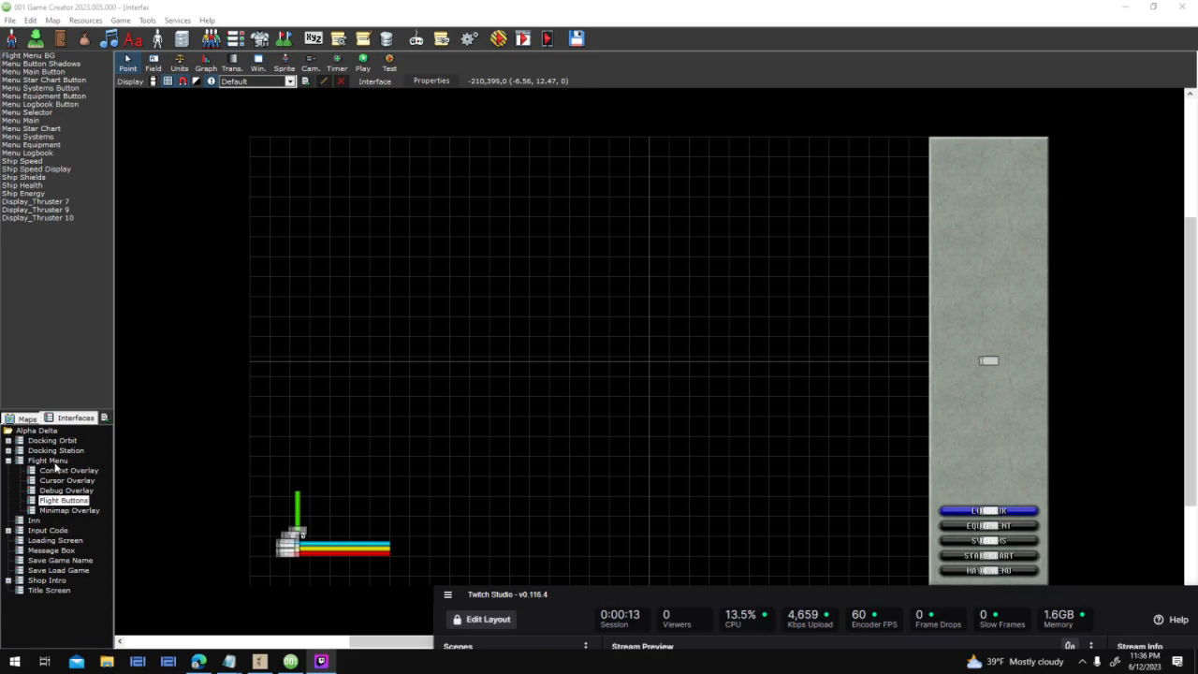
Show the Docking Station interface and open the script of the Menu input set's last control combination in a maximized window
{"action": "left_click", "coordinate": [47, 460]}
{"action": "left_click", "coordinate": [38, 450]}
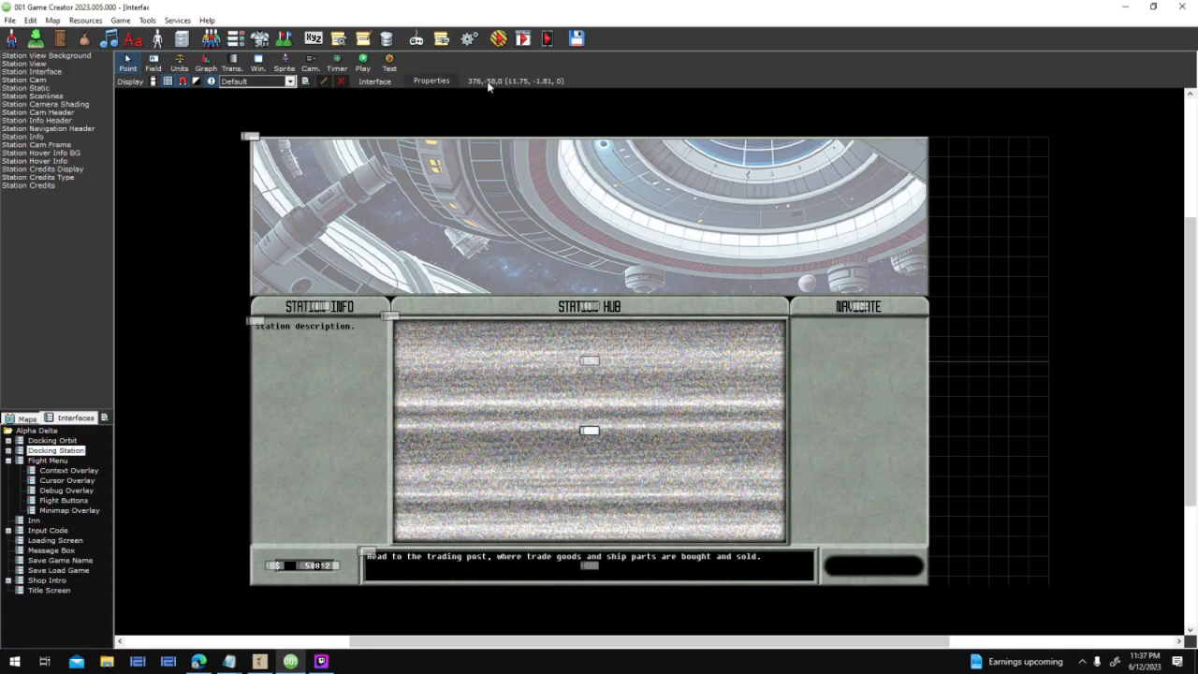
{"action": "left_click", "coordinate": [446, 39]}
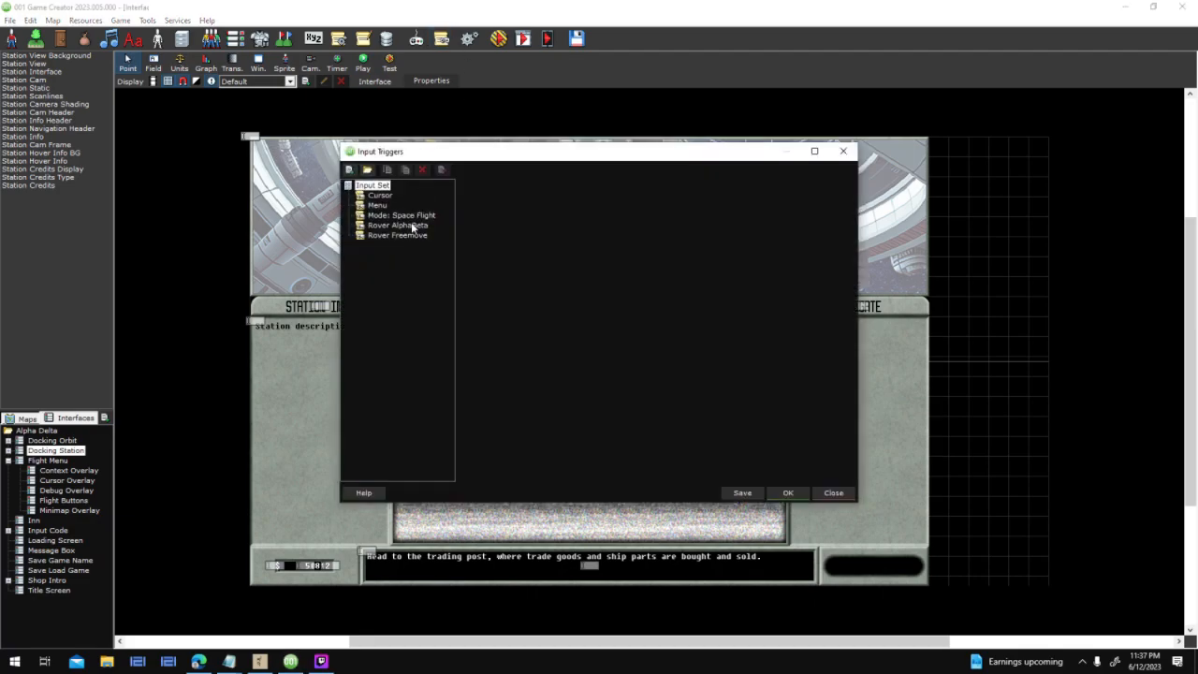
{"action": "left_click", "coordinate": [382, 207]}
{"action": "double_click", "coordinate": [498, 370]}
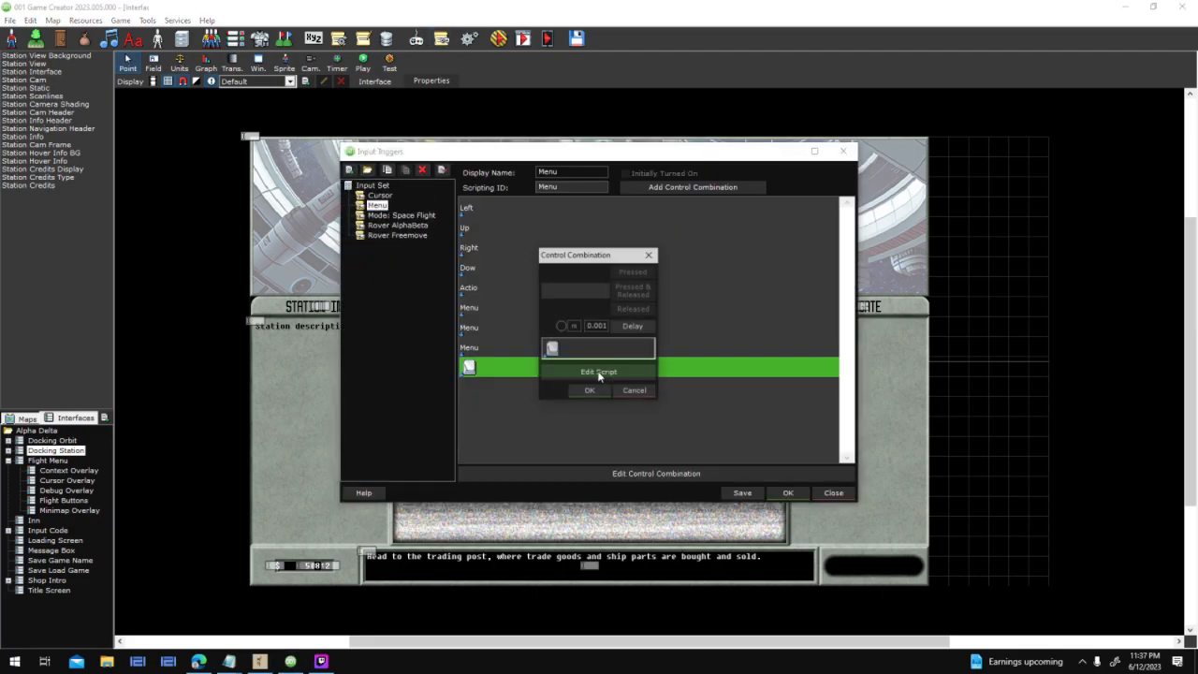
{"action": "left_click", "coordinate": [601, 374]}
{"action": "left_click", "coordinate": [857, 140]}
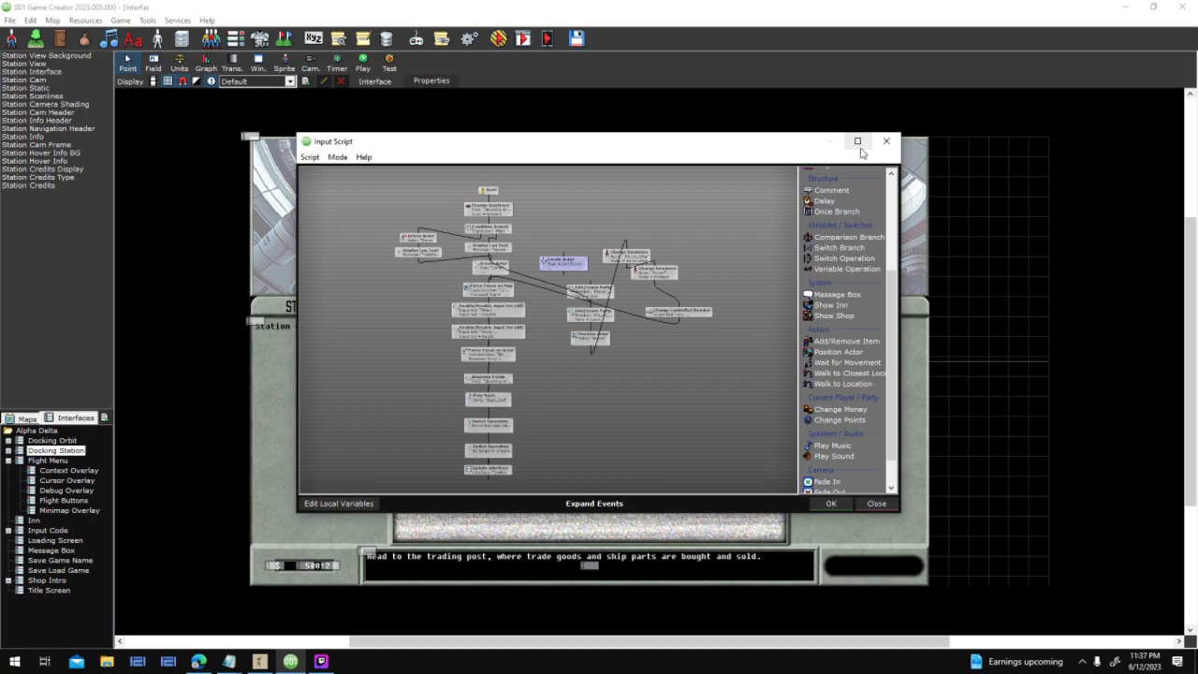
Rearrange the separate Create Actor, Join/Leave Party, Position Actor and Change Existence events beside the script's main column
{"action": "scroll", "coordinate": [693, 351], "scroll_direction": "up", "scroll_amount": 3}
{"action": "left_click_drag", "start_coordinate": [566, 184], "coordinate": [559, 49]}
{"action": "left_click", "coordinate": [574, 245]}
{"action": "left_click_drag", "start_coordinate": [574, 245], "coordinate": [579, 121]}
{"action": "left_click_drag", "start_coordinate": [608, 298], "coordinate": [585, 390]}
{"action": "left_click_drag", "start_coordinate": [559, 413], "coordinate": [665, 91]}
{"action": "left_click_drag", "start_coordinate": [662, 171], "coordinate": [724, 161]}
{"action": "left_click_drag", "start_coordinate": [459, 187], "coordinate": [491, 60]}
{"action": "left_click_drag", "start_coordinate": [538, 229], "coordinate": [568, 187]}
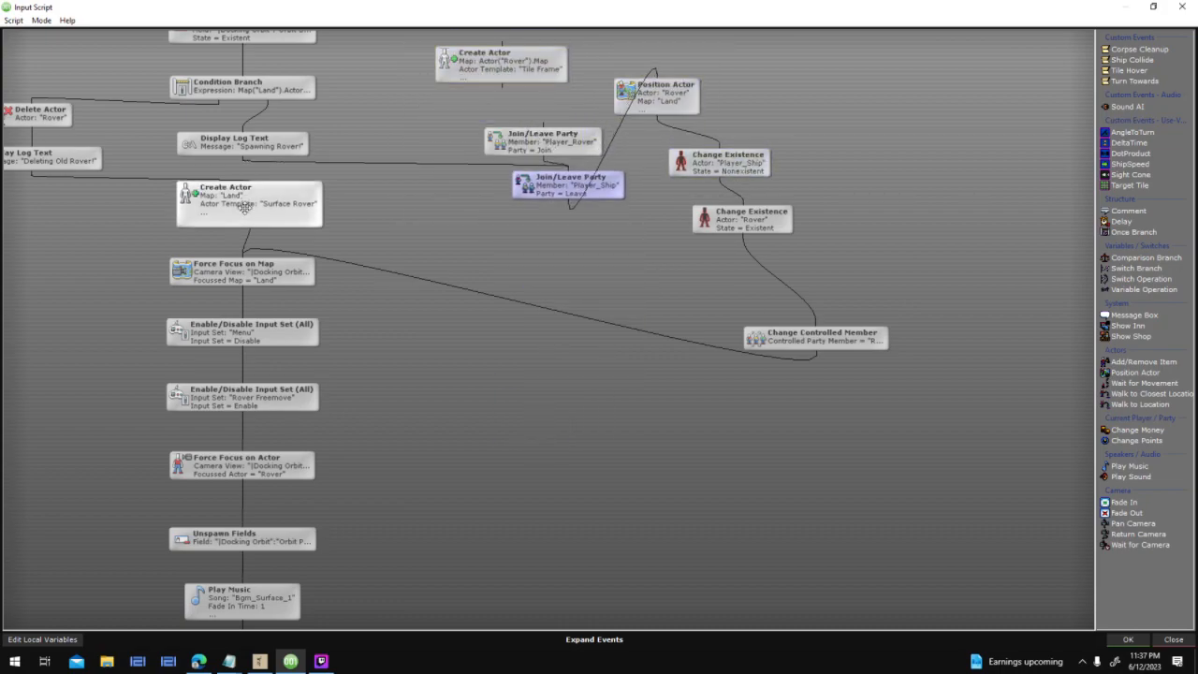
Place the Change Controlled Member event directly below the Rover's Change Existence event and accept the script and input trigger changes
{"action": "mouse_move", "coordinate": [248, 207]}
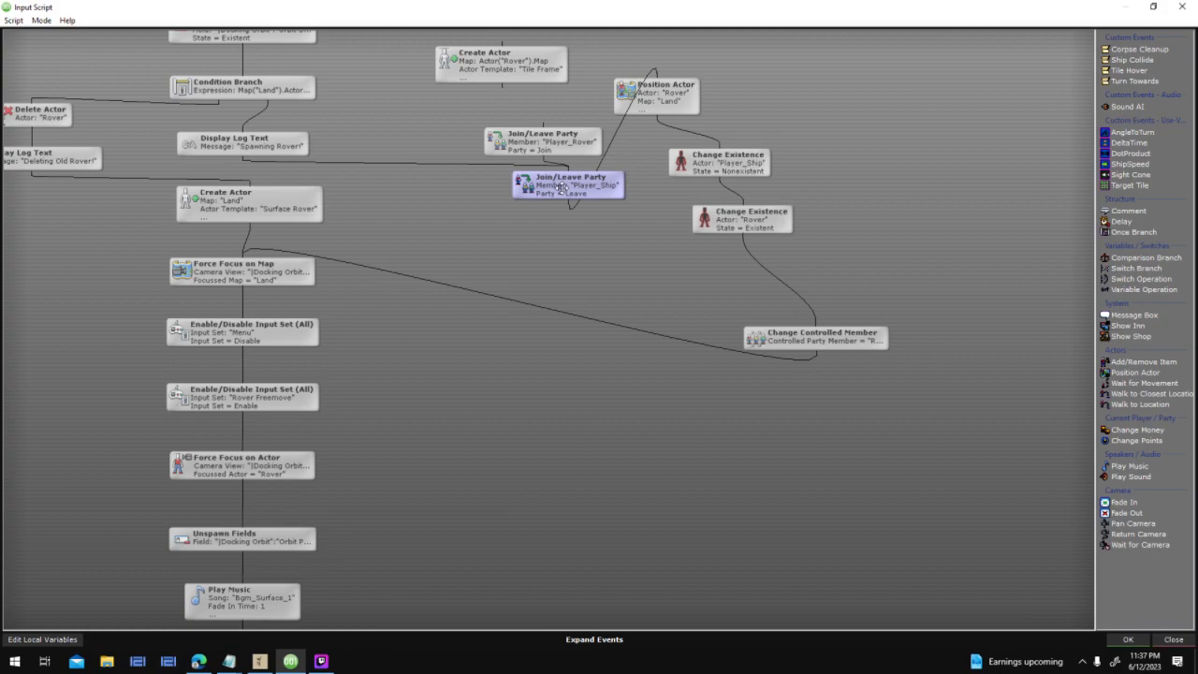
{"action": "left_click_drag", "start_coordinate": [838, 340], "coordinate": [765, 278]}
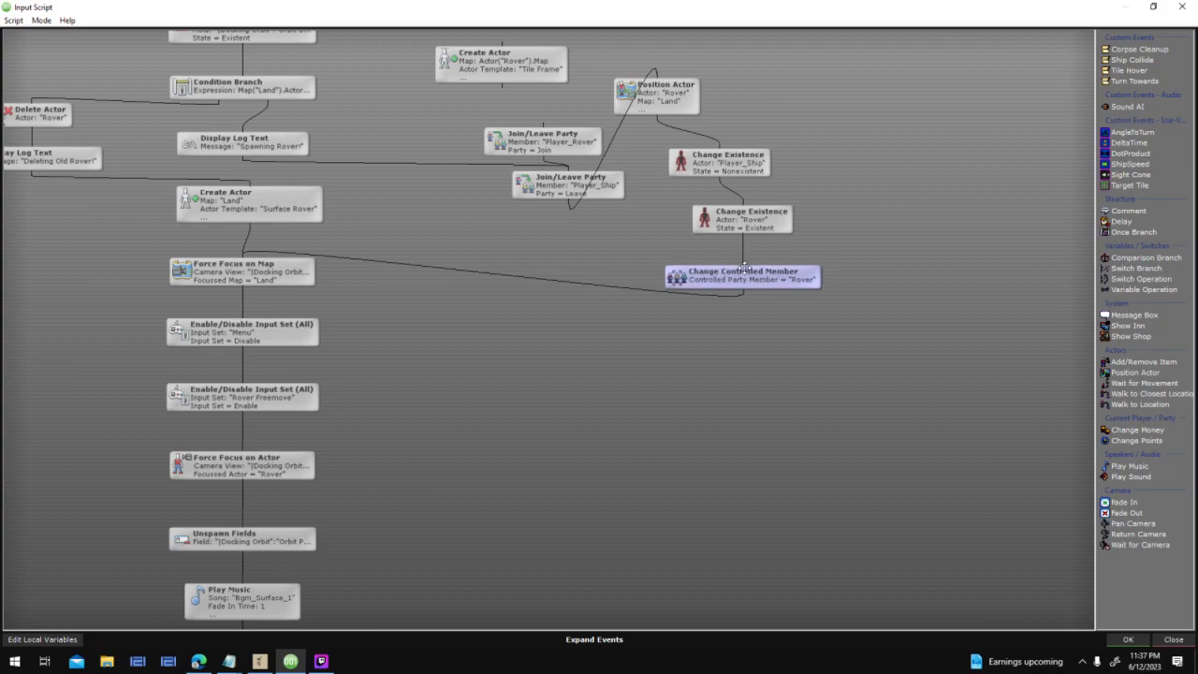
{"action": "left_click", "coordinate": [1128, 639]}
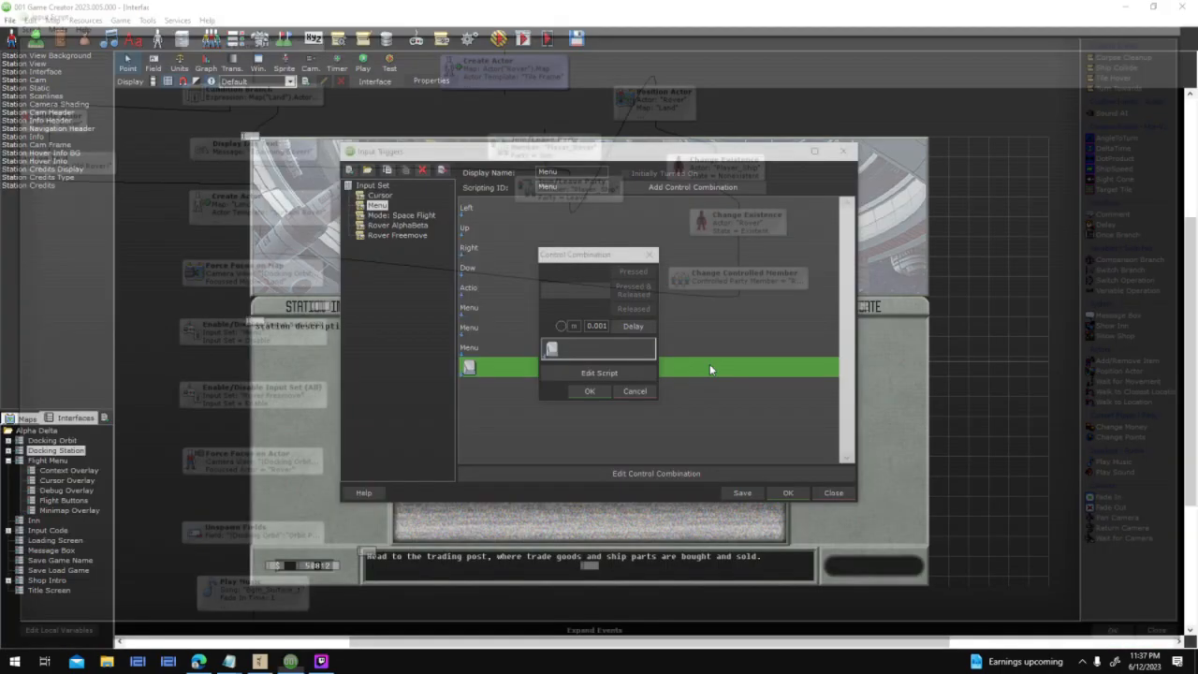
{"action": "left_click", "coordinate": [589, 391]}
{"action": "left_click", "coordinate": [788, 492]}
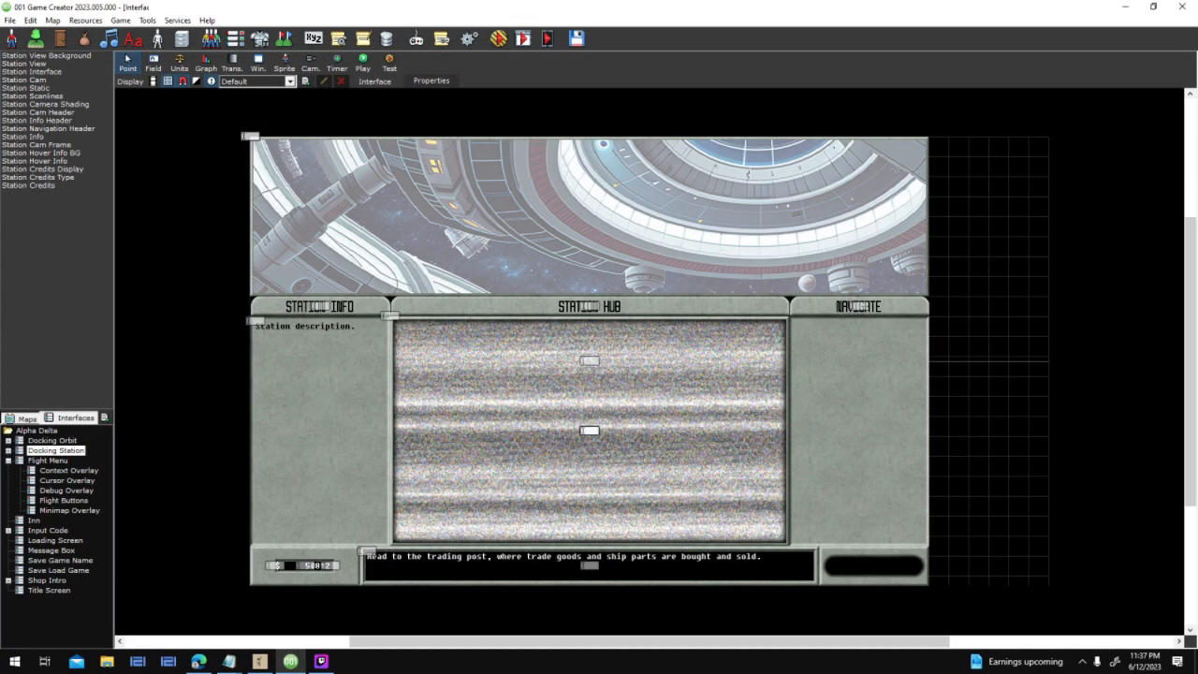
Test-run the game with the current testing options and scan and dock at the green planet near the ship
{"action": "left_click", "coordinate": [501, 38]}
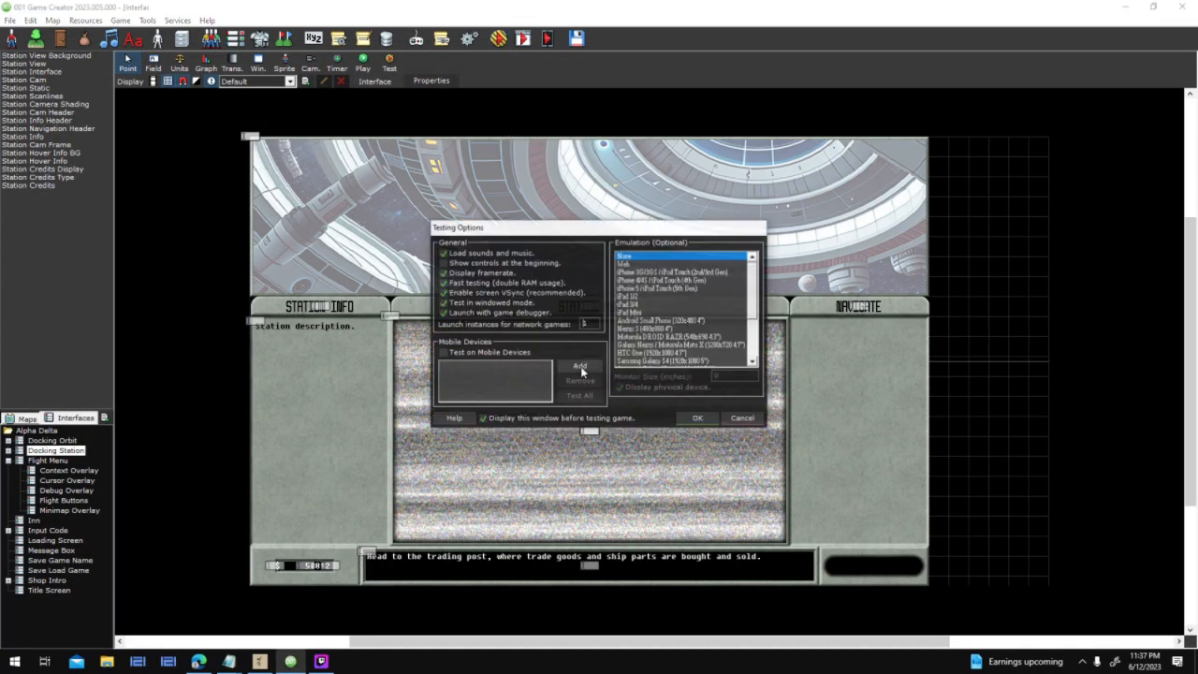
{"action": "left_click", "coordinate": [697, 419]}
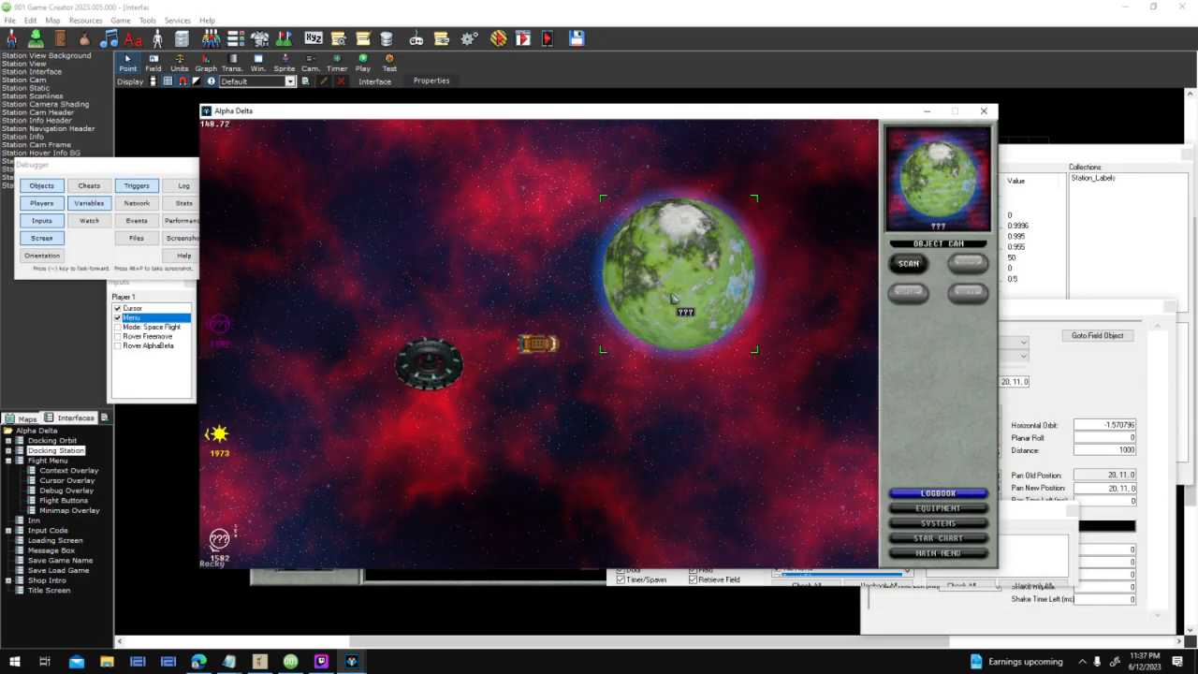
{"action": "left_click", "coordinate": [907, 262]}
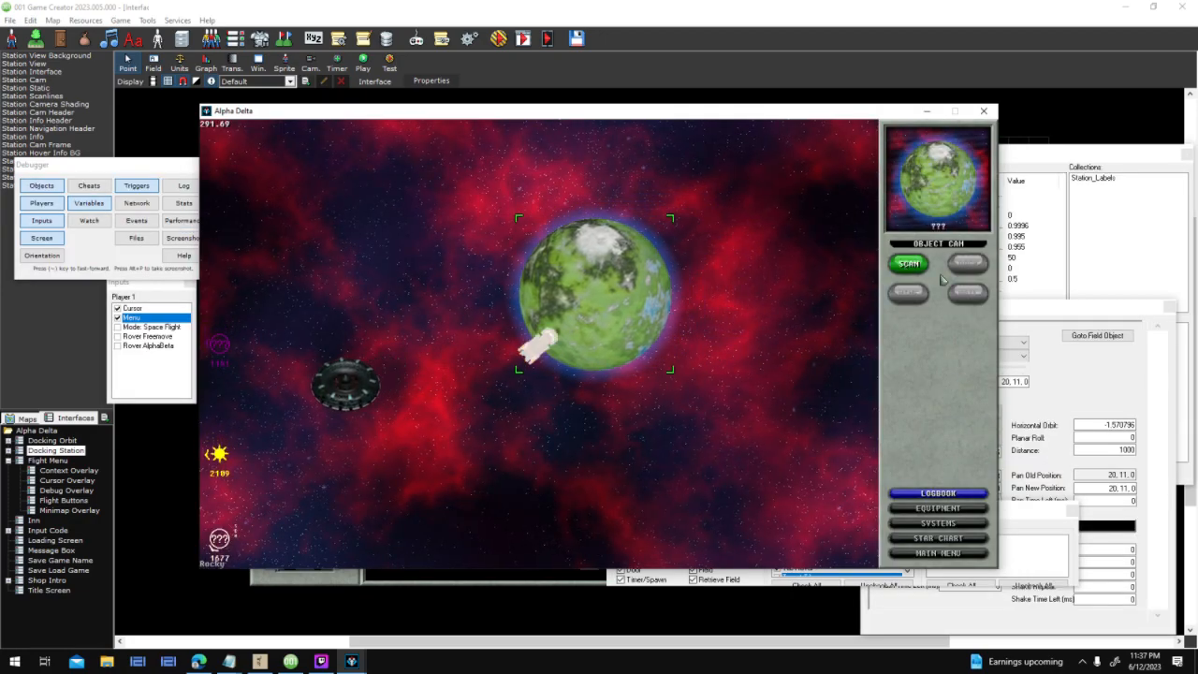
{"action": "key", "text": "XF86AudioLowerVolume"}
{"action": "key", "text": "XF86AudioLowerVolume"}
{"action": "key", "text": "XF86AudioLowerVolume"}
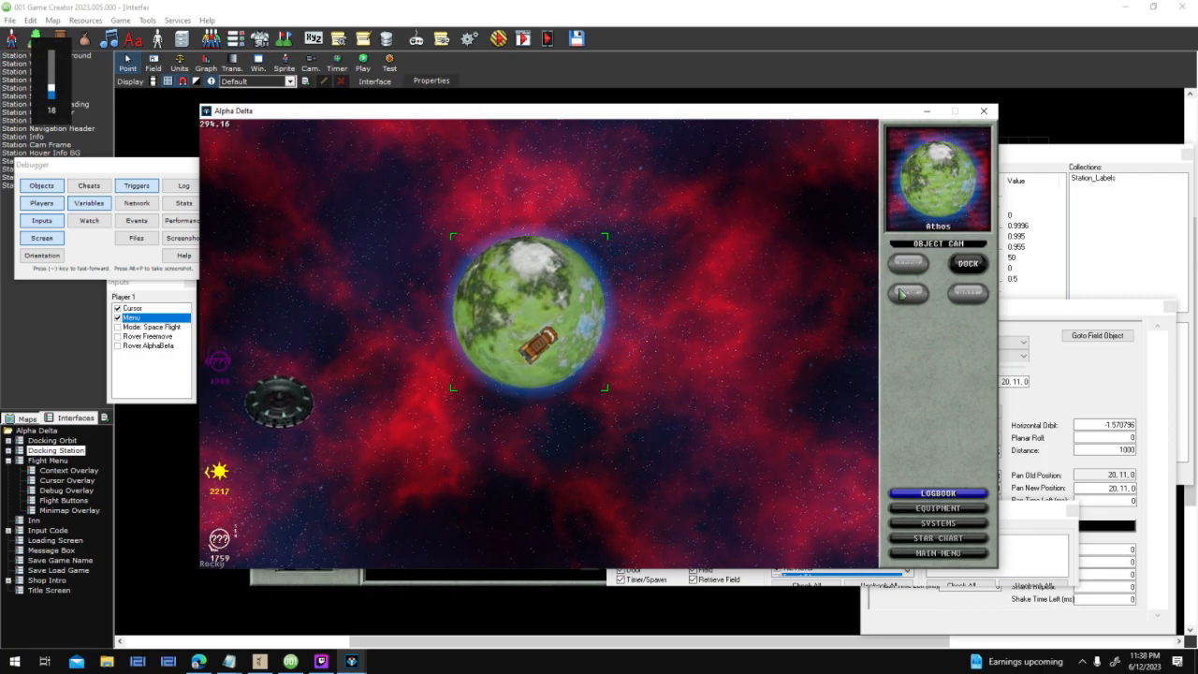
{"action": "left_click", "coordinate": [967, 263]}
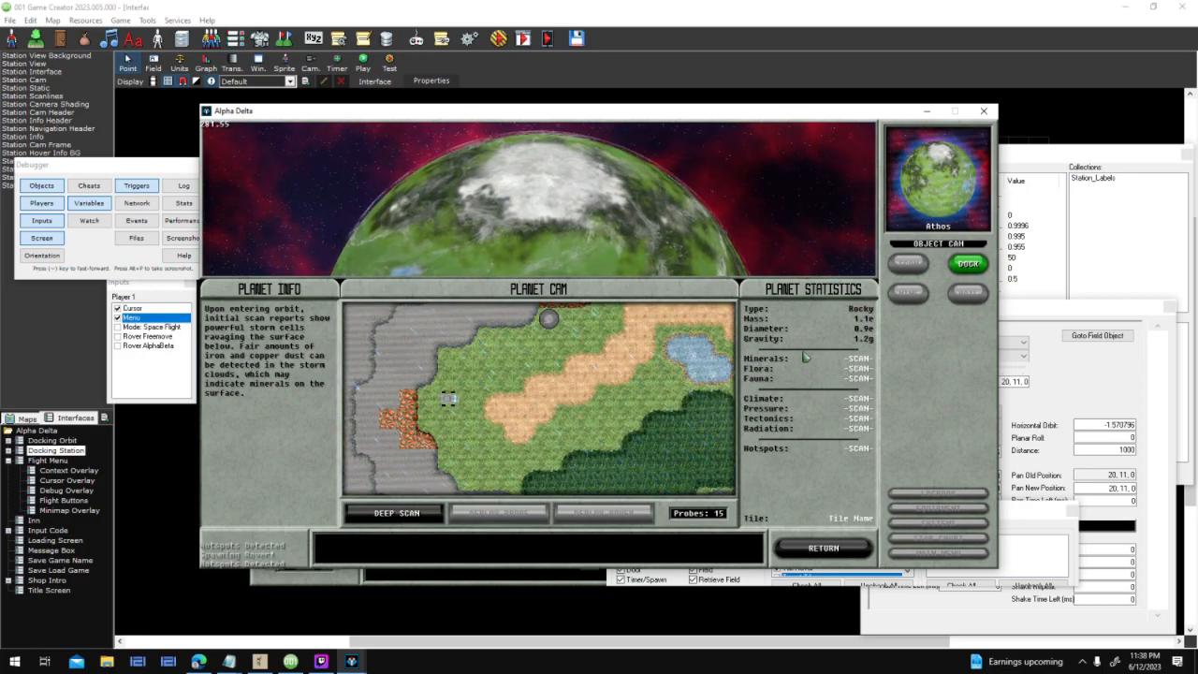
Lower the system volume to 10 and activate the Rover AlphaBeta input set instead of Rover Freemove in the debugger
{"action": "key", "text": "XF86AudioLowerVolume"}
{"action": "key", "text": "XF86AudioLowerVolume"}
{"action": "key", "text": "XF86AudioLowerVolume"}
{"action": "key", "text": "XF86AudioLowerVolume"}
{"action": "key", "text": "XF86AudioLowerVolume"}
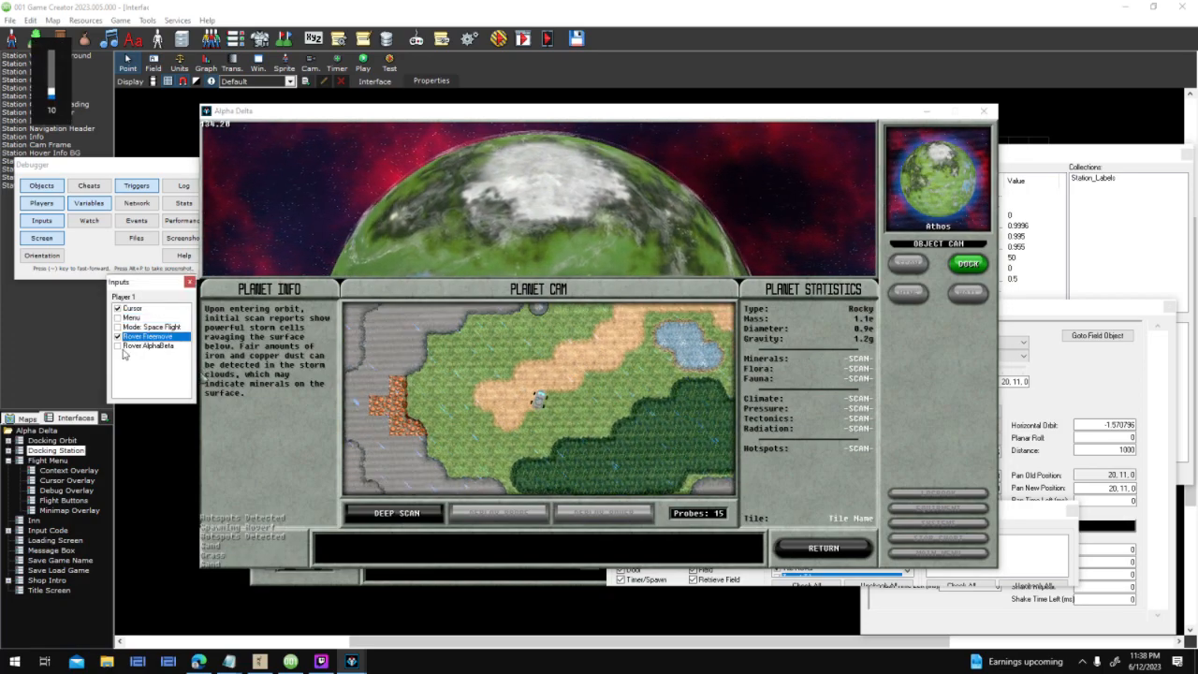
{"action": "left_click", "coordinate": [561, 383]}
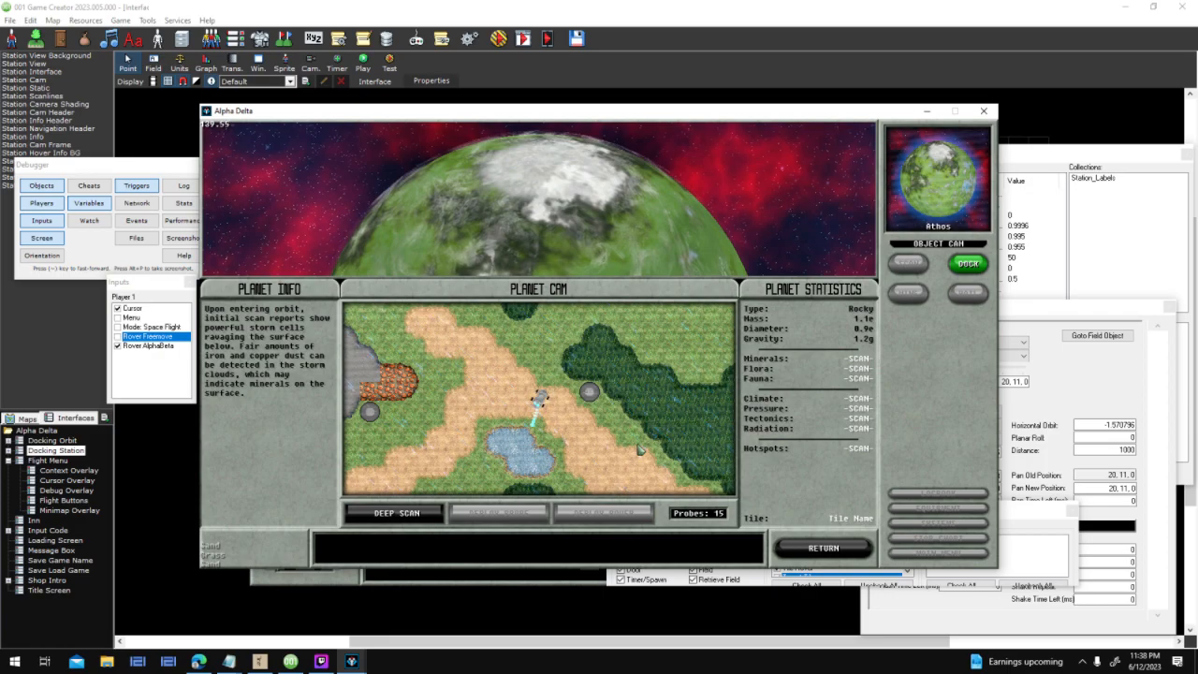
{"action": "key", "text": "super+Down"}
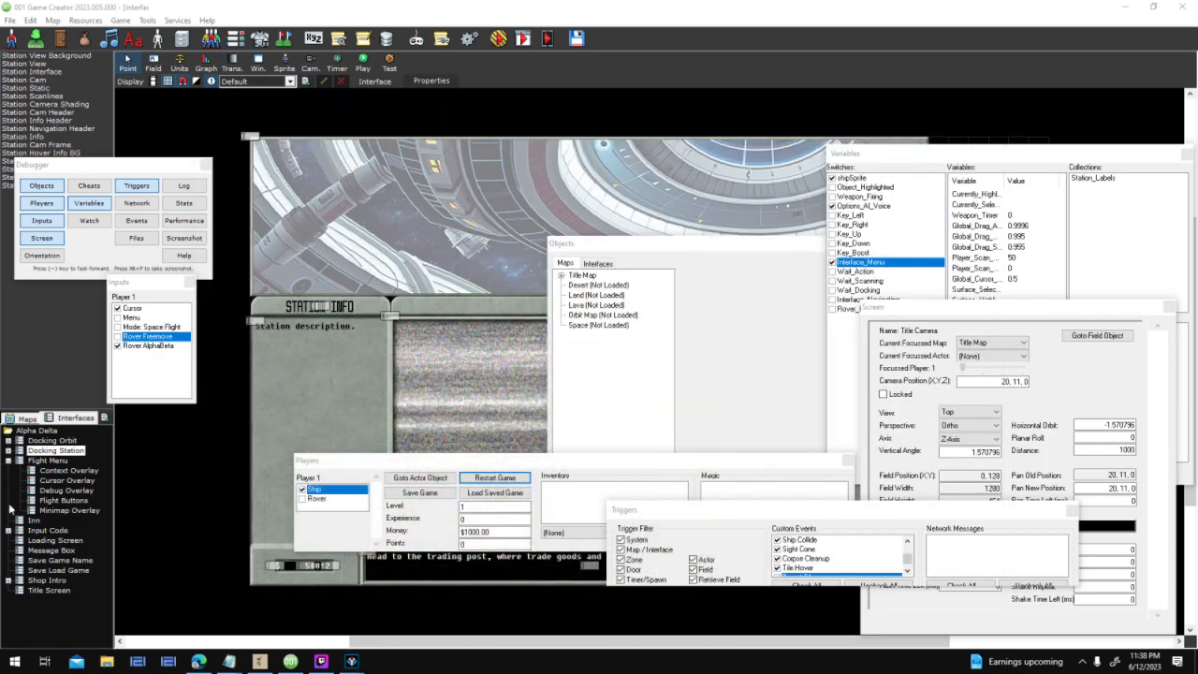
{"action": "left_click", "coordinate": [348, 663]}
{"action": "left_click", "coordinate": [58, 613]}
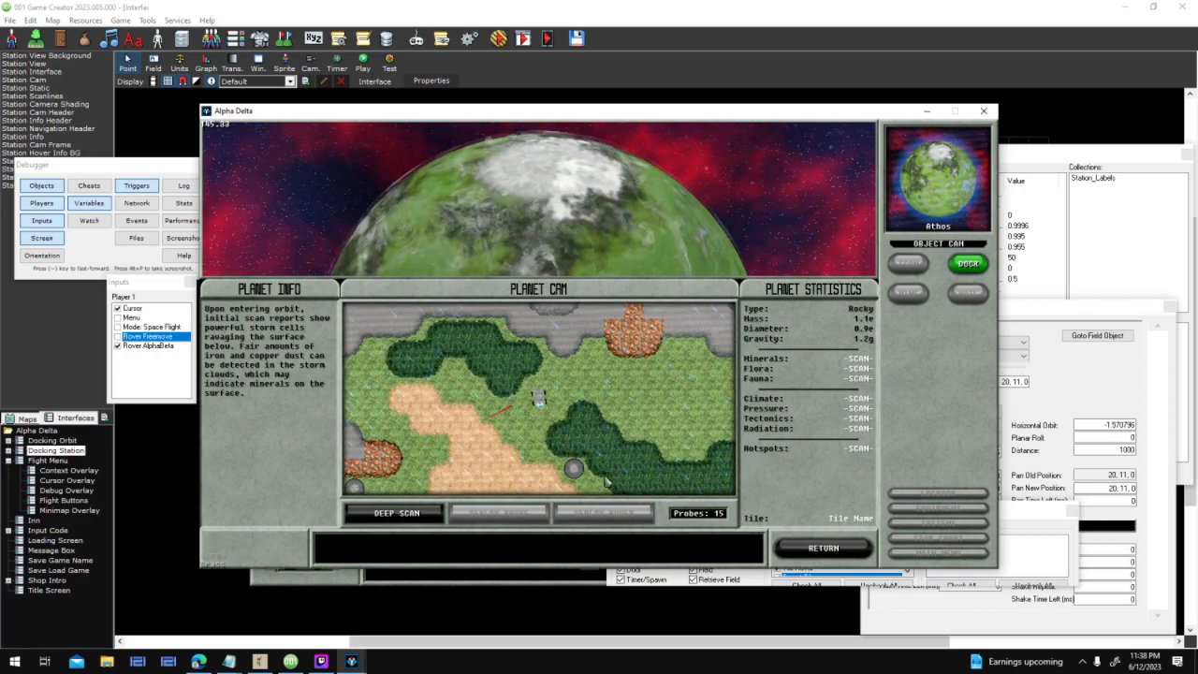
Drive the rover across the grass, sand and water terrain of Athos to check its handling, and end the test run
{"action": "key", "text": "w"}
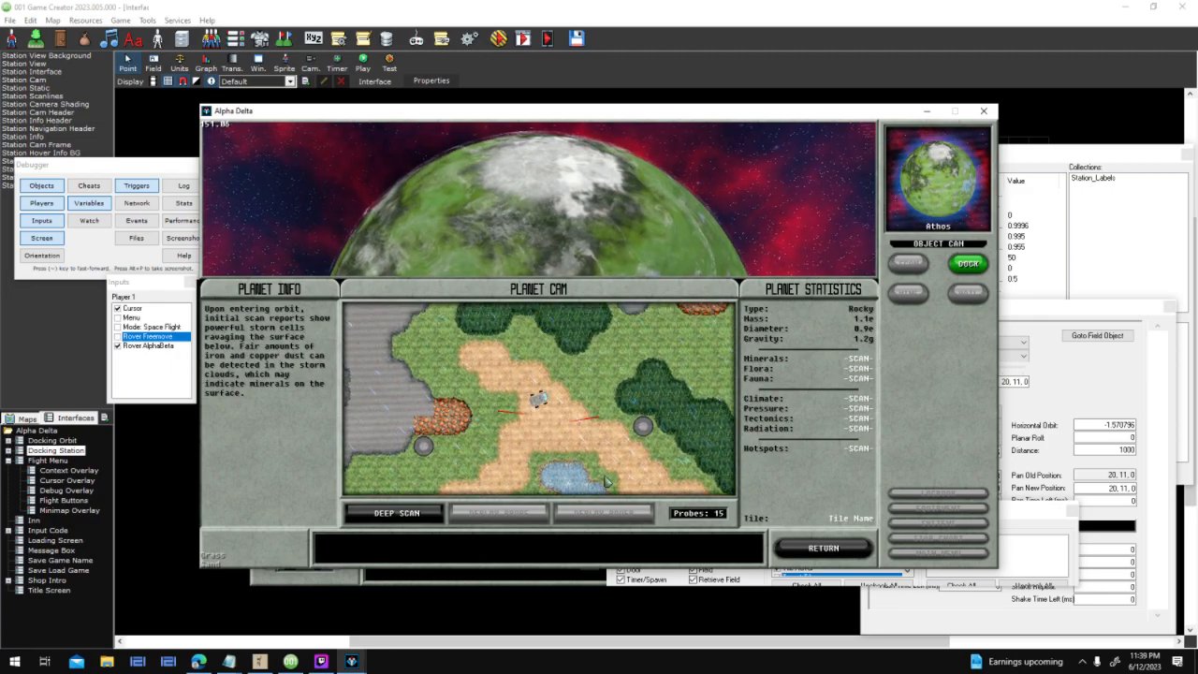
{"action": "key", "text": "w"}
{"action": "key", "text": "a"}
{"action": "key", "text": "w"}
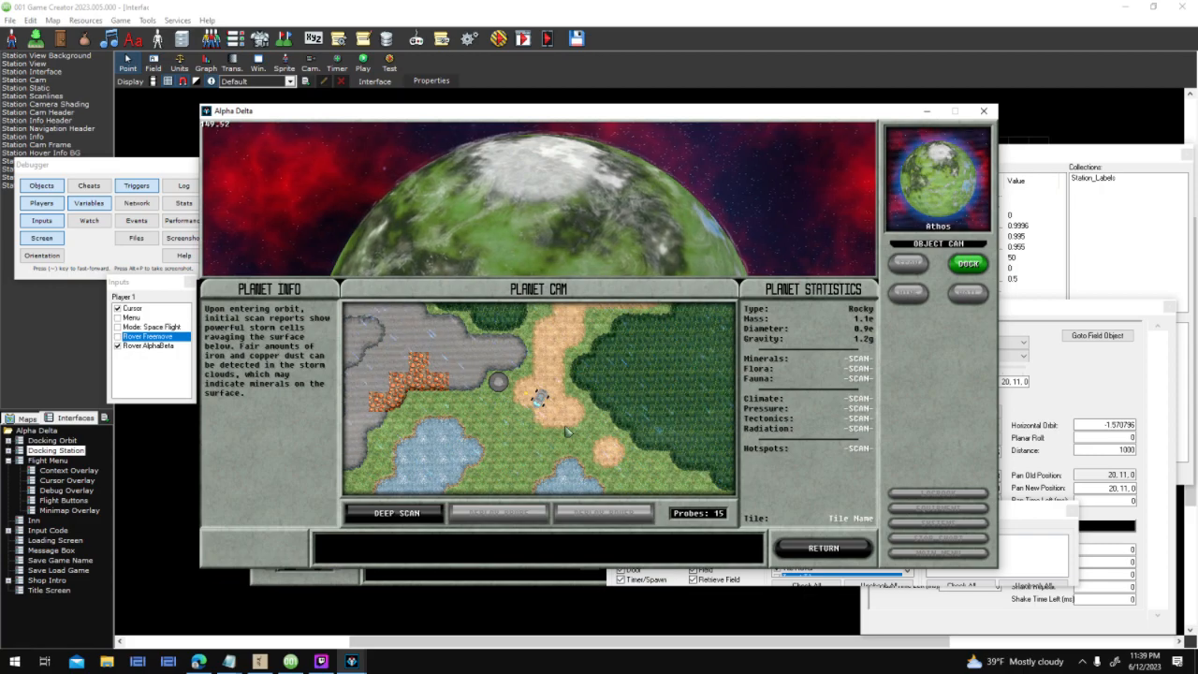
{"action": "key", "text": "a"}
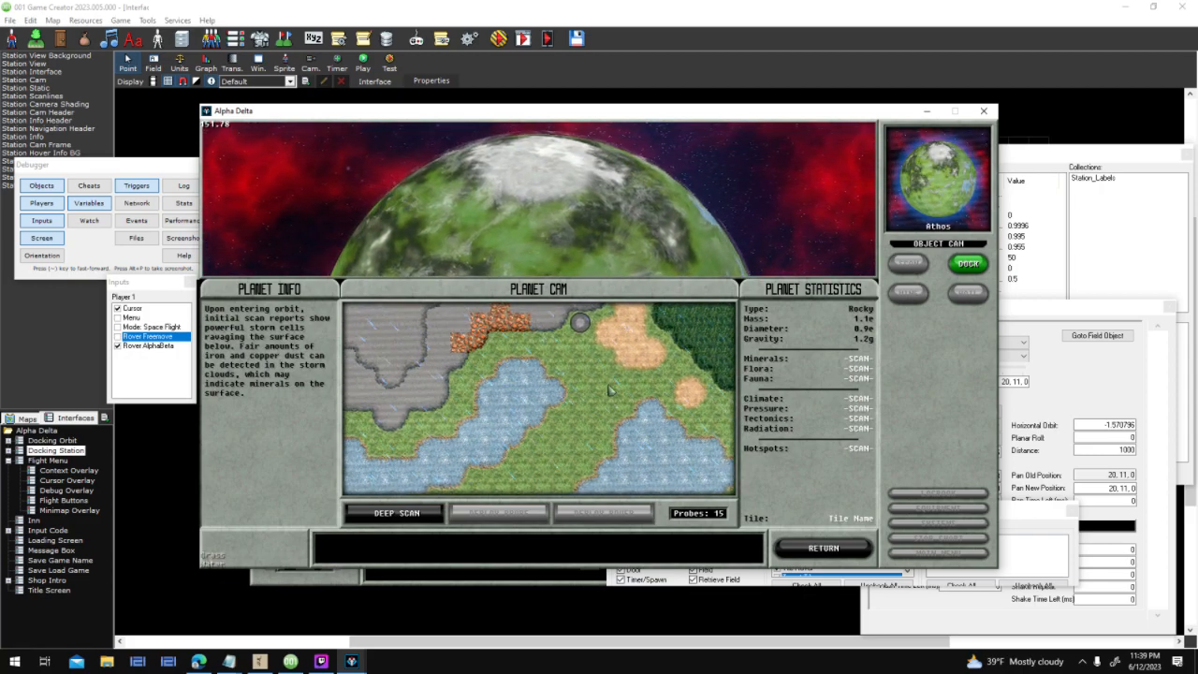
{"action": "key", "text": "a"}
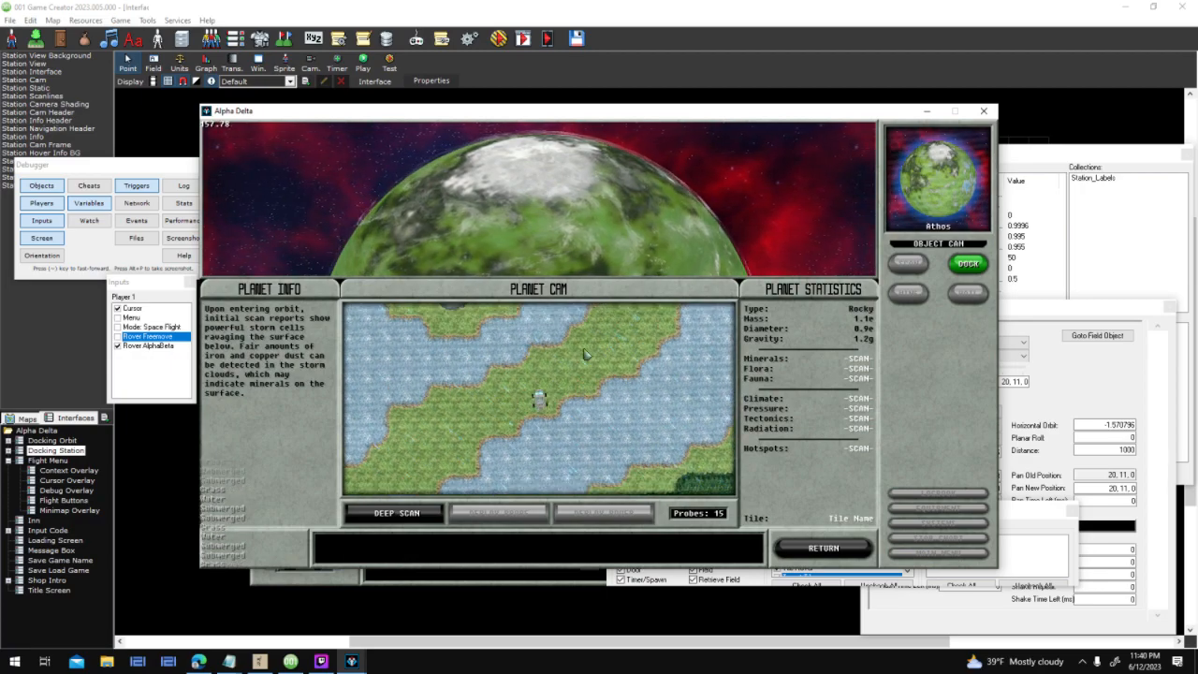
{"action": "left_click", "coordinate": [982, 112]}
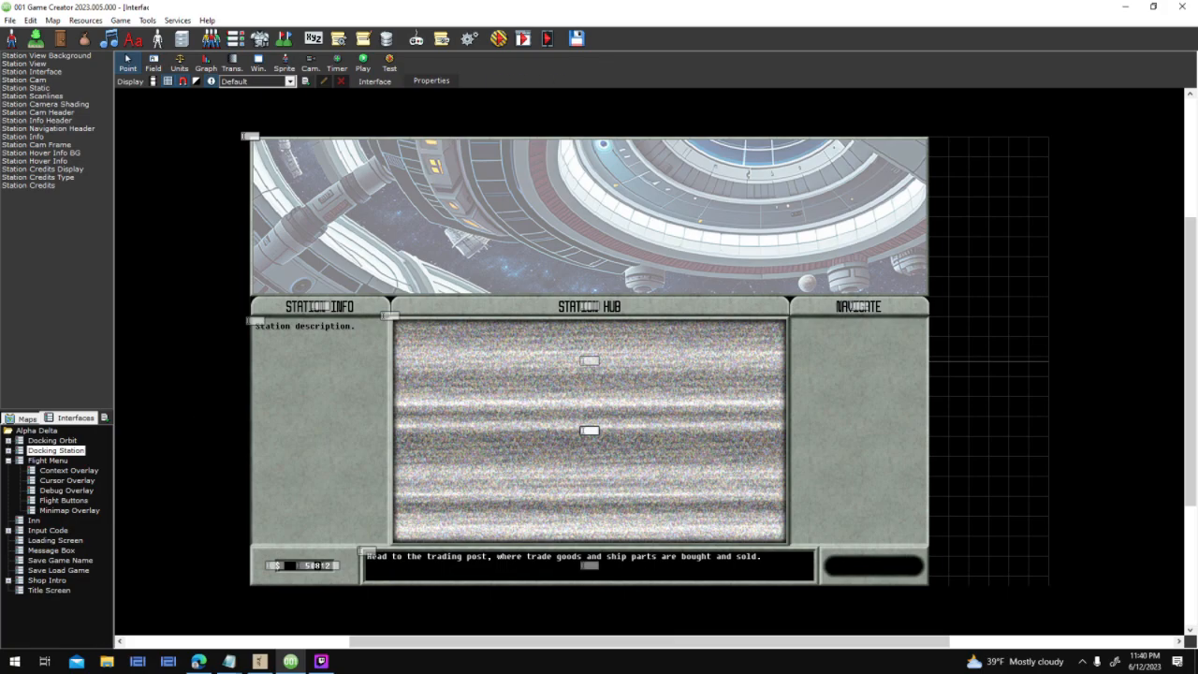
Switch to Notepad, review the weather, terrain and structure notes in Rover Hazards.txt, and return to 001 Game Creator
{"action": "mouse_move", "coordinate": [229, 661]}
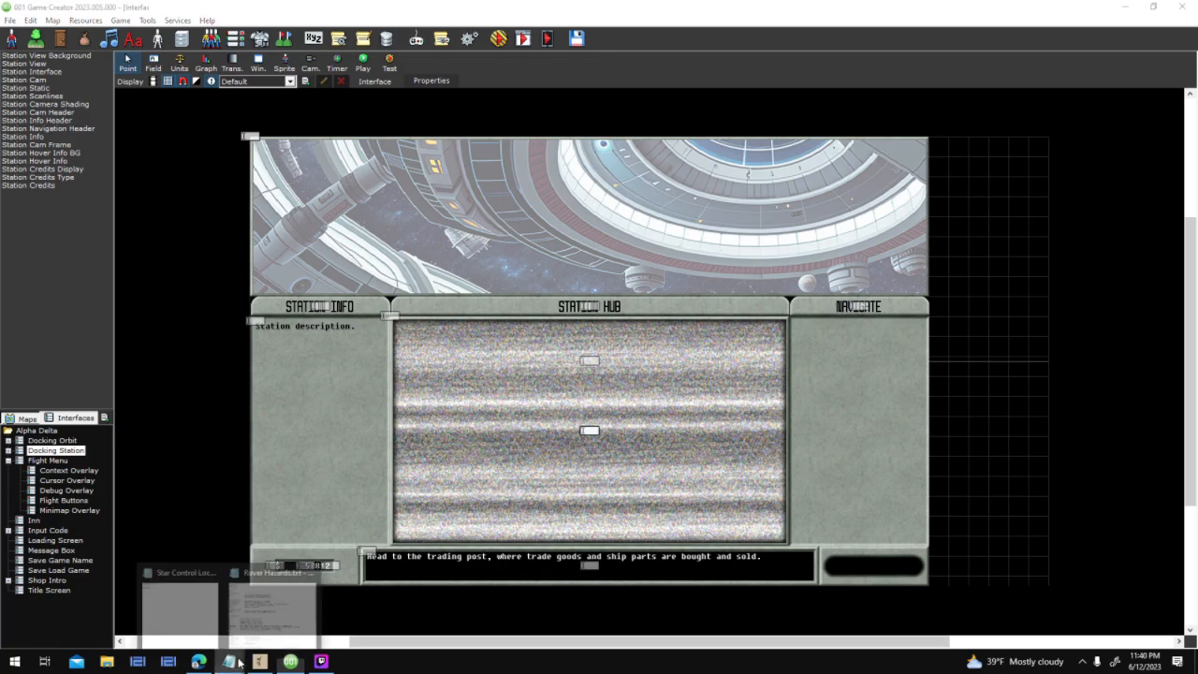
{"action": "left_click", "coordinate": [276, 617]}
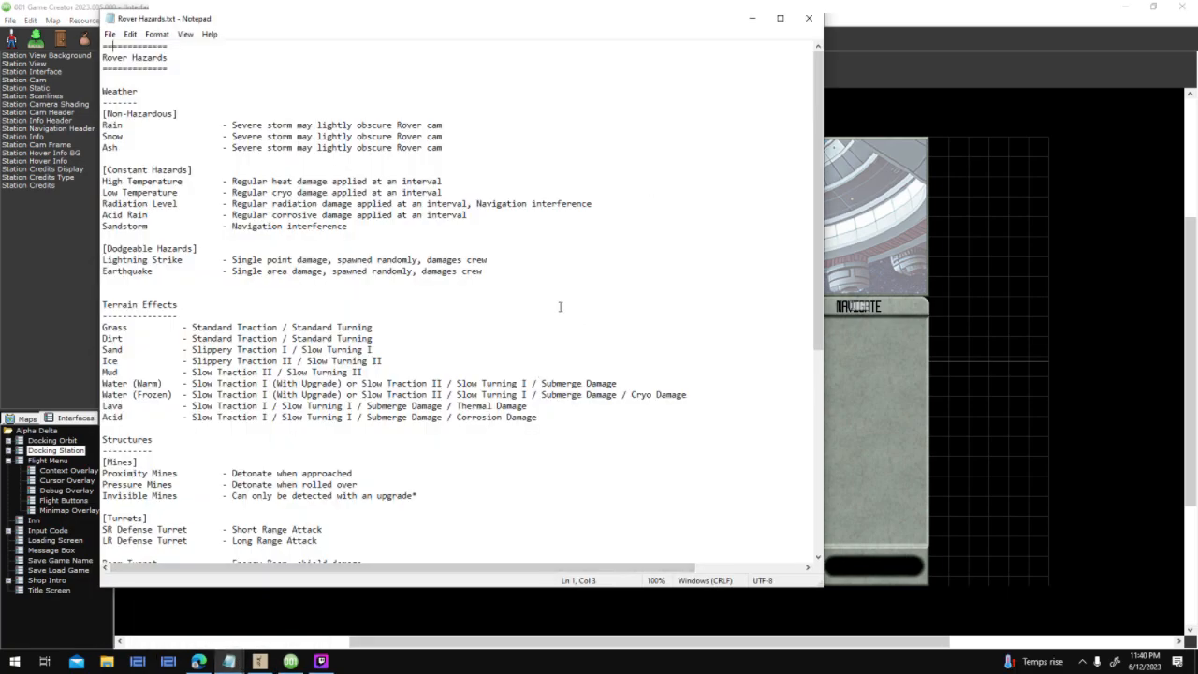
{"action": "scroll", "coordinate": [561, 304], "scroll_direction": "down", "scroll_amount": 10}
{"action": "scroll", "coordinate": [559, 306], "scroll_direction": "up", "scroll_amount": 11}
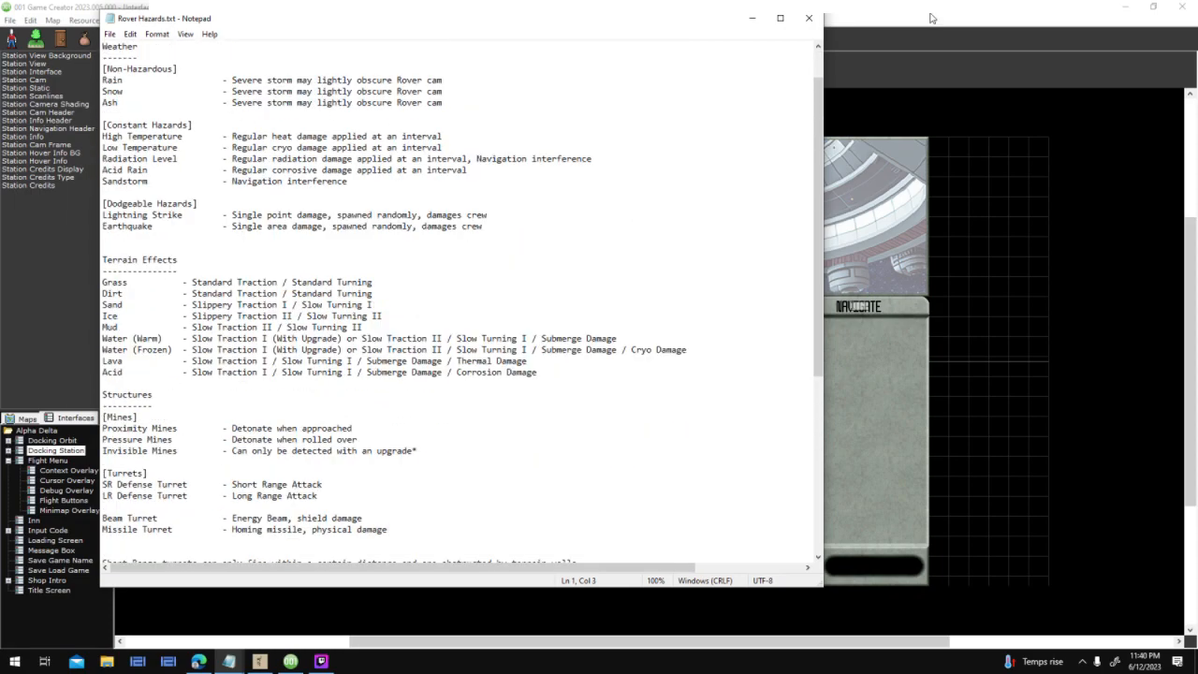
{"action": "left_click", "coordinate": [930, 19]}
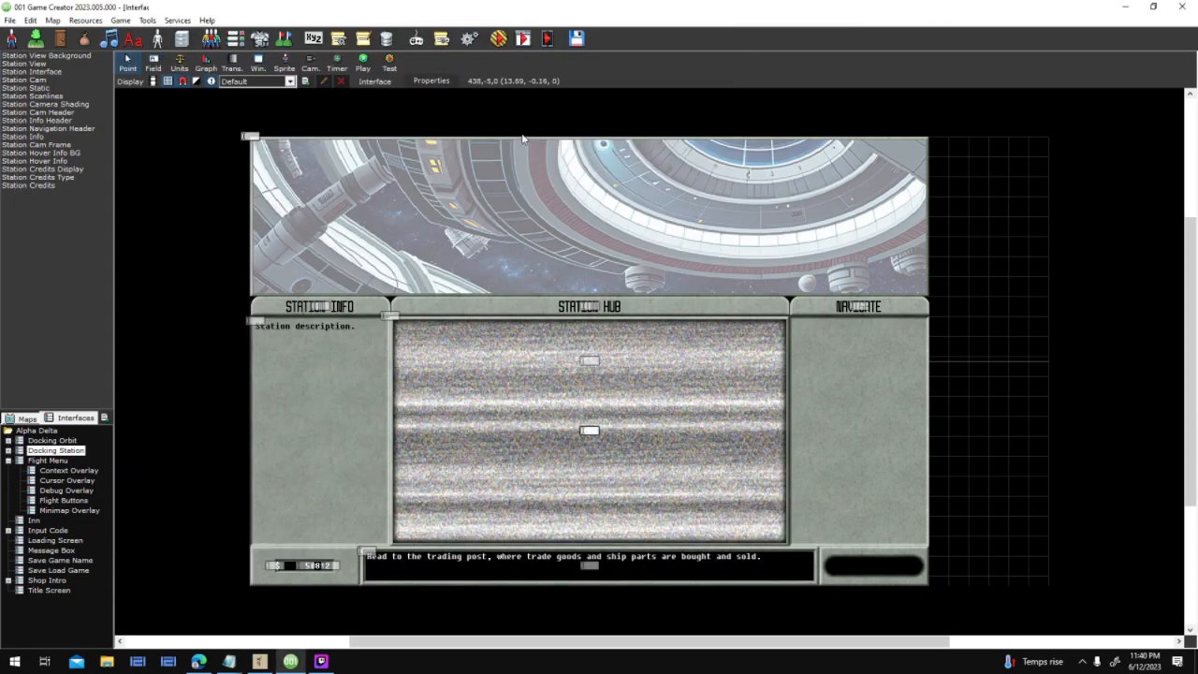
Reopen the script behind the last control combination of the Menu input set and maximize its window
{"action": "left_click", "coordinate": [442, 38]}
{"action": "left_click", "coordinate": [382, 206]}
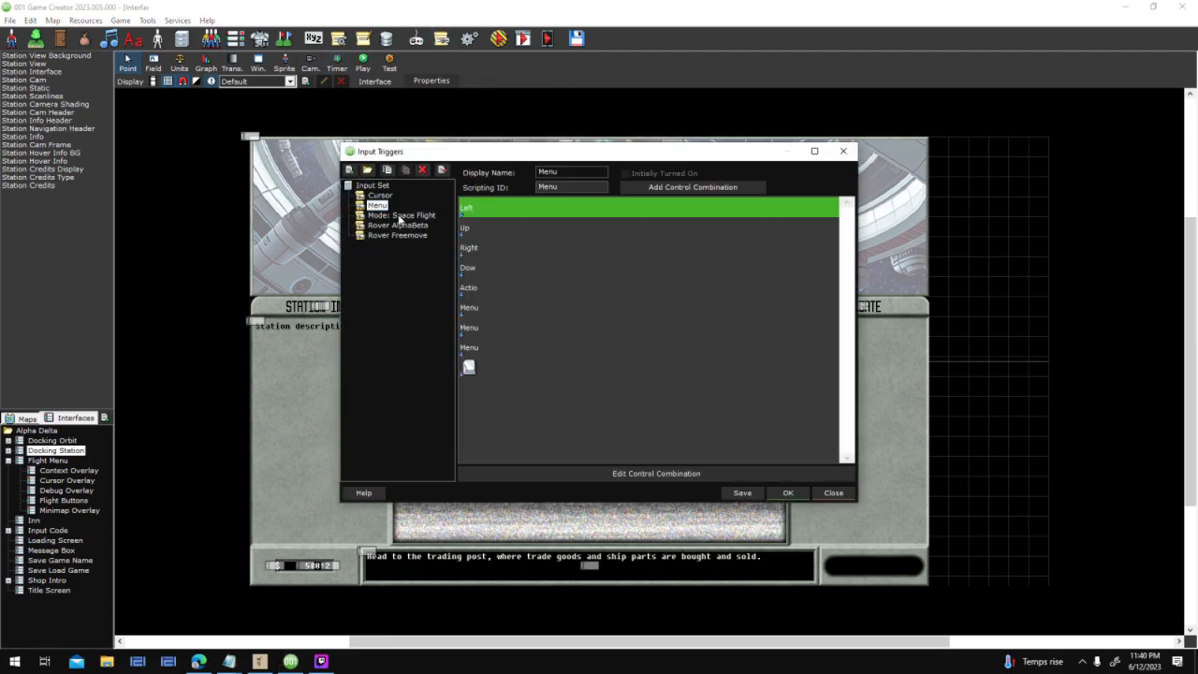
{"action": "double_click", "coordinate": [481, 372]}
{"action": "left_click", "coordinate": [625, 375]}
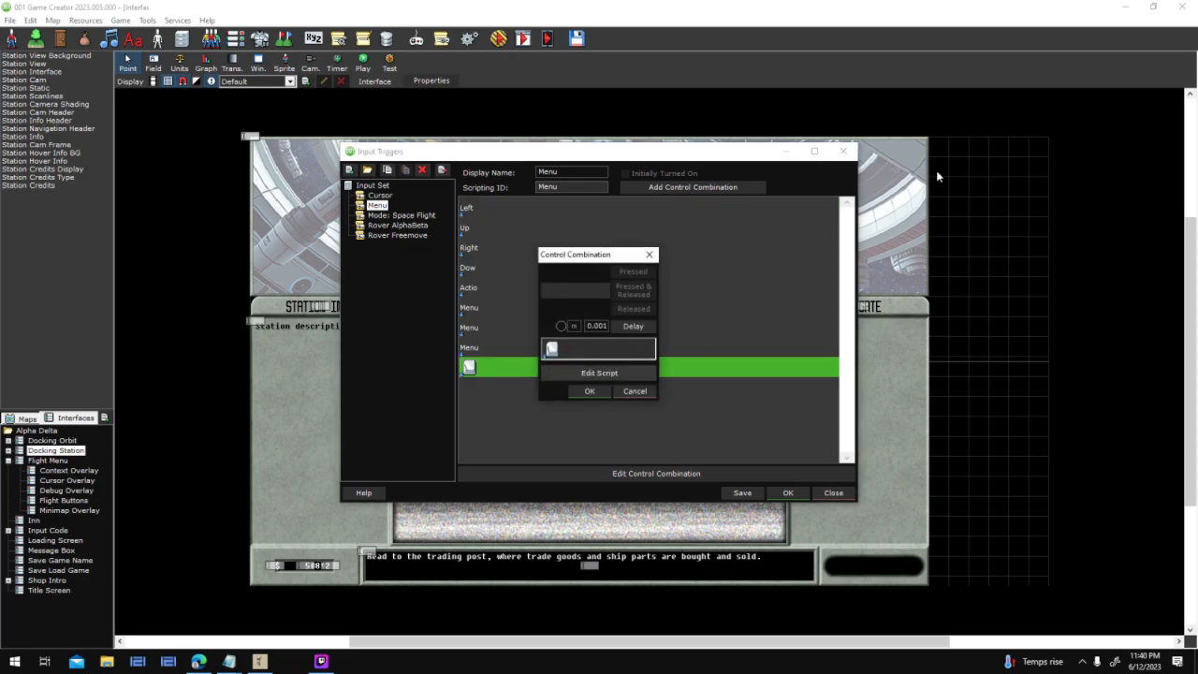
{"action": "left_click", "coordinate": [858, 142]}
Move the Player_Ship Join/Leave Party event directly above the Rover's Position Actor event
{"action": "scroll", "coordinate": [863, 338], "scroll_direction": "up", "scroll_amount": 2}
{"action": "middle_click_drag", "start_coordinate": [784, 231], "coordinate": [723, 536]}
{"action": "left_click_drag", "start_coordinate": [519, 456], "coordinate": [598, 326]}
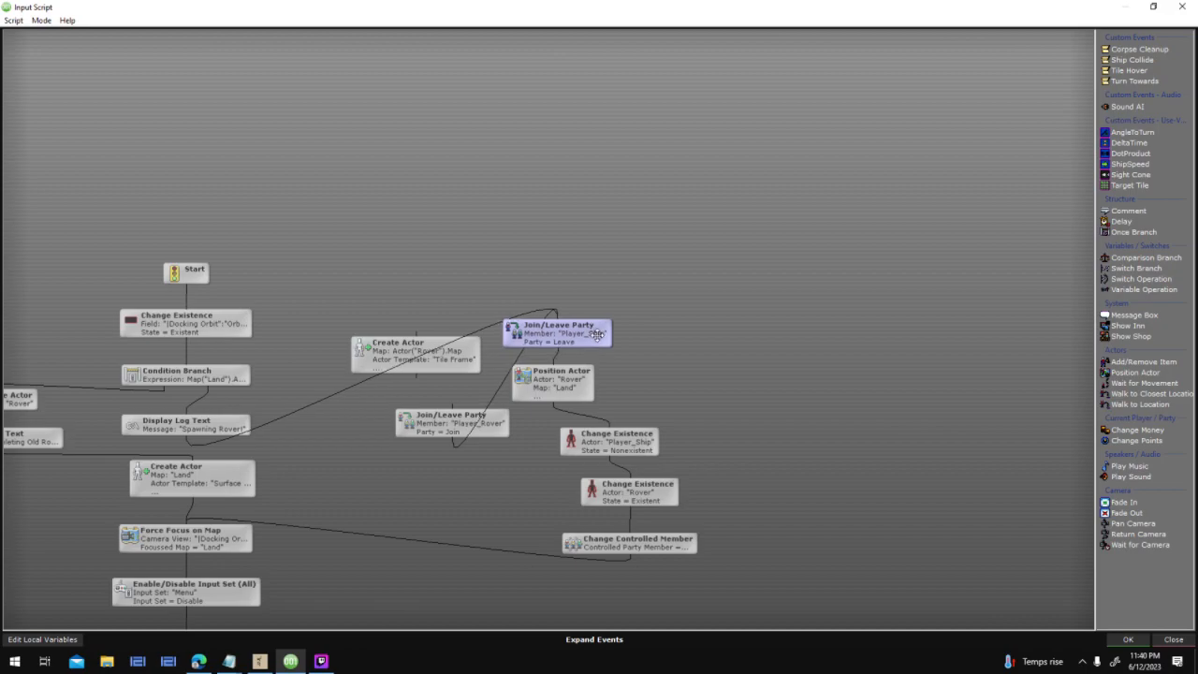
{"action": "middle_click_drag", "start_coordinate": [745, 430], "coordinate": [925, 364]}
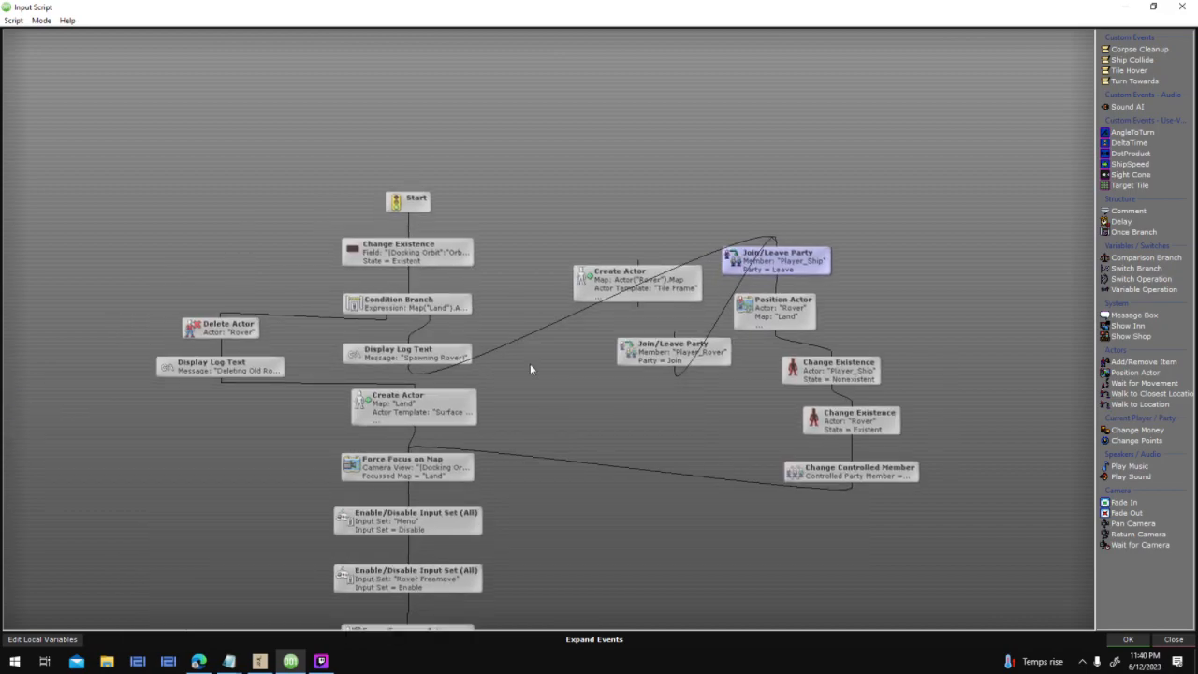
Shift the Start, Change Existence, Condition Branch and "Spawning Rover!" log events upward as a group and accept the input trigger changes
{"action": "left_click_drag", "start_coordinate": [404, 159], "coordinate": [458, 357]}
{"action": "left_click_drag", "start_coordinate": [454, 352], "coordinate": [466, 272]}
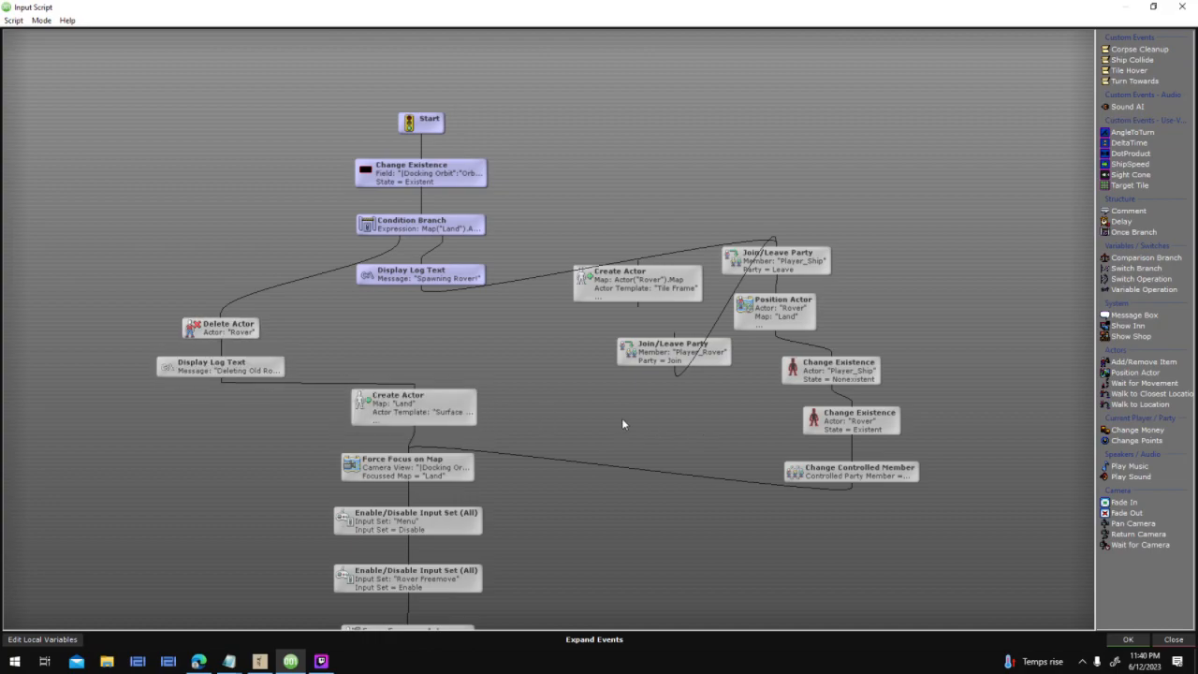
{"action": "middle_click_drag", "start_coordinate": [621, 417], "coordinate": [351, 369]}
{"action": "left_click", "coordinate": [1127, 639]}
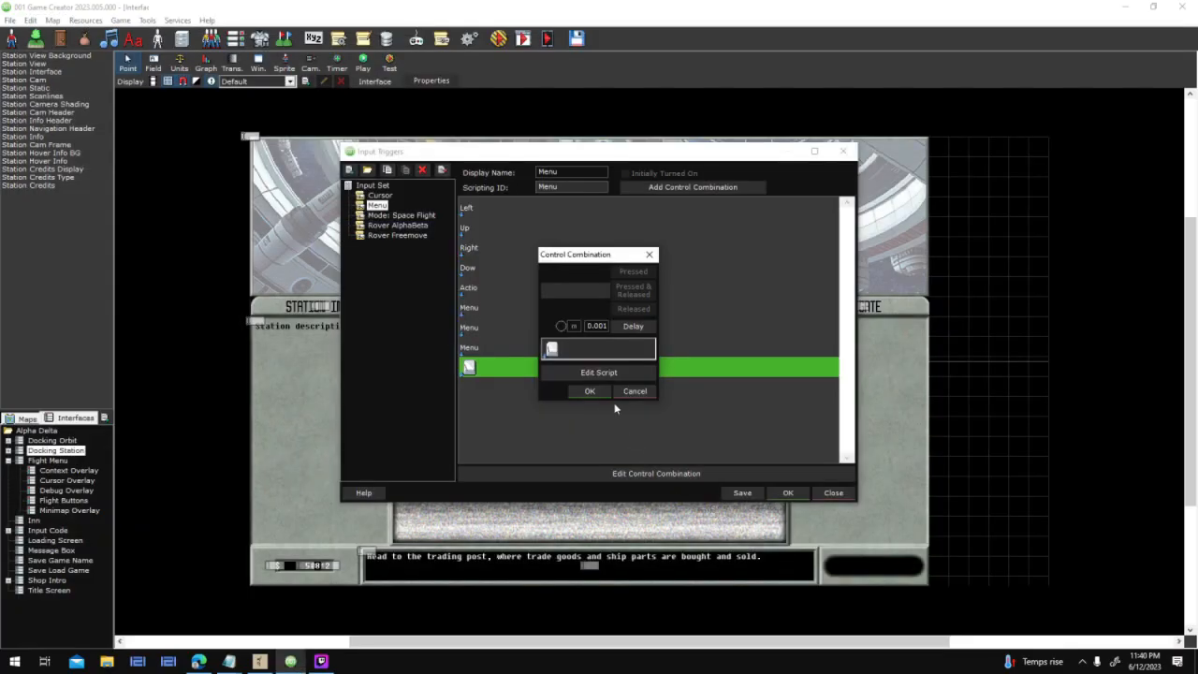
{"action": "left_click", "coordinate": [591, 388]}
{"action": "left_click", "coordinate": [786, 492]}
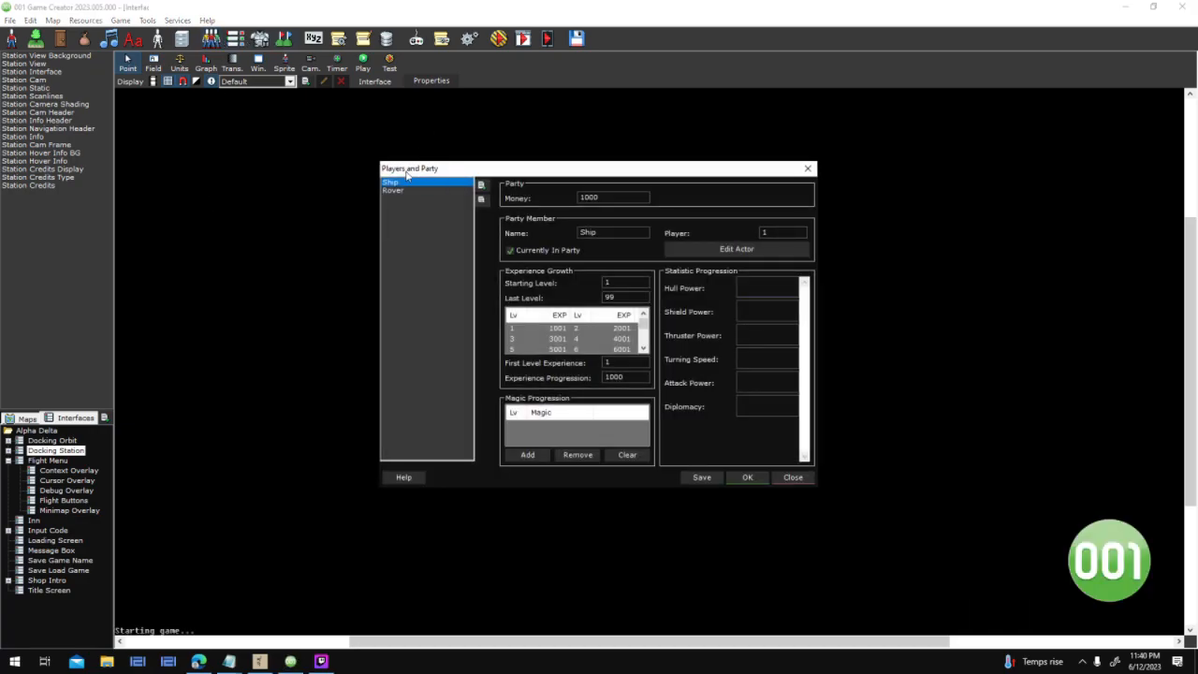
Select the Rover party member in the Players and Party settings and open its actor for editing
{"action": "left_click", "coordinate": [412, 191]}
{"action": "left_click", "coordinate": [434, 182]}
{"action": "left_click", "coordinate": [392, 190]}
{"action": "left_click", "coordinate": [726, 249]}
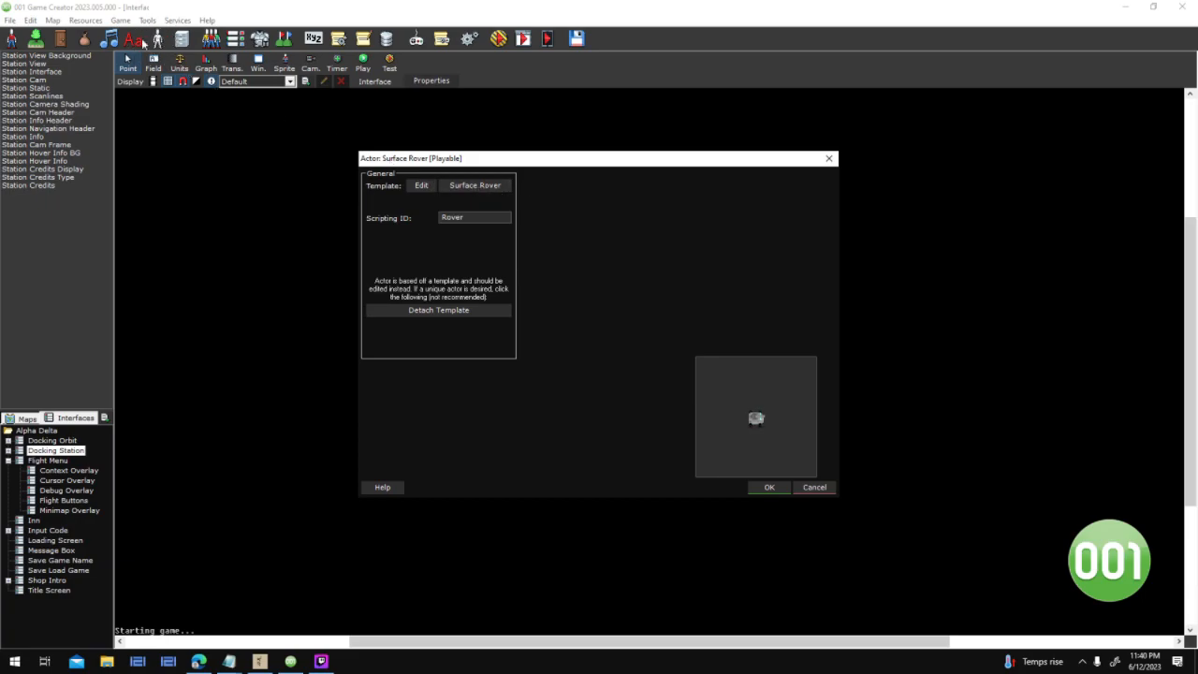
Check the Rover actor's template choice and scripting ID, and accept the actor and party settings
{"action": "left_click", "coordinate": [490, 192]}
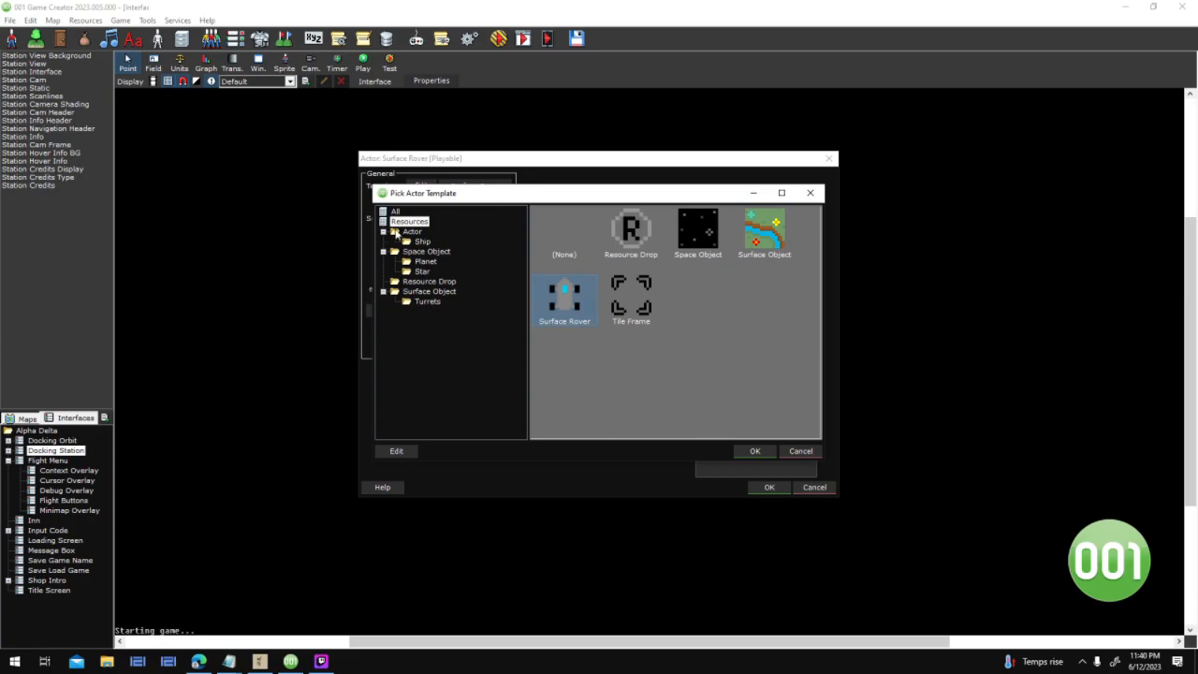
{"action": "left_click", "coordinate": [801, 451]}
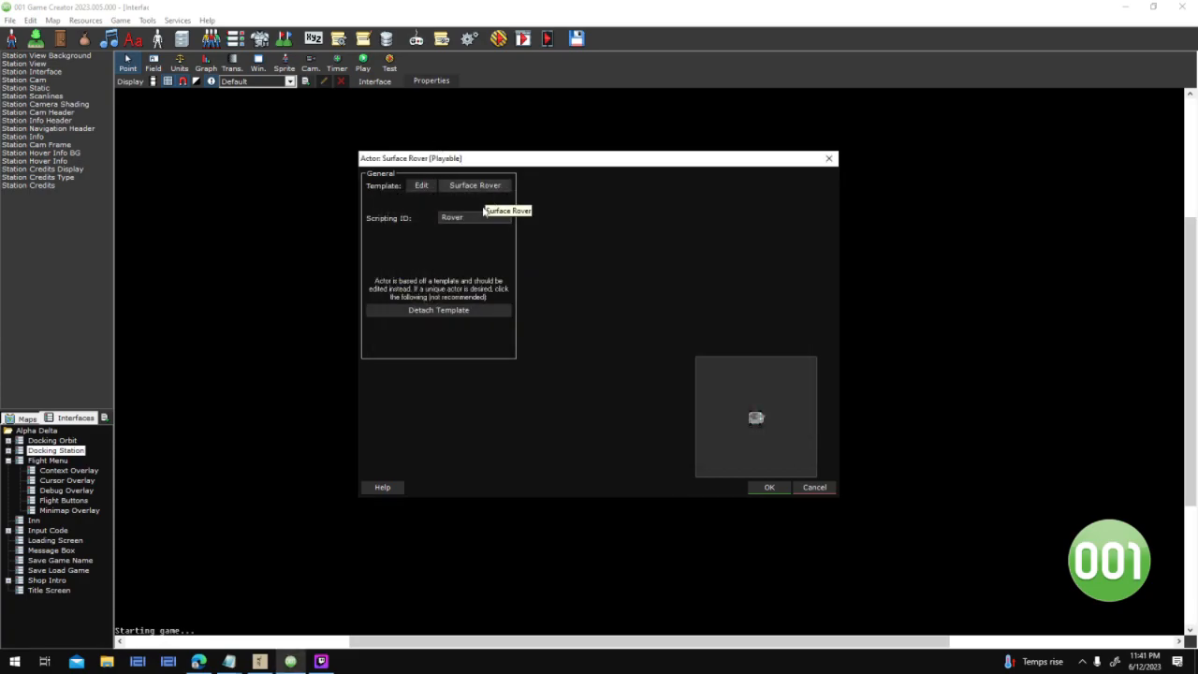
{"action": "key", "text": "Tab"}
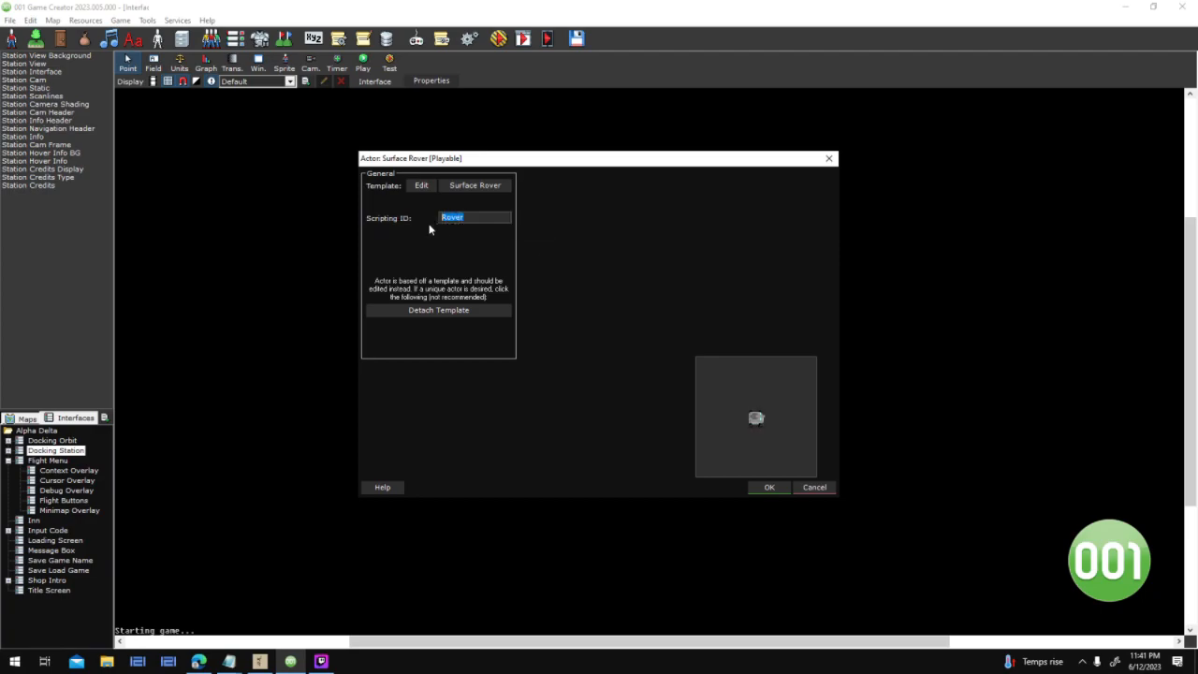
{"action": "left_click", "coordinate": [785, 486]}
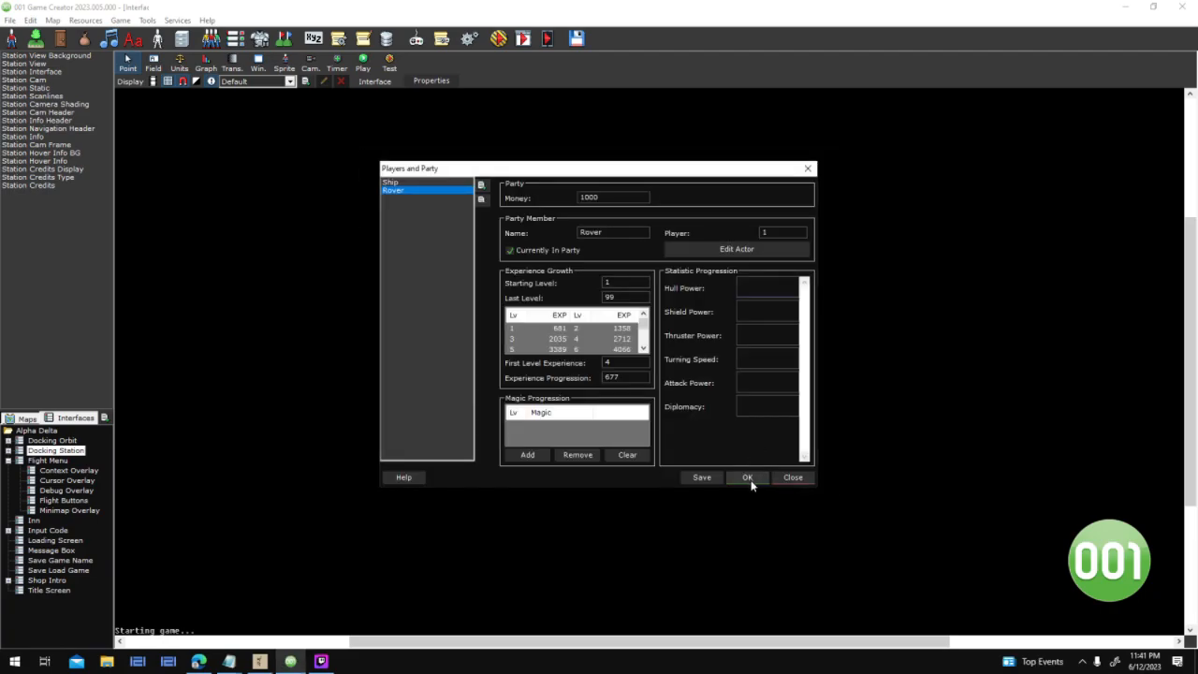
{"action": "left_click", "coordinate": [749, 479]}
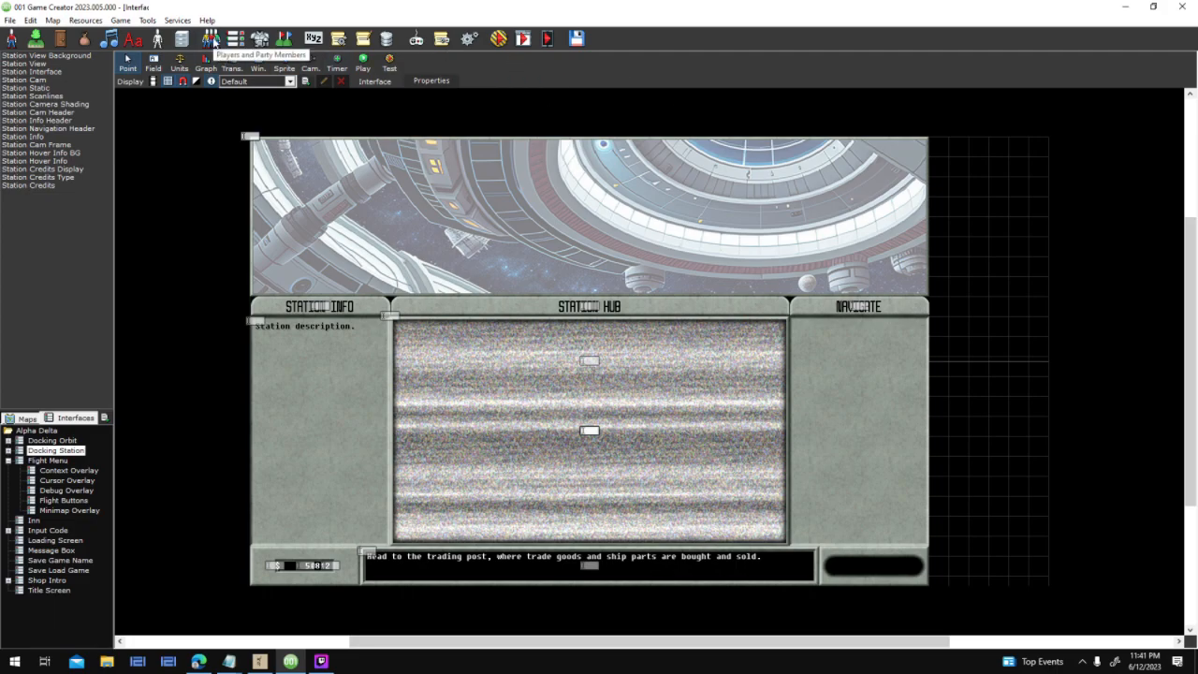
Reopen the Players and Party settings and compare the Ship and Rover party members
{"action": "left_click", "coordinate": [211, 39]}
{"action": "left_click", "coordinate": [422, 191]}
{"action": "left_click", "coordinate": [438, 181]}
{"action": "left_click", "coordinate": [747, 475]}
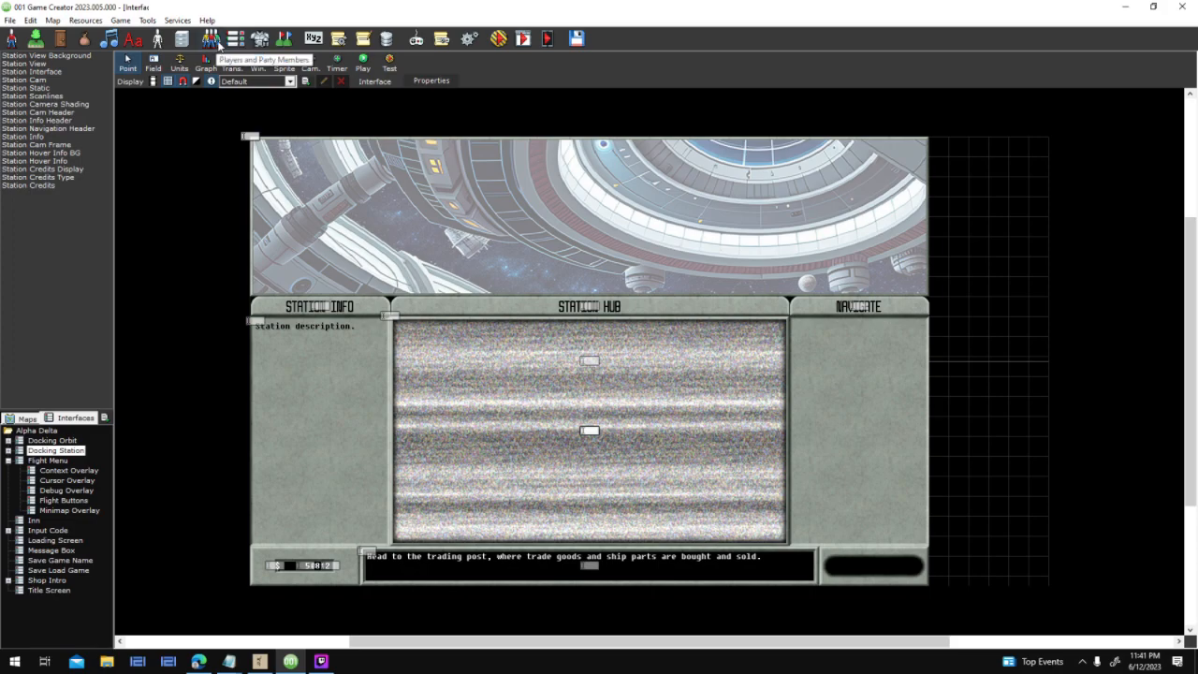
{"action": "left_click", "coordinate": [210, 37]}
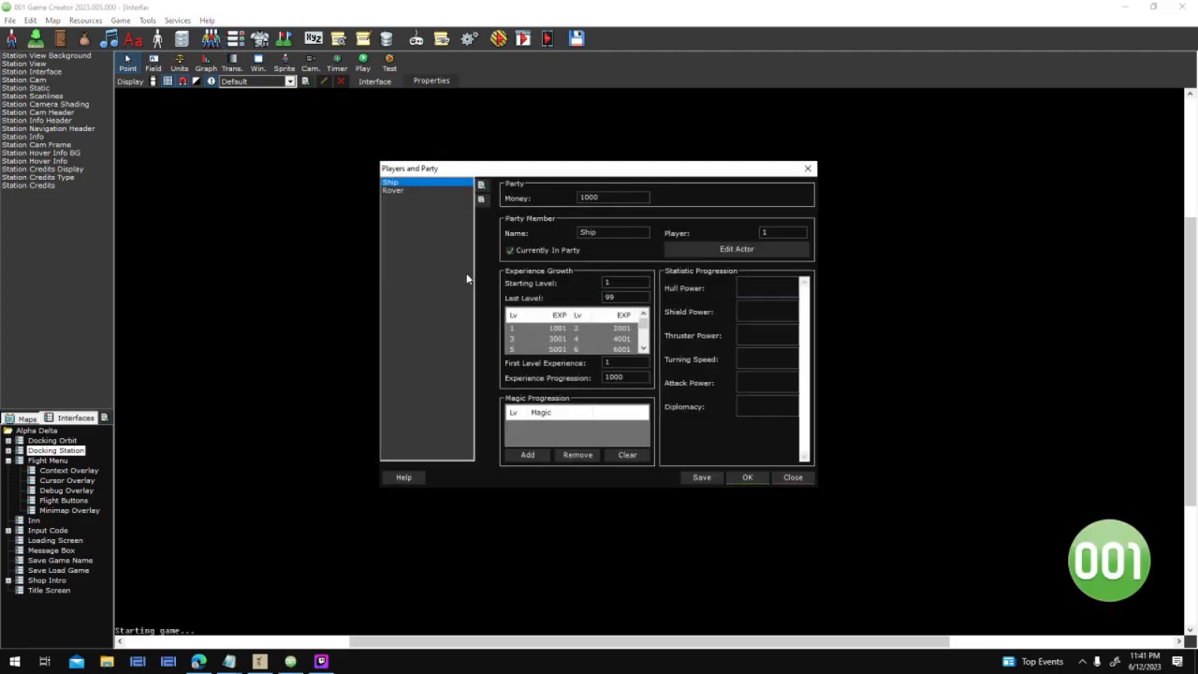
{"action": "left_click", "coordinate": [747, 477]}
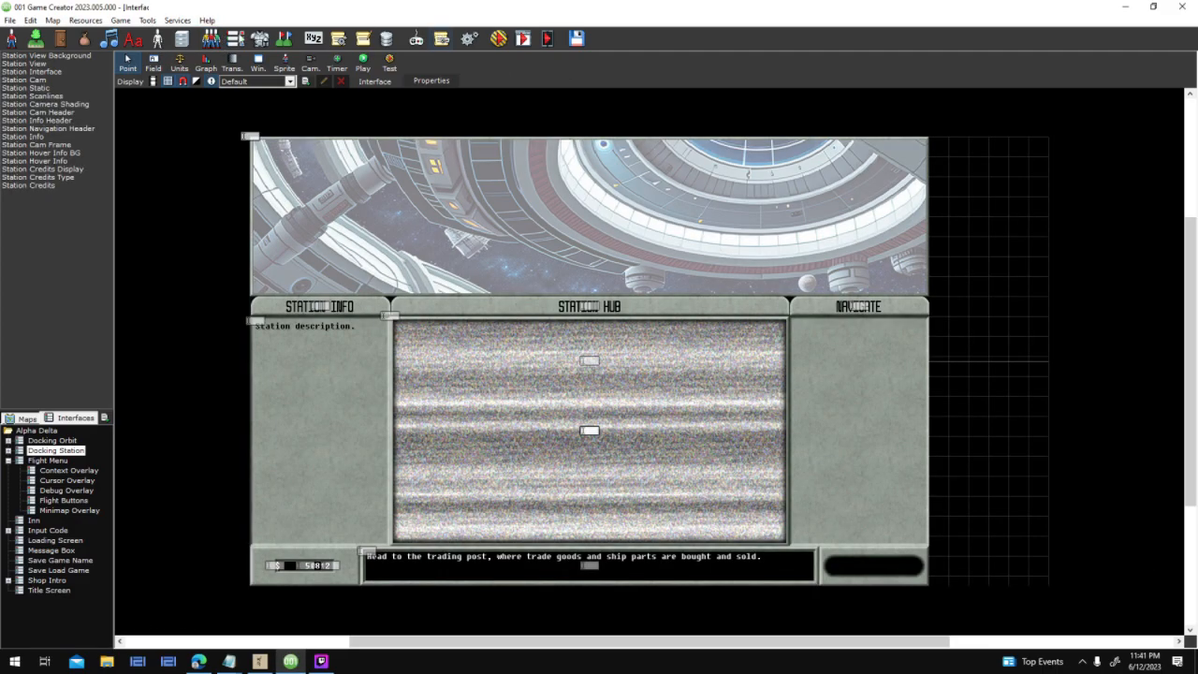
Open the script behind the Up control combination of the Mode: Space Flight input set
{"action": "left_click", "coordinate": [442, 41]}
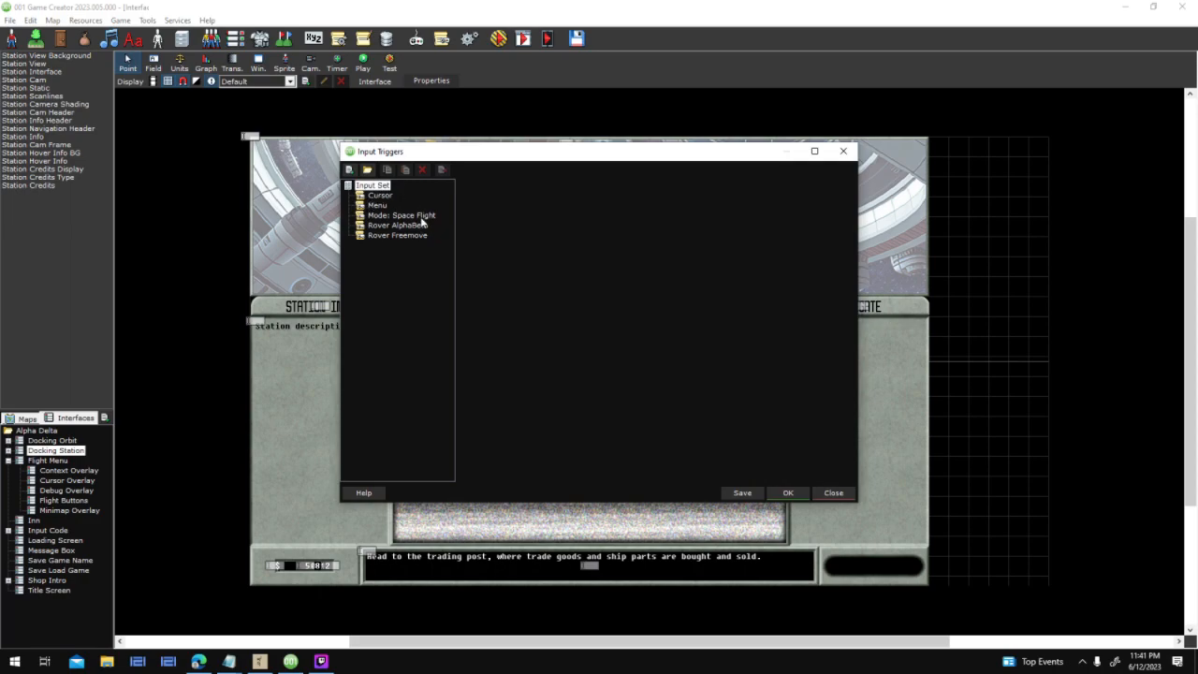
{"action": "left_click", "coordinate": [419, 216]}
{"action": "double_click", "coordinate": [537, 214]}
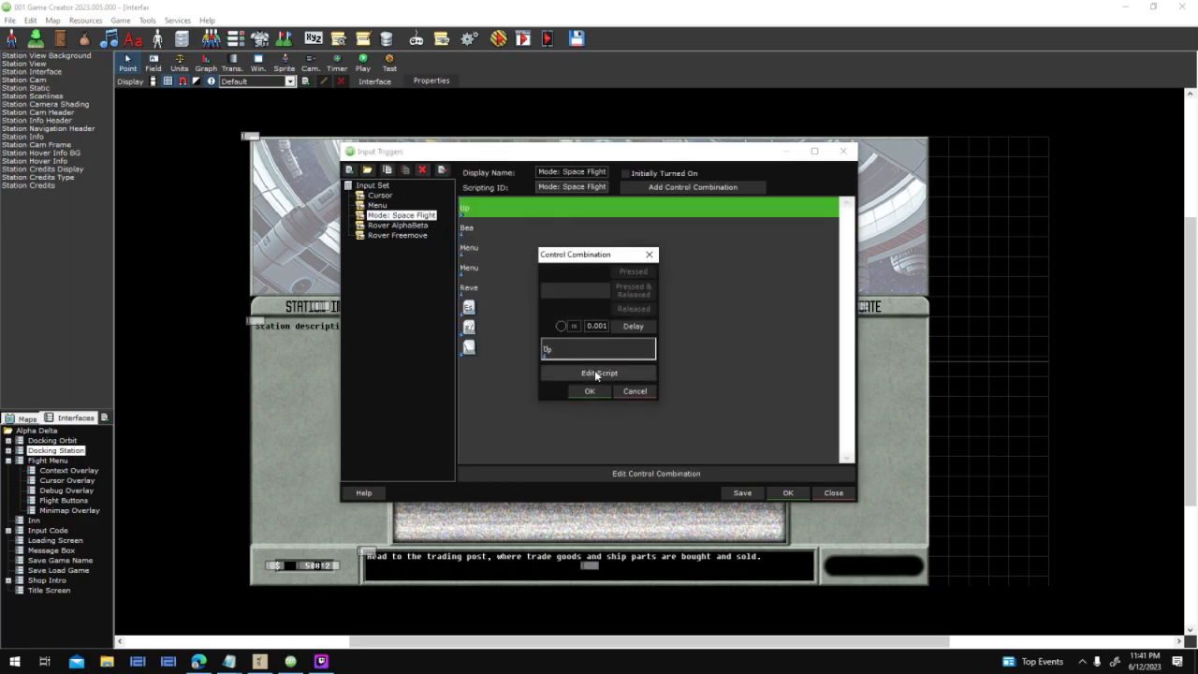
{"action": "left_click", "coordinate": [599, 373]}
Inspect the actor choices in the Reset Ship Turning Variable event and accept the dialogs back to the input triggers
{"action": "double_click", "coordinate": [547, 339]}
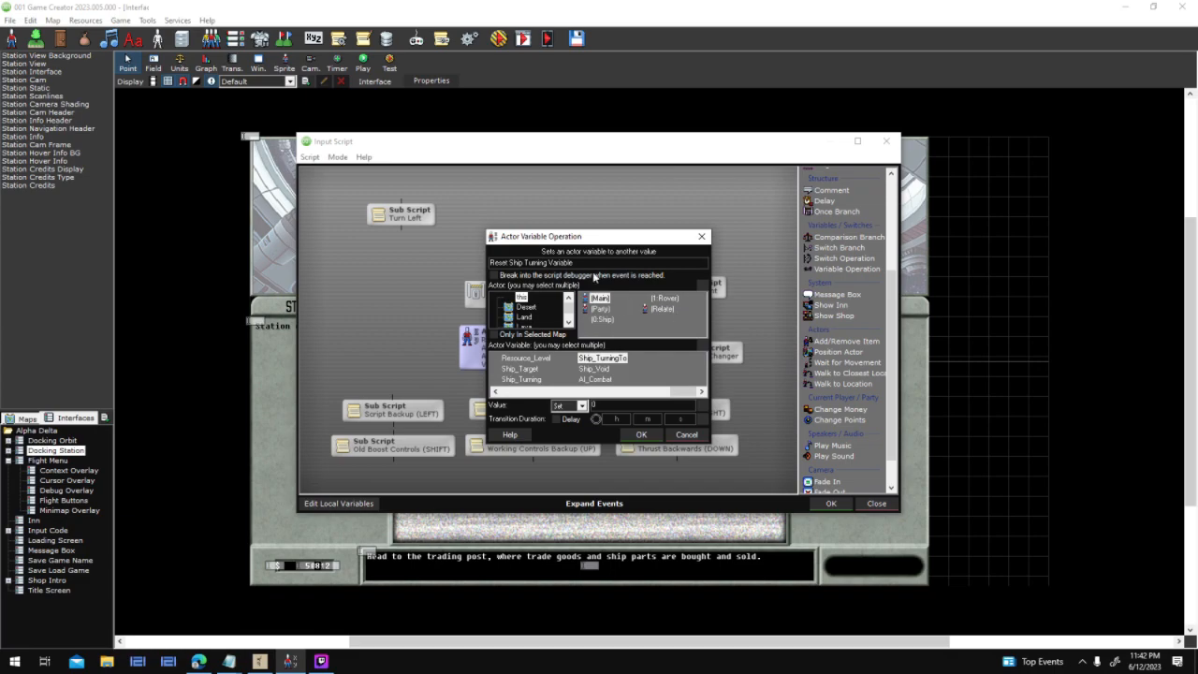
{"action": "left_click_drag", "start_coordinate": [660, 237], "coordinate": [795, 231]}
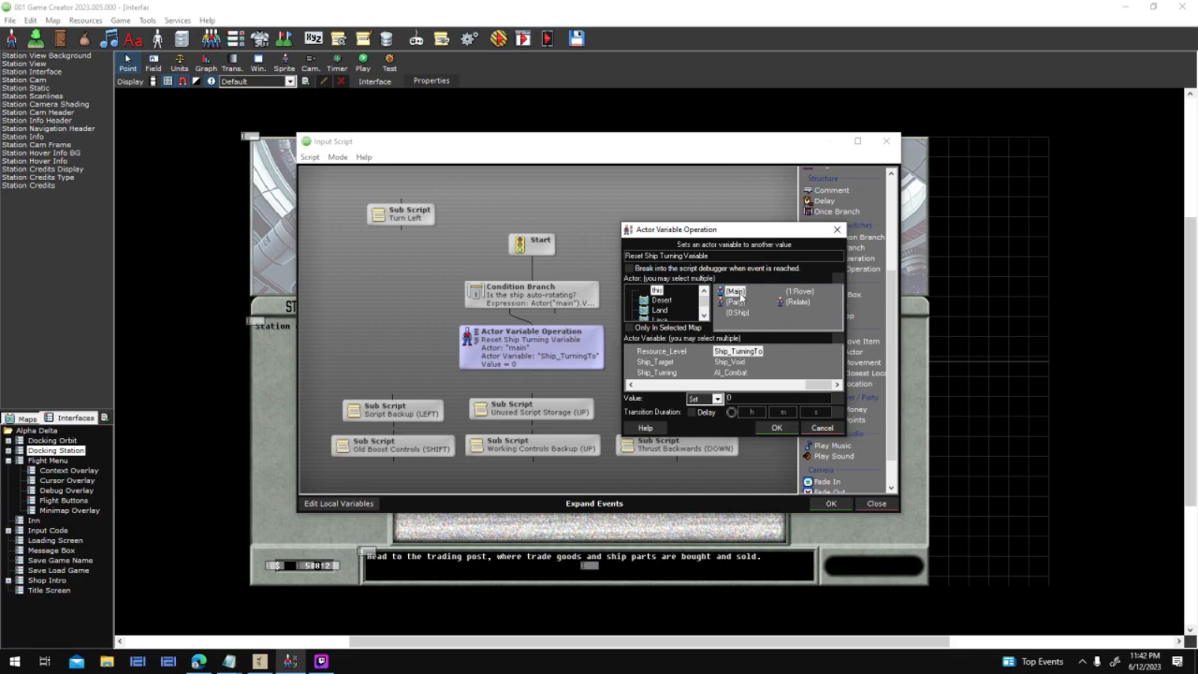
{"action": "left_click", "coordinate": [776, 428]}
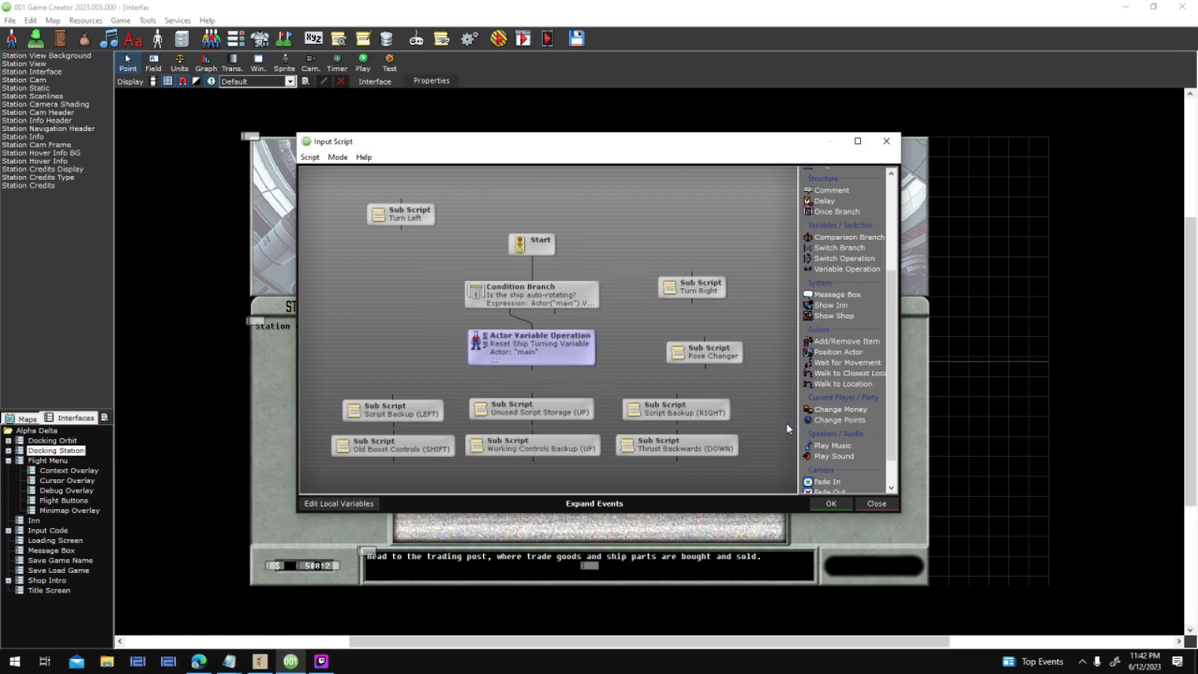
{"action": "left_click", "coordinate": [831, 502]}
{"action": "left_click", "coordinate": [583, 390]}
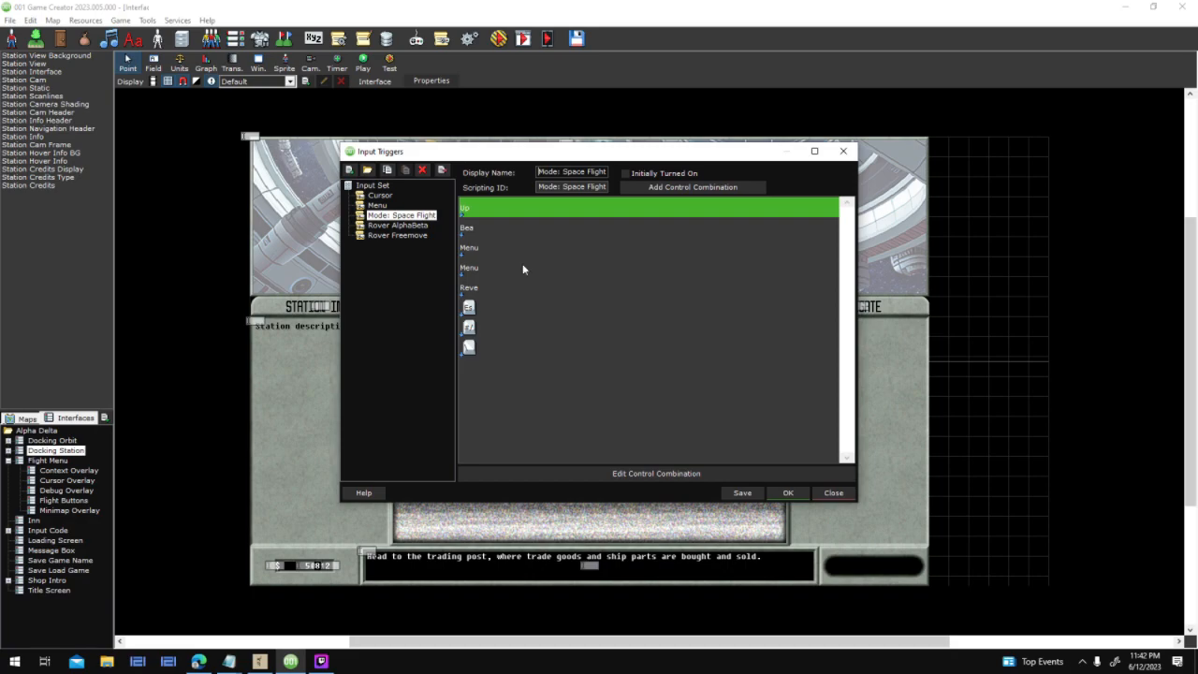
Open the script behind the last control combination of the Menu input set and reposition its window
{"action": "left_click", "coordinate": [376, 205]}
{"action": "double_click", "coordinate": [489, 365]}
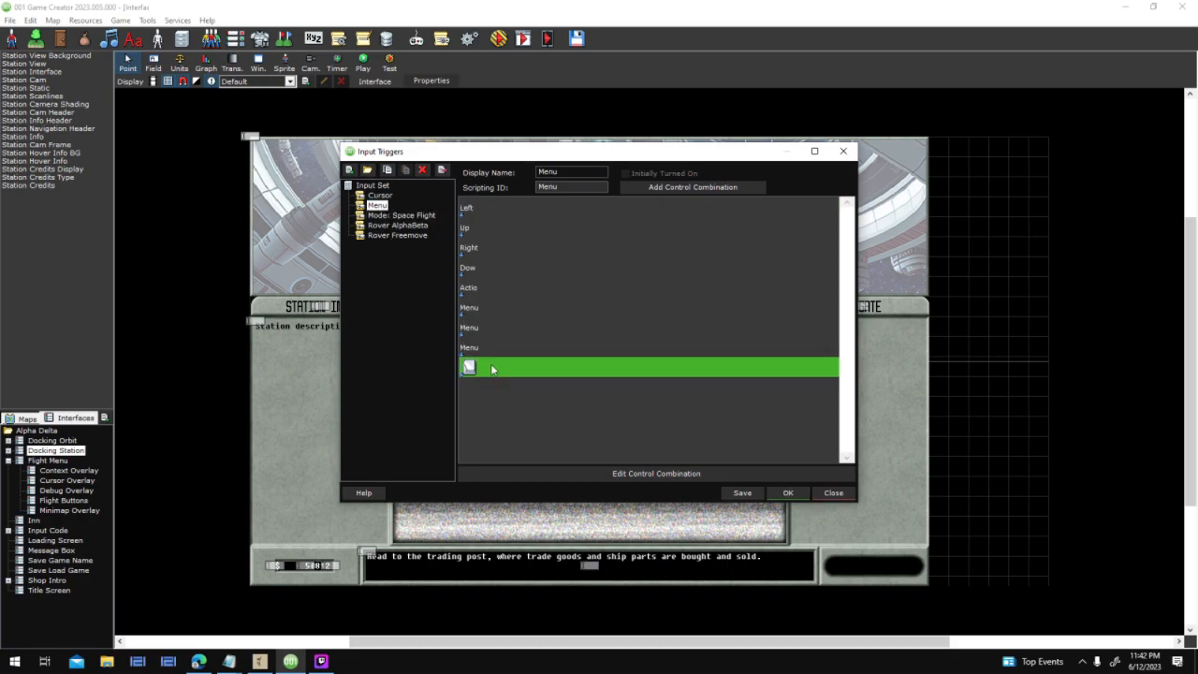
{"action": "left_click", "coordinate": [598, 372]}
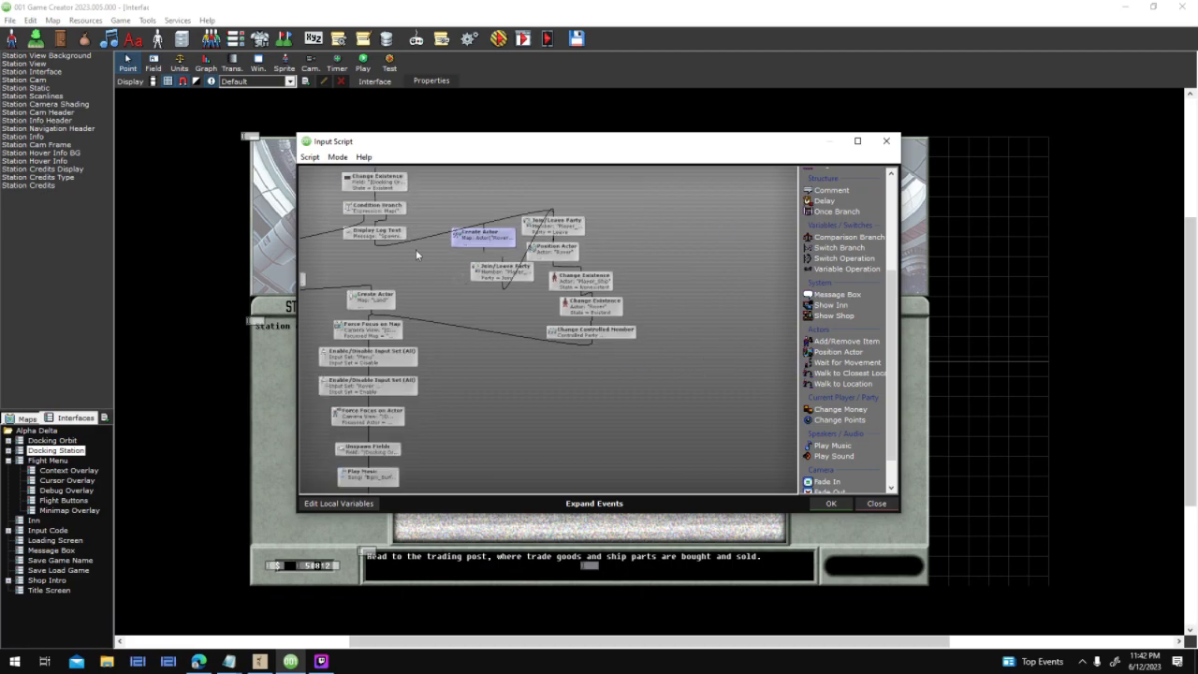
{"action": "left_click_drag", "start_coordinate": [593, 154], "coordinate": [663, 208]}
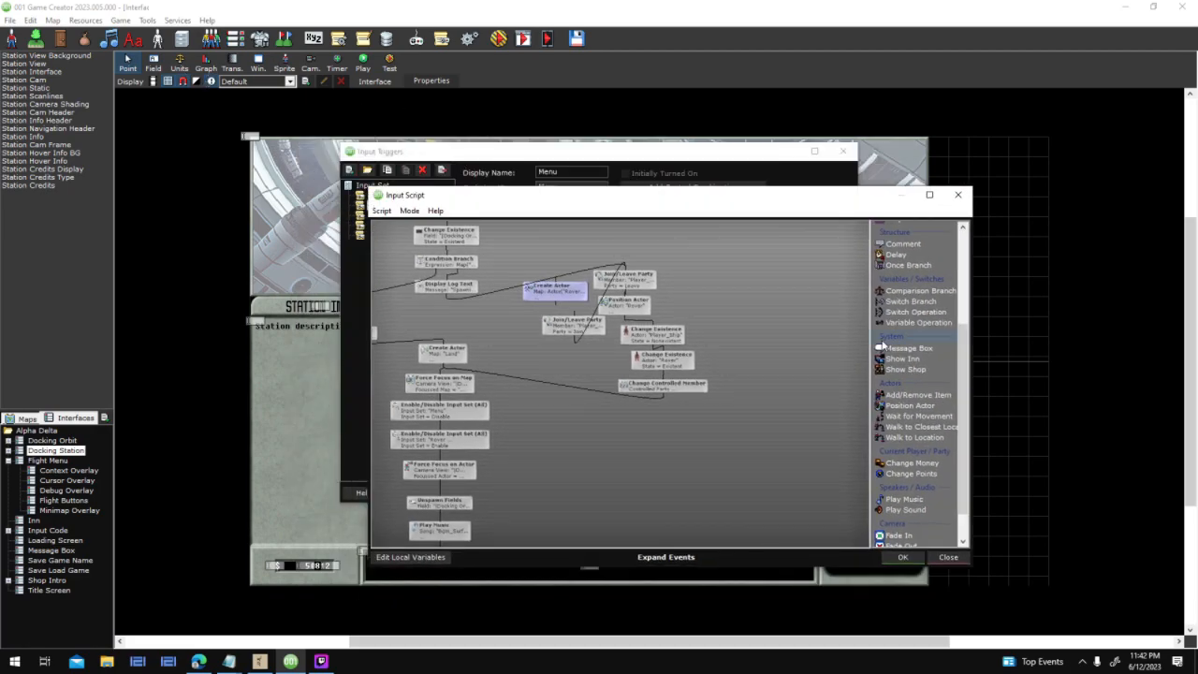
Move the Change Controlled Member event slightly lower beneath the Rover's Change Existence event
{"action": "scroll", "coordinate": [736, 364], "scroll_direction": "up", "scroll_amount": 2}
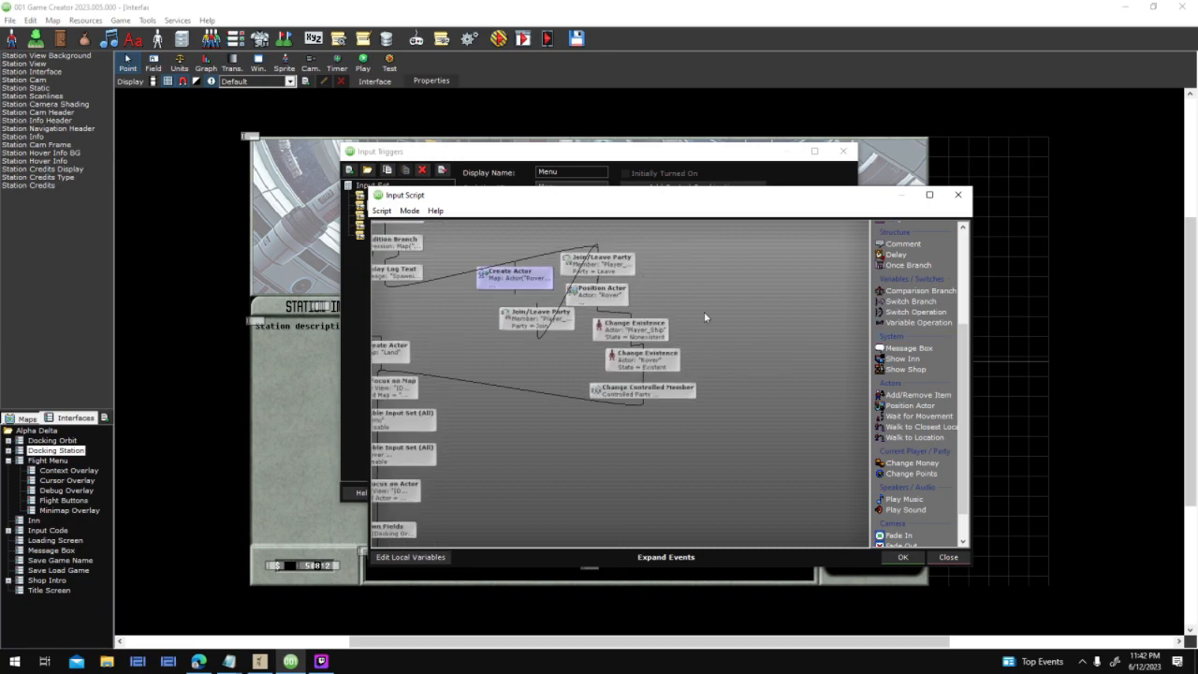
{"action": "scroll", "coordinate": [617, 288], "scroll_direction": "up", "scroll_amount": 1}
{"action": "middle_click_drag", "start_coordinate": [734, 299], "coordinate": [806, 304]}
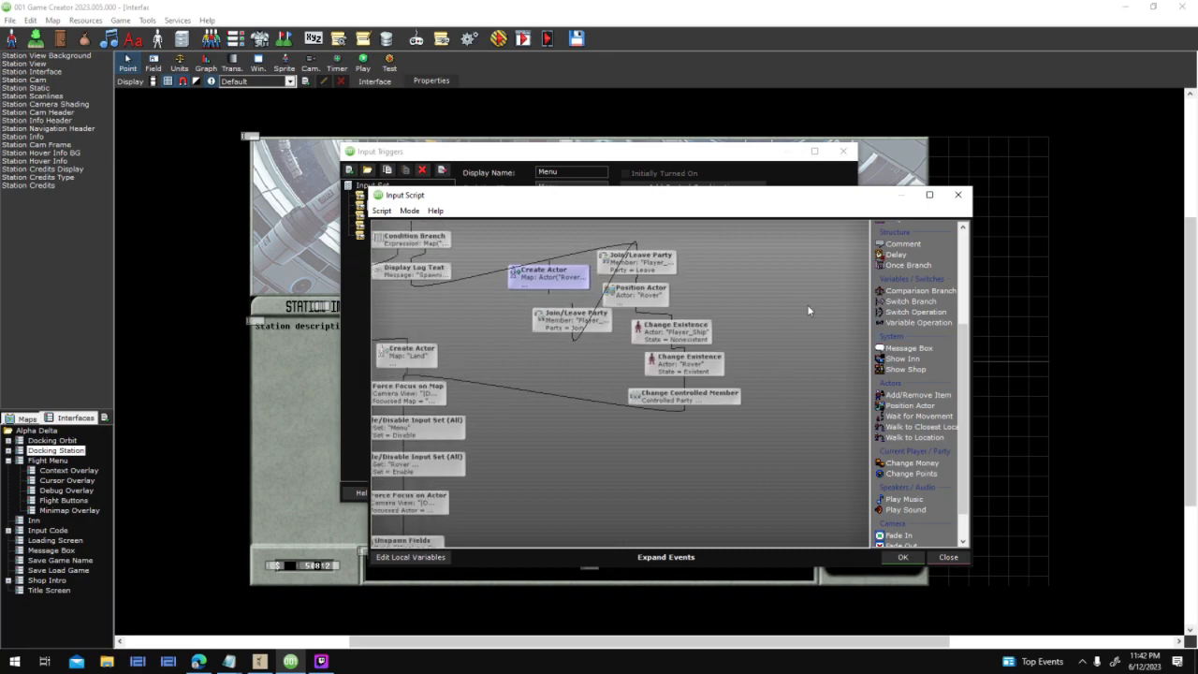
{"action": "left_click", "coordinate": [734, 399]}
{"action": "left_click_drag", "start_coordinate": [735, 400], "coordinate": [720, 409]}
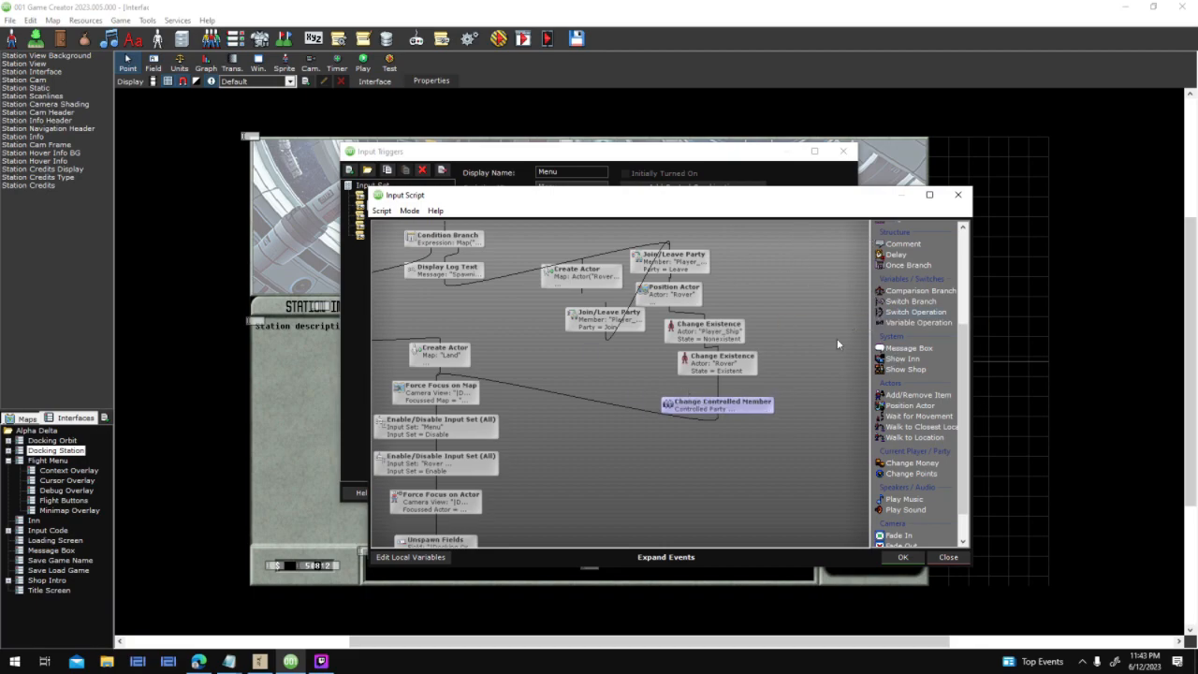
Examine the event chain down to Update Interface and the Condition Branch that checks whether the Rover actor was created on Land
{"action": "middle_click_drag", "start_coordinate": [618, 490], "coordinate": [811, 404]}
{"action": "middle_click_drag", "start_coordinate": [678, 460], "coordinate": [621, 343]}
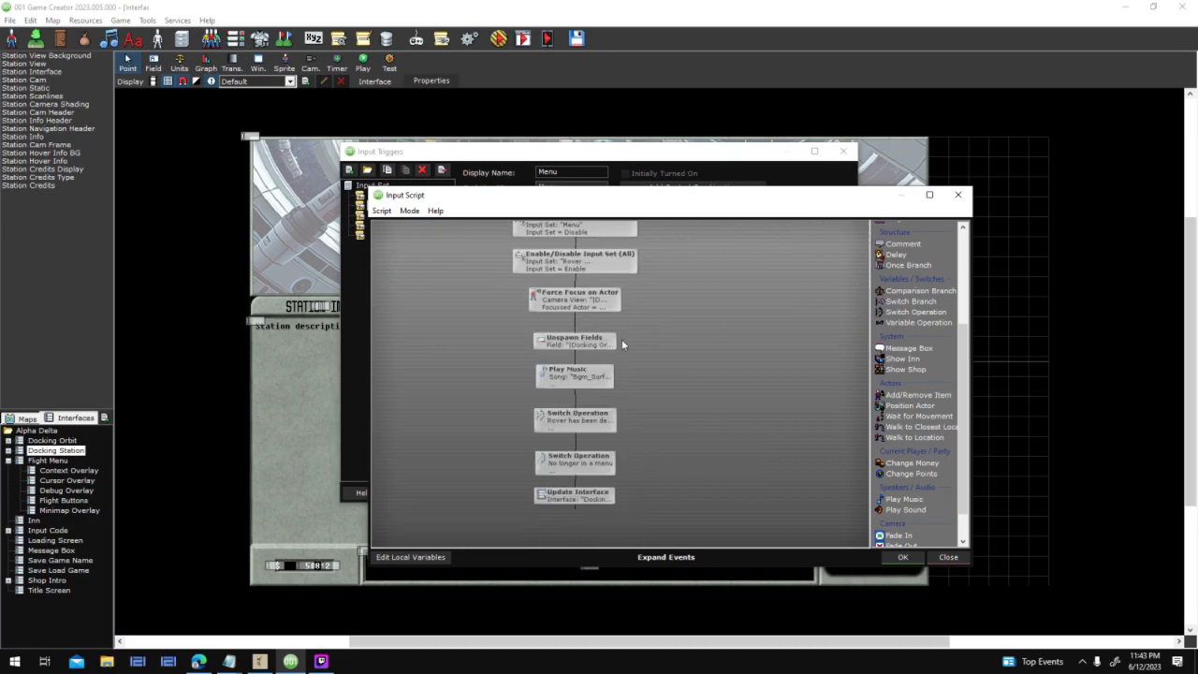
{"action": "middle_click_drag", "start_coordinate": [502, 428], "coordinate": [791, 362]}
{"action": "left_click_drag", "start_coordinate": [792, 362], "coordinate": [806, 362]}
{"action": "middle_click_drag", "start_coordinate": [590, 275], "coordinate": [686, 372]}
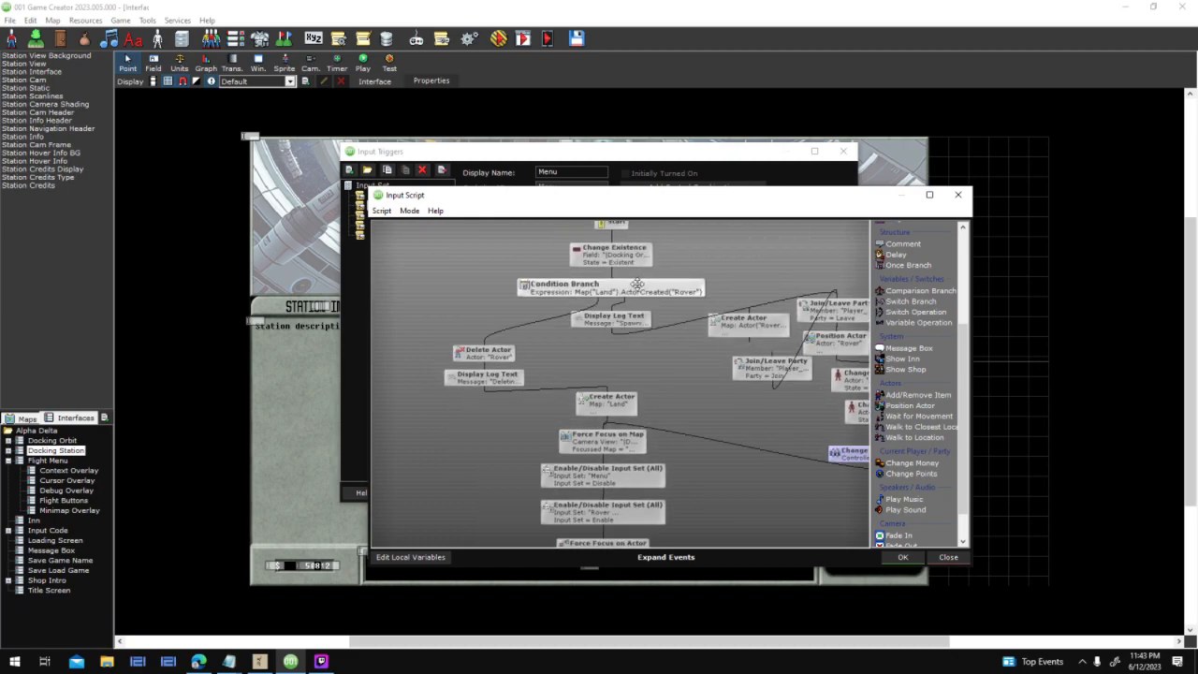
{"action": "double_click", "coordinate": [637, 284]}
{"action": "left_click_drag", "start_coordinate": [669, 351], "coordinate": [689, 351]}
{"action": "left_click", "coordinate": [683, 368]}
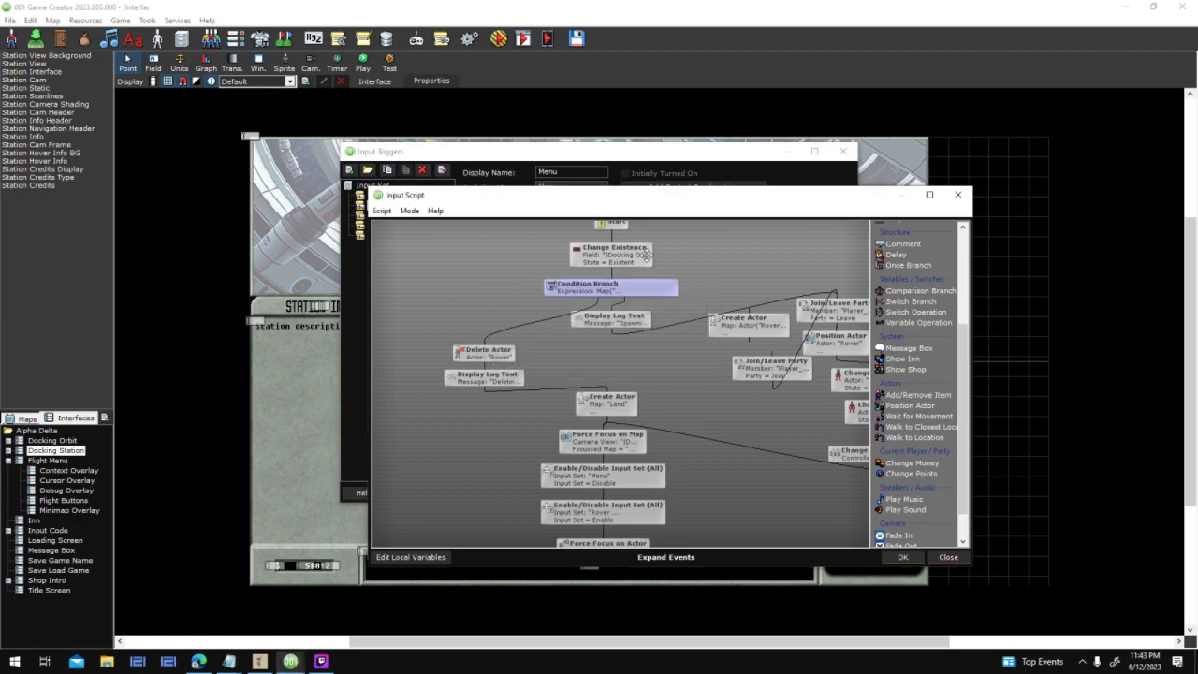
Line up the Rover Change Existence and Change Controlled Member events beneath the Player_Ship Change Existence event
{"action": "middle_click_drag", "start_coordinate": [628, 316], "coordinate": [605, 144]}
{"action": "middle_click_drag", "start_coordinate": [698, 263], "coordinate": [625, 401]}
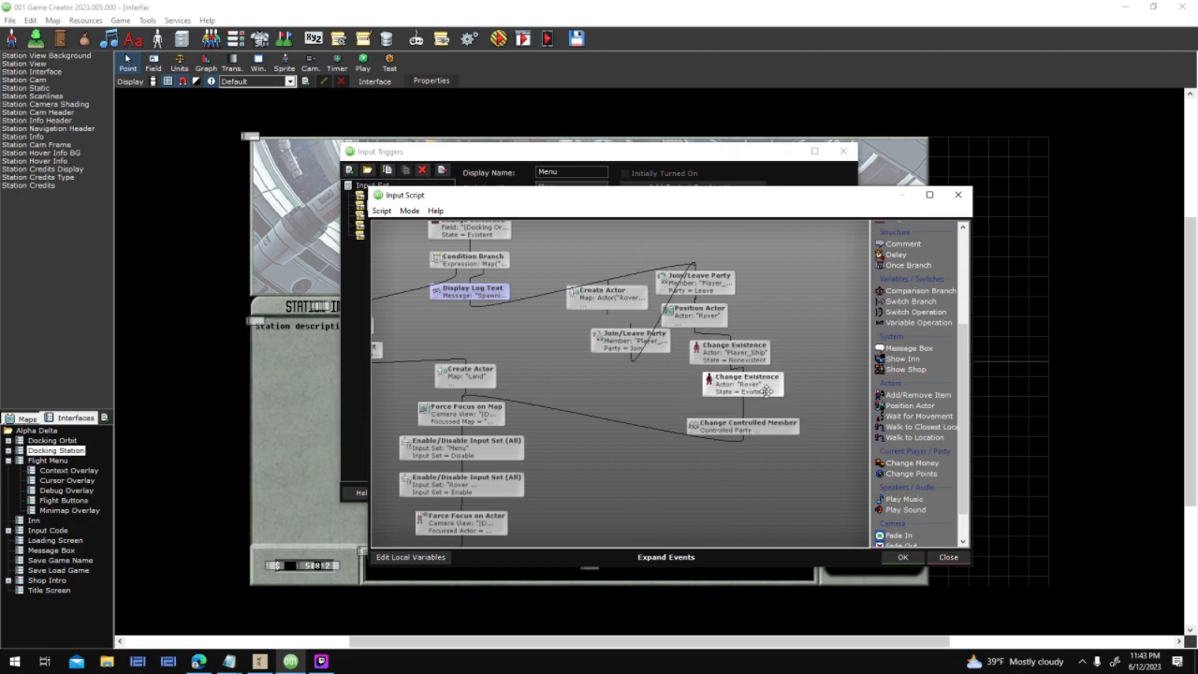
{"action": "left_click", "coordinate": [745, 422]}
{"action": "left_click_drag", "start_coordinate": [736, 387], "coordinate": [726, 395]}
Move the Land map's Create Actor event upward, away from the Force Focus on Map event
{"action": "middle_click_drag", "start_coordinate": [440, 340], "coordinate": [651, 337]}
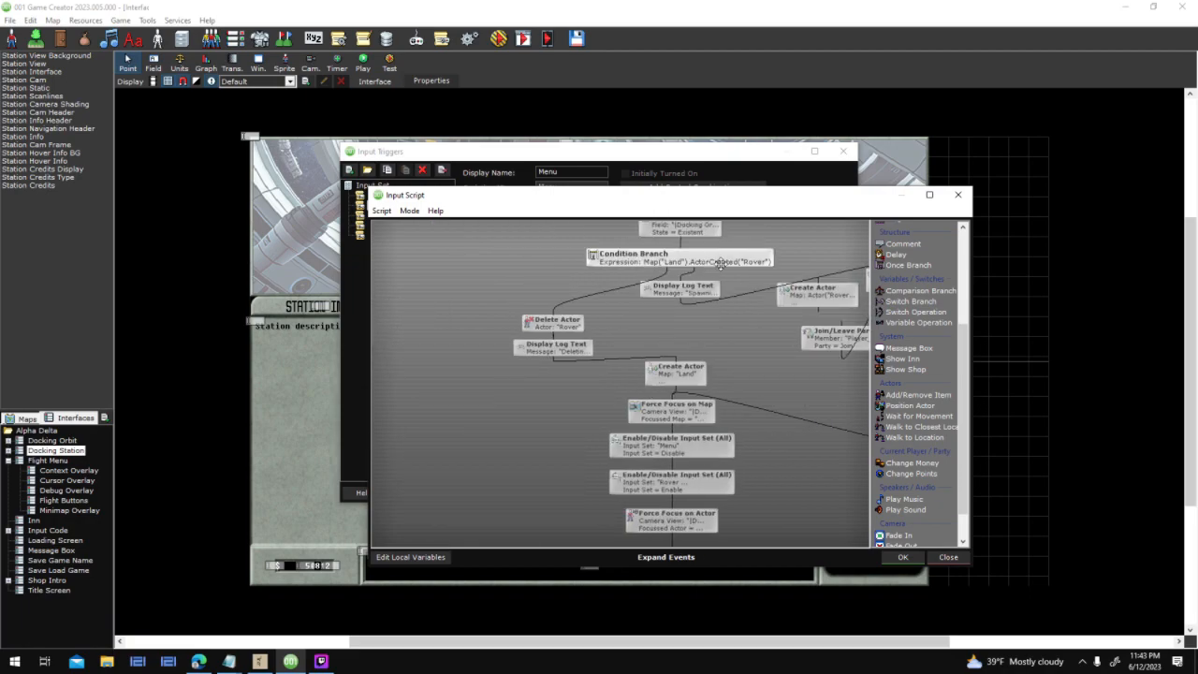
{"action": "middle_click_drag", "start_coordinate": [713, 262], "coordinate": [668, 223]}
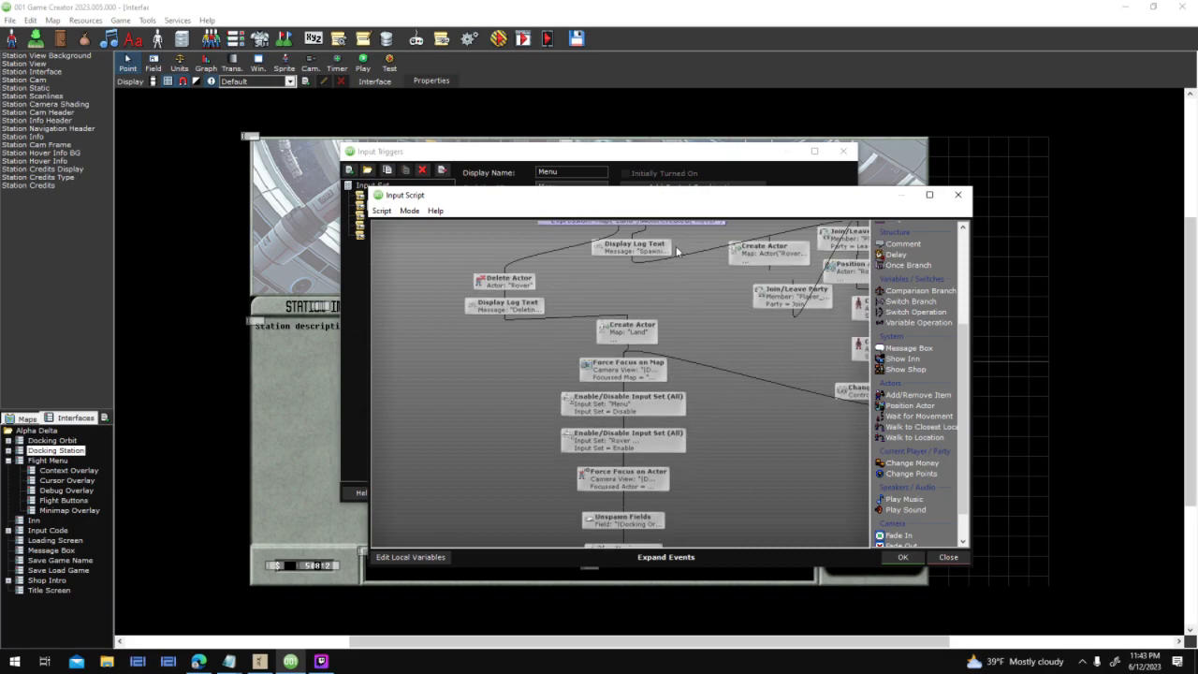
{"action": "middle_click_drag", "start_coordinate": [713, 350], "coordinate": [683, 431]}
{"action": "scroll", "coordinate": [655, 318], "scroll_direction": "down", "scroll_amount": 3}
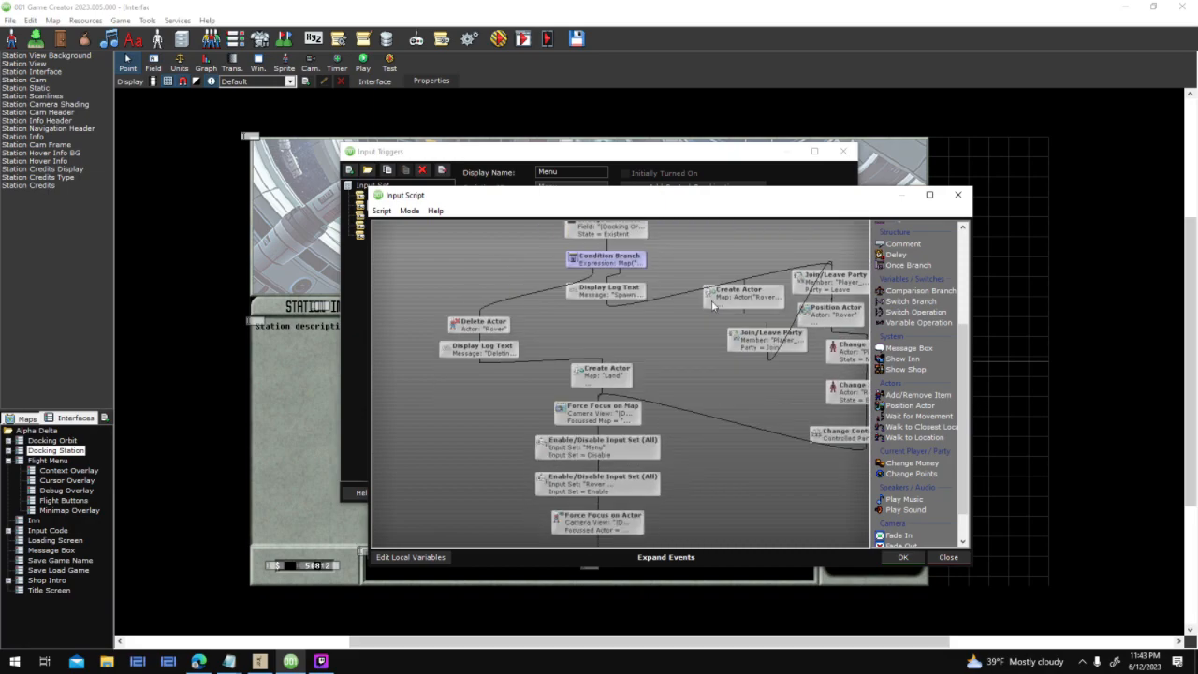
{"action": "scroll", "coordinate": [709, 390], "scroll_direction": "up", "scroll_amount": 1}
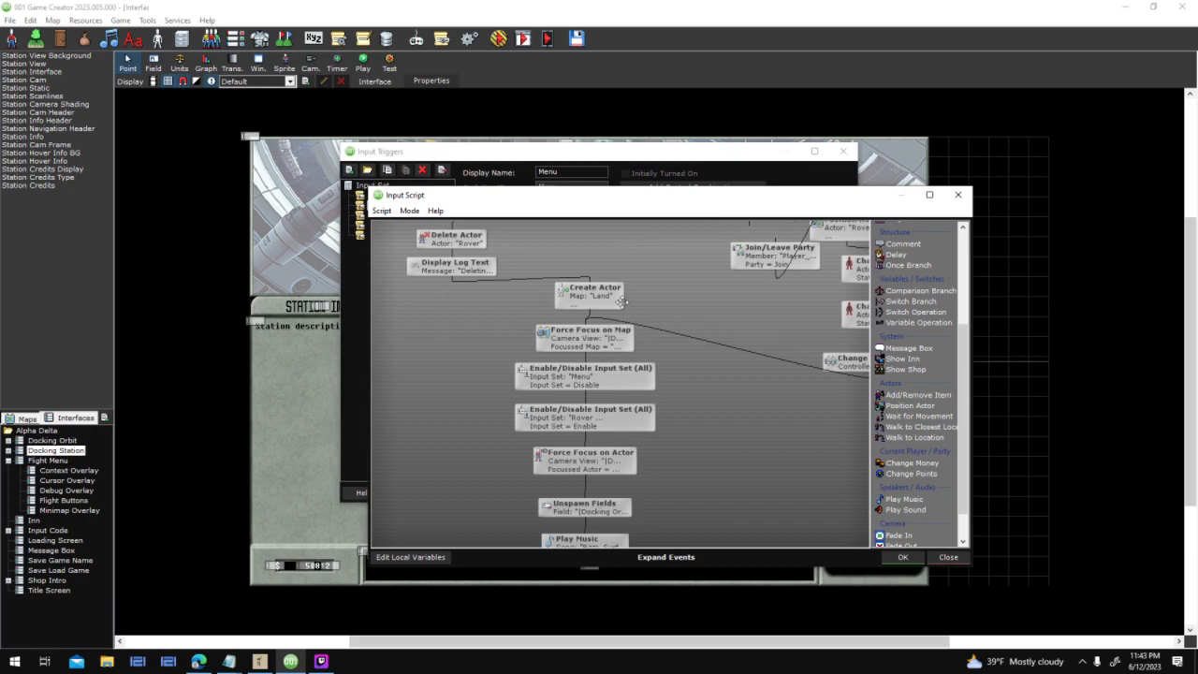
{"action": "left_click", "coordinate": [619, 300]}
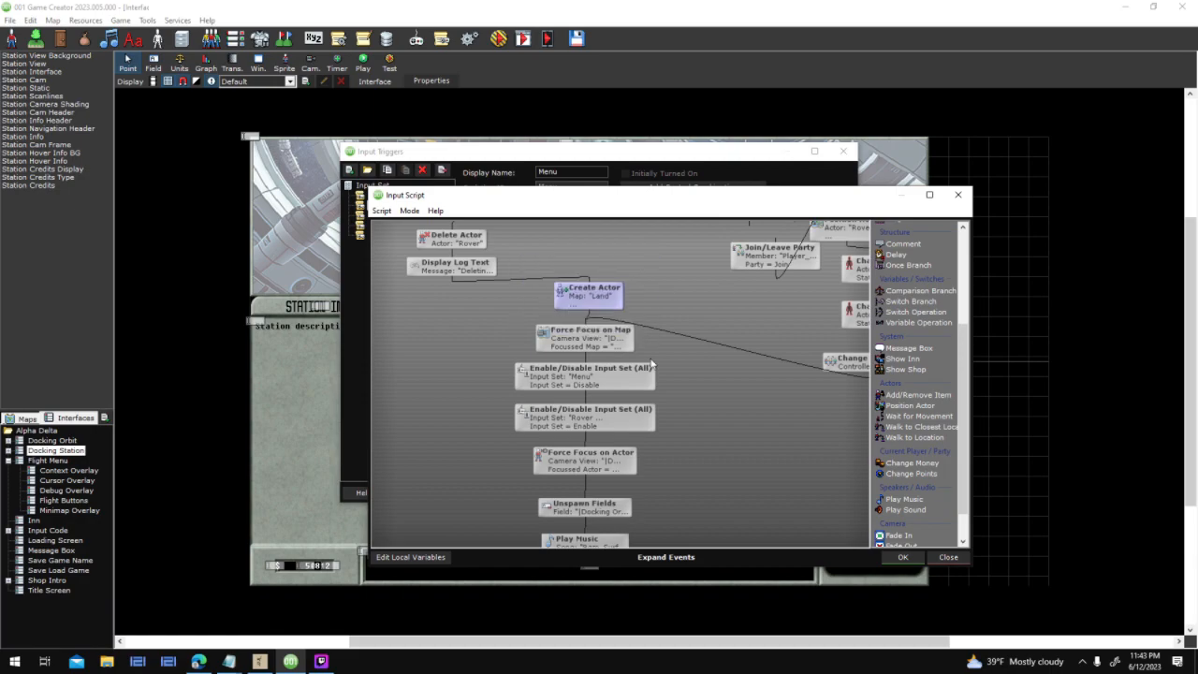
{"action": "scroll", "coordinate": [618, 415], "scroll_direction": "down", "scroll_amount": 2}
{"action": "left_click_drag", "start_coordinate": [619, 415], "coordinate": [707, 401]}
Link the Display Log Text event below Delete Actor directly to Force Focus on Map, bypassing the Land map's Create Actor event
{"action": "mouse_move", "coordinate": [613, 393]}
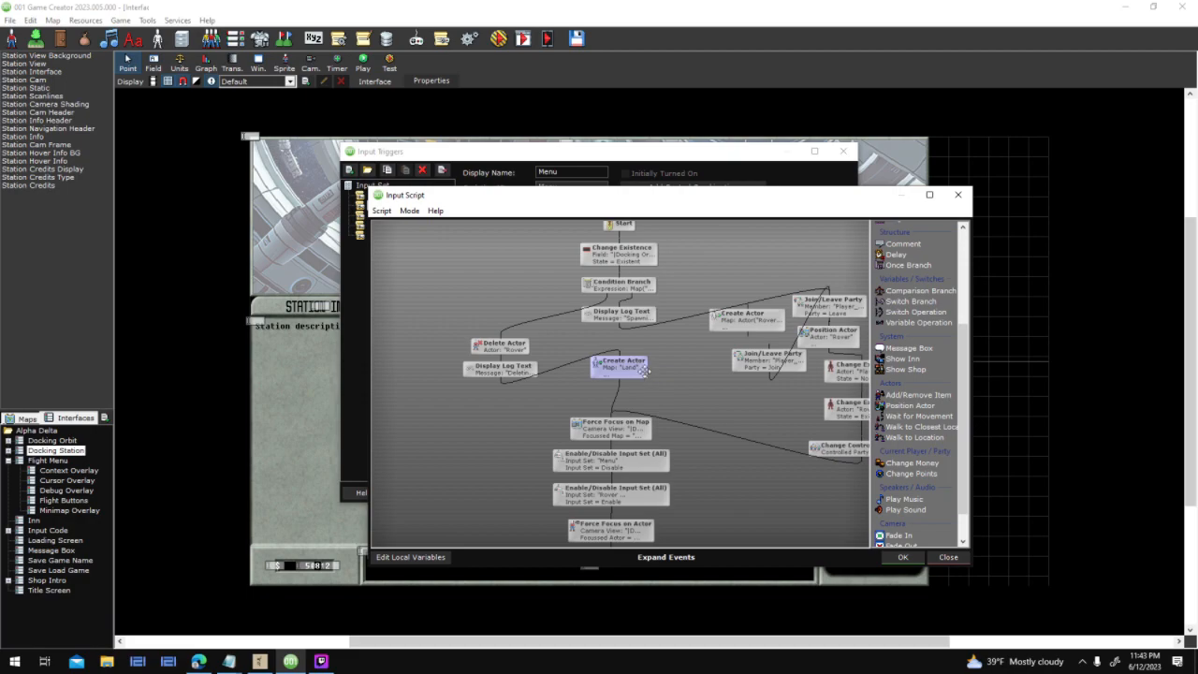
{"action": "left_click", "coordinate": [501, 368]}
{"action": "scroll", "coordinate": [715, 412], "scroll_direction": "down", "scroll_amount": 5}
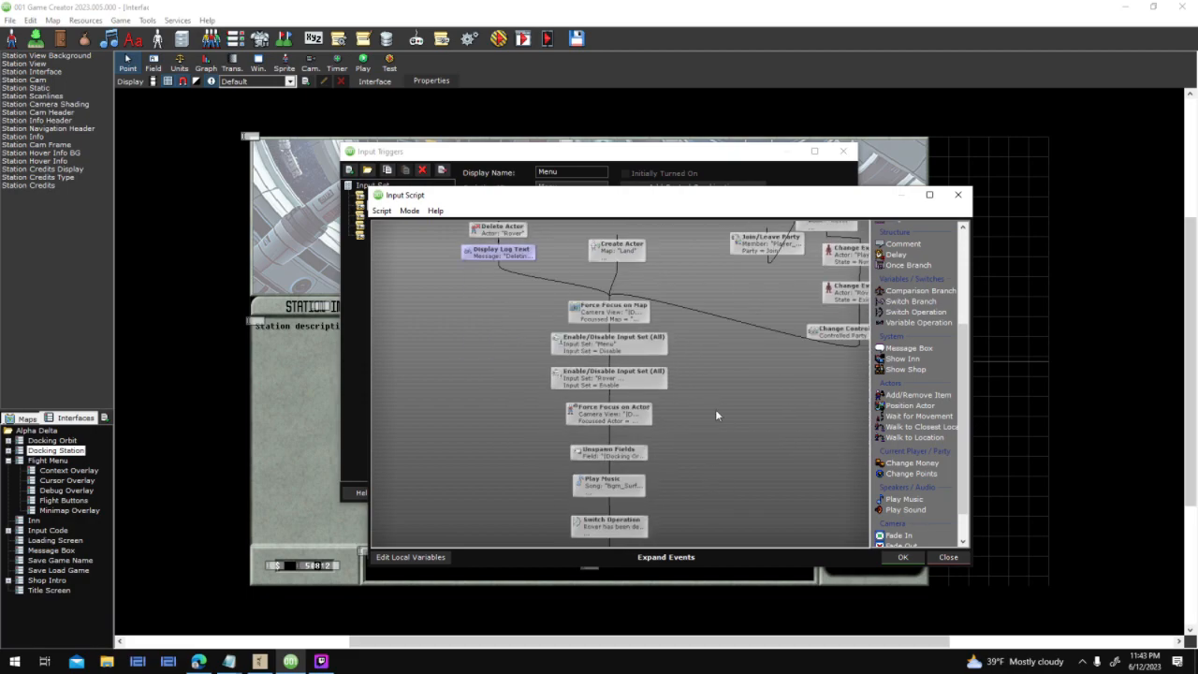
{"action": "scroll", "coordinate": [717, 416], "scroll_direction": "down", "scroll_amount": 4}
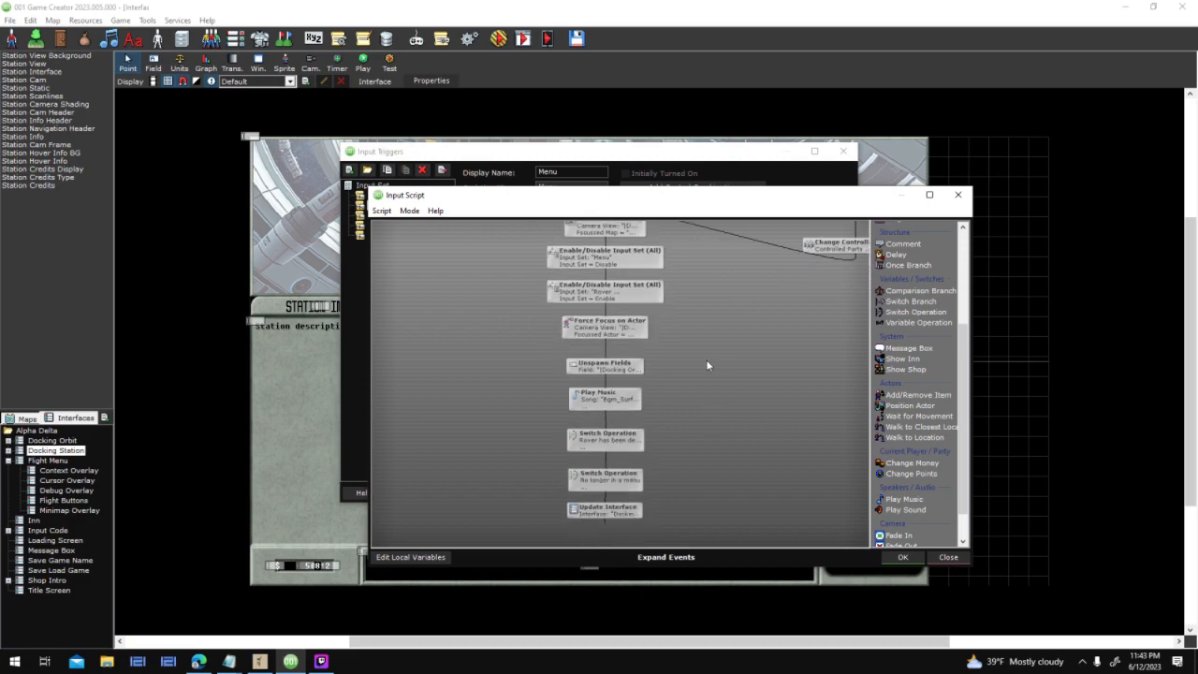
Accept the edited script, the control combination and the input trigger changes
{"action": "left_click", "coordinate": [901, 557]}
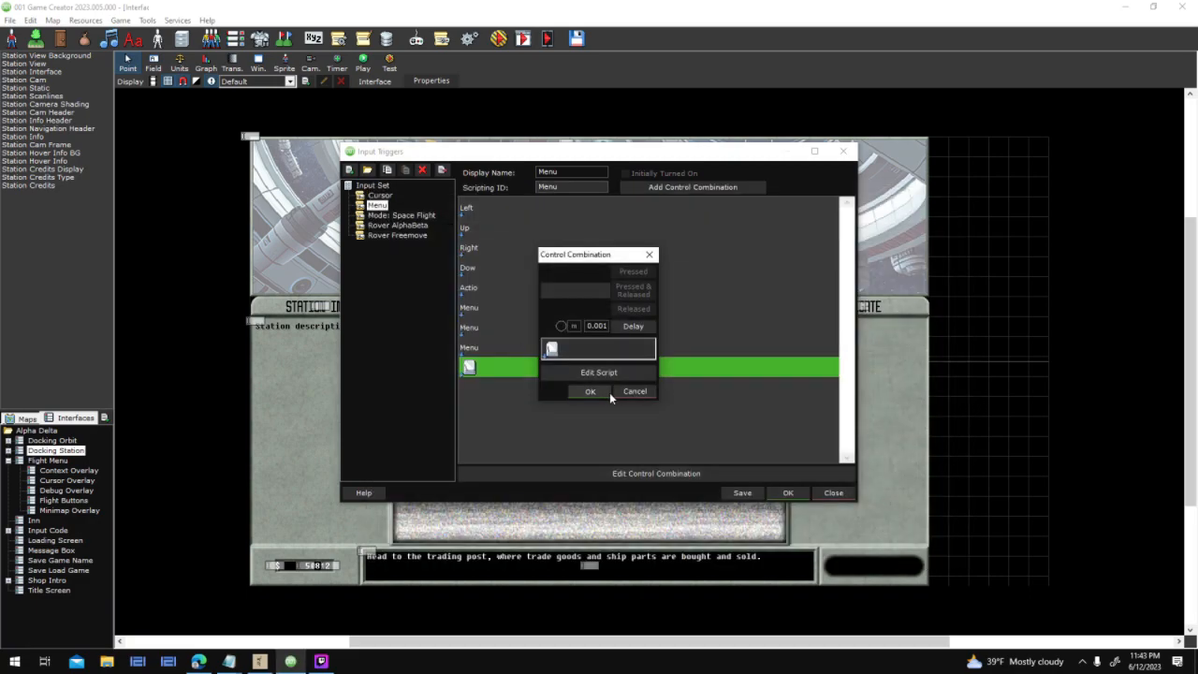
{"action": "left_click", "coordinate": [606, 392]}
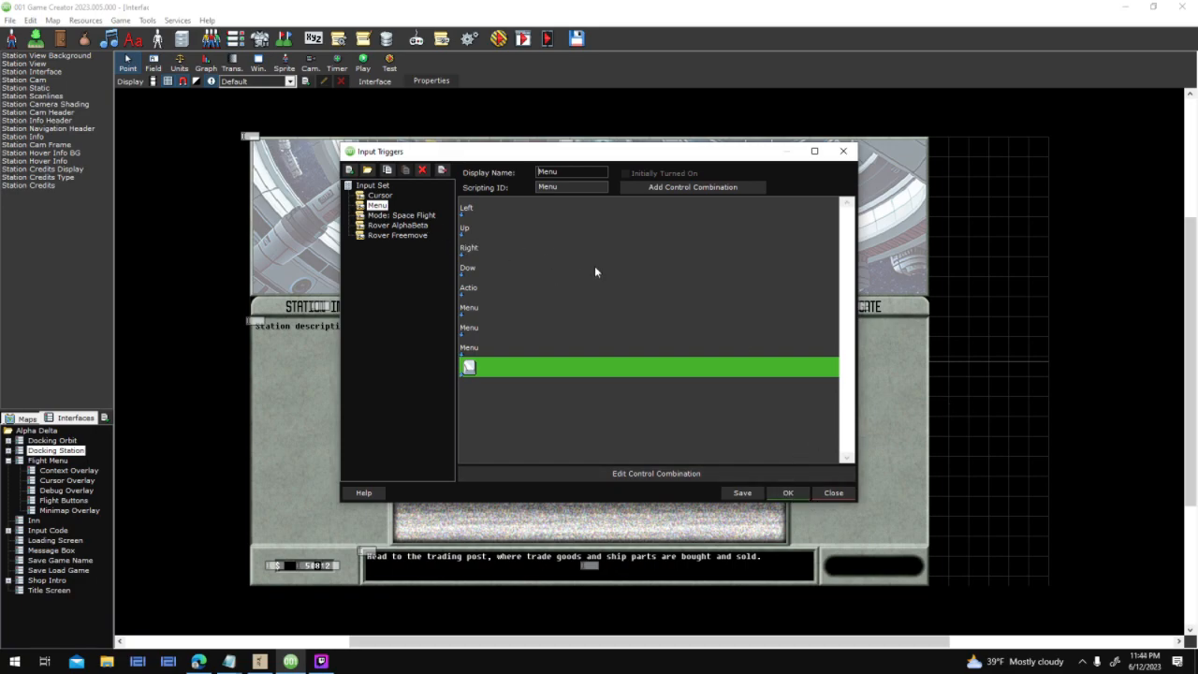
{"action": "left_click", "coordinate": [802, 494]}
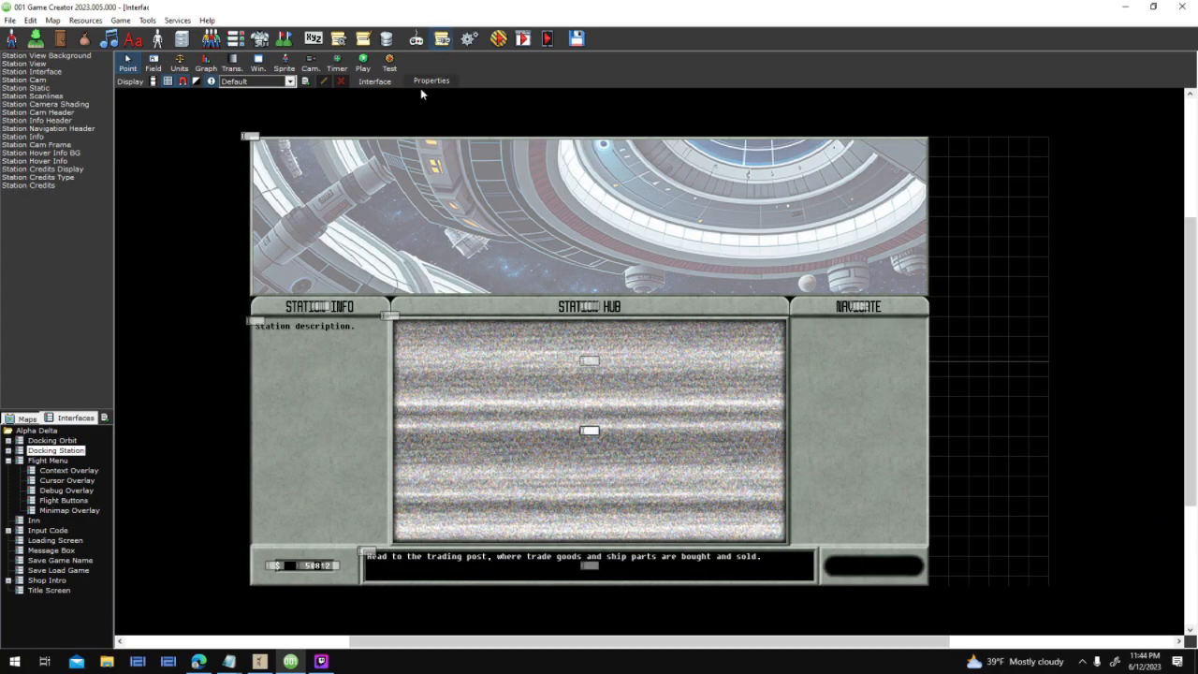
Reopen the rover deployment input script to check its event layout and accept its dialogs
{"action": "left_click", "coordinate": [375, 206]}
{"action": "double_click", "coordinate": [503, 371]}
{"action": "left_click", "coordinate": [633, 372]}
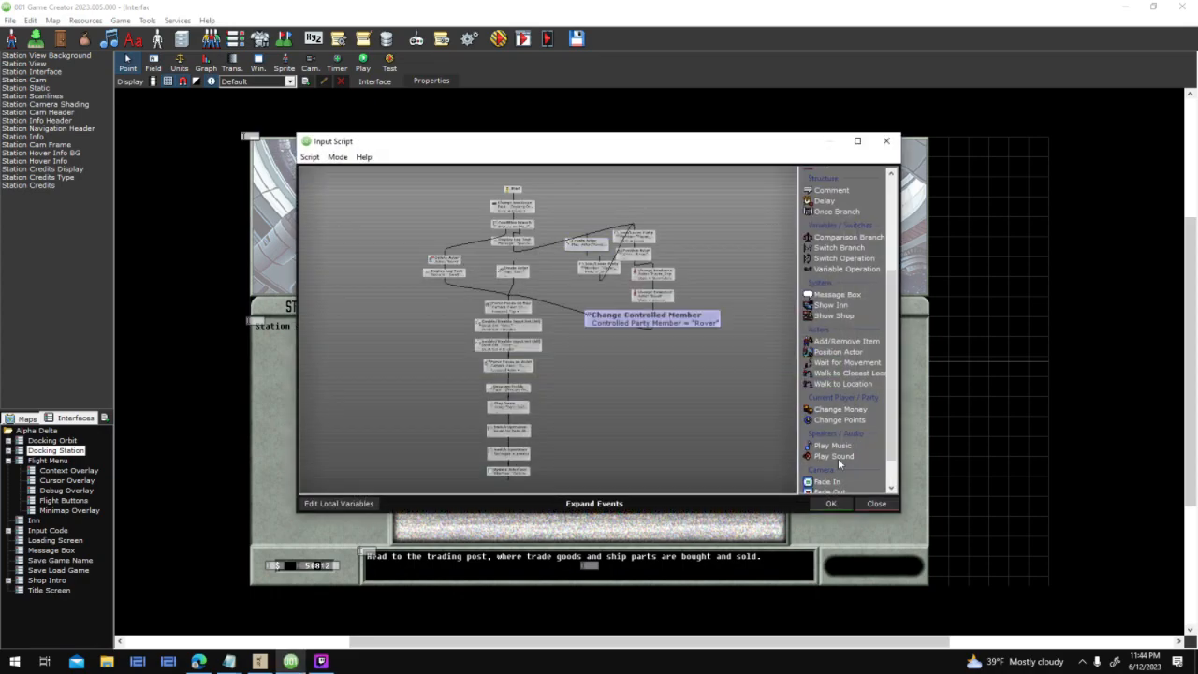
{"action": "left_click", "coordinate": [830, 504]}
{"action": "left_click", "coordinate": [589, 391]}
{"action": "left_click", "coordinate": [831, 492]}
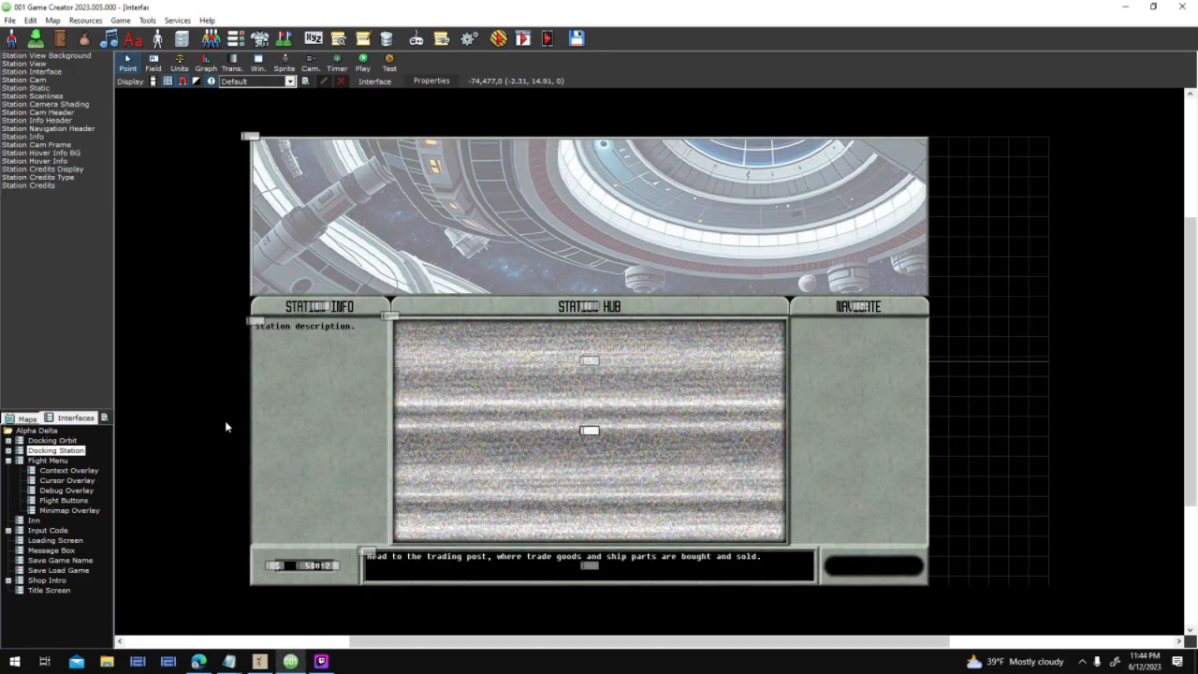
Switch to Rover Hazards.txt in Notepad, skim the whole hazard list and reposition its window over the workspace
{"action": "mouse_move", "coordinate": [242, 667]}
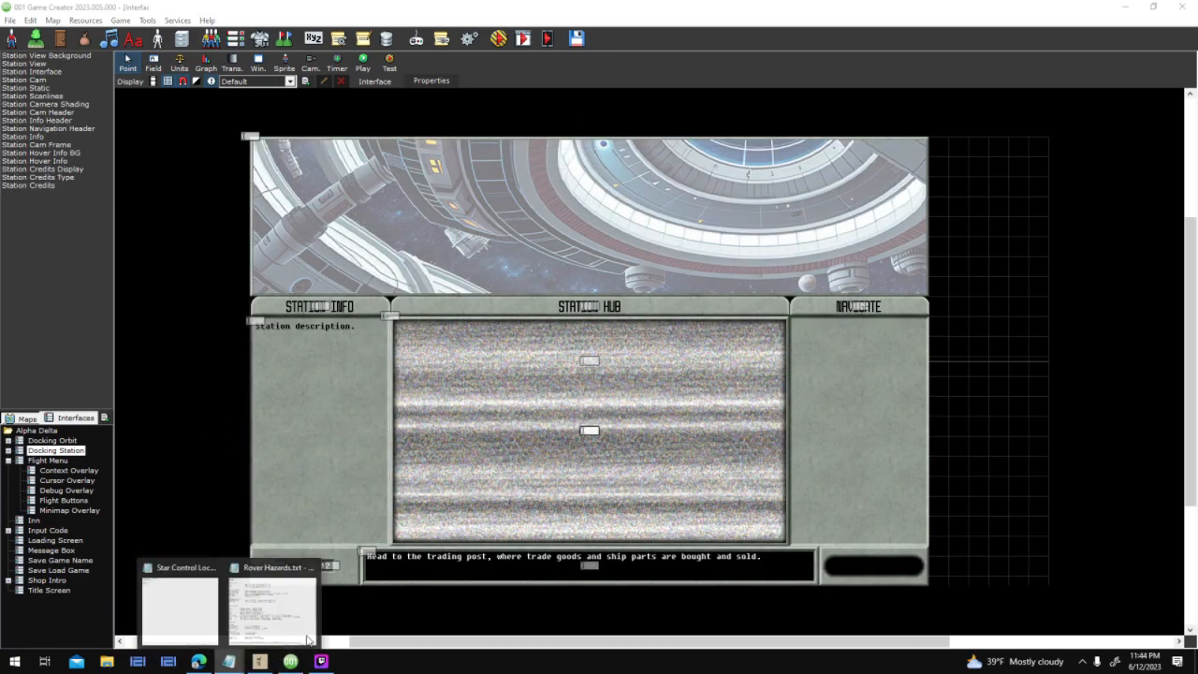
{"action": "left_click", "coordinate": [271, 606]}
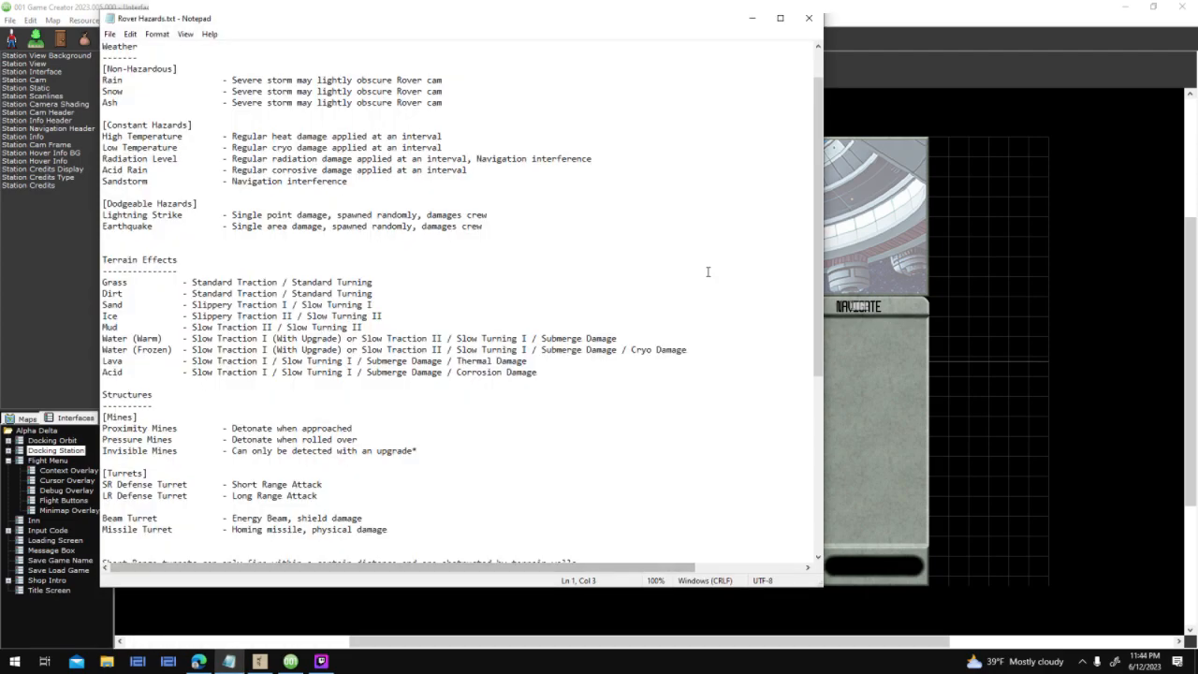
{"action": "scroll", "coordinate": [708, 271], "scroll_direction": "up", "scroll_amount": 2}
{"action": "scroll", "coordinate": [708, 275], "scroll_direction": "down", "scroll_amount": 9}
{"action": "scroll", "coordinate": [708, 275], "scroll_direction": "up", "scroll_amount": 9}
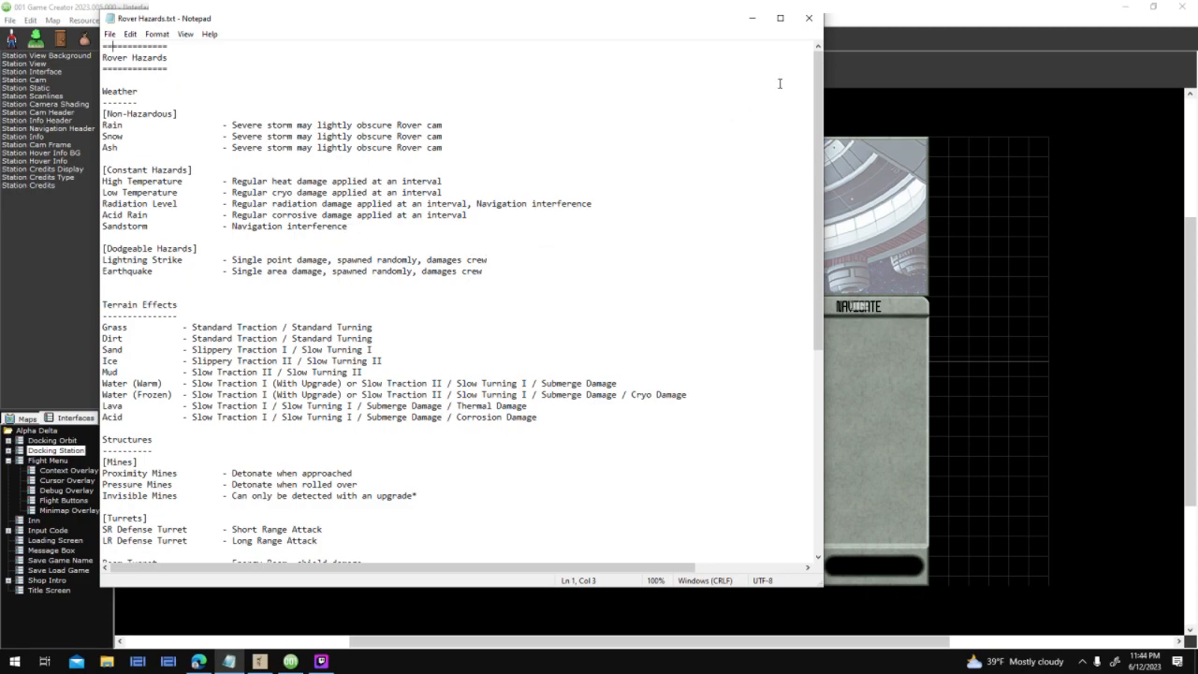
{"action": "mouse_move", "coordinate": [816, 79]}
{"action": "left_mouse_down"}
{"action": "mouse_move", "coordinate": [812, 144]}
{"action": "mouse_move", "coordinate": [810, 70]}
{"action": "left_mouse_up"}
{"action": "left_click_drag", "start_coordinate": [298, 19], "coordinate": [581, 41]}
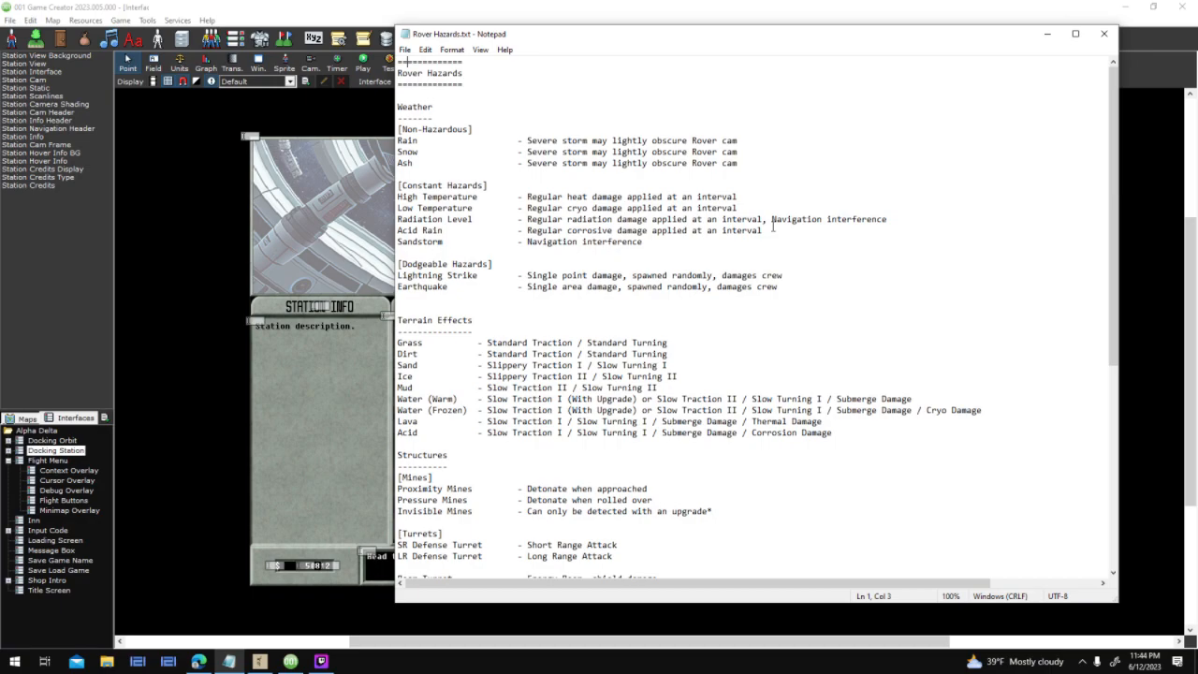
Examine the Non-Hazardous weather entries and the Constant Hazards entries in the Rover Hazards notes
{"action": "left_click_drag", "start_coordinate": [738, 154], "coordinate": [396, 154]}
{"action": "left_click_drag", "start_coordinate": [474, 129], "coordinate": [397, 129]}
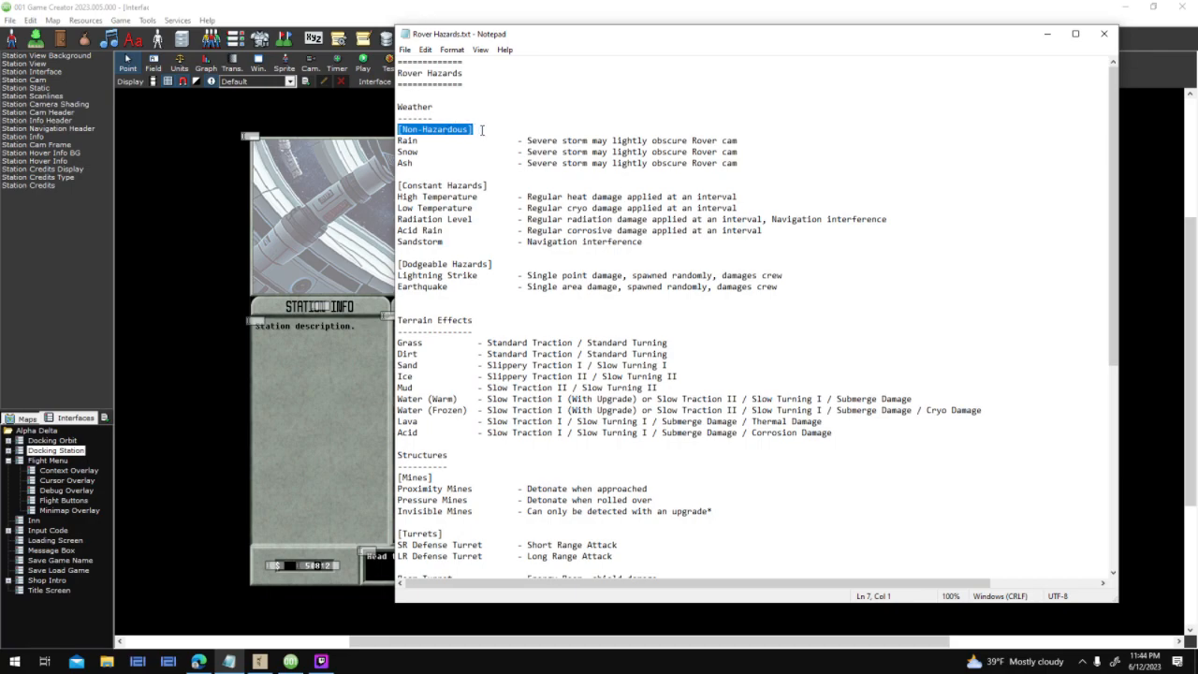
{"action": "left_click", "coordinate": [477, 130]}
{"action": "left_click_drag", "start_coordinate": [438, 140], "coordinate": [396, 151]}
{"action": "left_click", "coordinate": [229, 660]}
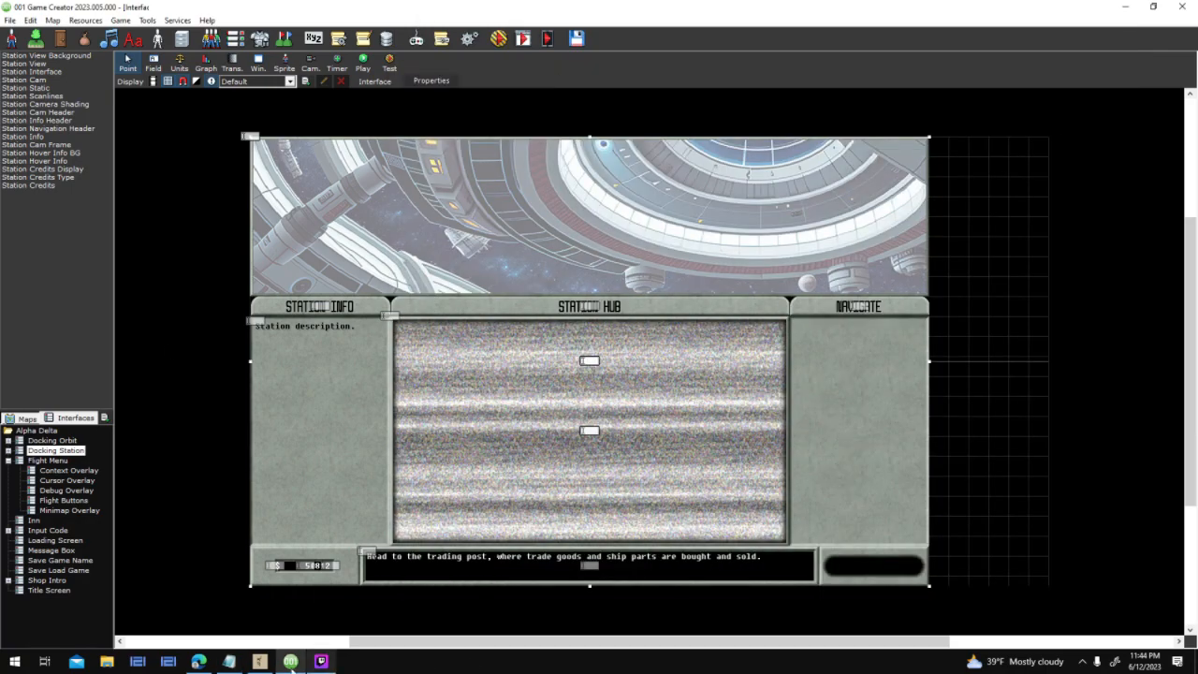
{"action": "left_click", "coordinate": [230, 660]}
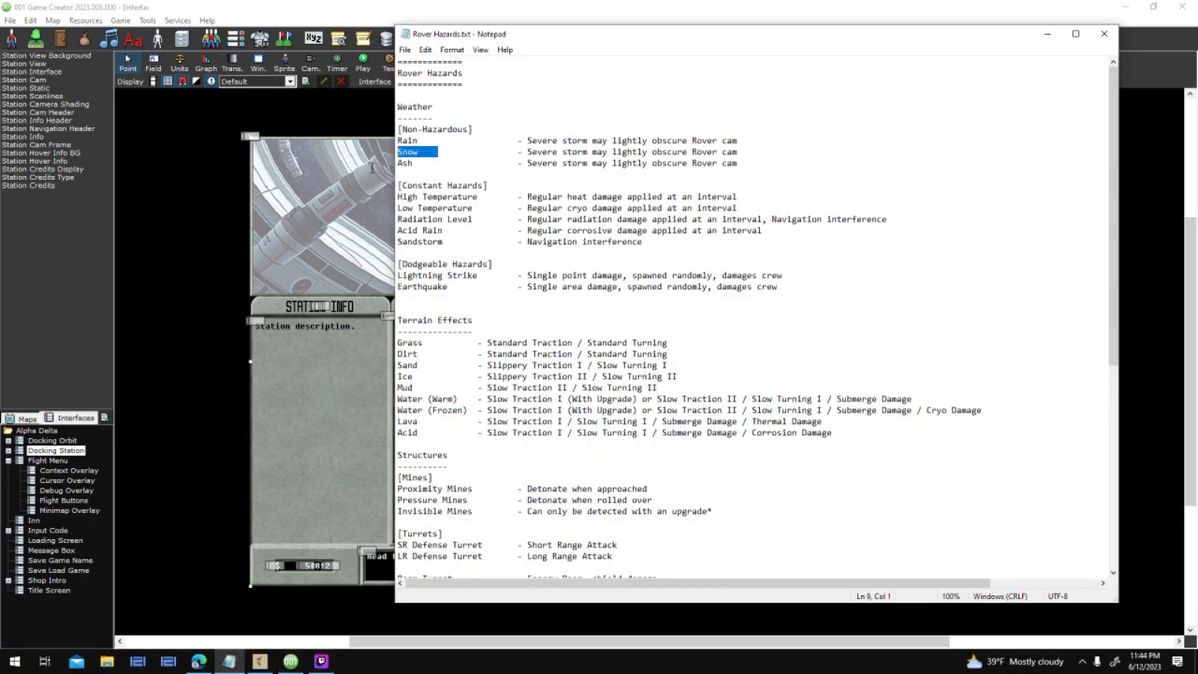
{"action": "left_click_drag", "start_coordinate": [424, 163], "coordinate": [397, 163]}
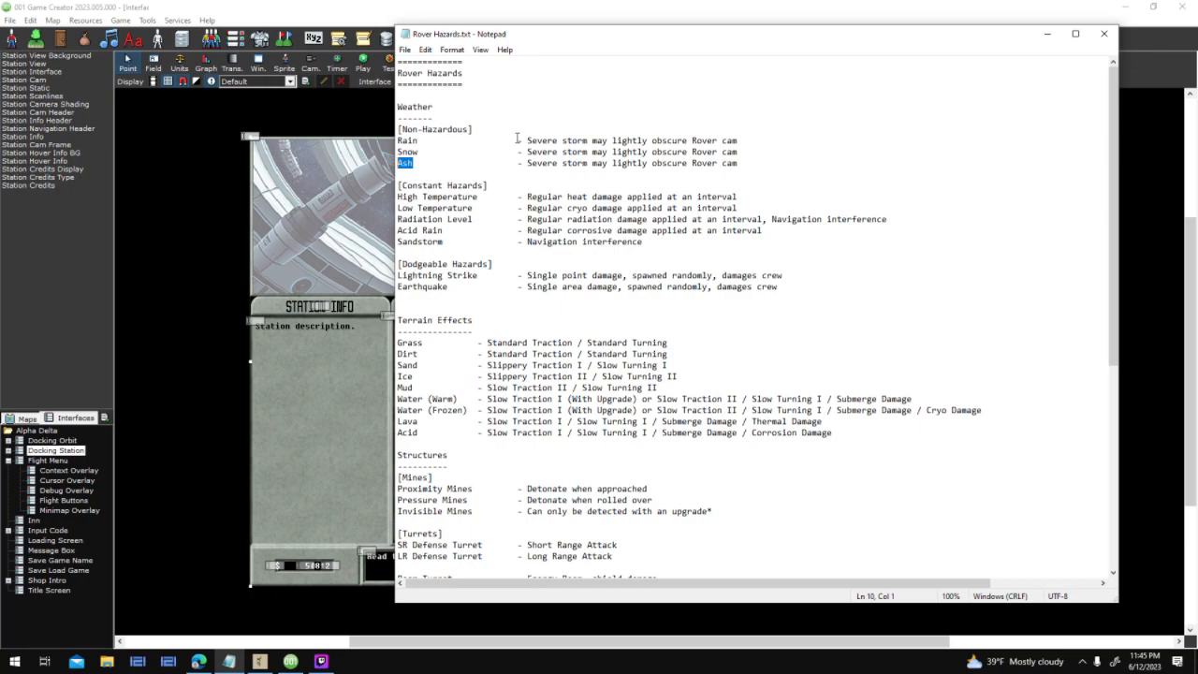
{"action": "left_click_drag", "start_coordinate": [490, 186], "coordinate": [779, 175]}
{"action": "left_click", "coordinate": [497, 184]}
{"action": "left_click_drag", "start_coordinate": [660, 36], "coordinate": [704, 31]}
{"action": "key", "text": "shift+Home"}
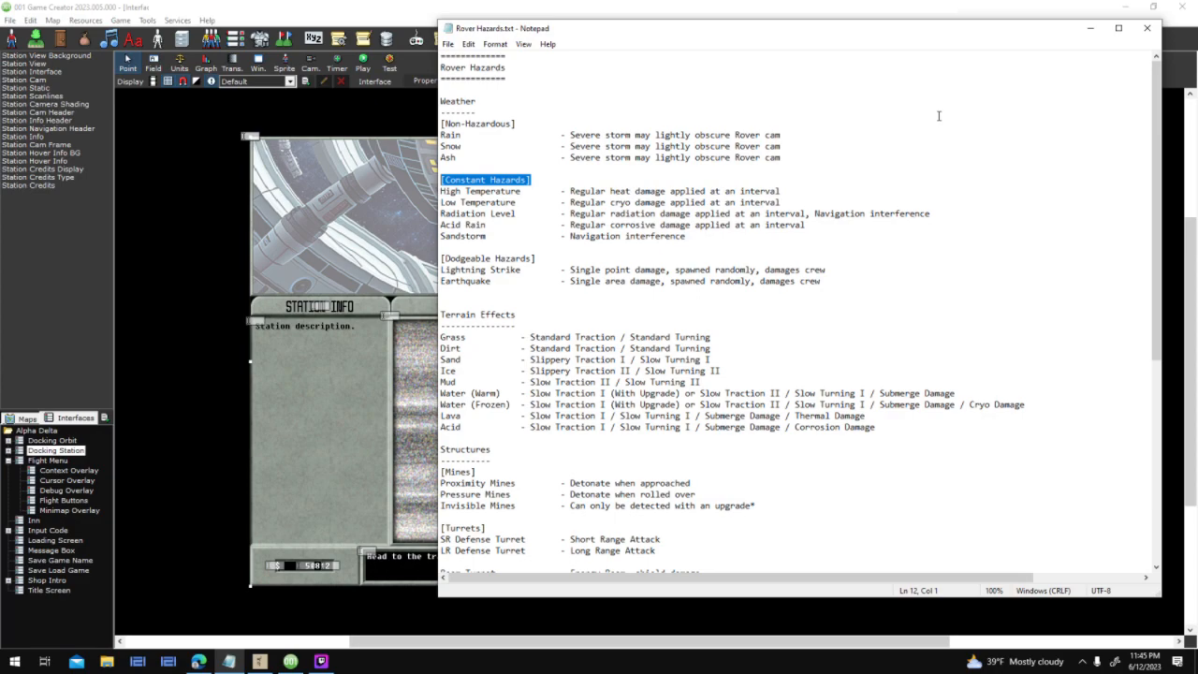
{"action": "left_click_drag", "start_coordinate": [687, 237], "coordinate": [433, 192]}
Append ", slower movement*" to the Low Temperature entry under Constant Hazards
{"action": "left_click", "coordinate": [788, 204]}
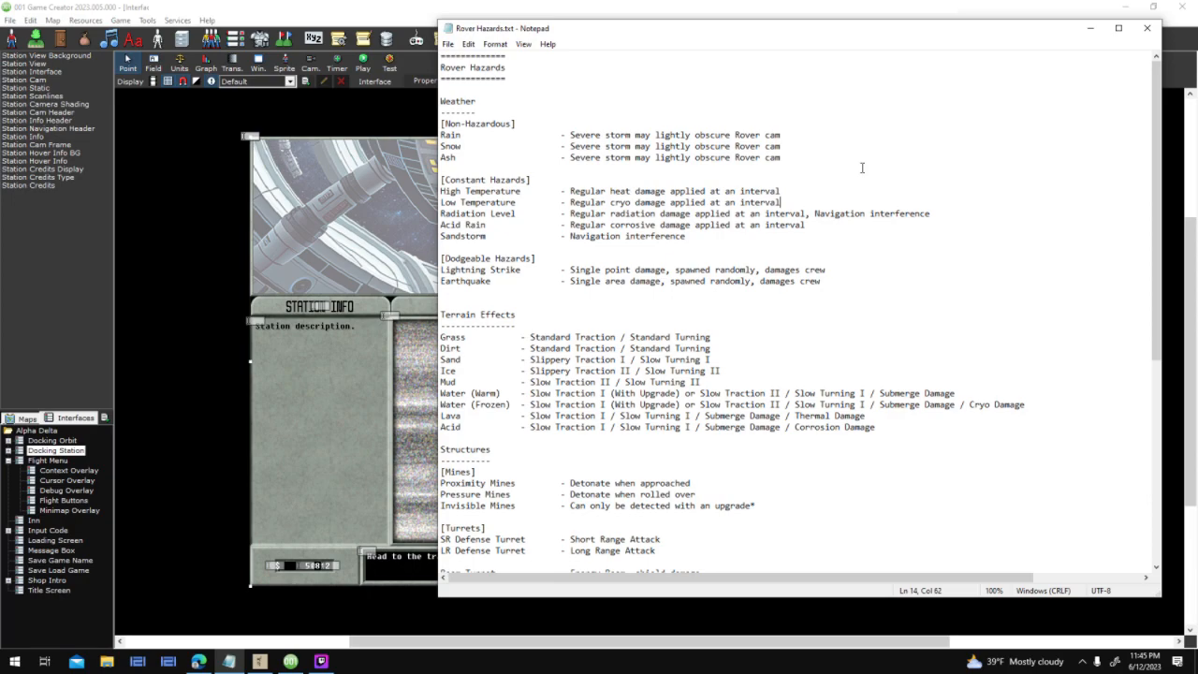
{"action": "type", "text": ", slower movement*"}
{"action": "key", "text": "Up"}
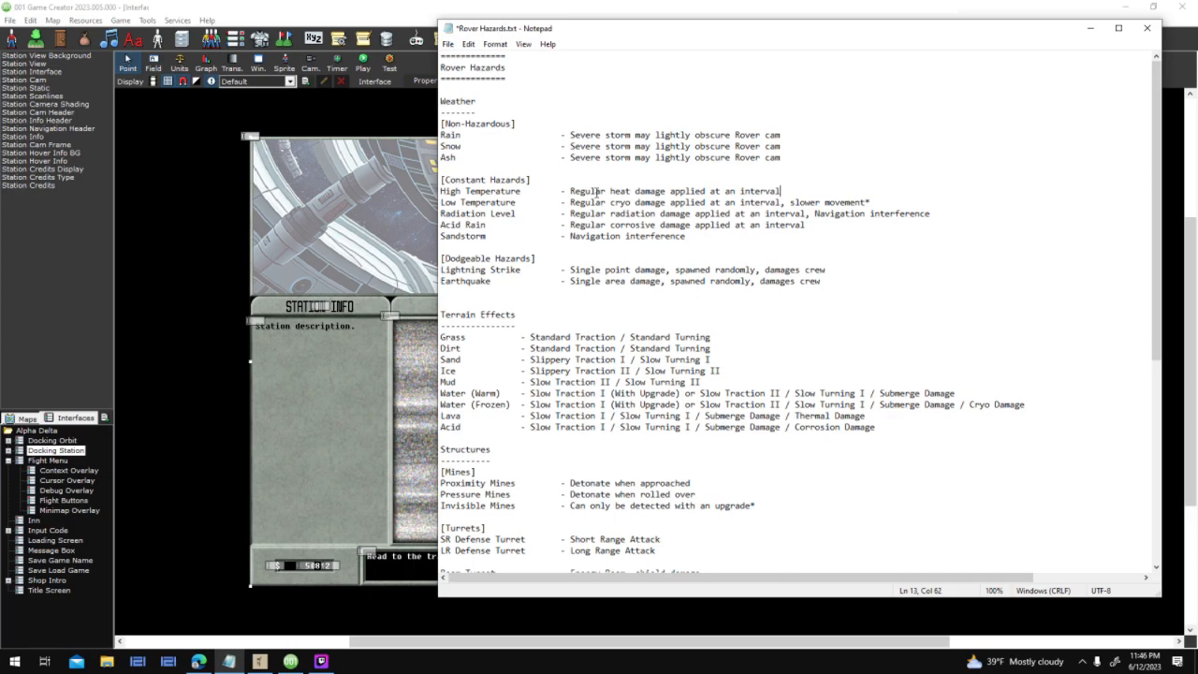
{"action": "left_click", "coordinate": [475, 205]}
Add a "Hull Integrity -" line below the creature Attacks list and start a new line under it
{"action": "scroll", "coordinate": [710, 185], "scroll_direction": "down", "scroll_amount": 10}
{"action": "left_click", "coordinate": [599, 503]}
{"action": "key", "text": "Return"}
{"action": "key", "text": "Return"}
{"action": "type", "text": "Hu"}
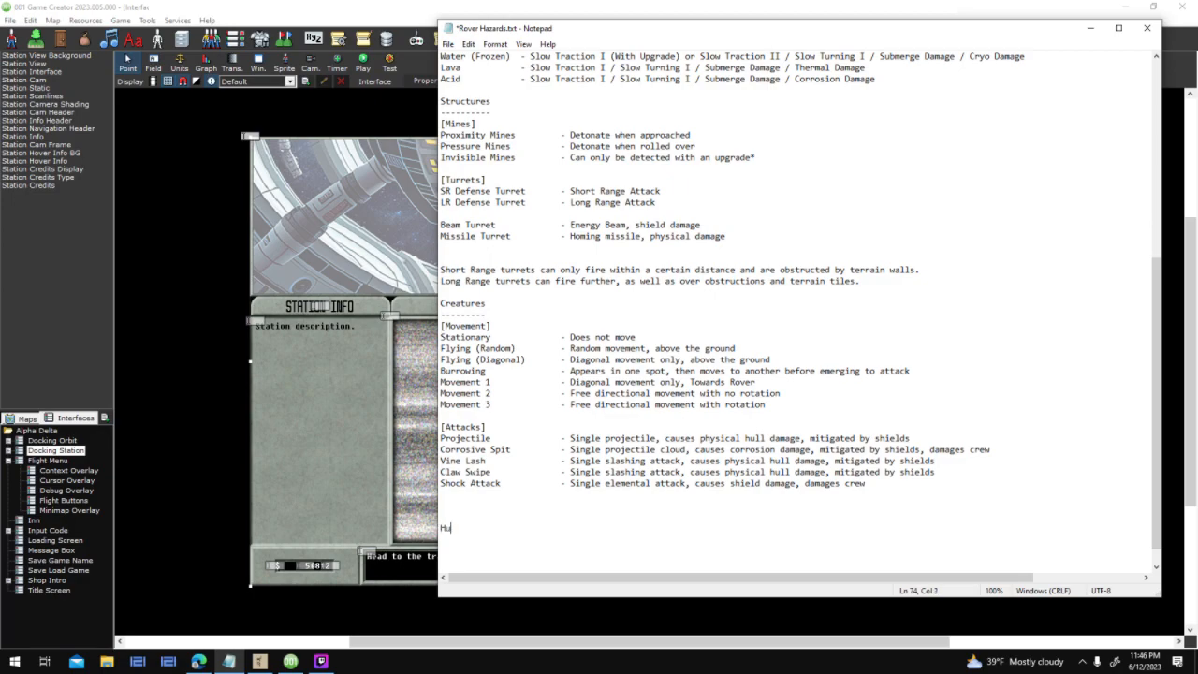
{"action": "type", "text": "ll Integrity -"}
{"action": "key", "text": "Return"}
{"action": "type", "text": "Not h"}
{"action": "key", "text": "BackSpace"}
{"action": "key", "text": "BackSpace"}
{"action": "key", "text": "BackSpace"}
{"action": "key", "text": "BackSpace"}
{"action": "key", "text": "BackSpace"}
{"action": "type", "text": "4 Crew"}
{"action": "key", "text": "BackSpace"}
{"action": "key", "text": "BackSpace"}
{"action": "key", "text": "BackSpace"}
{"action": "key", "text": "BackSpace"}
{"action": "key", "text": "BackSpace"}
{"action": "key", "text": "BackSpace"}
Enter "4 Crew Members -" on the line below Hull Integrity
{"action": "type", "text": "4 Crew Members -"}
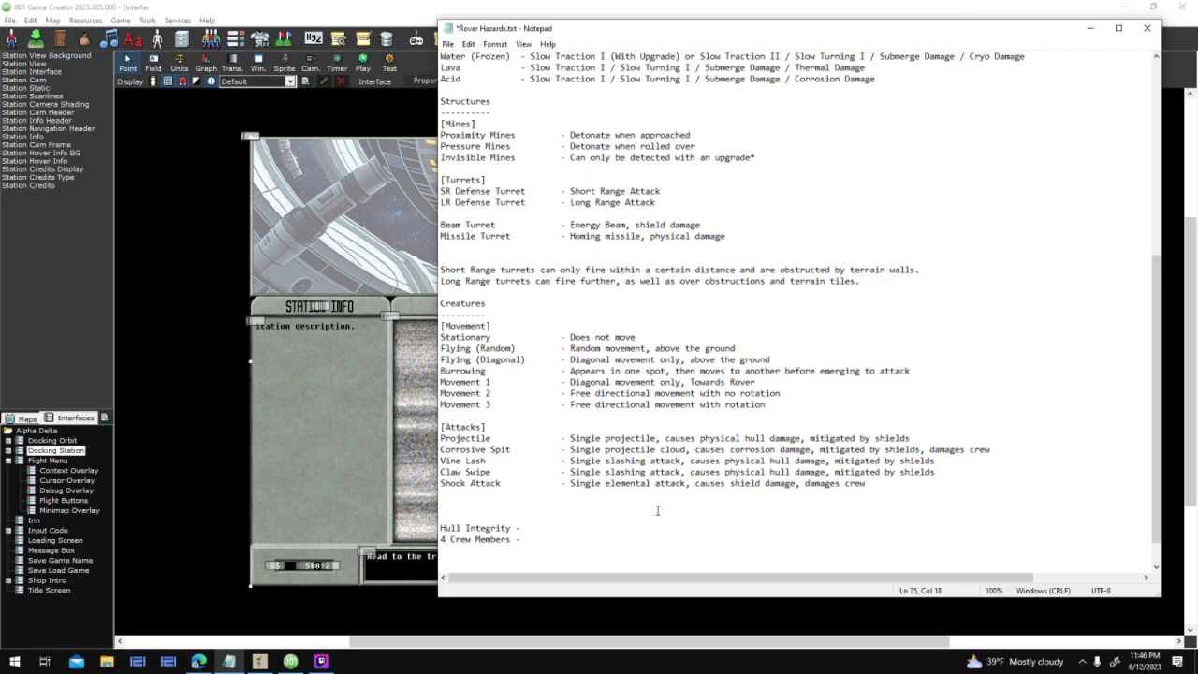
{"action": "left_click", "coordinate": [511, 527]}
{"action": "left_click", "coordinate": [599, 535]}
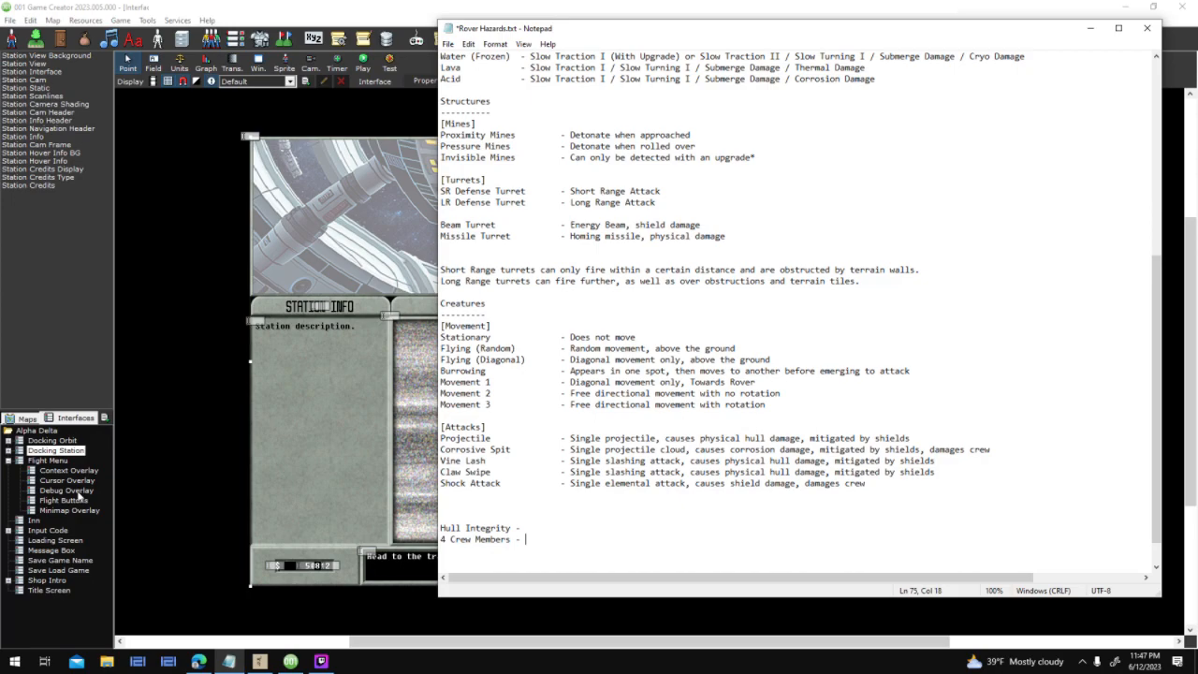
Review the Hull Integrity and 4 Crew Members lines at the end of the notes
{"action": "left_click", "coordinate": [508, 540]}
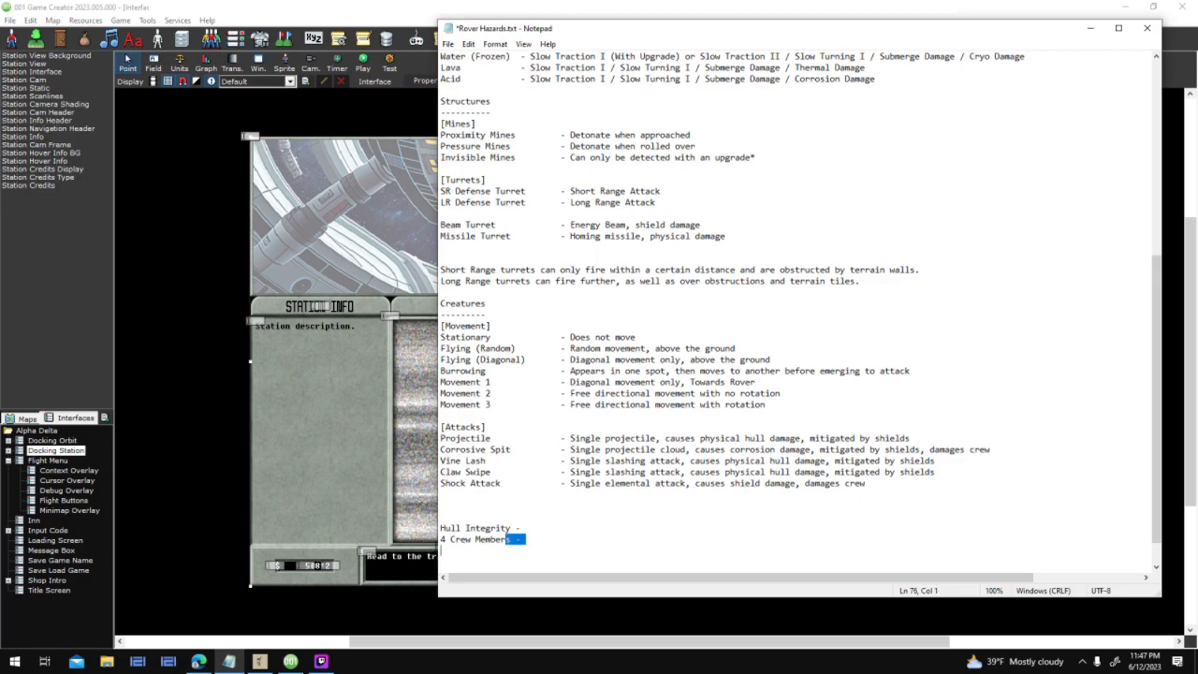
{"action": "key", "text": "shift+Home"}
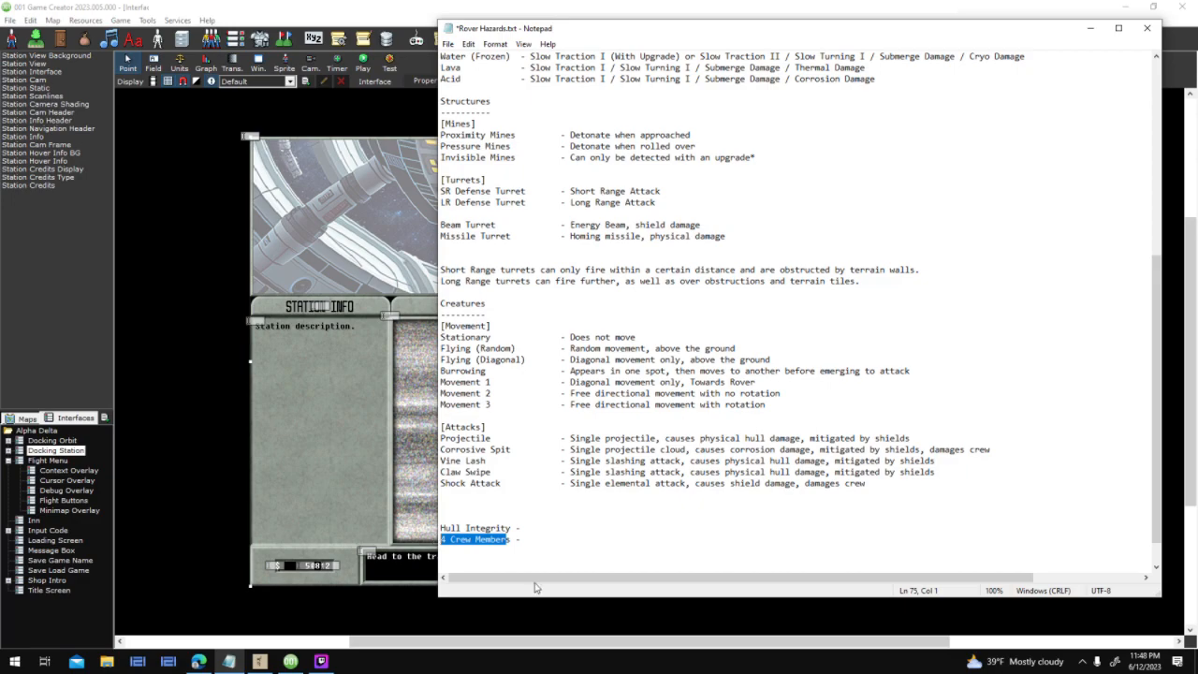
{"action": "left_click", "coordinate": [567, 530]}
{"action": "left_click", "coordinate": [569, 540]}
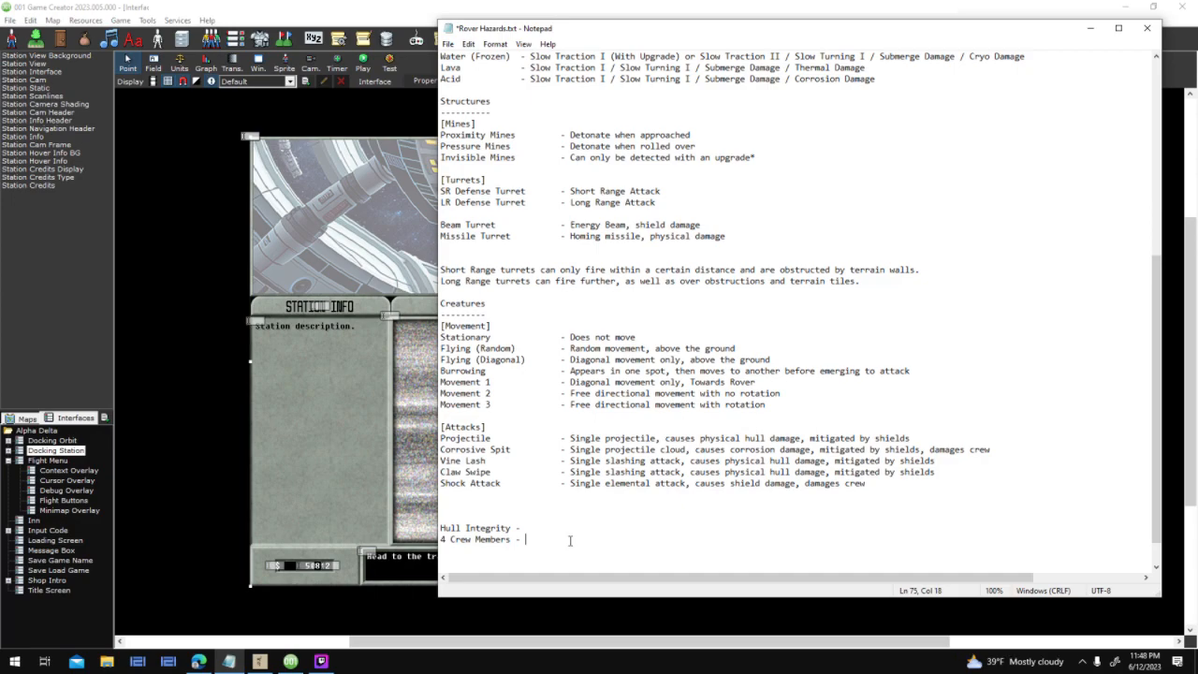
{"action": "key", "text": "Up"}
{"action": "key", "text": "Down"}
Review the Weather section's Dodgeable Hazards, Constant Hazards and Non-Hazardous entries
{"action": "scroll", "coordinate": [575, 325], "scroll_direction": "up", "scroll_amount": 10}
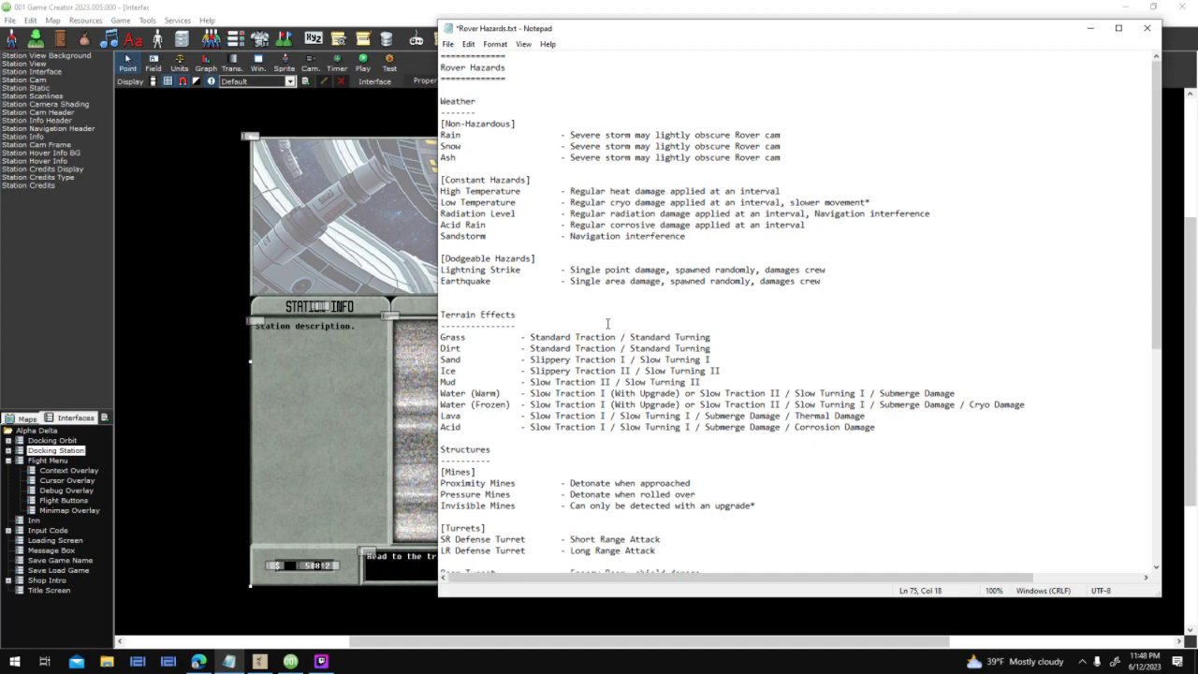
{"action": "left_click_drag", "start_coordinate": [520, 280], "coordinate": [447, 271]}
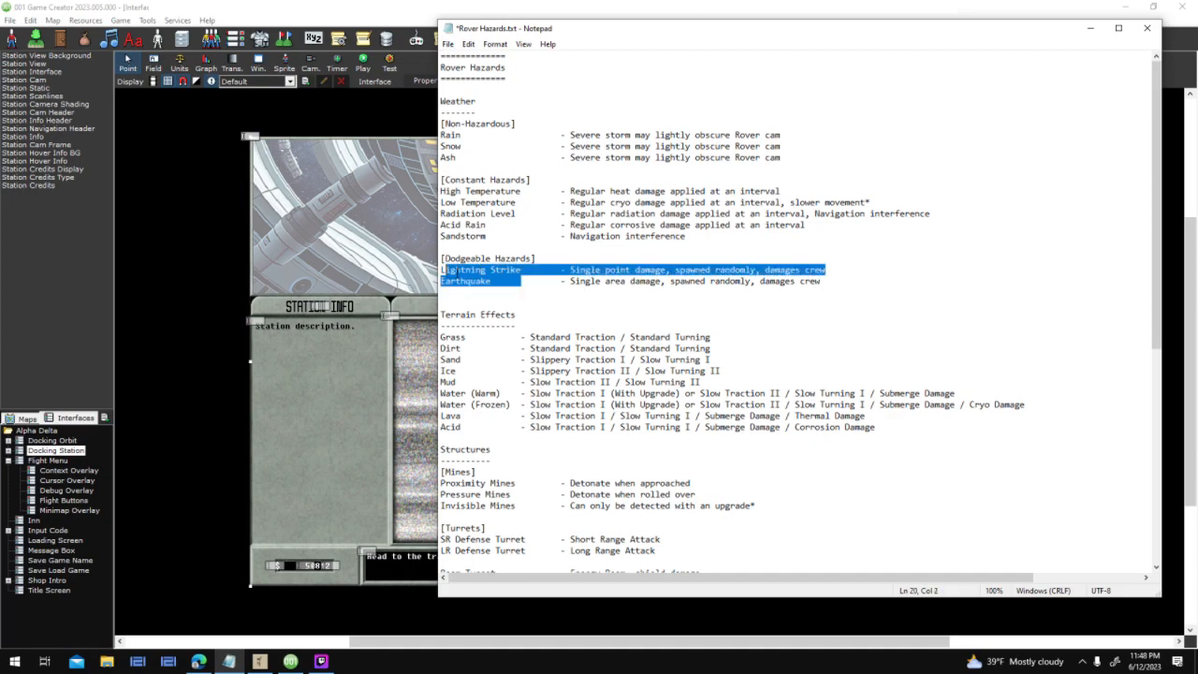
{"action": "left_click", "coordinate": [823, 270]}
{"action": "key", "text": "Down"}
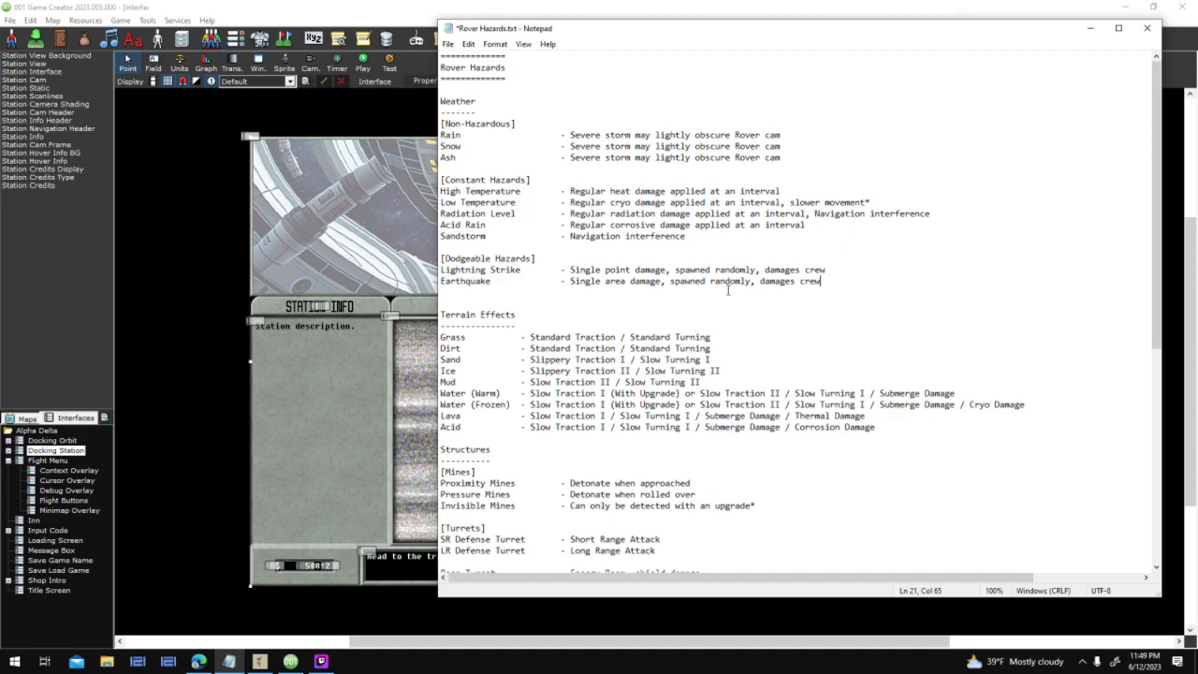
{"action": "left_click", "coordinate": [699, 236]}
{"action": "scroll", "coordinate": [541, 185], "scroll_direction": "down", "scroll_amount": 2}
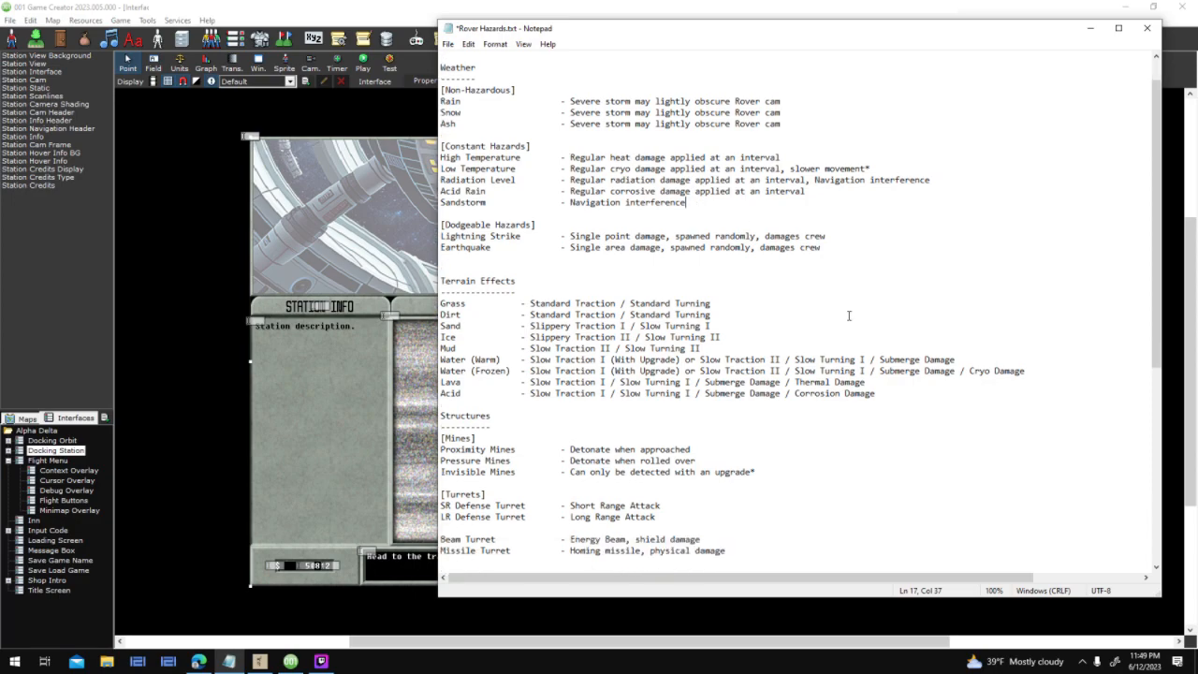
{"action": "left_click", "coordinate": [562, 129]}
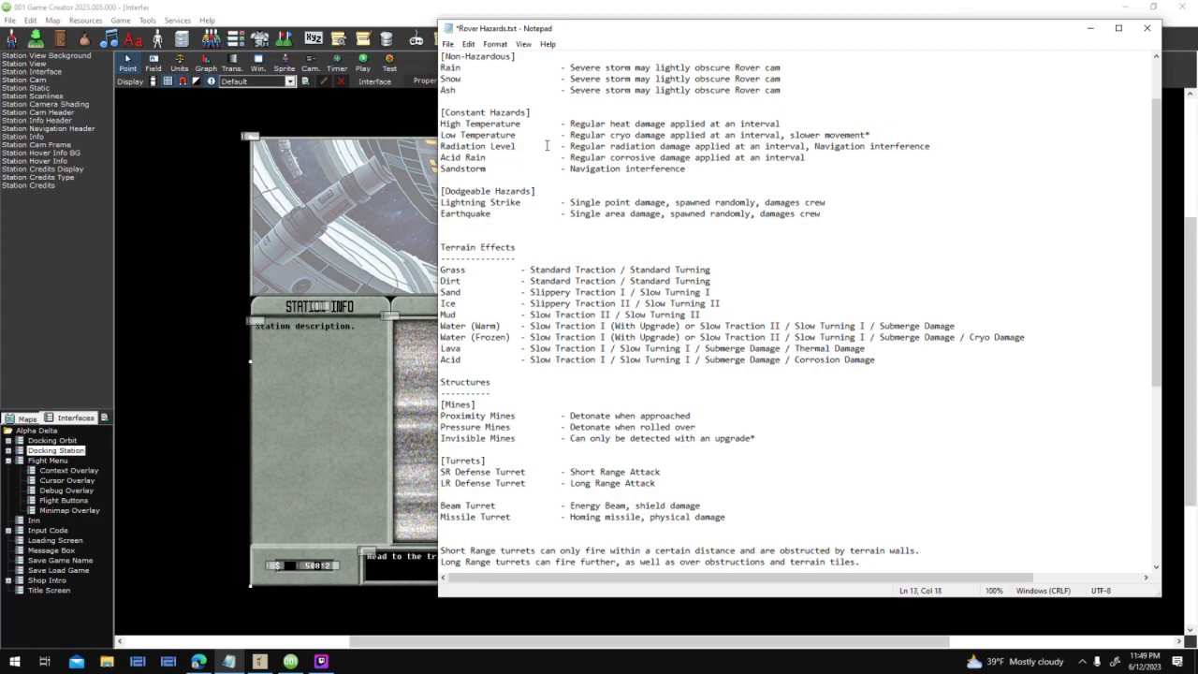
{"action": "left_click", "coordinate": [520, 168]}
{"action": "left_click", "coordinate": [521, 146]}
{"action": "scroll", "coordinate": [533, 142], "scroll_direction": "down", "scroll_amount": 2}
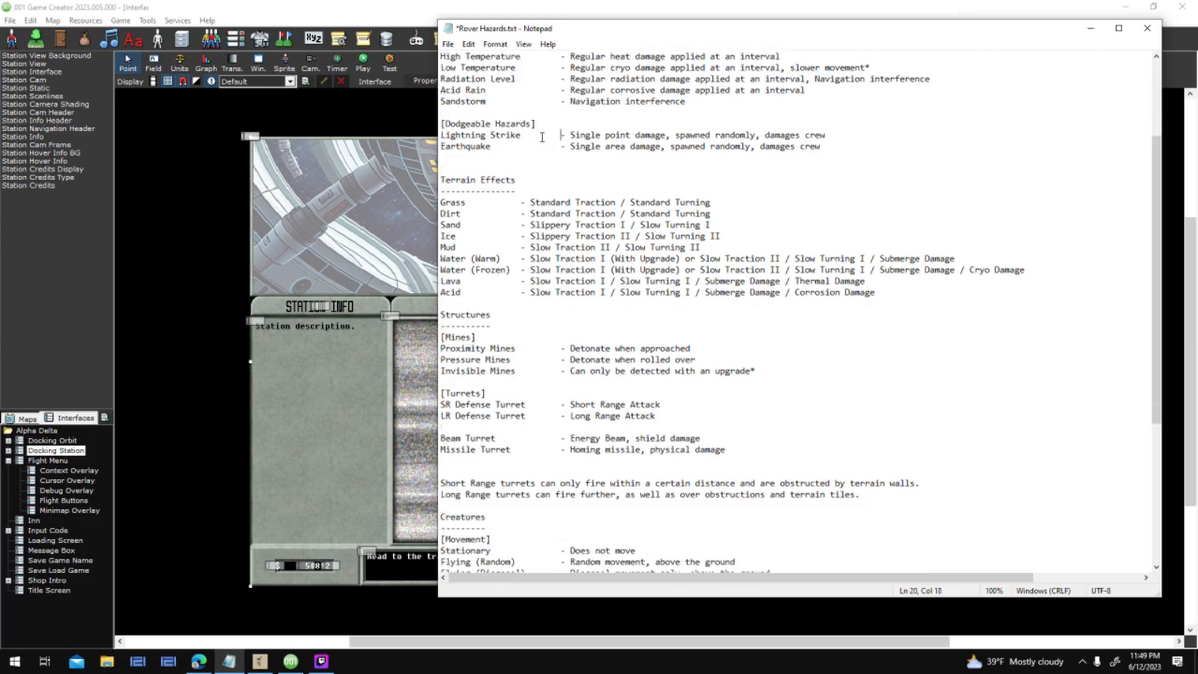
{"action": "scroll", "coordinate": [541, 137], "scroll_direction": "up", "scroll_amount": 3}
{"action": "left_click", "coordinate": [504, 97]}
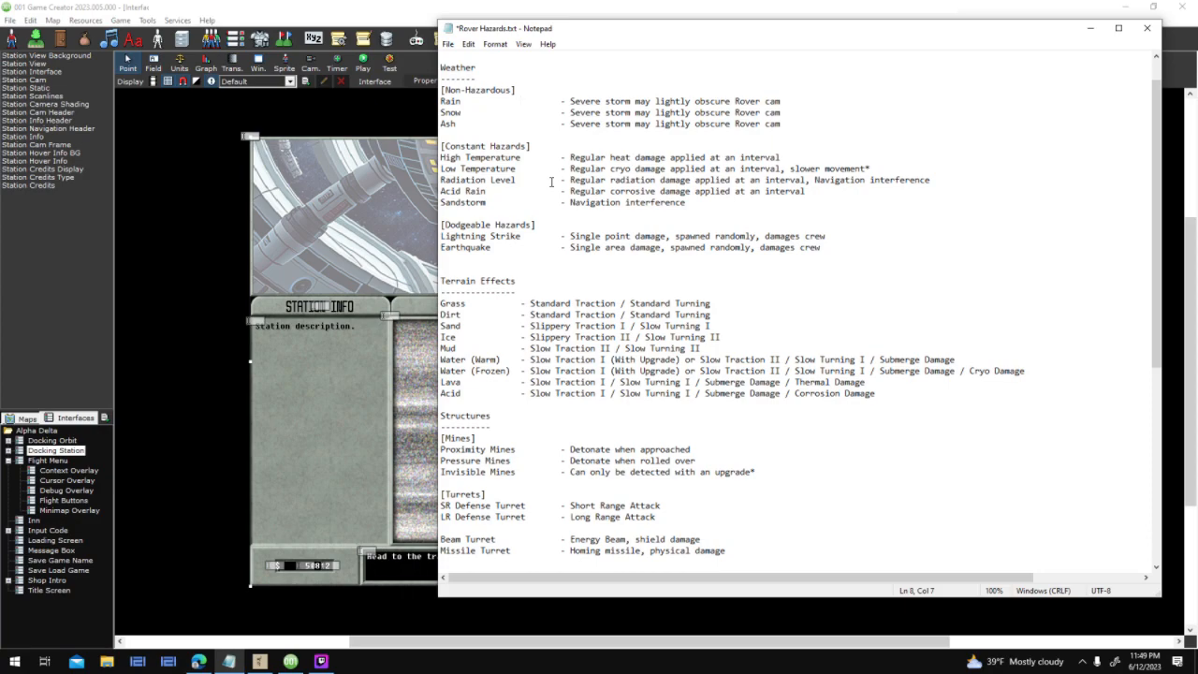
{"action": "scroll", "coordinate": [551, 182], "scroll_direction": "down", "scroll_amount": 1}
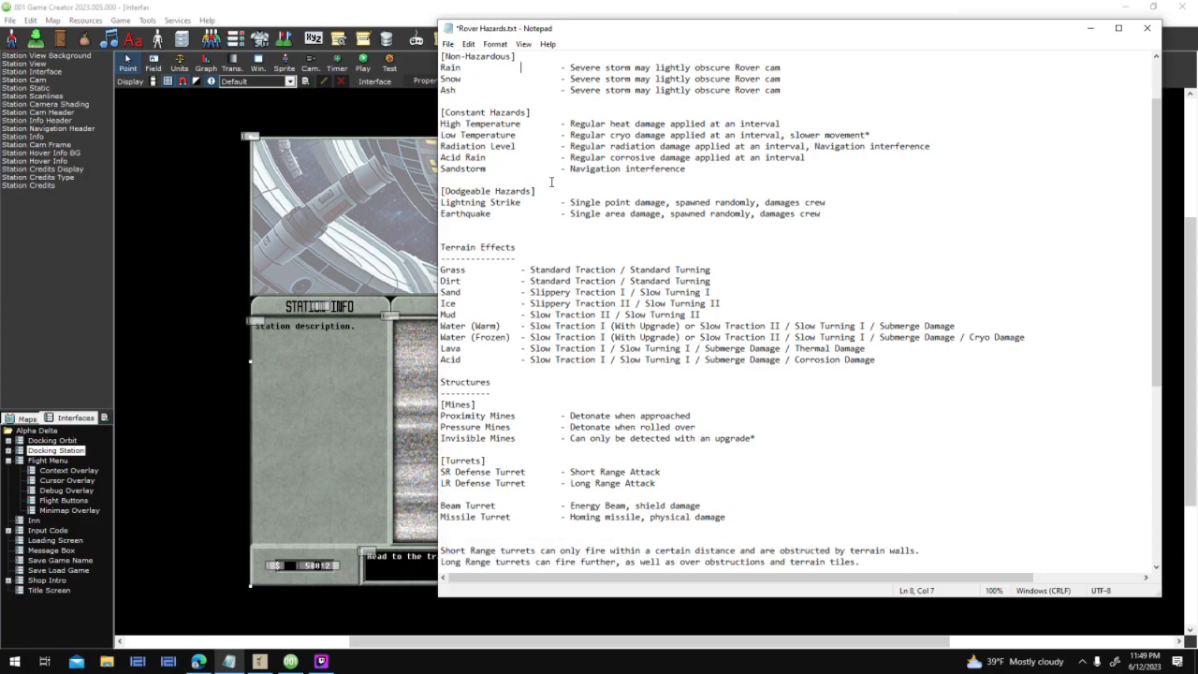
Examine the Terrain Effects entries for Mud, Water (Warm), Water (Frozen), Lava and Acid, including Submerge Damage and Cryo Damage
{"action": "scroll", "coordinate": [770, 242], "scroll_direction": "down", "scroll_amount": 4}
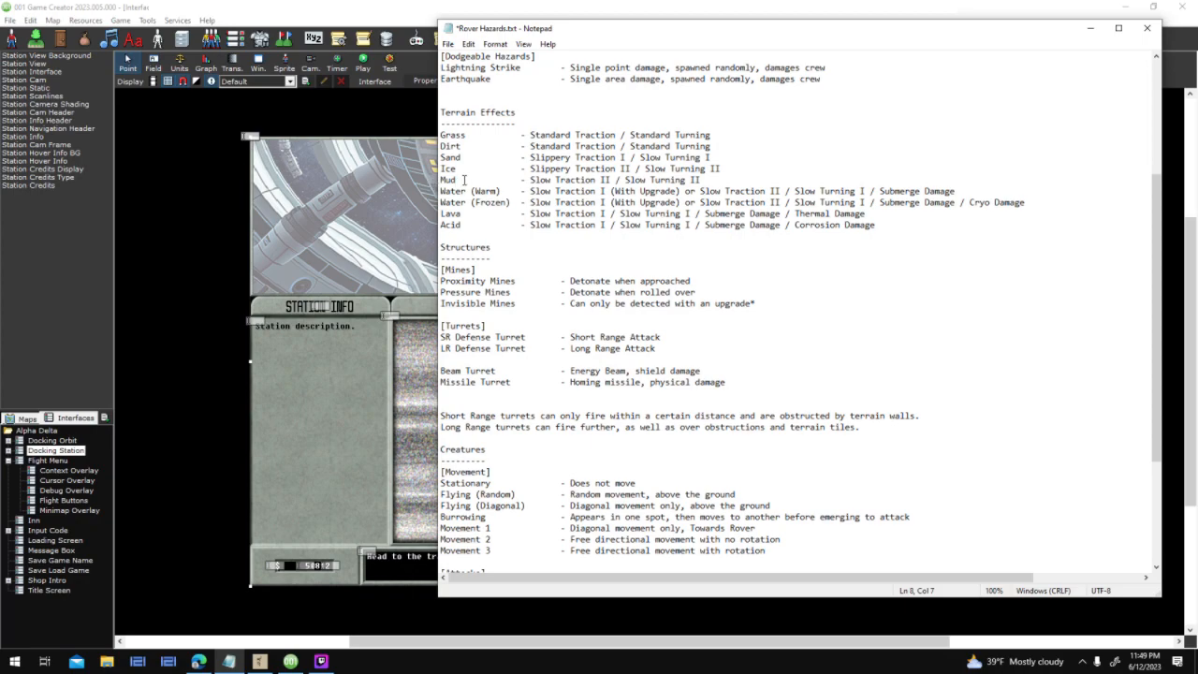
{"action": "left_click_drag", "start_coordinate": [456, 180], "coordinate": [430, 182]}
{"action": "left_click_drag", "start_coordinate": [510, 201], "coordinate": [435, 192]}
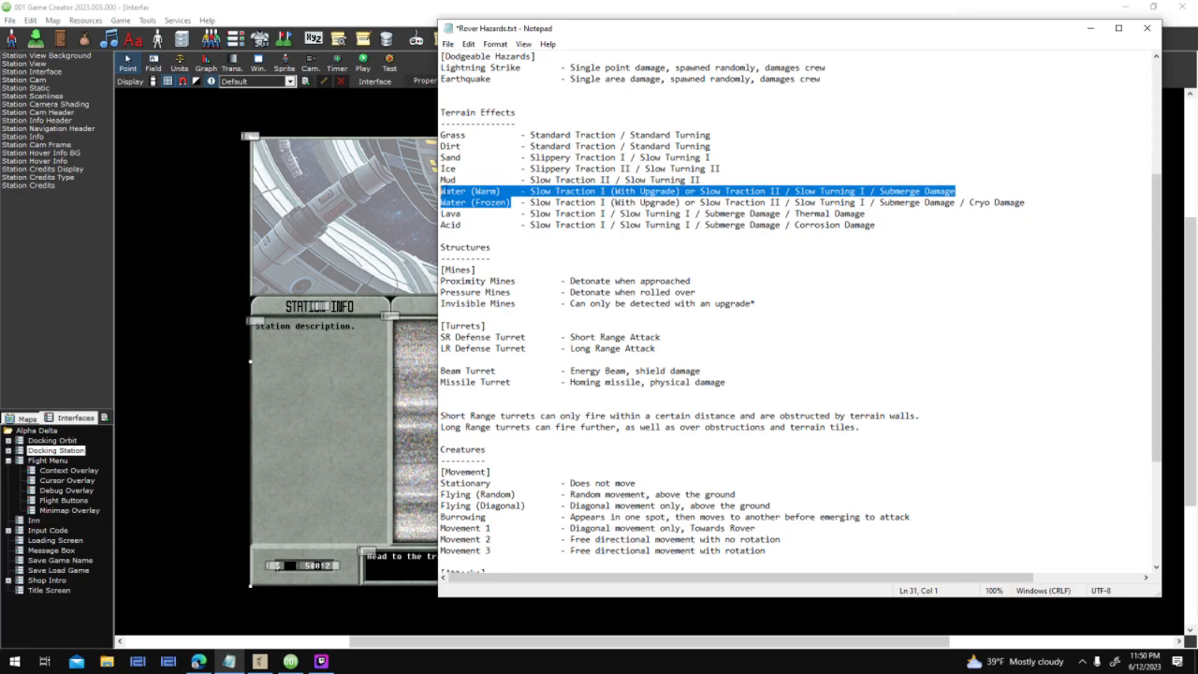
{"action": "left_click", "coordinate": [521, 187]}
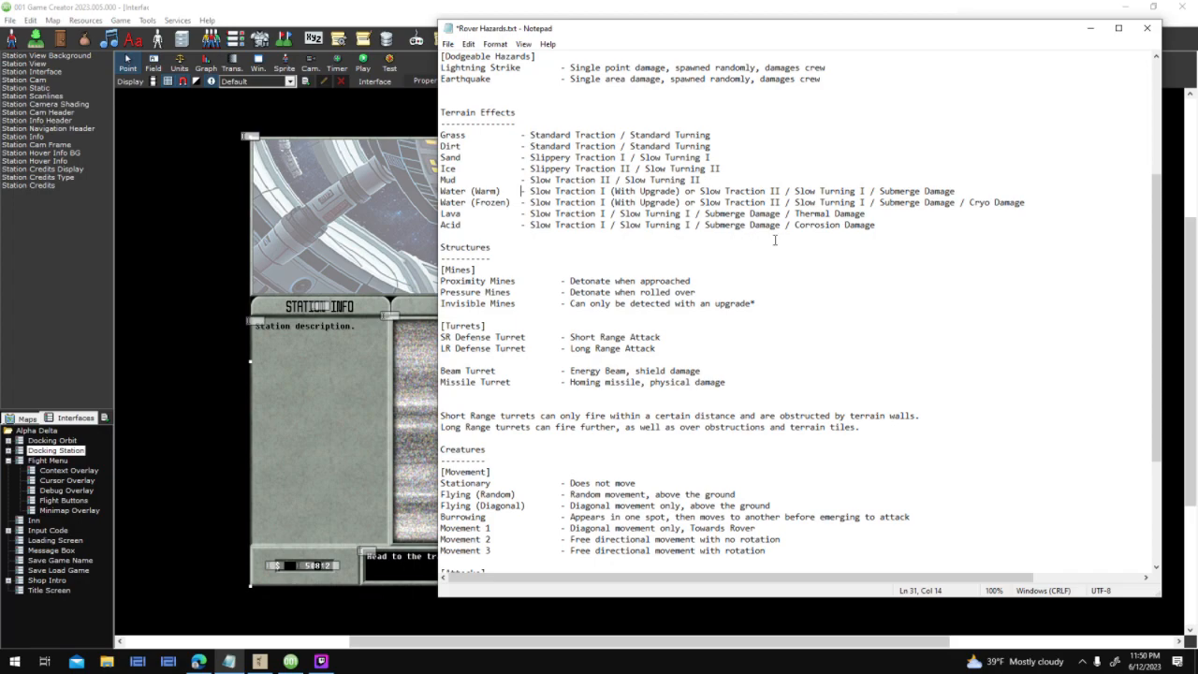
{"action": "left_click_drag", "start_coordinate": [954, 192], "coordinate": [880, 192]}
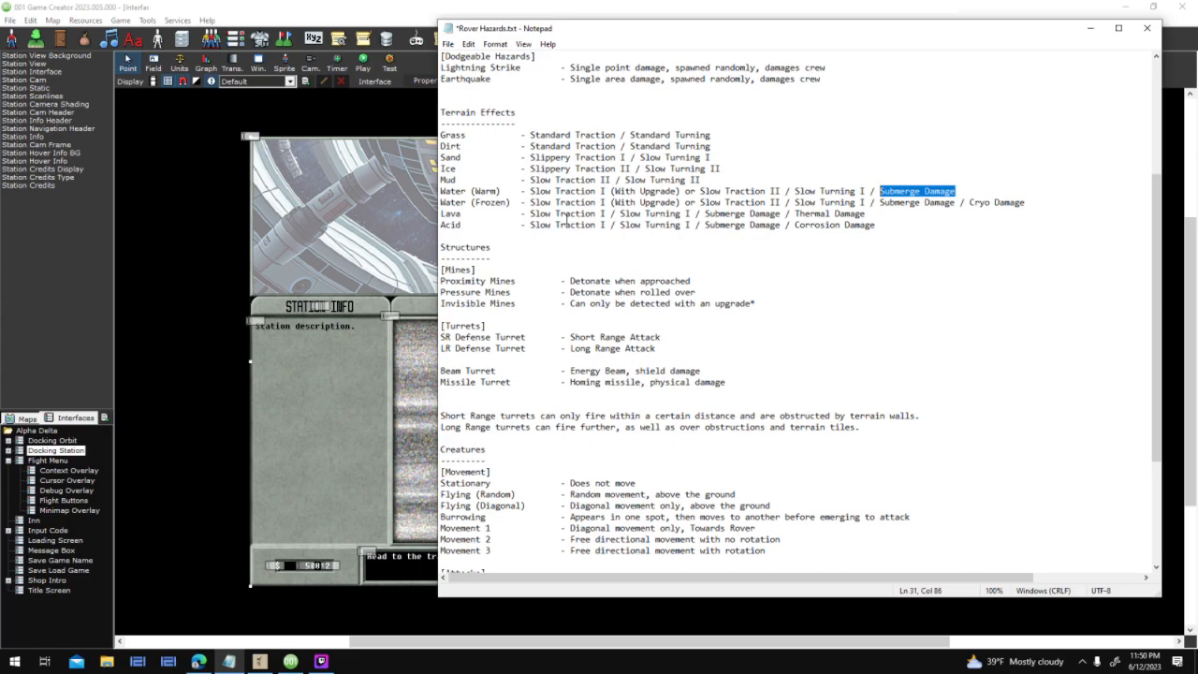
{"action": "left_click", "coordinate": [491, 204]}
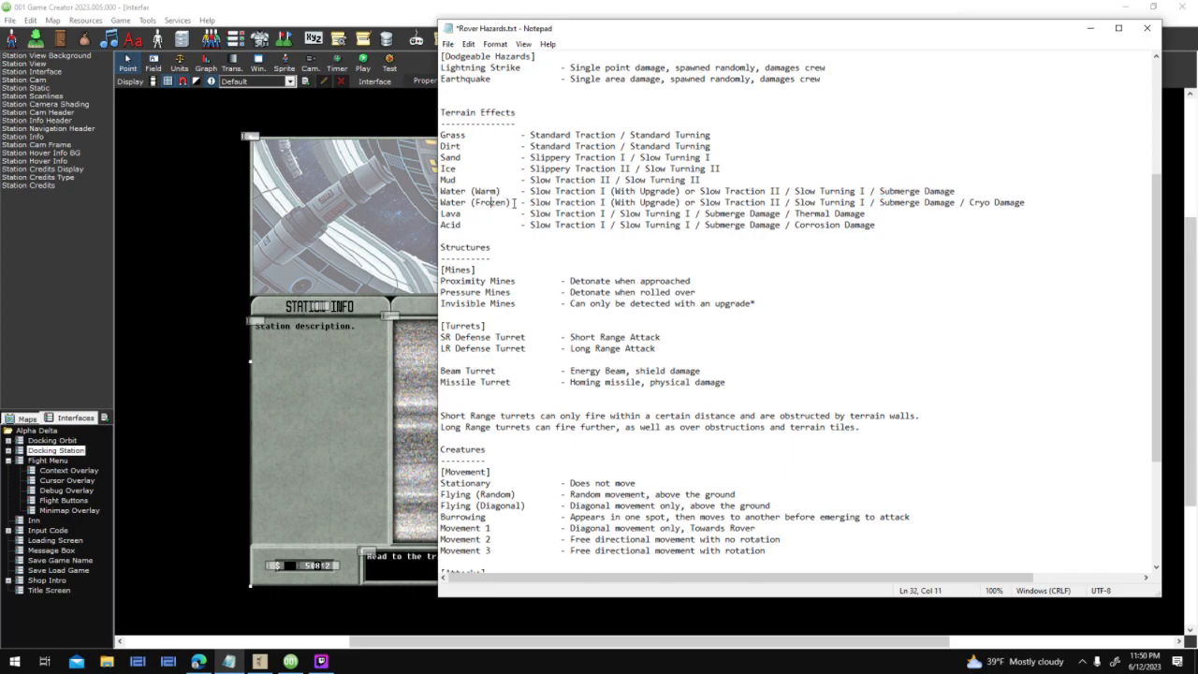
{"action": "left_click_drag", "start_coordinate": [1026, 202], "coordinate": [935, 201]}
{"action": "left_click", "coordinate": [969, 208]}
{"action": "left_click", "coordinate": [933, 202]}
{"action": "left_click", "coordinate": [502, 223]}
{"action": "left_click", "coordinate": [515, 215]}
Read through the hazard notes from the Weather section down to Structures and Creatures
{"action": "scroll", "coordinate": [897, 233], "scroll_direction": "up", "scroll_amount": 6}
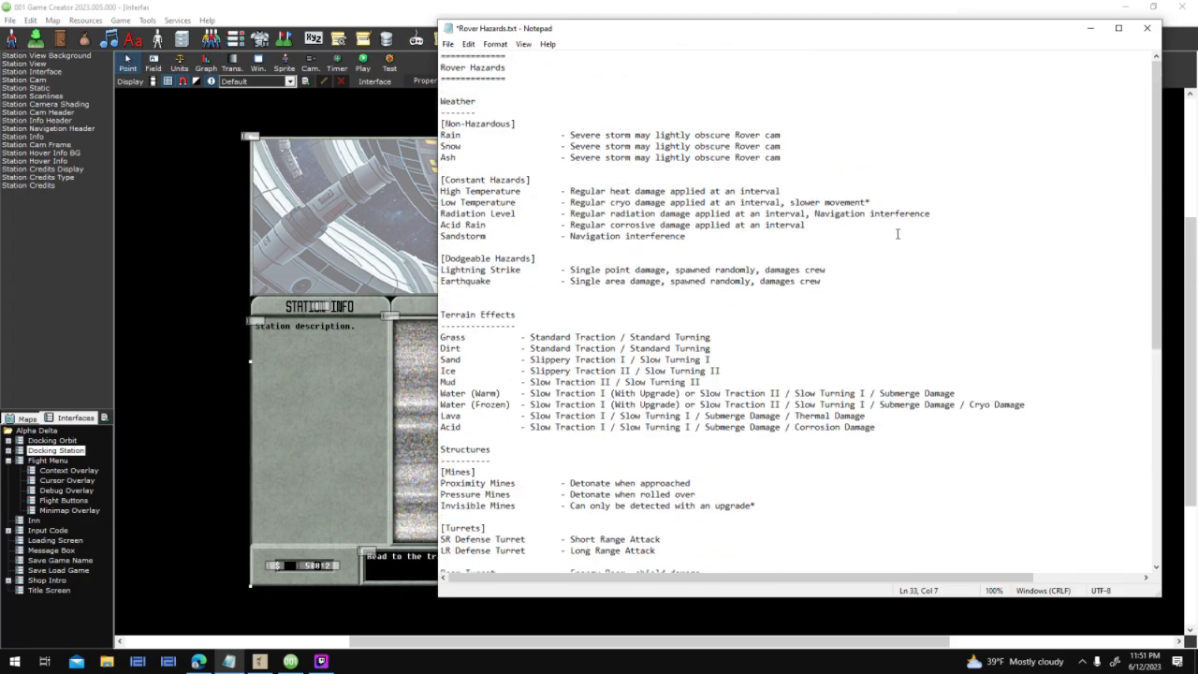
{"action": "scroll", "coordinate": [885, 336], "scroll_direction": "down", "scroll_amount": 11}
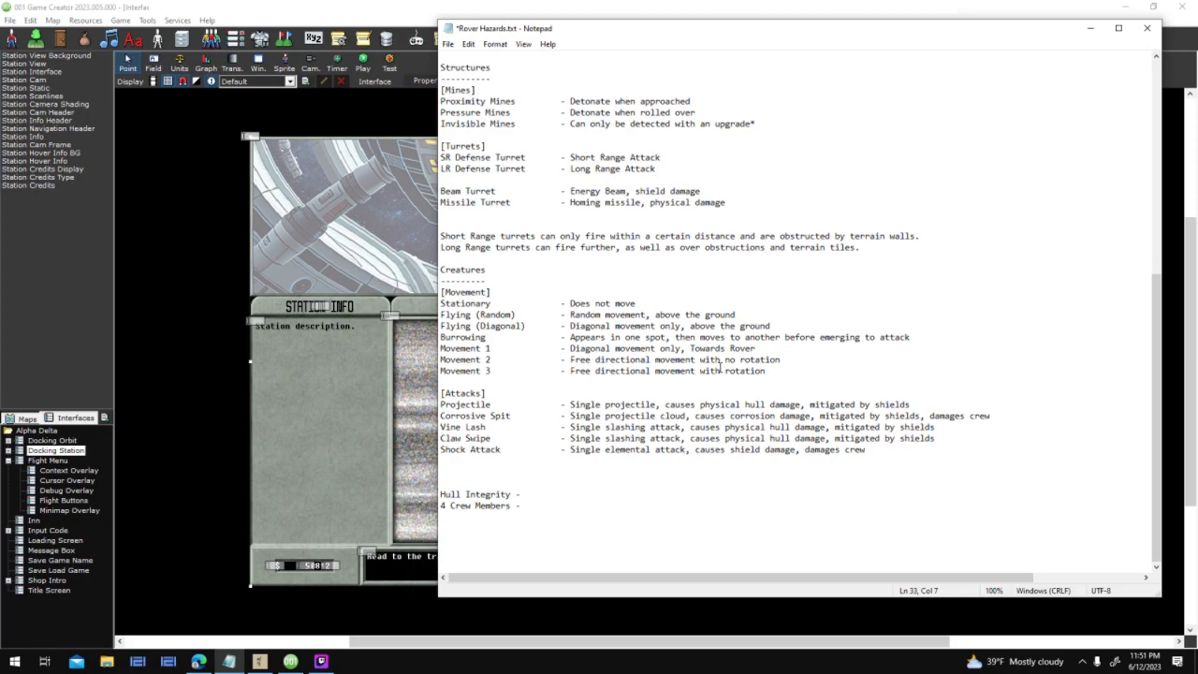
{"action": "scroll", "coordinate": [720, 367], "scroll_direction": "up", "scroll_amount": 5}
{"action": "scroll", "coordinate": [689, 413], "scroll_direction": "down", "scroll_amount": 5}
{"action": "scroll", "coordinate": [688, 412], "scroll_direction": "up", "scroll_amount": 1}
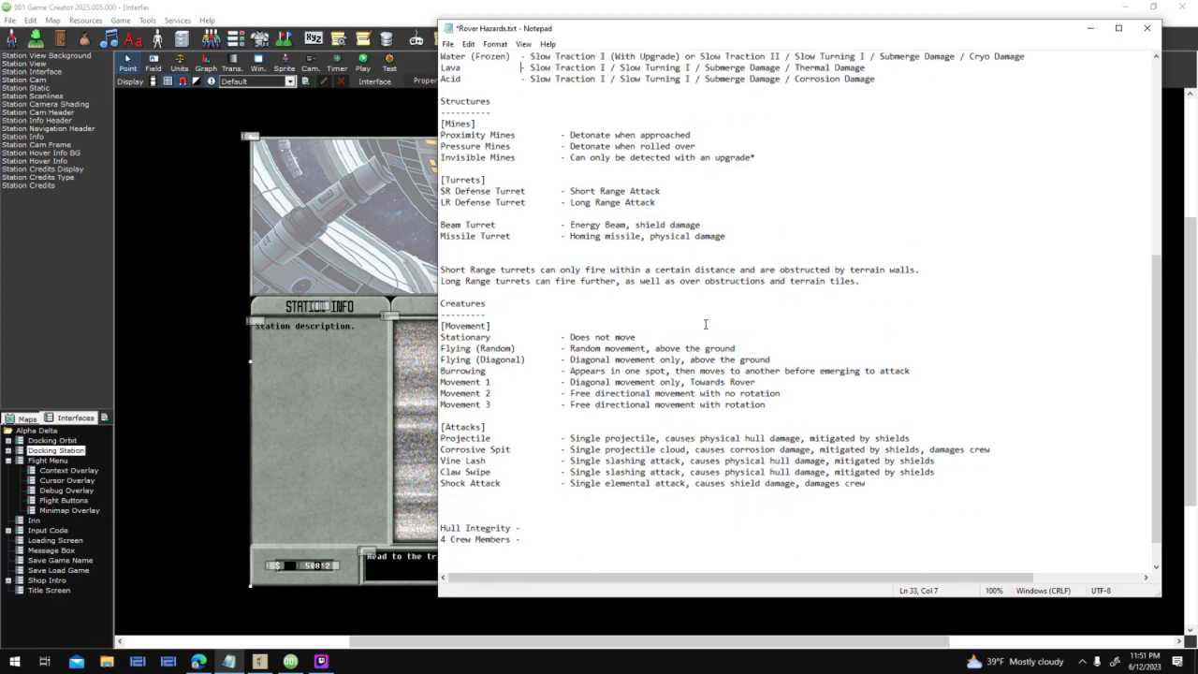
Review the Hull Integrity and 4 Crew Members lines against the Weather, Terrain Effects and Structures sections of the notes
{"action": "left_click", "coordinate": [543, 539]}
{"action": "left_click_drag", "start_coordinate": [522, 528], "coordinate": [437, 530]}
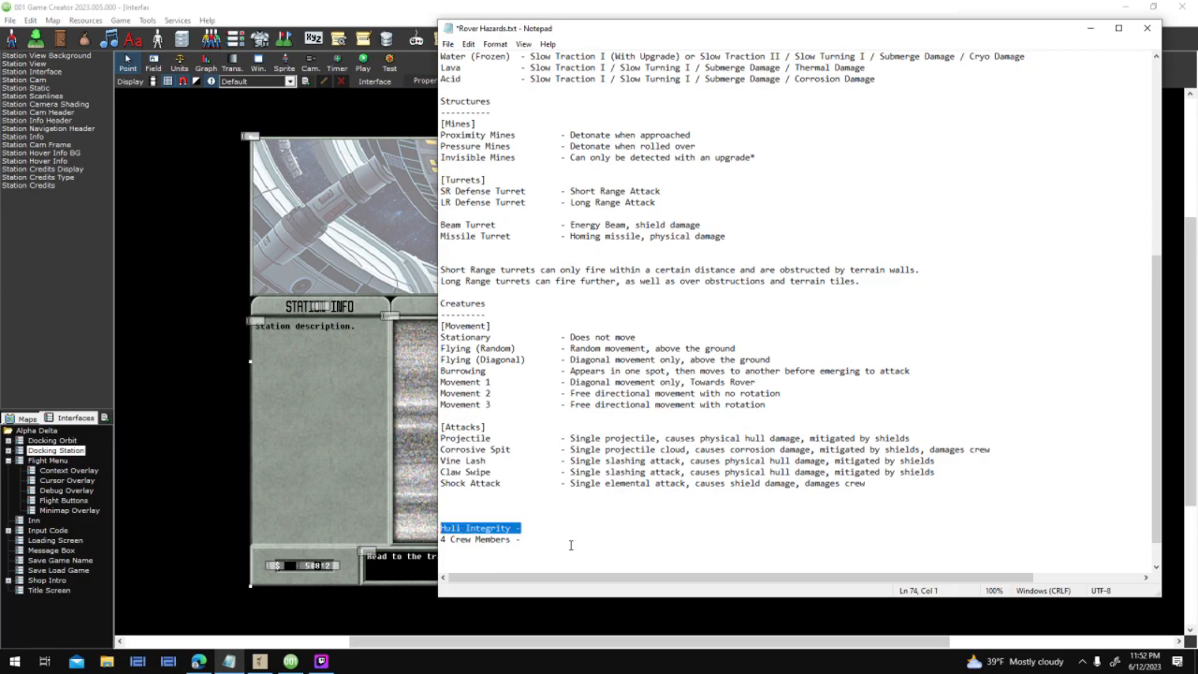
{"action": "left_click_drag", "start_coordinate": [527, 540], "coordinate": [437, 540]}
{"action": "right_click", "coordinate": [647, 490]}
{"action": "left_click", "coordinate": [606, 393]}
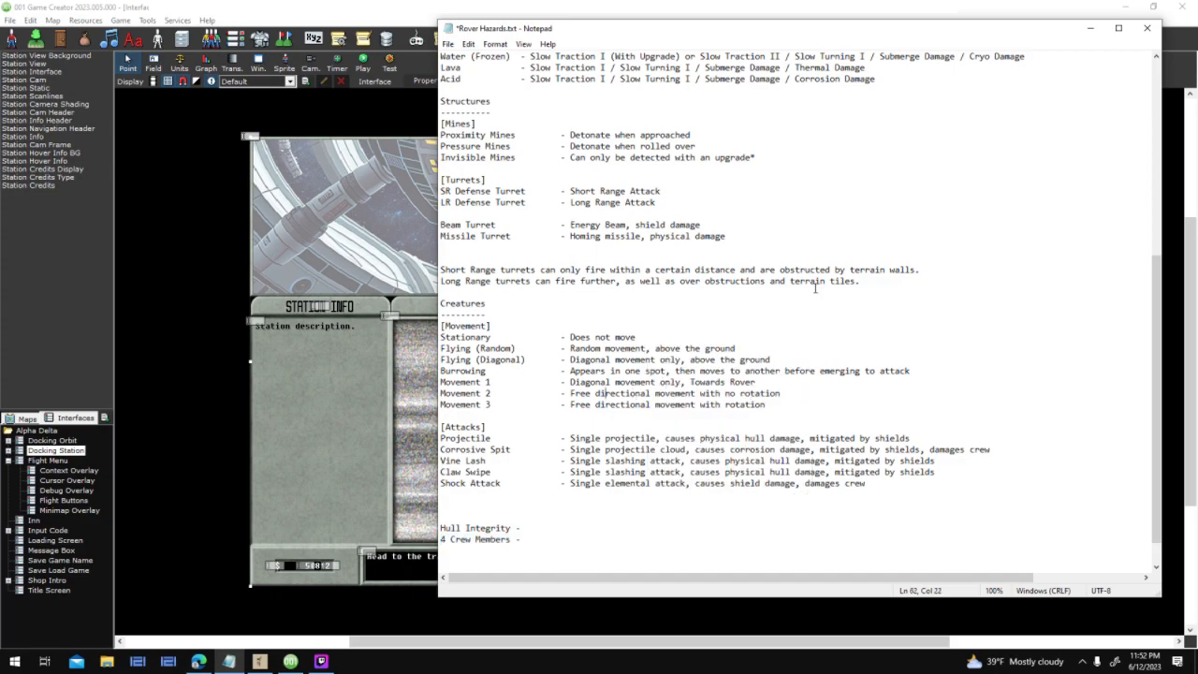
{"action": "scroll", "coordinate": [814, 288], "scroll_direction": "up", "scroll_amount": 10}
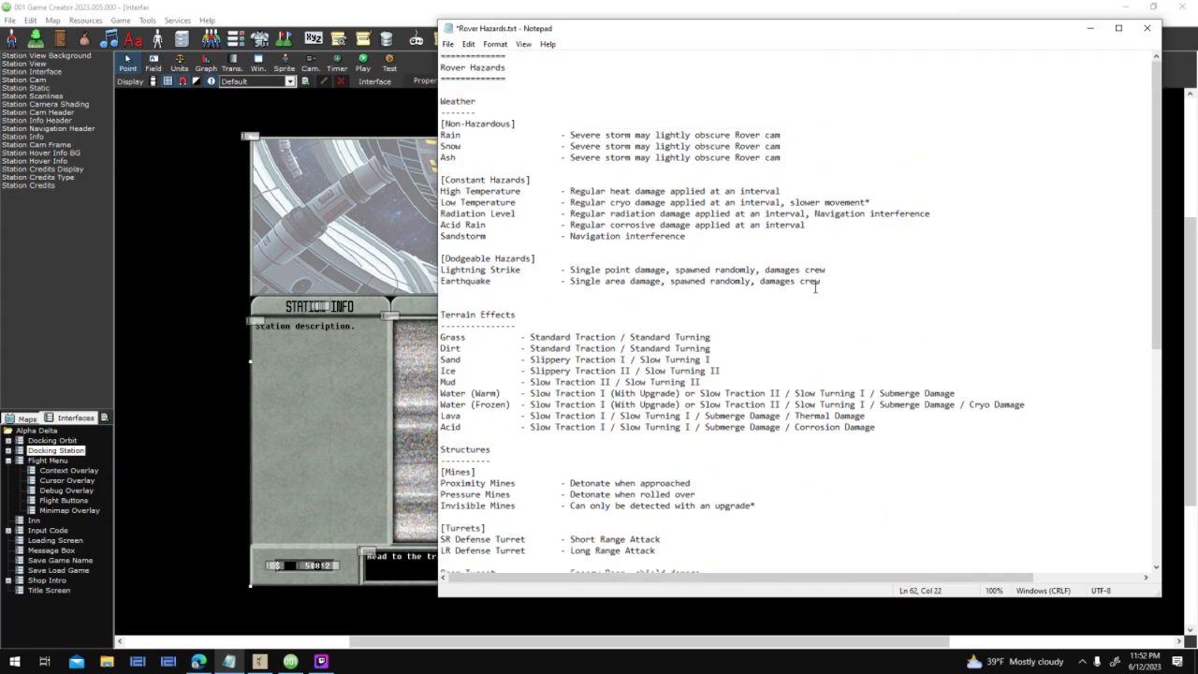
{"action": "scroll", "coordinate": [814, 289], "scroll_direction": "down", "scroll_amount": 11}
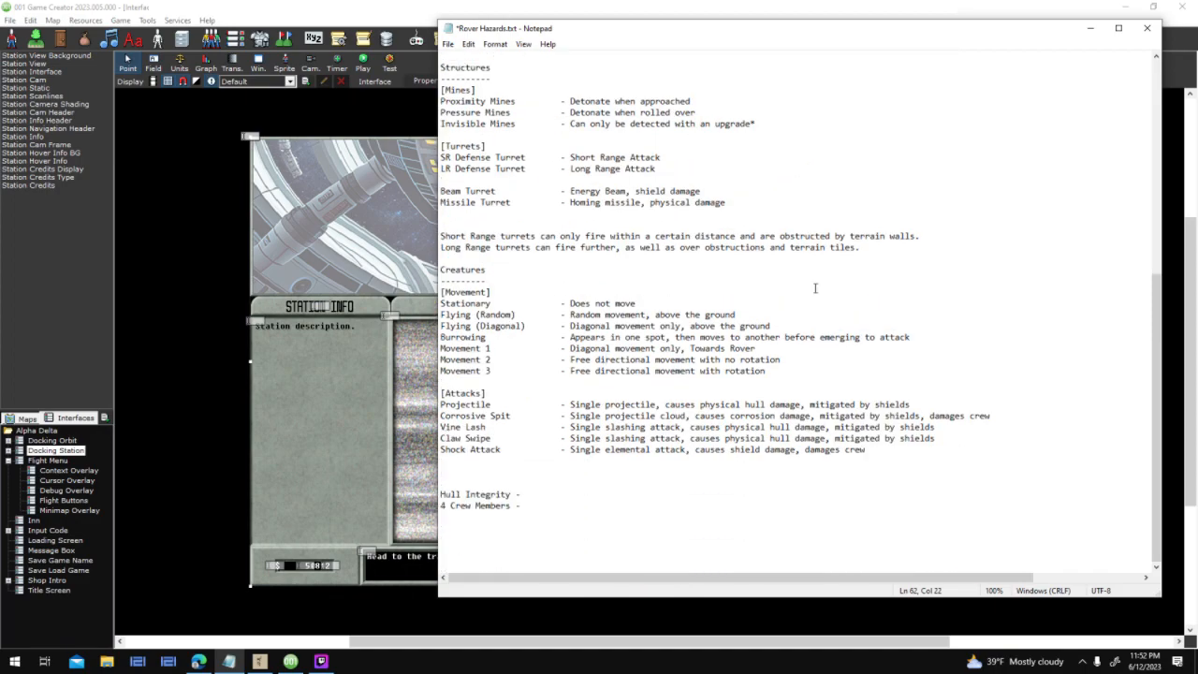
{"action": "left_click", "coordinate": [567, 539]}
{"action": "scroll", "coordinate": [567, 540], "scroll_direction": "up", "scroll_amount": 11}
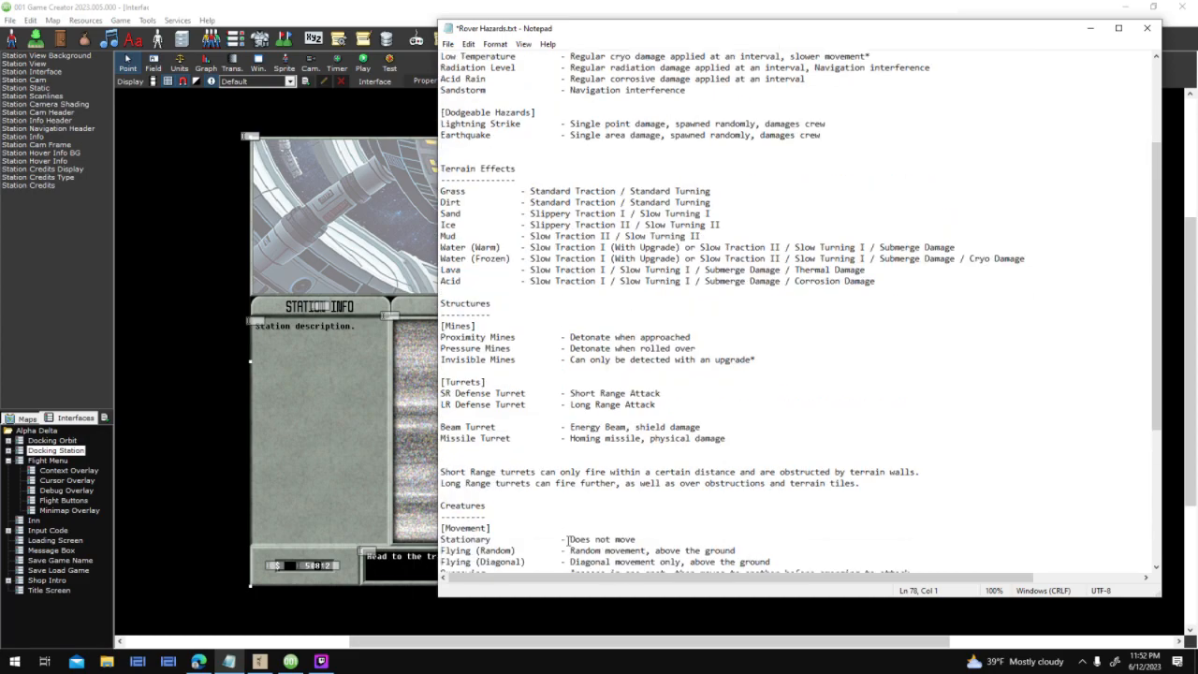
{"action": "scroll", "coordinate": [573, 459], "scroll_direction": "down", "scroll_amount": 6}
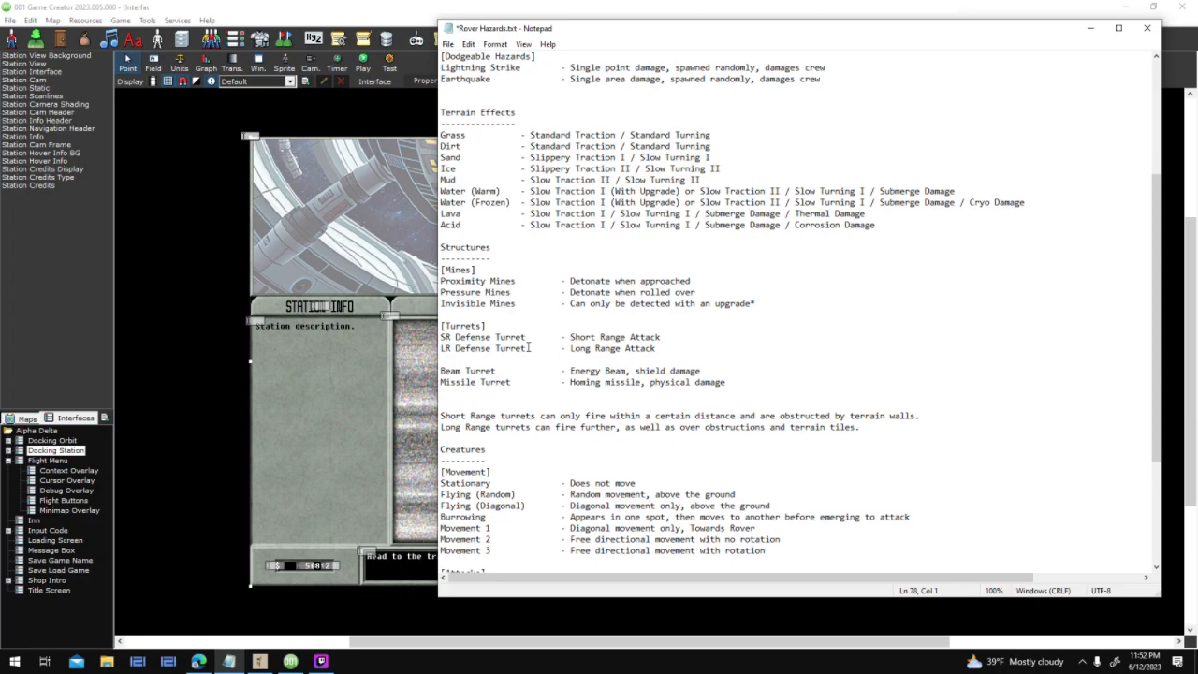
Examine the Turrets entries and the Stationary and Flying entries under Creatures Movement
{"action": "left_click_drag", "start_coordinate": [661, 337], "coordinate": [570, 338]}
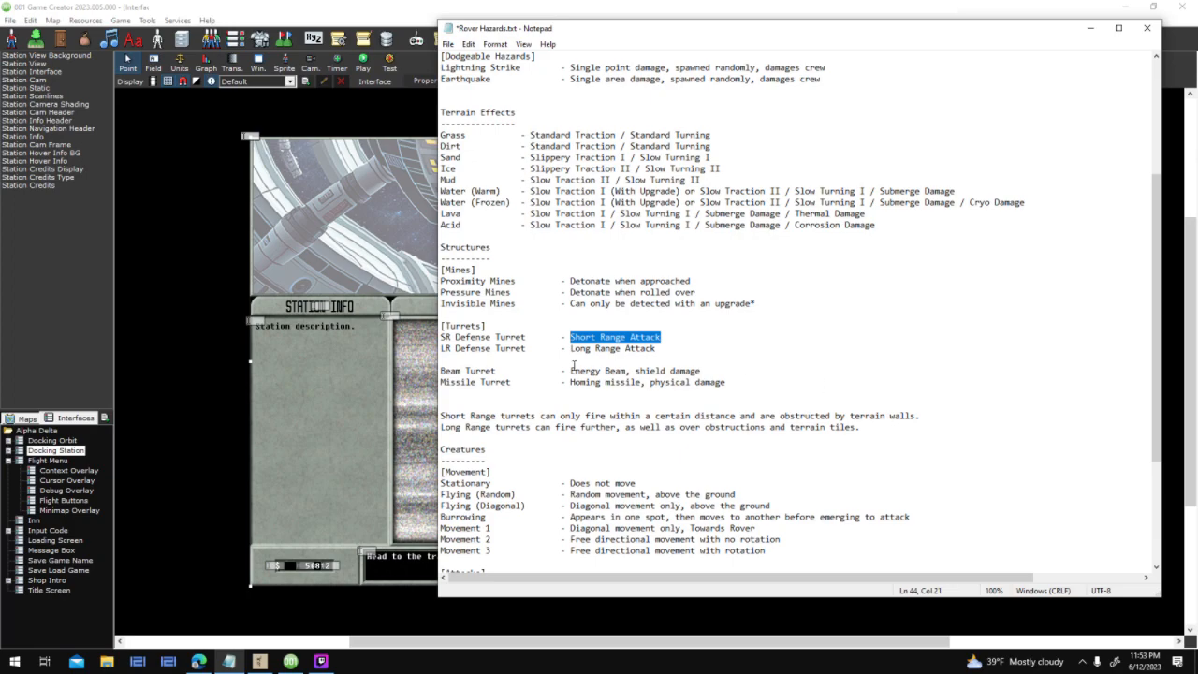
{"action": "left_click", "coordinate": [497, 349]}
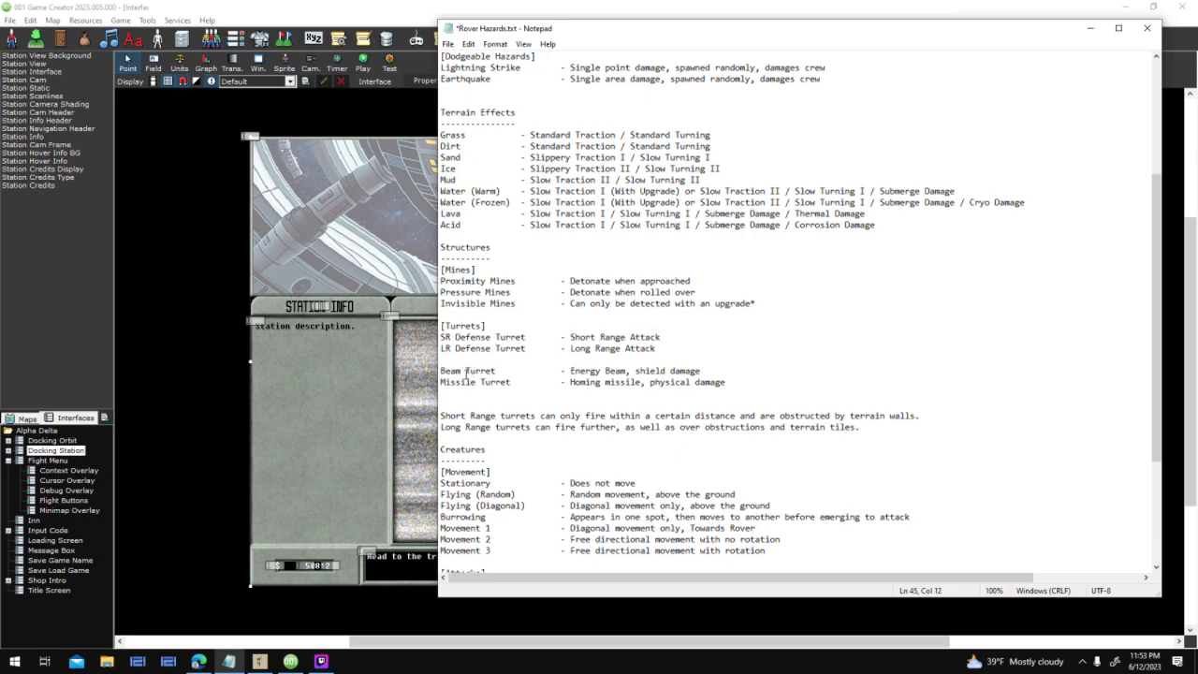
{"action": "left_click", "coordinate": [513, 379]}
{"action": "key", "text": "End"}
{"action": "scroll", "coordinate": [518, 370], "scroll_direction": "down", "scroll_amount": 5}
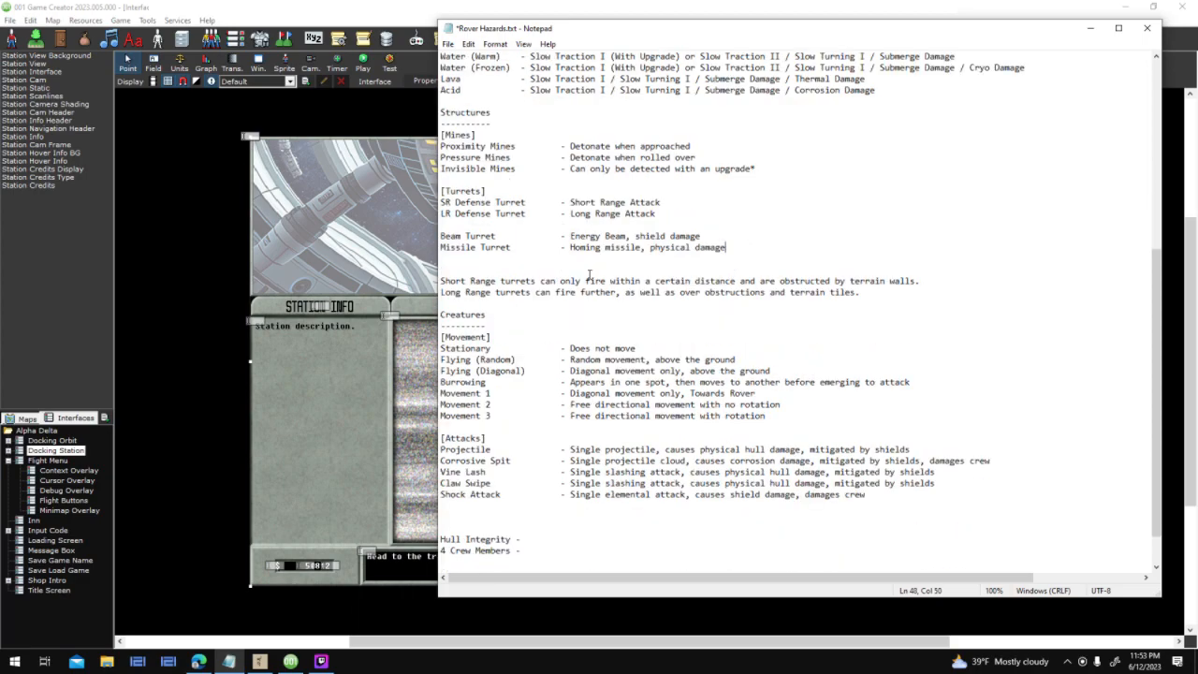
{"action": "left_click", "coordinate": [470, 270]}
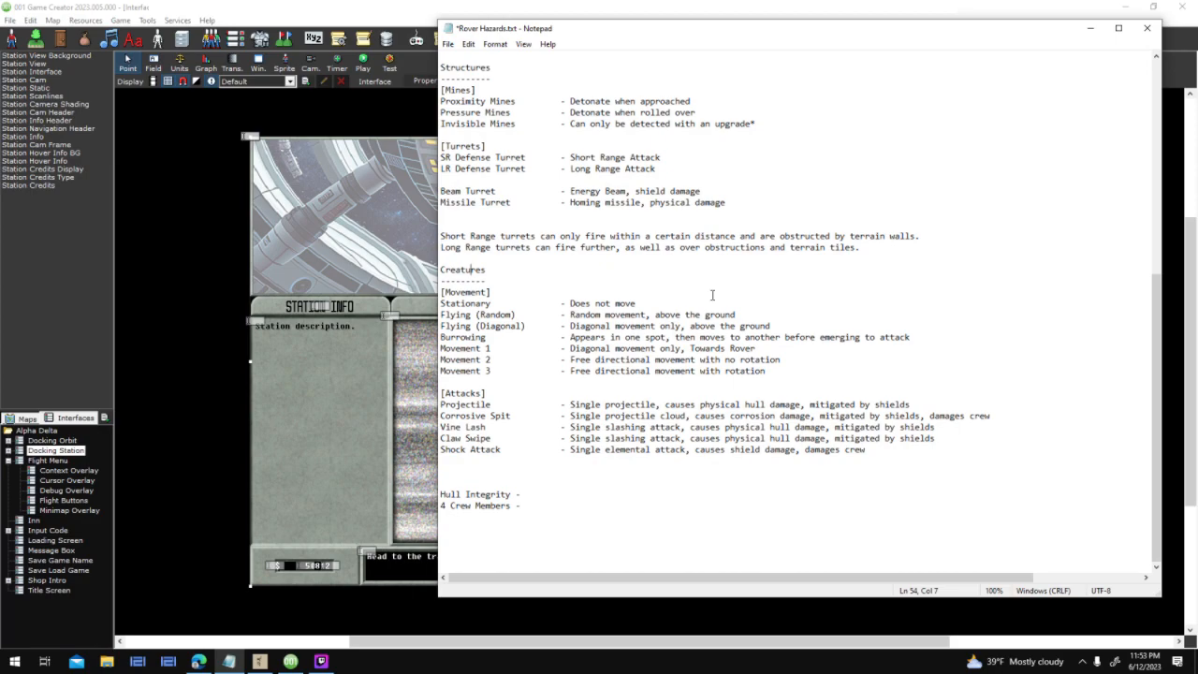
{"action": "left_click", "coordinate": [516, 300]}
{"action": "left_click", "coordinate": [673, 306]}
{"action": "left_click", "coordinate": [786, 324]}
Duplicate the Burrowing line directly below itself in the Creatures Movement list
{"action": "left_click_drag", "start_coordinate": [912, 337], "coordinate": [439, 337]}
{"action": "key", "text": "ctrl+c"}
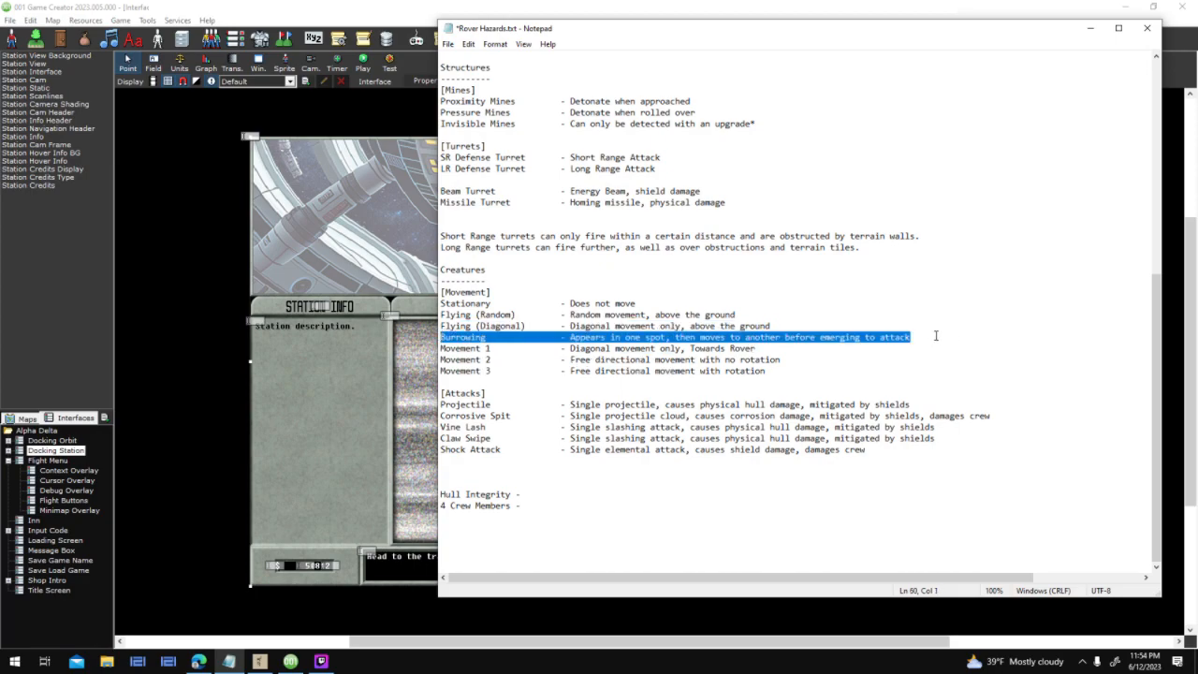
{"action": "key", "text": "End"}
{"action": "key", "text": "Return"}
{"action": "key", "text": "ctrl+v"}
Rename the two Burrowing entries as Burrowing (Short Rng) and Burrowing (Long Rng), keeping their descriptions aligned
{"action": "left_click", "coordinate": [530, 335]}
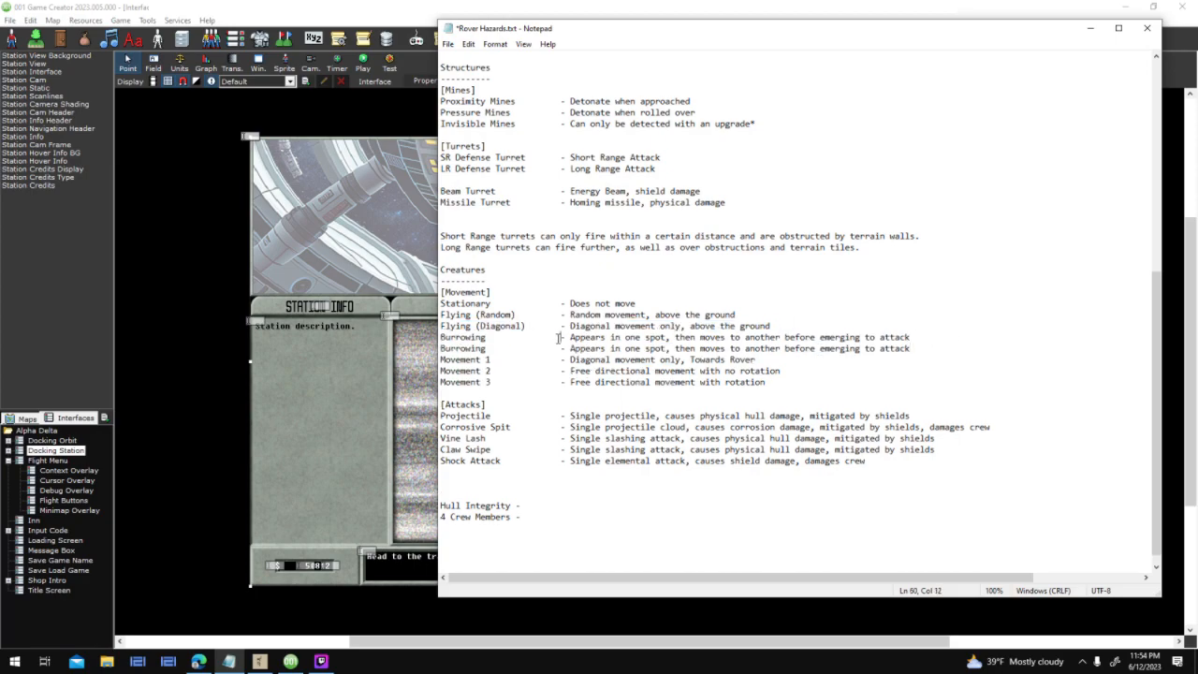
{"action": "key", "text": "BackSpace"}
{"action": "type", "text": "(Sho"}
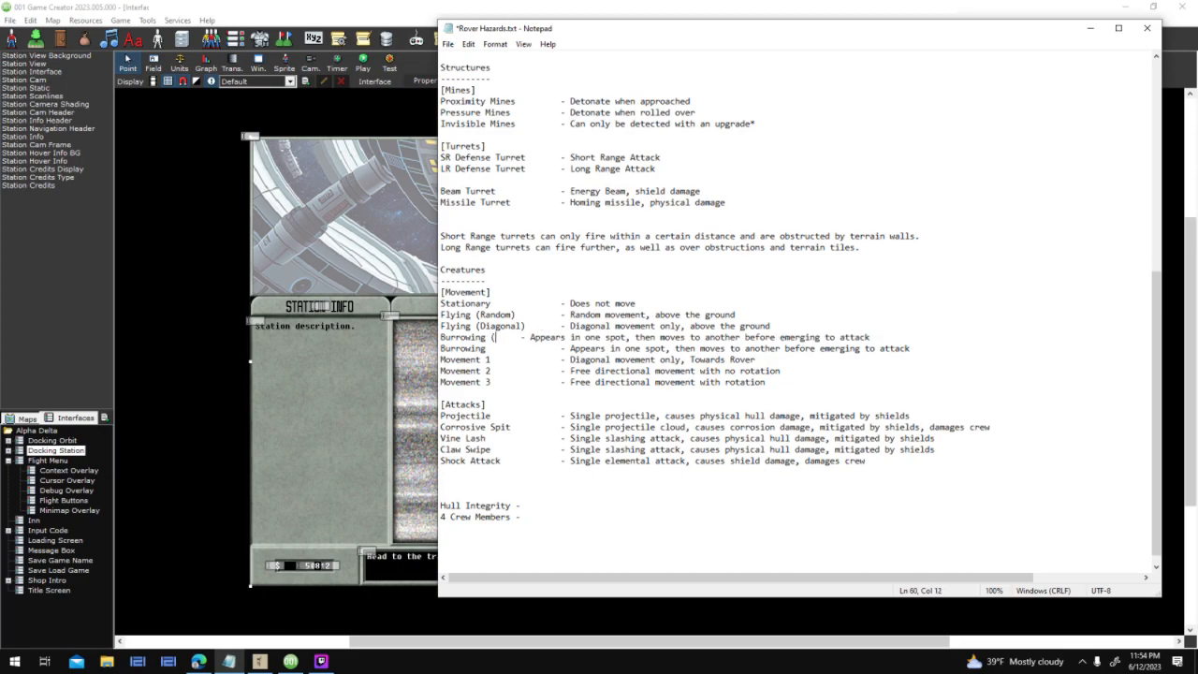
{"action": "key", "text": "BackSpace"}
{"action": "key", "text": "BackSpace"}
{"action": "type", "text": "Rhort Rng)"}
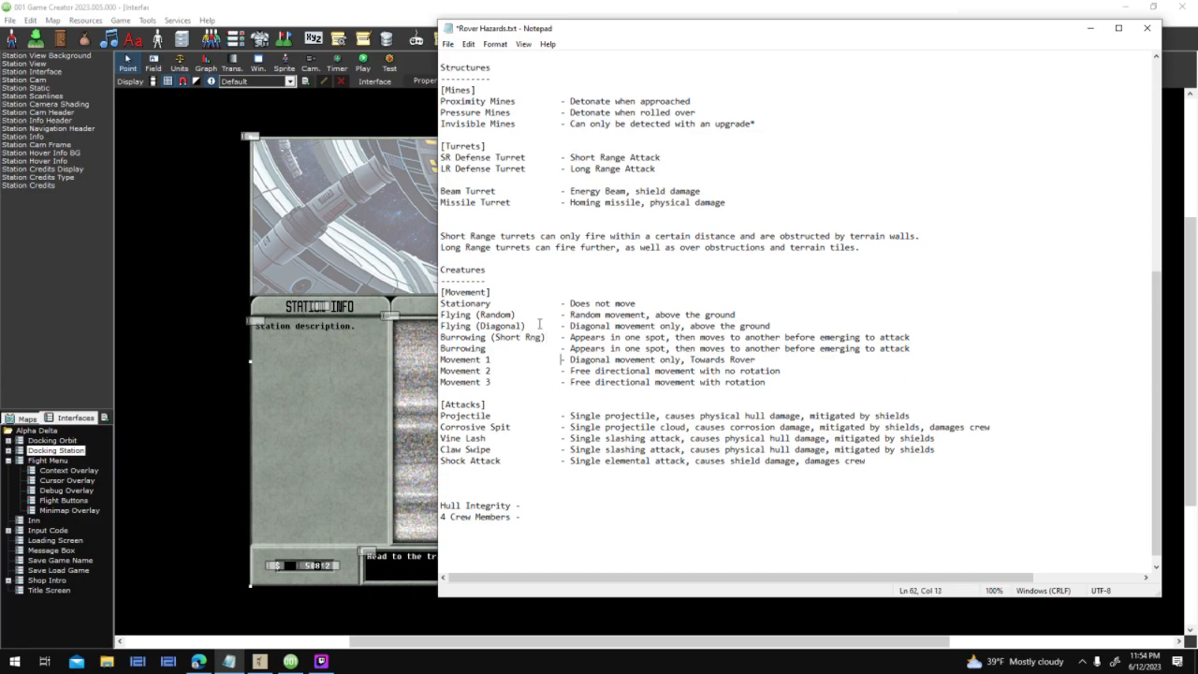
{"action": "key", "text": "BackSpace"}
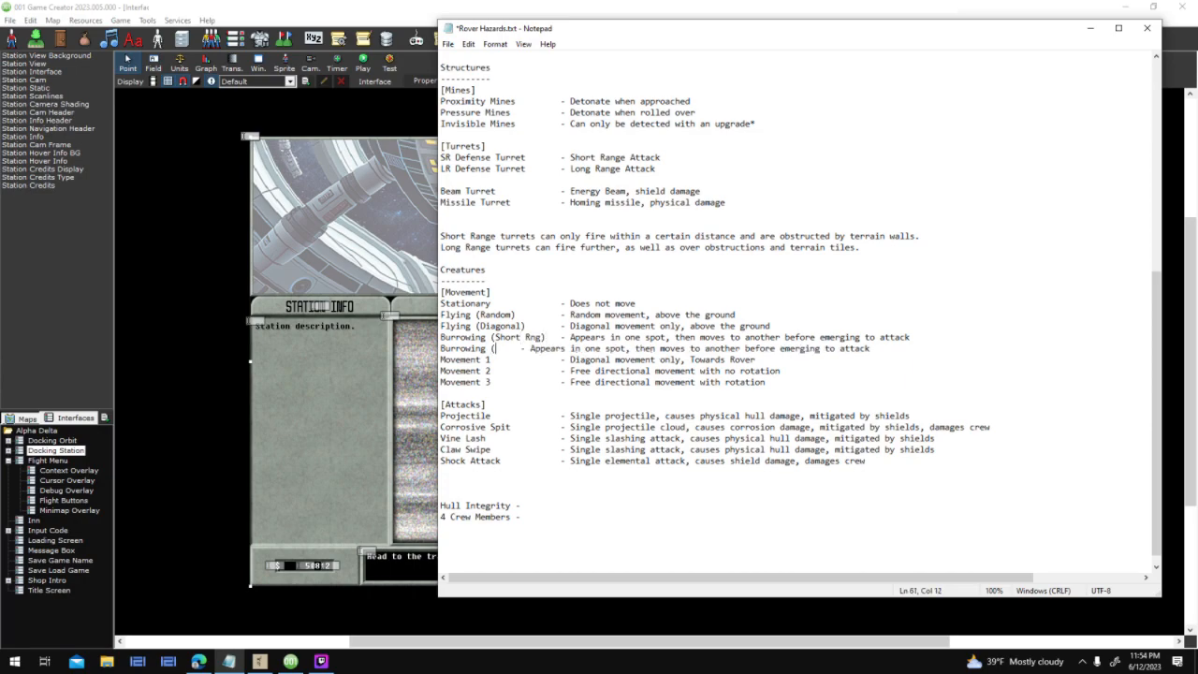
{"action": "type", "text": "ng Rng)"}
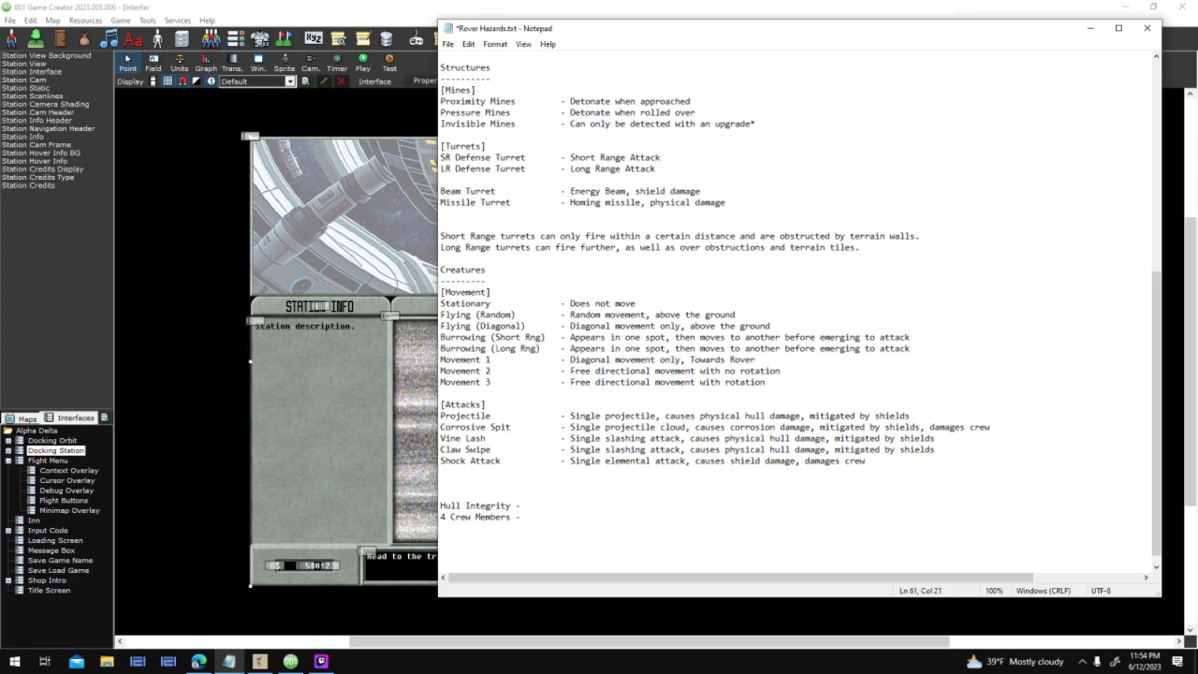
Save the Rover Hazards.txt notes with the two Burrowing variants
{"action": "left_click", "coordinate": [592, 415]}
{"action": "left_click", "coordinate": [449, 44]}
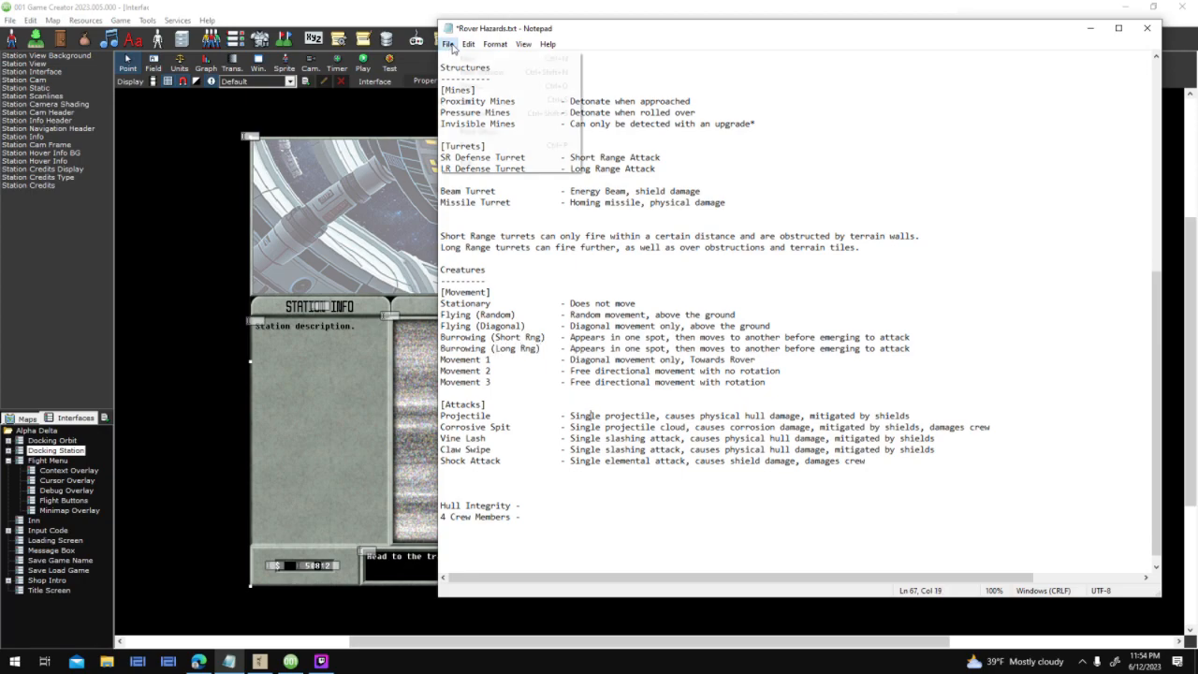
{"action": "left_click", "coordinate": [465, 100]}
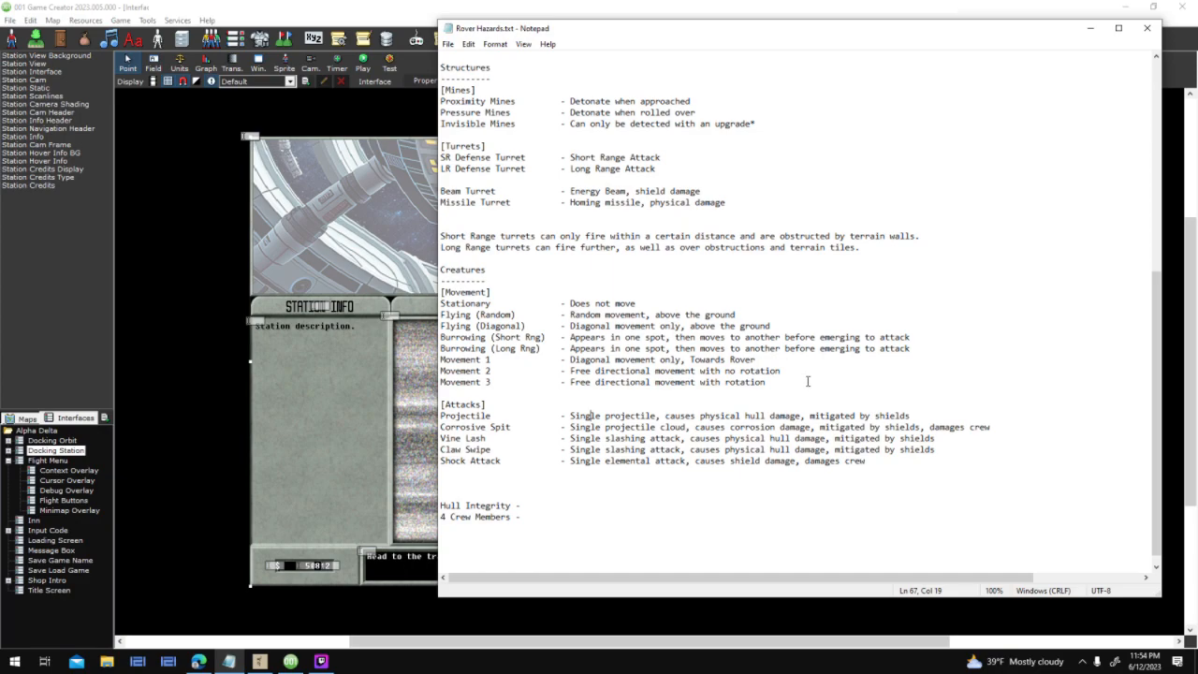
Examine the Movement 3 entry and the creature Attacks entries from Projectile to Shock Attack
{"action": "left_click", "coordinate": [776, 382]}
{"action": "key", "text": "ctrl+shift+Left"}
{"action": "key", "text": "ctrl+shift+Left"}
{"action": "key", "text": "ctrl+shift+Left"}
{"action": "key", "text": "ctrl+shift+Left"}
{"action": "key", "text": "ctrl+shift+Left"}
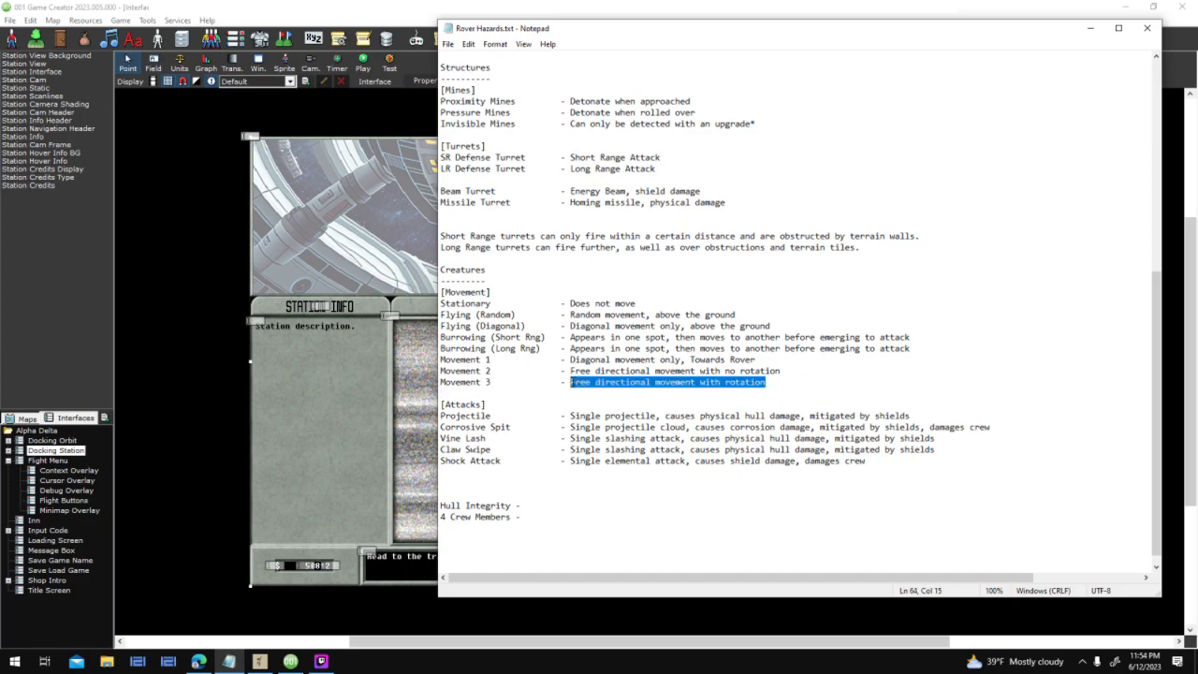
{"action": "left_click", "coordinate": [812, 393]}
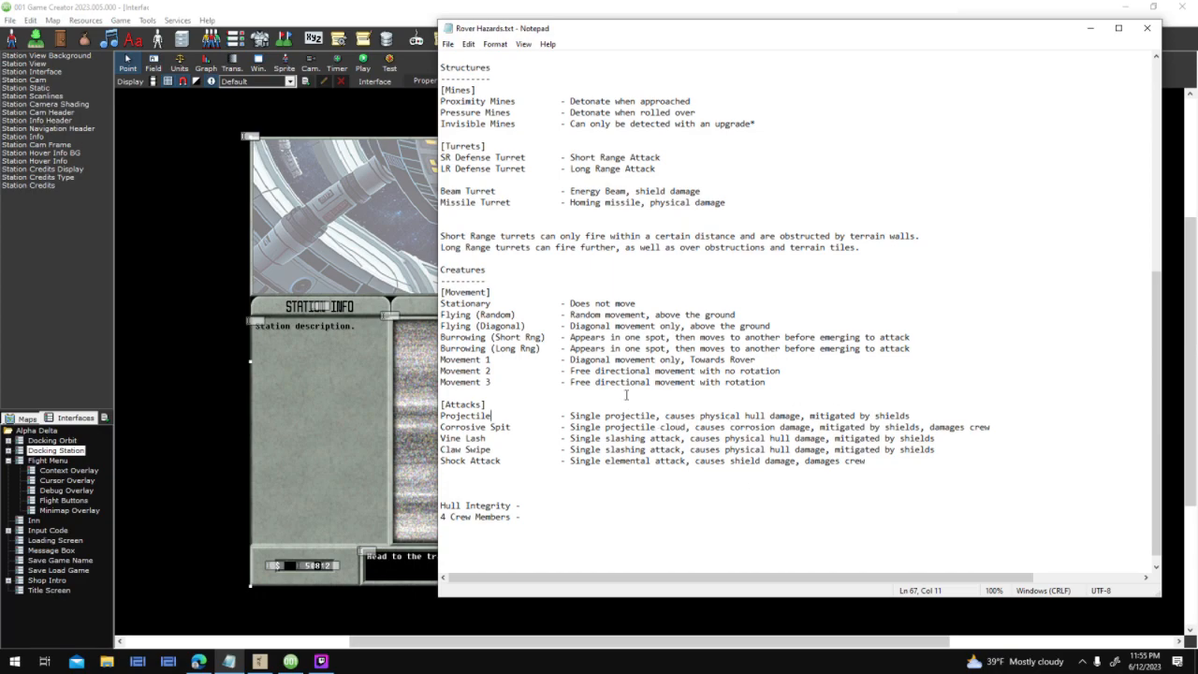
{"action": "left_click", "coordinate": [534, 426]}
{"action": "left_click_drag", "start_coordinate": [1003, 425], "coordinate": [921, 427]}
{"action": "left_click", "coordinate": [1066, 438]}
{"action": "left_click", "coordinate": [512, 438]}
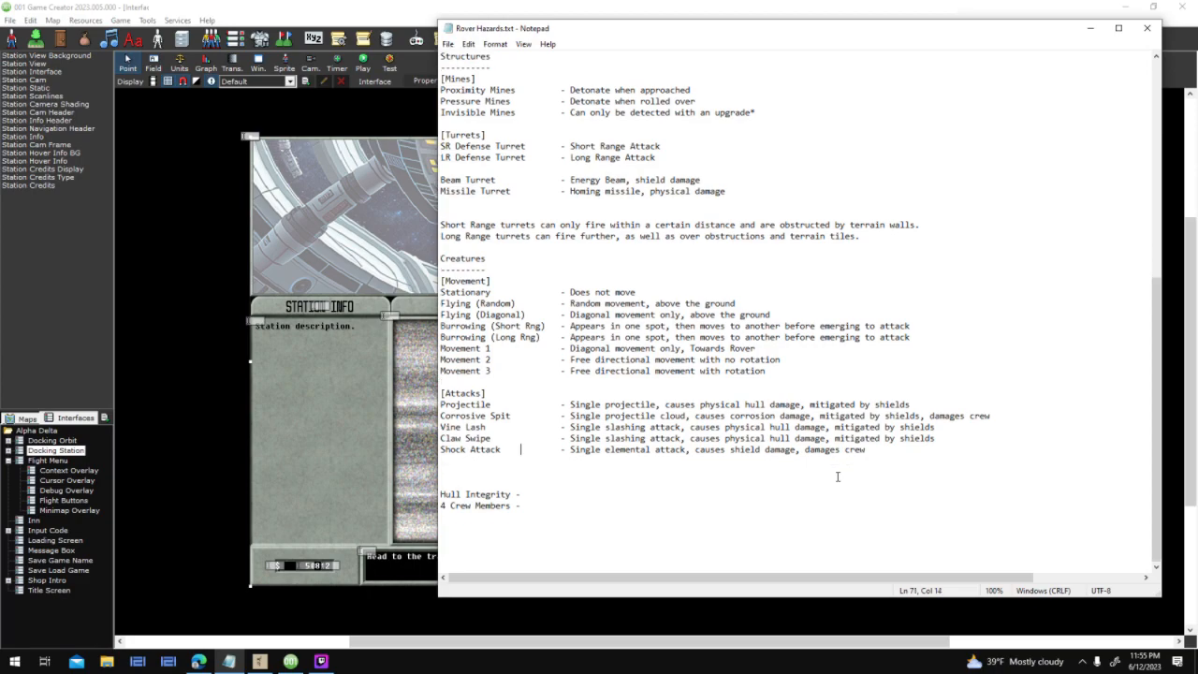
{"action": "scroll", "coordinate": [909, 231], "scroll_direction": "up", "scroll_amount": 11}
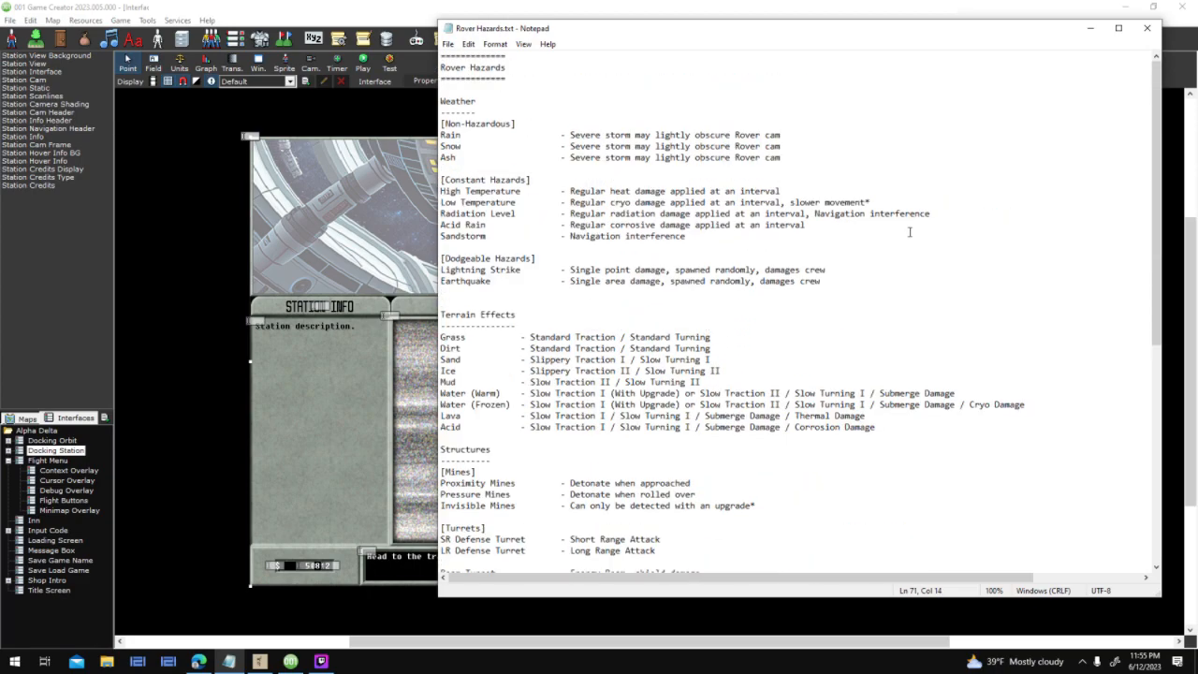
Save the hazard notes again and switch back to 001 Game Creator
{"action": "left_click", "coordinate": [447, 43]}
{"action": "left_click", "coordinate": [467, 94]}
{"action": "left_click", "coordinate": [393, 54]}
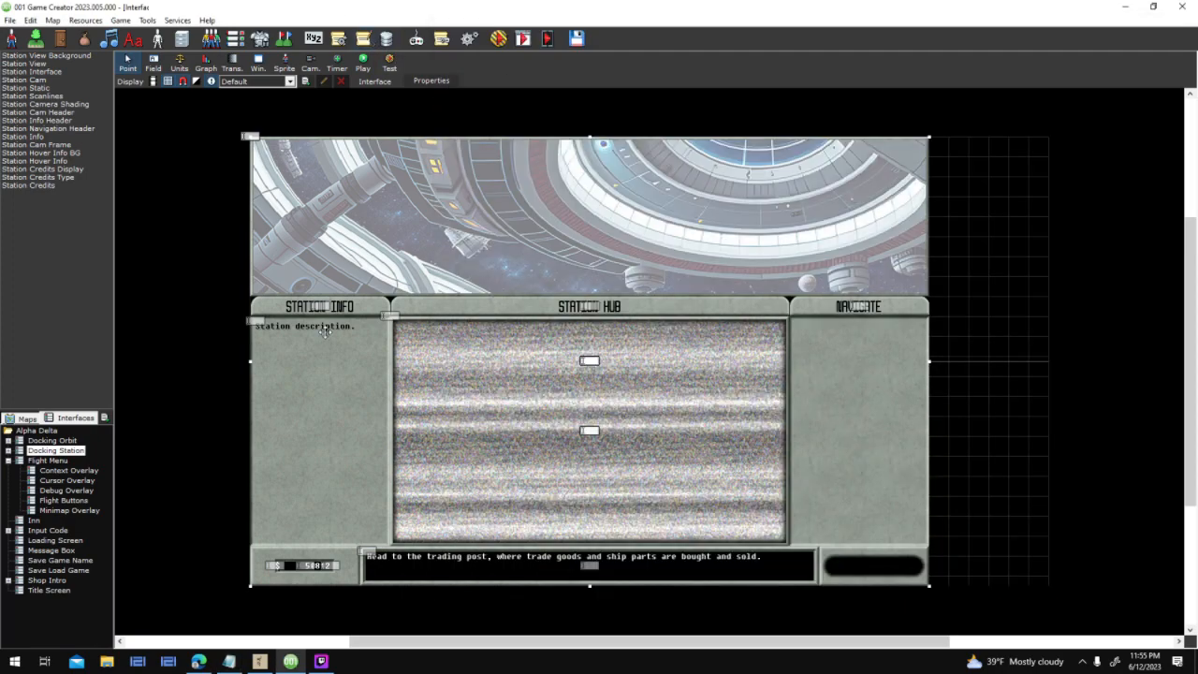
{"action": "left_click", "coordinate": [328, 664]}
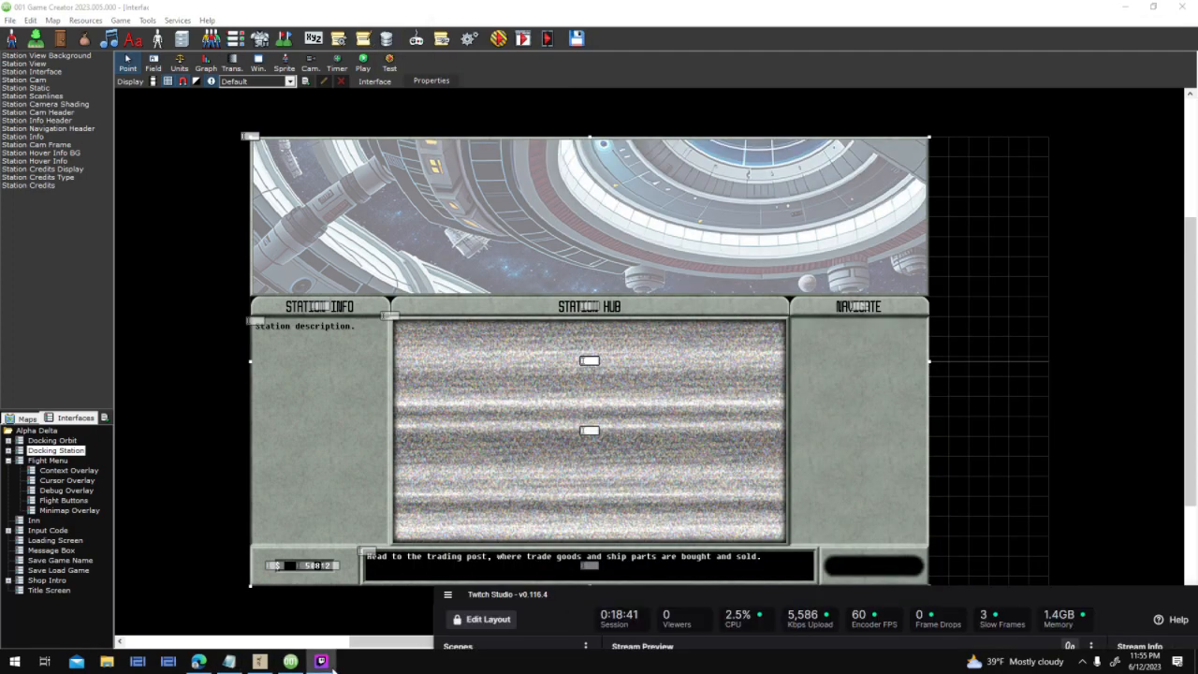
{"action": "left_click", "coordinate": [323, 662]}
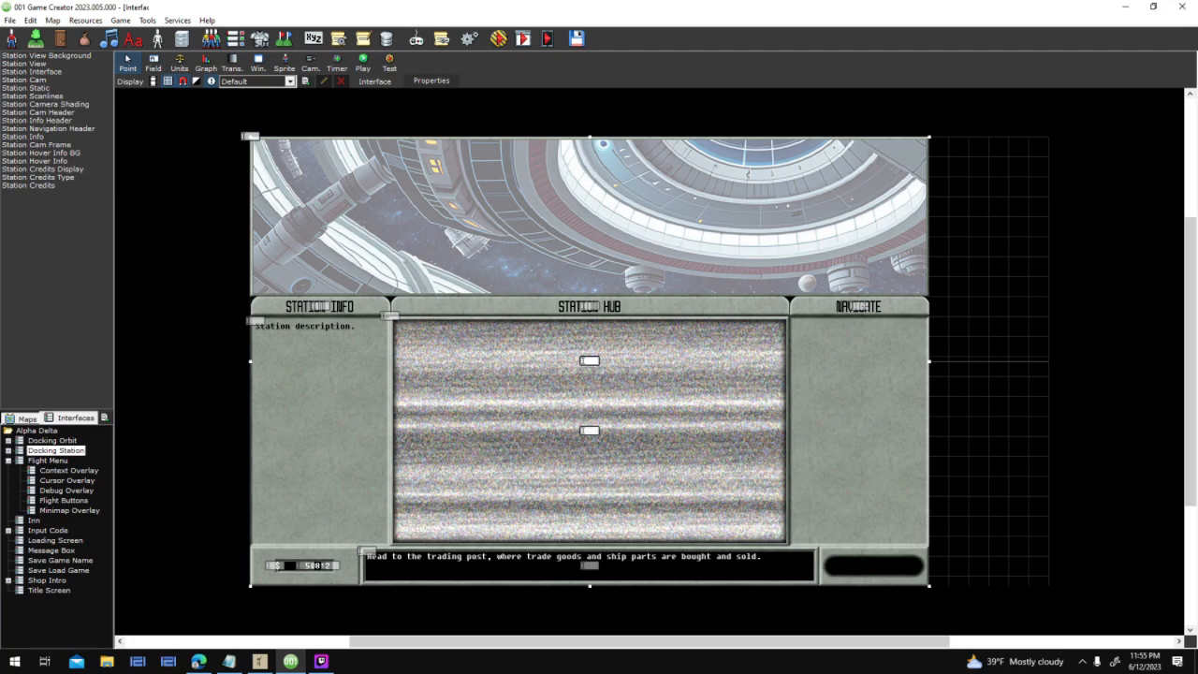
Switch from the interfaces to the maps and open the base actor of the Surface Rover actor template
{"action": "left_click", "coordinate": [27, 417]}
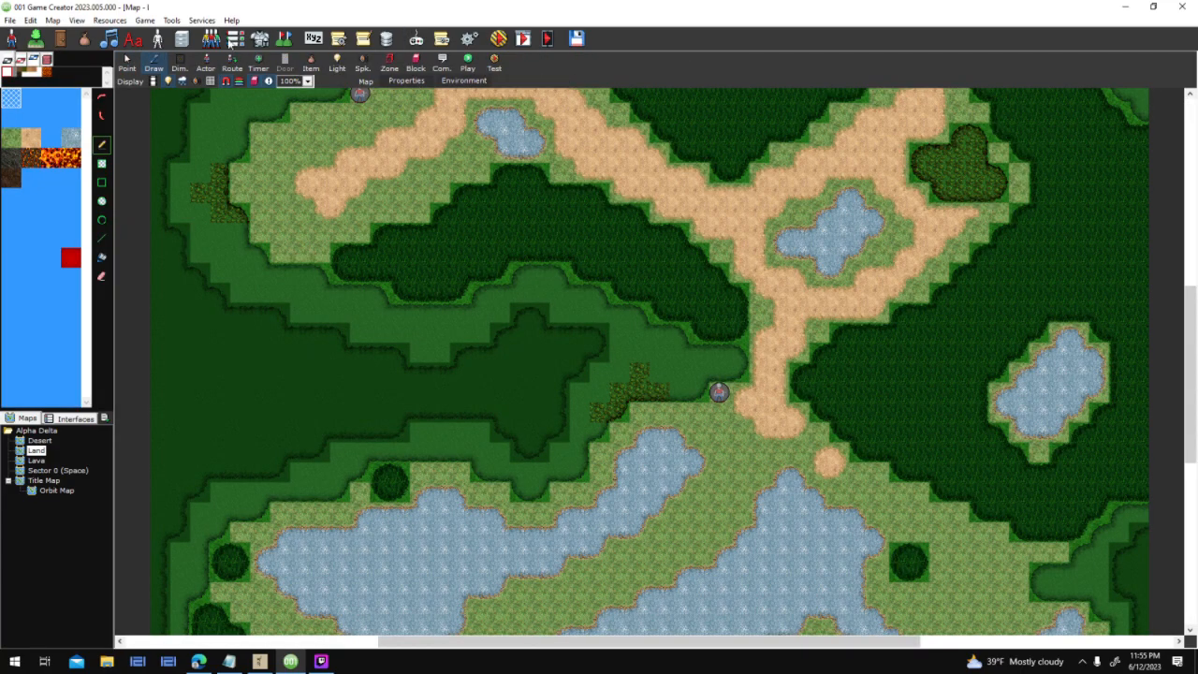
{"action": "left_click", "coordinate": [159, 40]}
{"action": "left_click", "coordinate": [518, 286]}
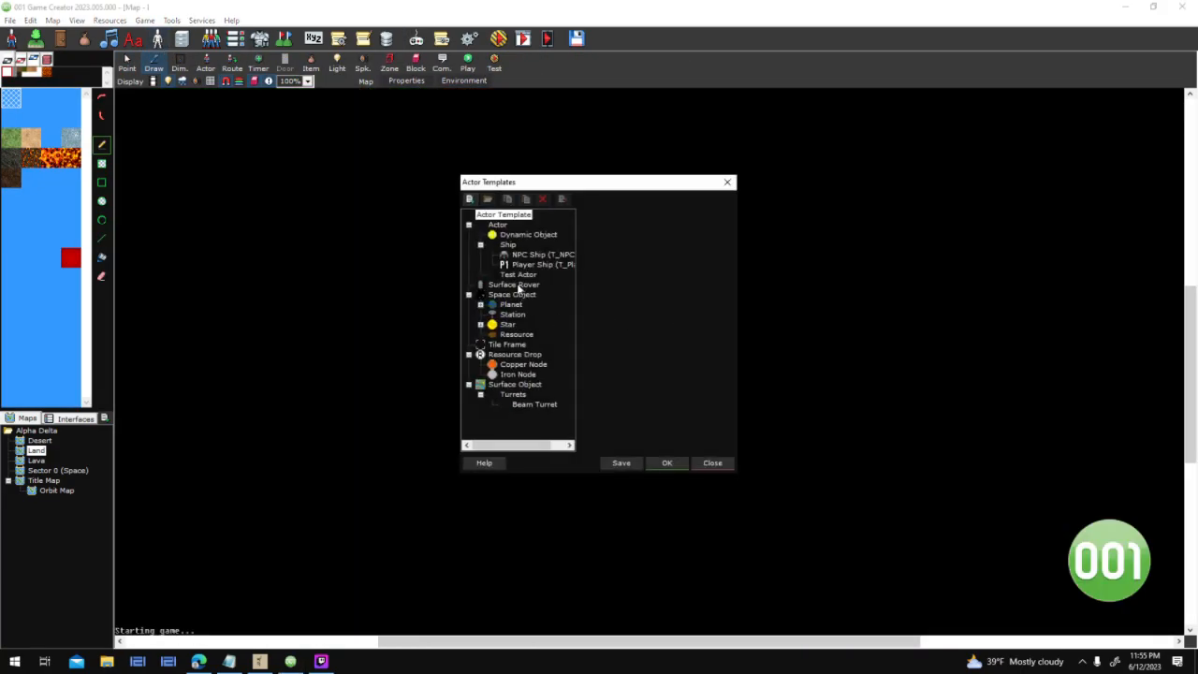
{"action": "left_click", "coordinate": [690, 312]}
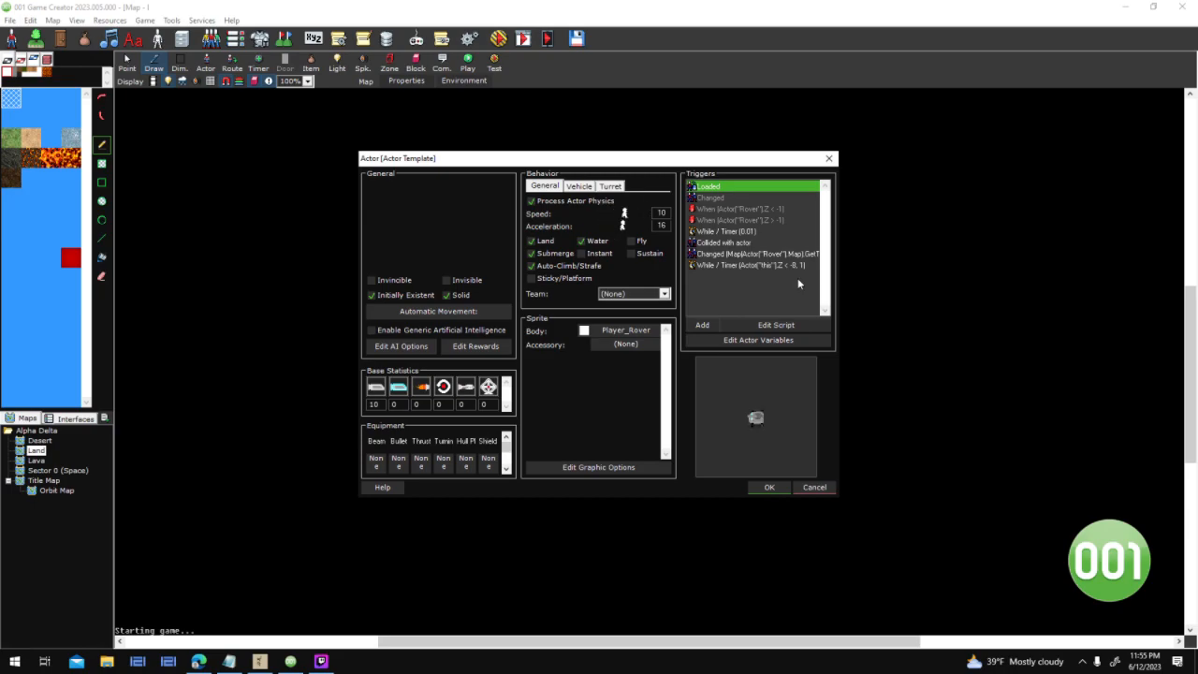
Inspect the scripts of the rover's map-based Changed trigger and its While / Timer trigger on Actor("this").Z, then accept the base actor
{"action": "double_click", "coordinate": [739, 253]}
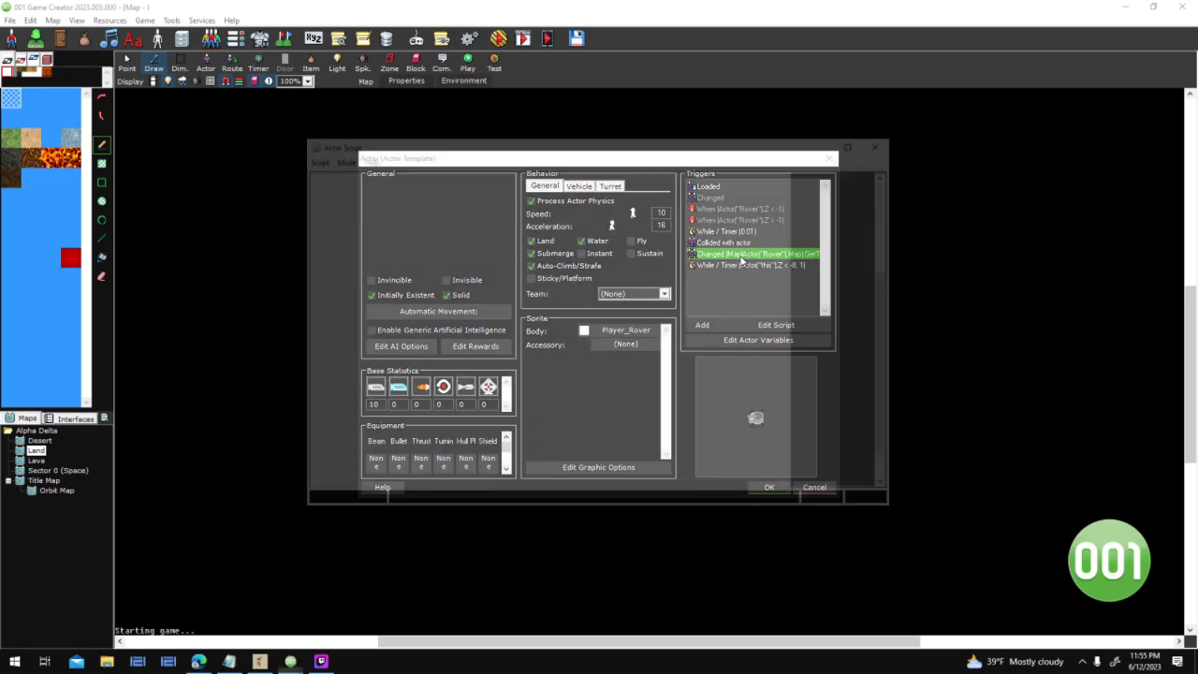
{"action": "left_click", "coordinate": [886, 140]}
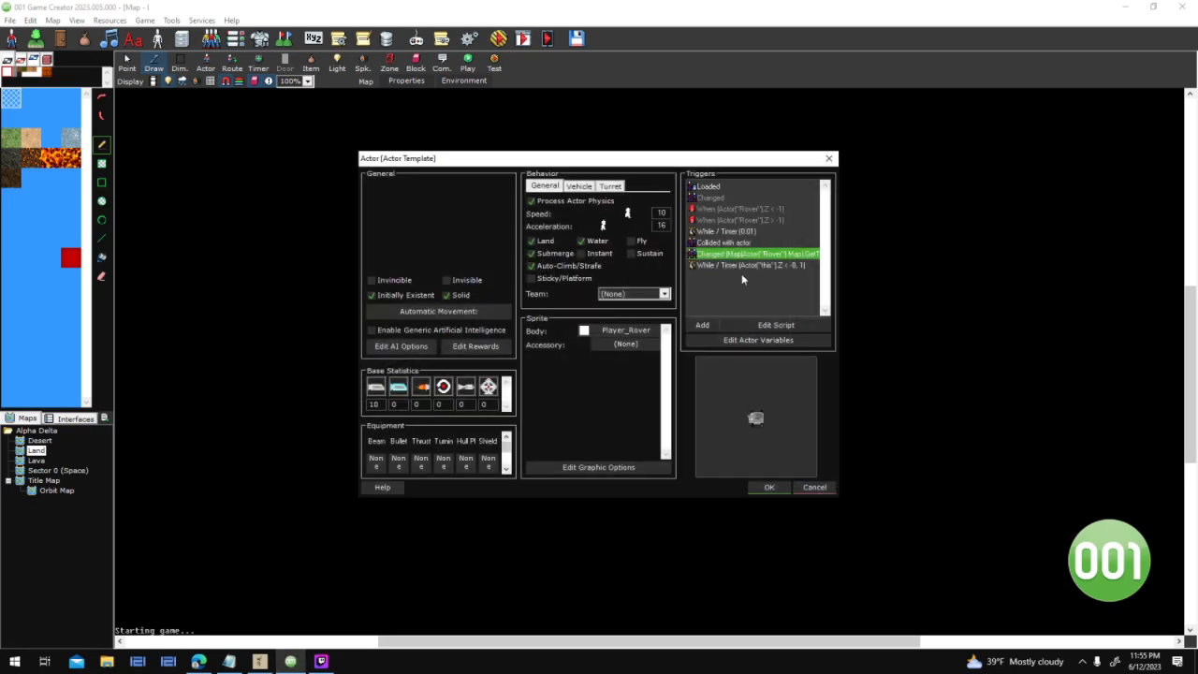
{"action": "double_click", "coordinate": [742, 268]}
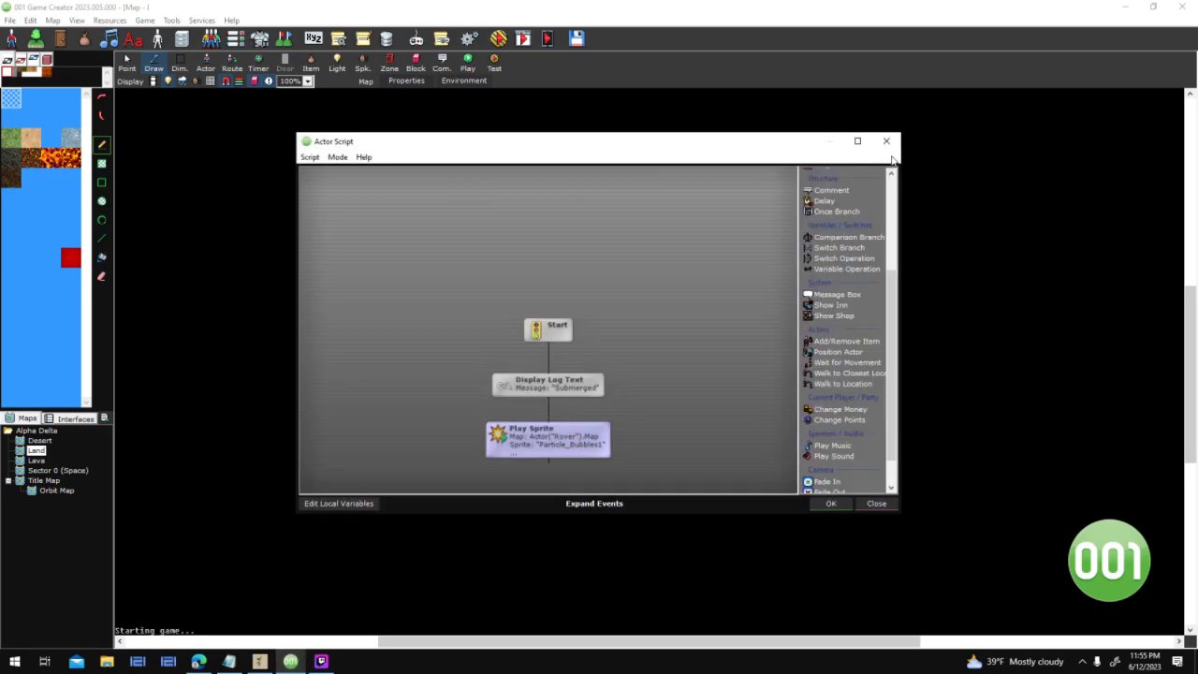
{"action": "left_click", "coordinate": [888, 139]}
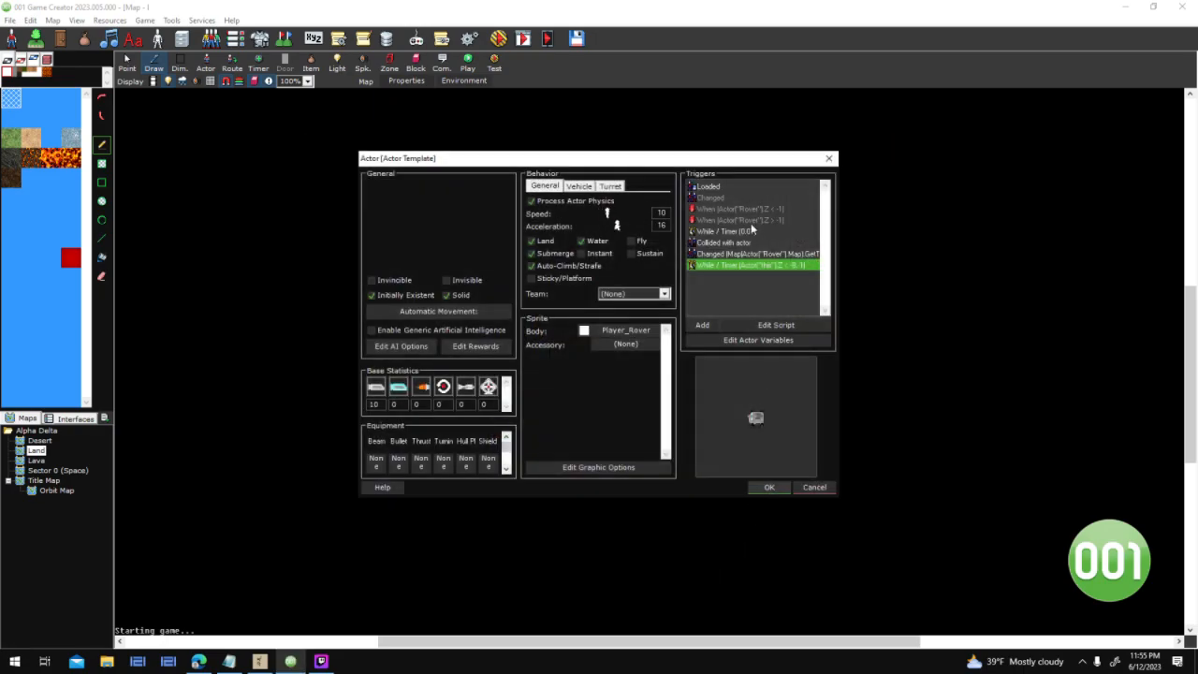
{"action": "left_click", "coordinate": [768, 487]}
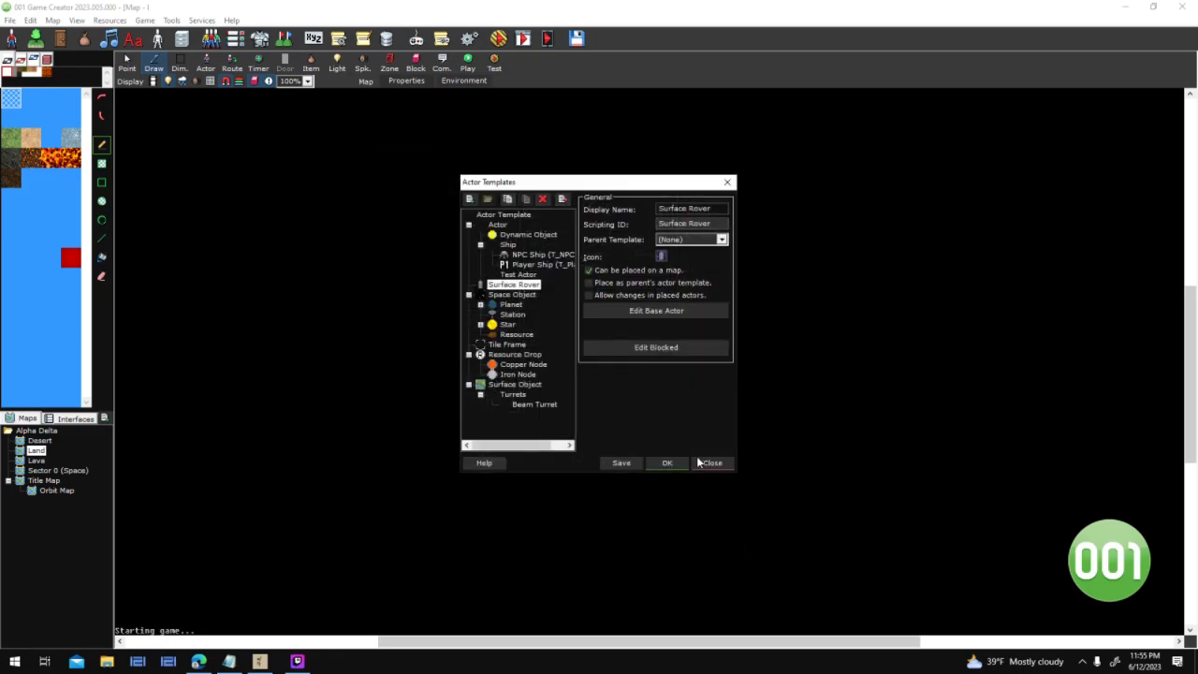
Reopen the Surface Rover's base actor and check the standard terrain events in the map-based Changed trigger's script
{"action": "left_click", "coordinate": [623, 309]}
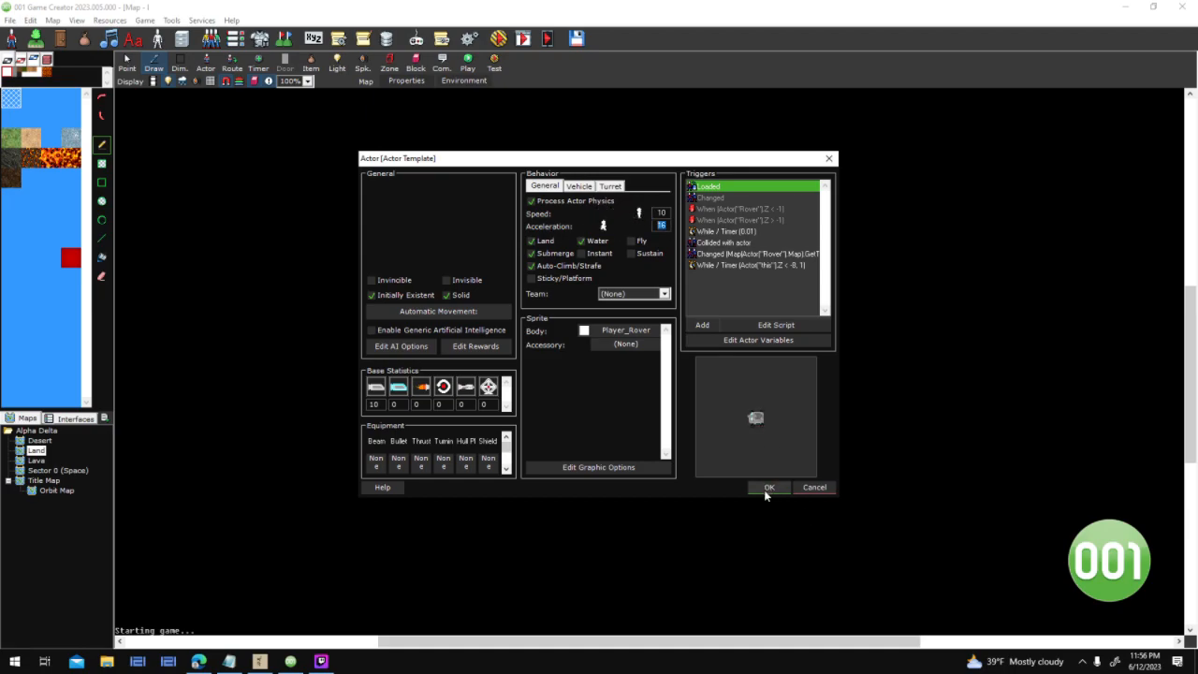
{"action": "double_click", "coordinate": [744, 265]}
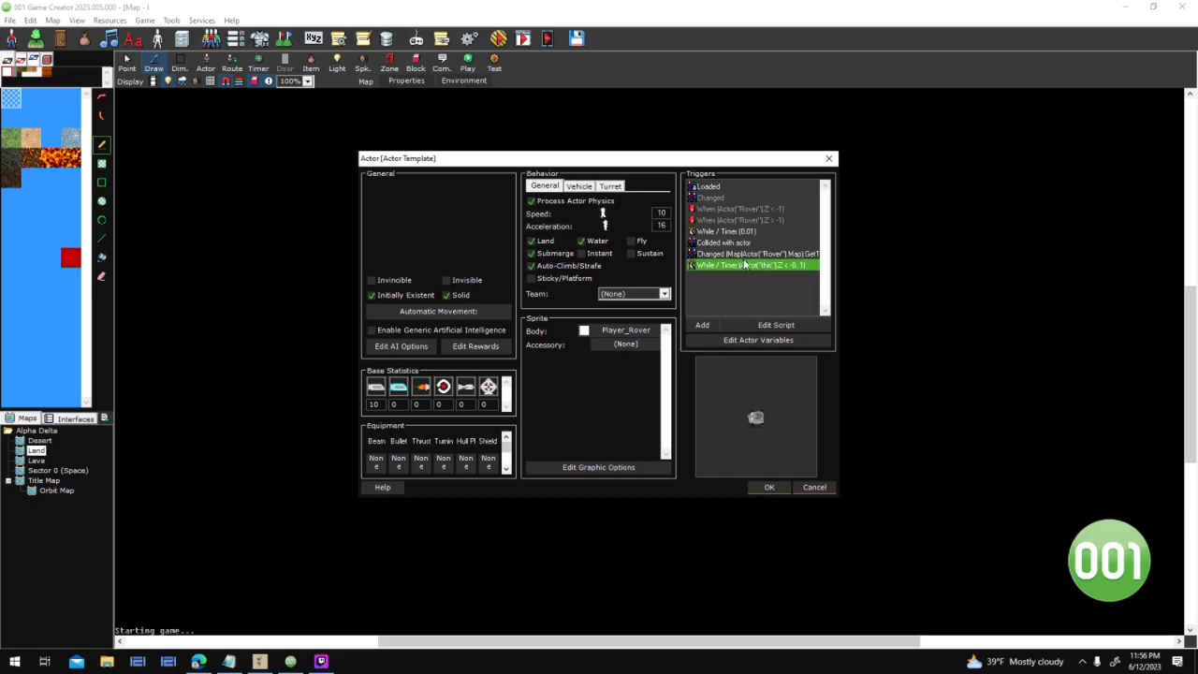
{"action": "left_click", "coordinate": [885, 141]}
{"action": "double_click", "coordinate": [757, 253]}
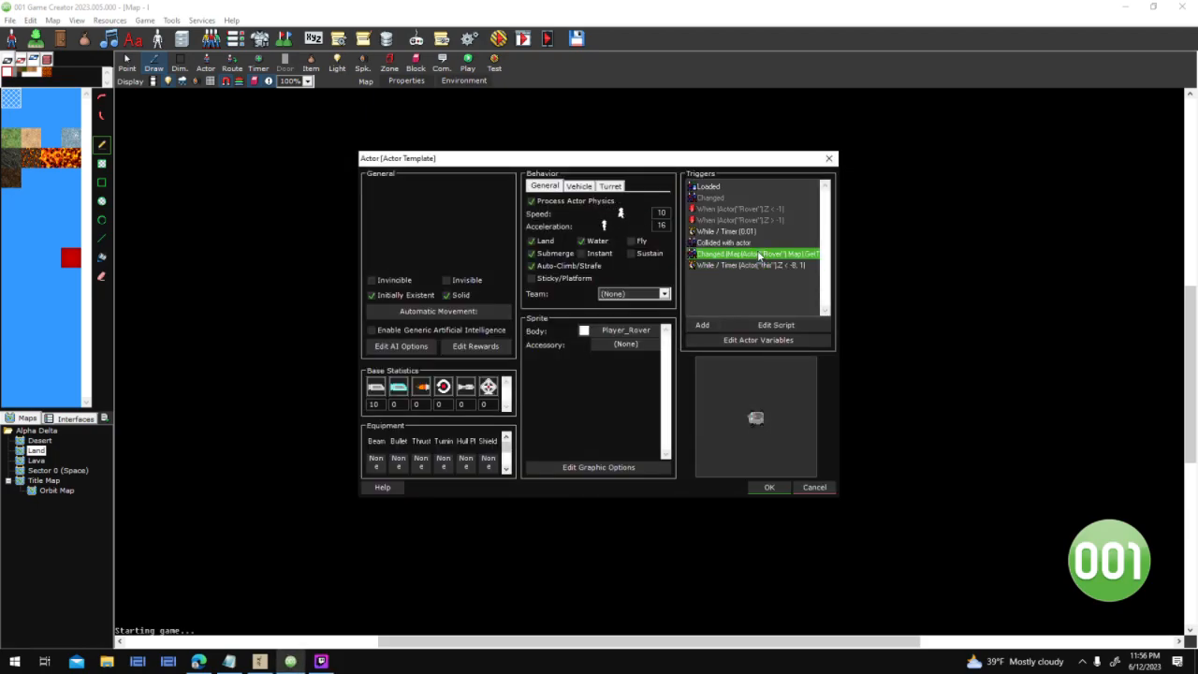
{"action": "mouse_move", "coordinate": [386, 384]}
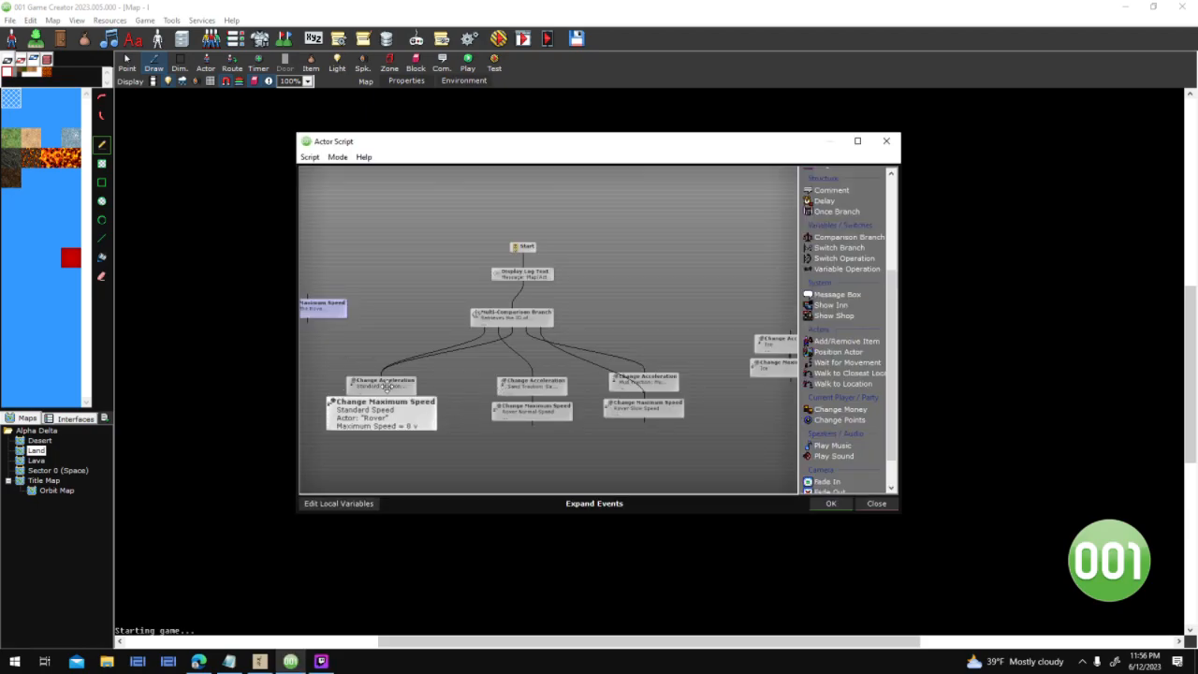
{"action": "left_click", "coordinate": [831, 504]}
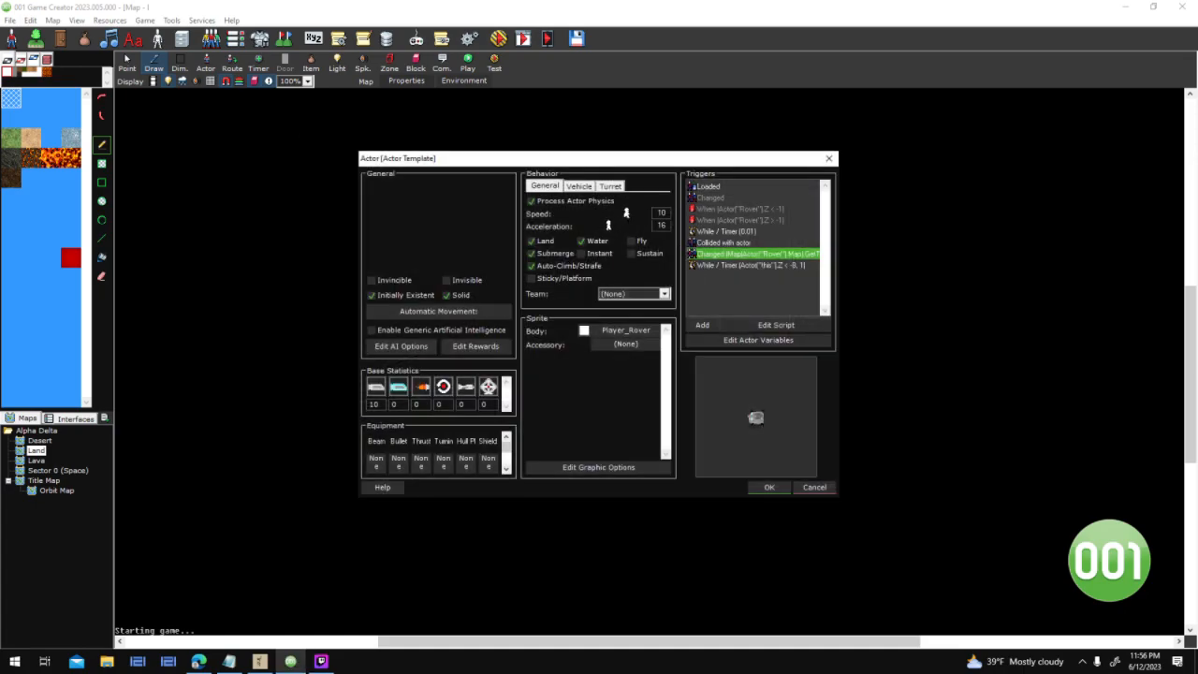
Set the Surface Rover base actor's acceleration to 48 and its speed to 8, and accept the base actor
{"action": "double_click", "coordinate": [660, 225]}
{"action": "type", "text": "48"}
{"action": "double_click", "coordinate": [660, 212]}
{"action": "type", "text": "8"}
{"action": "left_click", "coordinate": [765, 488]}
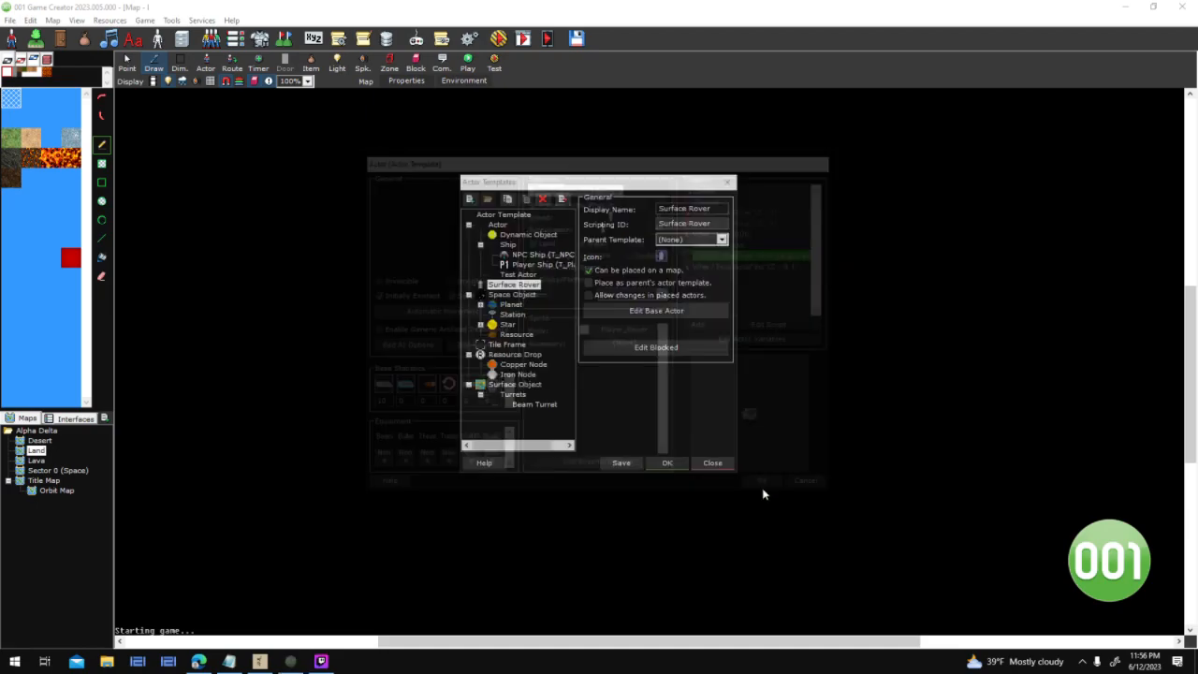
Reopen the base actor and read through the full expression of its map-based Changed trigger
{"action": "left_click", "coordinate": [648, 313]}
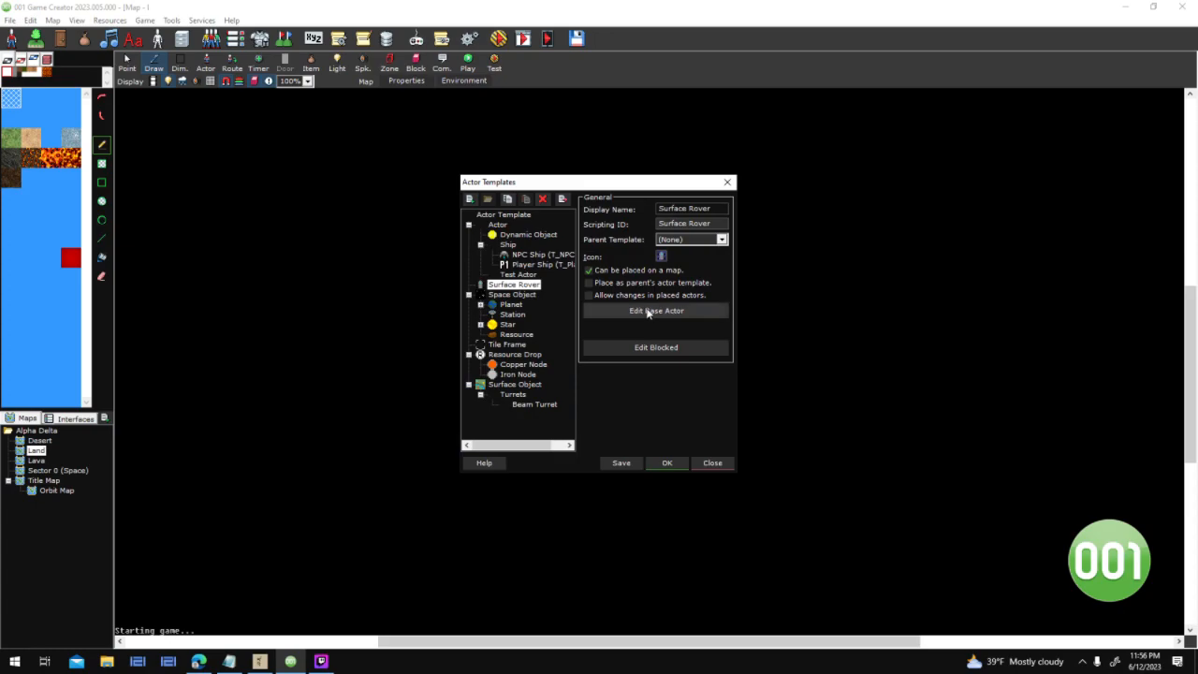
{"action": "left_click", "coordinate": [757, 490]}
{"action": "left_click", "coordinate": [625, 367]}
{"action": "left_click", "coordinate": [708, 313]}
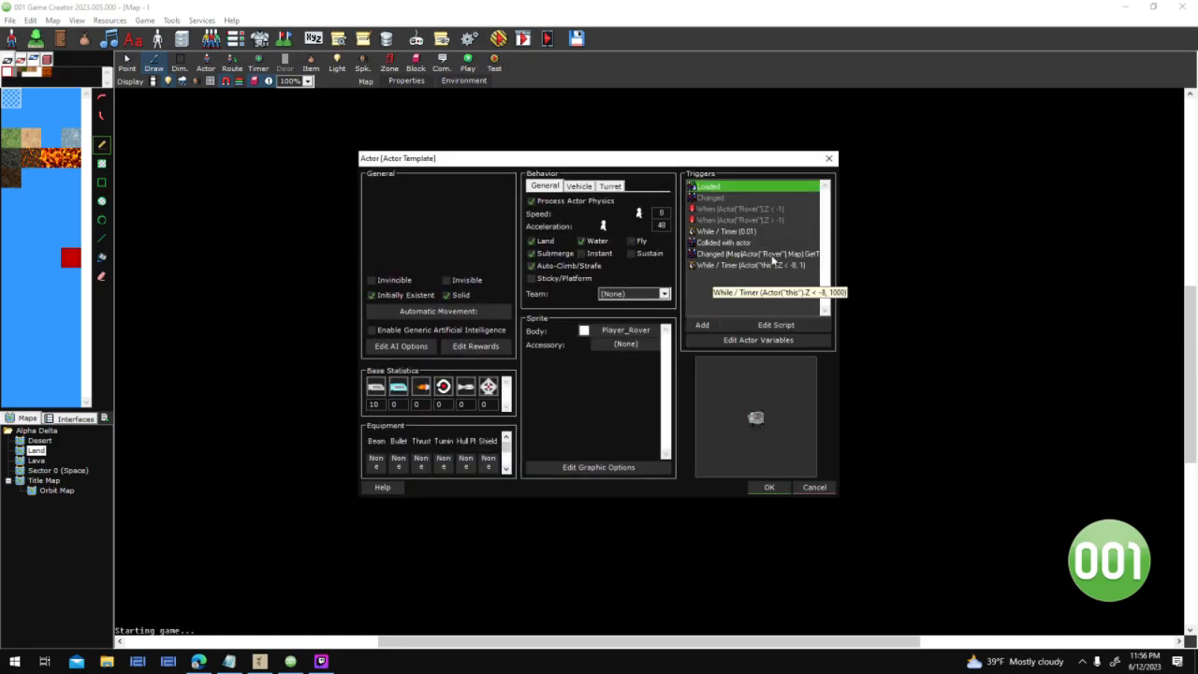
{"action": "left_click", "coordinate": [772, 256]}
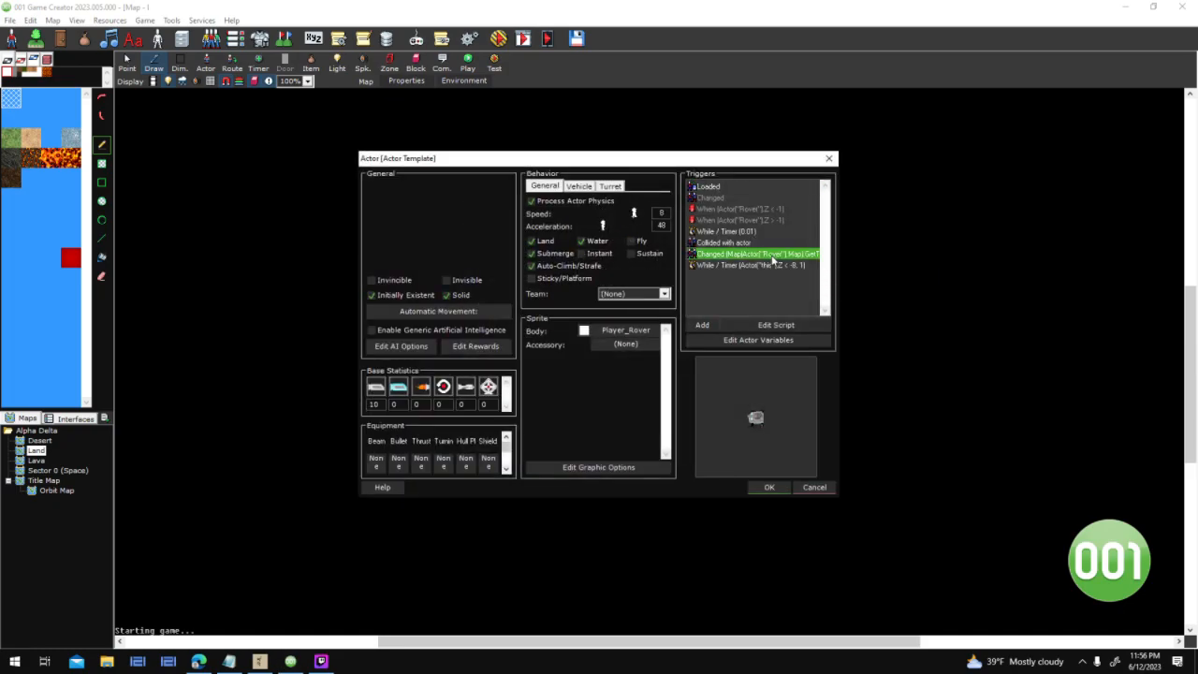
{"action": "right_click", "coordinate": [771, 256]}
{"action": "left_click", "coordinate": [802, 282]}
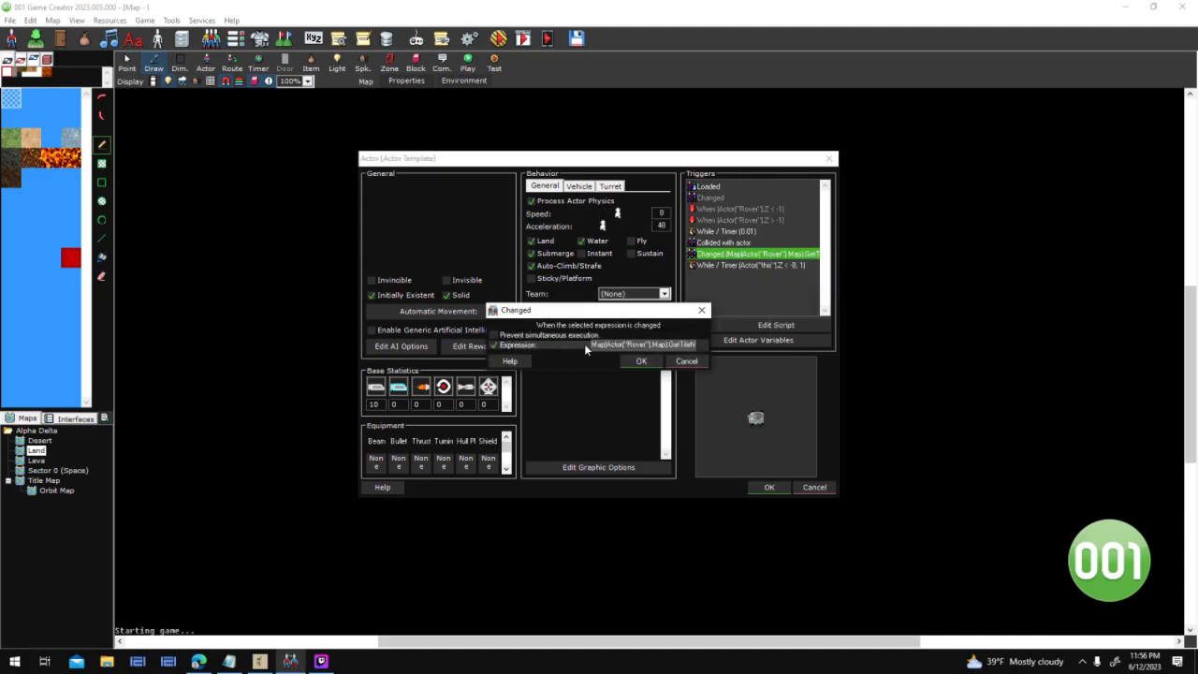
{"action": "left_click_drag", "start_coordinate": [592, 344], "coordinate": [722, 355]}
{"action": "key", "text": "Home"}
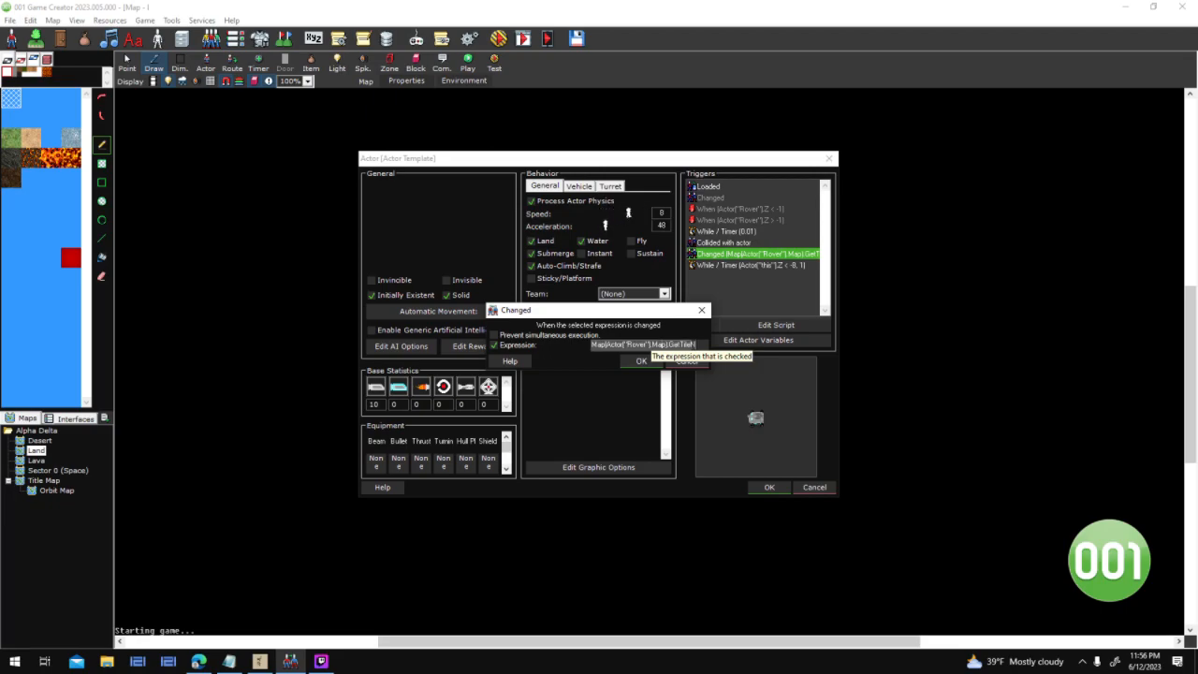
{"action": "key", "text": "Right"}
{"action": "key", "text": "Right"}
{"action": "key", "text": "Right"}
{"action": "key", "text": "Right"}
{"action": "key", "text": "Right"}
{"action": "key", "text": "Right"}
{"action": "key", "text": "Right"}
{"action": "key", "text": "Right"}
{"action": "key", "text": "Right"}
{"action": "key", "text": "Right"}
{"action": "key", "text": "Right"}
{"action": "key", "text": "Right"}
{"action": "key", "text": "Right"}
{"action": "key", "text": "Right"}
{"action": "key", "text": "Right"}
{"action": "key", "text": "Right"}
{"action": "key", "text": "Right"}
{"action": "key", "text": "Right"}
{"action": "key", "text": "Right"}
{"action": "key", "text": "Right"}
{"action": "key", "text": "Right"}
{"action": "key", "text": "Right"}
{"action": "key", "text": "Right"}
{"action": "key", "text": "Right"}
{"action": "key", "text": "Right"}
{"action": "key", "text": "Right"}
{"action": "key", "text": "Right"}
{"action": "key", "text": "Right"}
{"action": "key", "text": "Right"}
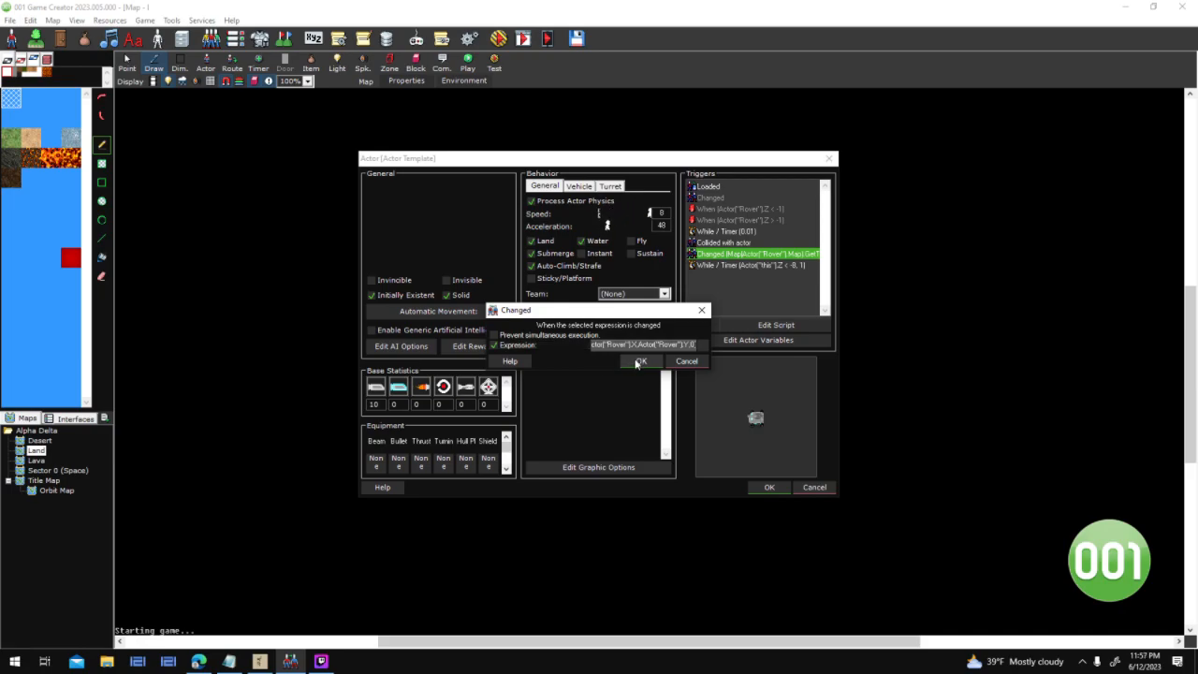
{"action": "left_click", "coordinate": [638, 361]}
In the map-based Changed trigger's script, describe the Display Log Text event as "Which tile is the rover on?"
{"action": "double_click", "coordinate": [752, 253]}
{"action": "left_click", "coordinate": [857, 140]}
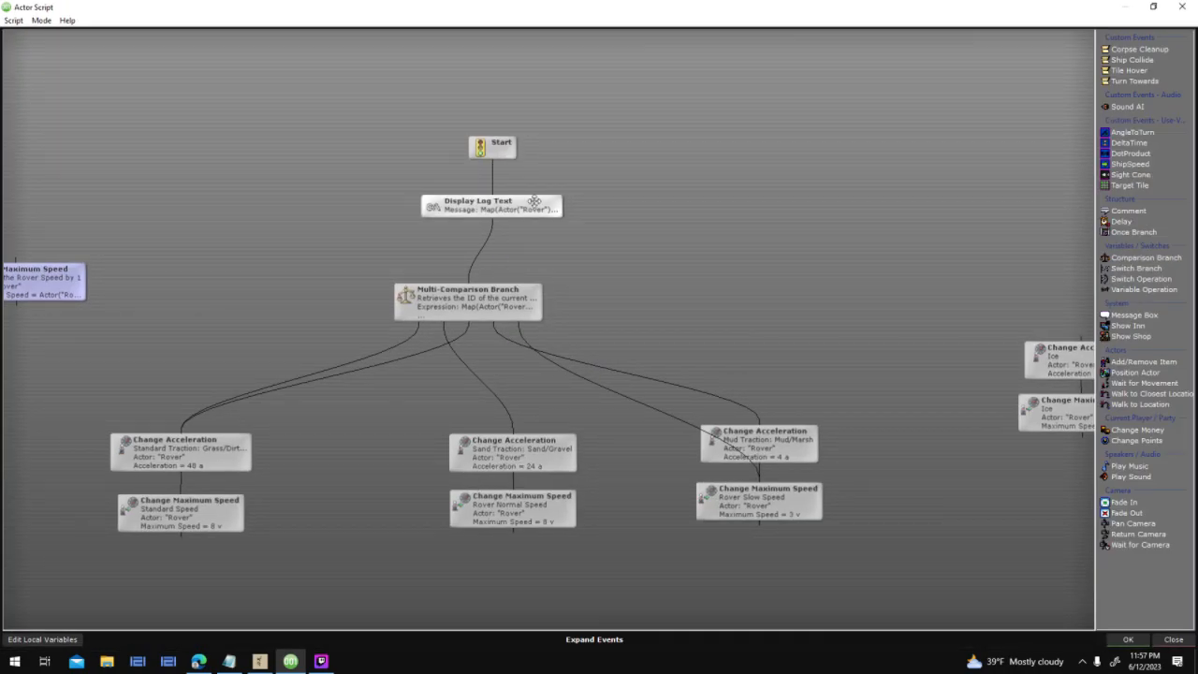
{"action": "right_click", "coordinate": [534, 201]}
{"action": "left_click", "coordinate": [552, 226]}
{"action": "left_click", "coordinate": [491, 330]}
{"action": "type", "text": "Which tile is the rover on?"}
{"action": "key", "text": "Return"}
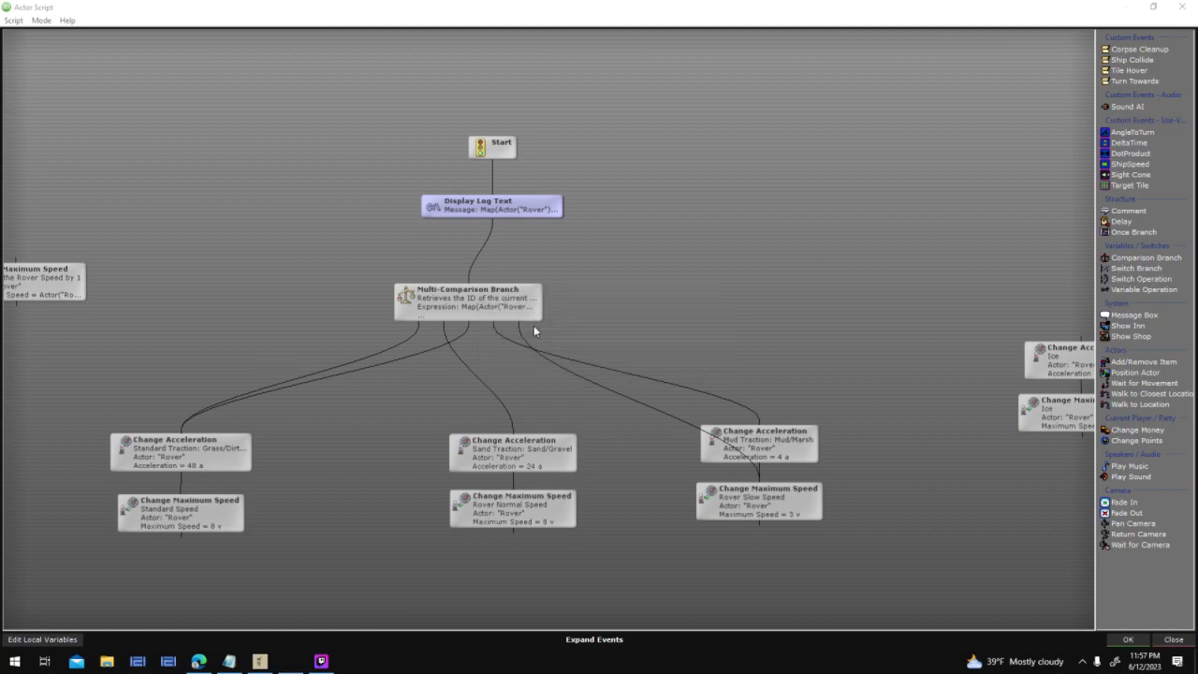
Align the Multi-Comparison Branch beneath the Display Log Text event and review its expression and terrain values
{"action": "mouse_move", "coordinate": [519, 304]}
{"action": "left_click_drag", "start_coordinate": [525, 301], "coordinate": [529, 289]}
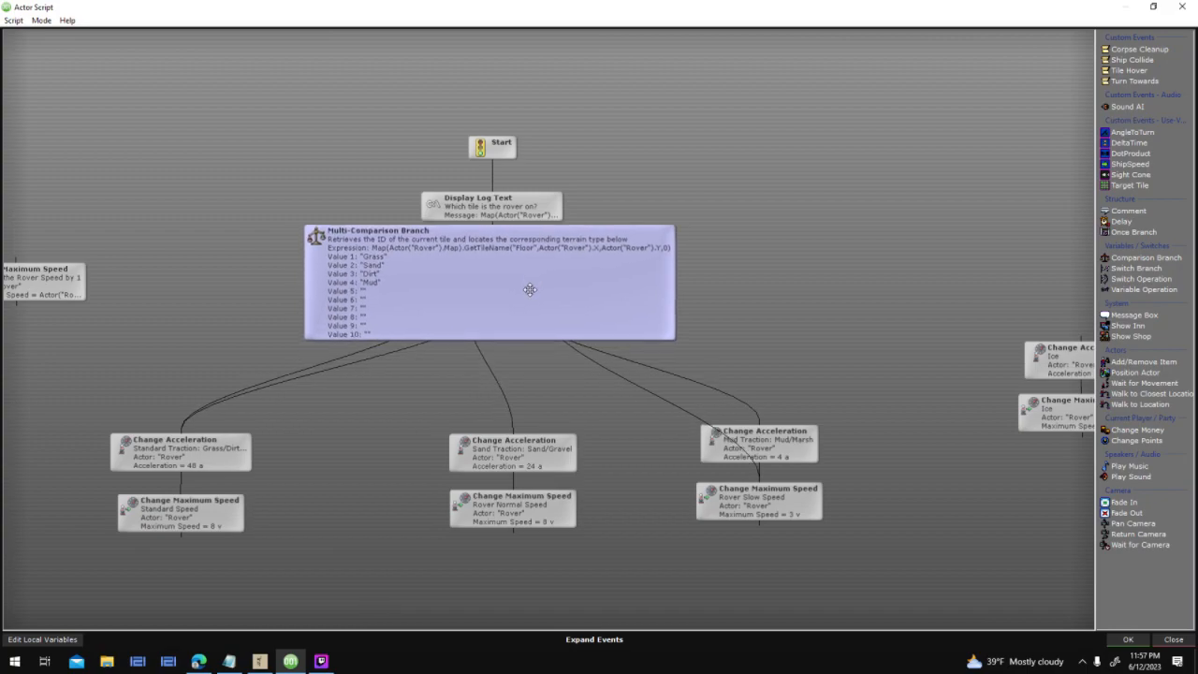
{"action": "double_click", "coordinate": [550, 300]}
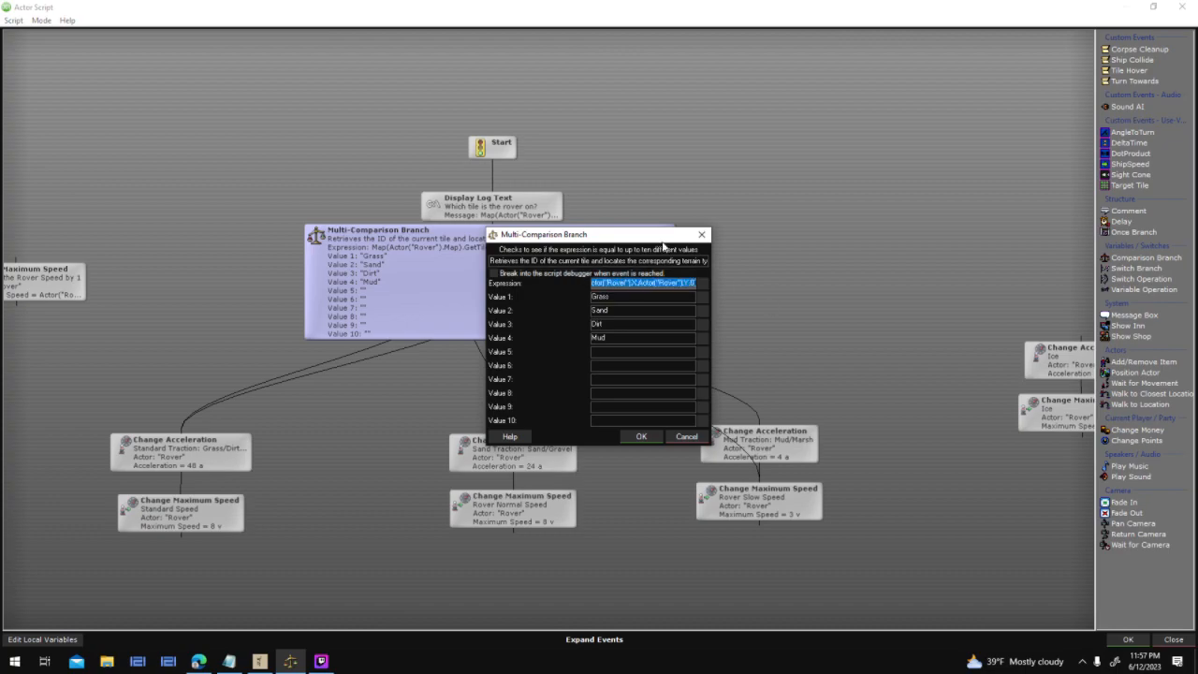
{"action": "left_click_drag", "start_coordinate": [653, 240], "coordinate": [521, 310]}
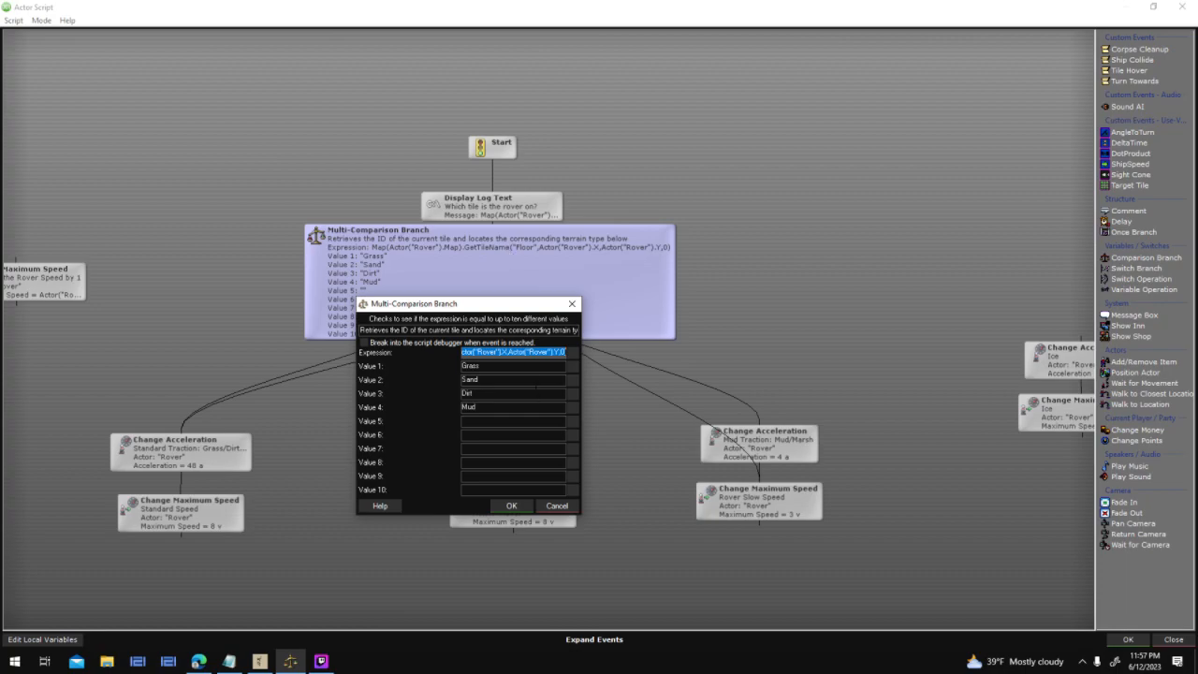
{"action": "left_click", "coordinate": [536, 369]}
{"action": "left_click", "coordinate": [497, 511]}
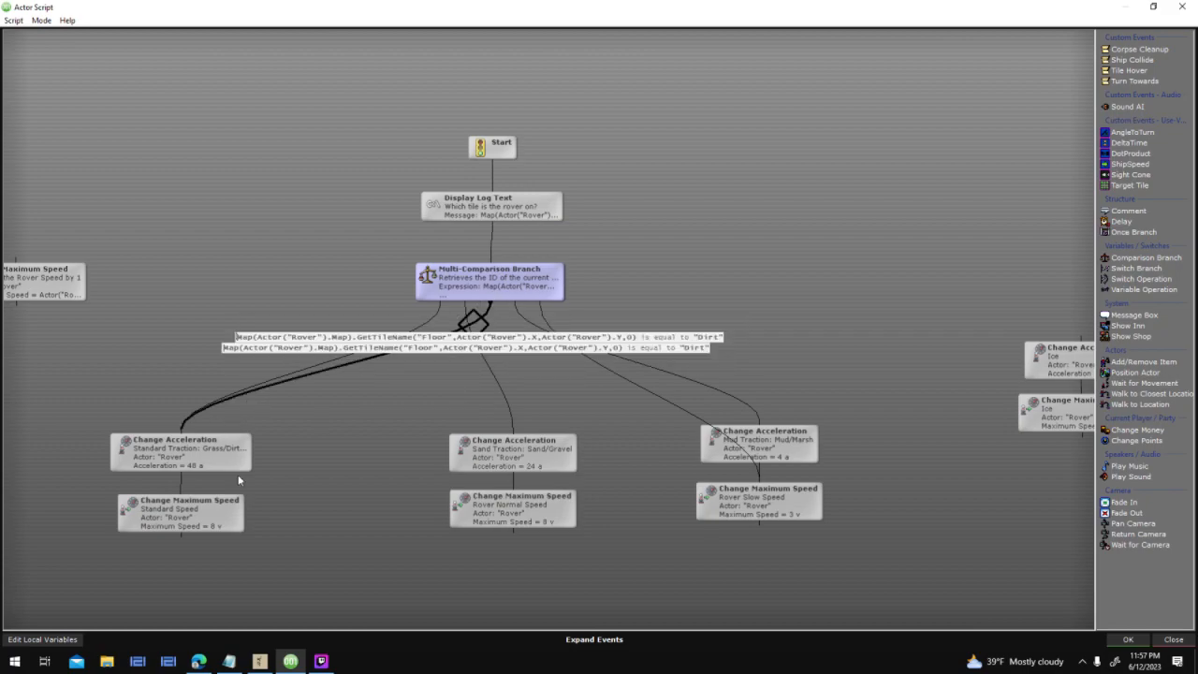
Move the standard, sand and mud acceleration and speed event pairs into a compact row beneath the Multi-Comparison Branch
{"action": "left_click", "coordinate": [180, 499]}
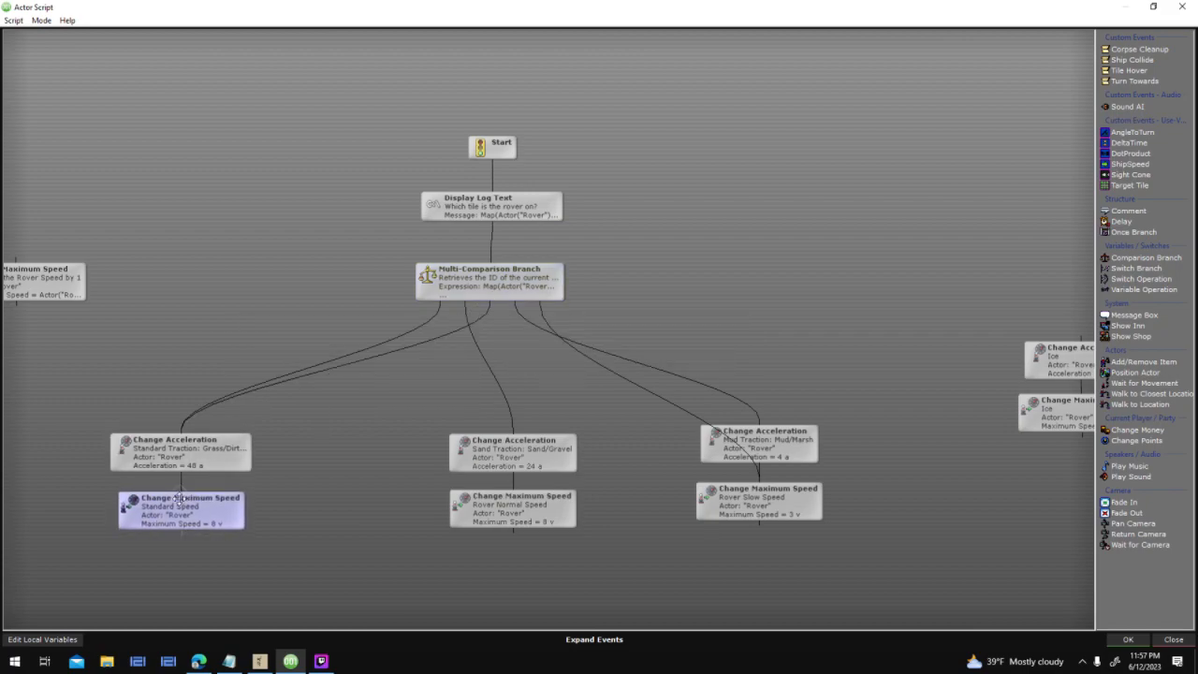
{"action": "left_click_drag", "start_coordinate": [162, 365], "coordinate": [360, 431]}
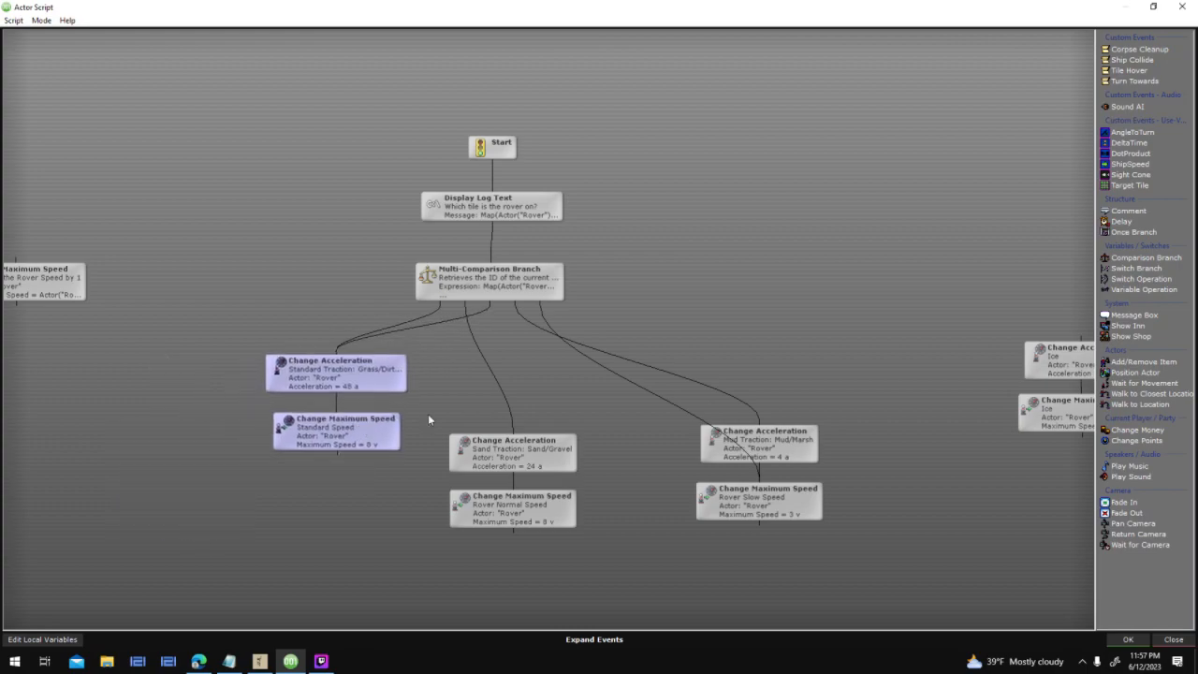
{"action": "left_click_drag", "start_coordinate": [474, 406], "coordinate": [498, 428]}
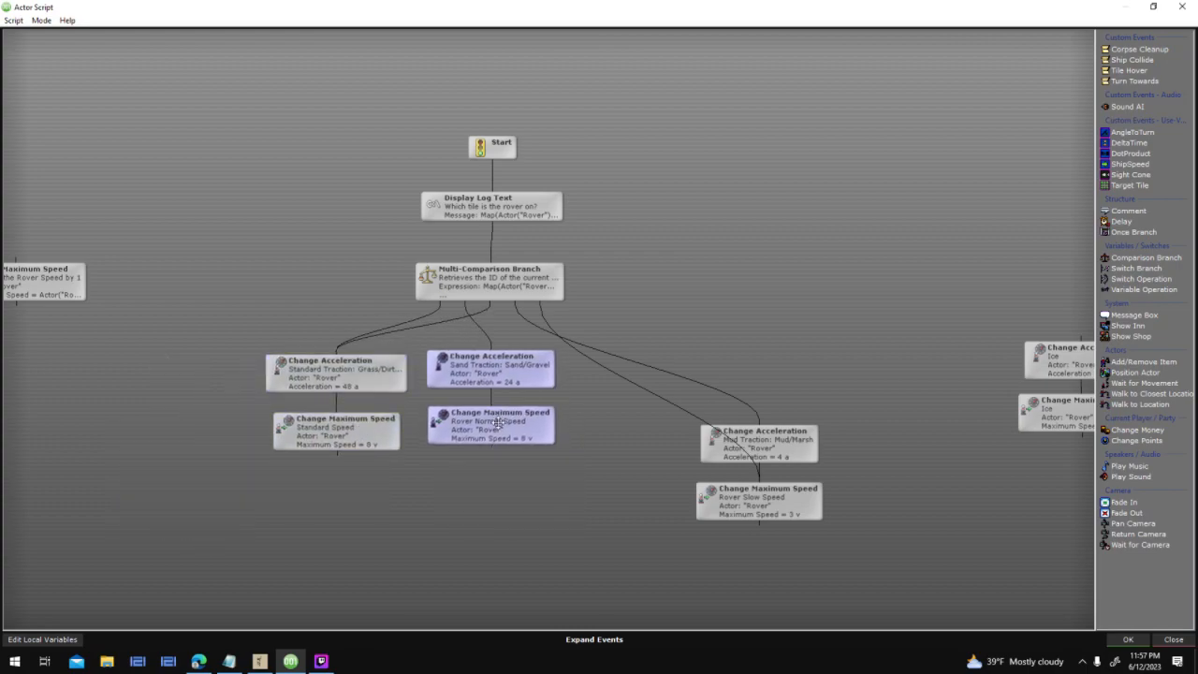
{"action": "left_click_drag", "start_coordinate": [668, 418], "coordinate": [624, 425]}
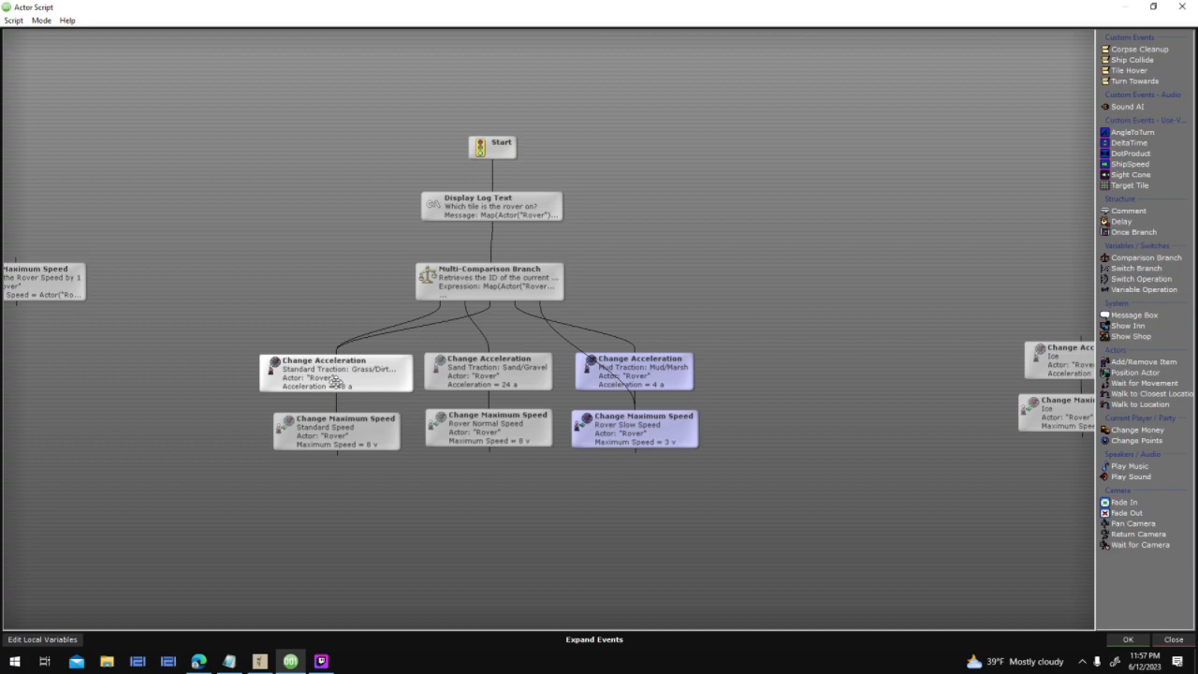
Examine the acceleration and maximum speed events for standard, sand and mud terrain and how the branch connects to them
{"action": "left_click", "coordinate": [334, 380]}
{"action": "double_click", "coordinate": [332, 381]}
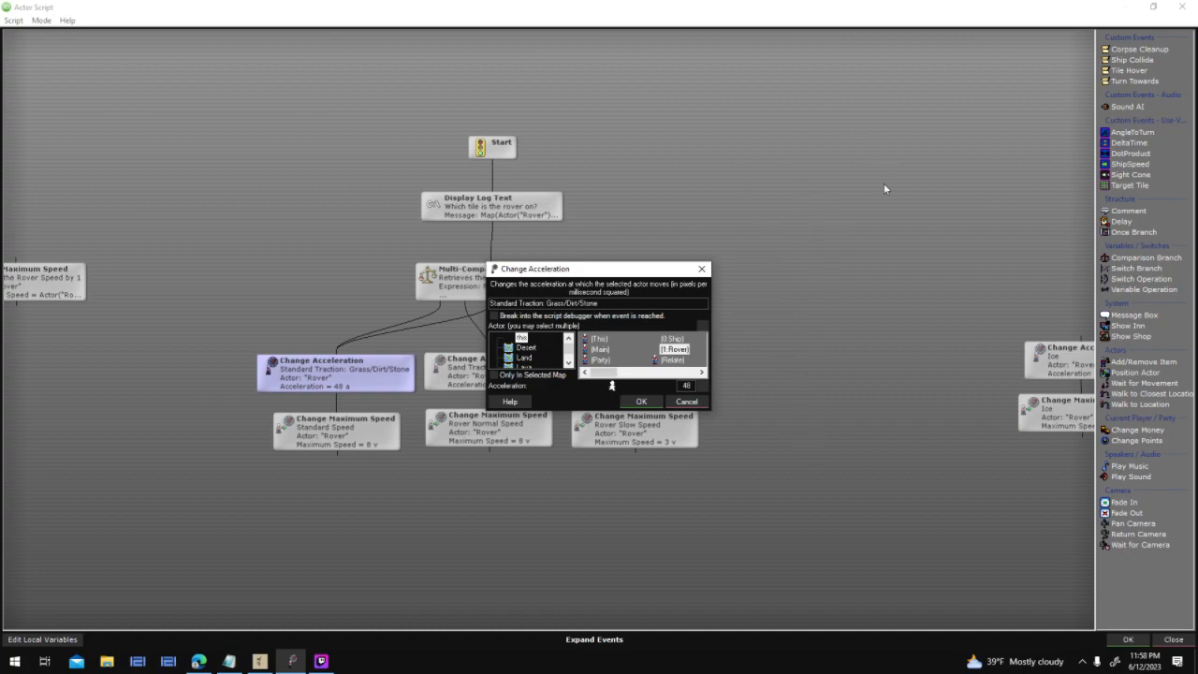
{"action": "left_click", "coordinate": [640, 400]}
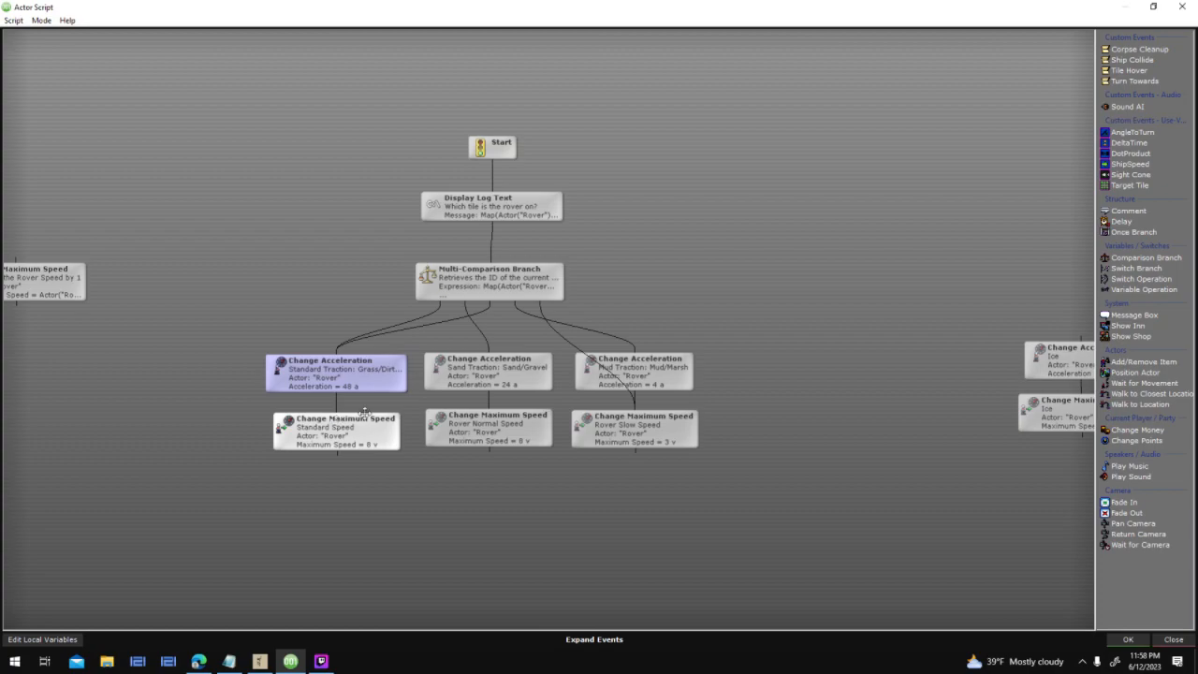
{"action": "left_click", "coordinate": [335, 420]}
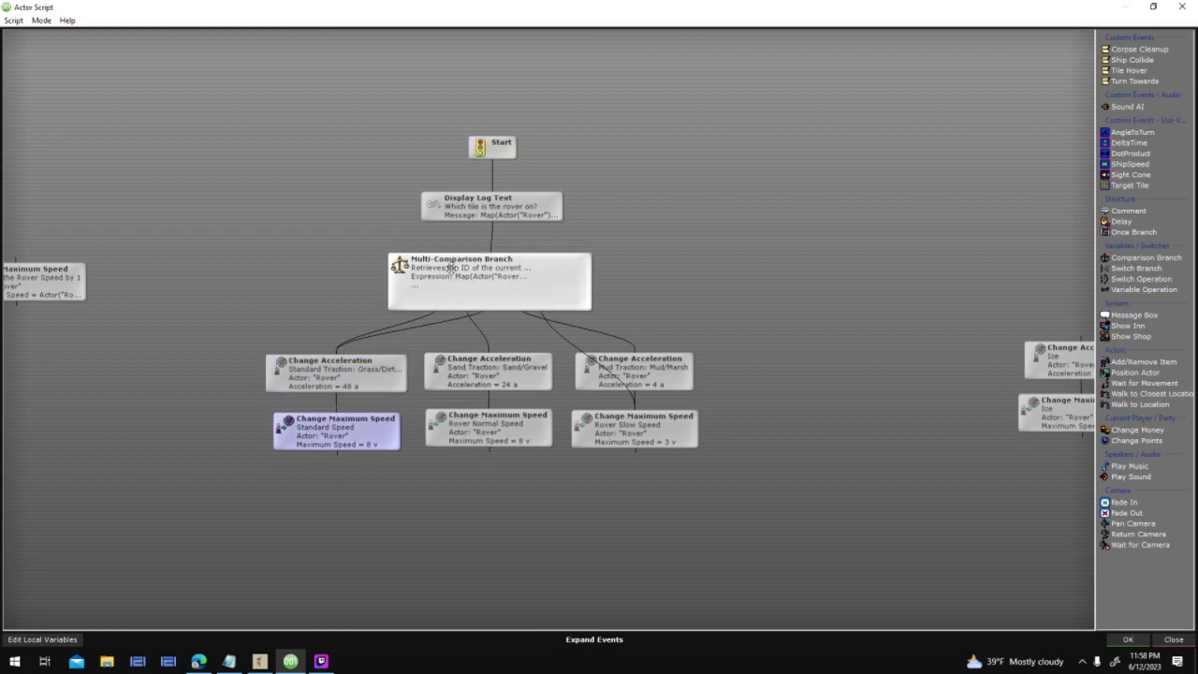
{"action": "double_click", "coordinate": [477, 371]}
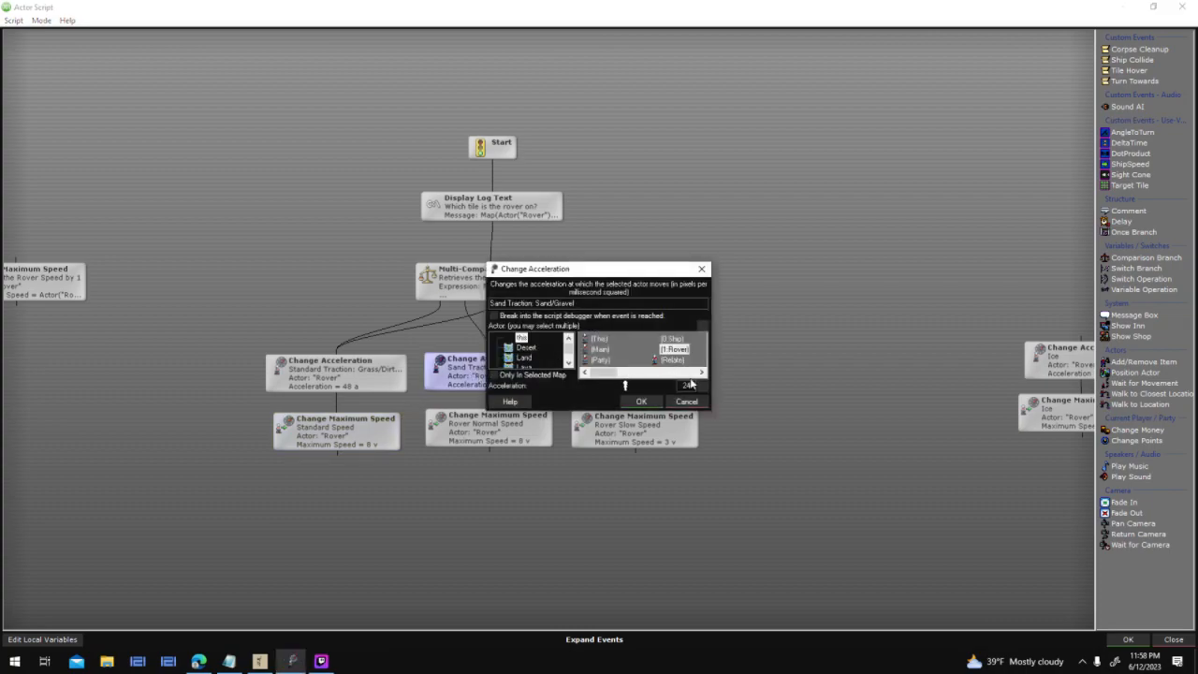
{"action": "left_click", "coordinate": [655, 401]}
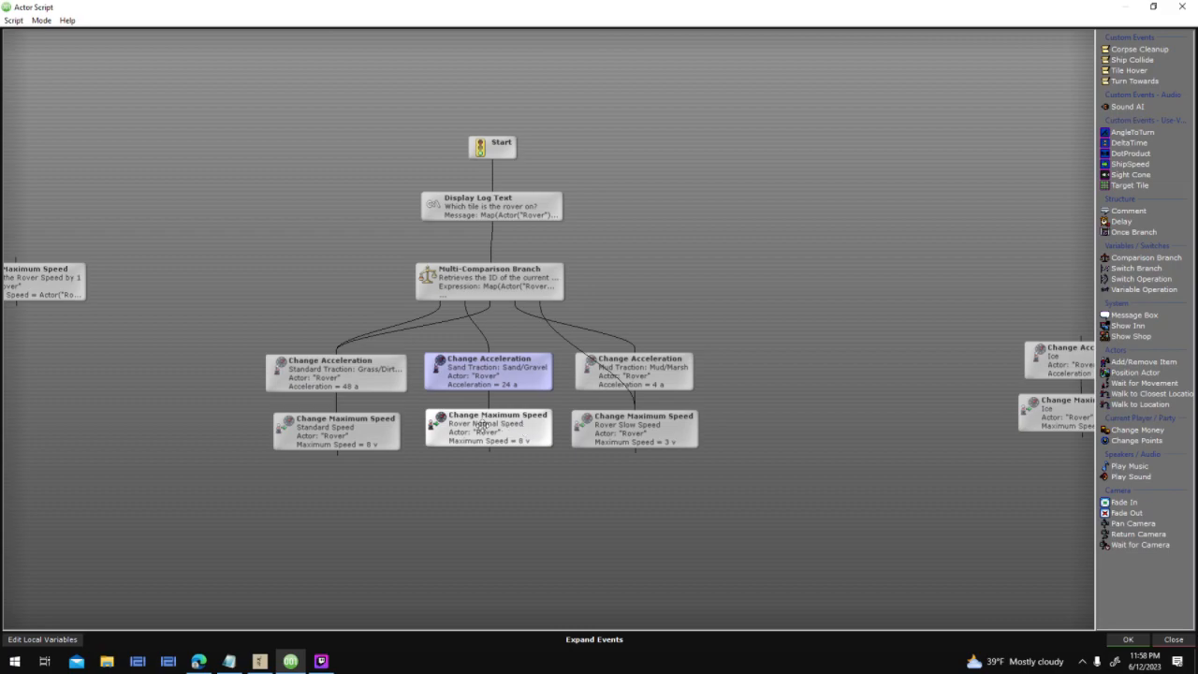
{"action": "left_click", "coordinate": [337, 434]}
{"action": "left_click", "coordinate": [494, 439]}
{"action": "left_click", "coordinate": [494, 386]}
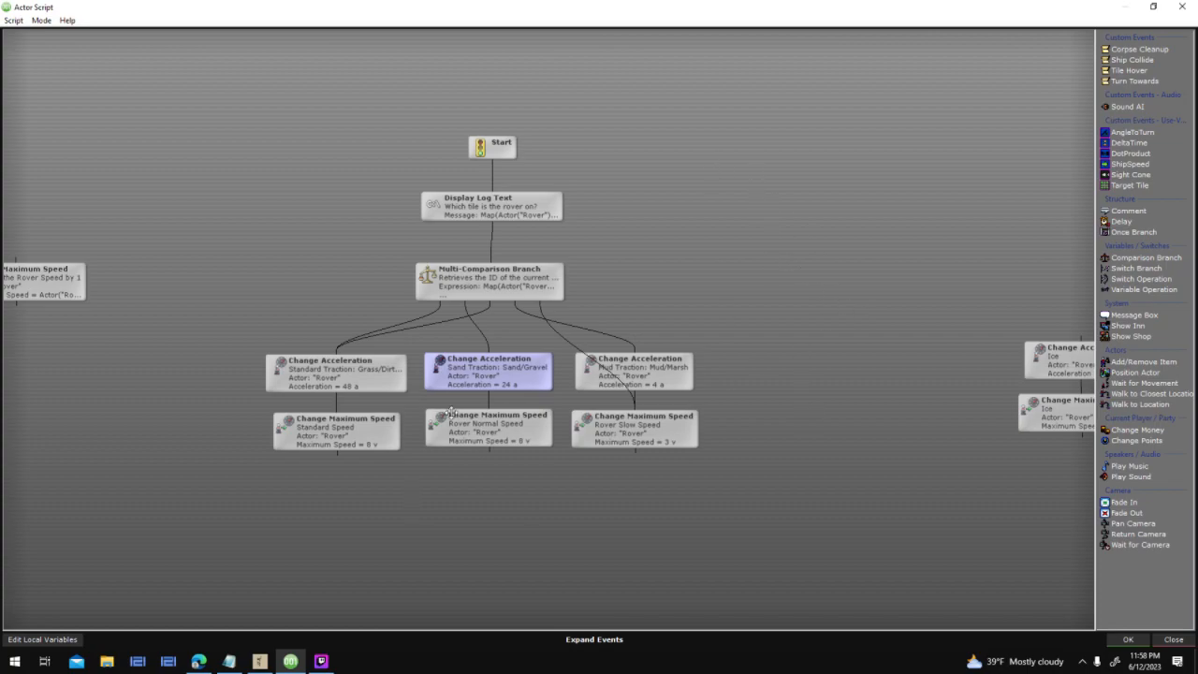
{"action": "left_click_drag", "start_coordinate": [632, 373], "coordinate": [514, 304]}
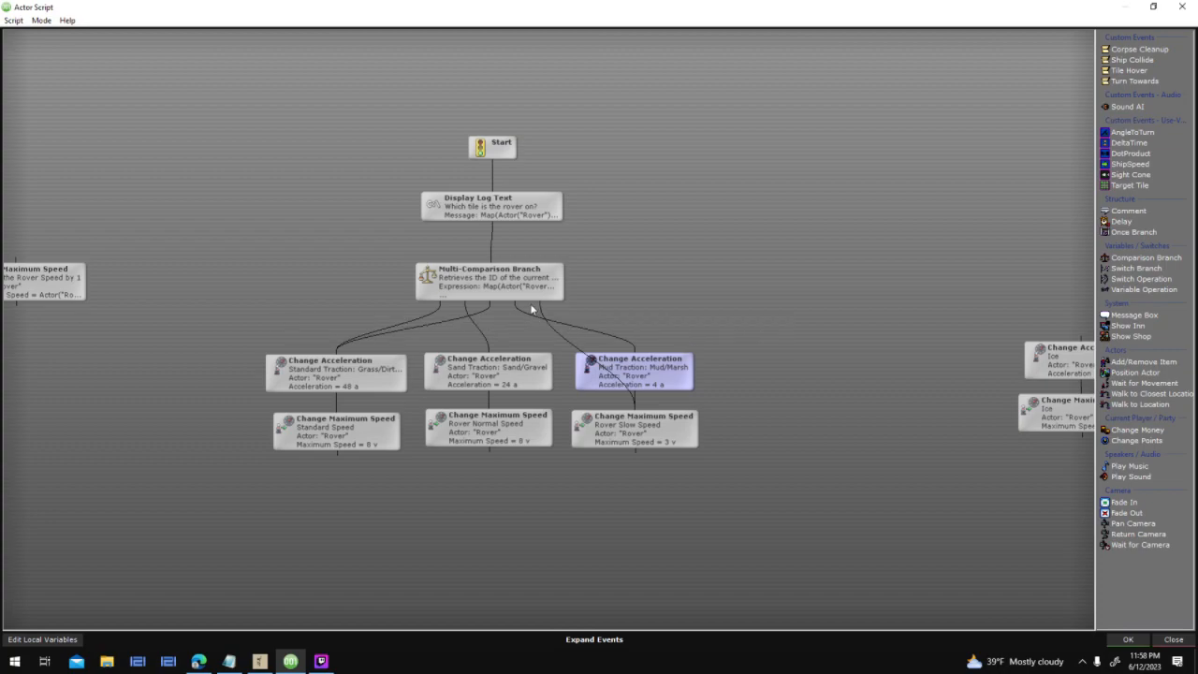
{"action": "mouse_move", "coordinate": [539, 310]}
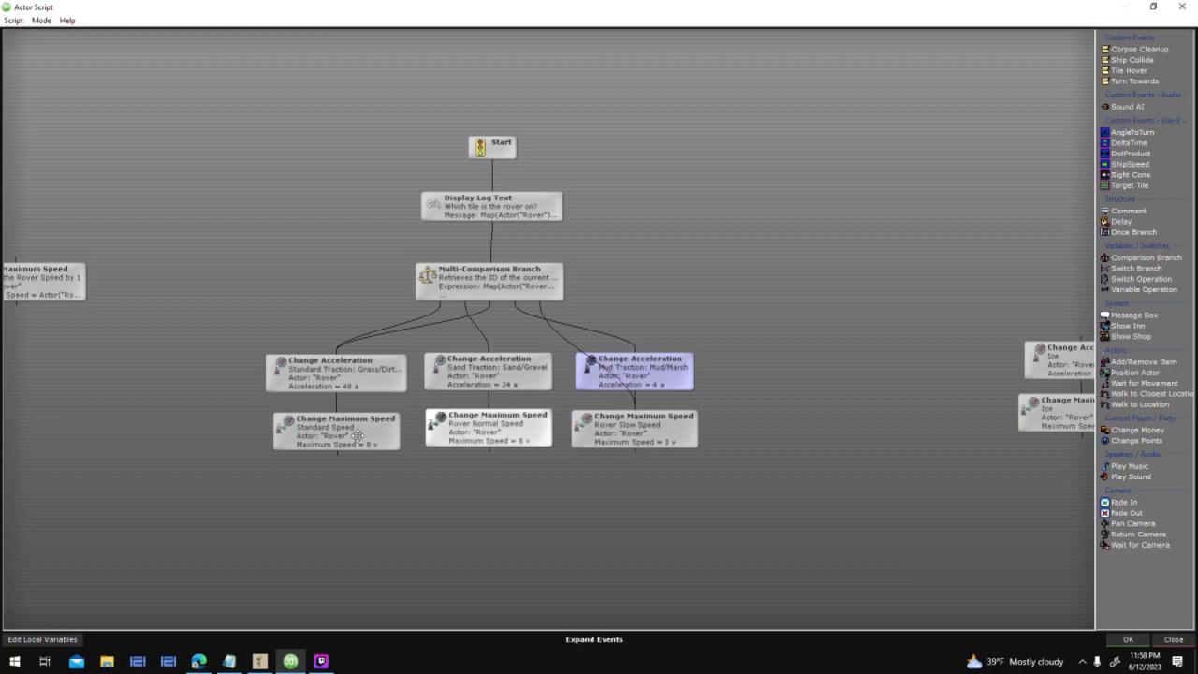
Line up the standard terrain acceleration and speed events with the sand and mud pairs, and accept the script
{"action": "left_click_drag", "start_coordinate": [334, 453], "coordinate": [288, 381]}
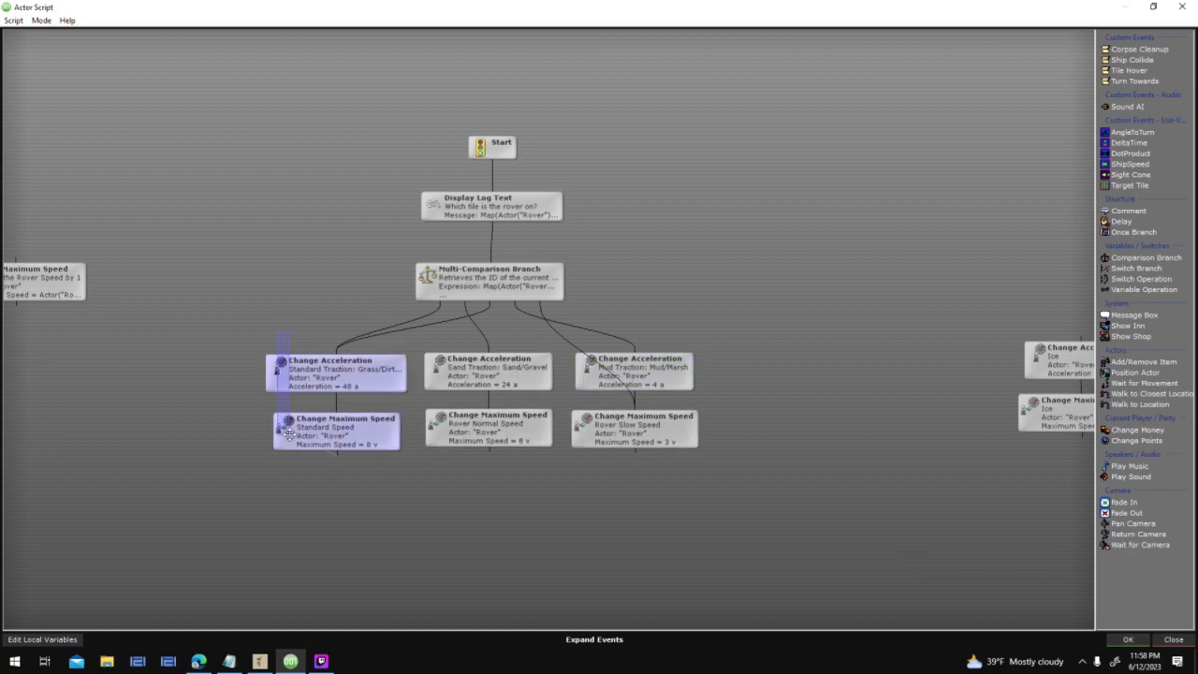
{"action": "left_click_drag", "start_coordinate": [291, 434], "coordinate": [293, 431]}
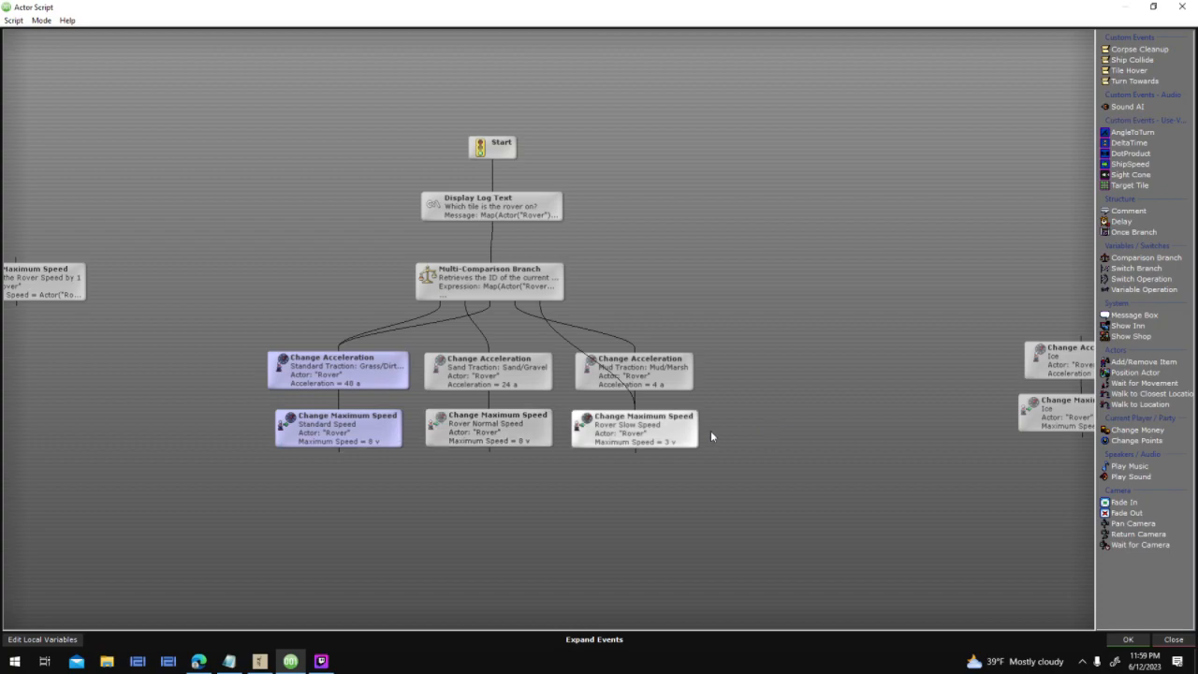
{"action": "left_click", "coordinate": [1127, 639]}
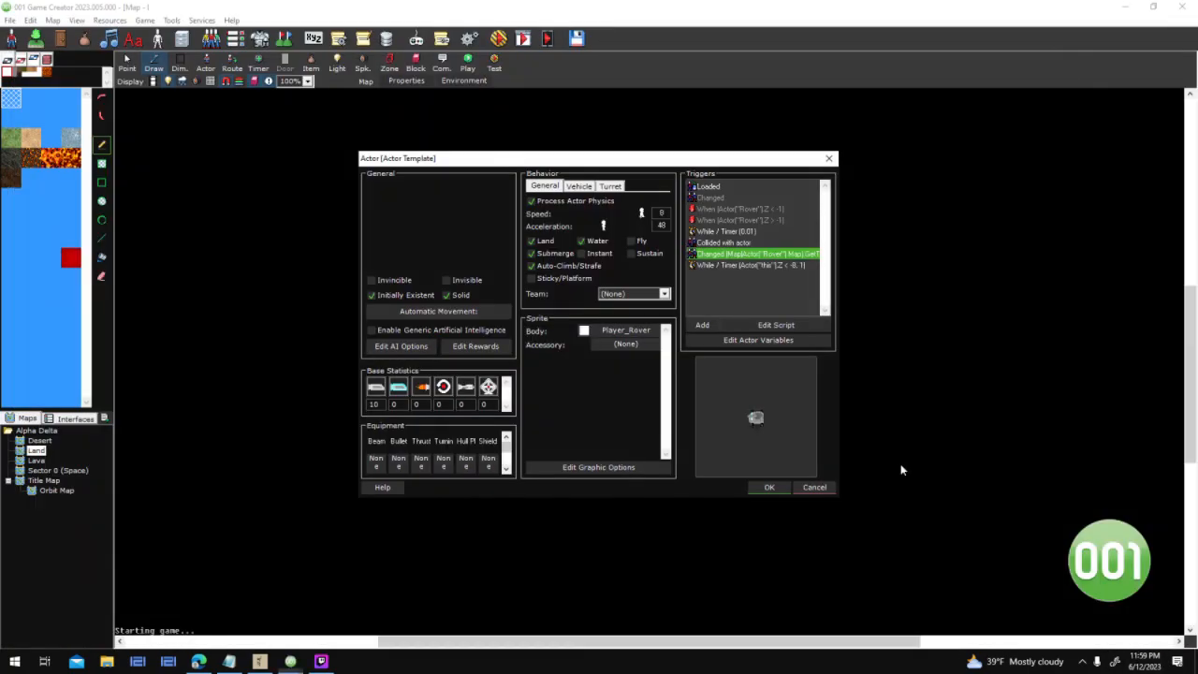
Review the condition and interval of the Surface Rover's submerge While / Timer trigger
{"action": "right_click", "coordinate": [762, 267]}
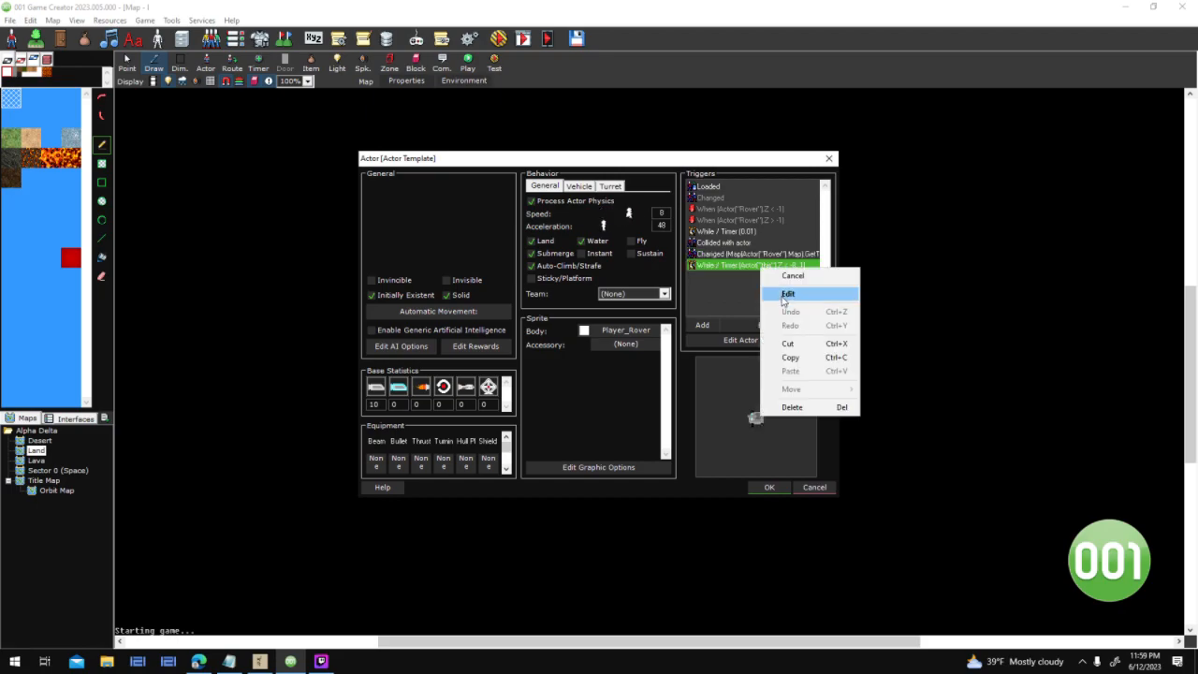
{"action": "left_click", "coordinate": [780, 295]}
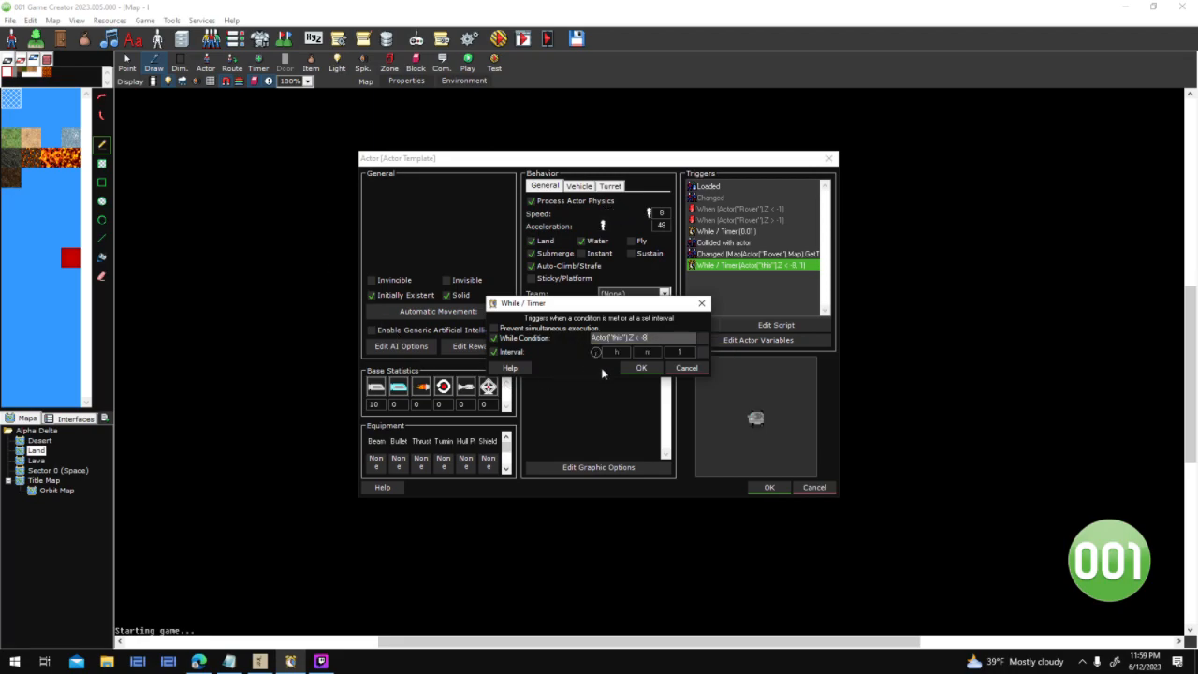
{"action": "left_click", "coordinate": [642, 368]}
Comment the Play Sprite event in the submerge script as "Submerged bubble animation" and accept the script and the actor template changes
{"action": "double_click", "coordinate": [742, 264]}
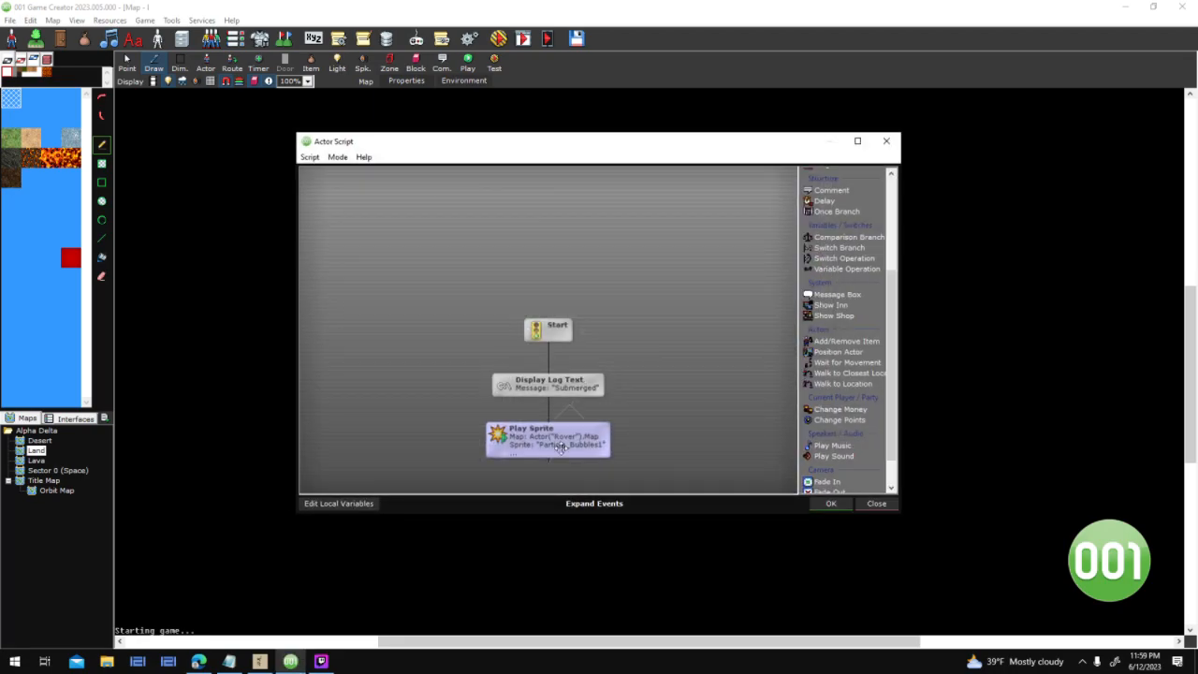
{"action": "right_click", "coordinate": [560, 447]}
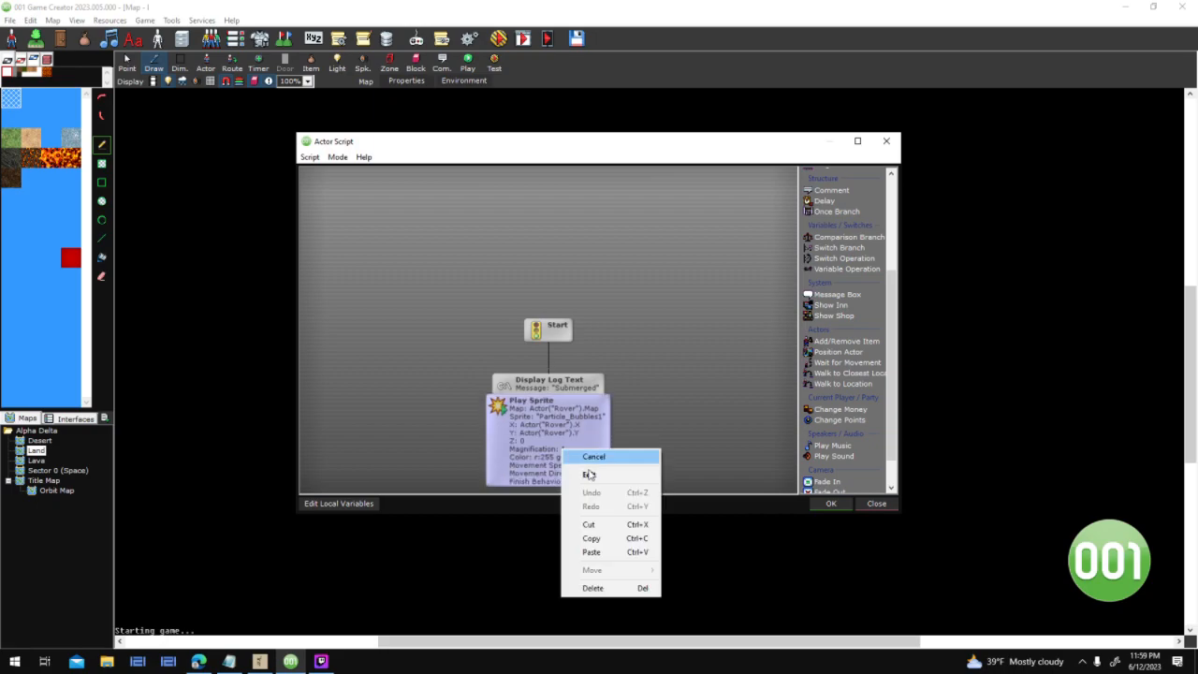
{"action": "left_click", "coordinate": [588, 474]}
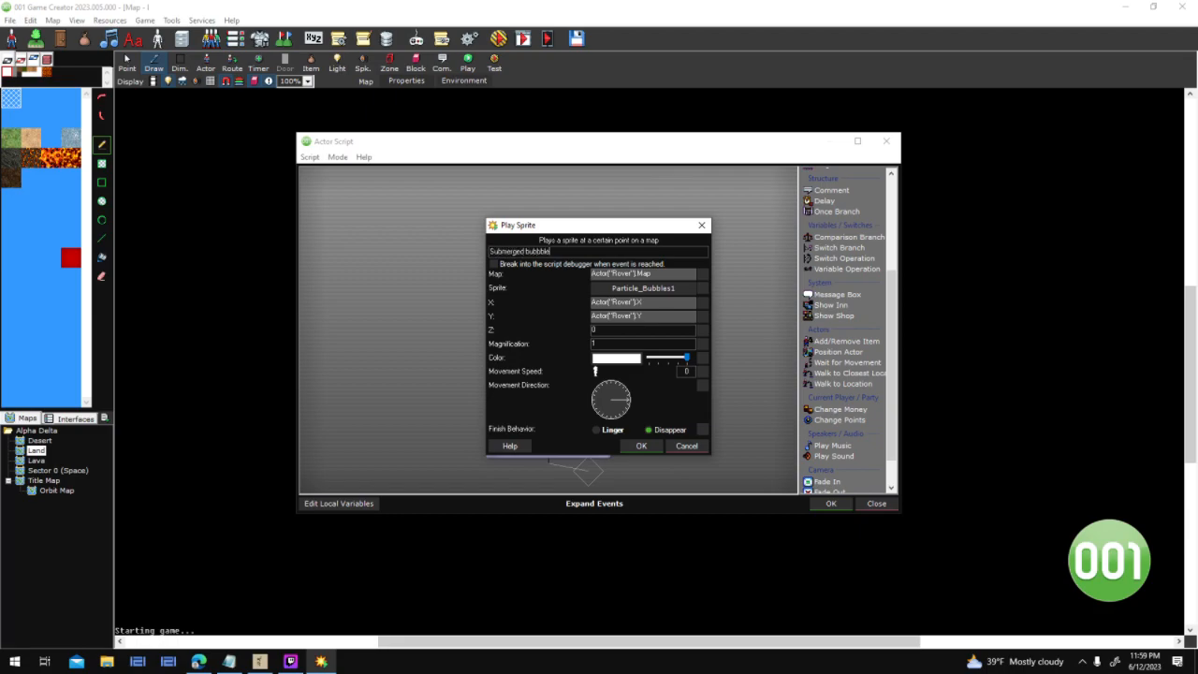
{"action": "type", "text": "tion"}
{"action": "left_click", "coordinate": [641, 445]}
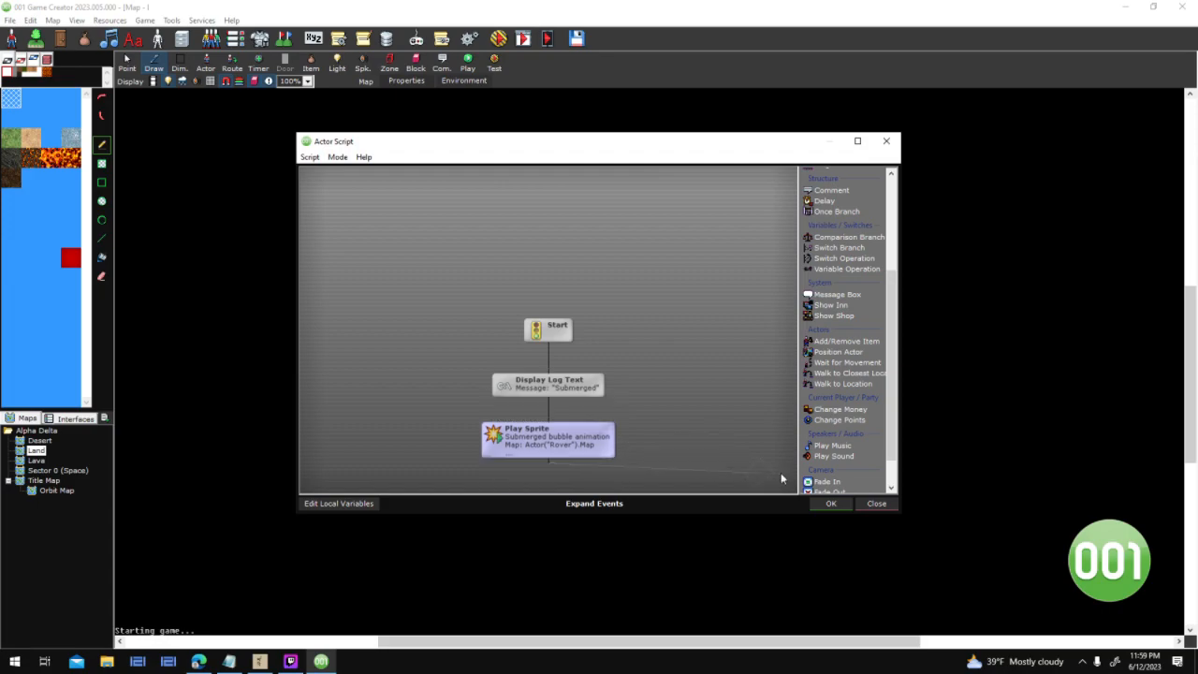
{"action": "left_click", "coordinate": [829, 509]}
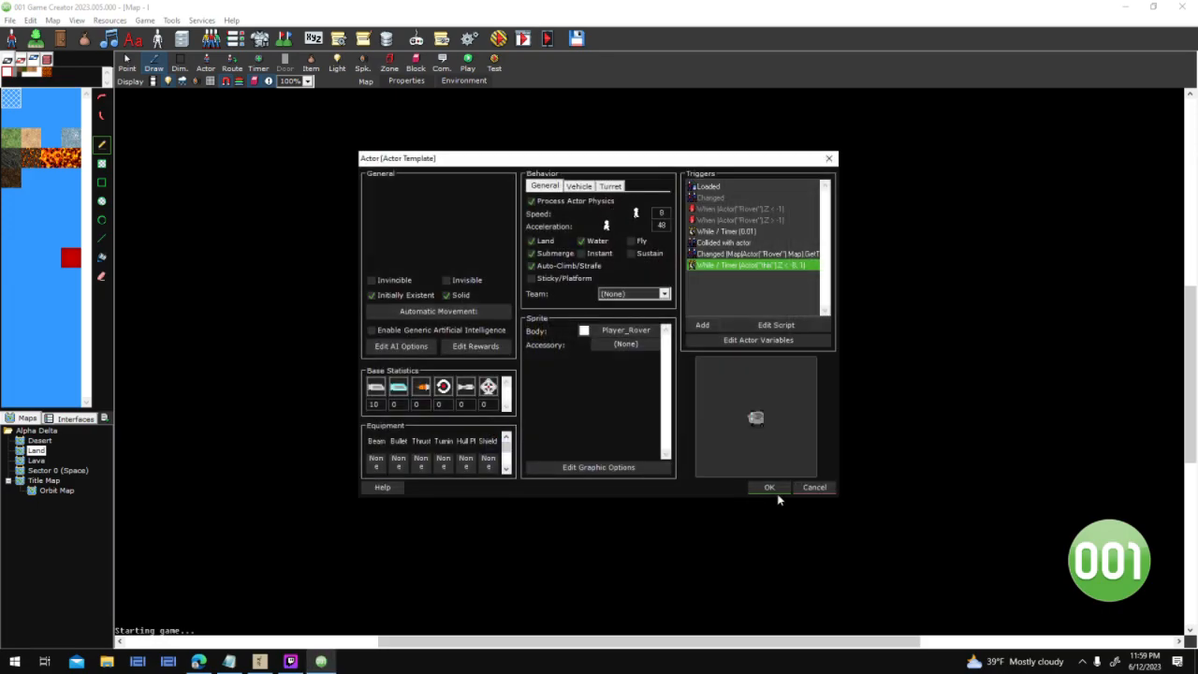
{"action": "left_click", "coordinate": [775, 492]}
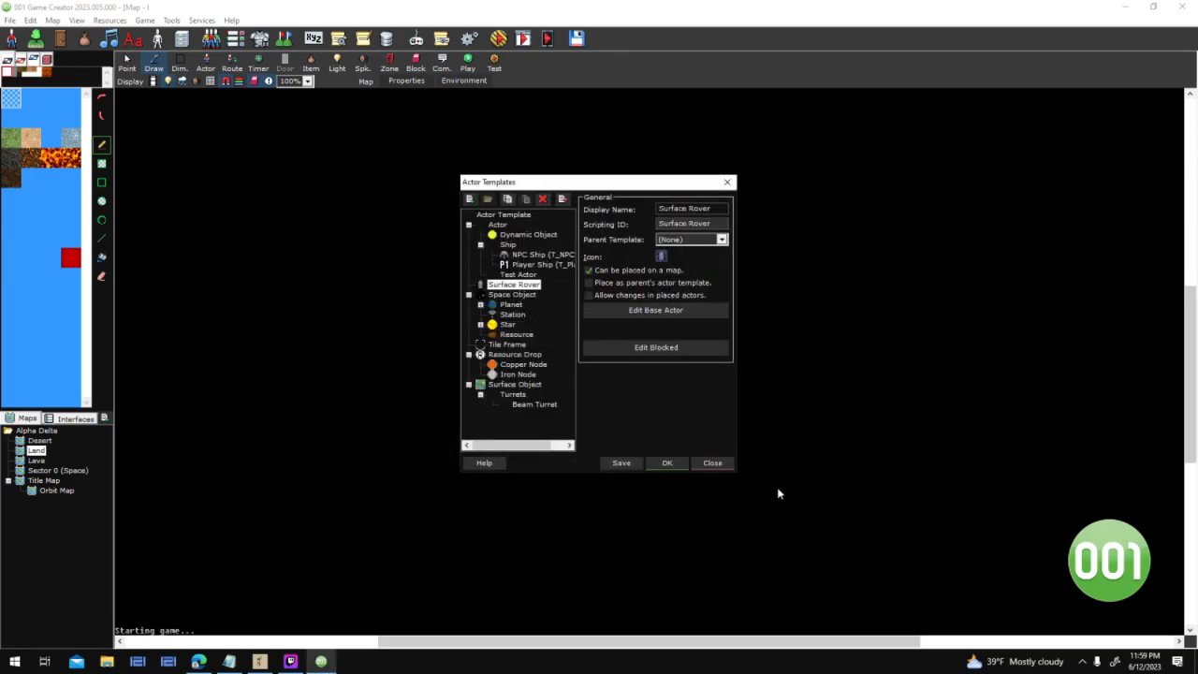
{"action": "left_click", "coordinate": [666, 464]}
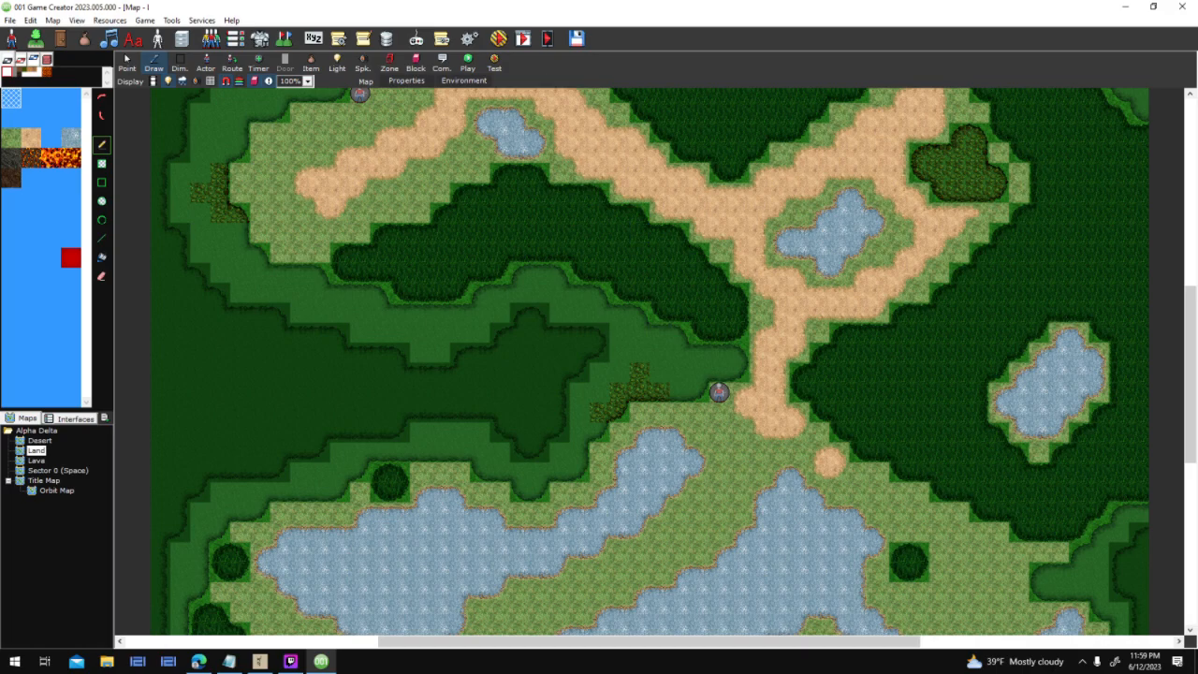
Test the game with the current testing options, select the planet Athos and dock with it
{"action": "left_click", "coordinate": [496, 39]}
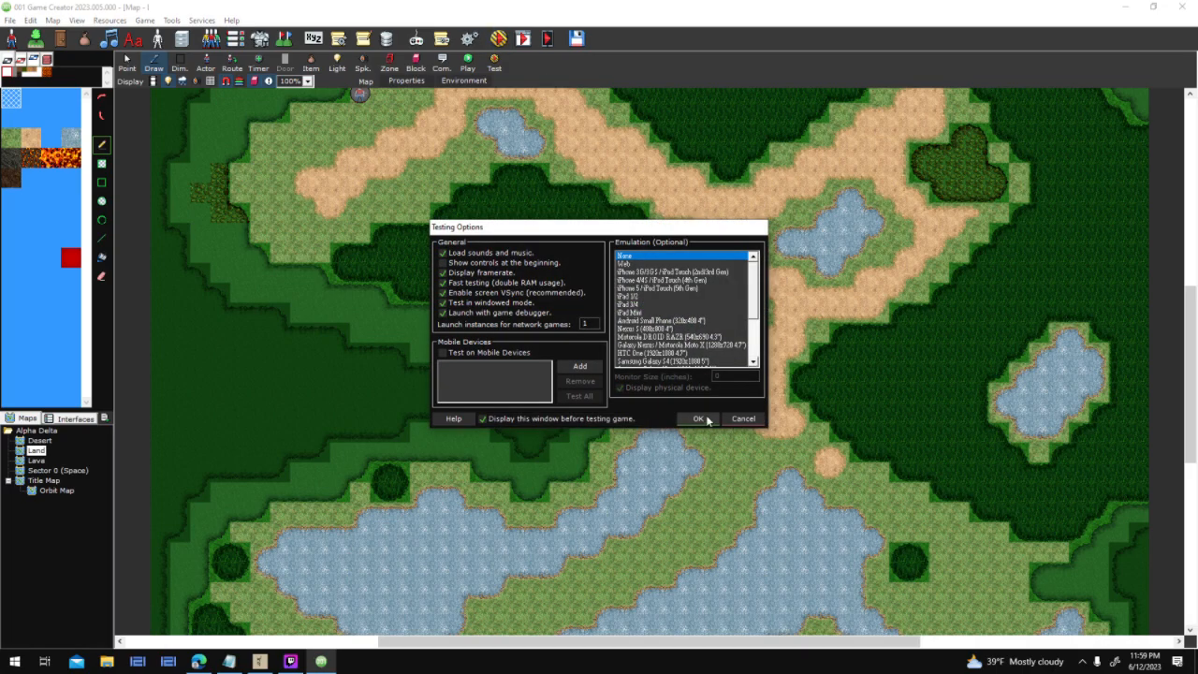
{"action": "left_click", "coordinate": [707, 418]}
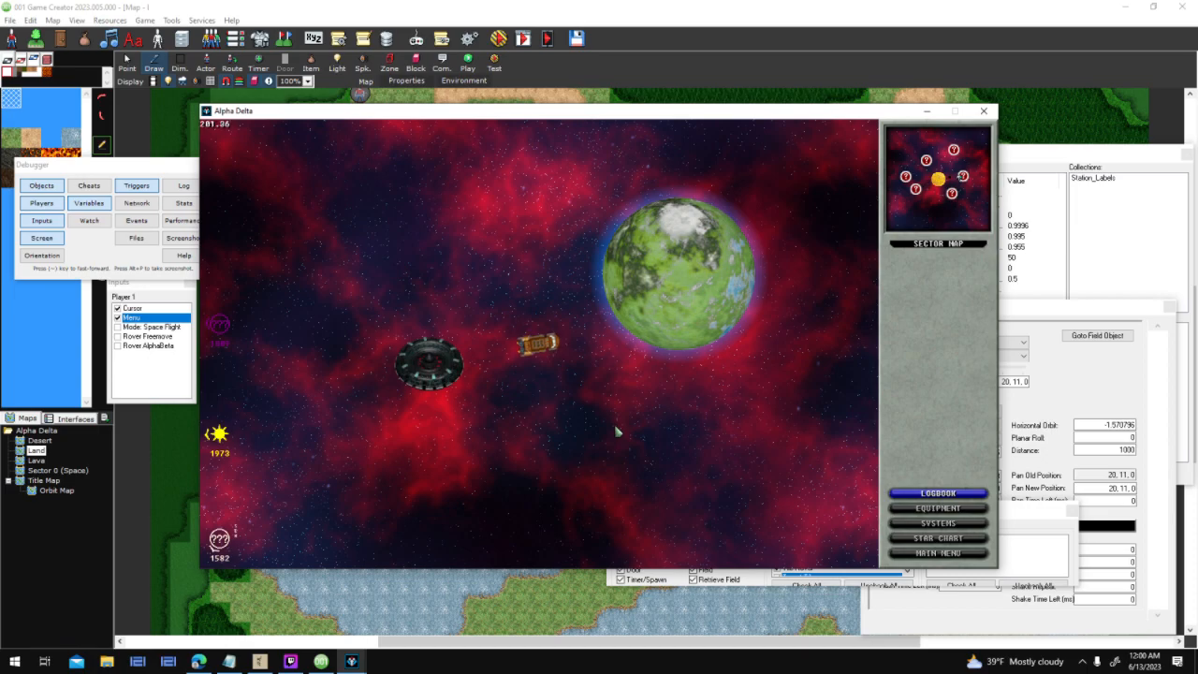
{"action": "left_click", "coordinate": [670, 288]}
{"action": "left_click", "coordinate": [919, 265]}
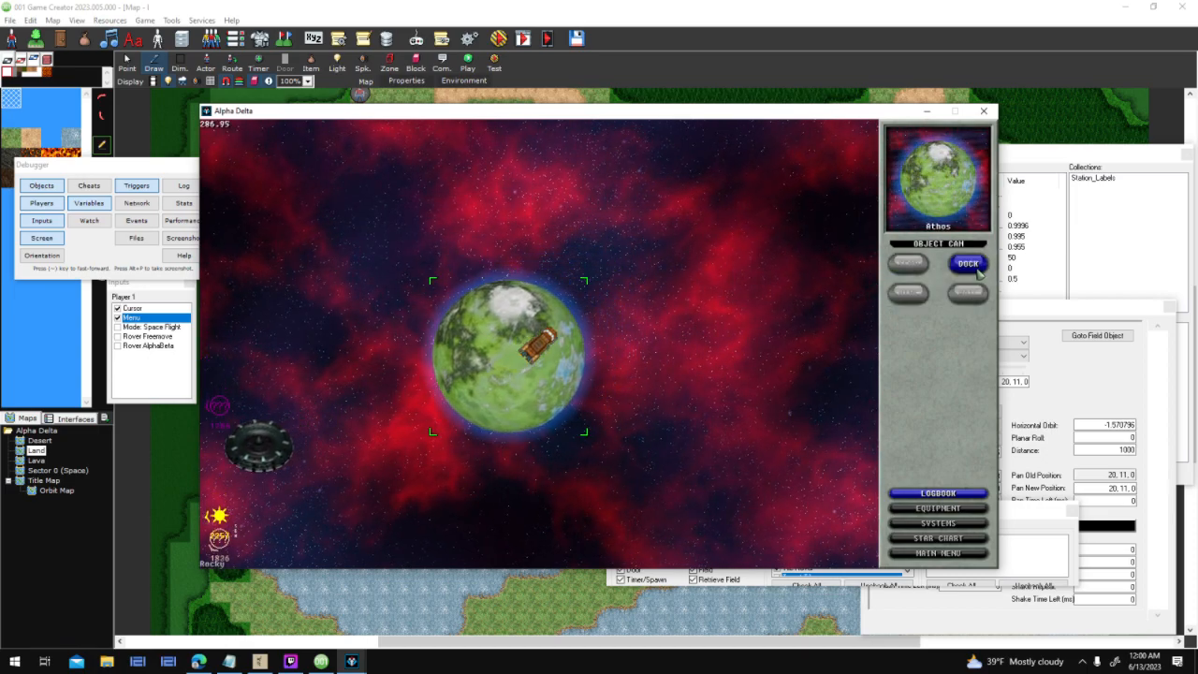
{"action": "left_click", "coordinate": [976, 267]}
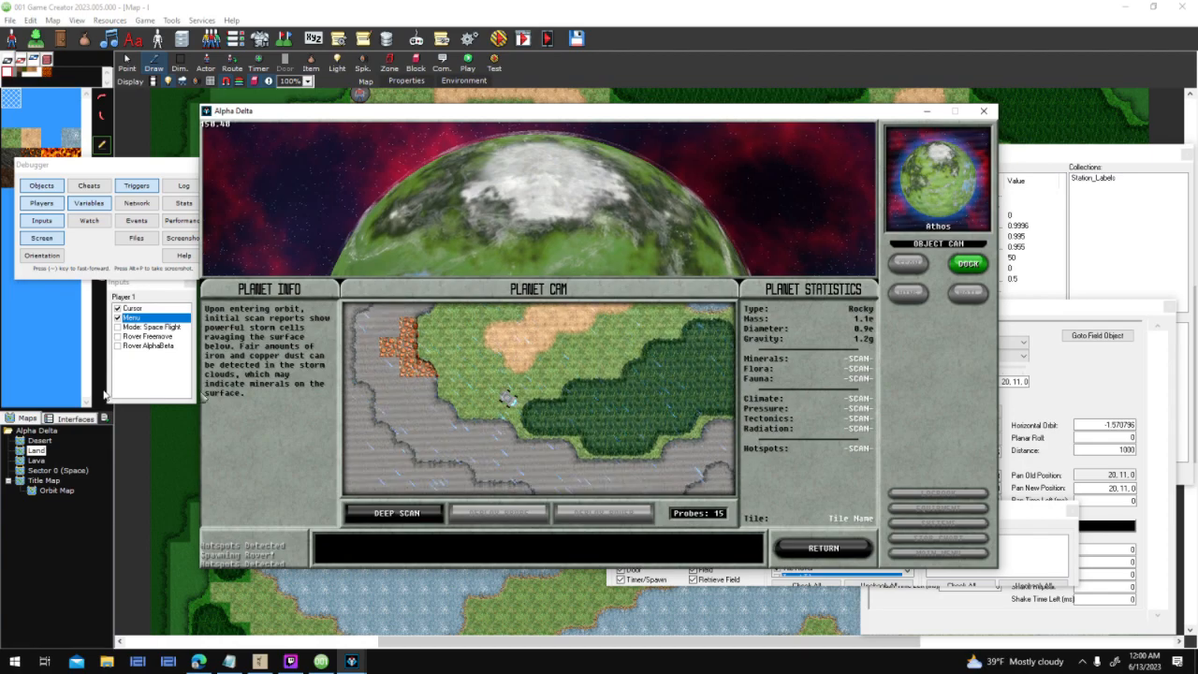
Activate the Rover AlphaBeta input in the debugger, leave Rover Freemove off and return to the game
{"action": "left_click", "coordinate": [117, 335]}
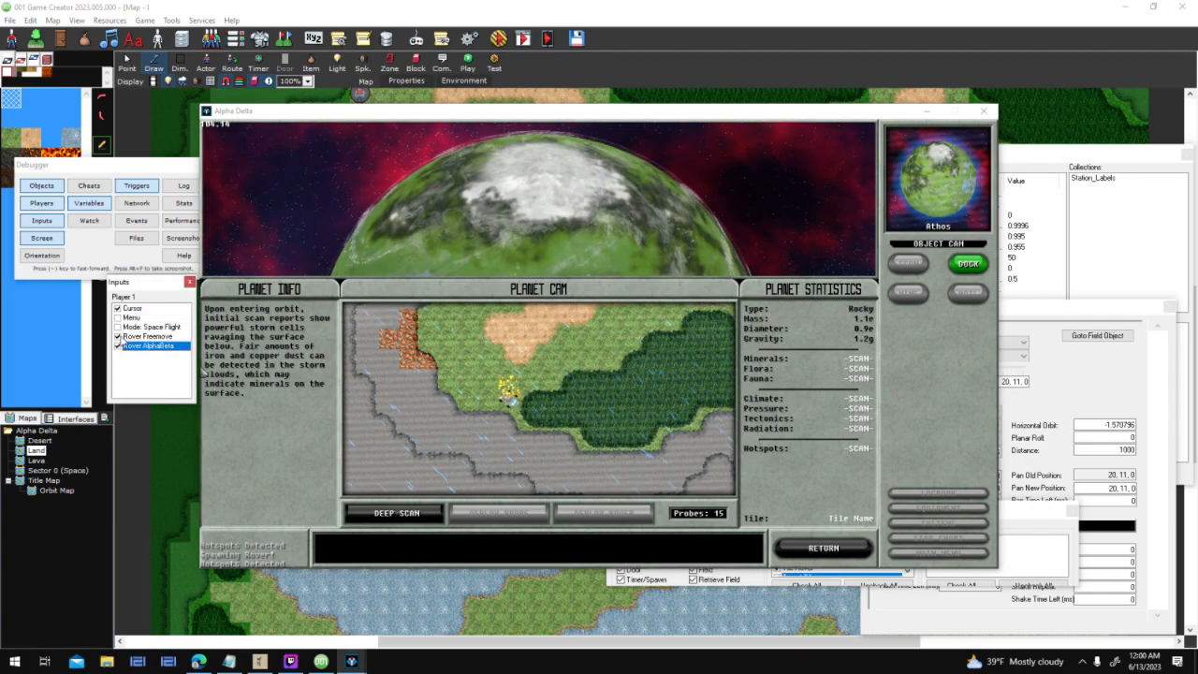
{"action": "left_click", "coordinate": [125, 336]}
{"action": "left_click", "coordinate": [117, 336]}
{"action": "left_click", "coordinate": [549, 384]}
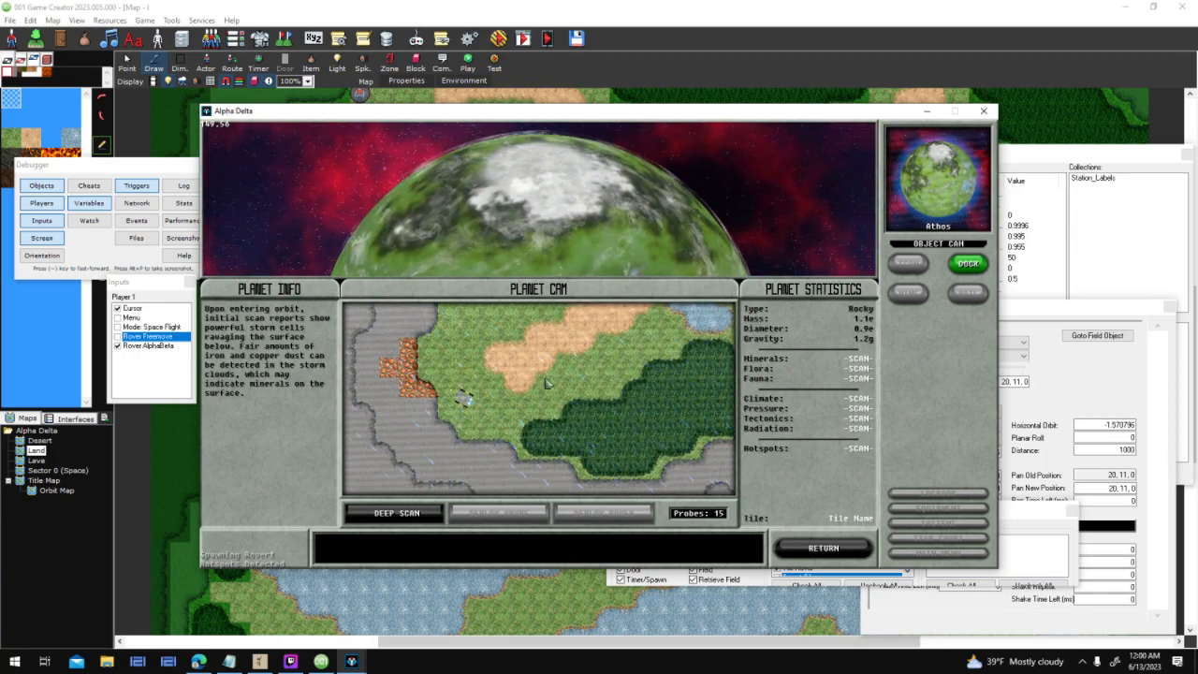
Drive the rover across the grass, sand and water to check terrain traction and the submerge effect
{"action": "key", "text": "Up"}
{"action": "key", "text": "Left"}
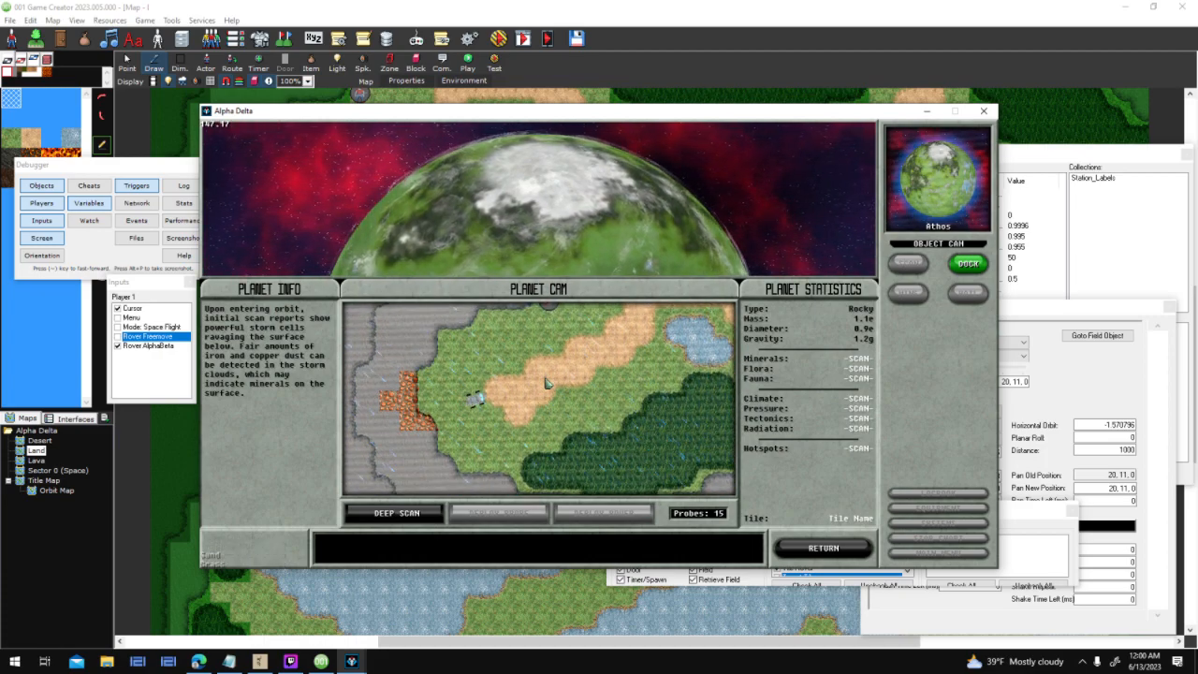
{"action": "key", "text": "Up"}
{"action": "key", "text": "Up"}
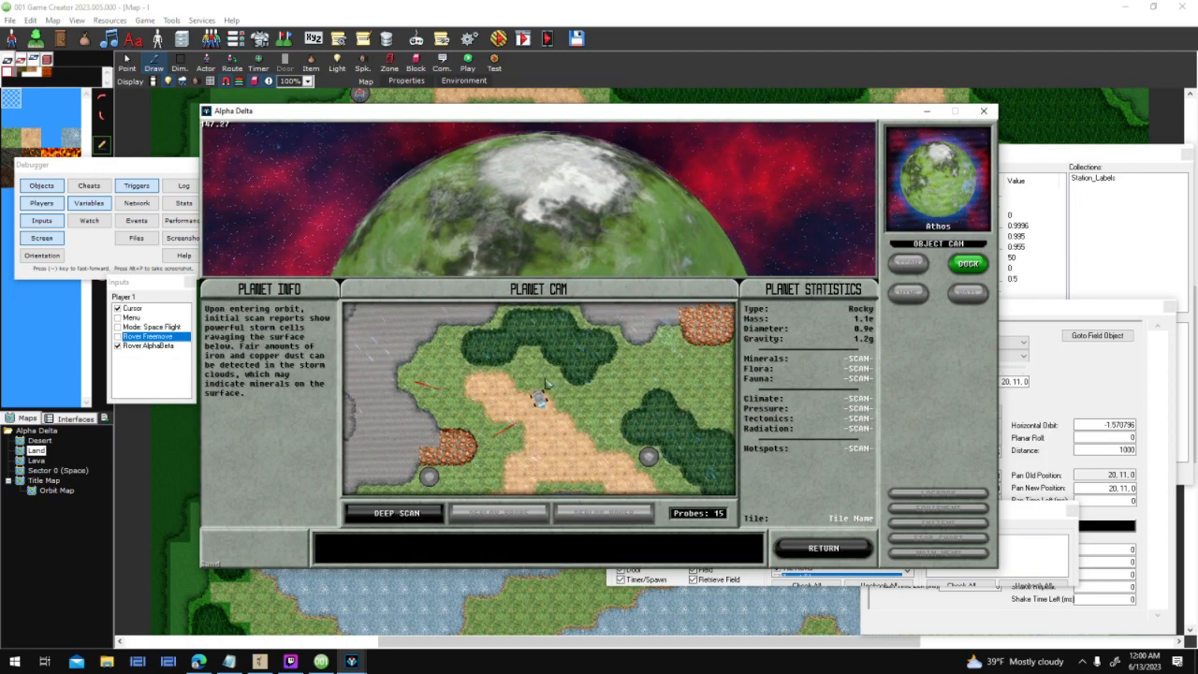
{"action": "key", "text": "w"}
{"action": "key", "text": "a"}
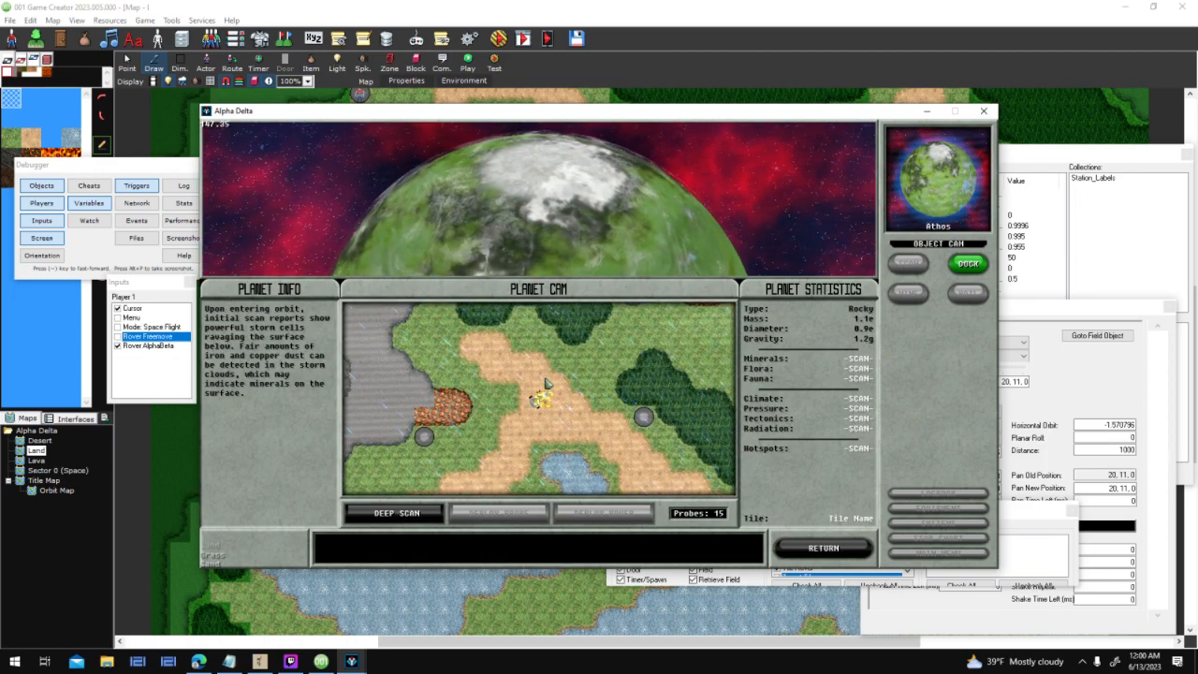
{"action": "key", "text": "w"}
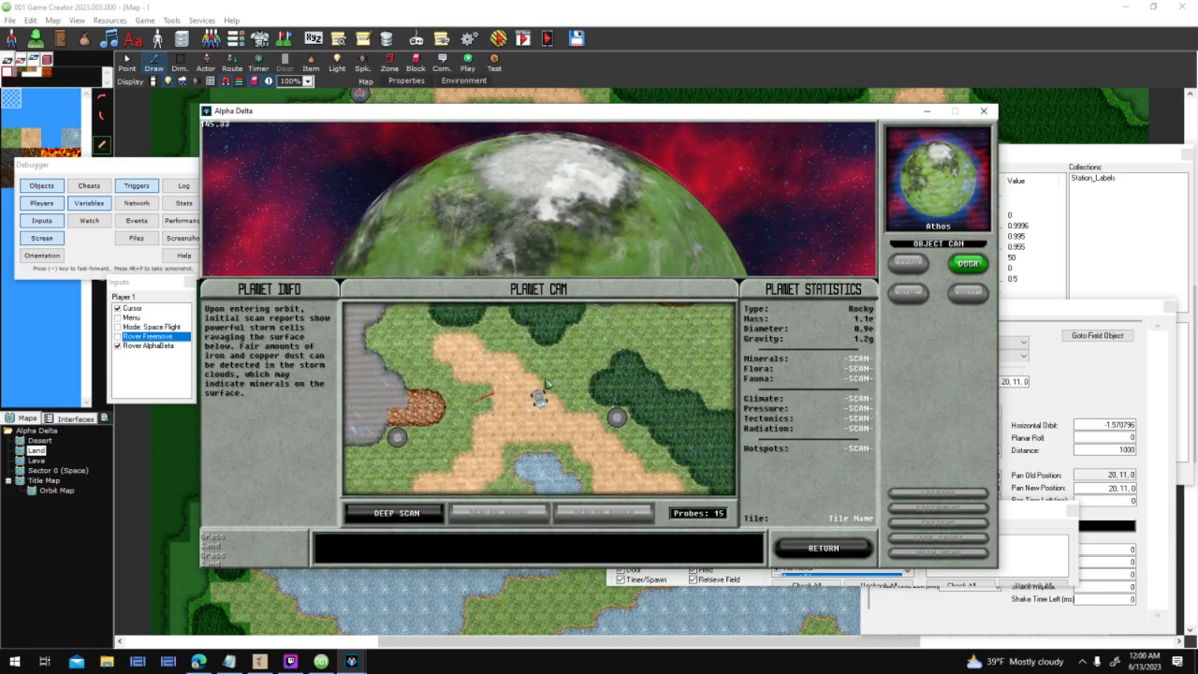
{"action": "key", "text": "w"}
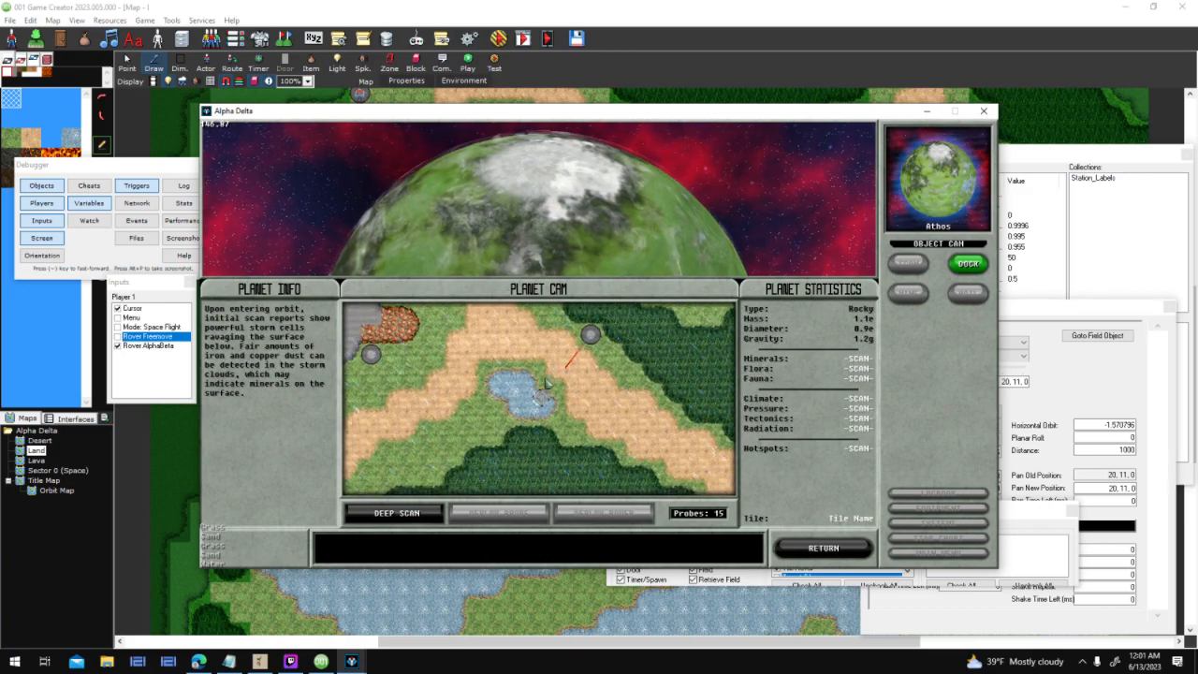
{"action": "key", "text": "w"}
{"action": "key", "text": "w"}
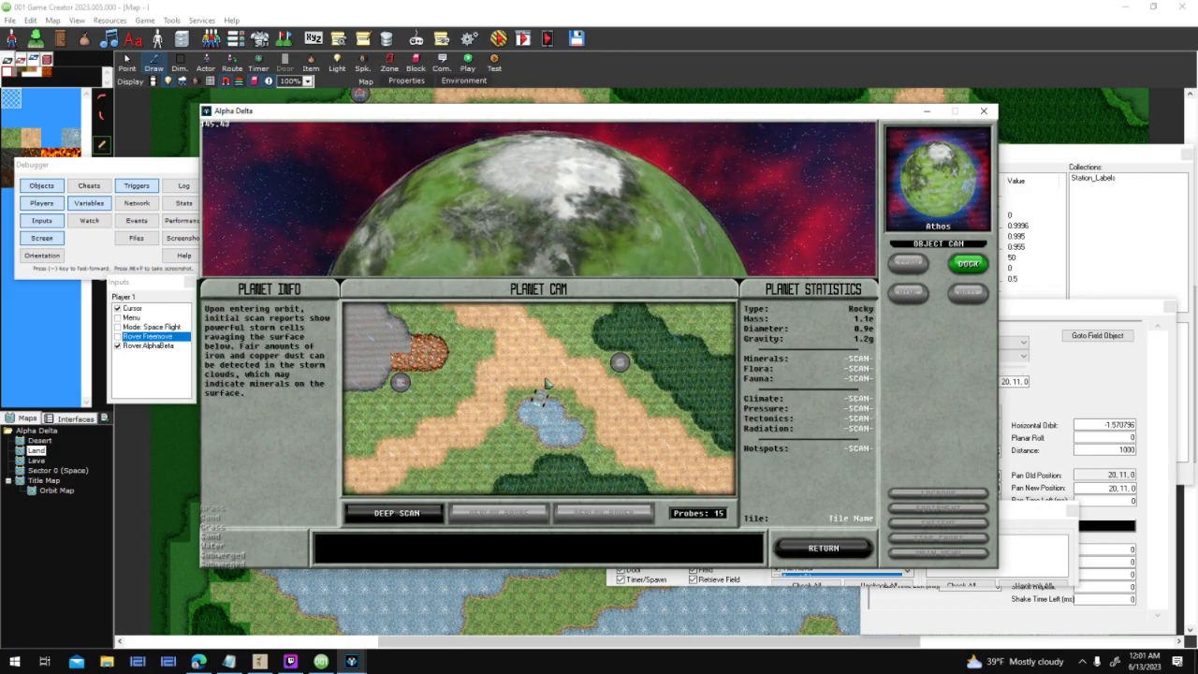
Adjust the system volume to 6 while the rover test is running
{"action": "key", "text": "XF86AudioLowerVolume"}
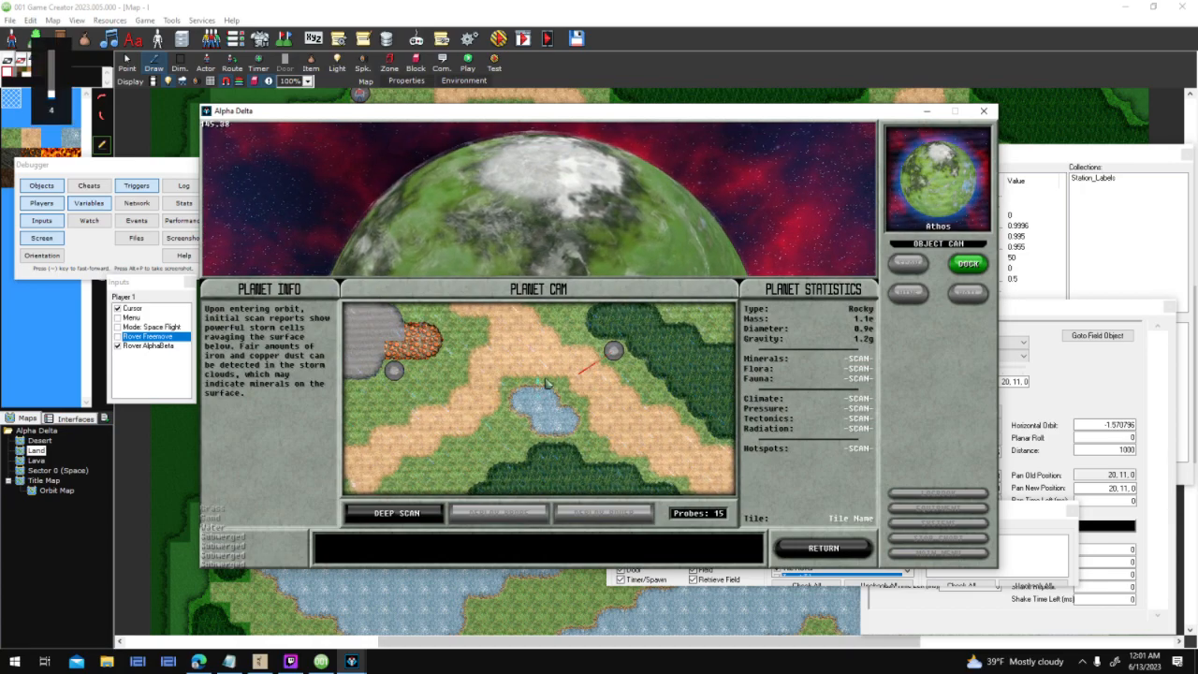
{"action": "key", "text": "XF86AudioRaiseVolume"}
{"action": "key", "text": "XF86AudioRaiseVolume"}
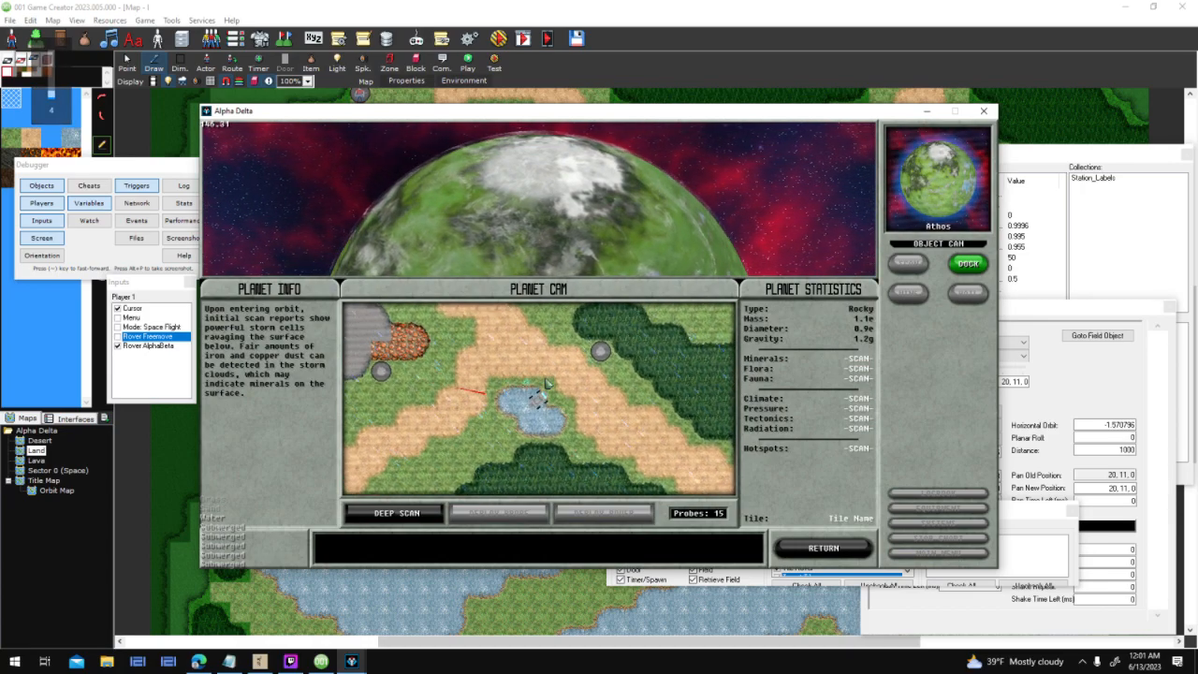
{"action": "key", "text": "XF86AudioRaiseVolume"}
{"action": "key", "text": "XF86AudioRaiseVolume"}
{"action": "key", "text": "XF86AudioRaiseVolume"}
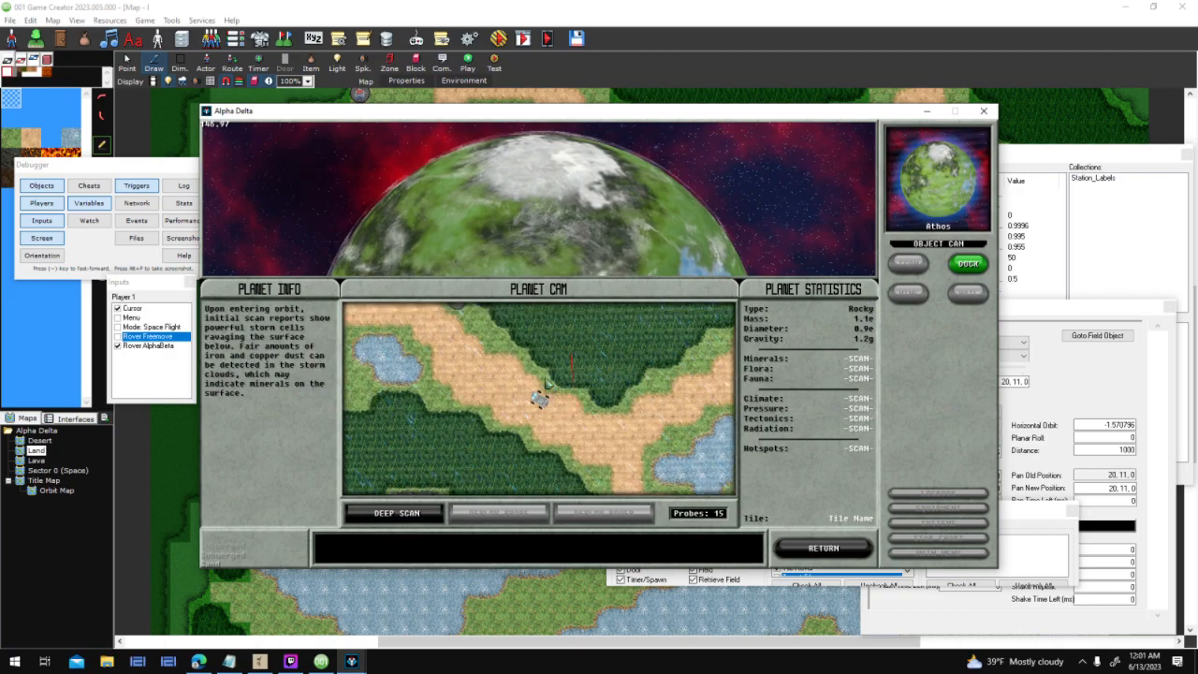
{"action": "key", "text": "XF86AudioLowerVolume"}
{"action": "key", "text": "XF86AudioRaiseVolume"}
{"action": "key", "text": "XF86AudioRaiseVolume"}
{"action": "key", "text": "XF86AudioRaiseVolume"}
{"action": "key", "text": "XF86AudioRaiseVolume"}
{"action": "key", "text": "XF86AudioRaiseVolume"}
{"action": "key", "text": "XF86AudioRaiseVolume"}
{"action": "key", "text": "XF86AudioLowerVolume"}
{"action": "key", "text": "XF86AudioLowerVolume"}
{"action": "key", "text": "XF86AudioLowerVolume"}
{"action": "key", "text": "XF86AudioLowerVolume"}
{"action": "key", "text": "XF86AudioLowerVolume"}
{"action": "key", "text": "XF86AudioLowerVolume"}
{"action": "key", "text": "XF86AudioLowerVolume"}
{"action": "key", "text": "XF86AudioLowerVolume"}
{"action": "key", "text": "XF86AudioLowerVolume"}
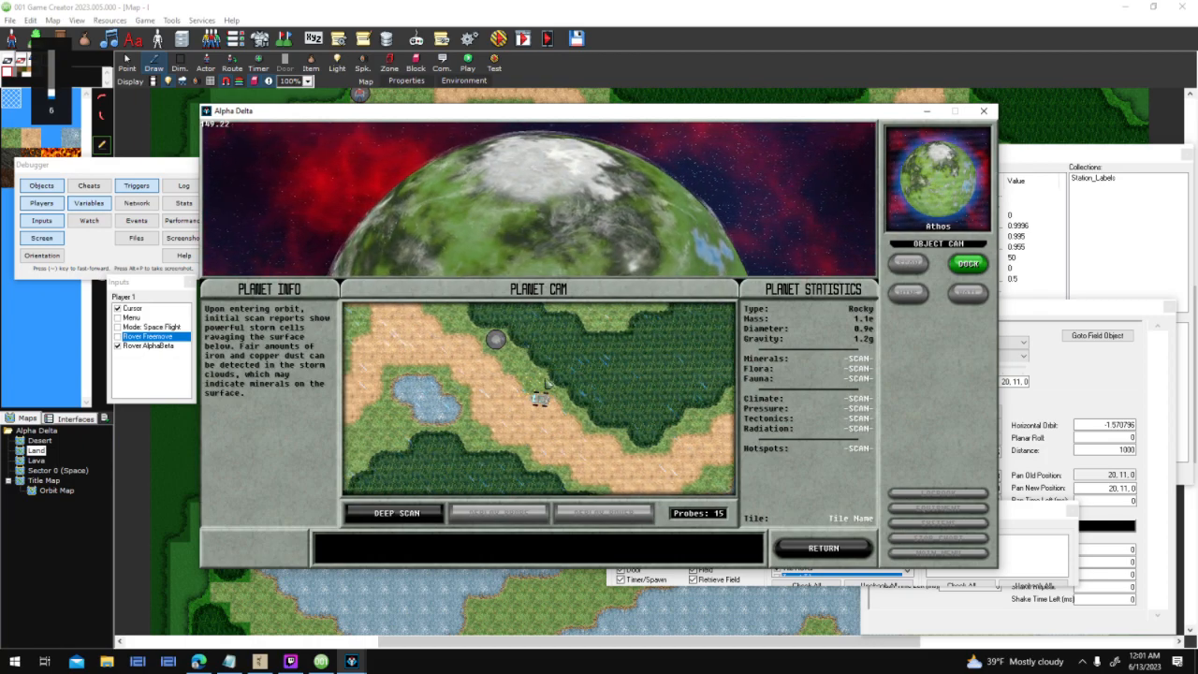
End the test game and look over the terrain and turrets on the Land map
{"action": "left_click", "coordinate": [985, 112]}
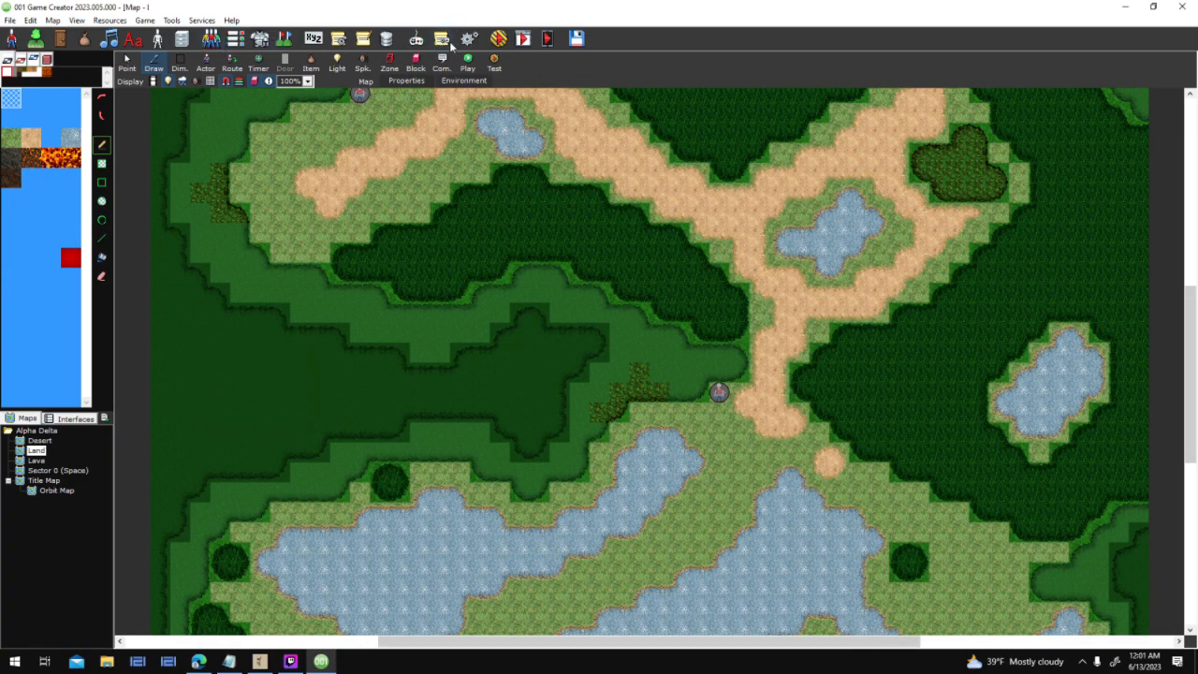
{"action": "scroll", "coordinate": [724, 442], "scroll_direction": "down", "scroll_amount": 1}
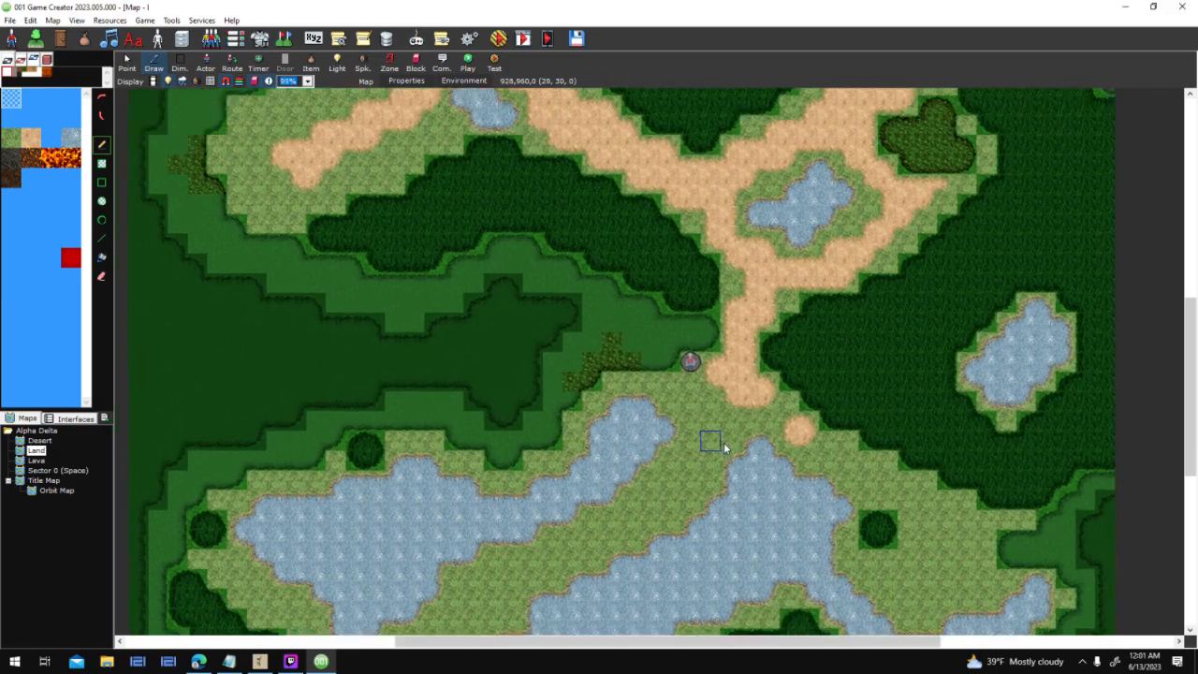
{"action": "scroll", "coordinate": [723, 442], "scroll_direction": "up", "scroll_amount": 1}
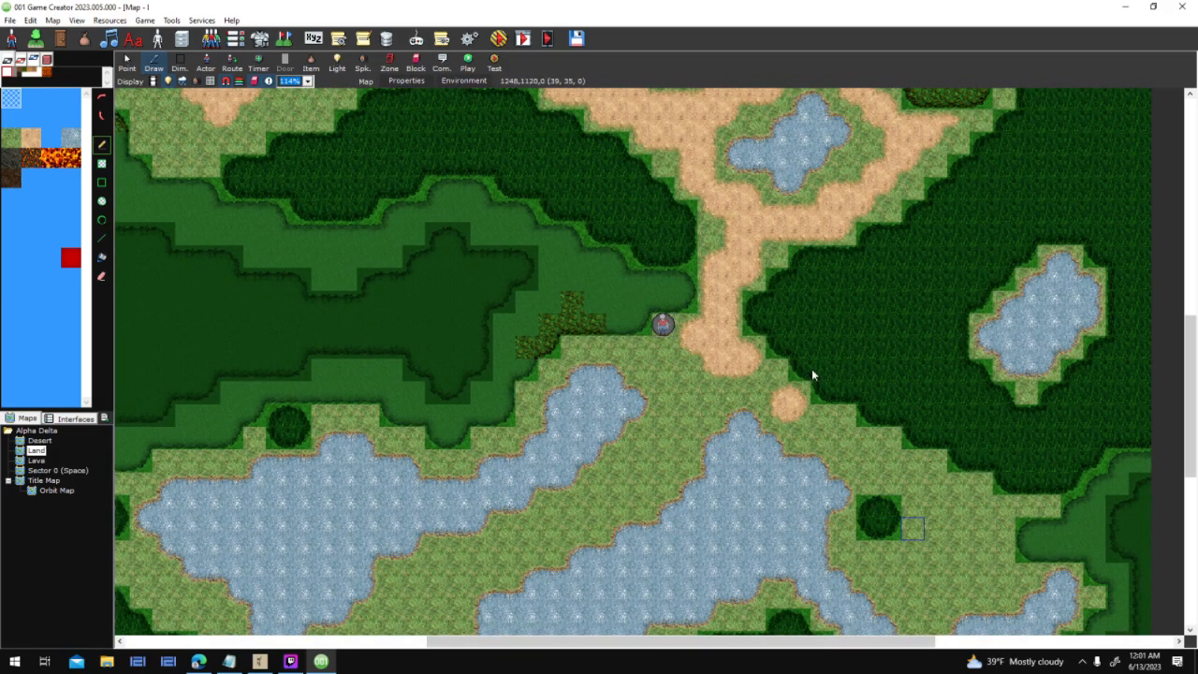
{"action": "scroll", "coordinate": [538, 159], "scroll_direction": "up", "scroll_amount": 1}
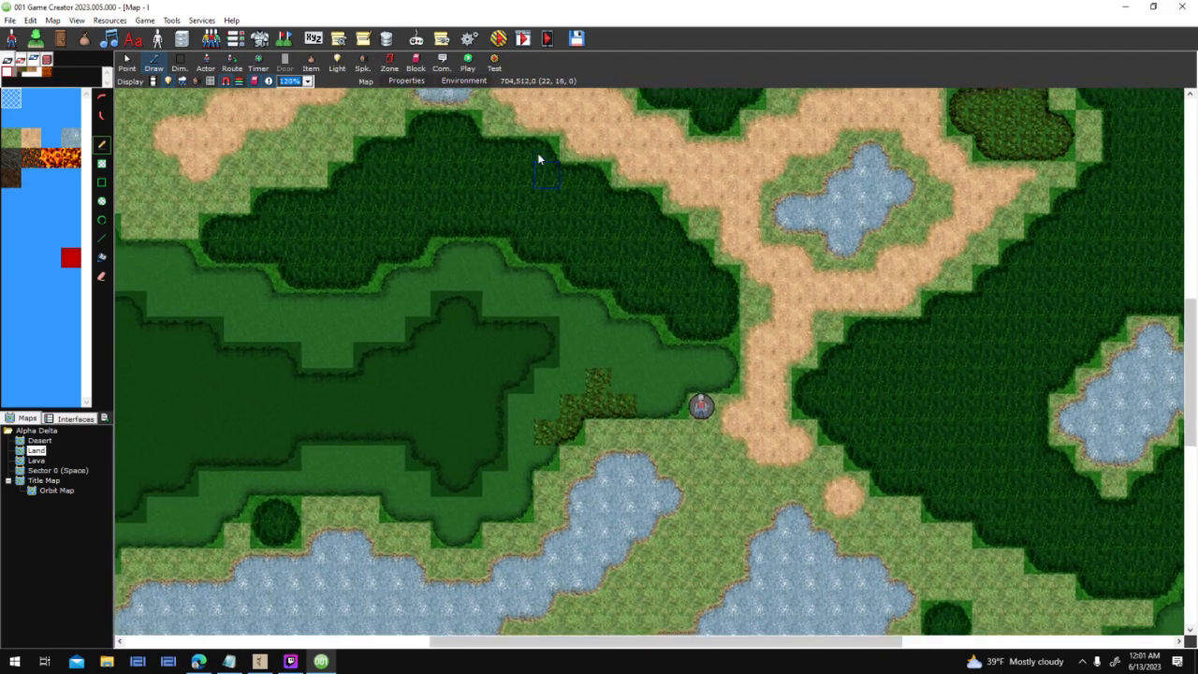
{"action": "scroll", "coordinate": [538, 159], "scroll_direction": "up", "scroll_amount": 2}
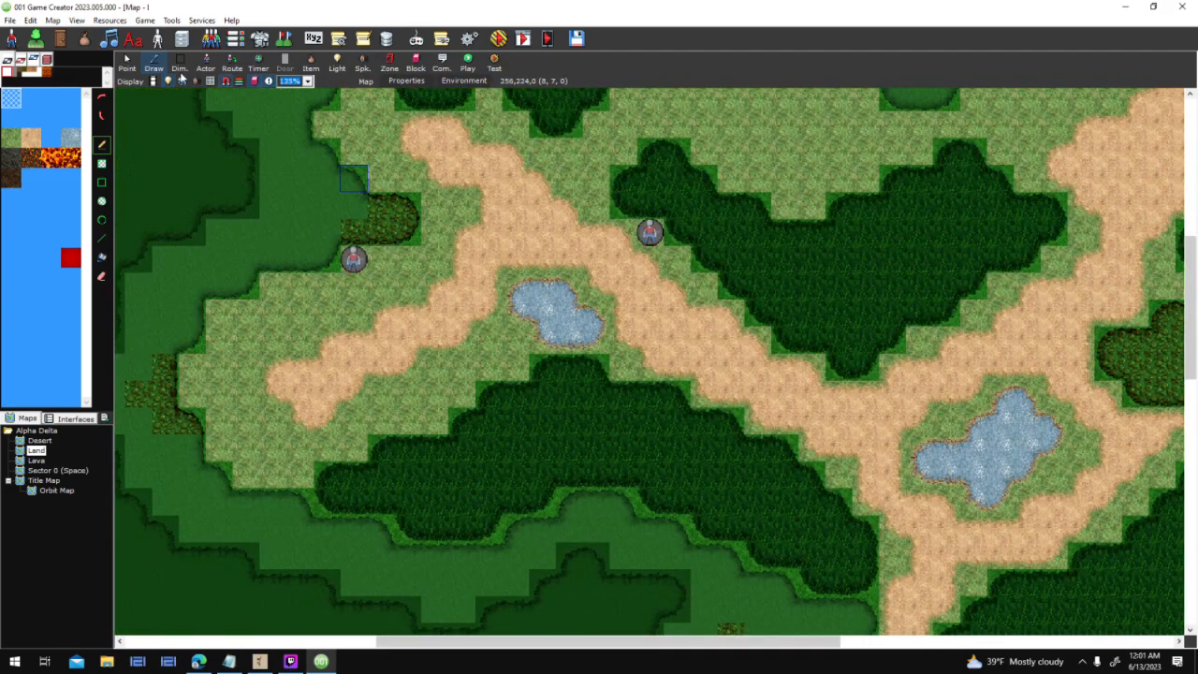
Look through the background music, explosion and interface entries in the Sounds and Music resources
{"action": "left_click", "coordinate": [90, 39]}
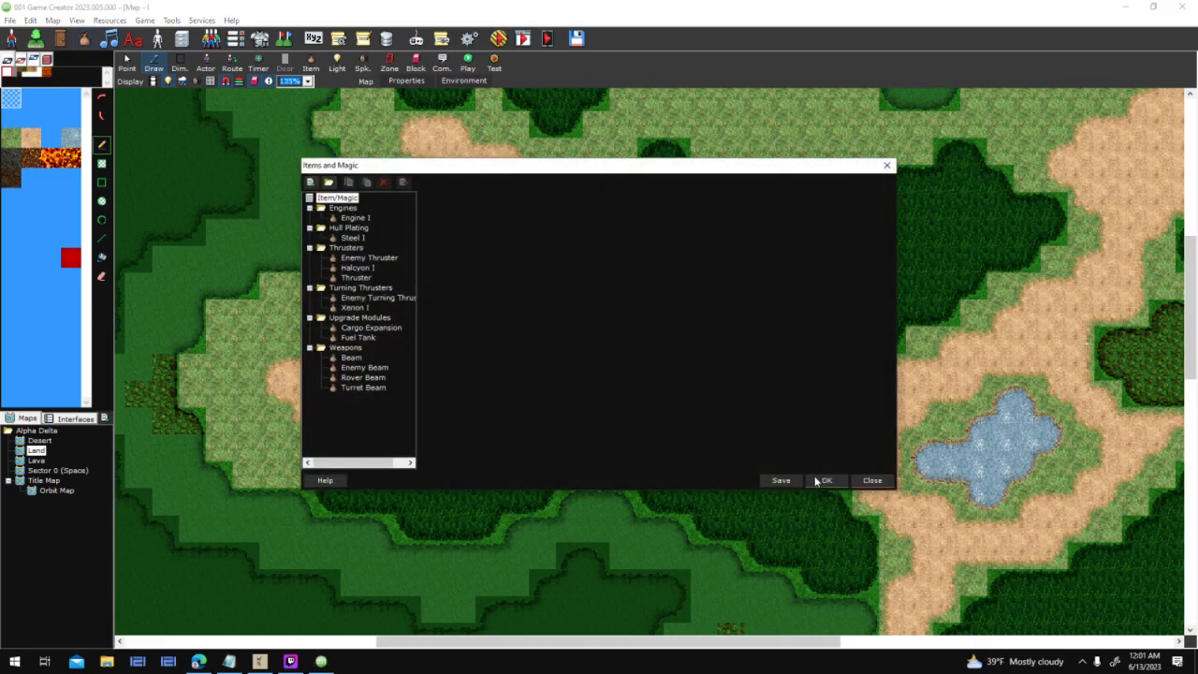
{"action": "left_click", "coordinate": [824, 480]}
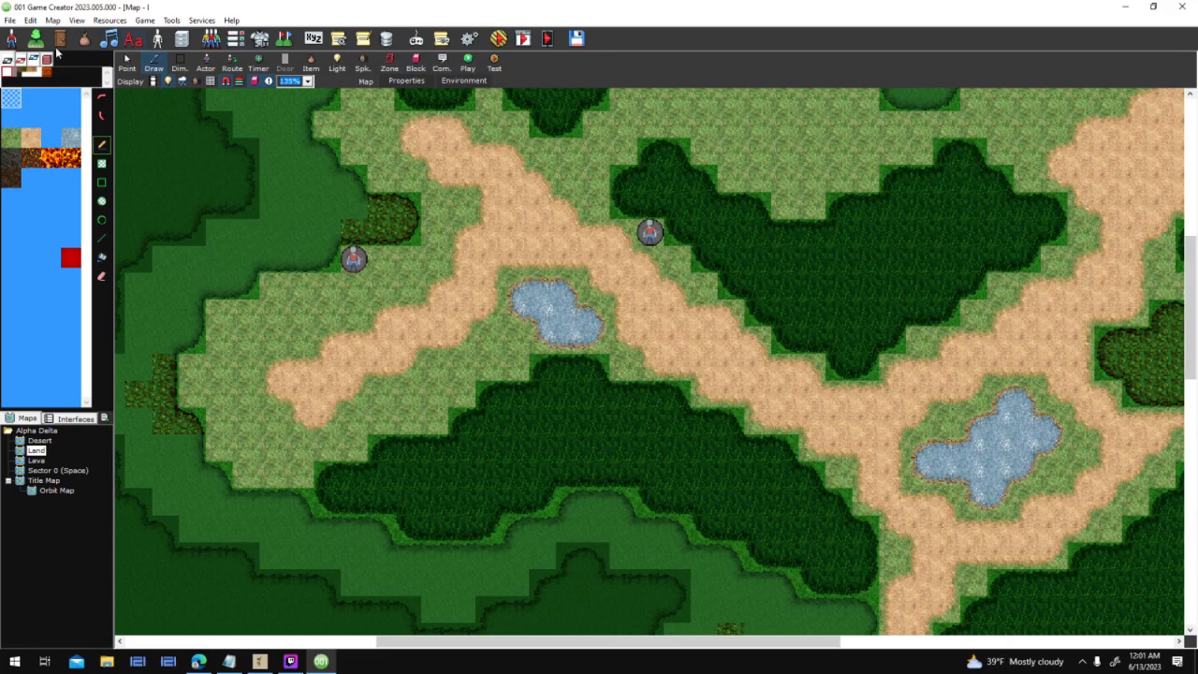
{"action": "left_click", "coordinate": [110, 38]}
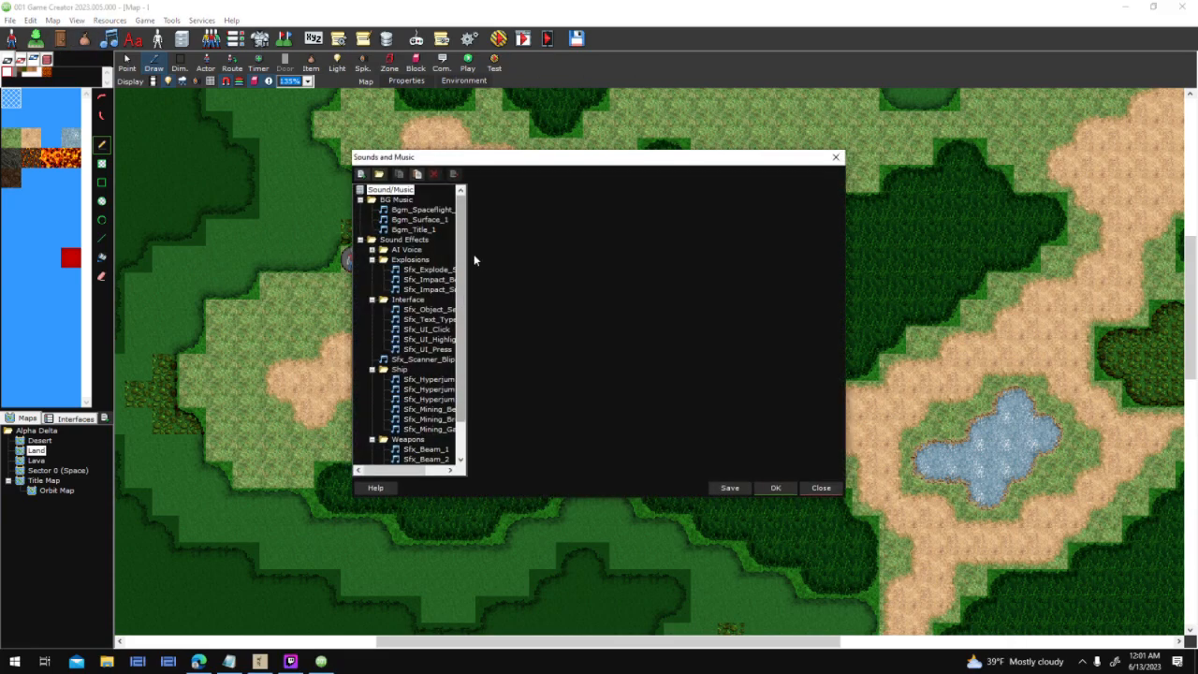
{"action": "left_click", "coordinate": [425, 269]}
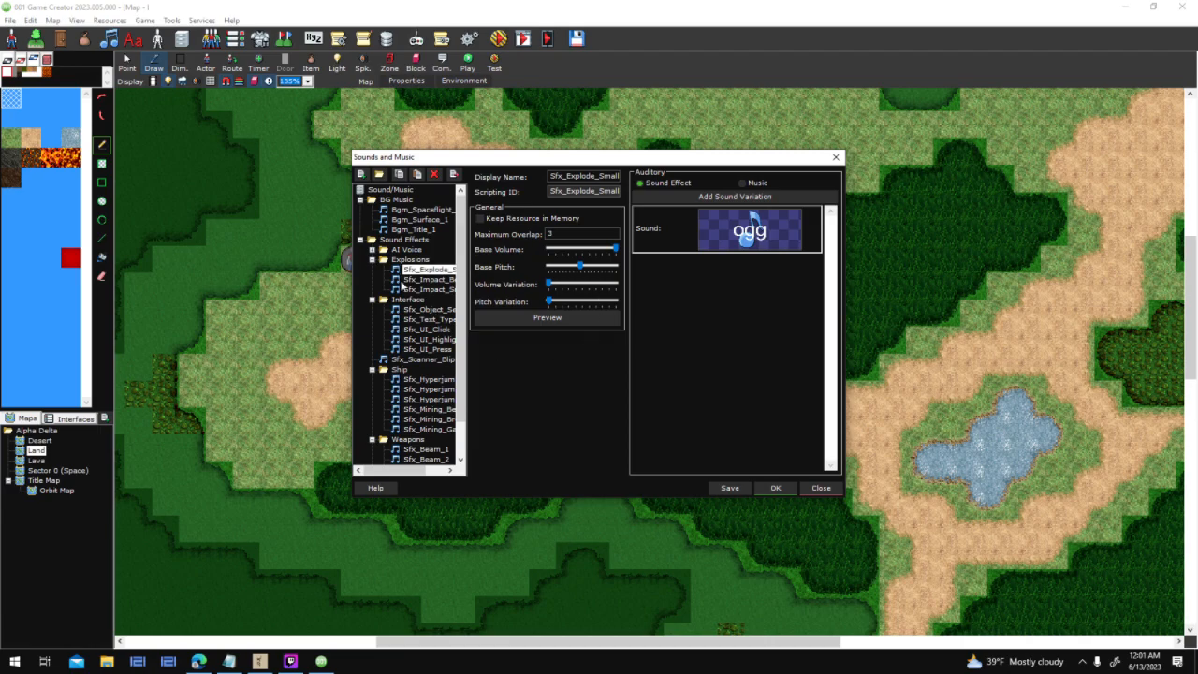
{"action": "left_click", "coordinate": [412, 230]}
{"action": "left_click", "coordinate": [419, 219]}
{"action": "left_click", "coordinate": [421, 210]}
{"action": "left_click", "coordinate": [433, 339]}
{"action": "left_click", "coordinate": [432, 319]}
{"action": "left_click", "coordinate": [442, 309]}
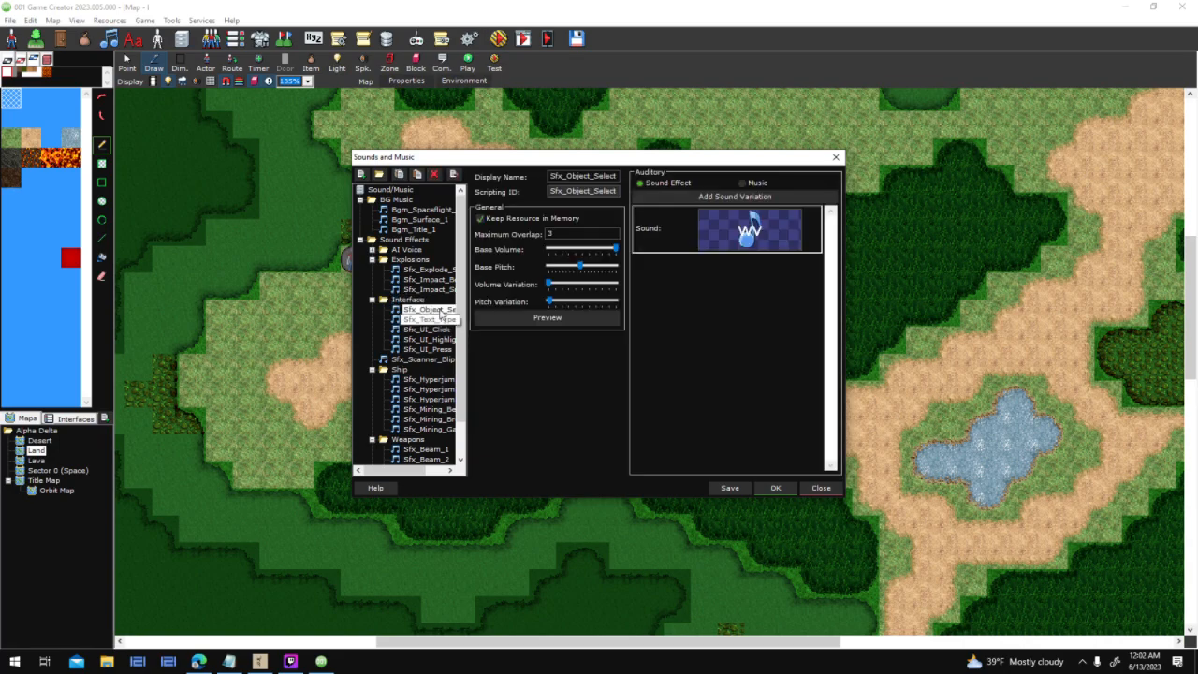
Compare the sound settings of the hyperjump, Sfx_Mining_Beam, Sfx_UI_Highlight and Sfx_Beam_1 effects
{"action": "left_click", "coordinate": [432, 379]}
{"action": "left_click", "coordinate": [432, 408]}
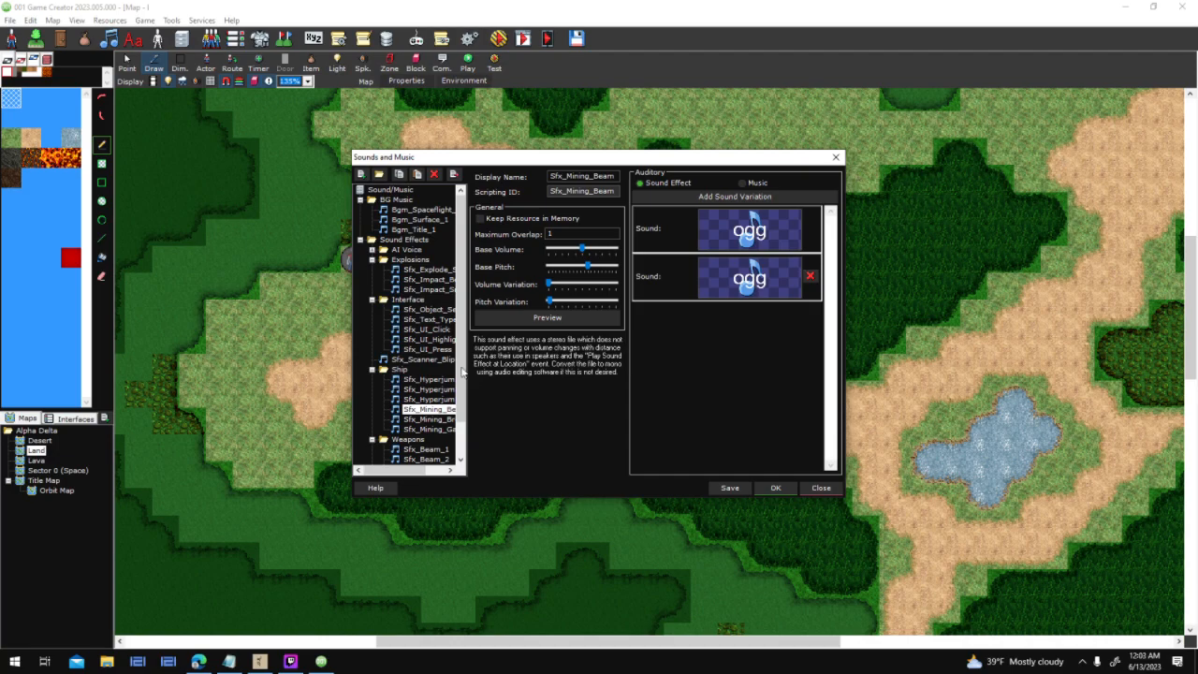
{"action": "left_click", "coordinate": [428, 339]}
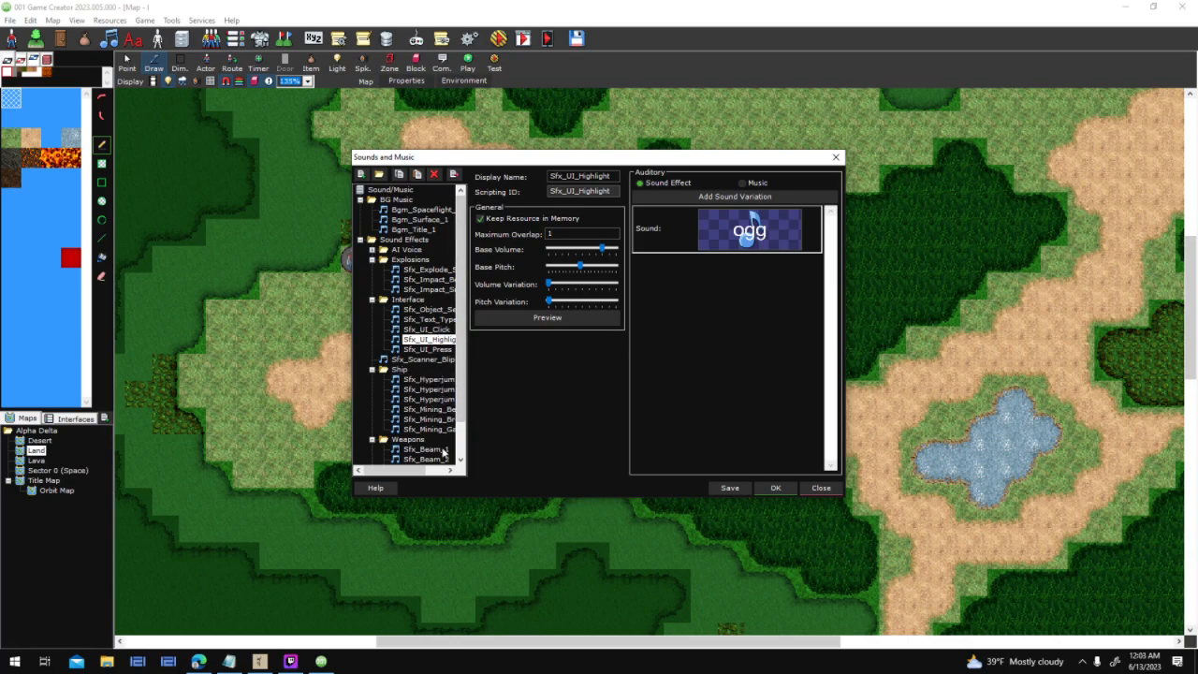
{"action": "scroll", "coordinate": [436, 432], "scroll_direction": "down", "scroll_amount": 2}
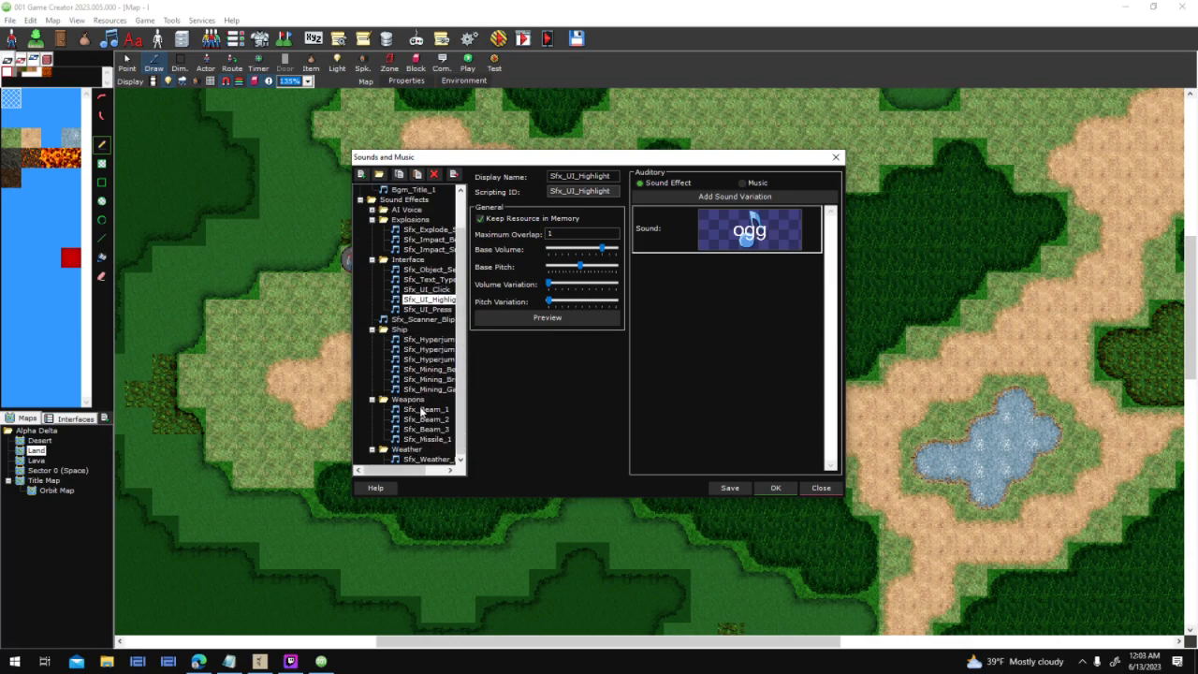
{"action": "left_click", "coordinate": [421, 409]}
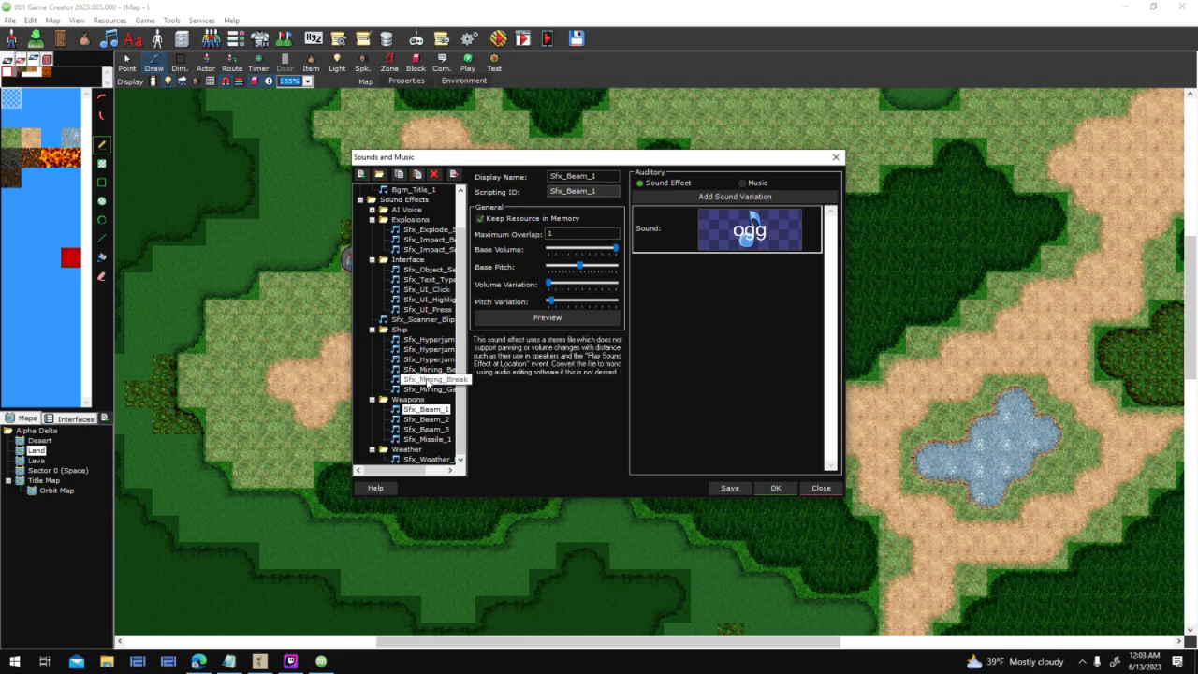
{"action": "left_click", "coordinate": [430, 369]}
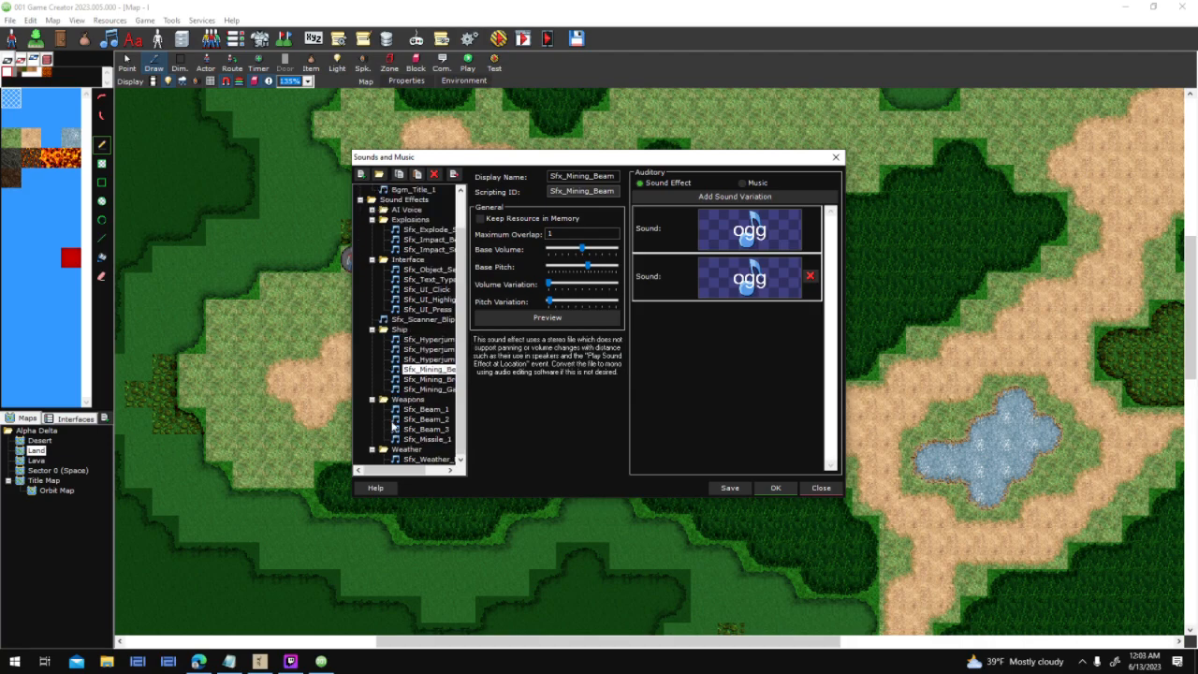
Preview the Sfx_Beam_1 weapon sound, adjust the system volume for listening and check the Sfx_Beam_2 settings
{"action": "left_click", "coordinate": [423, 409]}
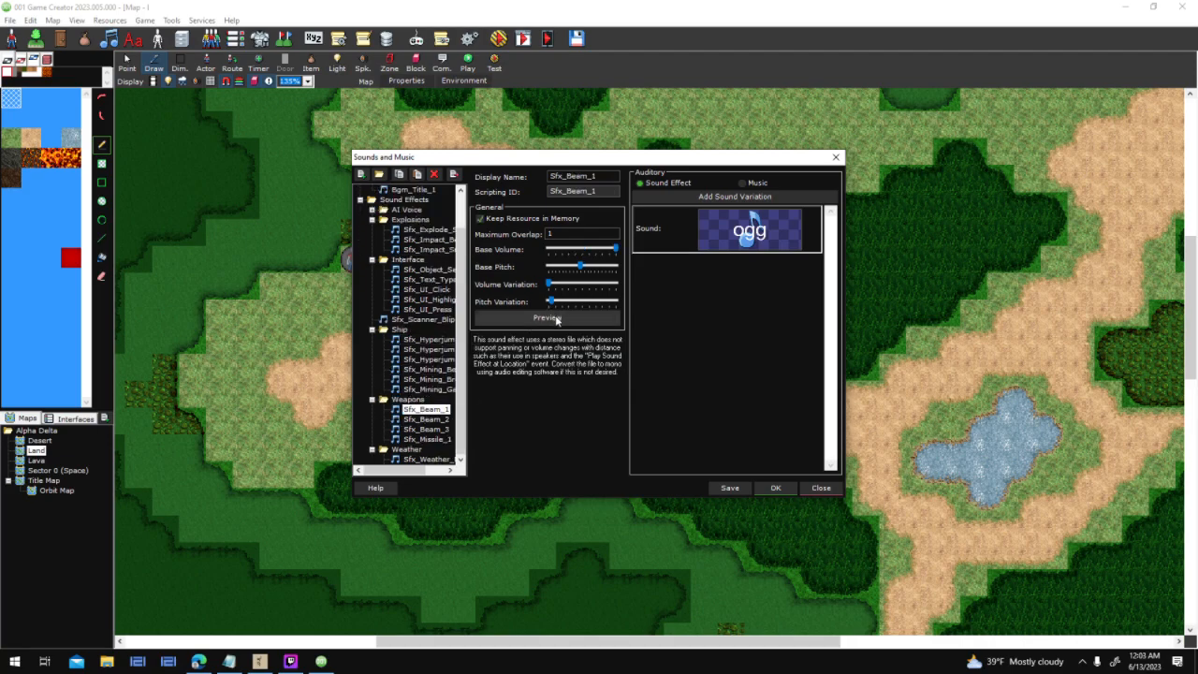
{"action": "left_click", "coordinate": [557, 319]}
{"action": "key", "text": "XF86AudioLowerVolume"}
{"action": "key", "text": "XF86AudioRaiseVolume"}
{"action": "left_click", "coordinate": [426, 419]}
{"action": "key", "text": "XF86AudioRaiseVolume"}
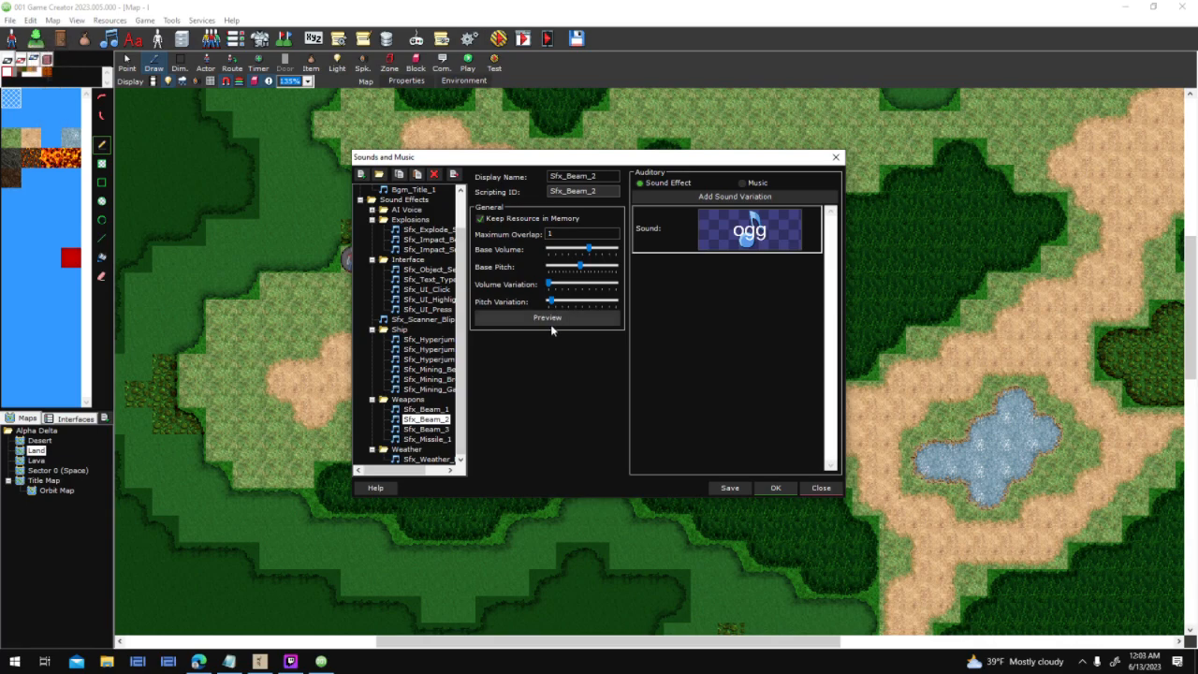
{"action": "left_click", "coordinate": [426, 408]}
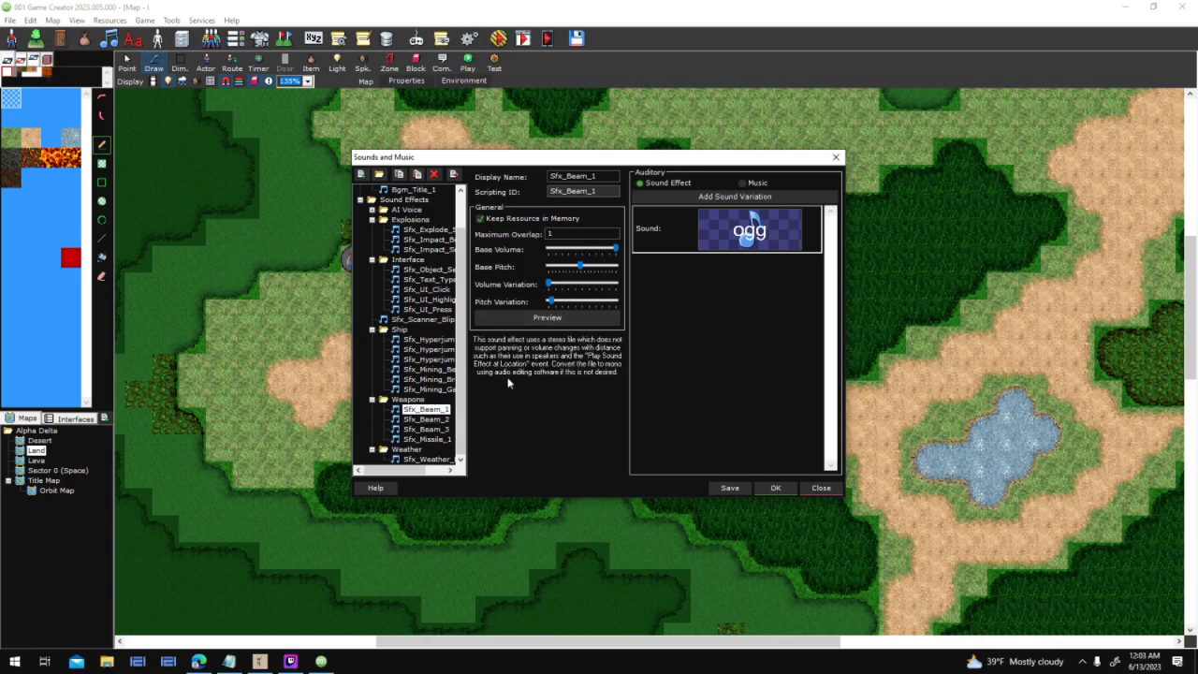
{"action": "left_click", "coordinate": [590, 321]}
Preview the Sfx_Beam_3 weapon sound, check it against Sfx_Beam_2 and close the sound resources
{"action": "left_click", "coordinate": [436, 429]}
{"action": "left_click", "coordinate": [592, 321]}
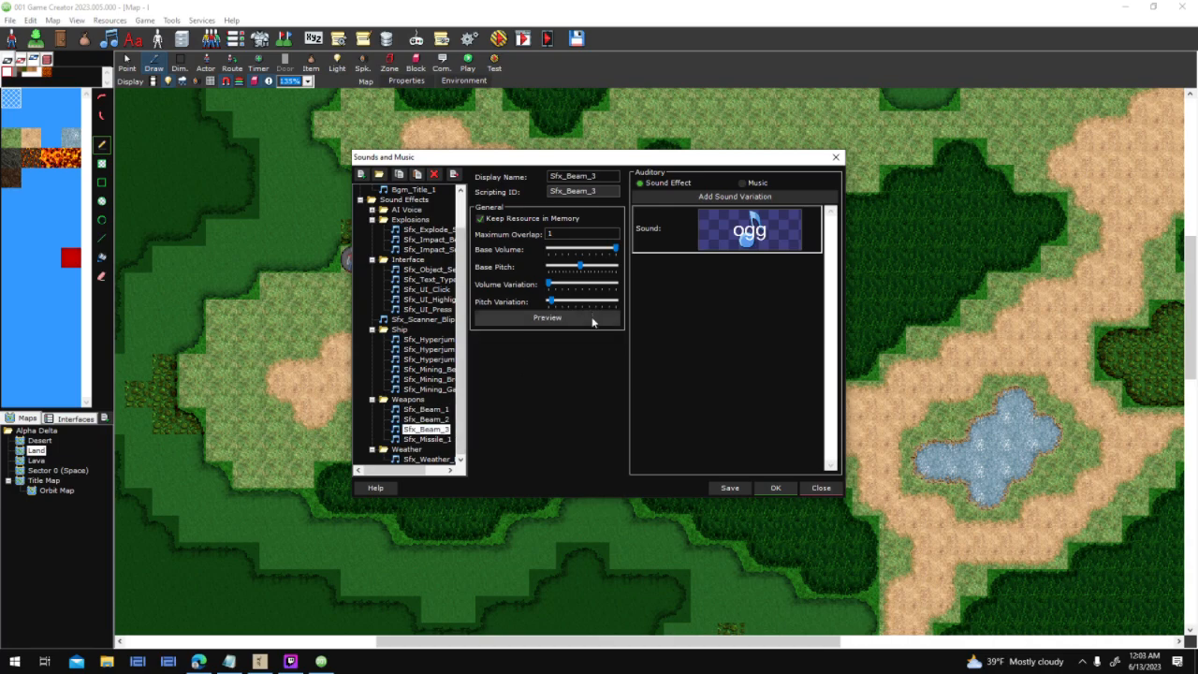
{"action": "left_click", "coordinate": [426, 419]}
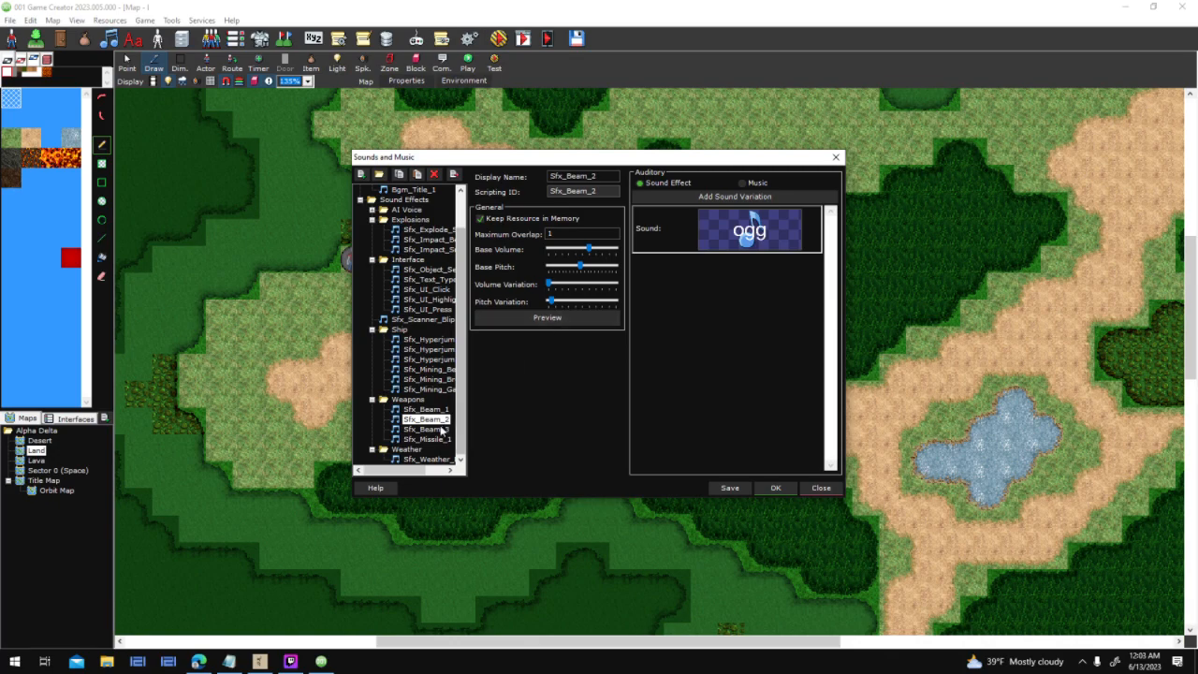
{"action": "key", "text": "Down"}
{"action": "left_click", "coordinate": [544, 319]}
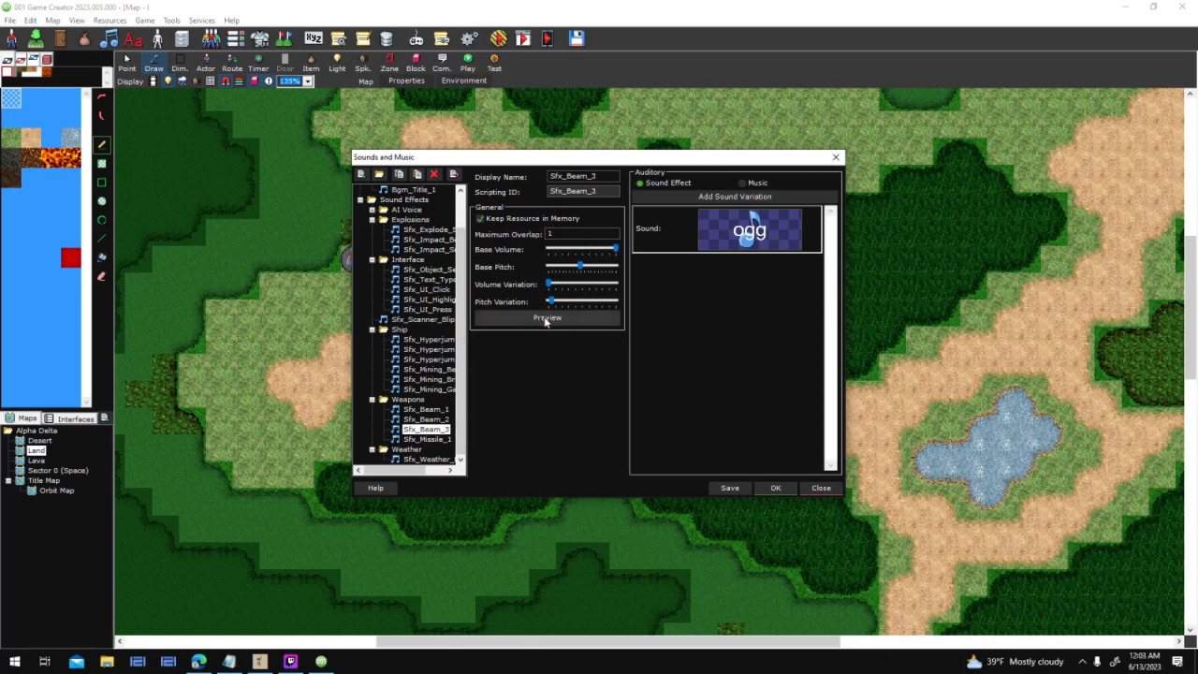
{"action": "left_click", "coordinate": [777, 488]}
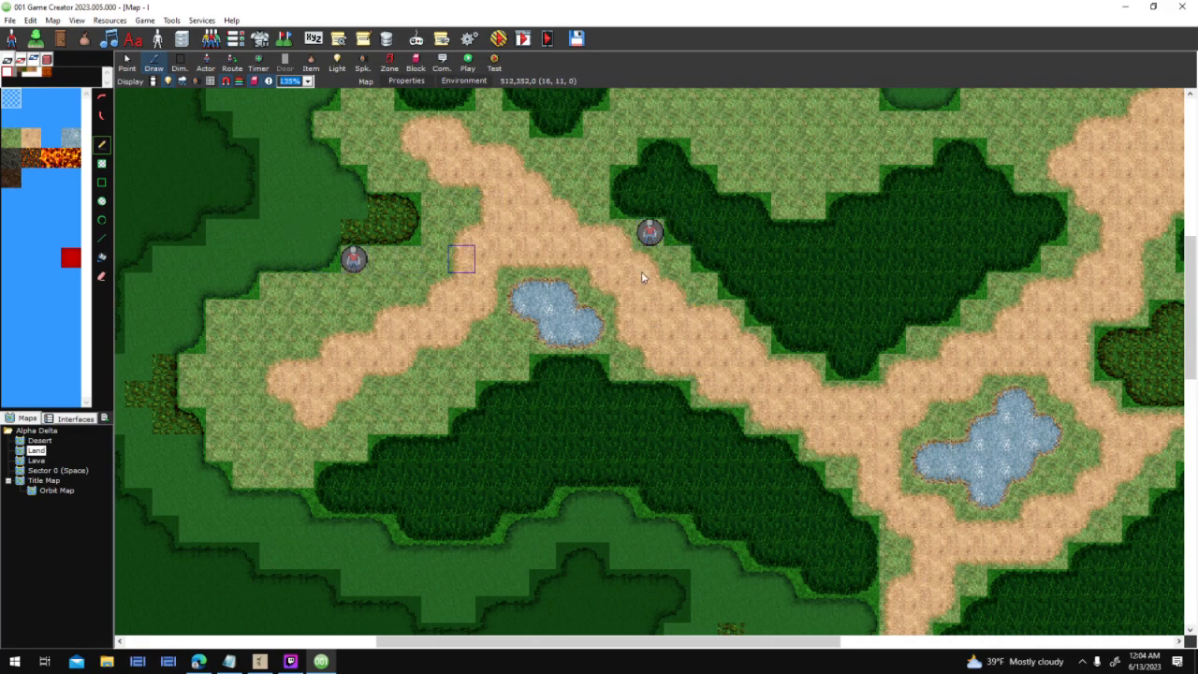
Switch the map editor to Point mode and check the Rover Freemove input set's control combinations
{"action": "left_click", "coordinate": [138, 64]}
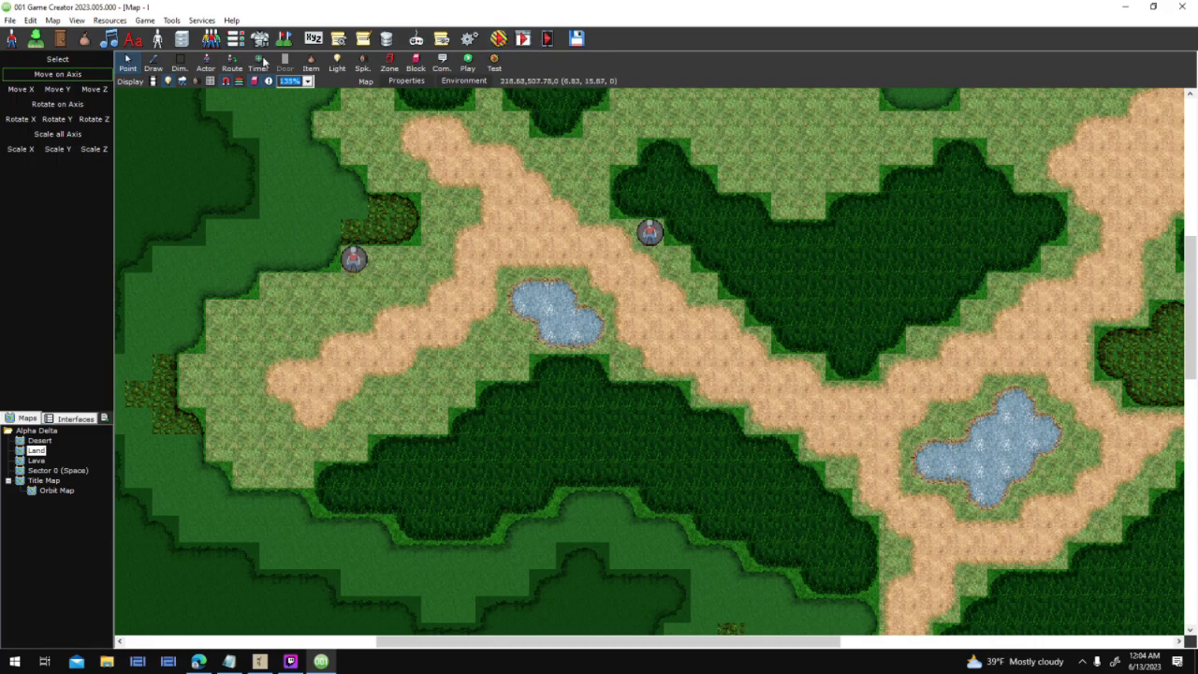
{"action": "left_click", "coordinate": [442, 41]}
{"action": "left_click", "coordinate": [402, 234]}
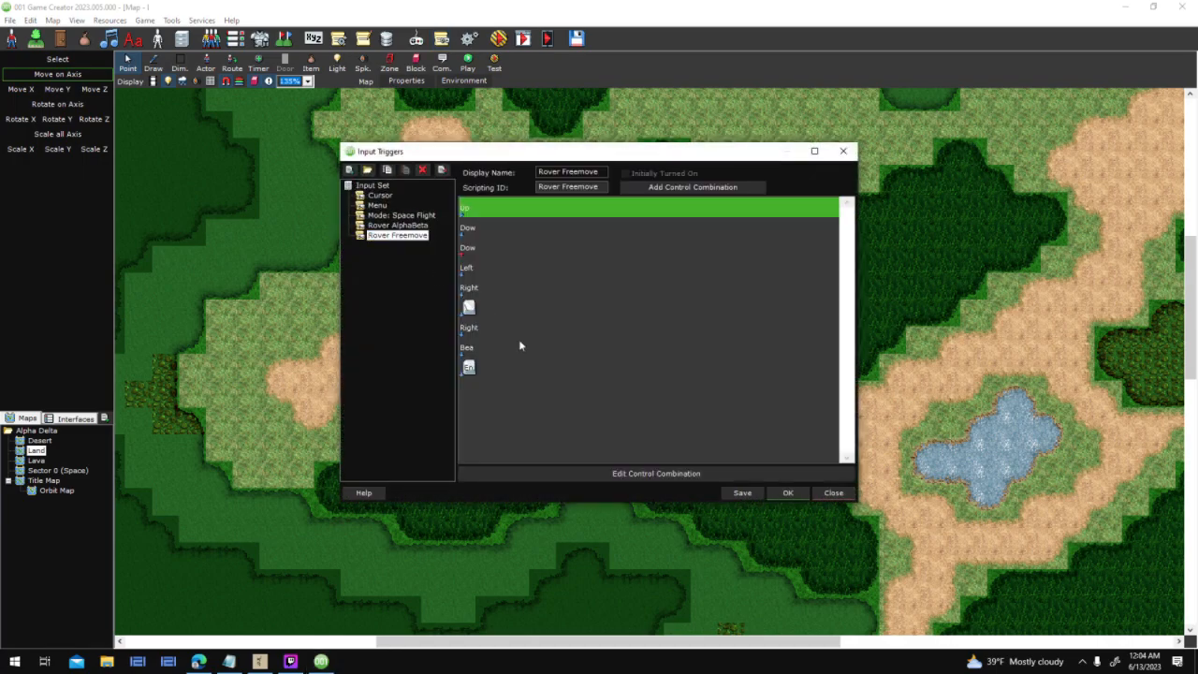
{"action": "left_click", "coordinate": [787, 492]}
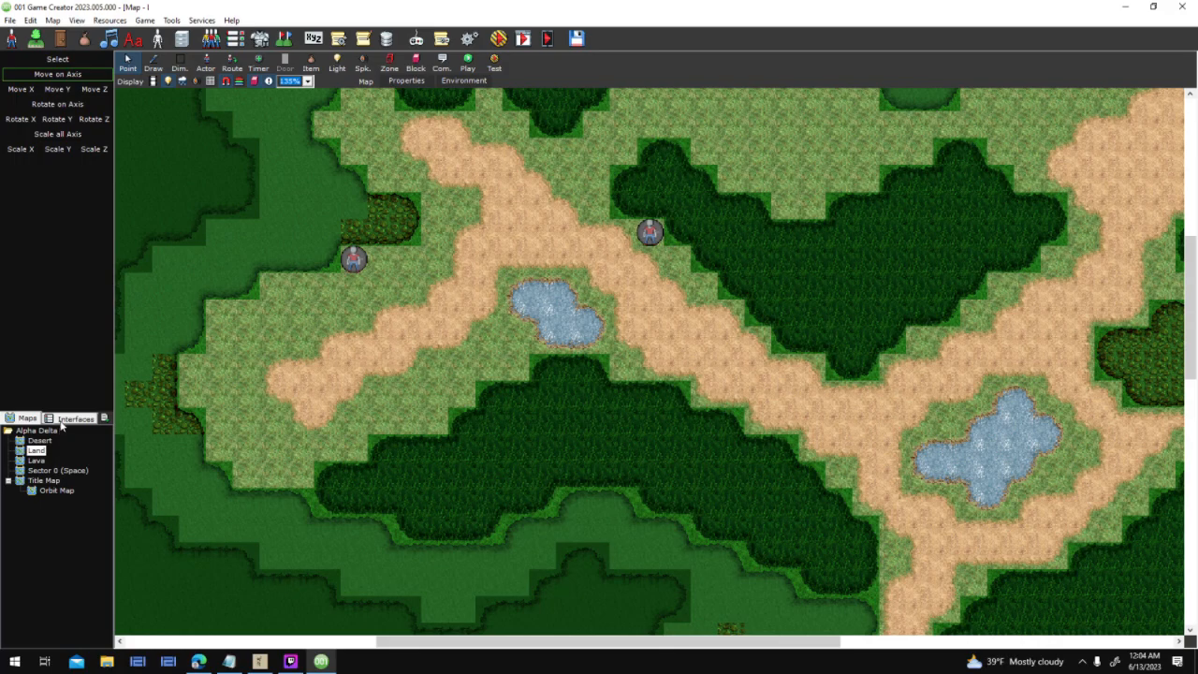
Open the script of the Menu input set's last control combination in a maximized window
{"action": "left_click", "coordinate": [62, 421]}
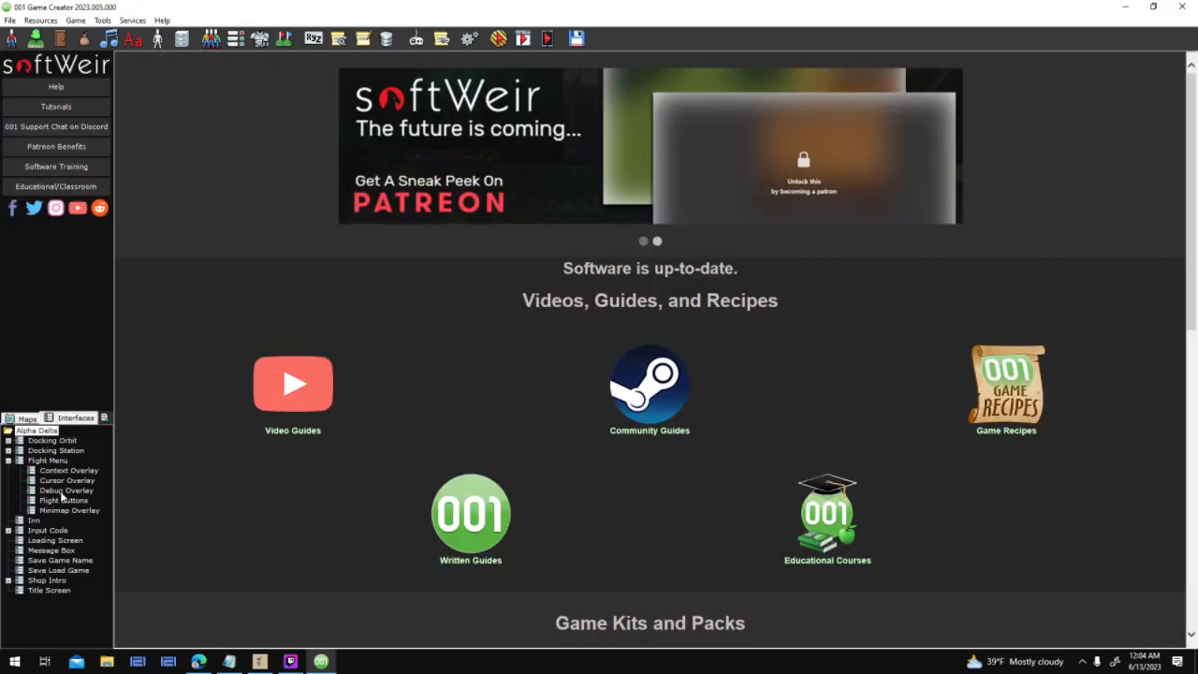
{"action": "left_click", "coordinate": [445, 38]}
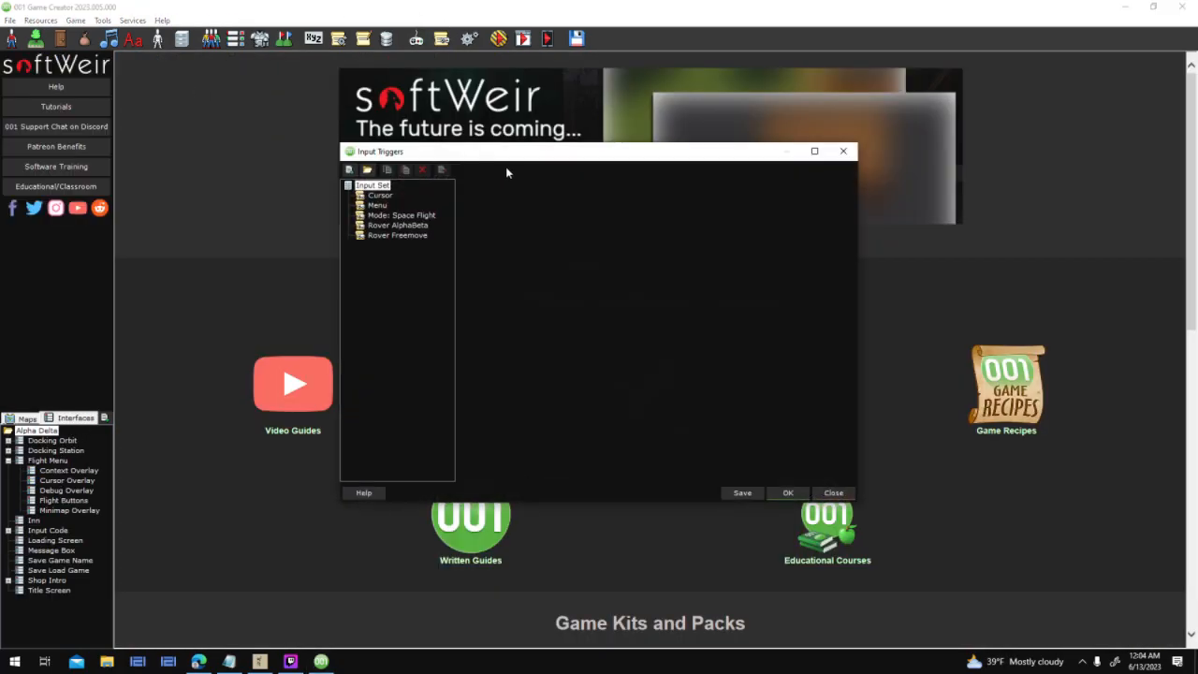
{"action": "left_click", "coordinate": [377, 205]}
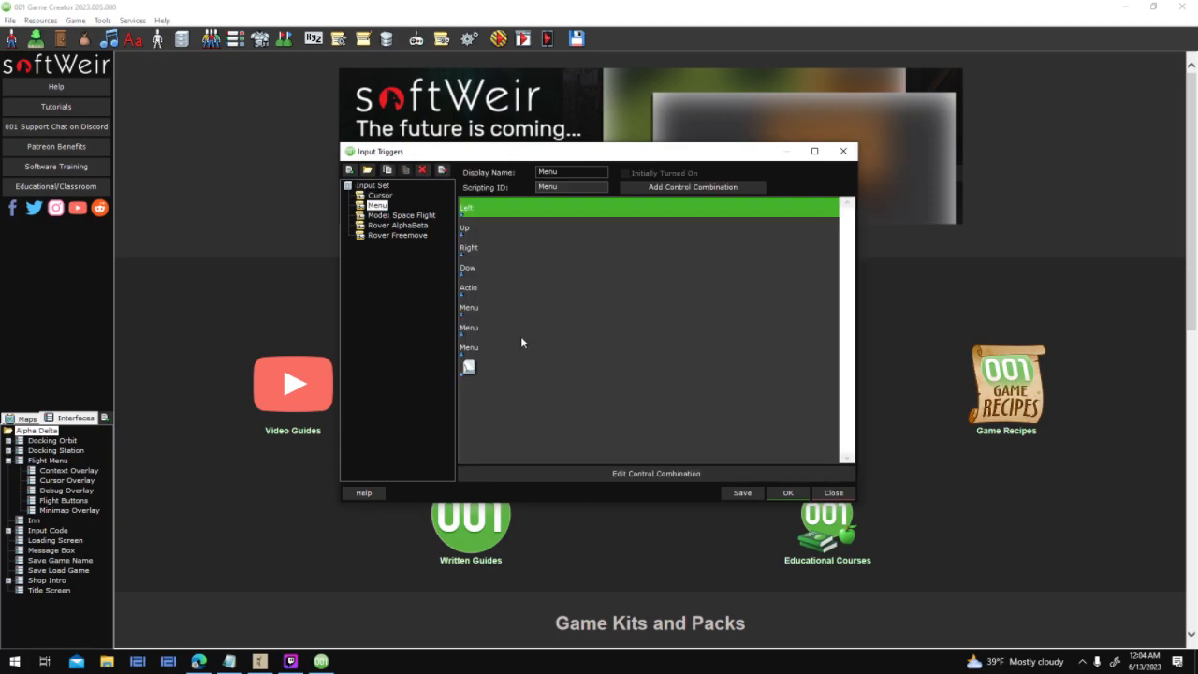
{"action": "double_click", "coordinate": [510, 366]}
{"action": "left_click", "coordinate": [610, 370]}
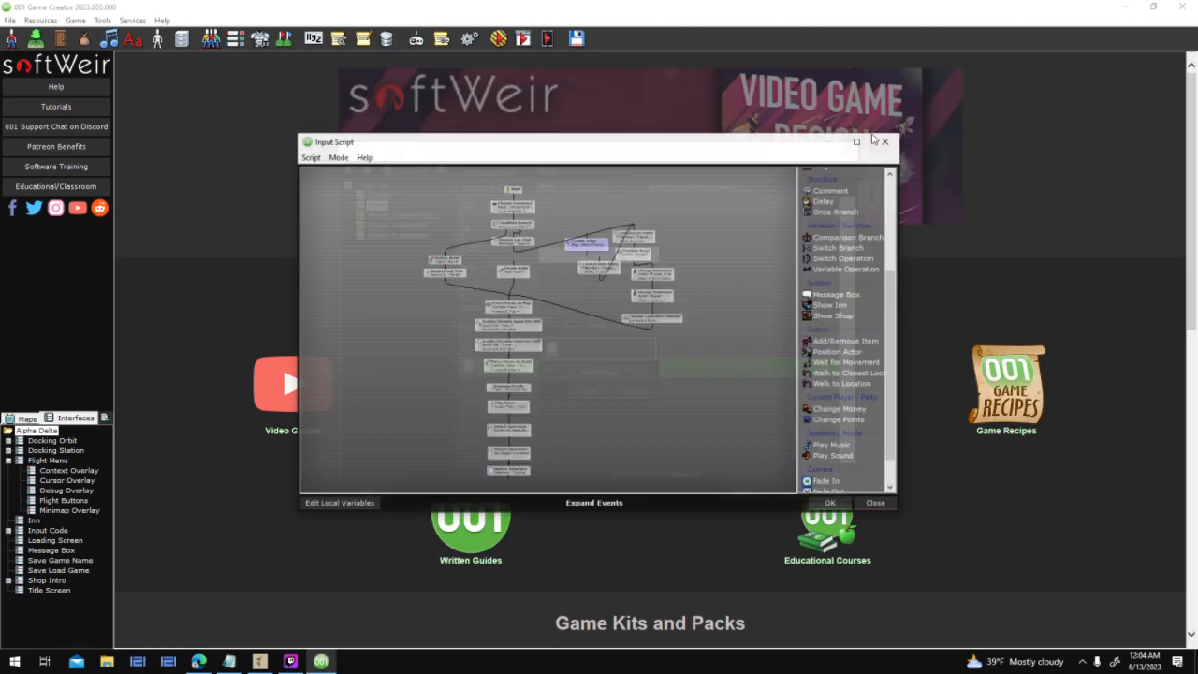
{"action": "left_click", "coordinate": [857, 141]}
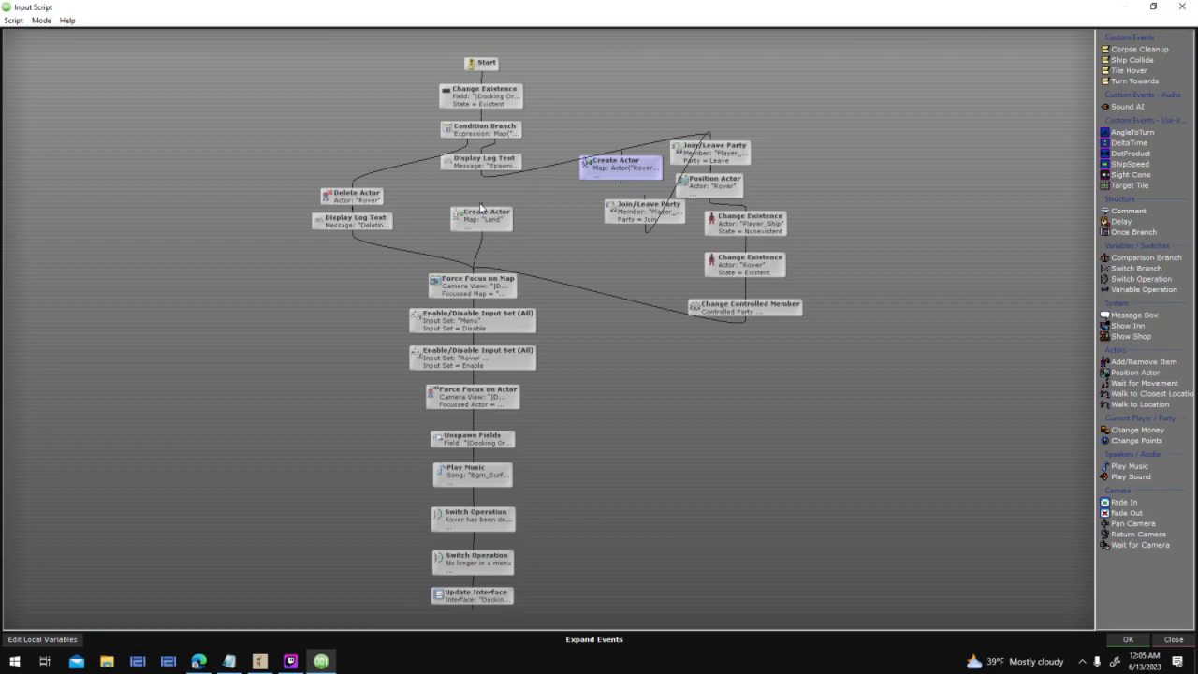
Make the script's Enable Input Set event enable Rover AlphaBeta, and confirm the script and its control combination
{"action": "left_click", "coordinate": [513, 353]}
{"action": "double_click", "coordinate": [513, 353]}
{"action": "left_click", "coordinate": [603, 346]}
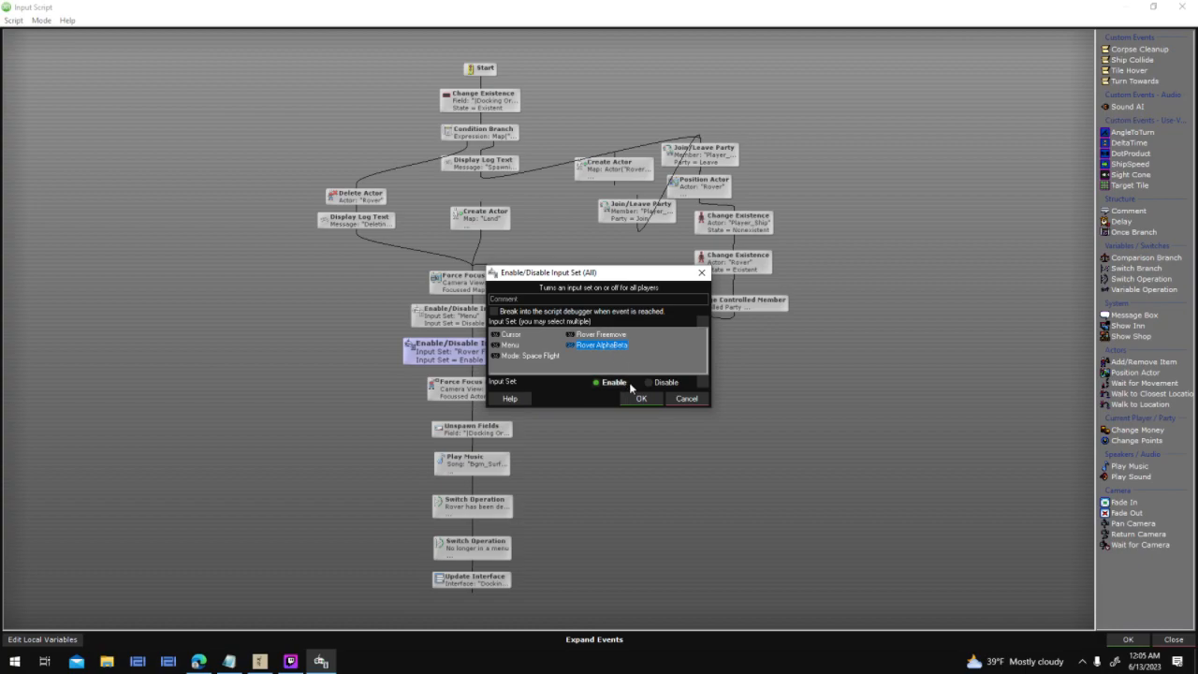
{"action": "left_click", "coordinate": [640, 399]}
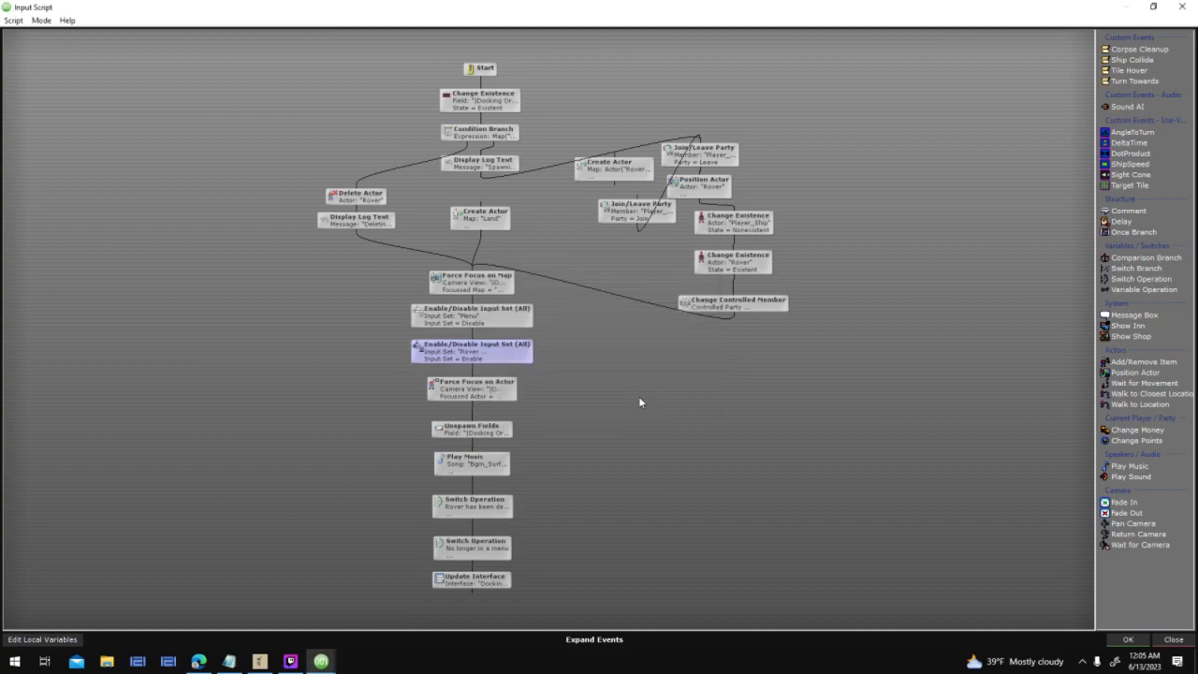
{"action": "left_click", "coordinate": [1134, 641]}
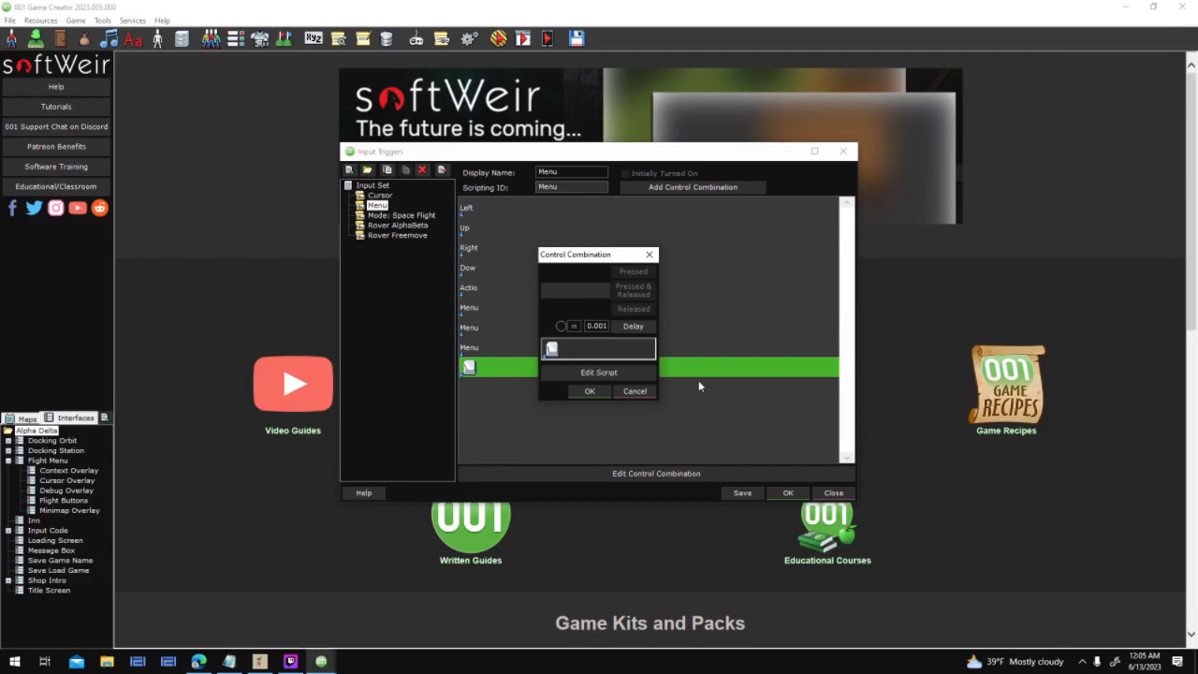
{"action": "left_click", "coordinate": [590, 391]}
Open the script of the Up control in the Rover AlphaBeta input set
{"action": "left_click", "coordinate": [409, 237]}
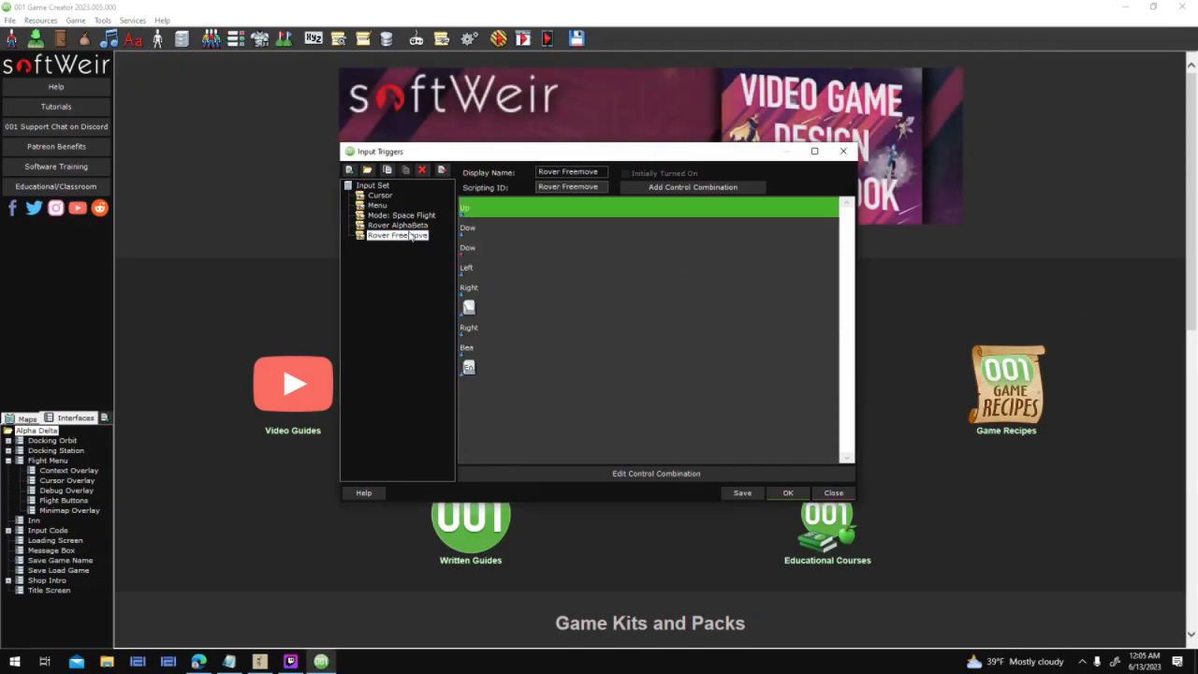
{"action": "left_click", "coordinate": [402, 225]}
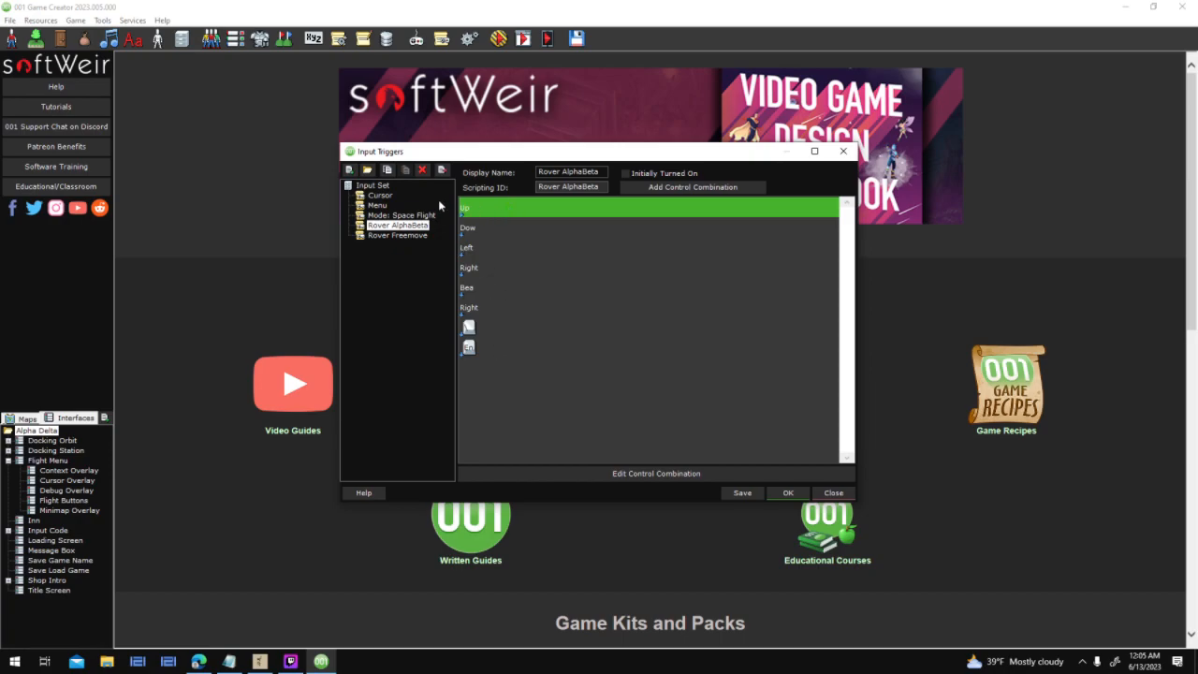
{"action": "double_click", "coordinate": [478, 212]}
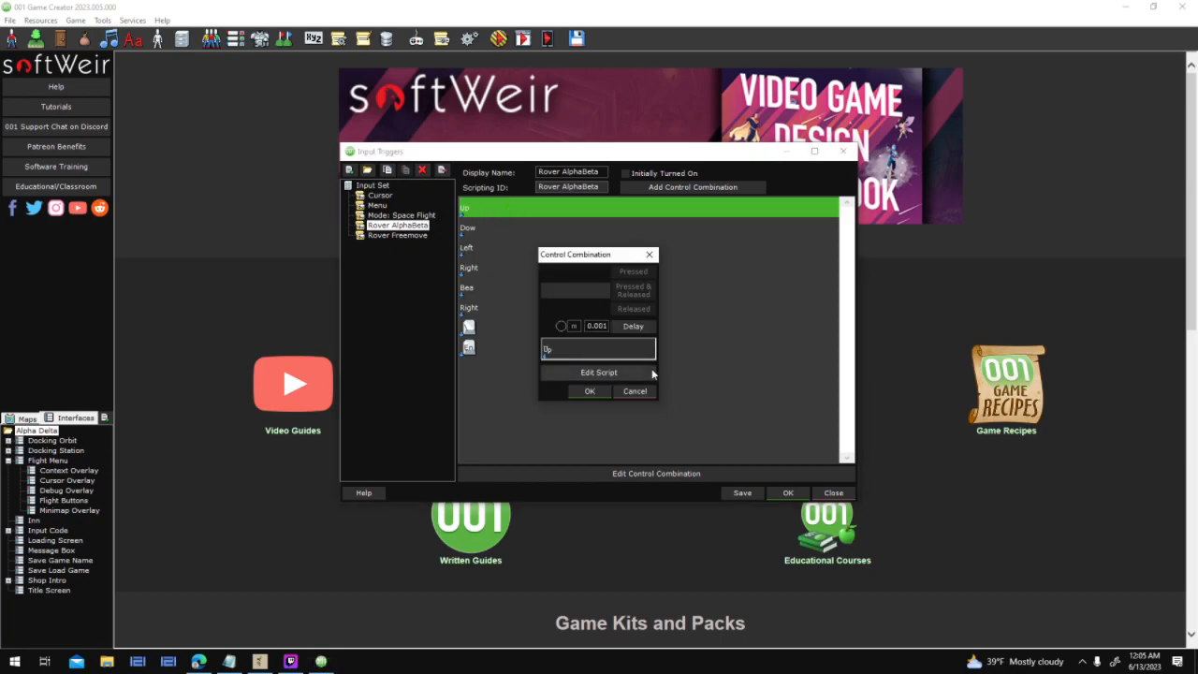
{"action": "left_click", "coordinate": [649, 371]}
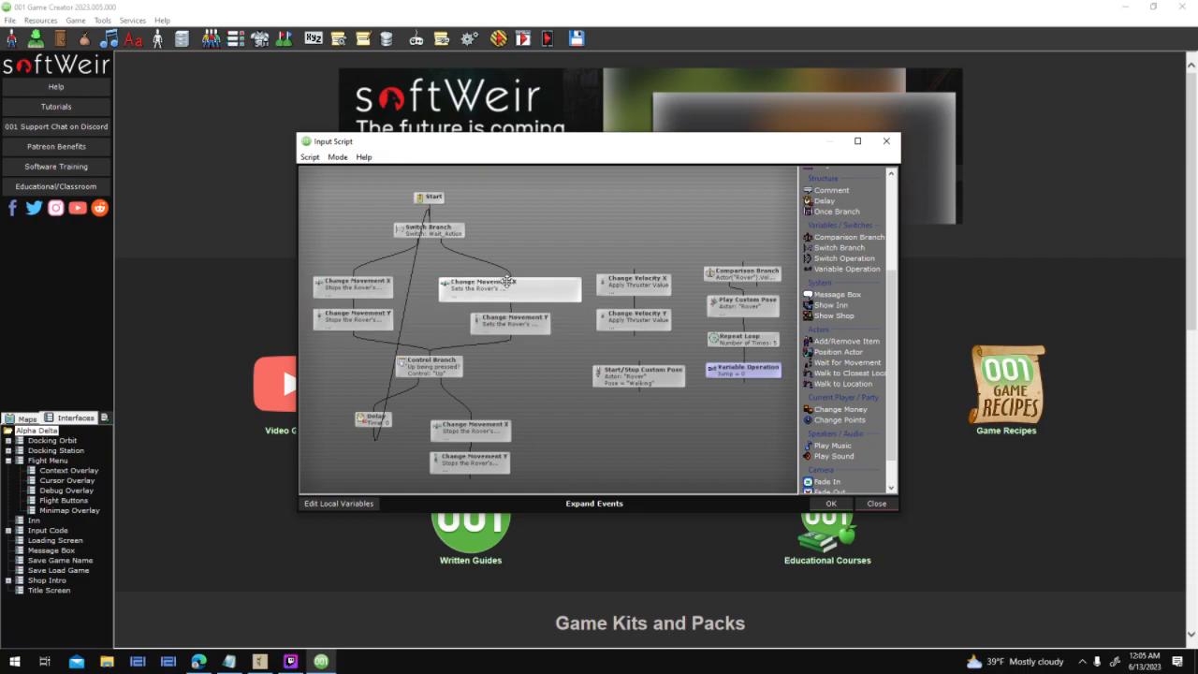
Inspect the X movement formula of the Rover's Change Movement X event and the Y movement stop event in the Up script
{"action": "left_click", "coordinate": [535, 323]}
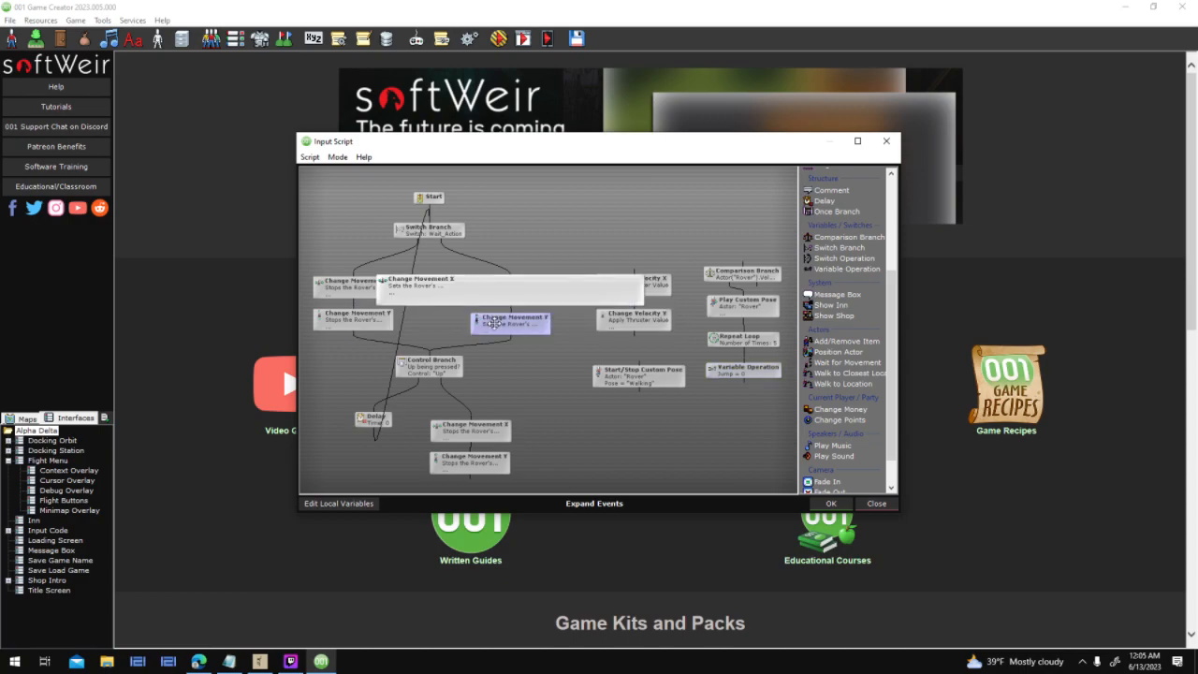
{"action": "double_click", "coordinate": [529, 288]}
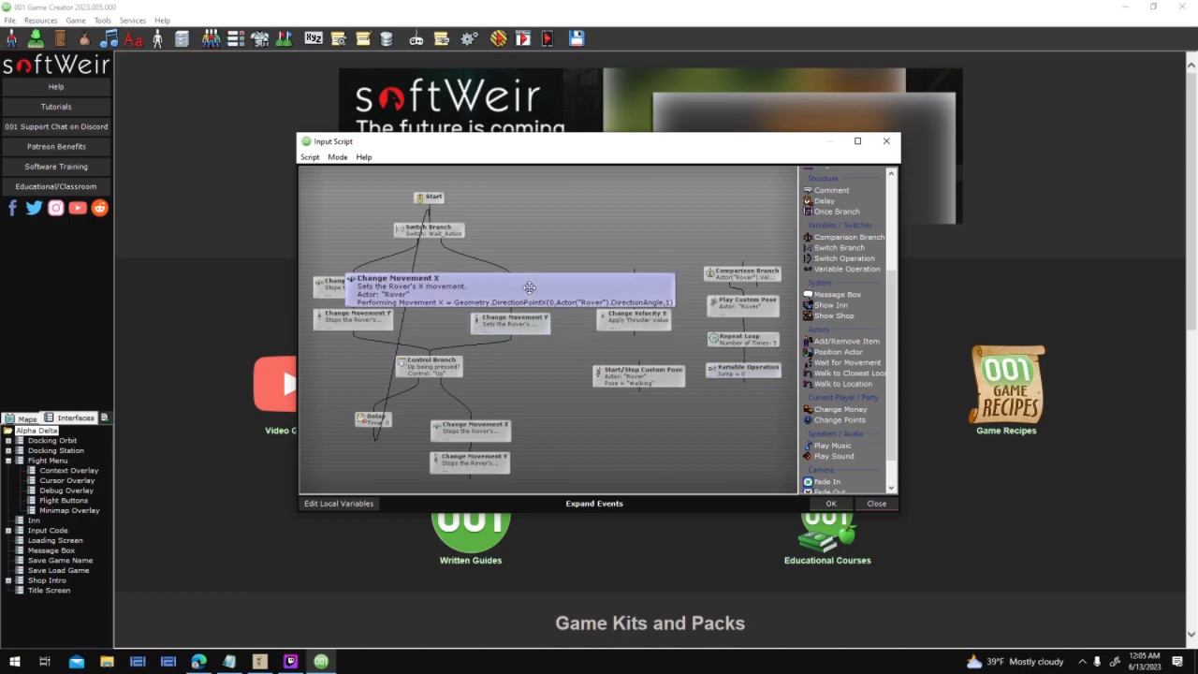
{"action": "left_click_drag", "start_coordinate": [671, 384], "coordinate": [721, 398]}
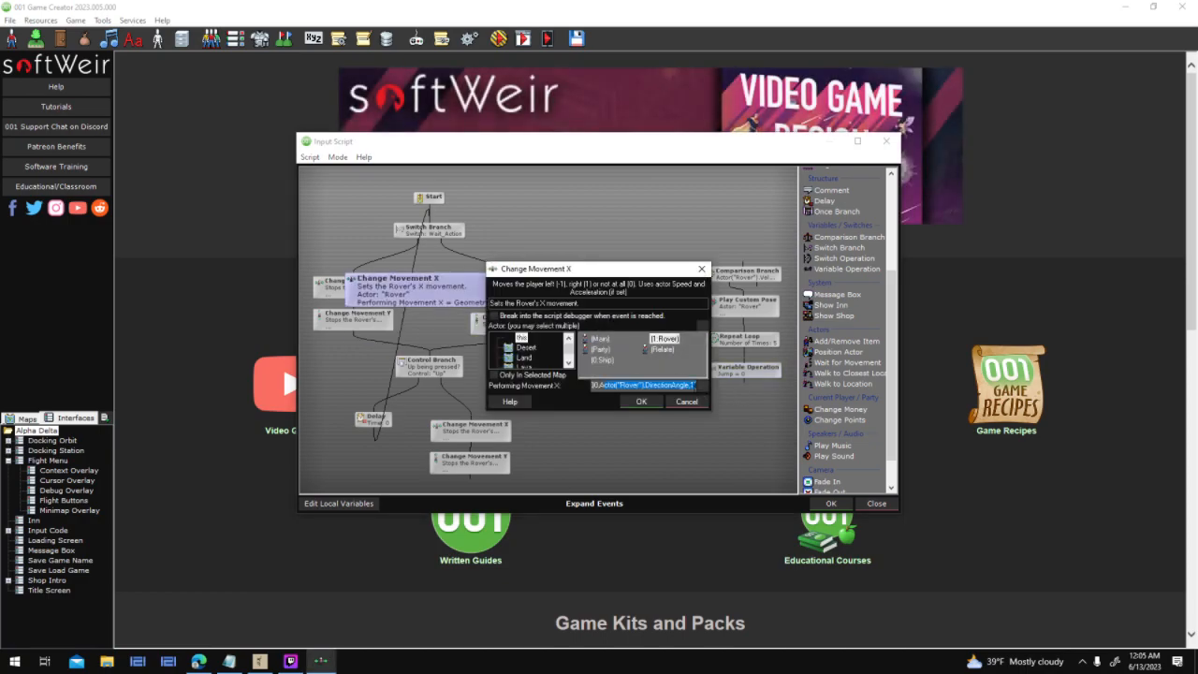
{"action": "left_click", "coordinate": [691, 384]}
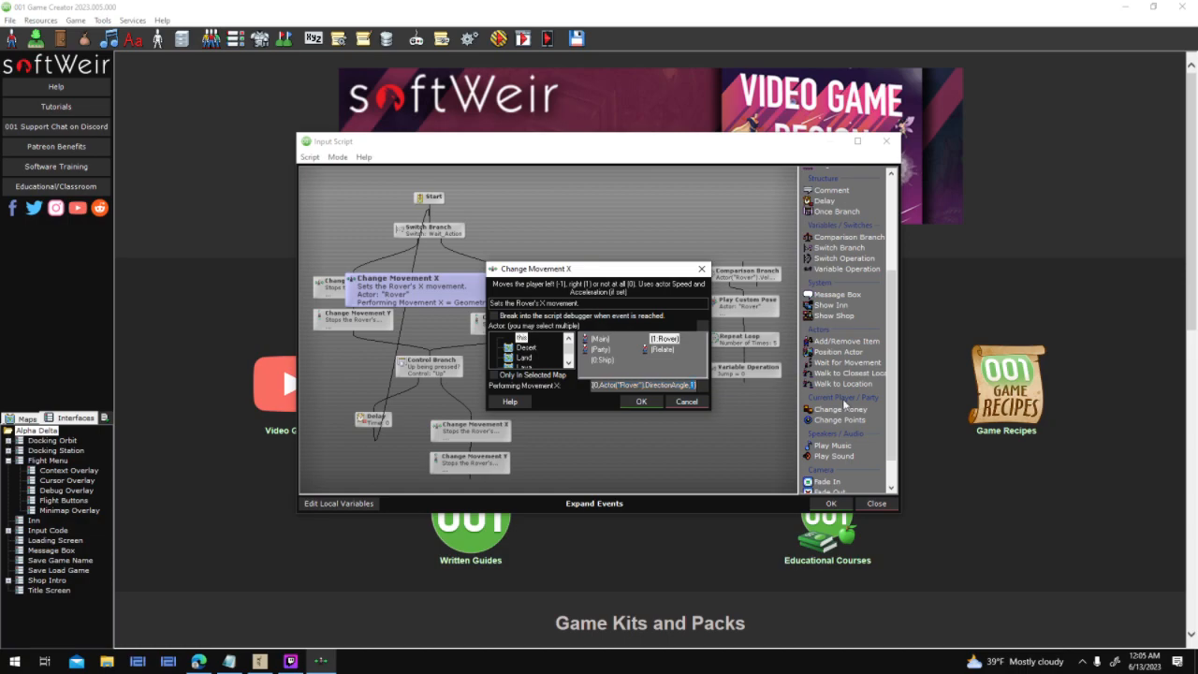
{"action": "left_click", "coordinate": [686, 401]}
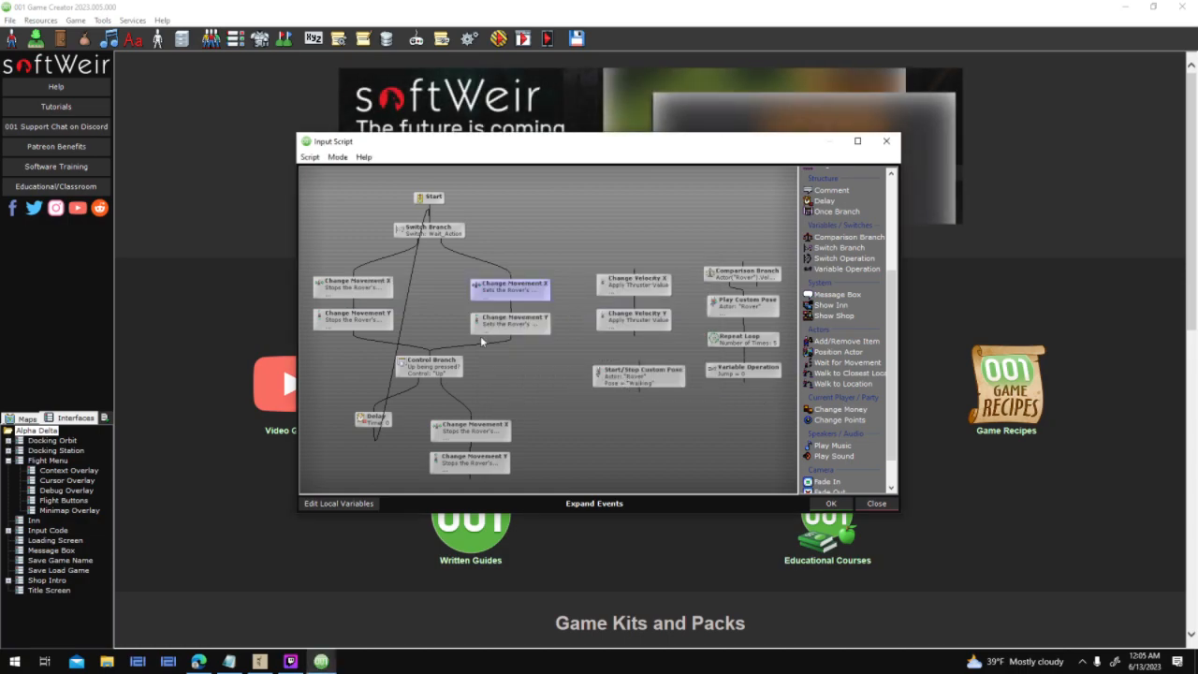
{"action": "left_click", "coordinate": [500, 468]}
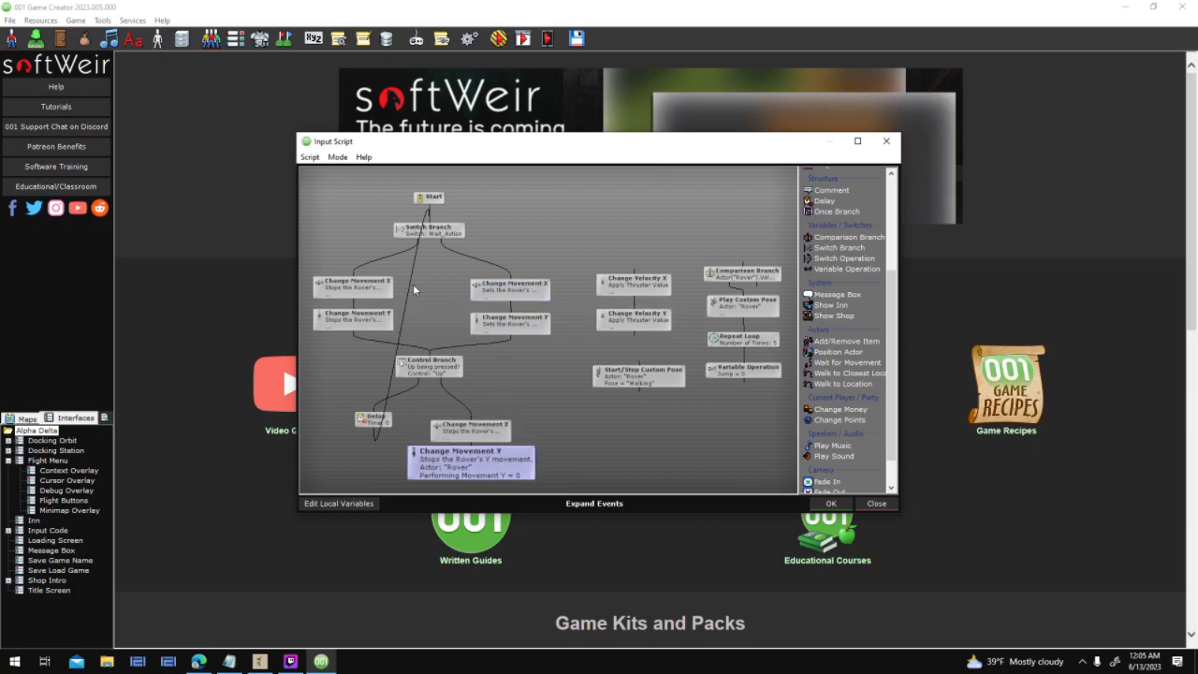
Confirm the Up script, its control combination and the input triggers
{"action": "left_click", "coordinate": [842, 504]}
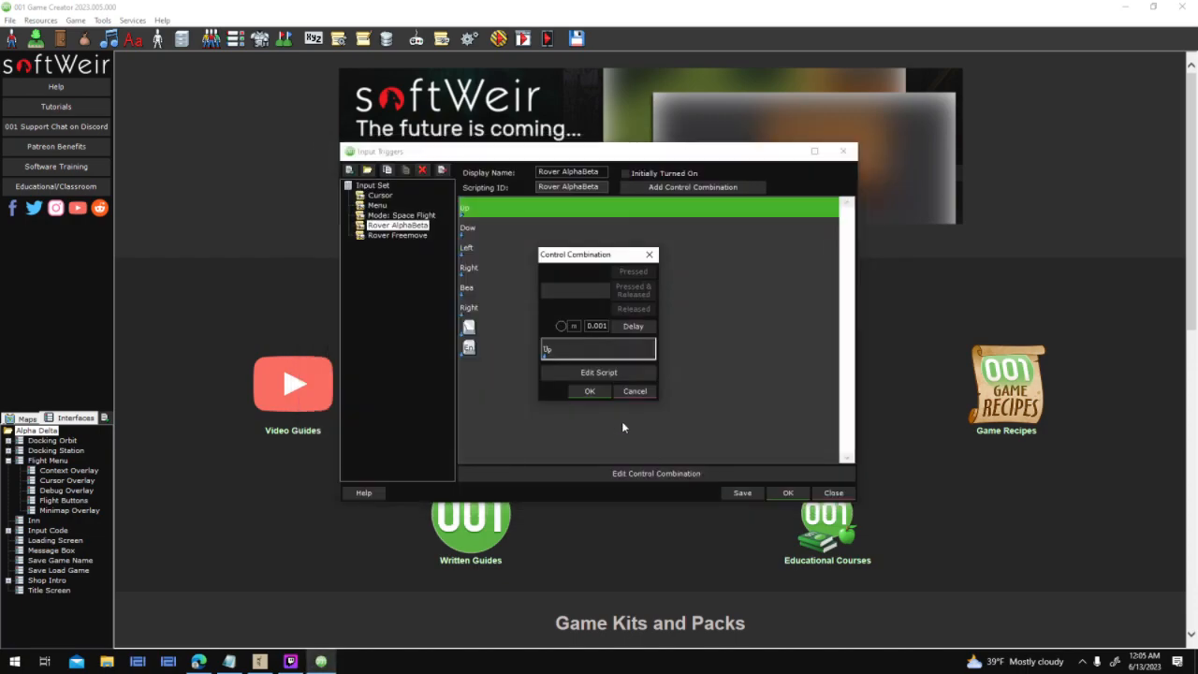
{"action": "left_click", "coordinate": [599, 392]}
{"action": "left_click", "coordinate": [788, 492]}
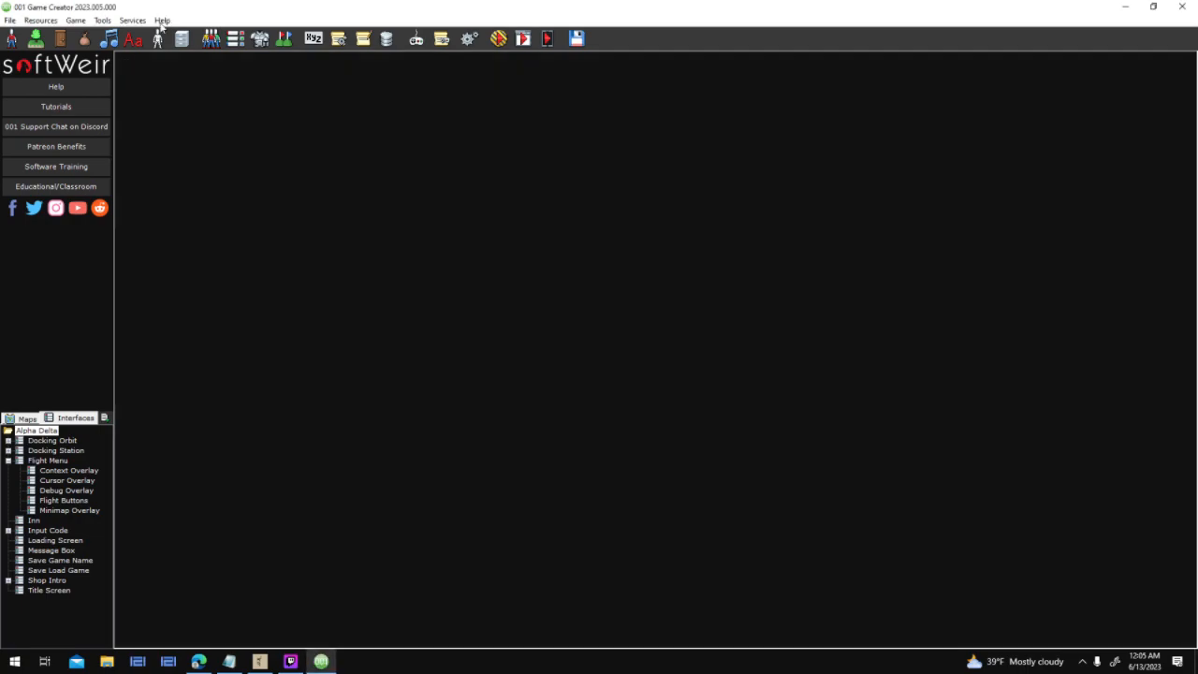
Open the base actor of the Surface Rover actor template
{"action": "left_click", "coordinate": [145, 38]}
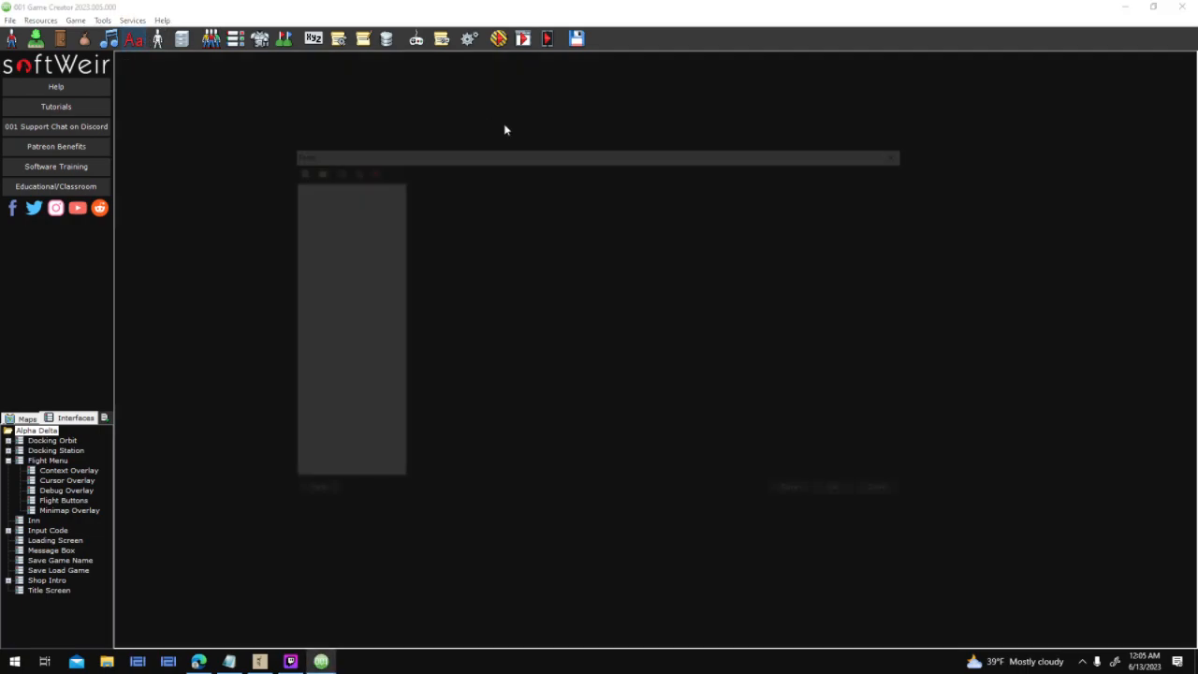
{"action": "left_click", "coordinate": [904, 151]}
{"action": "left_click", "coordinate": [157, 38]}
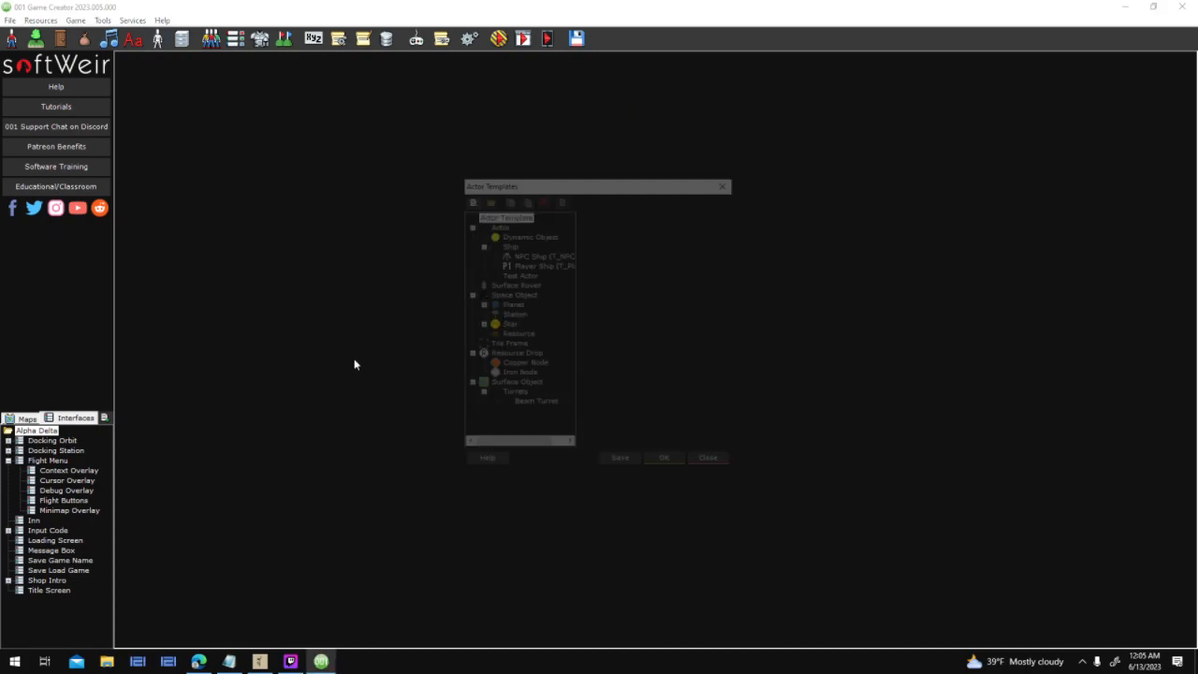
{"action": "left_click", "coordinate": [505, 284]}
{"action": "left_click", "coordinate": [657, 311]}
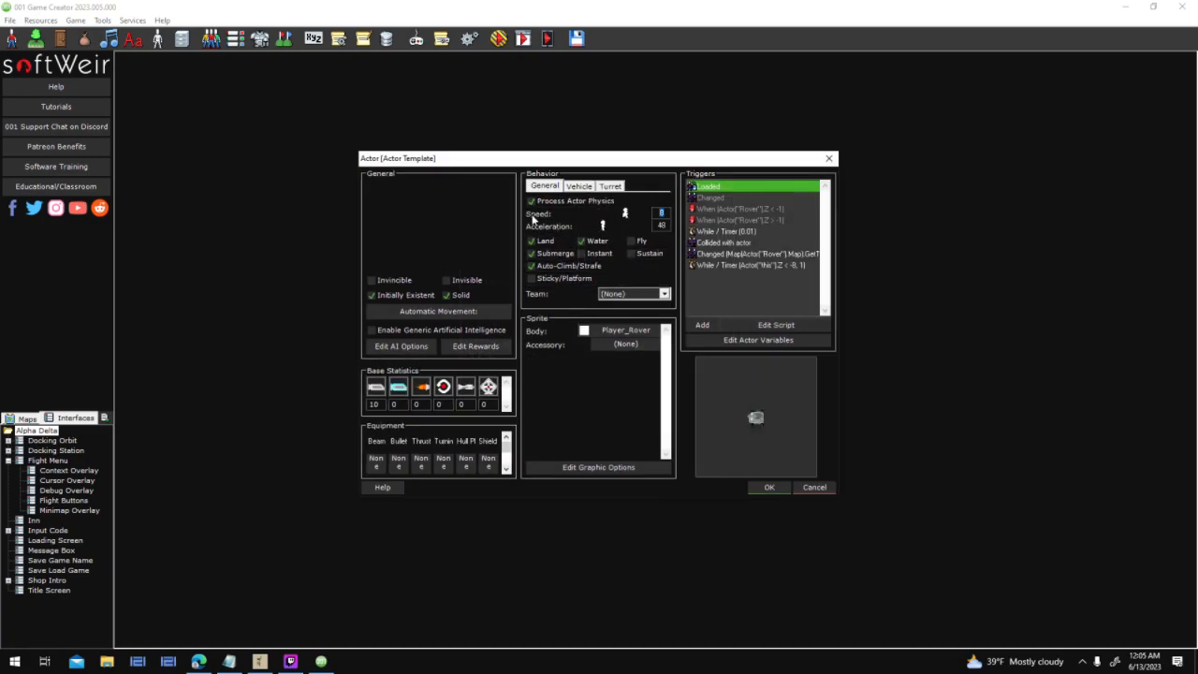
Set the Surface Rover's vehicle turning to its maximum and confirm the base actor and the actor templates
{"action": "left_click", "coordinate": [575, 186]}
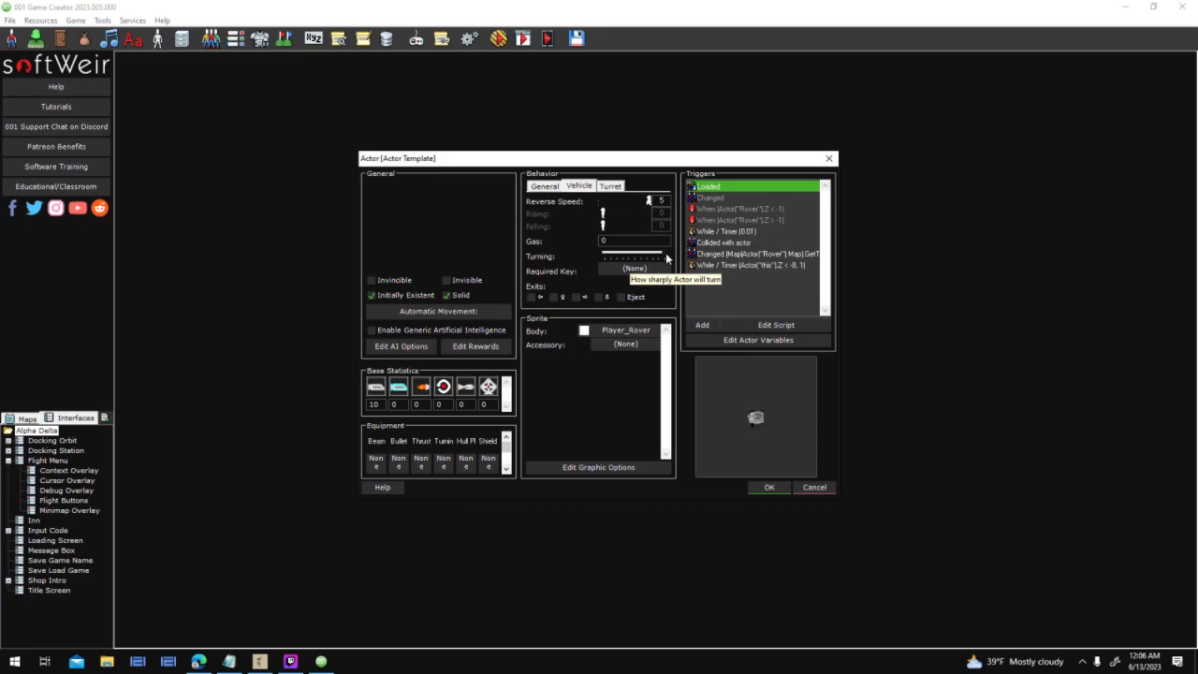
{"action": "mouse_move", "coordinate": [665, 253]}
{"action": "left_mouse_down"}
{"action": "mouse_move", "coordinate": [594, 255]}
{"action": "mouse_move", "coordinate": [687, 253]}
{"action": "left_mouse_up"}
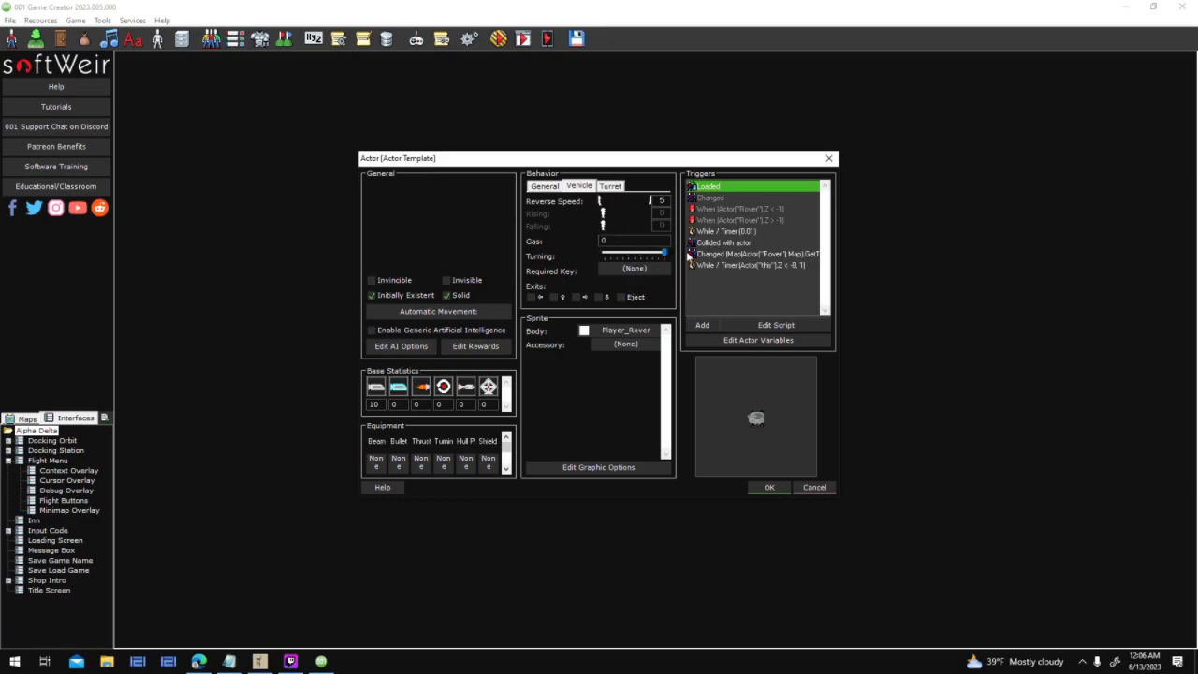
{"action": "left_click", "coordinate": [784, 485]}
{"action": "left_click", "coordinate": [667, 462]}
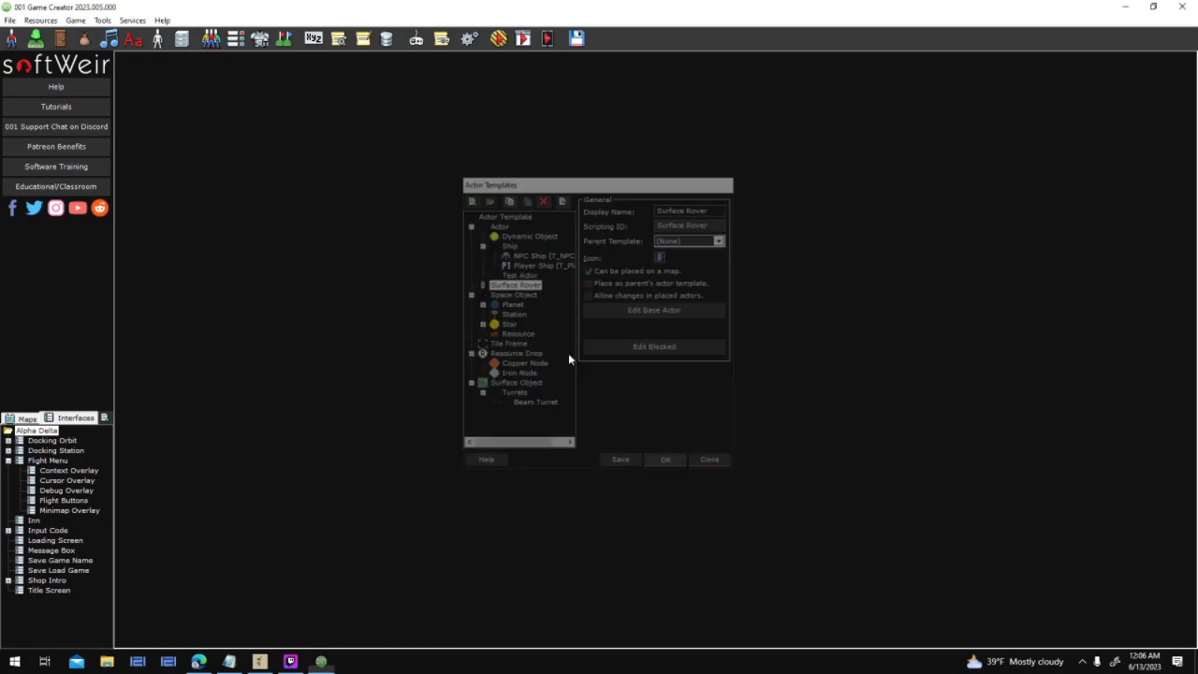
Check the script of the seventh control combination in the Rover AlphaBeta input set and close it without changes
{"action": "left_click", "coordinate": [415, 38]}
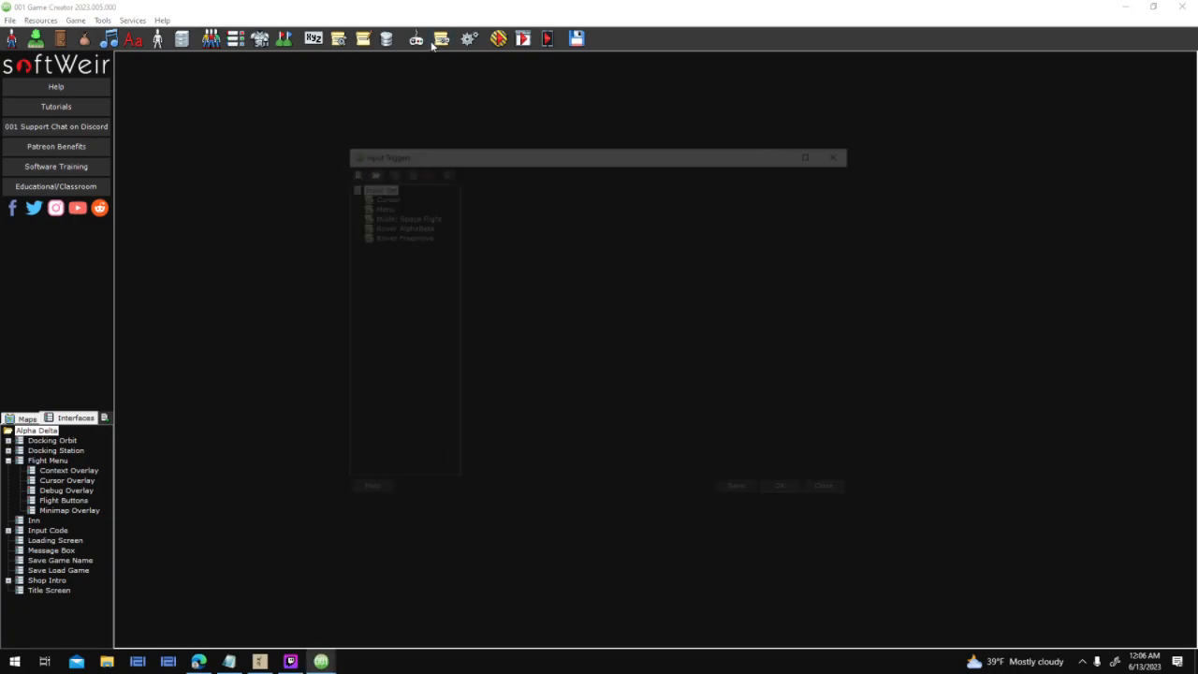
{"action": "left_click", "coordinate": [418, 226]}
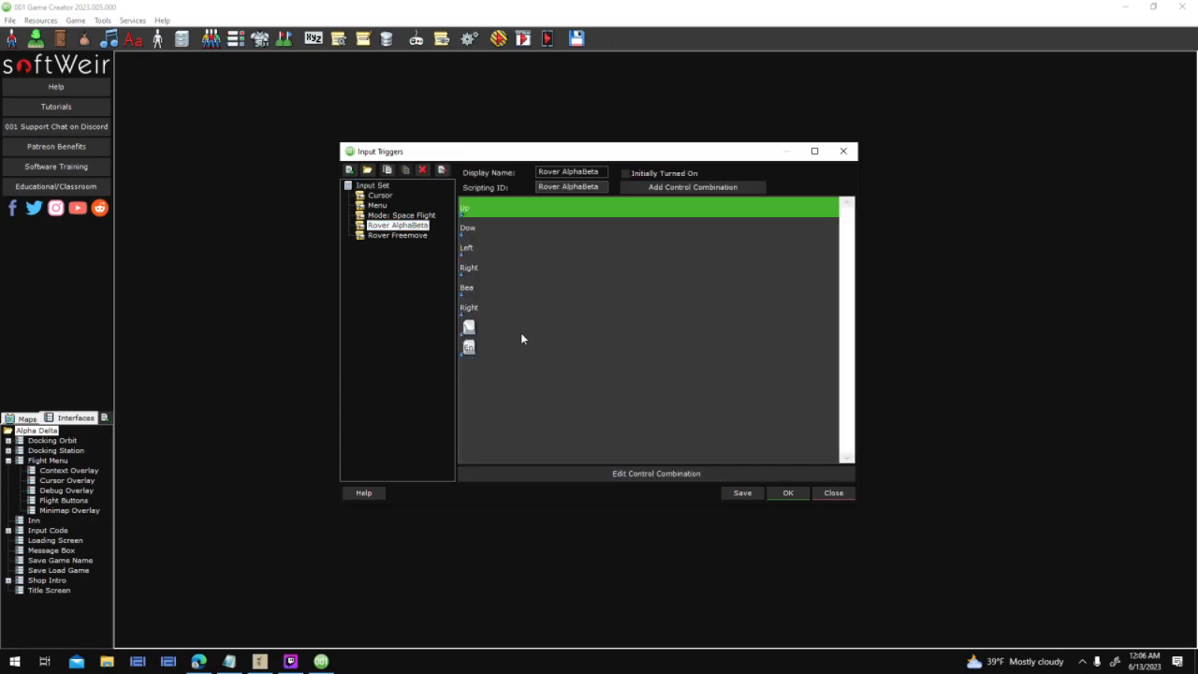
{"action": "double_click", "coordinate": [521, 335]}
{"action": "left_click", "coordinate": [599, 371]}
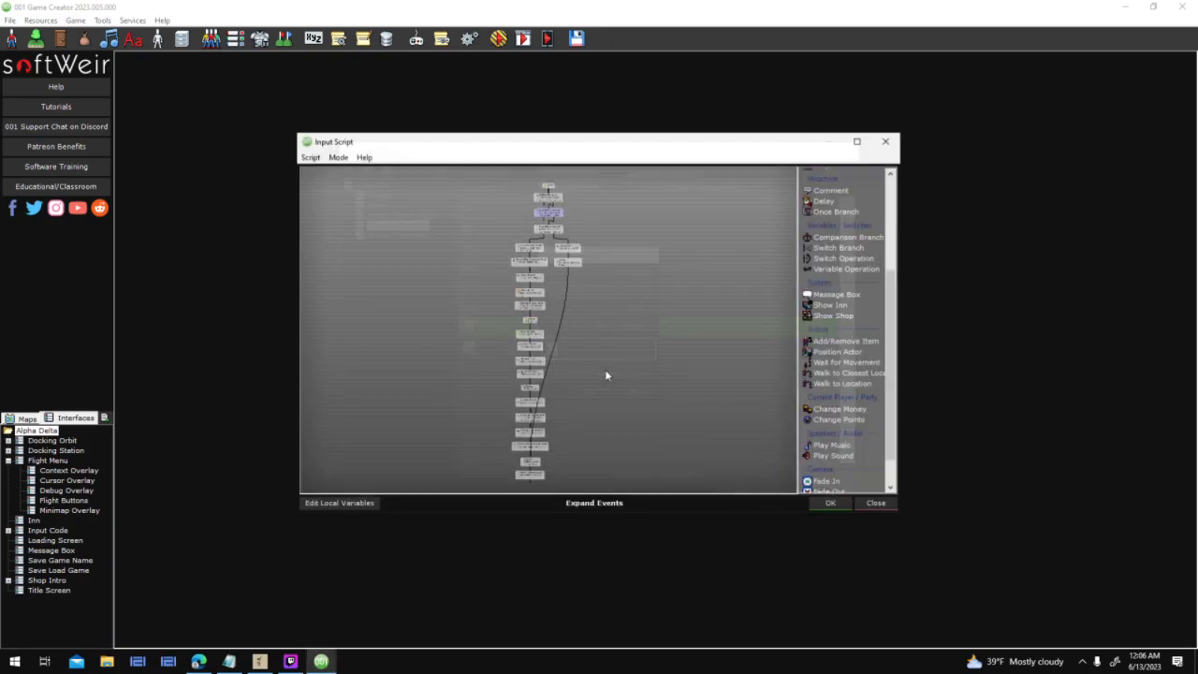
{"action": "scroll", "coordinate": [605, 333], "scroll_direction": "up", "scroll_amount": 2}
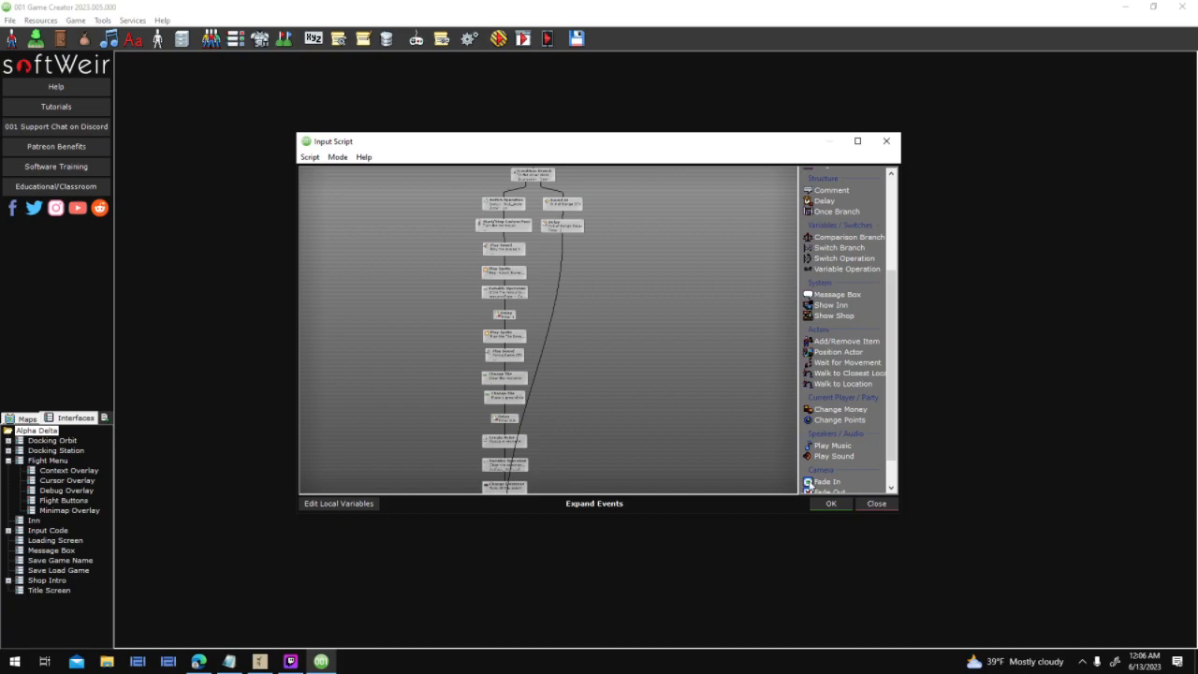
{"action": "left_click", "coordinate": [865, 505]}
{"action": "left_click", "coordinate": [646, 397]}
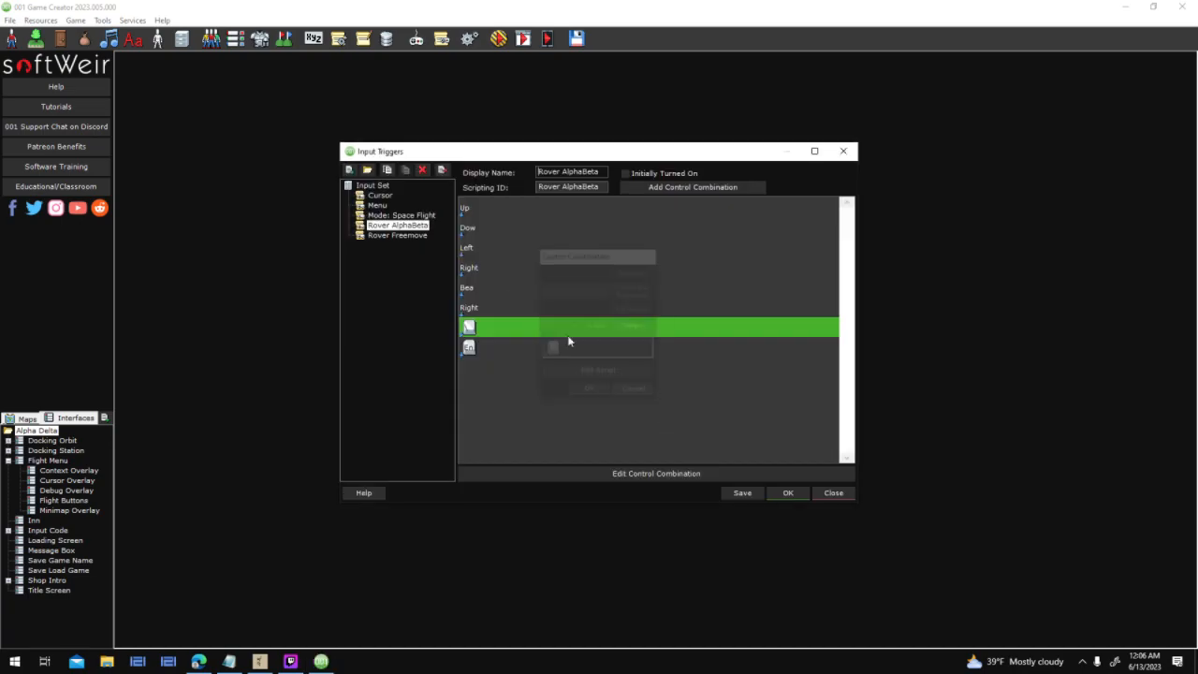
View the script of the Down control in Rover AlphaBeta and cancel out of it
{"action": "double_click", "coordinate": [471, 230]}
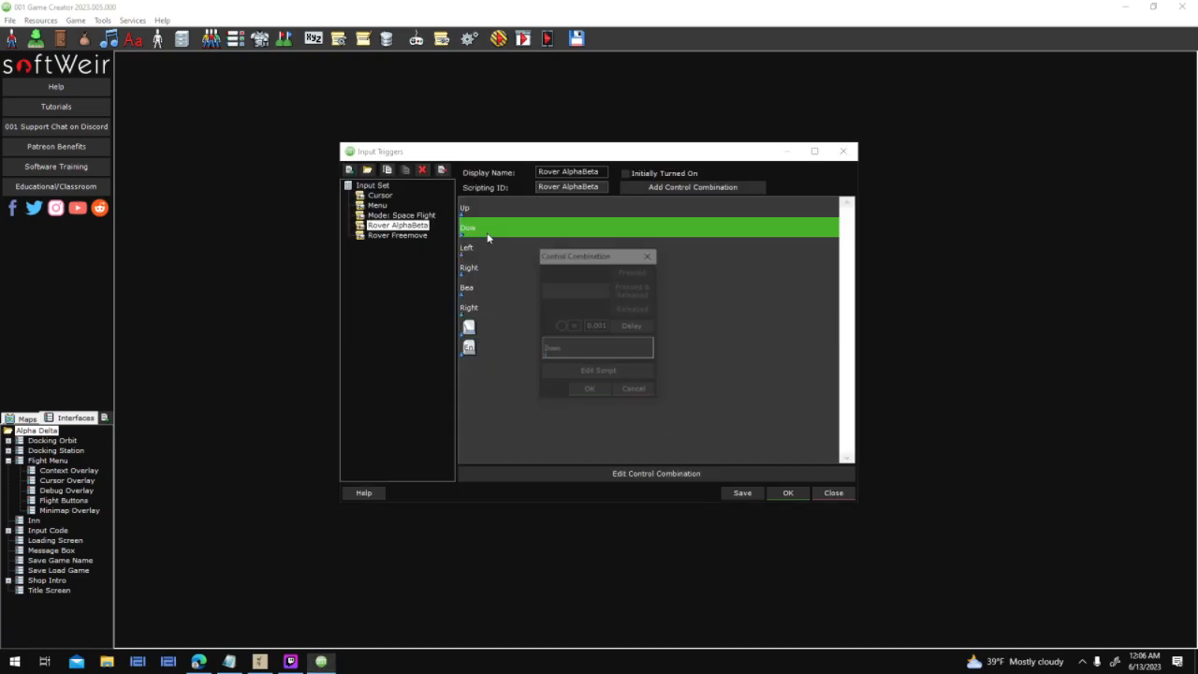
{"action": "left_click", "coordinate": [636, 379]}
{"action": "left_click", "coordinate": [885, 141]}
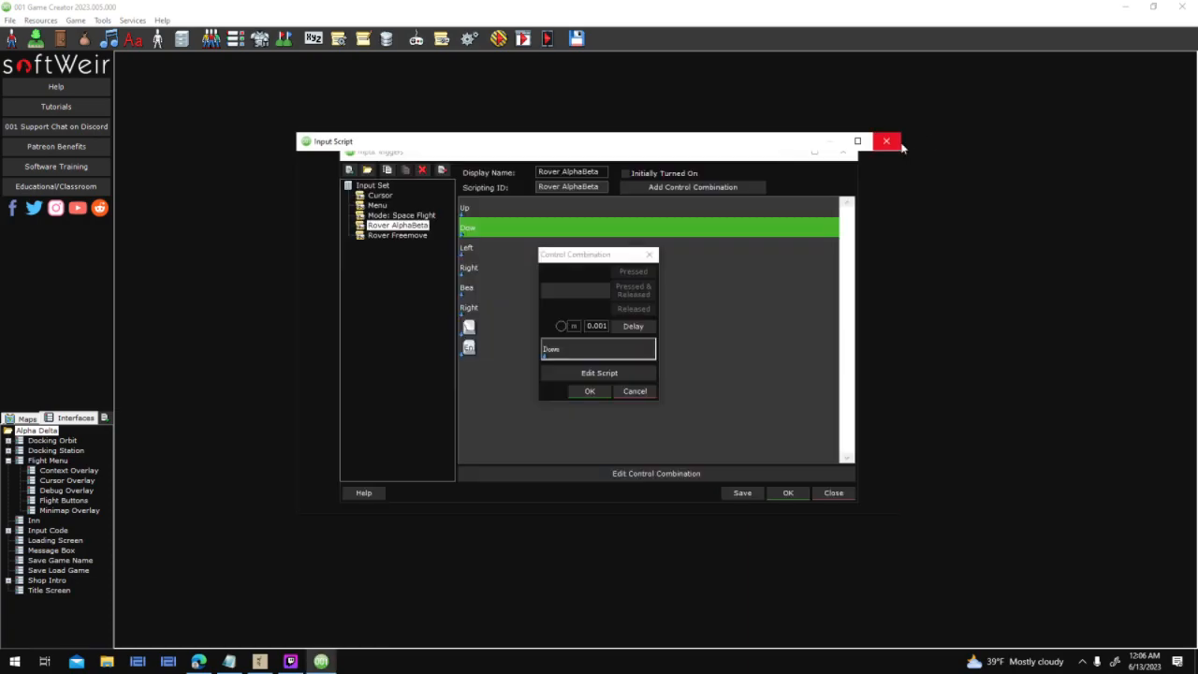
{"action": "left_click", "coordinate": [626, 389]}
Open the script of the Left control in Rover AlphaBeta in a maximized window
{"action": "double_click", "coordinate": [508, 251]}
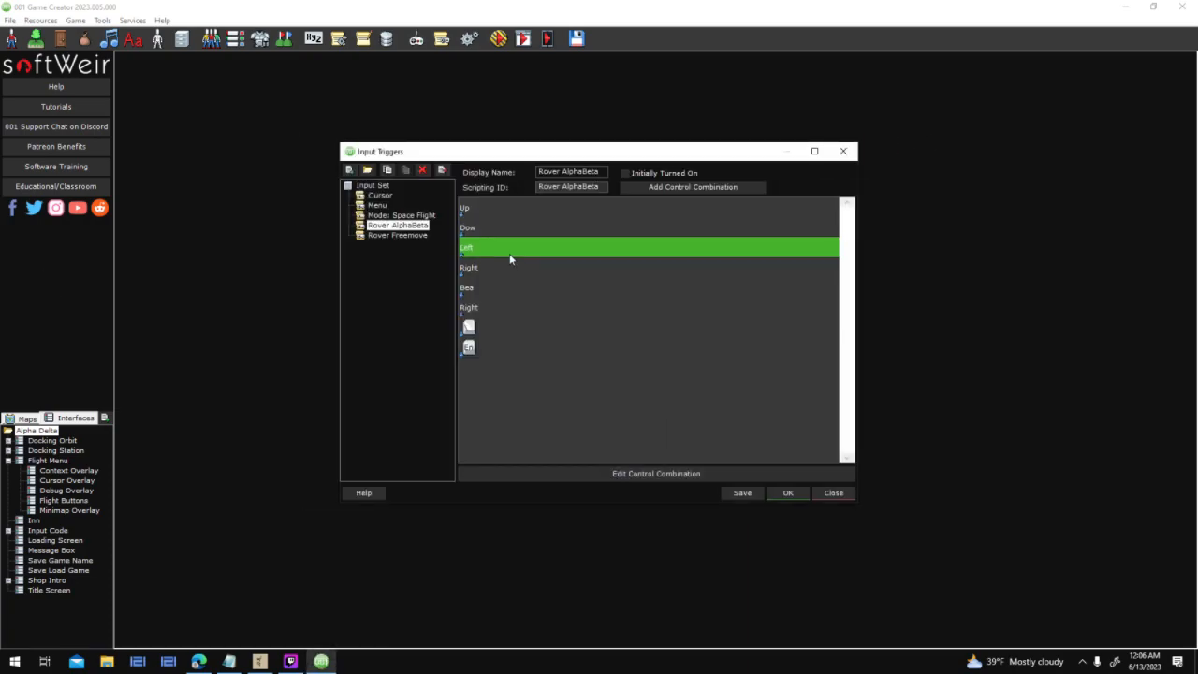
{"action": "left_click", "coordinate": [629, 373]}
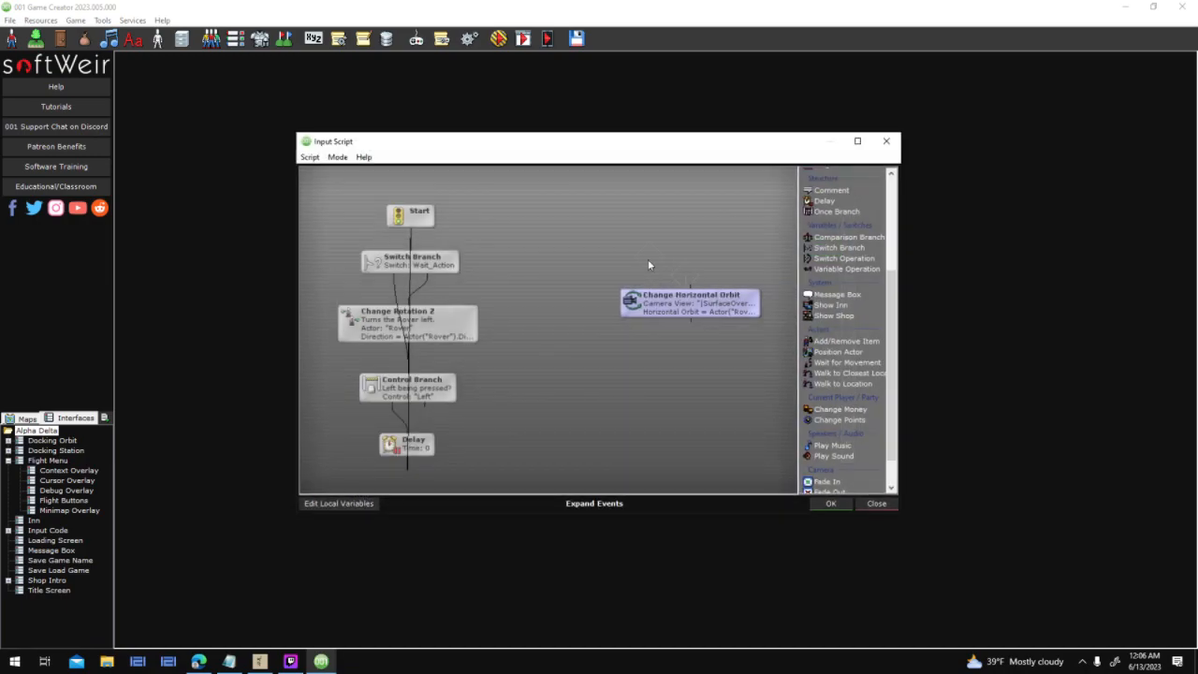
{"action": "left_click", "coordinate": [857, 140]}
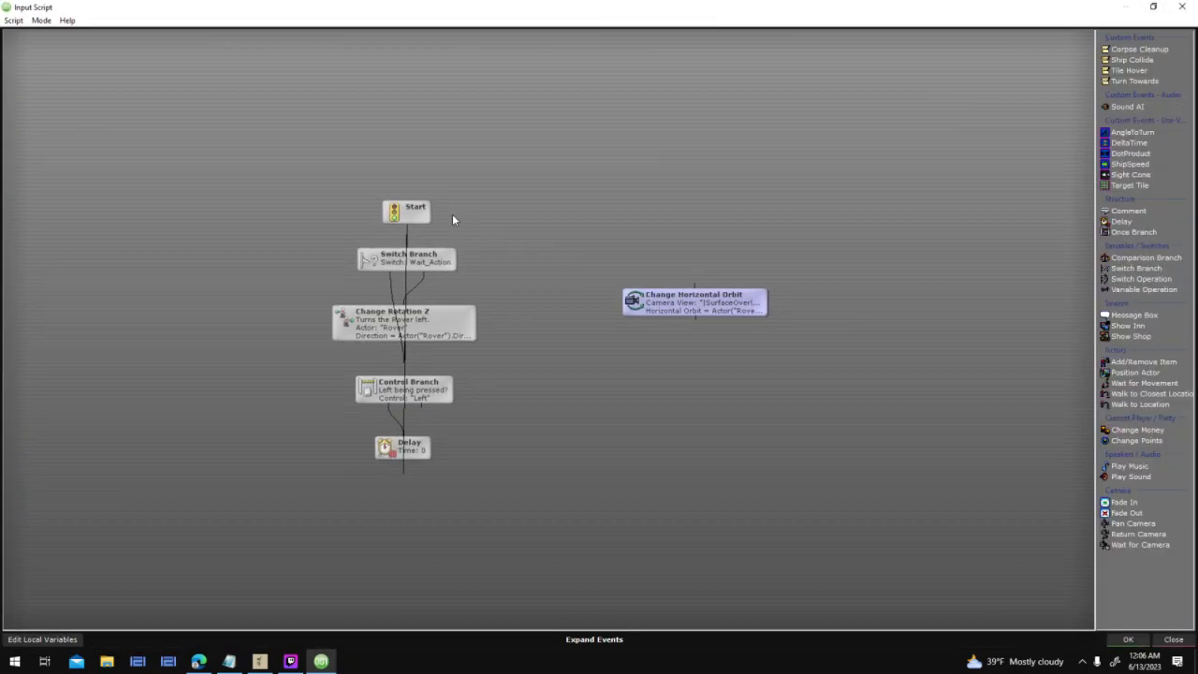
Read through the direction formula of the Change Rotation Z event that turns the Rover left, and cancel the event
{"action": "double_click", "coordinate": [473, 308]}
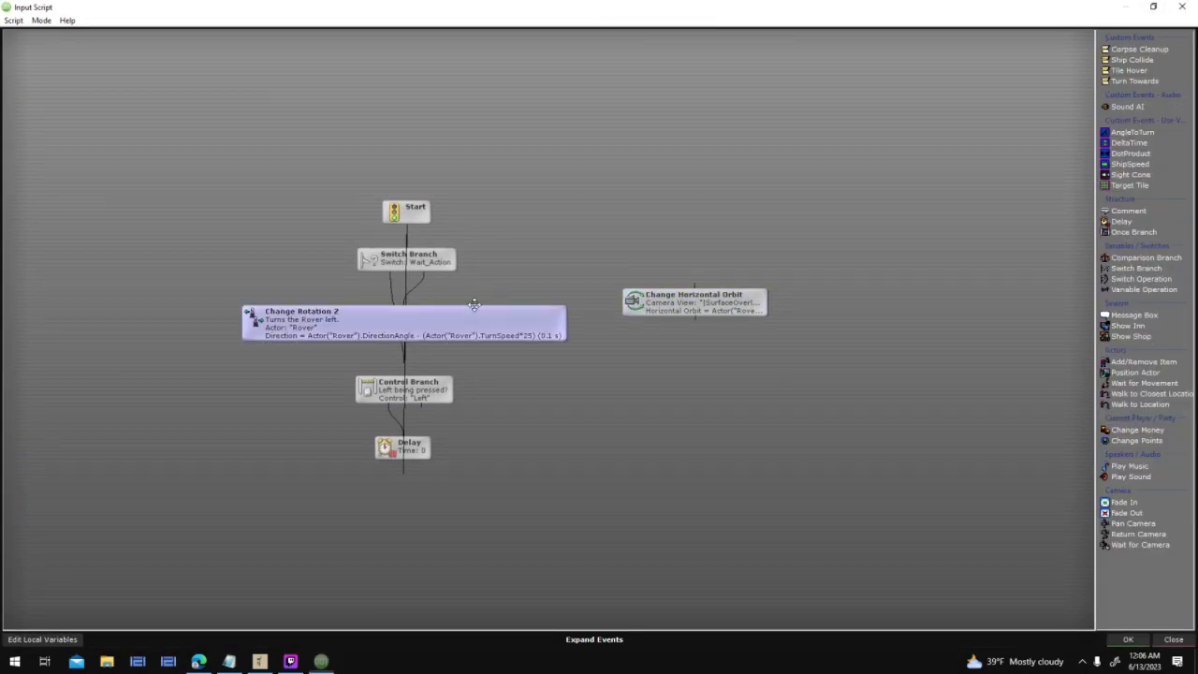
{"action": "left_click_drag", "start_coordinate": [682, 374], "coordinate": [524, 387]}
{"action": "key", "text": "Right"}
{"action": "key", "text": "Right"}
{"action": "key", "text": "Right"}
{"action": "key", "text": "Right"}
{"action": "key", "text": "Right"}
{"action": "key", "text": "Right"}
{"action": "key", "text": "Right"}
{"action": "key", "text": "Right"}
{"action": "key", "text": "Right"}
{"action": "key", "text": "Right"}
{"action": "key", "text": "Right"}
{"action": "key", "text": "Right"}
{"action": "key", "text": "Right"}
{"action": "key", "text": "Right"}
{"action": "key", "text": "Right"}
{"action": "key", "text": "Right"}
{"action": "key", "text": "Right"}
{"action": "key", "text": "Right"}
{"action": "key", "text": "Right"}
{"action": "key", "text": "Right"}
{"action": "key", "text": "Right"}
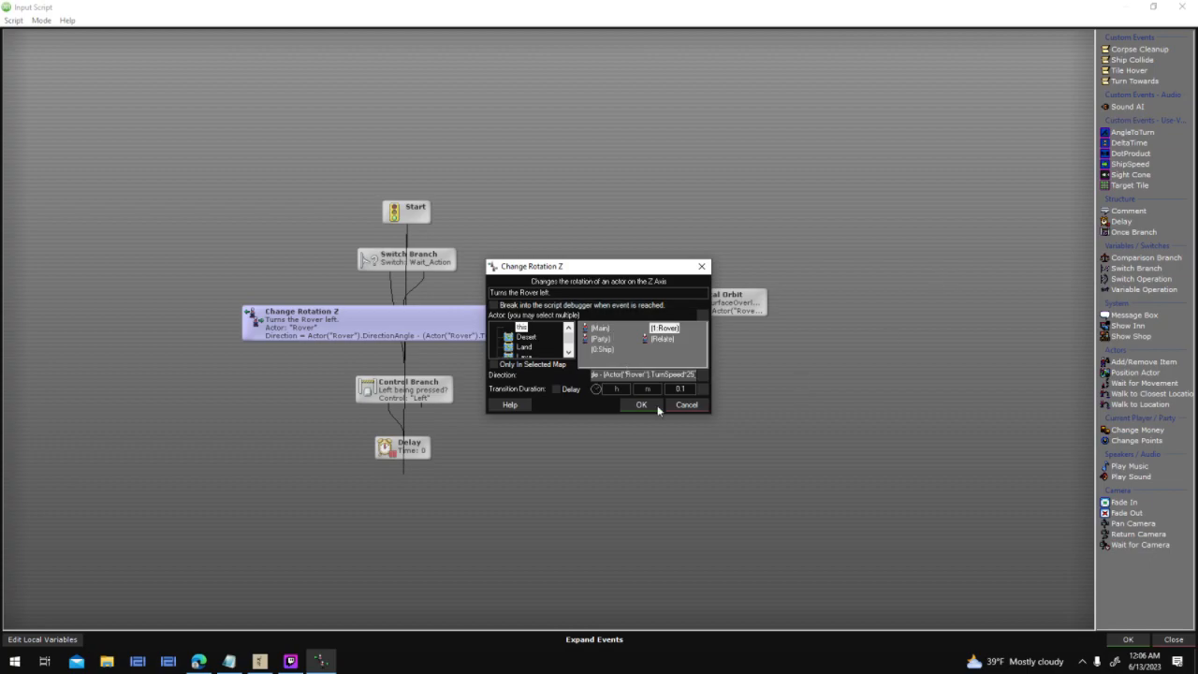
{"action": "left_click", "coordinate": [687, 404]}
Move the Change Horizontal Orbit event aside, search the events for "turnin", and examine the Change Turning event's options without adding it
{"action": "left_click", "coordinate": [733, 302]}
{"action": "key", "text": "space"}
{"action": "type", "text": "turnin"}
{"action": "double_click", "coordinate": [143, 74]}
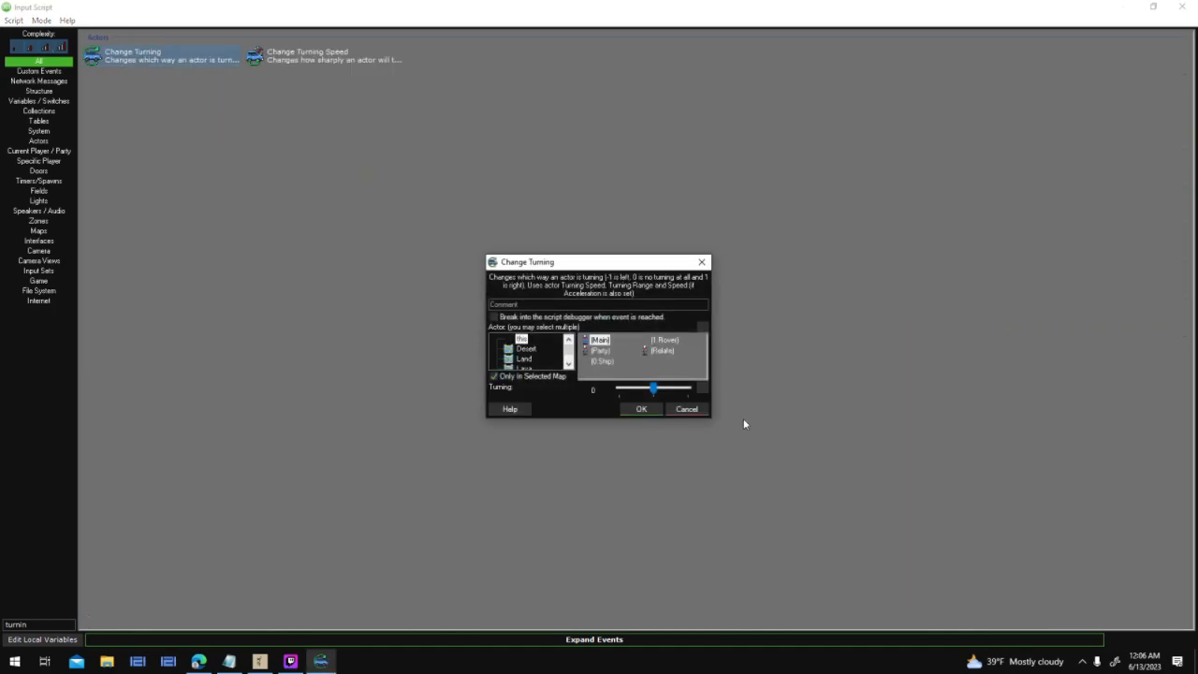
{"action": "left_click_drag", "start_coordinate": [655, 387], "coordinate": [762, 405]}
{"action": "left_click", "coordinate": [692, 408]}
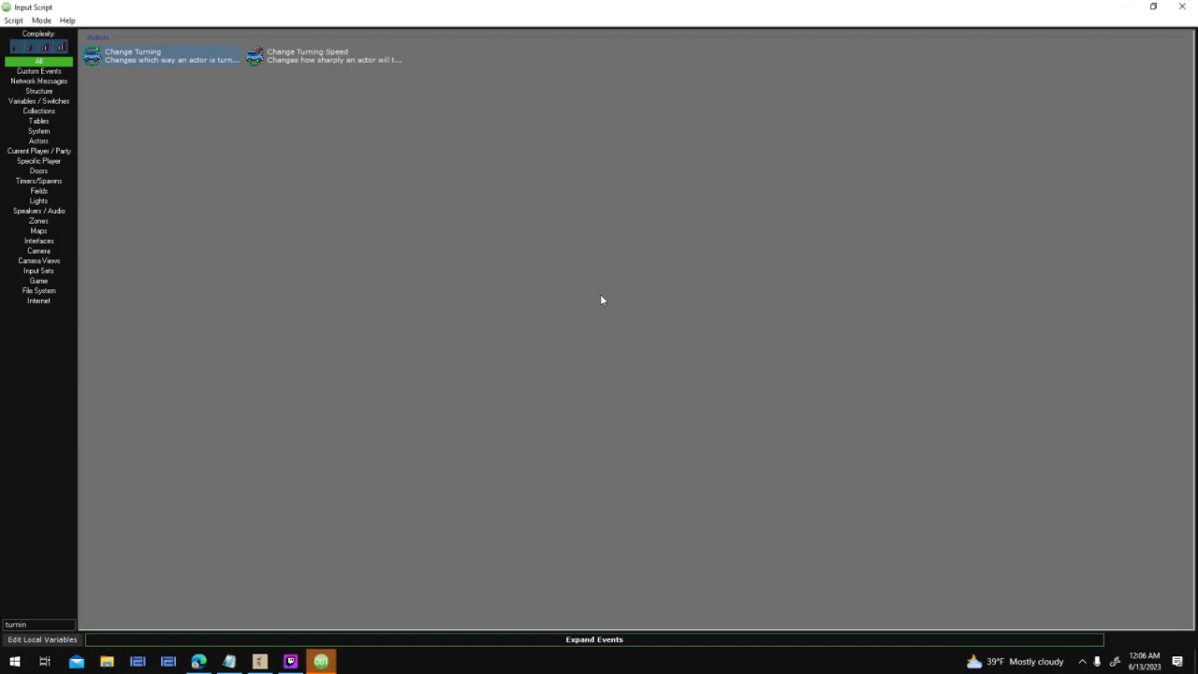
{"action": "left_click", "coordinate": [648, 638]}
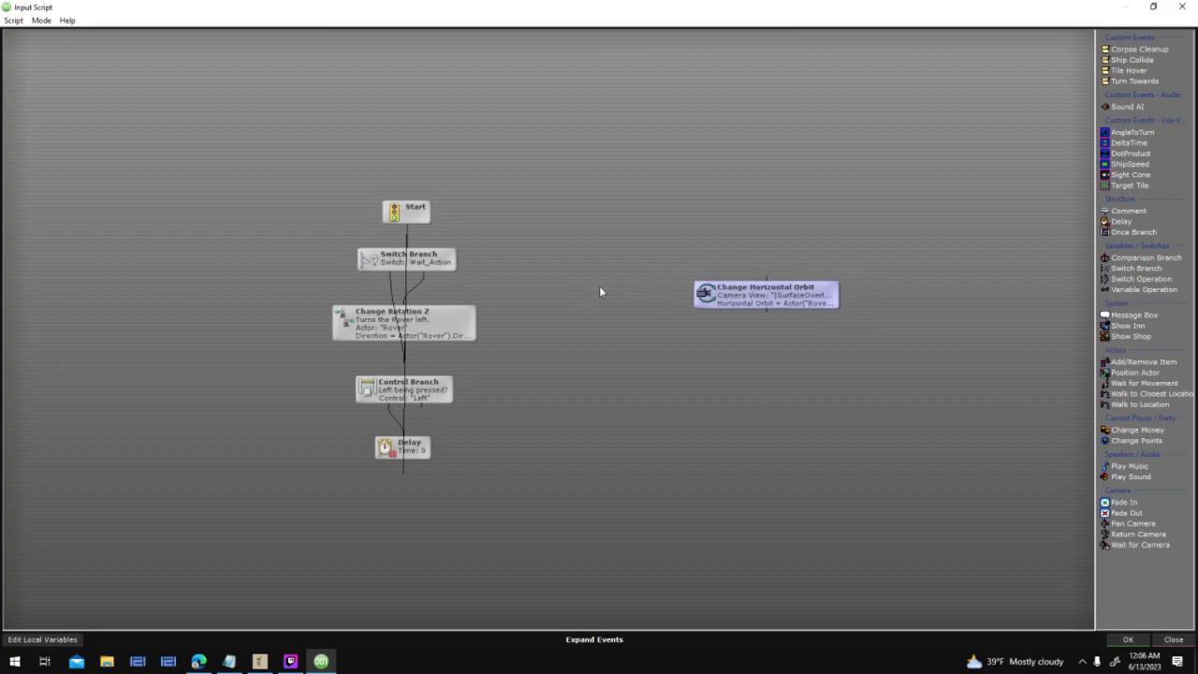
Review the TurnSpeed multiplier in the Change Rotation Z direction formula, and confirm the event, the Left script and its control combination
{"action": "double_click", "coordinate": [434, 322]}
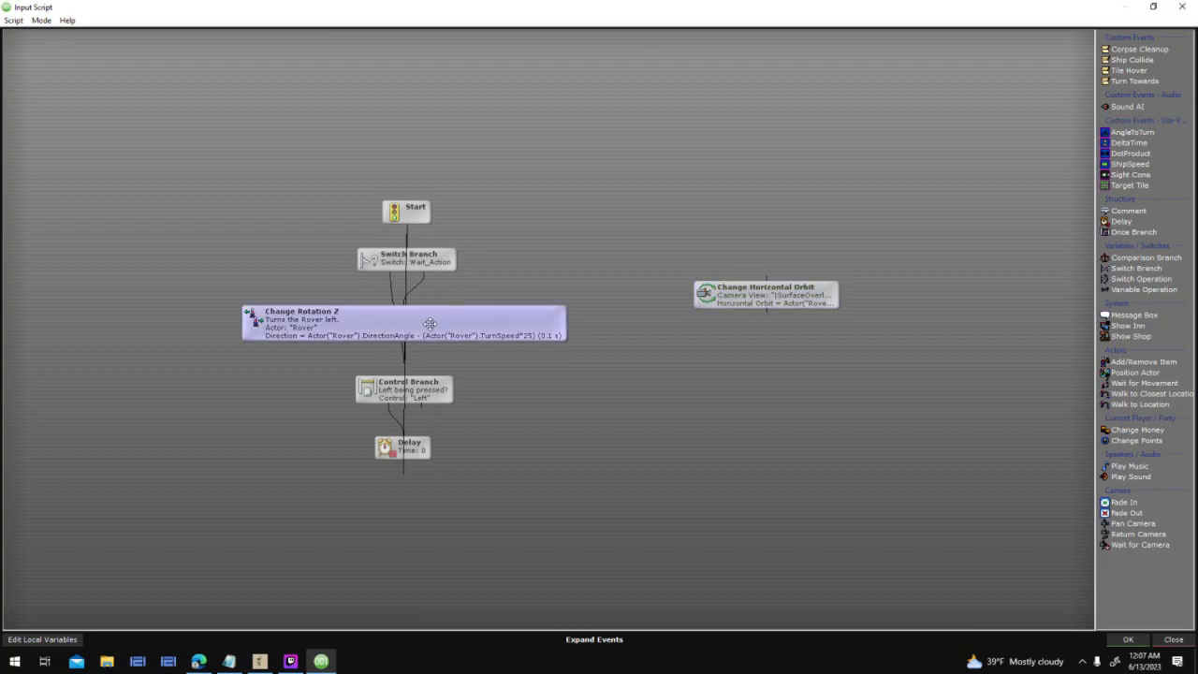
{"action": "left_click", "coordinate": [664, 374]}
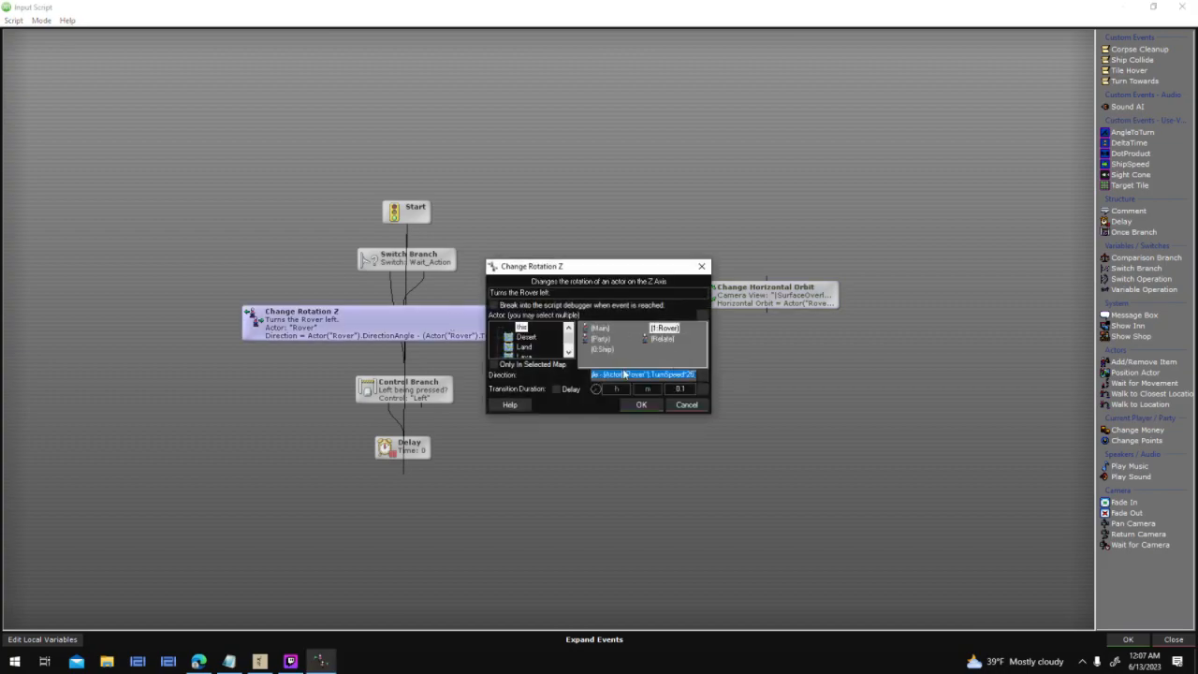
{"action": "left_click_drag", "start_coordinate": [605, 374], "coordinate": [734, 380]}
{"action": "left_click_drag", "start_coordinate": [686, 375], "coordinate": [695, 374]}
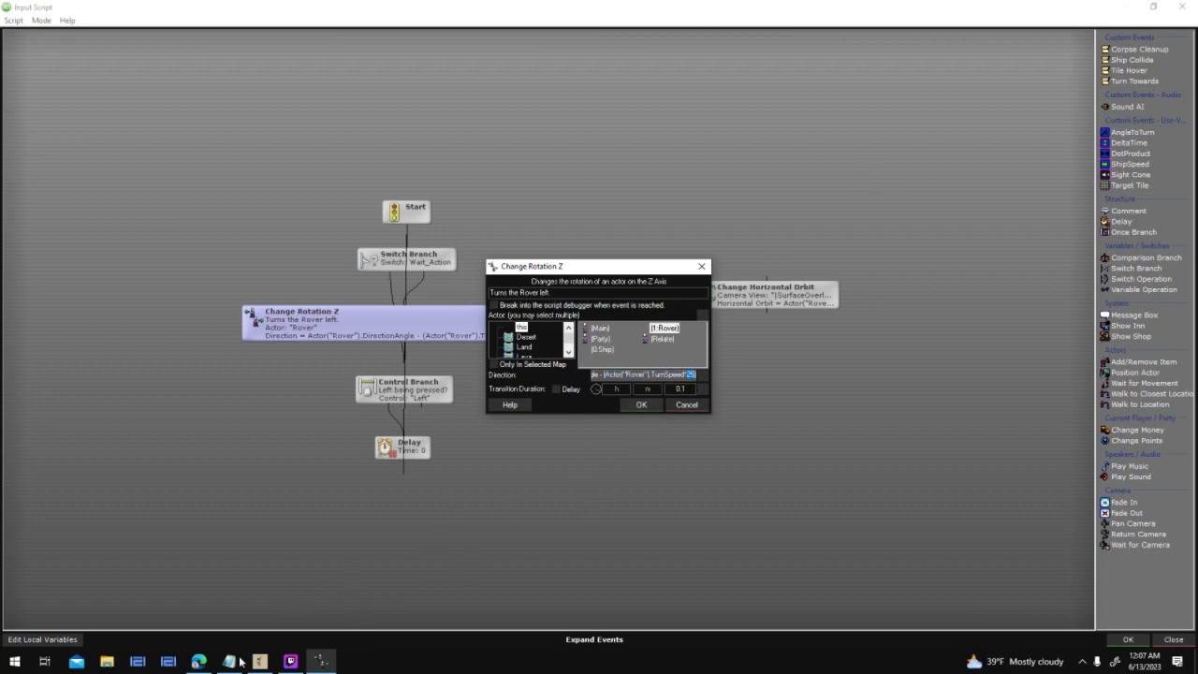
{"action": "left_click", "coordinate": [643, 404]}
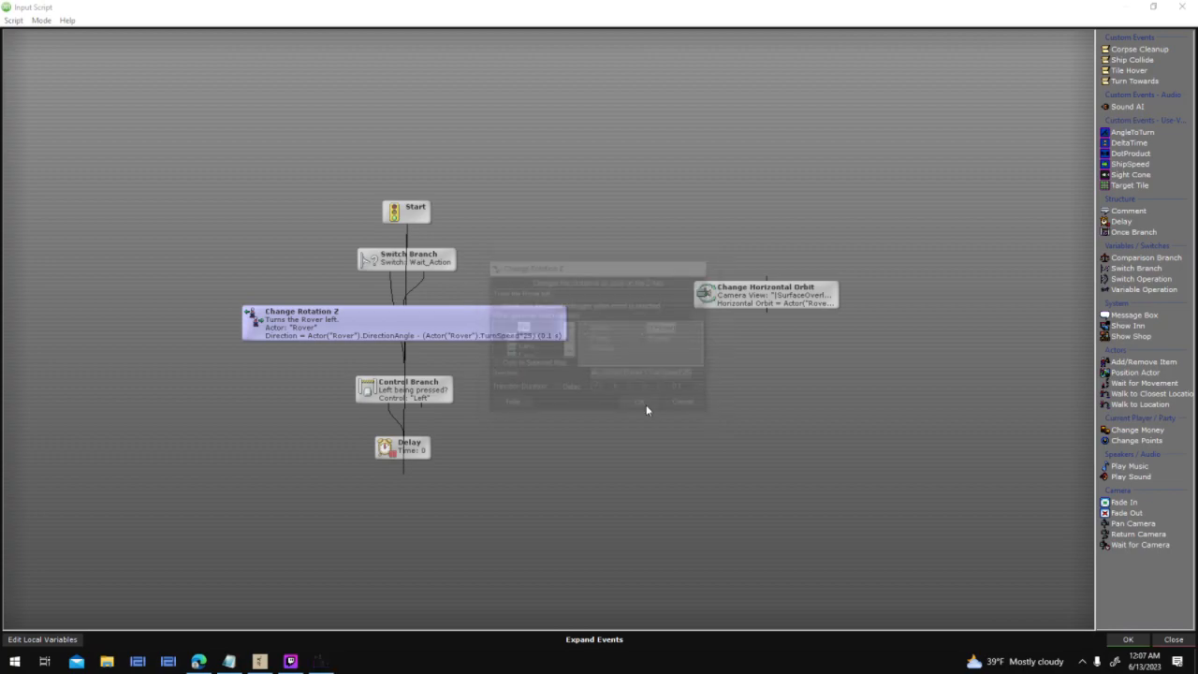
{"action": "left_click", "coordinate": [1115, 643]}
{"action": "left_click", "coordinate": [578, 391]}
Open the Enter control's script in Rover AlphaBeta, move the Activate Actor event aside, and review the Display Log Text message
{"action": "left_click", "coordinate": [487, 325]}
{"action": "double_click", "coordinate": [489, 346]}
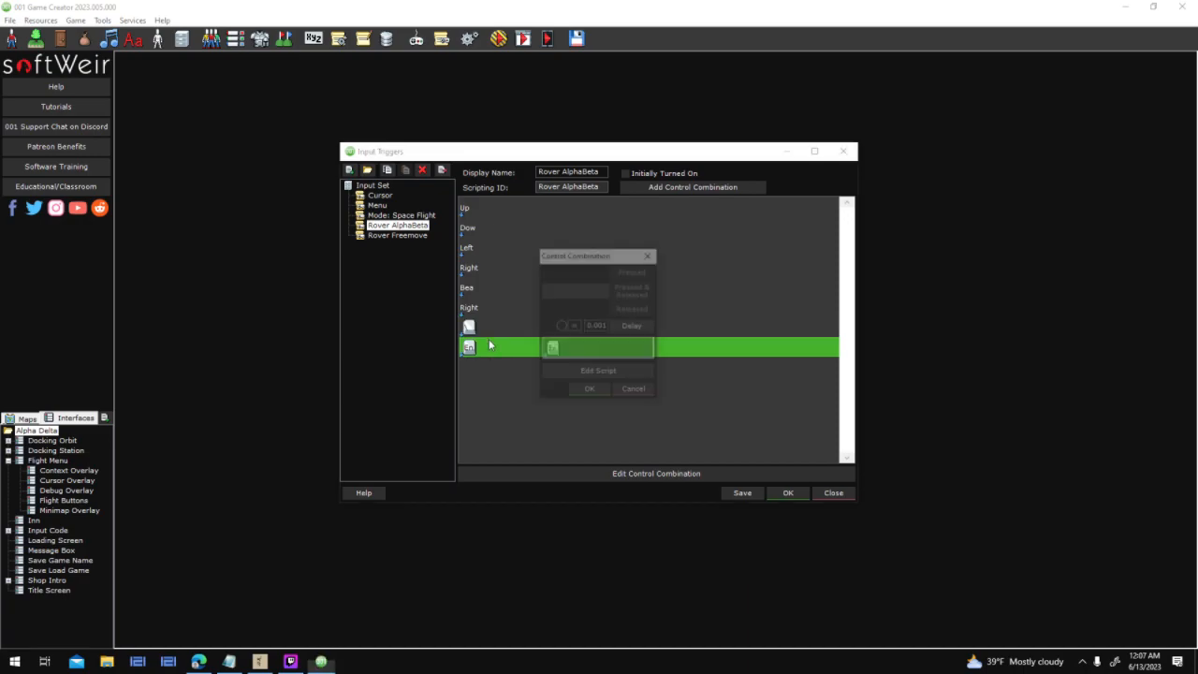
{"action": "left_click", "coordinate": [590, 371]}
{"action": "left_click_drag", "start_coordinate": [587, 435], "coordinate": [424, 227]}
{"action": "double_click", "coordinate": [655, 382]}
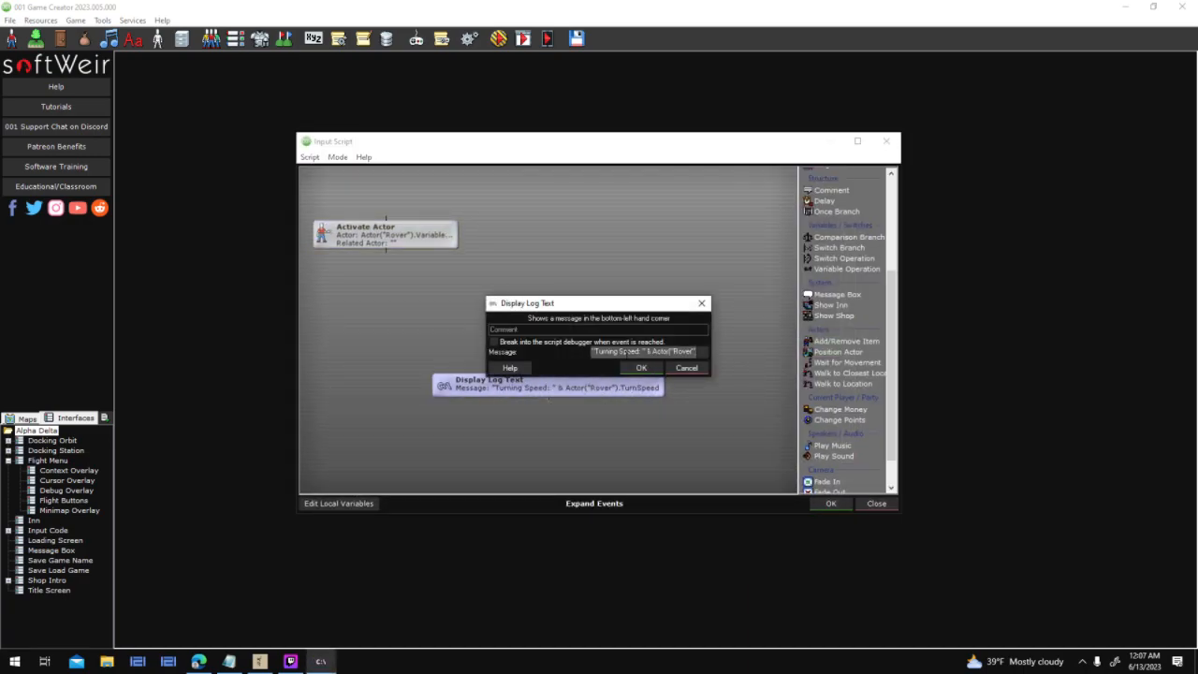
{"action": "key", "text": "ctrl+a"}
{"action": "left_click", "coordinate": [652, 372]}
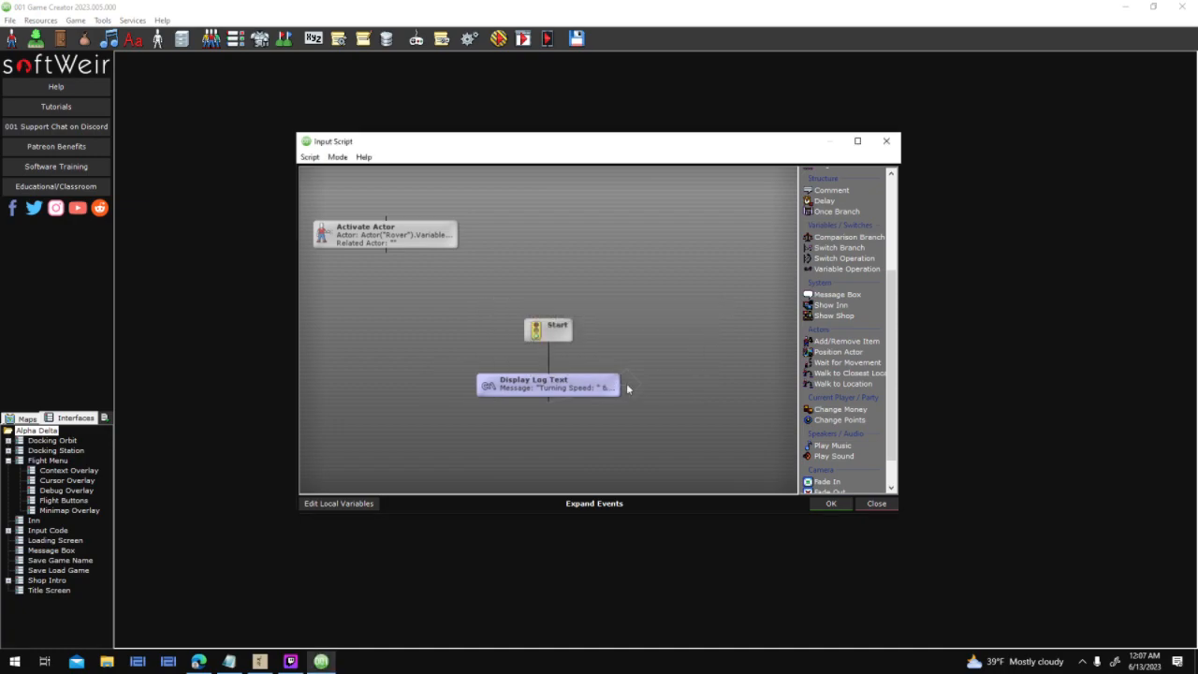
Add and link a second Display Log Text event showing "Turning Speed: " & Actor("Rover").TurnSpeed*0.25, and confirm the script and input triggers
{"action": "key", "text": "ctrl+v"}
{"action": "double_click", "coordinate": [583, 442]}
{"action": "key", "text": "ctrl+a"}
{"action": "left_click", "coordinate": [696, 351]}
{"action": "type", "text": "*0.1"}
{"action": "key", "text": "Return"}
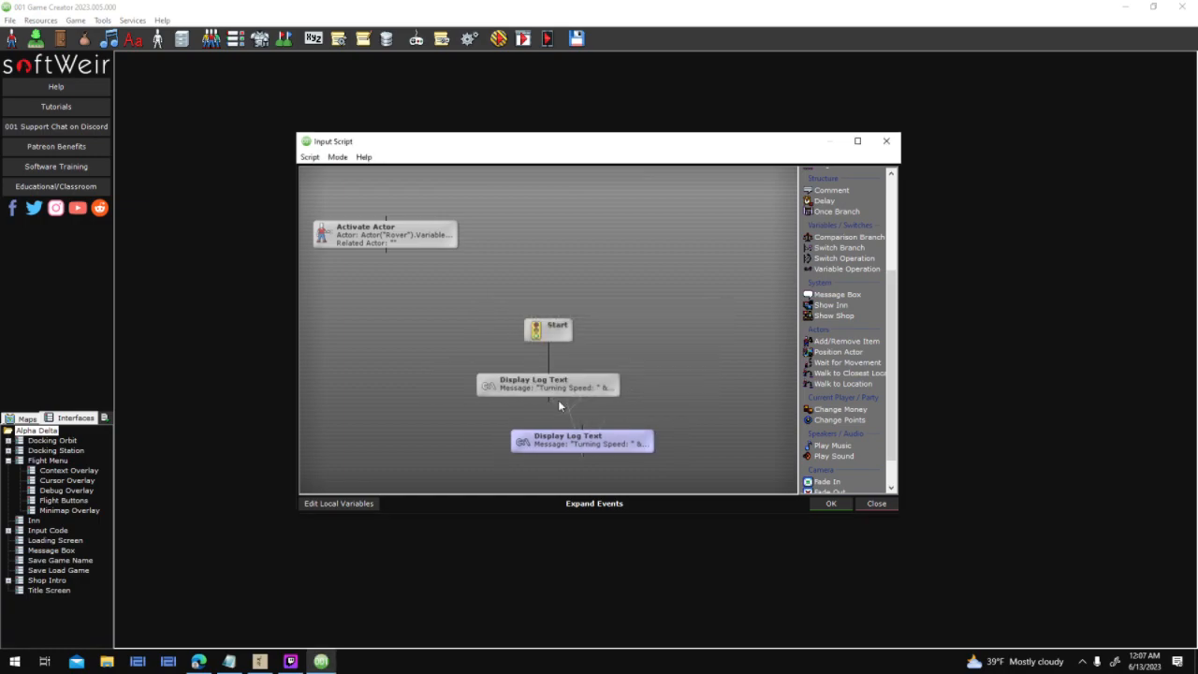
{"action": "left_click_drag", "start_coordinate": [550, 398], "coordinate": [572, 439]}
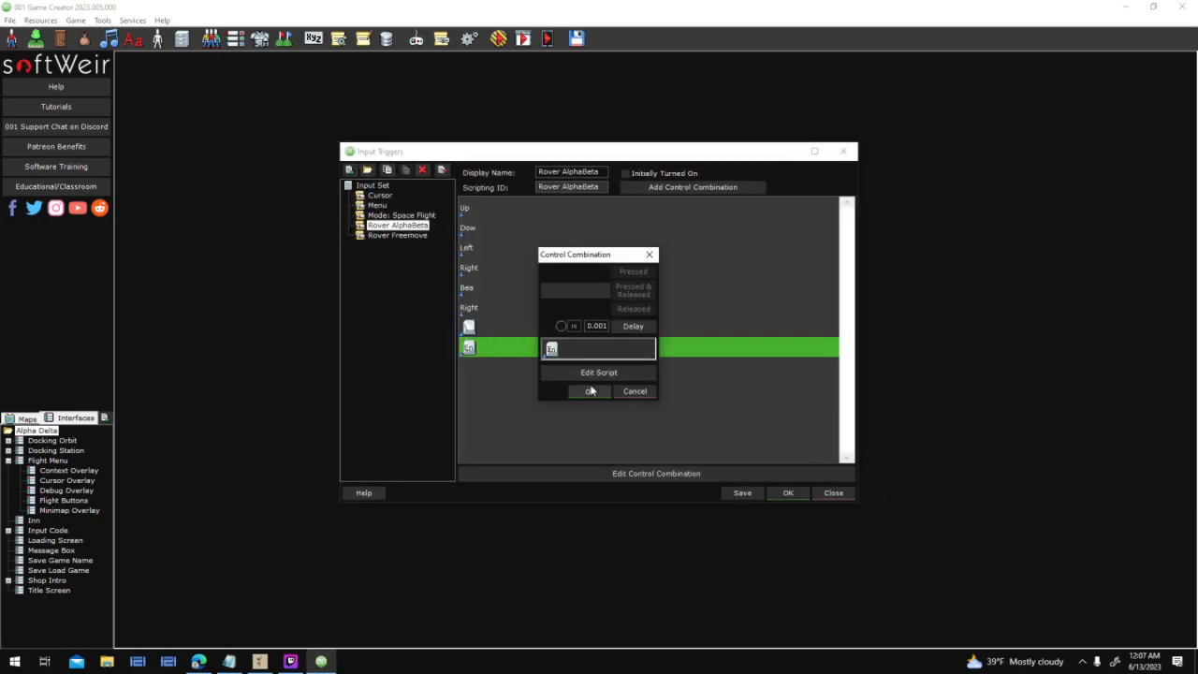
{"action": "left_click", "coordinate": [591, 391]}
{"action": "left_click", "coordinate": [786, 492]}
Launch an Alpha Delta playtest with lowered volume, scan and dock at the green planet, and take control of its surface rover
{"action": "left_click", "coordinate": [499, 40]}
{"action": "key", "text": "Return"}
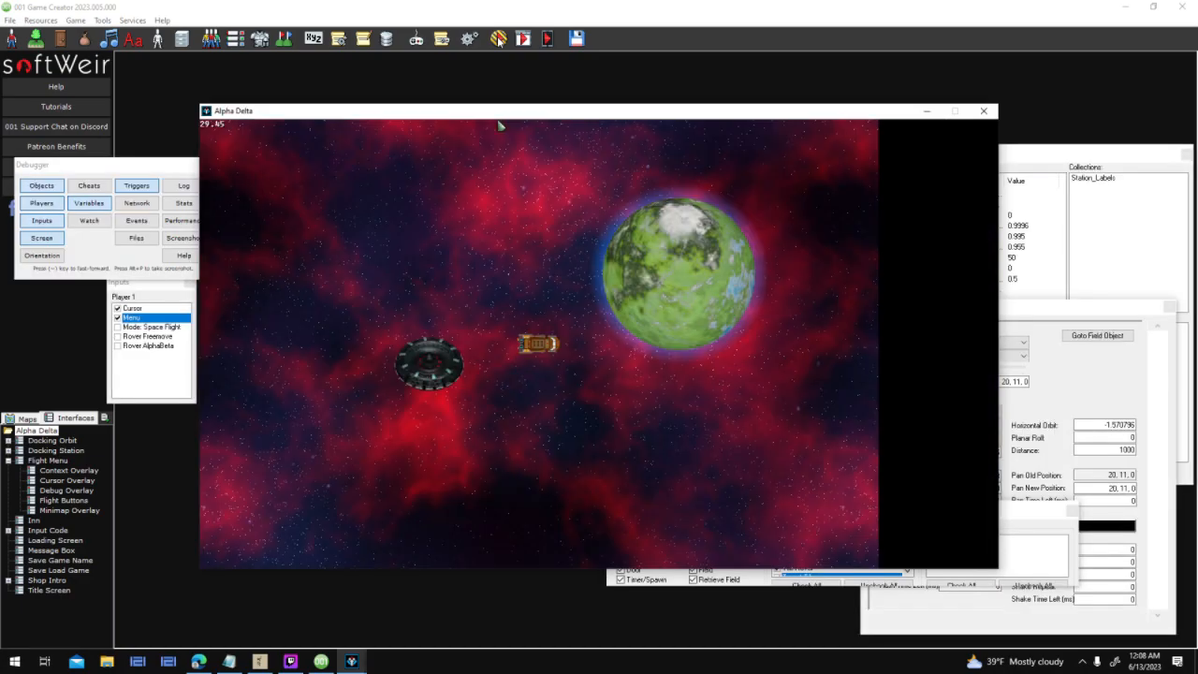
{"action": "key", "text": "XF86AudioLowerVolume"}
{"action": "key", "text": "XF86AudioLowerVolume"}
{"action": "left_click", "coordinate": [744, 279]}
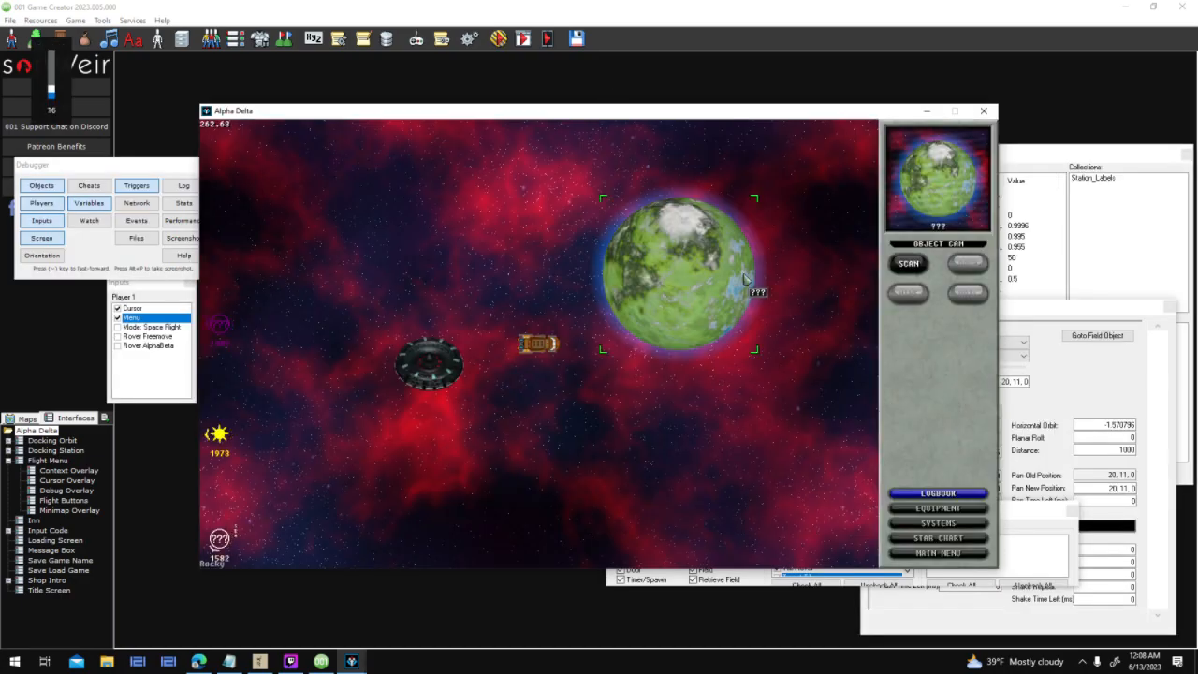
{"action": "left_click", "coordinate": [922, 267]}
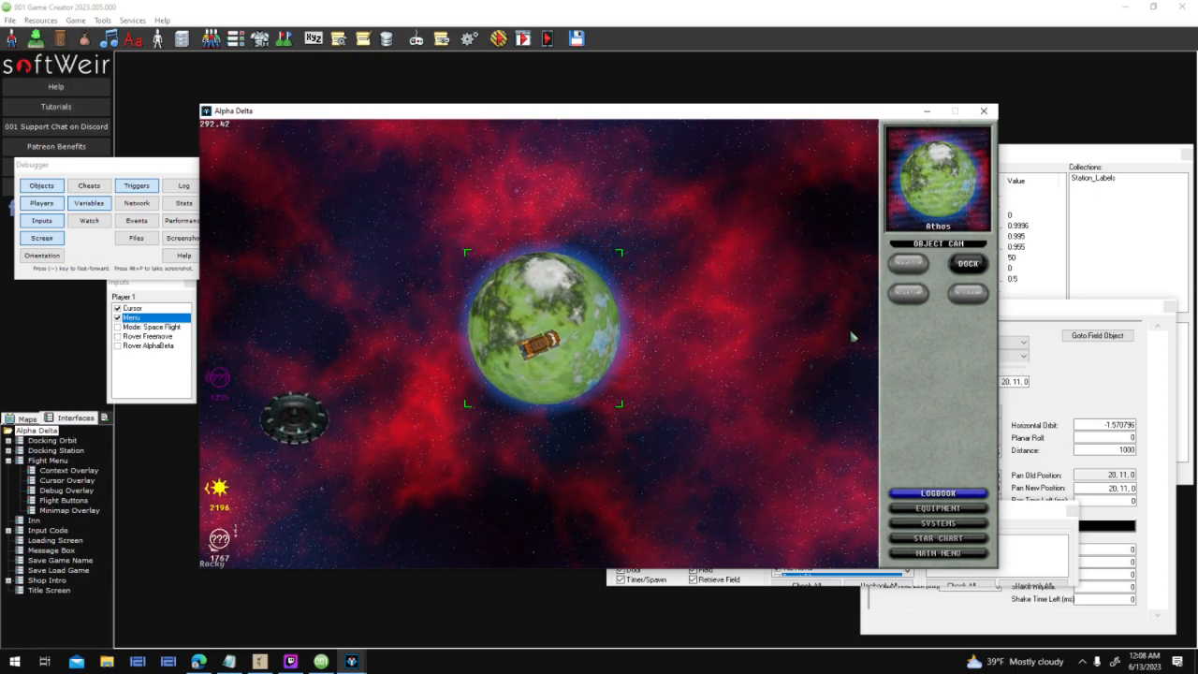
{"action": "left_click", "coordinate": [968, 263]}
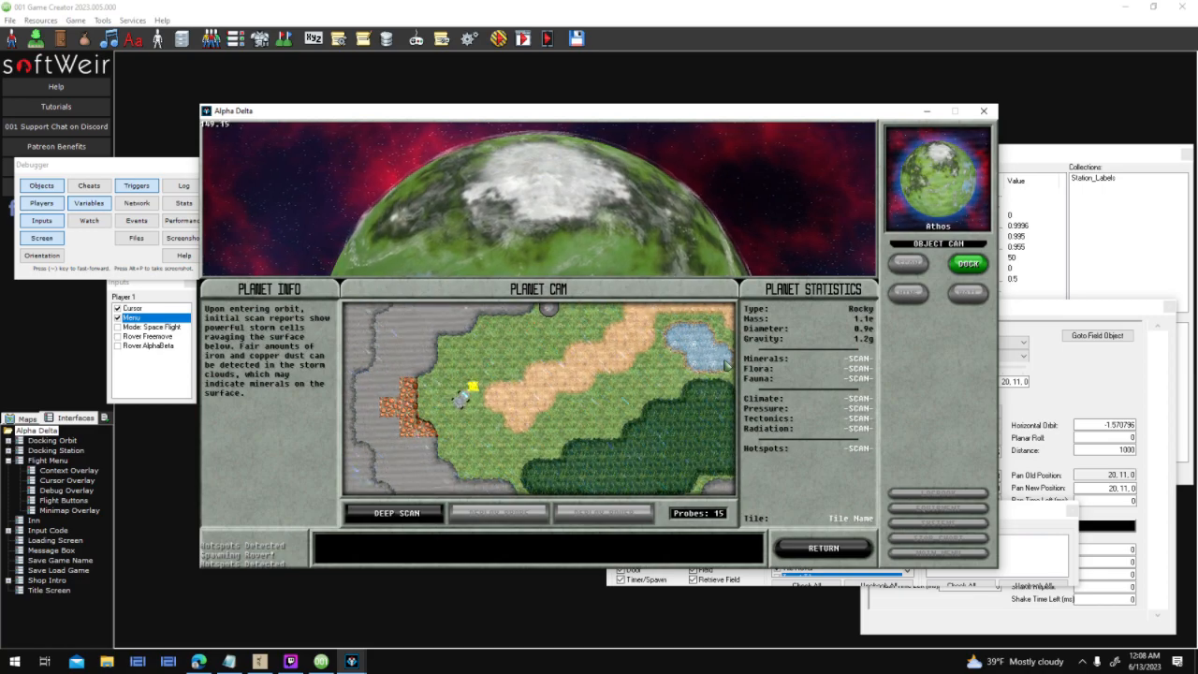
{"action": "left_click", "coordinate": [462, 399]}
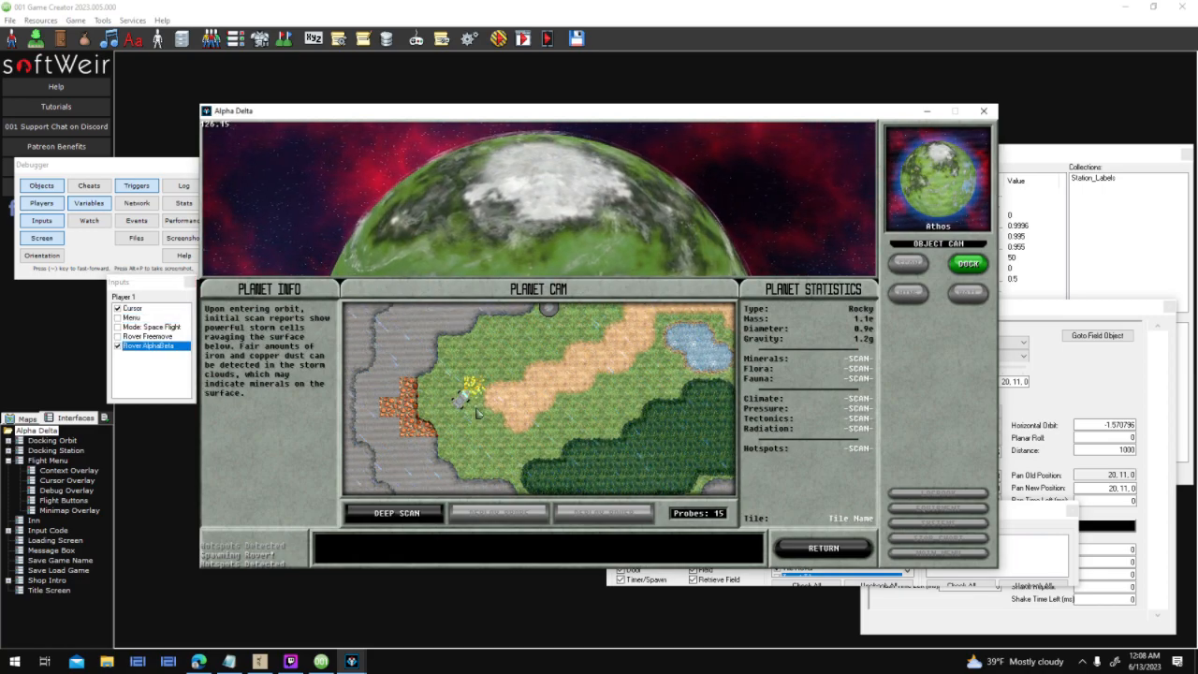
Drive and turn the rover across grass and sand, log its turning speed, and end the playtest
{"action": "key", "text": "s"}
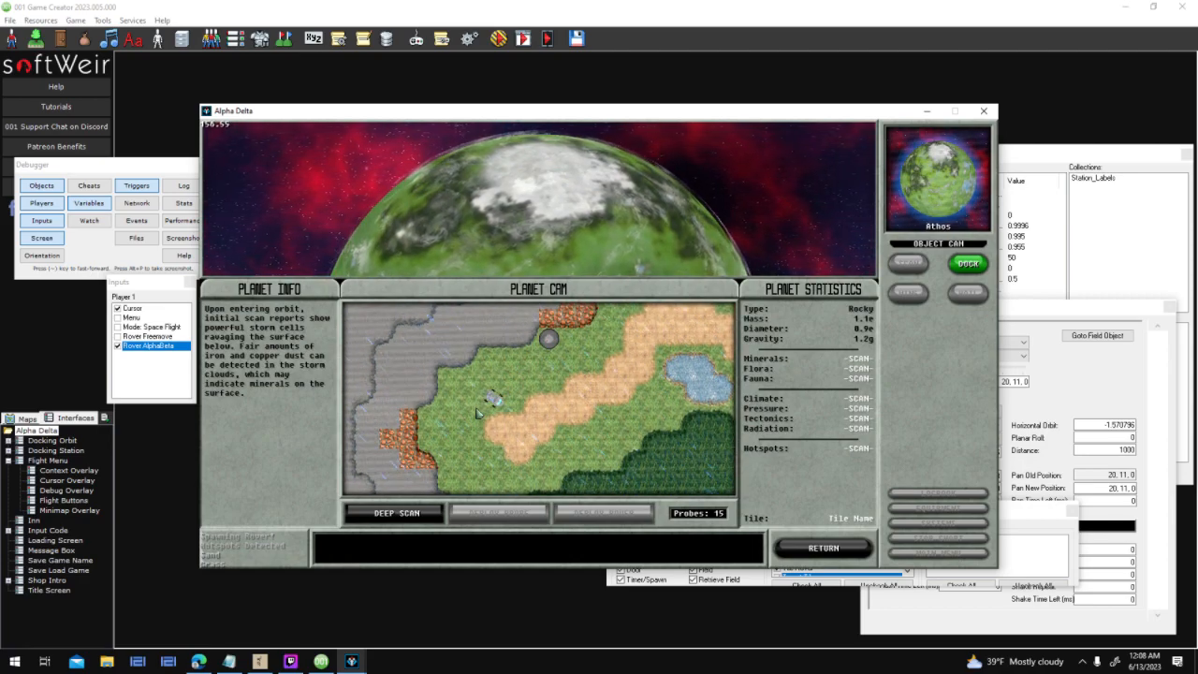
{"action": "key", "text": "s"}
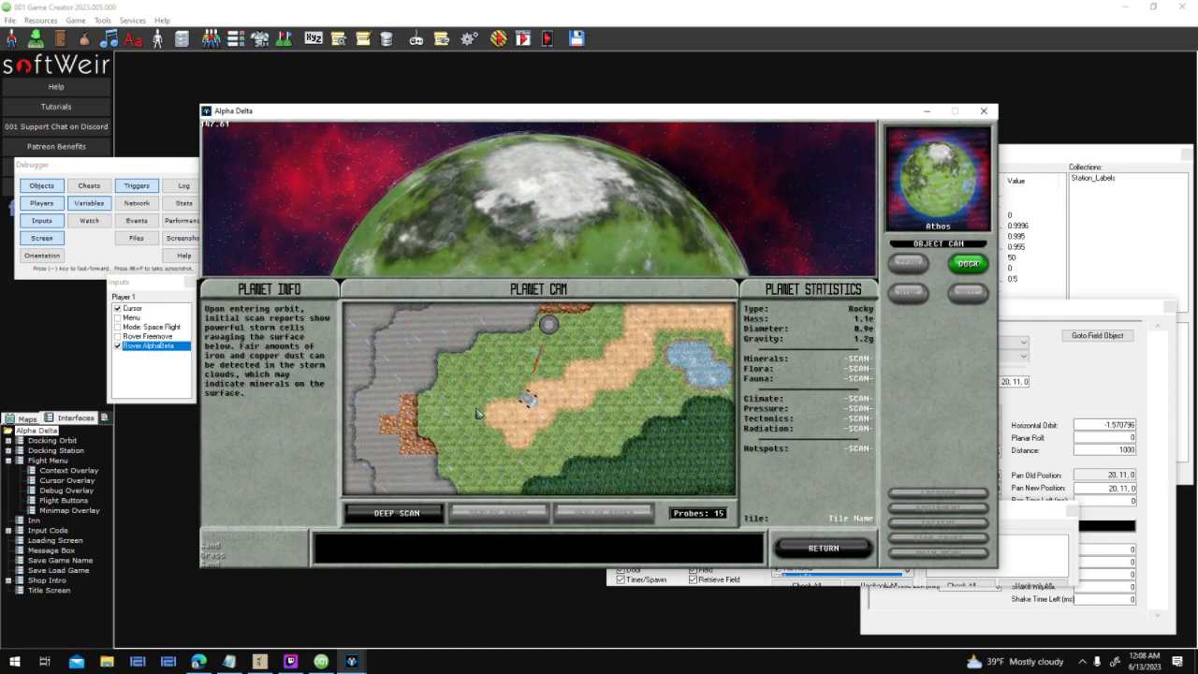
{"action": "key", "text": "a"}
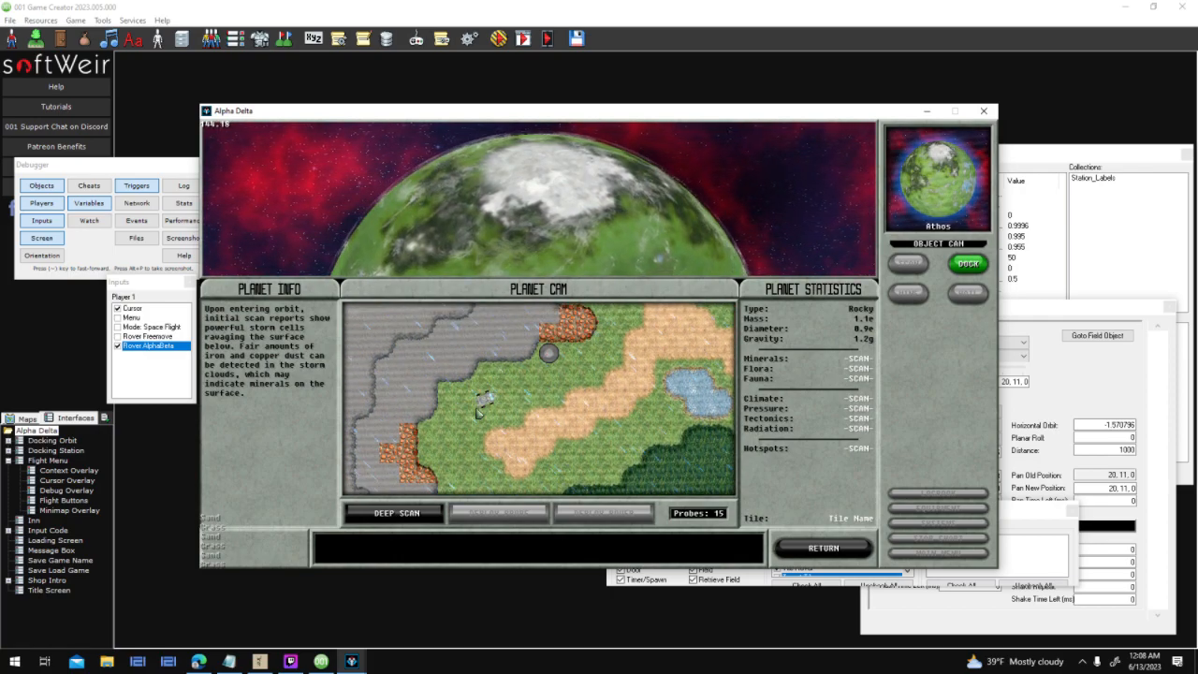
{"action": "key", "text": "w"}
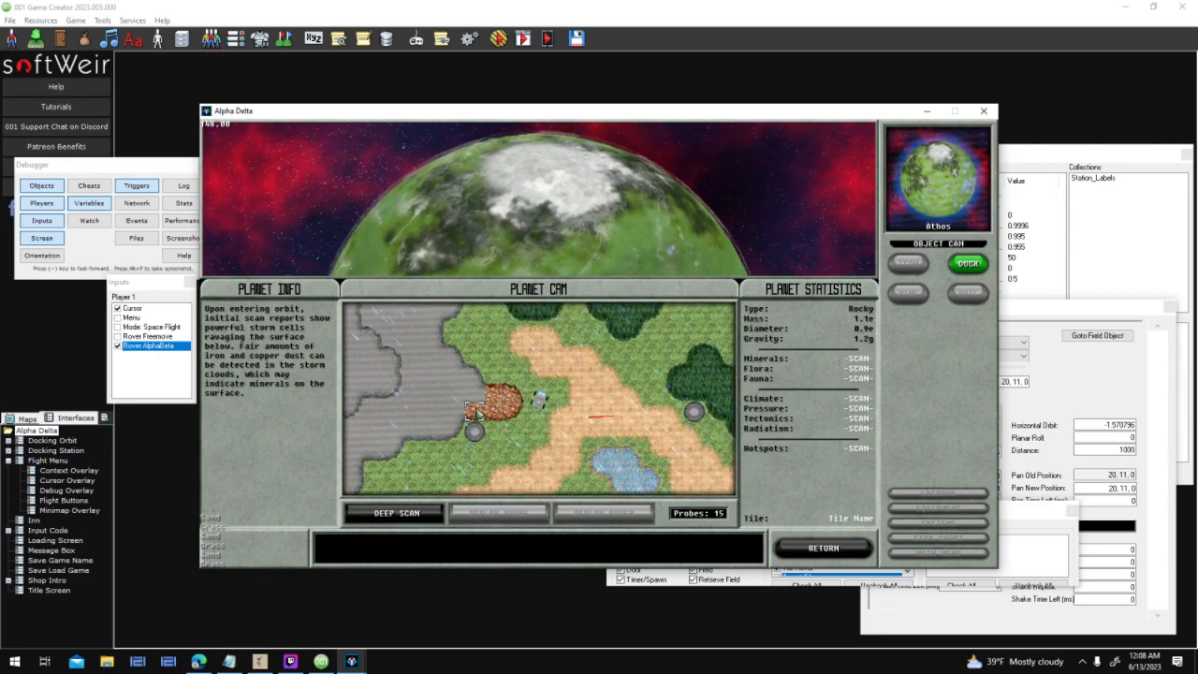
{"action": "key", "text": "w"}
{"action": "key", "text": "w"}
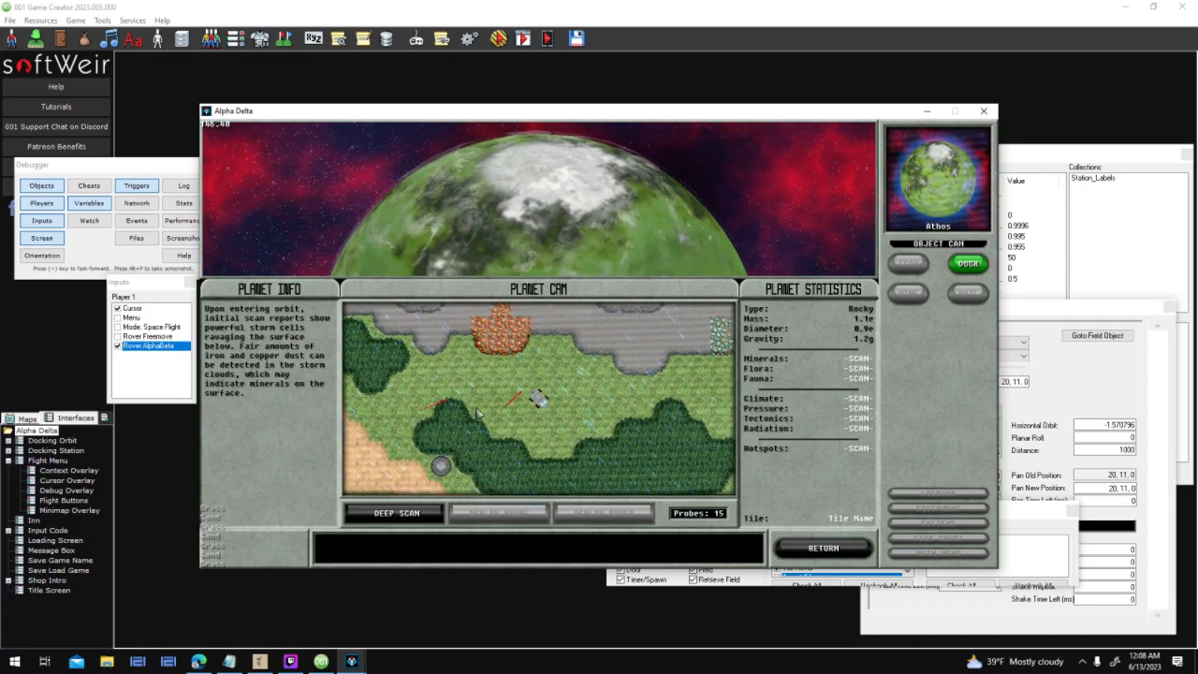
{"action": "key", "text": "w"}
{"action": "key", "text": "XF86AudioLowerVolume"}
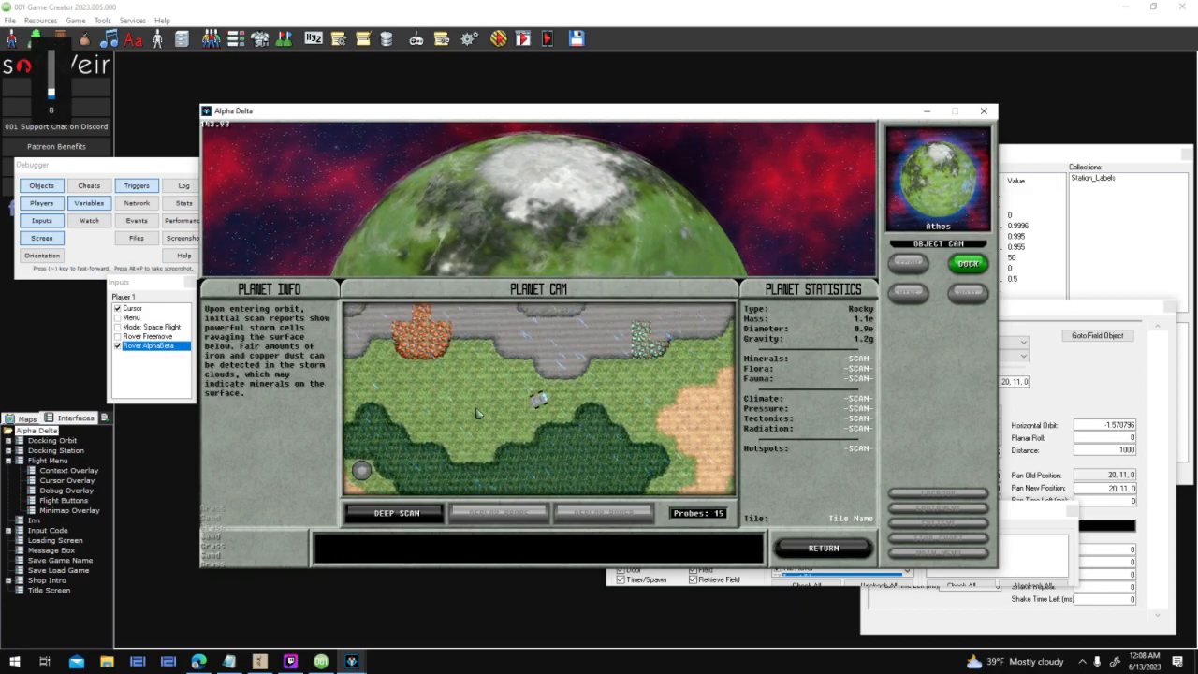
{"action": "key", "text": "w"}
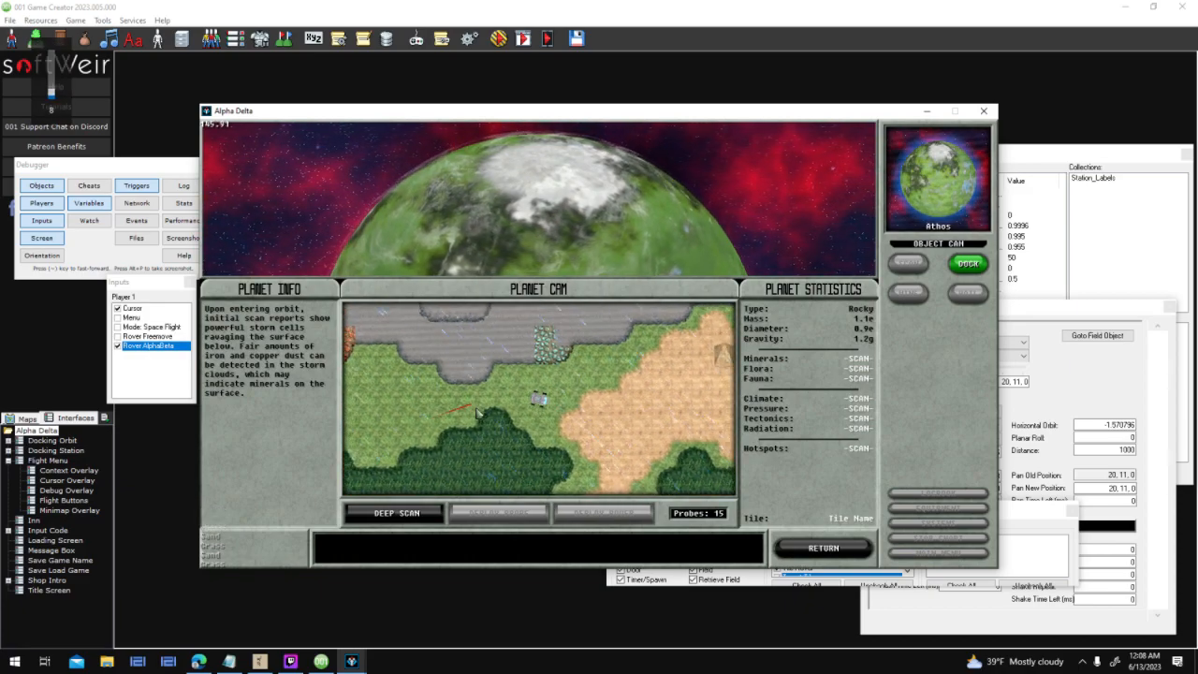
{"action": "key", "text": "w"}
{"action": "key", "text": "d"}
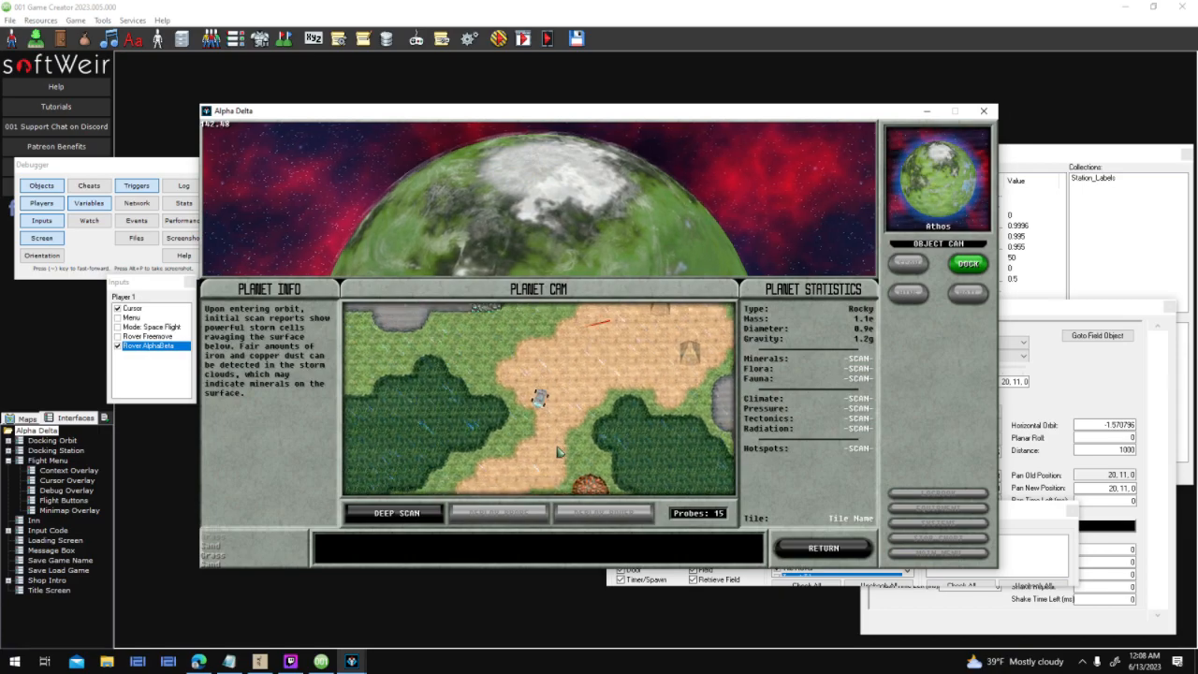
{"action": "key", "text": "d"}
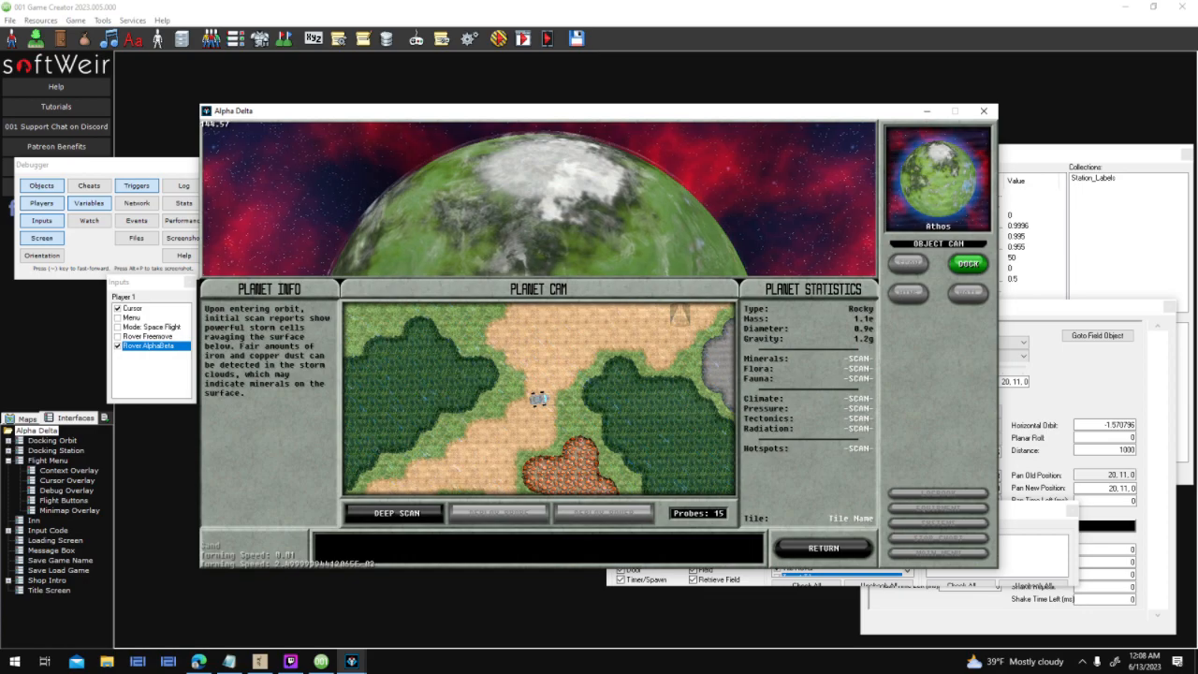
{"action": "left_click", "coordinate": [988, 116]}
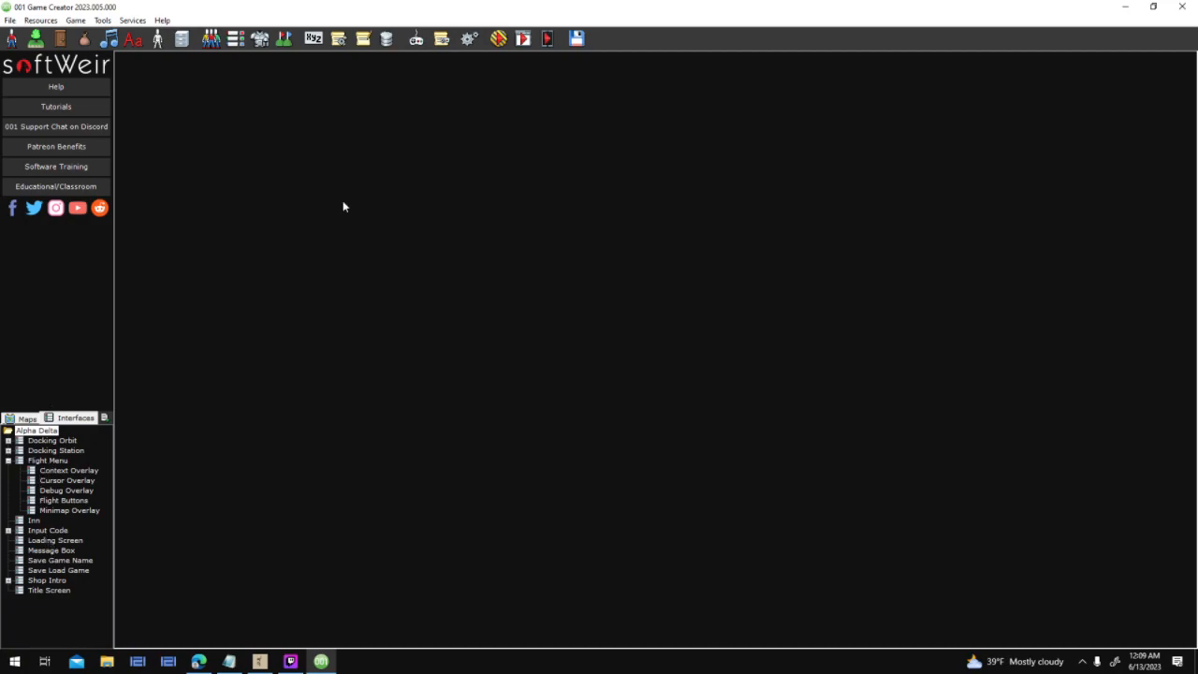
Reopen the input triggers and bring up the script of the Enter control in Rover AlphaBeta
{"action": "left_click", "coordinate": [441, 40]}
{"action": "left_click", "coordinate": [418, 236]}
{"action": "left_click", "coordinate": [421, 225]}
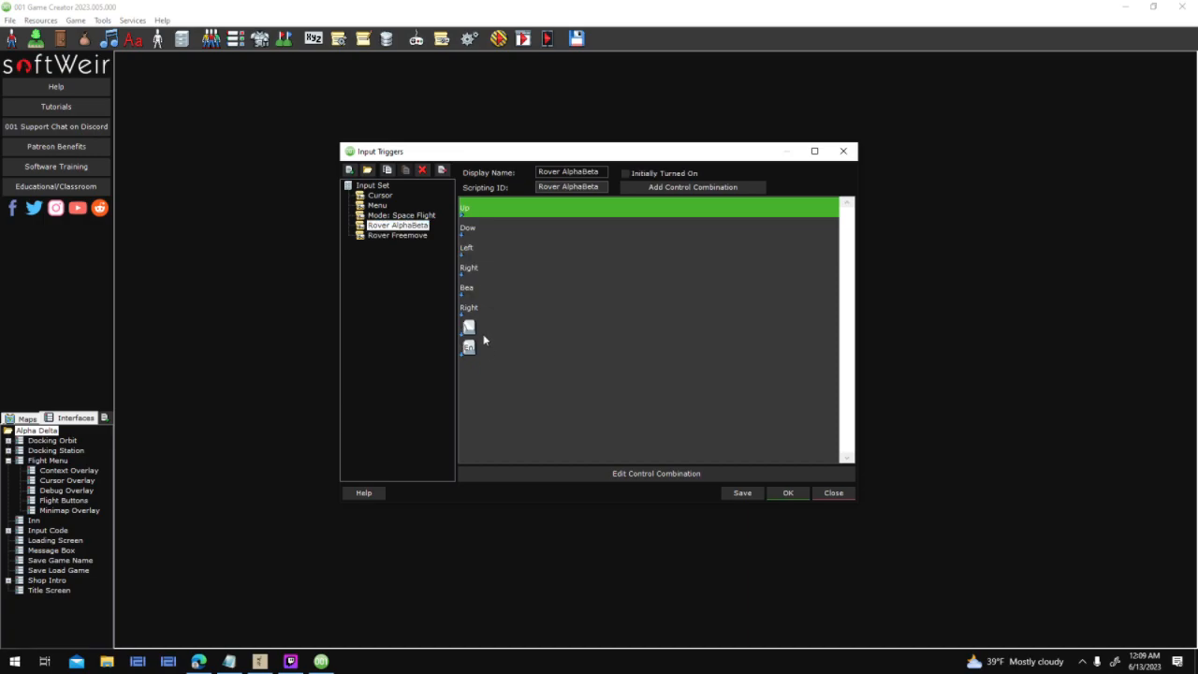
{"action": "double_click", "coordinate": [486, 350]}
{"action": "left_click", "coordinate": [569, 370]}
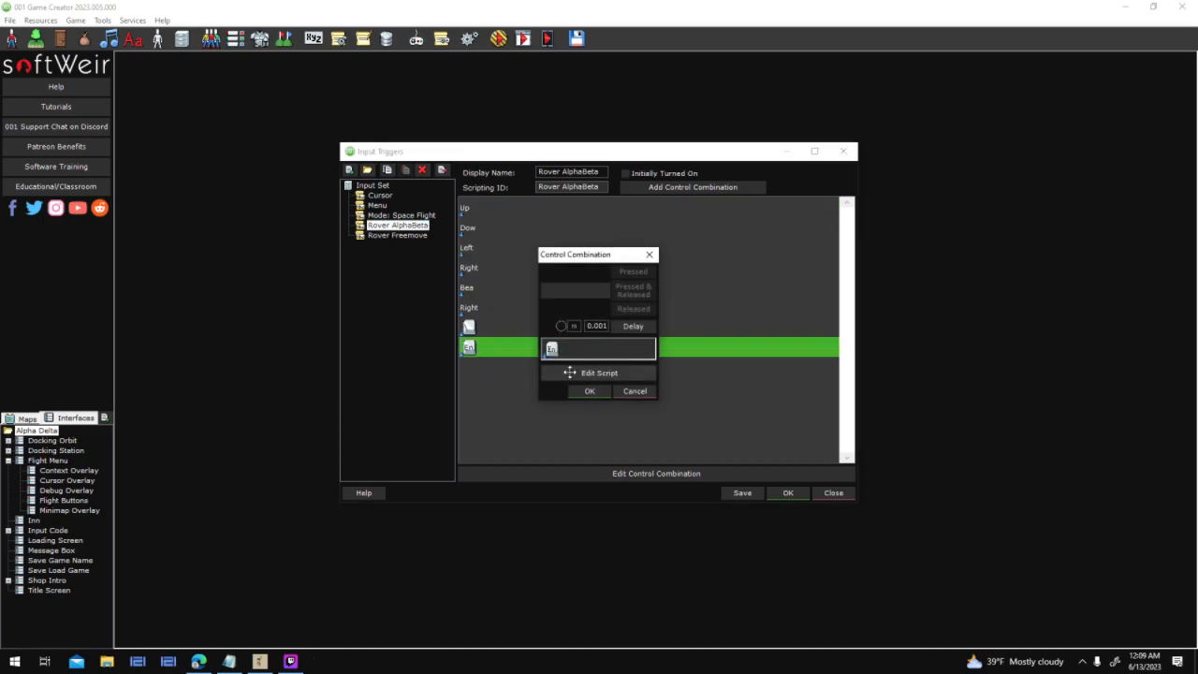
Wrap the TurnSpeed*0.25 expression of the second Display Log Text in Math.Round(), and confirm the script, control combination and input triggers
{"action": "double_click", "coordinate": [602, 422]}
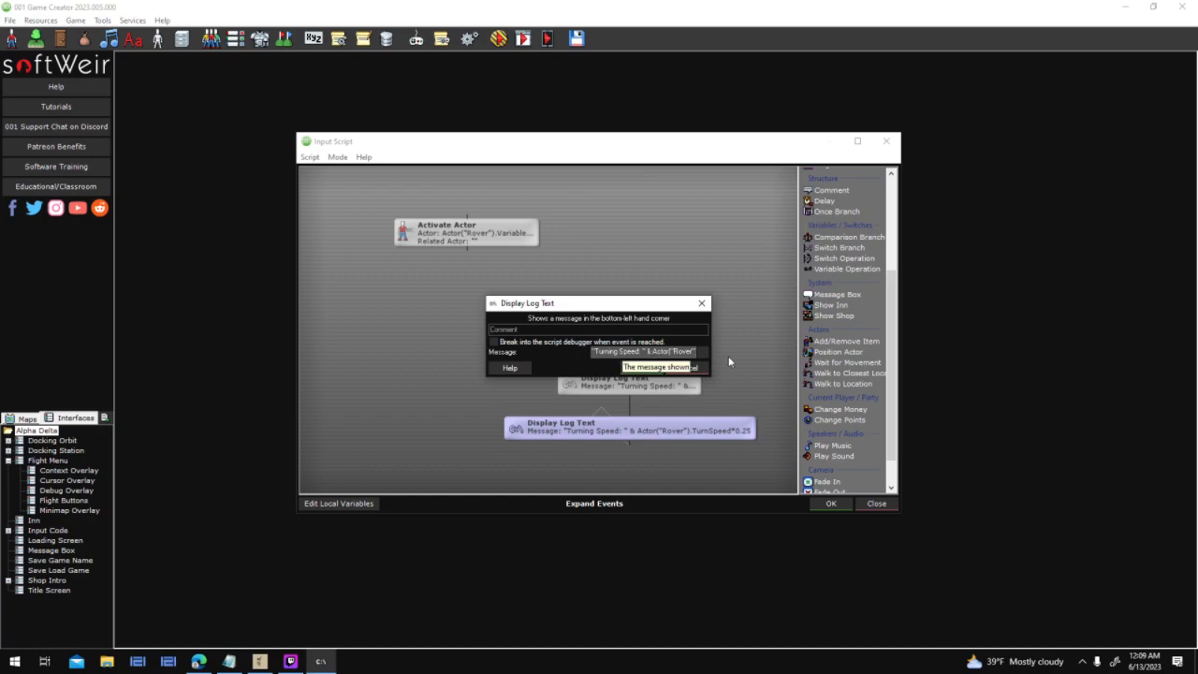
{"action": "type", "text": "Math.Round(A"}
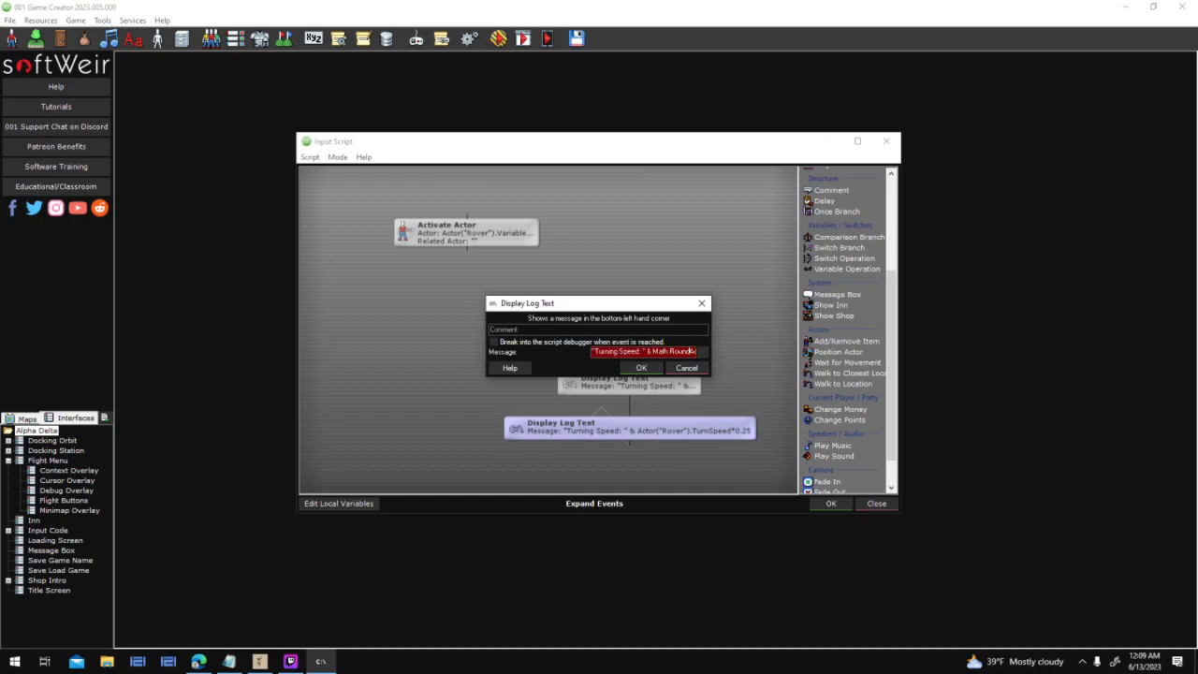
{"action": "key", "text": "Right"}
{"action": "key", "text": "Right"}
{"action": "key", "text": "Right"}
{"action": "key", "text": "Right"}
{"action": "key", "text": "Right"}
{"action": "key", "text": "Right"}
{"action": "key", "text": "Right"}
{"action": "key", "text": "Right"}
{"action": "key", "text": "Right"}
{"action": "key", "text": "Right"}
{"action": "key", "text": "Right"}
{"action": "key", "text": "Right"}
{"action": "key", "text": "Right"}
{"action": "key", "text": "Right"}
{"action": "key", "text": "Right"}
{"action": "key", "text": "Right"}
{"action": "key", "text": "Right"}
{"action": "key", "text": "Right"}
{"action": "key", "text": "Right"}
{"action": "key", "text": "Right"}
{"action": "type", "text": ")"}
{"action": "key", "text": "Return"}
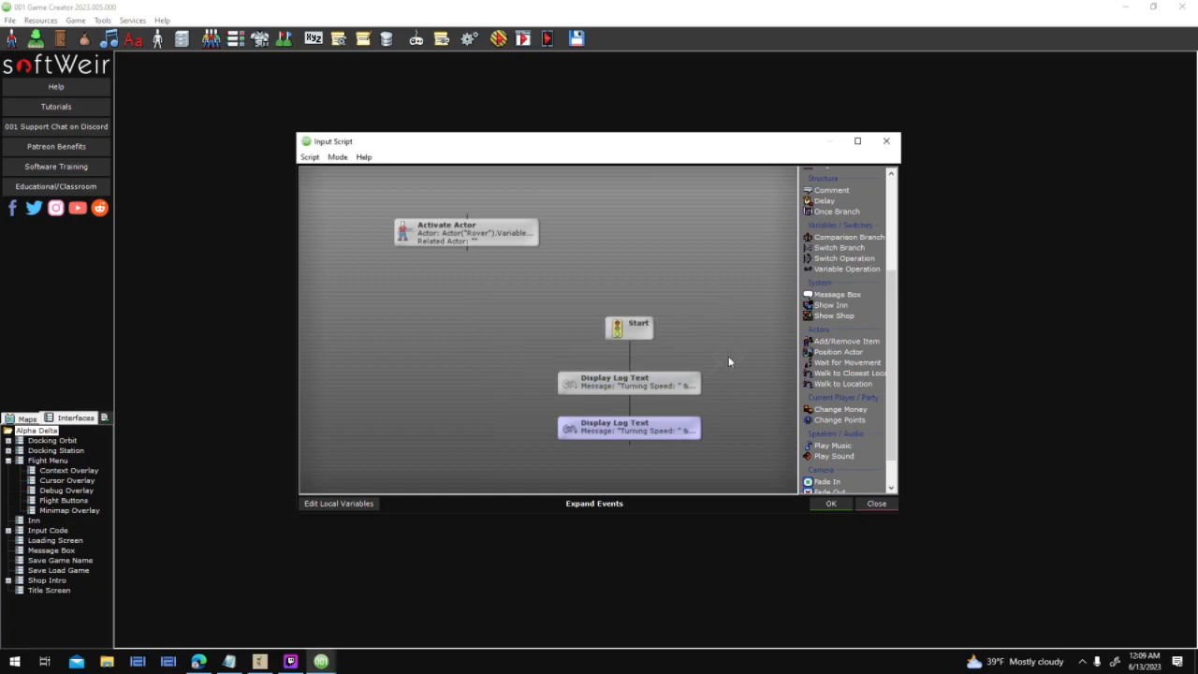
{"action": "left_click", "coordinate": [826, 504]}
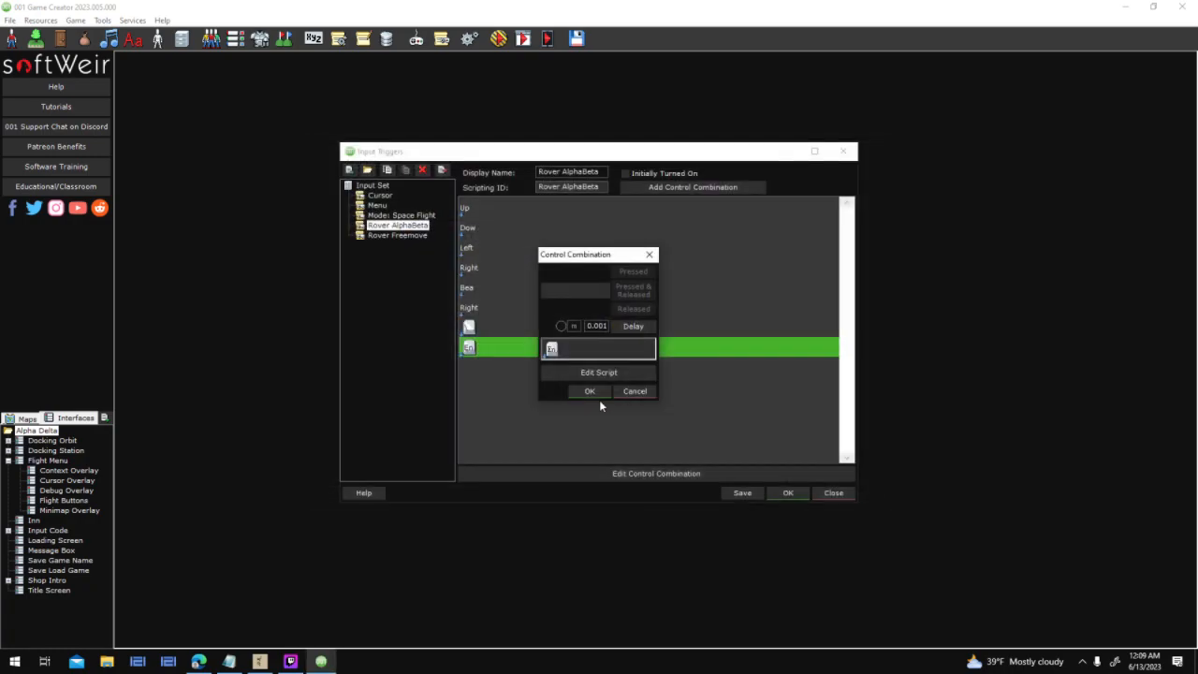
{"action": "left_click", "coordinate": [590, 391]}
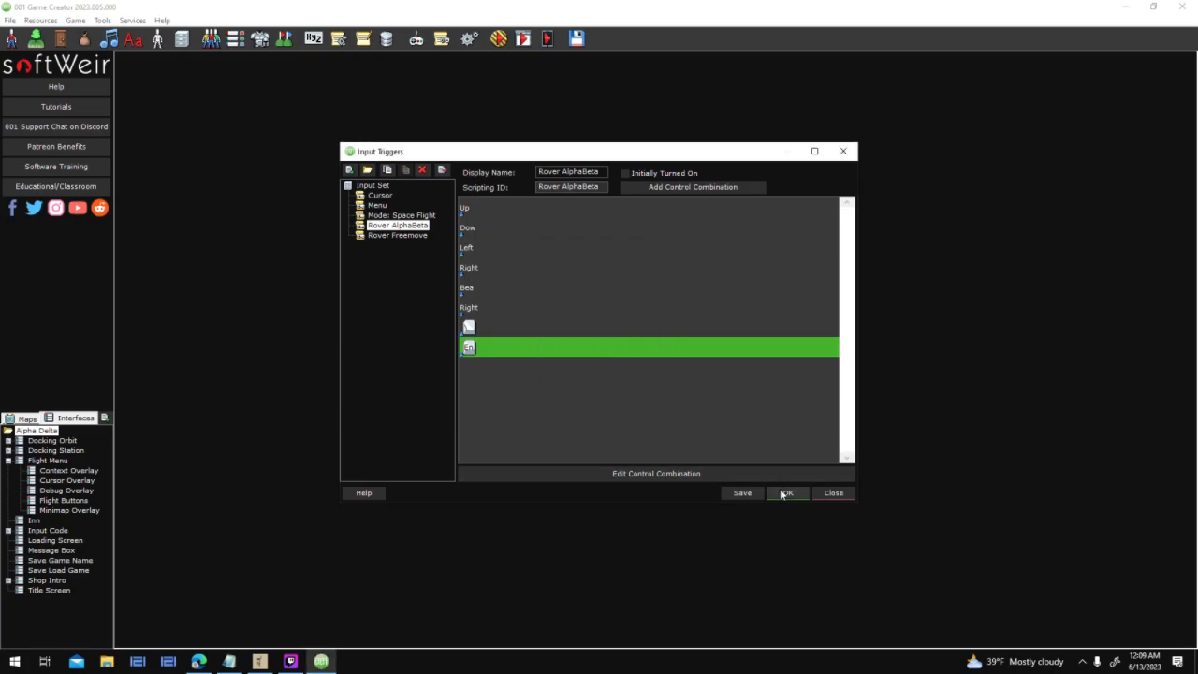
{"action": "left_click", "coordinate": [805, 496]}
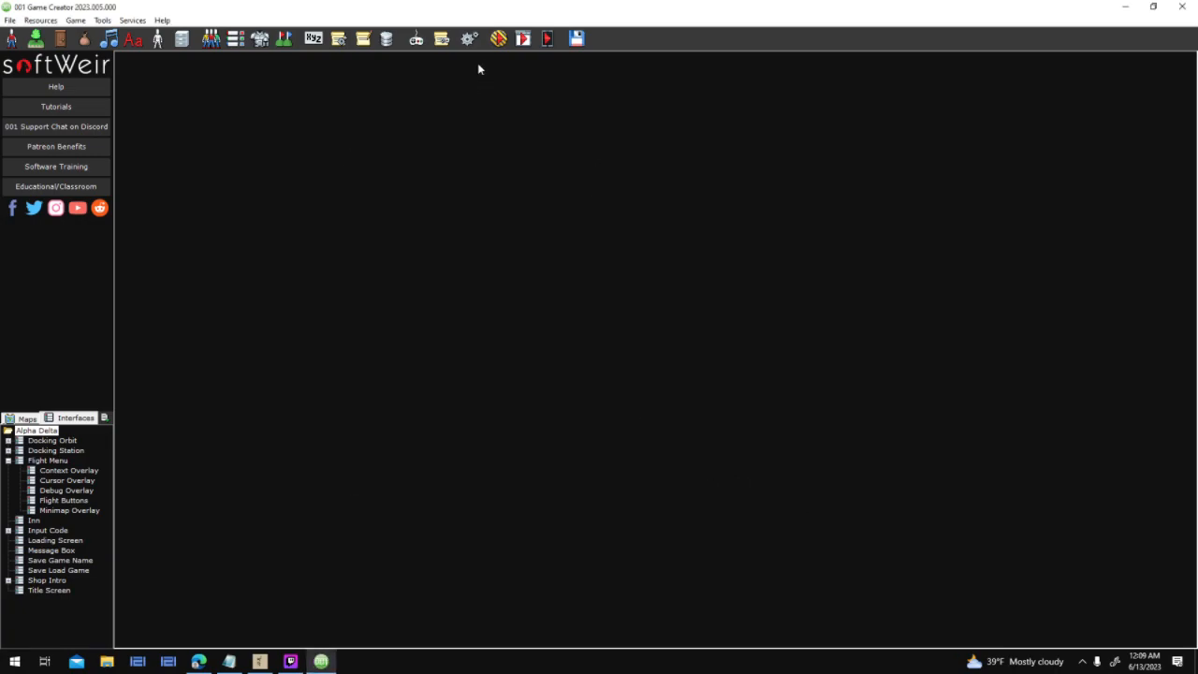
Launch a new Alpha Delta playtest, check the stream in Twitch Studio while it loads, and return to the game
{"action": "left_click", "coordinate": [504, 41]}
{"action": "key", "text": "Return"}
{"action": "key", "text": "alt+Tab"}
{"action": "left_click", "coordinate": [350, 661]}
{"action": "left_click", "coordinate": [291, 660]}
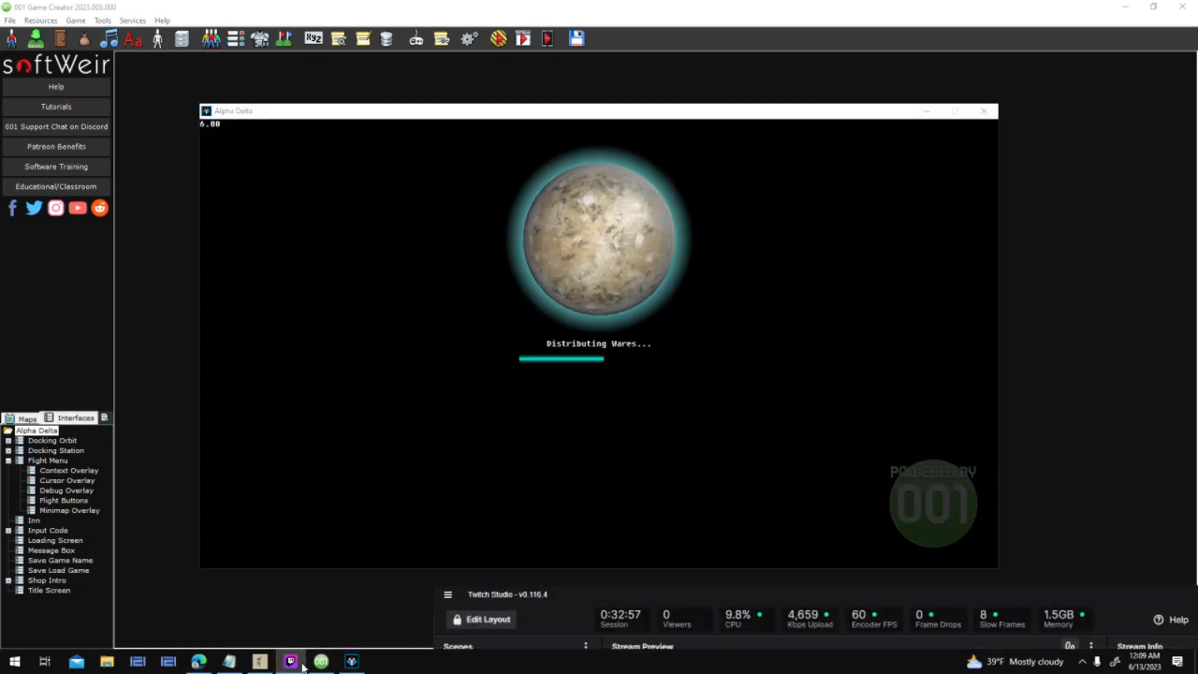
{"action": "left_click", "coordinate": [300, 663]}
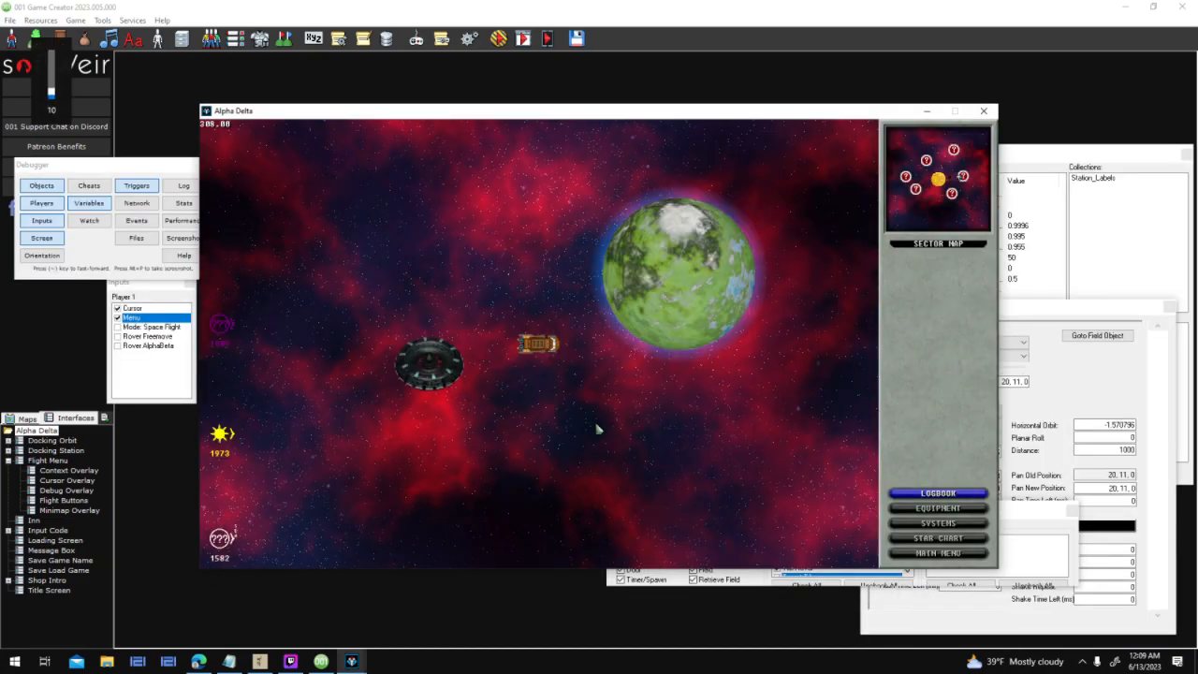
Scan and dock at the green planet, ignore the Scan Jumble script error, and drive the rover on the surface
{"action": "left_click", "coordinate": [716, 293]}
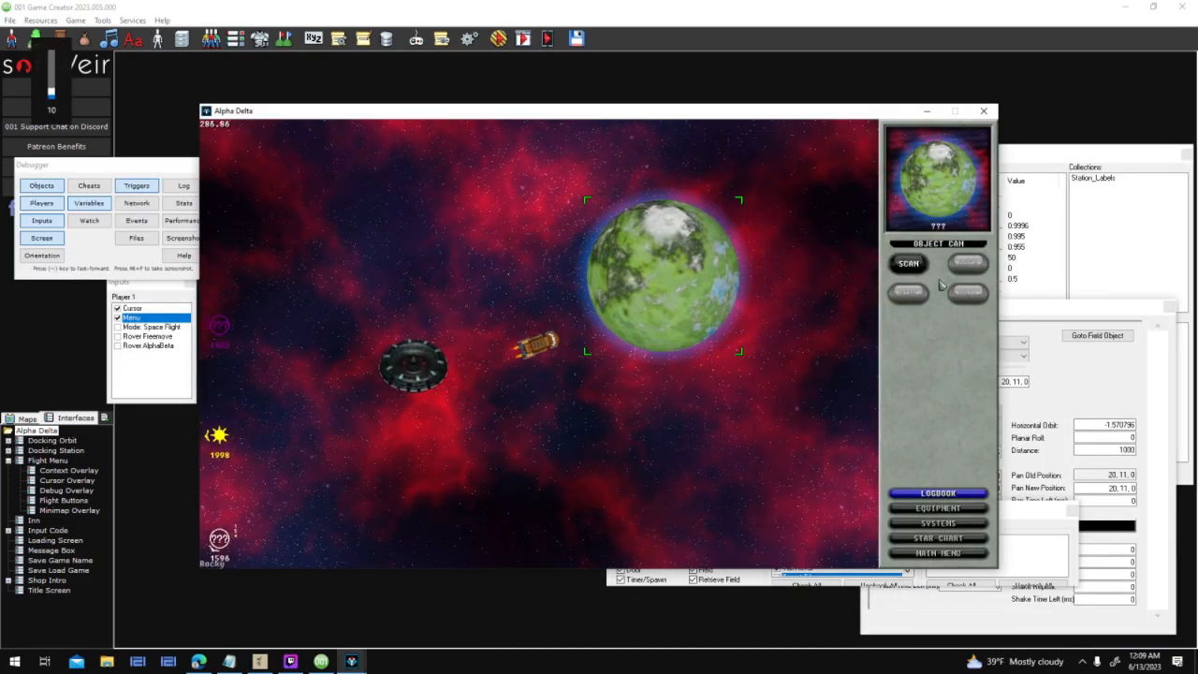
{"action": "left_click", "coordinate": [918, 268]}
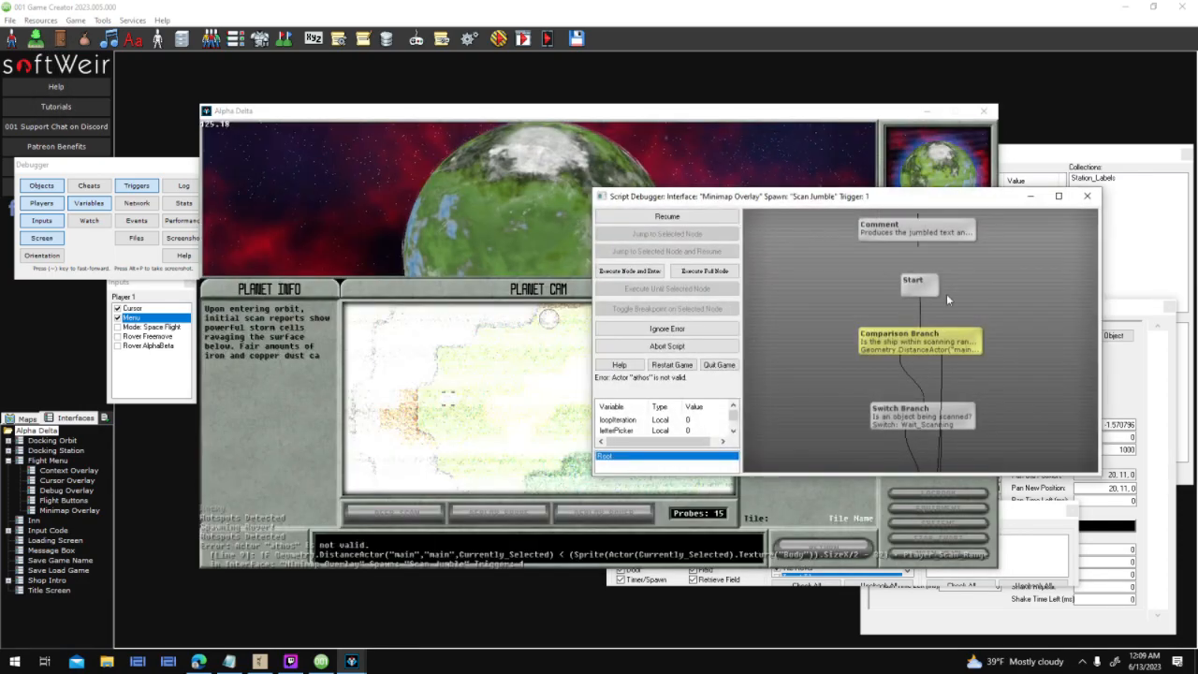
{"action": "left_click", "coordinate": [731, 330]}
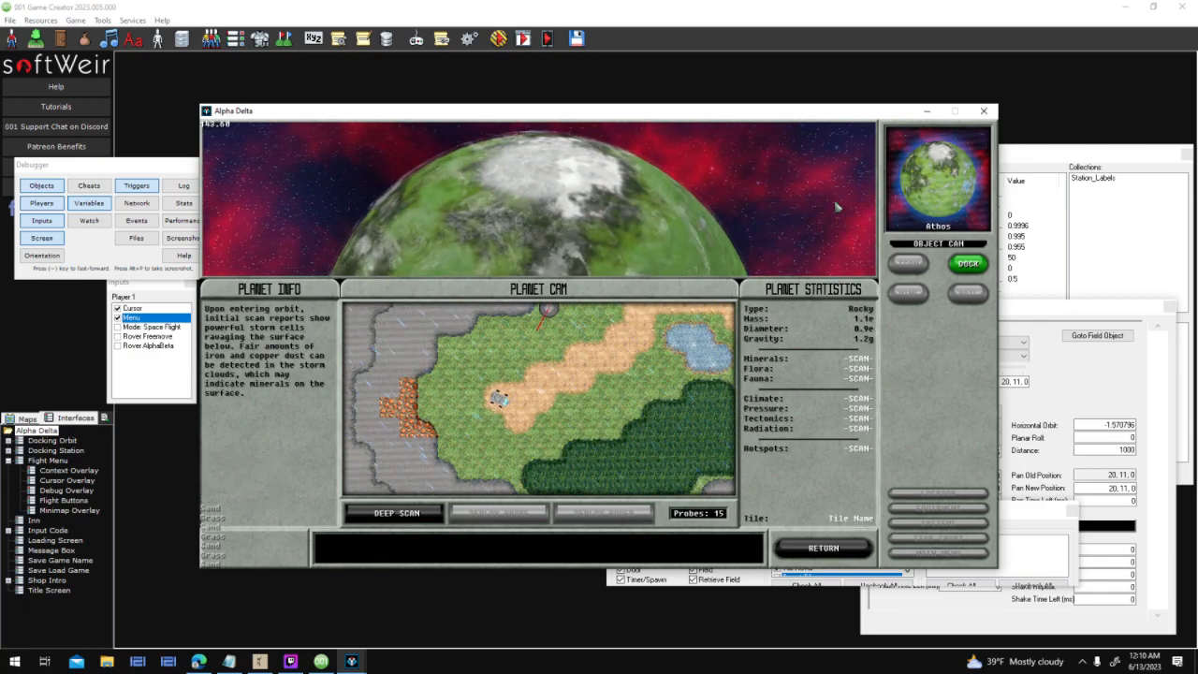
End the playtest and select the Surface Rover in the actor templates
{"action": "left_click", "coordinate": [983, 110]}
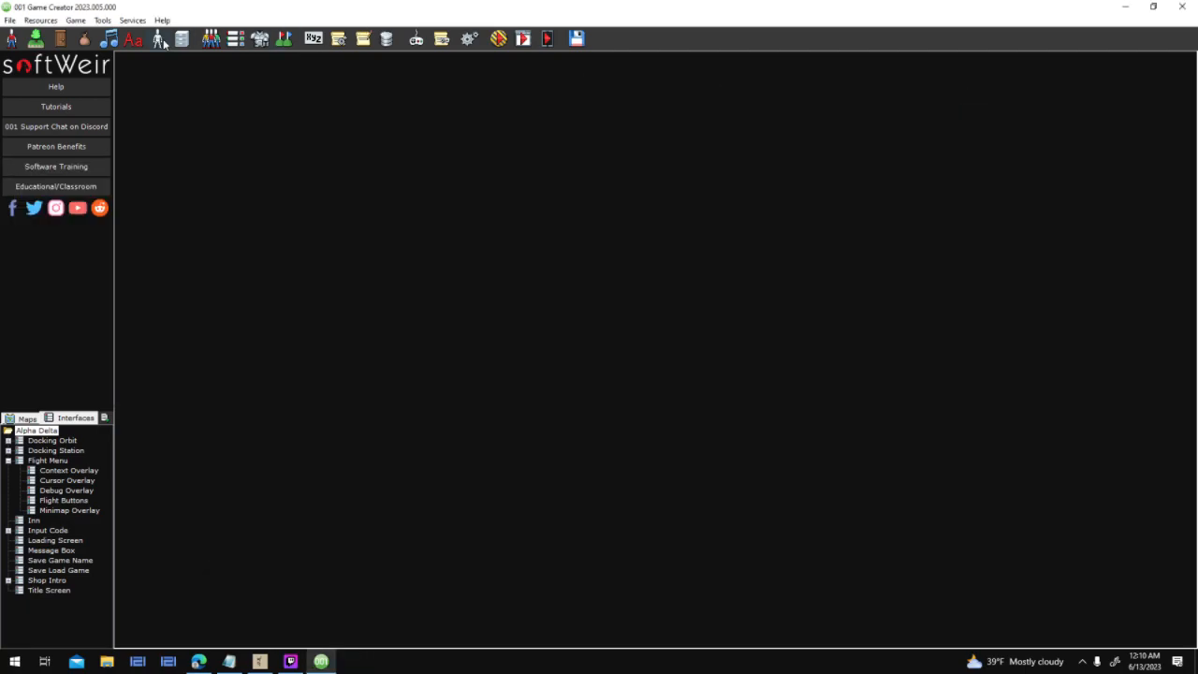
{"action": "left_click", "coordinate": [158, 41]}
{"action": "left_click", "coordinate": [515, 284]}
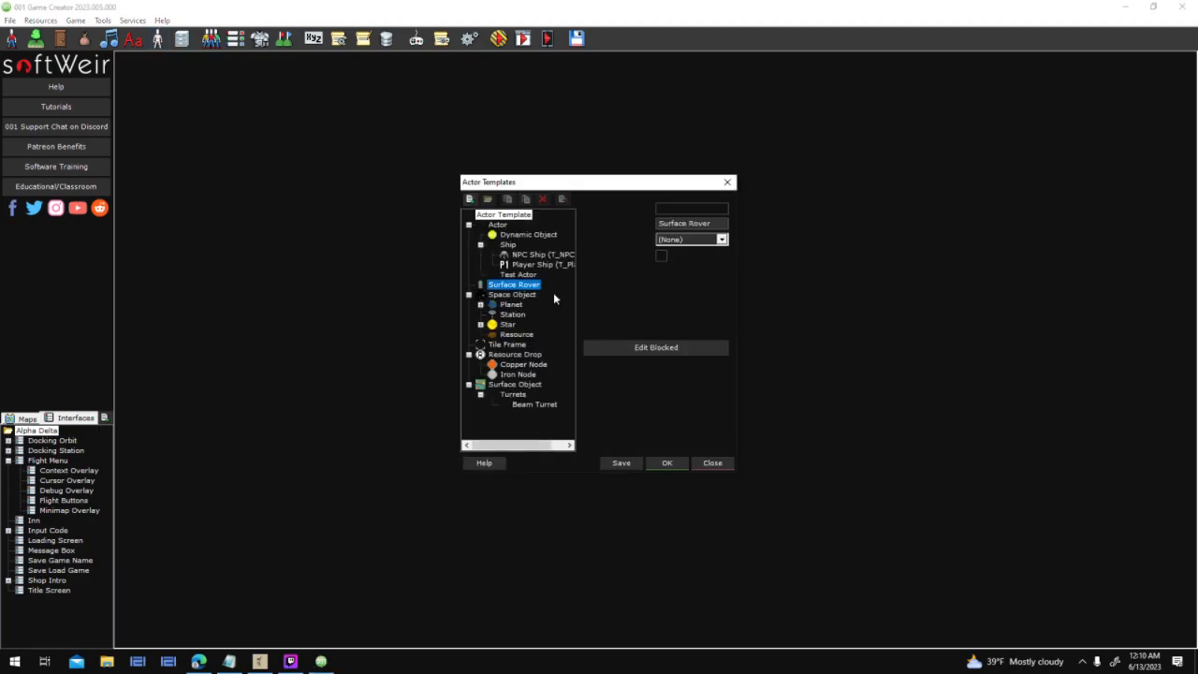
Open the script of the Surface Rover's map-tile Changed trigger and space out its Grass/Dirt and Sand/Gravel event pairs
{"action": "left_click", "coordinate": [722, 315]}
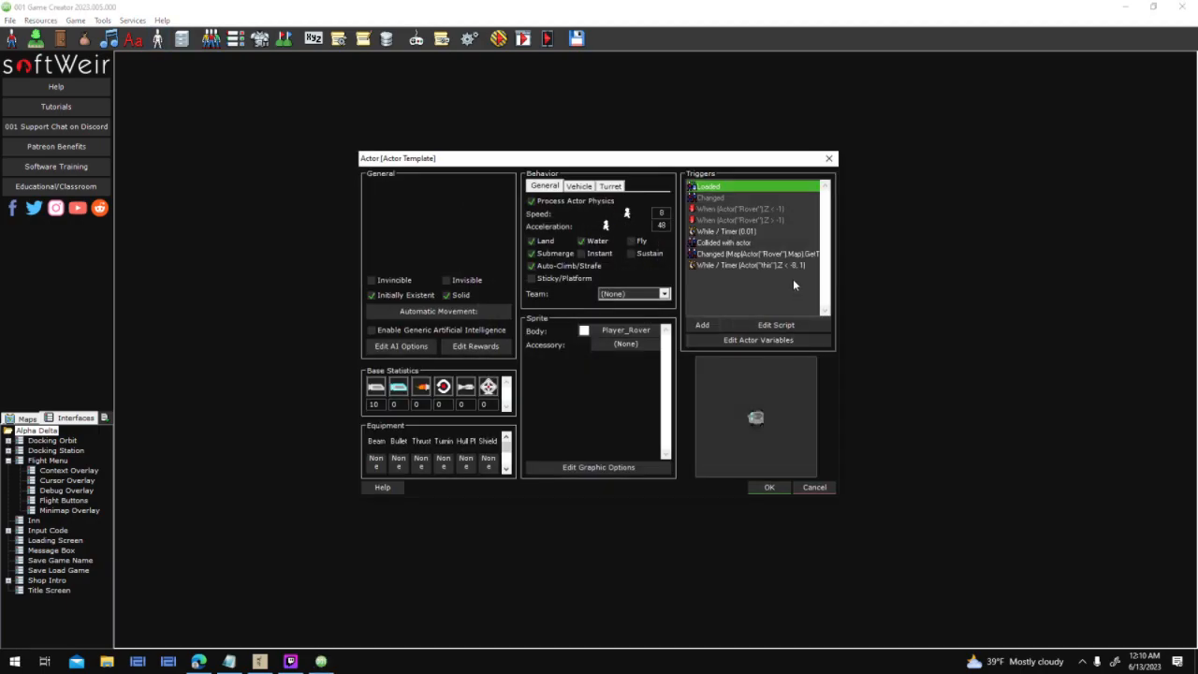
{"action": "double_click", "coordinate": [794, 254]}
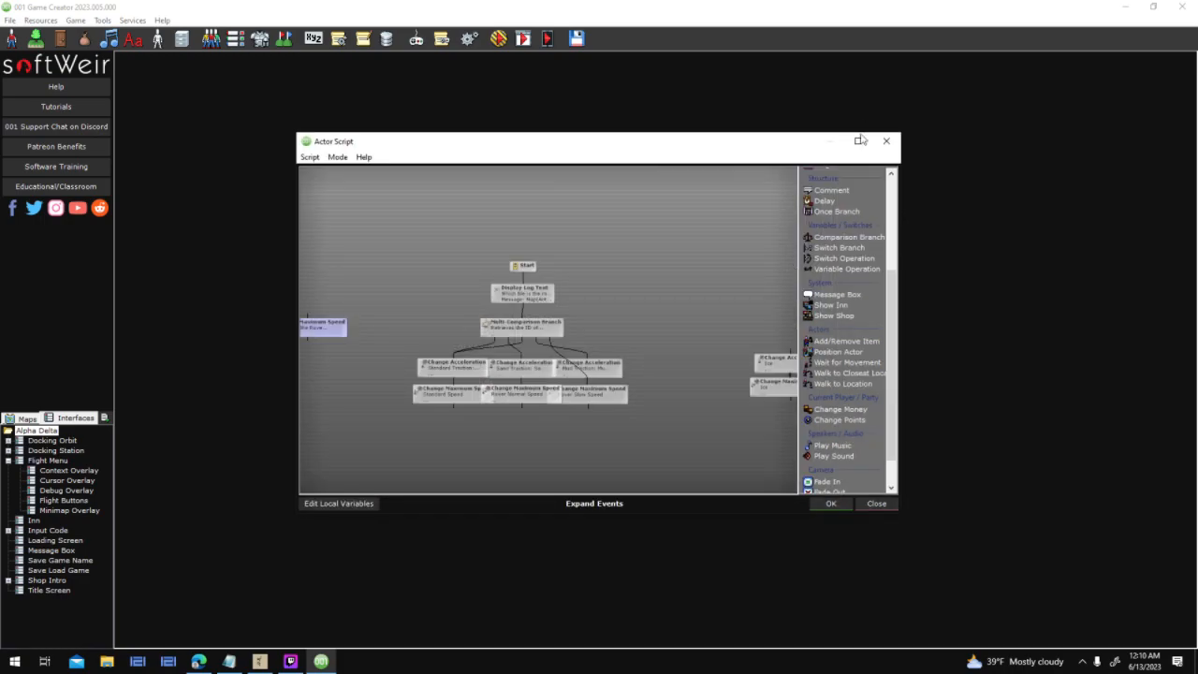
{"action": "left_click", "coordinate": [855, 138]}
{"action": "left_click_drag", "start_coordinate": [227, 384], "coordinate": [337, 482]}
{"action": "left_click_drag", "start_coordinate": [319, 482], "coordinate": [276, 480]}
{"action": "left_click_drag", "start_coordinate": [434, 517], "coordinate": [484, 415]}
{"action": "left_click_drag", "start_coordinate": [477, 416], "coordinate": [456, 418]}
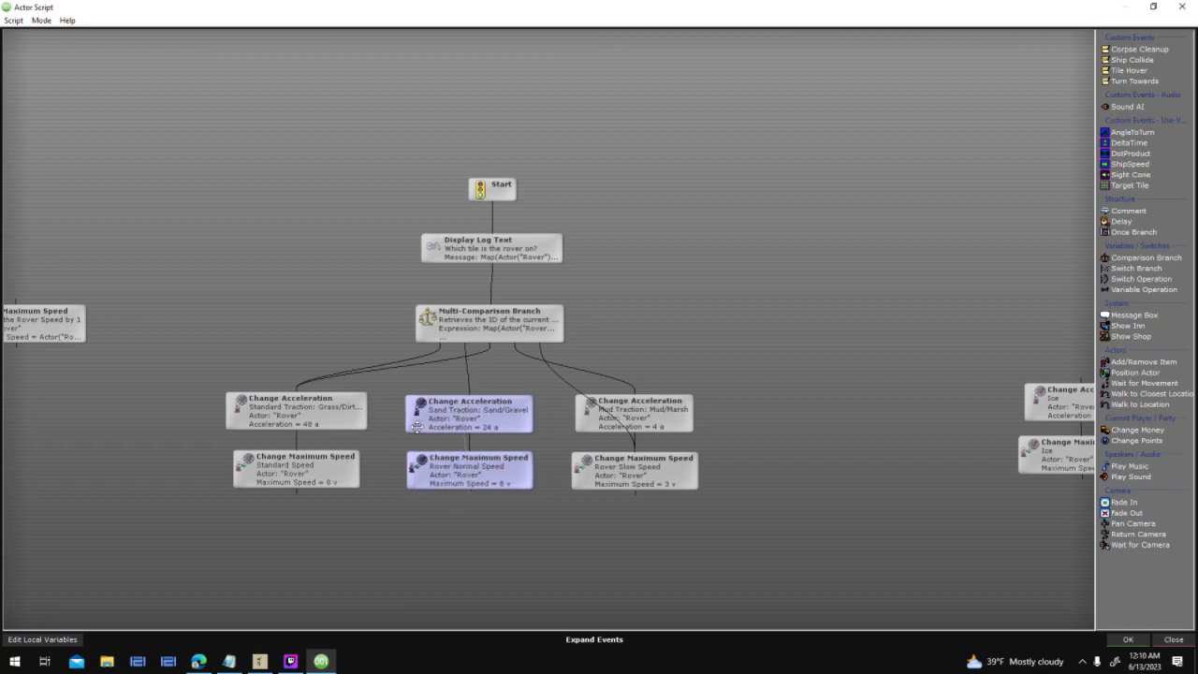
Add a Change Turning Speed event for the Rover with turning speed 0.01 and link it below the Standard Speed event
{"action": "left_click", "coordinate": [329, 470]}
{"action": "type", "text": "turn"}
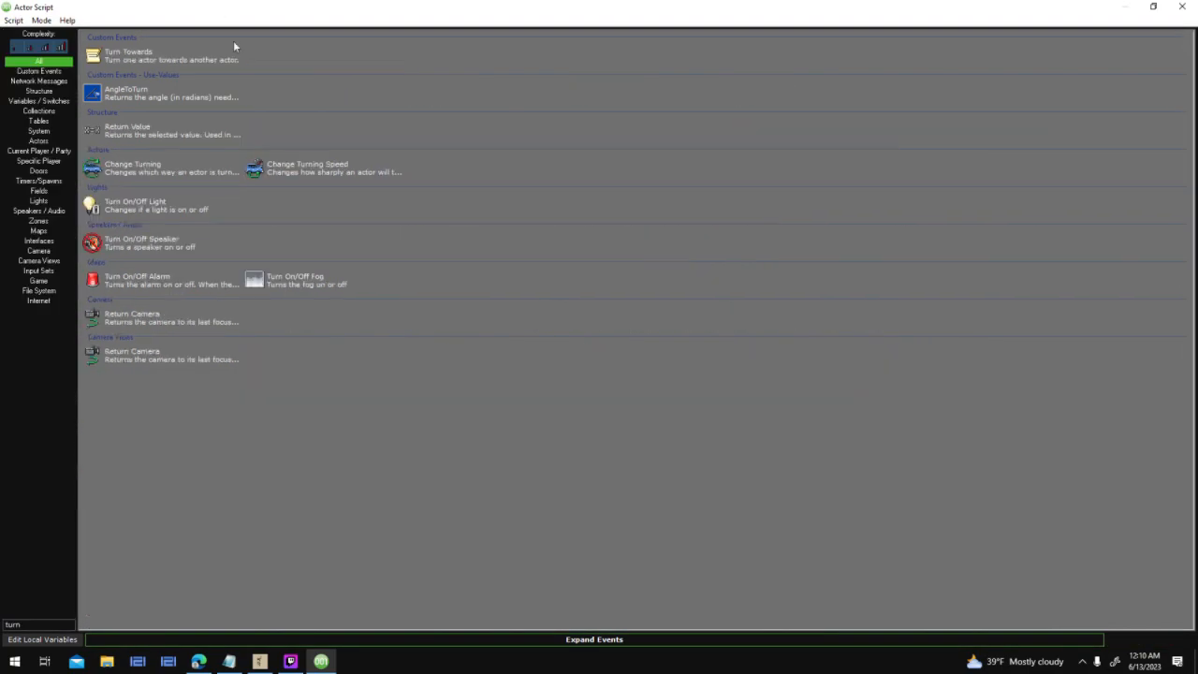
{"action": "double_click", "coordinate": [301, 165]}
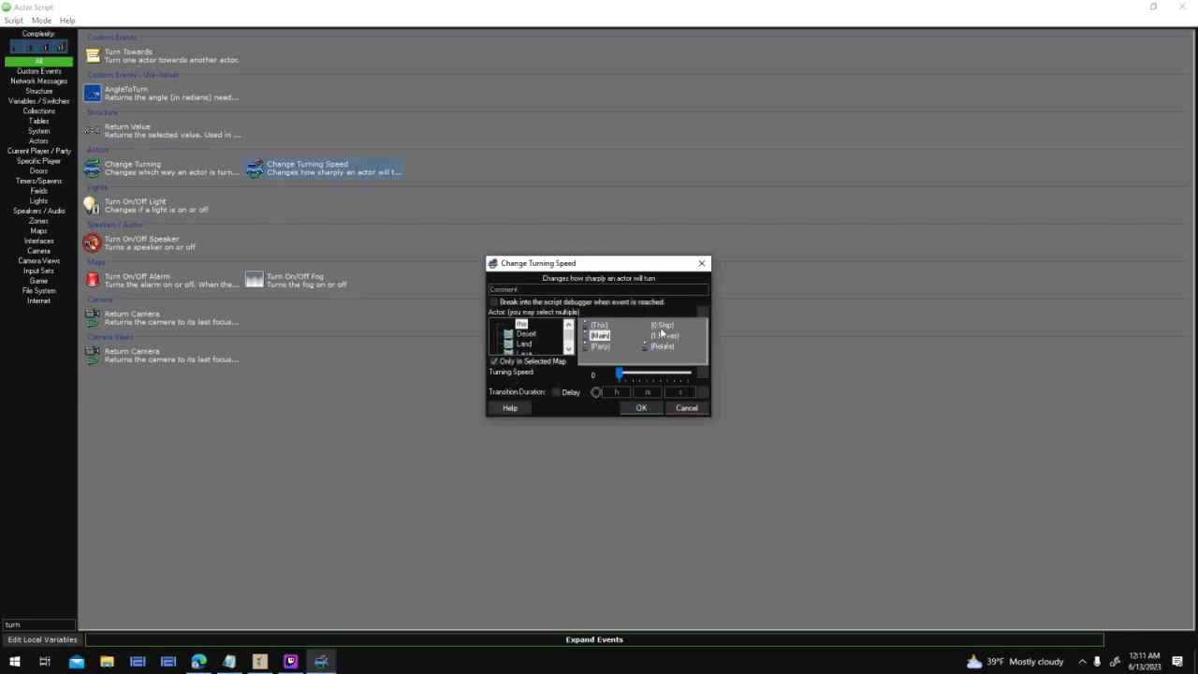
{"action": "left_click_drag", "start_coordinate": [658, 266], "coordinate": [735, 296]}
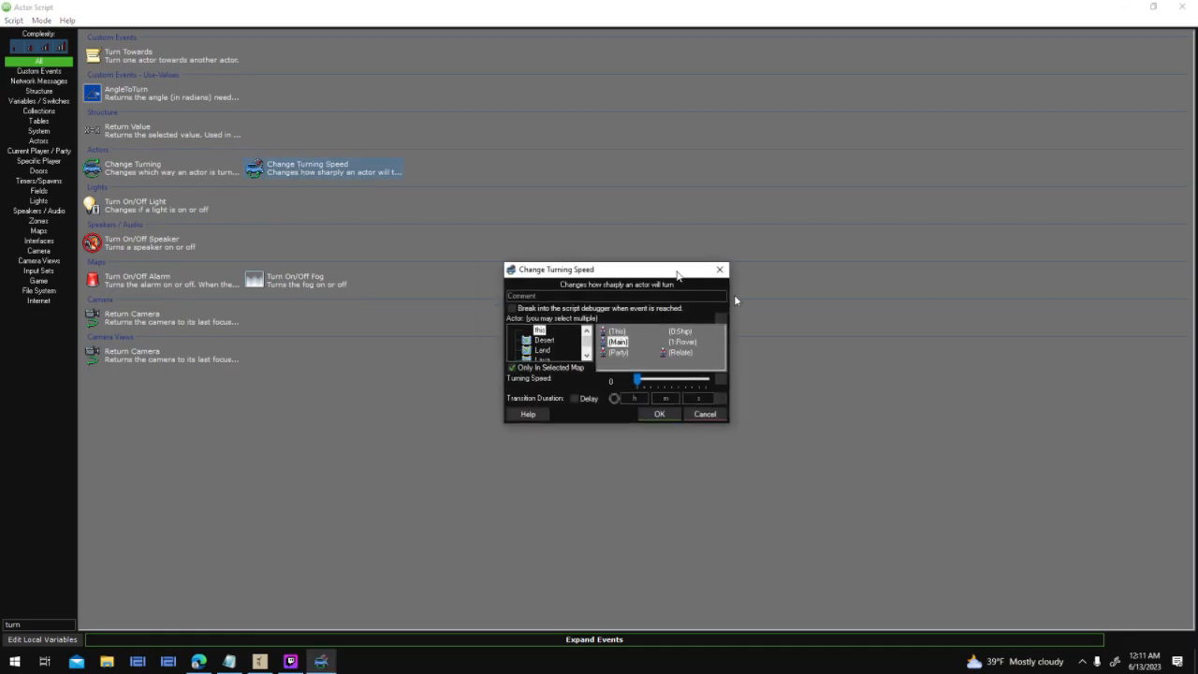
{"action": "left_click", "coordinate": [777, 344]}
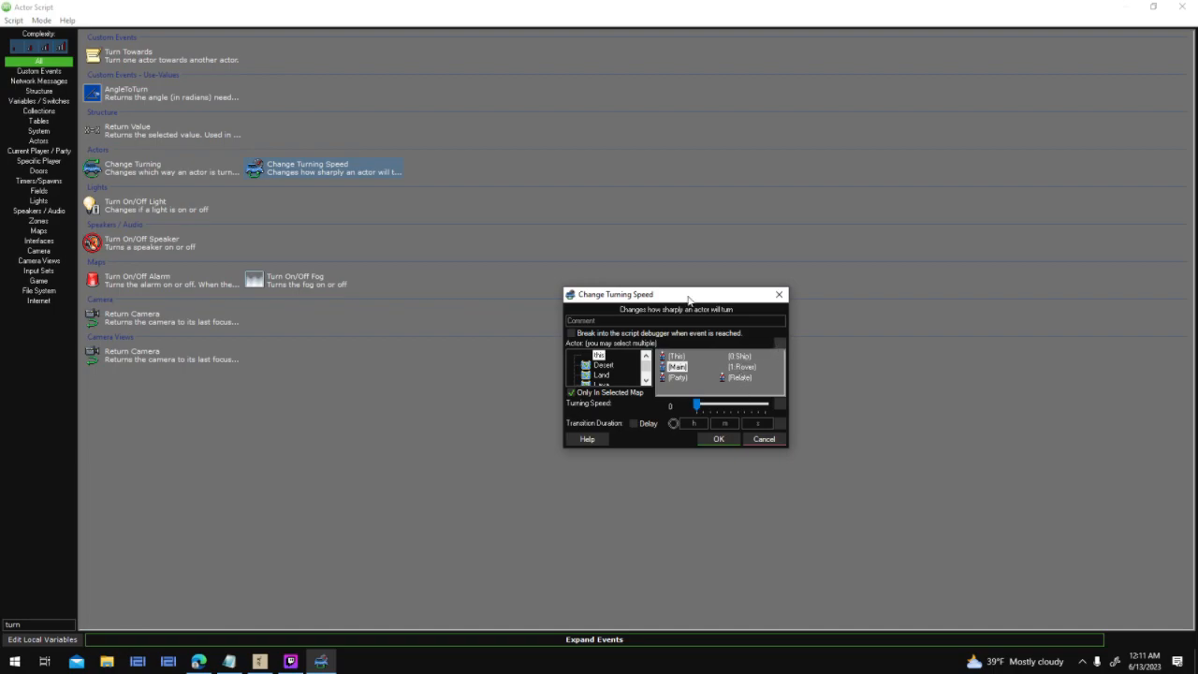
{"action": "double_click", "coordinate": [625, 251]}
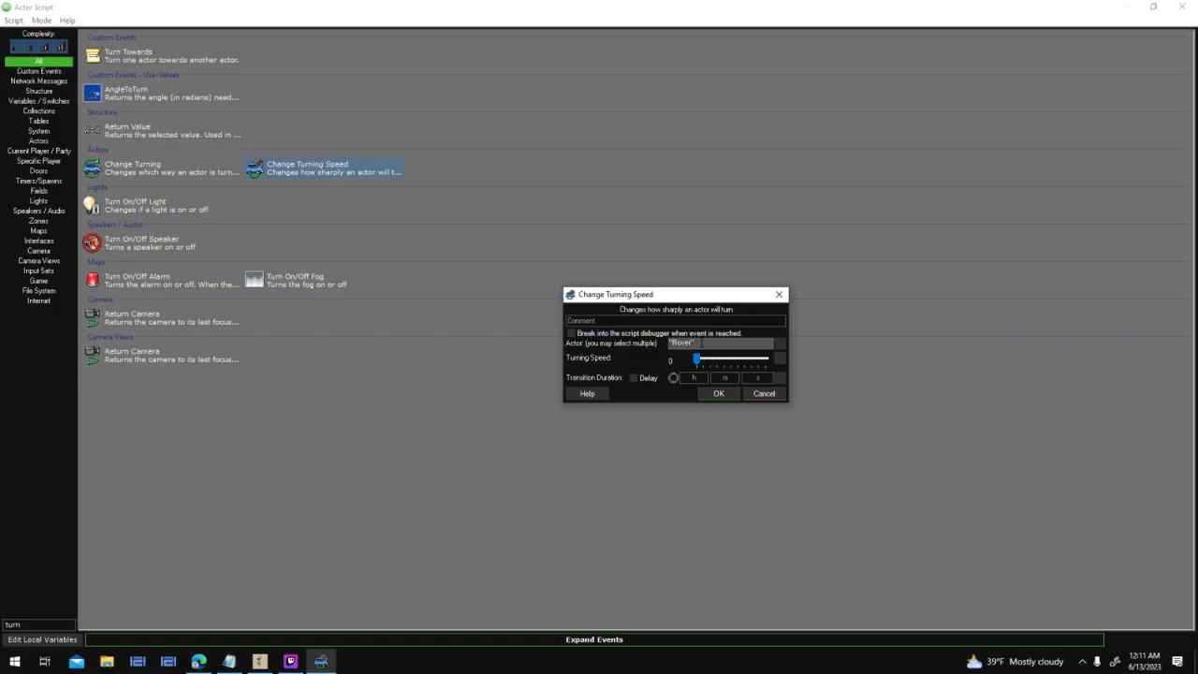
{"action": "left_click", "coordinate": [697, 342]}
{"action": "left_click_drag", "start_coordinate": [700, 362], "coordinate": [765, 358]}
{"action": "left_click", "coordinate": [718, 392]}
{"action": "left_click_drag", "start_coordinate": [313, 536], "coordinate": [314, 527]}
Duplicate the Change Turning Speed event, set its turning speed to 0.008, and link it below the Sand/Gravel branch's Rover Normal Speed event
{"action": "key", "text": "ctrl+v"}
{"action": "left_click_drag", "start_coordinate": [483, 537], "coordinate": [472, 534]}
{"action": "double_click", "coordinate": [472, 533]}
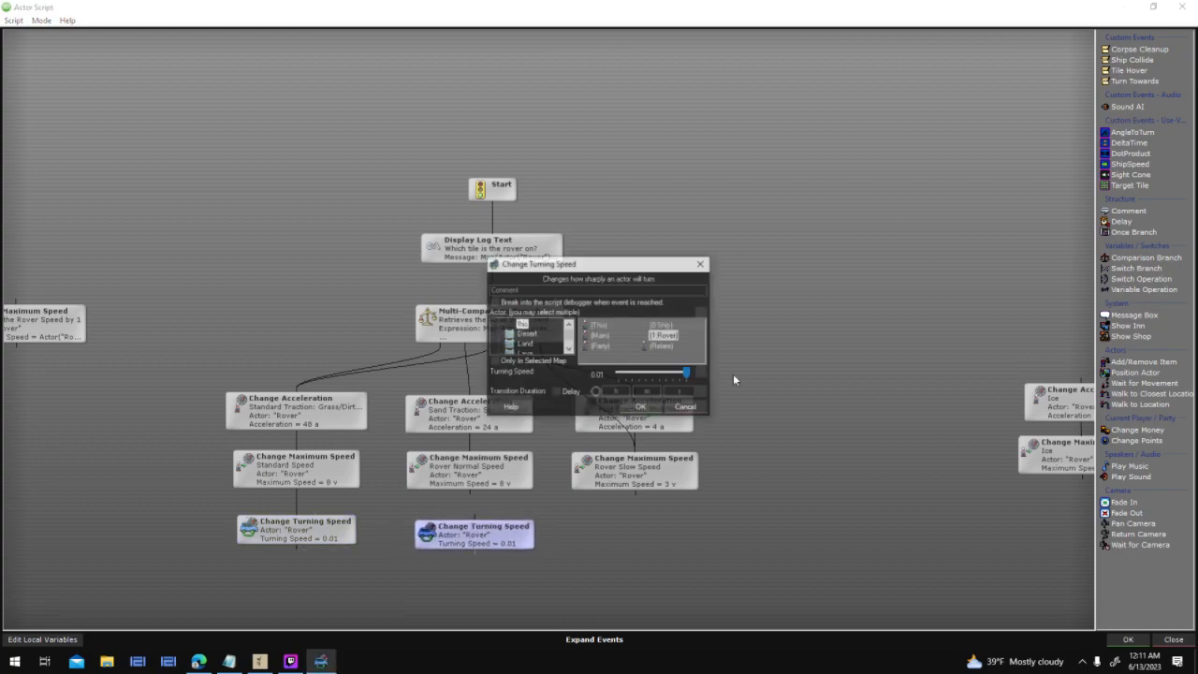
{"action": "left_click_drag", "start_coordinate": [690, 378], "coordinate": [666, 380]}
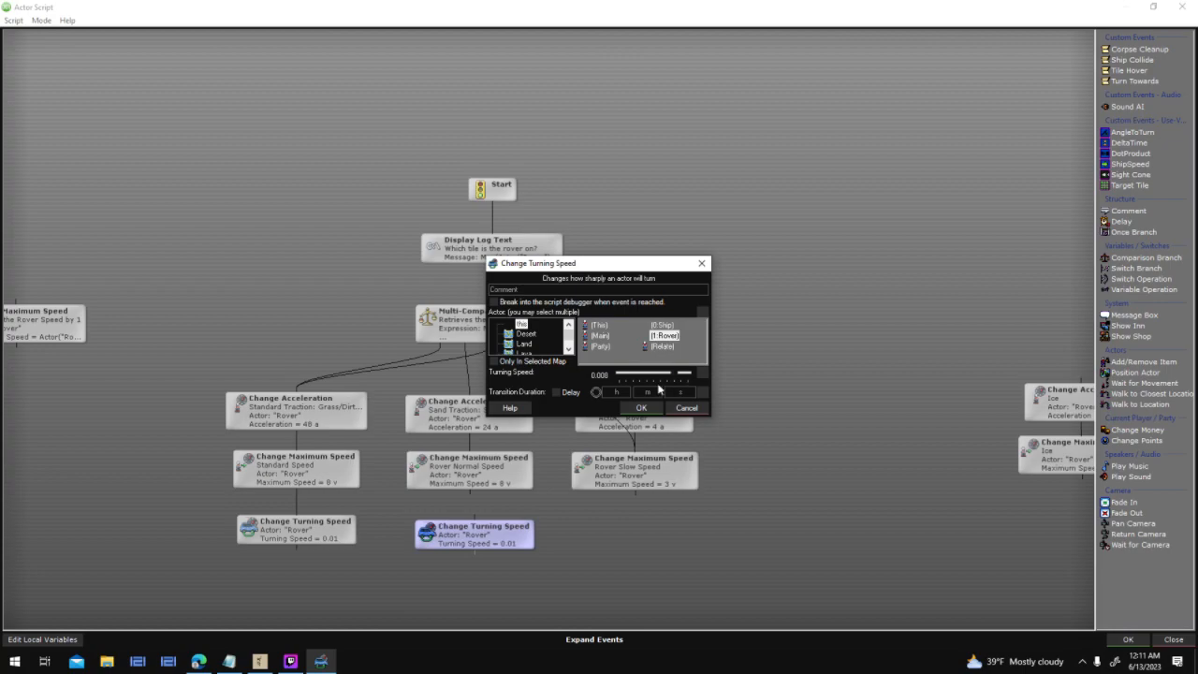
{"action": "left_click", "coordinate": [640, 407]}
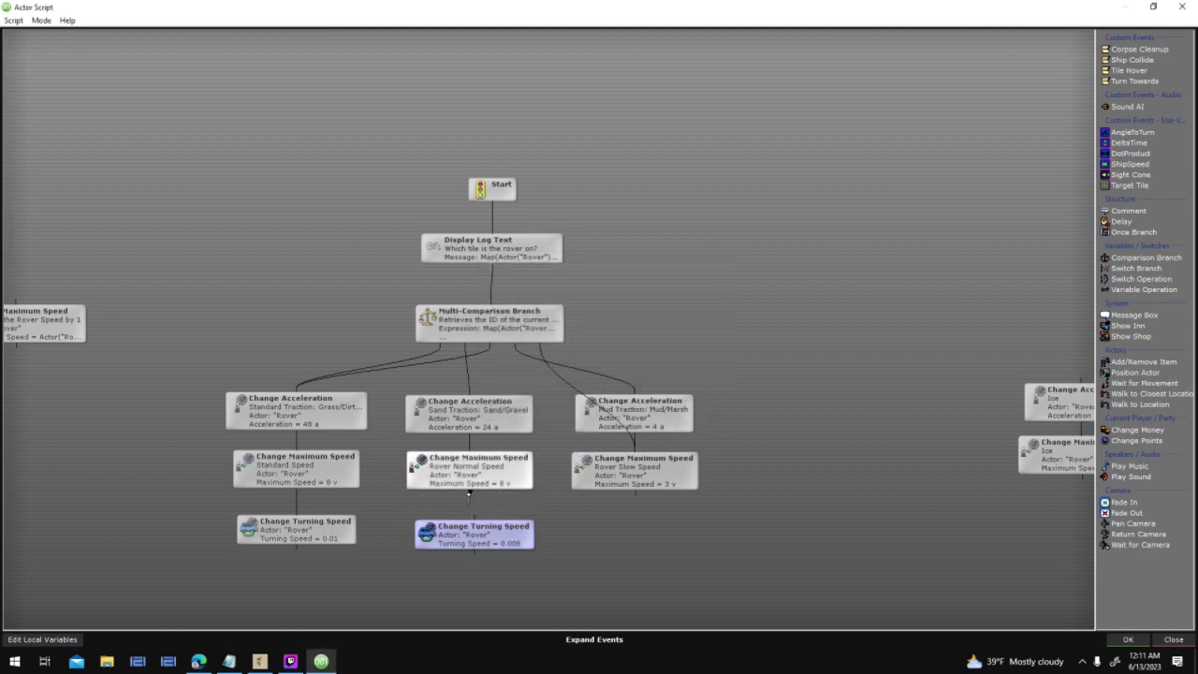
{"action": "left_click_drag", "start_coordinate": [480, 532], "coordinate": [476, 529]}
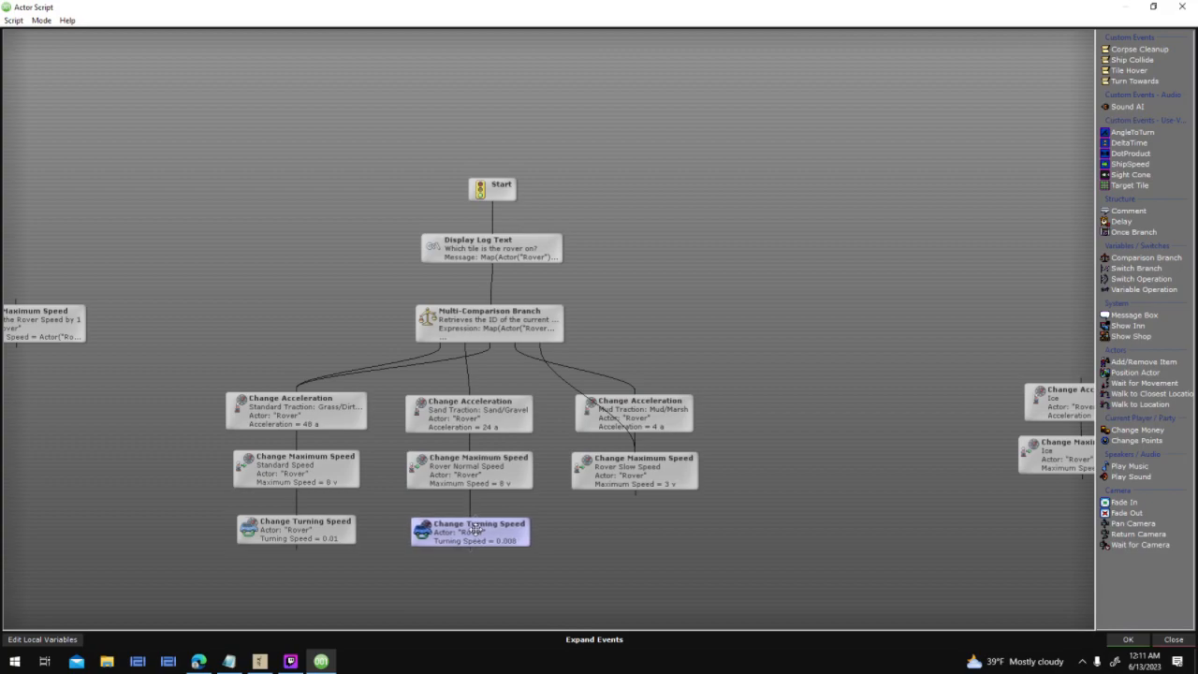
Add a Change Turning Speed copy of 0.004 below the Mud/Marsh branch's Rover Slow Speed event, and confirm the script, actor and templates
{"action": "key", "text": "ctrl+v"}
{"action": "double_click", "coordinate": [636, 532]}
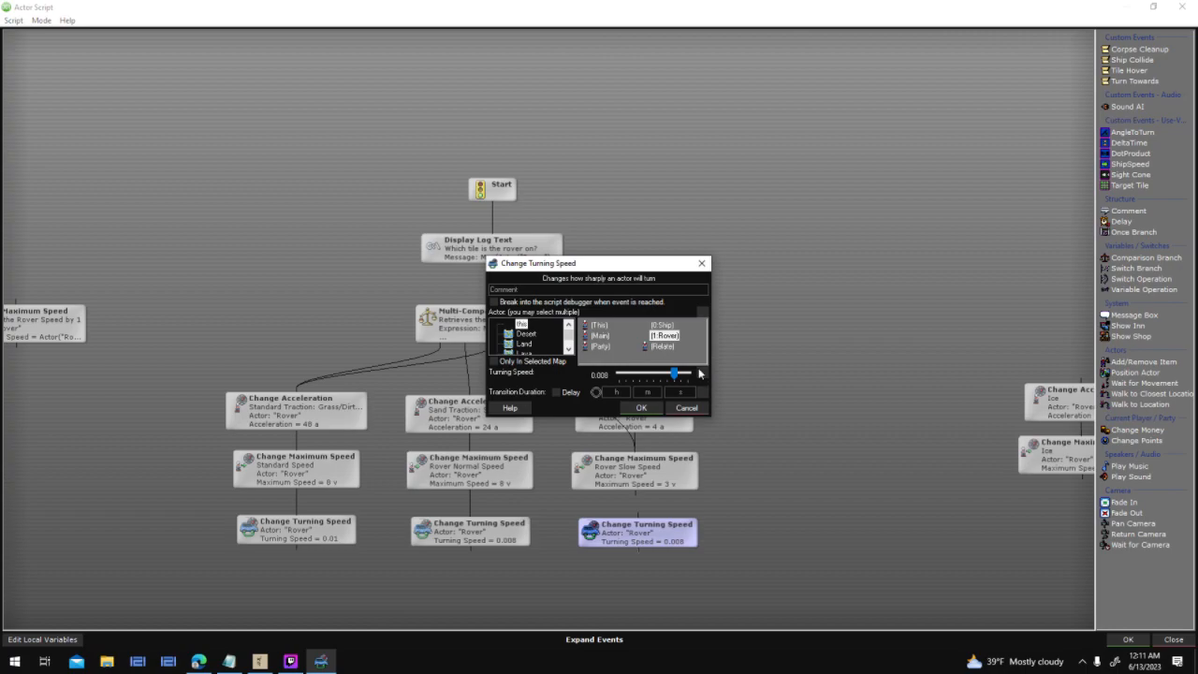
{"action": "left_click_drag", "start_coordinate": [675, 374], "coordinate": [649, 380]}
{"action": "left_click", "coordinate": [641, 407]}
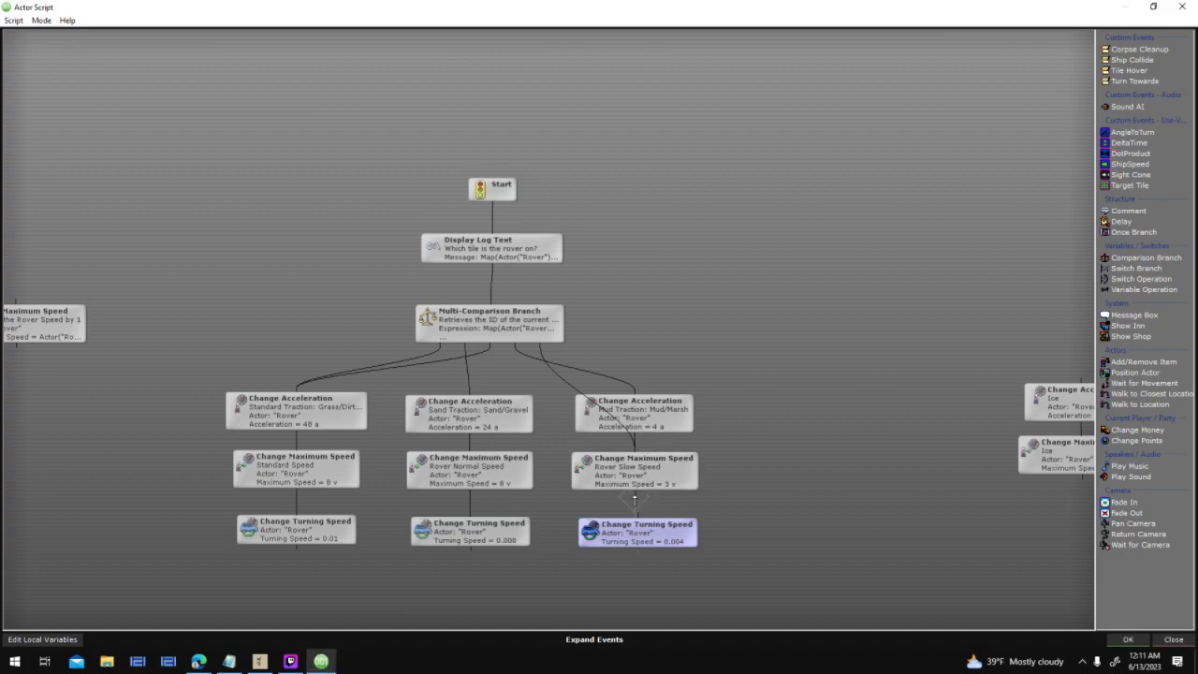
{"action": "left_click_drag", "start_coordinate": [635, 501], "coordinate": [637, 523]}
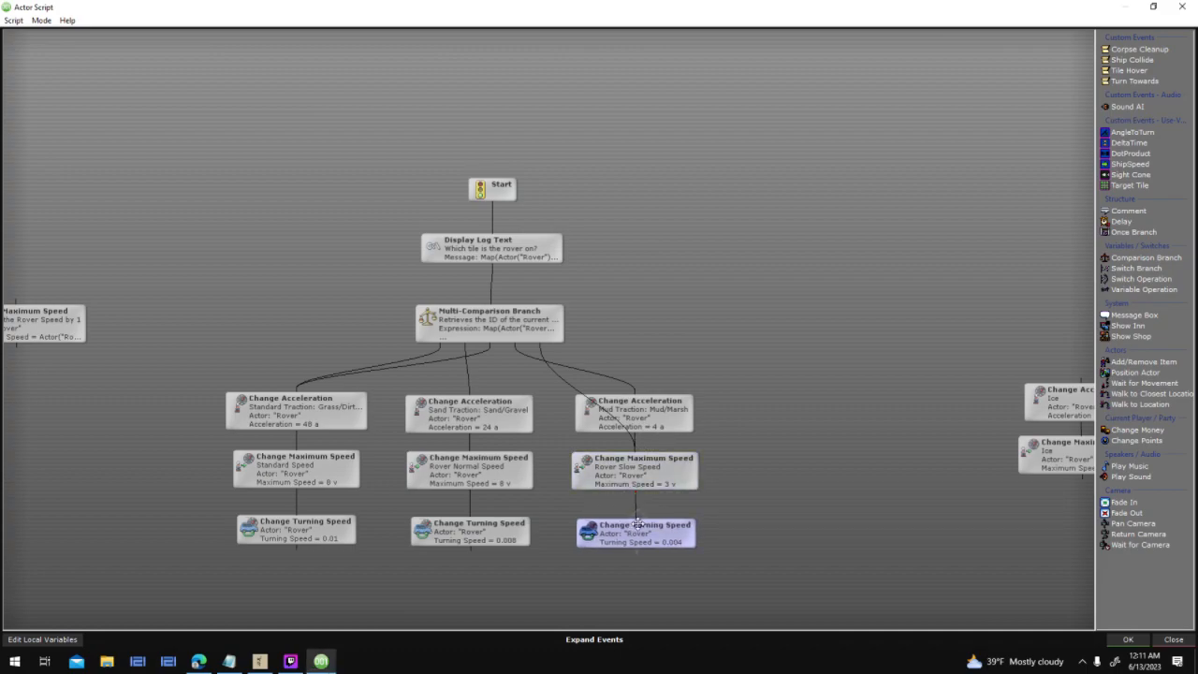
{"action": "left_click", "coordinate": [1120, 640]}
{"action": "left_click", "coordinate": [769, 487]}
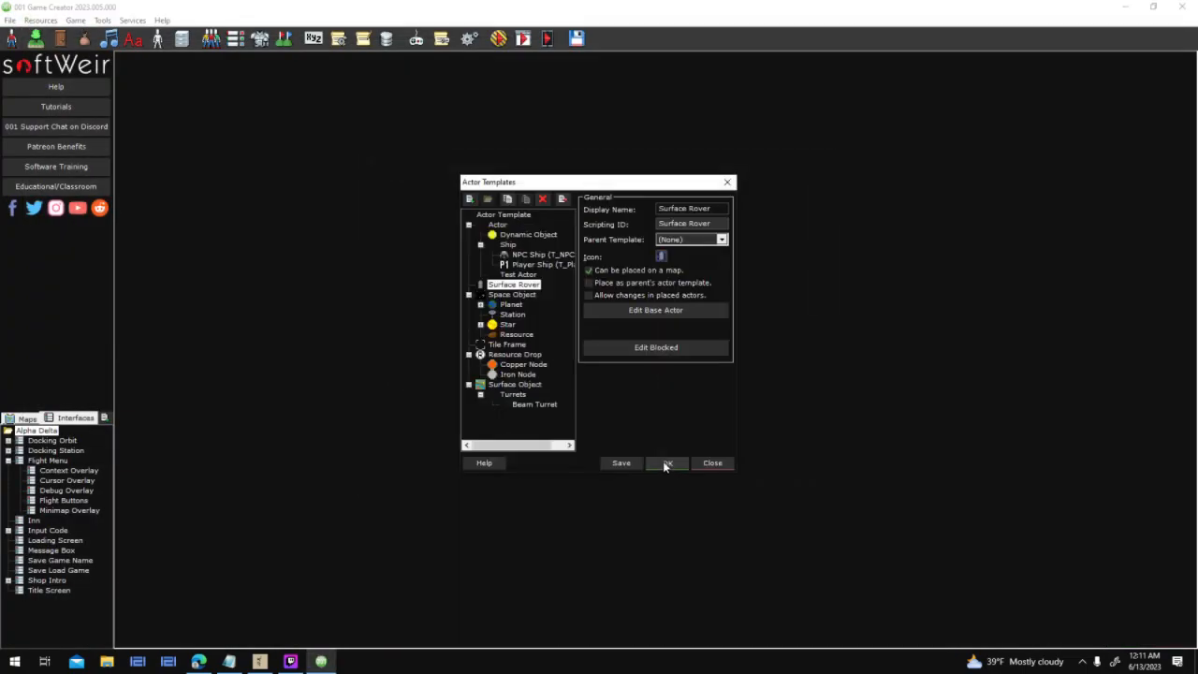
{"action": "left_click", "coordinate": [663, 461]}
Playtest a new game, scan and dock at the green planet, drive the rover over its surface tiles, and end the playtest
{"action": "left_click", "coordinate": [499, 37]}
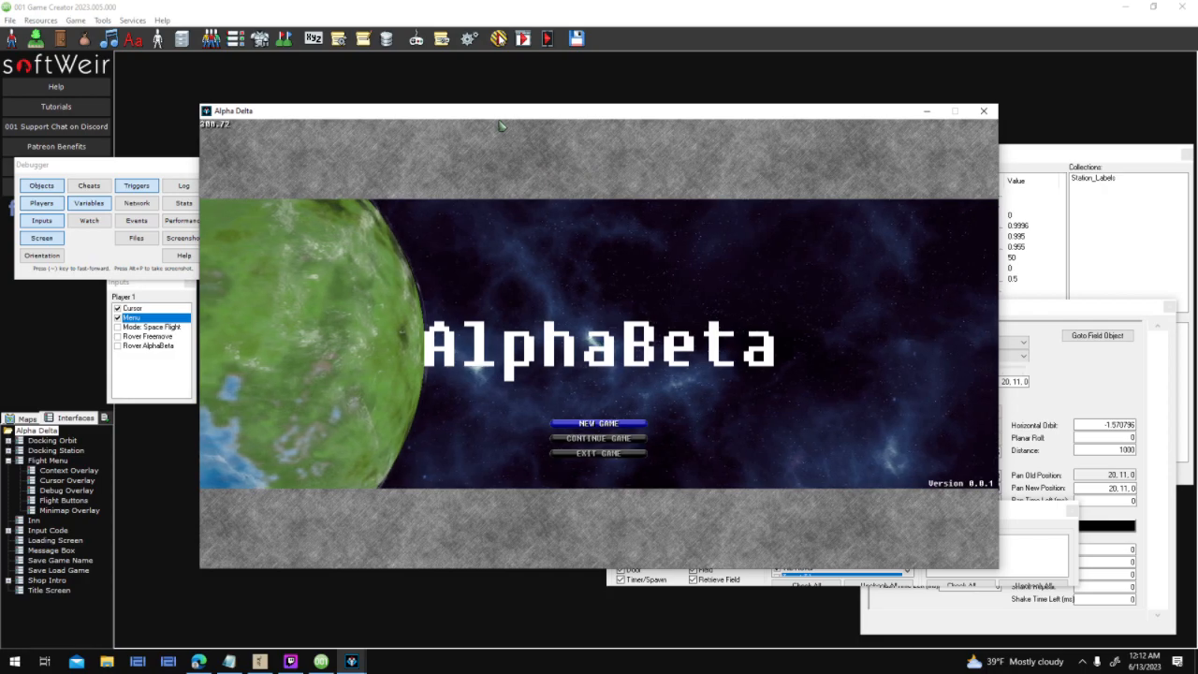
{"action": "key", "text": "Return"}
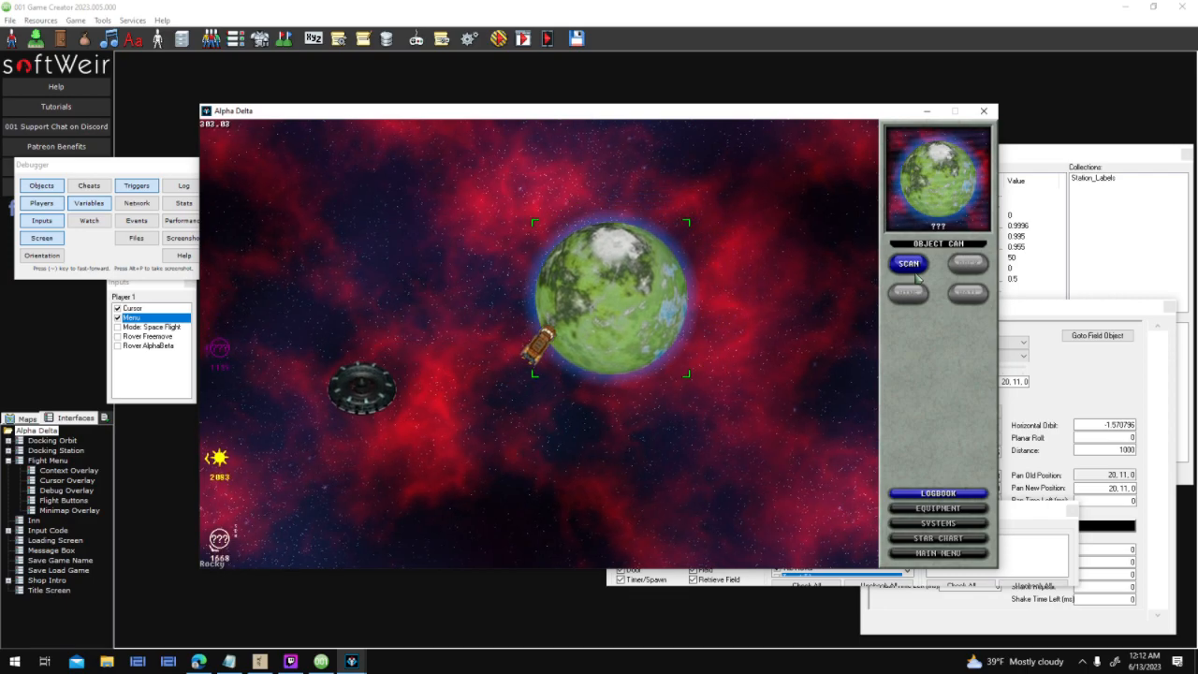
{"action": "left_click", "coordinate": [915, 273]}
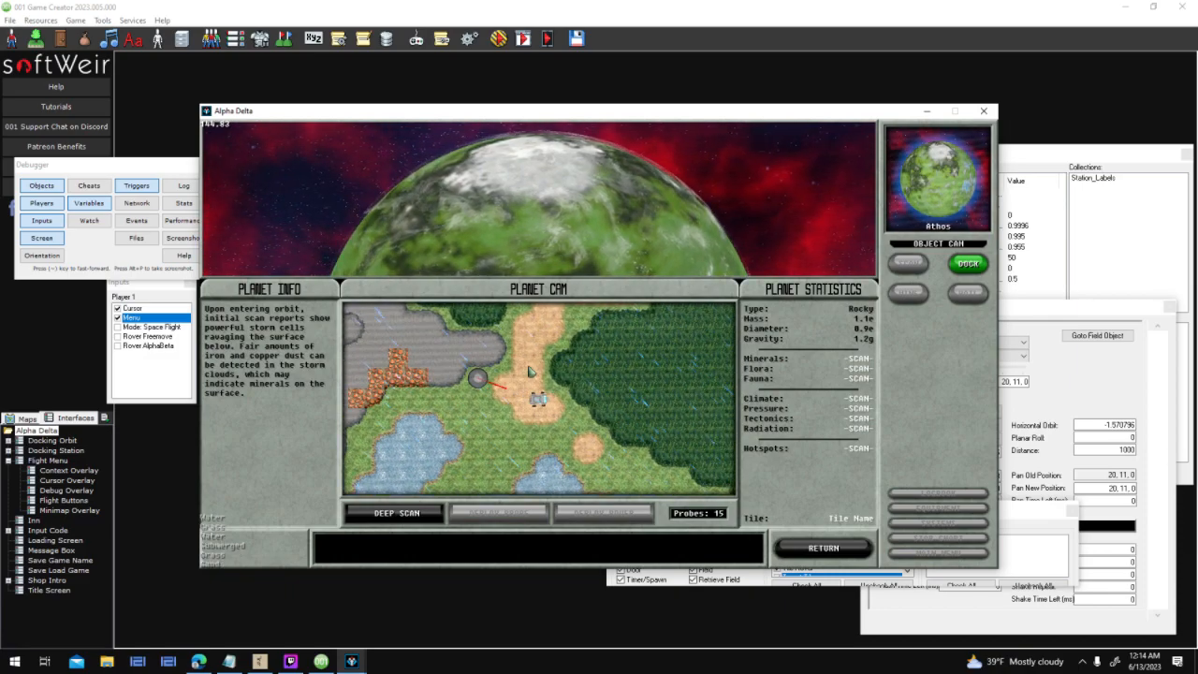
{"action": "left_click", "coordinate": [984, 111]}
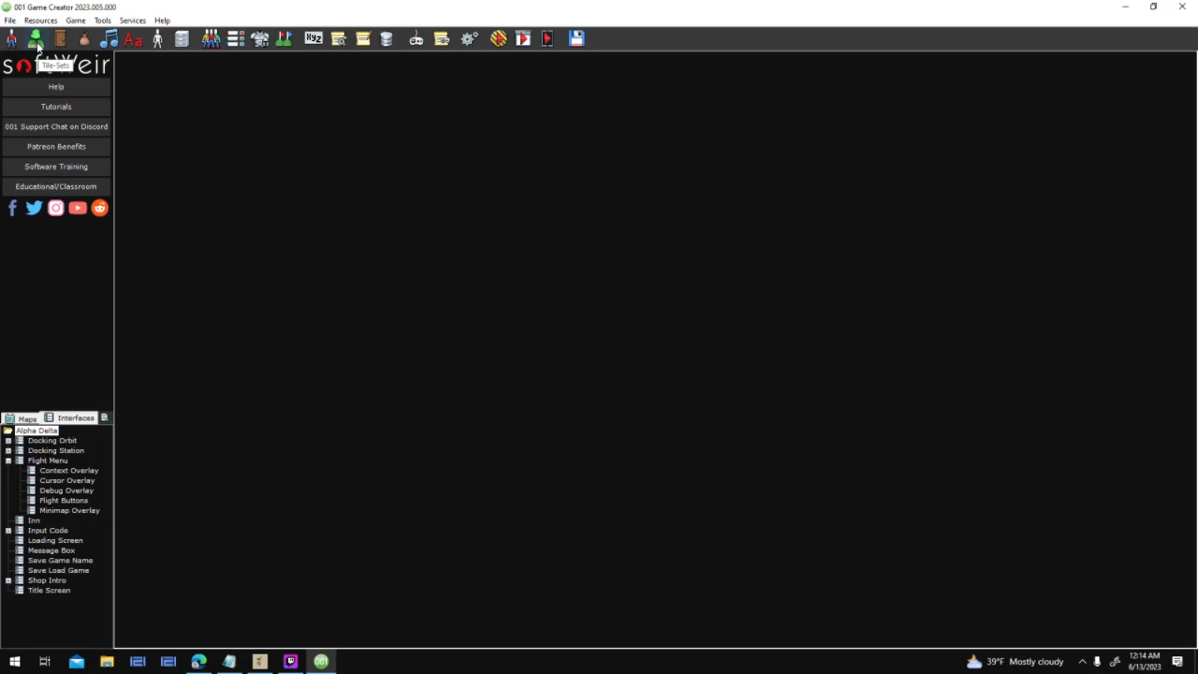
Launch World Creator v3.0 and dismiss its first-run advisory, welcome screen and texture library reminder
{"action": "left_click", "coordinate": [163, 660]}
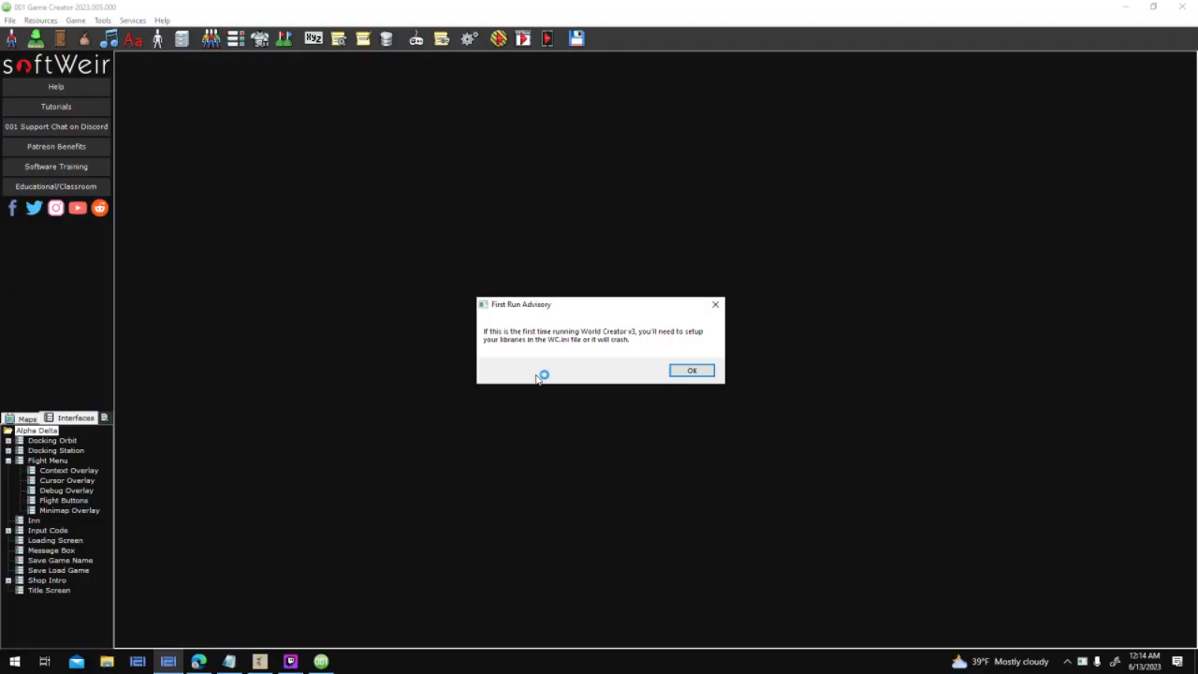
{"action": "left_click", "coordinate": [689, 369]}
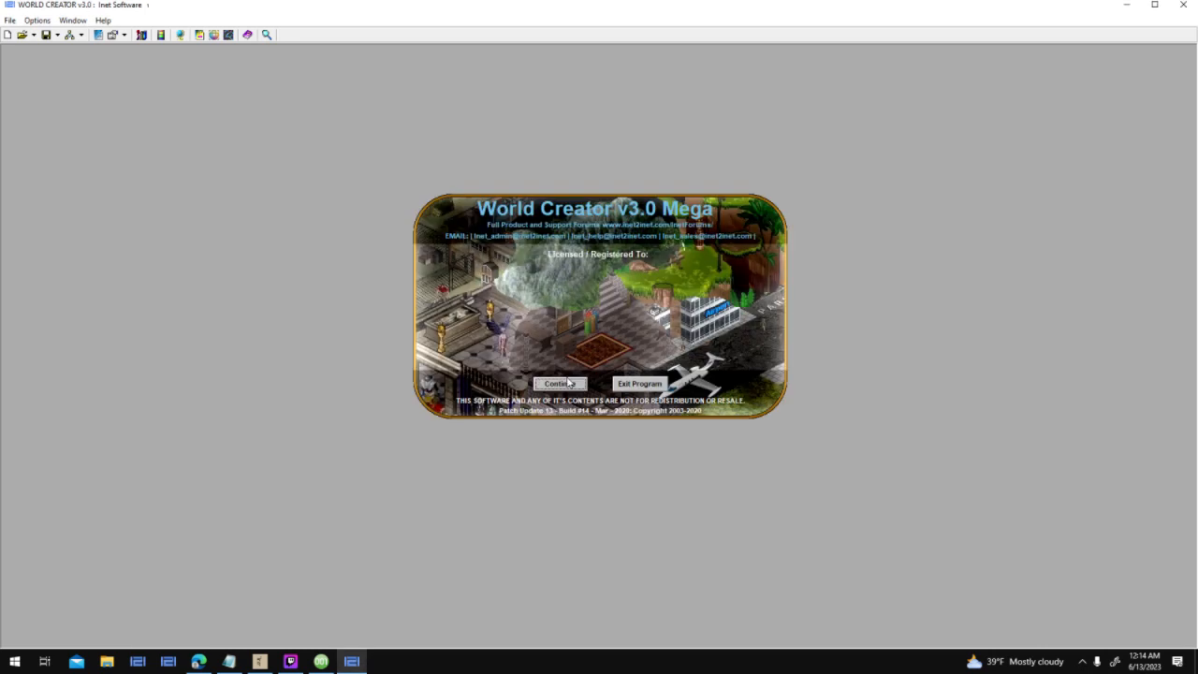
{"action": "left_click", "coordinate": [568, 383]}
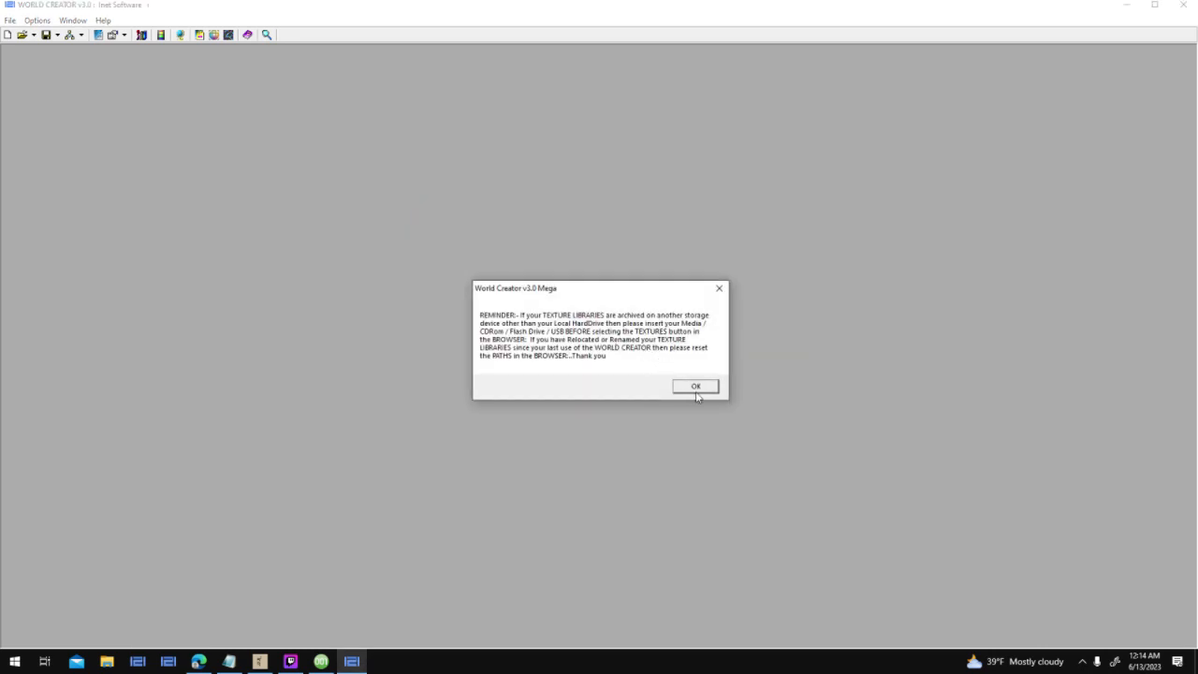
{"action": "left_click", "coordinate": [695, 389]}
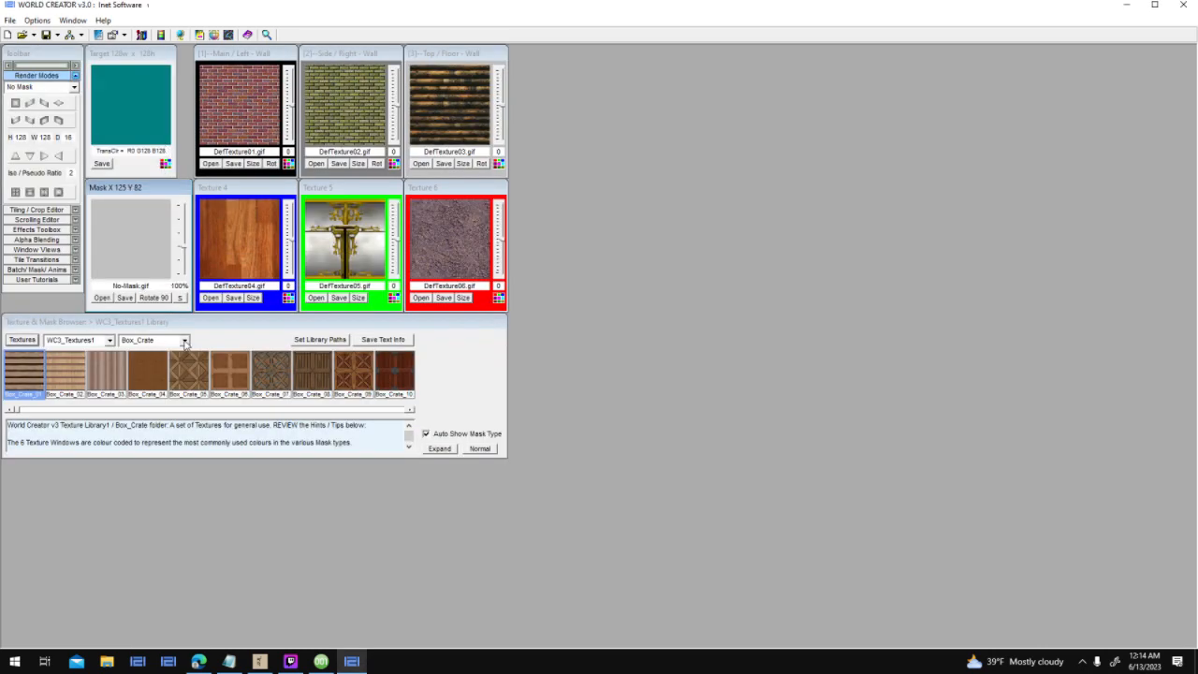
Show the Terrain_Snow folder of the WC3_Textures1 library in the texture browser
{"action": "left_click", "coordinate": [185, 341]}
{"action": "scroll", "coordinate": [168, 384], "scroll_direction": "down", "scroll_amount": 5}
{"action": "scroll", "coordinate": [181, 405], "scroll_direction": "down", "scroll_amount": 6}
{"action": "scroll", "coordinate": [182, 405], "scroll_direction": "down", "scroll_amount": 6}
{"action": "scroll", "coordinate": [181, 405], "scroll_direction": "down", "scroll_amount": 5}
{"action": "scroll", "coordinate": [174, 413], "scroll_direction": "down", "scroll_amount": 1}
{"action": "left_click", "coordinate": [149, 395]}
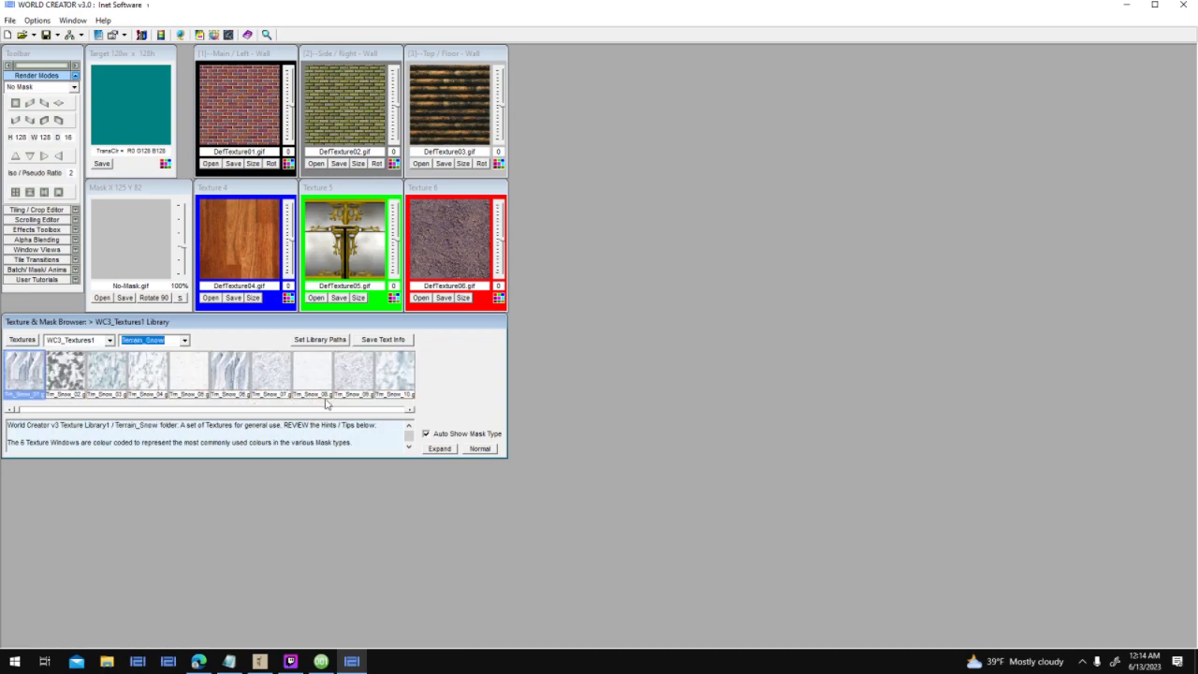
Load the Trn_Snow_25 texture from the snow textures into Texture 4 and open its resize settings
{"action": "left_click", "coordinate": [377, 410]}
{"action": "left_click", "coordinate": [377, 409]}
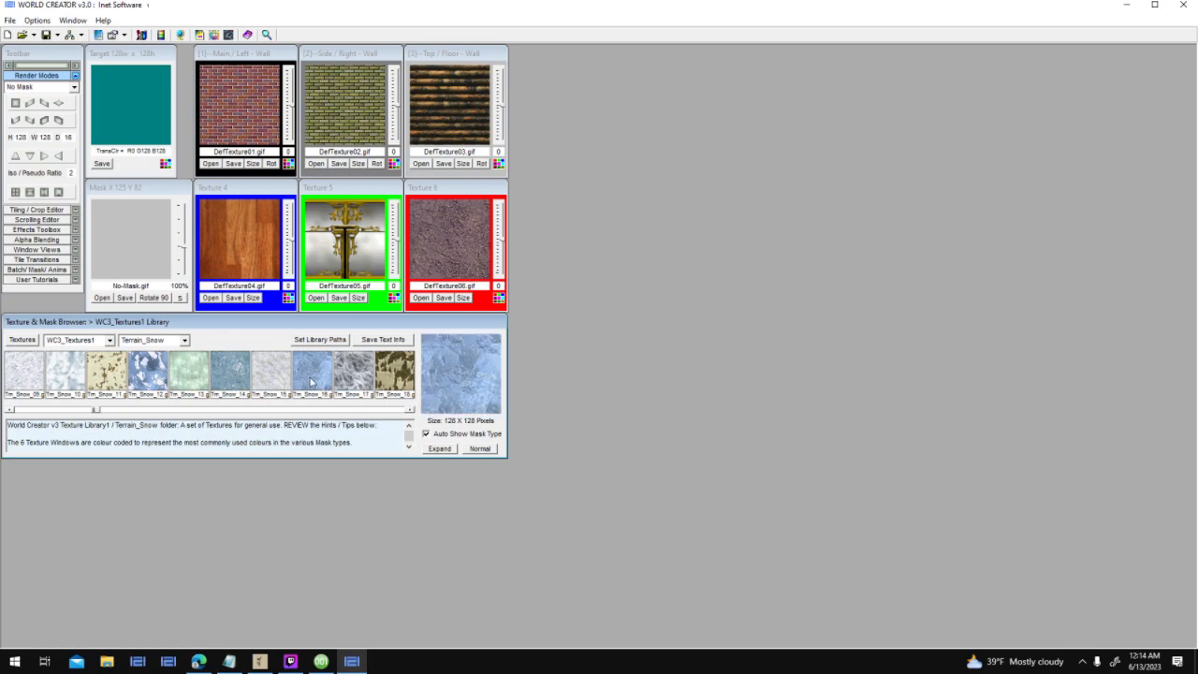
{"action": "left_click", "coordinate": [383, 411]}
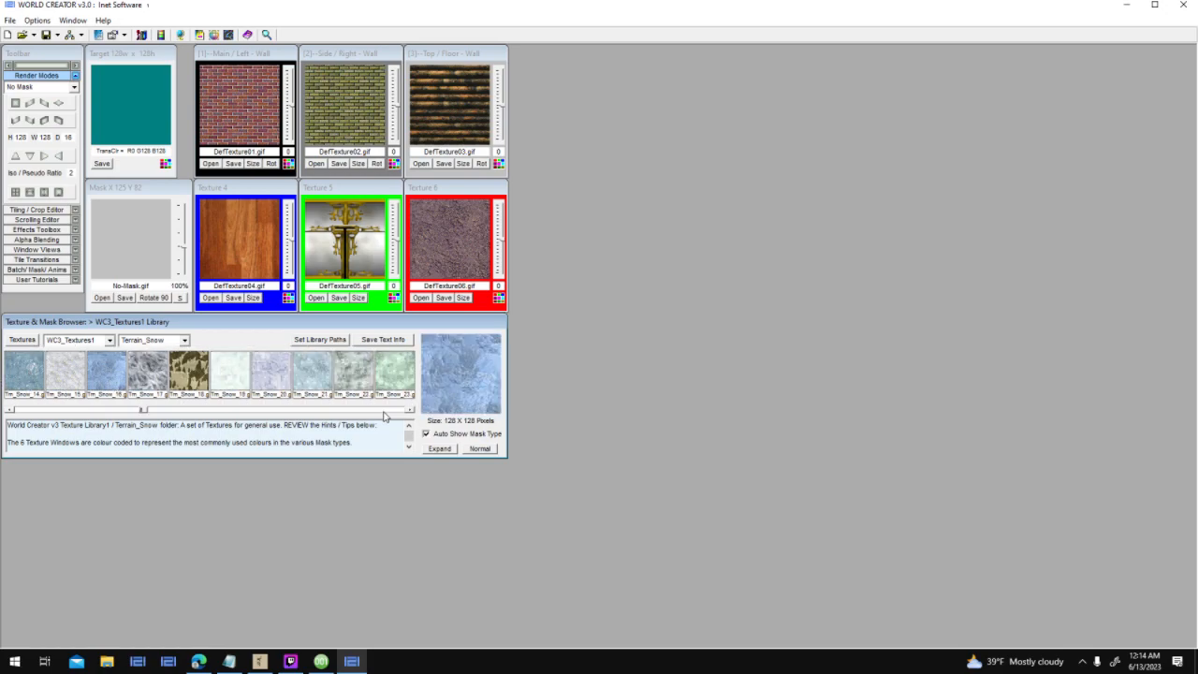
{"action": "left_click", "coordinate": [382, 411]}
{"action": "left_click", "coordinate": [371, 411]}
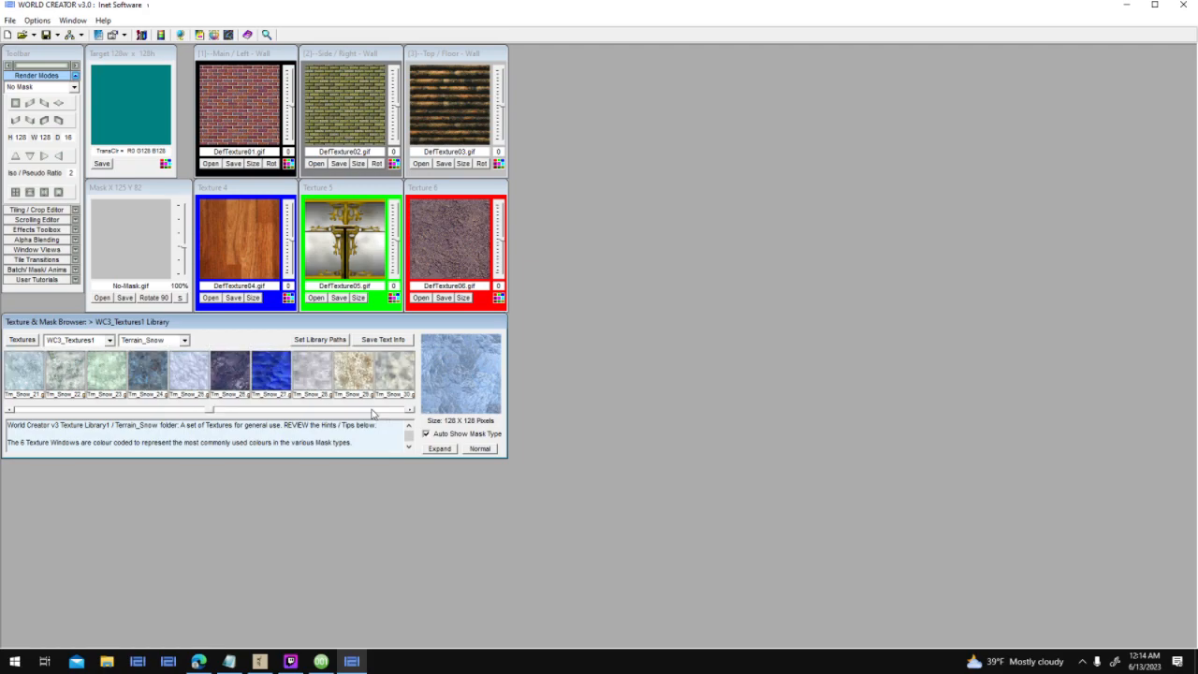
{"action": "left_click_drag", "start_coordinate": [190, 375], "coordinate": [250, 261]}
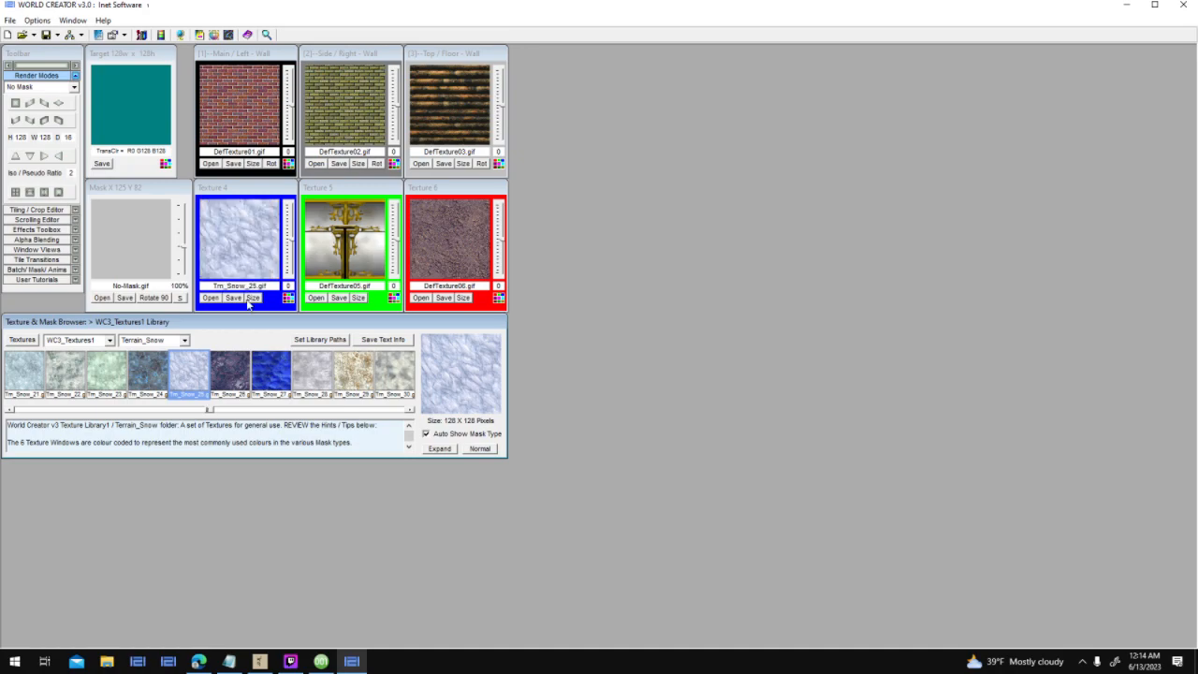
{"action": "left_click", "coordinate": [251, 298]}
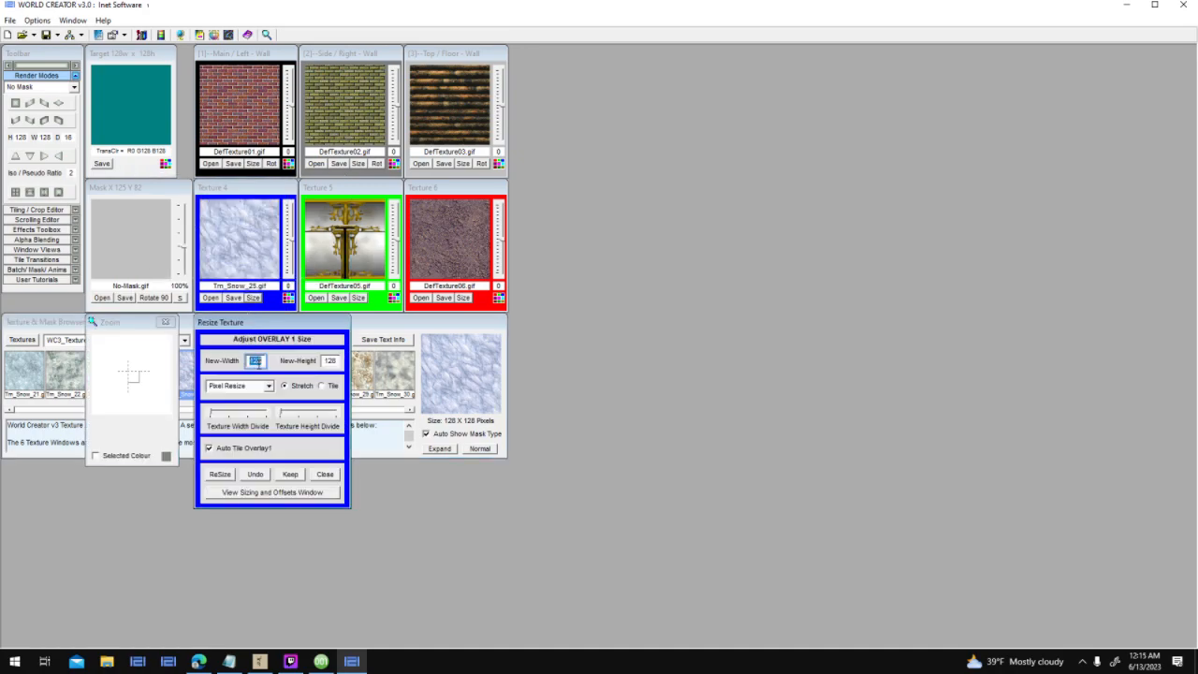
Resize the snow texture in Texture 4 to 32 wide by 32 high and keep the new size
{"action": "type", "text": "32"}
{"action": "double_click", "coordinate": [327, 363]}
{"action": "type", "text": "32"}
{"action": "left_click", "coordinate": [218, 473]}
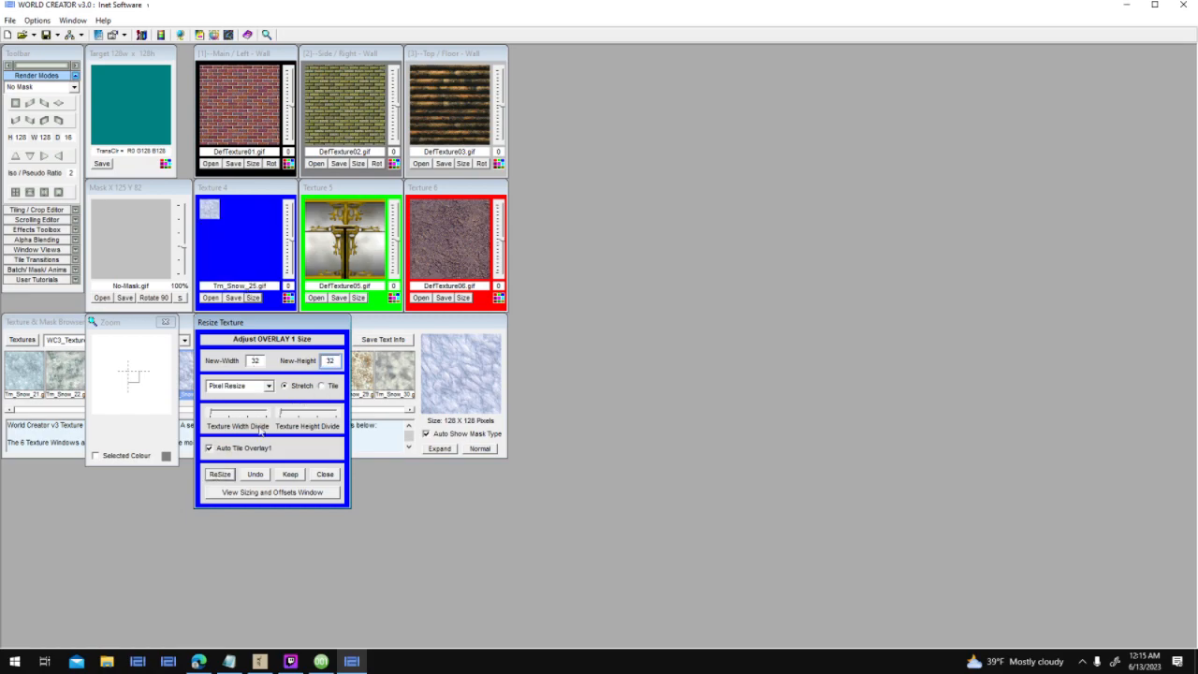
{"action": "left_click", "coordinate": [287, 475]}
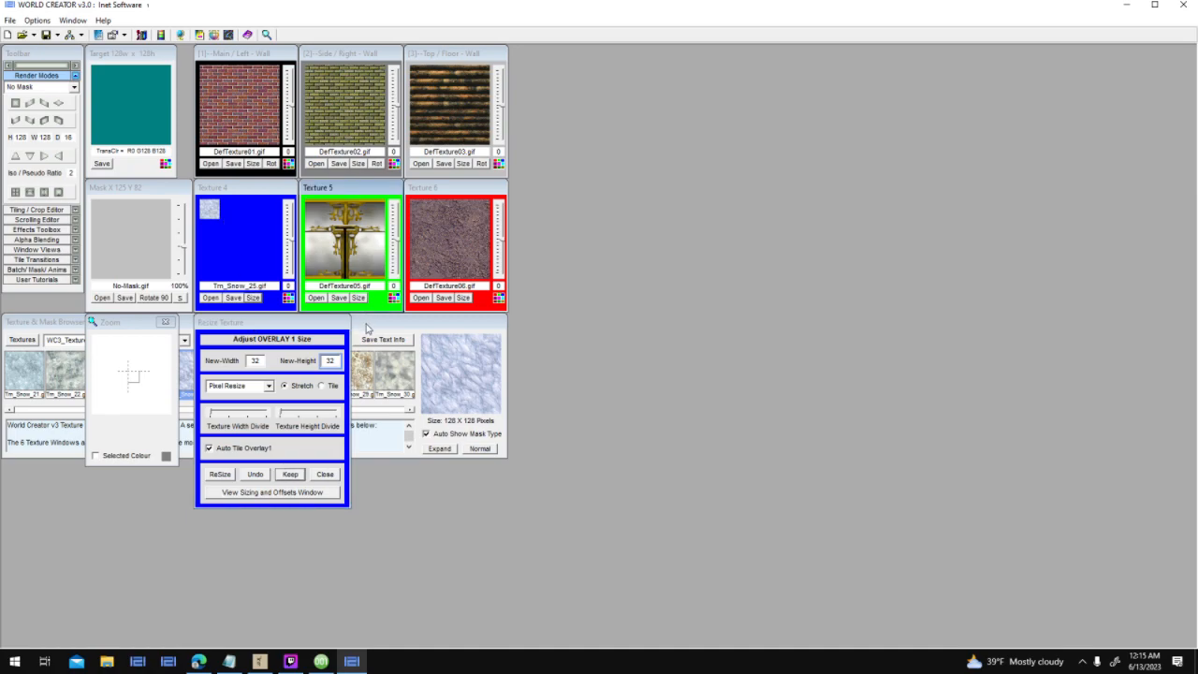
Load Trn_Snow_28 from the Terrain_Snow library into Texture 5 and resize it to 32 by 32
{"action": "left_click", "coordinate": [389, 412]}
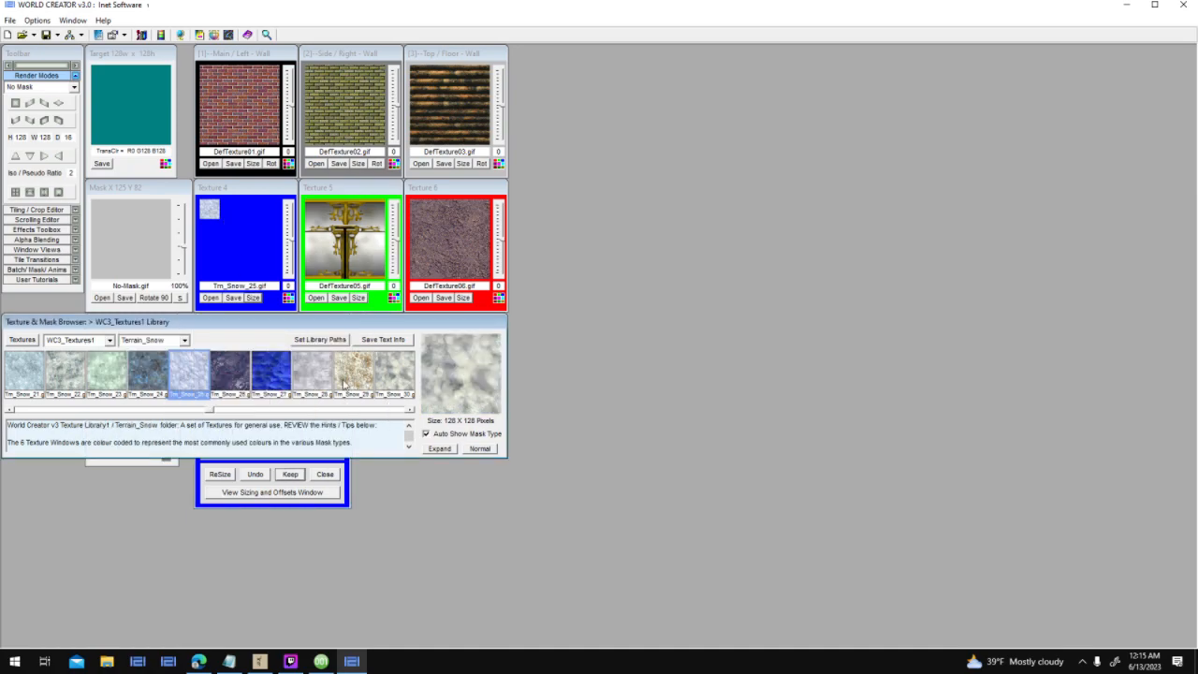
{"action": "left_click", "coordinate": [320, 374]}
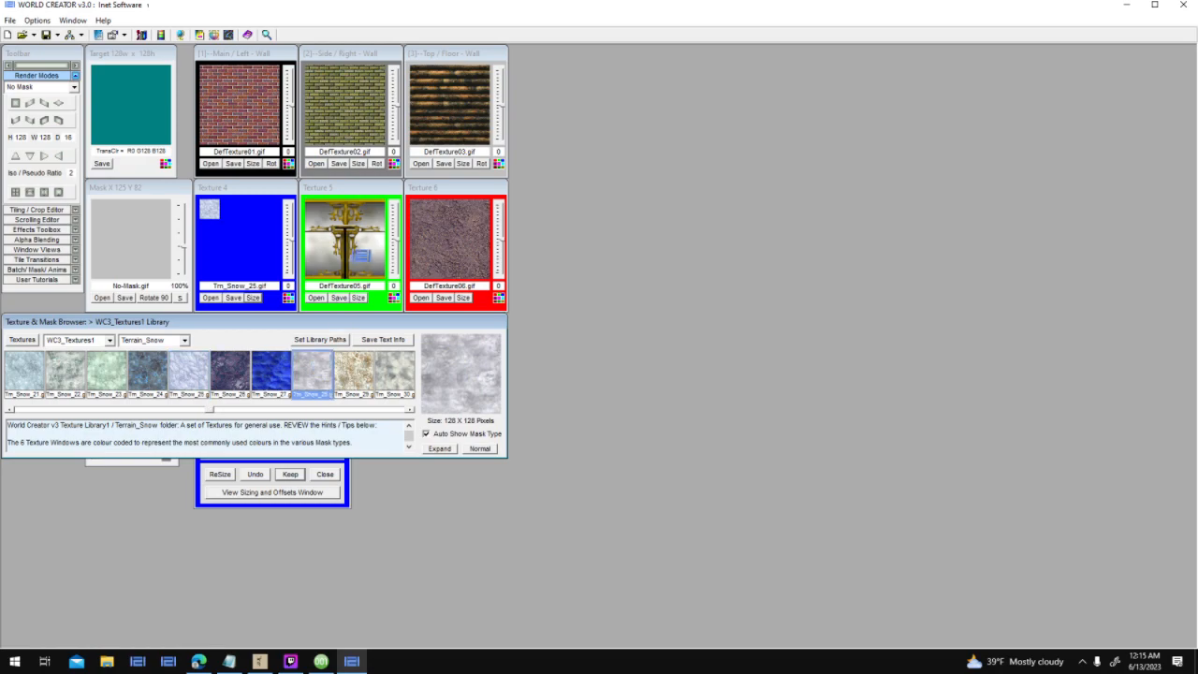
{"action": "left_click", "coordinate": [358, 297]}
{"action": "double_click", "coordinate": [359, 359]}
{"action": "type", "text": "32"}
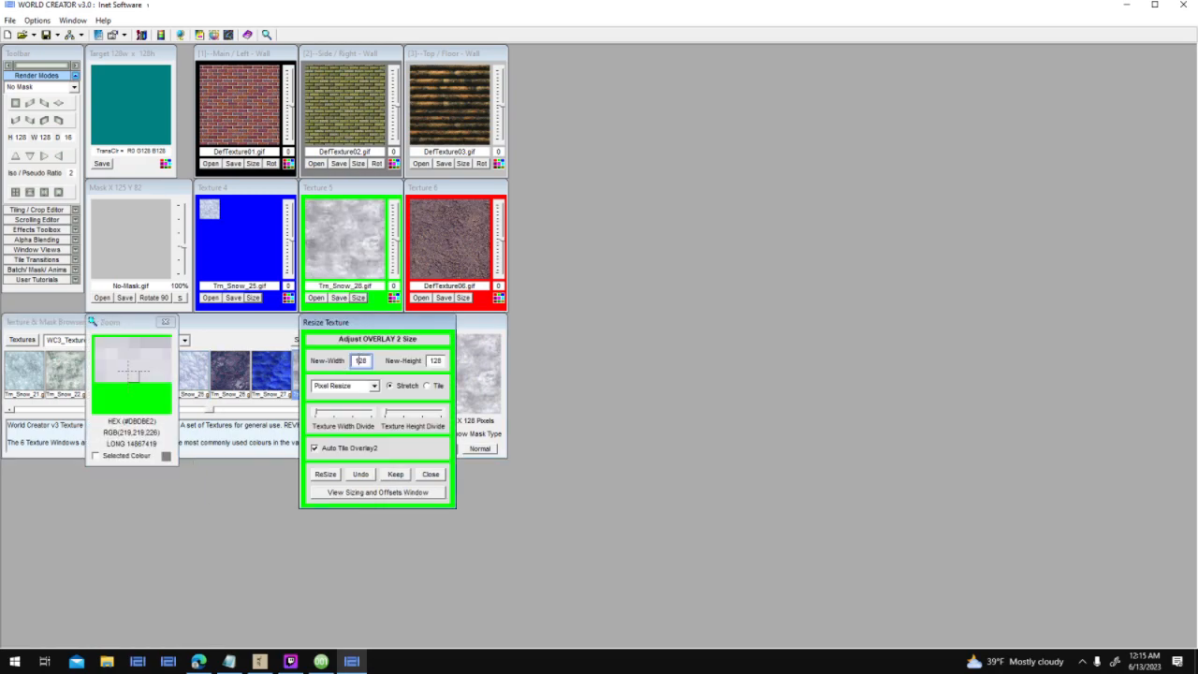
{"action": "left_click", "coordinate": [436, 360]}
{"action": "double_click", "coordinate": [436, 360]}
{"action": "type", "text": "32"}
{"action": "left_click", "coordinate": [327, 474]}
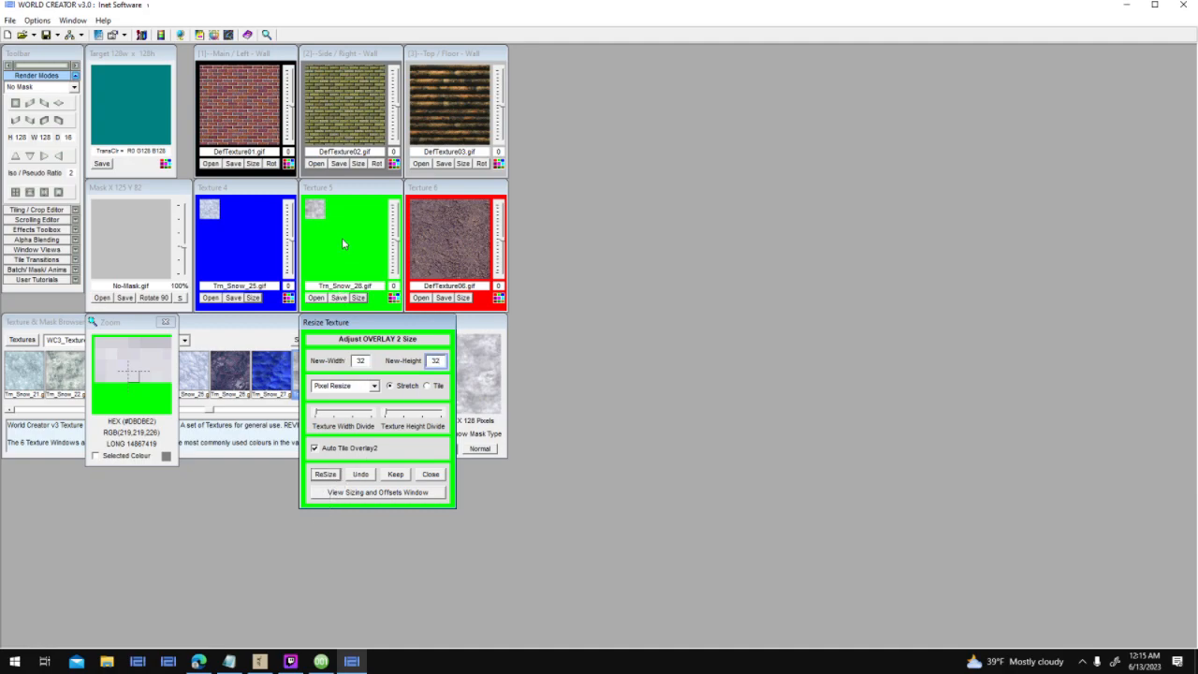
Replace Texture 5 with Trn_Snow_38 from the Terrain_Snow library and resize it to 32 by 32
{"action": "left_click", "coordinate": [247, 338]}
{"action": "left_click", "coordinate": [389, 412]}
{"action": "left_click", "coordinate": [389, 412]}
{"action": "left_click", "coordinate": [389, 411]}
{"action": "left_click", "coordinate": [389, 411]}
{"action": "left_click", "coordinate": [389, 411]}
{"action": "left_click", "coordinate": [390, 412]}
{"action": "left_click", "coordinate": [389, 412]}
{"action": "left_click", "coordinate": [389, 412]}
{"action": "left_click", "coordinate": [389, 411]}
{"action": "left_click", "coordinate": [389, 412]}
{"action": "left_click", "coordinate": [389, 412]}
{"action": "left_click", "coordinate": [389, 411]}
{"action": "left_click", "coordinate": [389, 412]}
{"action": "left_click", "coordinate": [145, 374]}
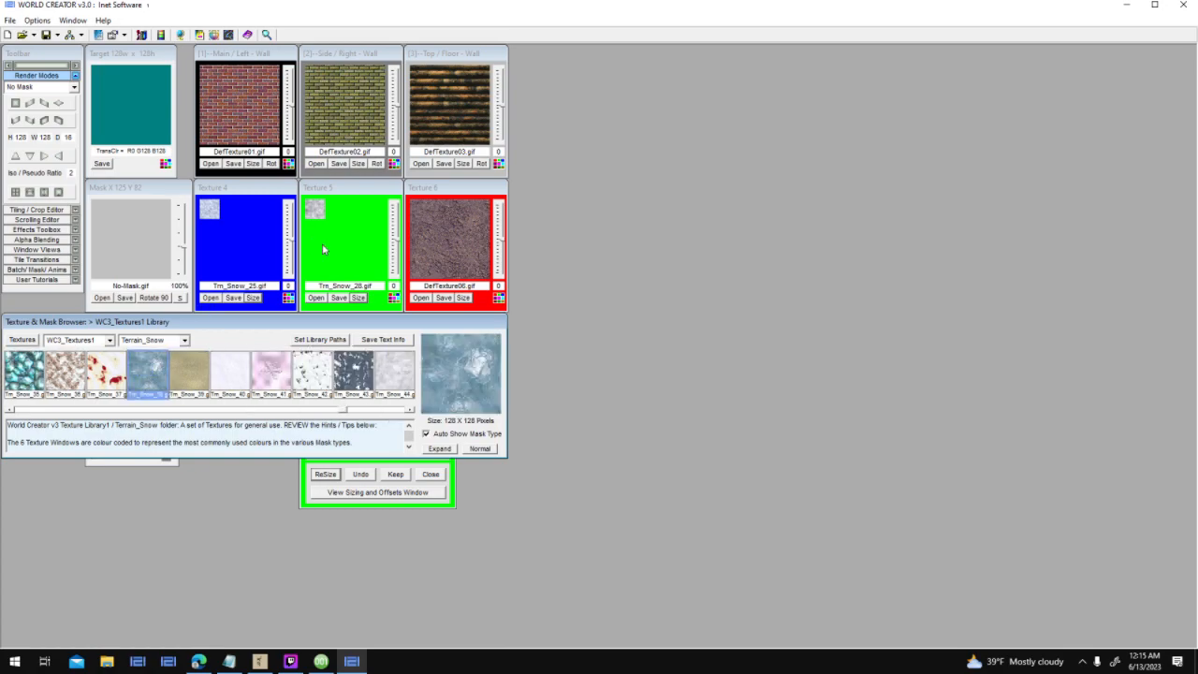
{"action": "left_click", "coordinate": [321, 246]}
{"action": "left_click", "coordinate": [325, 474]}
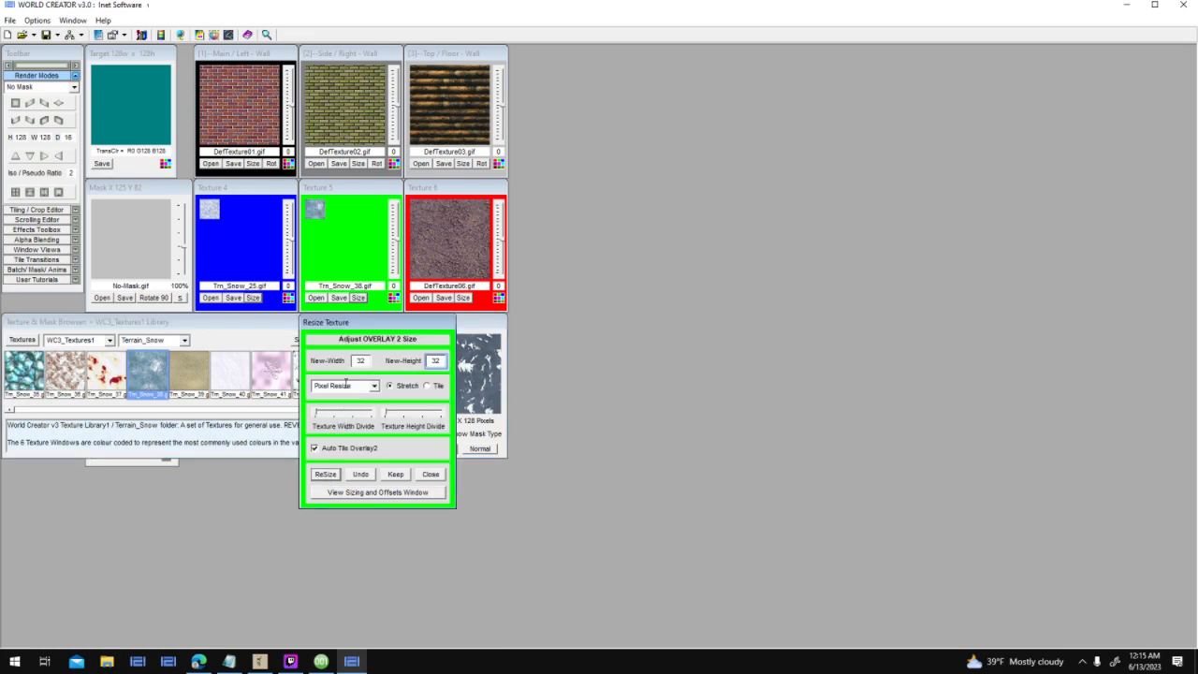
Load Trn_Snow_21 from the Terrain_Snow library into Texture 5 and resize it to 32 by 32
{"action": "left_click", "coordinate": [274, 347]}
{"action": "left_click", "coordinate": [397, 413]}
{"action": "left_click", "coordinate": [396, 413]}
{"action": "left_click", "coordinate": [397, 412]}
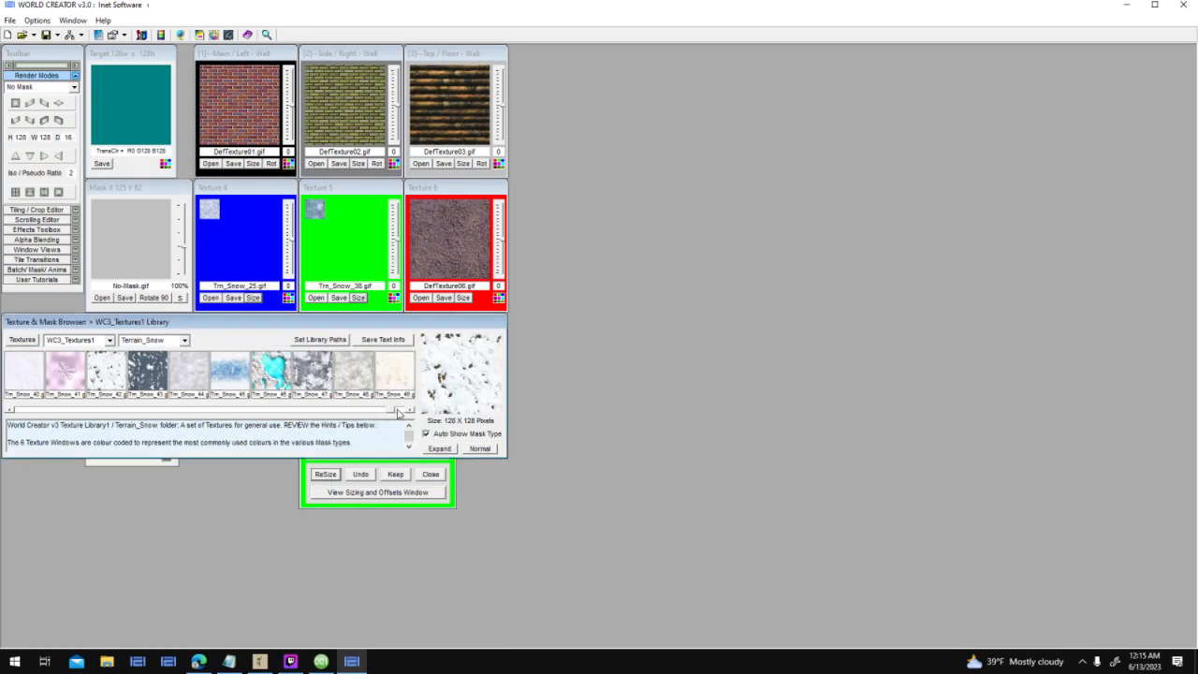
{"action": "left_click", "coordinate": [397, 412]}
{"action": "left_click_drag", "start_coordinate": [407, 411], "coordinate": [235, 416]}
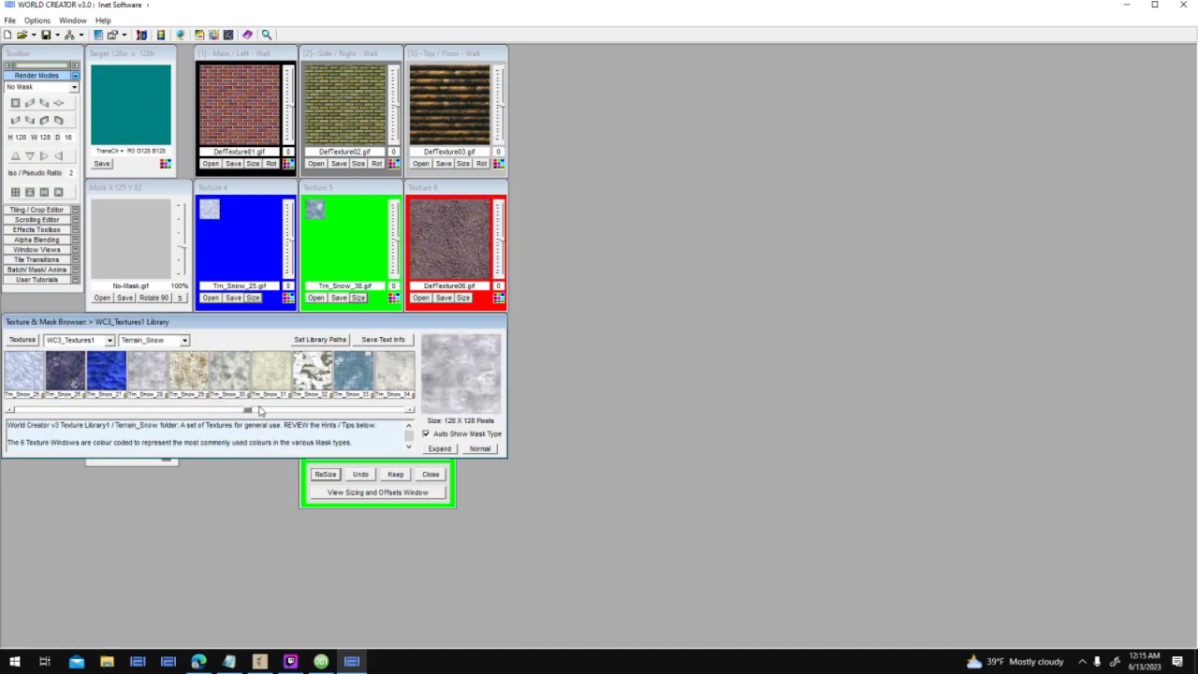
{"action": "left_click", "coordinate": [94, 413]}
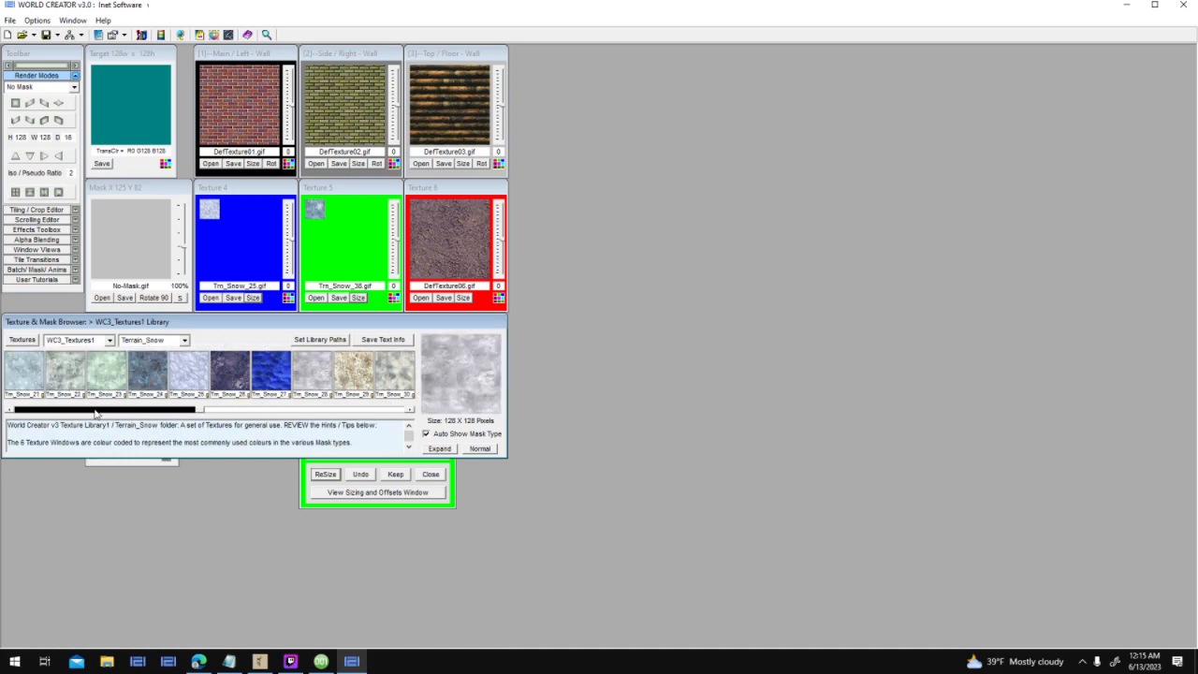
{"action": "left_click_drag", "start_coordinate": [187, 365], "coordinate": [350, 249]}
{"action": "left_click", "coordinate": [333, 476]}
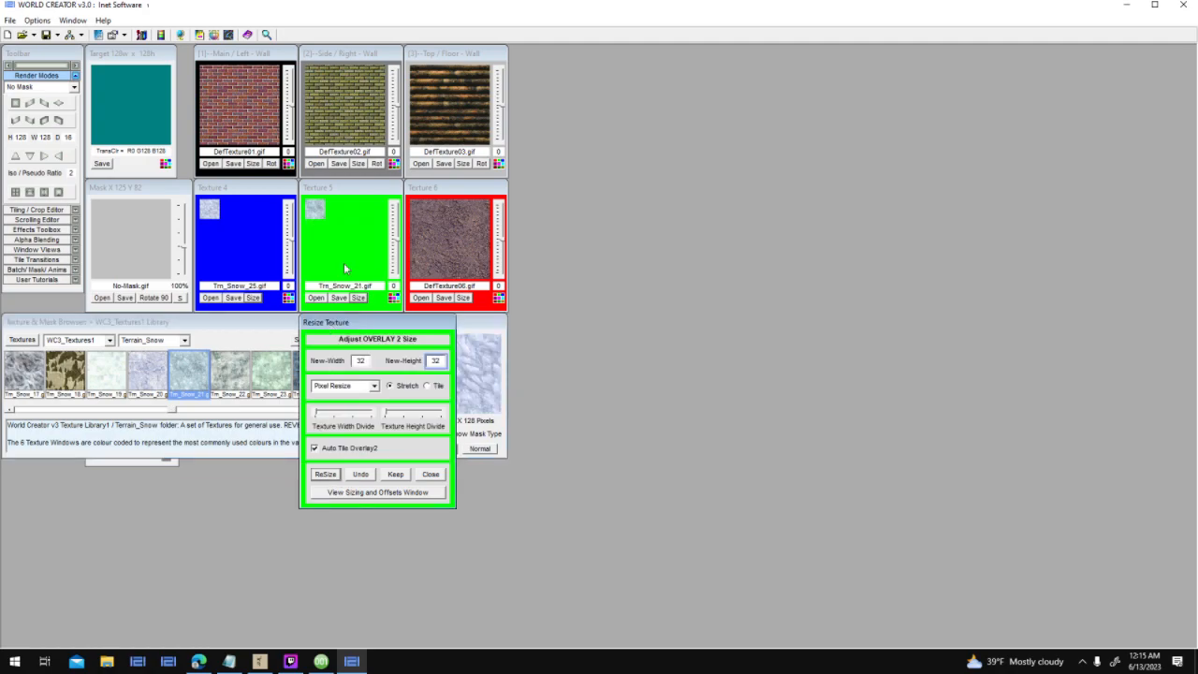
Save Texture 5 as a PNG named Ice Tile in the Alpha Delta folder
{"action": "left_click", "coordinate": [337, 298]}
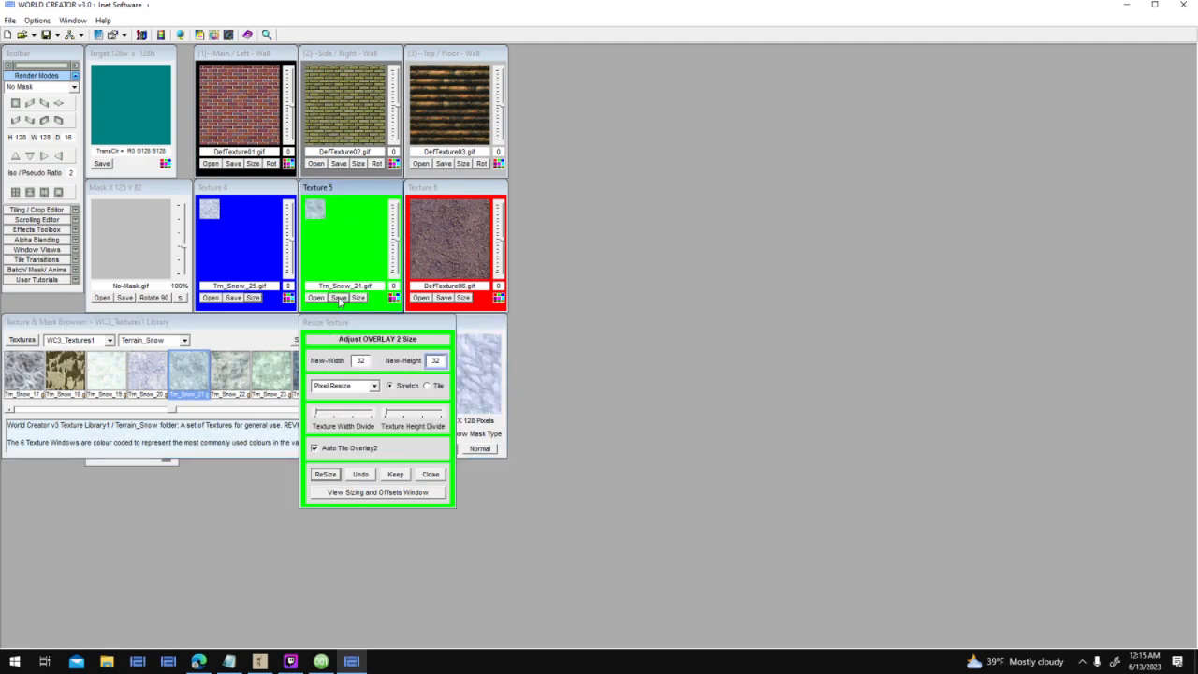
{"action": "type", "text": "lc"}
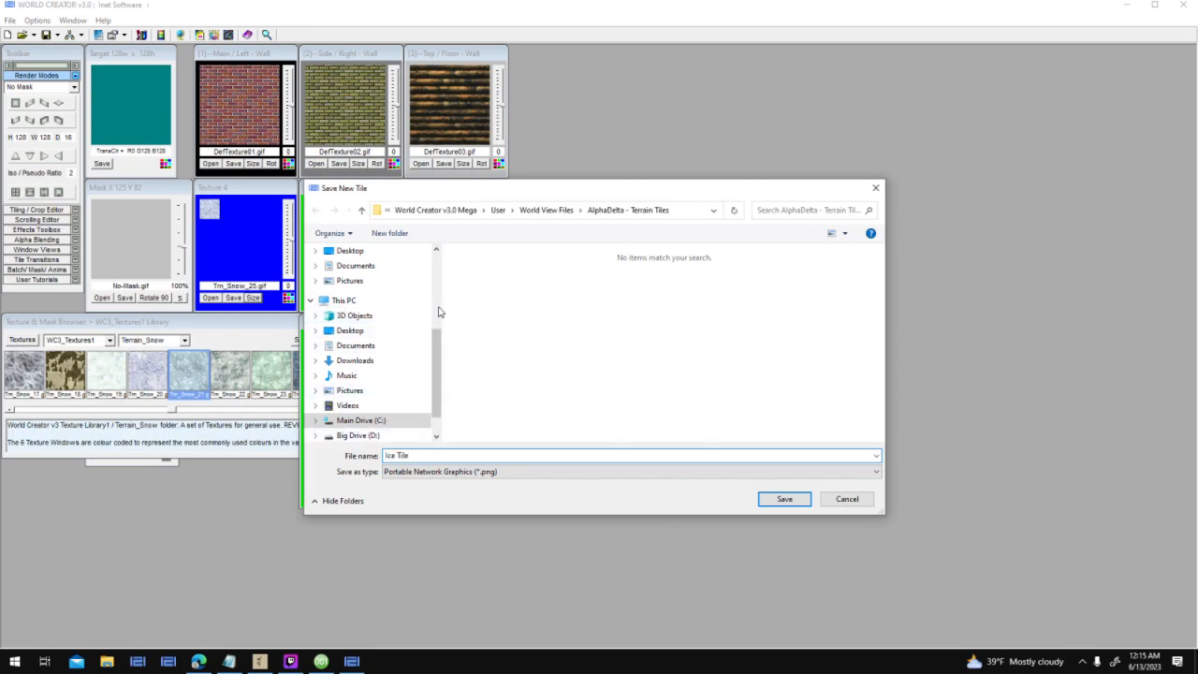
{"action": "scroll", "coordinate": [382, 354], "scroll_direction": "up", "scroll_amount": 5}
{"action": "left_click", "coordinate": [374, 335]}
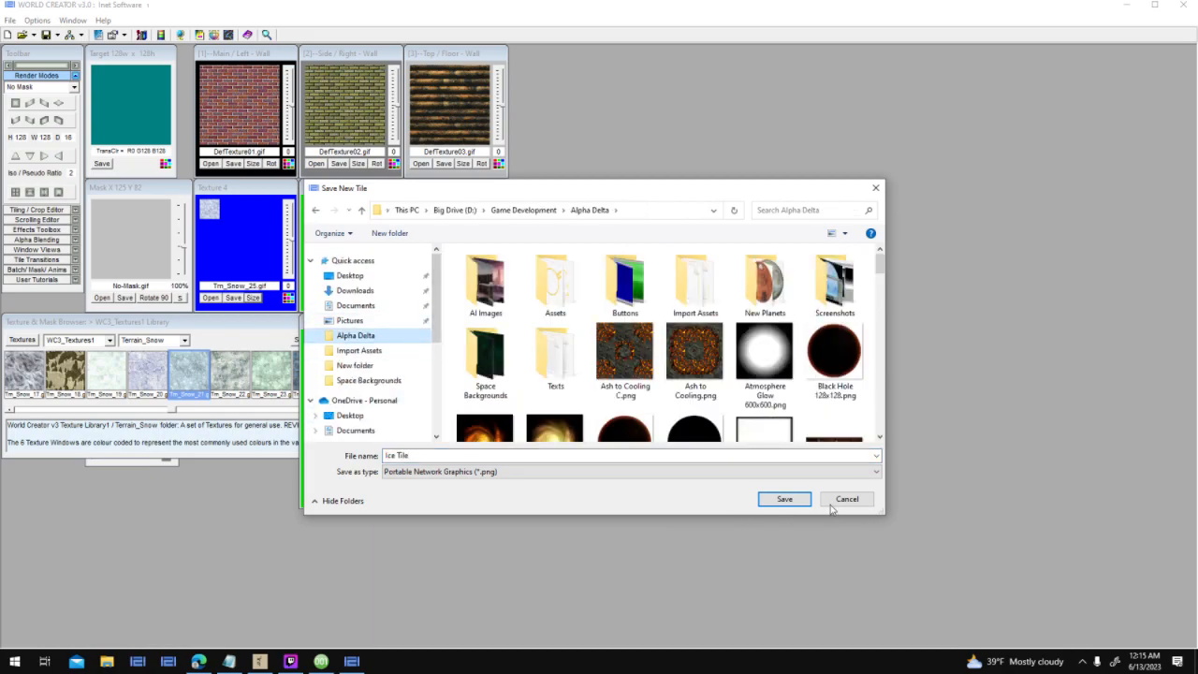
{"action": "left_click", "coordinate": [786, 499]}
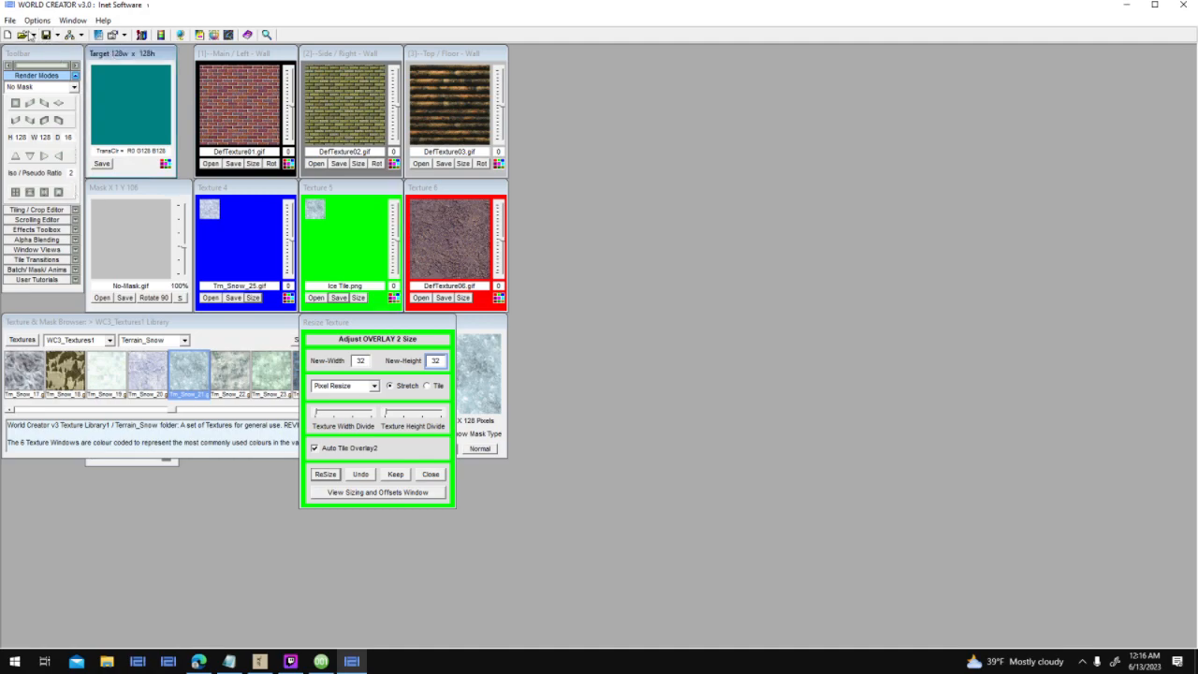
Show the World Viewer and open the world view file from the AlphaDelta - Terrain Tiles folder
{"action": "left_click", "coordinate": [11, 20]}
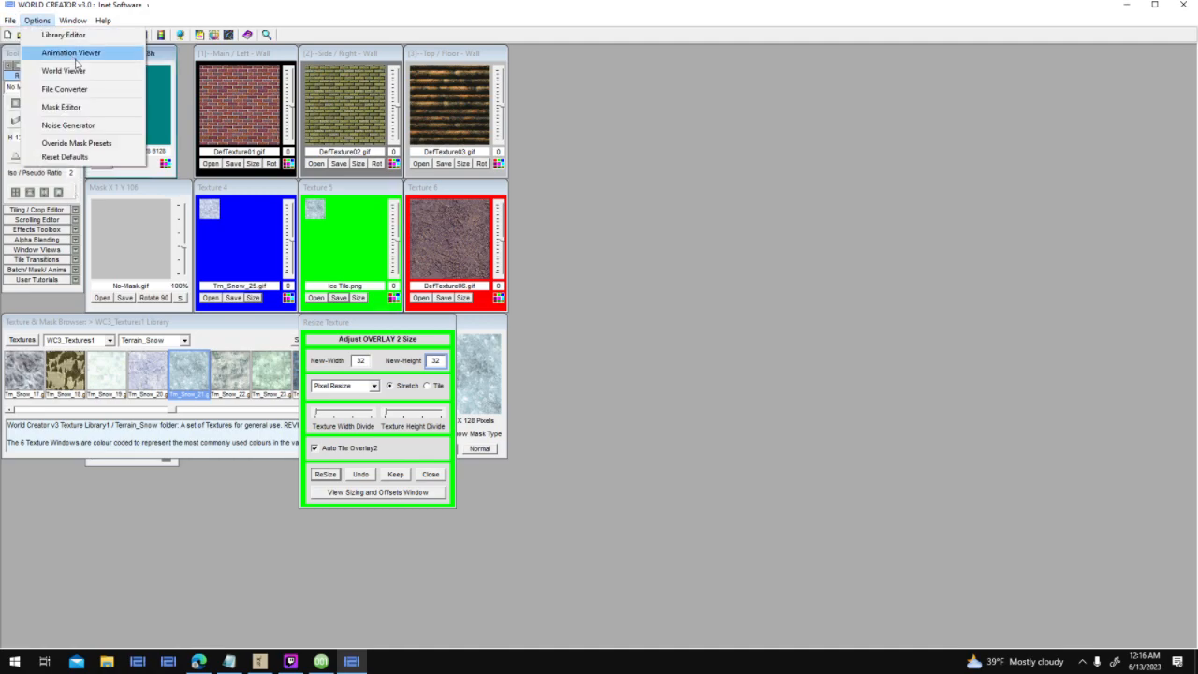
{"action": "left_click", "coordinate": [85, 70]}
{"action": "left_click", "coordinate": [49, 20]}
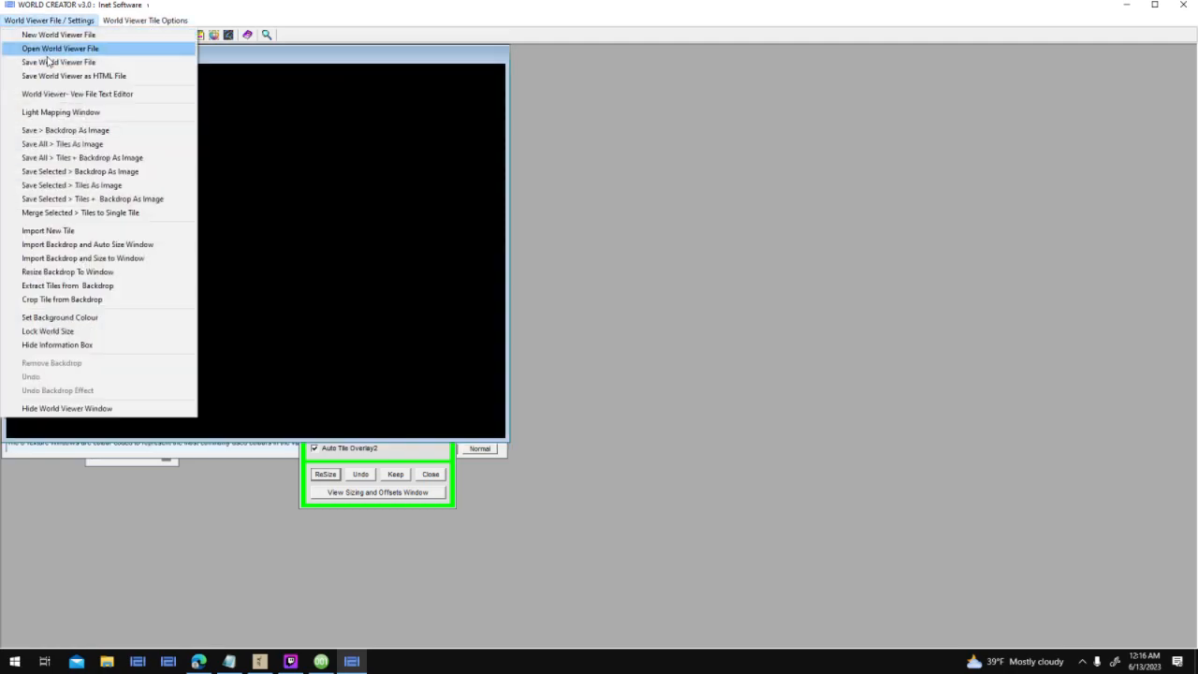
{"action": "left_click", "coordinate": [42, 44]}
{"action": "left_click", "coordinate": [873, 268]}
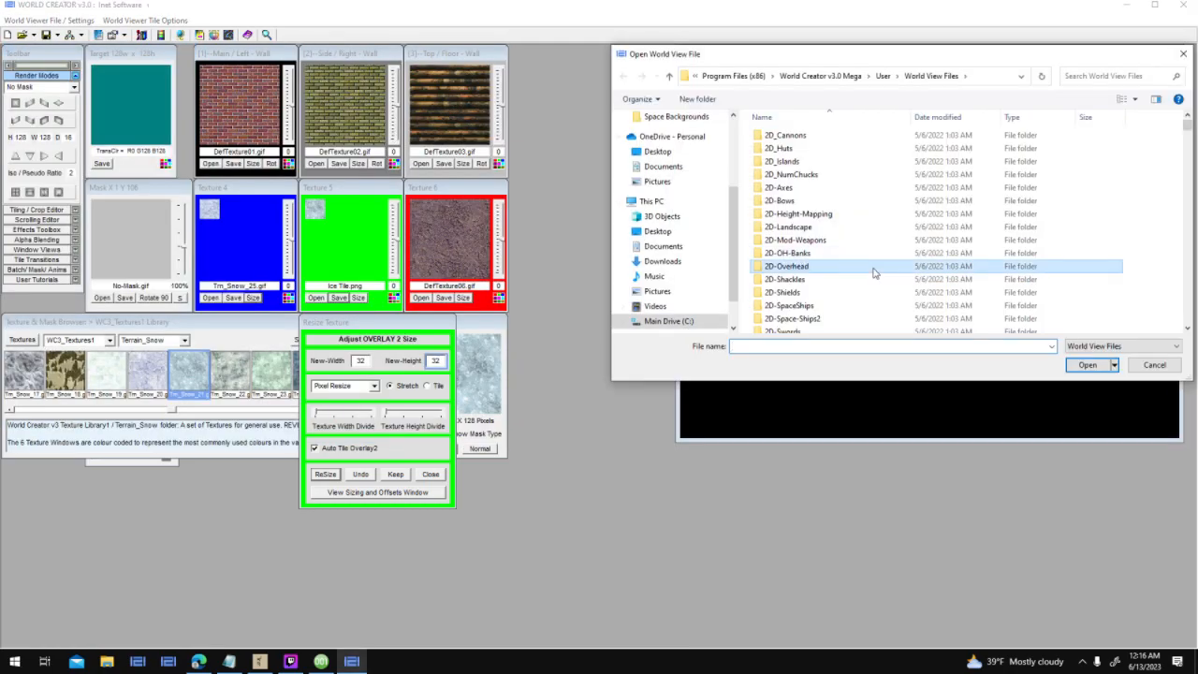
{"action": "scroll", "coordinate": [875, 243], "scroll_direction": "down", "scroll_amount": 15}
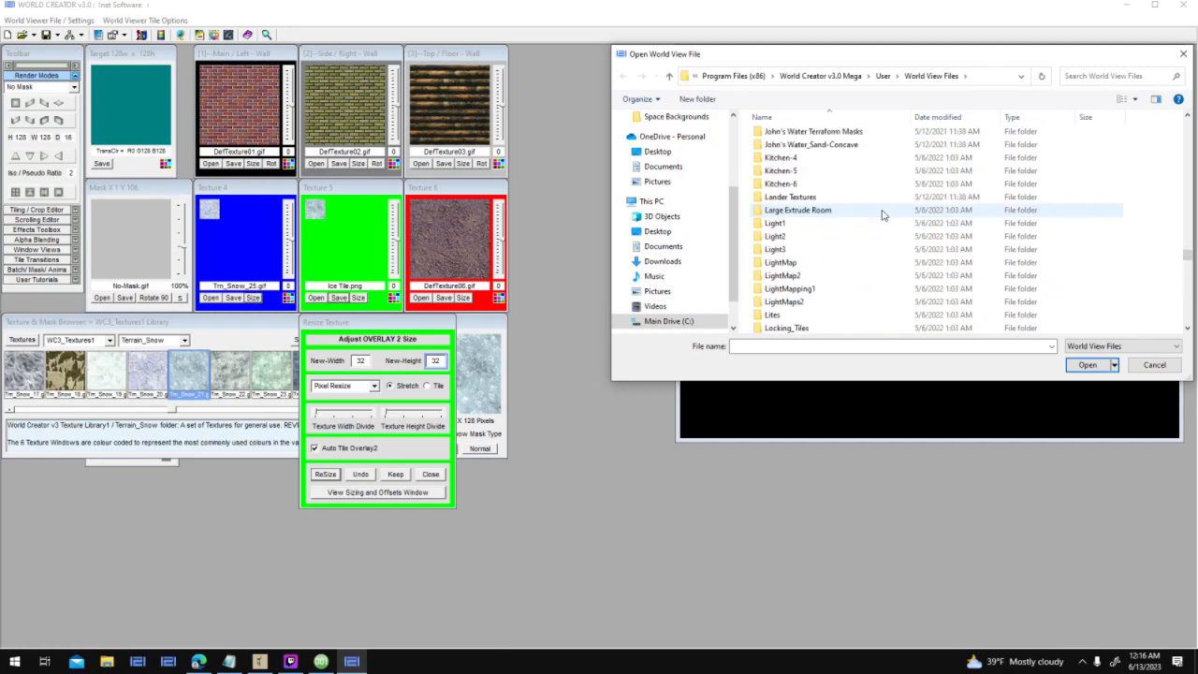
{"action": "scroll", "coordinate": [881, 214], "scroll_direction": "up", "scroll_amount": 15}
{"action": "left_click", "coordinate": [886, 131]}
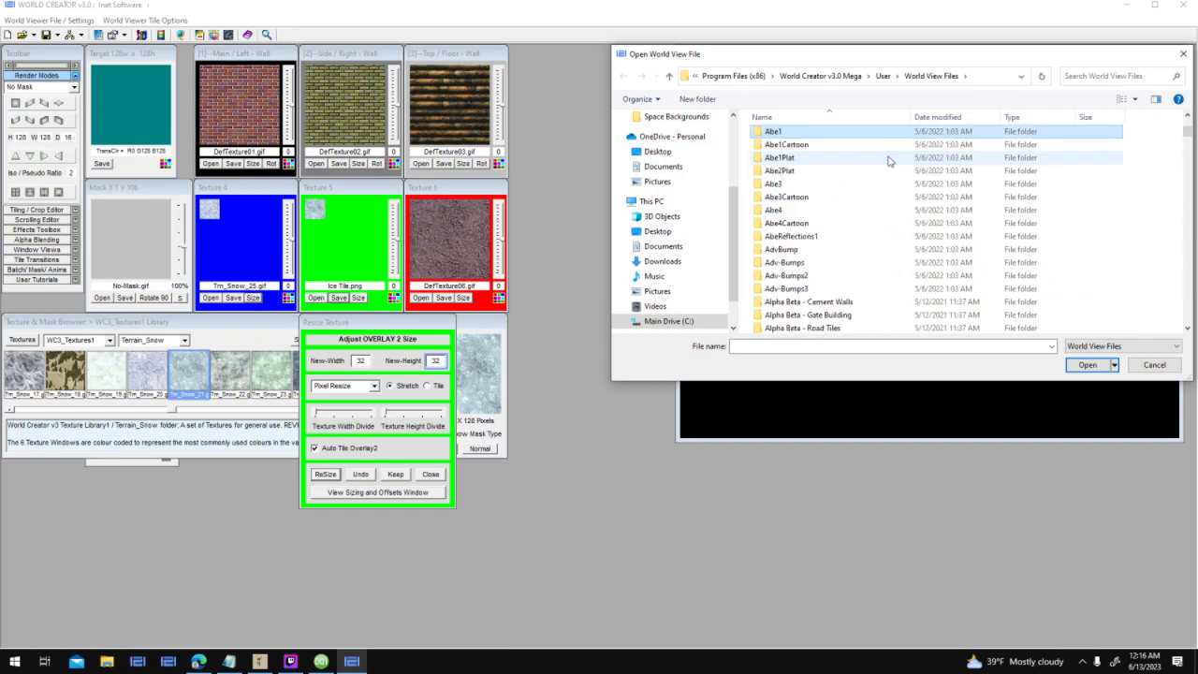
{"action": "scroll", "coordinate": [870, 206], "scroll_direction": "down", "scroll_amount": 6}
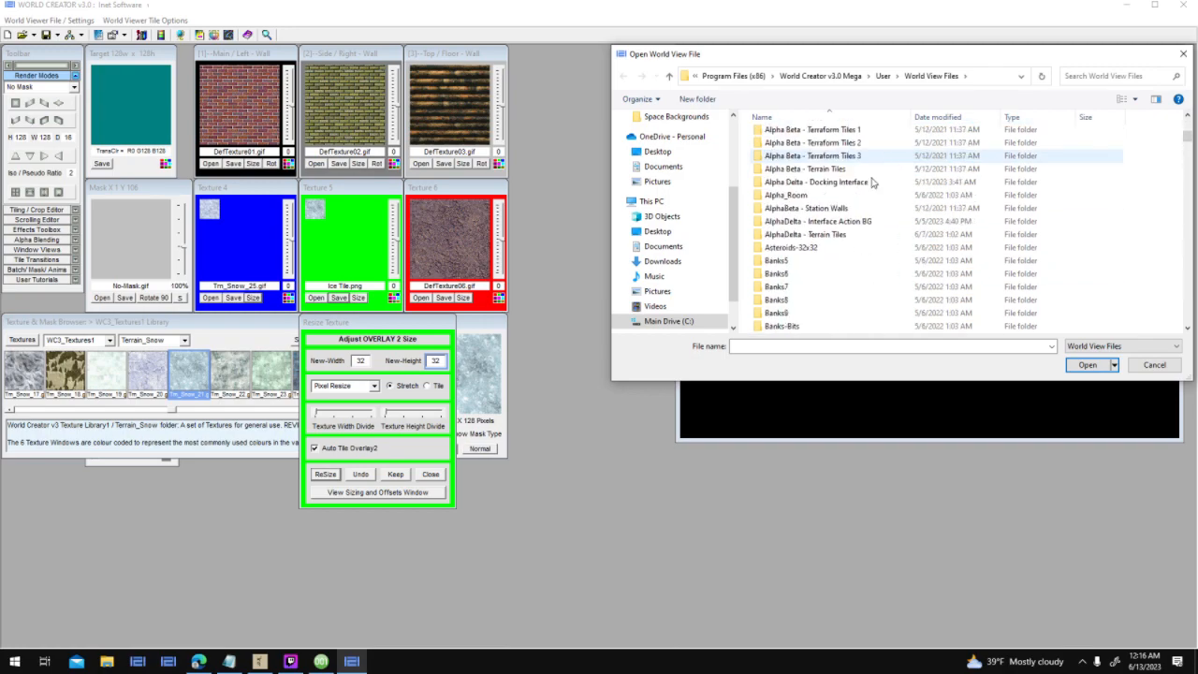
{"action": "double_click", "coordinate": [853, 242]}
{"action": "double_click", "coordinate": [802, 159]}
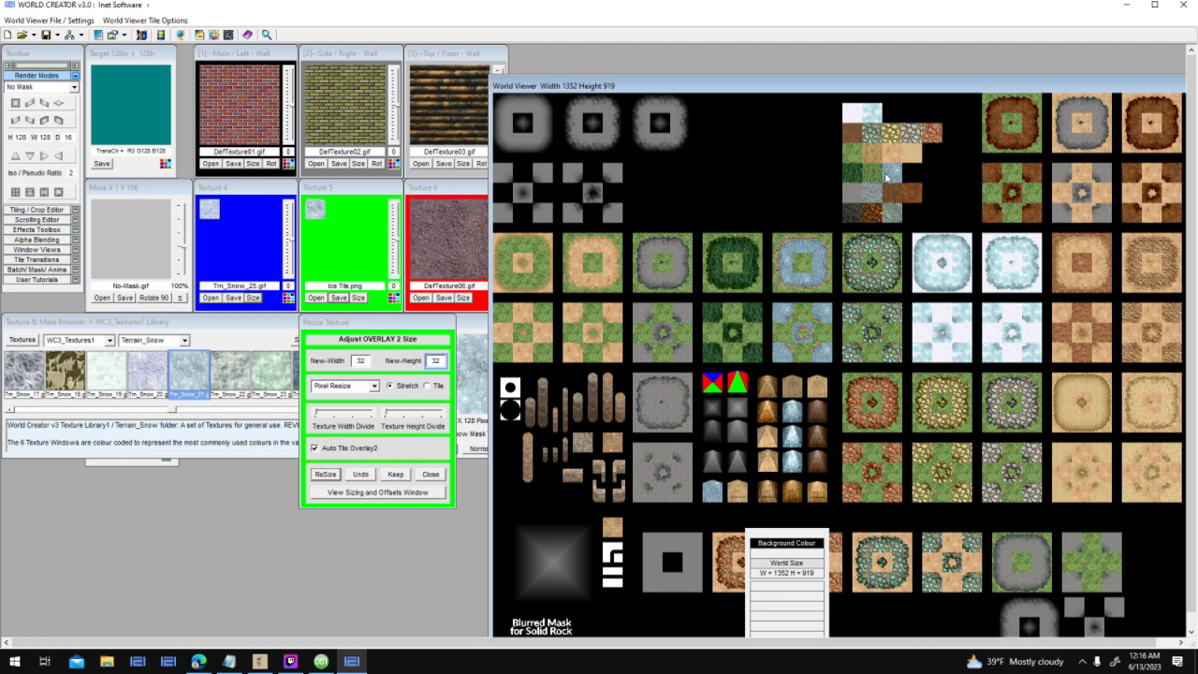
Place the Ice Tile beside the white snow tiles in the World Viewer's tile palette and copy it into Textures 2 and 3
{"action": "left_click_drag", "start_coordinate": [318, 212], "coordinate": [503, 104]}
{"action": "left_click_drag", "start_coordinate": [320, 75], "coordinate": [441, 95]}
{"action": "left_click", "coordinate": [645, 123]}
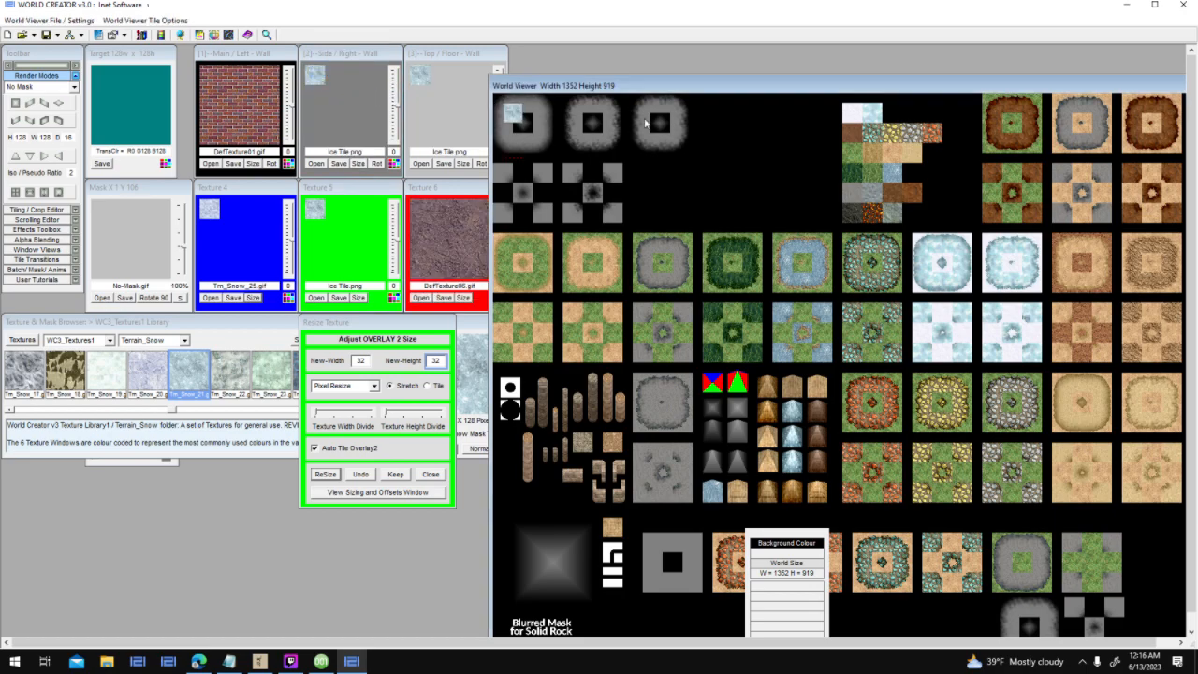
{"action": "left_click", "coordinate": [888, 109]}
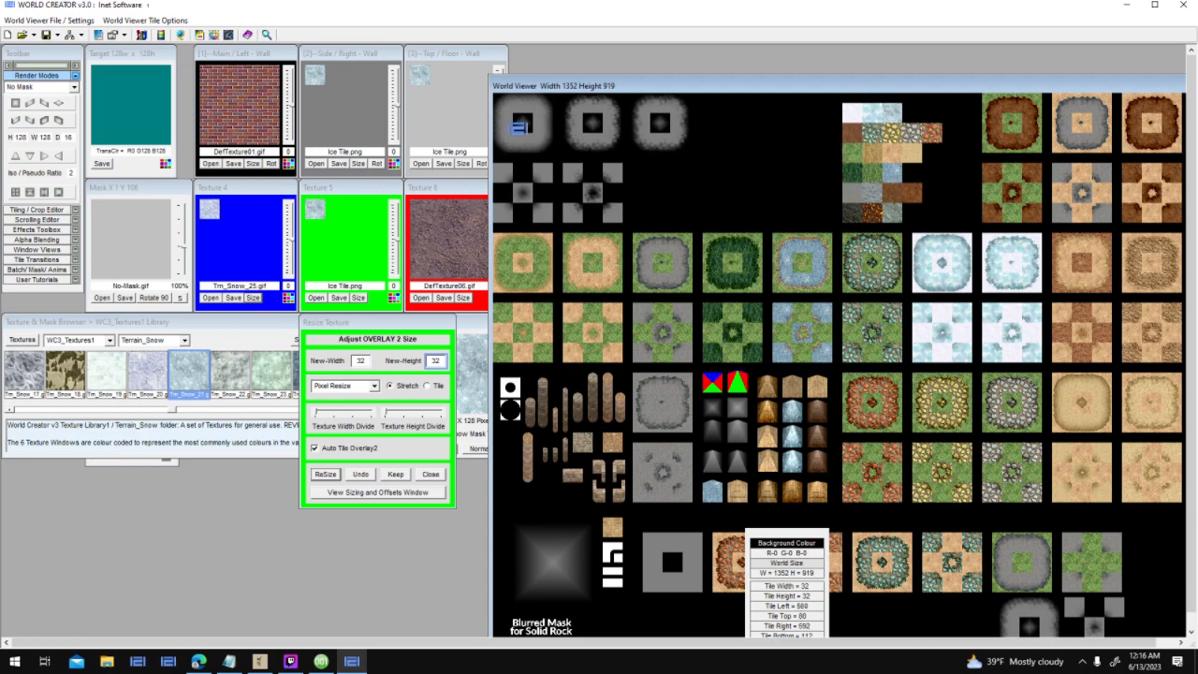
Load the grass tile into Texture 1 and the second grey ring from the World Viewer's upper row as the mask
{"action": "left_click_drag", "start_coordinate": [292, 87], "coordinate": [263, 88]}
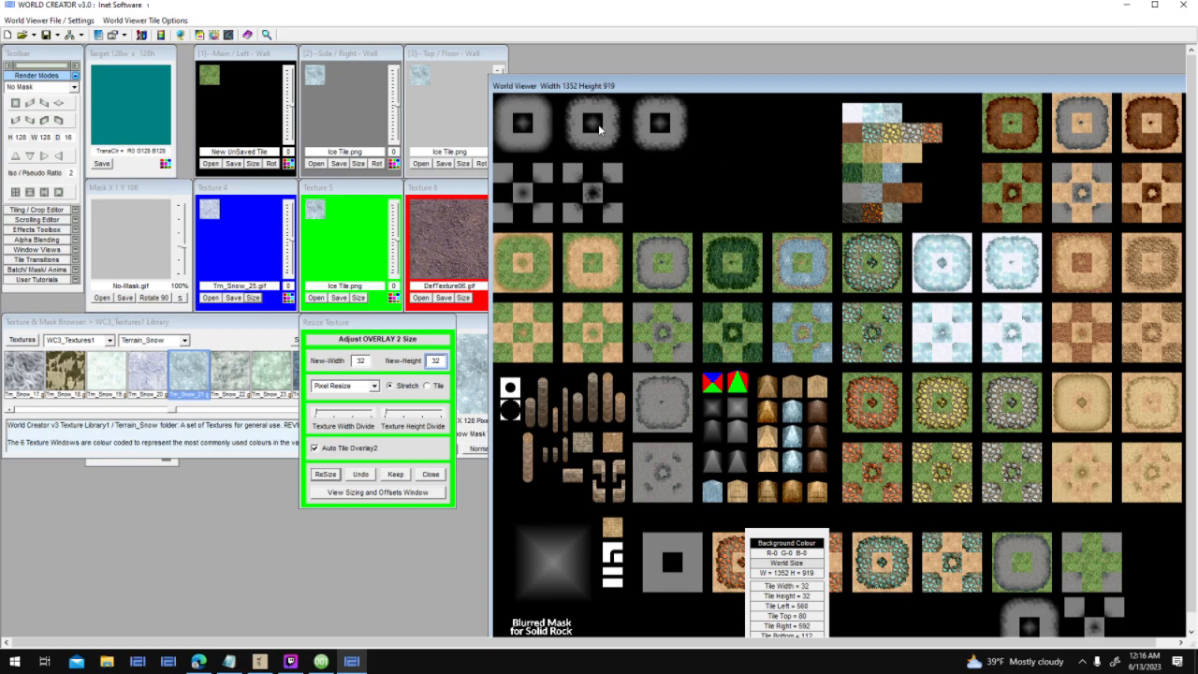
{"action": "left_click_drag", "start_coordinate": [599, 129], "coordinate": [264, 150]}
Render the target in Bump mode with 3 luminosity layers, Blend Textures on and the Lum options off
{"action": "left_click", "coordinate": [74, 86]}
{"action": "left_click", "coordinate": [62, 109]}
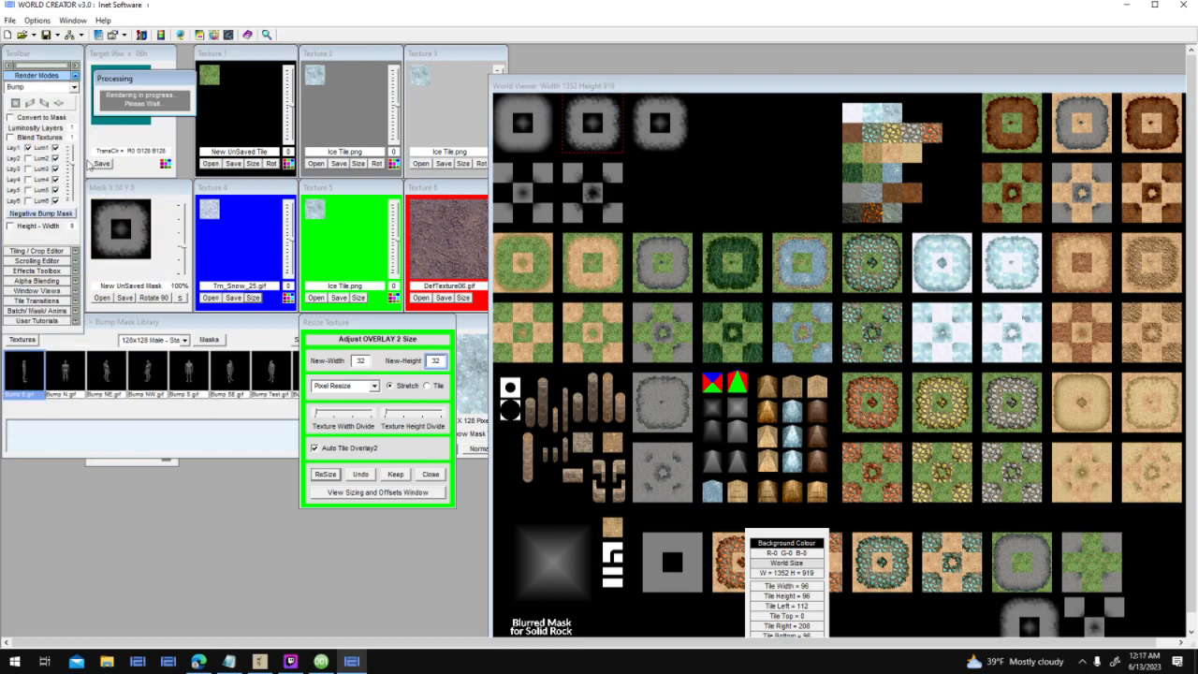
{"action": "left_click", "coordinate": [73, 128]}
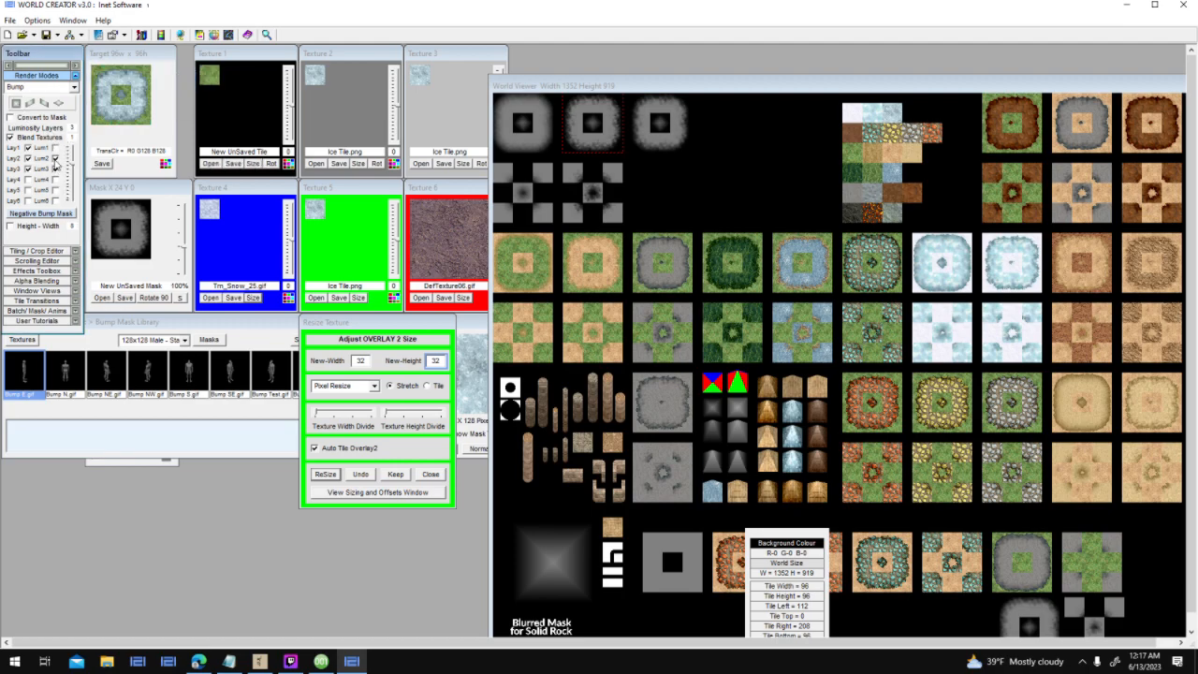
{"action": "left_click", "coordinate": [15, 103]}
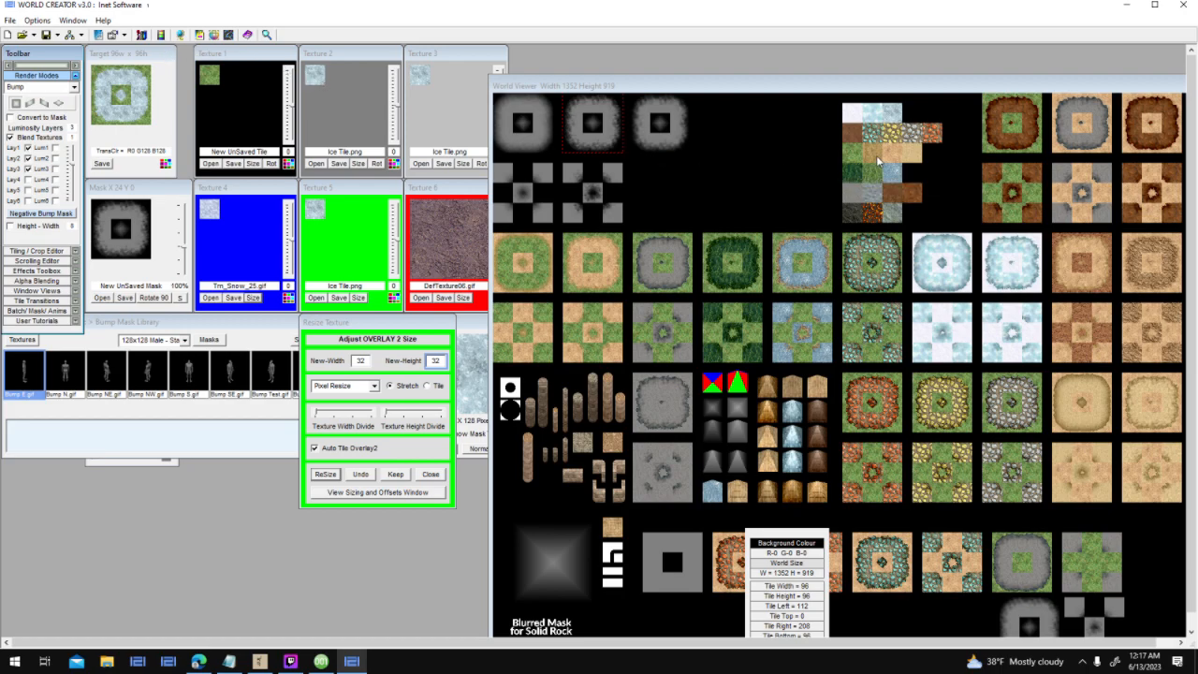
Replace Texture 2 with the white snow tile and place the re-rendered grass-and-ice ring in the World Viewer's empty area
{"action": "left_click_drag", "start_coordinate": [873, 159], "coordinate": [363, 90]}
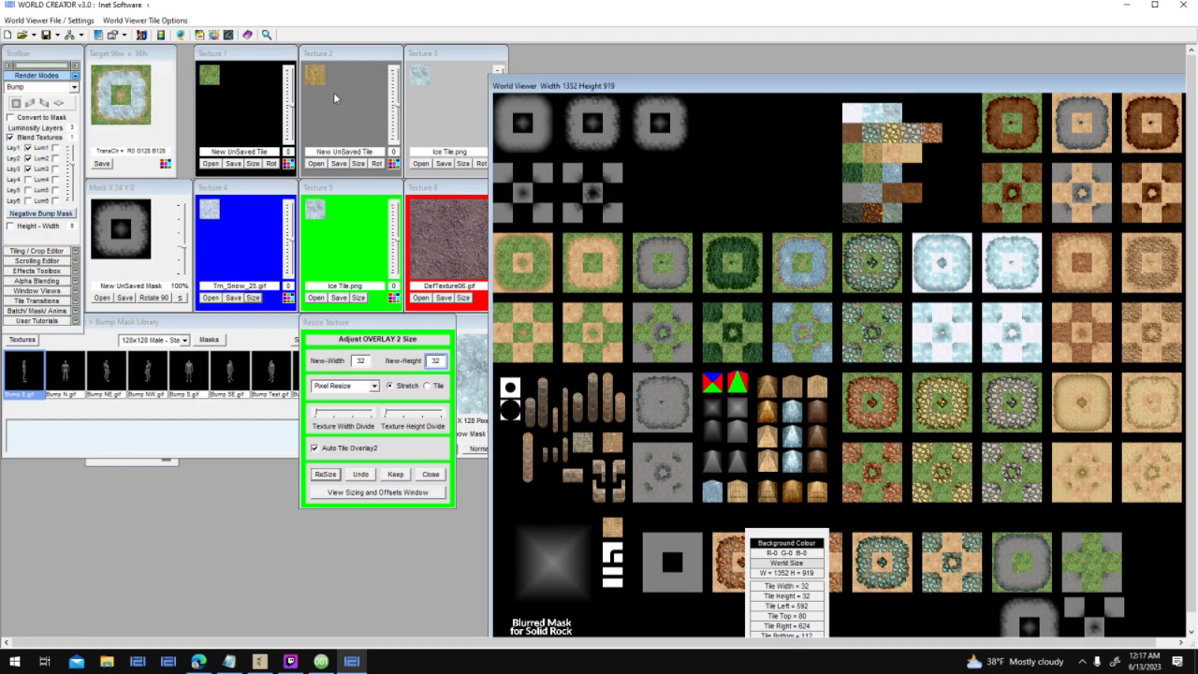
{"action": "left_click_drag", "start_coordinate": [856, 120], "coordinate": [370, 108]}
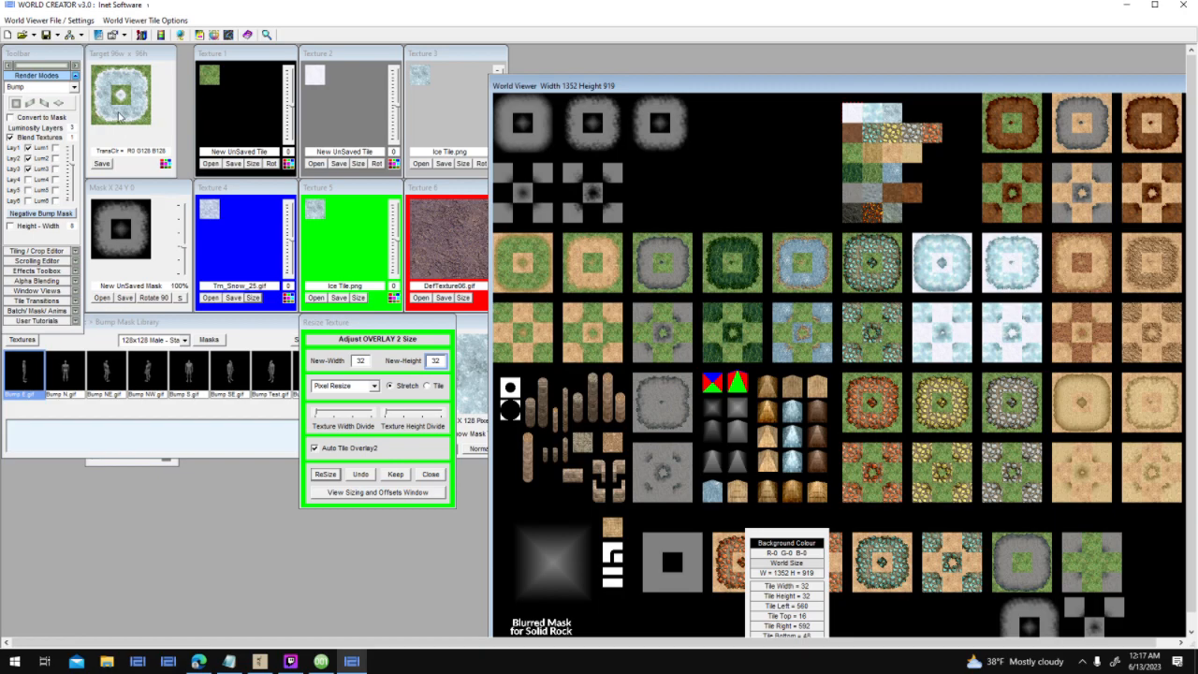
{"action": "left_click", "coordinate": [119, 115]}
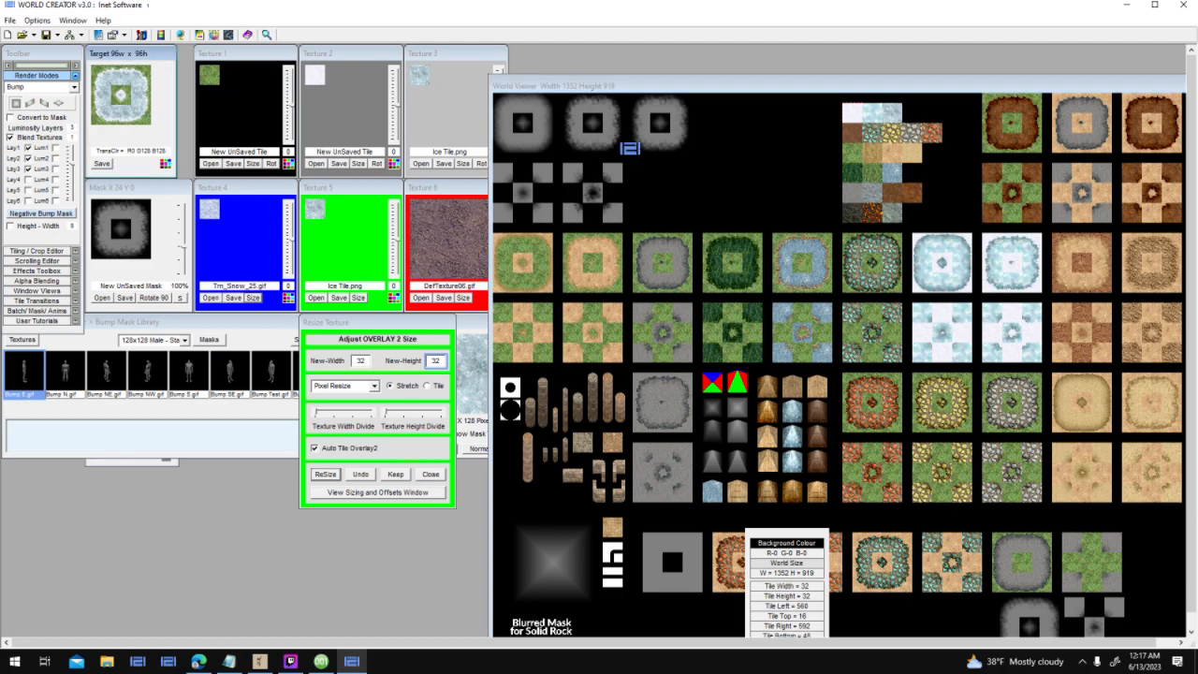
{"action": "left_click", "coordinate": [738, 150]}
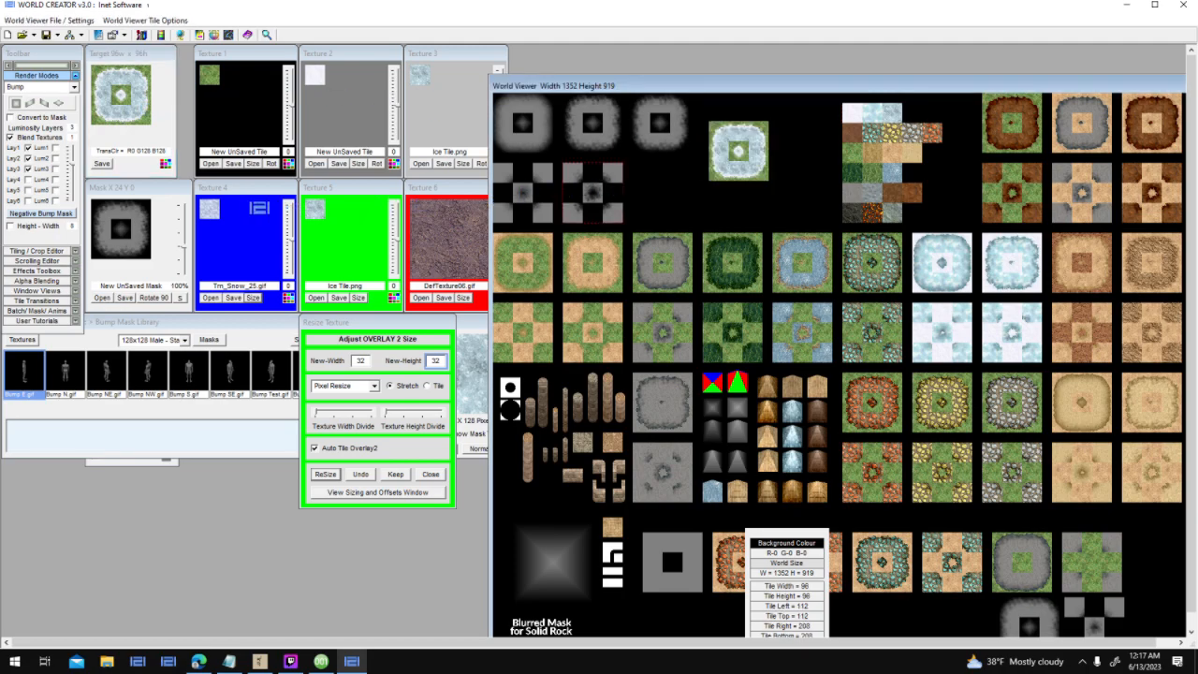
Render the matching grass-and-ice cross tile using the second grey cross mask and place it directly below the new ring tile
{"action": "left_click", "coordinate": [139, 207]}
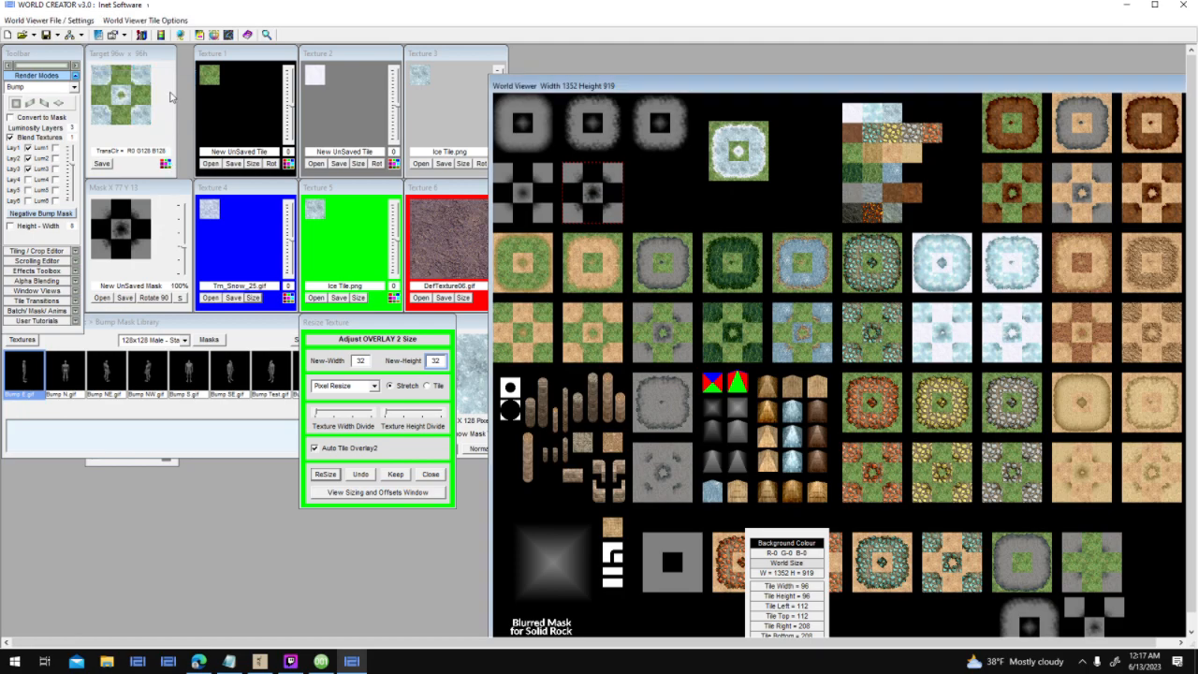
{"action": "left_click", "coordinate": [730, 205]}
{"action": "left_click_drag", "start_coordinate": [730, 208], "coordinate": [743, 216]}
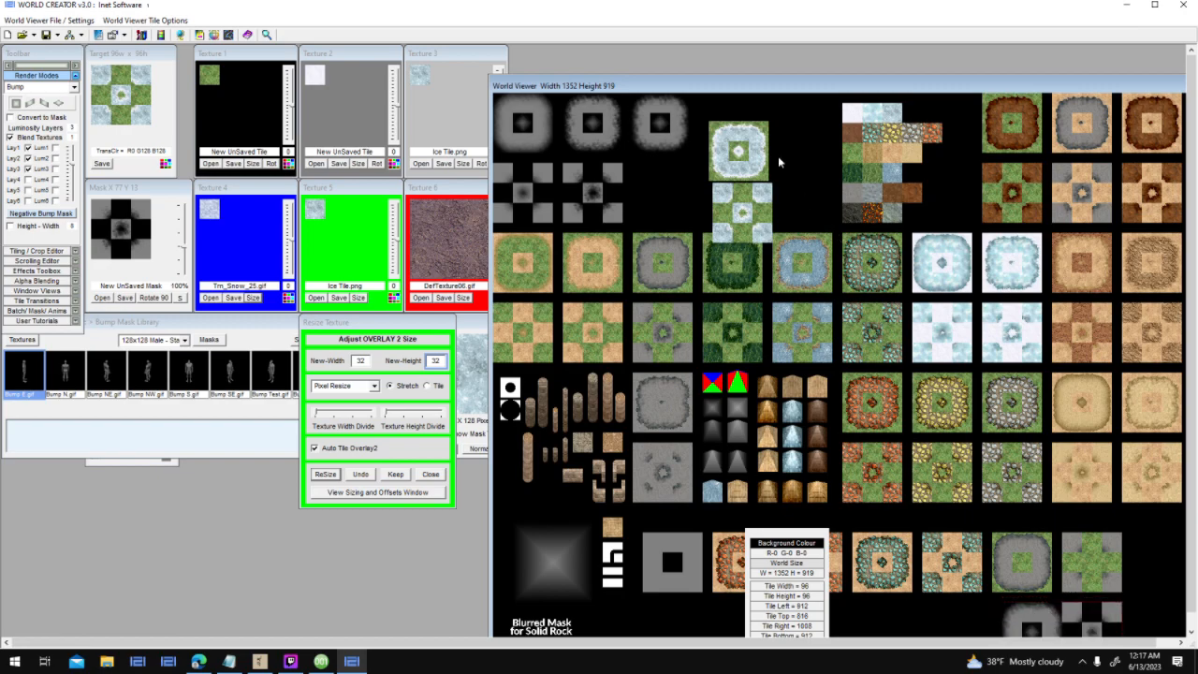
Load the grey ring at the bottom of the World Viewer as the mask and clear the two earlier grass-and-ice tiles
{"action": "left_click_drag", "start_coordinate": [680, 105], "coordinate": [131, 241]}
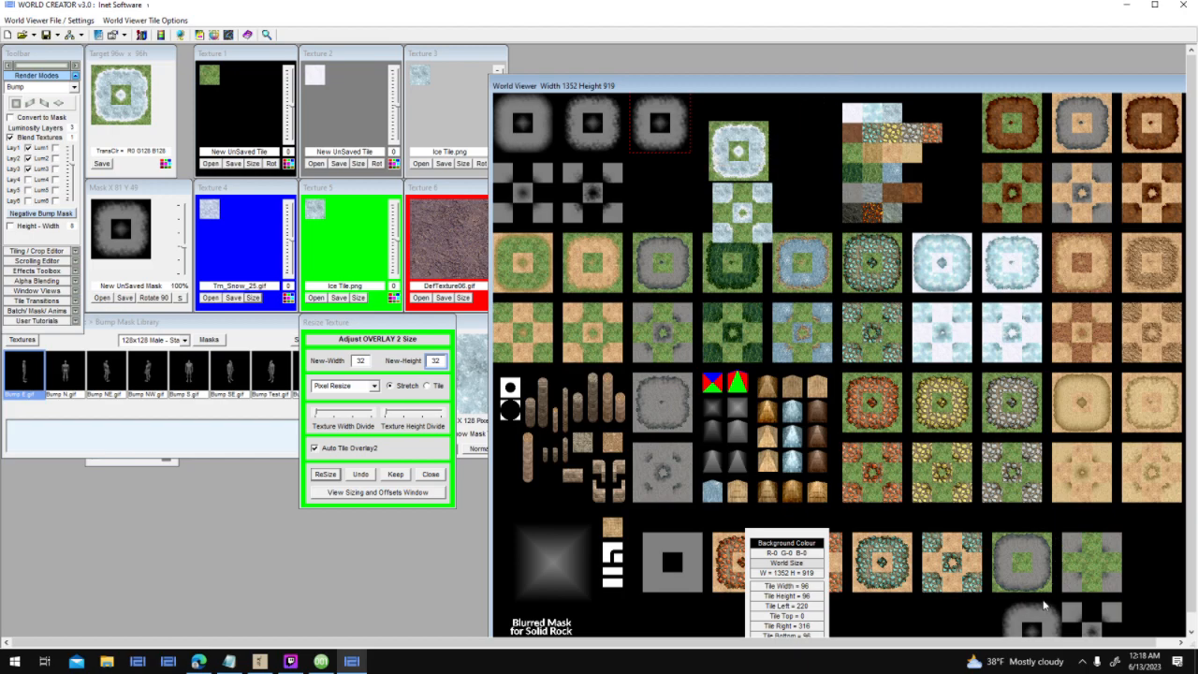
{"action": "left_click_drag", "start_coordinate": [1034, 616], "coordinate": [145, 214]}
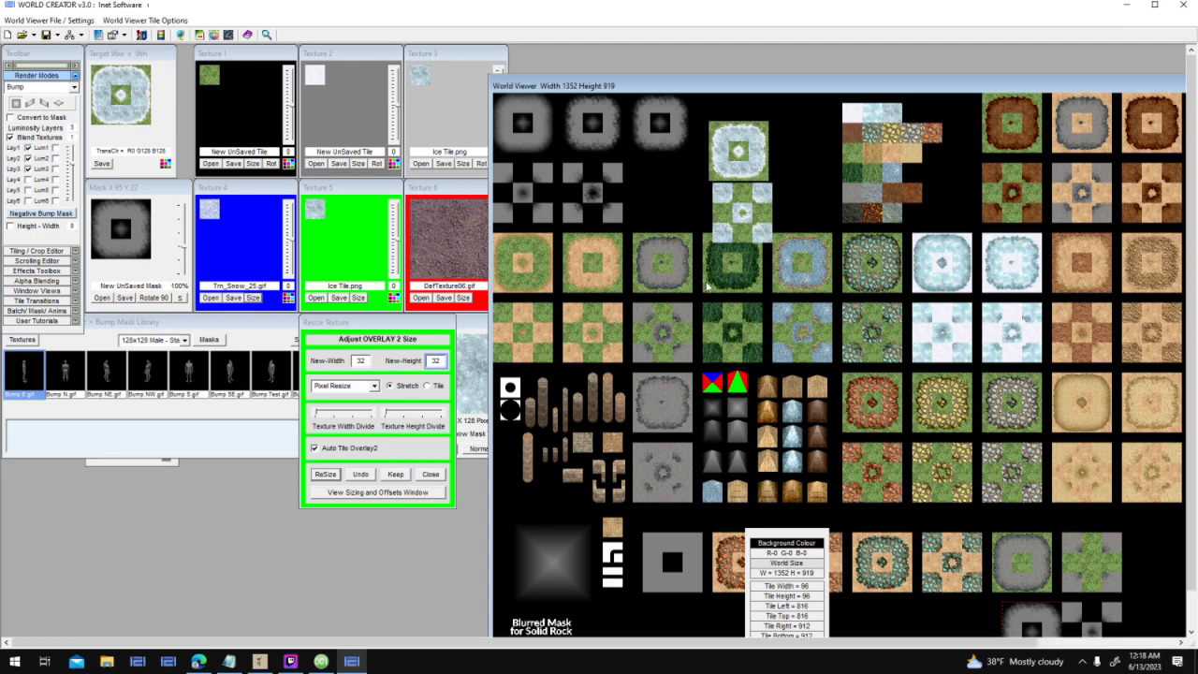
{"action": "left_click_drag", "start_coordinate": [739, 136], "coordinate": [742, 191]}
{"action": "left_click", "coordinate": [743, 192]}
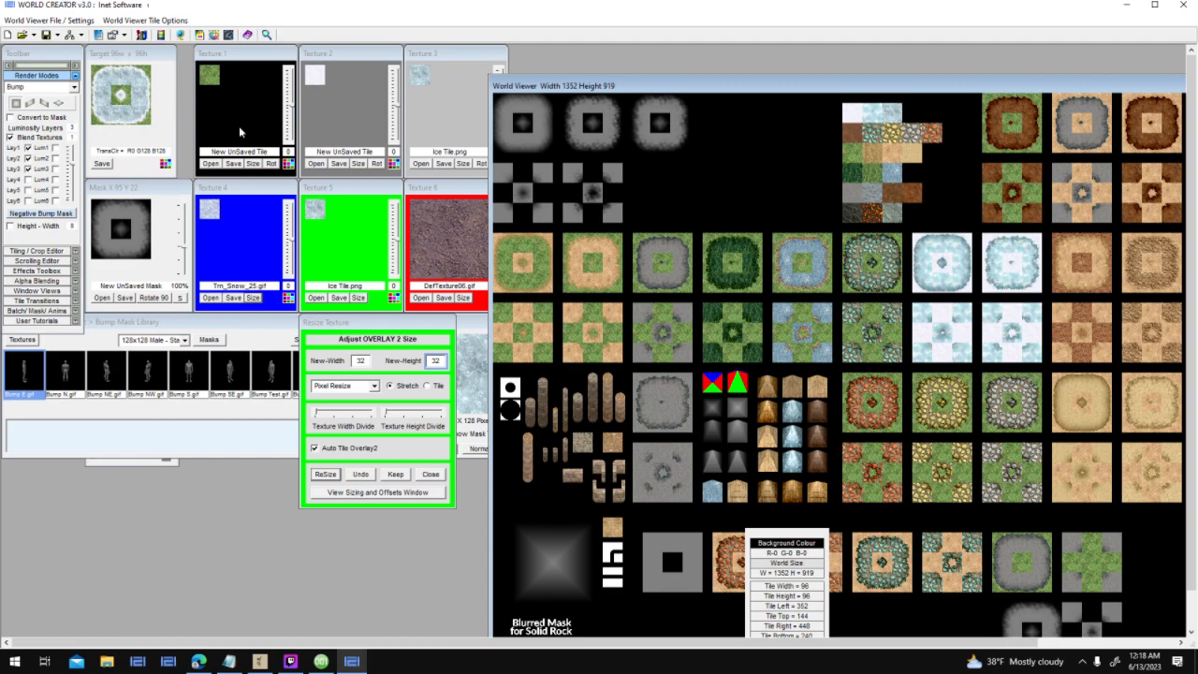
Place the new ring and the cross rendered with the bottom grey cross mask in the World Viewer, and load the ring into Texture 6
{"action": "left_click", "coordinate": [129, 131]}
{"action": "left_click_drag", "start_coordinate": [94, 76], "coordinate": [732, 162]}
{"action": "left_click_drag", "start_coordinate": [1083, 614], "coordinate": [474, 286]}
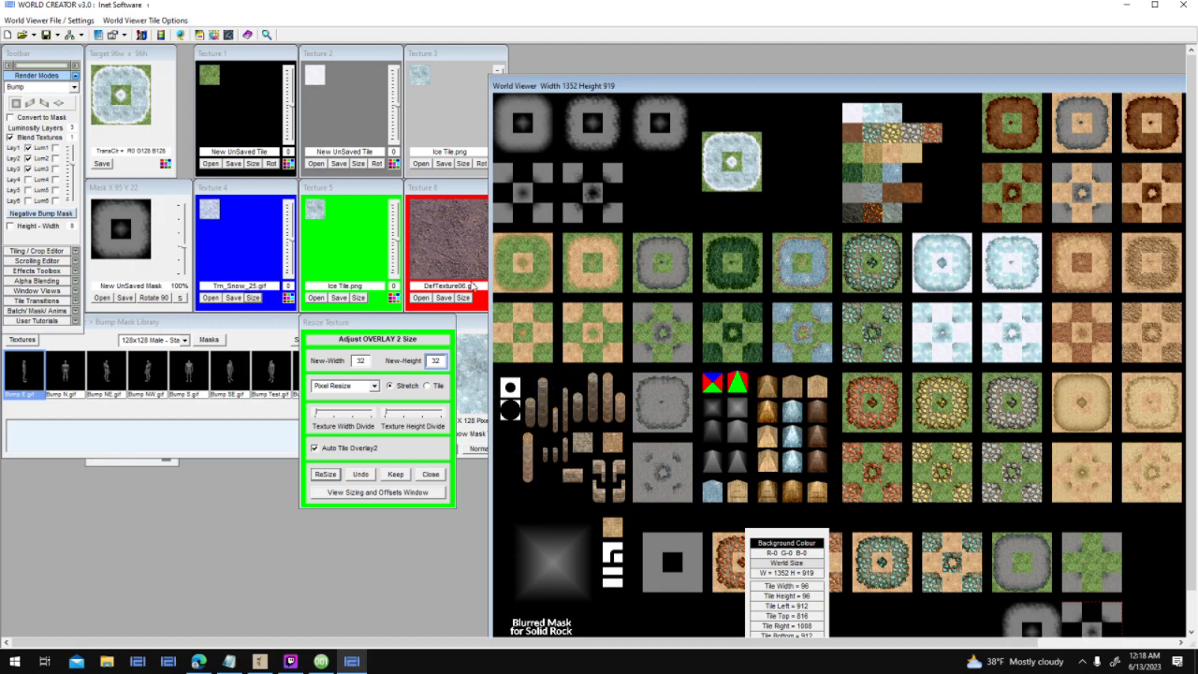
{"action": "left_click_drag", "start_coordinate": [1099, 622], "coordinate": [145, 226]}
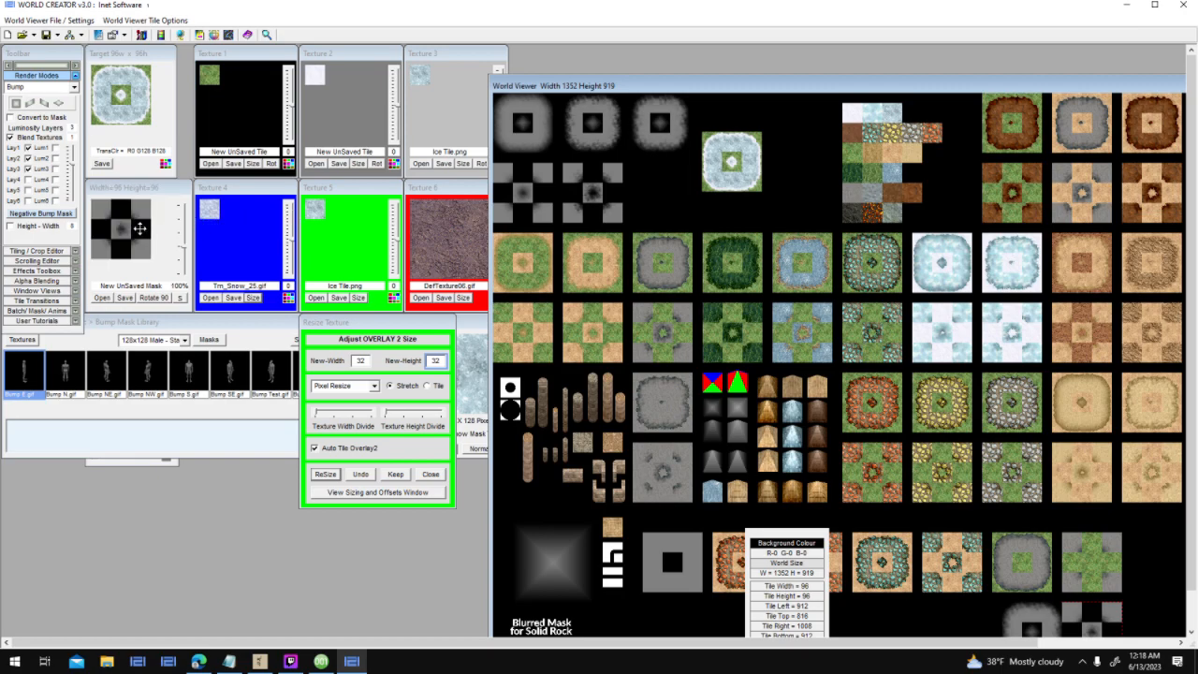
{"action": "left_click_drag", "start_coordinate": [121, 89], "coordinate": [434, 238]}
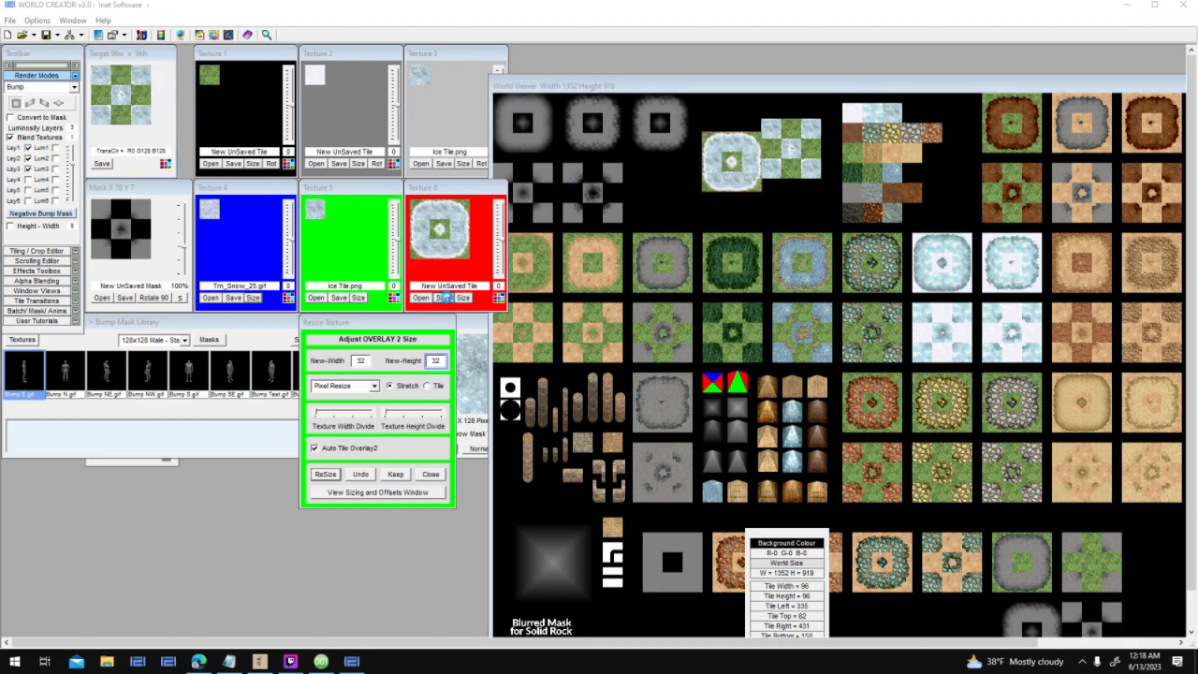
Save the ring tile in Texture 6 as "Ice Grass" in PNG format in the Alpha Delta folder
{"action": "left_click", "coordinate": [443, 298]}
{"action": "scroll", "coordinate": [540, 274], "scroll_direction": "up", "scroll_amount": 4}
{"action": "left_click", "coordinate": [461, 335]}
{"action": "double_click", "coordinate": [598, 455]}
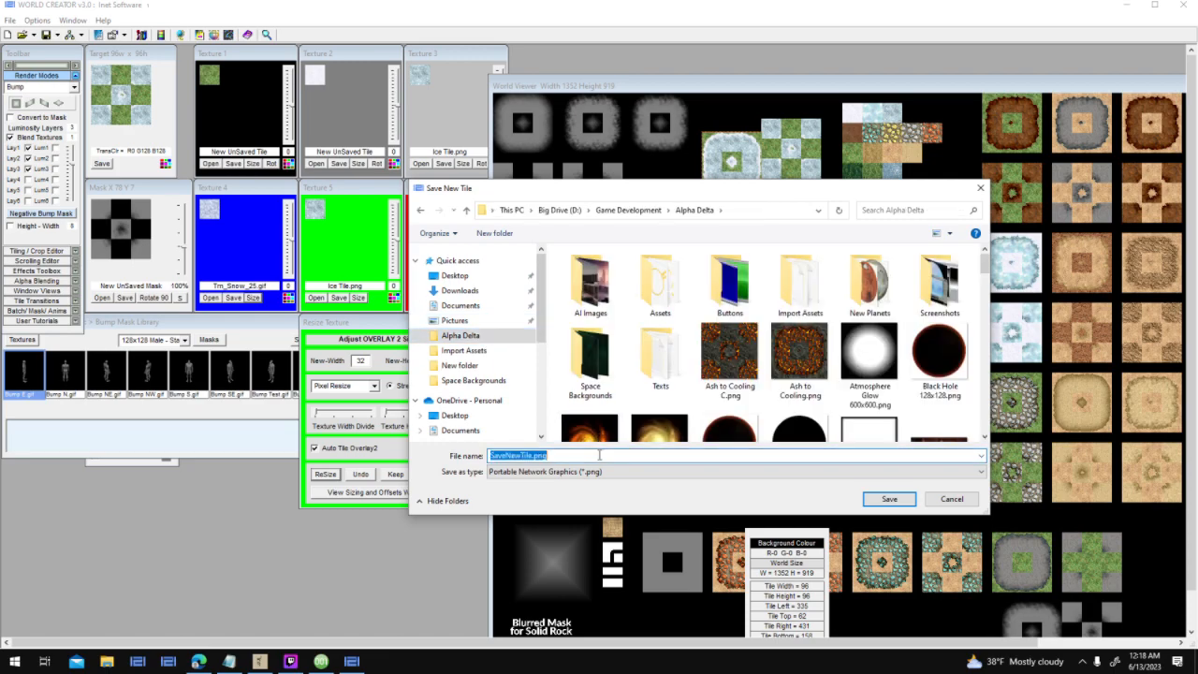
{"action": "type", "text": "Ice"}
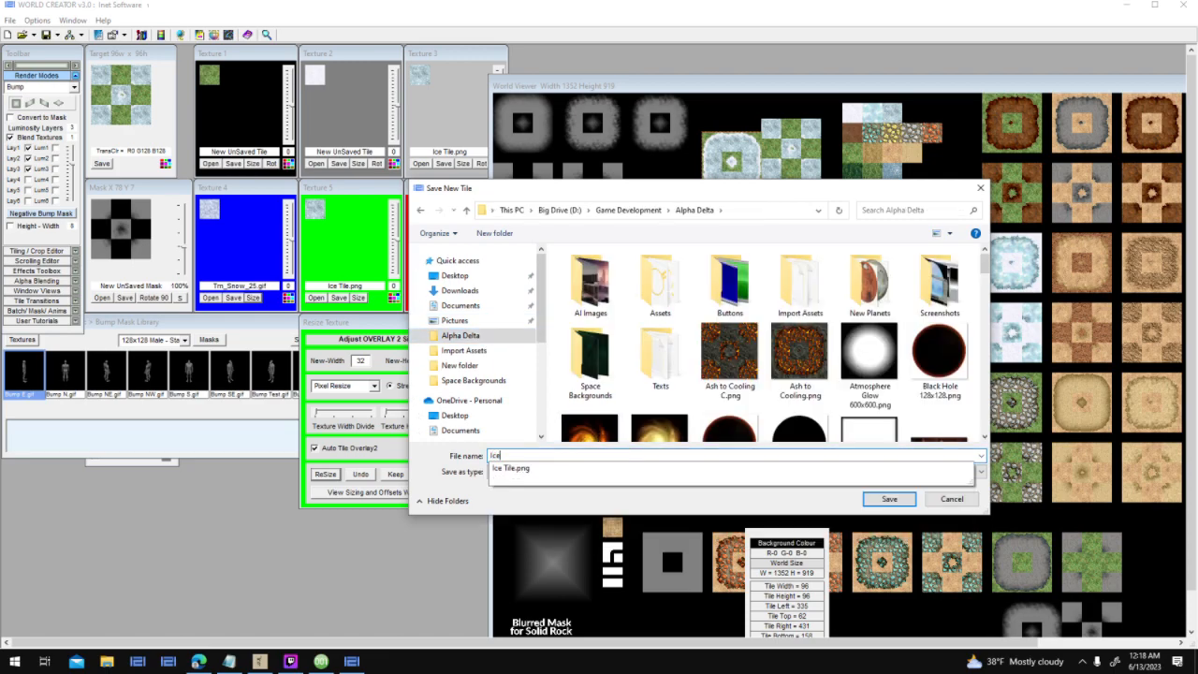
{"action": "type", "text": " Grass"}
{"action": "key", "text": "Return"}
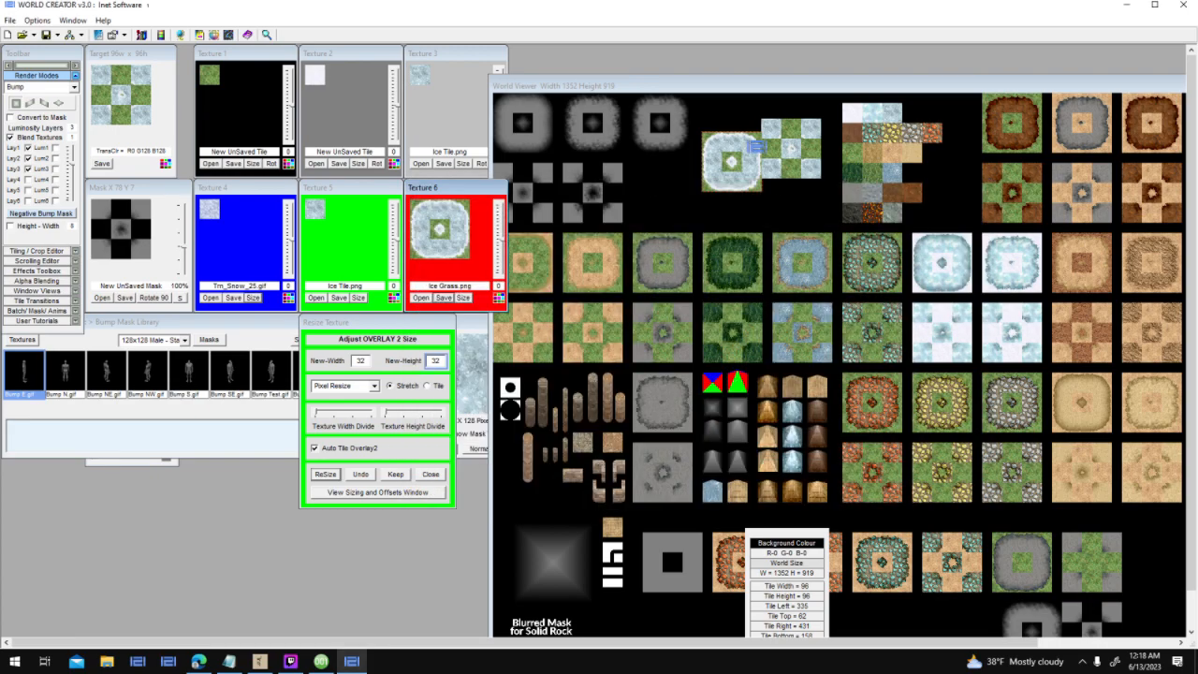
Load the grass-and-ice cross tile into Texture 6 and save it as "Ice Grass C" in the Alpha Delta folder
{"action": "left_click", "coordinate": [790, 148]}
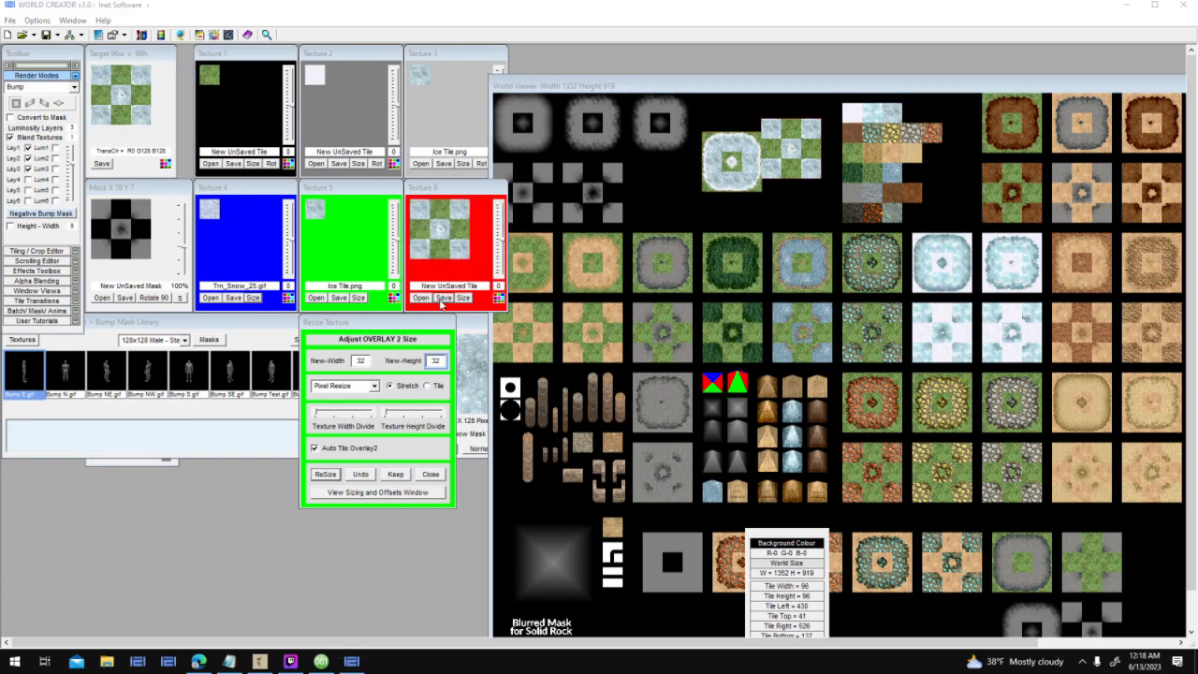
{"action": "left_click", "coordinate": [442, 298]}
{"action": "type", "text": "Ice Grass"}
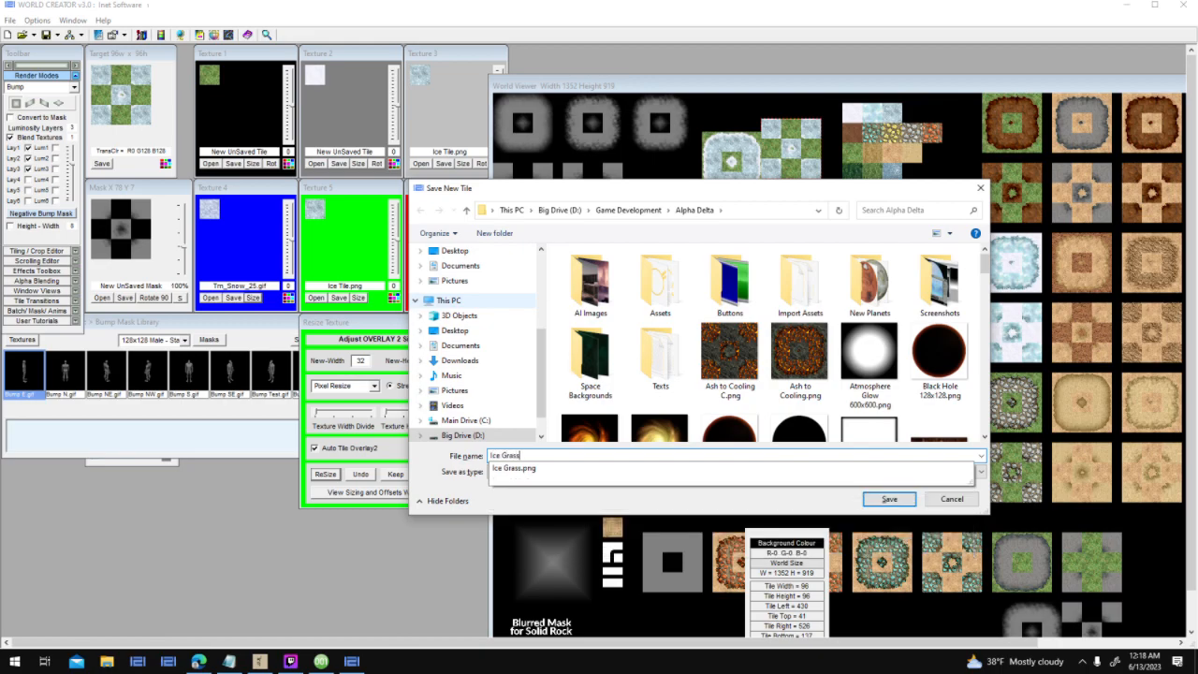
{"action": "type", "text": " C"}
{"action": "key", "text": "Return"}
Switch to 001 Game Creator, open the Ground tile-set and select the empty tile between the sand and pale stone tiles
{"action": "left_click", "coordinate": [321, 660]}
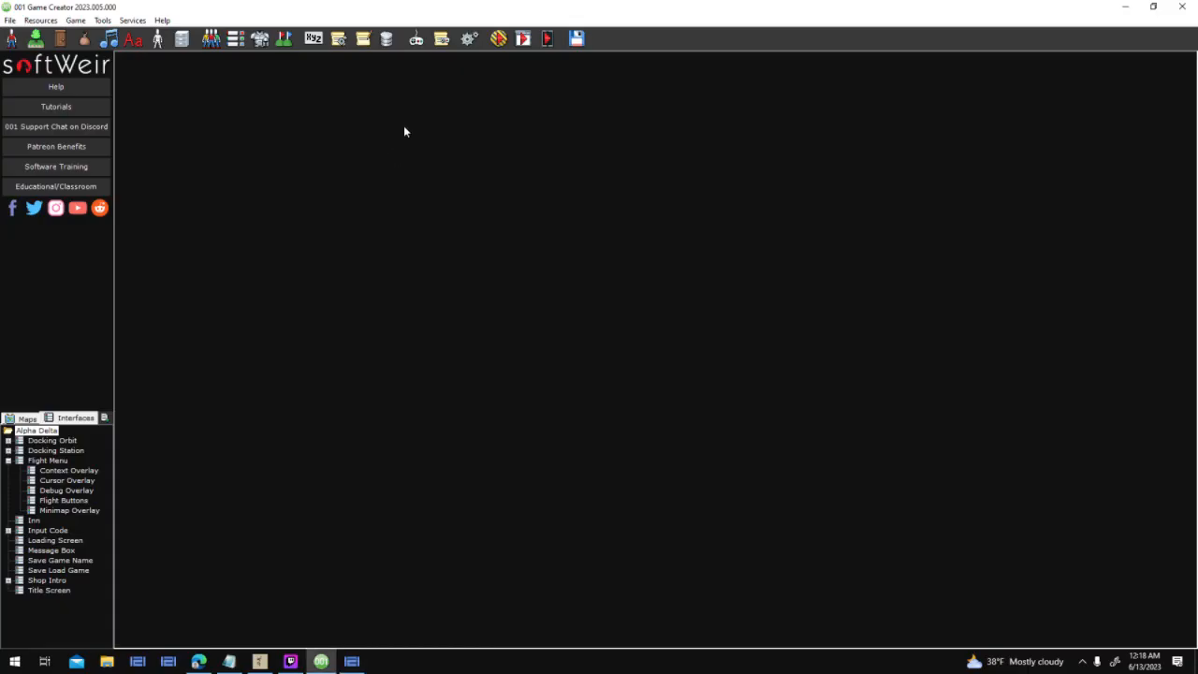
{"action": "left_click", "coordinate": [35, 39]}
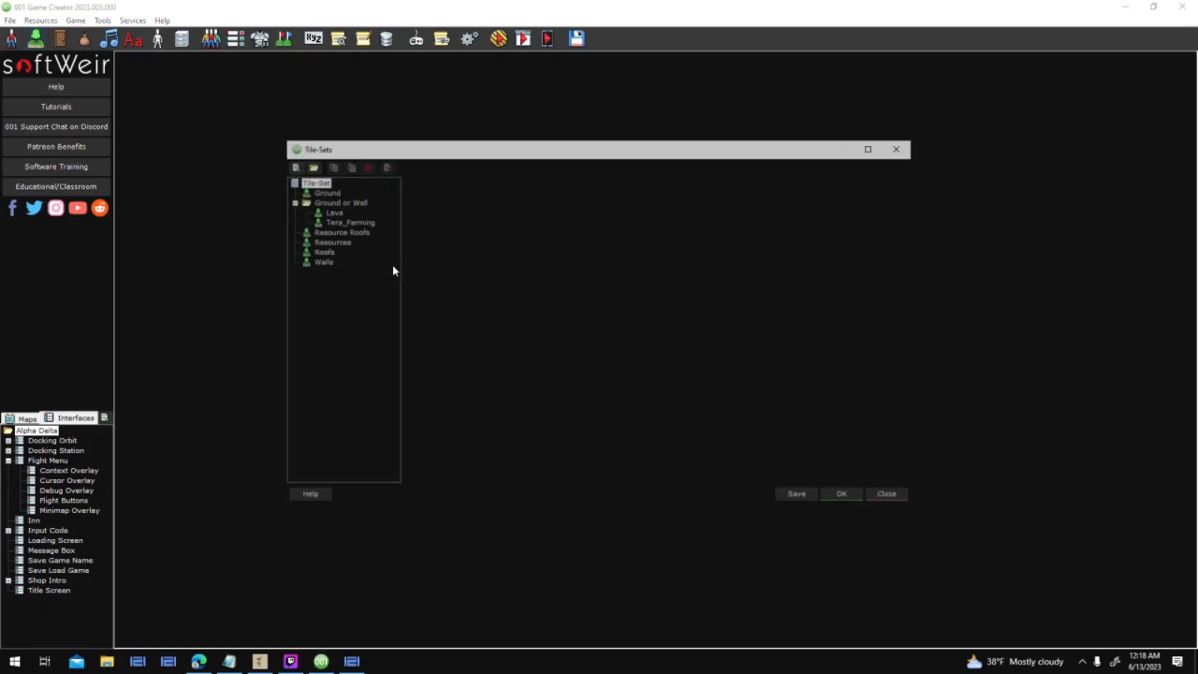
{"action": "left_click", "coordinate": [327, 191]}
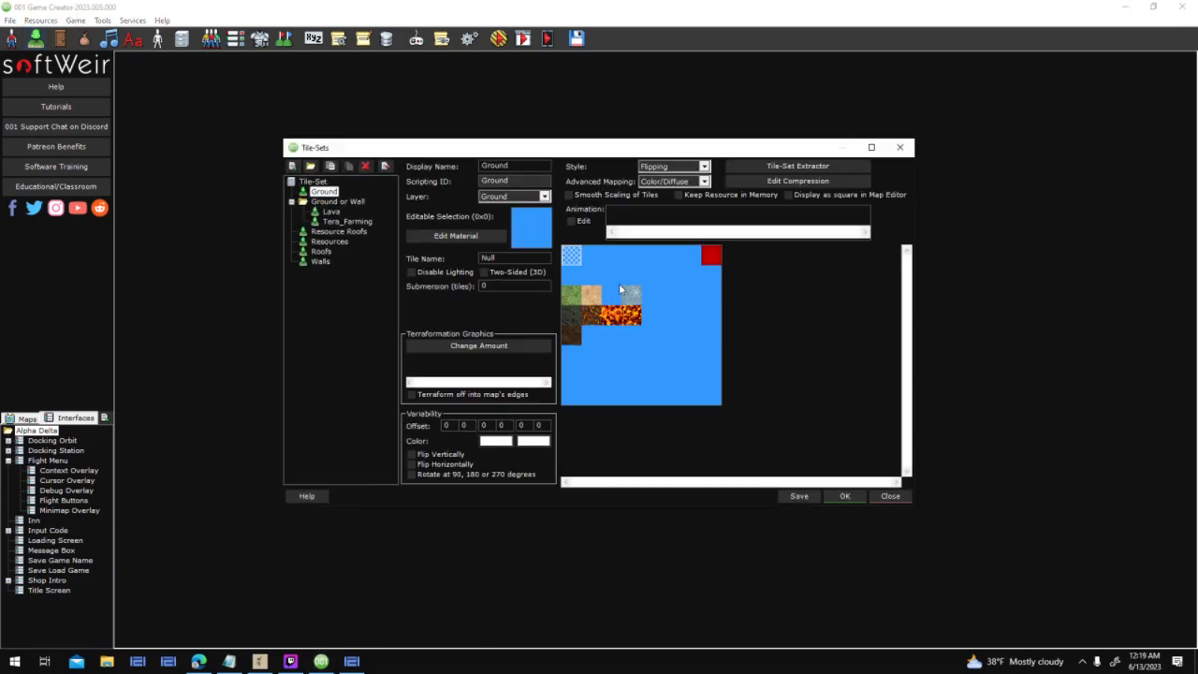
{"action": "left_click", "coordinate": [613, 295]}
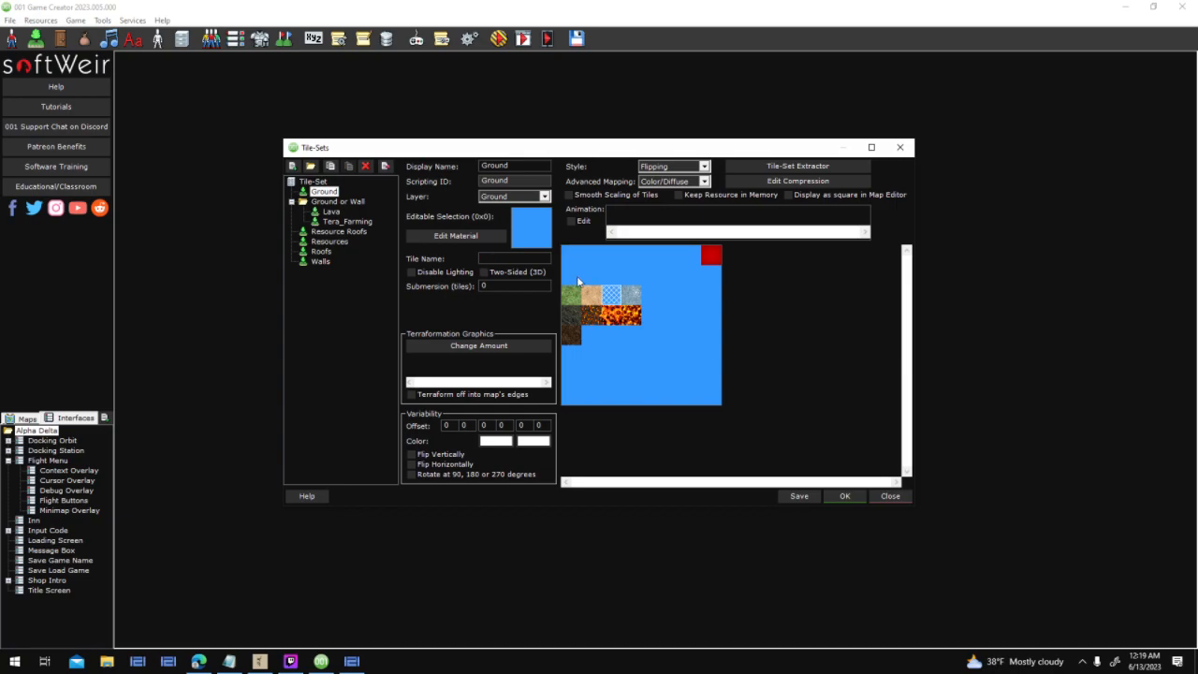
Replace the empty tile's graphic with Ice Tile.png from the Alpha Delta folder
{"action": "right_click", "coordinate": [546, 232]}
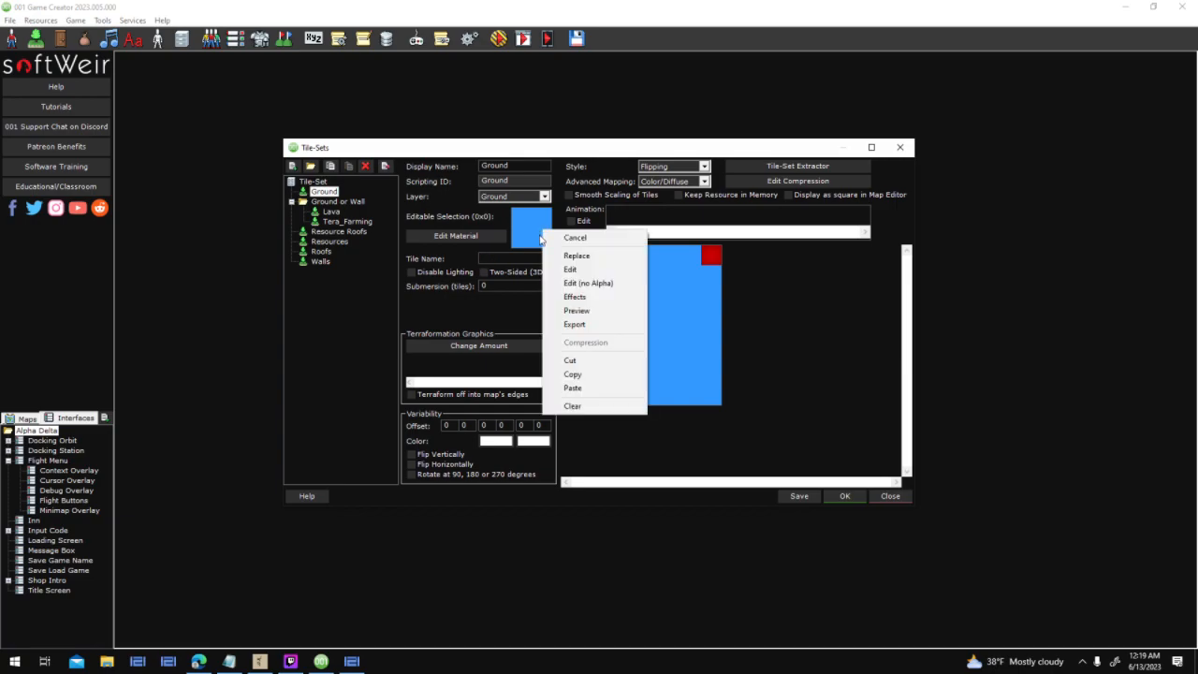
{"action": "left_click", "coordinate": [580, 261]}
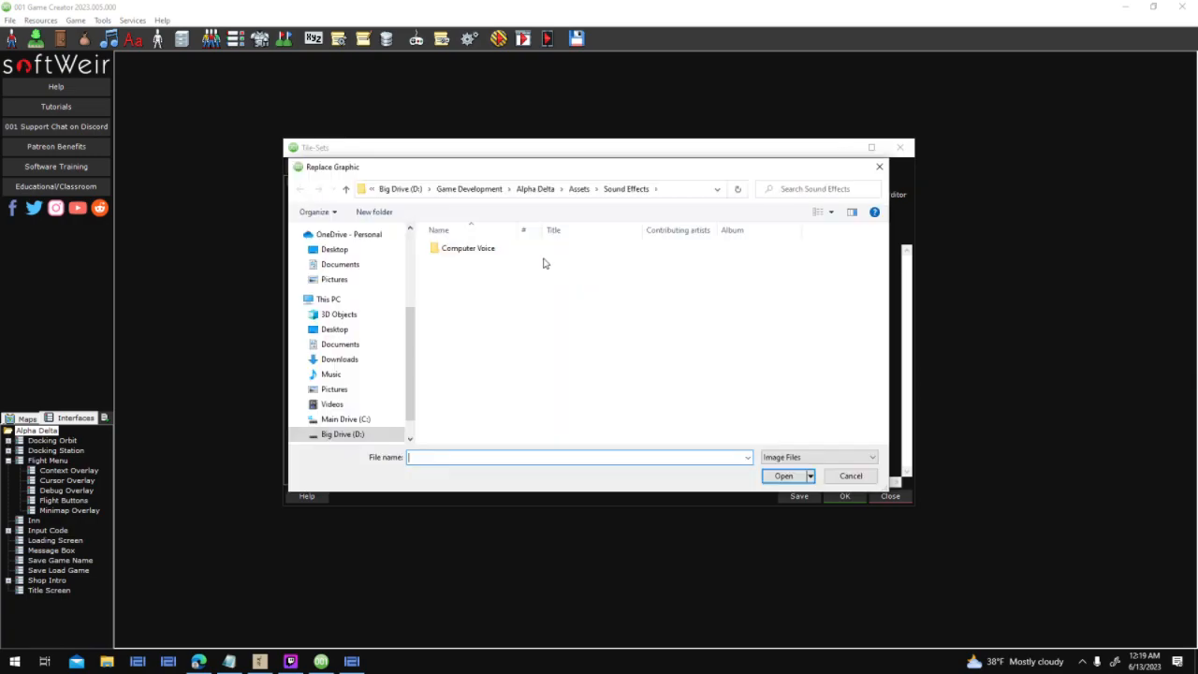
{"action": "left_click", "coordinate": [537, 189]}
{"action": "left_click", "coordinate": [629, 319]}
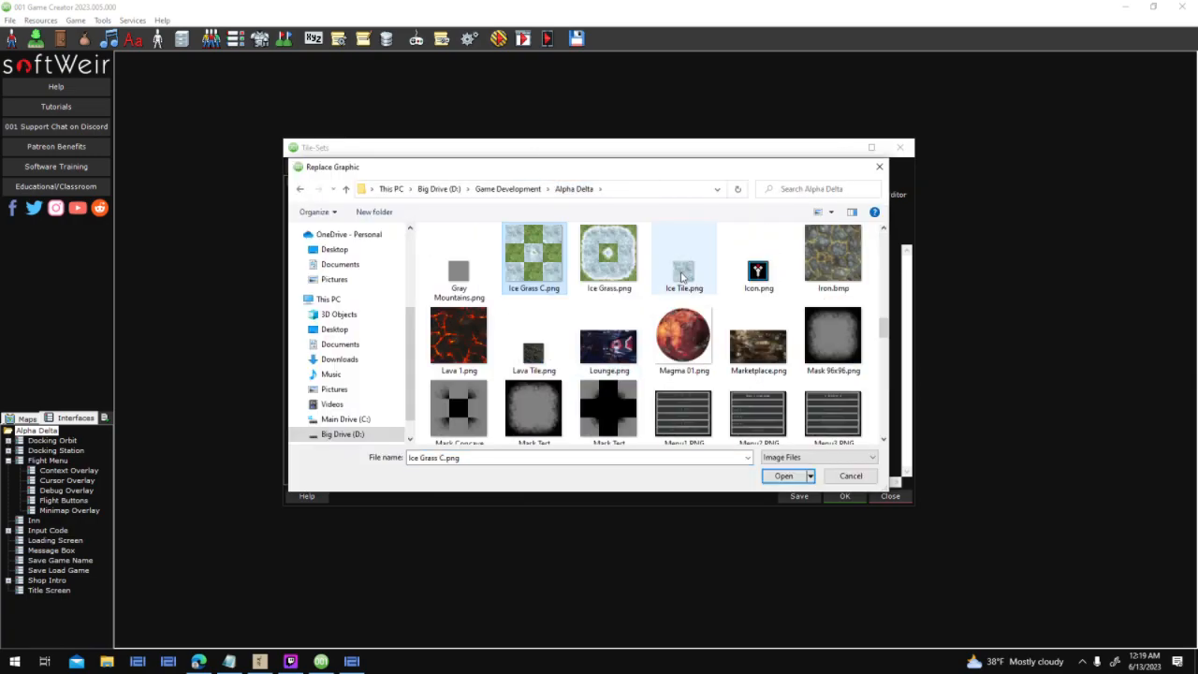
{"action": "key", "text": "Return"}
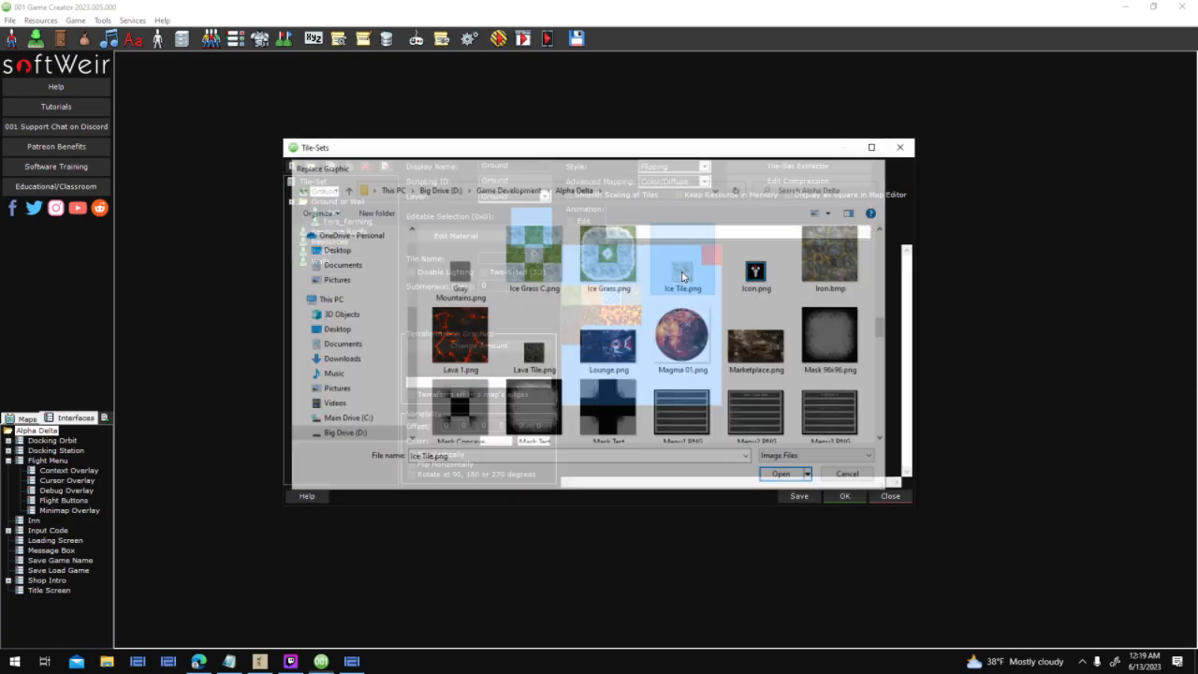
Set the ice tile's number of terraformation graphics to 1 and load Ice Grass.png as its concave graphic
{"action": "left_click", "coordinate": [456, 347]}
{"action": "type", "text": "1"}
{"action": "key", "text": "Return"}
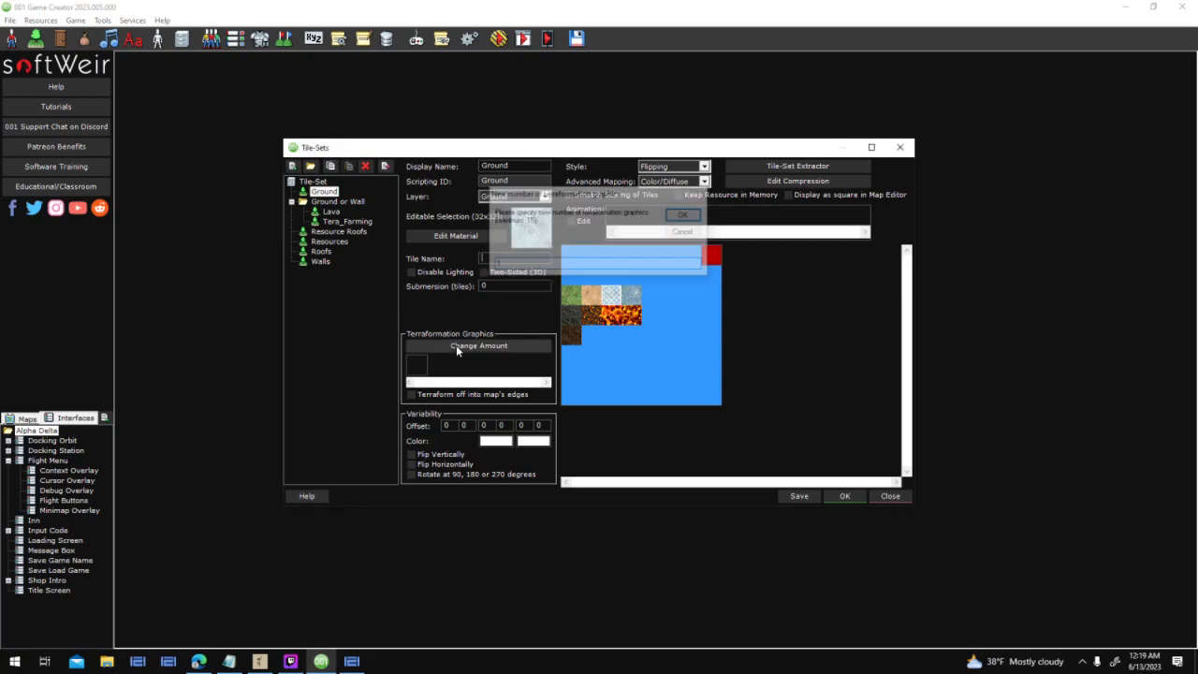
{"action": "right_click", "coordinate": [489, 344]}
{"action": "left_click", "coordinate": [542, 372]}
{"action": "left_click", "coordinate": [772, 366]}
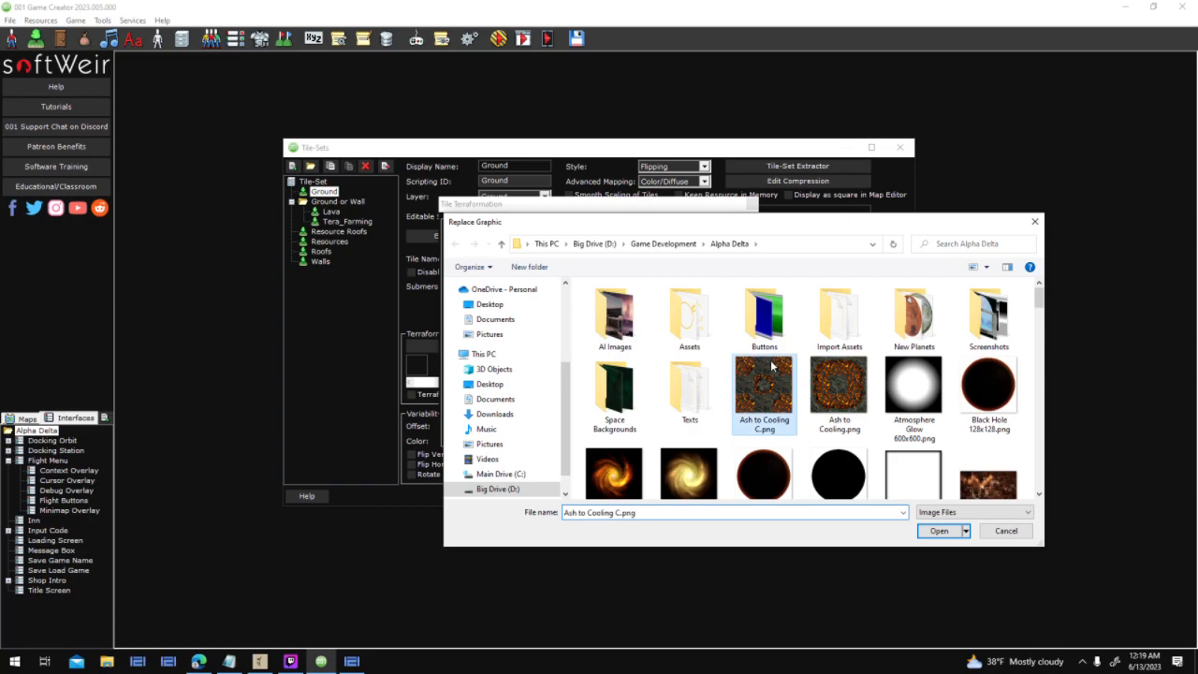
{"action": "key", "text": "i"}
{"action": "double_click", "coordinate": [748, 322]}
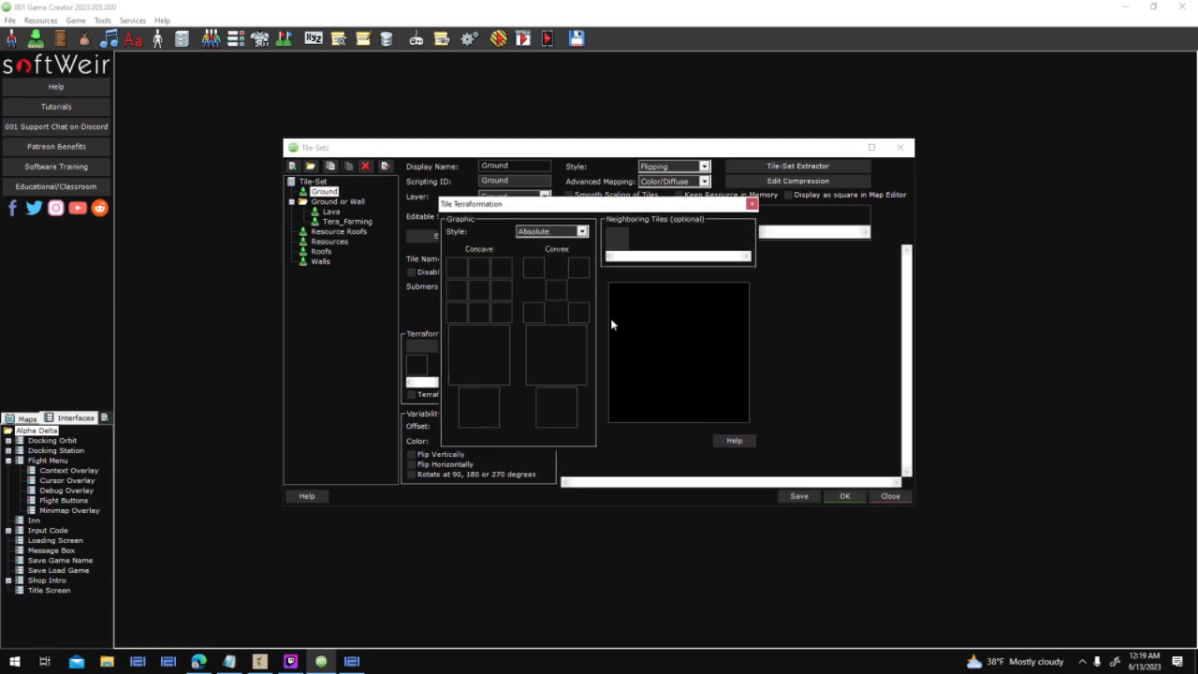
Load Ice Grass C.png as the convex graphic of the ice tile's terraformation
{"action": "right_click", "coordinate": [567, 358]}
{"action": "left_click", "coordinate": [625, 398]}
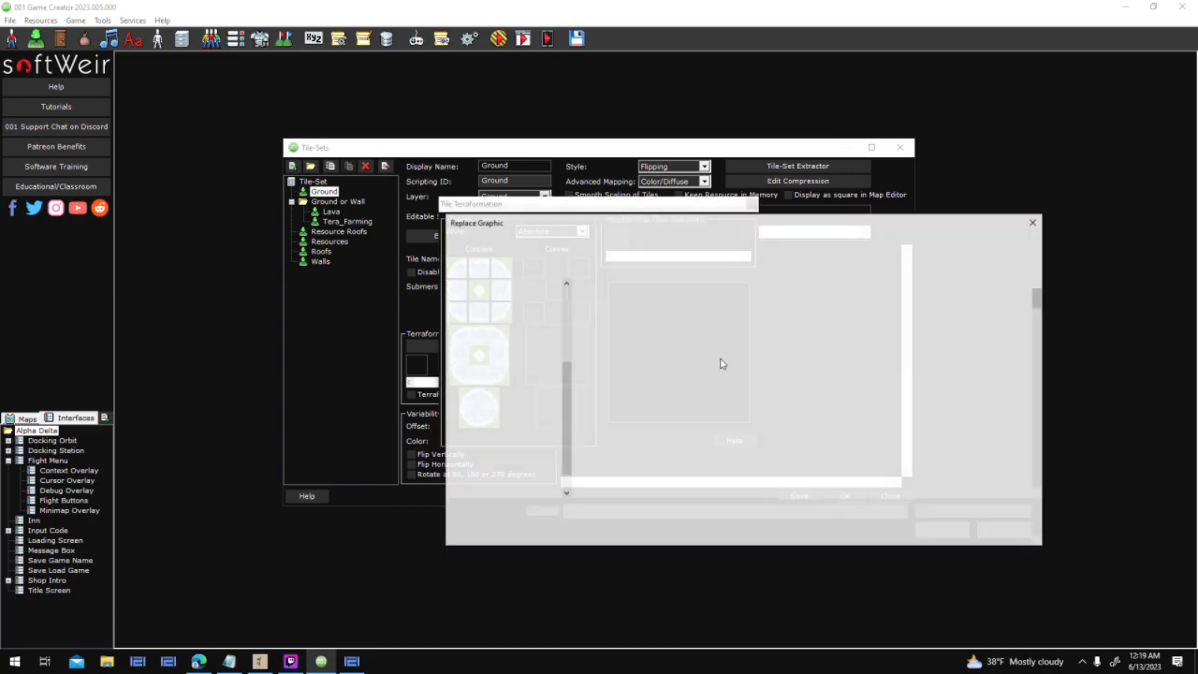
{"action": "key", "text": "i"}
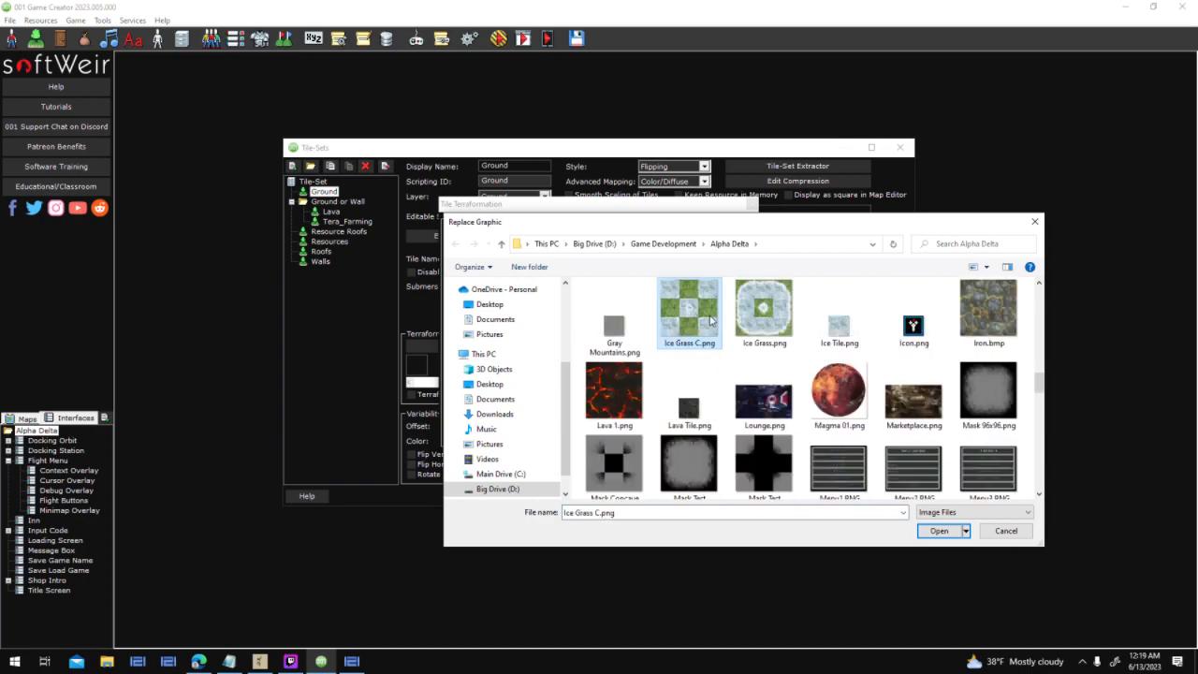
{"action": "double_click", "coordinate": [710, 320]}
Open the convex graphic for editing and copy the 64x16 strip across the upper corner tiles' inner quarters into the middle row's upper half
{"action": "right_click", "coordinate": [564, 335]}
{"action": "left_click", "coordinate": [613, 368]}
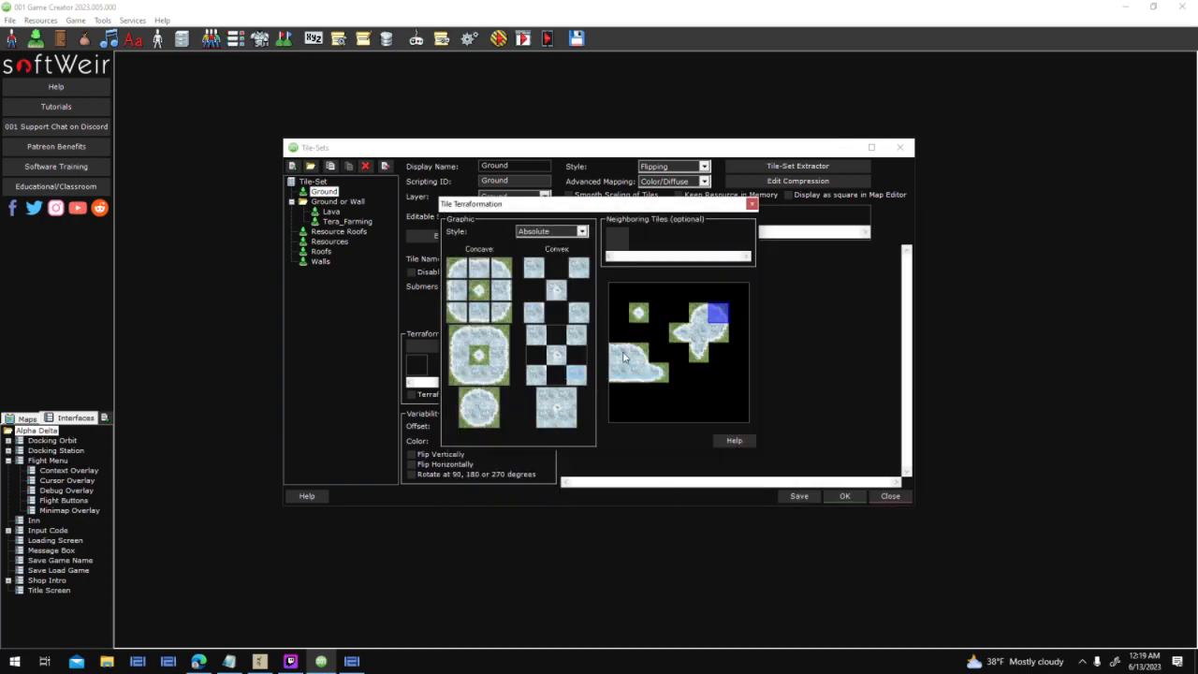
{"action": "scroll", "coordinate": [643, 342], "scroll_direction": "up", "scroll_amount": 4}
{"action": "scroll", "coordinate": [643, 341], "scroll_direction": "down", "scroll_amount": 4}
{"action": "scroll", "coordinate": [645, 340], "scroll_direction": "up", "scroll_amount": 1}
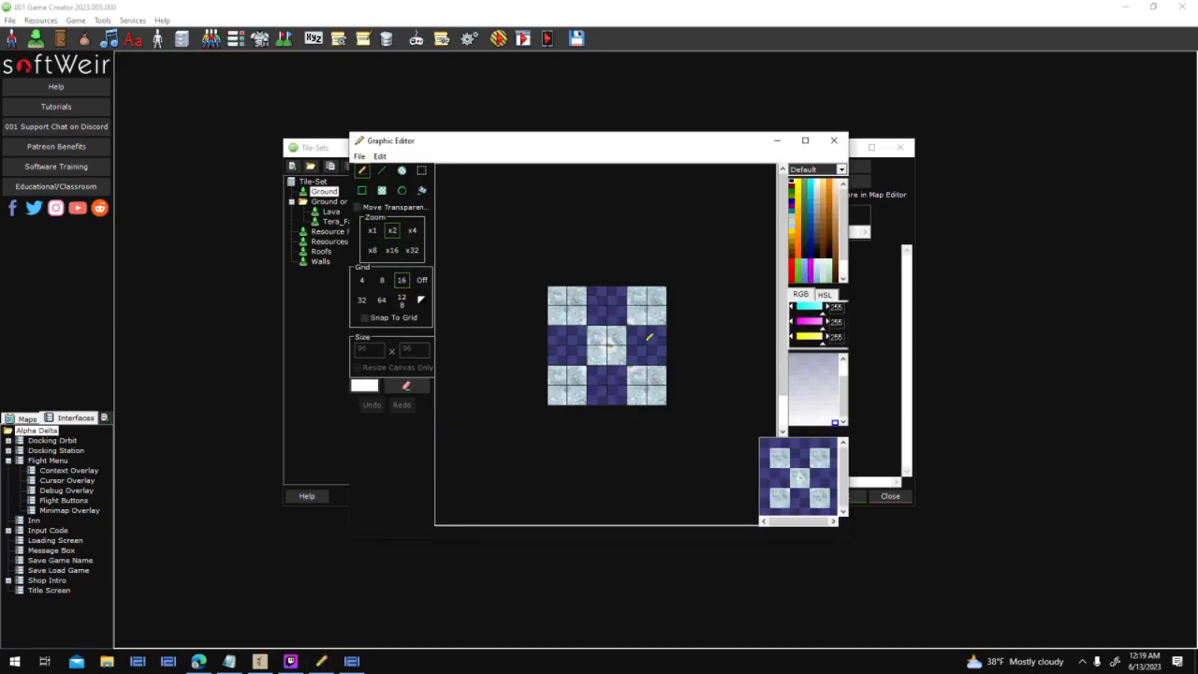
{"action": "scroll", "coordinate": [648, 339], "scroll_direction": "up", "scroll_amount": 1}
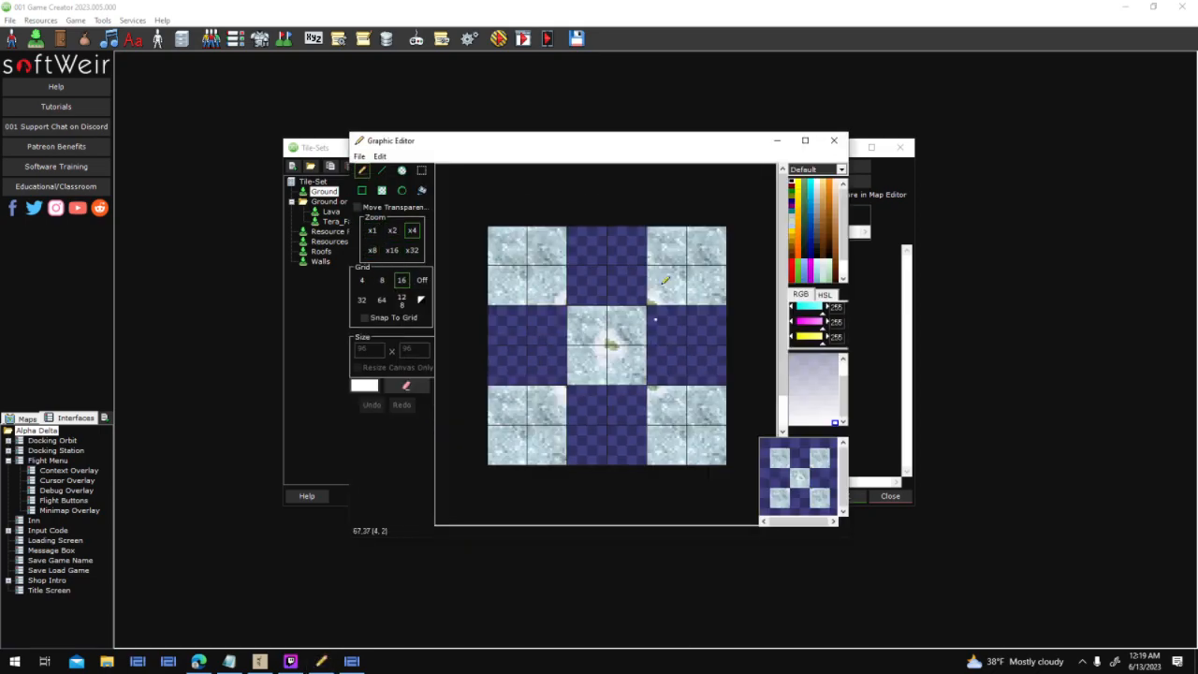
{"action": "left_click", "coordinate": [421, 170]}
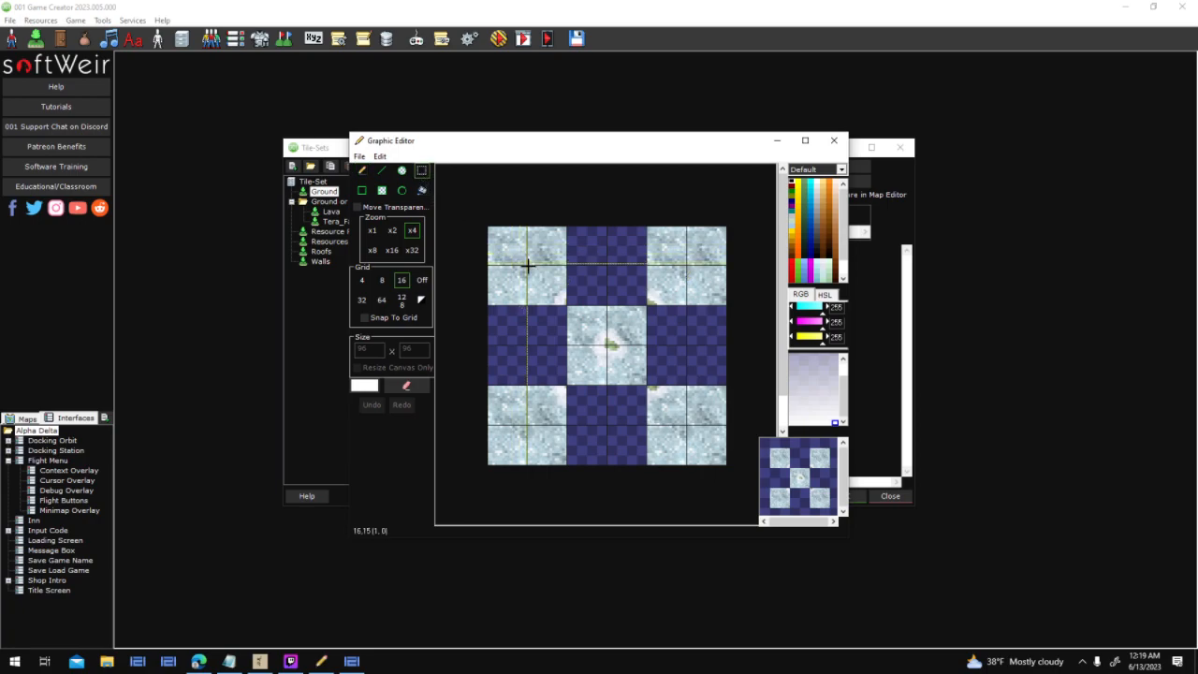
{"action": "left_click_drag", "start_coordinate": [527, 263], "coordinate": [686, 304]}
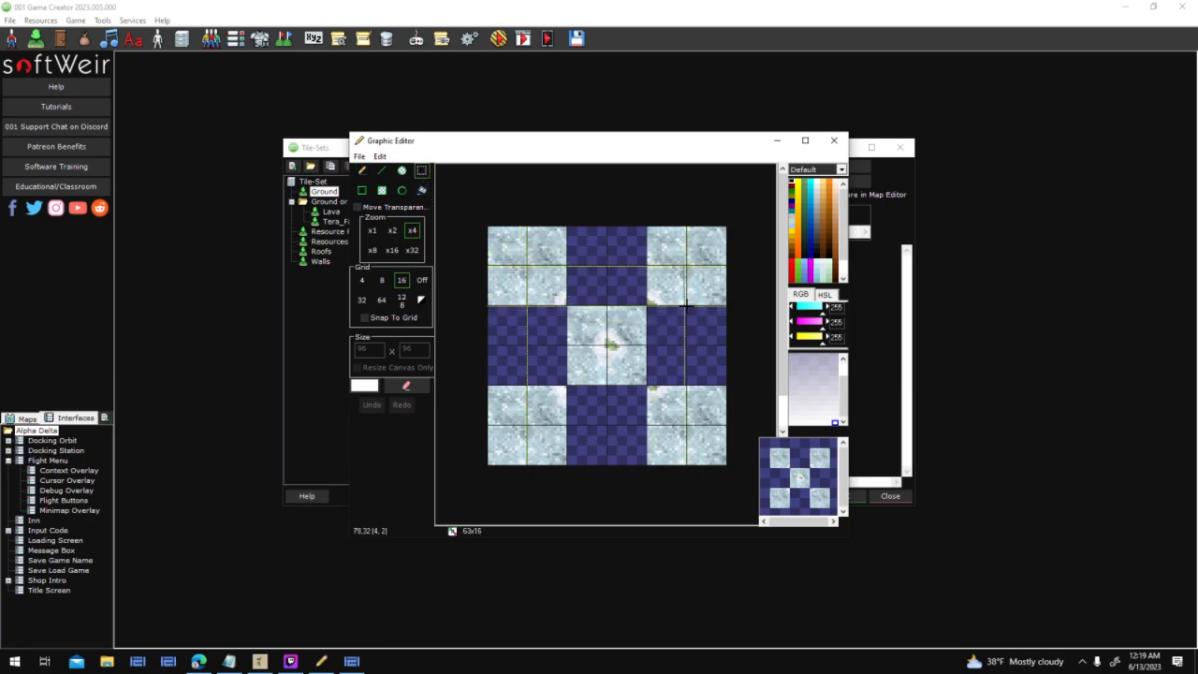
{"action": "left_click_drag", "start_coordinate": [528, 280], "coordinate": [530, 322]}
{"action": "left_click", "coordinate": [527, 370]}
Copy the 64x16 strip across the lower corner tiles' inner quarters into the middle row's lower half, undoing and repeating the paste to align it
{"action": "left_click_drag", "start_coordinate": [526, 386], "coordinate": [686, 424]}
{"action": "left_click", "coordinate": [687, 424]}
{"action": "key", "text": "ctrl+v"}
{"action": "left_click_drag", "start_coordinate": [502, 233], "coordinate": [541, 349]}
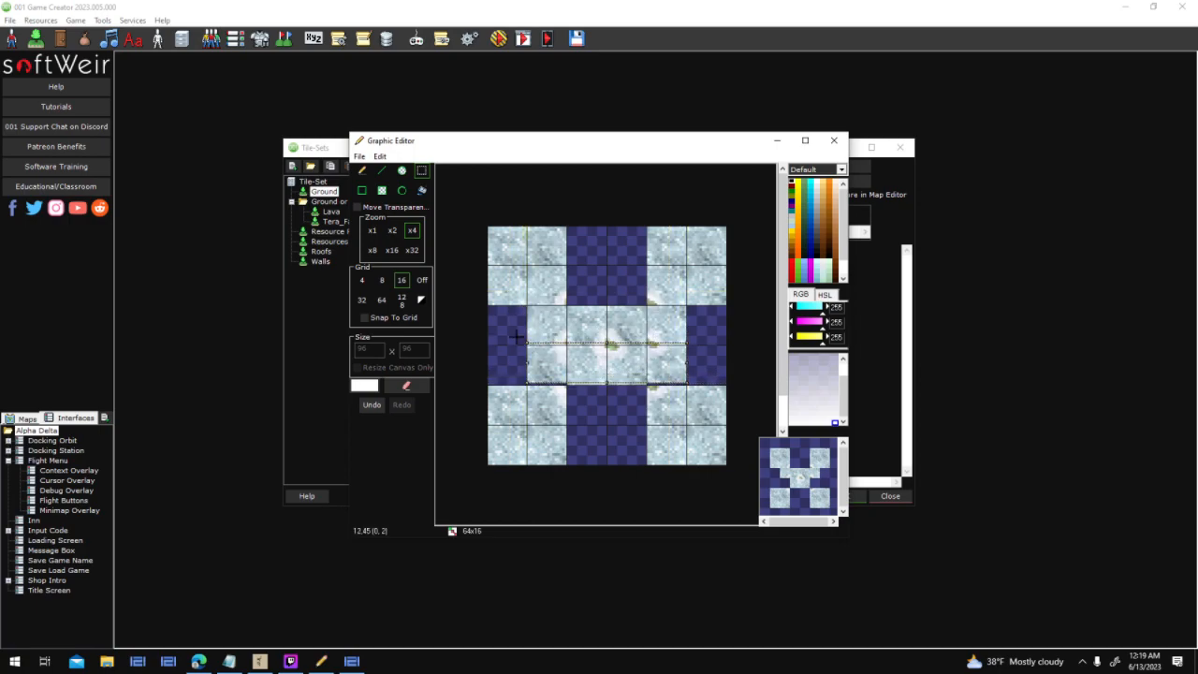
{"action": "left_click", "coordinate": [517, 336]}
{"action": "key", "text": "ctrl+z"}
{"action": "key", "text": "ctrl+v"}
{"action": "left_click_drag", "start_coordinate": [506, 242], "coordinate": [546, 361]}
Move the 16x32 ice pieces on both sides of the centre tile onto its matching halves
{"action": "left_click_drag", "start_coordinate": [527, 306], "coordinate": [563, 384]}
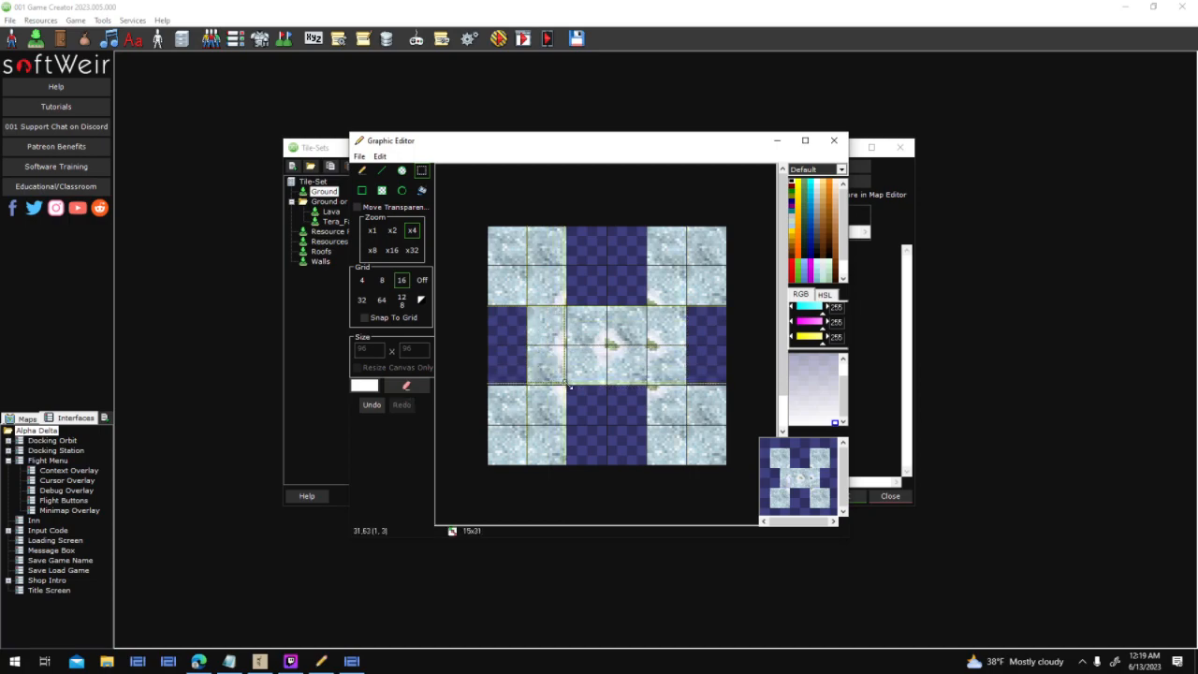
{"action": "right_click", "coordinate": [540, 363]}
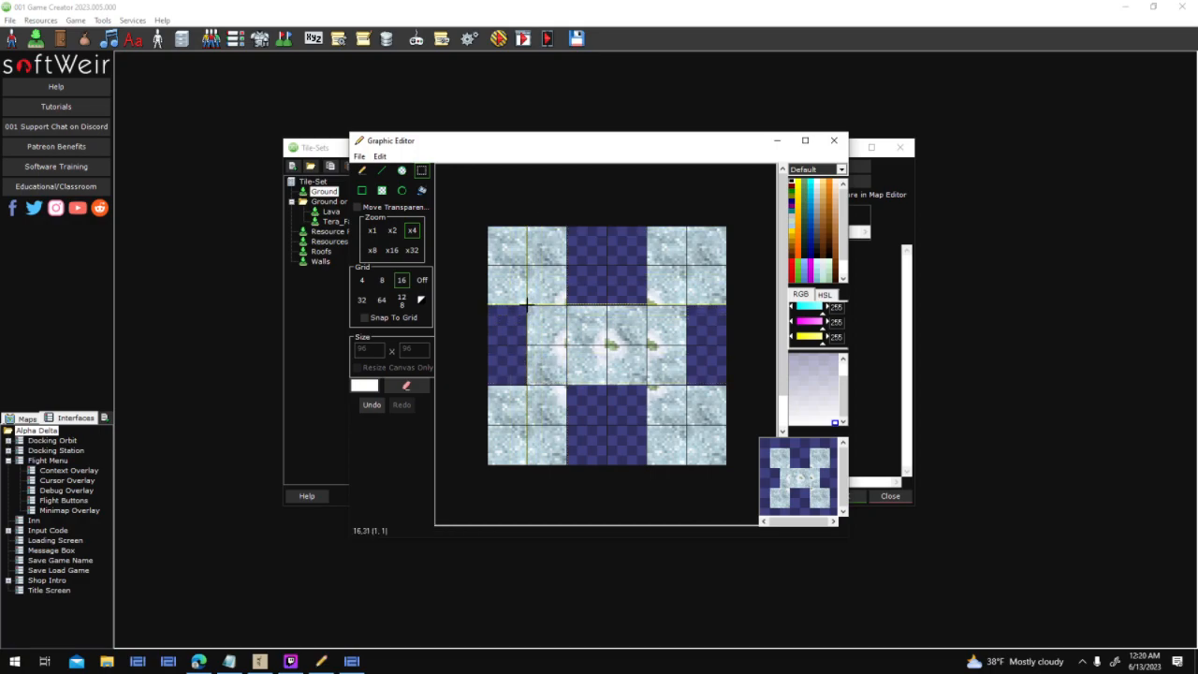
{"action": "left_click_drag", "start_coordinate": [526, 305], "coordinate": [644, 346]}
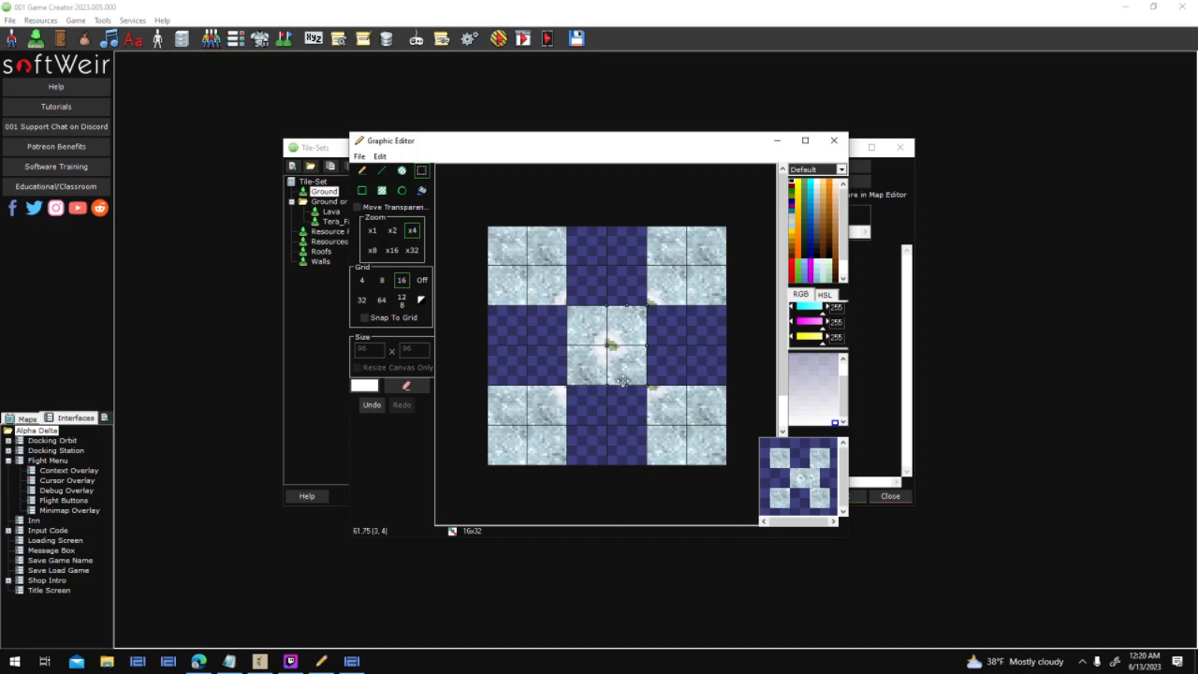
Close the Graphic Editor and paint more ice between the patches in the terraformation preview to test the transitions
{"action": "left_click", "coordinate": [832, 140]}
{"action": "left_click", "coordinate": [569, 373]}
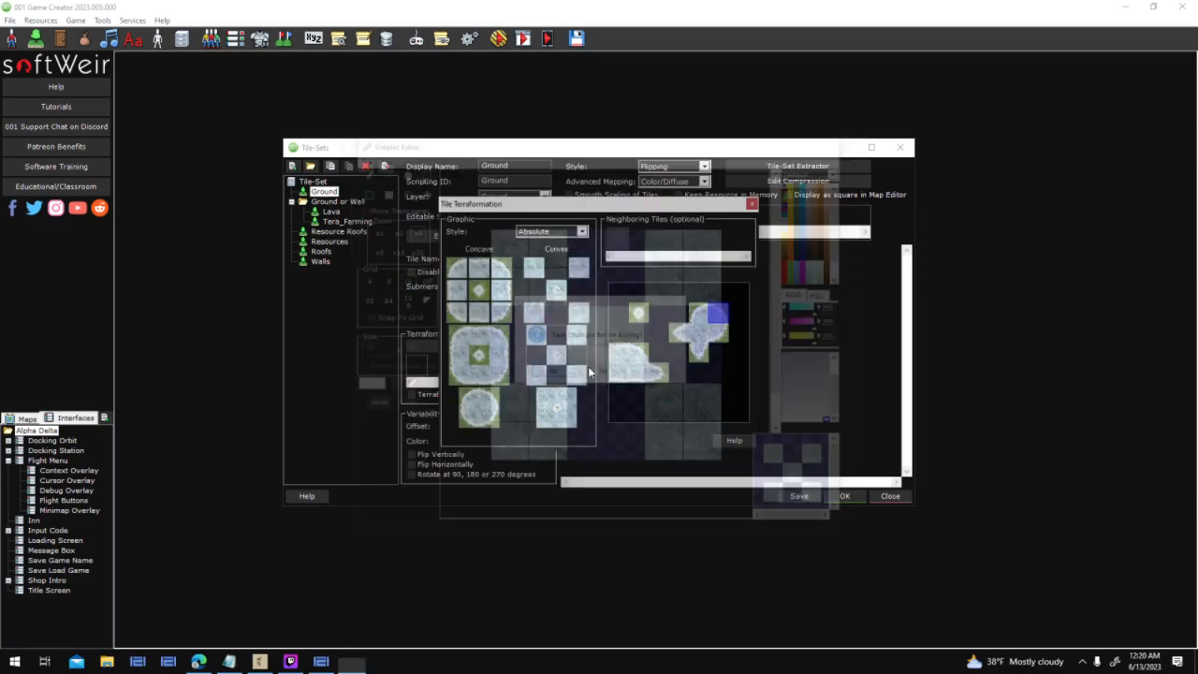
{"action": "left_click_drag", "start_coordinate": [680, 363], "coordinate": [717, 352]}
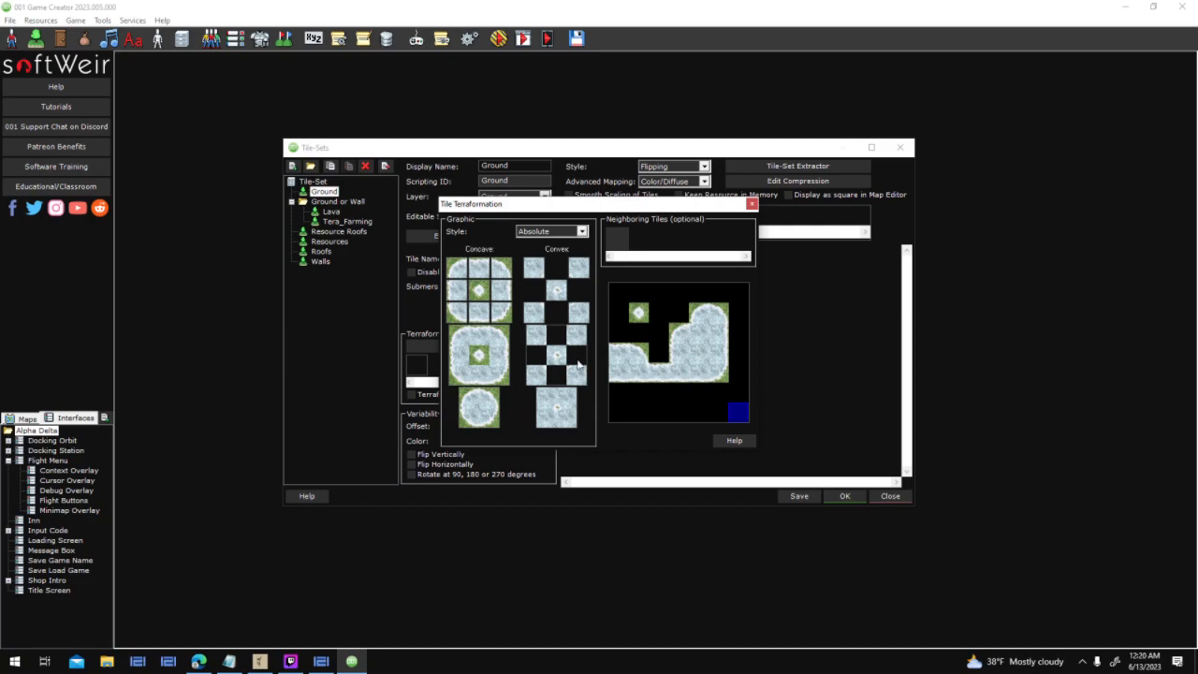
Add the grass tile as a neighboring tile in the ice terraformation settings and close them
{"action": "left_click", "coordinate": [619, 239]}
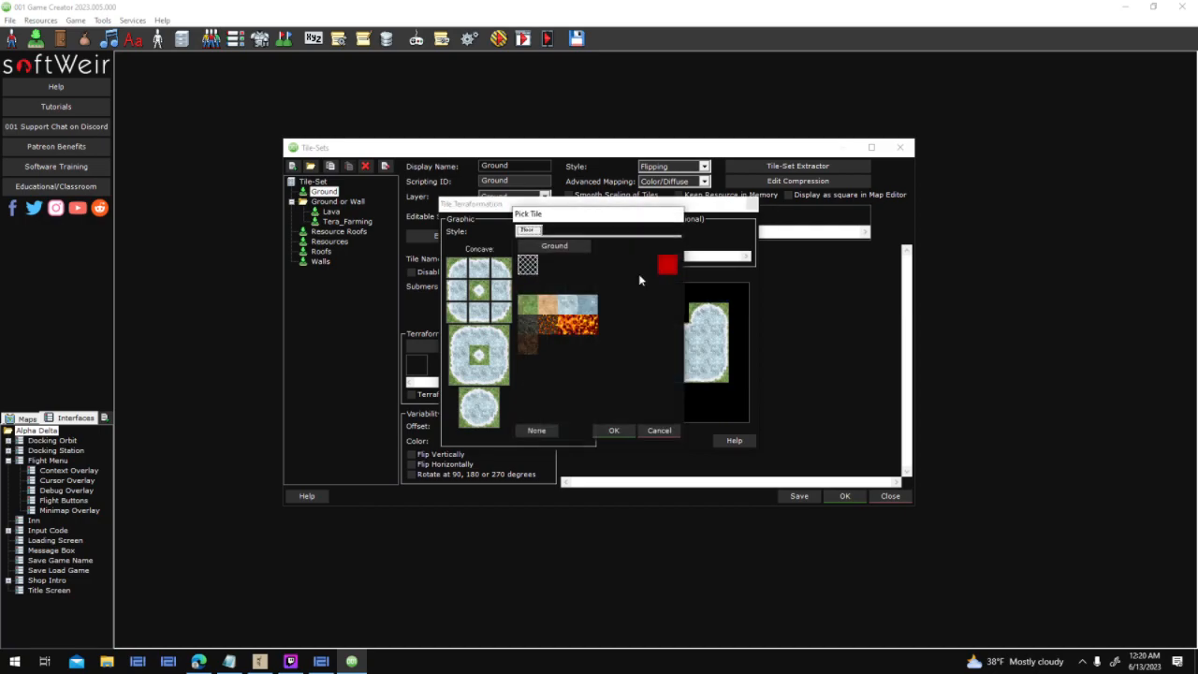
{"action": "left_click", "coordinate": [532, 307]}
{"action": "left_click", "coordinate": [614, 430]}
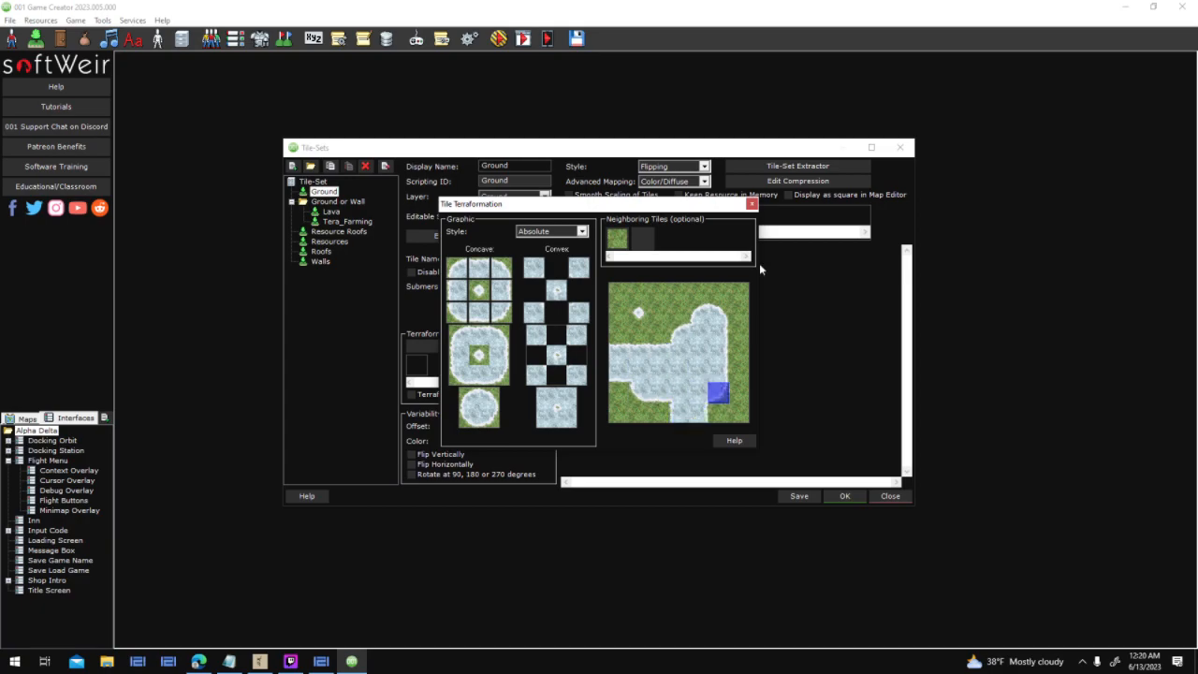
{"action": "left_click", "coordinate": [751, 204]}
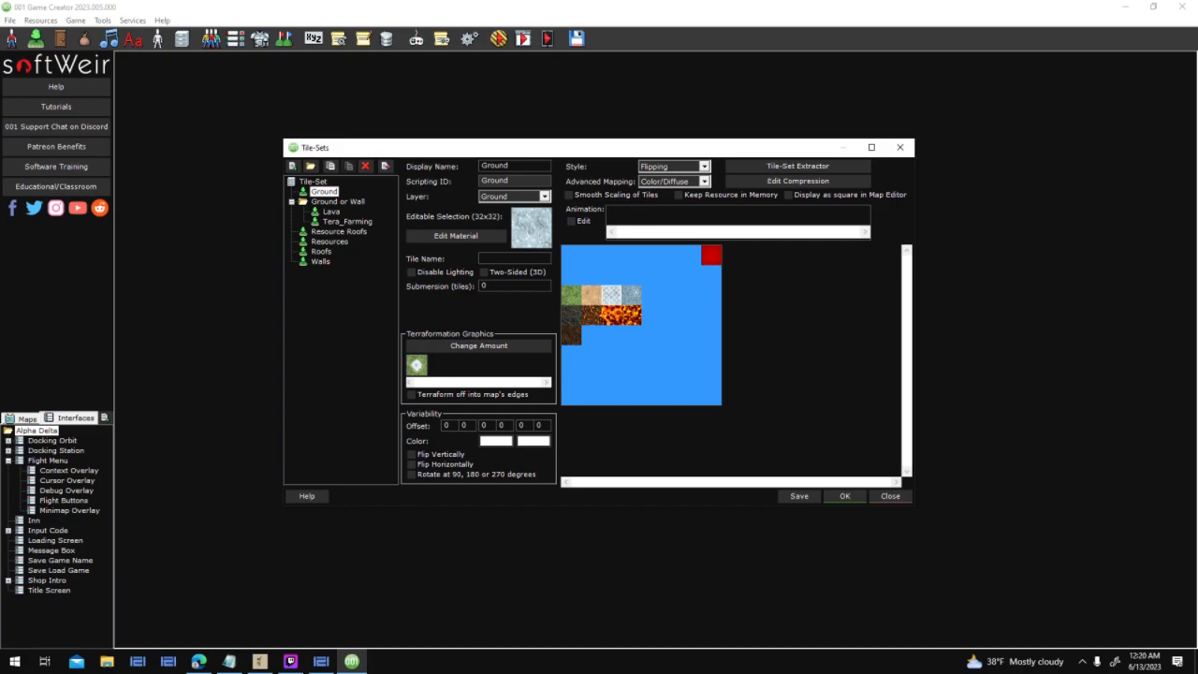
Name the ice tile Ice, check the names of the grass, sand and water tiles, and apply the Ground tile-set
{"action": "type", "text": "Ice"}
{"action": "left_click", "coordinate": [570, 295]}
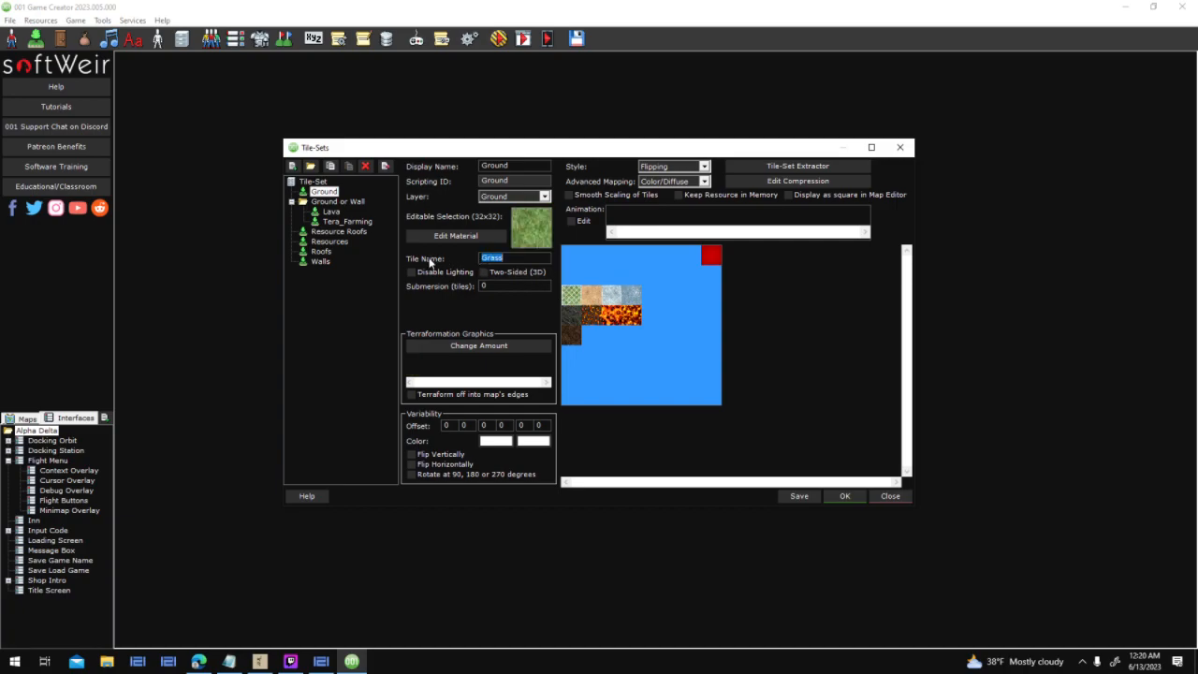
{"action": "left_click", "coordinate": [592, 298]}
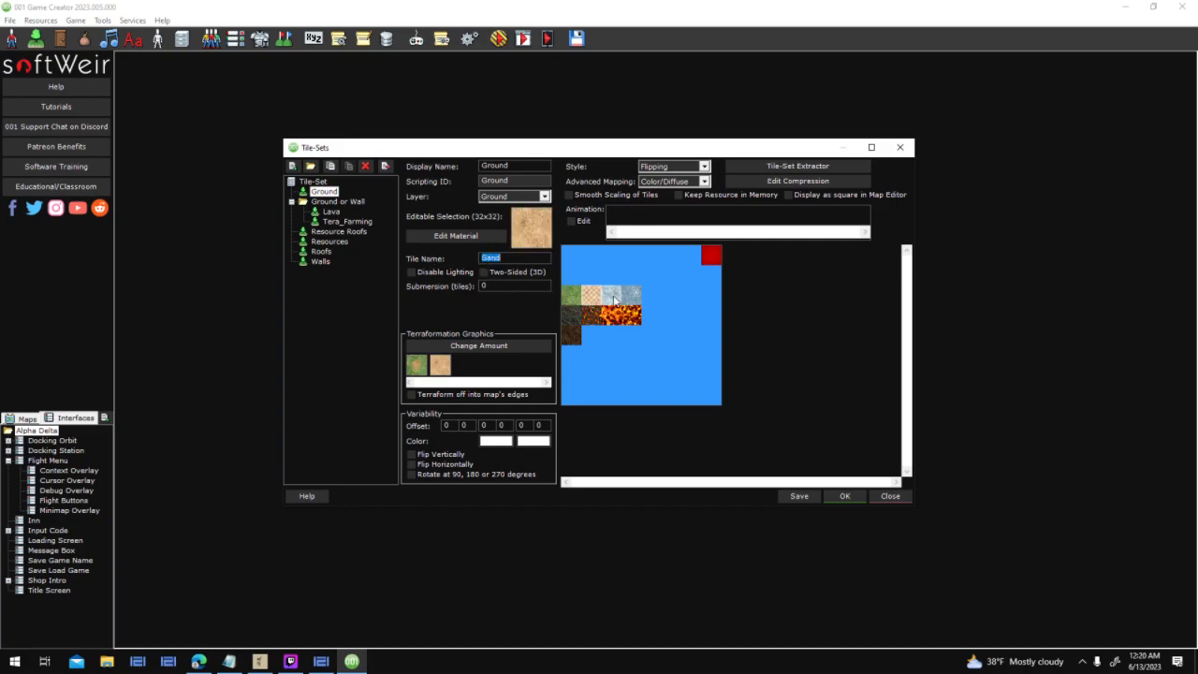
{"action": "left_click", "coordinate": [613, 296]}
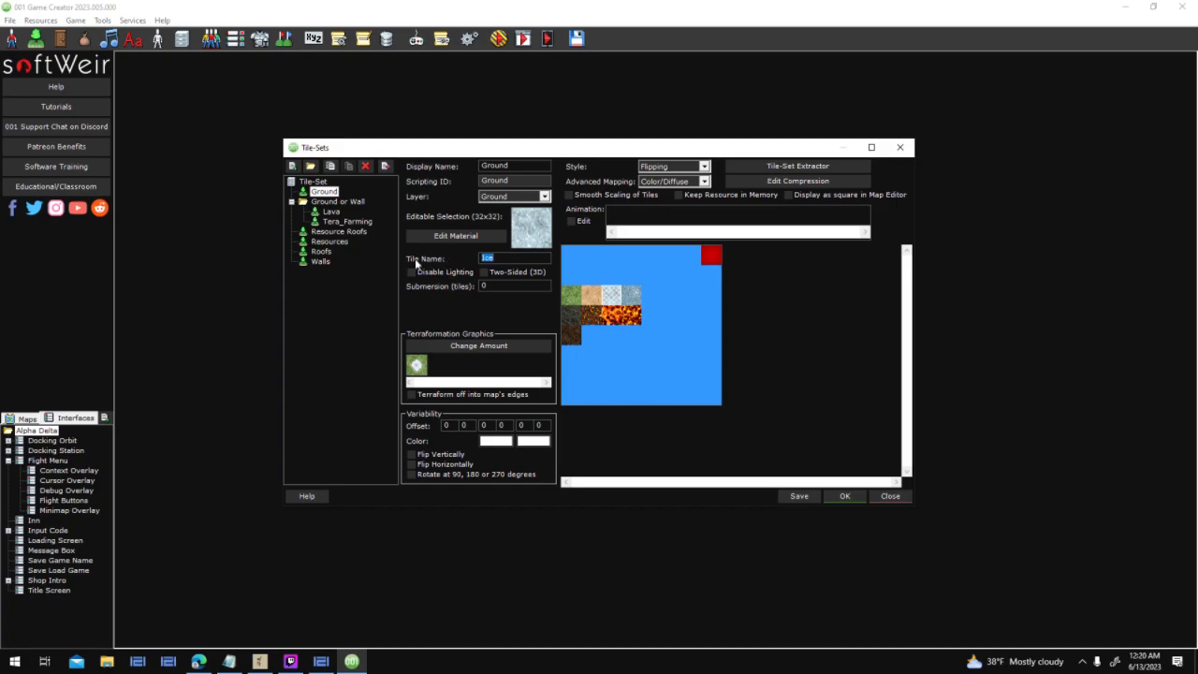
{"action": "left_click", "coordinate": [632, 293]}
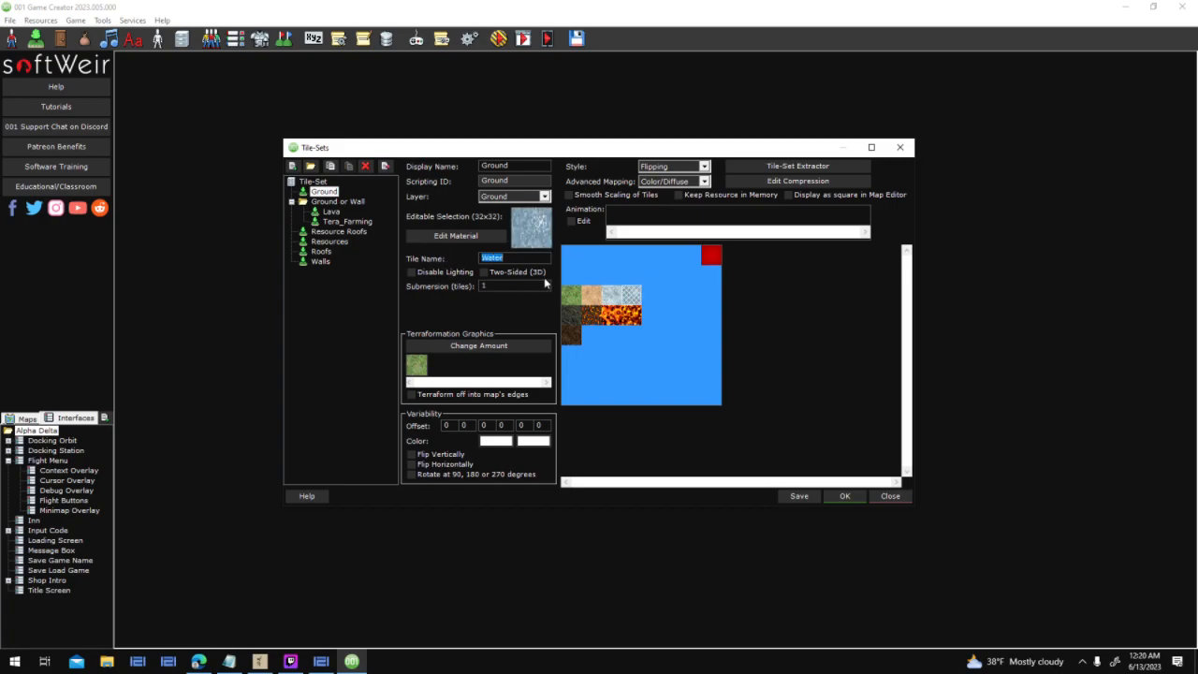
{"action": "left_click", "coordinate": [611, 295]}
{"action": "left_click", "coordinate": [844, 497]}
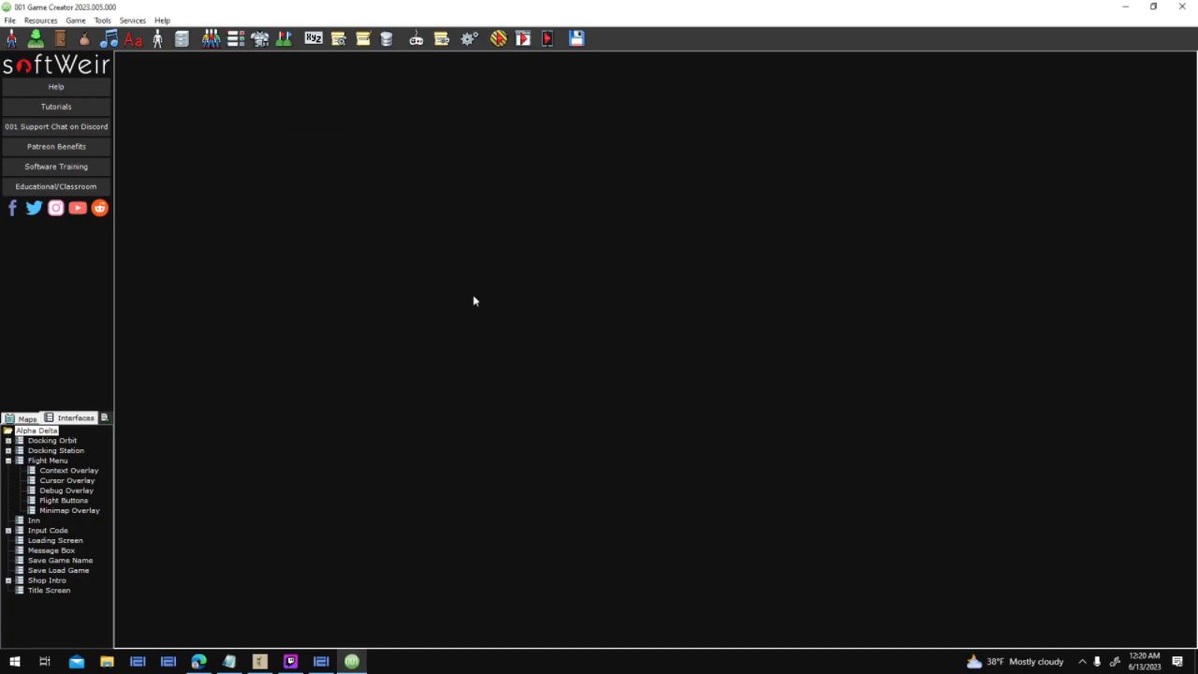
Open the Land map and flood-fill its large central lake with ice and the small sand patch beside it with grass
{"action": "left_click", "coordinate": [29, 418]}
{"action": "double_click", "coordinate": [36, 451]}
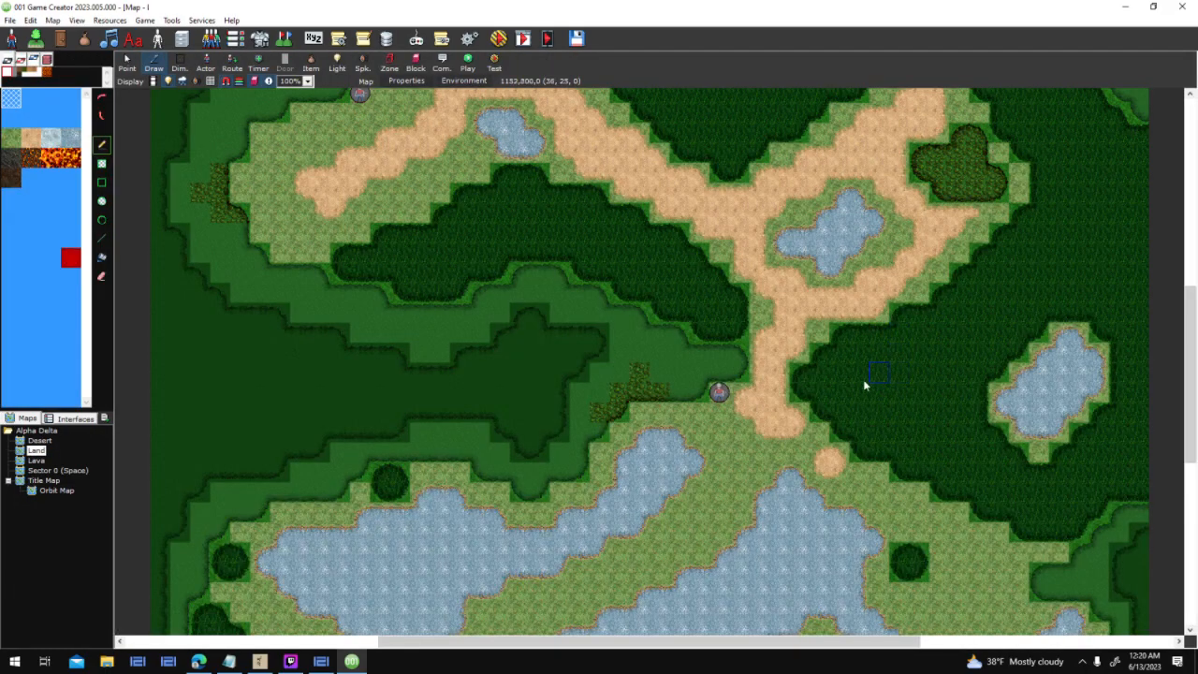
{"action": "mouse_move", "coordinate": [863, 382]}
{"action": "middle_mouse_down"}
{"action": "mouse_move", "coordinate": [686, 307]}
{"action": "mouse_move", "coordinate": [713, 223]}
{"action": "middle_mouse_up"}
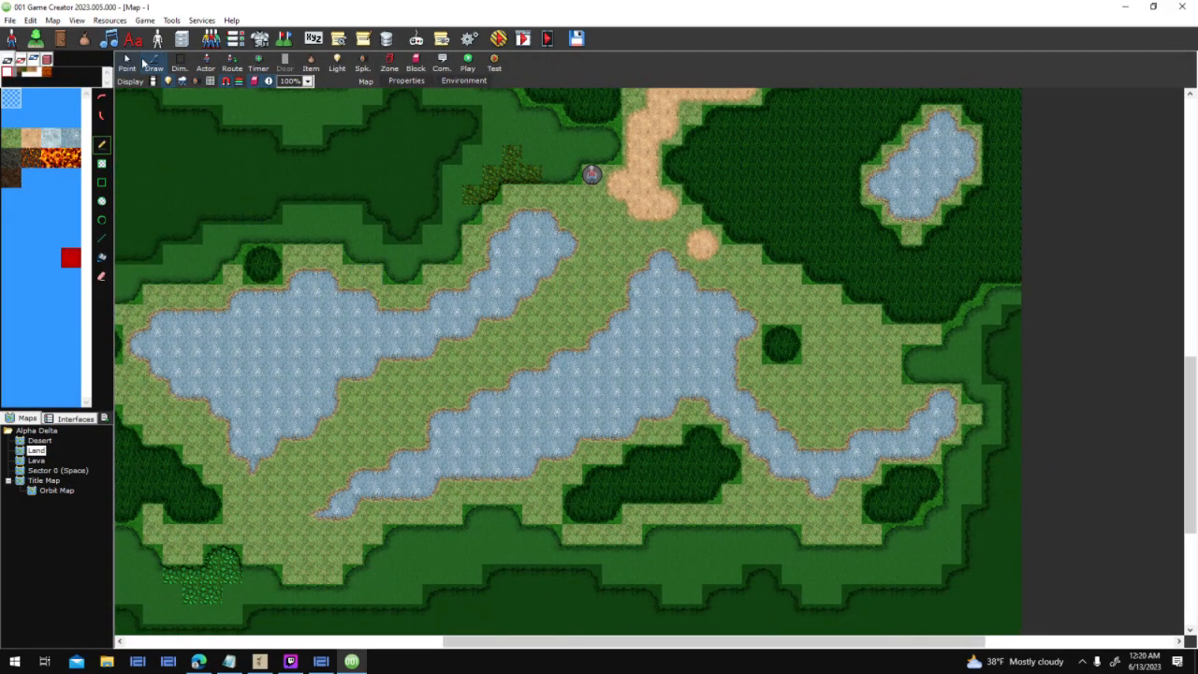
{"action": "left_click", "coordinate": [102, 256]}
{"action": "left_click", "coordinate": [51, 138]}
{"action": "left_click", "coordinate": [679, 314]}
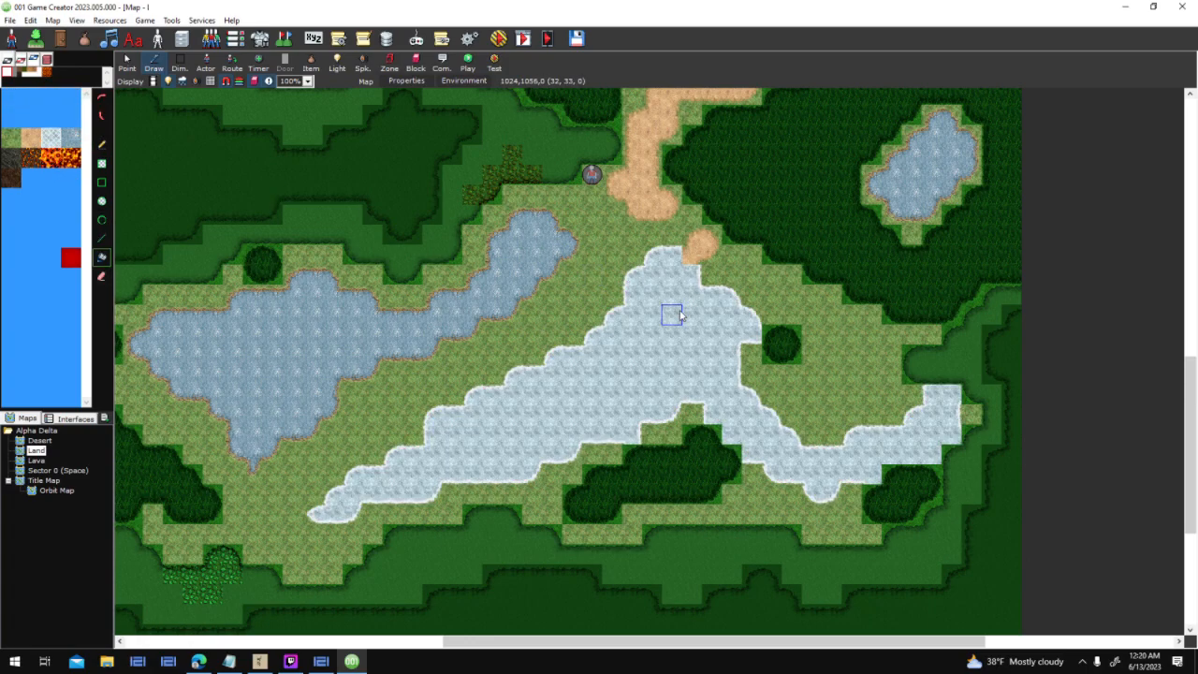
{"action": "right_click", "coordinate": [749, 273]}
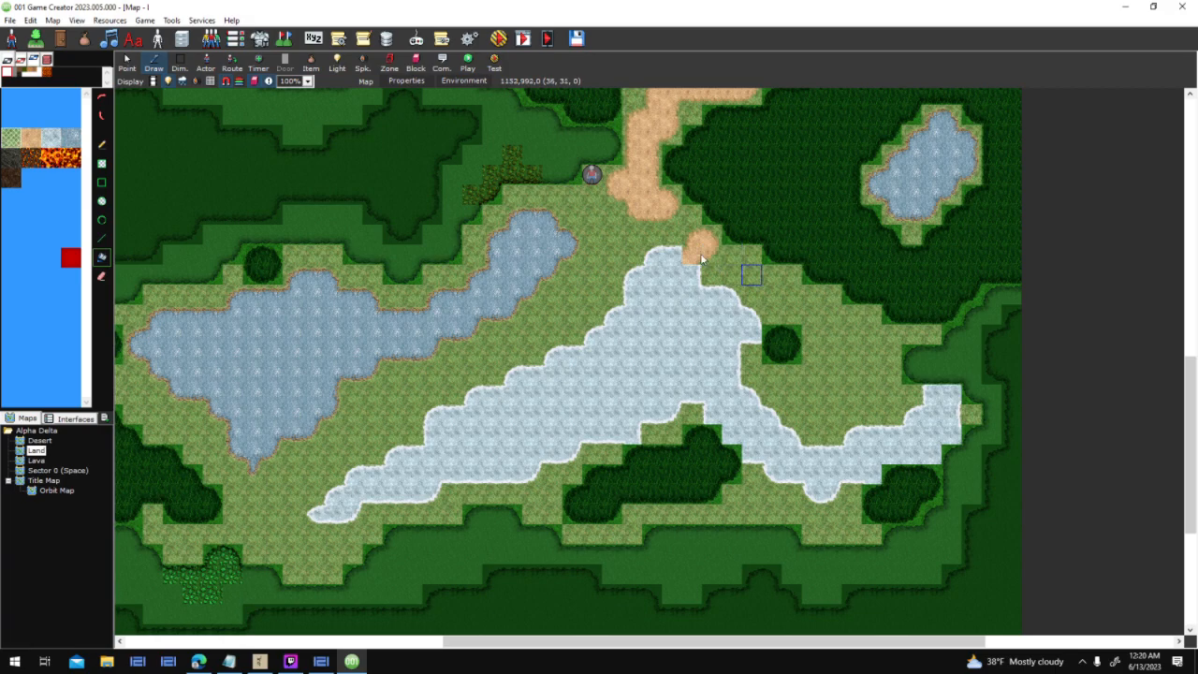
{"action": "left_click", "coordinate": [698, 257]}
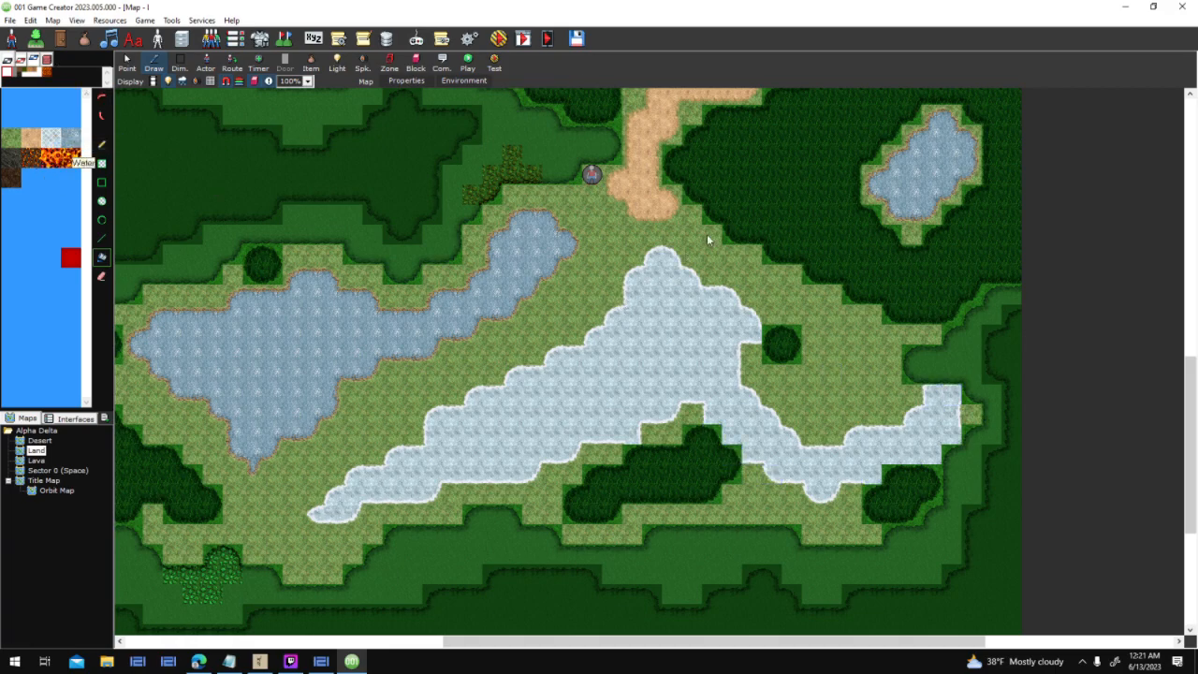
Reopen the ice tile's terraformation settings and add the Walls tile-set's grey tile as a neighboring tile
{"action": "left_click_drag", "start_coordinate": [735, 155], "coordinate": [401, 136]}
{"action": "left_click", "coordinate": [277, 289]}
{"action": "left_click", "coordinate": [84, 353]}
{"action": "left_click", "coordinate": [310, 224]}
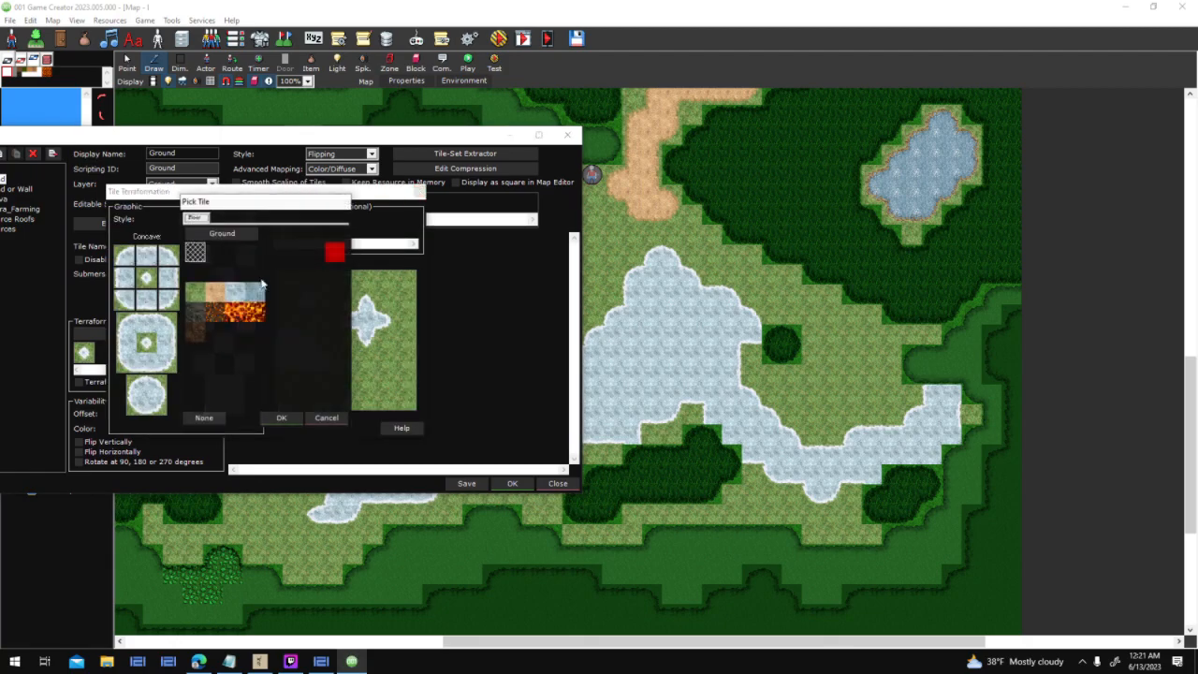
{"action": "left_click", "coordinate": [238, 235]}
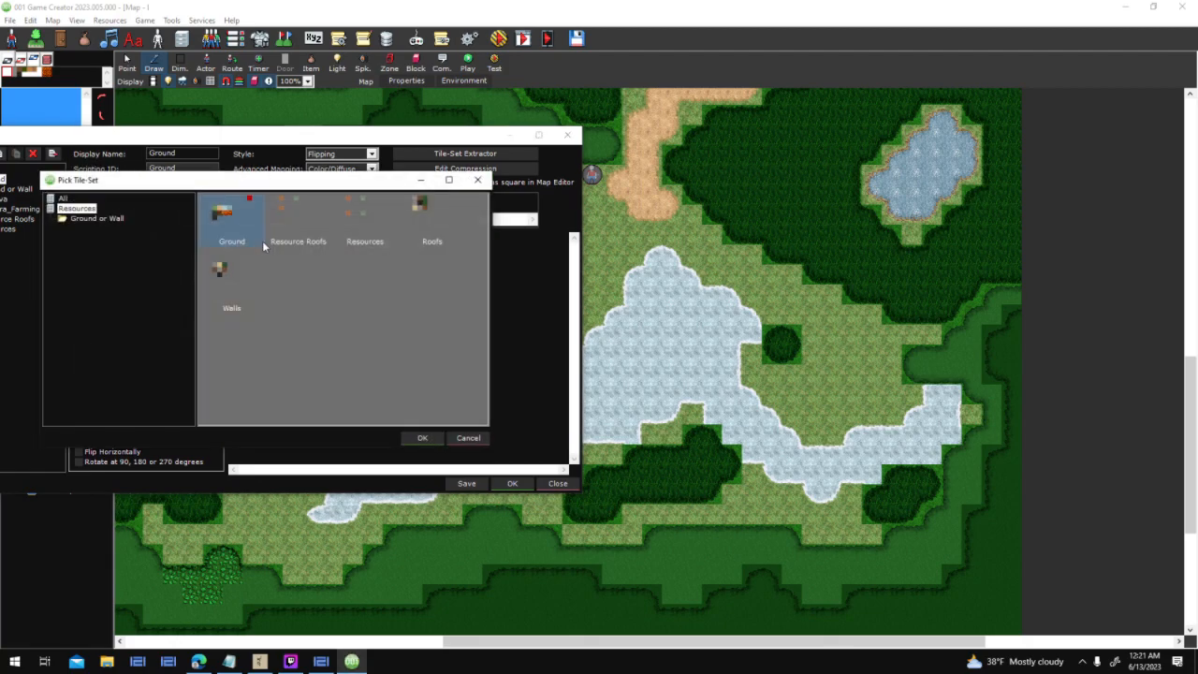
{"action": "double_click", "coordinate": [232, 279]}
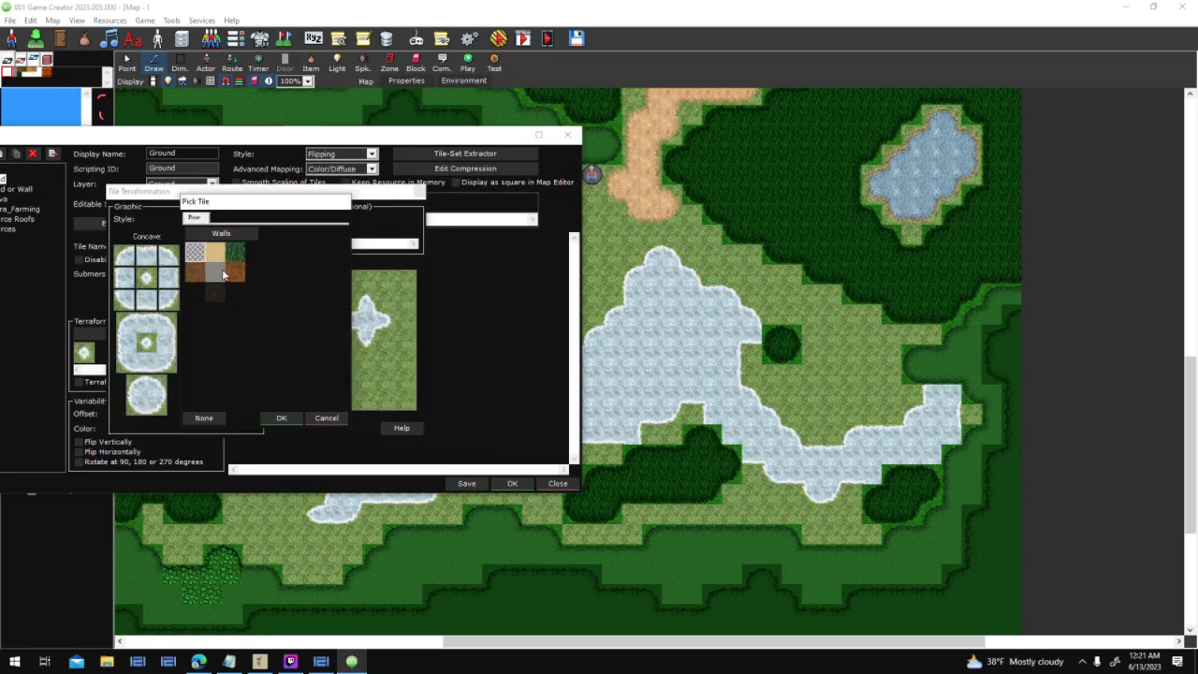
{"action": "left_click", "coordinate": [279, 417]}
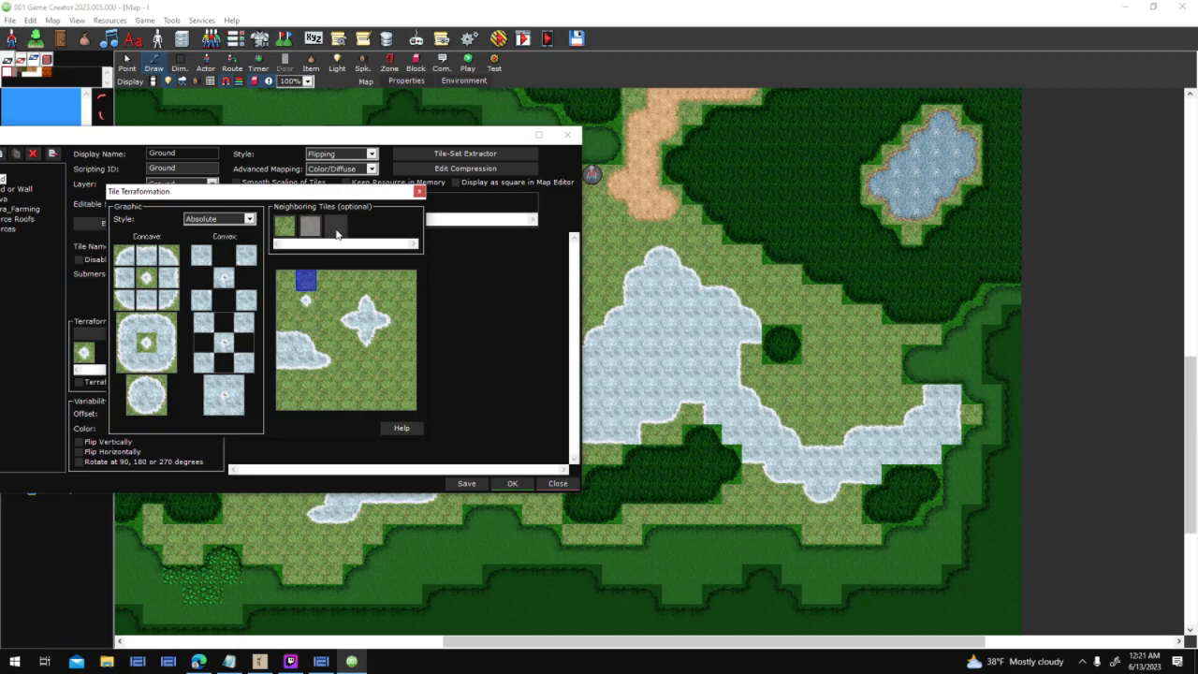
Add the Walls tile-set's dark green tile as another neighboring tile, apply the tile-set and inspect the frozen lake's edges on the map
{"action": "left_click", "coordinate": [331, 236]}
{"action": "left_click", "coordinate": [222, 233]}
{"action": "double_click", "coordinate": [232, 318]}
{"action": "left_click", "coordinate": [235, 253]}
{"action": "left_click", "coordinate": [280, 417]}
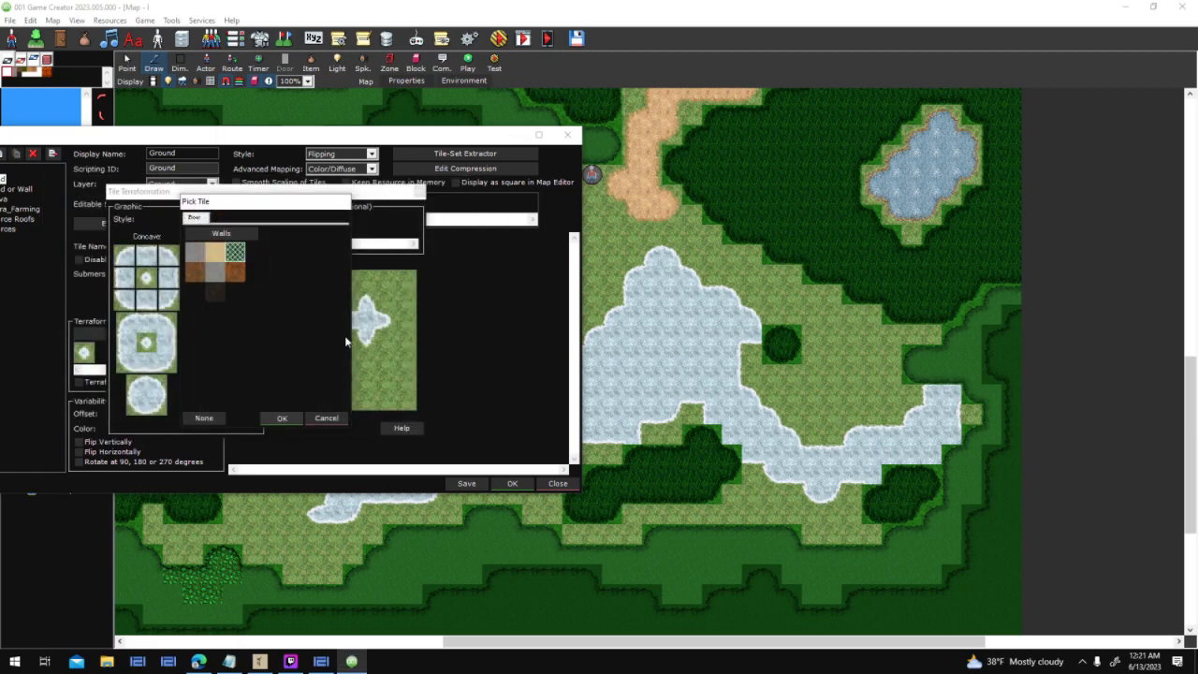
{"action": "left_click", "coordinate": [419, 191]}
{"action": "left_click", "coordinate": [513, 483]}
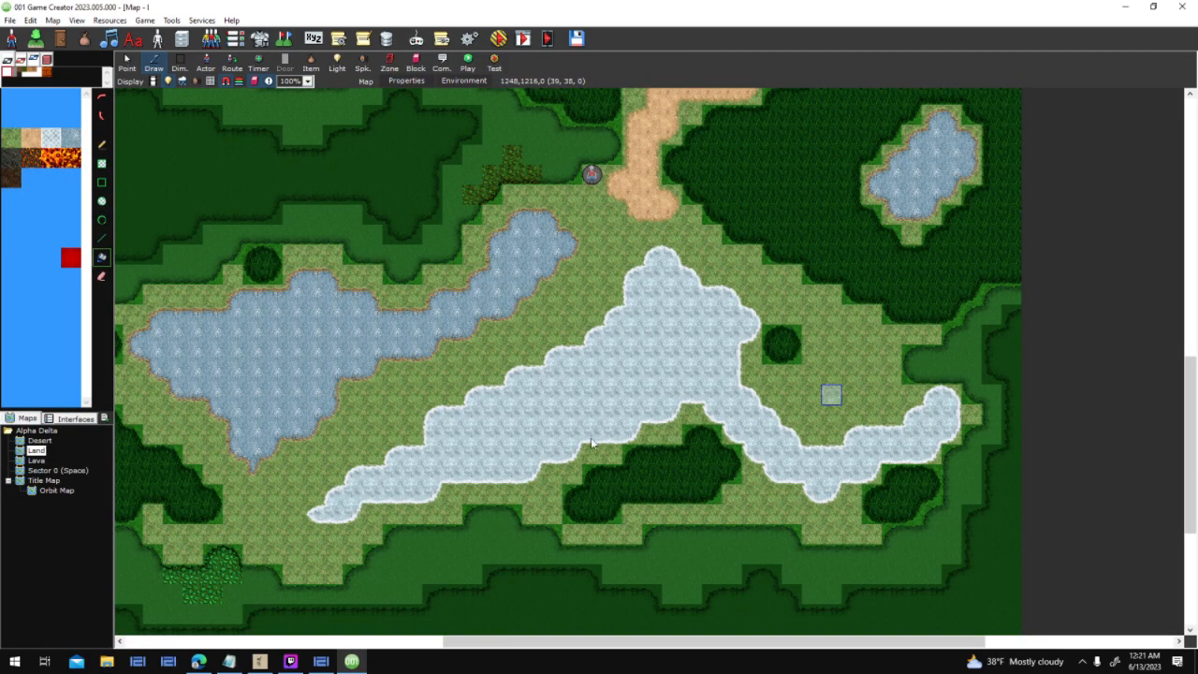
{"action": "middle_click_drag", "start_coordinate": [662, 326], "coordinate": [698, 415]}
{"action": "scroll", "coordinate": [697, 419], "scroll_direction": "up", "scroll_amount": 4}
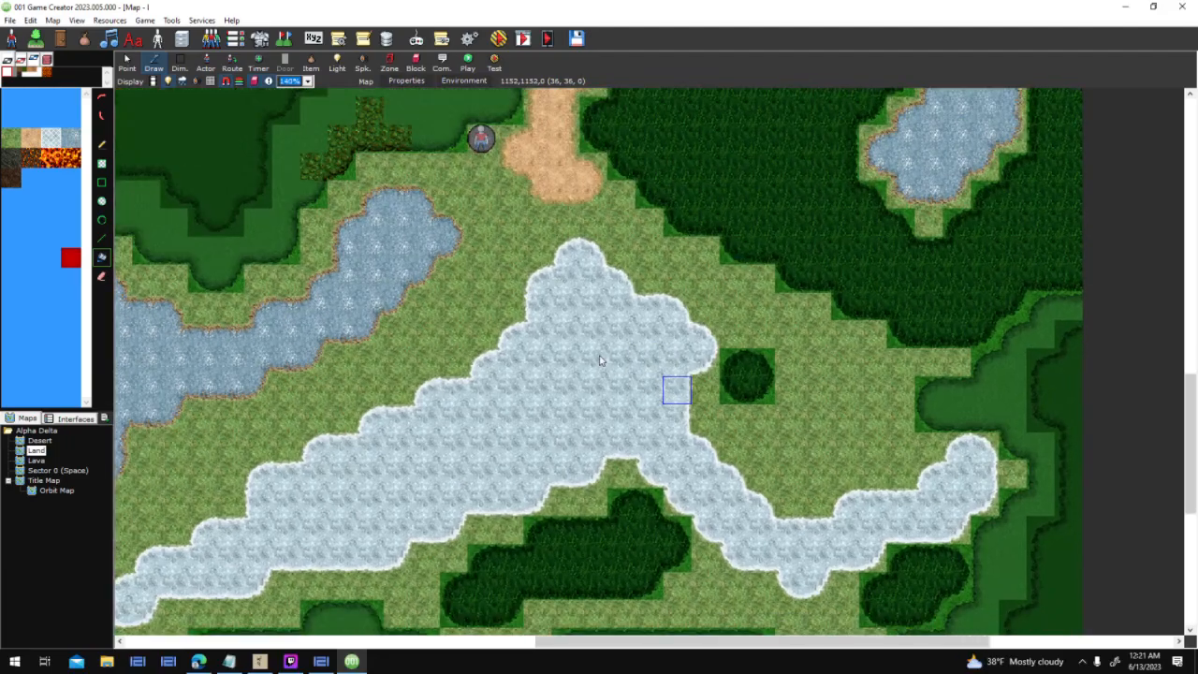
Open the script of the Surface Rover template's tile Changed trigger and enlarge the script window
{"action": "left_click", "coordinate": [159, 39]}
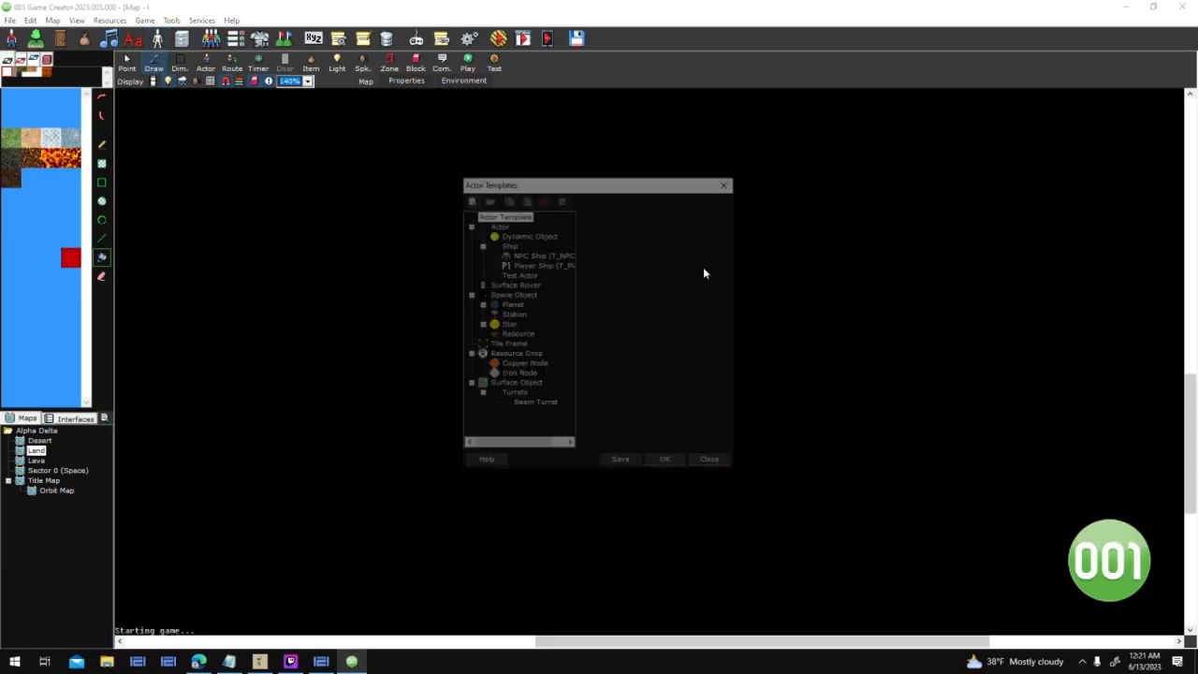
{"action": "left_click", "coordinate": [515, 286]}
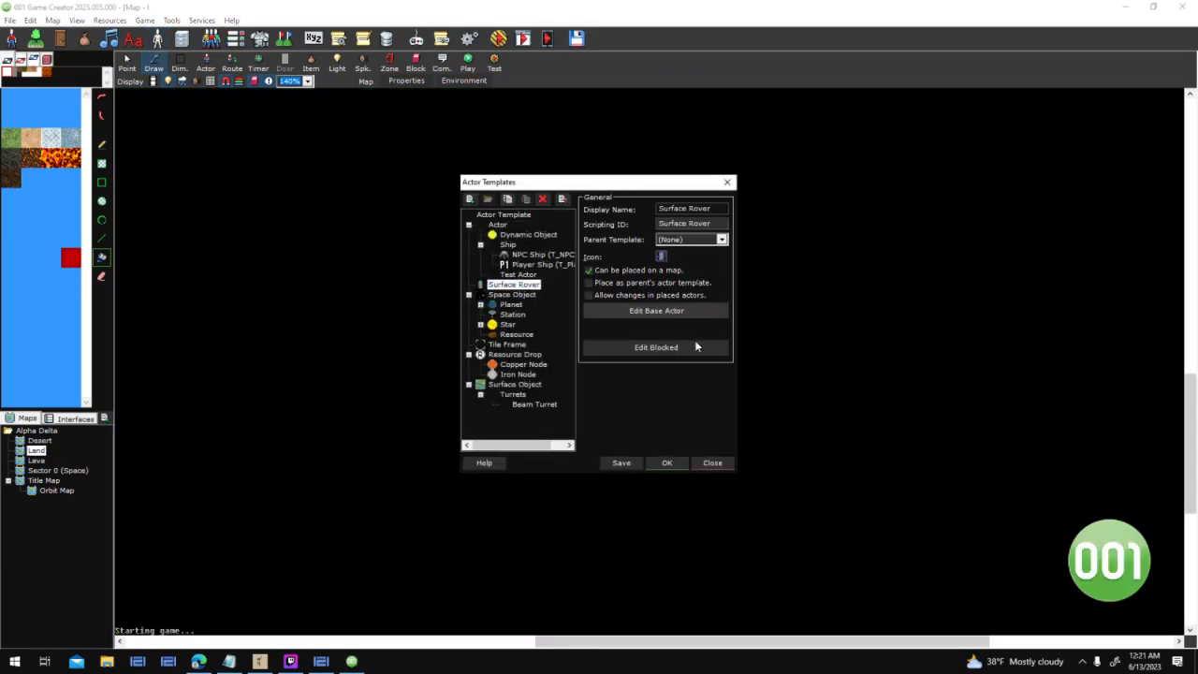
{"action": "left_click", "coordinate": [726, 314]}
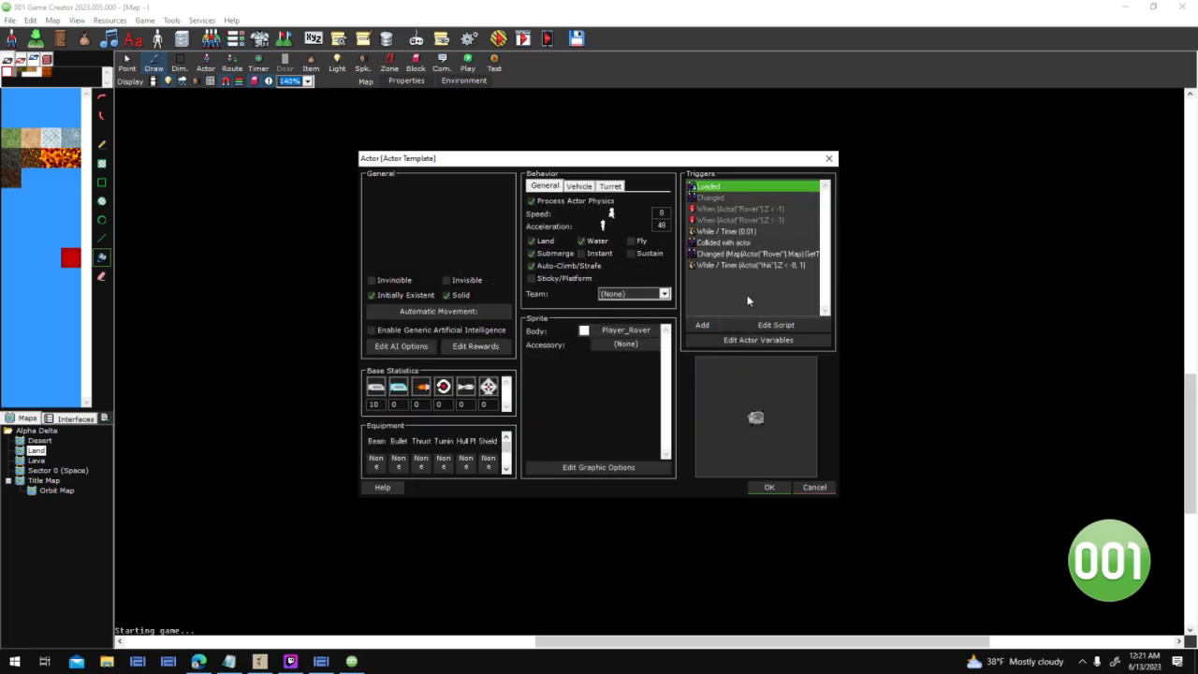
{"action": "double_click", "coordinate": [796, 253]}
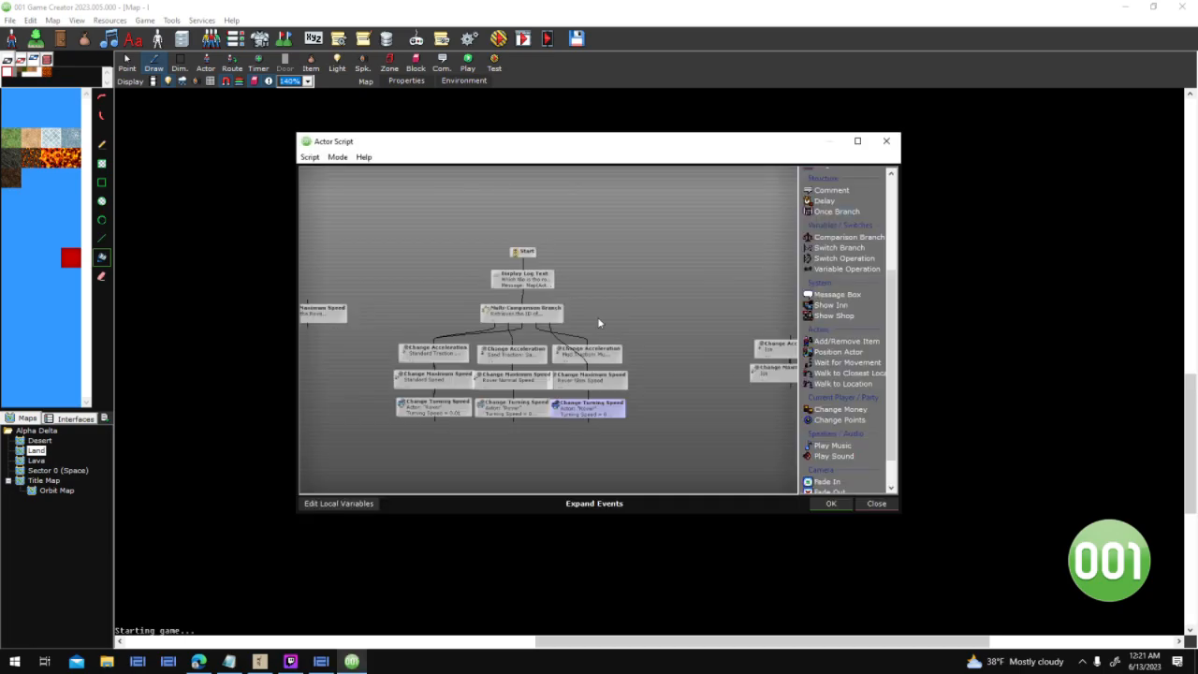
{"action": "left_click", "coordinate": [861, 142]}
Line up the Ice Change Acceleration and Change Maximum Speed events beside the mud column
{"action": "left_click_drag", "start_coordinate": [970, 309], "coordinate": [800, 508]}
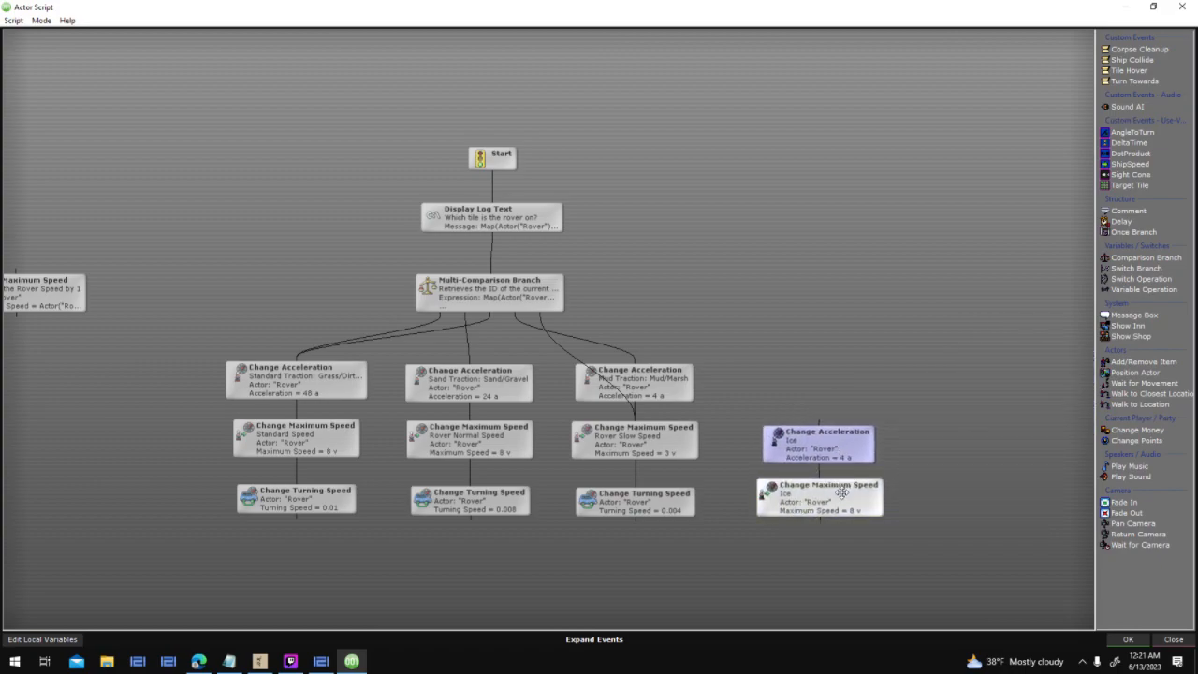
{"action": "left_click_drag", "start_coordinate": [844, 447], "coordinate": [850, 435]}
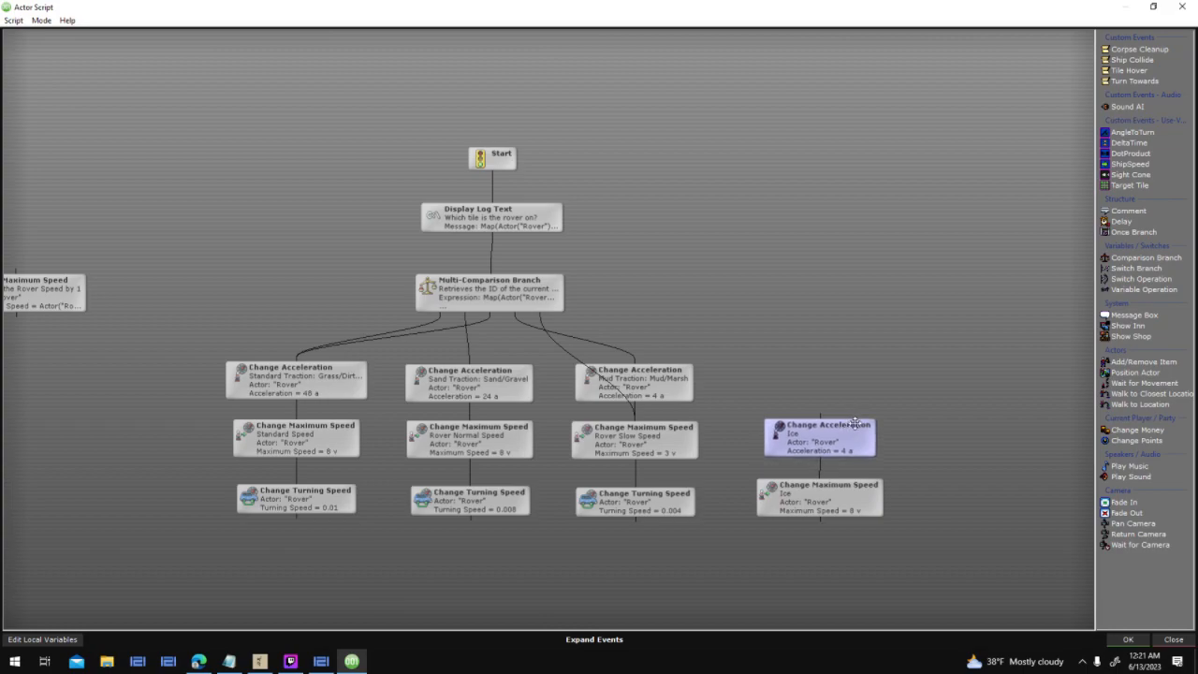
{"action": "left_click_drag", "start_coordinate": [854, 425], "coordinate": [853, 448]}
{"action": "left_click_drag", "start_coordinate": [909, 386], "coordinate": [800, 447]}
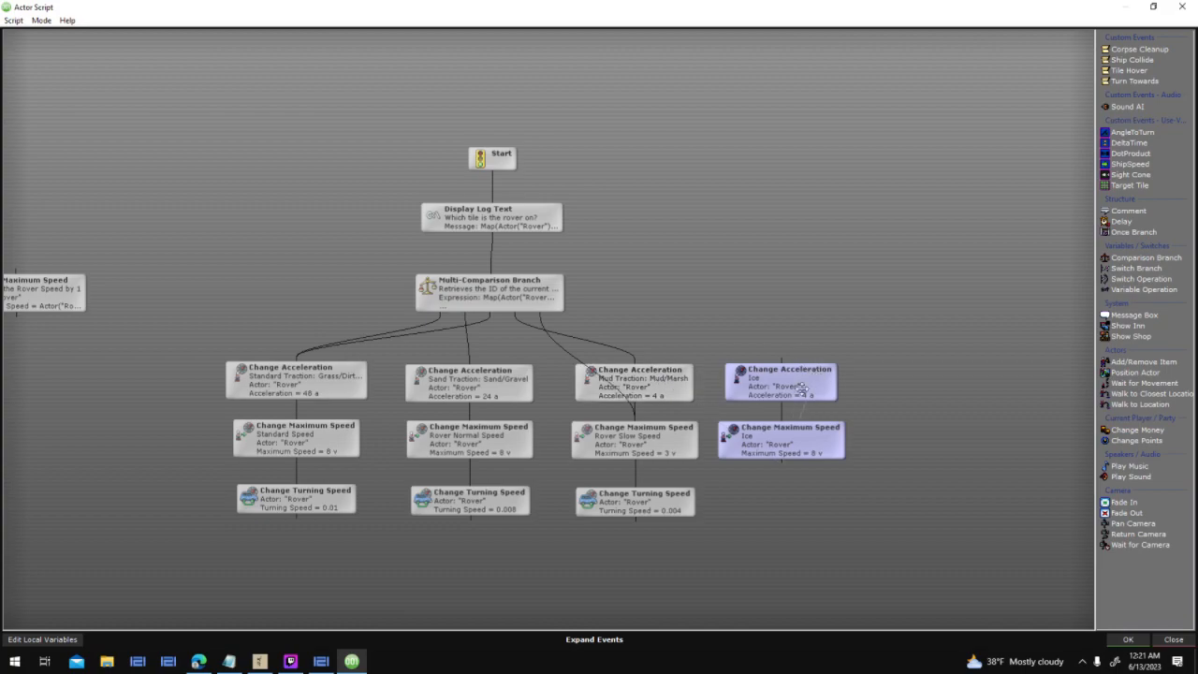
{"action": "left_click", "coordinate": [636, 438]}
{"action": "left_click", "coordinate": [748, 435]}
{"action": "right_click", "coordinate": [791, 443]}
{"action": "left_click", "coordinate": [924, 368]}
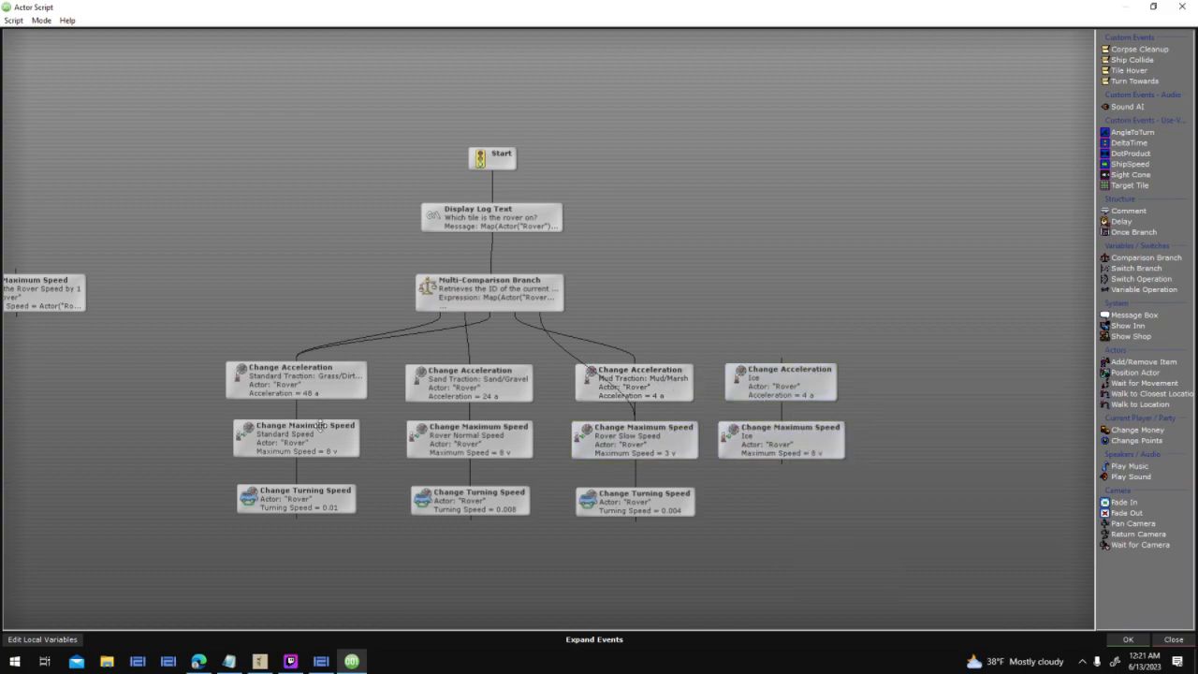
{"action": "left_click", "coordinate": [351, 438]}
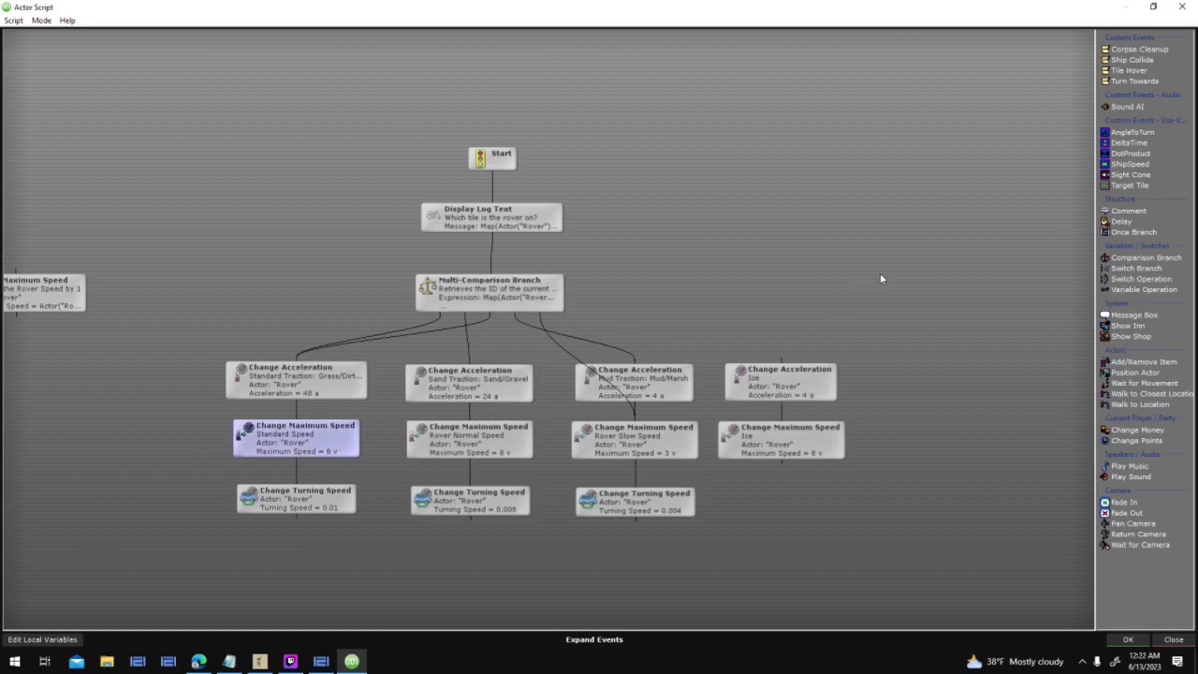
Add a fifth value for ice to the Multi-Comparison Branch and link its last outputs to Ice Change Acceleration and the mud Change Maximum Speed
{"action": "left_click", "coordinate": [553, 287]}
{"action": "double_click", "coordinate": [635, 259]}
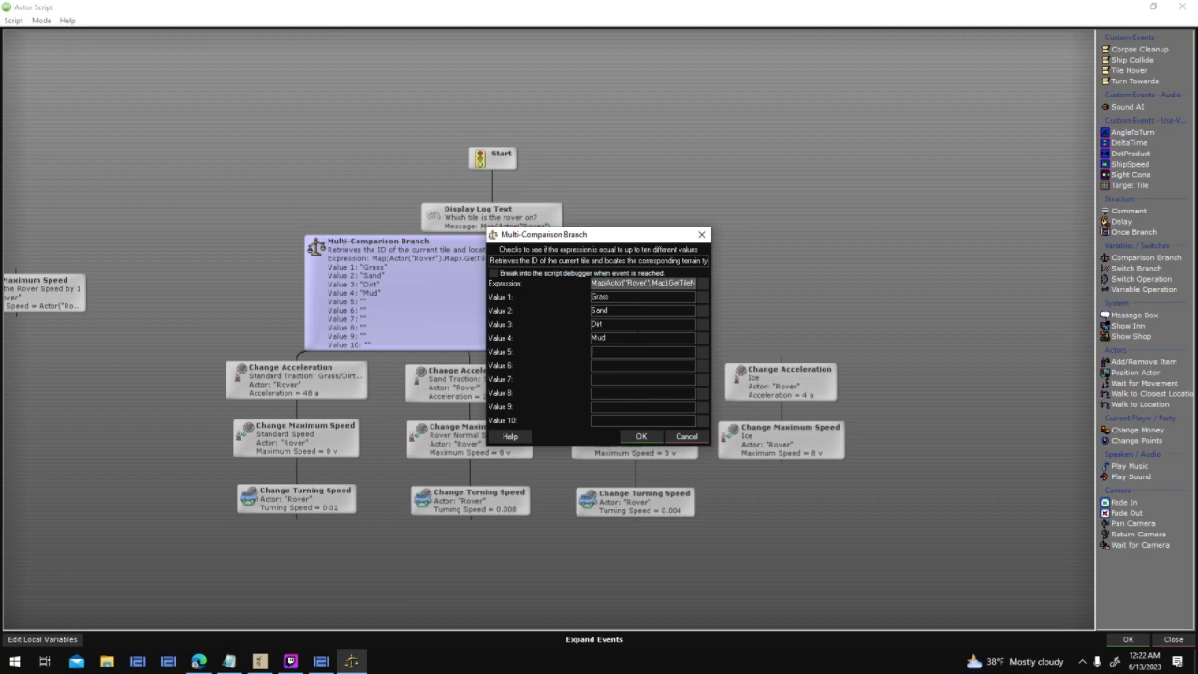
{"action": "left_click", "coordinate": [641, 437]}
{"action": "left_click_drag", "start_coordinate": [524, 318], "coordinate": [780, 367]}
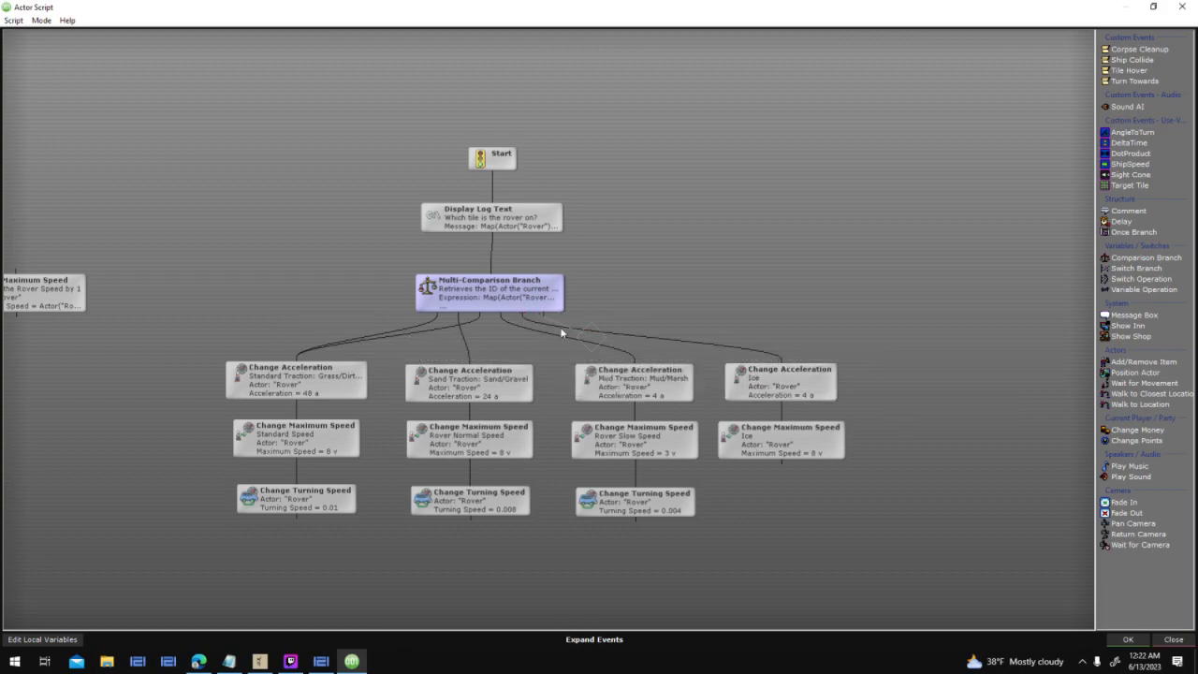
{"action": "left_click_drag", "start_coordinate": [543, 315], "coordinate": [621, 427]}
Copy the sand column's Change Turning Speed event and paste it beneath the Ice Change Maximum Speed event
{"action": "left_click", "coordinate": [723, 513]}
{"action": "left_click", "coordinate": [690, 506]}
{"action": "left_click", "coordinate": [311, 501]}
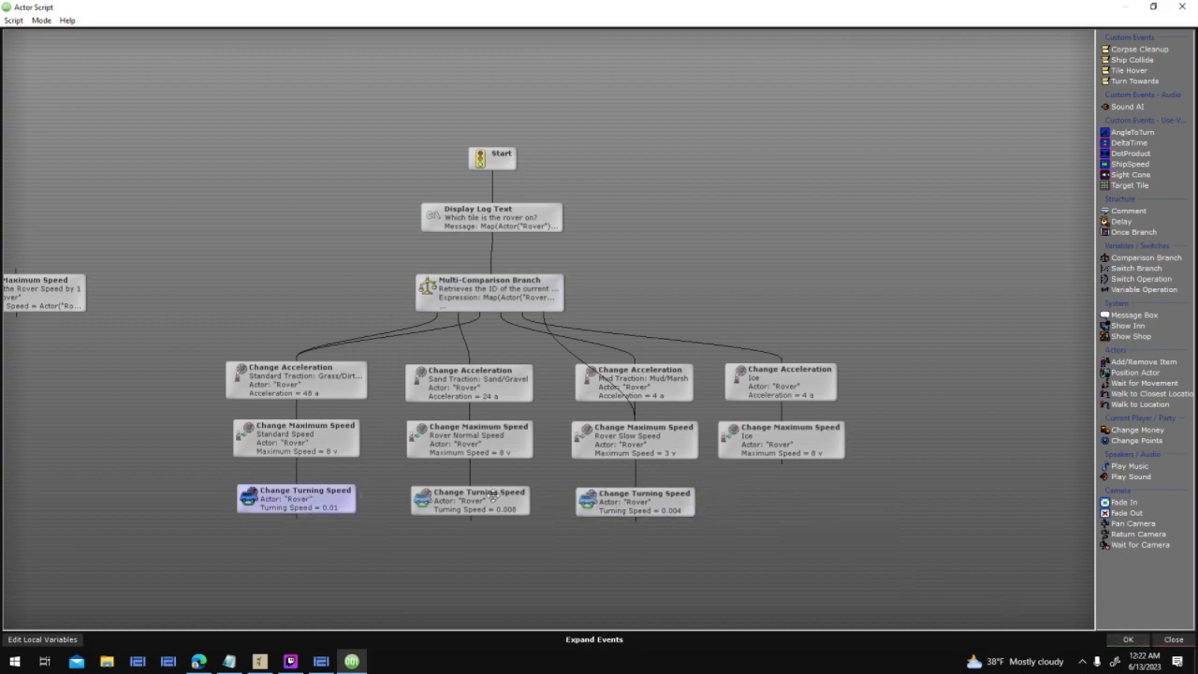
{"action": "left_click", "coordinate": [493, 497]}
{"action": "left_click", "coordinate": [783, 495]}
{"action": "key", "text": "ctrl+v"}
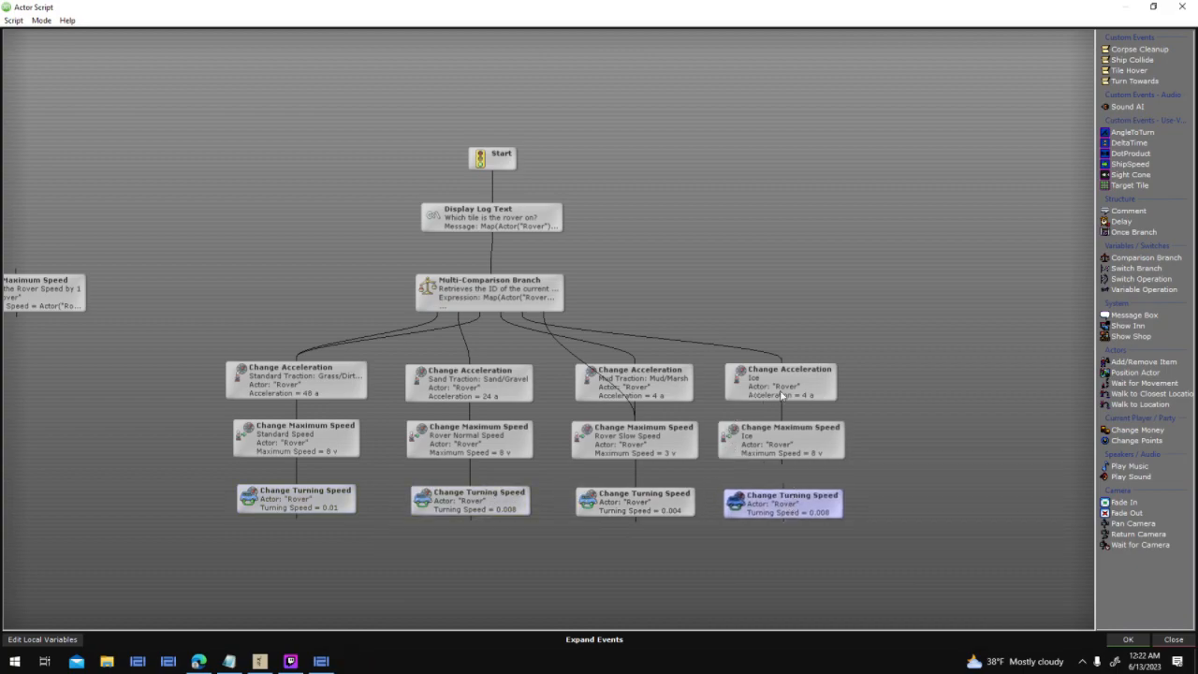
Set the pasted event's turning speed to 0.007, link it after Ice Change Maximum Speed, and accept the script and actor changes
{"action": "left_click_drag", "start_coordinate": [675, 376], "coordinate": [670, 378]}
{"action": "left_click", "coordinate": [643, 409]}
{"action": "left_click", "coordinate": [780, 461]}
{"action": "left_click", "coordinate": [790, 497]}
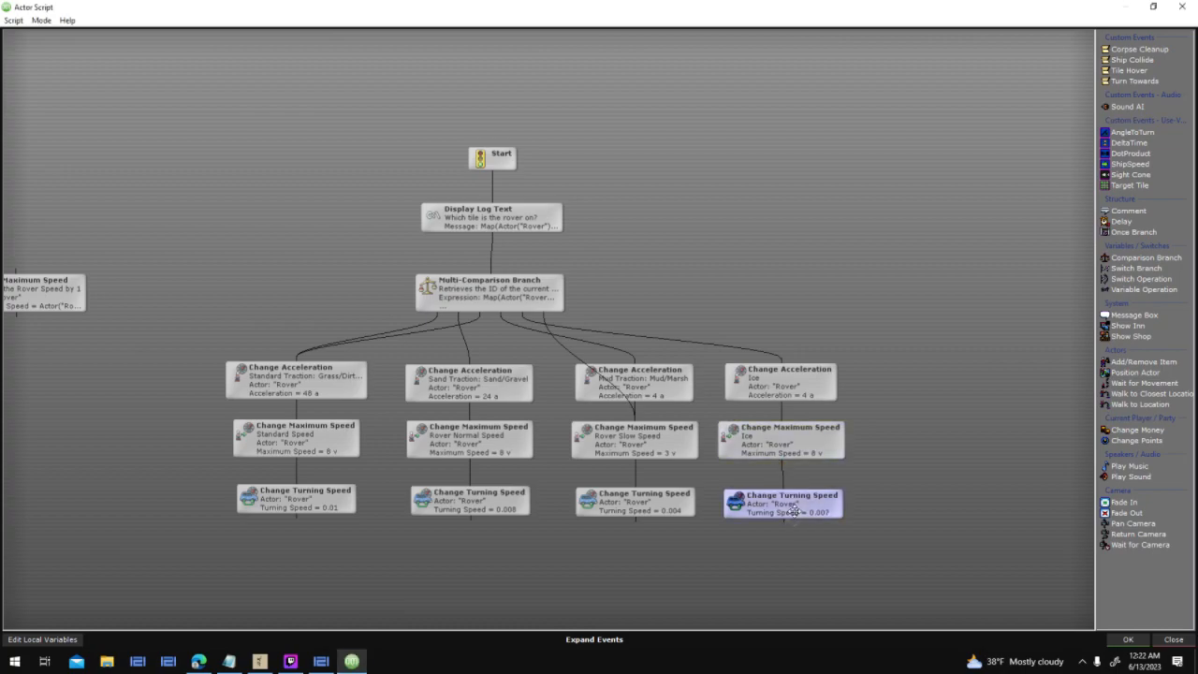
{"action": "left_click", "coordinate": [1126, 640]}
{"action": "left_click", "coordinate": [768, 486]}
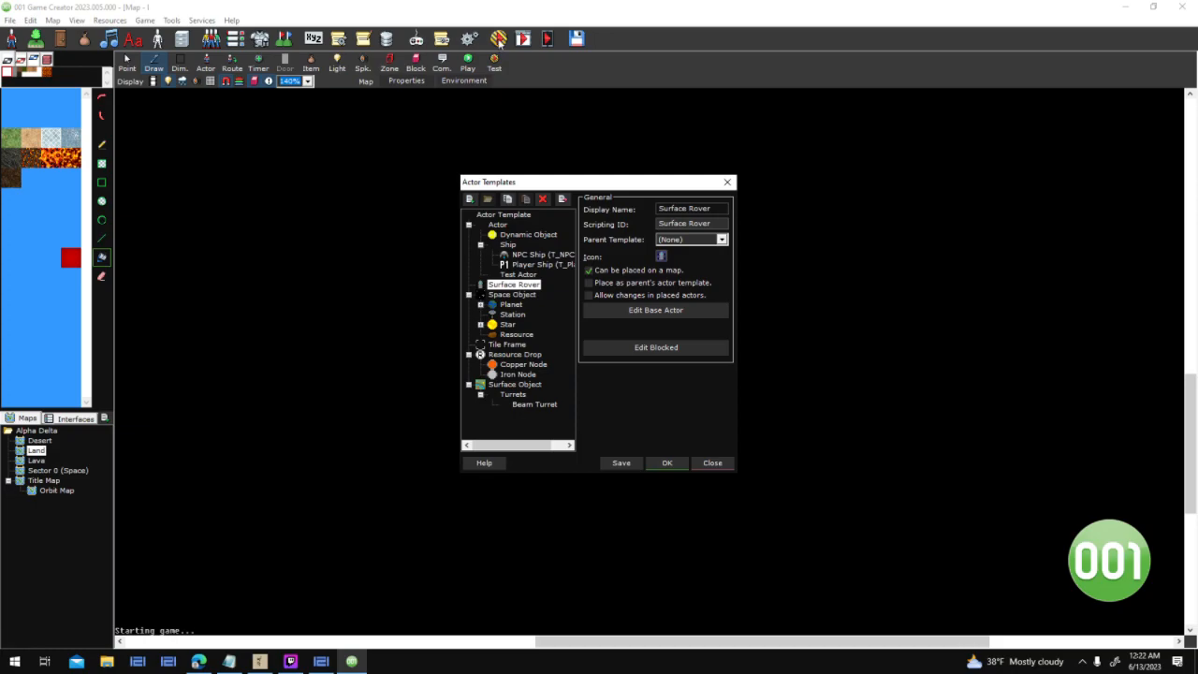
Accept the actor template changes, save the map, and launch a test run with the existing testing options
{"action": "left_click", "coordinate": [652, 462]}
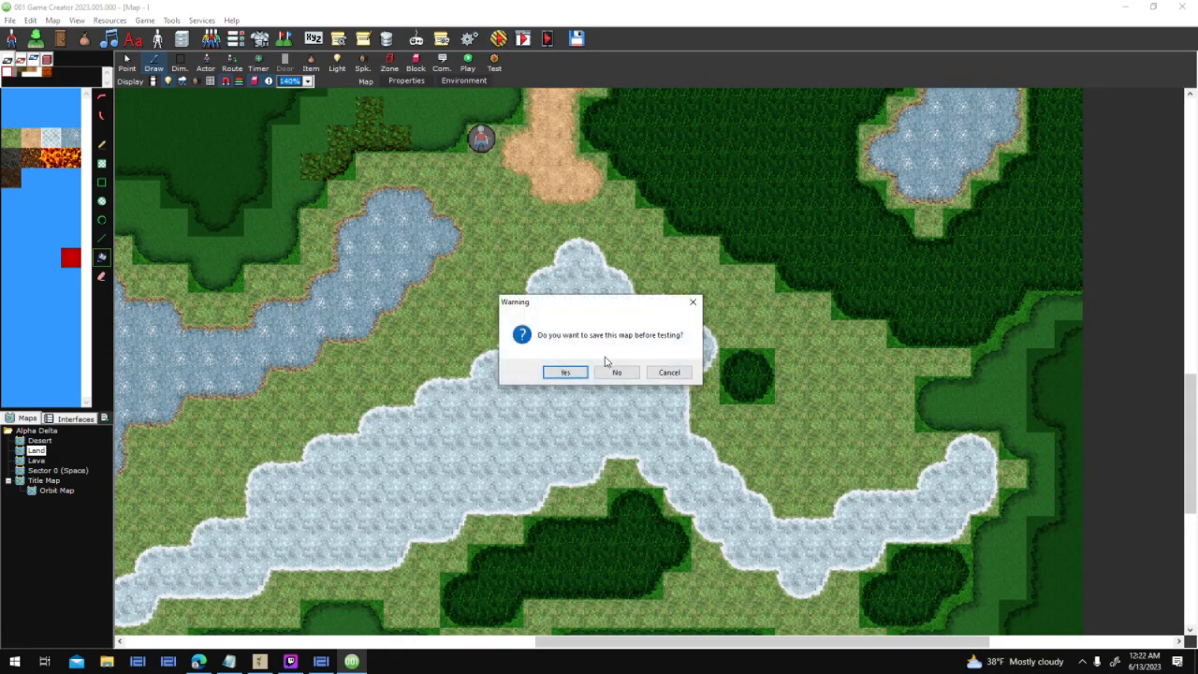
{"action": "left_click", "coordinate": [579, 373]}
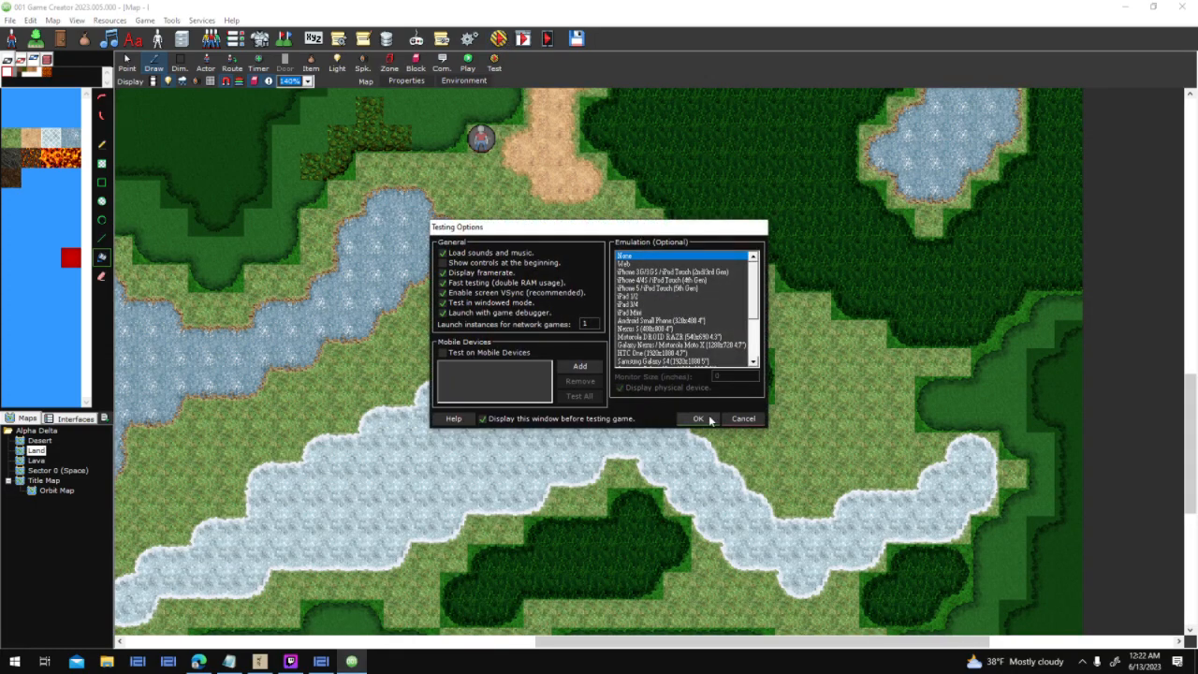
{"action": "left_click", "coordinate": [697, 417]}
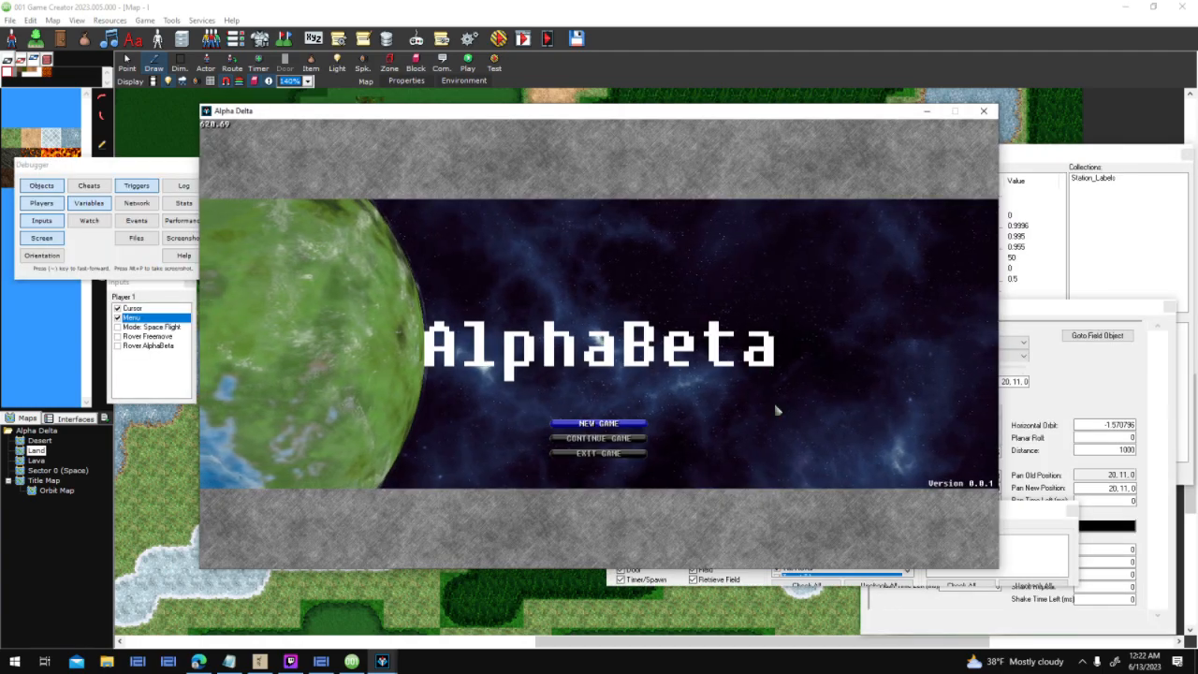
In a new game, scan and dock at the green planet, then drive the rover across the ice and other terrain to check its handling
{"action": "left_click", "coordinate": [646, 425]}
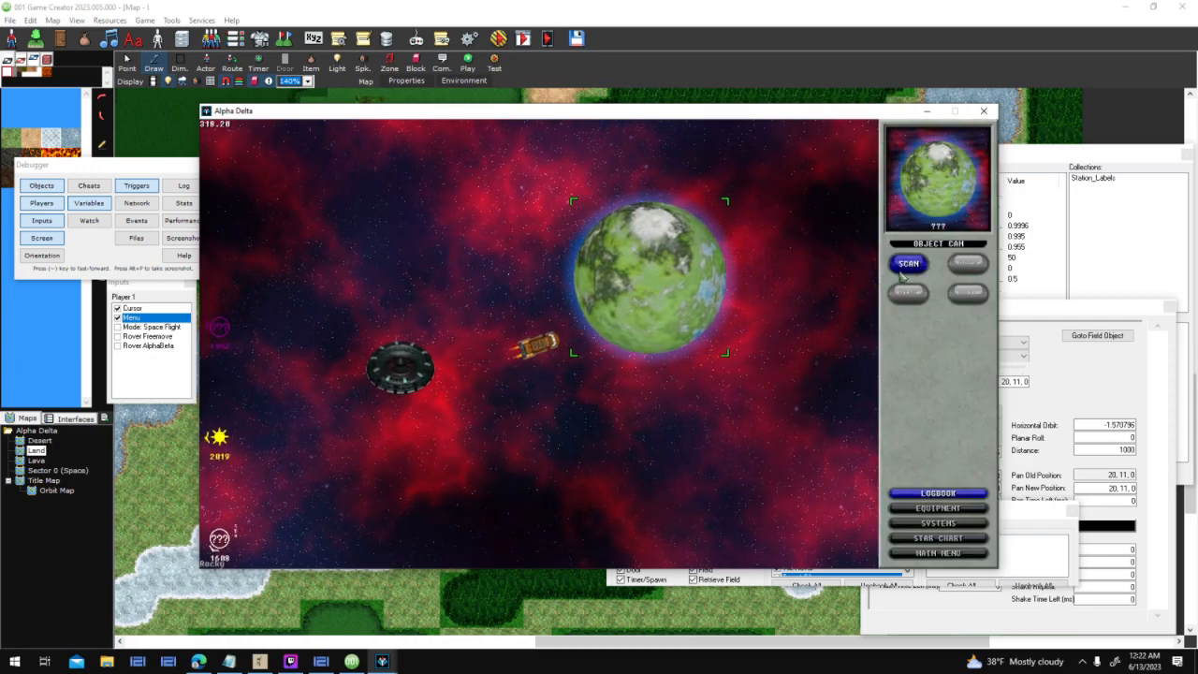
{"action": "left_click", "coordinate": [905, 266]}
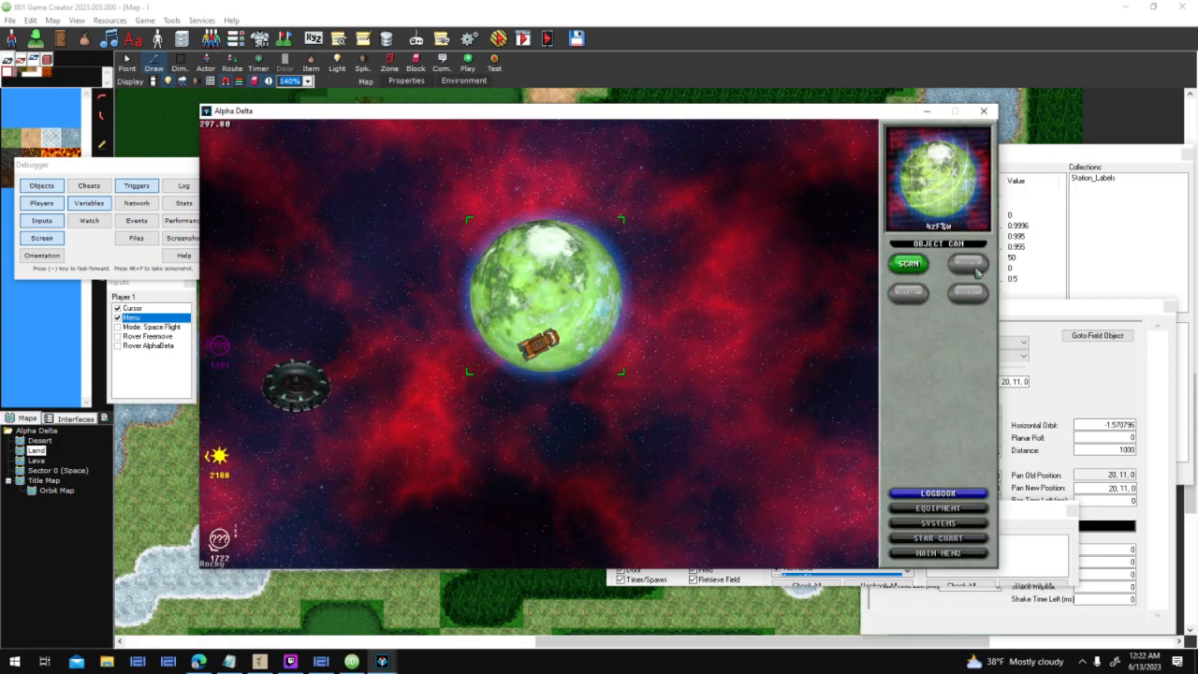
{"action": "left_click", "coordinate": [969, 266]}
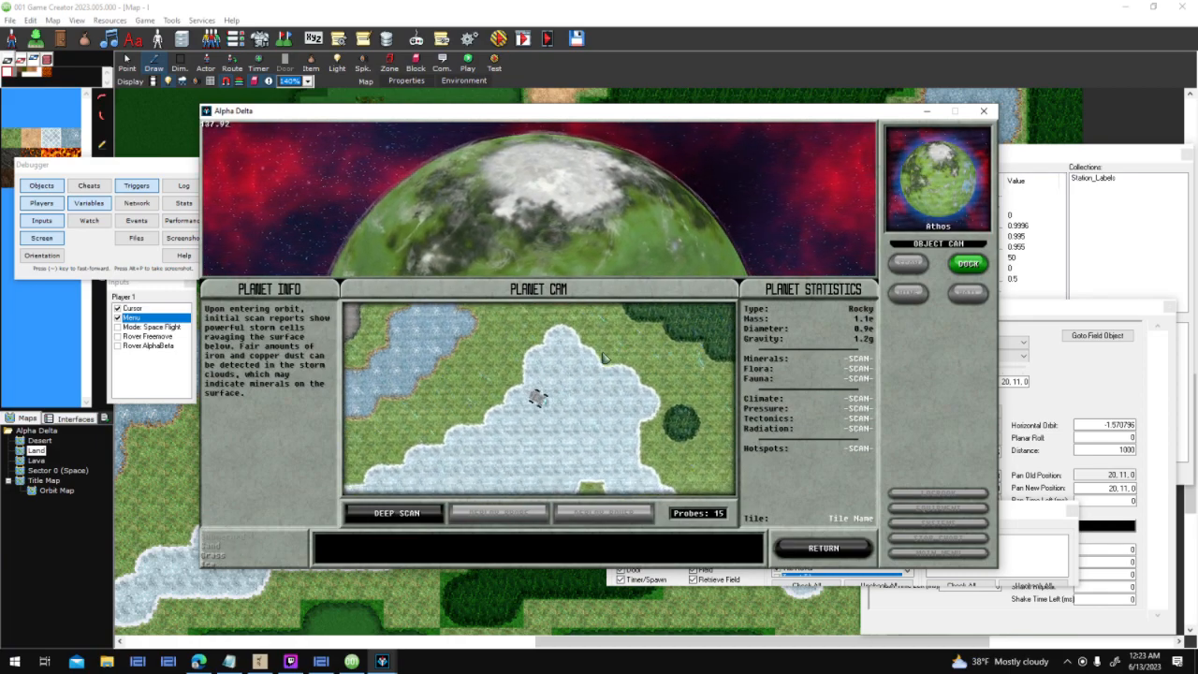
{"action": "left_click", "coordinate": [652, 364]}
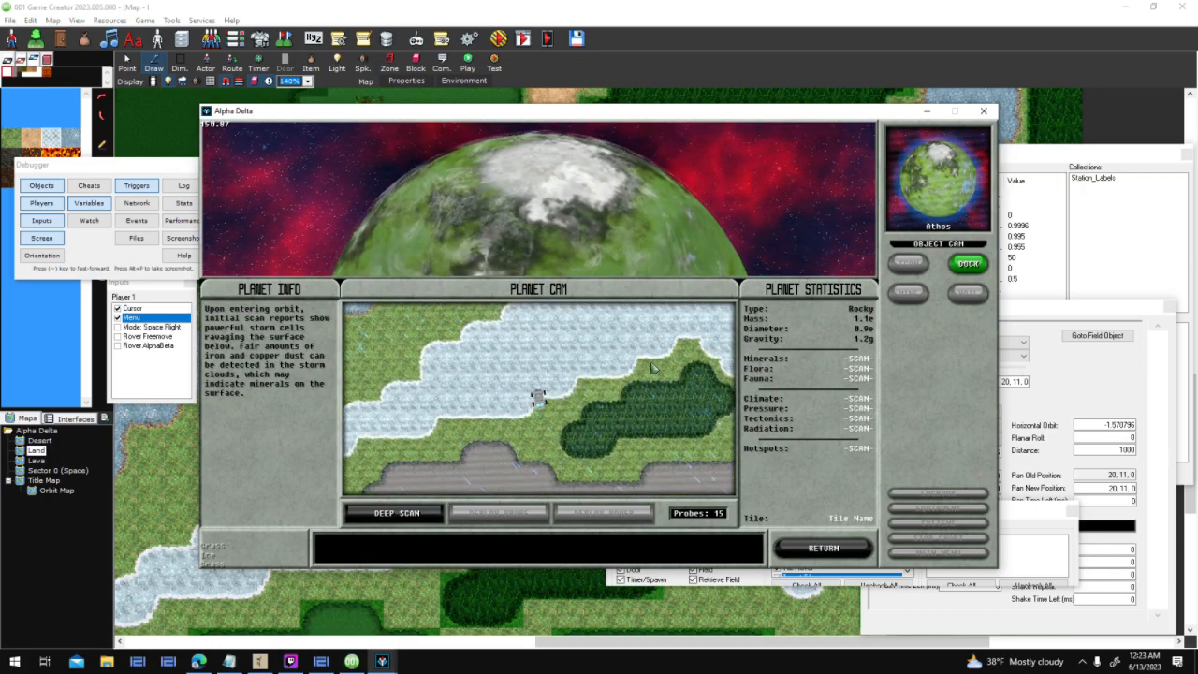
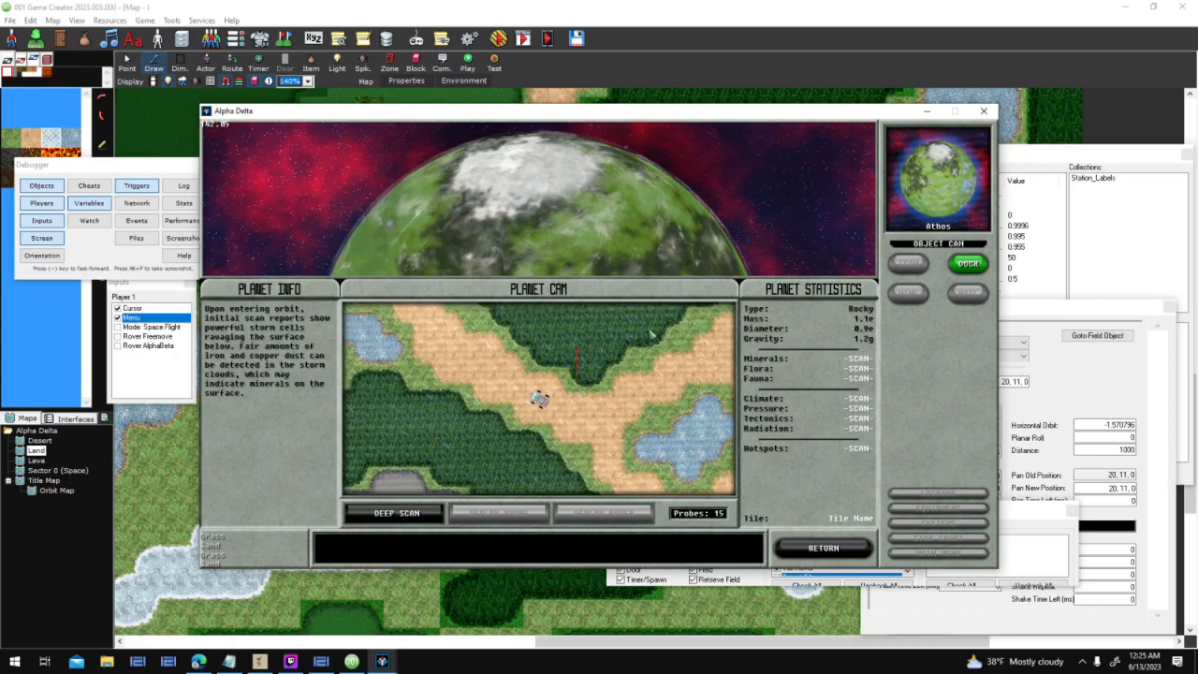
{"action": "left_click", "coordinate": [987, 114]}
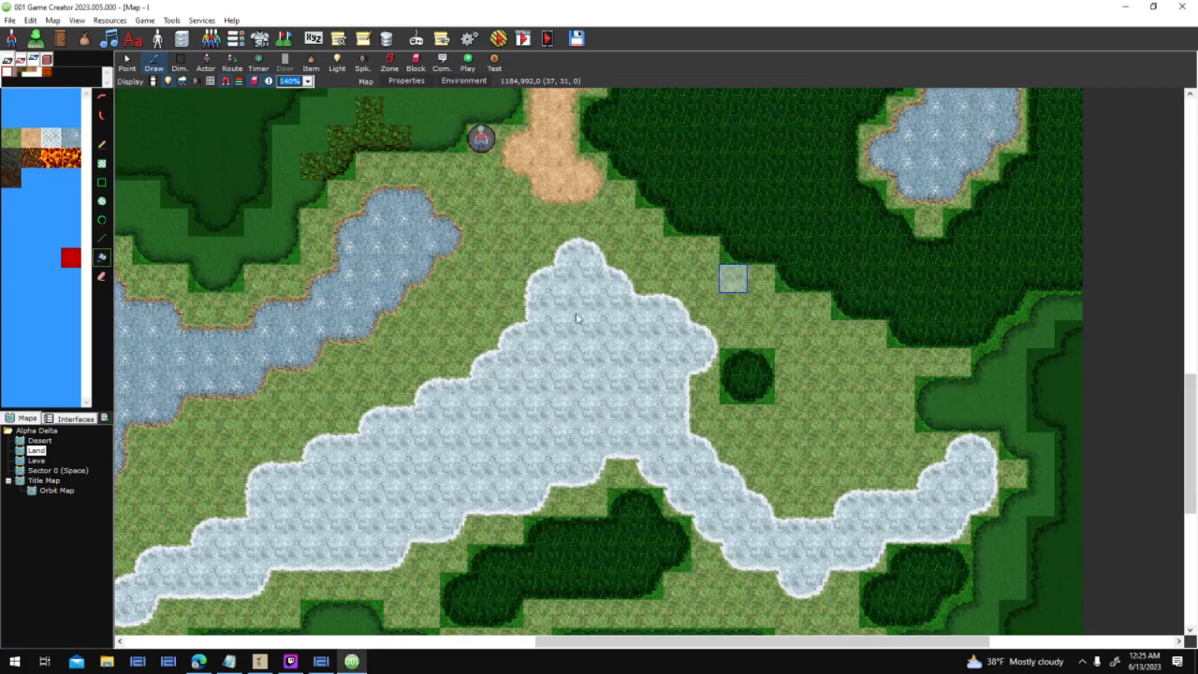
{"action": "scroll", "coordinate": [637, 400], "scroll_direction": "up", "scroll_amount": 1}
{"action": "middle_click_drag", "start_coordinate": [683, 485], "coordinate": [593, 374]}
{"action": "middle_click_drag", "start_coordinate": [495, 243], "coordinate": [622, 405]}
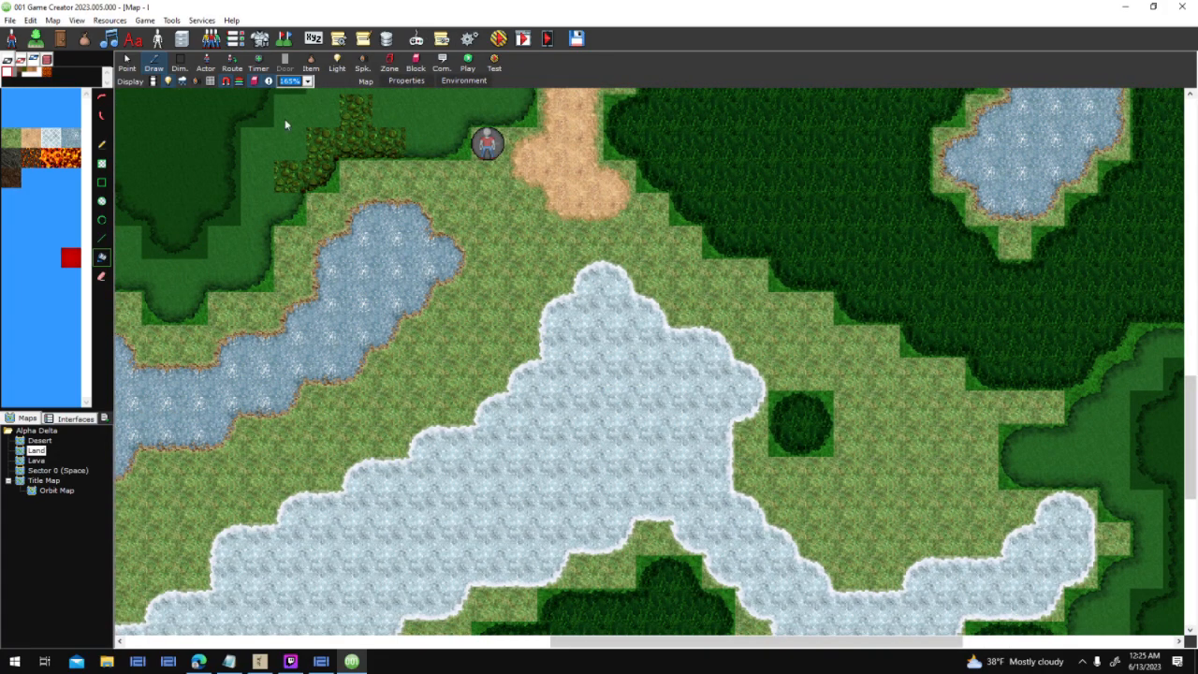
{"action": "scroll", "coordinate": [585, 347], "scroll_direction": "down", "scroll_amount": 2}
{"action": "middle_click_drag", "start_coordinate": [426, 400], "coordinate": [626, 379]}
{"action": "middle_click_drag", "start_coordinate": [697, 355], "coordinate": [542, 379]}
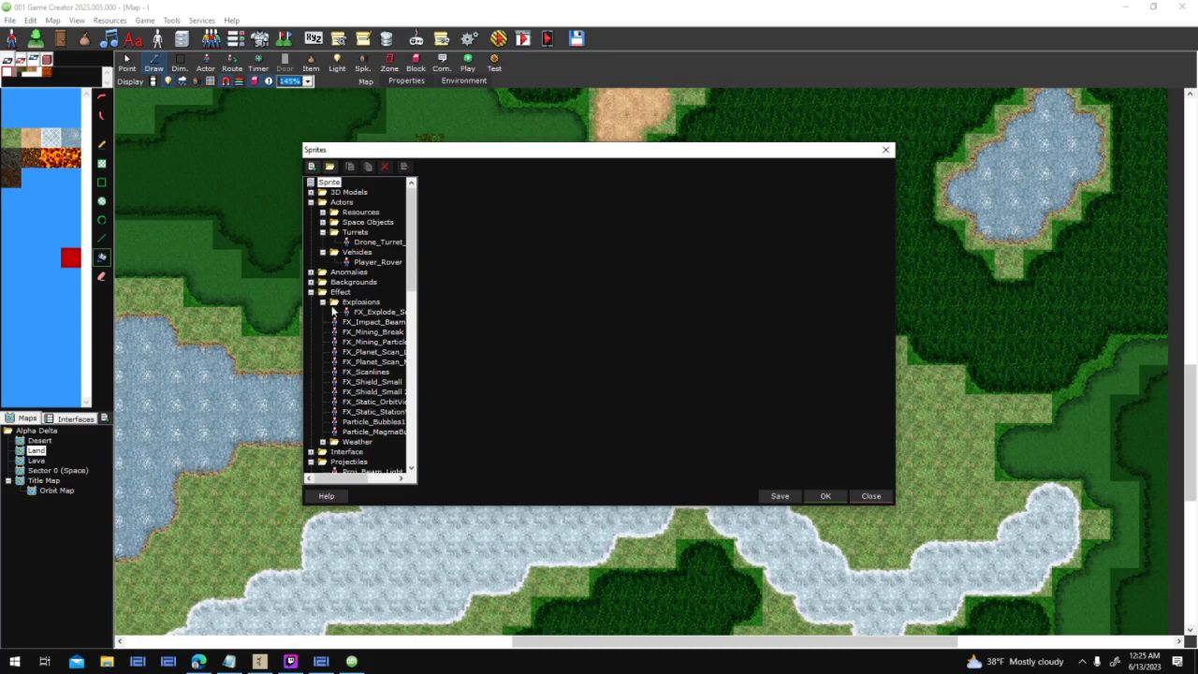
Review the FX_Weather_Snow sprite among the weather effects, then open the Lava map
{"action": "scroll", "coordinate": [333, 314], "scroll_direction": "down", "scroll_amount": 2}
{"action": "left_click", "coordinate": [322, 382]}
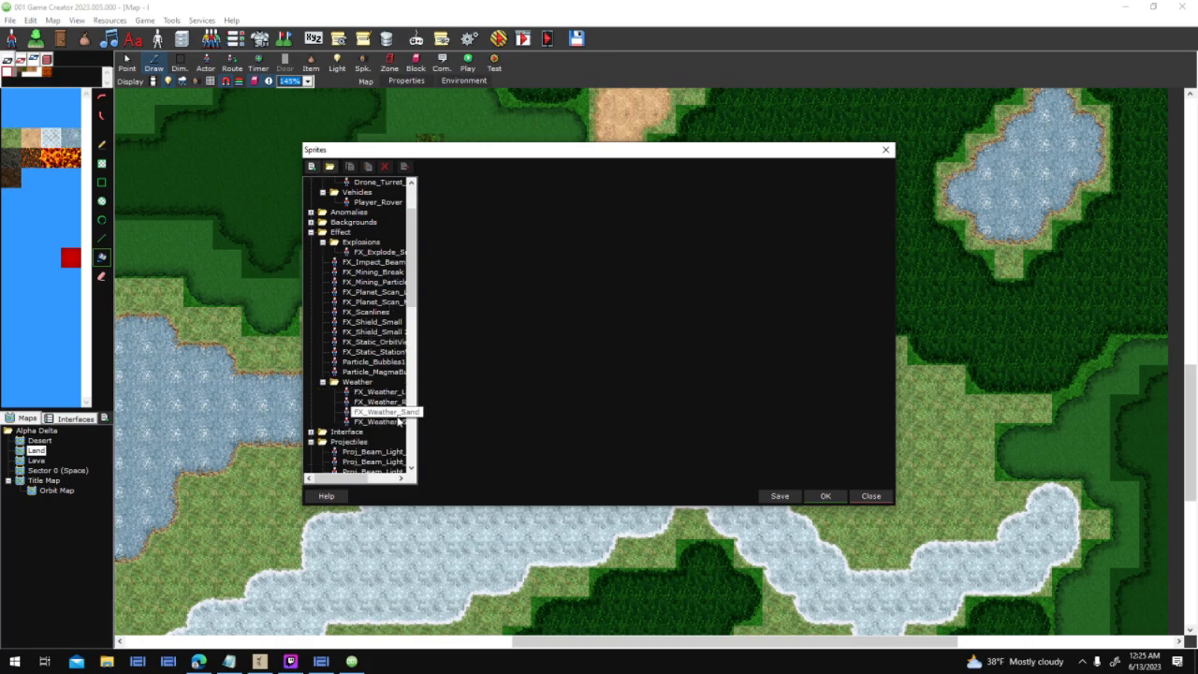
{"action": "left_click", "coordinate": [395, 421]}
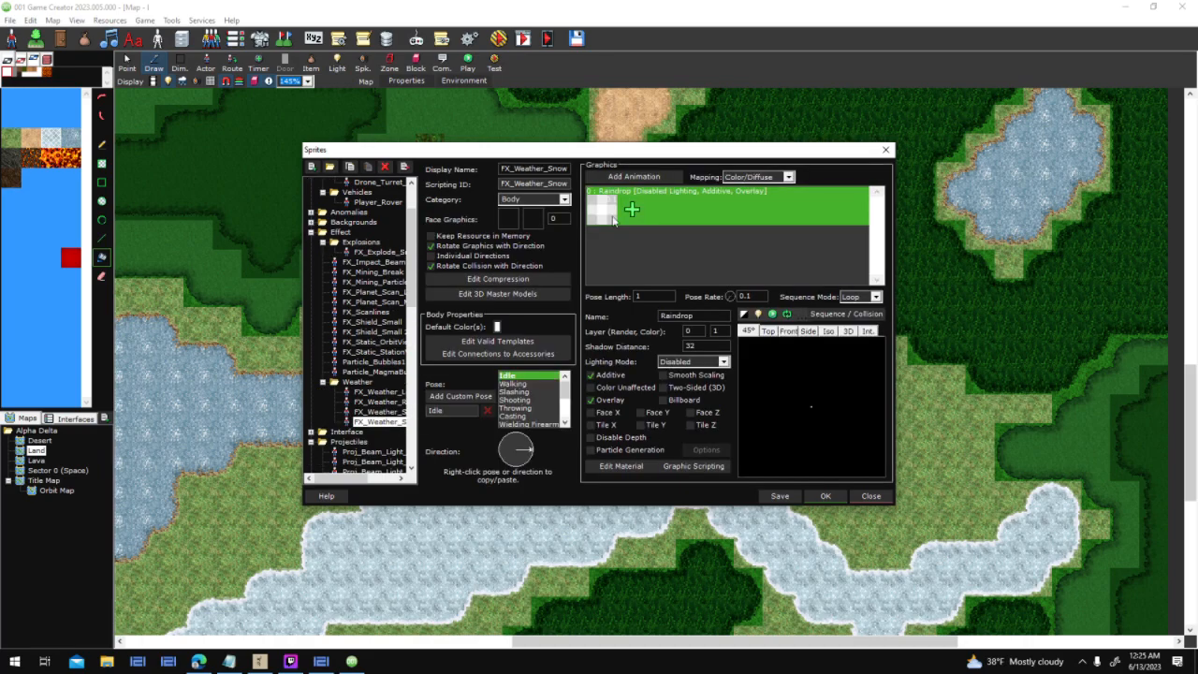
{"action": "left_click", "coordinate": [837, 499]}
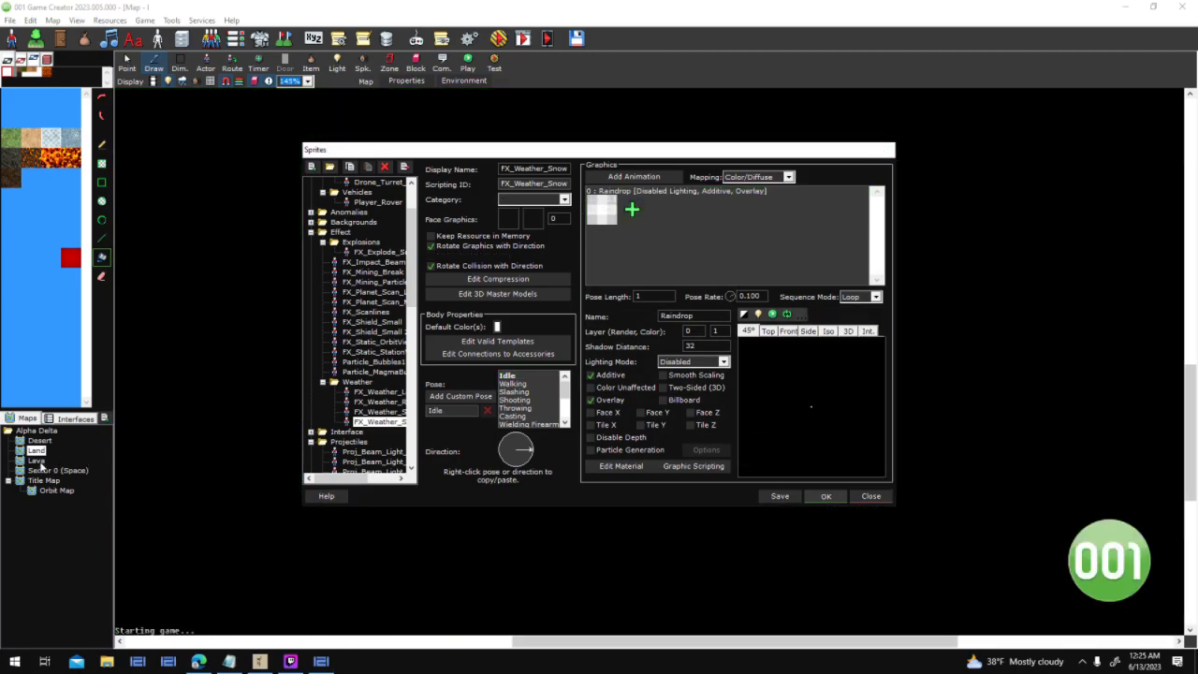
{"action": "left_click", "coordinate": [35, 460]}
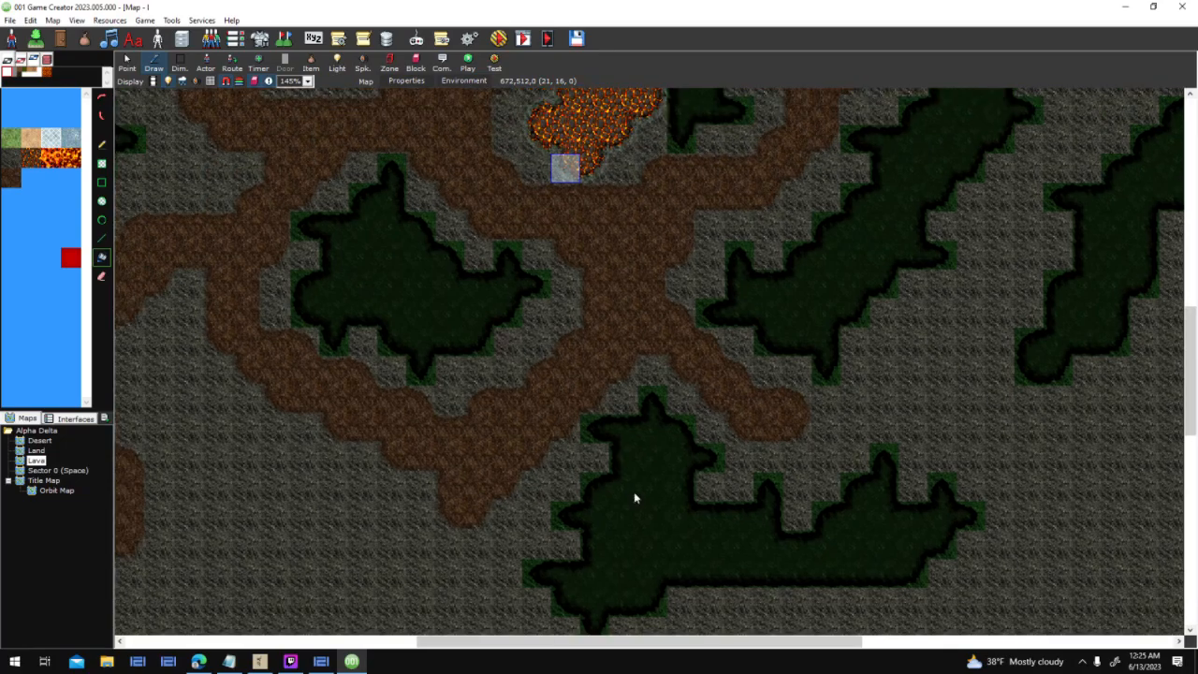
{"action": "scroll", "coordinate": [633, 491], "scroll_direction": "up", "scroll_amount": 5}
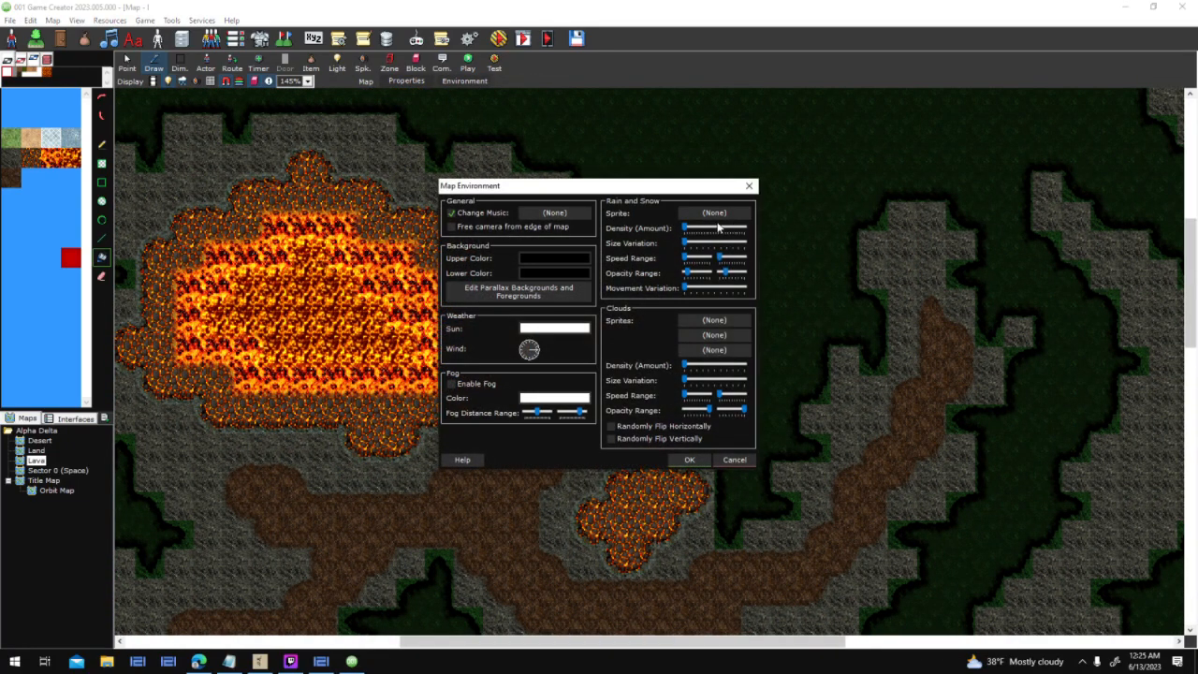
{"action": "left_click", "coordinate": [716, 213]}
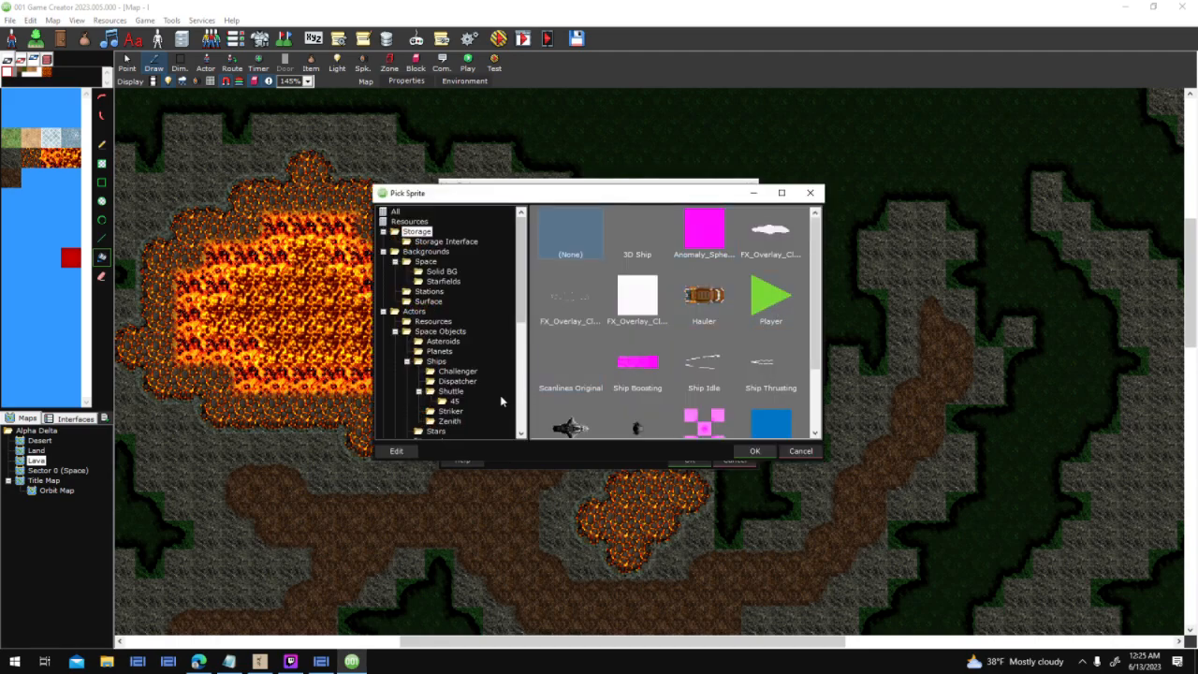
{"action": "scroll", "coordinate": [496, 397], "scroll_direction": "down", "scroll_amount": 10}
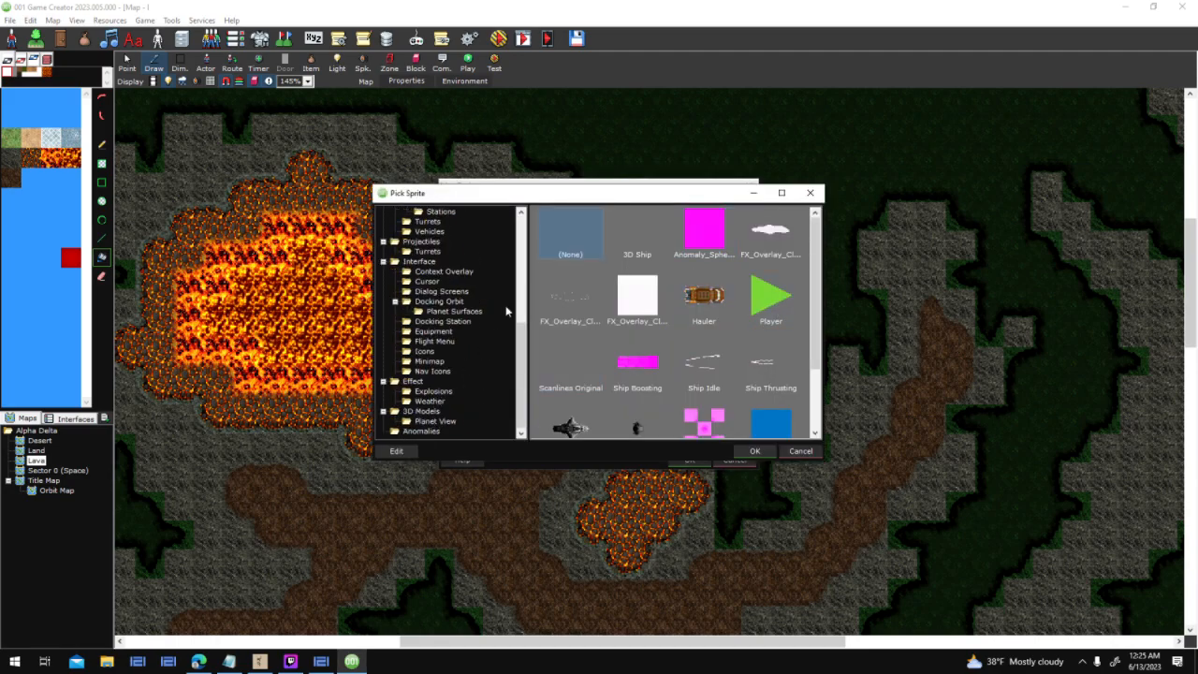
{"action": "left_click_drag", "start_coordinate": [556, 198], "coordinate": [271, 210]}
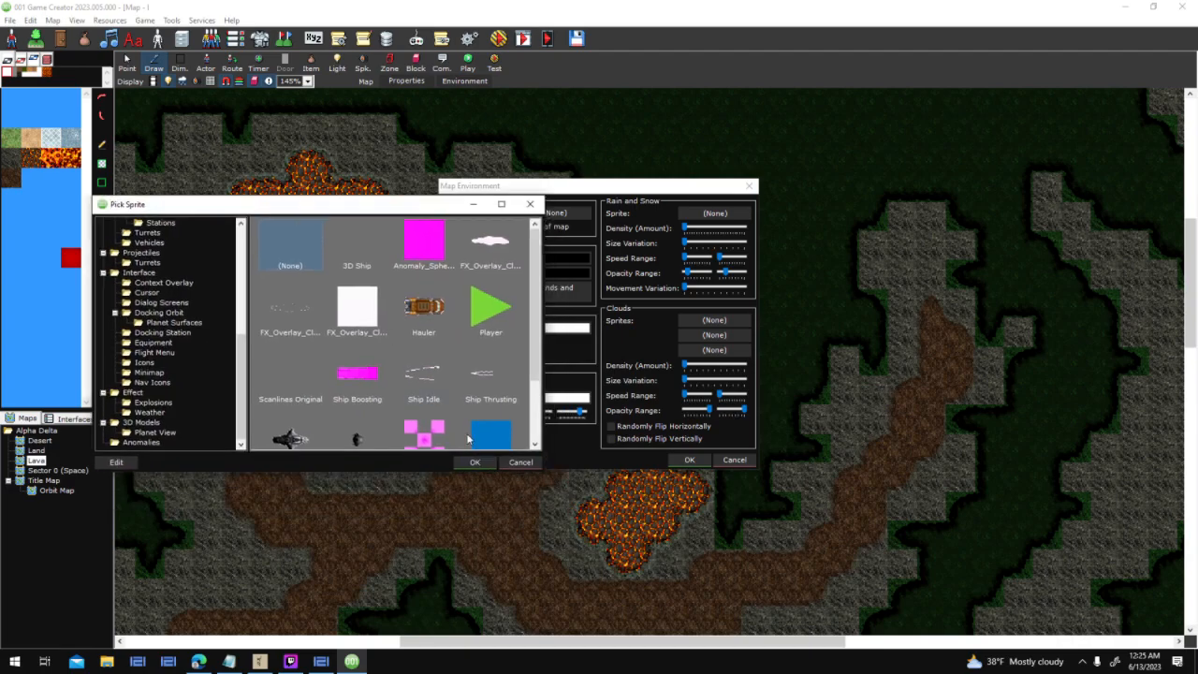
{"action": "left_click", "coordinate": [522, 465]}
{"action": "left_click", "coordinate": [706, 460]}
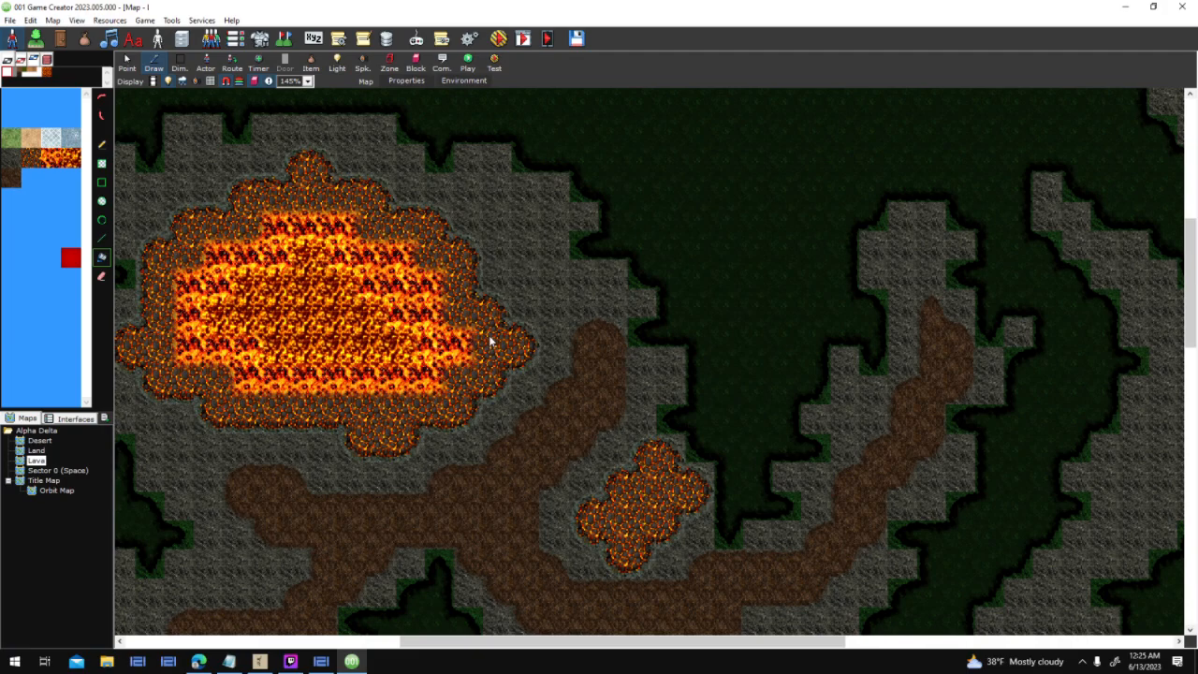
Duplicate the FX_Weather_Snow sprite within the Weather folder and open the copy's Raindrop graphic for editing
{"action": "key", "text": "F2"}
{"action": "left_click_drag", "start_coordinate": [414, 267], "coordinate": [390, 292]}
{"action": "left_click", "coordinate": [384, 292]}
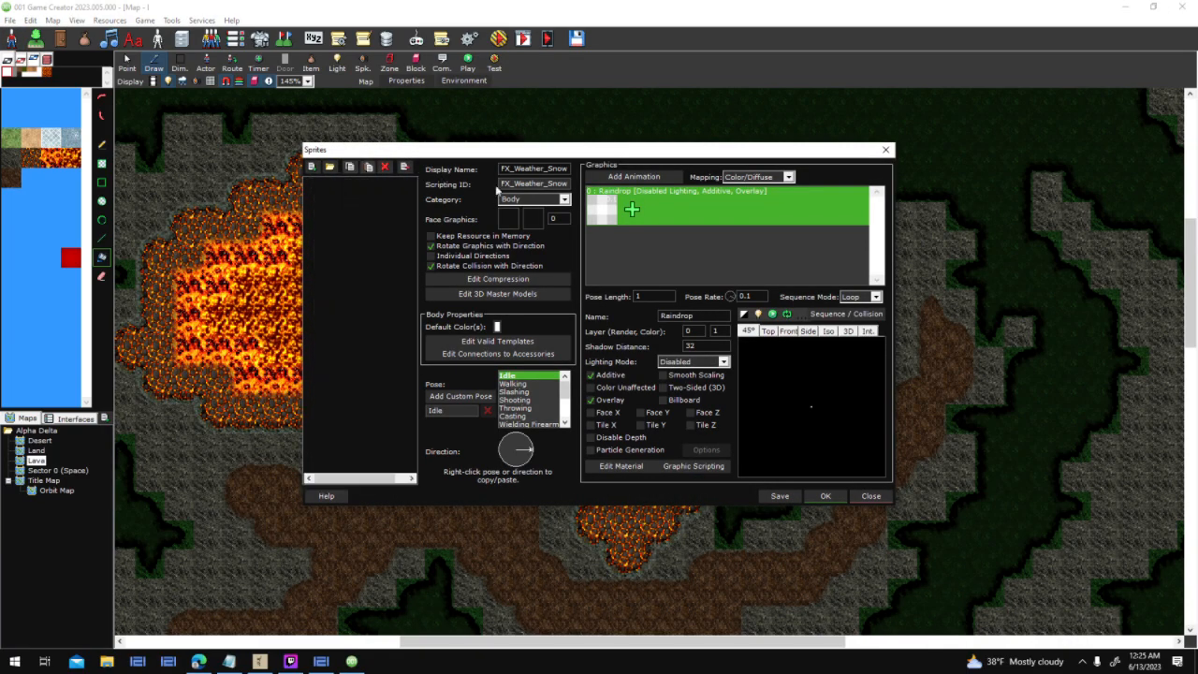
{"action": "right_click", "coordinate": [600, 212]}
{"action": "left_click", "coordinate": [651, 254]}
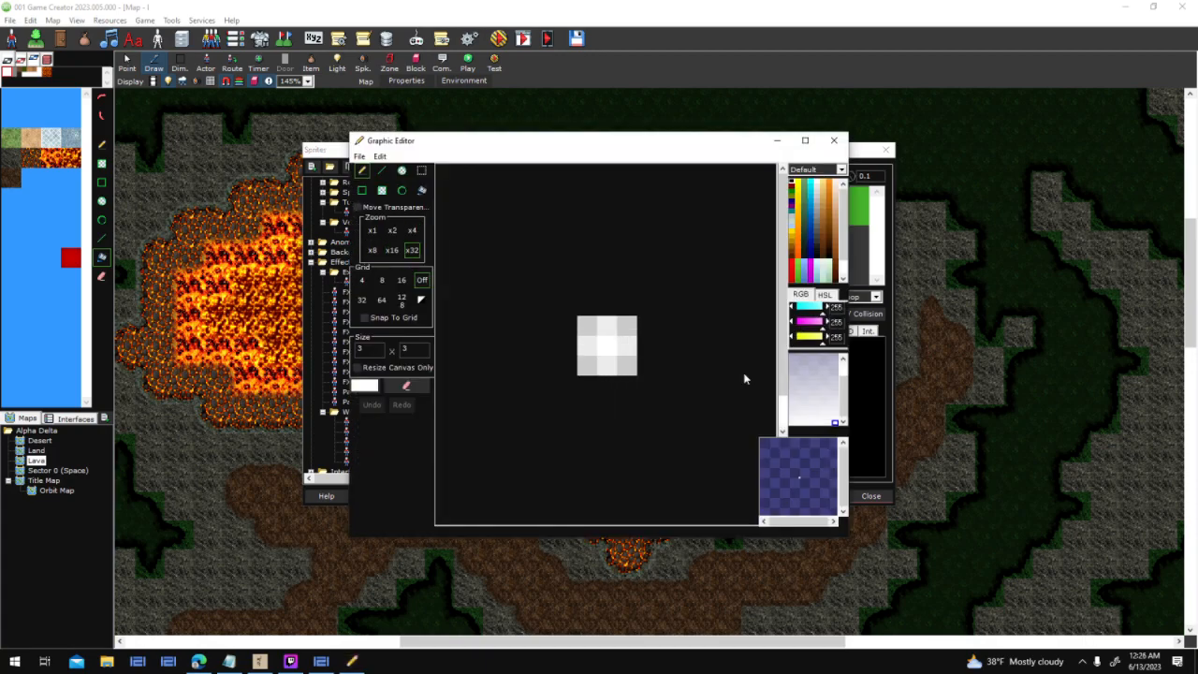
Paint the four corner pixels of the 3 by 3 graphic dark grey, RGB 99, 99, 99
{"action": "left_click", "coordinate": [816, 225]}
{"action": "left_click", "coordinate": [588, 318]}
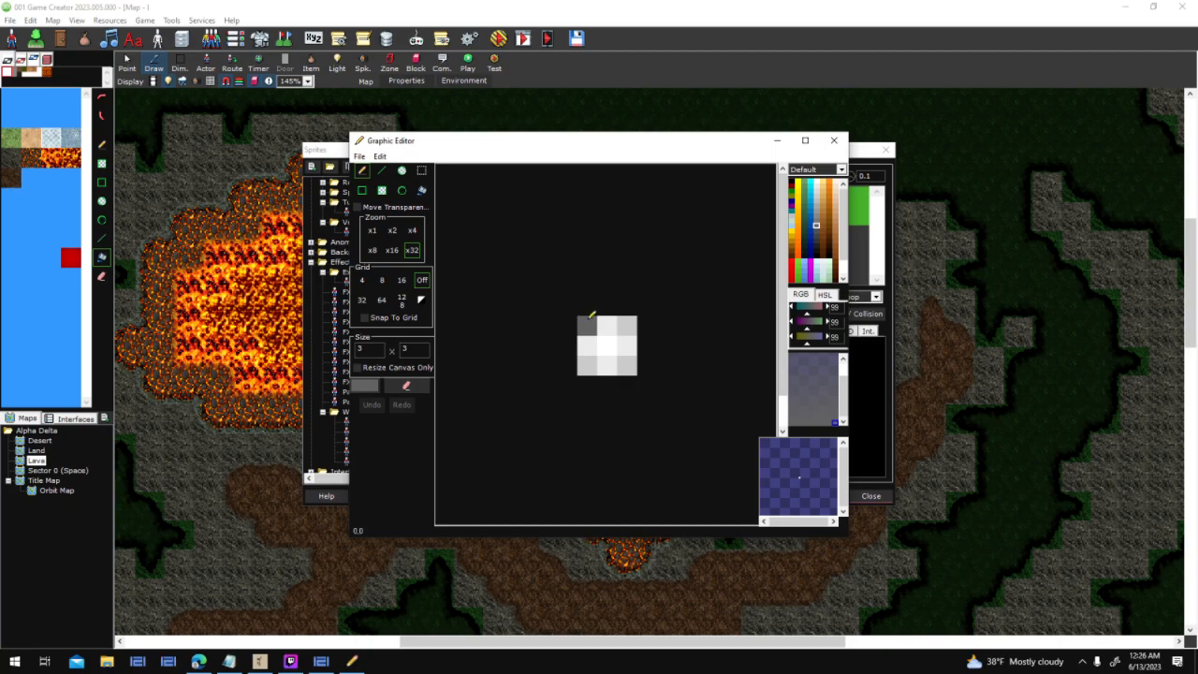
{"action": "left_click", "coordinate": [627, 365]}
{"action": "left_click", "coordinate": [626, 324]}
{"action": "left_click", "coordinate": [586, 365]}
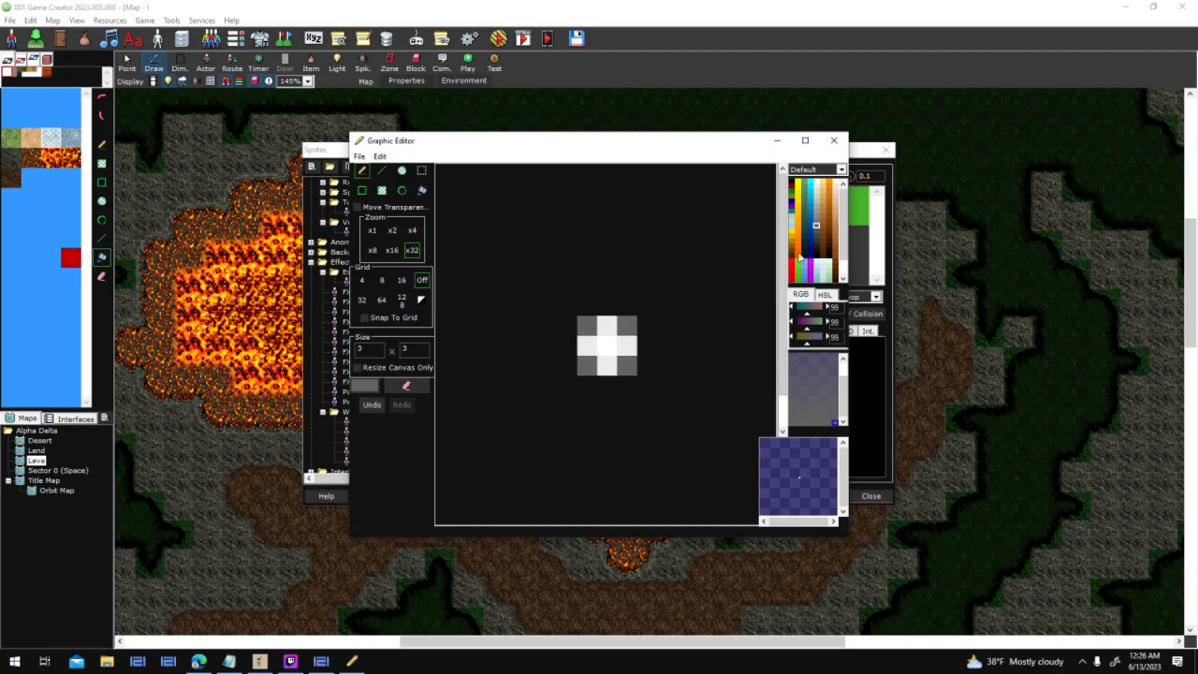
Paint the four edge pixels between the corners a slightly lighter grey and the centre pixel RGB 135, 135, 135
{"action": "left_click", "coordinate": [816, 221]}
{"action": "left_click", "coordinate": [621, 342]}
{"action": "left_click", "coordinate": [607, 328]}
{"action": "left_click", "coordinate": [609, 366]}
{"action": "left_click", "coordinate": [587, 345]}
{"action": "left_click", "coordinate": [816, 215]}
{"action": "left_click", "coordinate": [607, 345]}
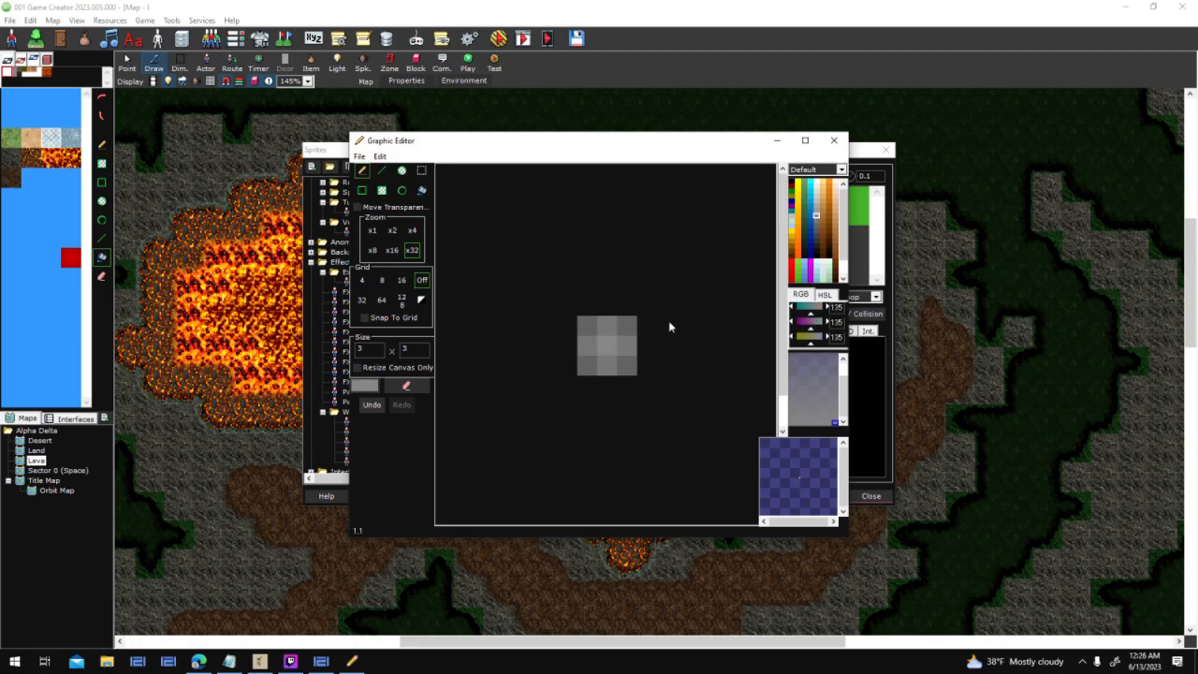
Save the repainted graphic back to the sprite and accept the sprite changes
{"action": "scroll", "coordinate": [696, 312], "scroll_direction": "down", "scroll_amount": 3}
{"action": "scroll", "coordinate": [669, 322], "scroll_direction": "up", "scroll_amount": 1}
{"action": "left_click", "coordinate": [831, 141]}
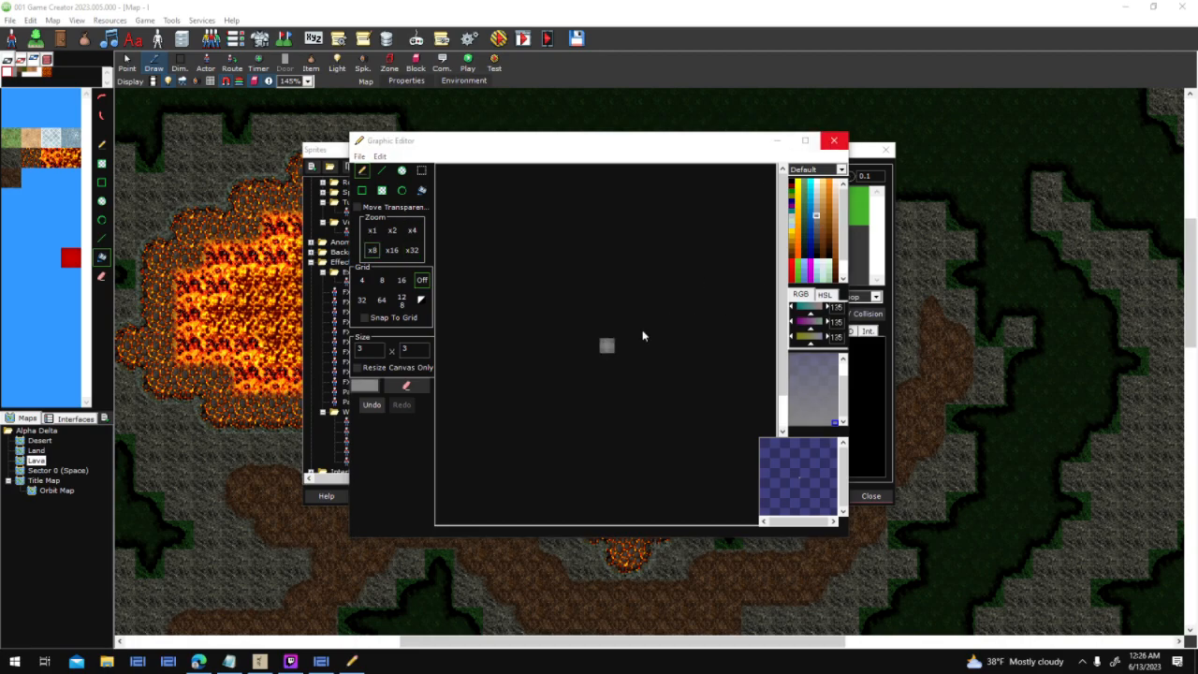
{"action": "left_click", "coordinate": [553, 371]}
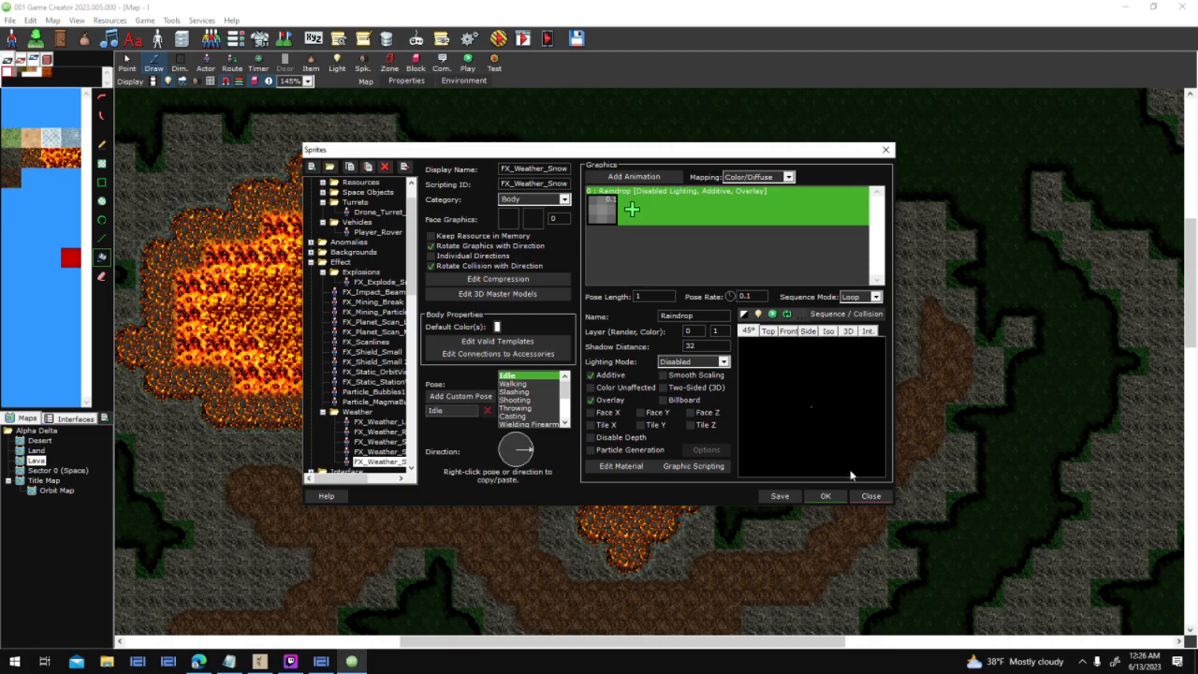
{"action": "left_click", "coordinate": [838, 500]}
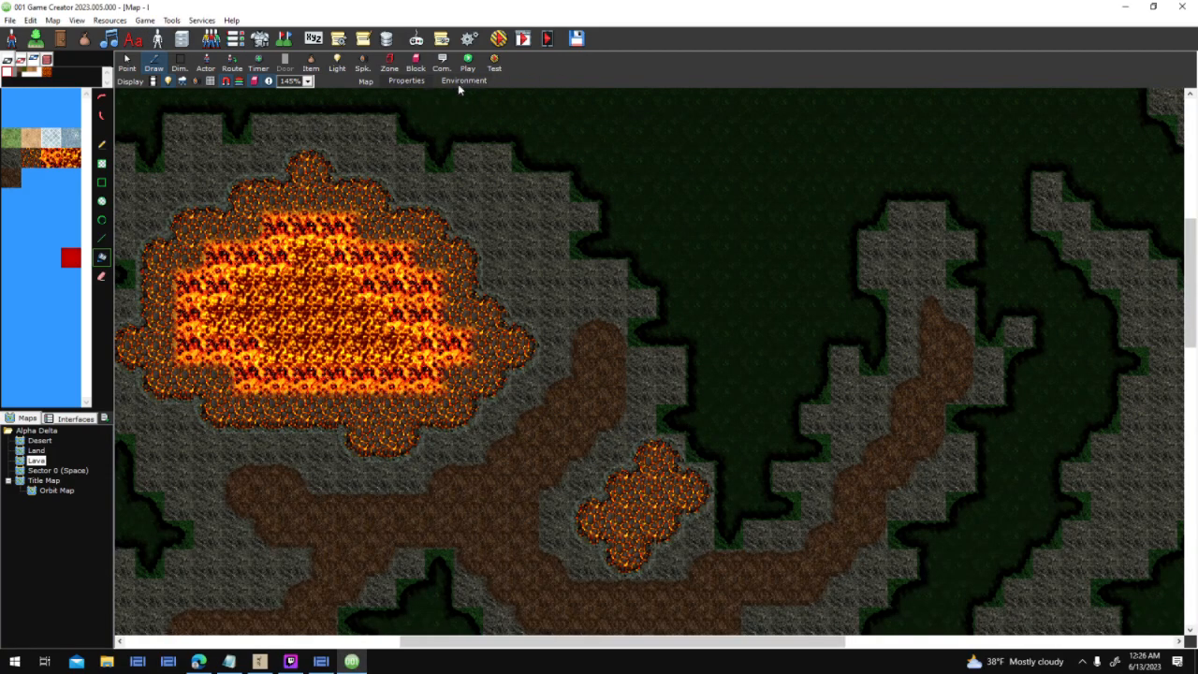
Set the Lava map's Rain and Snow sprite to FX_Weather_Snow 2 and accept the environment settings
{"action": "left_click", "coordinate": [462, 81]}
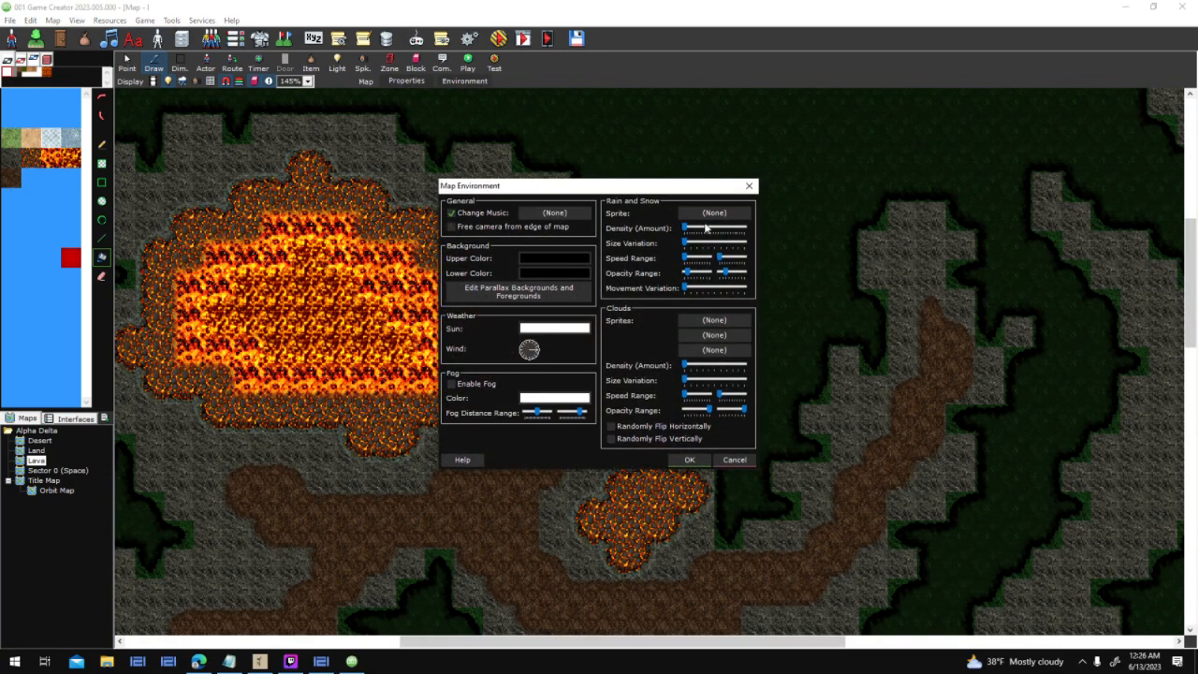
{"action": "left_click", "coordinate": [717, 215]}
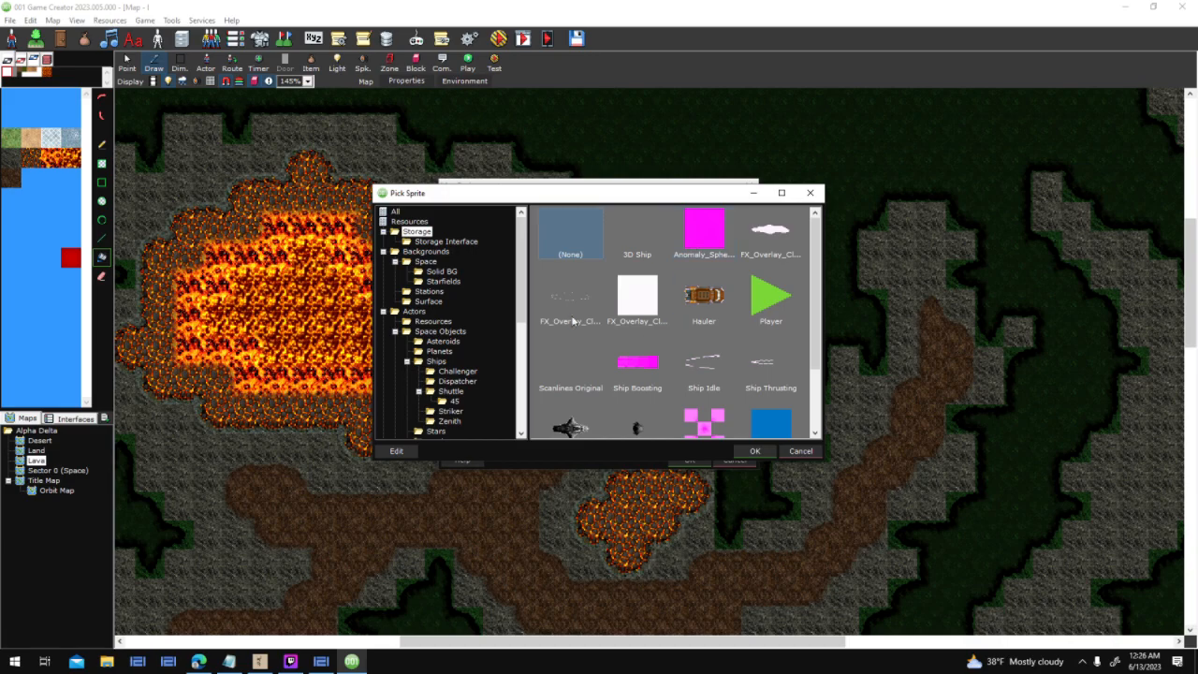
{"action": "scroll", "coordinate": [468, 344], "scroll_direction": "down", "scroll_amount": 3}
{"action": "scroll", "coordinate": [469, 341], "scroll_direction": "down", "scroll_amount": 6}
{"action": "left_click", "coordinate": [430, 401]}
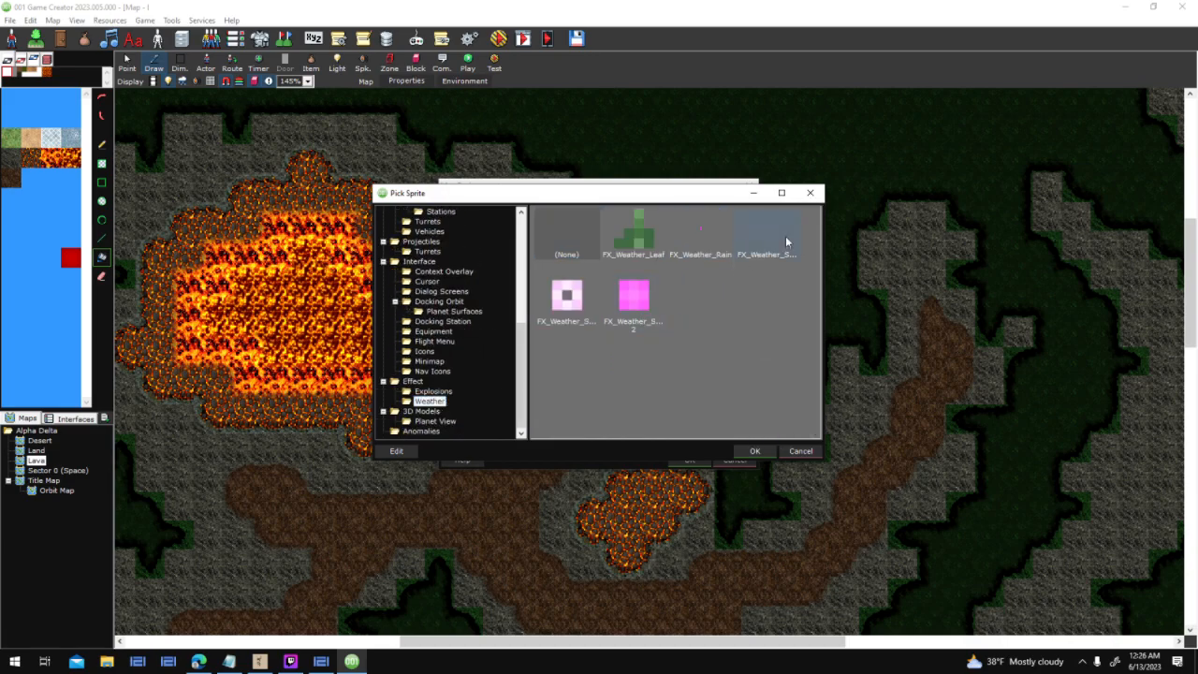
{"action": "left_click", "coordinate": [634, 297]}
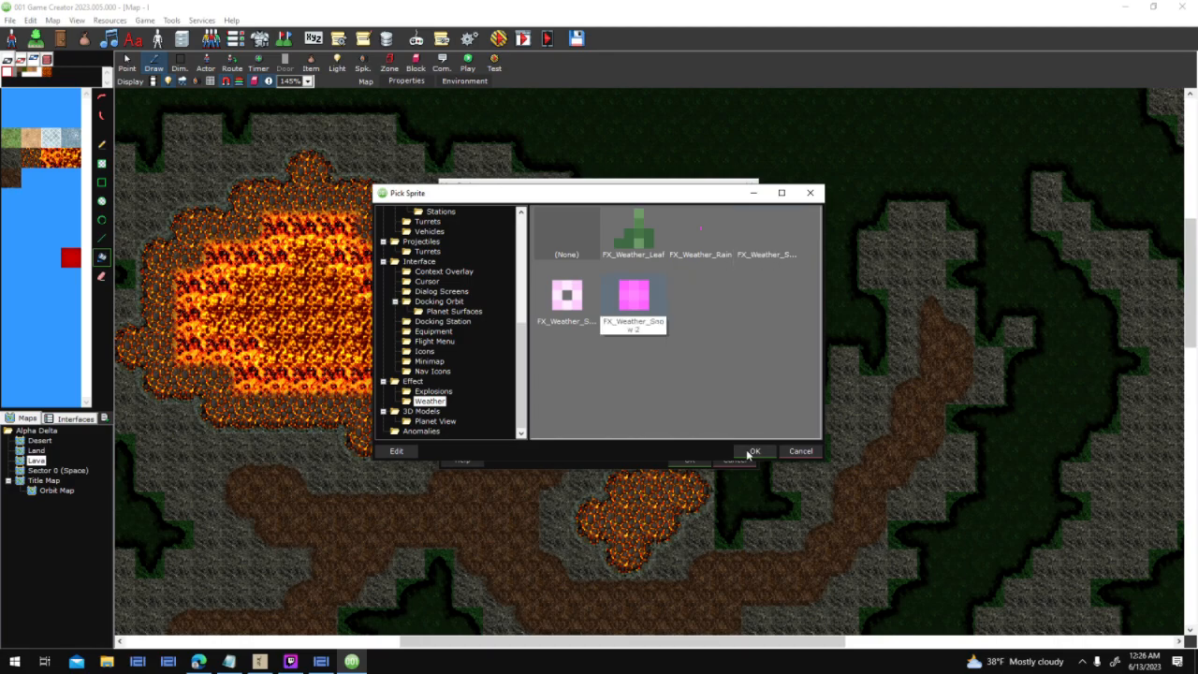
{"action": "left_click", "coordinate": [635, 328]}
{"action": "left_click", "coordinate": [752, 453]}
{"action": "left_click", "coordinate": [692, 456]}
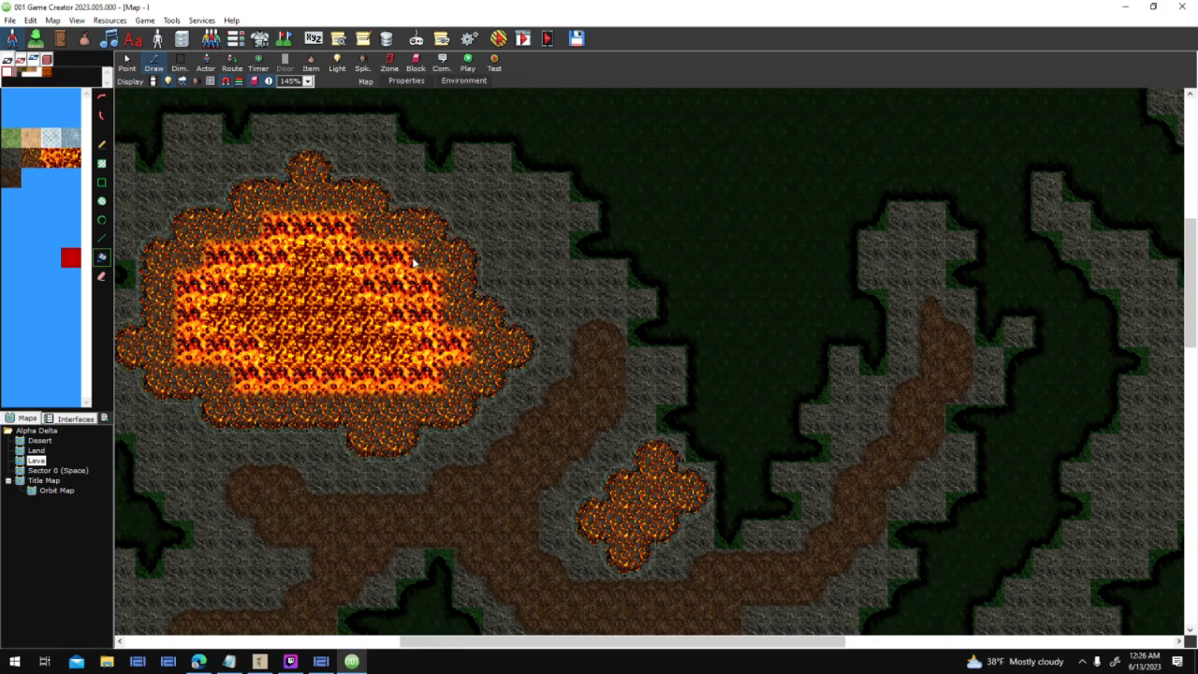
Rename the FX_Weather_Snow 2 sprite as FX_Weather_Ash and accept the sprite changes
{"action": "key", "text": "F2"}
{"action": "scroll", "coordinate": [399, 372], "scroll_direction": "down", "scroll_amount": 6}
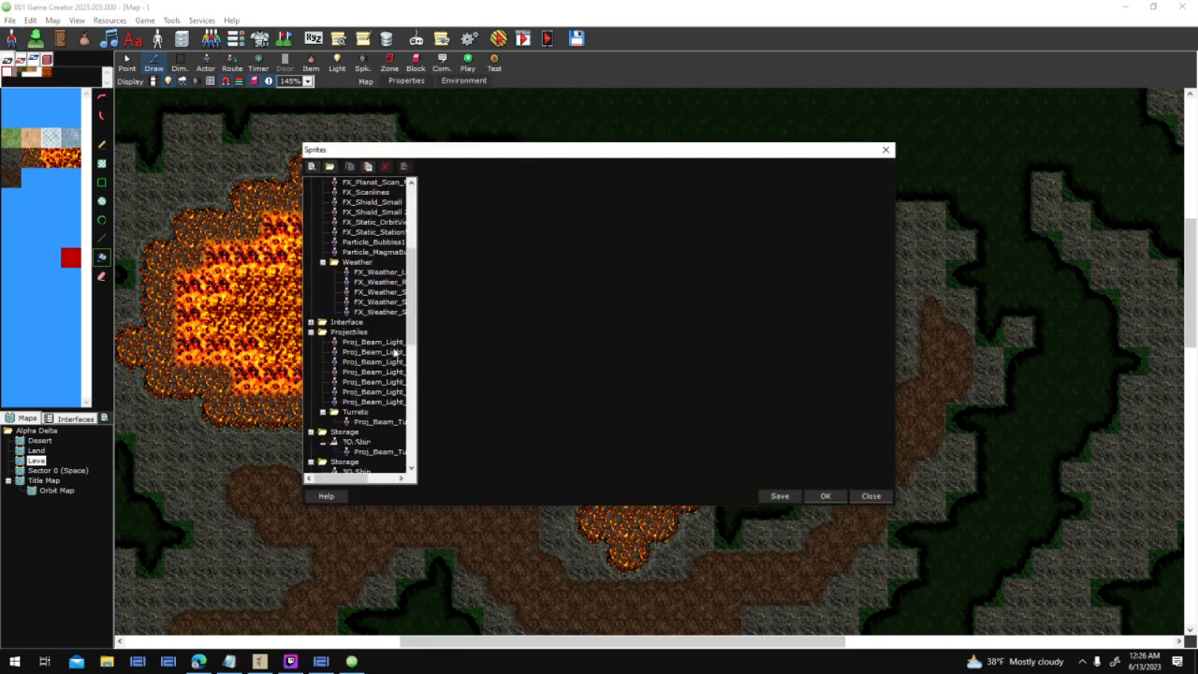
{"action": "left_click", "coordinate": [391, 313]}
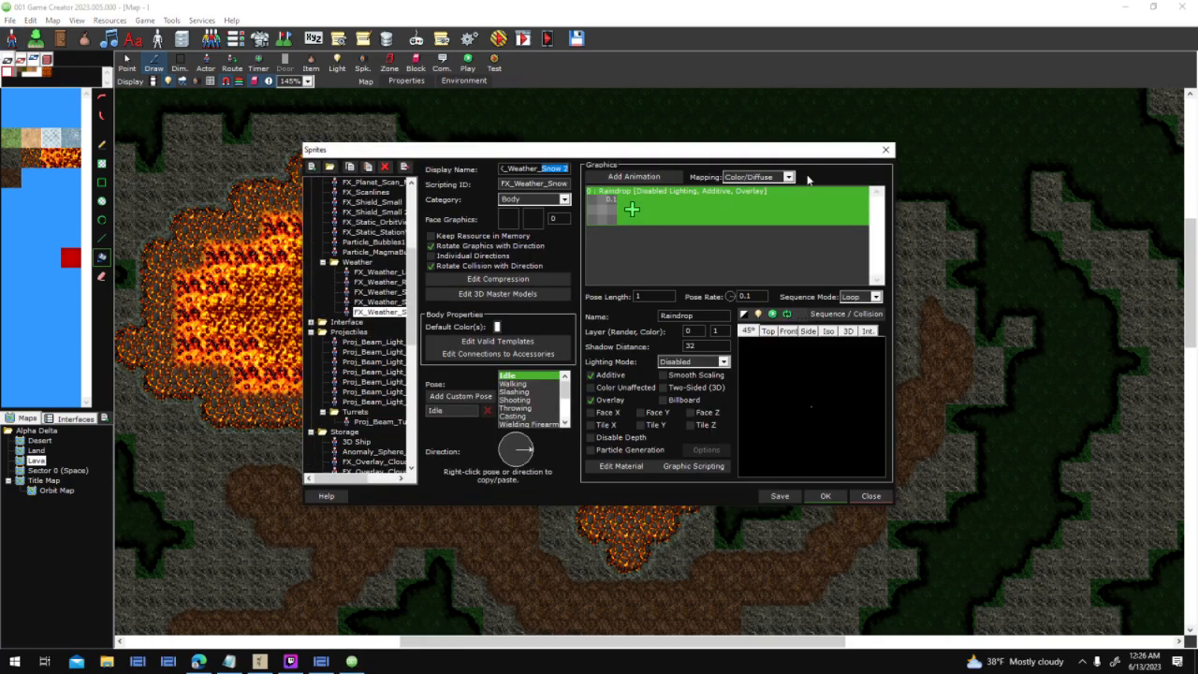
{"action": "type", "text": "Ash"}
{"action": "key", "text": "BackSpace"}
{"action": "type", "text": "h"}
{"action": "left_click", "coordinate": [818, 495]}
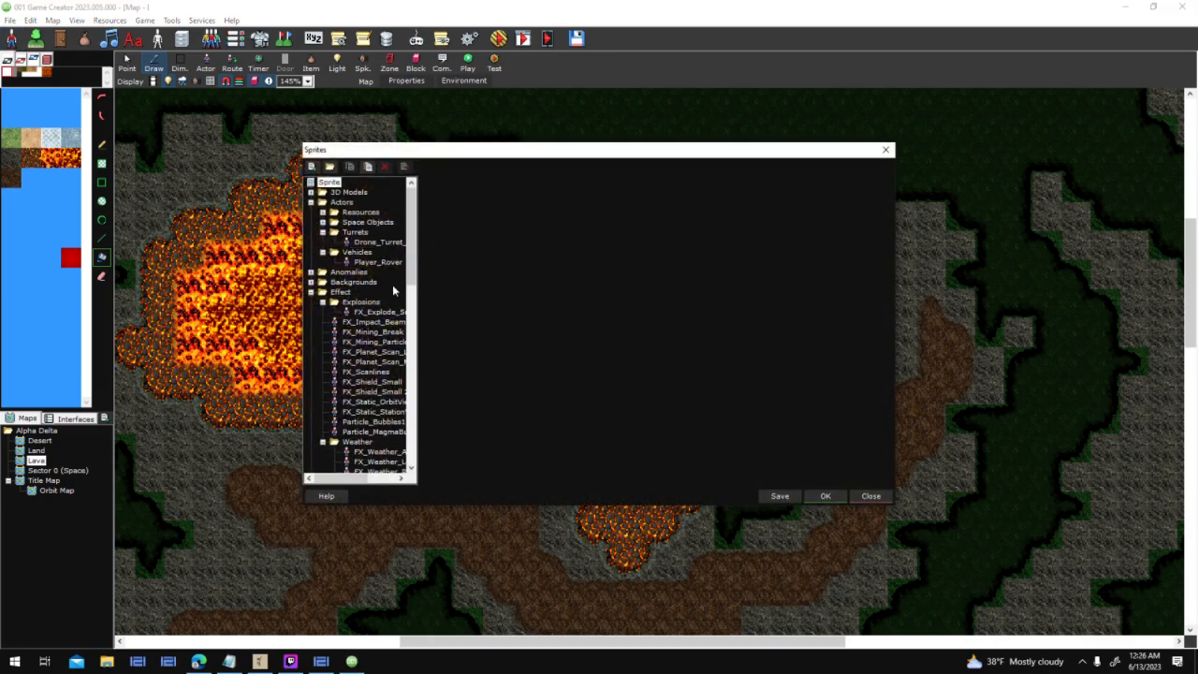
Turn off Additive for FX_Weather_Ash's Raindrop graphic, then accept the sprite changes and the Lava map's environment settings
{"action": "scroll", "coordinate": [393, 284], "scroll_direction": "down", "scroll_amount": 7}
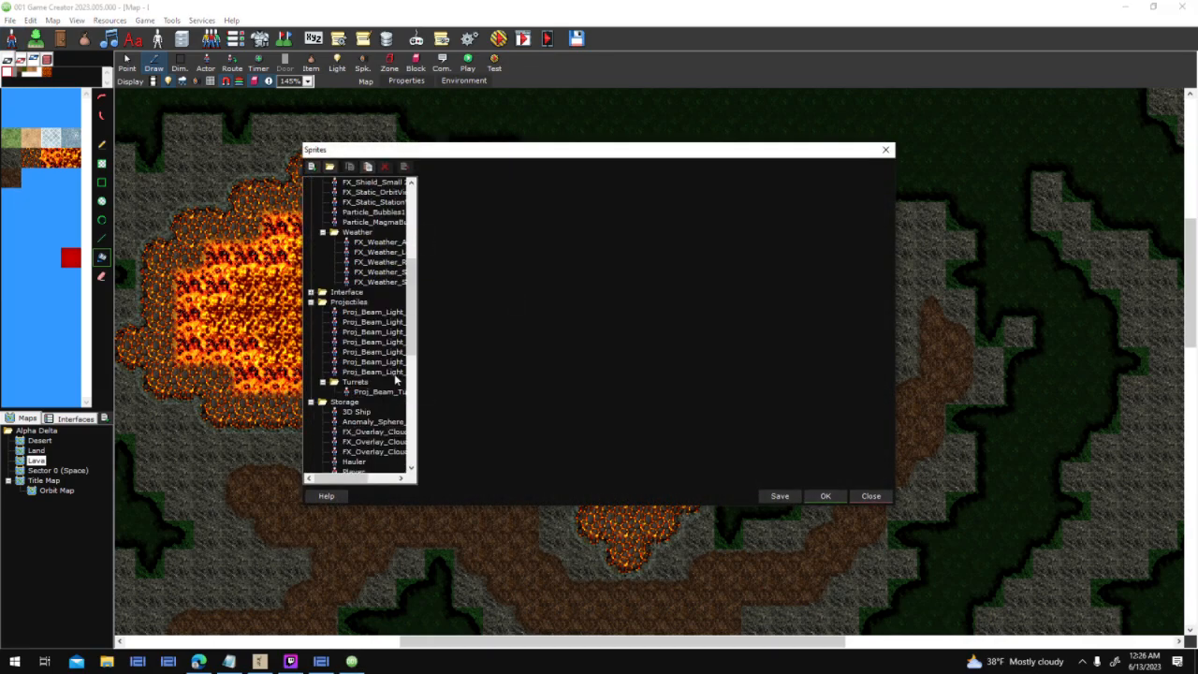
{"action": "left_click", "coordinate": [393, 243]}
{"action": "left_click", "coordinate": [621, 374]}
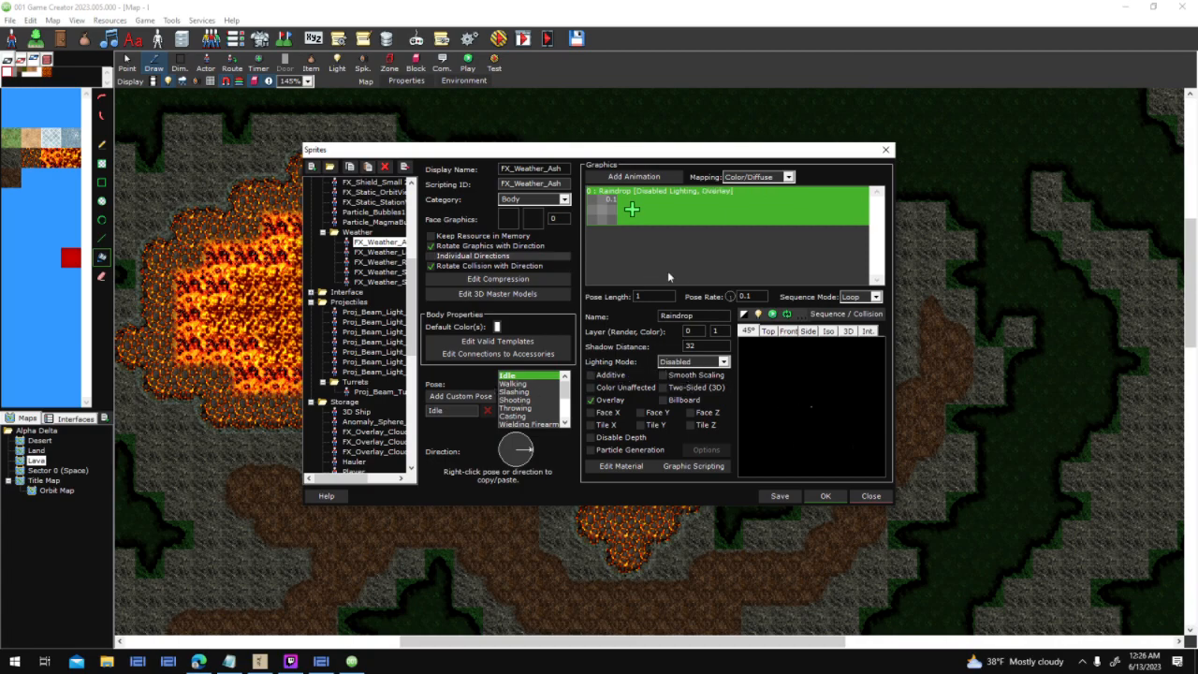
{"action": "left_click", "coordinate": [837, 498]}
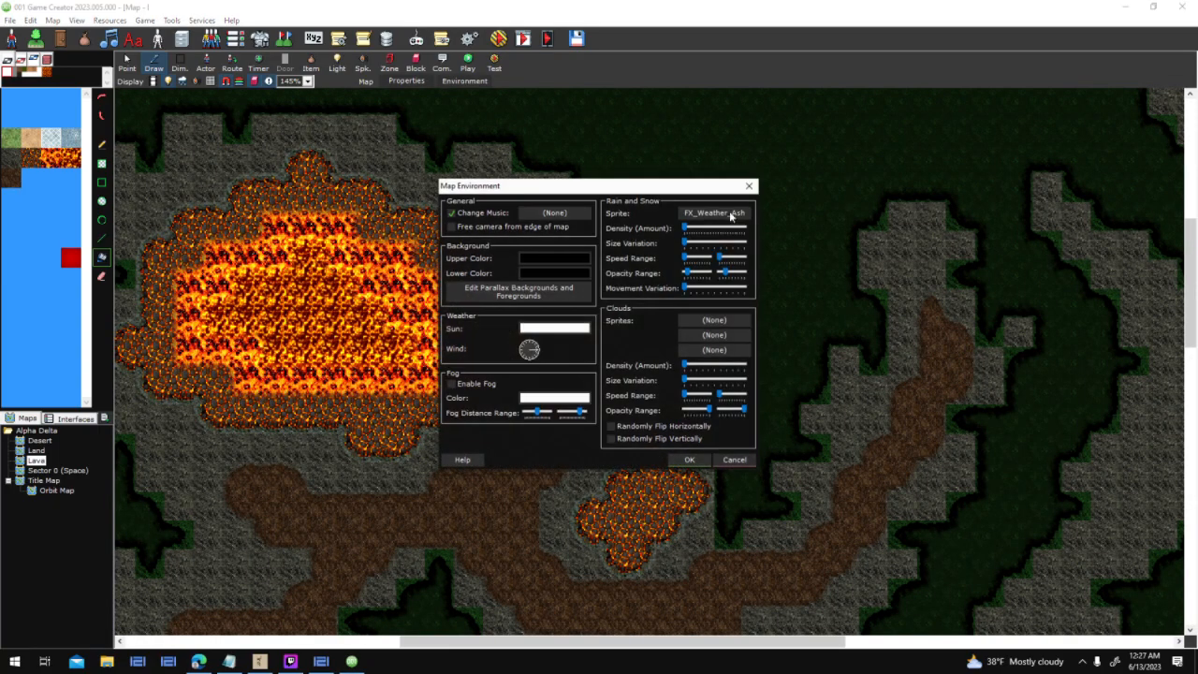
{"action": "left_click", "coordinate": [688, 459]}
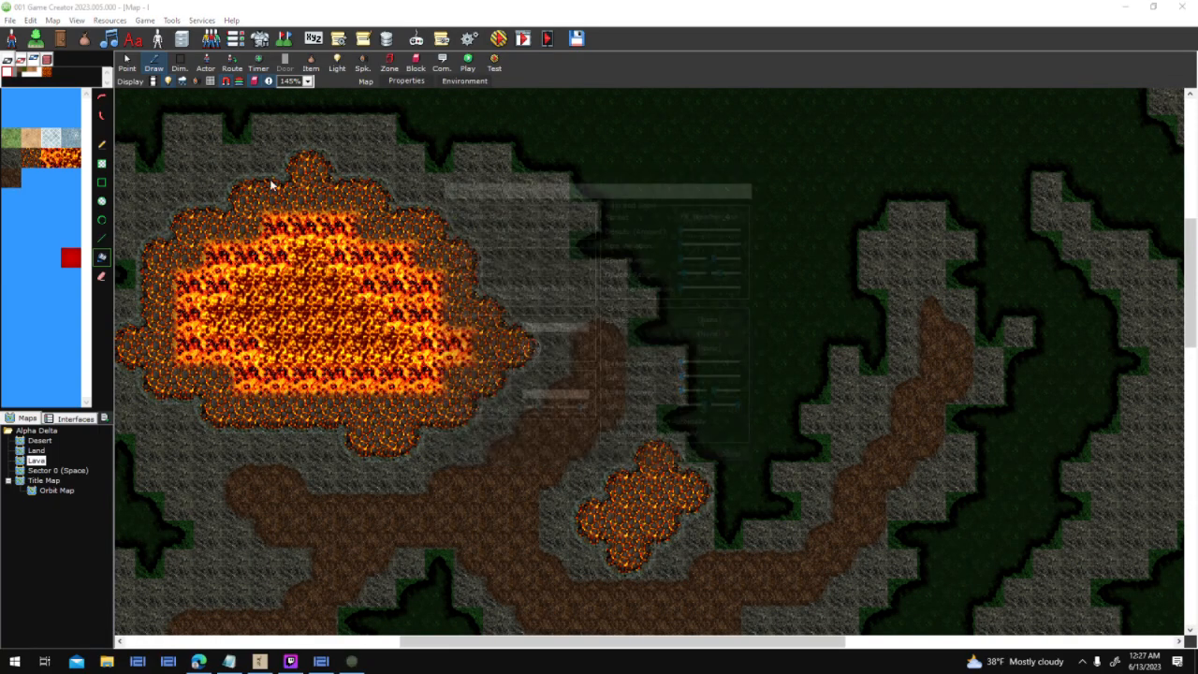
Turn on the animated map preview and raise the ash weather's density to about a fifth of its range
{"action": "left_click", "coordinate": [153, 82]}
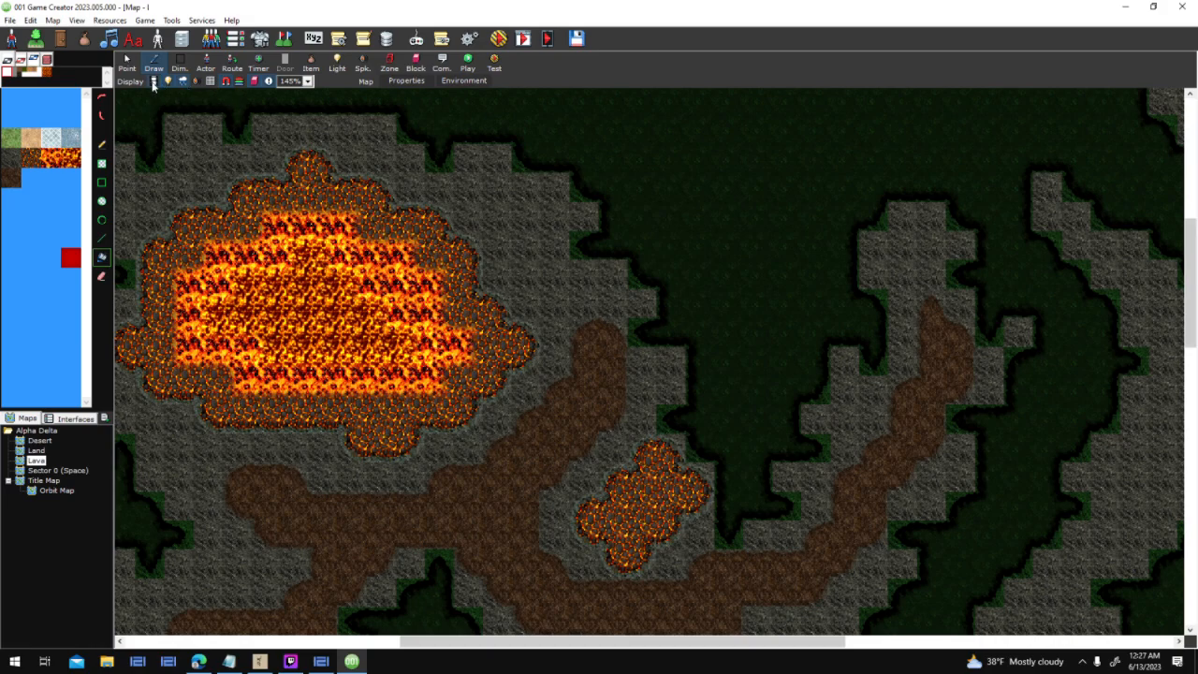
{"action": "scroll", "coordinate": [359, 153], "scroll_direction": "up", "scroll_amount": 1}
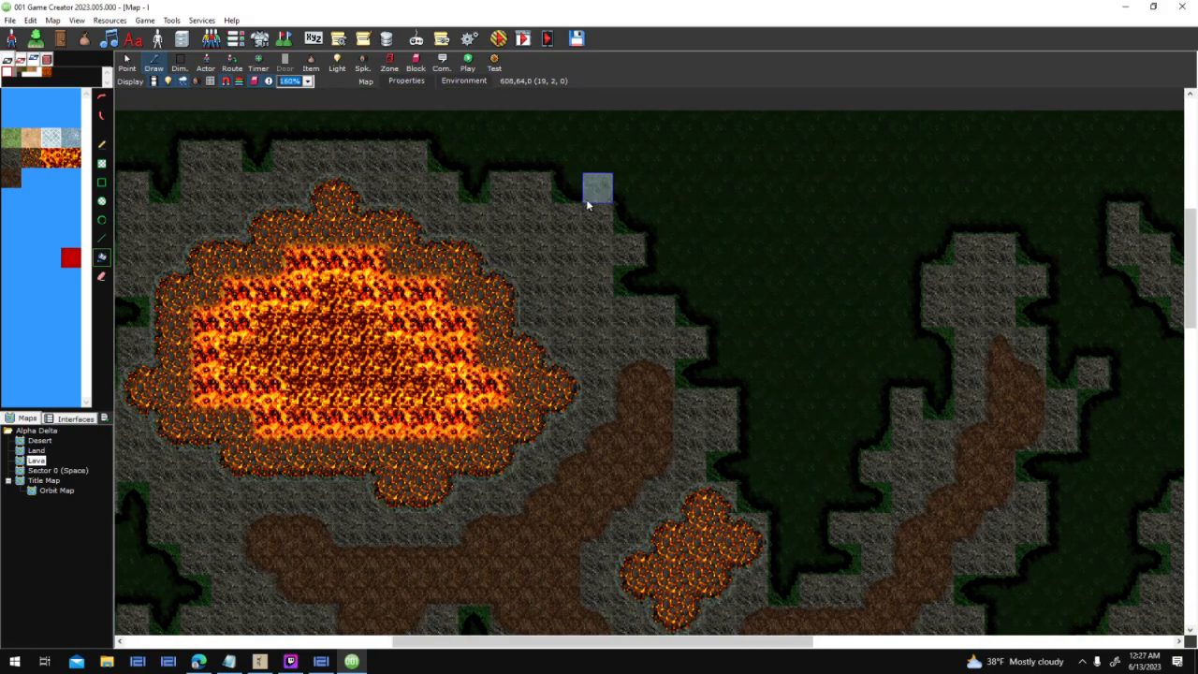
{"action": "scroll", "coordinate": [582, 198], "scroll_direction": "up", "scroll_amount": 1}
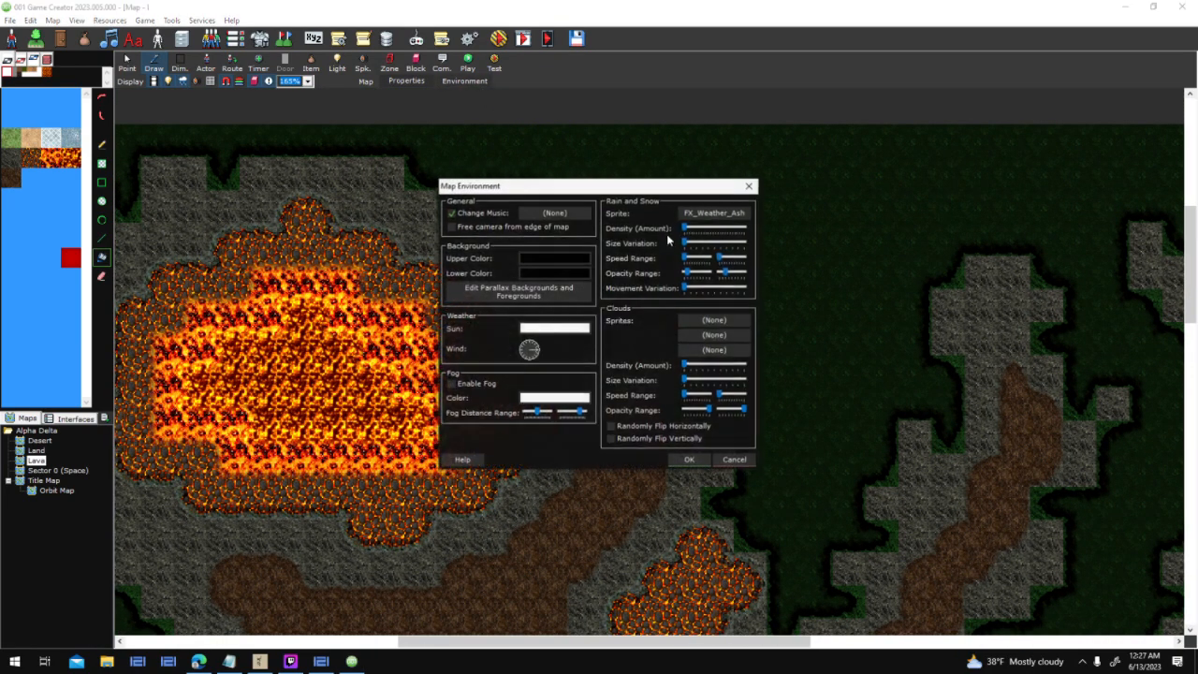
{"action": "left_click_drag", "start_coordinate": [684, 227], "coordinate": [675, 223]}
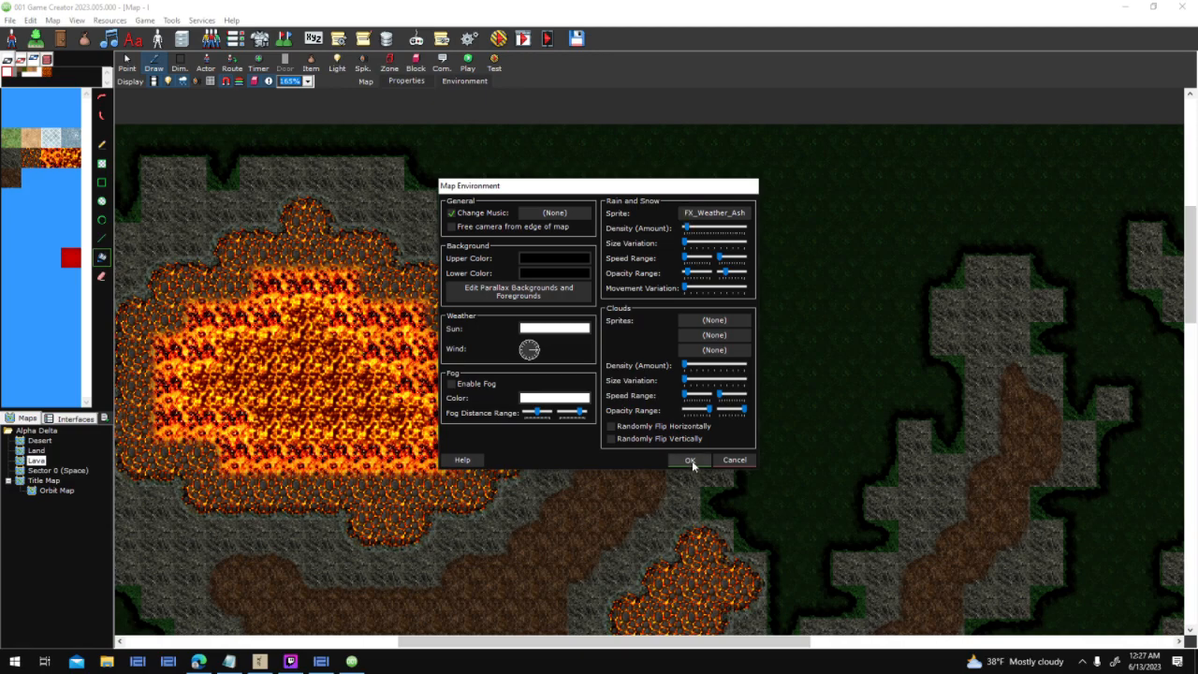
{"action": "left_click", "coordinate": [689, 459]}
{"action": "left_click_drag", "start_coordinate": [688, 230], "coordinate": [699, 232]}
{"action": "left_click", "coordinate": [702, 460]}
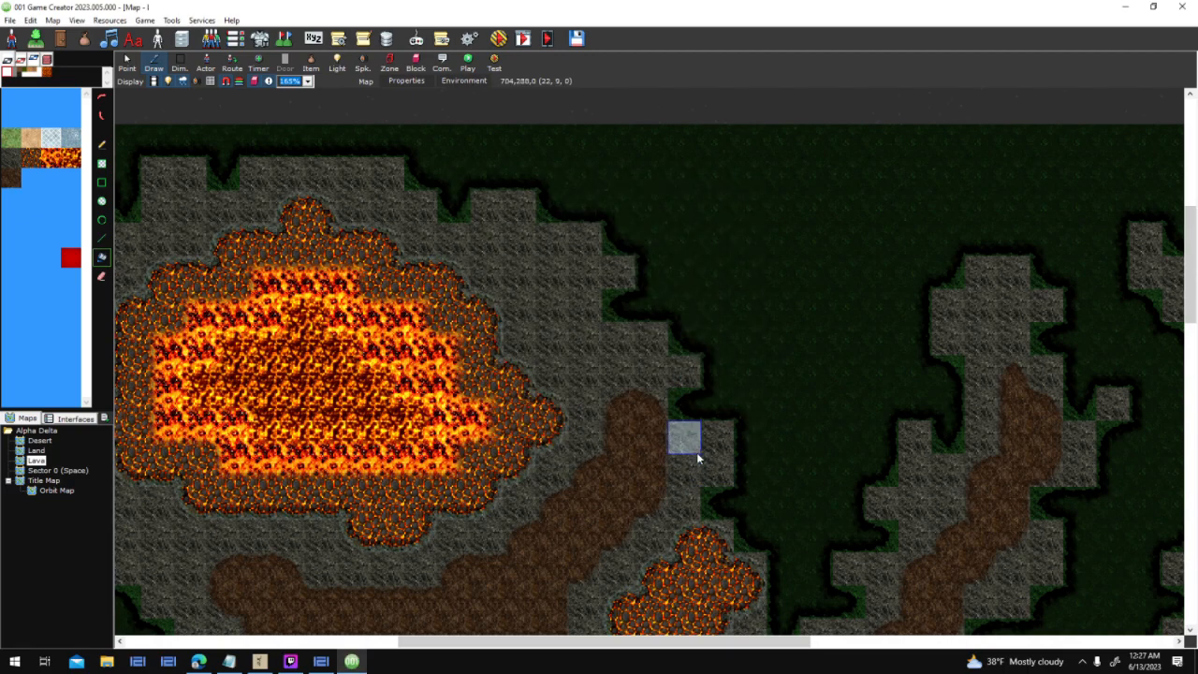
Raise both ends of the ash's opacity range to maximum and its movement variation to about 80% of the range
{"action": "scroll", "coordinate": [636, 406], "scroll_direction": "up", "scroll_amount": 2}
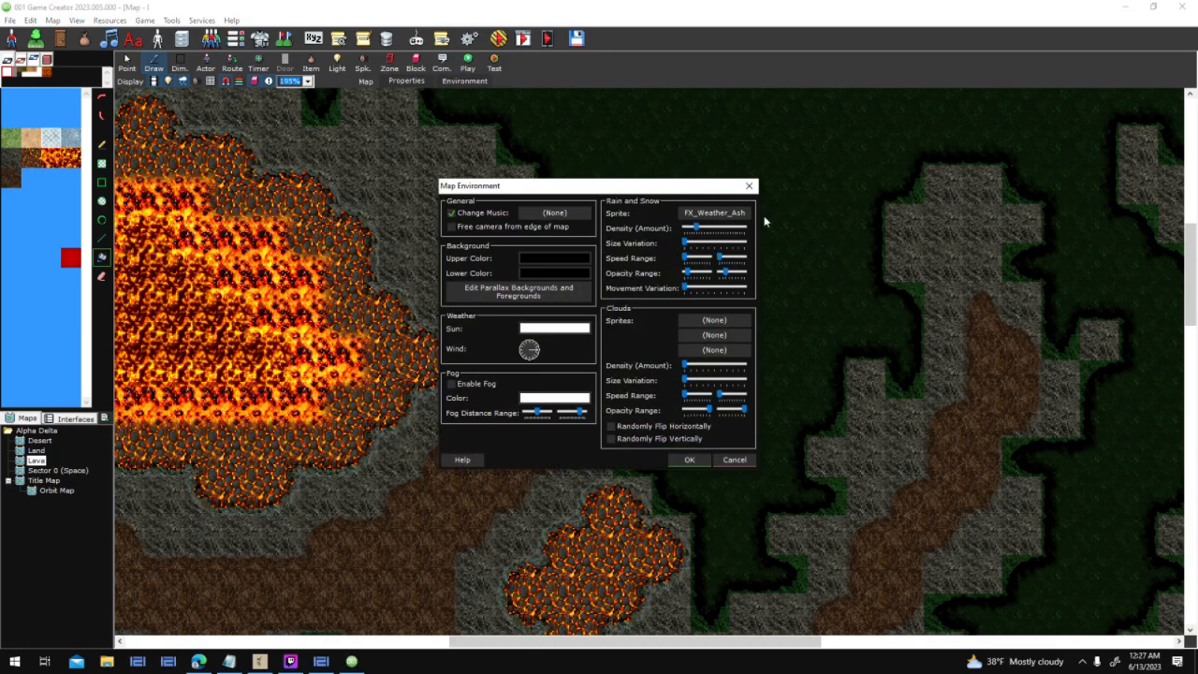
{"action": "left_click_drag", "start_coordinate": [686, 262], "coordinate": [737, 313]}
{"action": "left_click_drag", "start_coordinate": [688, 273], "coordinate": [719, 275]}
{"action": "left_click", "coordinate": [698, 461]}
{"action": "left_click_drag", "start_coordinate": [689, 274], "coordinate": [726, 277]}
{"action": "left_click", "coordinate": [701, 460]}
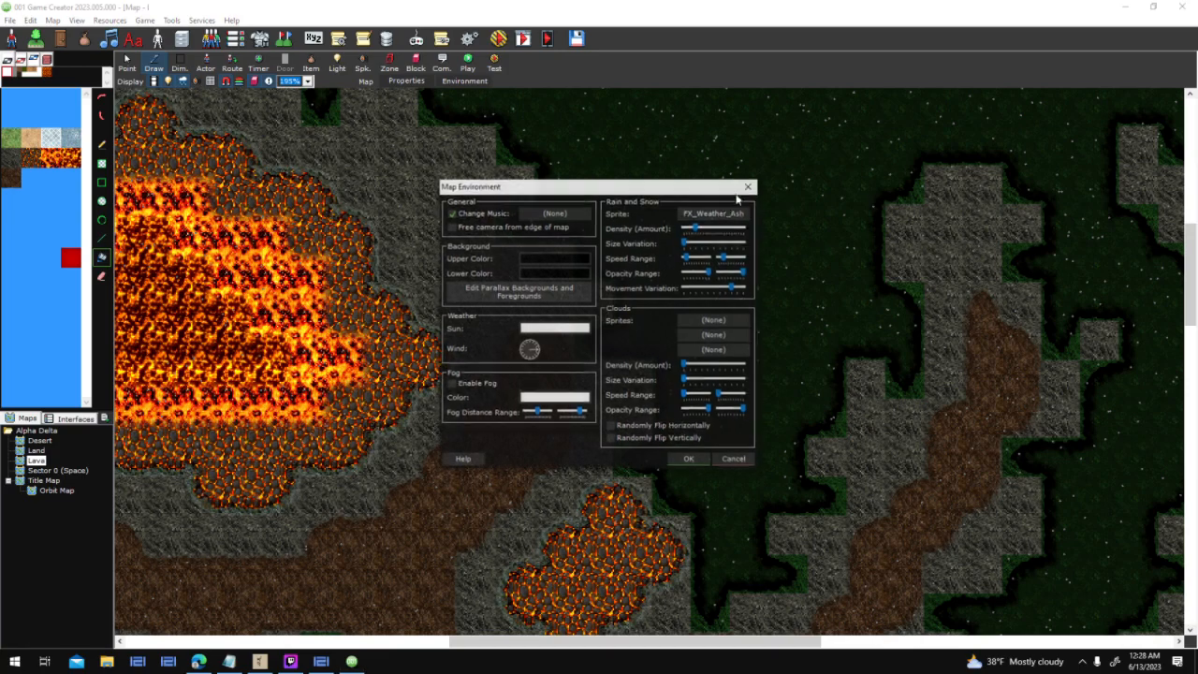
Lower the ash weather's density slightly and reduce its movement variation to about 60% of the range
{"action": "left_click_drag", "start_coordinate": [698, 230], "coordinate": [690, 232]}
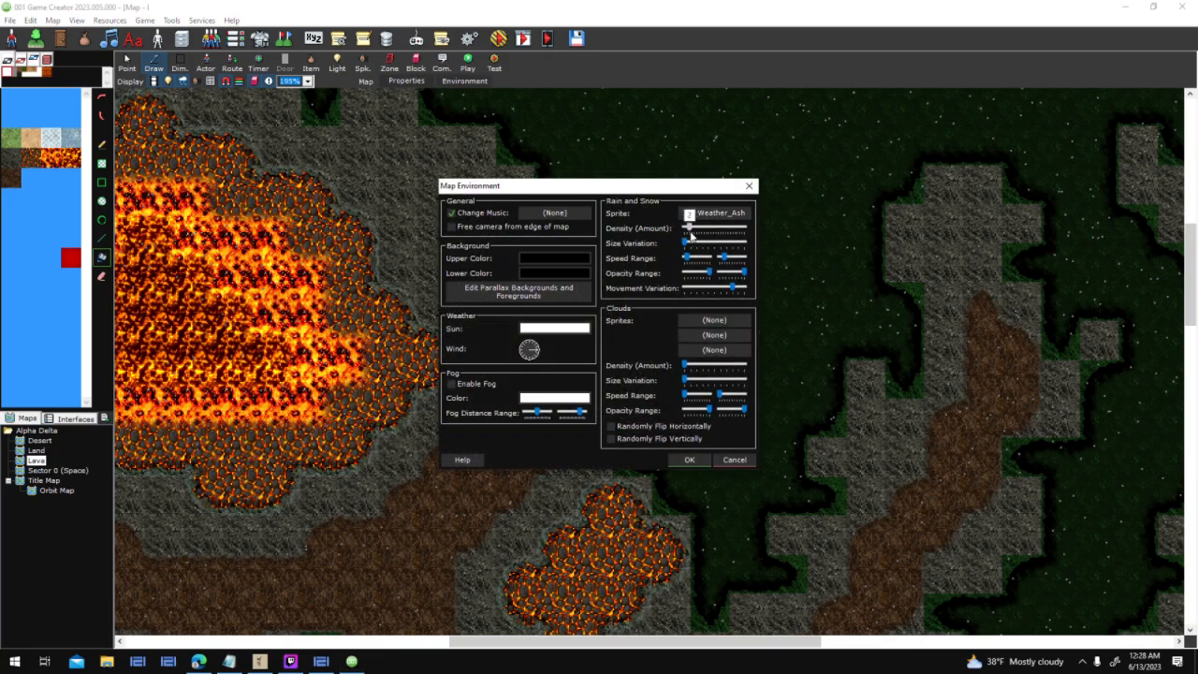
{"action": "left_click", "coordinate": [689, 460]}
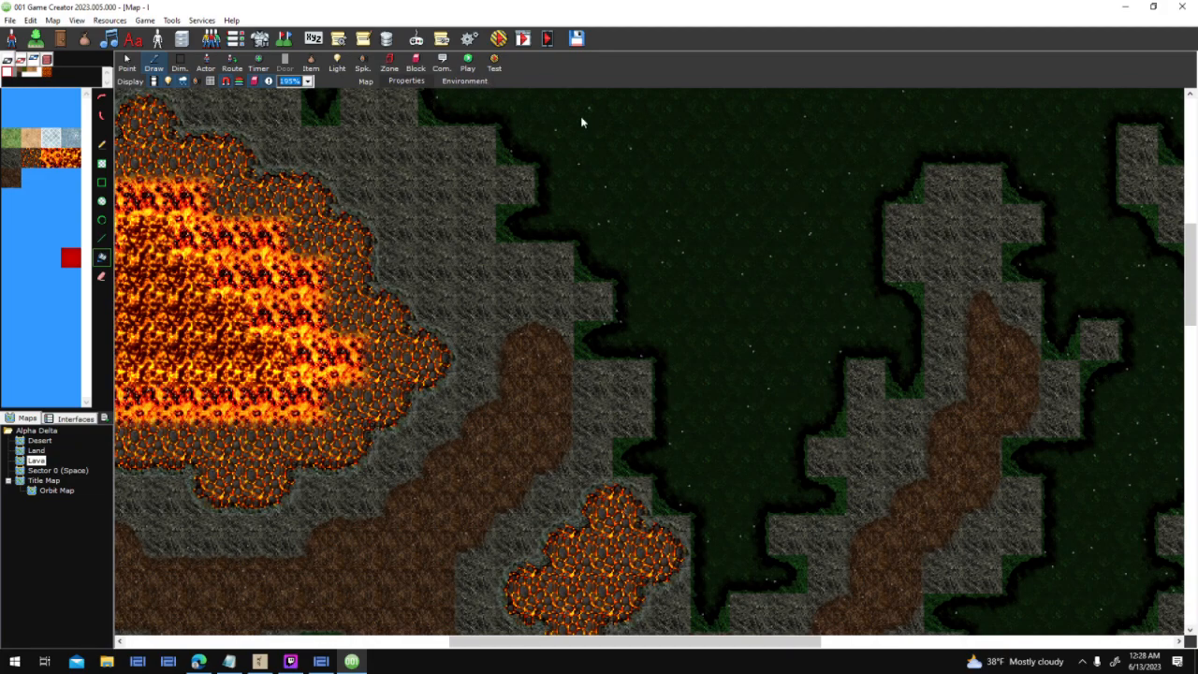
{"action": "left_click_drag", "start_coordinate": [735, 287], "coordinate": [722, 295]}
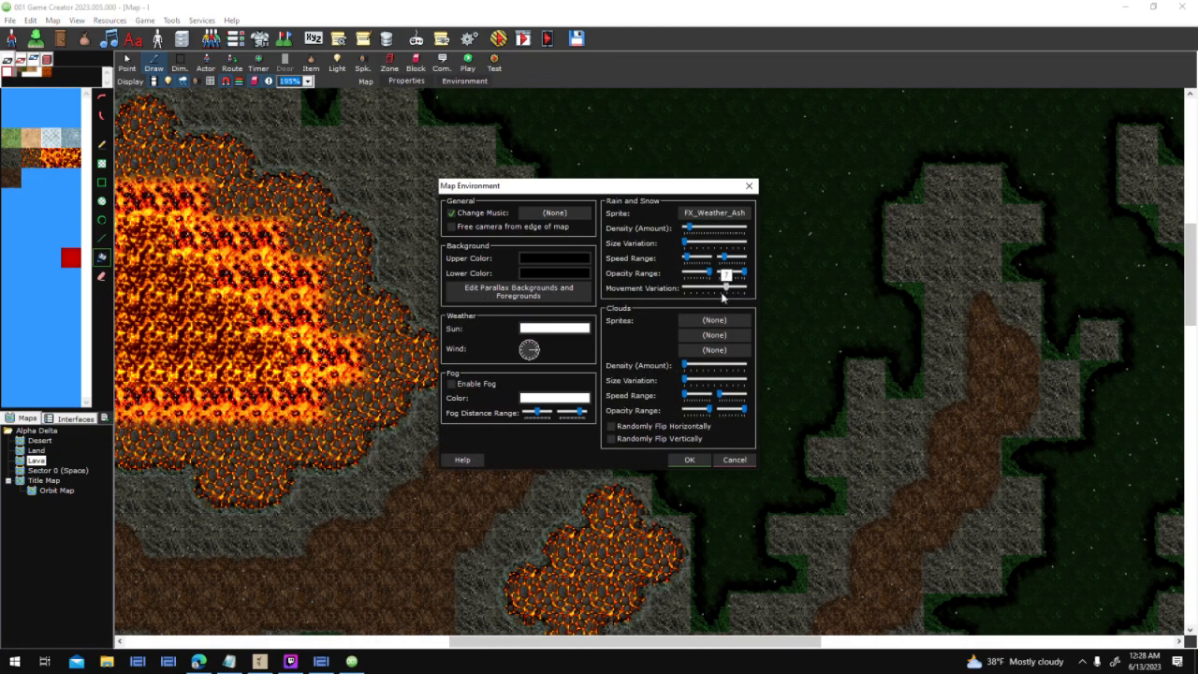
{"action": "left_click", "coordinate": [689, 459]}
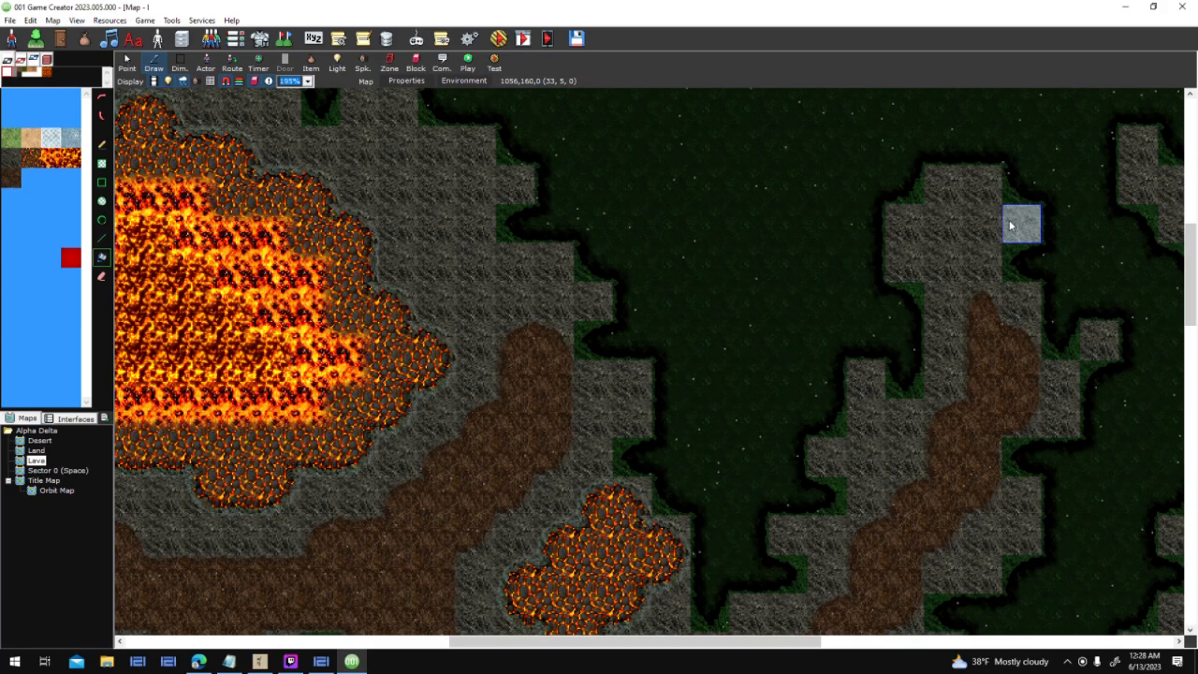
Display all map layers in their full colours and lower the ash weather's speed range slightly
{"action": "middle_click_drag", "start_coordinate": [712, 381], "coordinate": [949, 260]}
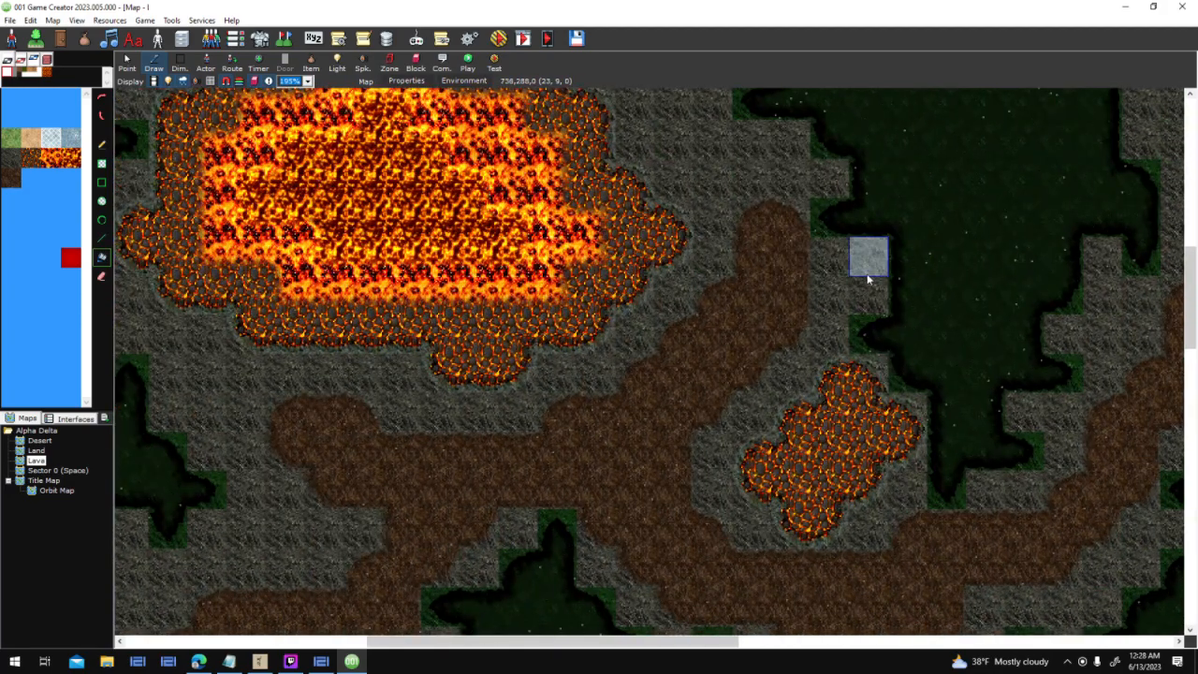
{"action": "left_click", "coordinate": [239, 81]}
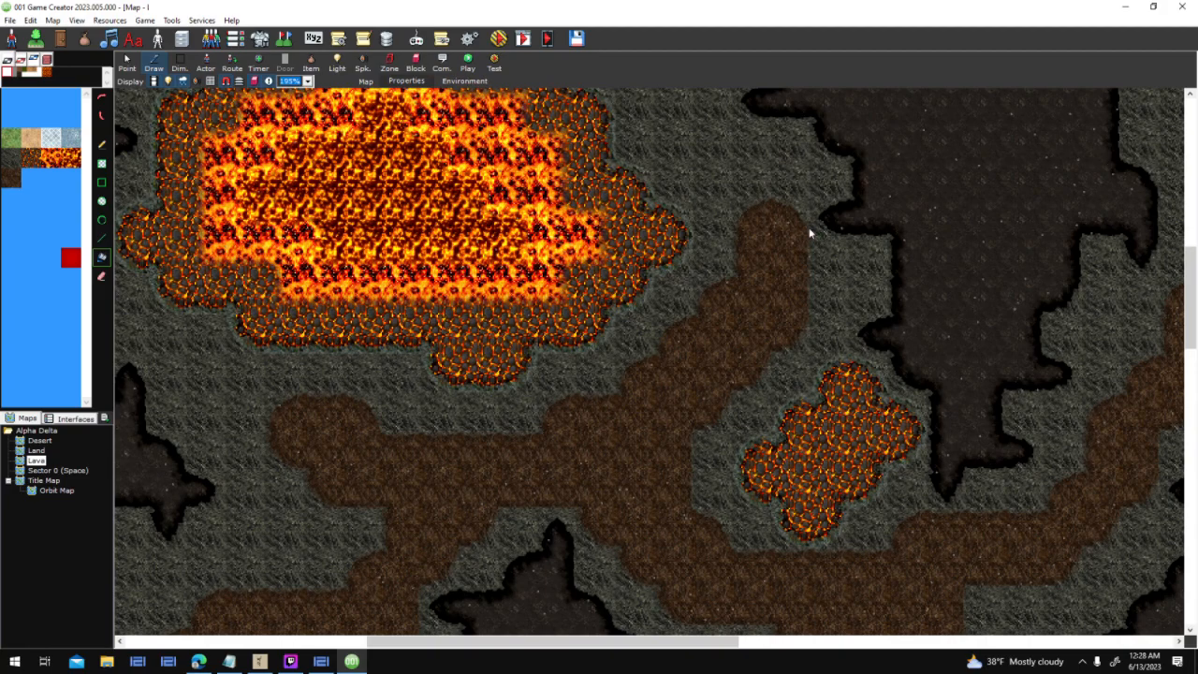
{"action": "left_click_drag", "start_coordinate": [689, 258], "coordinate": [690, 268]}
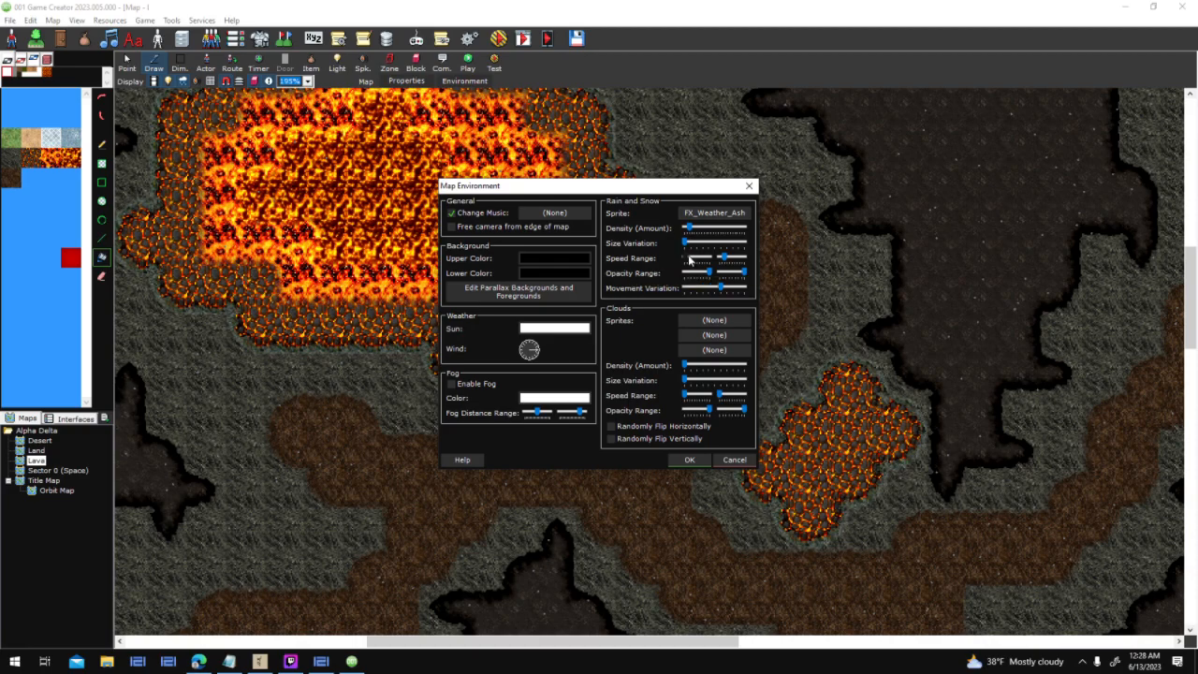
{"action": "left_click_drag", "start_coordinate": [723, 260], "coordinate": [721, 263]}
{"action": "left_click", "coordinate": [687, 460]}
{"action": "left_click", "coordinate": [689, 459]}
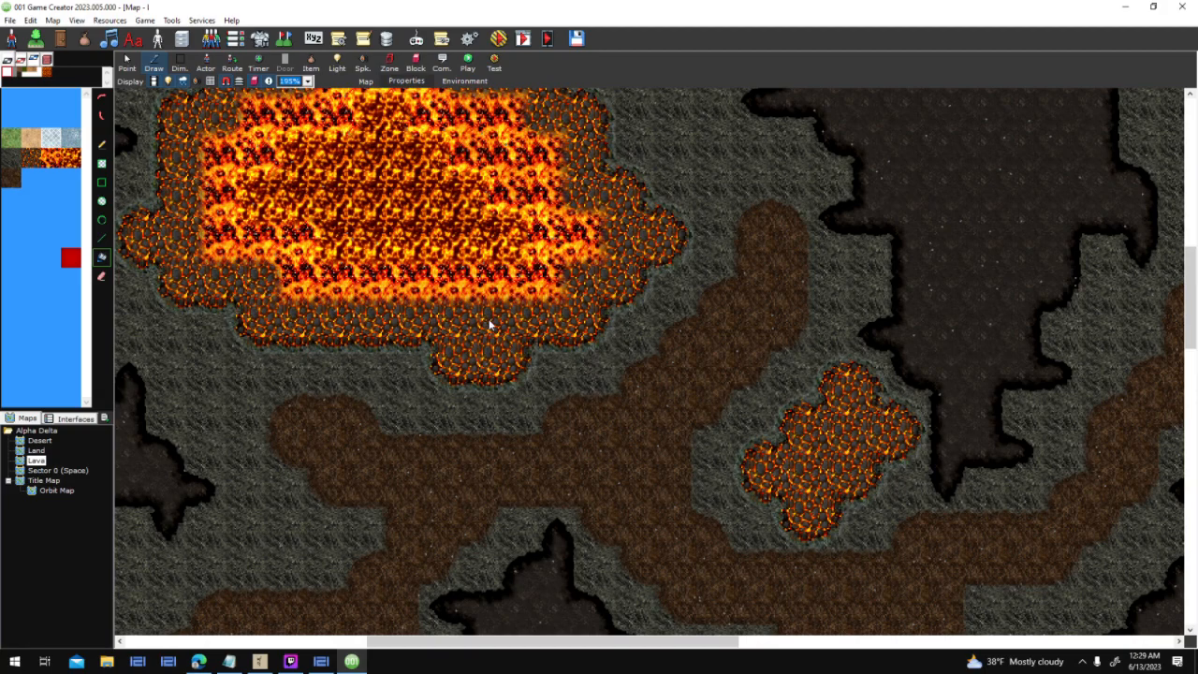
Try the ash's movement variation at maximum, then set it slightly below maximum and accept the environment settings
{"action": "mouse_move", "coordinate": [720, 286]}
{"action": "left_mouse_down"}
{"action": "mouse_move", "coordinate": [672, 296]}
{"action": "mouse_move", "coordinate": [716, 292]}
{"action": "left_mouse_up"}
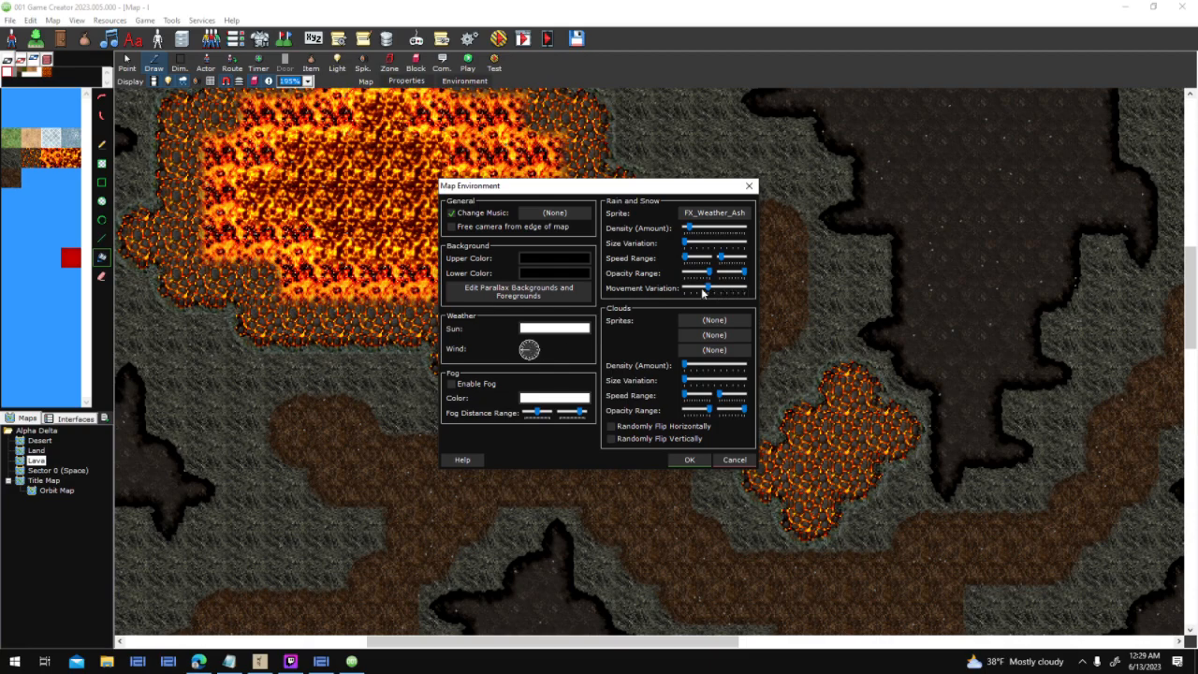
{"action": "left_click_drag", "start_coordinate": [715, 292], "coordinate": [744, 290]}
{"action": "left_click", "coordinate": [697, 459]}
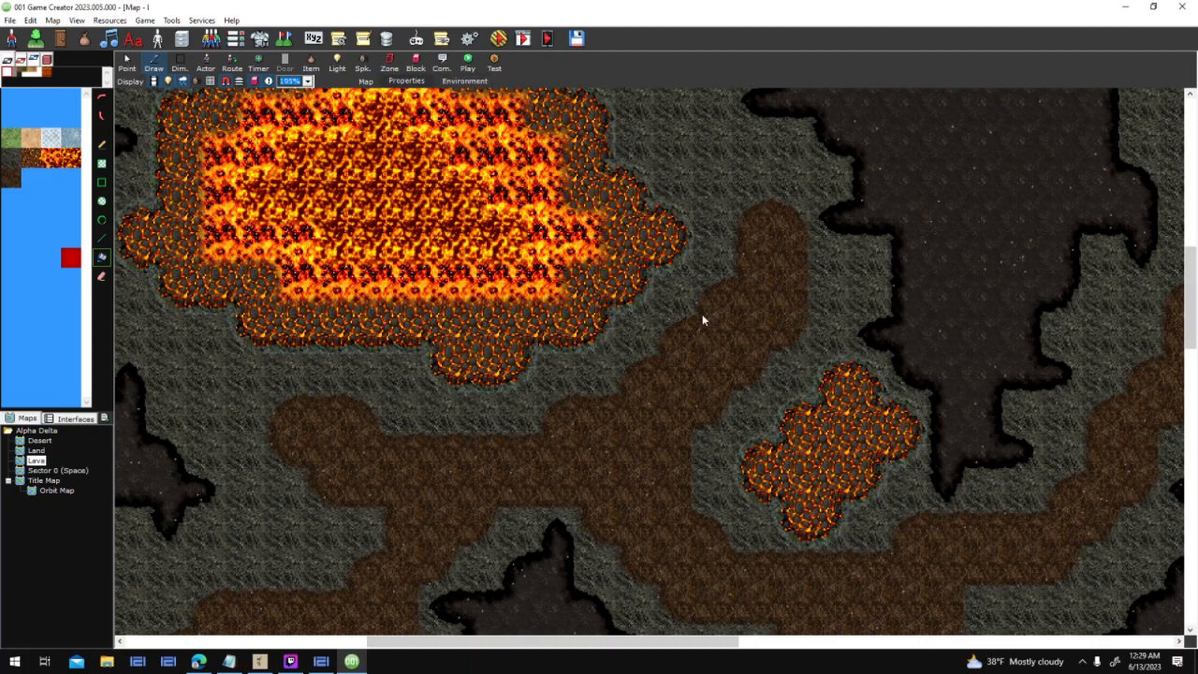
{"action": "left_click_drag", "start_coordinate": [744, 289], "coordinate": [732, 309]}
{"action": "left_click", "coordinate": [688, 459]}
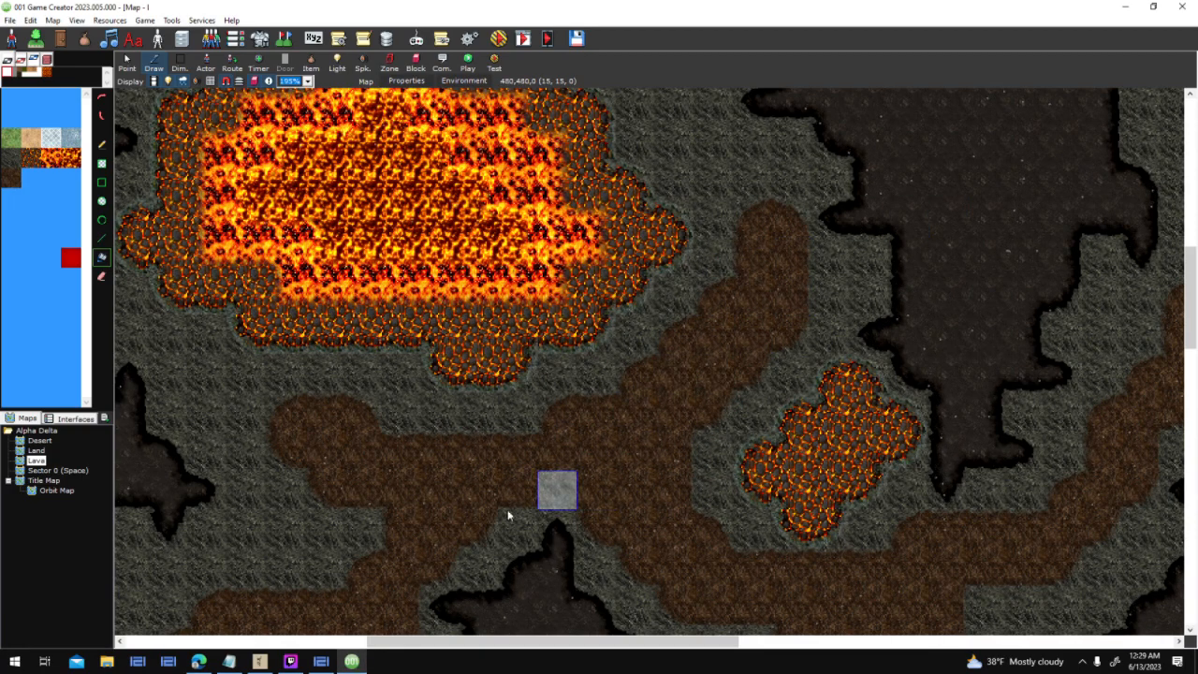
Enable Particle Generation for FX_Weather_Ash's Raindrop graphic and open its particle options
{"action": "middle_click_drag", "start_coordinate": [1059, 172], "coordinate": [1049, 307]}
{"action": "scroll", "coordinate": [867, 322], "scroll_direction": "up", "scroll_amount": 1}
{"action": "scroll", "coordinate": [867, 322], "scroll_direction": "up", "scroll_amount": 1}
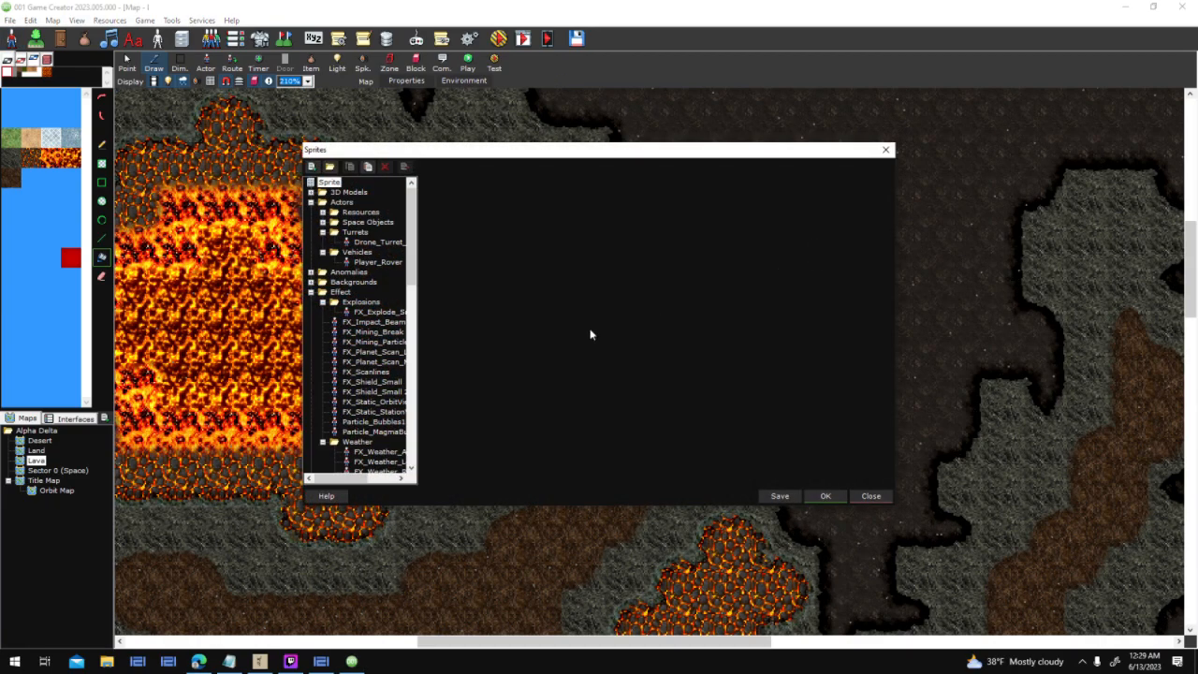
{"action": "scroll", "coordinate": [373, 371], "scroll_direction": "down", "scroll_amount": 4}
{"action": "left_click", "coordinate": [379, 331]}
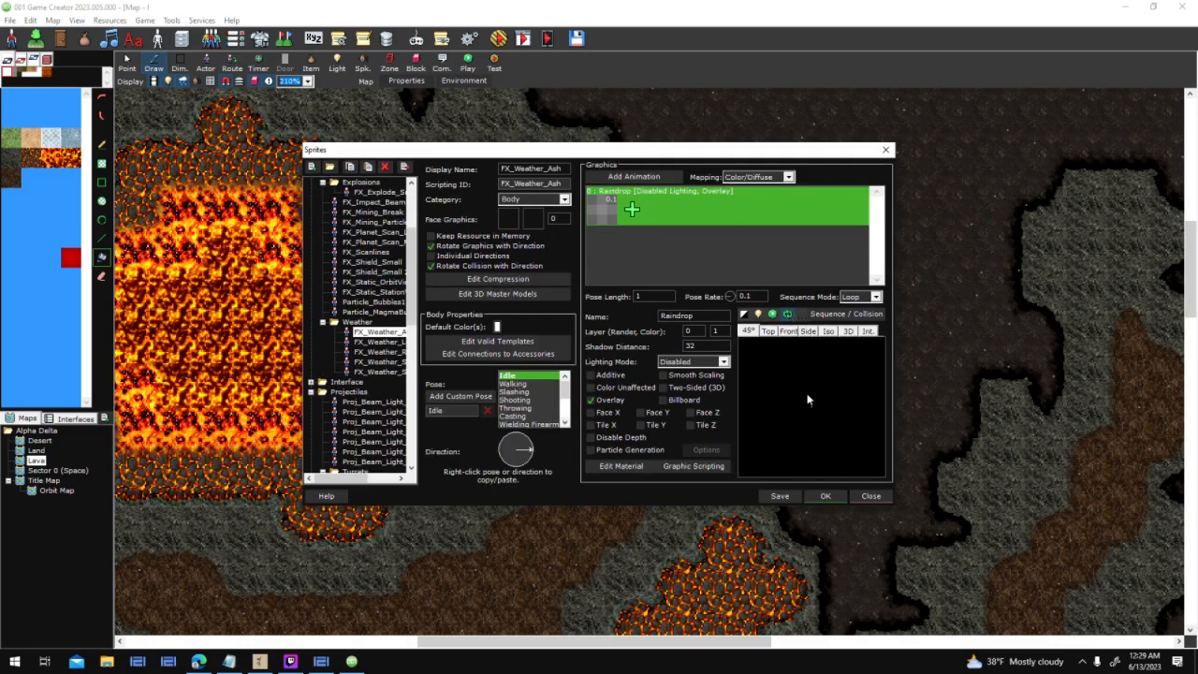
{"action": "left_click", "coordinate": [590, 450]}
{"action": "left_click", "coordinate": [706, 449]}
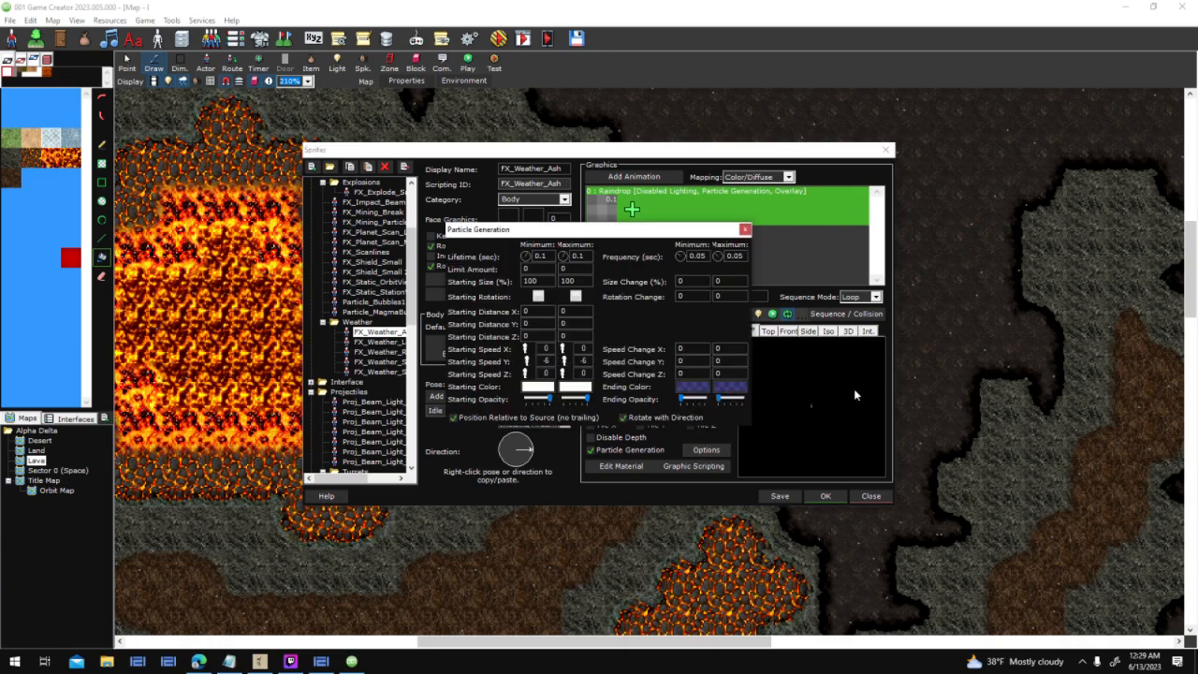
Set the ash particles' minimum and maximum lifetime to 1 second and both frequency values to 1 second
{"action": "double_click", "coordinate": [575, 255]}
{"action": "type", "text": "1"}
{"action": "left_click_drag", "start_coordinate": [707, 256], "coordinate": [695, 255]}
{"action": "type", "text": "1"}
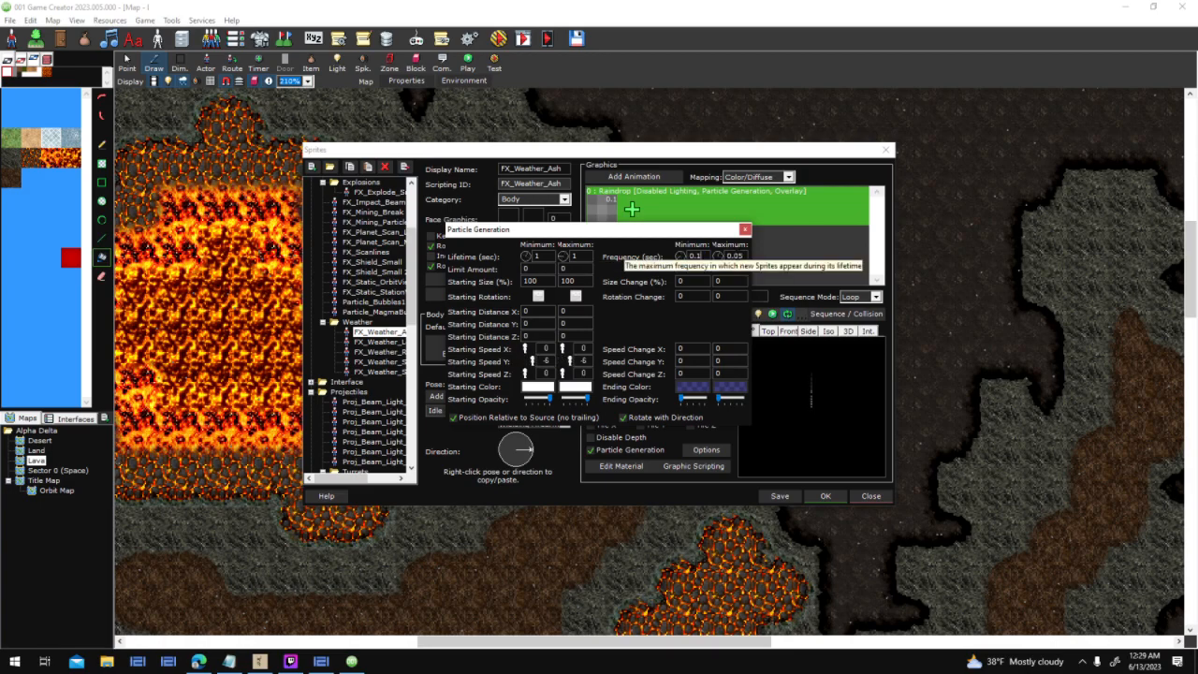
{"action": "key", "text": "Tab"}
{"action": "type", "text": "1"}
{"action": "double_click", "coordinate": [693, 255]}
{"action": "type", "text": "1"}
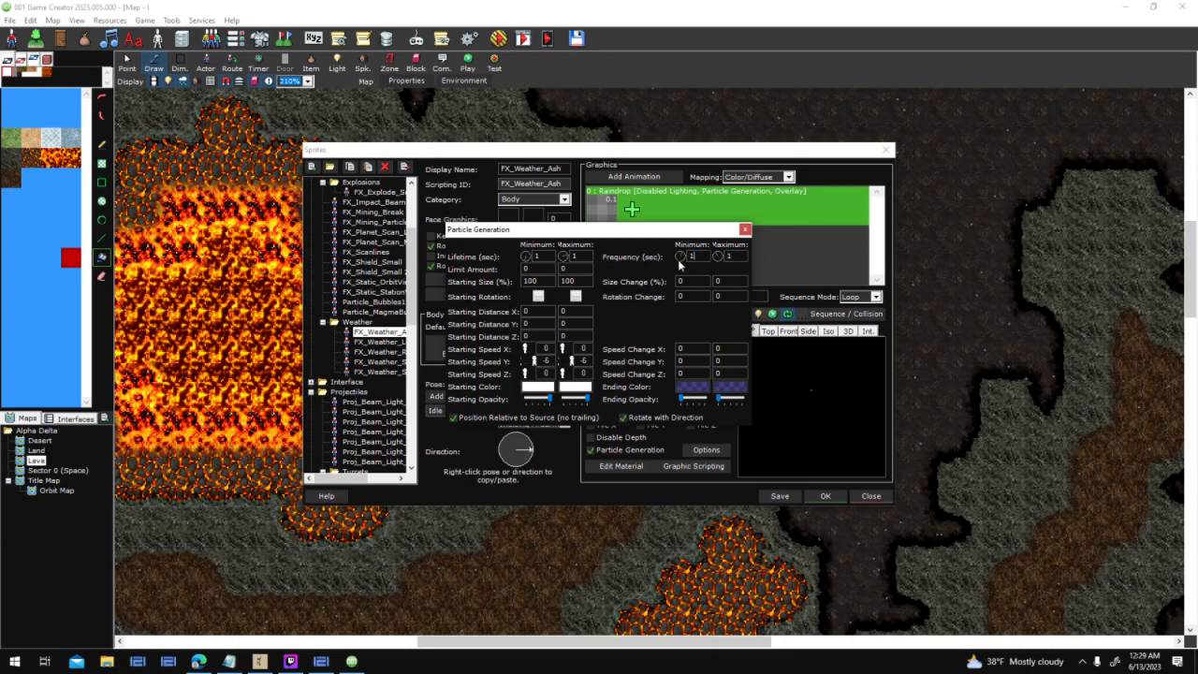
{"action": "left_click", "coordinate": [744, 229]}
{"action": "left_click", "coordinate": [842, 314]}
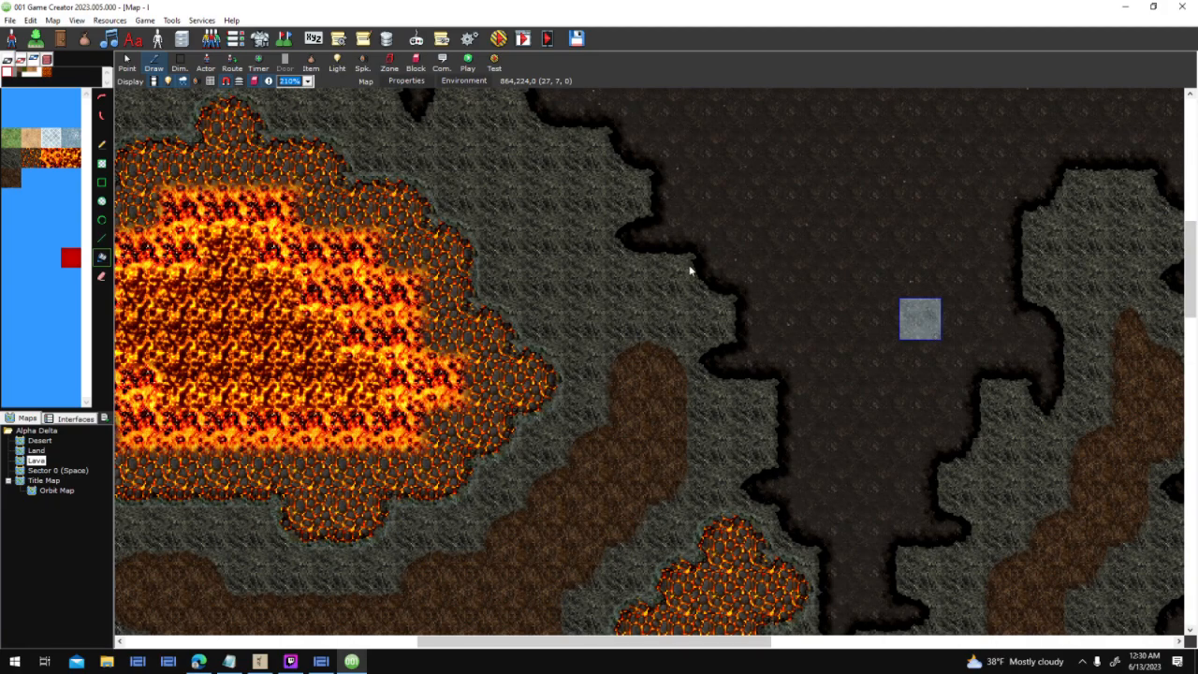
Open the FX_Weather_Ash sprite from the Effect/Weather folder for editing
{"action": "left_click", "coordinate": [12, 42]}
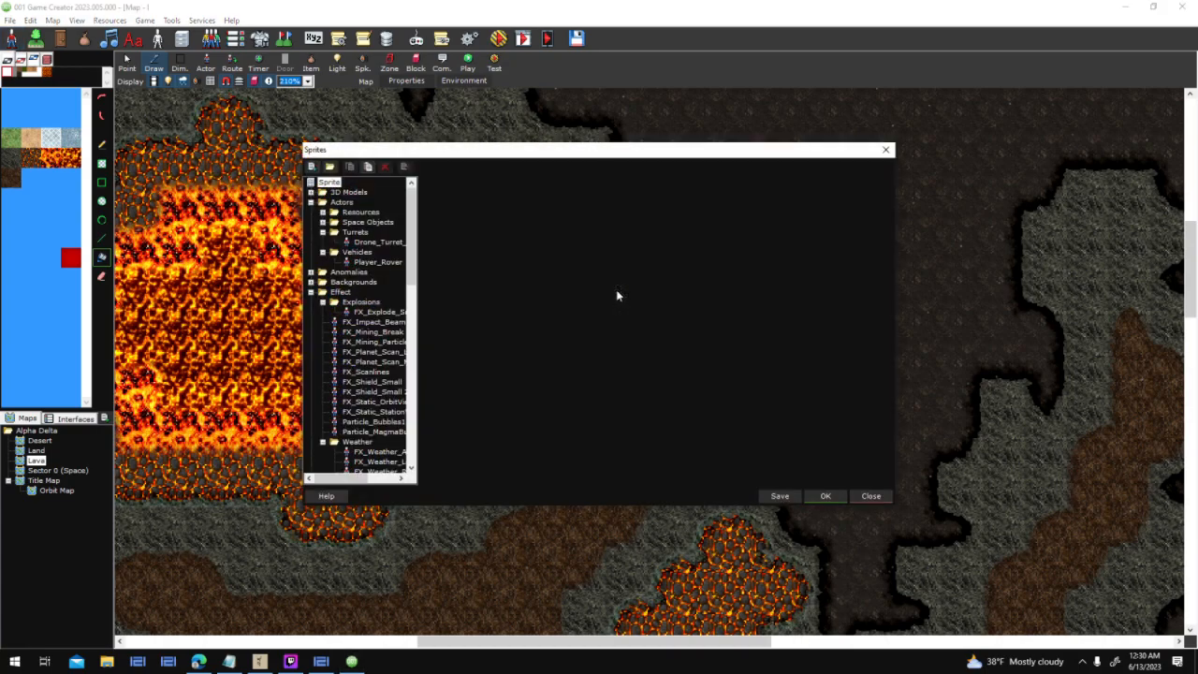
{"action": "left_click_drag", "start_coordinate": [588, 154], "coordinate": [876, 155]}
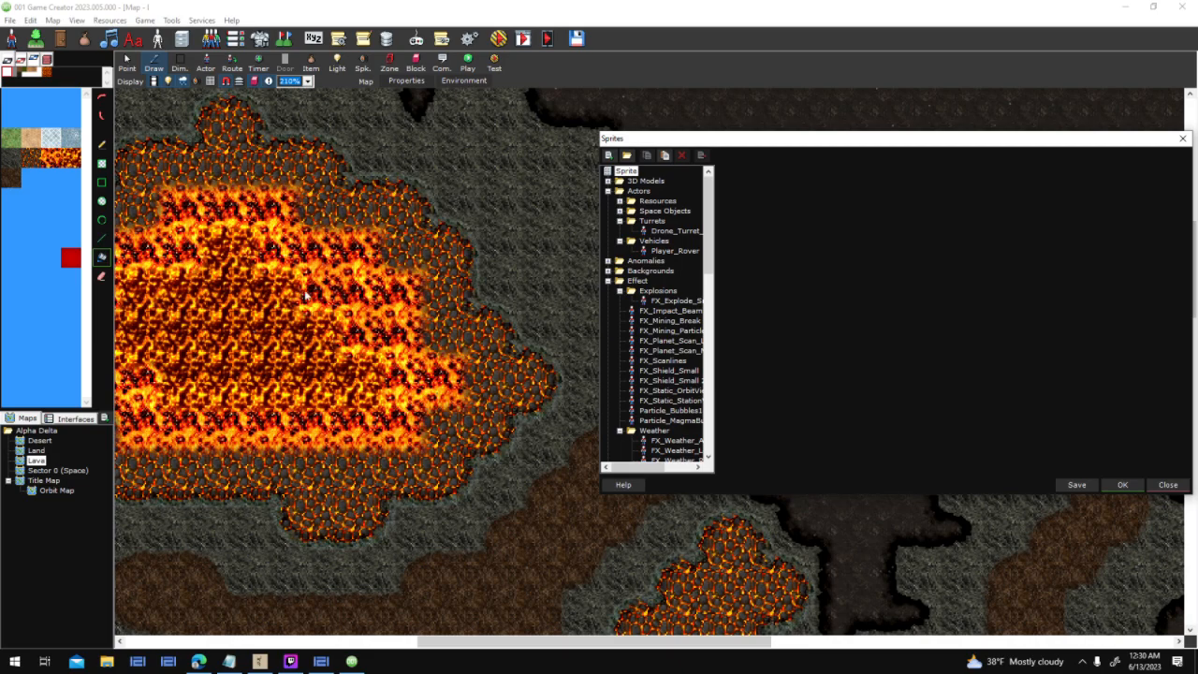
{"action": "scroll", "coordinate": [710, 244], "scroll_direction": "down", "scroll_amount": 4}
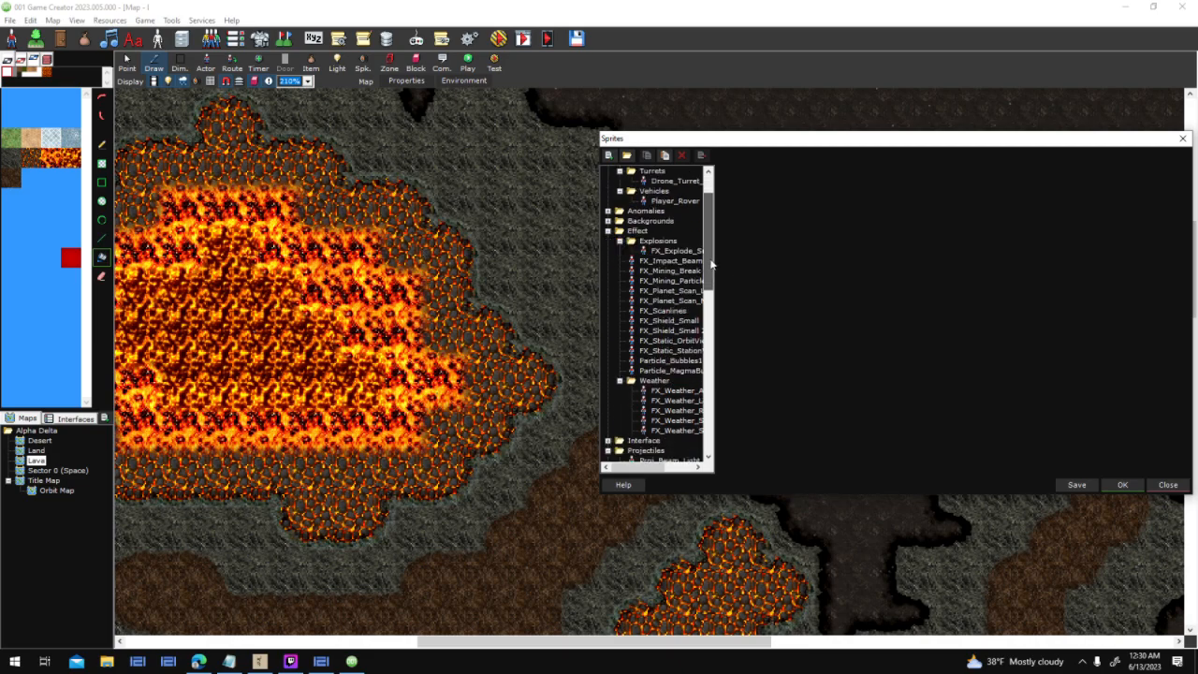
{"action": "left_click", "coordinate": [684, 327]}
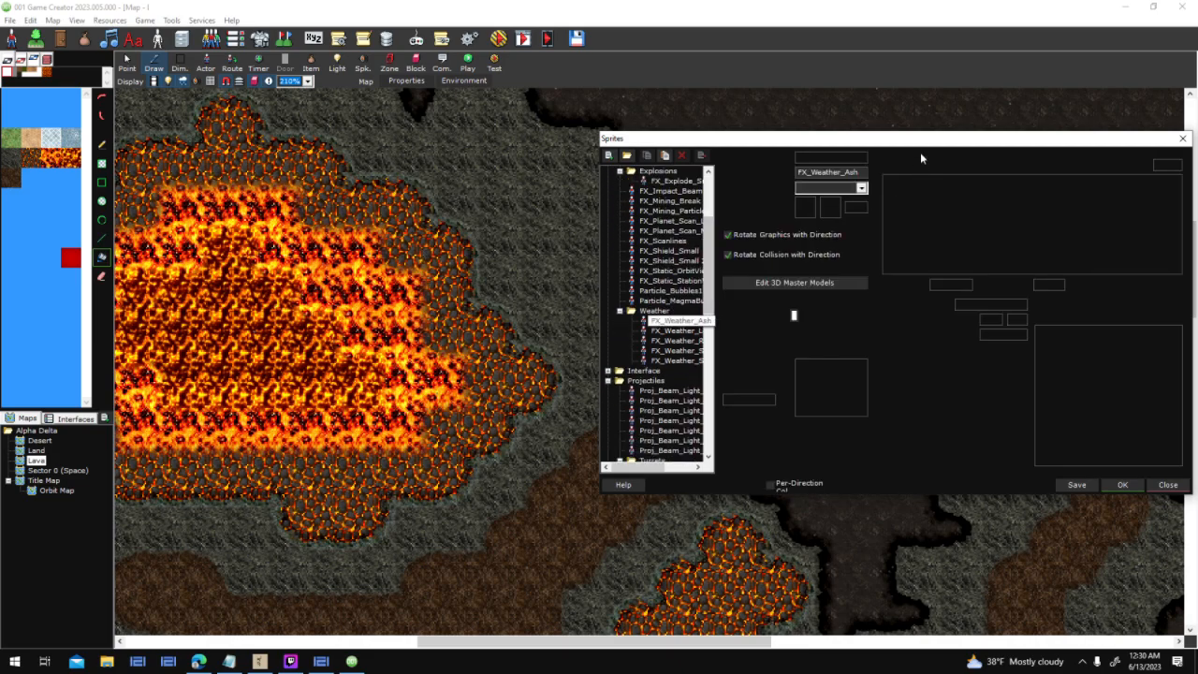
Search the computer for "to do" to locate the to-do list
{"action": "key", "text": "super"}
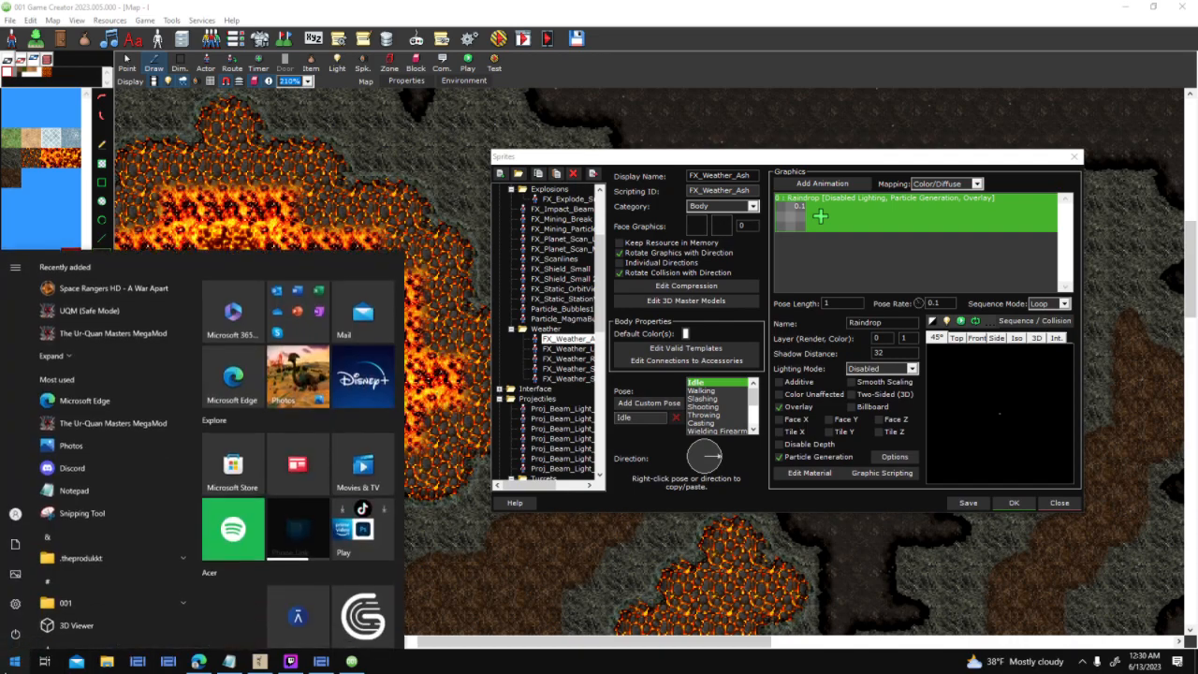
{"action": "type", "text": "to do"}
{"action": "key", "text": "BackSpace"}
{"action": "key", "text": "BackSpace"}
{"action": "type", "text": "do"}
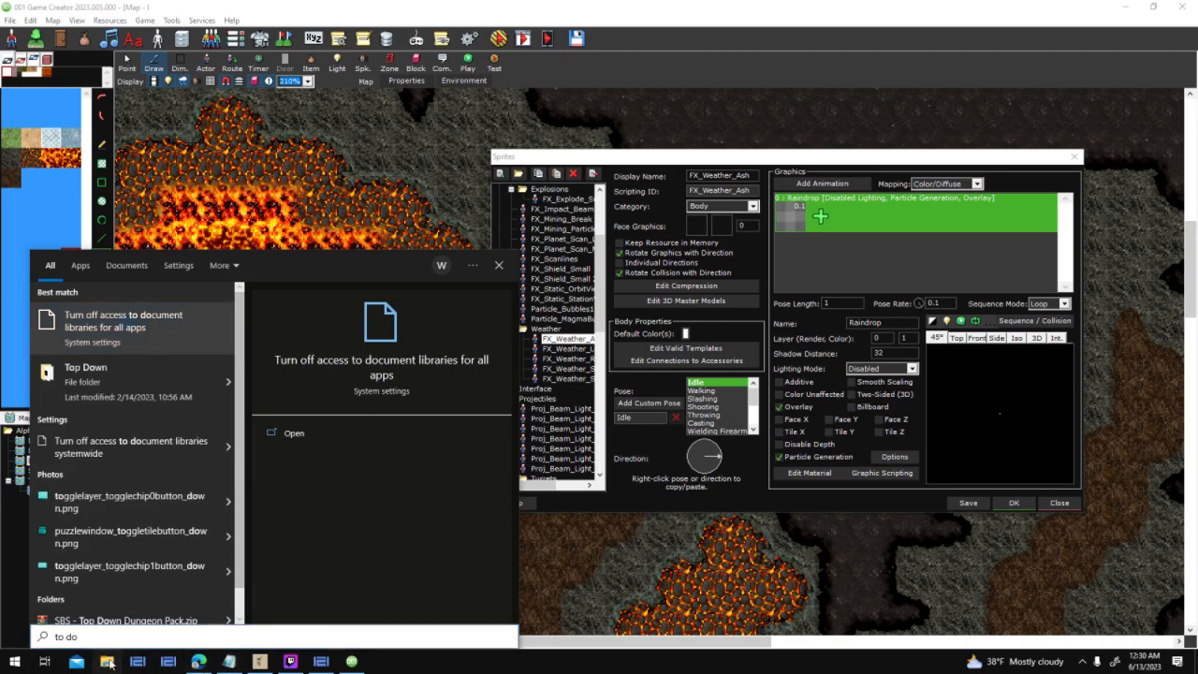
Switch to File Explorer, open To Do.txt from the Alpha Delta project's Texts folder and close the folder window
{"action": "left_click", "coordinate": [106, 661]}
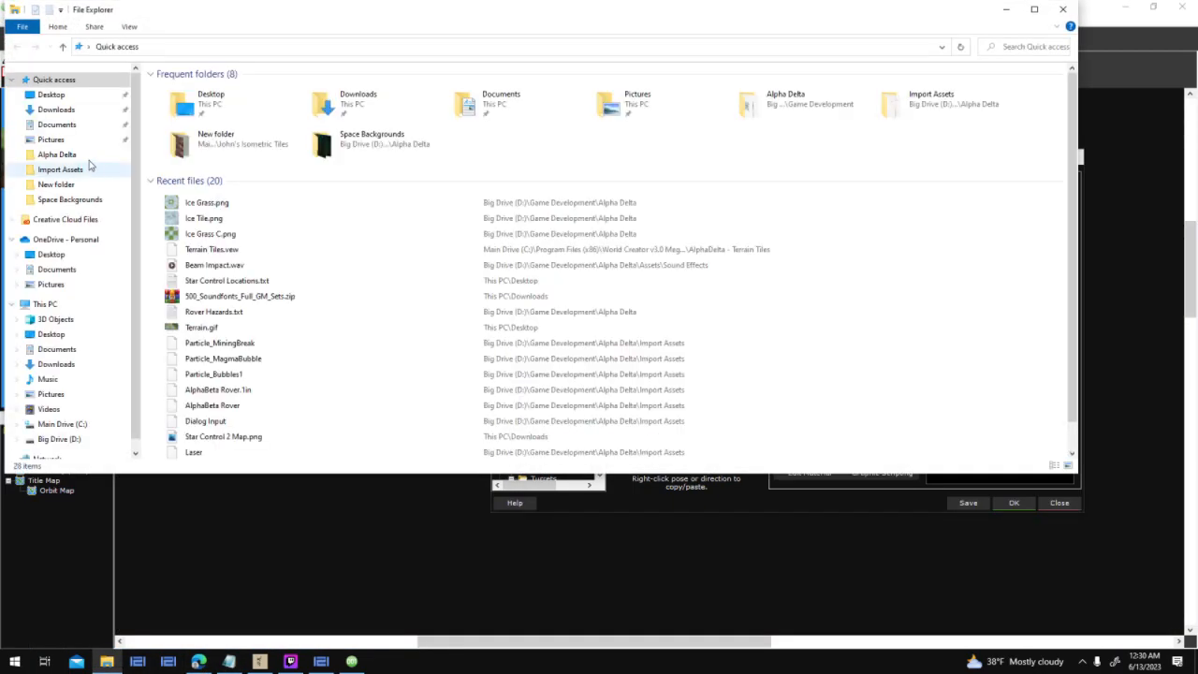
{"action": "left_click", "coordinate": [86, 155]}
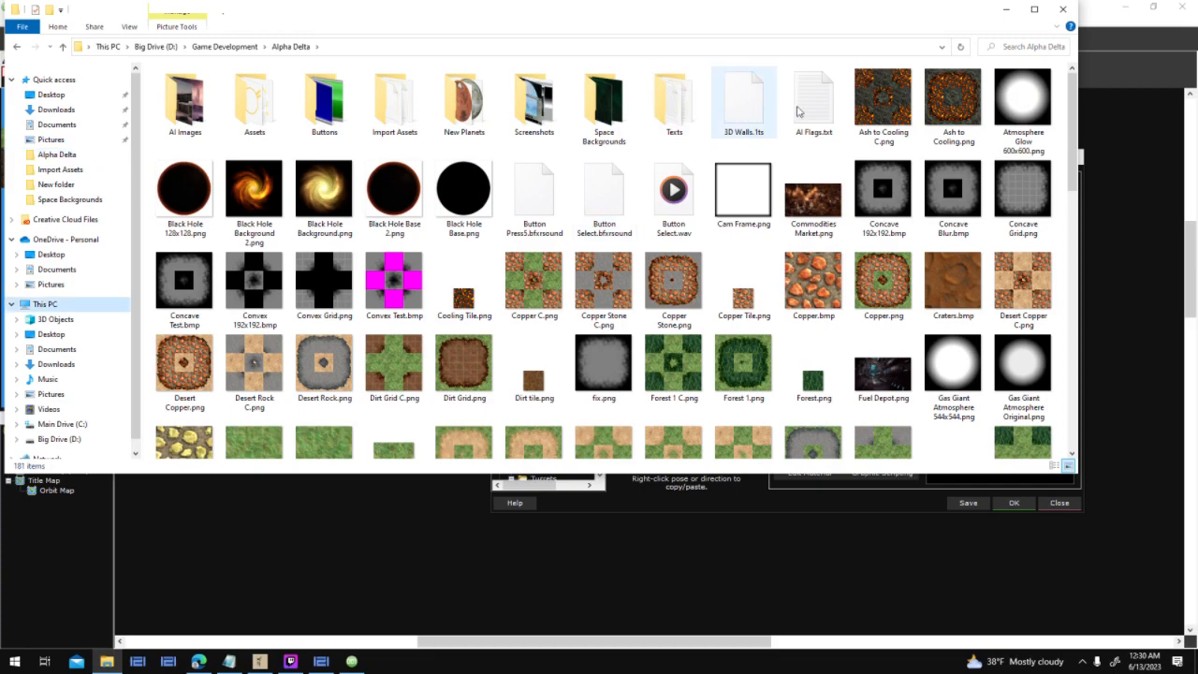
{"action": "key", "text": "t"}
{"action": "key", "text": "t"}
{"action": "key", "text": "t"}
{"action": "key", "text": "t"}
{"action": "key", "text": "t"}
{"action": "key", "text": "t"}
{"action": "key", "text": "t"}
{"action": "key", "text": "t"}
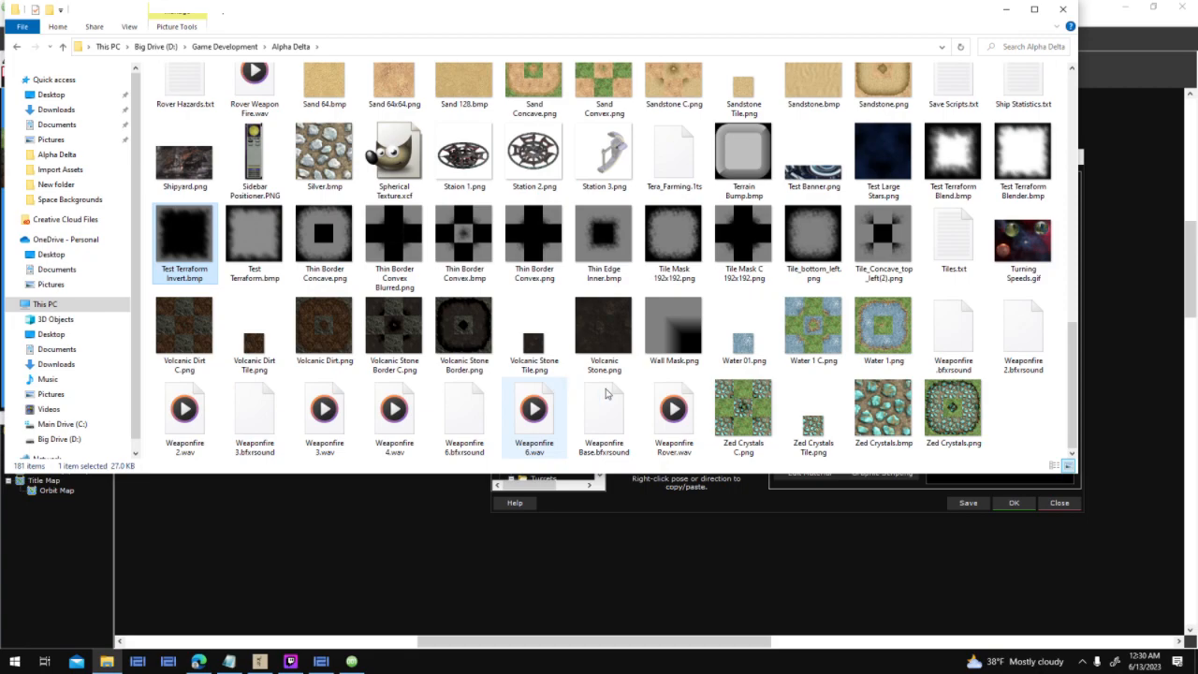
{"action": "key", "text": "t"}
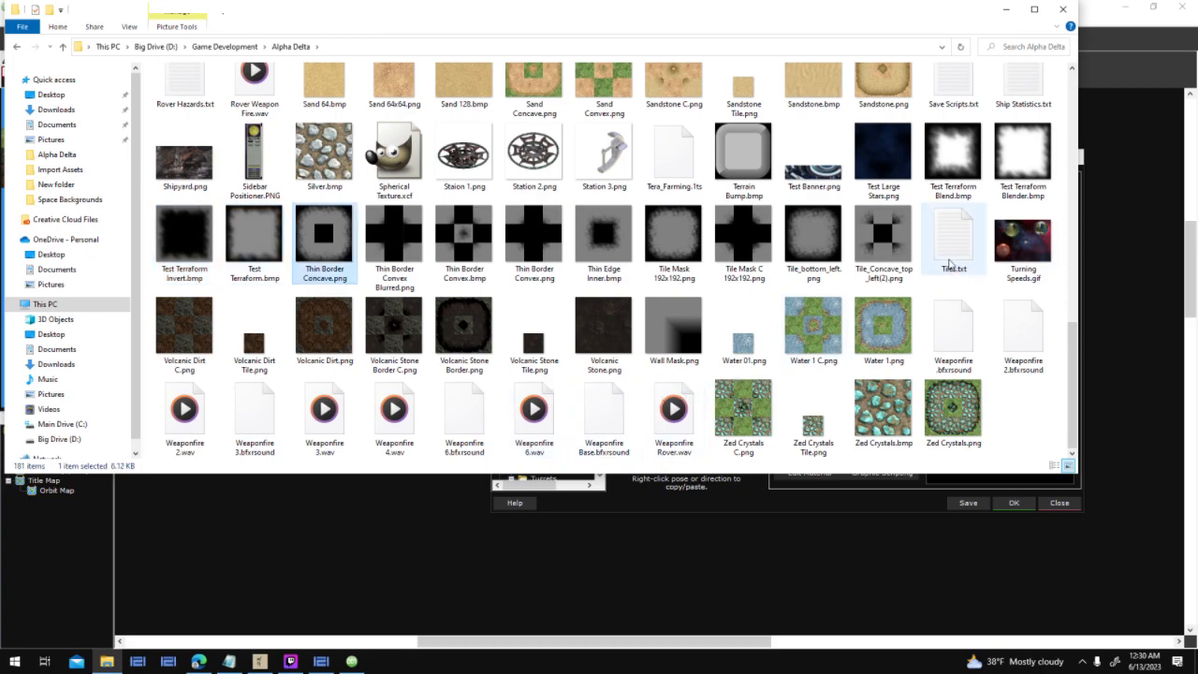
{"action": "scroll", "coordinate": [608, 187], "scroll_direction": "up", "scroll_amount": 15}
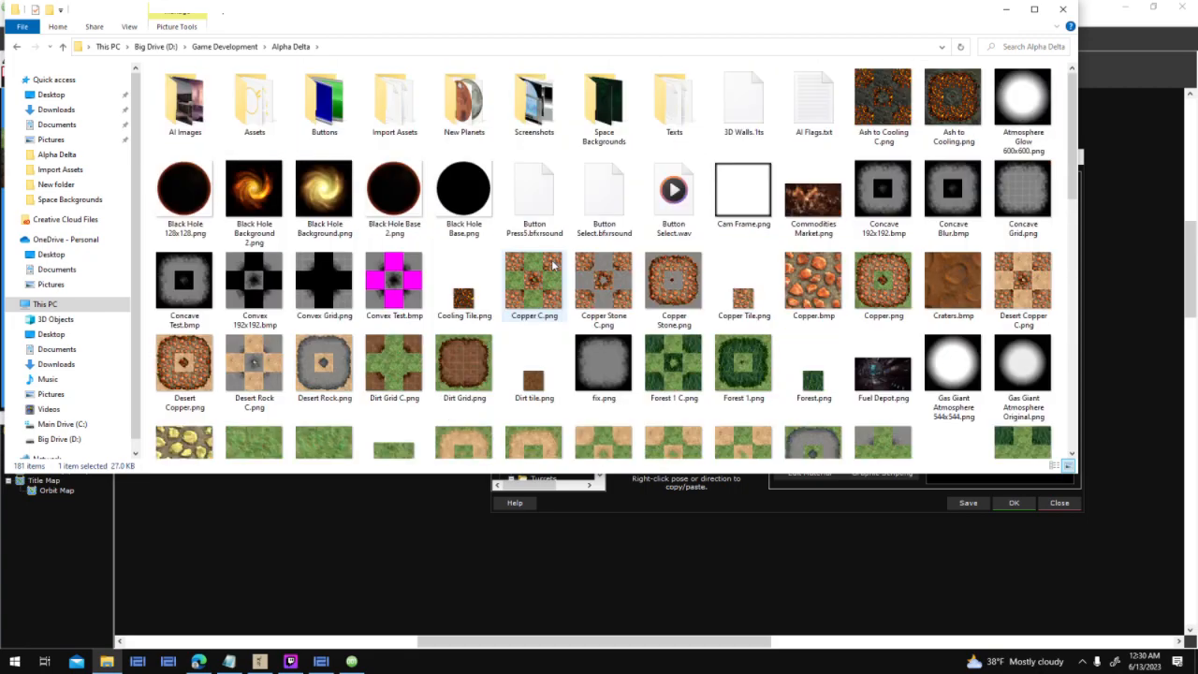
{"action": "double_click", "coordinate": [681, 110]}
{"action": "double_click", "coordinate": [267, 285]}
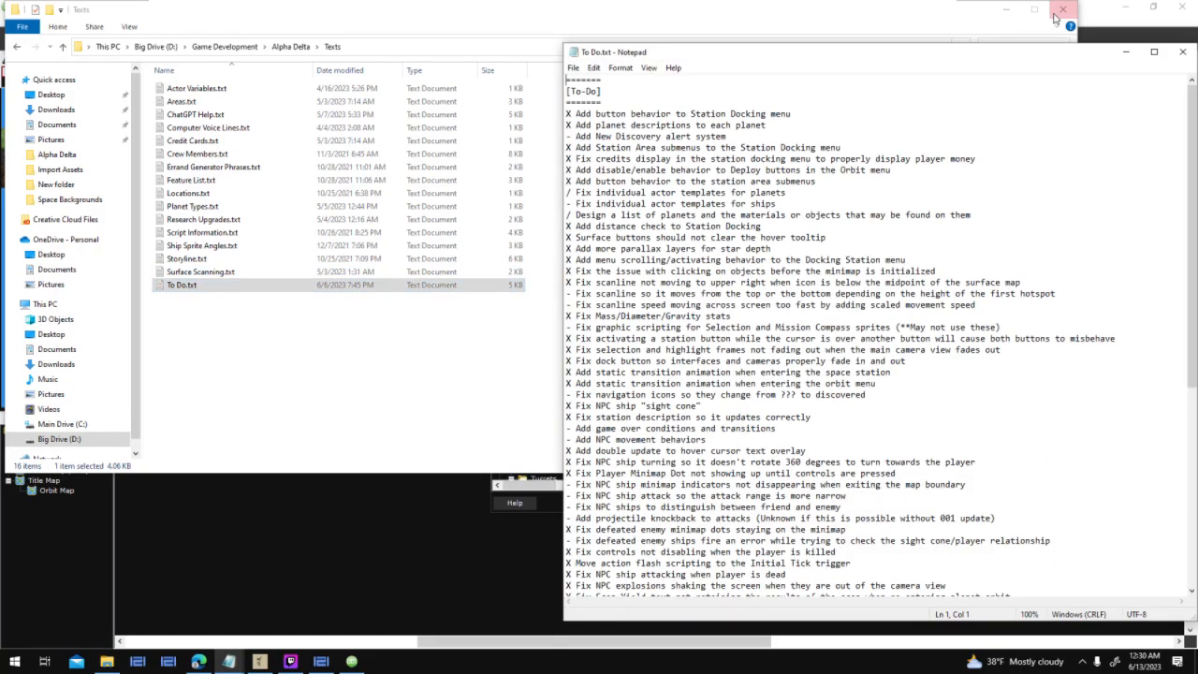
{"action": "left_click", "coordinate": [1056, 16]}
Add the line "- Fix lava tile inner corners" at the end of the to-do list and save the file
{"action": "scroll", "coordinate": [936, 374], "scroll_direction": "down", "scroll_amount": 10}
{"action": "left_click", "coordinate": [949, 492]}
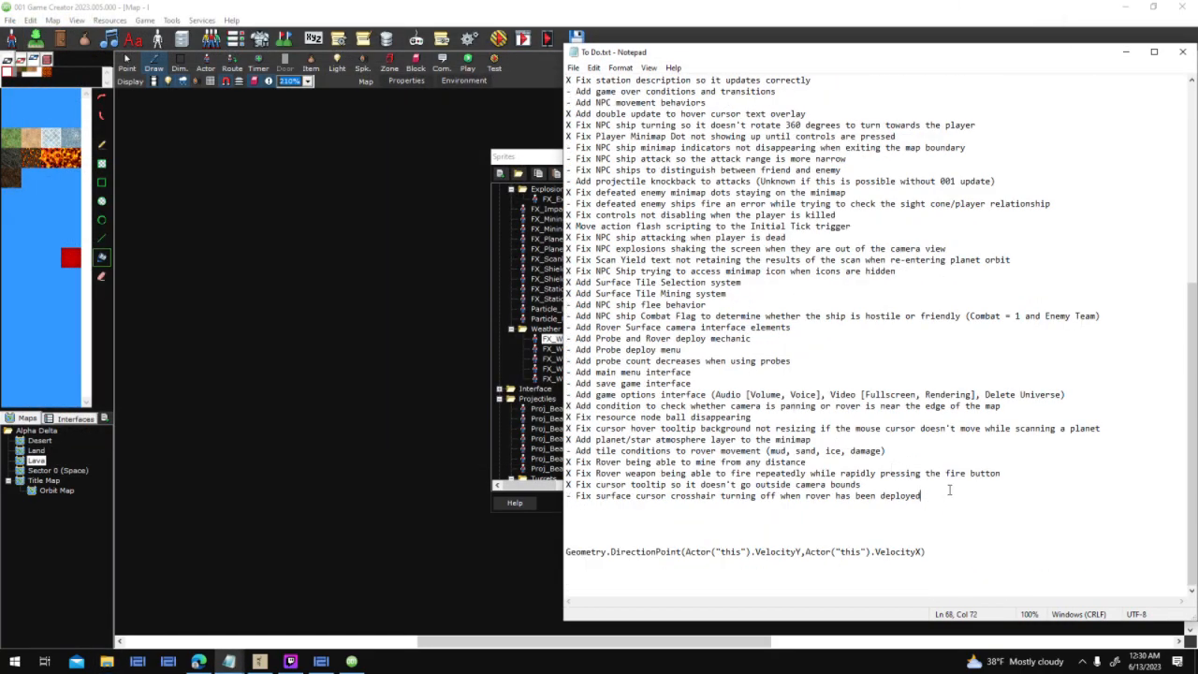
{"action": "key", "text": "Return"}
{"action": "type", "text": "- Fix lava tile inner corners"}
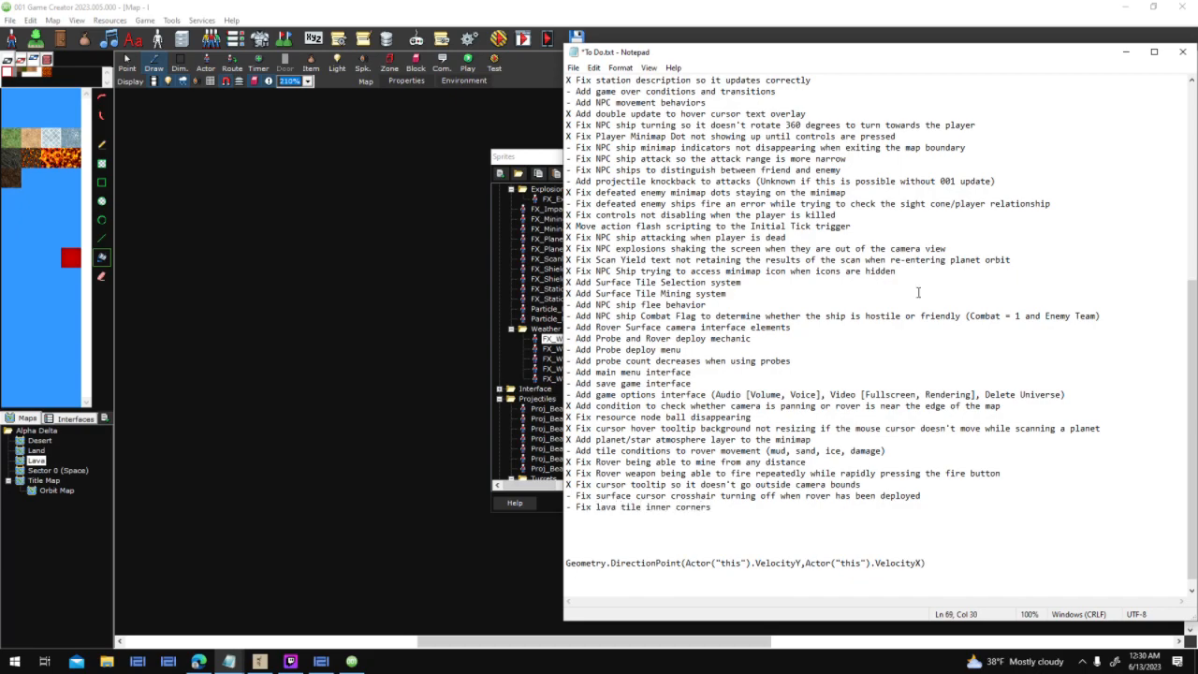
{"action": "left_click", "coordinate": [572, 68]}
{"action": "left_click", "coordinate": [597, 124]}
Return to 001 Game Creator, preview FX_Weather_Ash in the Sequence Editor and open its particle generation options beside it
{"action": "left_click", "coordinate": [542, 156]}
{"action": "left_click", "coordinate": [976, 322]}
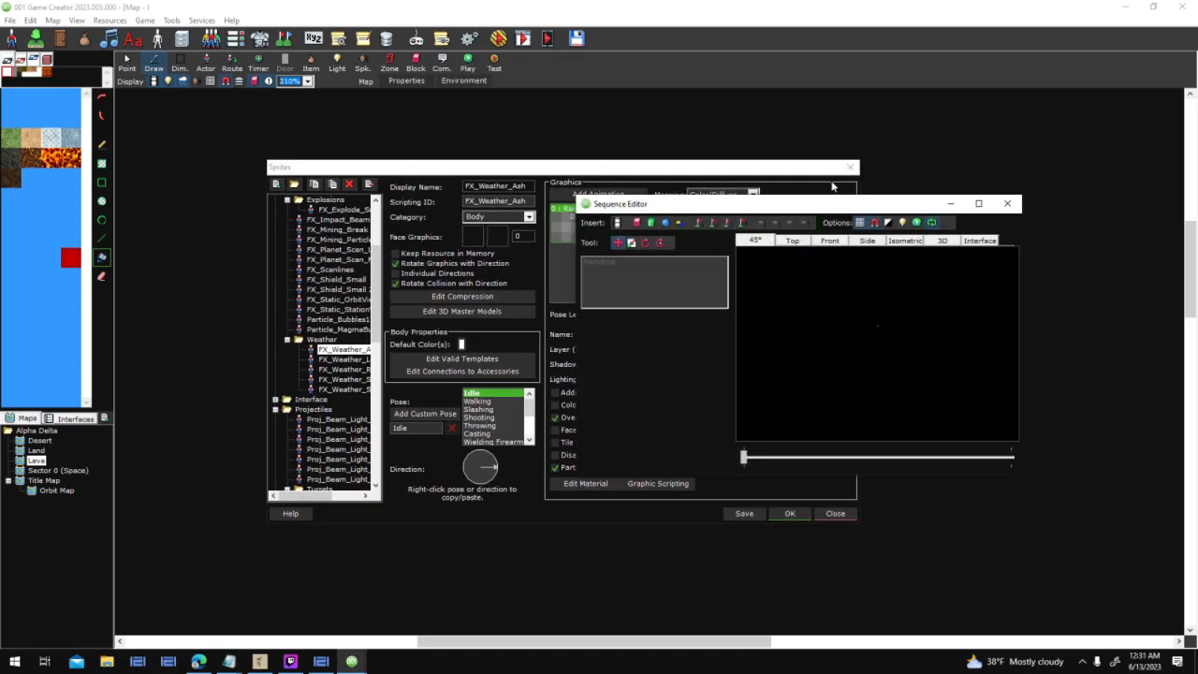
{"action": "left_click_drag", "start_coordinate": [969, 204], "coordinate": [455, 204]}
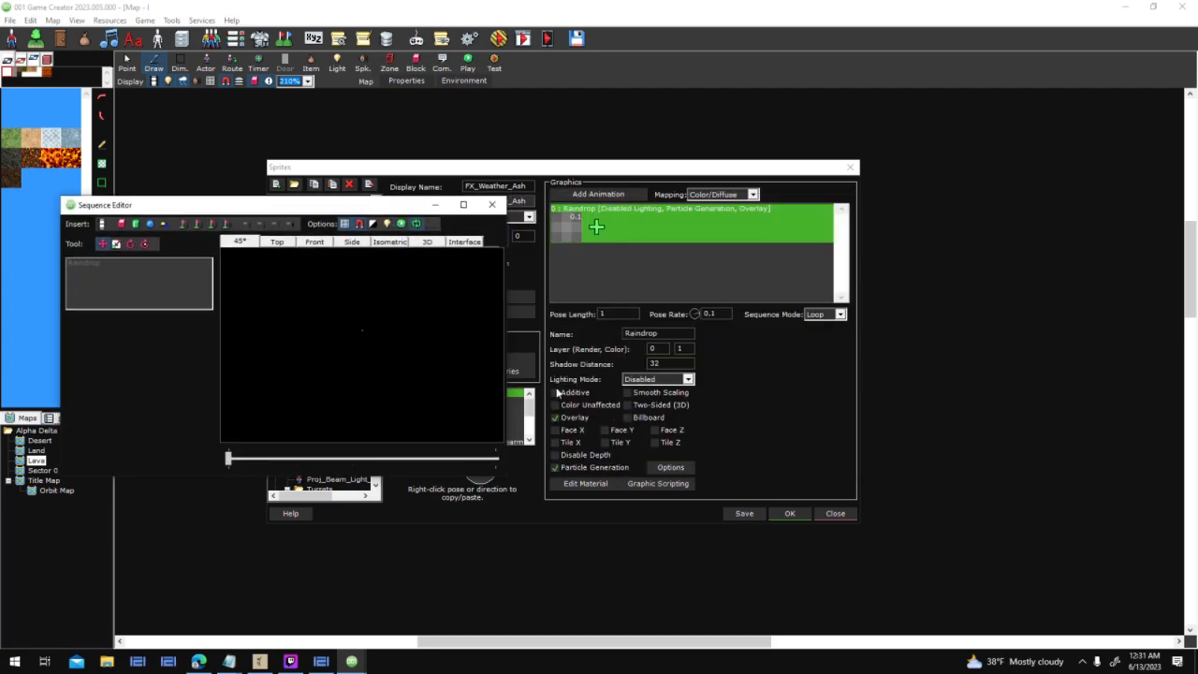
{"action": "left_click", "coordinate": [669, 467]}
{"action": "left_click_drag", "start_coordinate": [589, 247], "coordinate": [678, 260]}
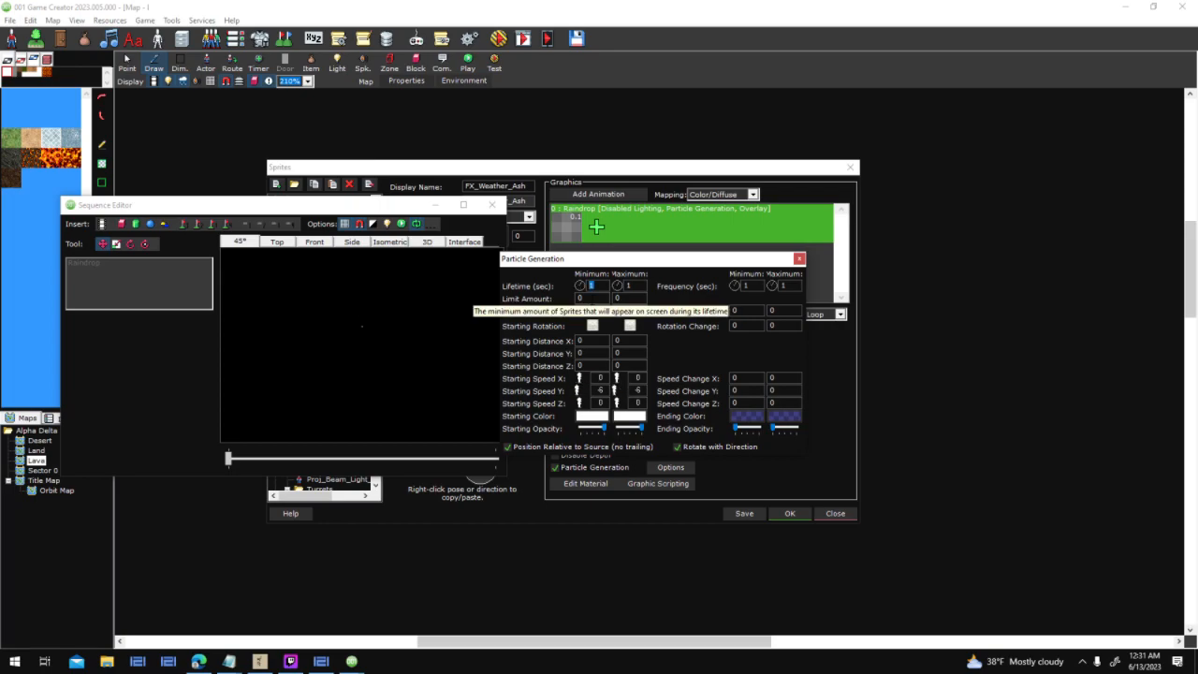
Set the ash particles' minimum frequency to 0.6 seconds, adjust their minimum ending opacity and accept the sprite changes
{"action": "type", "text": "6"}
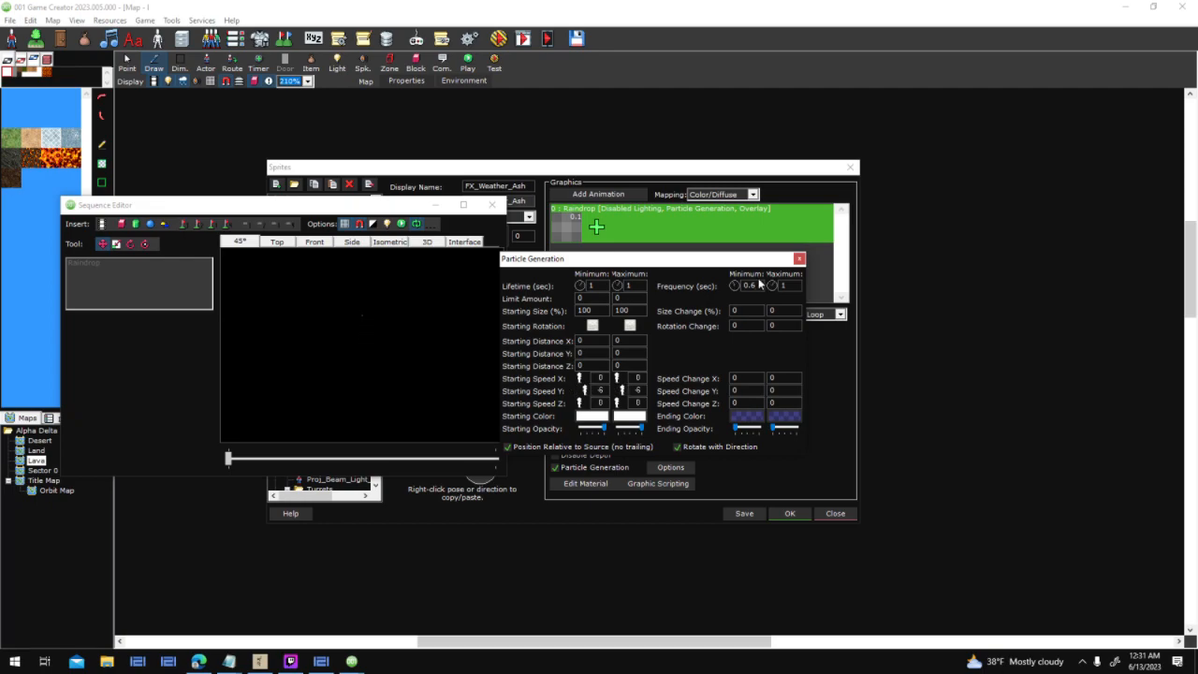
{"action": "type", "text": "4"}
{"action": "mouse_move", "coordinate": [739, 428]}
{"action": "left_mouse_down"}
{"action": "mouse_move", "coordinate": [796, 427]}
{"action": "mouse_move", "coordinate": [731, 413]}
{"action": "left_mouse_up"}
{"action": "left_click", "coordinate": [799, 258]}
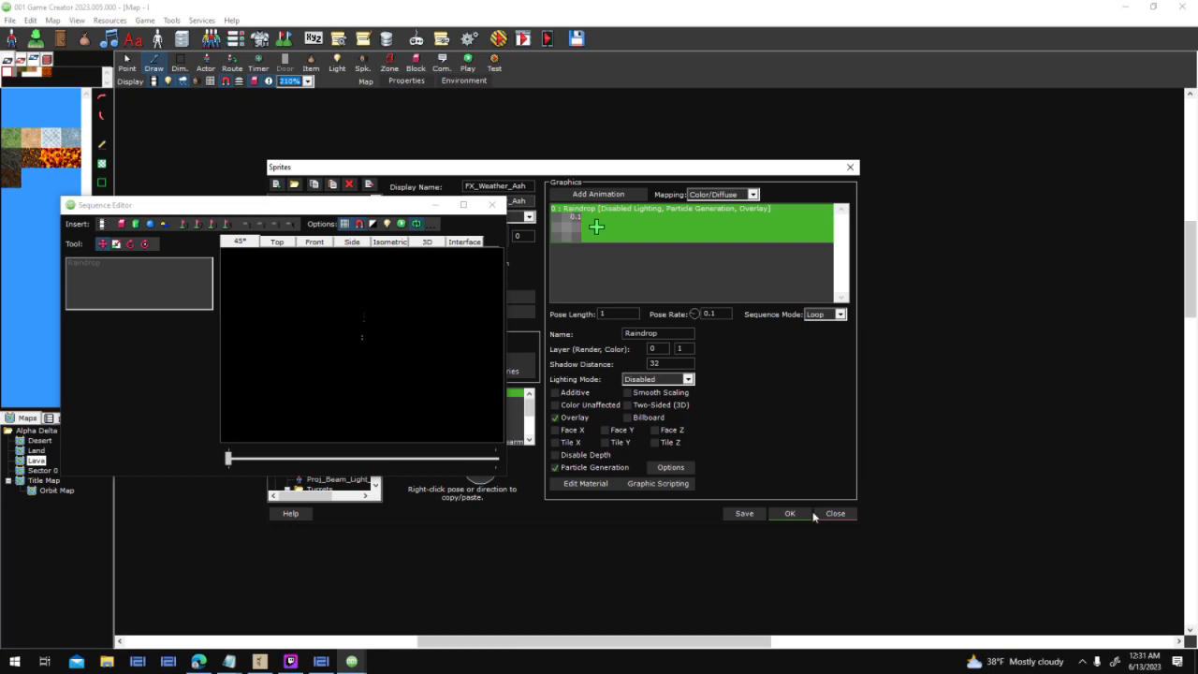
{"action": "left_click", "coordinate": [702, 246]}
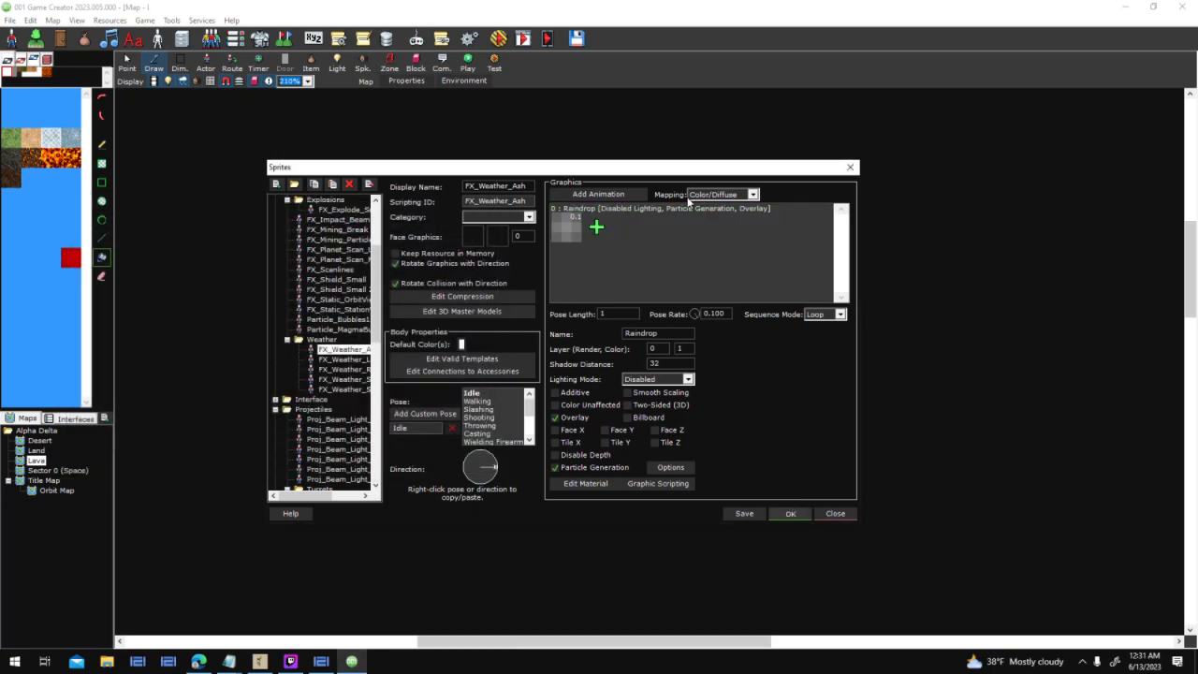
{"action": "left_click", "coordinate": [784, 514]}
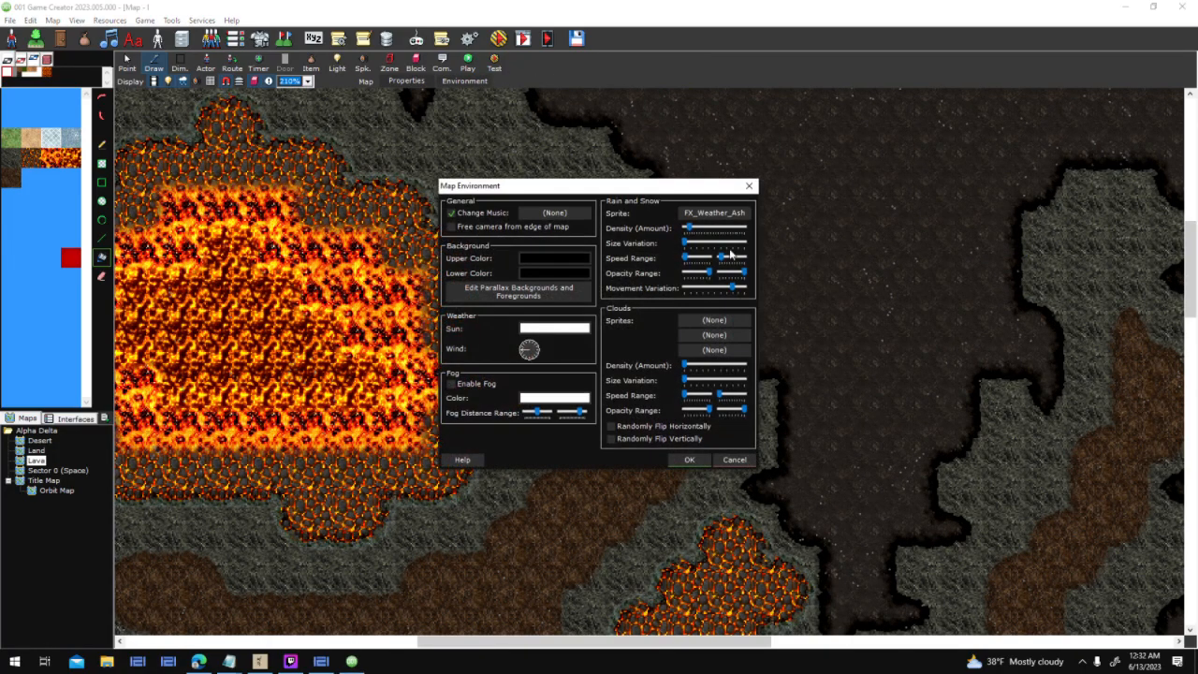
Lower the ash weather's movement variation to slightly below the middle of its range and accept the environment settings
{"action": "left_click_drag", "start_coordinate": [732, 290], "coordinate": [708, 290]}
{"action": "left_click", "coordinate": [689, 460]}
{"action": "left_click", "coordinate": [690, 460]}
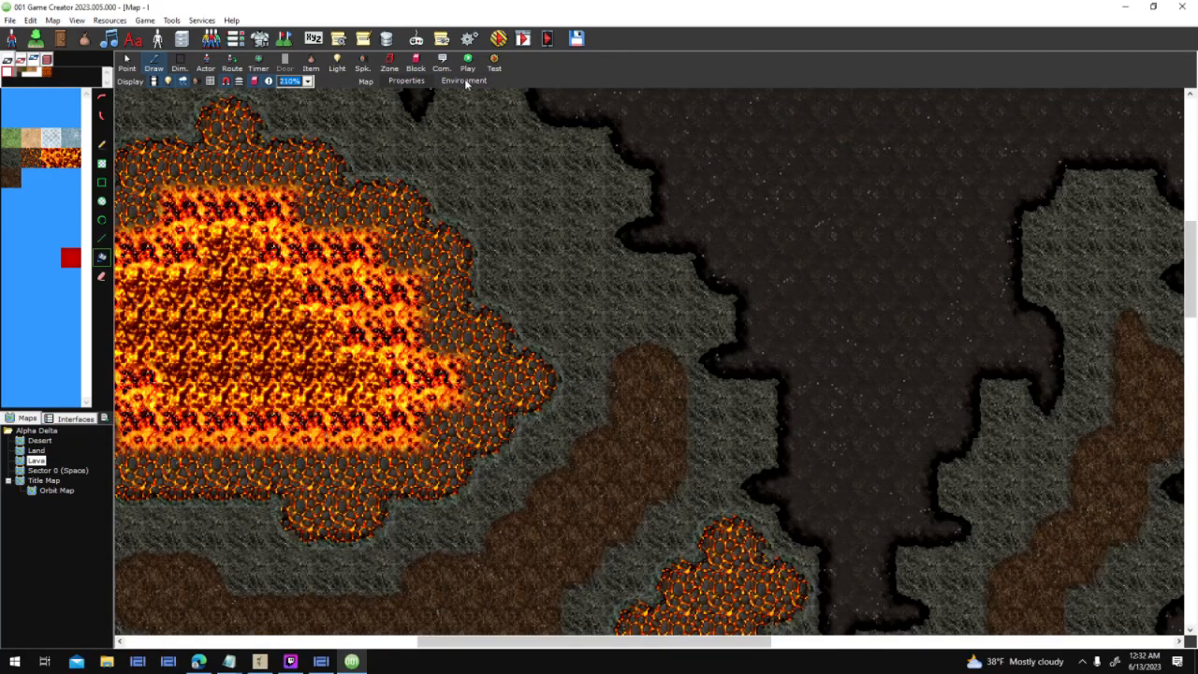
Try the ash weather's movement variation at its maximum and at its minimum, accepting the environment settings each time
{"action": "left_click", "coordinate": [465, 81]}
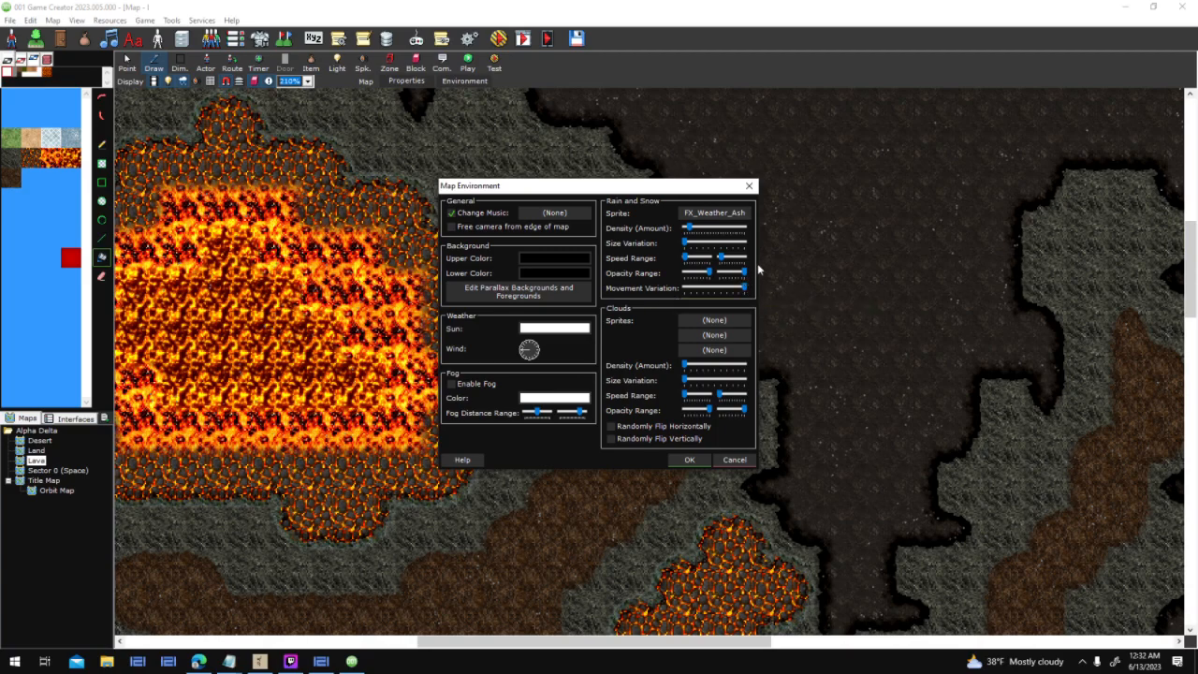
{"action": "left_click", "coordinate": [703, 458]}
{"action": "left_click", "coordinate": [689, 460]}
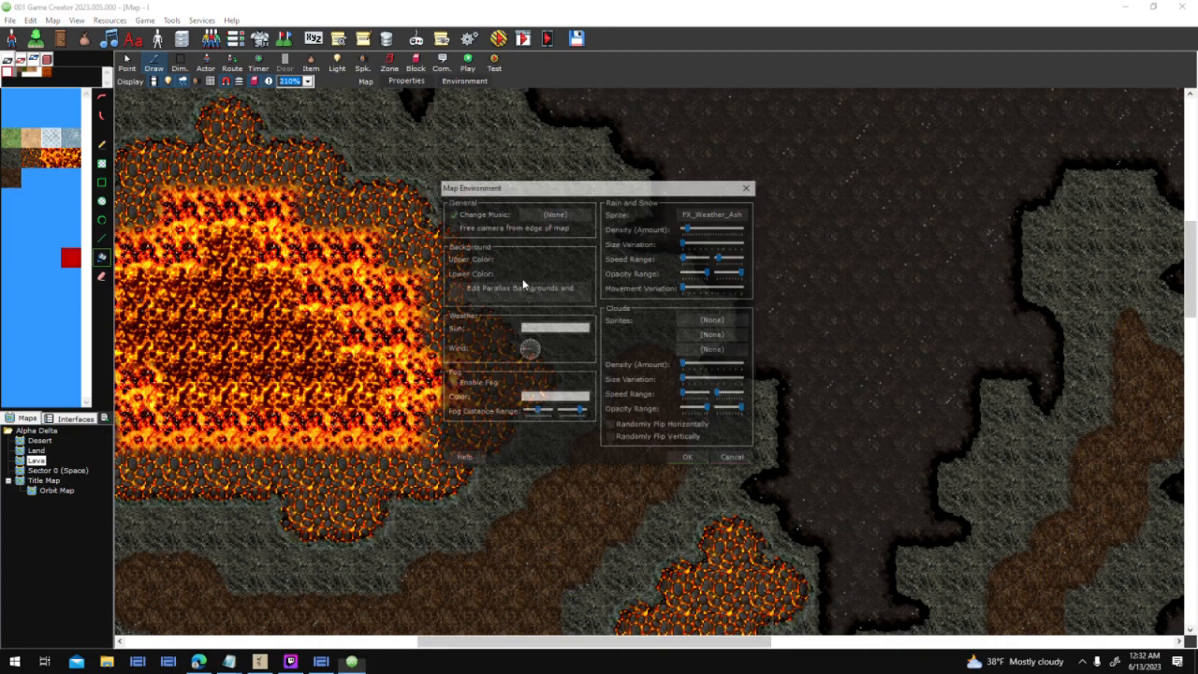
{"action": "left_click", "coordinate": [690, 460]}
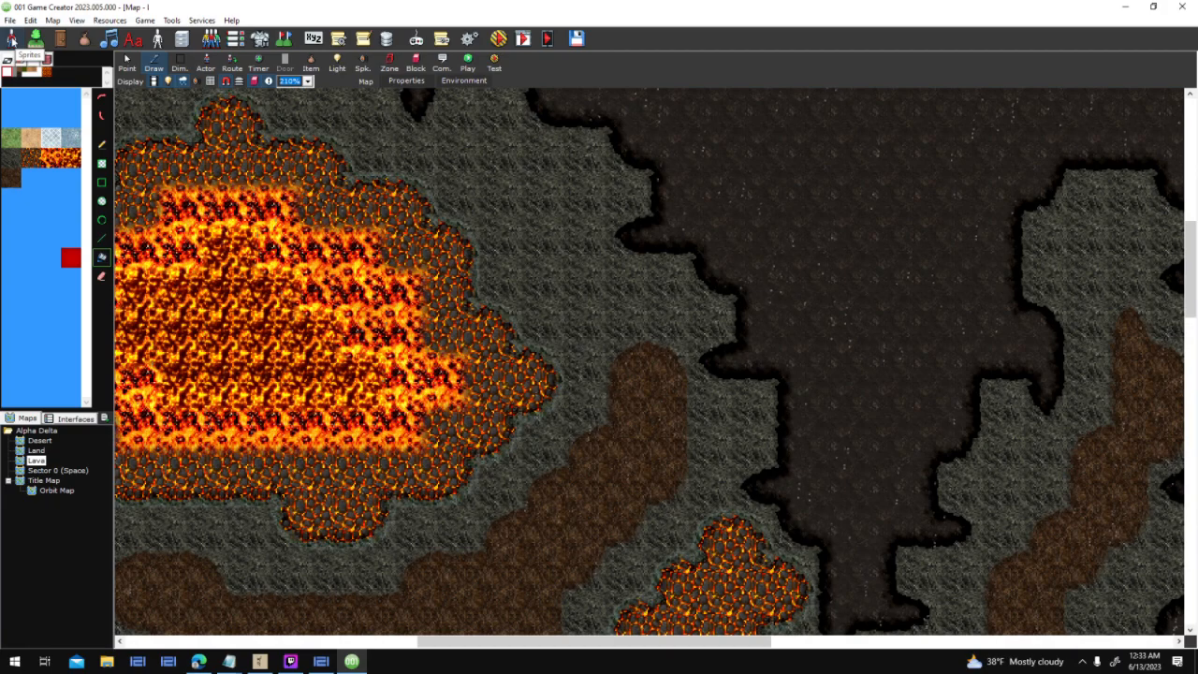
Check the particle generation options of the FX_Weather_Ash sprite
{"action": "left_click", "coordinate": [11, 39]}
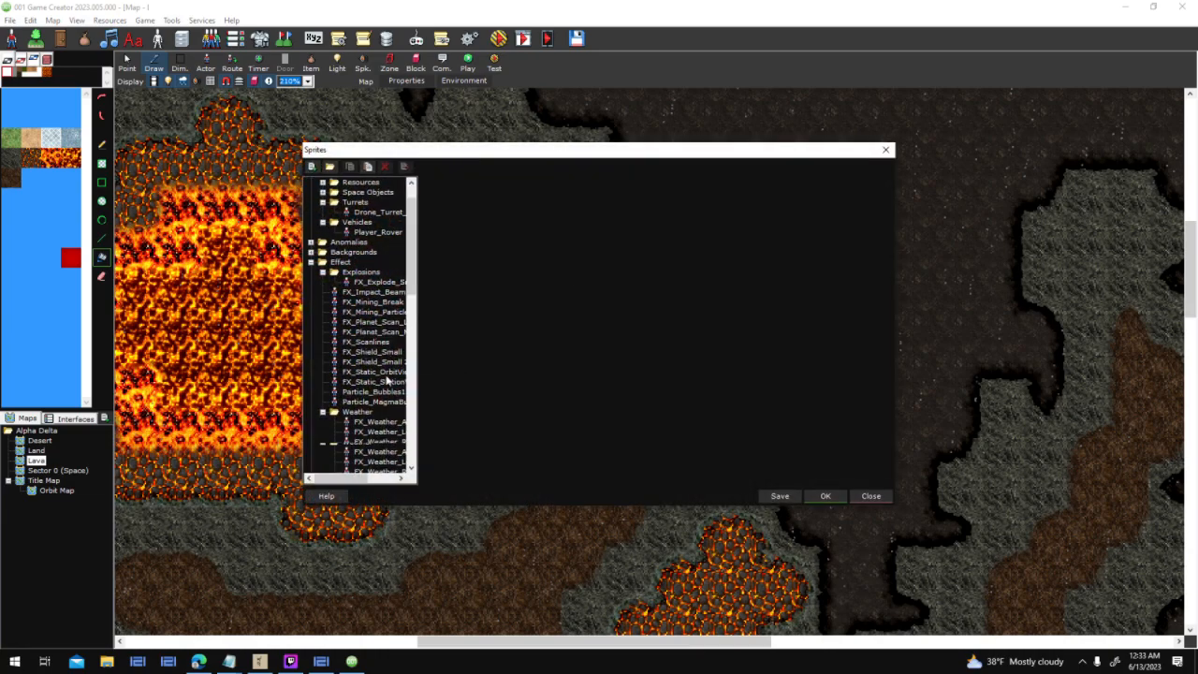
{"action": "scroll", "coordinate": [387, 379], "scroll_direction": "down", "scroll_amount": 6}
{"action": "left_click", "coordinate": [379, 241]}
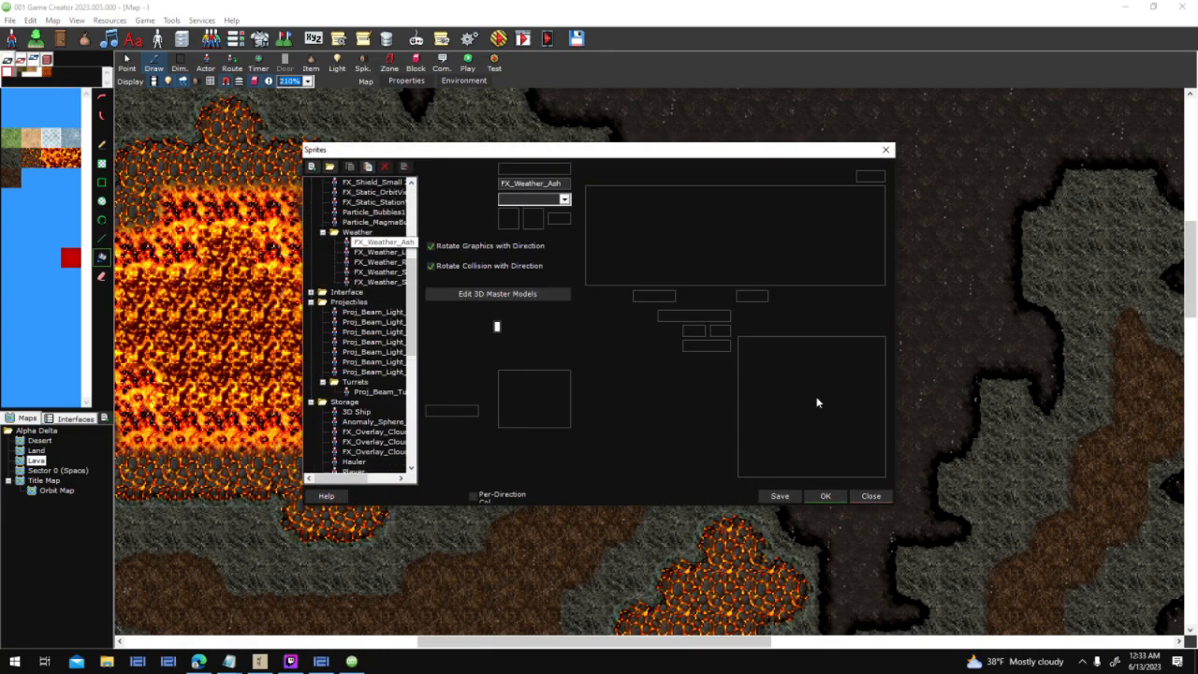
{"action": "left_click", "coordinate": [706, 450]}
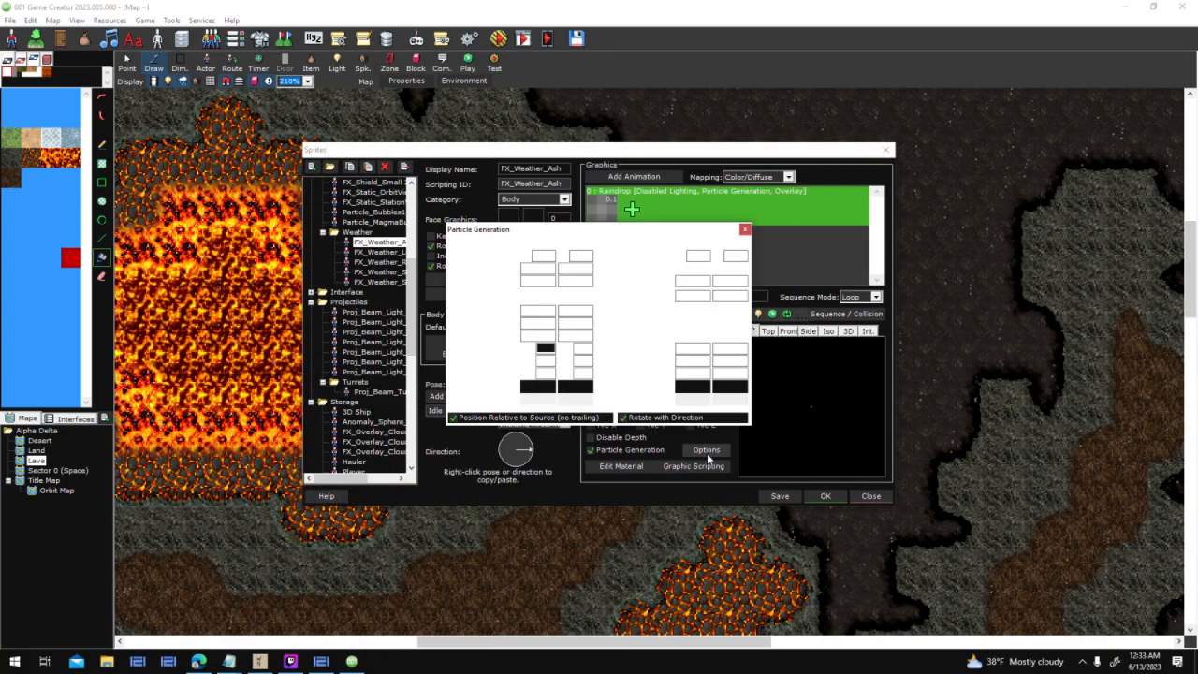
{"action": "left_click", "coordinate": [745, 229]}
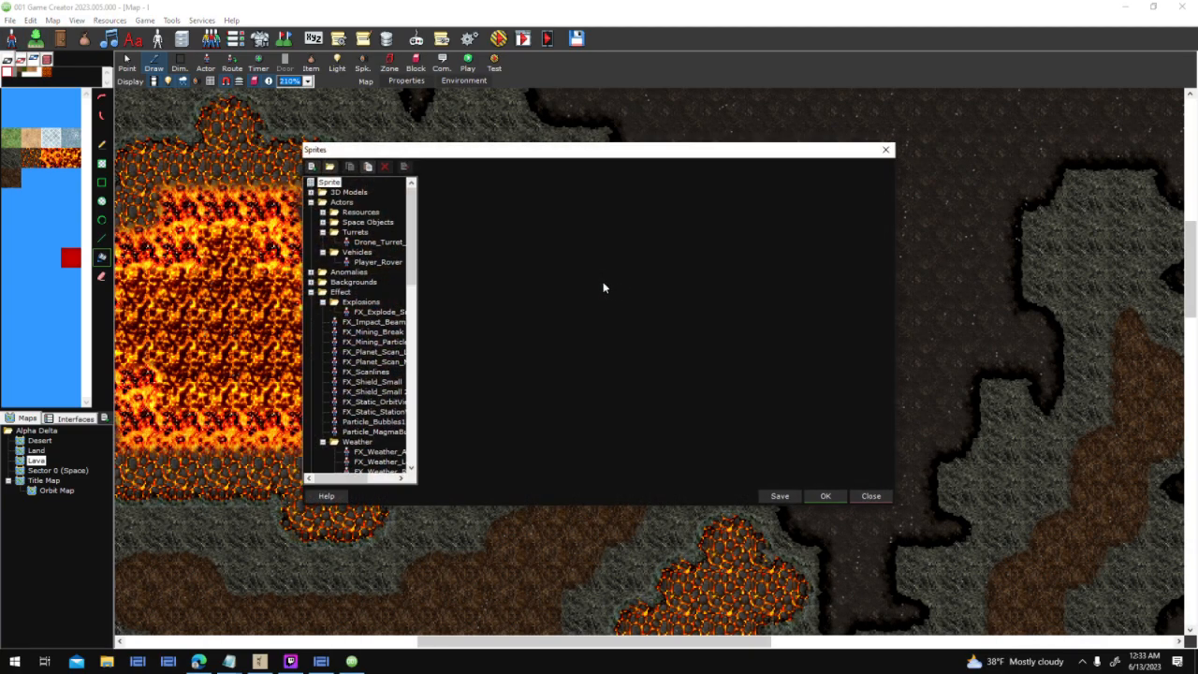
Duplicate the FX_Weather_Ash sprite and name the copy FX_Weather_Heat
{"action": "scroll", "coordinate": [397, 379], "scroll_direction": "down", "scroll_amount": 6}
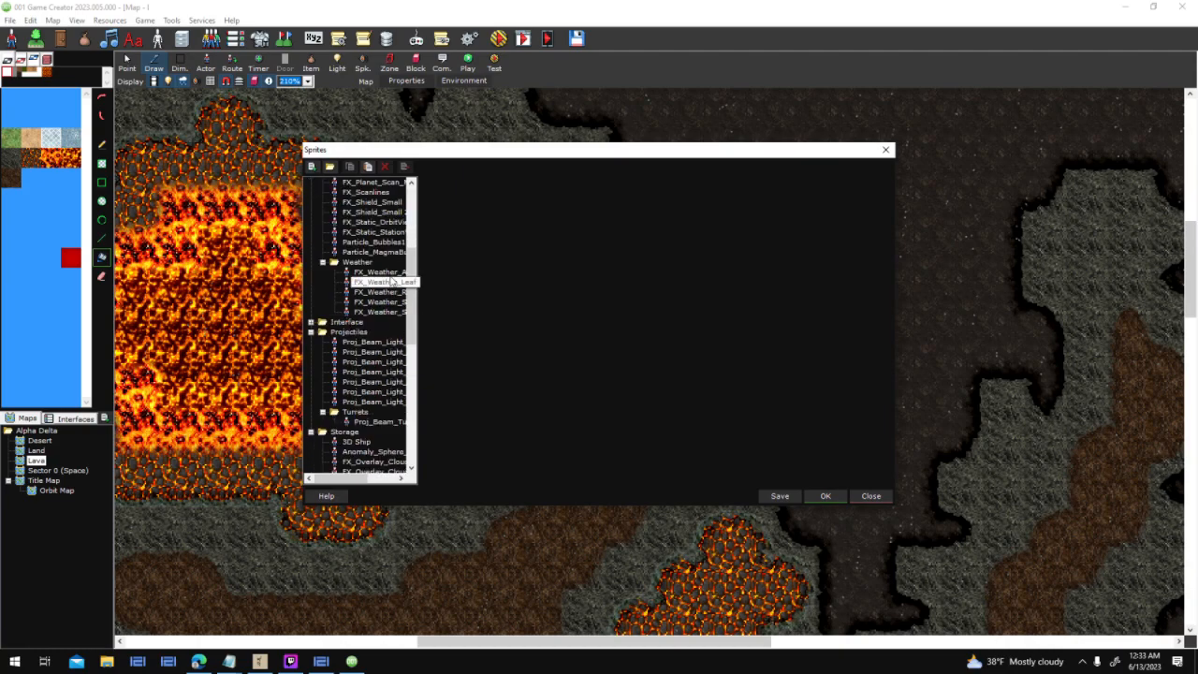
{"action": "left_click", "coordinate": [379, 271]}
{"action": "left_click", "coordinate": [367, 167]}
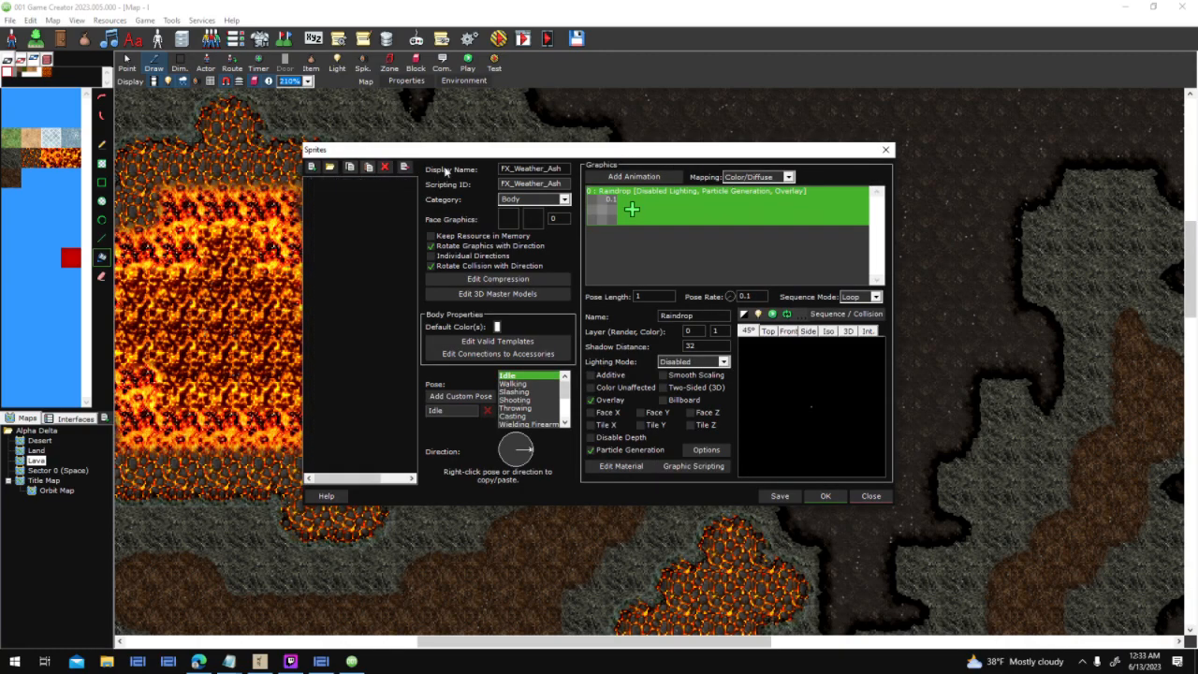
{"action": "type", "text": "Heat"}
Edit FX_Weather_Heat's 3 x 3 Raindrop graphic and paint its four corner pixels orange (255, 123, 0)
{"action": "right_click", "coordinate": [606, 217]}
{"action": "left_click", "coordinate": [666, 247]}
{"action": "scroll", "coordinate": [702, 271], "scroll_direction": "up", "scroll_amount": 4}
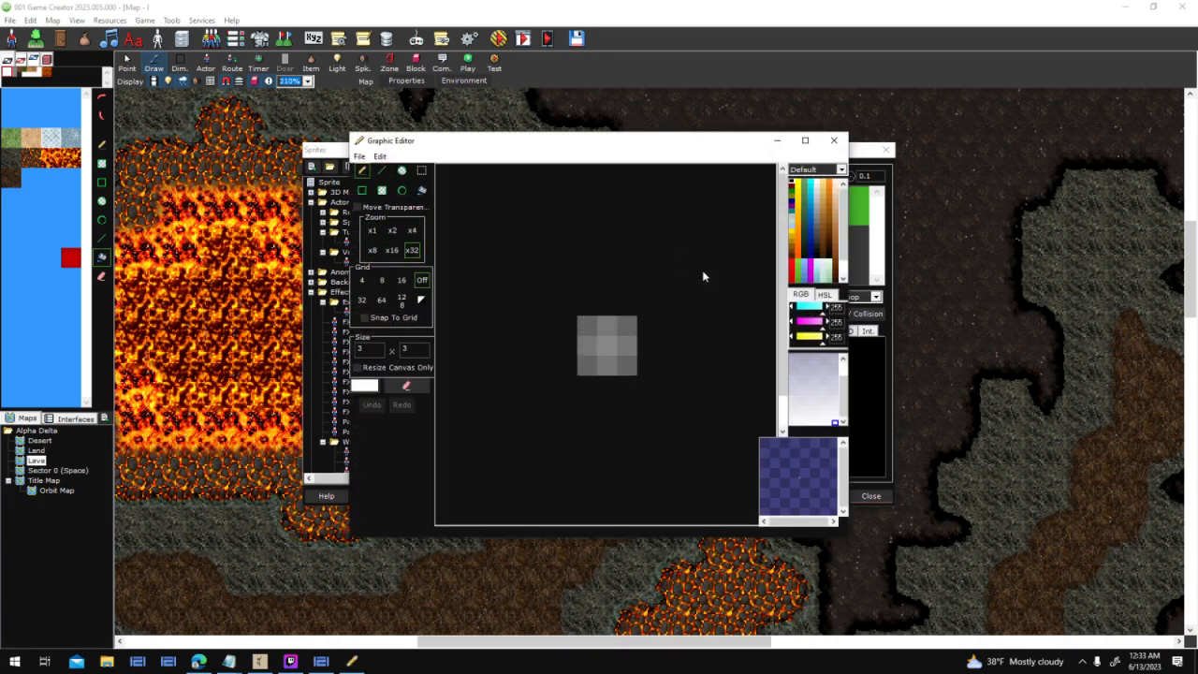
{"action": "left_click", "coordinate": [798, 242]}
{"action": "left_click", "coordinate": [588, 324]}
{"action": "left_click", "coordinate": [627, 325]}
{"action": "left_click", "coordinate": [632, 361]}
{"action": "left_click", "coordinate": [589, 364]}
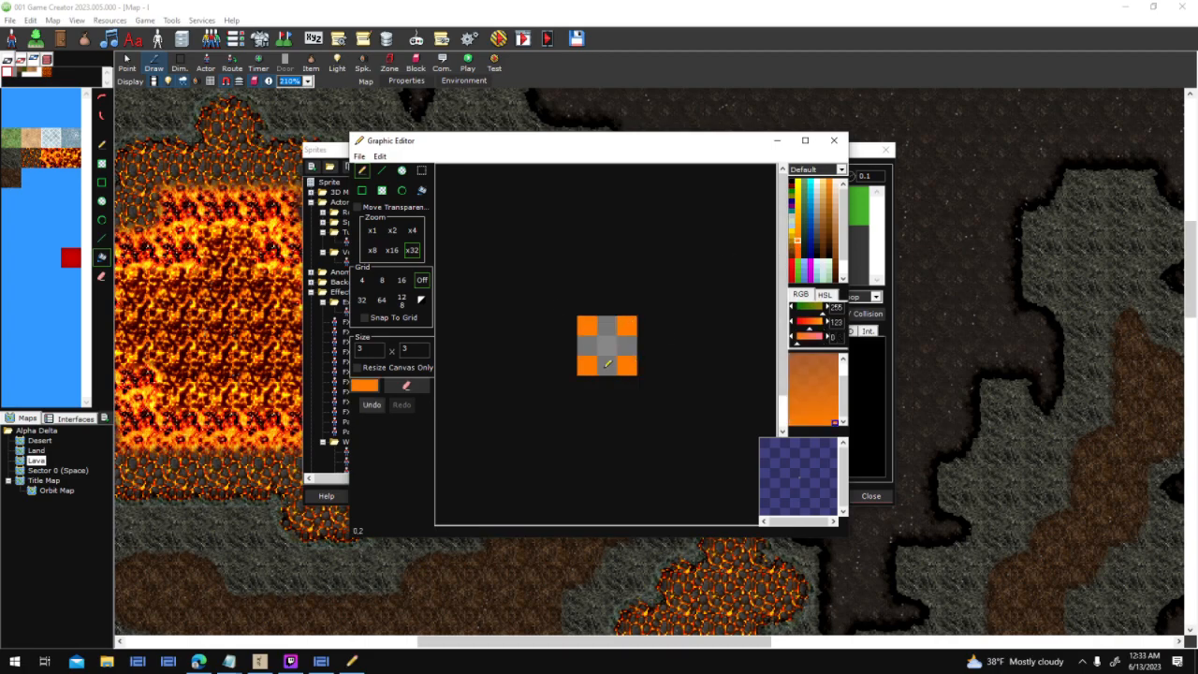
Paint the four edge-middle pixels of the Raindrop graphic in a slightly lighter orange
{"action": "left_click", "coordinate": [796, 232]}
{"action": "left_click", "coordinate": [627, 345]}
{"action": "left_click", "coordinate": [606, 326]}
{"action": "left_click", "coordinate": [586, 345]}
{"action": "left_click", "coordinate": [606, 366]}
Paint the Raindrop graphic's centre pixel in a still lighter orange and apply the edited graphic to the sprite
{"action": "left_click", "coordinate": [796, 224]}
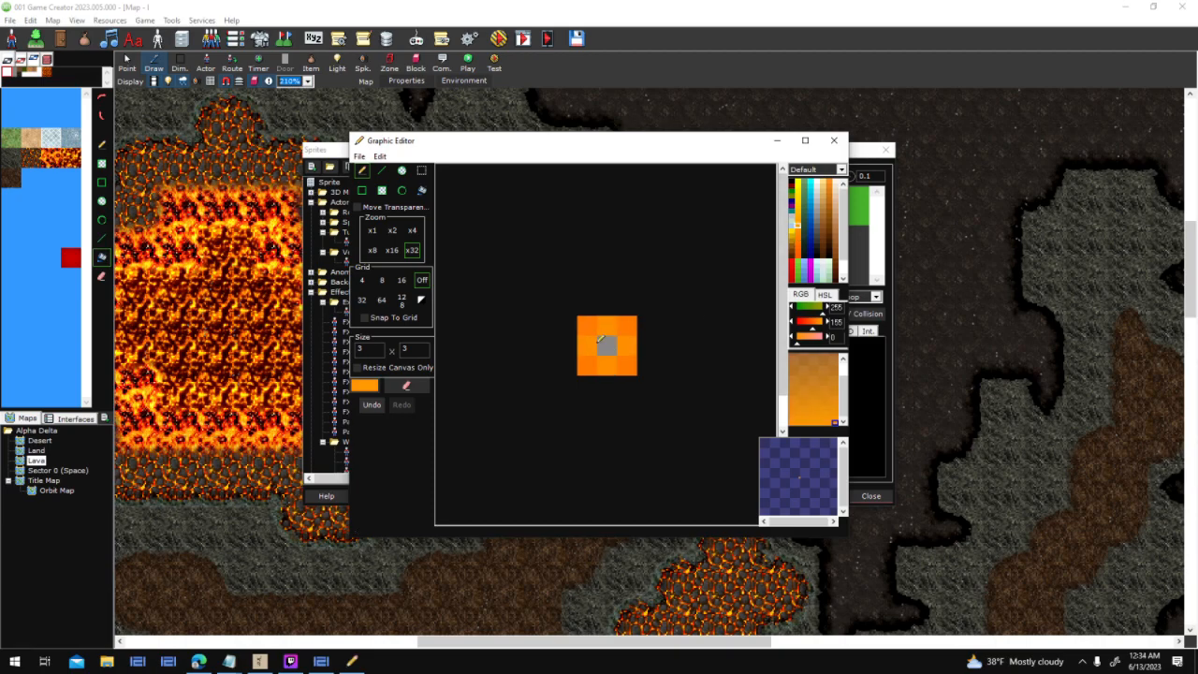
{"action": "left_click", "coordinate": [797, 219]}
{"action": "left_click", "coordinate": [797, 215]}
{"action": "left_click", "coordinate": [606, 345]}
{"action": "left_click", "coordinate": [834, 141]}
{"action": "left_click", "coordinate": [573, 373]}
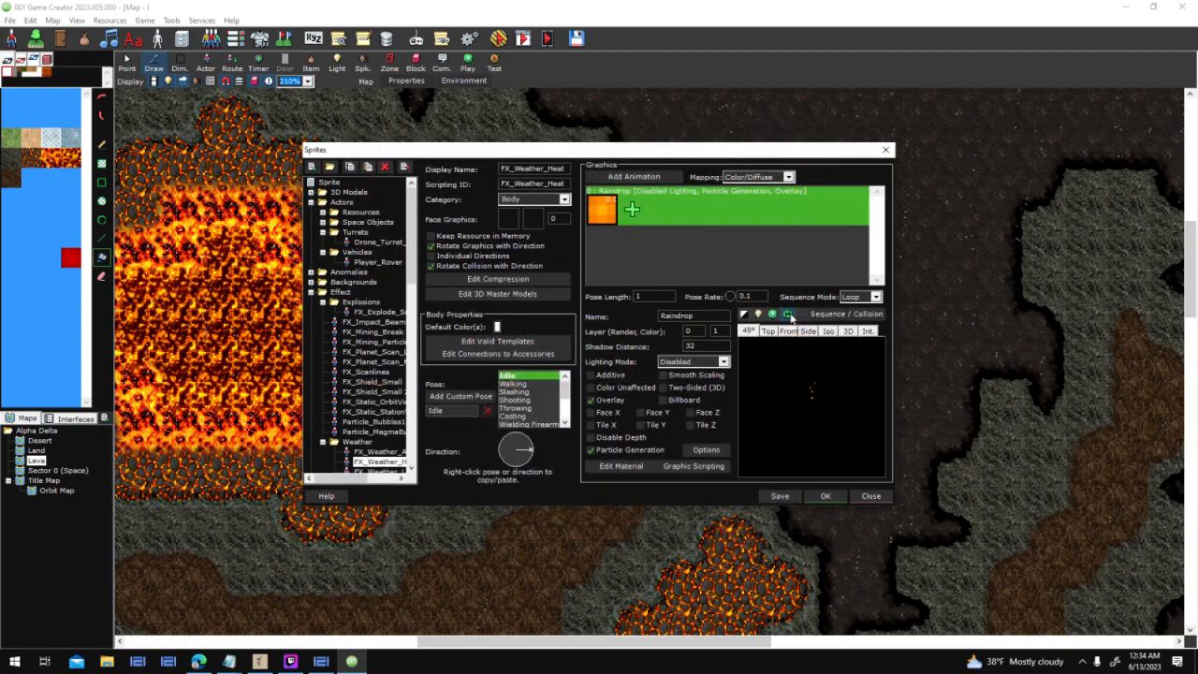
Save the FX_Weather_Heat sprite and assign it as the Lava map's rain and snow sprite
{"action": "left_click", "coordinate": [825, 496]}
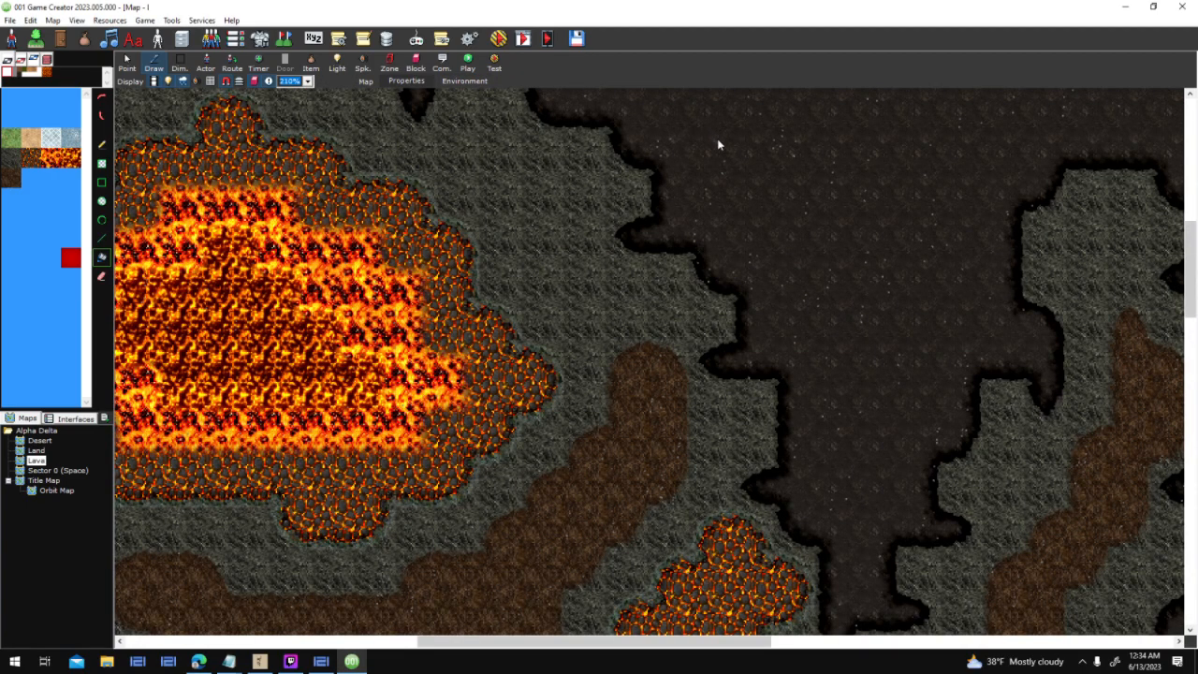
{"action": "left_click", "coordinate": [717, 213]}
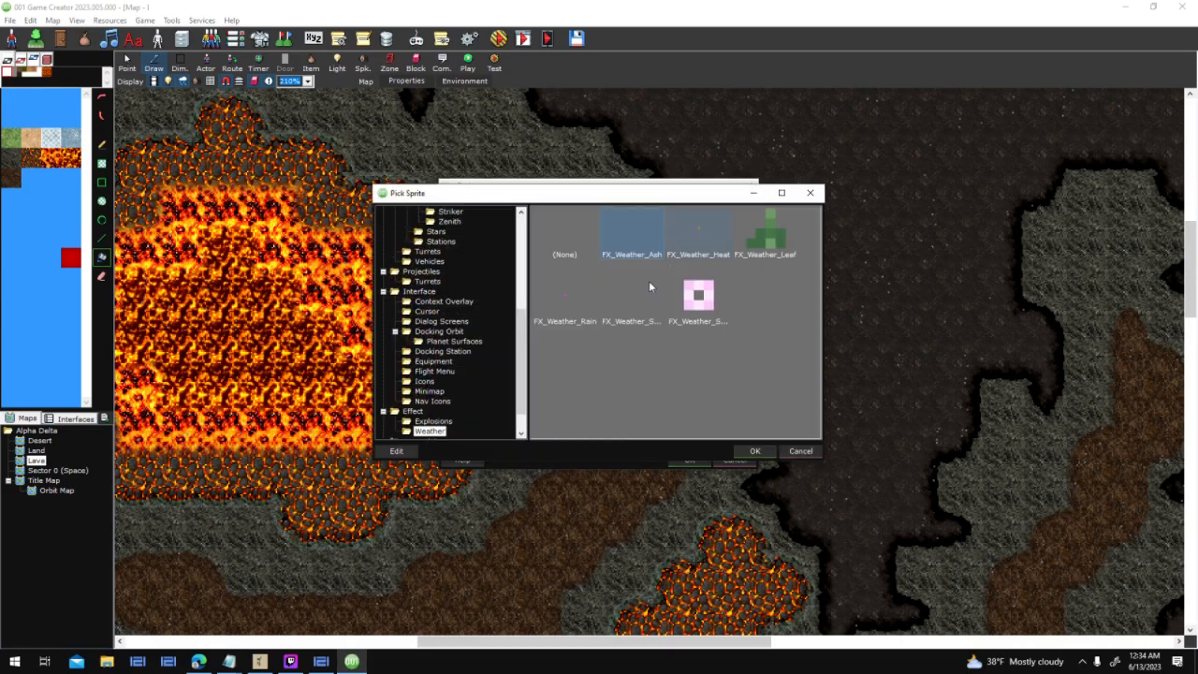
{"action": "double_click", "coordinate": [697, 233]}
{"action": "left_click", "coordinate": [698, 458]}
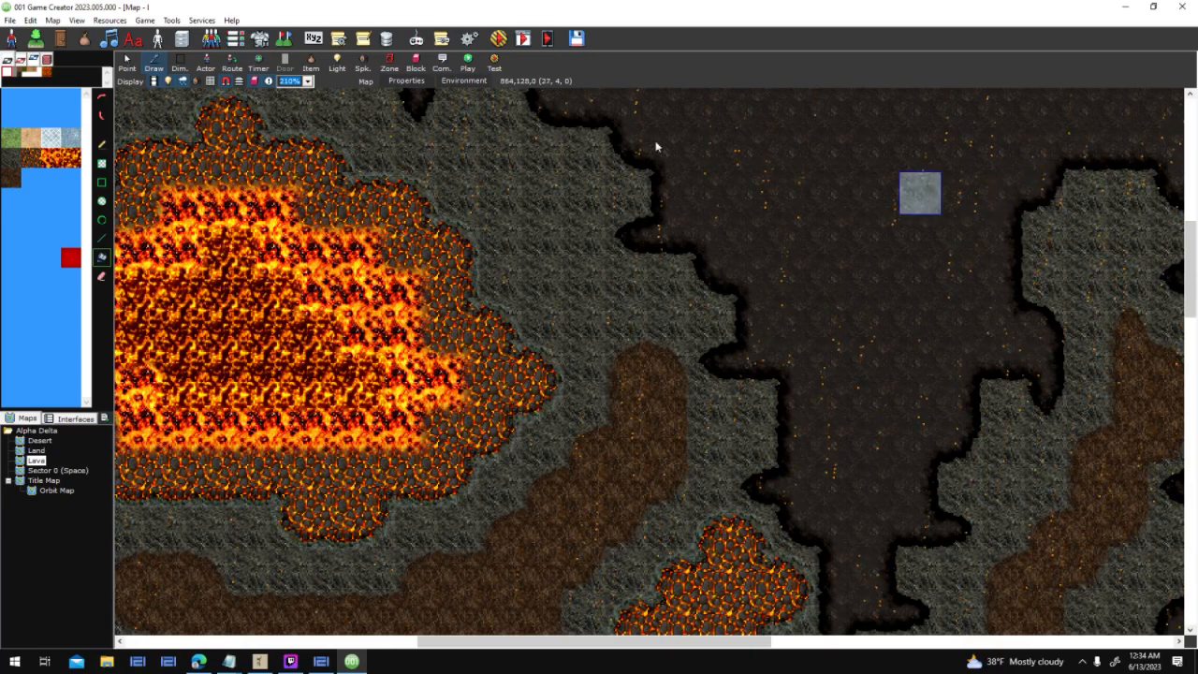
Lower the Lava map's rain and snow density slightly
{"action": "left_click", "coordinate": [464, 81]}
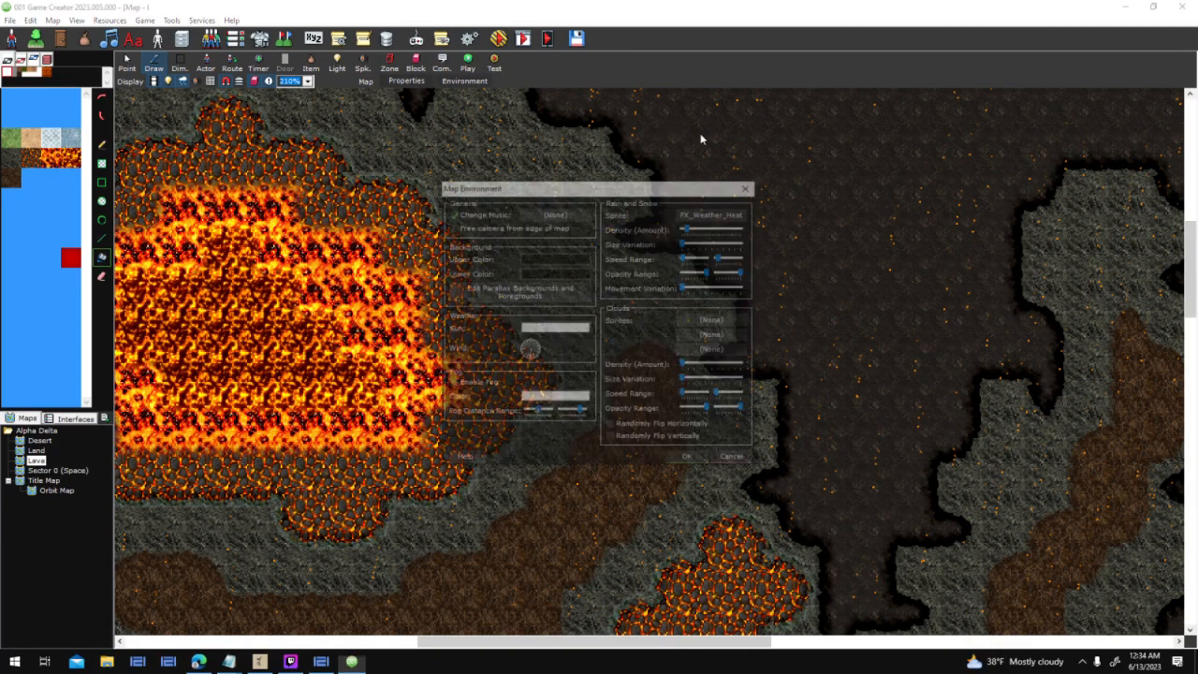
{"action": "left_click_drag", "start_coordinate": [691, 230], "coordinate": [688, 230]}
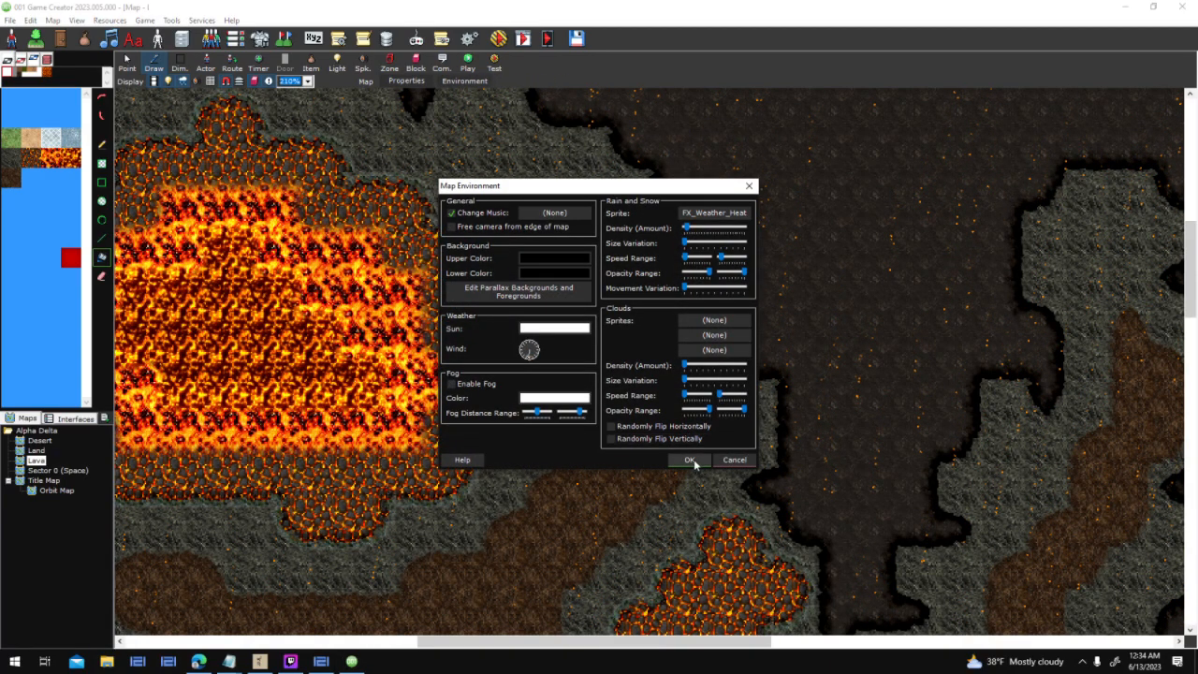
{"action": "left_click", "coordinate": [689, 459]}
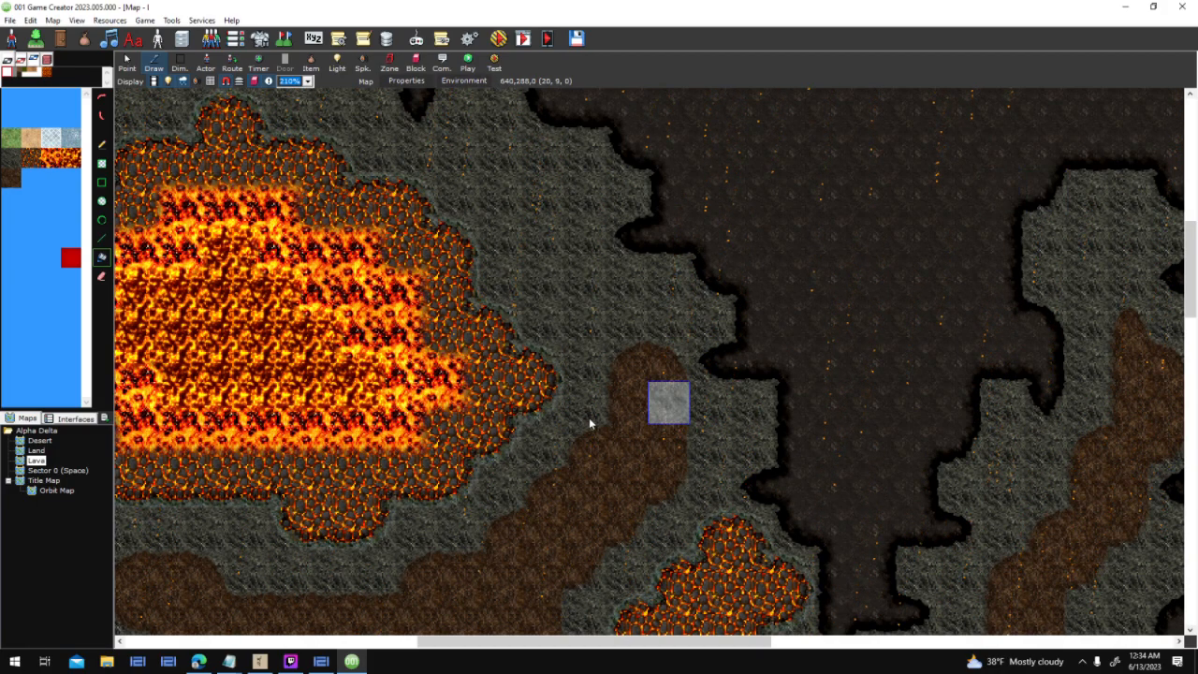
Turn off Rotate with Direction in the particle generation options of FX_Weather_Heat and FX_Weather_Ash, and save the sprites
{"action": "scroll", "coordinate": [589, 417], "scroll_direction": "up", "scroll_amount": 3}
{"action": "middle_click_drag", "start_coordinate": [504, 386], "coordinate": [850, 385]}
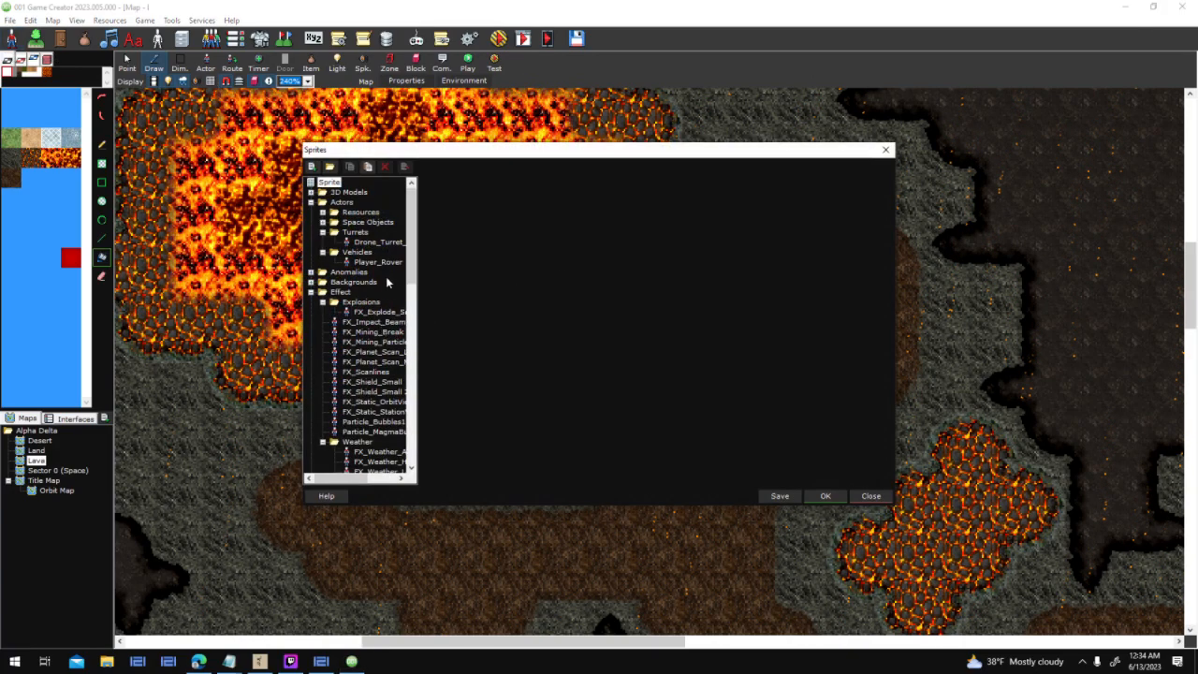
{"action": "scroll", "coordinate": [392, 415], "scroll_direction": "down", "scroll_amount": 4}
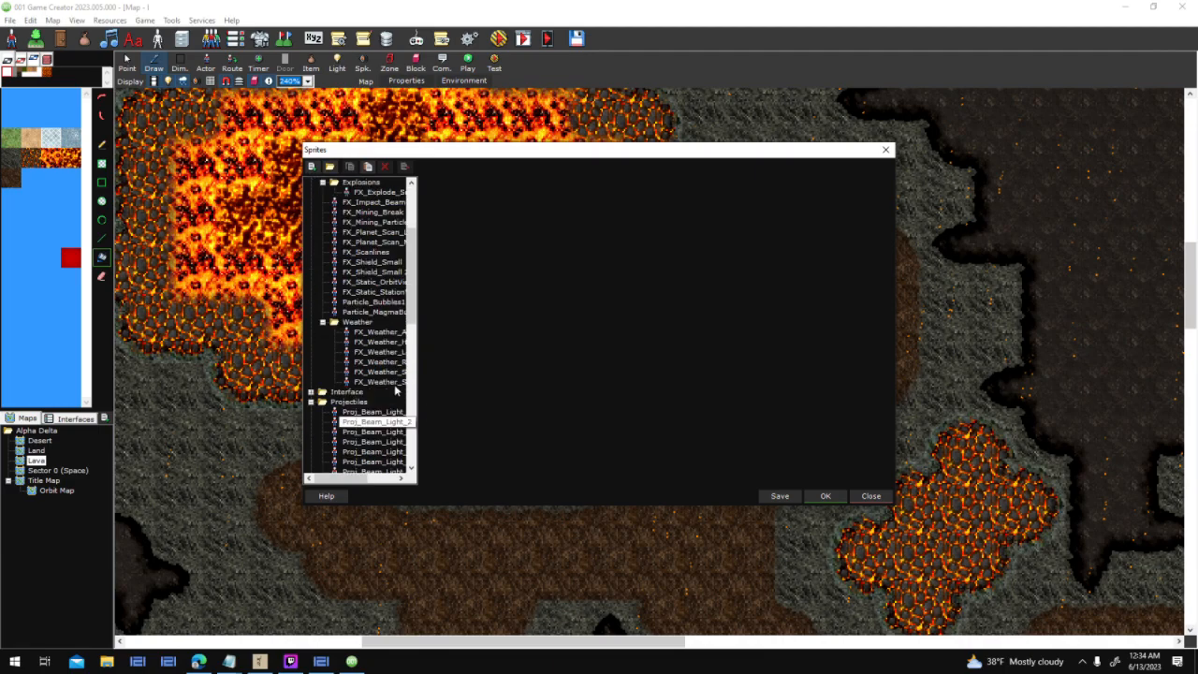
{"action": "left_click", "coordinate": [384, 352]}
{"action": "left_click", "coordinate": [381, 342]}
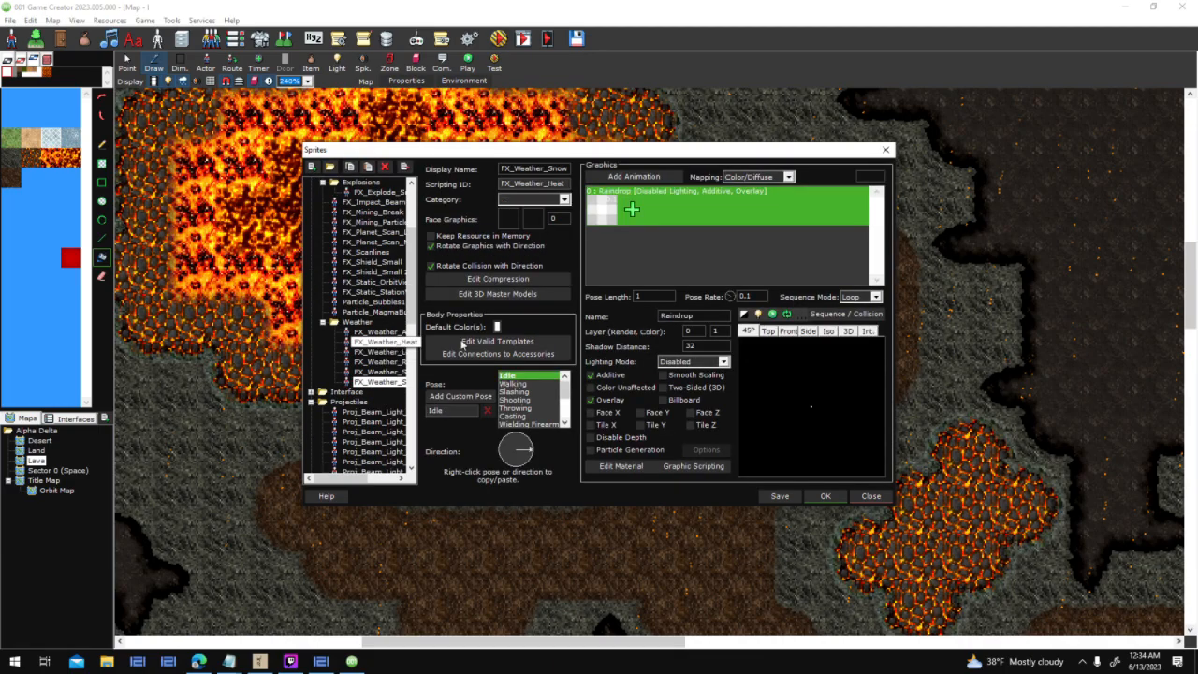
{"action": "left_click", "coordinate": [706, 450]}
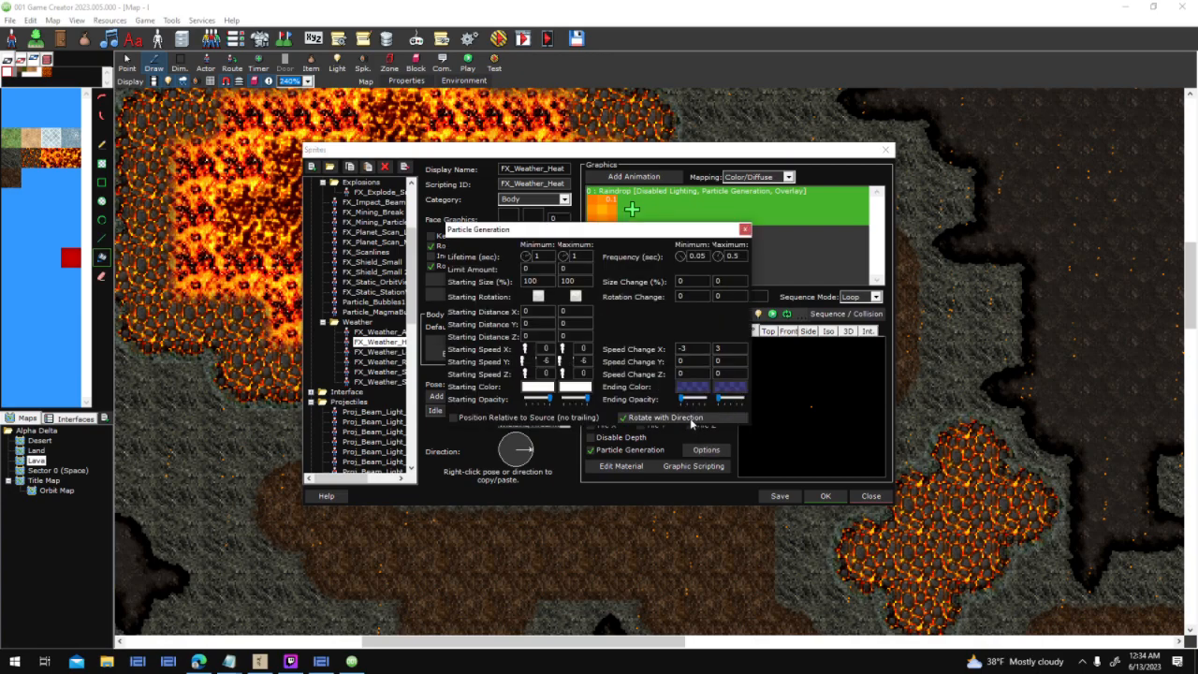
{"action": "key", "text": "Escape"}
{"action": "left_click", "coordinate": [365, 333]}
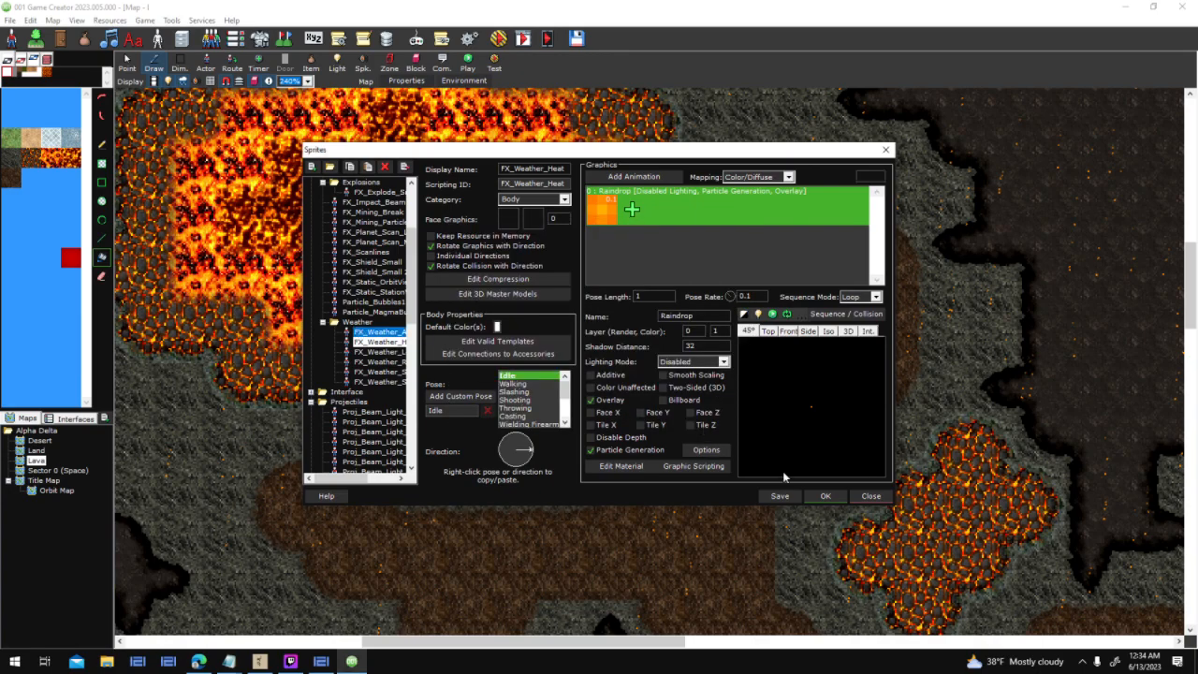
{"action": "left_click", "coordinate": [722, 451]}
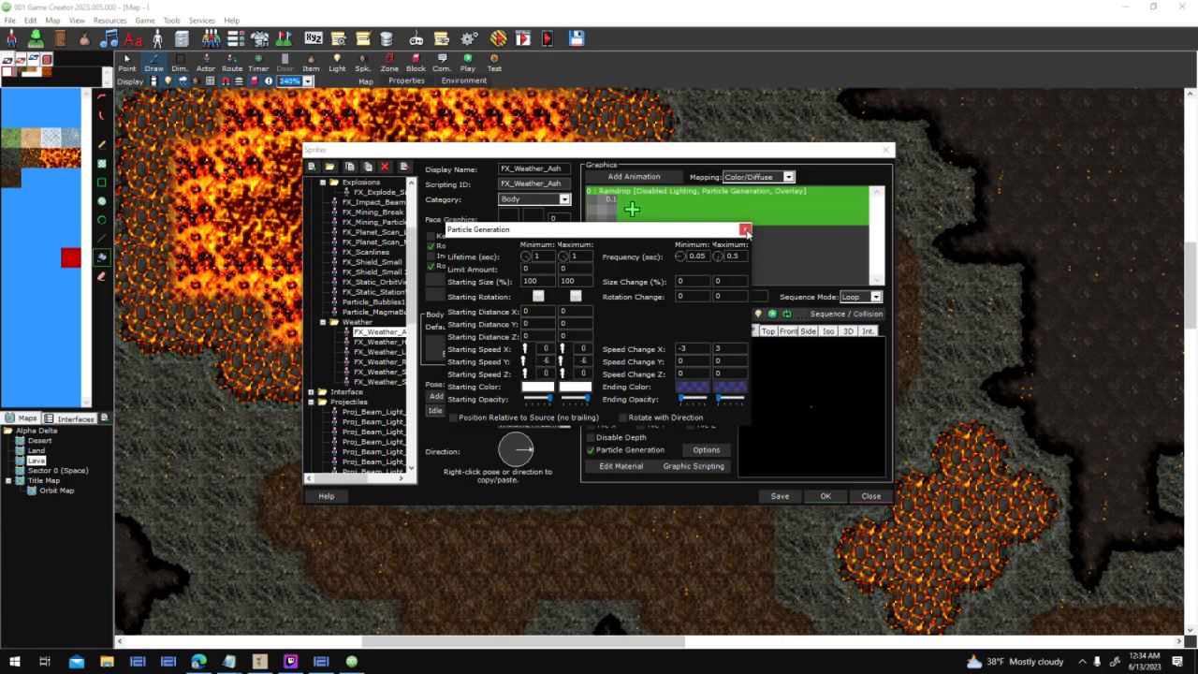
{"action": "left_click", "coordinate": [745, 229]}
{"action": "left_click", "coordinate": [829, 496]}
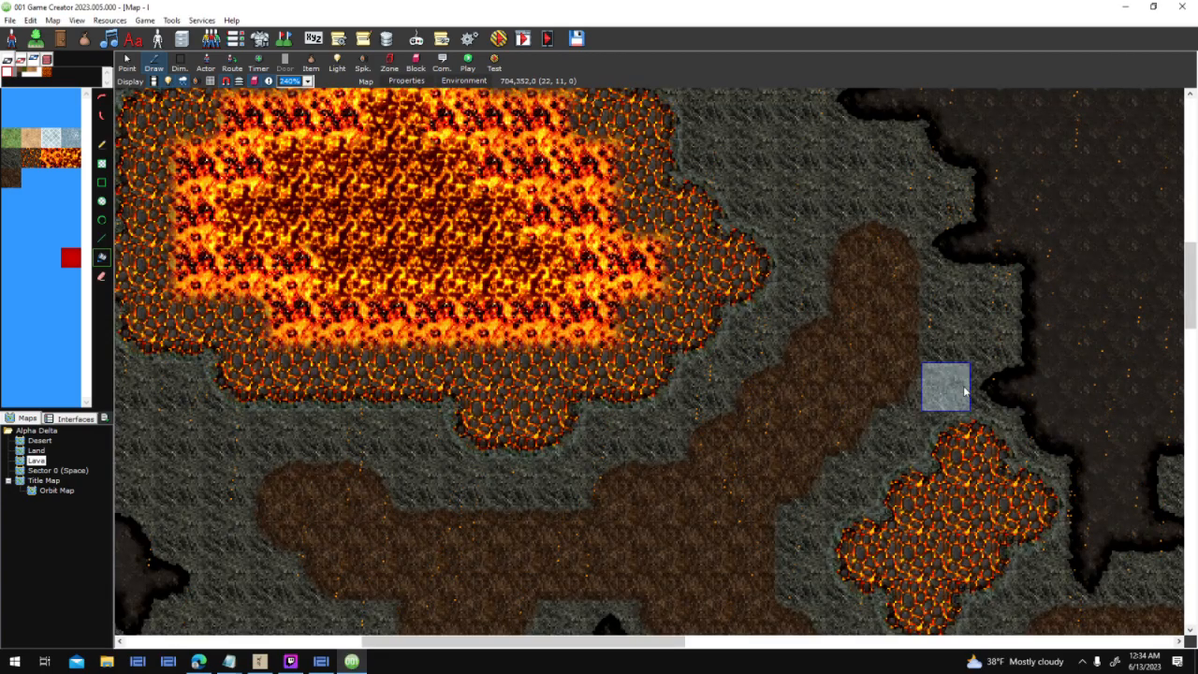
Add FX_Weather_Heat as the Lava map's first cloud sprite and raise the cloud density slightly
{"action": "middle_click_drag", "start_coordinate": [896, 387], "coordinate": [750, 407]}
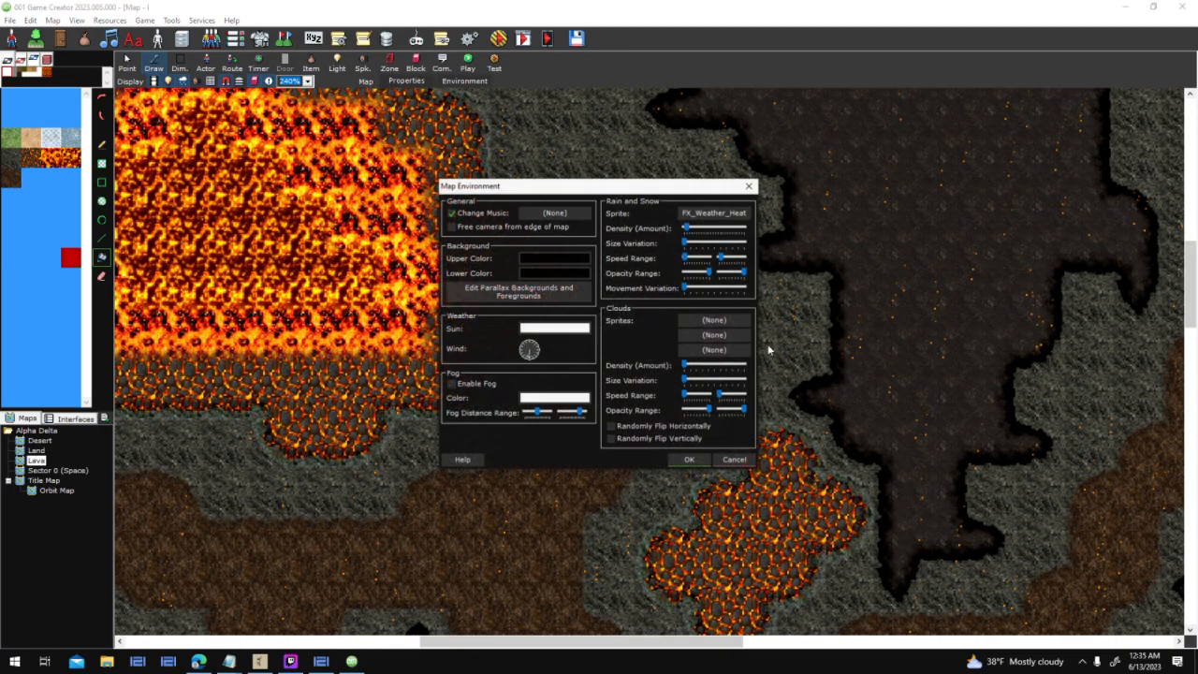
{"action": "left_click", "coordinate": [715, 320]}
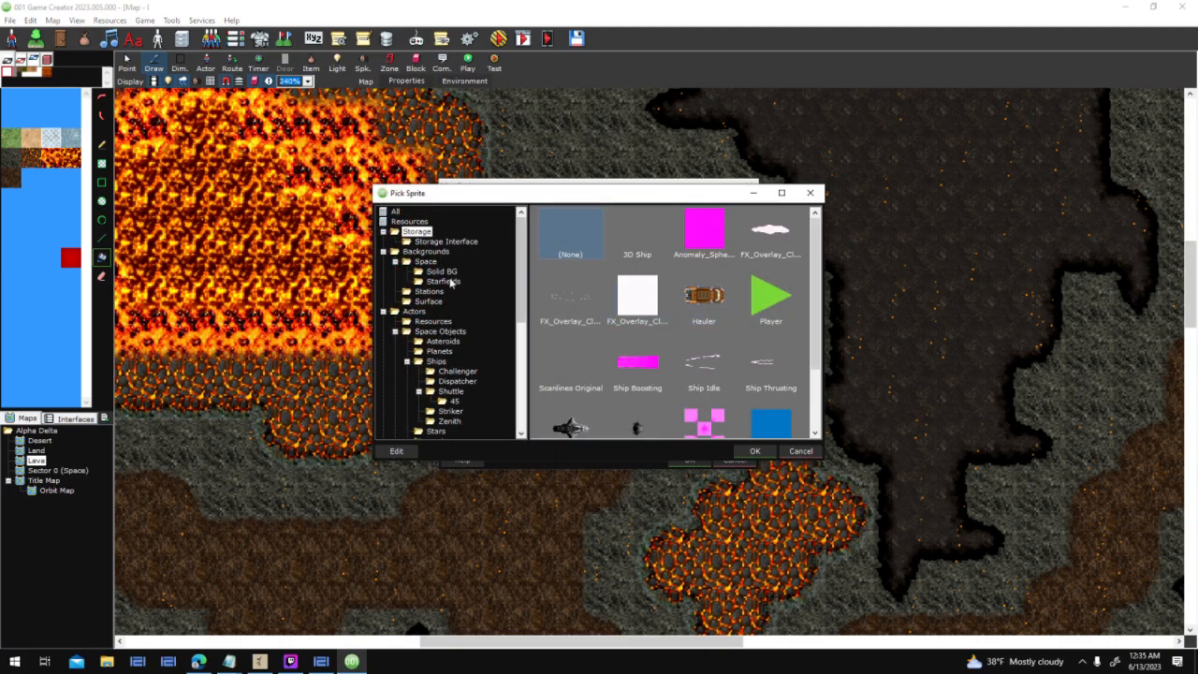
{"action": "scroll", "coordinate": [467, 320], "scroll_direction": "down", "scroll_amount": 6}
{"action": "scroll", "coordinate": [467, 314], "scroll_direction": "up", "scroll_amount": 6}
{"action": "scroll", "coordinate": [455, 342], "scroll_direction": "down", "scroll_amount": 12}
{"action": "left_click", "coordinate": [429, 400]}
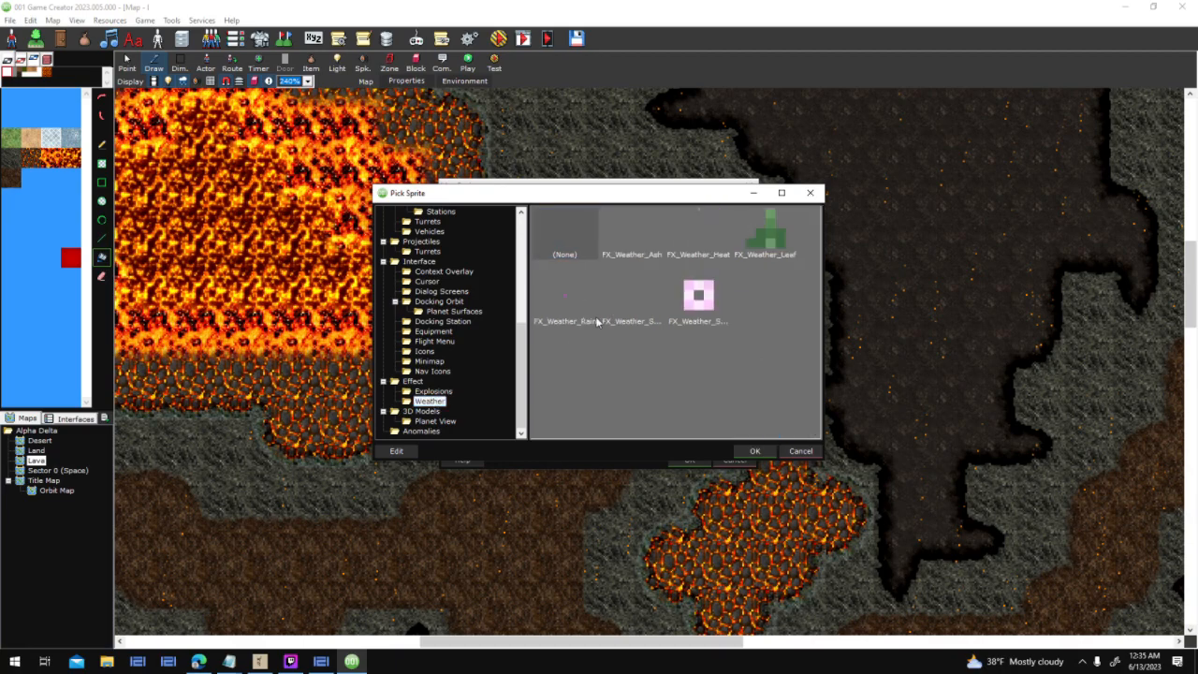
{"action": "double_click", "coordinate": [697, 232]}
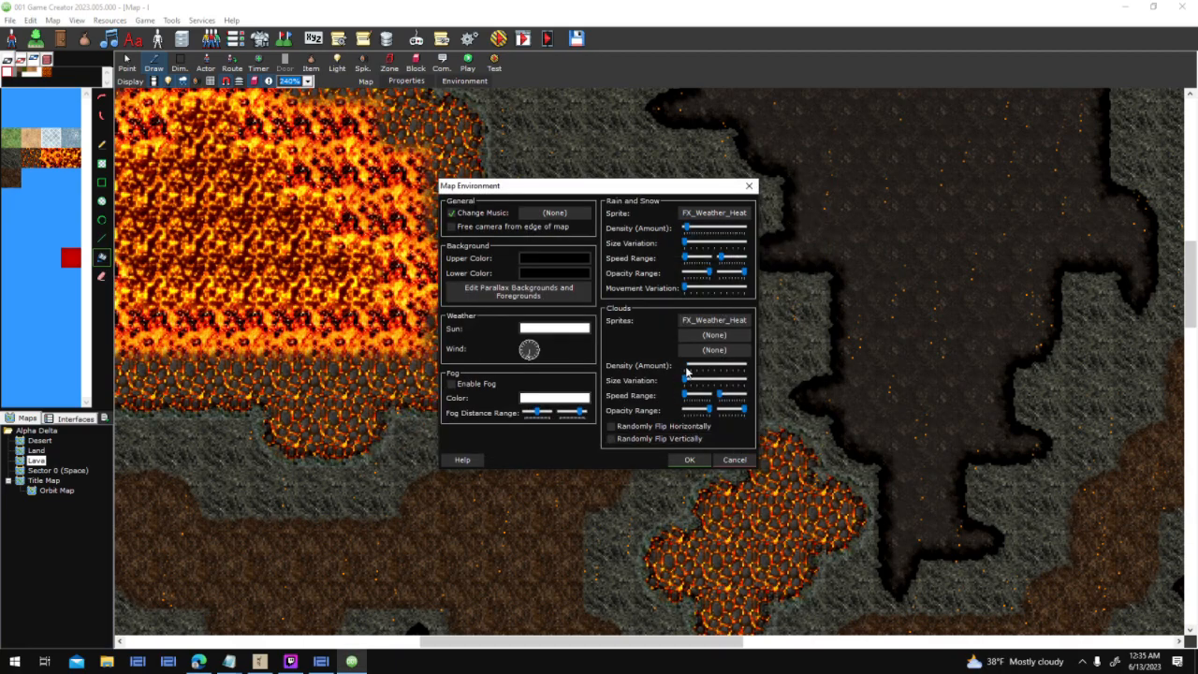
{"action": "left_click", "coordinate": [686, 459]}
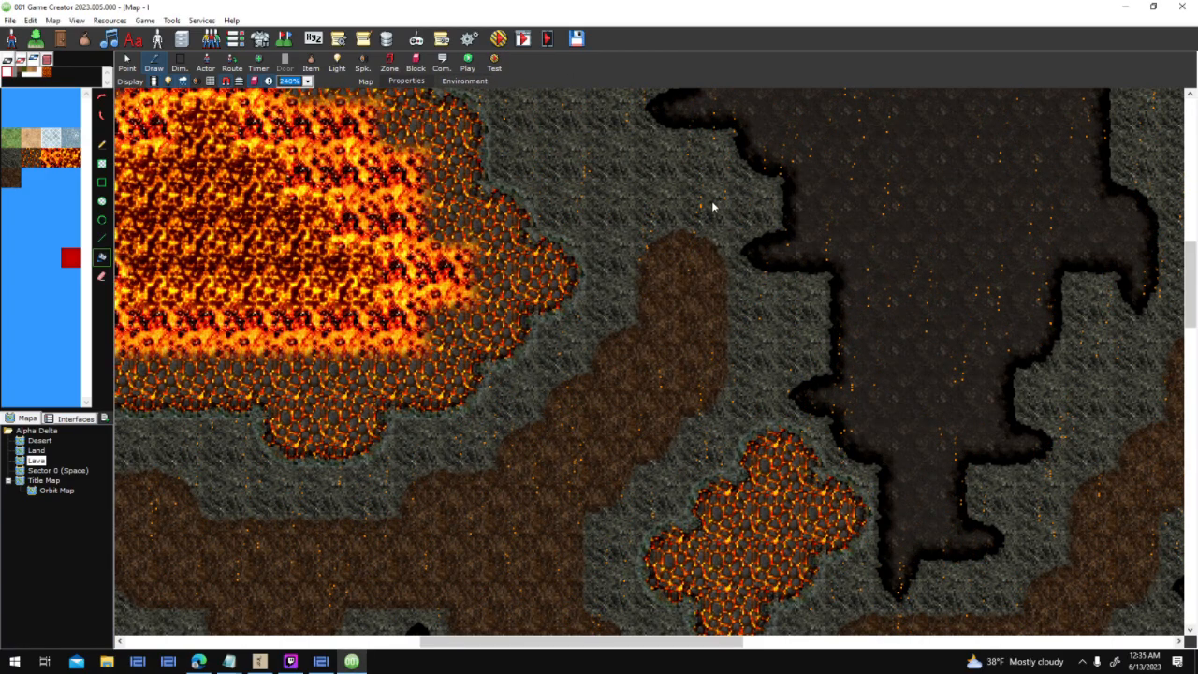
Reduce the Lava map's rain and snow density to the minimum and raise the clouds' minimum and maximum speed slightly
{"action": "left_click_drag", "start_coordinate": [690, 229], "coordinate": [682, 230]}
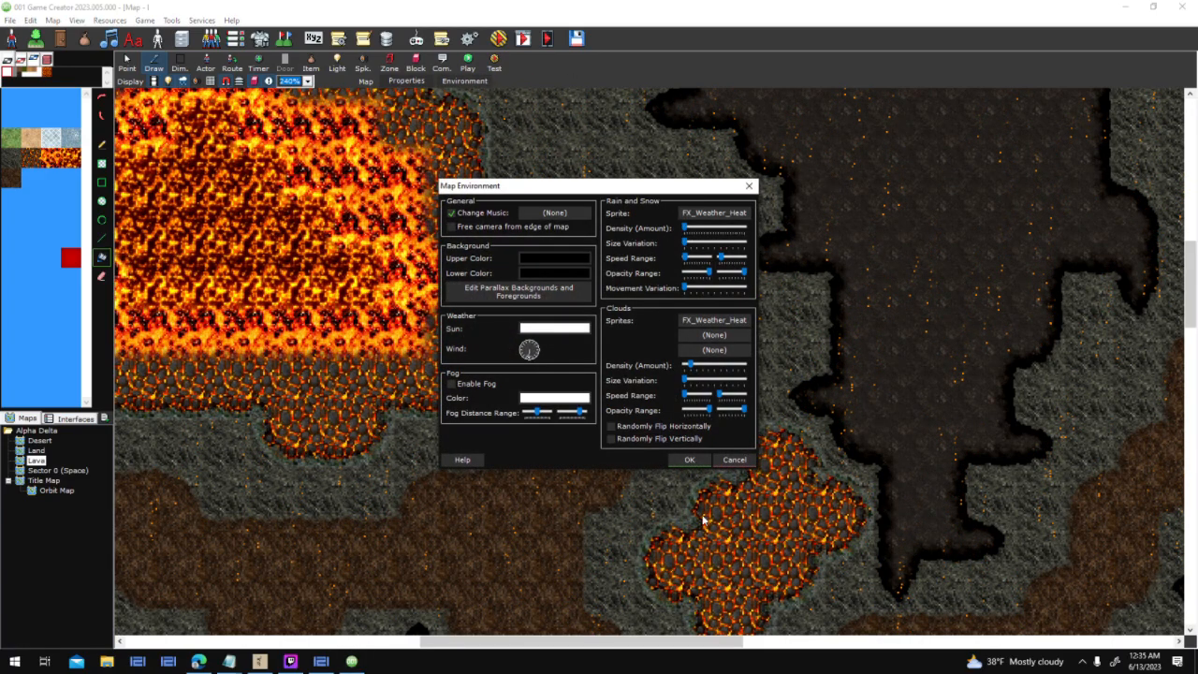
{"action": "left_click", "coordinate": [688, 460]}
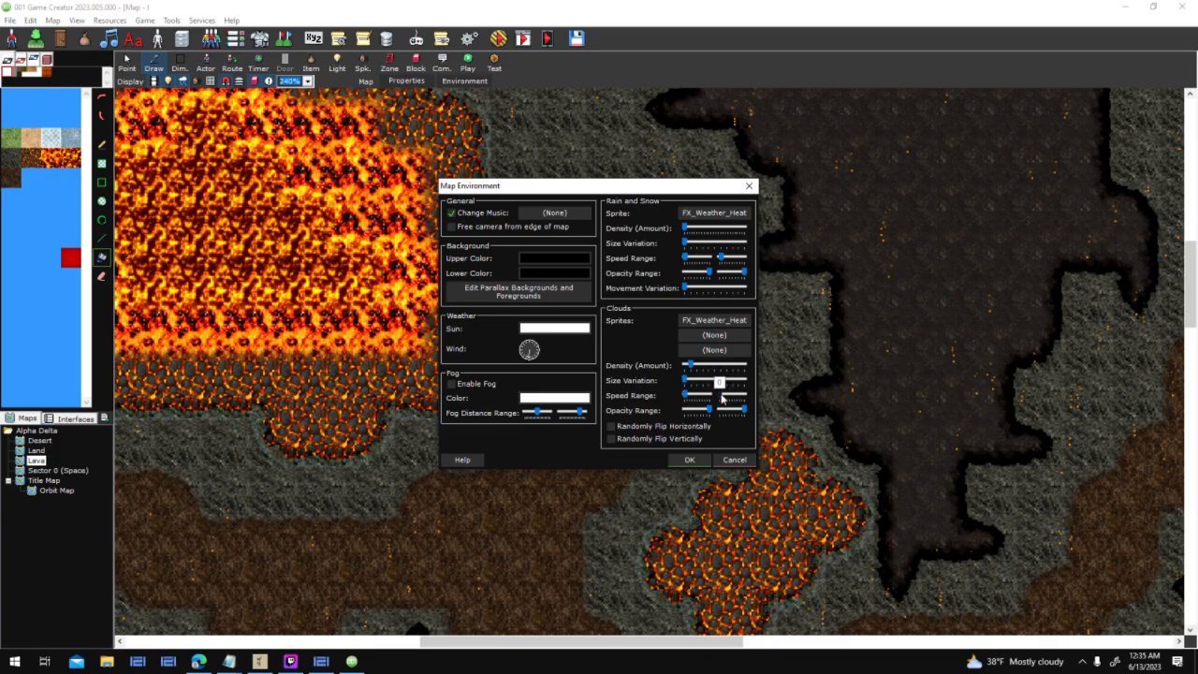
{"action": "left_click_drag", "start_coordinate": [721, 394], "coordinate": [722, 397]}
{"action": "left_click", "coordinate": [689, 459]}
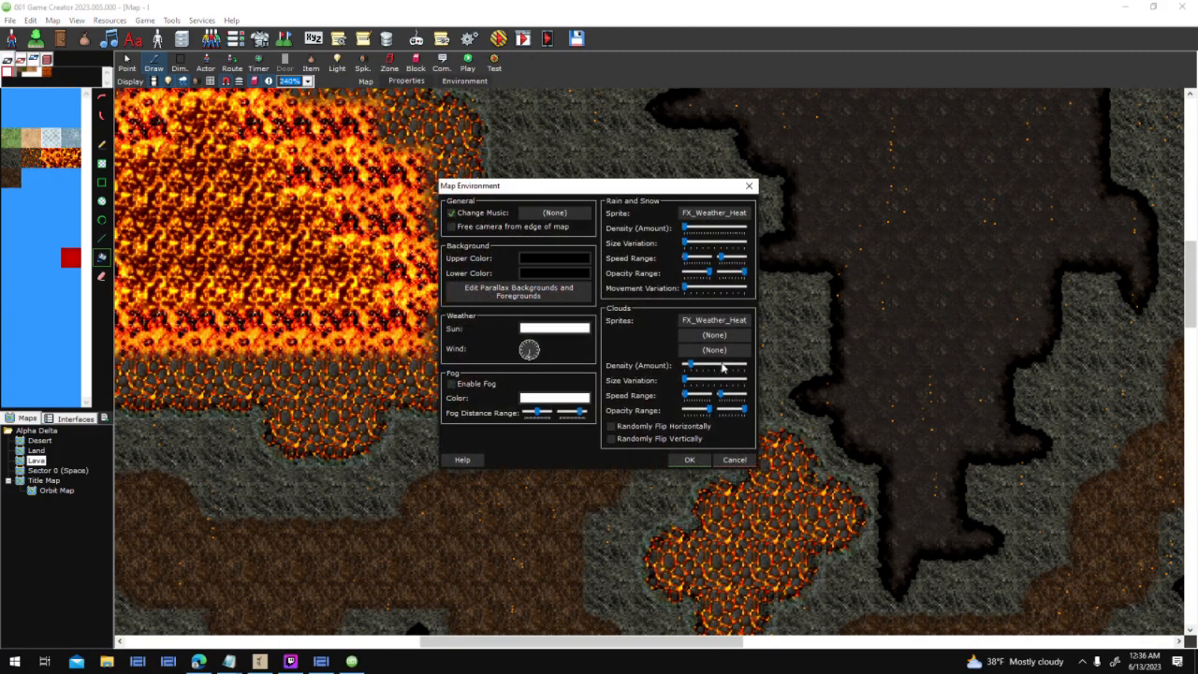
{"action": "left_click_drag", "start_coordinate": [689, 396], "coordinate": [689, 397]}
{"action": "left_click", "coordinate": [689, 459]}
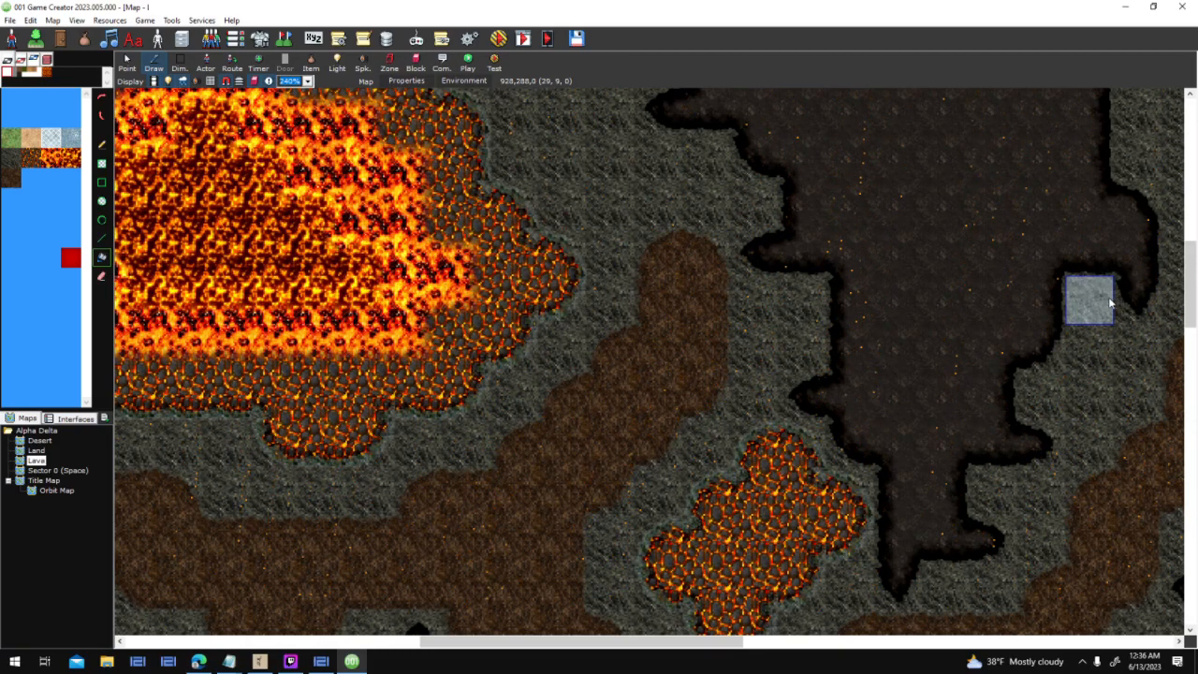
Switch the Lava map's rain and snow sprite to FX_Weather_Ash and raise its density slightly above the minimum
{"action": "scroll", "coordinate": [1093, 449], "scroll_direction": "up", "scroll_amount": 3}
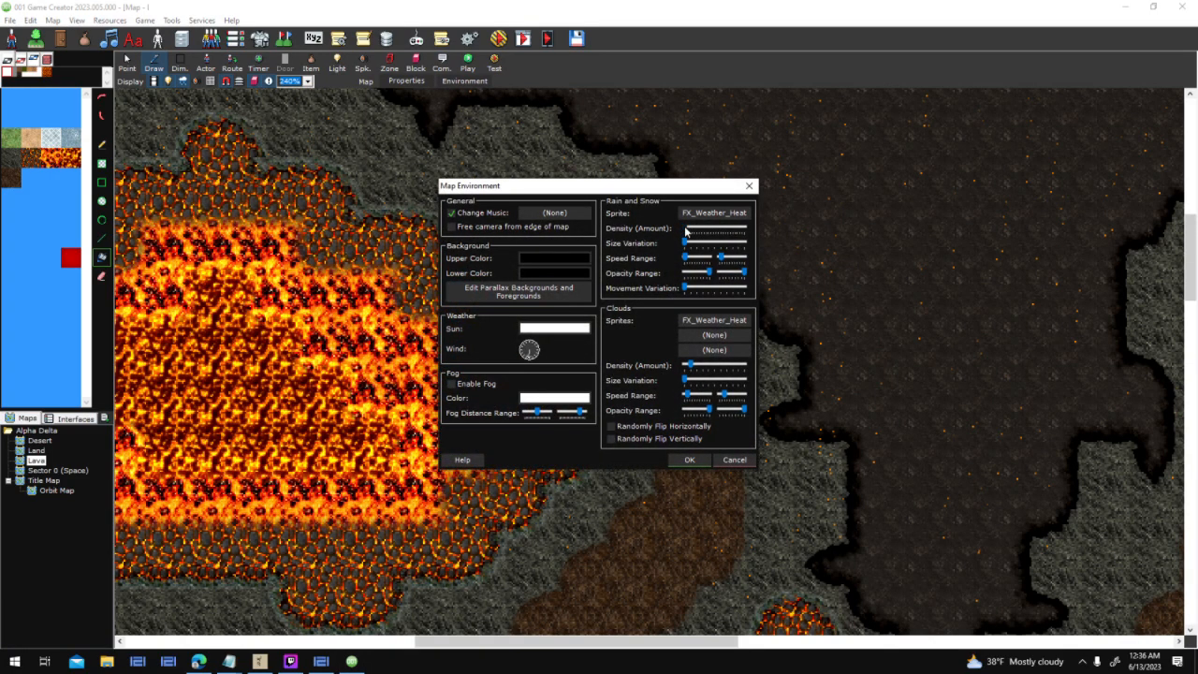
{"action": "left_click", "coordinate": [716, 212]}
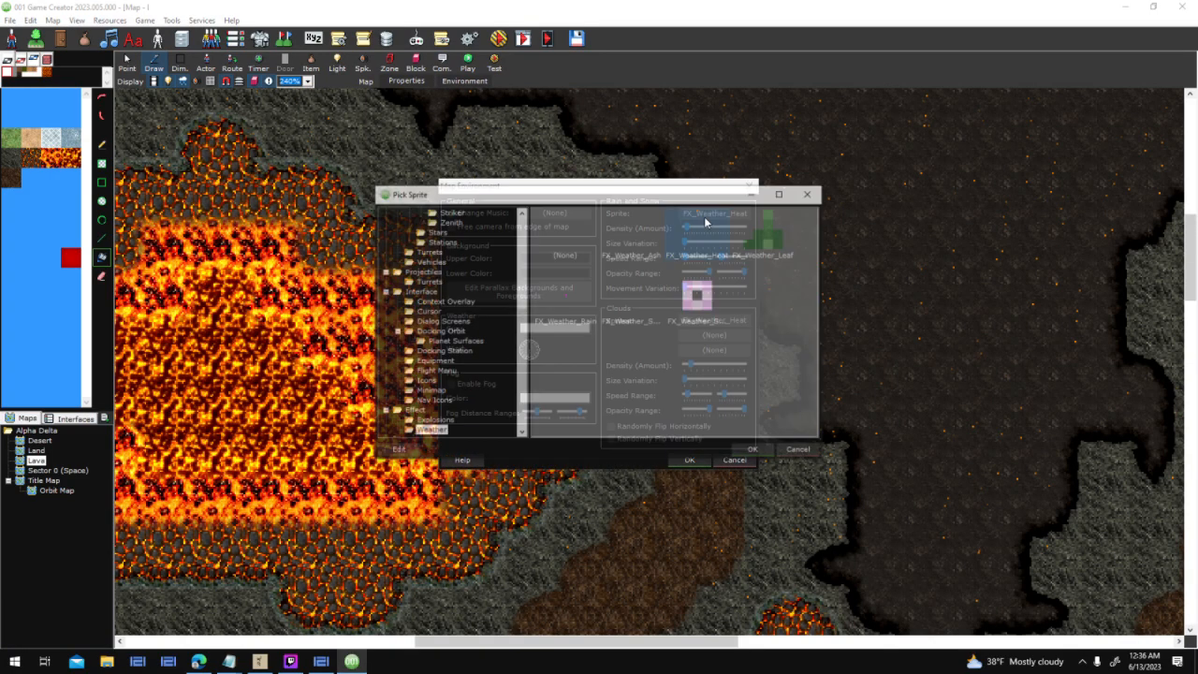
{"action": "double_click", "coordinate": [640, 233]}
{"action": "left_click", "coordinate": [690, 460]}
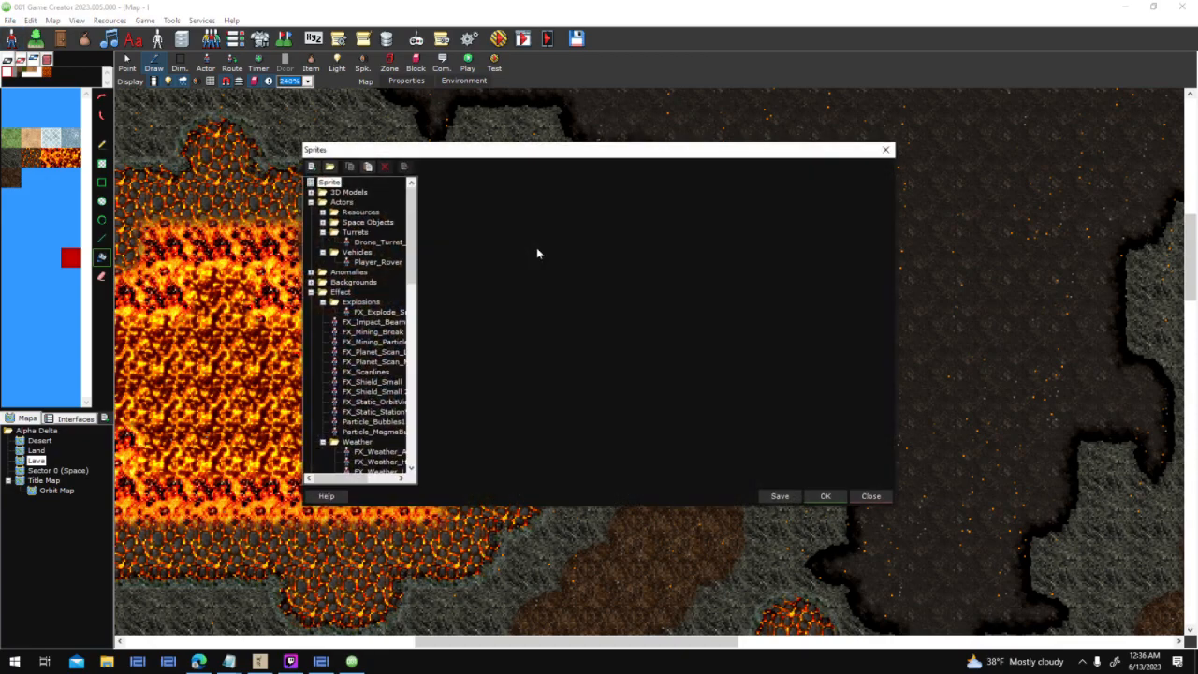
Open FX_Weather_Ash's sequence preview and particle generation options side by side
{"action": "scroll", "coordinate": [388, 345], "scroll_direction": "down", "scroll_amount": 4}
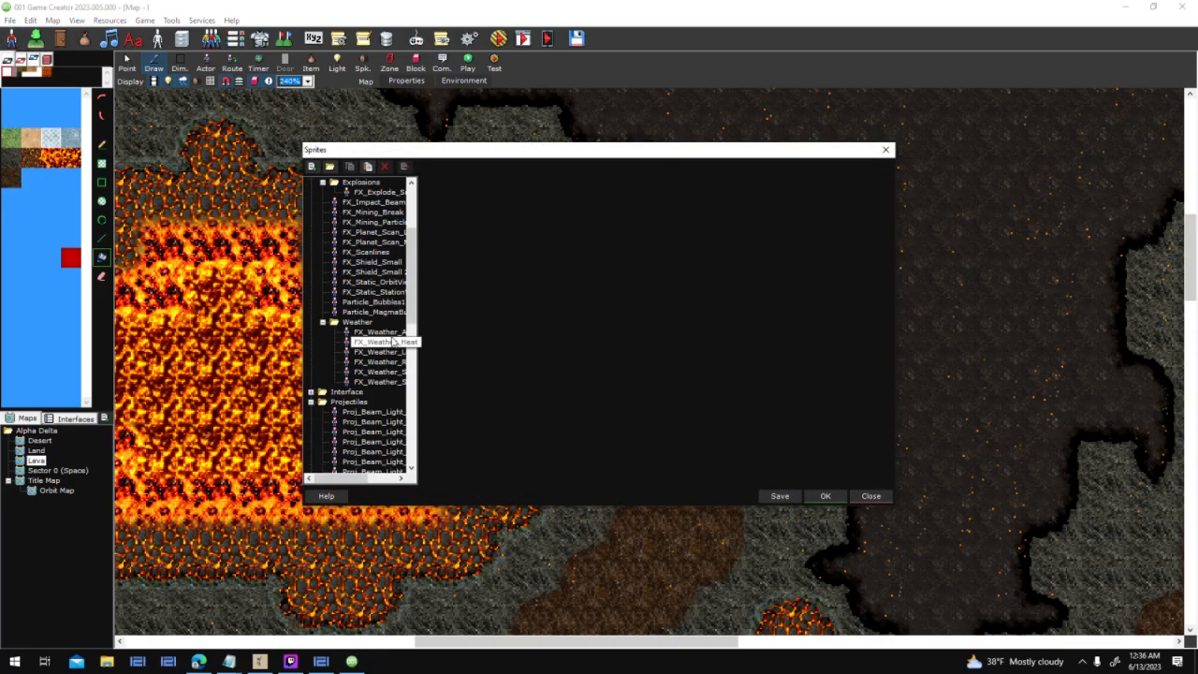
{"action": "left_click", "coordinate": [379, 331]}
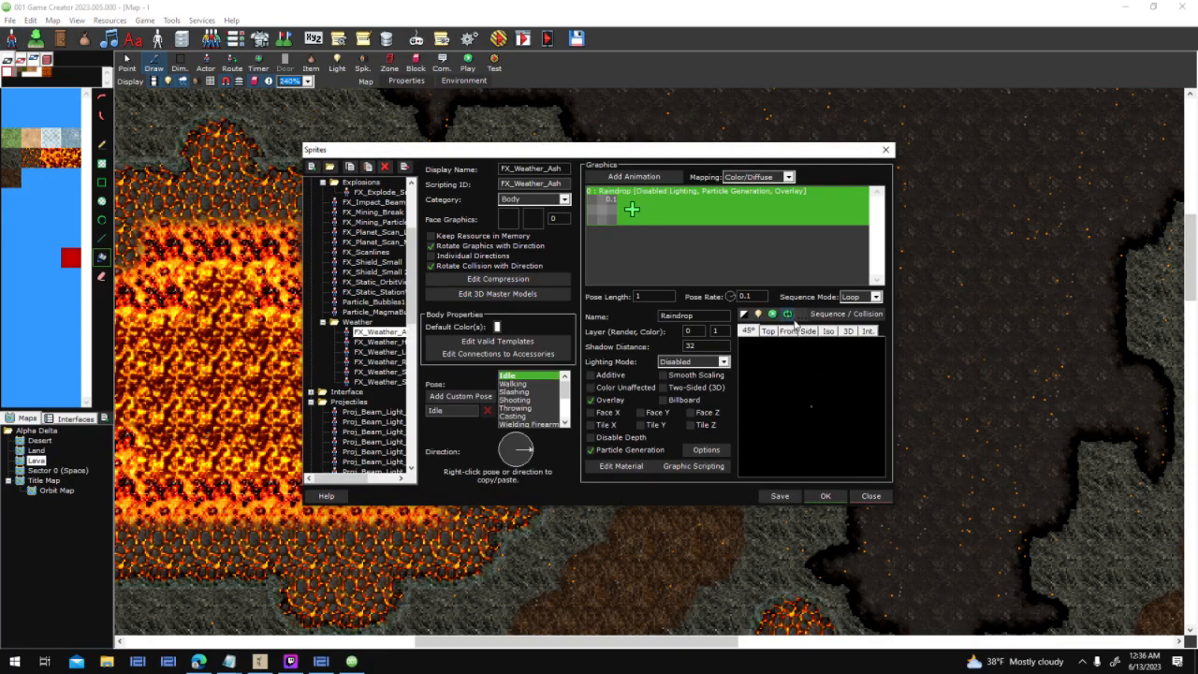
{"action": "double_click", "coordinate": [839, 390]}
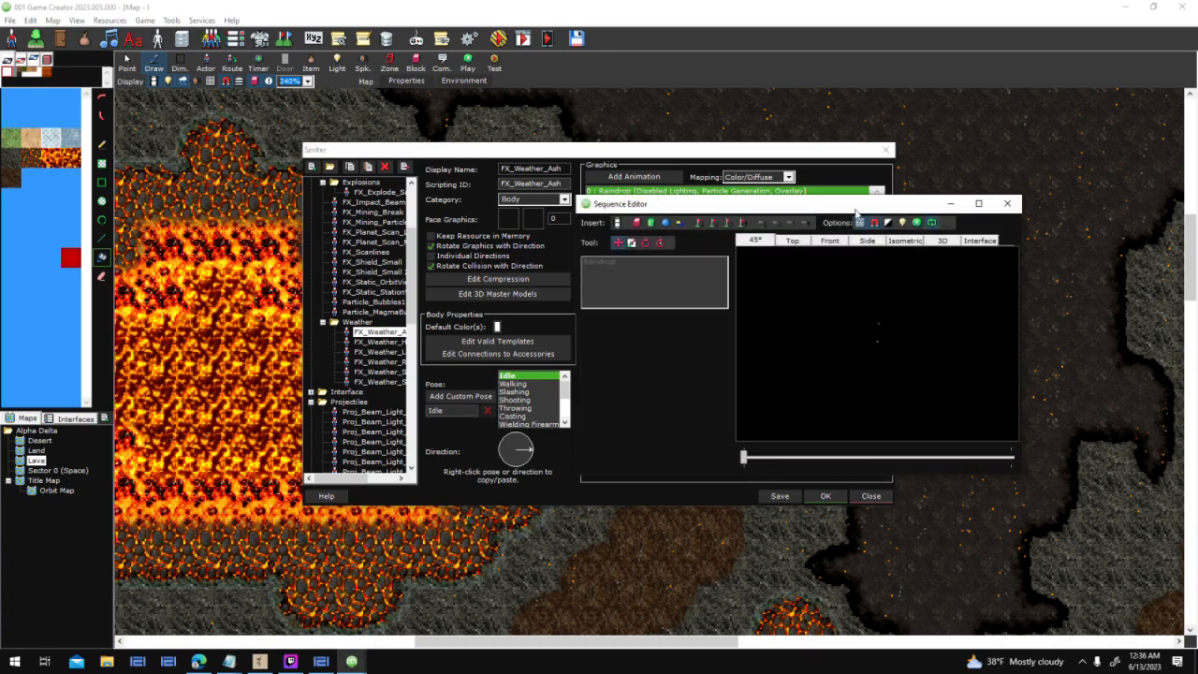
{"action": "left_click_drag", "start_coordinate": [888, 211], "coordinate": [448, 233]}
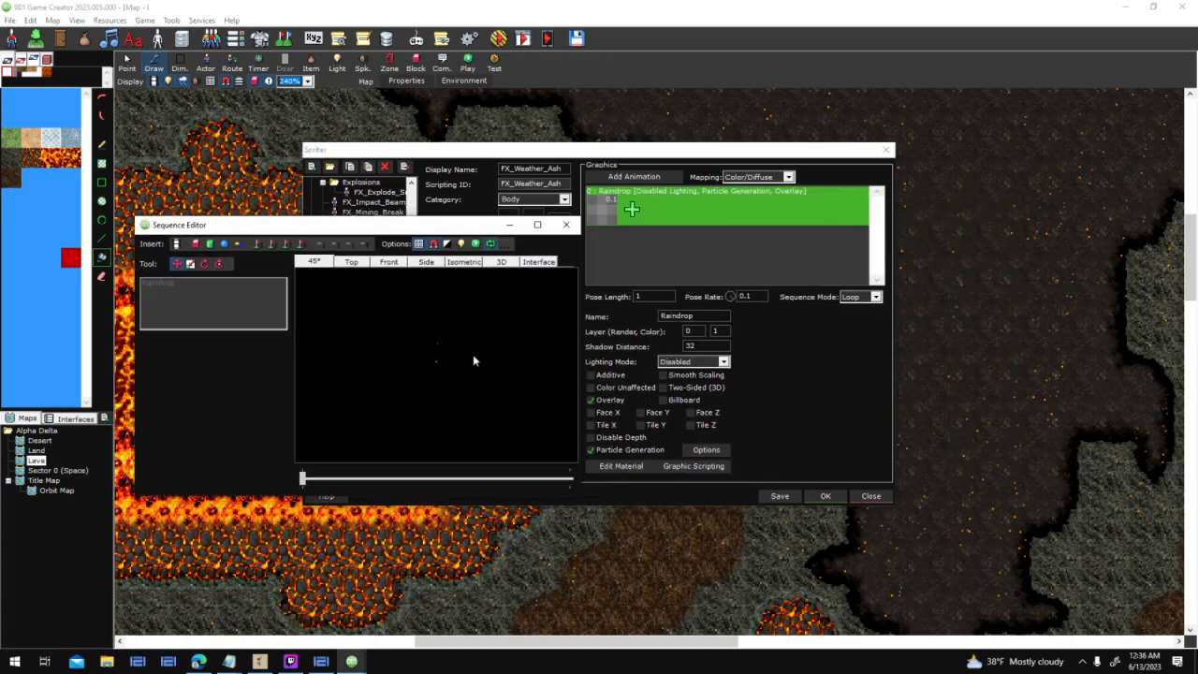
{"action": "left_click", "coordinate": [709, 450]}
{"action": "left_click_drag", "start_coordinate": [578, 232], "coordinate": [762, 268]}
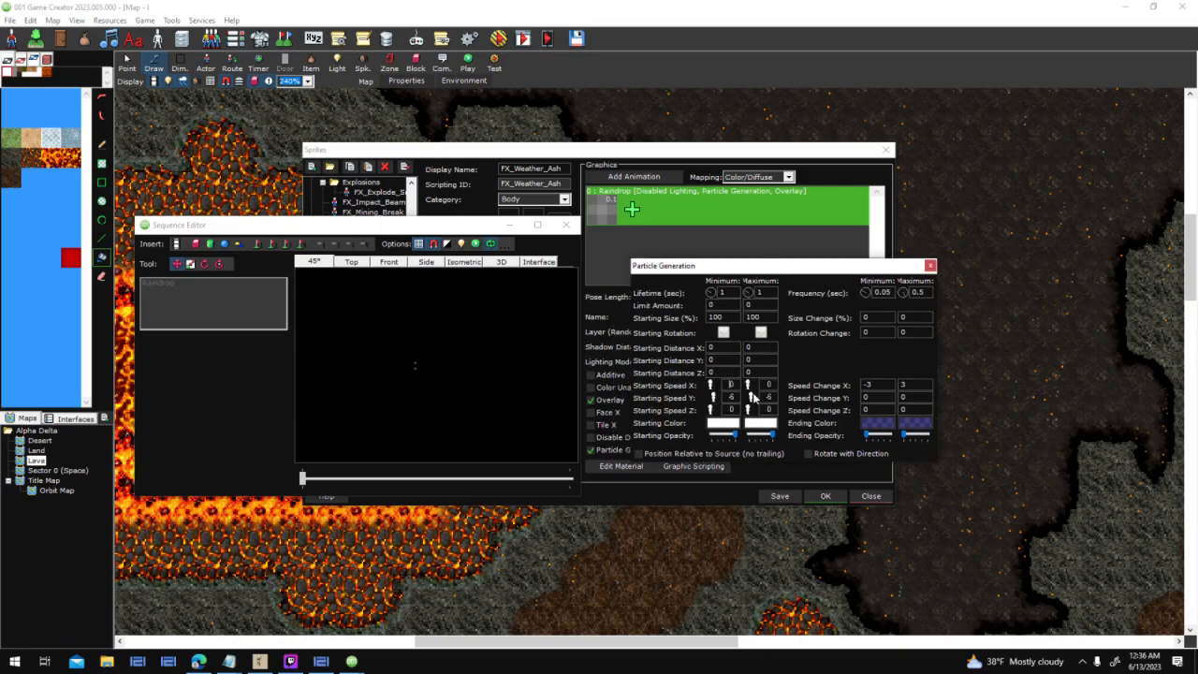
Set the ash particles' minimum and maximum Starting Speed Y to -1 and change their maximum frequency
{"action": "type", "text": "-2-2"}
{"action": "key", "text": "BackSpace"}
{"action": "type", "text": "1"}
{"action": "type", "text": "-1"}
{"action": "left_click_drag", "start_coordinate": [772, 397], "coordinate": [743, 406]}
{"action": "left_click_drag", "start_coordinate": [920, 292], "coordinate": [941, 302]}
{"action": "type", "text": "08"}
Set the ash particles' Speed Change Y limits to 0.5 and minimum Starting Speed Y to 0, and save the sprite
{"action": "left_click_drag", "start_coordinate": [872, 397], "coordinate": [821, 403]}
{"action": "type", "text": "0.50.5"}
{"action": "double_click", "coordinate": [730, 397]}
{"action": "type", "text": "0"}
{"action": "left_click", "coordinate": [573, 227]}
{"action": "left_click", "coordinate": [930, 267]}
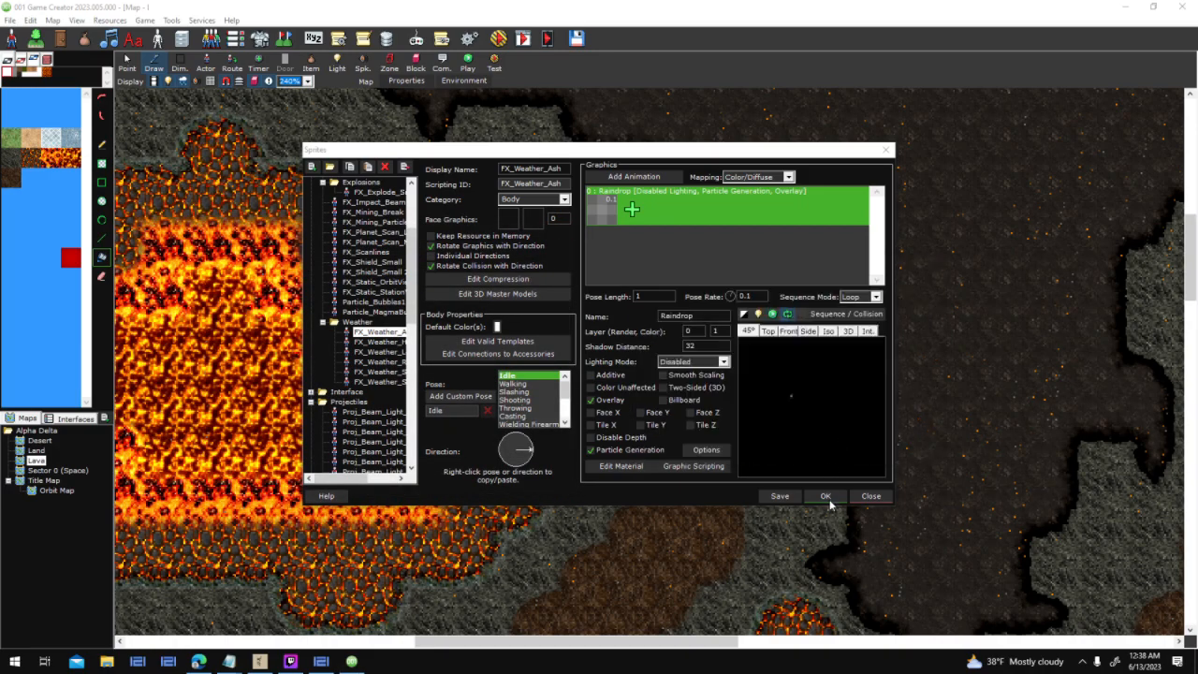
{"action": "left_click", "coordinate": [824, 495]}
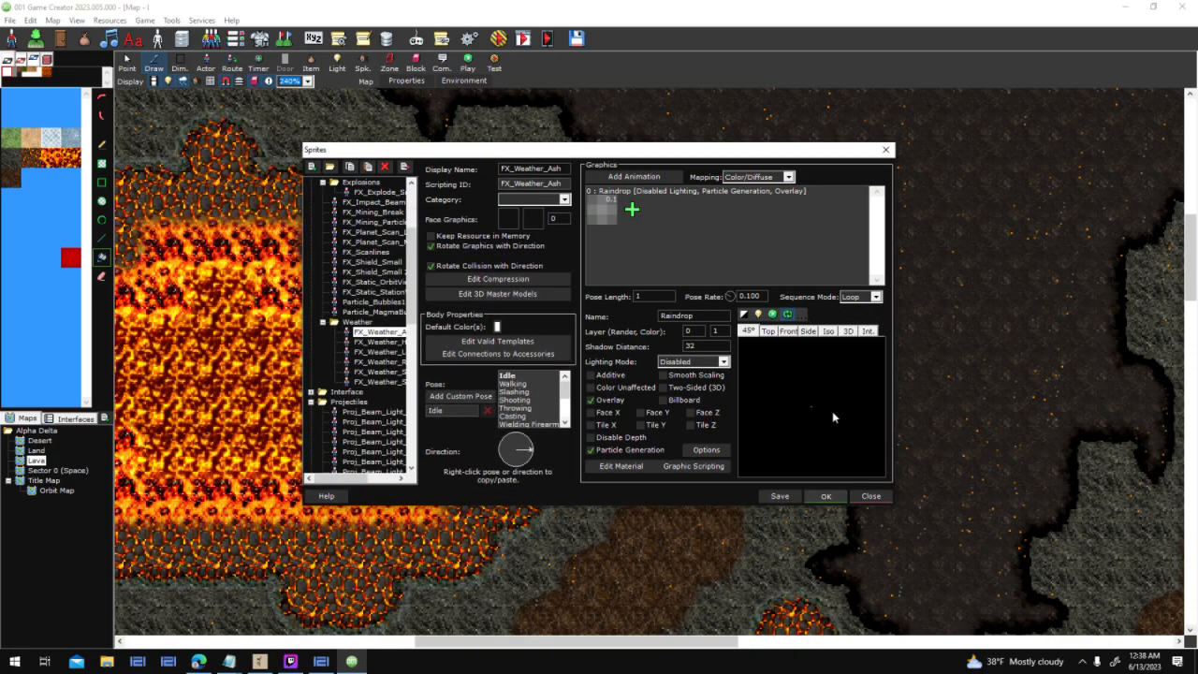
{"action": "left_click", "coordinate": [825, 495]}
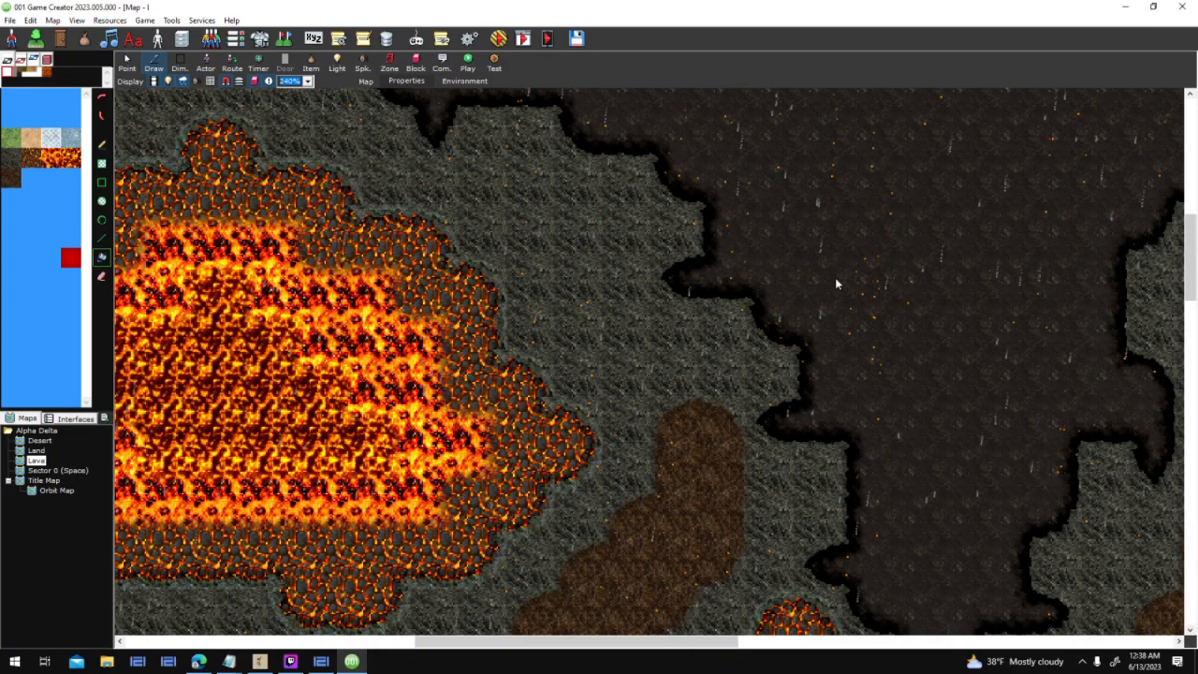
Try a movement variation of 10 for the Lava map's rain and snow
{"action": "left_click_drag", "start_coordinate": [687, 287], "coordinate": [775, 298]}
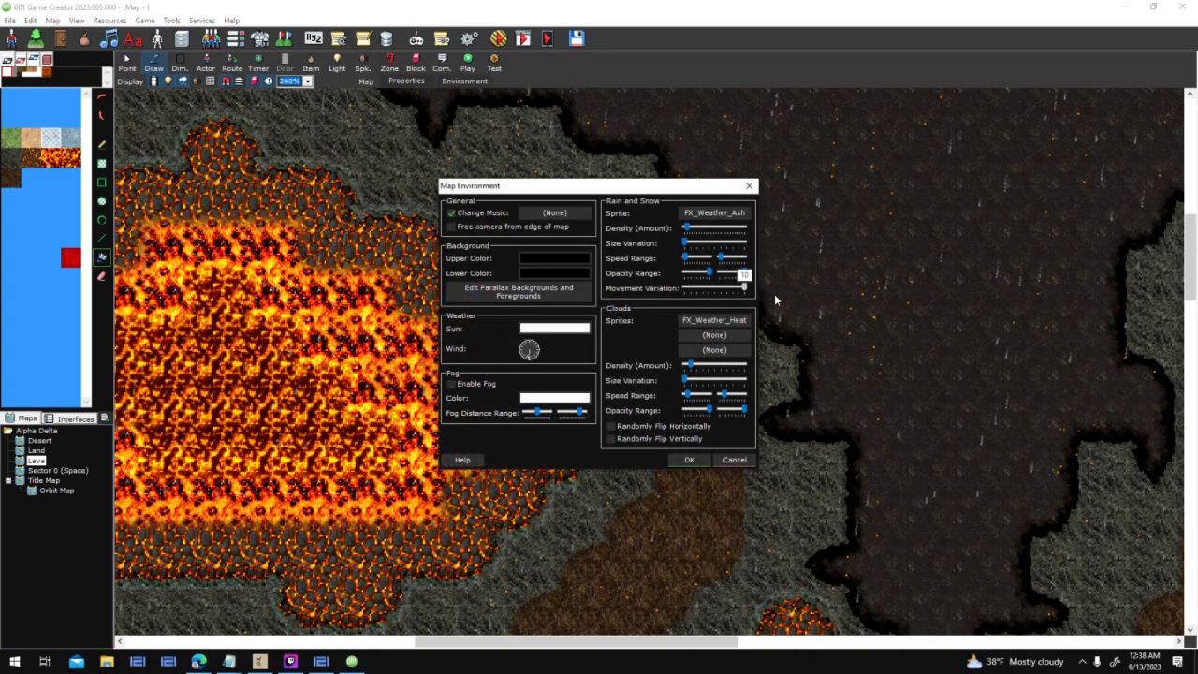
{"action": "left_click", "coordinate": [689, 460]}
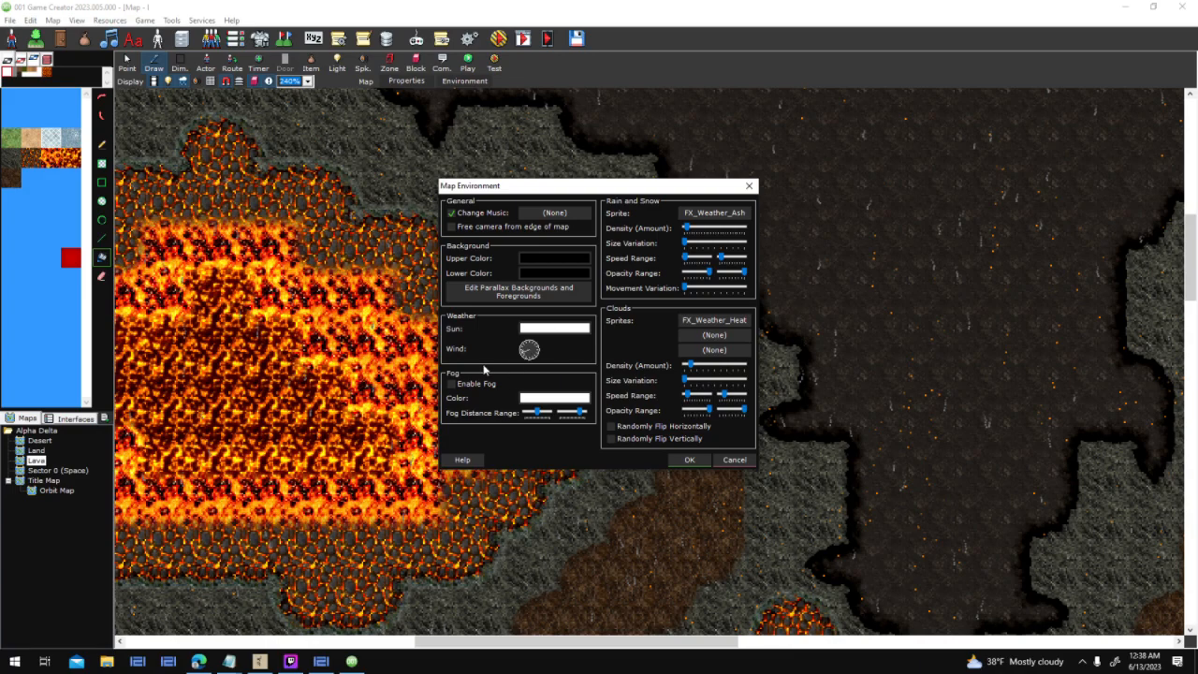
Accept the Lava map's environment settings
{"action": "key", "text": "Caps_Lock"}
{"action": "key", "text": "Caps_Lock"}
{"action": "left_click", "coordinate": [690, 460]}
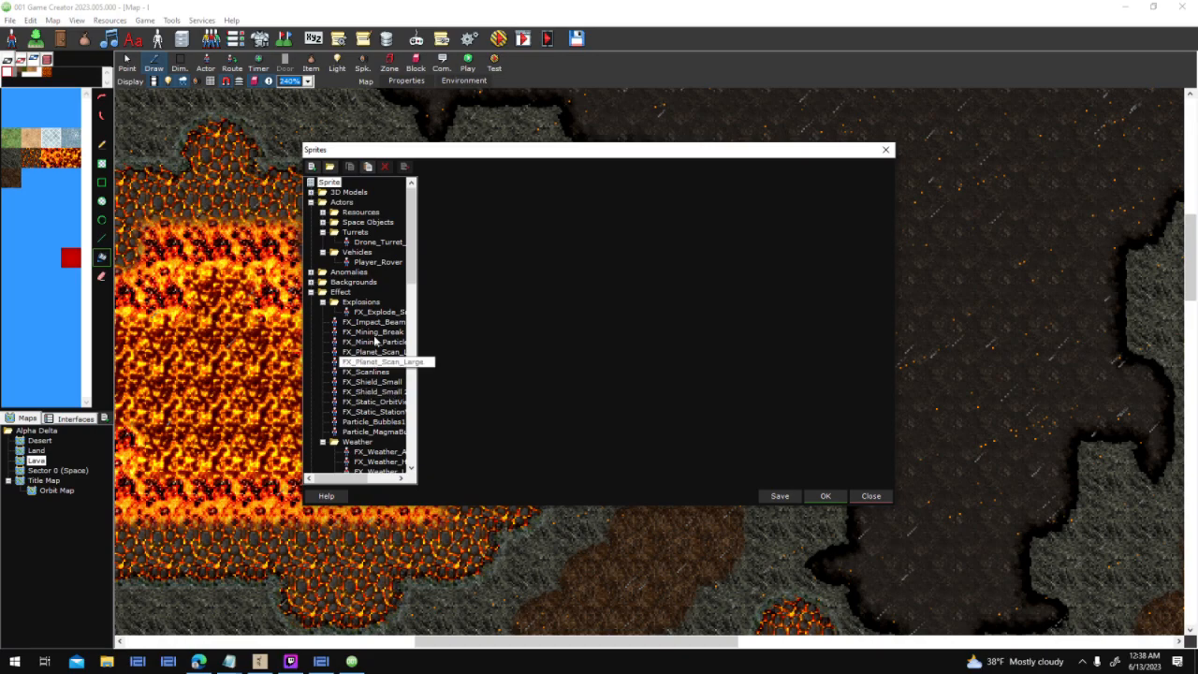
Toggle the Position Relative to Source option in FX_Weather_Ash's particle generation settings
{"action": "scroll", "coordinate": [396, 384], "scroll_direction": "down", "scroll_amount": 3}
{"action": "left_click", "coordinate": [378, 361]}
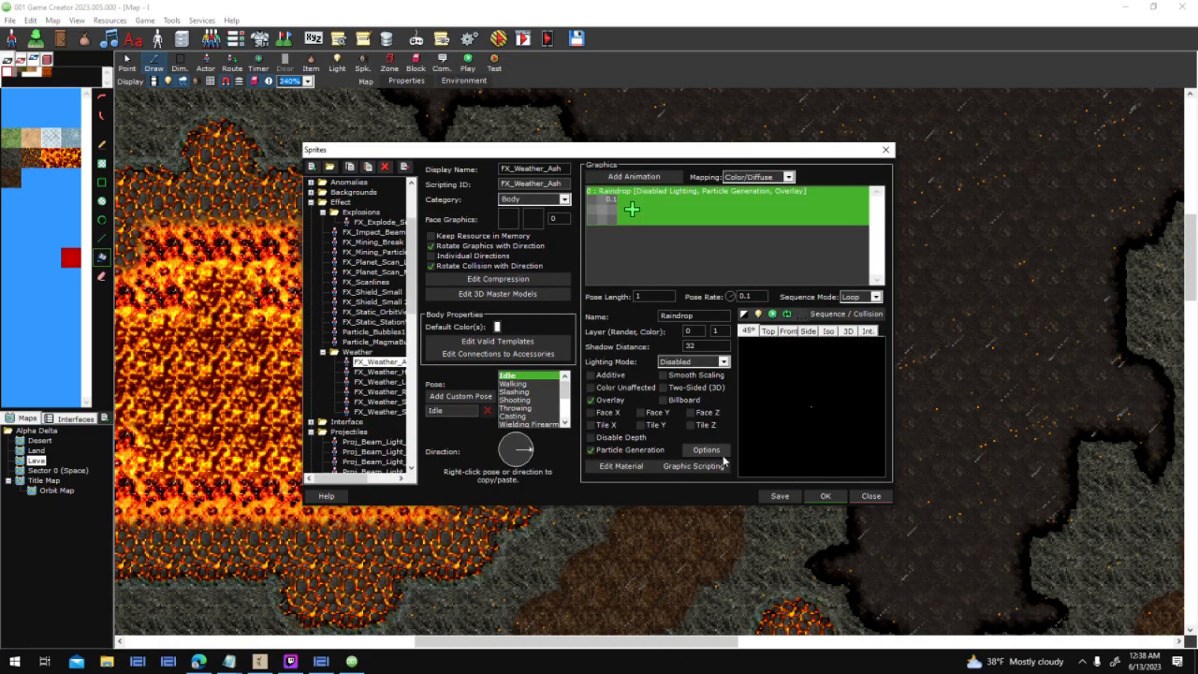
{"action": "left_click", "coordinate": [713, 451]}
{"action": "left_click", "coordinate": [453, 418]}
{"action": "left_click", "coordinate": [745, 229]}
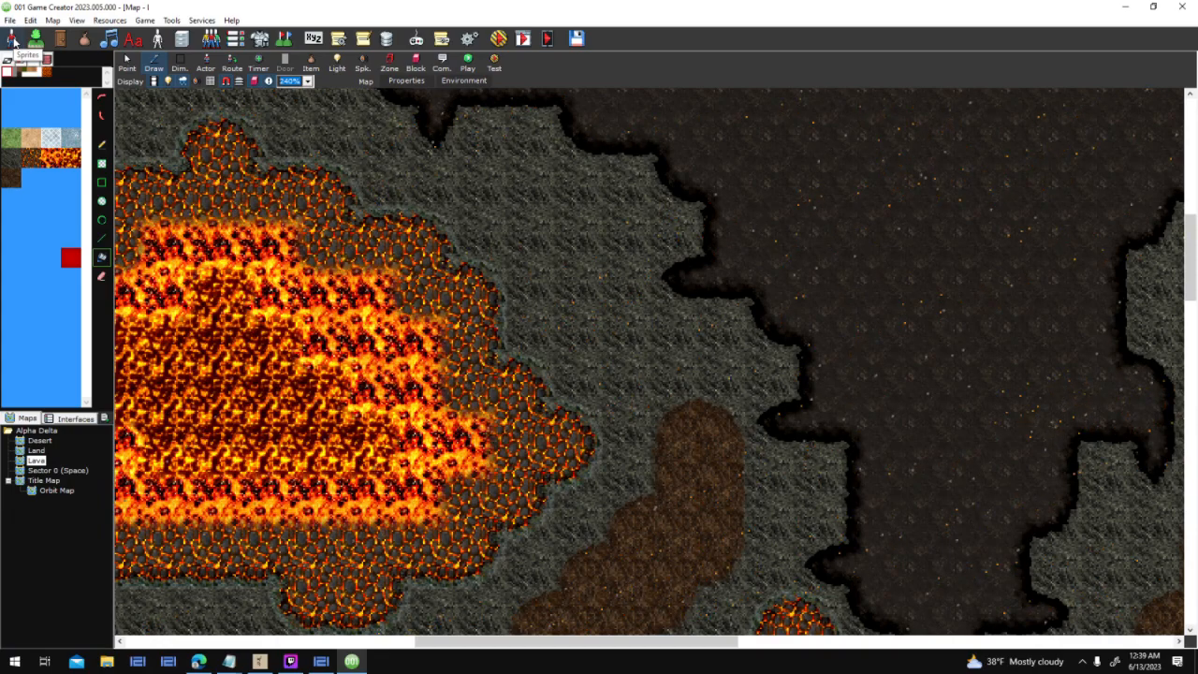
Open the FX_Weather_Ash sprite's particle graphic for editing
{"action": "scroll", "coordinate": [467, 429], "scroll_direction": "down", "scroll_amount": 3}
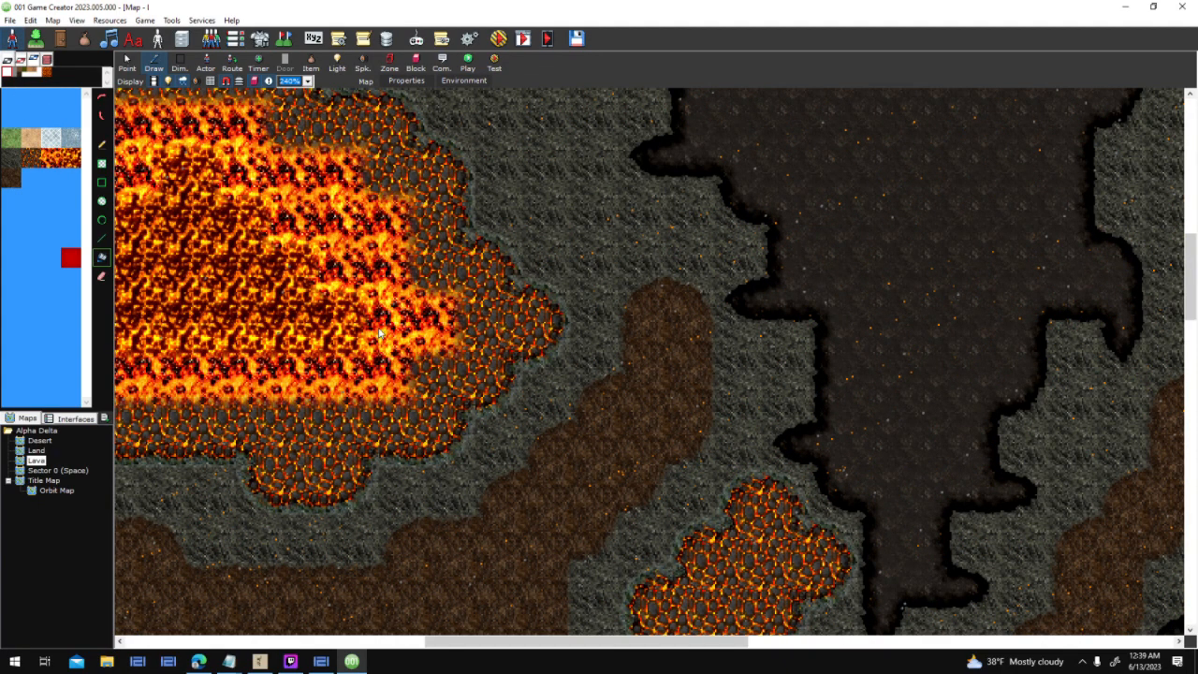
{"action": "key", "text": "F2"}
{"action": "left_click", "coordinate": [383, 451]}
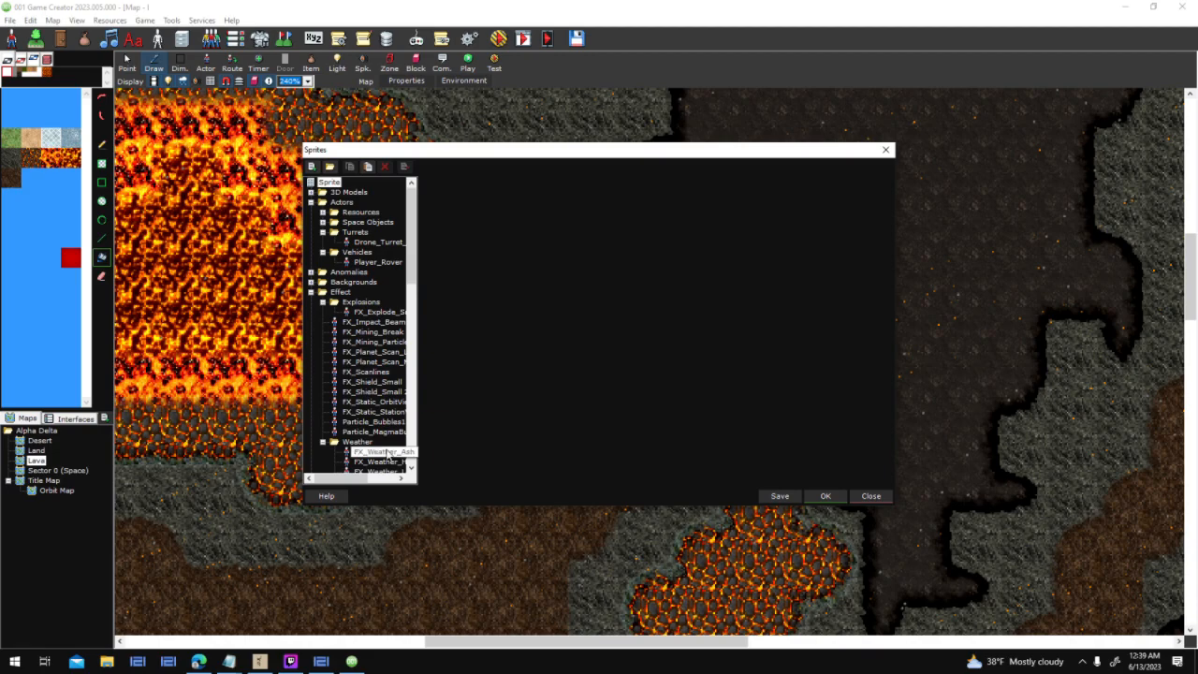
{"action": "right_click", "coordinate": [614, 207]}
{"action": "left_click", "coordinate": [641, 247]}
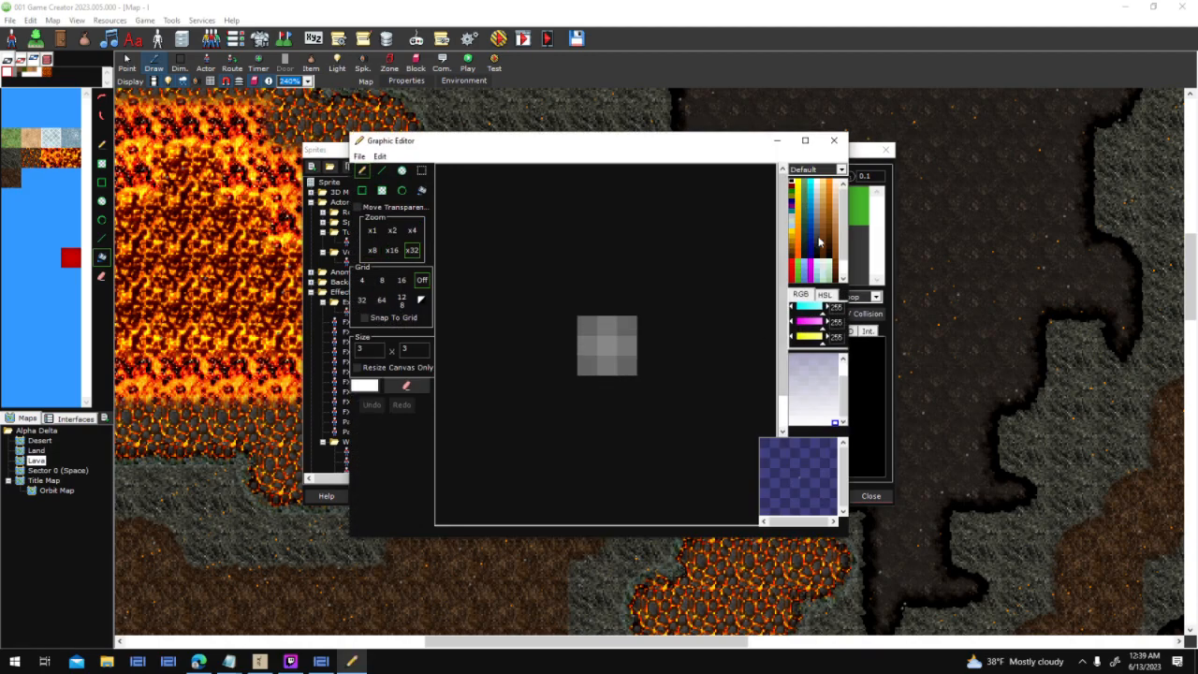
Paint the four corner pixels of the ash graphic dark grey (67, 67, 67)
{"action": "left_click", "coordinate": [816, 235]}
{"action": "left_click", "coordinate": [816, 231]}
{"action": "left_click", "coordinate": [816, 223]}
{"action": "left_click", "coordinate": [816, 227]}
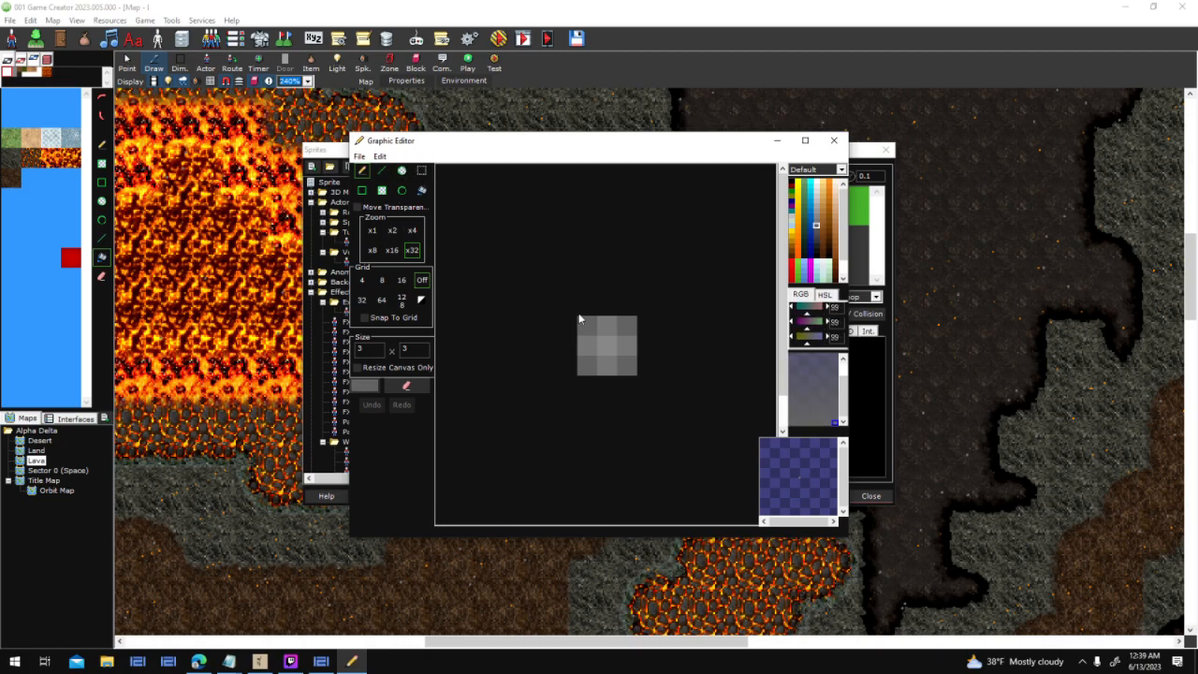
{"action": "left_click", "coordinate": [816, 235]}
{"action": "left_click", "coordinate": [627, 325]}
{"action": "left_click", "coordinate": [626, 364]}
{"action": "left_click", "coordinate": [589, 365]}
{"action": "left_click", "coordinate": [591, 320]}
Paint the ash graphic's edge pixels grey (83, 83, 83) and its centre pixel (99, 99, 99), and save the sprite
{"action": "left_click", "coordinate": [816, 230]}
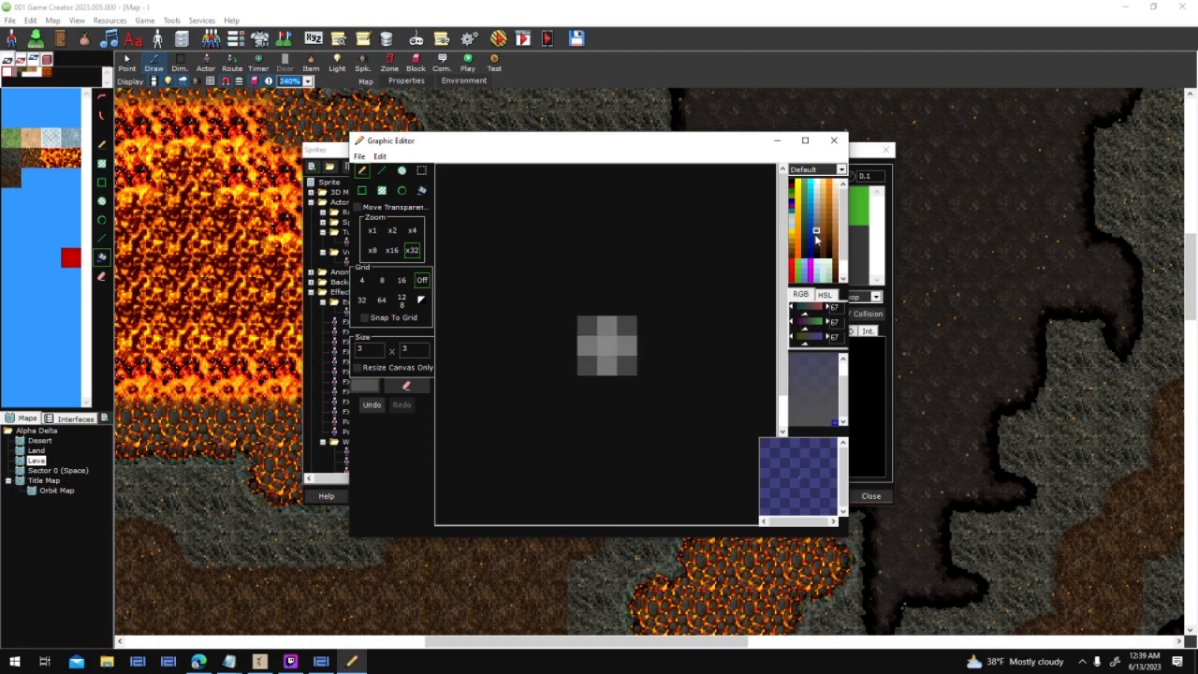
{"action": "left_click", "coordinate": [604, 346]}
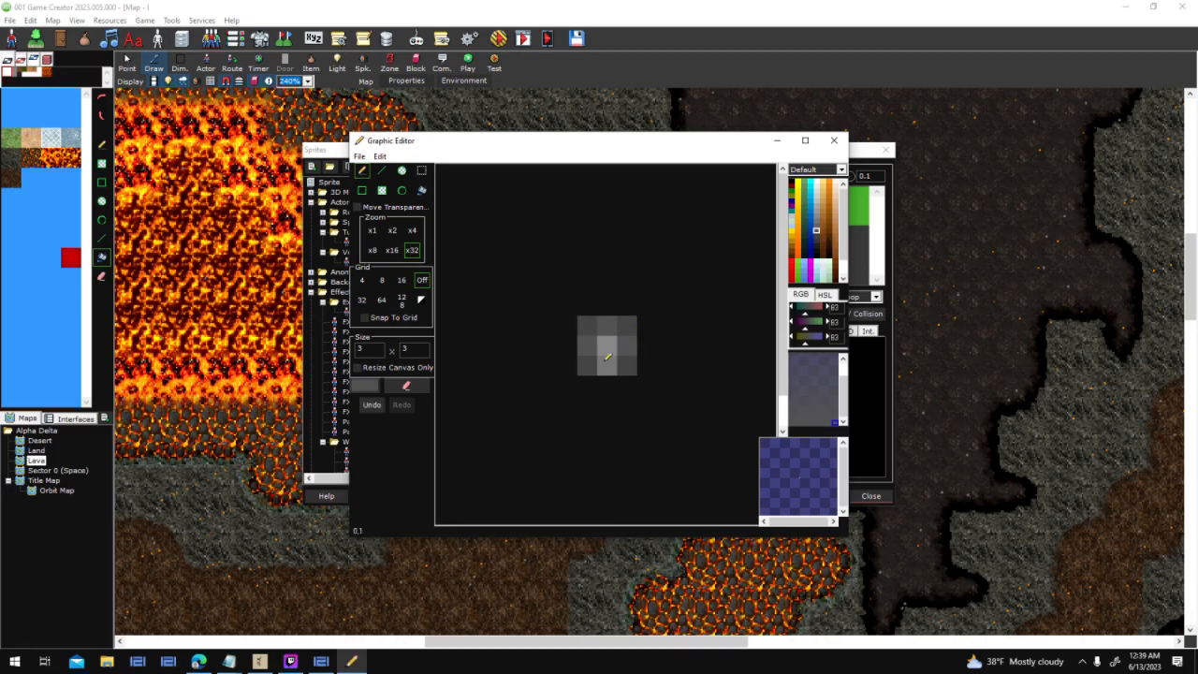
{"action": "left_click", "coordinate": [816, 225]}
{"action": "left_click", "coordinate": [606, 345]}
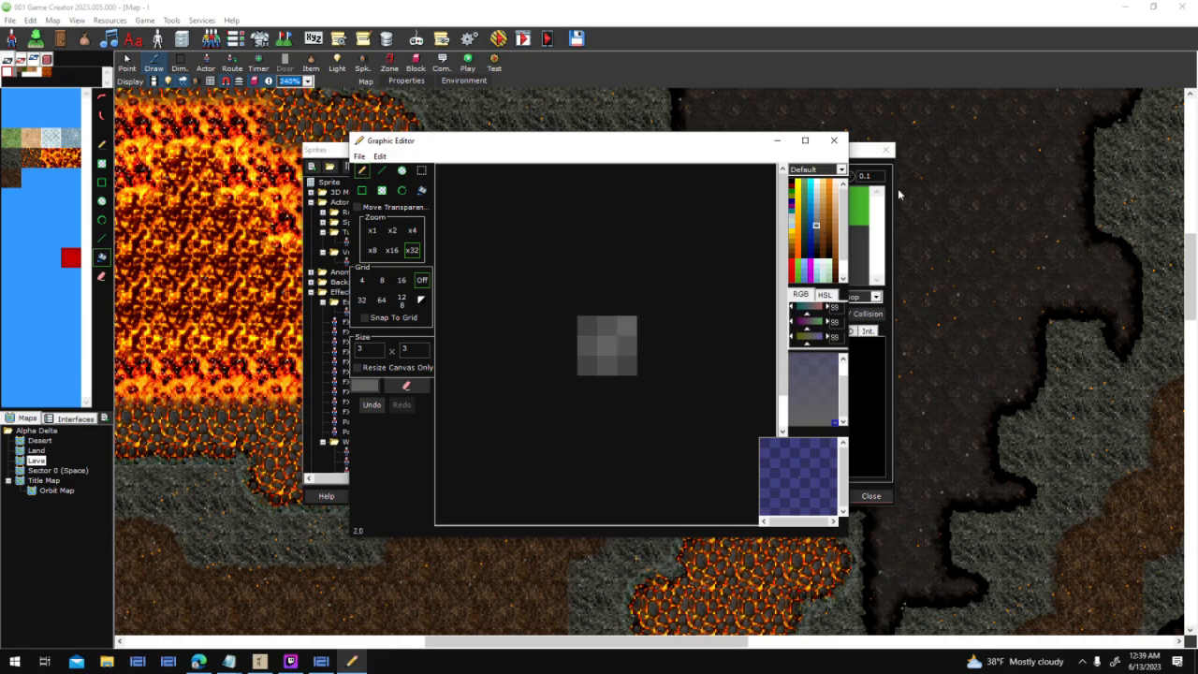
{"action": "left_click", "coordinate": [834, 140]}
{"action": "left_click", "coordinate": [553, 368]}
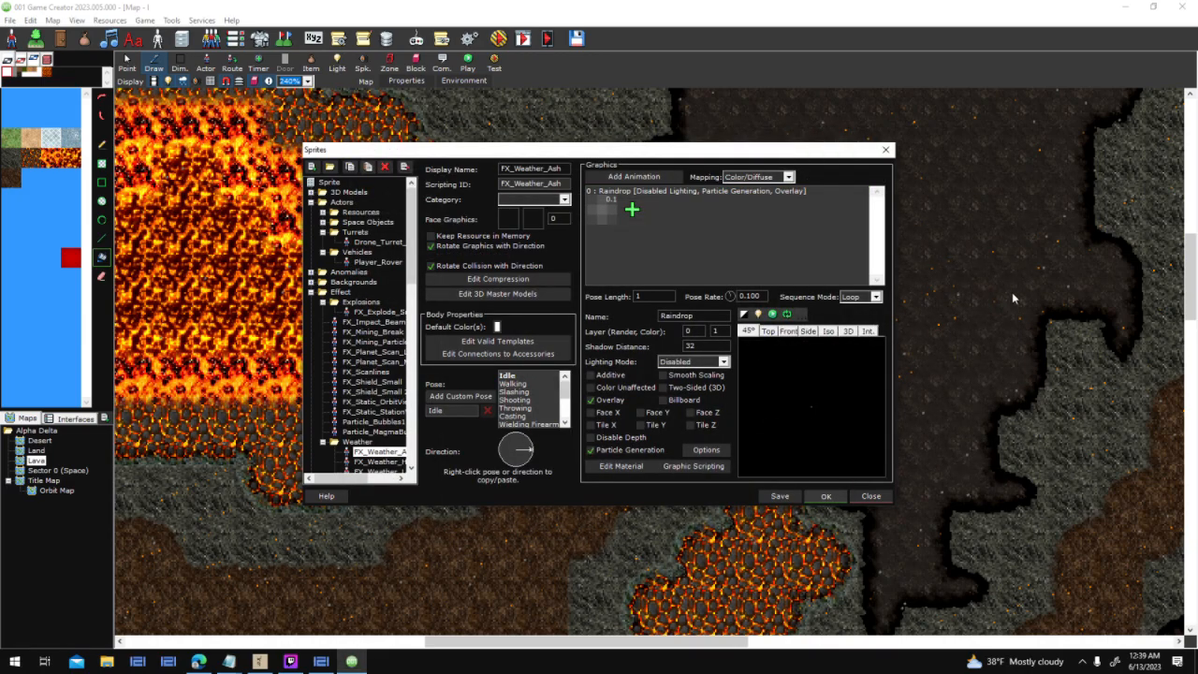
{"action": "key", "text": "F5"}
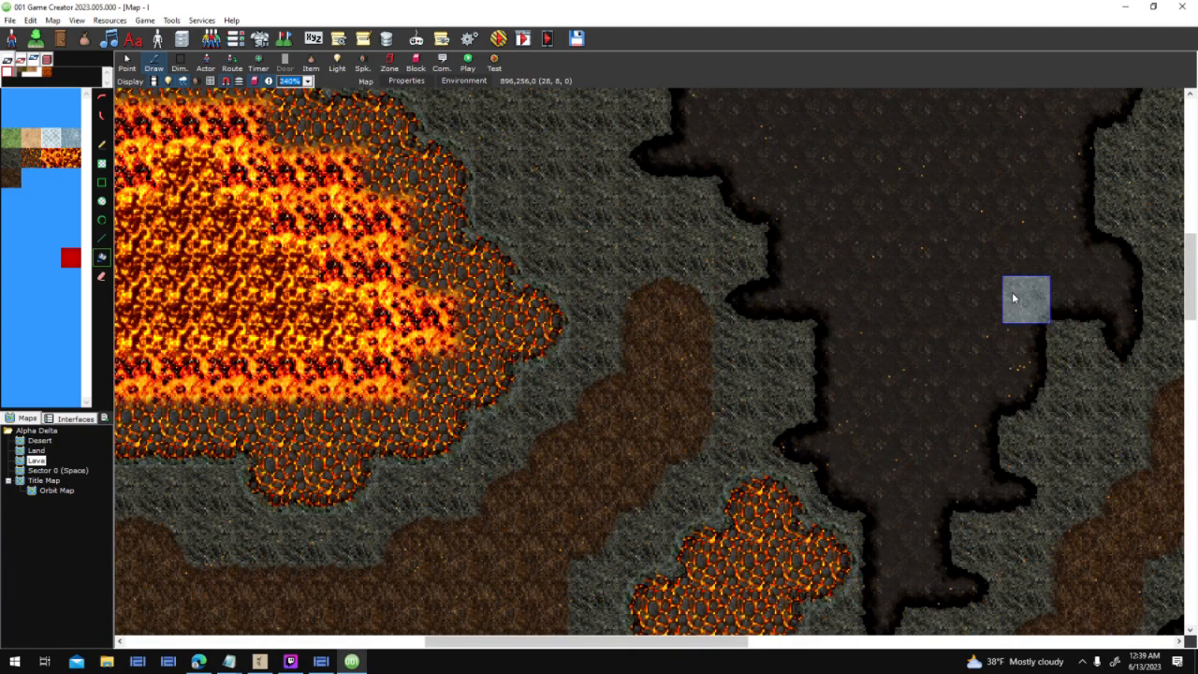
Examine how the ash and heat particles look across the Lava map at different zoom levels
{"action": "middle_click_drag", "start_coordinate": [585, 332], "coordinate": [754, 438]}
{"action": "scroll", "coordinate": [835, 401], "scroll_direction": "down", "scroll_amount": 2}
{"action": "scroll", "coordinate": [834, 401], "scroll_direction": "down", "scroll_amount": 6}
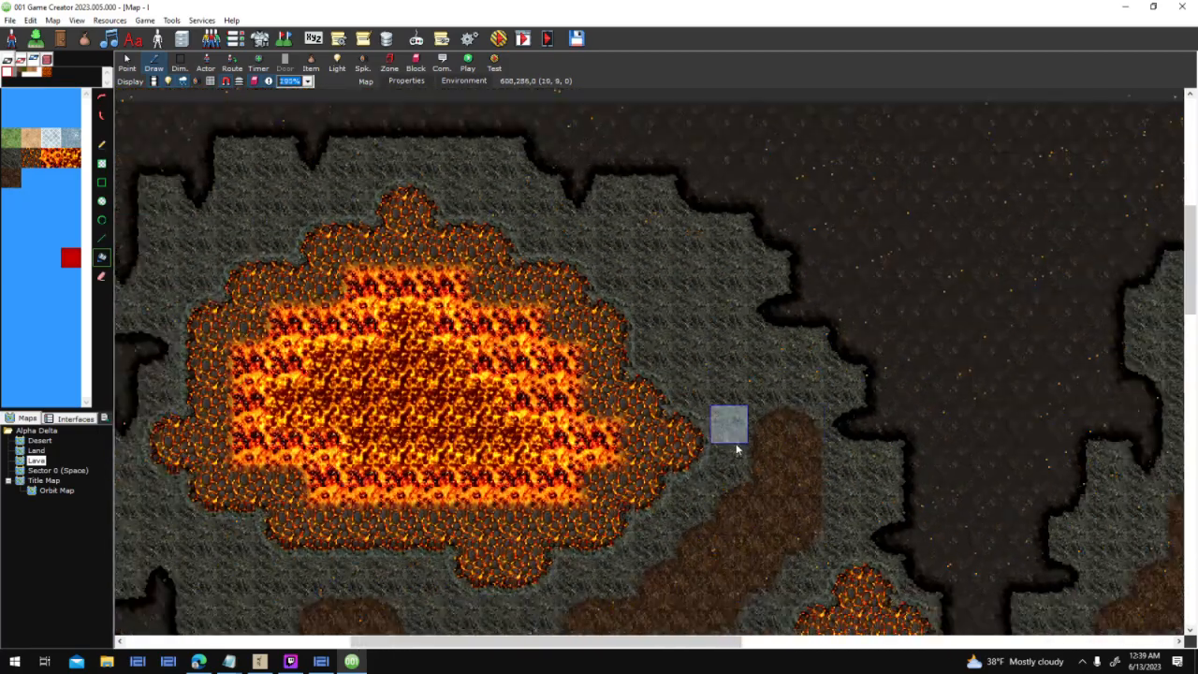
{"action": "middle_click_drag", "start_coordinate": [818, 542], "coordinate": [767, 477]}
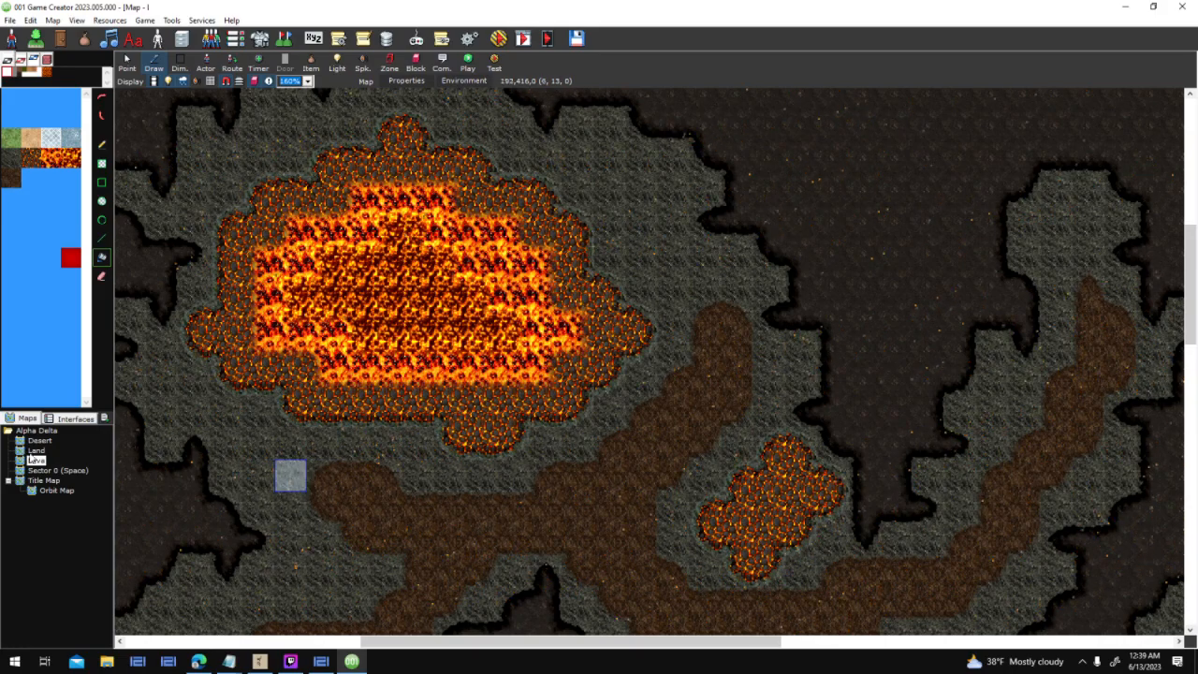
Open the Land map to view its weather, and return to the Lava map
{"action": "double_click", "coordinate": [35, 450]}
{"action": "left_click", "coordinate": [563, 373]}
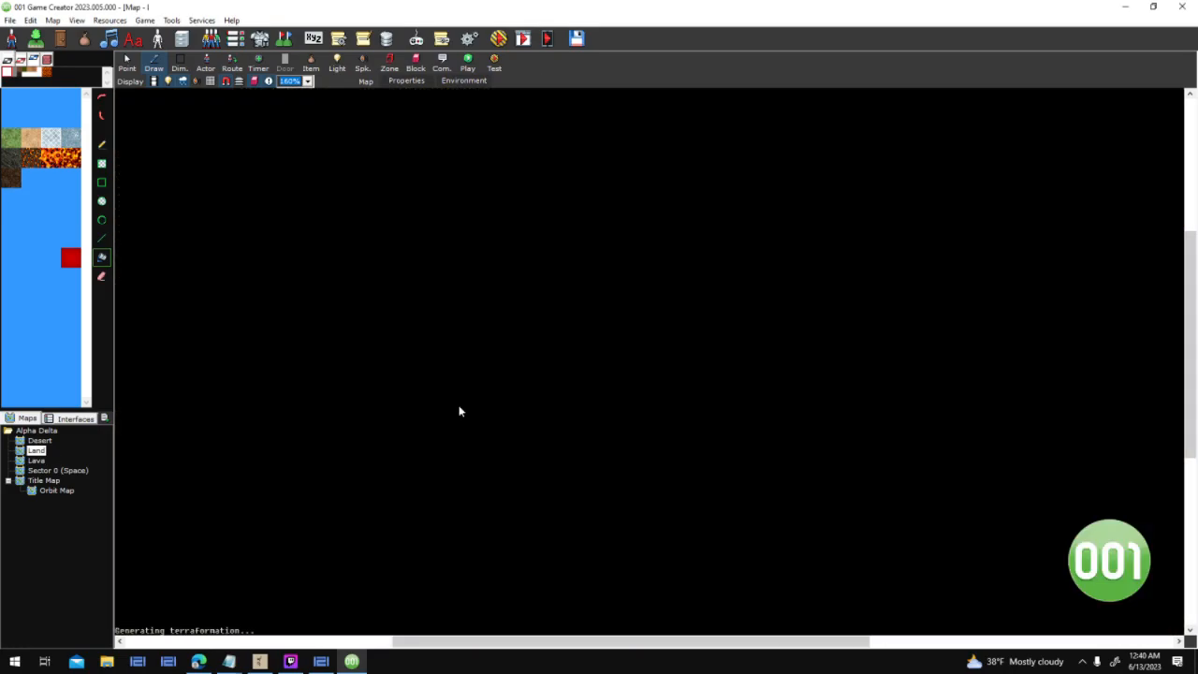
{"action": "double_click", "coordinate": [41, 461]}
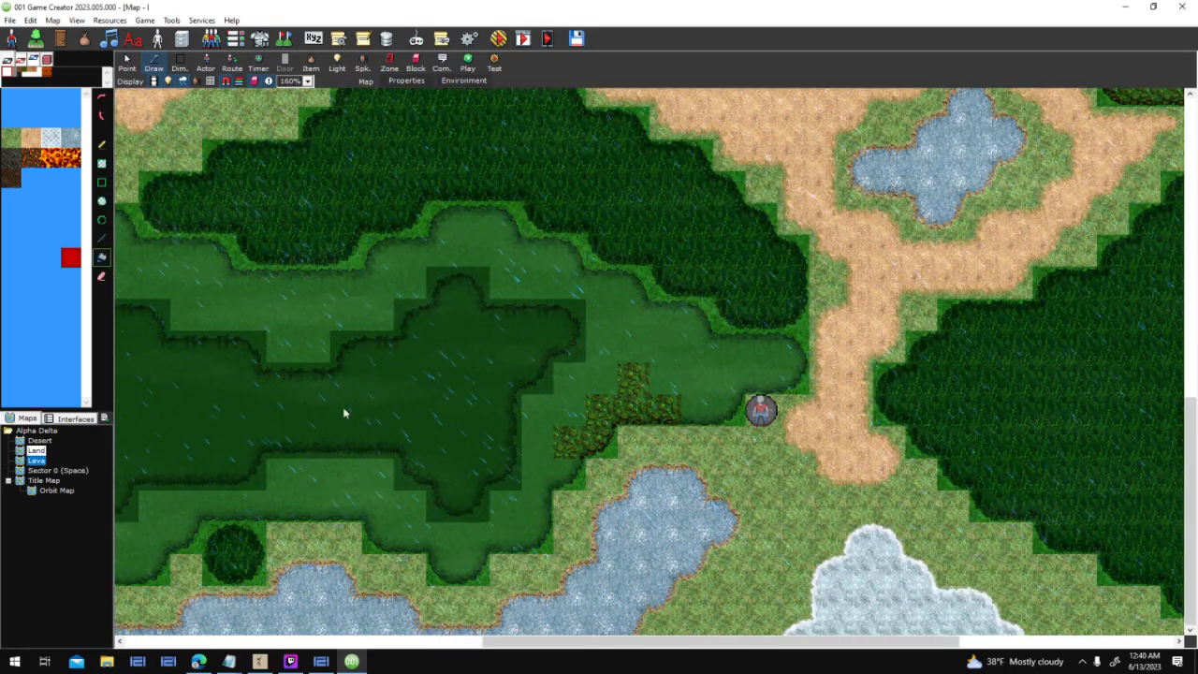
{"action": "scroll", "coordinate": [749, 552], "scroll_direction": "up", "scroll_amount": 5}
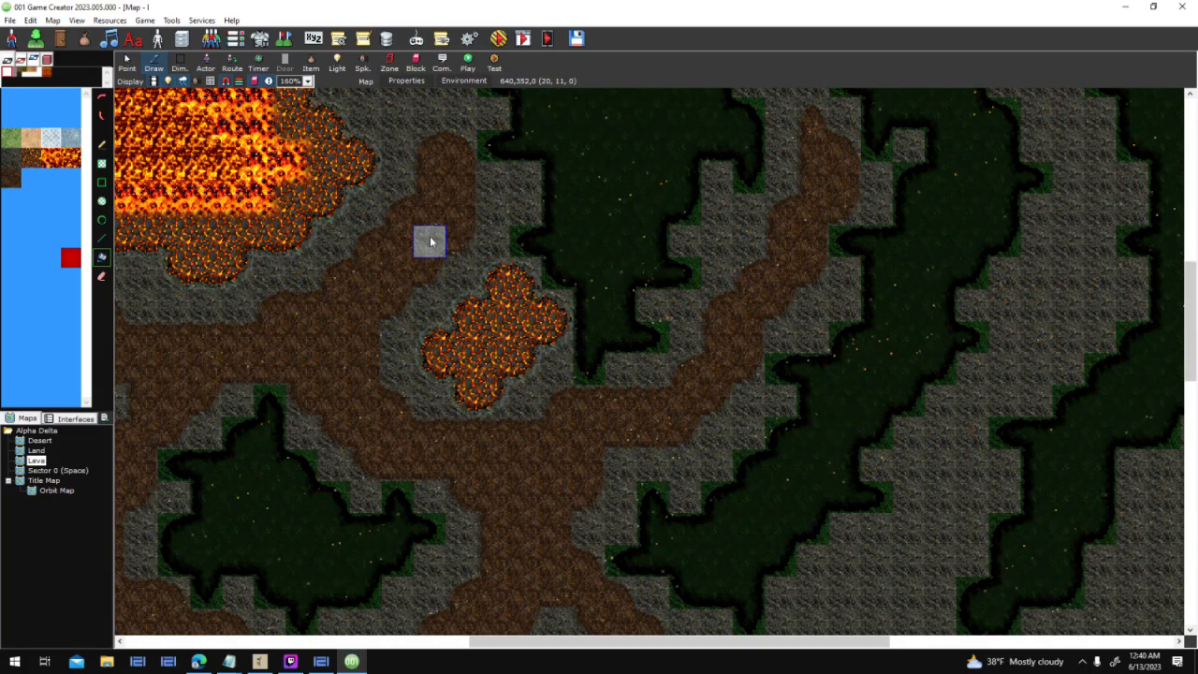
{"action": "middle_click_drag", "start_coordinate": [430, 242], "coordinate": [655, 327]}
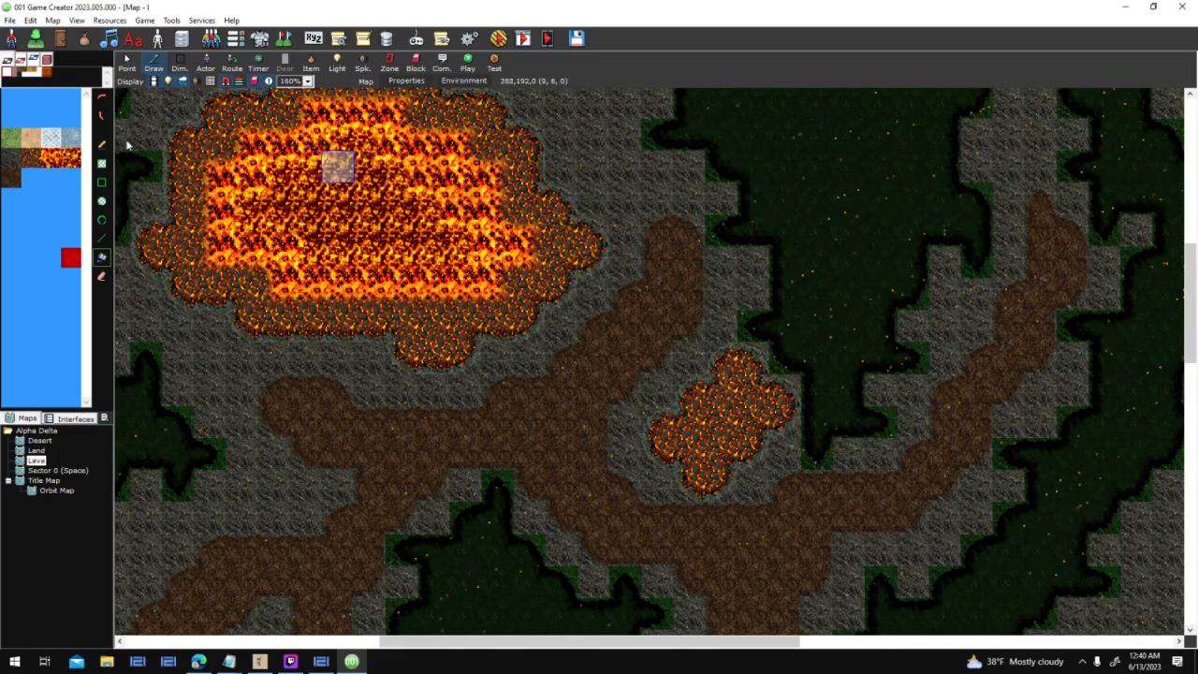
Duplicate the FX_Weather_Heat sprite and name the copy FX_Weather_Radiation
{"action": "left_click", "coordinate": [12, 39]}
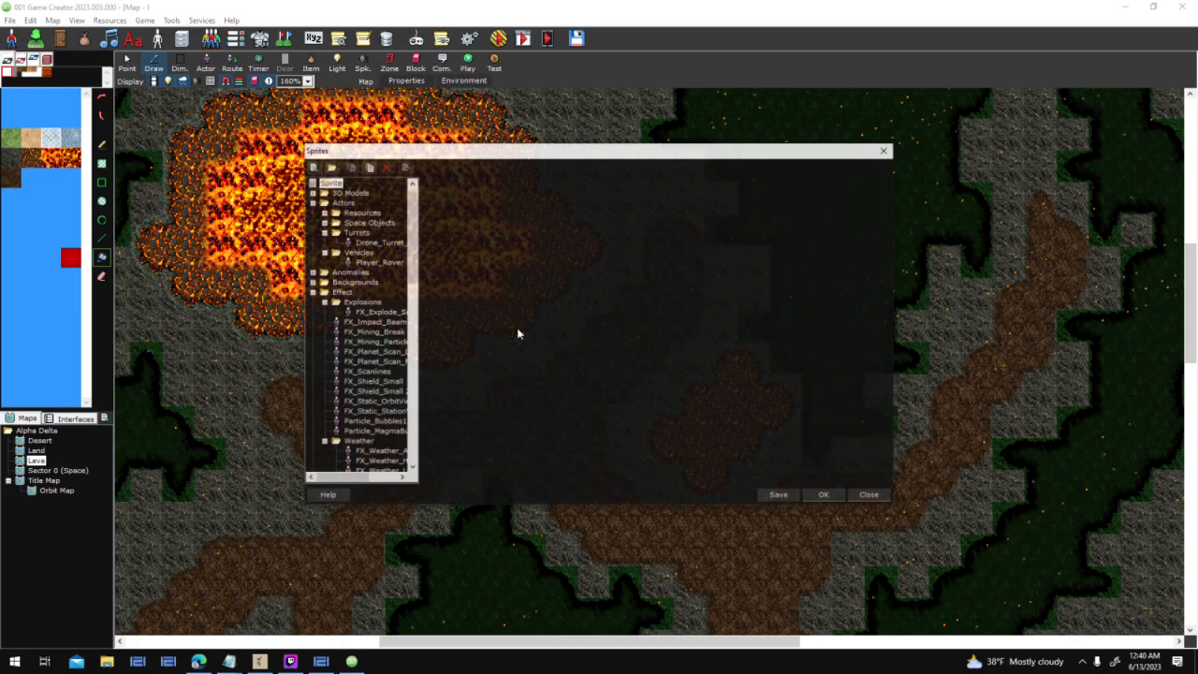
{"action": "scroll", "coordinate": [419, 305], "scroll_direction": "down", "scroll_amount": 3}
{"action": "scroll", "coordinate": [418, 304], "scroll_direction": "down", "scroll_amount": 1}
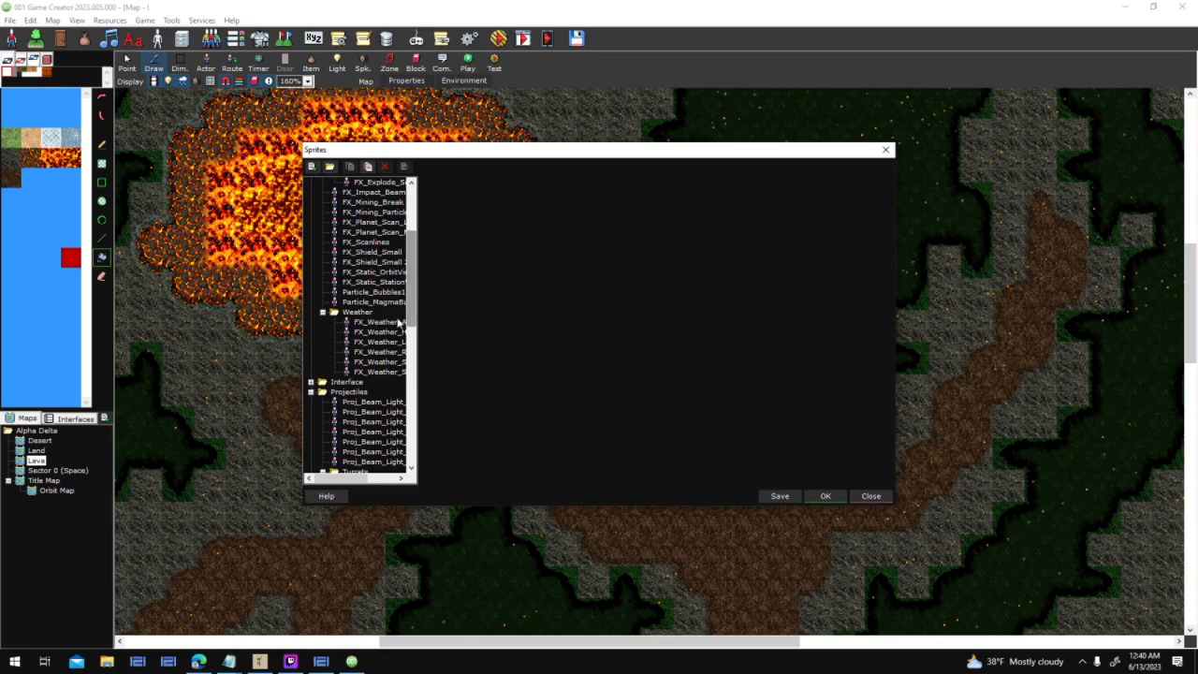
{"action": "left_click", "coordinate": [379, 320]}
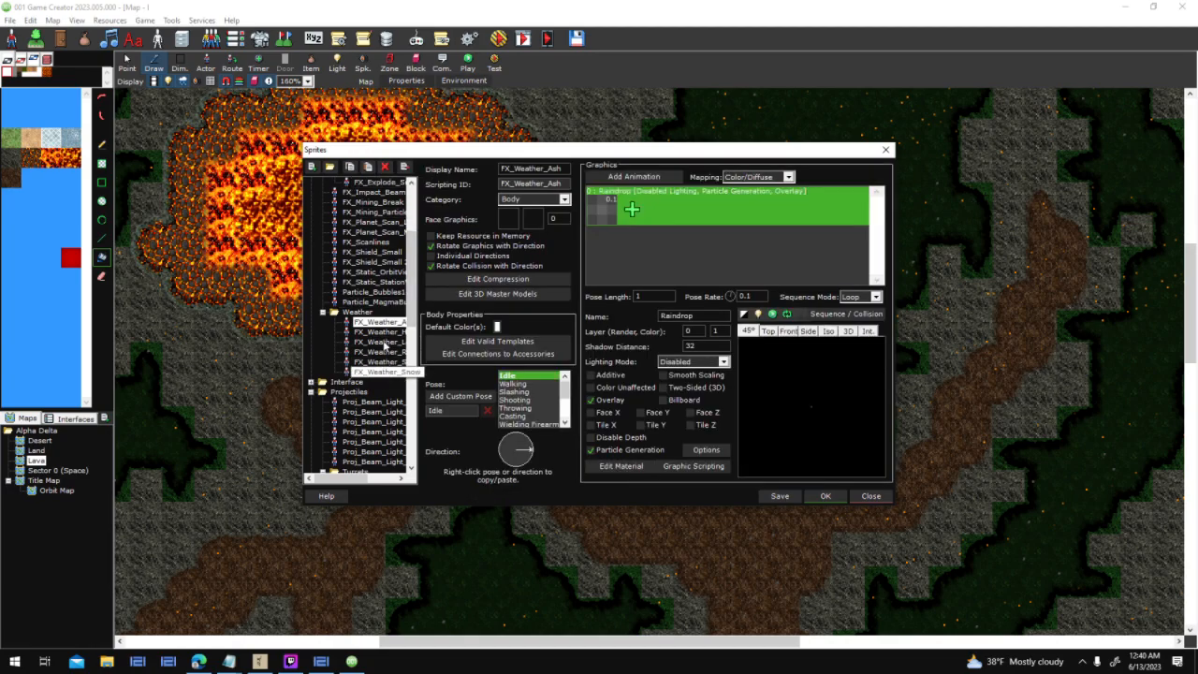
{"action": "left_click", "coordinate": [379, 332]}
{"action": "left_click", "coordinate": [369, 166]}
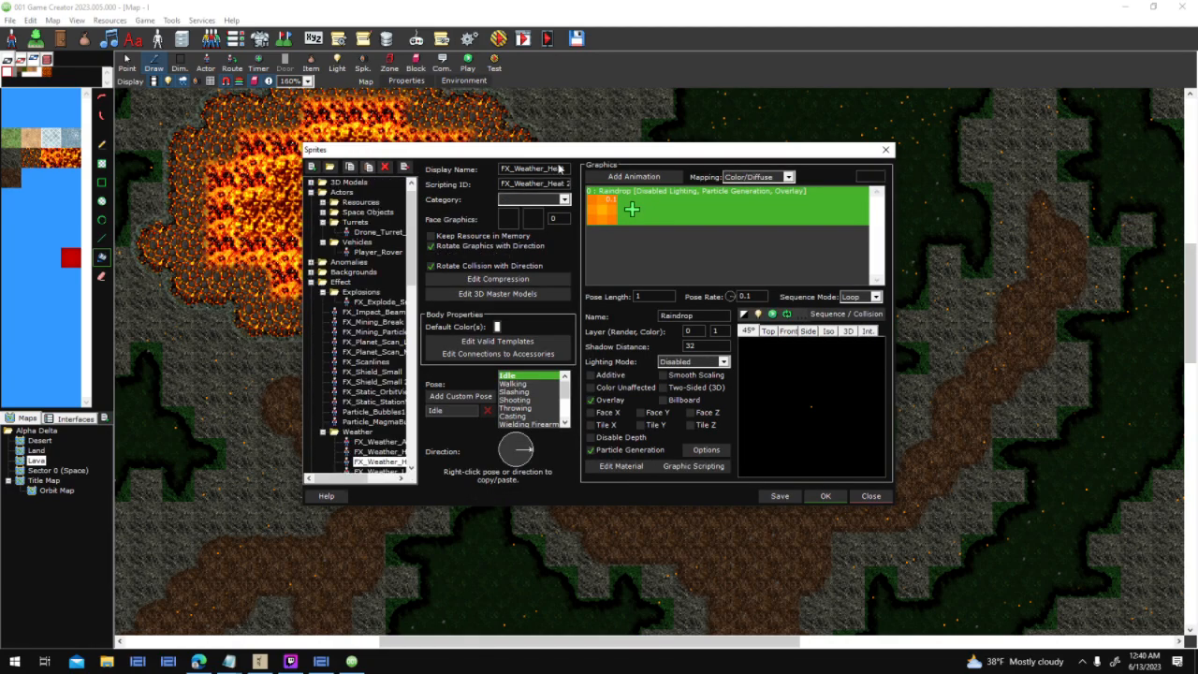
{"action": "type", "text": "Radiation"}
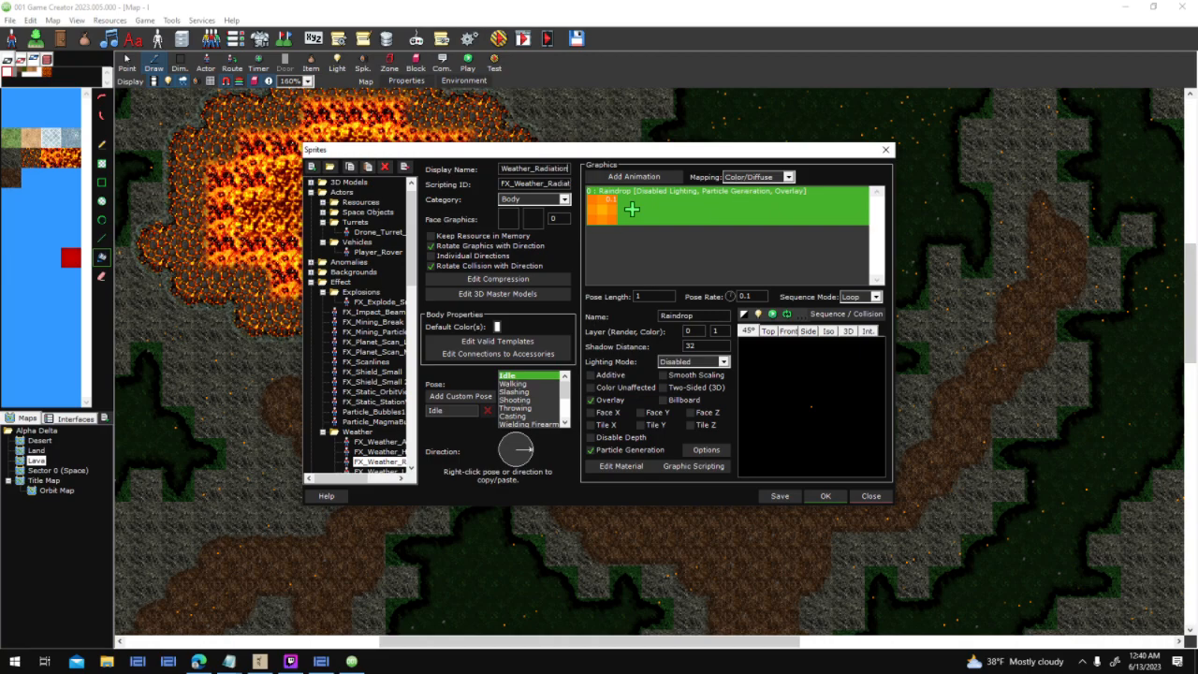
Open FX_Weather_Radiation's graphic and paint its four corner pixels green (79, 167, 31)
{"action": "right_click", "coordinate": [606, 214]}
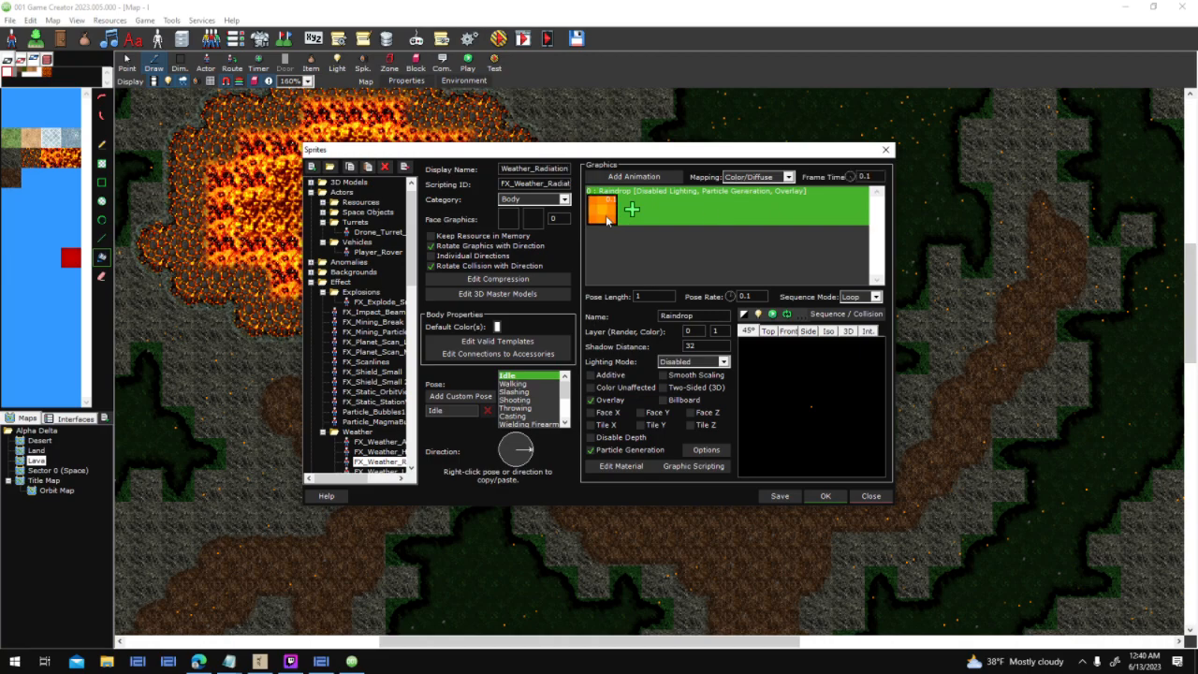
{"action": "left_click", "coordinate": [639, 257]}
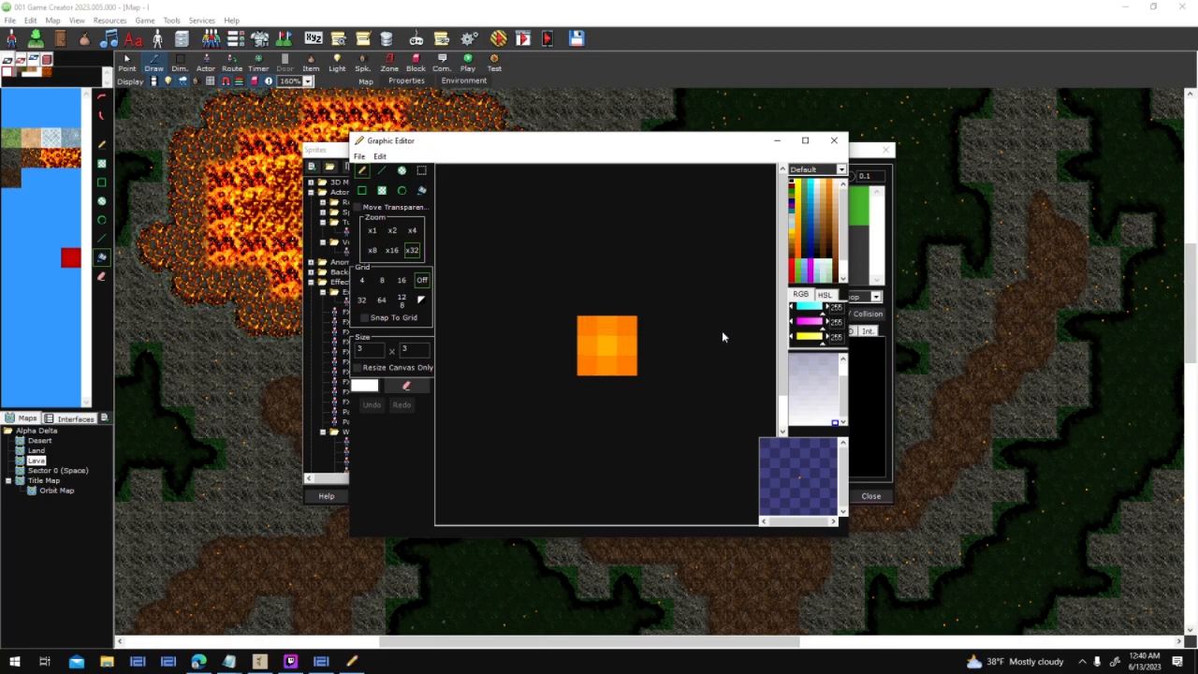
{"action": "left_click_drag", "start_coordinate": [840, 221], "coordinate": [841, 236]}
{"action": "left_click", "coordinate": [797, 227]}
{"action": "left_click", "coordinate": [361, 170]}
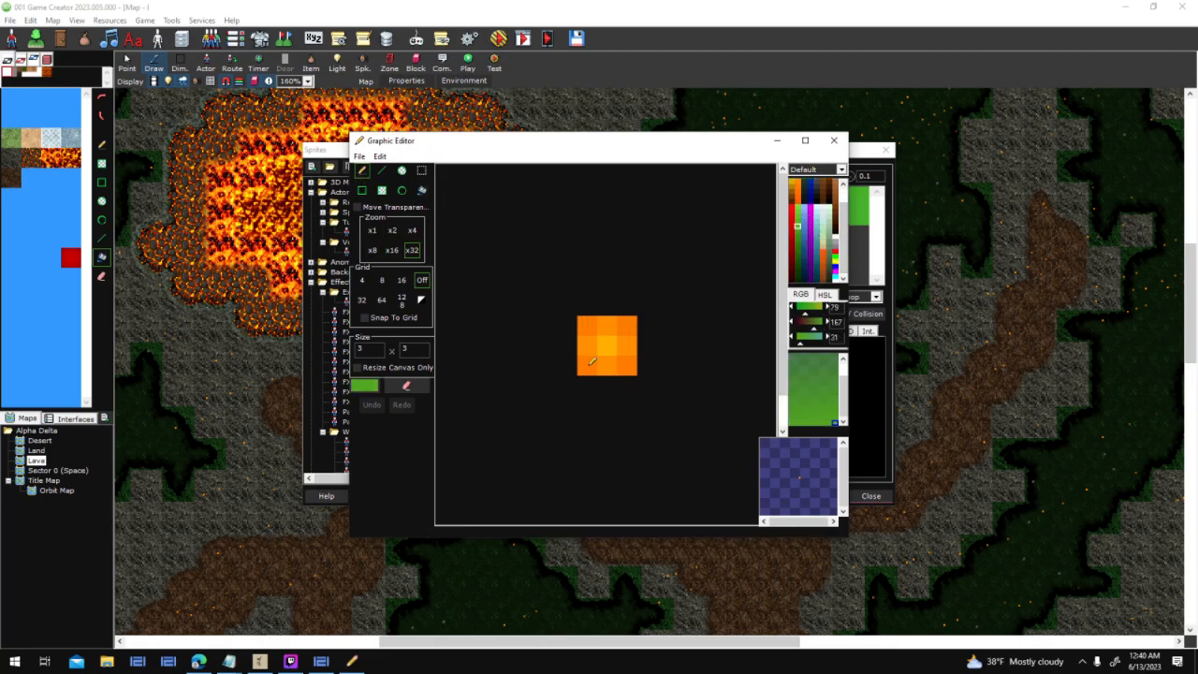
{"action": "left_click", "coordinate": [586, 365]}
{"action": "left_click", "coordinate": [627, 365]}
{"action": "left_click", "coordinate": [627, 325]}
{"action": "left_click", "coordinate": [606, 326]}
{"action": "key", "text": "ctrl+z"}
{"action": "left_click", "coordinate": [587, 326]}
{"action": "left_click", "coordinate": [606, 365]}
{"action": "key", "text": "ctrl+z"}
Paint the radiation graphic's edge pixels a lighter green and its centre pixel (95, 191, 43), and save the graphic
{"action": "left_click", "coordinate": [797, 221]}
{"action": "left_click", "coordinate": [627, 345]}
{"action": "left_click", "coordinate": [606, 325]}
{"action": "left_click", "coordinate": [606, 364]}
{"action": "left_click", "coordinate": [586, 345]}
{"action": "left_click", "coordinate": [797, 214]}
{"action": "left_click", "coordinate": [606, 345]}
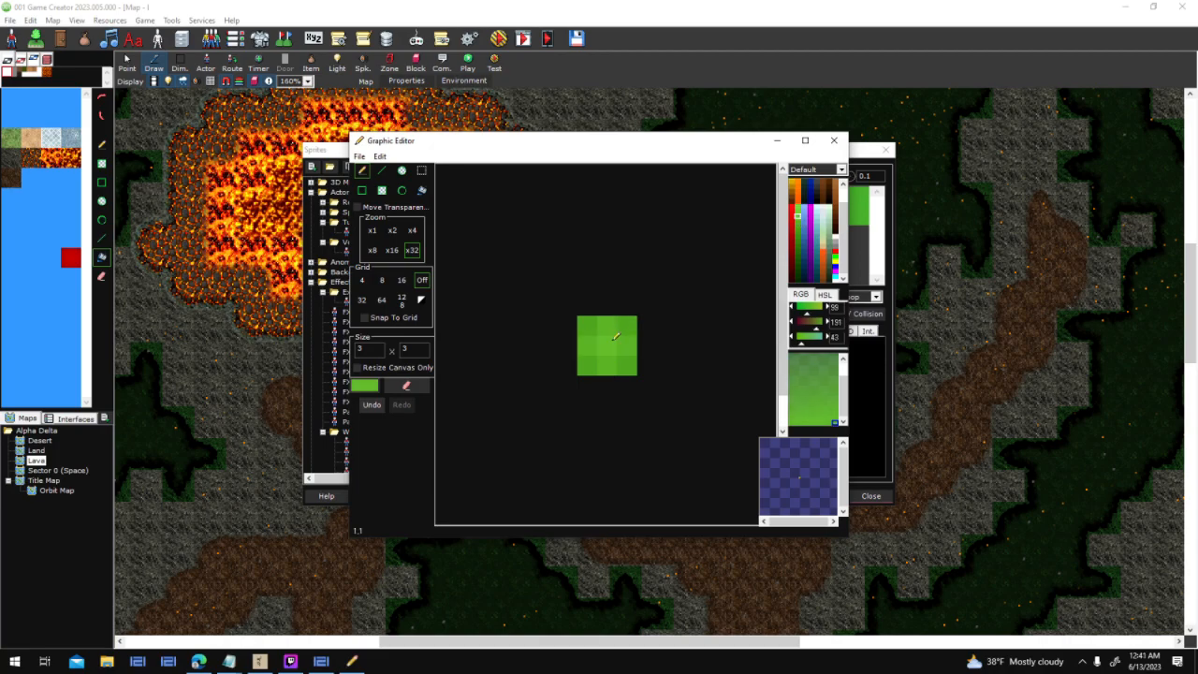
{"action": "left_click", "coordinate": [834, 141]}
{"action": "left_click", "coordinate": [569, 372]}
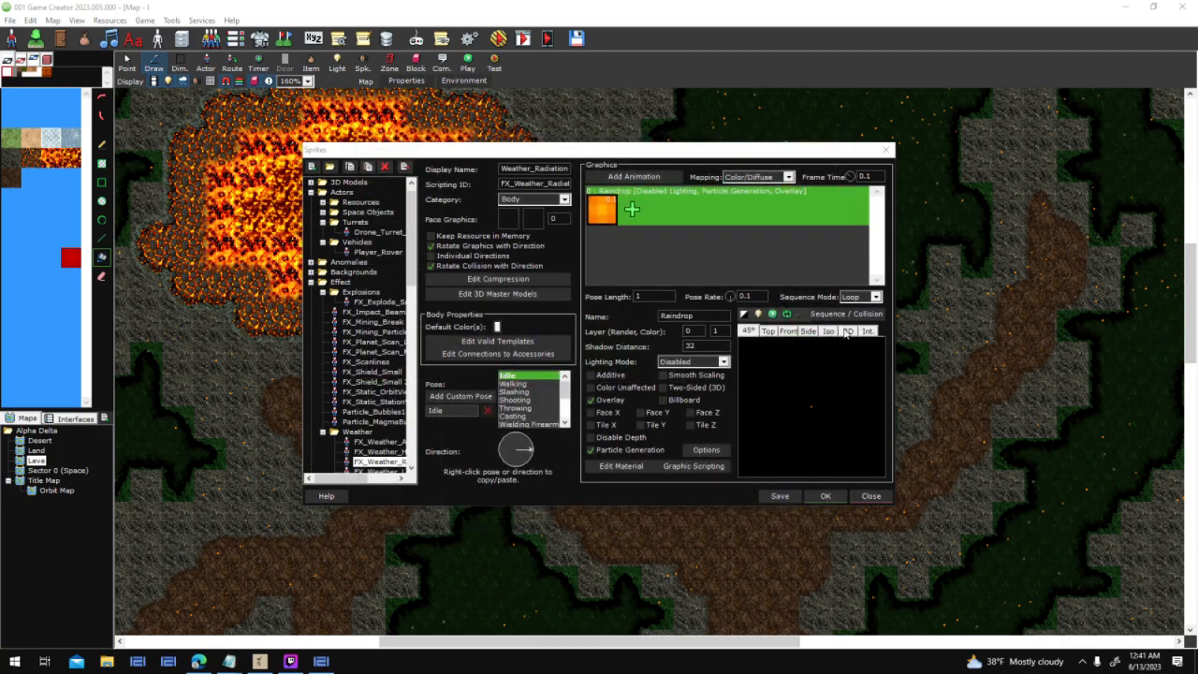
With the sequence preview open, set the radiation particles' Speed Change X limits to -8 and 8, and maximum Starting Distance to X 8, Y 5
{"action": "double_click", "coordinate": [840, 376]}
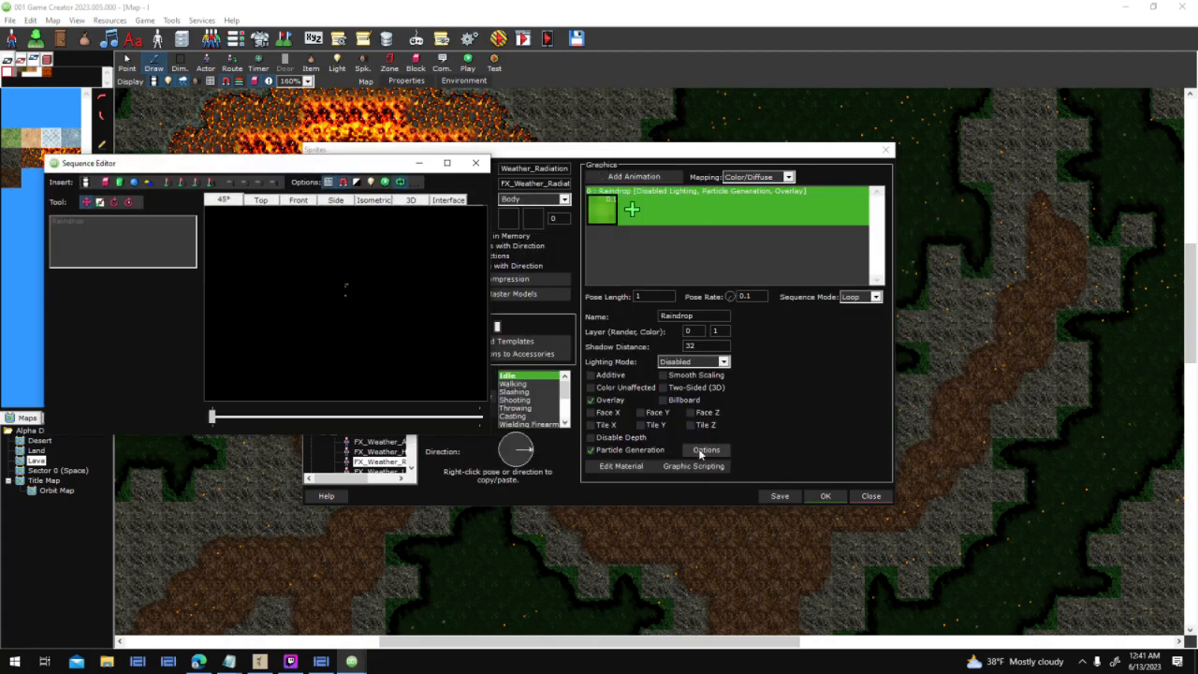
{"action": "left_click", "coordinate": [706, 450]}
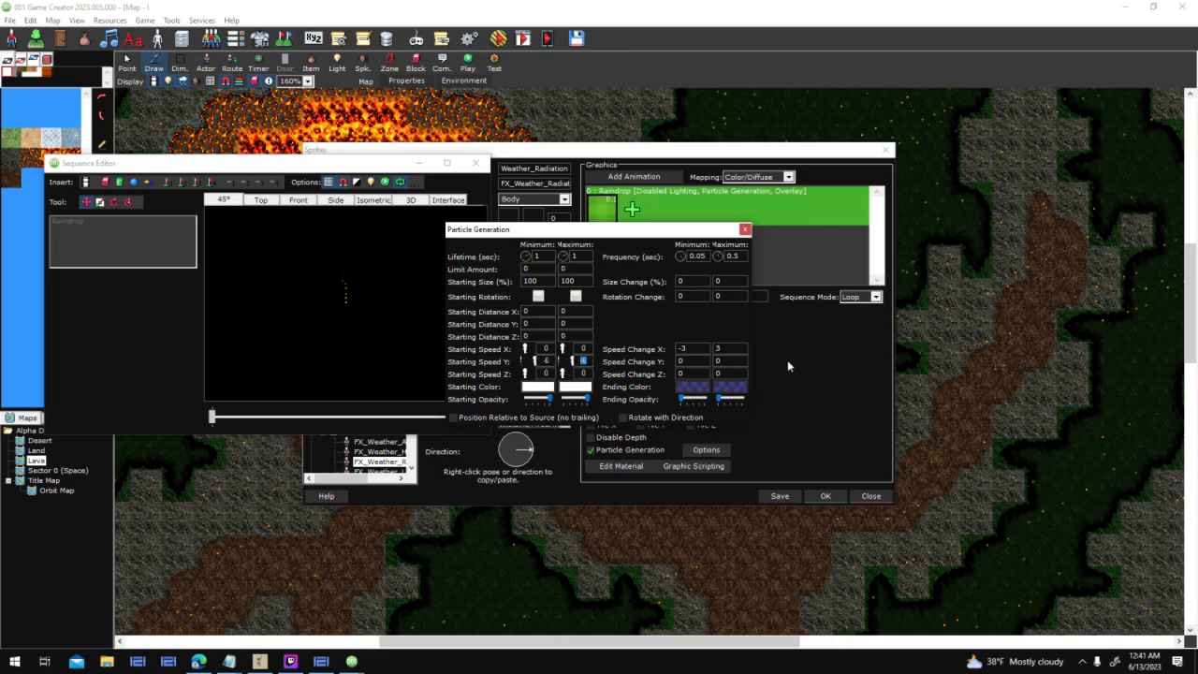
{"action": "double_click", "coordinate": [717, 348]}
{"action": "type", "text": "0"}
{"action": "type", "text": "-8"}
{"action": "type", "text": "5"}
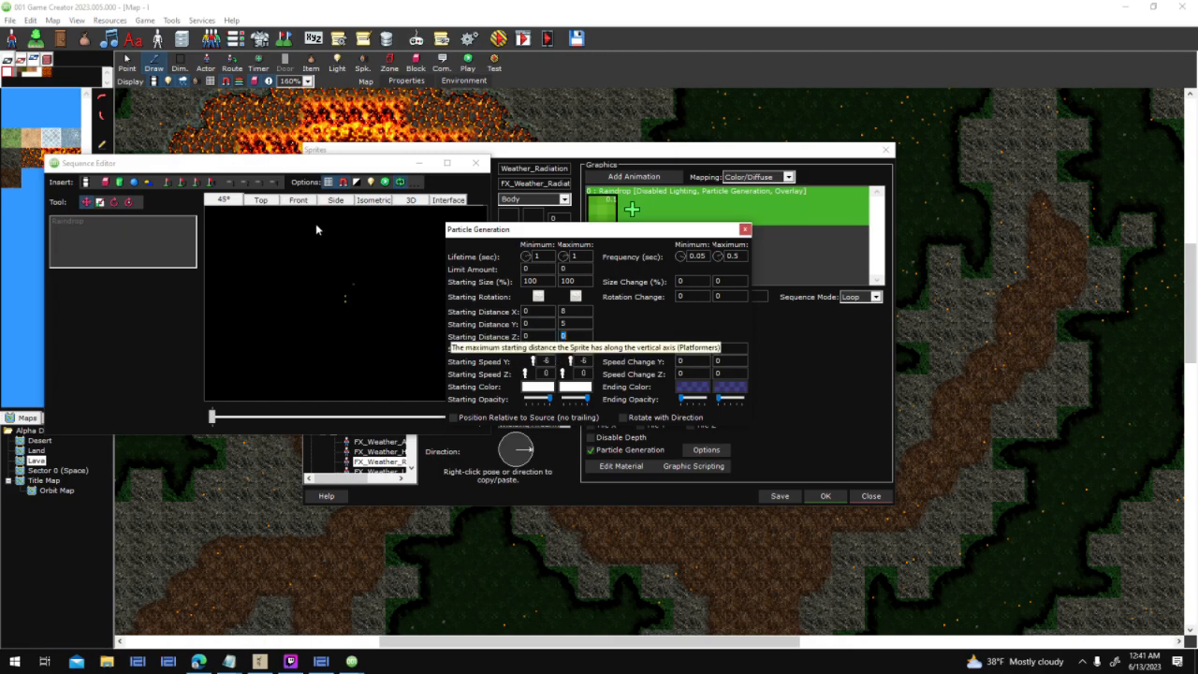
Try -8 as the radiation particles' minimum Starting Distance Y while previewing from the top
{"action": "left_click", "coordinate": [270, 209]}
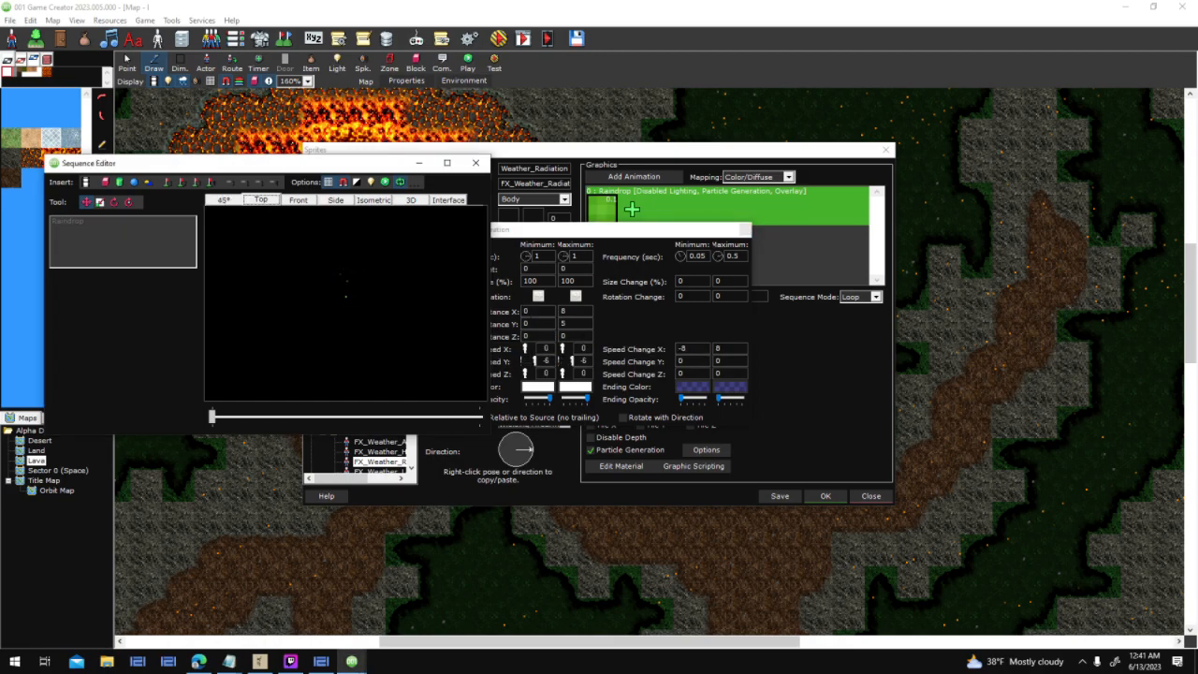
{"action": "left_click", "coordinate": [540, 324]}
{"action": "type", "text": "-8"}
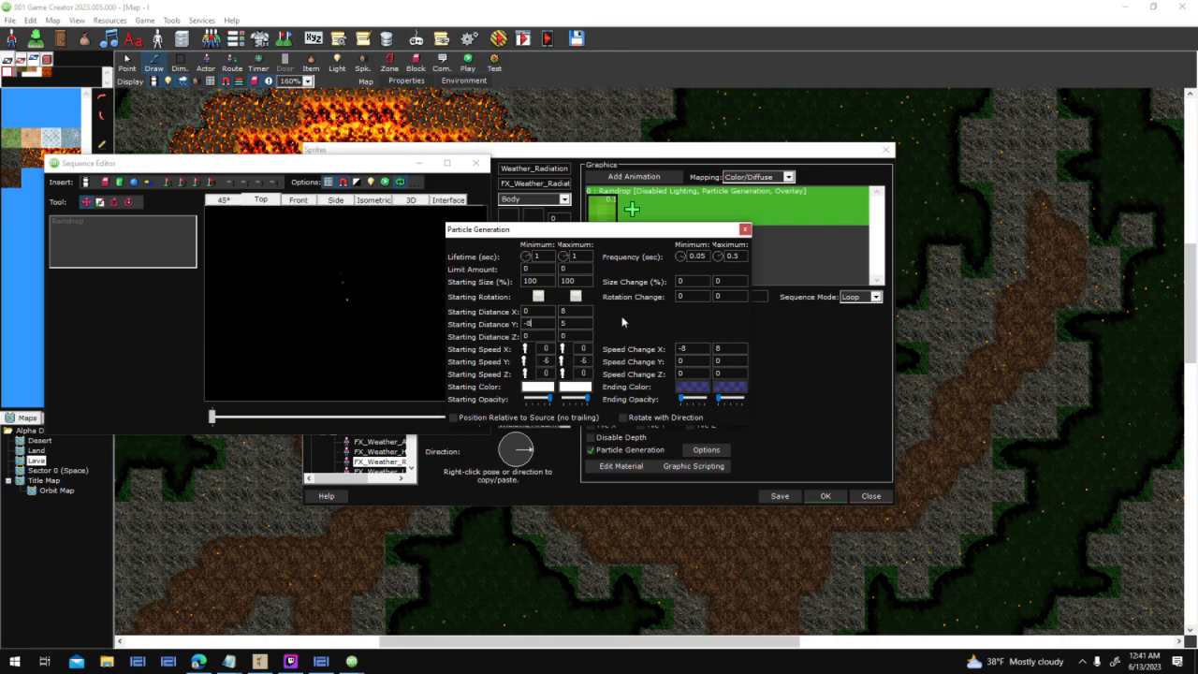
{"action": "key", "text": "BackSpace"}
{"action": "key", "text": "BackSpace"}
{"action": "type", "text": "0"}
Set the radiation particles' Speed Change Y limits to -8 and 8 and maximum Starting Distance Y to 8
{"action": "double_click", "coordinate": [681, 362]}
{"action": "type", "text": "-8"}
{"action": "double_click", "coordinate": [721, 361]}
{"action": "type", "text": "8"}
{"action": "left_click", "coordinate": [573, 322]}
{"action": "key", "text": "BackSpace"}
{"action": "type", "text": "8"}
{"action": "left_click", "coordinate": [572, 336]}
{"action": "key", "text": "BackSpace"}
{"action": "type", "text": "8"}
{"action": "key", "text": "BackSpace"}
{"action": "left_click", "coordinate": [703, 385]}
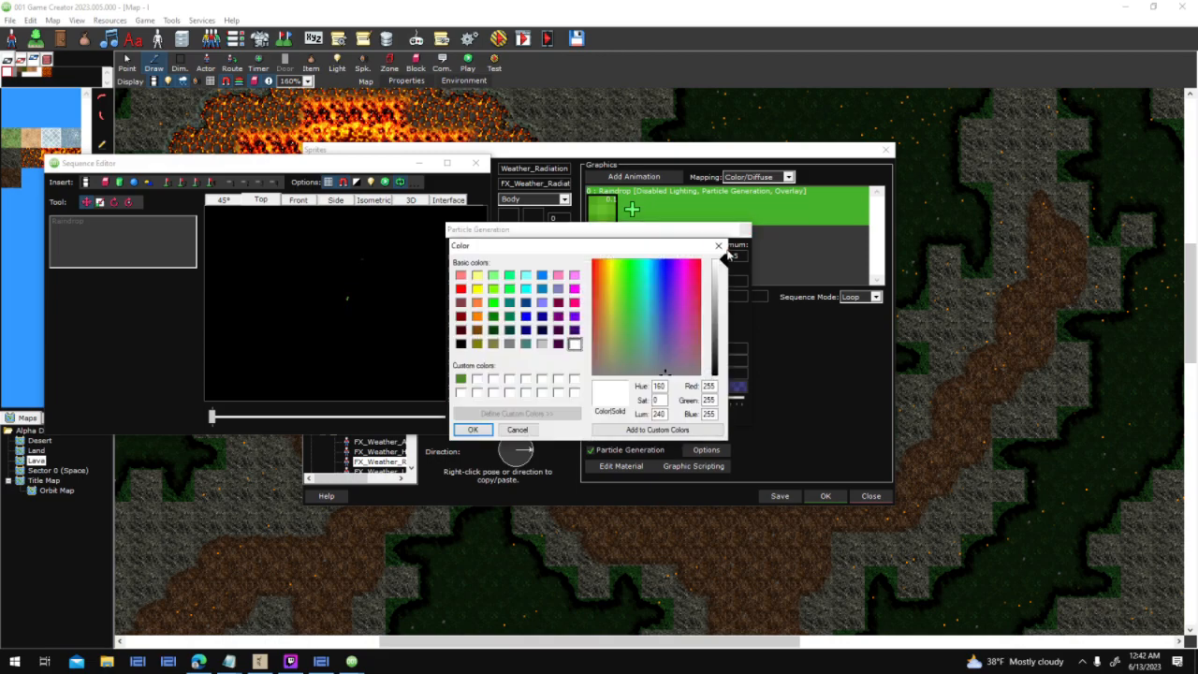
{"action": "left_click", "coordinate": [724, 249]}
{"action": "left_click", "coordinate": [537, 387]}
{"action": "left_click", "coordinate": [510, 292]}
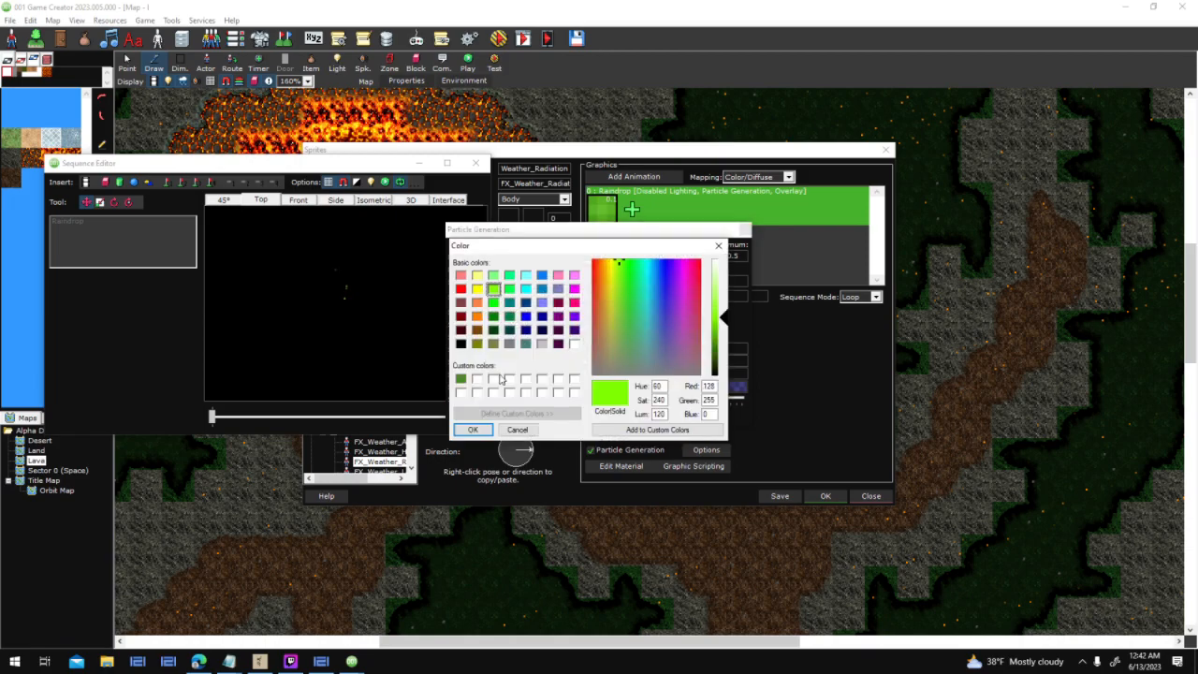
{"action": "left_click", "coordinate": [518, 428]}
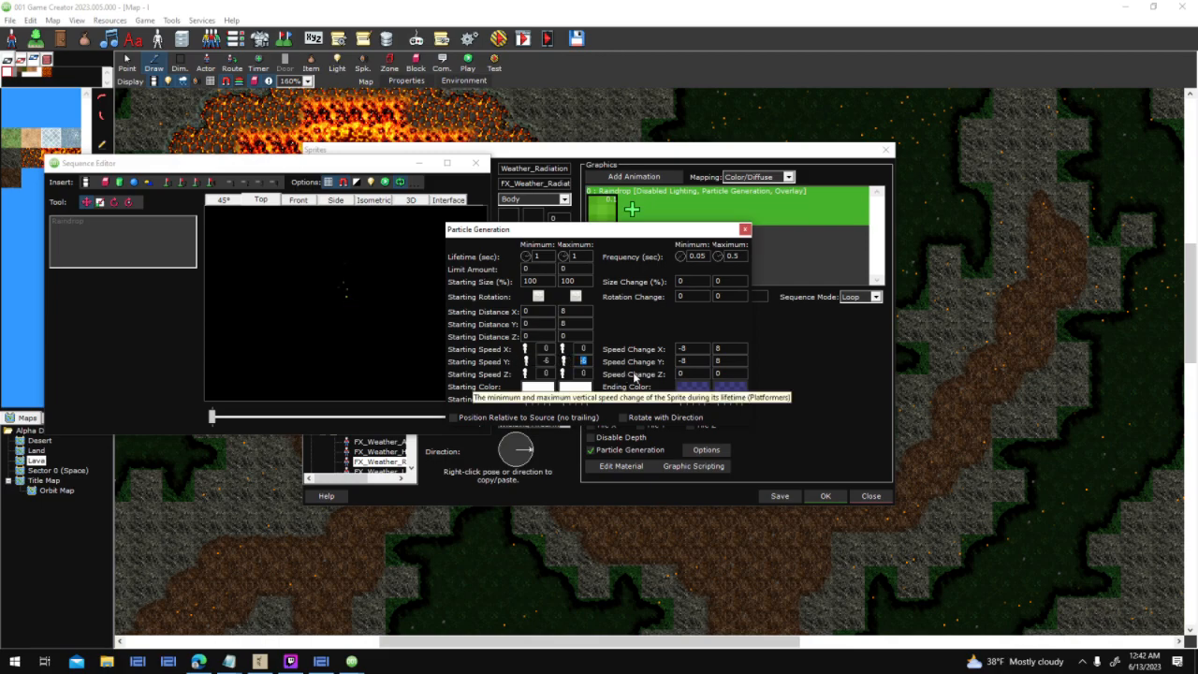
Set the radiation particles' maximum Starting Speed Y to 6, close the particle and sequence editors, and accept the sprite changes
{"action": "type", "text": "6"}
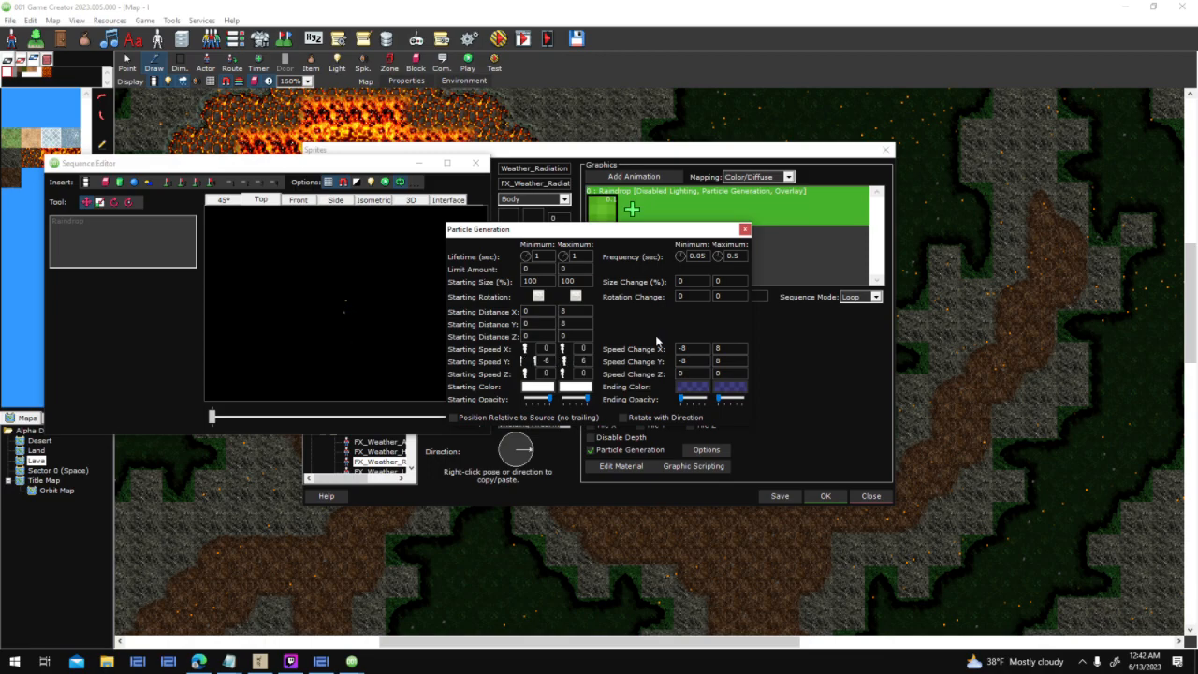
{"action": "left_click", "coordinate": [745, 231]}
{"action": "left_click", "coordinate": [828, 496]}
{"action": "left_click", "coordinate": [475, 163]}
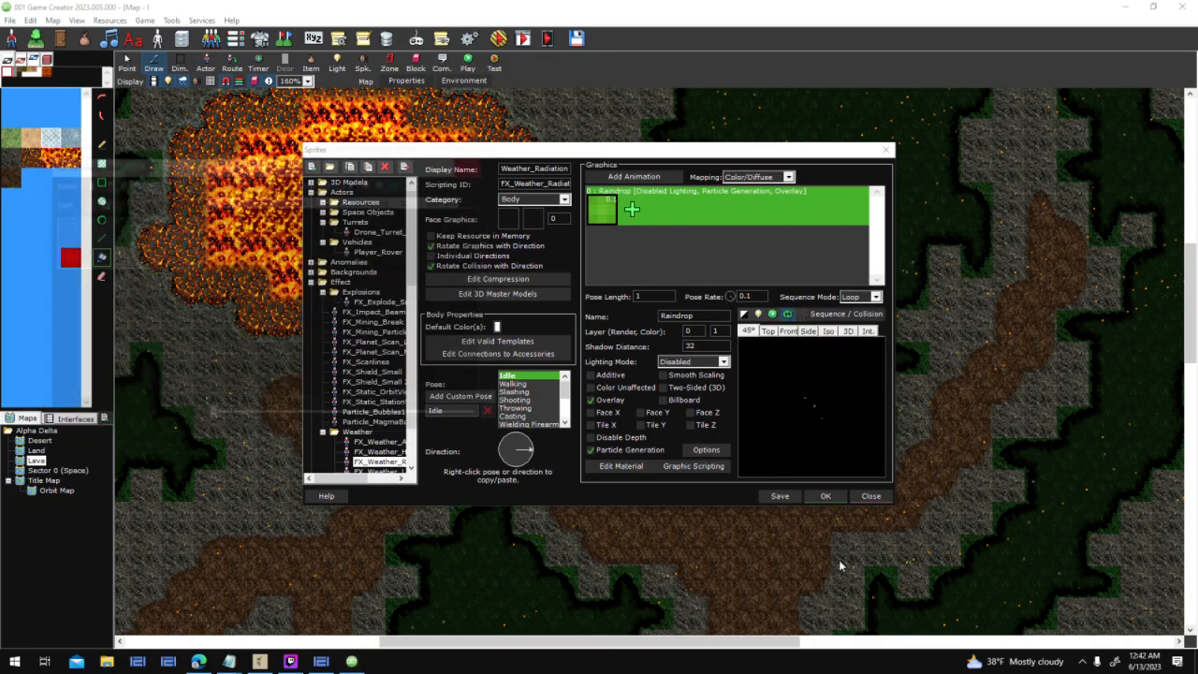
{"action": "left_click", "coordinate": [827, 501]}
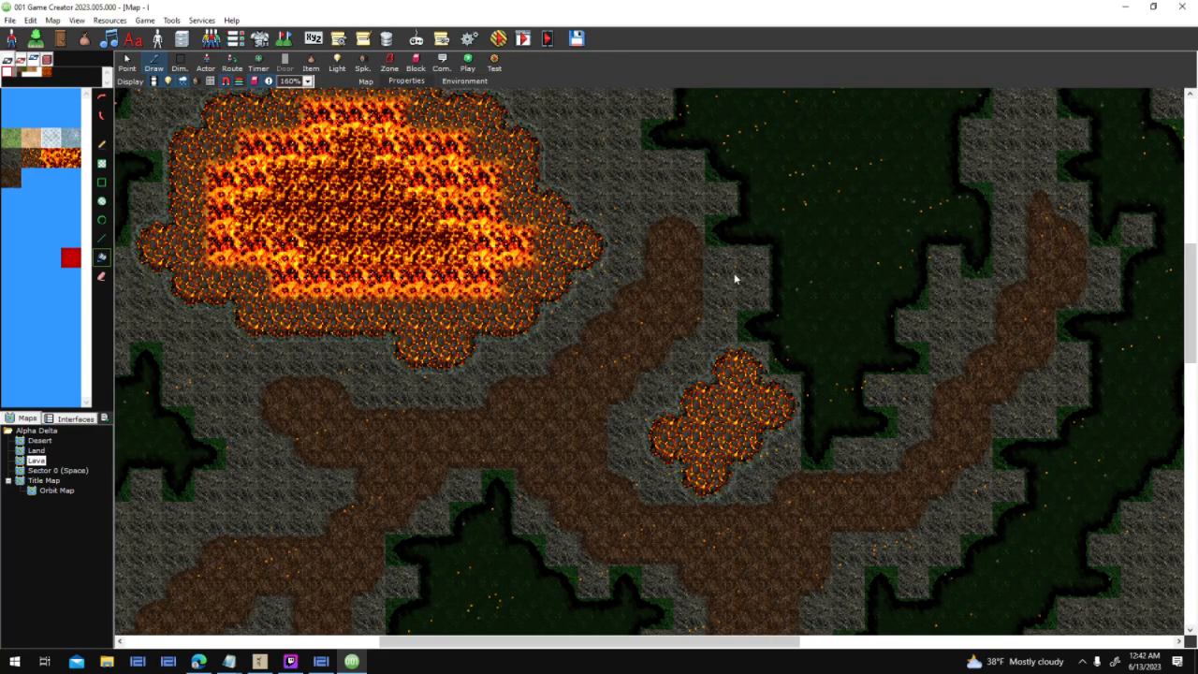
Assign FX_Weather_Radiation as the Lava map's weather sprite and inspect the particles across the terrain
{"action": "left_click", "coordinate": [721, 324]}
{"action": "double_click", "coordinate": [567, 304]}
{"action": "left_click", "coordinate": [692, 460]}
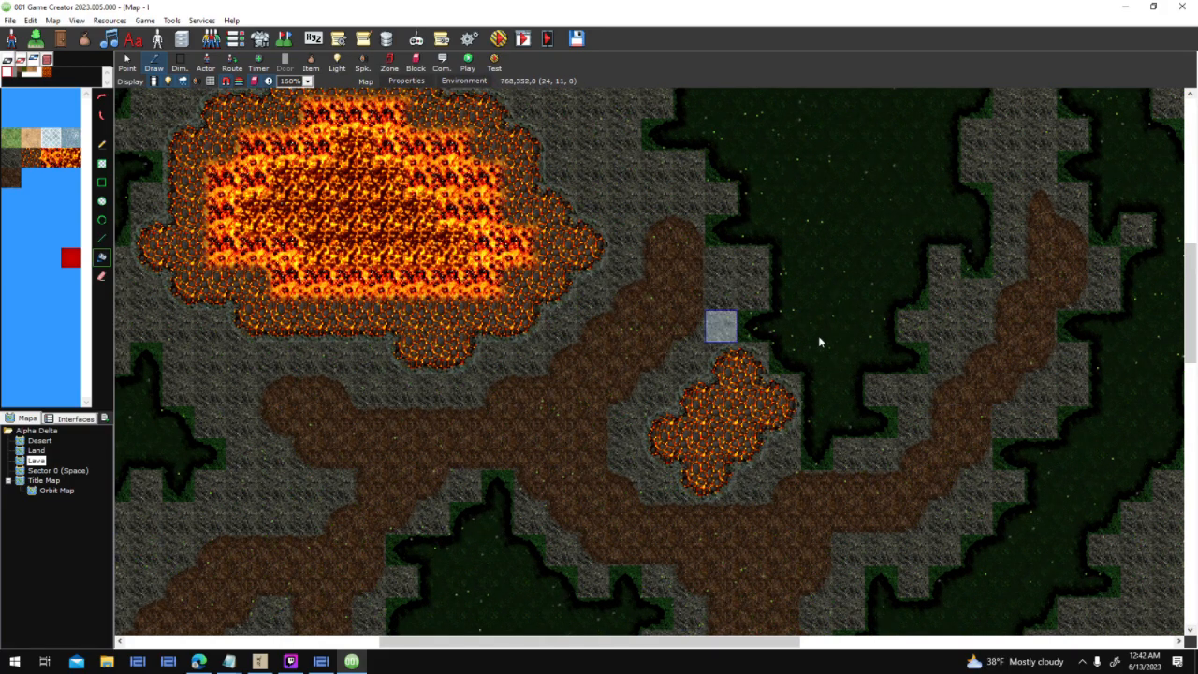
{"action": "middle_click_drag", "start_coordinate": [1001, 350], "coordinate": [988, 406]}
{"action": "scroll", "coordinate": [988, 406], "scroll_direction": "up", "scroll_amount": 1}
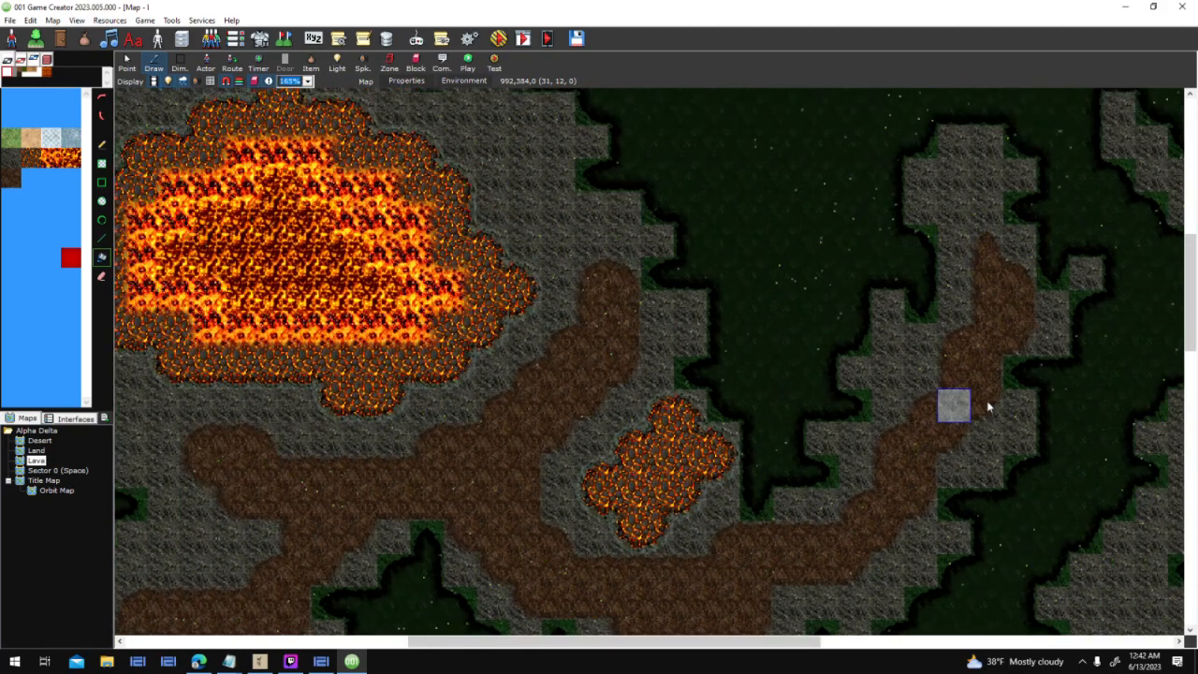
{"action": "middle_click_drag", "start_coordinate": [502, 332], "coordinate": [652, 352]}
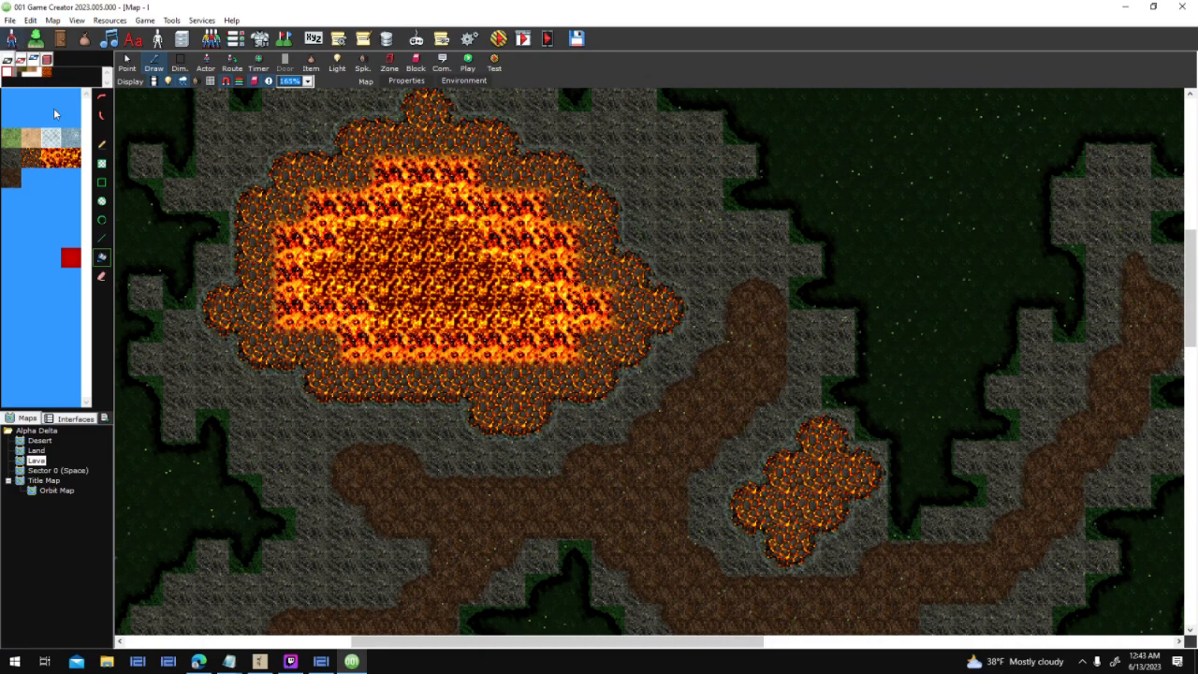
Switch to To Do.txt in Notepad and add the completed entry "X Add radiation particle effect" below the lava tile corners entry
{"action": "mouse_move", "coordinate": [237, 667]}
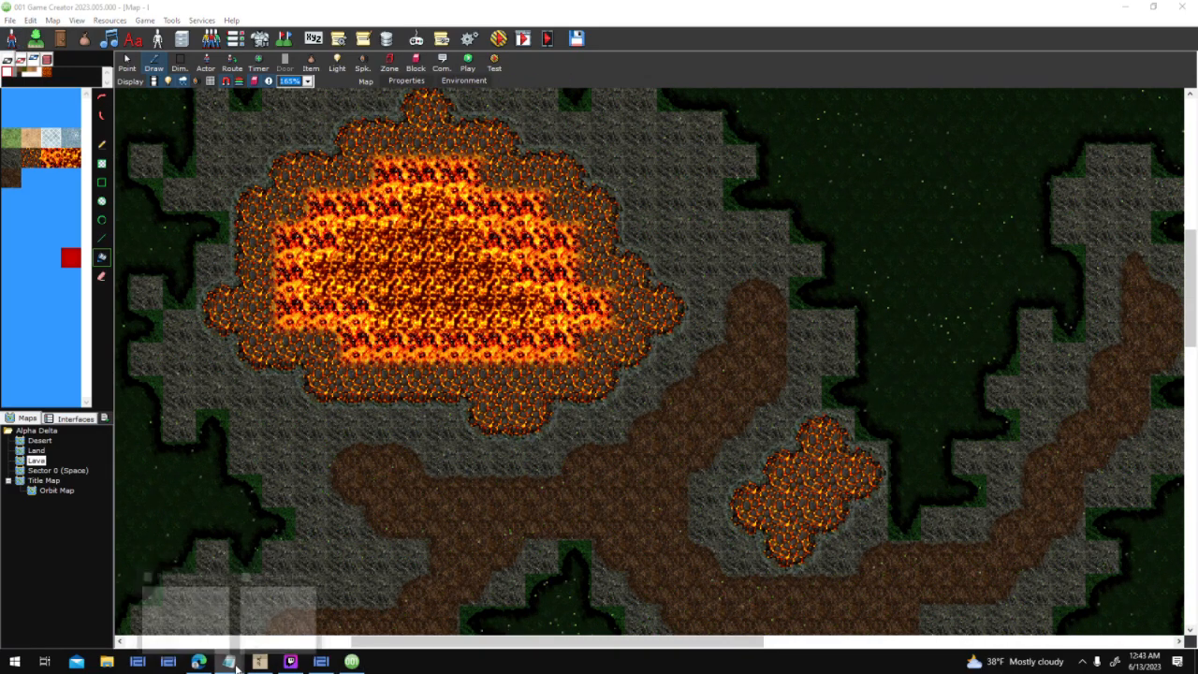
{"action": "left_click", "coordinate": [278, 606]}
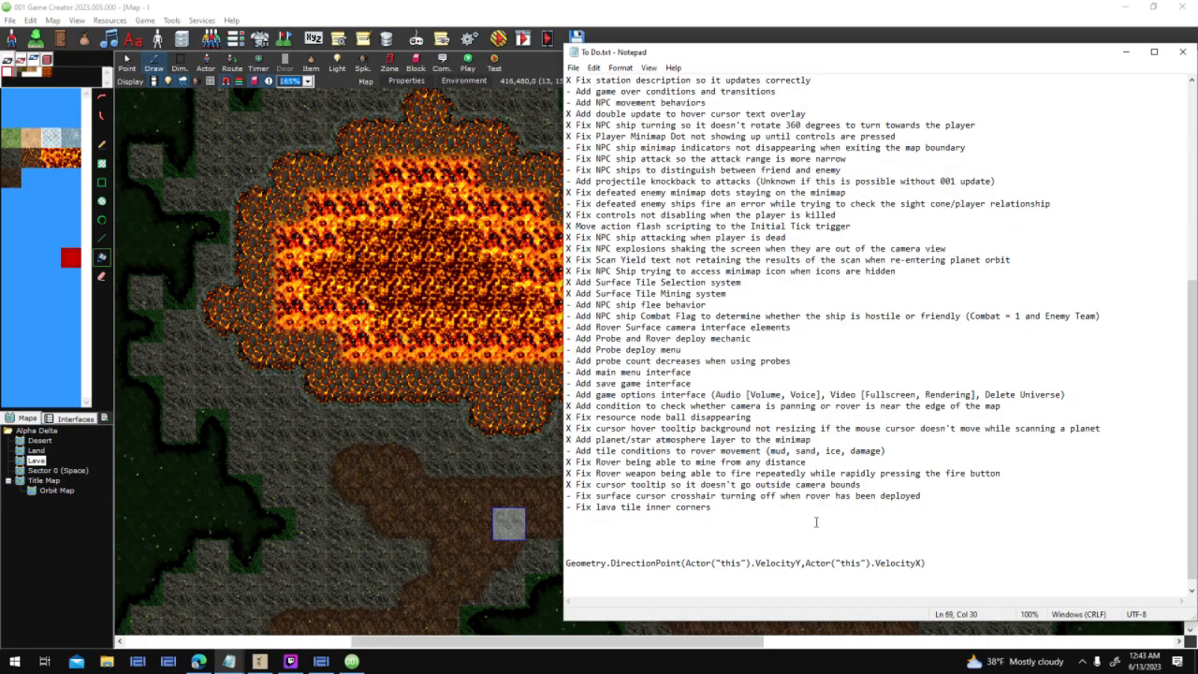
{"action": "key", "text": "Return"}
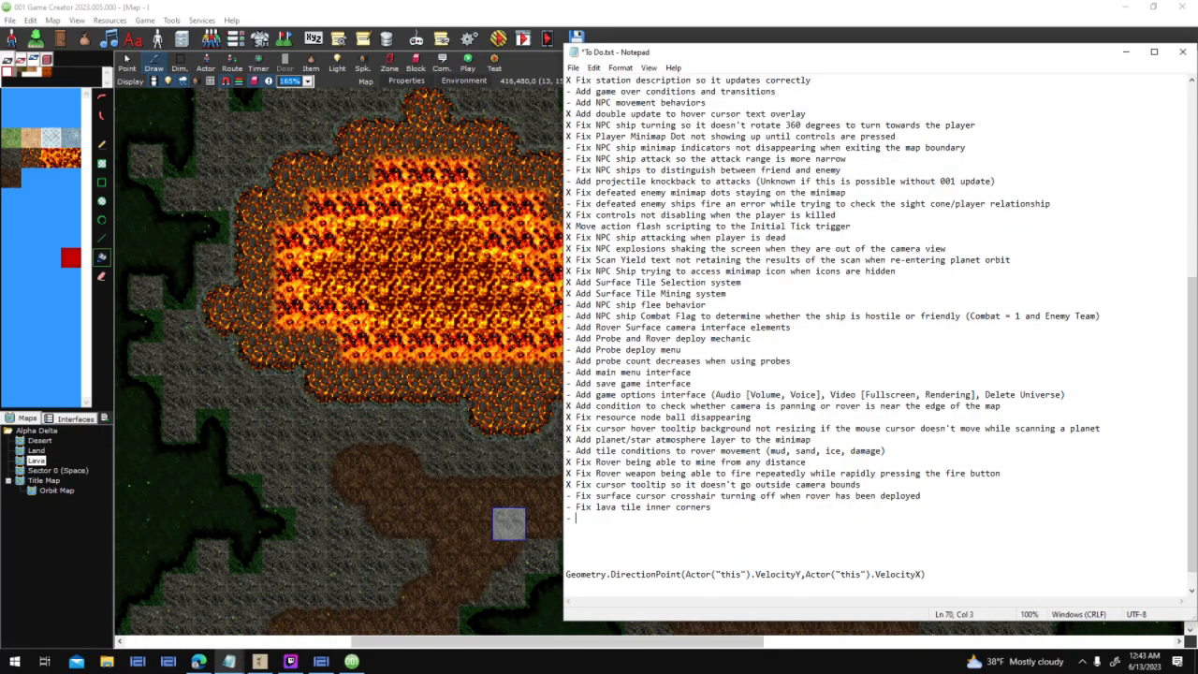
{"action": "type", "text": "- Add radiation particle effect"}
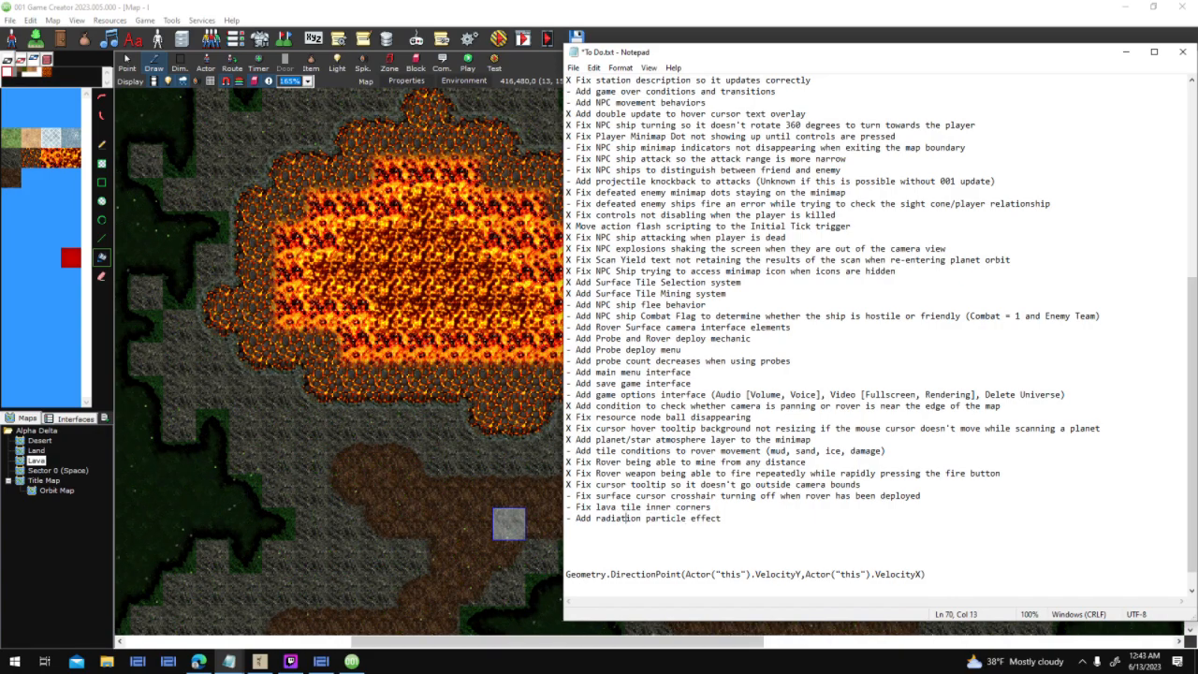
{"action": "key", "text": "Delete"}
{"action": "type", "text": "X Add "}
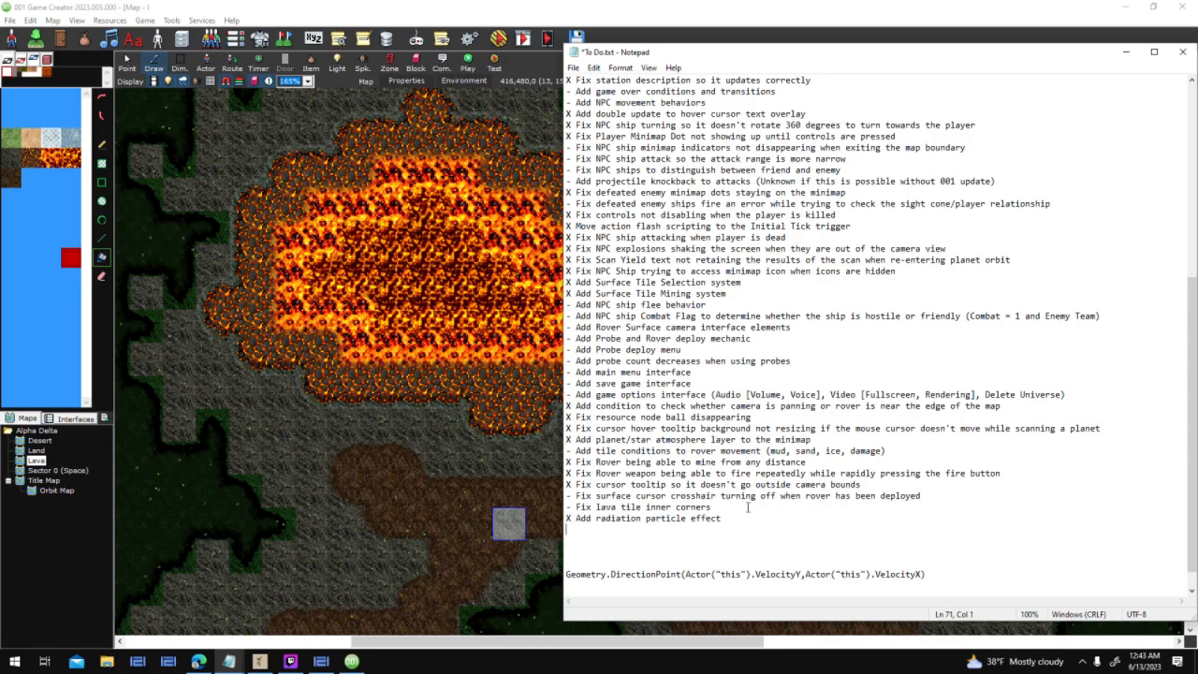
Add the completed entry "X Add high temperature particle effect" to the to-do list and save the file
{"action": "type", "text": "high temperature particle effec"}
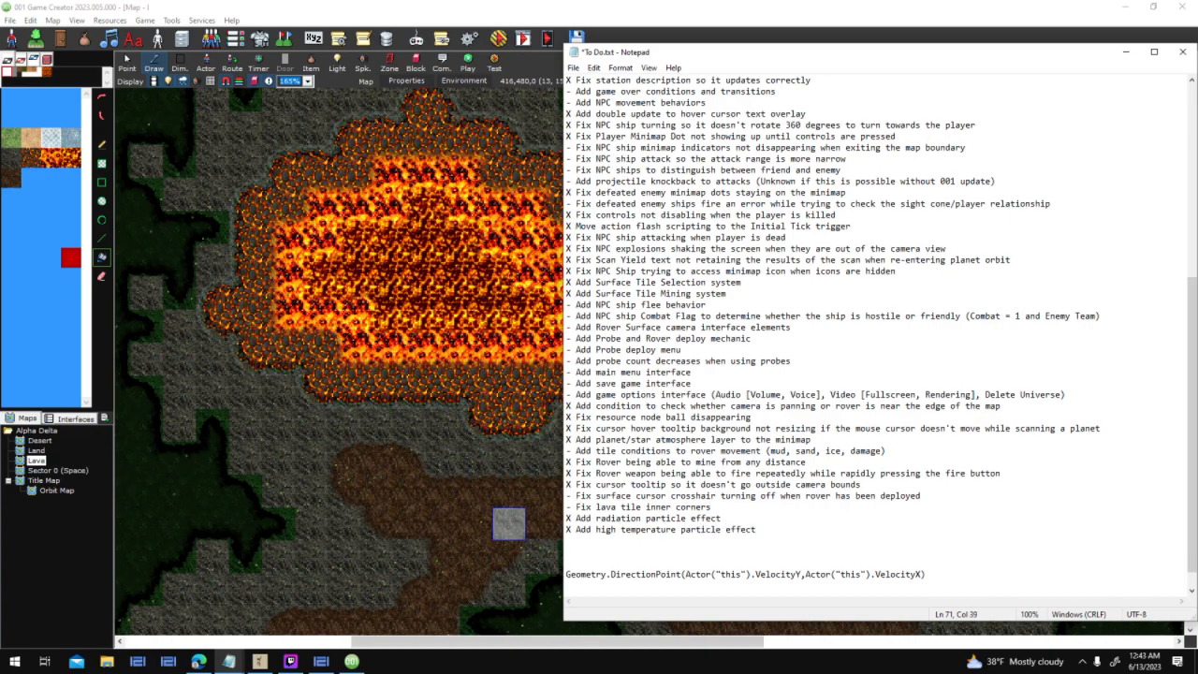
{"action": "type", "text": "t"}
{"action": "key", "text": "Return"}
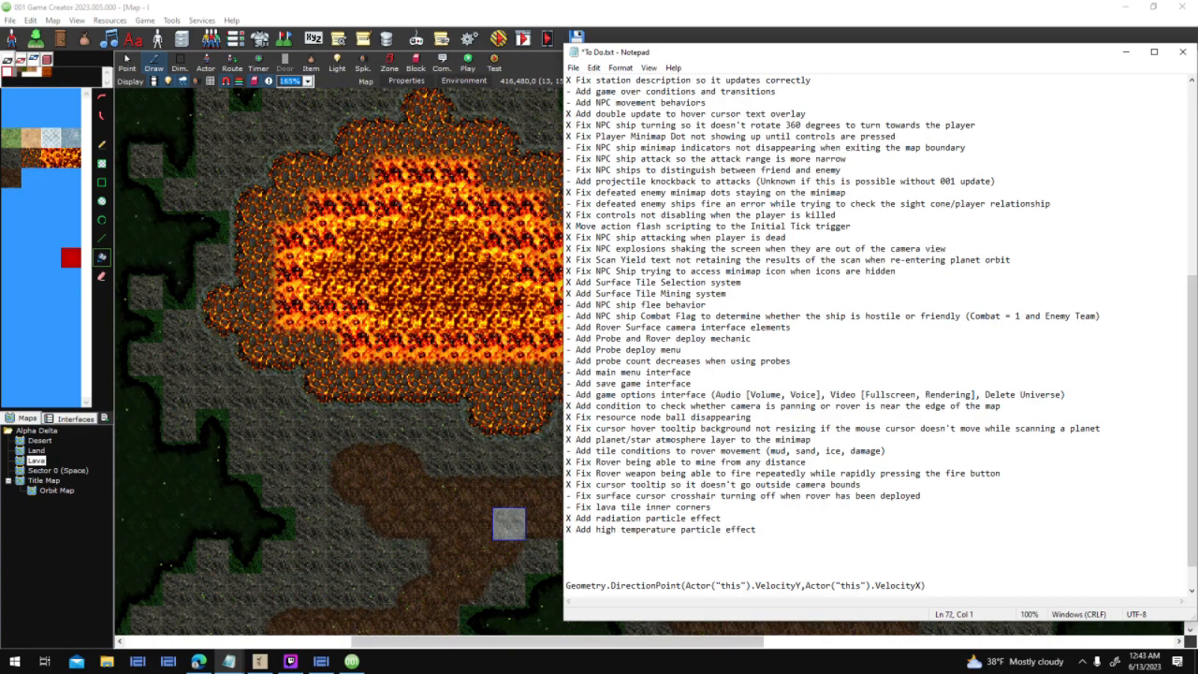
{"action": "left_click", "coordinate": [573, 67]}
{"action": "left_click", "coordinate": [592, 123]}
Add the completed entry "X Add falling ash particle effect" to the to-do list and save the file
{"action": "type", "text": "X Add"}
{"action": "key", "text": "BackSpace"}
{"action": "key", "text": "BackSpace"}
{"action": "key", "text": "BackSpace"}
{"action": "key", "text": "BackSpace"}
{"action": "type", "text": "falling ash particle ef"}
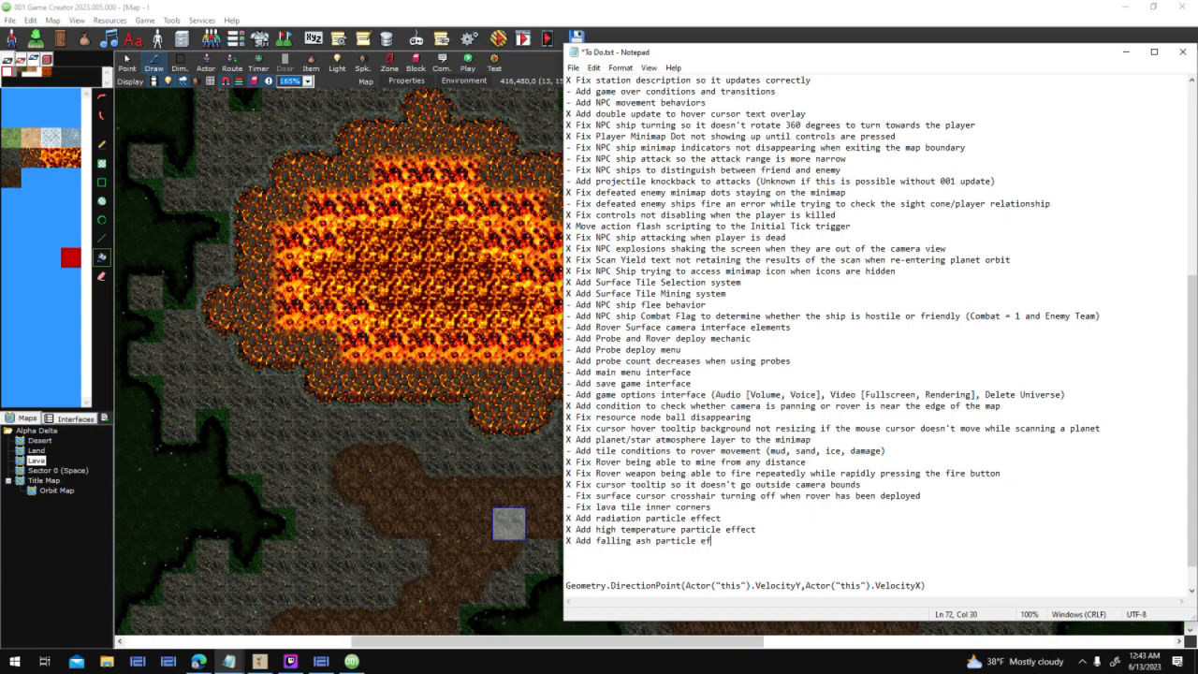
{"action": "left_click", "coordinate": [573, 67]}
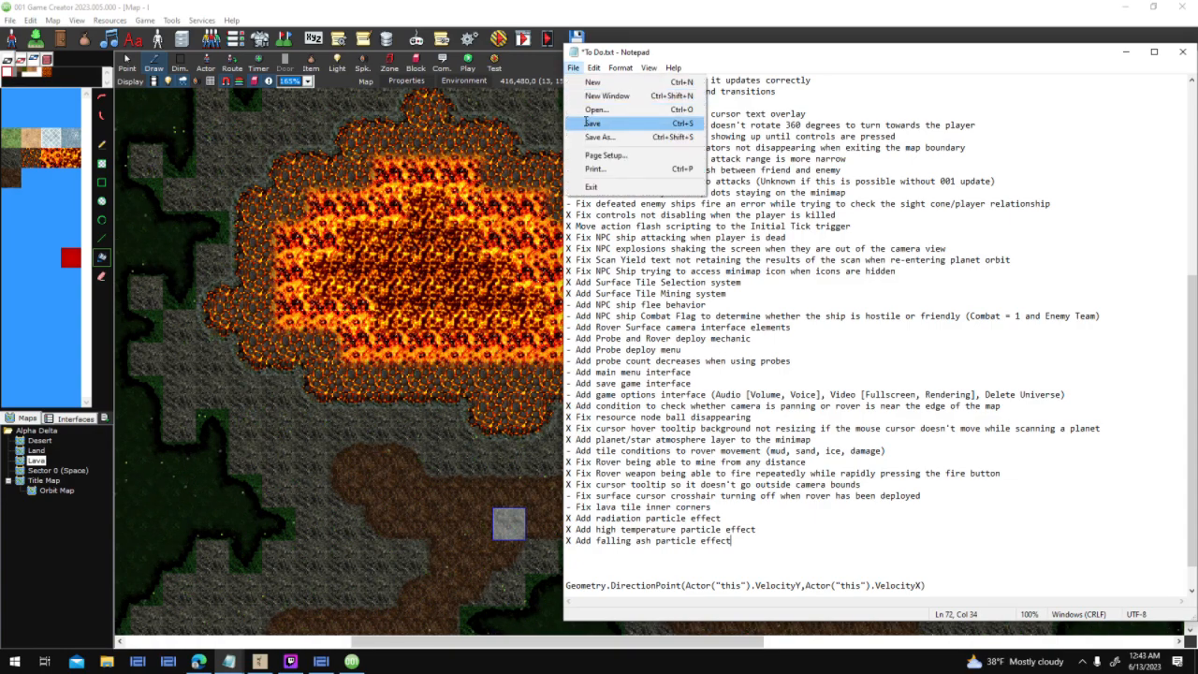
{"action": "left_click", "coordinate": [596, 123]}
Return to 001 Game Creator and set the Lava map's weather sprite to FX_Weather_Heat
{"action": "left_click", "coordinate": [610, 35]}
{"action": "middle_click_drag", "start_coordinate": [1067, 391], "coordinate": [897, 397]}
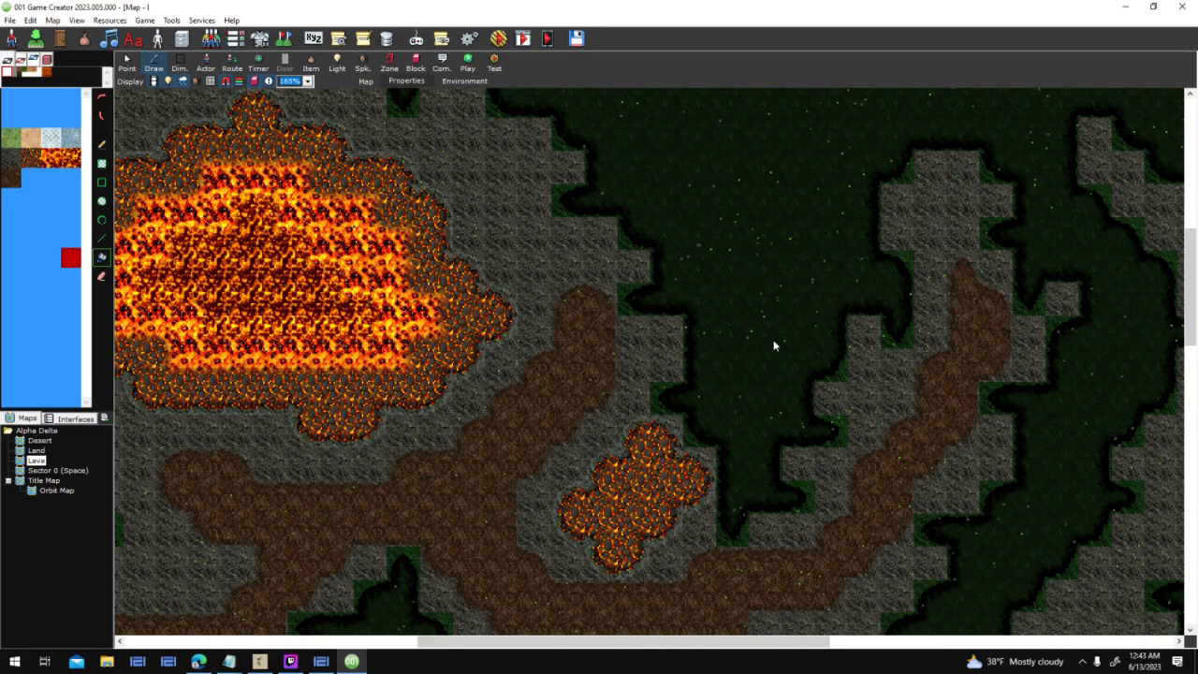
{"action": "left_click", "coordinate": [713, 320]}
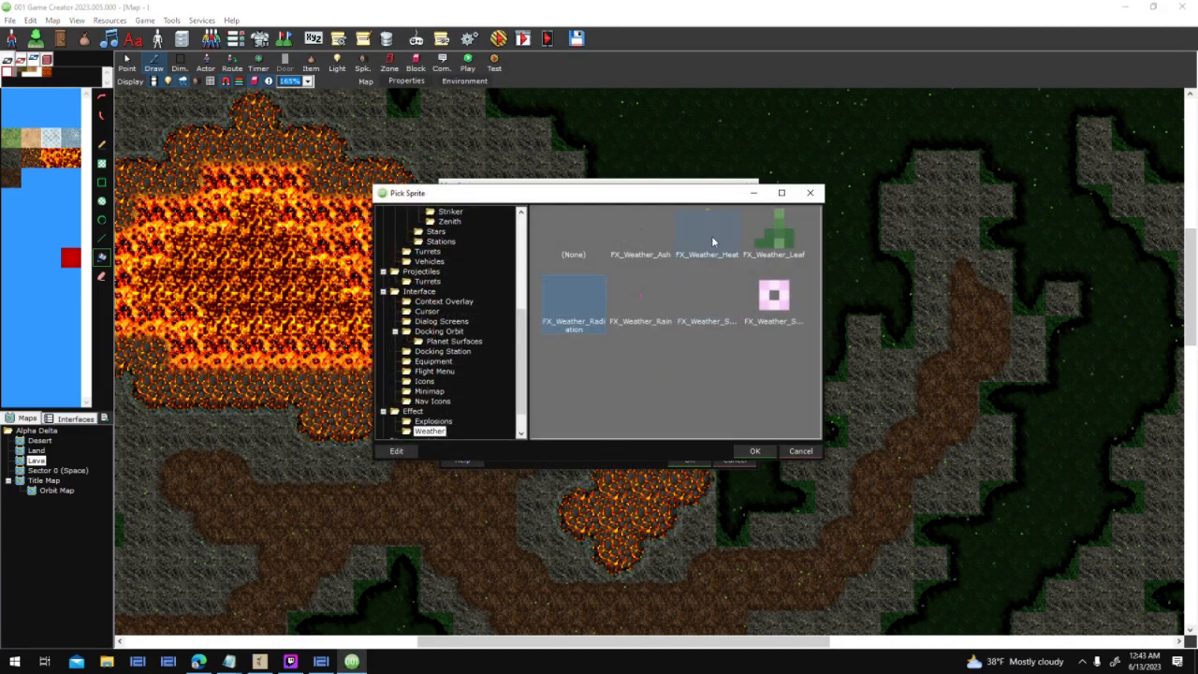
{"action": "double_click", "coordinate": [711, 236]}
{"action": "left_click", "coordinate": [694, 459]}
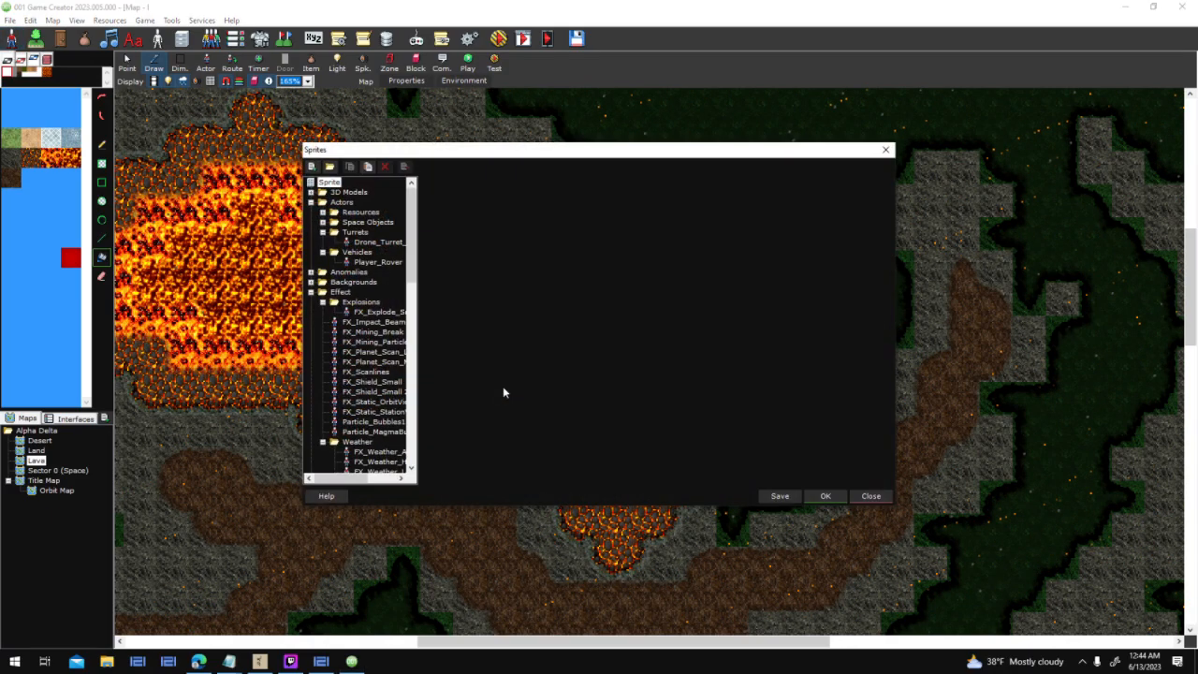
Select the FX_Weather_Heat sprite under Effect > Weather and open its Raindrop graphic in the Graphic Editor
{"action": "scroll", "coordinate": [388, 393], "scroll_direction": "down", "scroll_amount": 5}
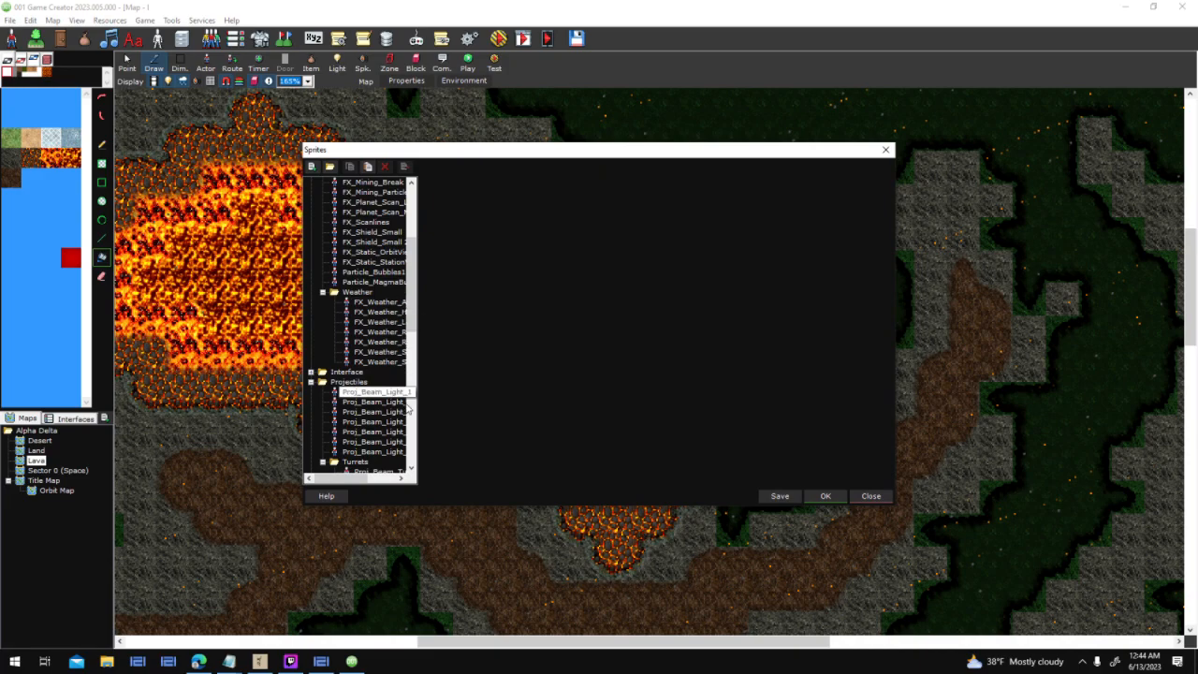
{"action": "scroll", "coordinate": [398, 308], "scroll_direction": "down", "scroll_amount": 1}
{"action": "left_click", "coordinate": [397, 291]}
{"action": "left_click", "coordinate": [392, 282]}
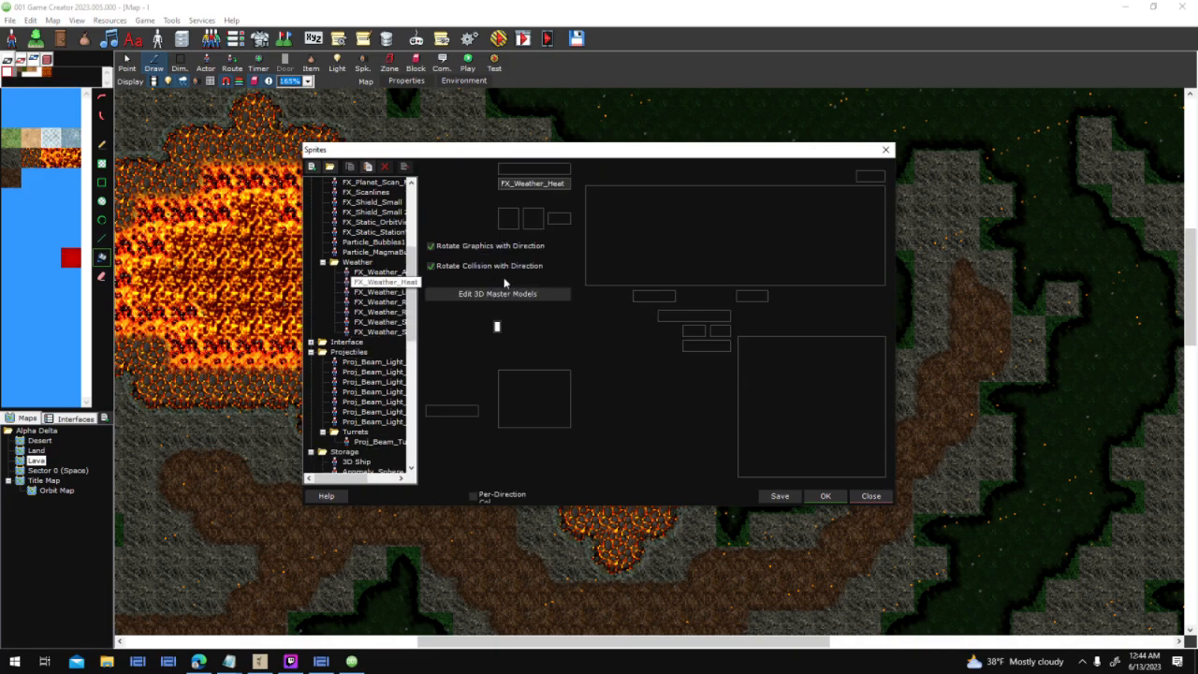
{"action": "right_click", "coordinate": [613, 213]}
{"action": "left_click", "coordinate": [634, 244]}
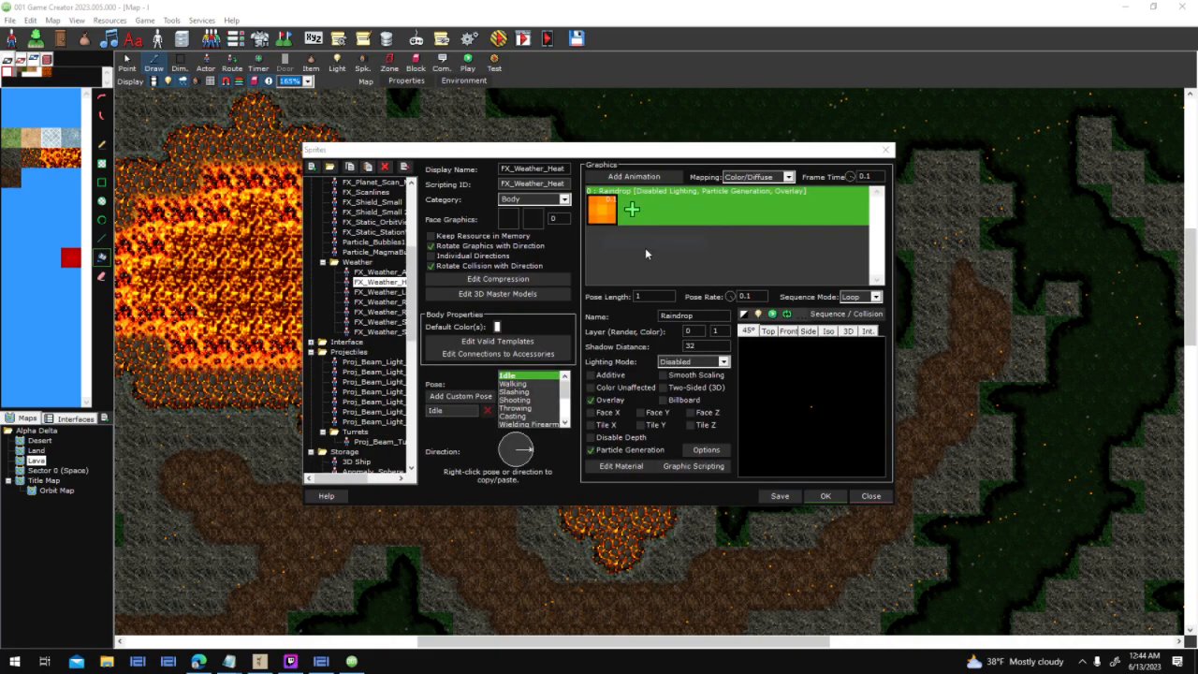
{"action": "left_click", "coordinate": [898, 166]}
{"action": "right_click", "coordinate": [615, 223]}
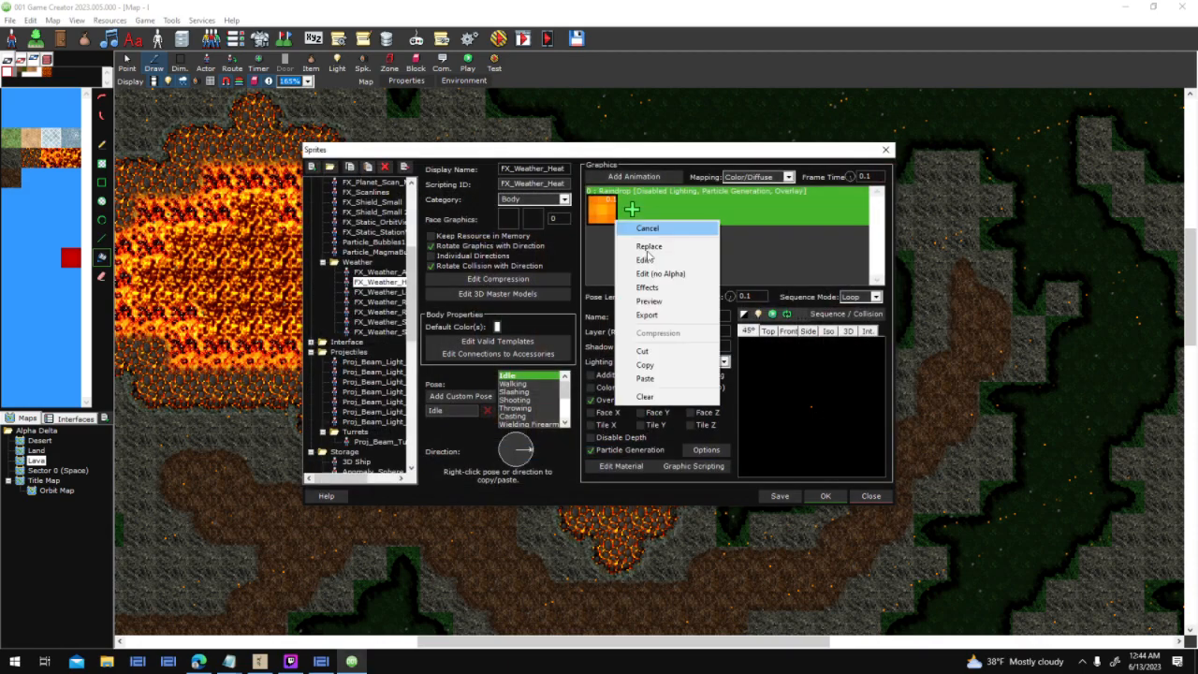
{"action": "left_click", "coordinate": [655, 259]}
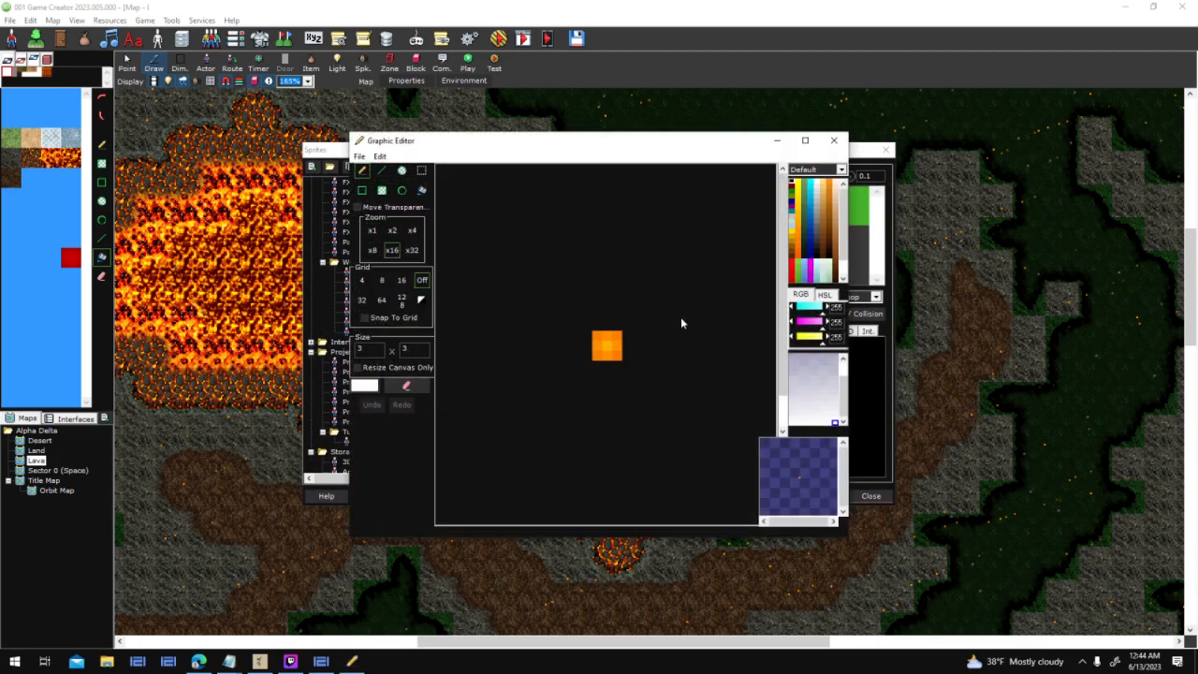
Paint the heat graphic's centre pixel white and its four edge-middle pixels light grey
{"action": "left_click", "coordinate": [607, 345]}
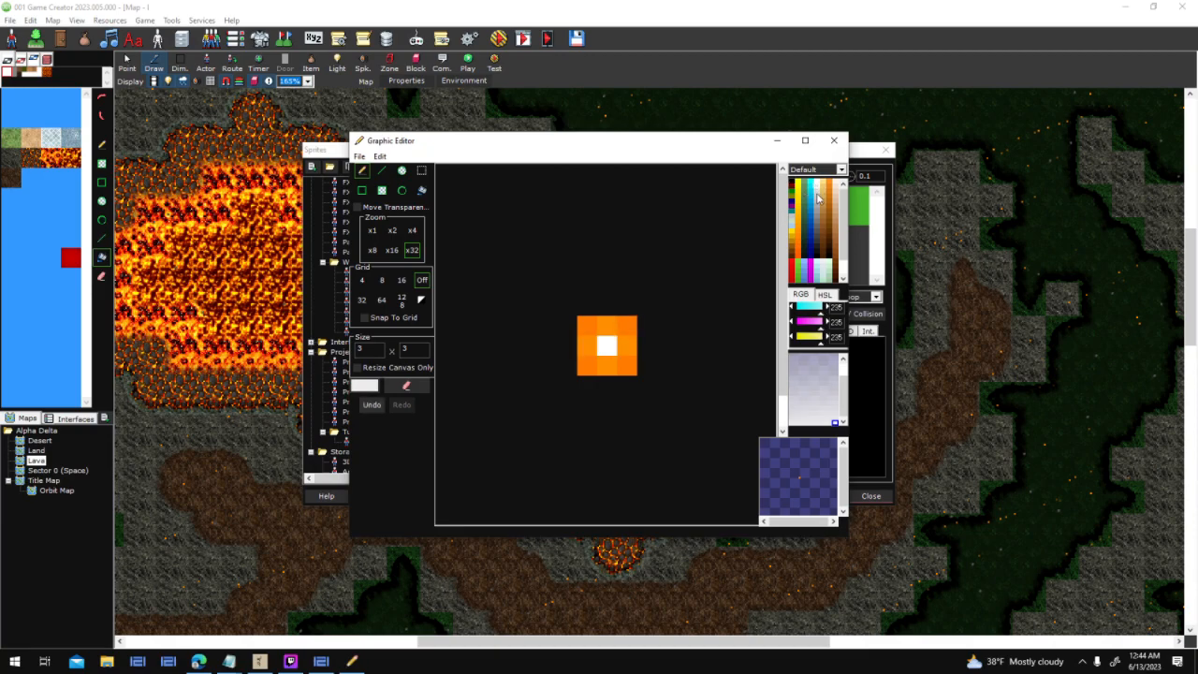
{"action": "left_click", "coordinate": [607, 326]}
{"action": "left_click", "coordinate": [626, 345]}
{"action": "left_click", "coordinate": [608, 363]}
{"action": "left_click", "coordinate": [587, 342]}
{"action": "left_click", "coordinate": [815, 192]}
{"action": "left_click", "coordinate": [605, 321]}
{"action": "left_click", "coordinate": [610, 361]}
{"action": "left_click", "coordinate": [589, 341]}
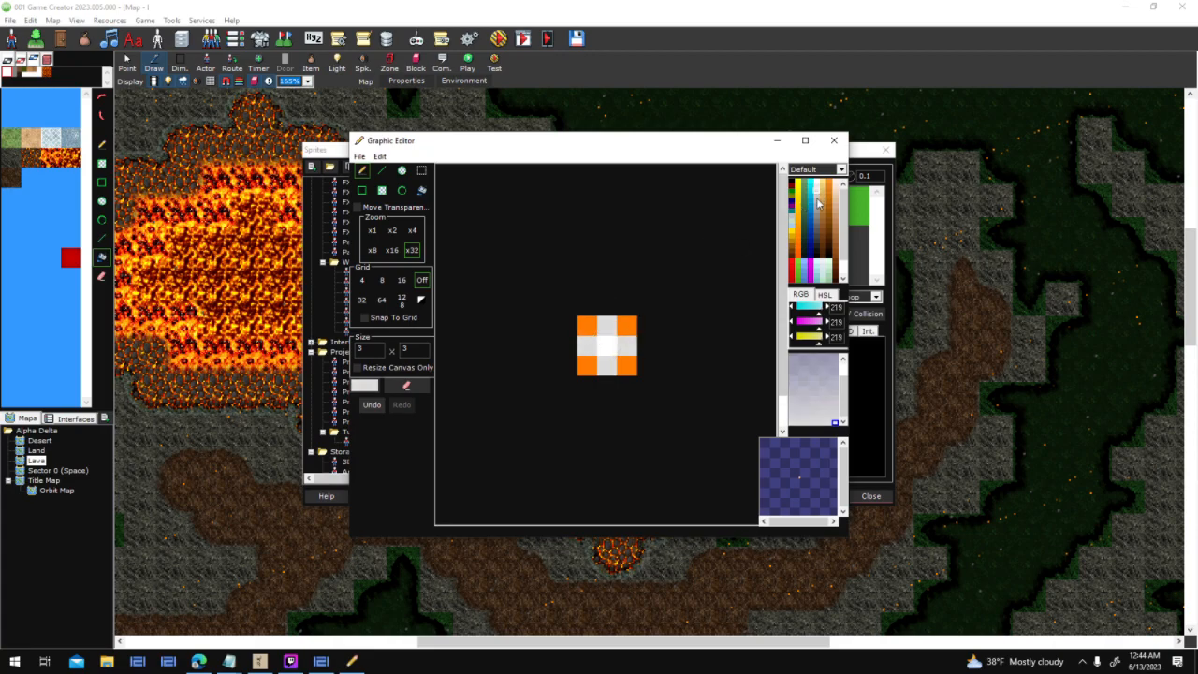
Paint the heat graphic's four corner pixels grey (187, 187, 187), then close the Graphic Editor and save the graphic
{"action": "left_click", "coordinate": [816, 201]}
{"action": "left_click", "coordinate": [633, 323]}
{"action": "left_click", "coordinate": [634, 367]}
{"action": "left_click", "coordinate": [589, 367]}
{"action": "left_click", "coordinate": [593, 339]}
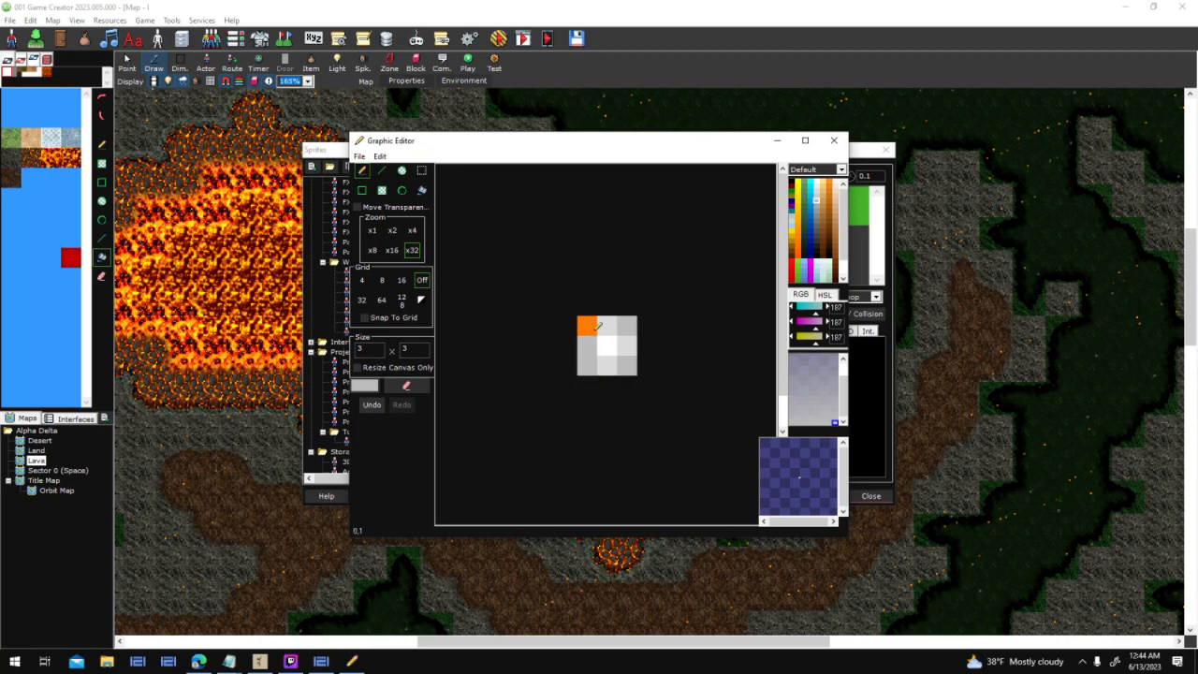
{"action": "left_click", "coordinate": [591, 325]}
{"action": "left_click", "coordinate": [834, 140]}
{"action": "left_click", "coordinate": [567, 371]}
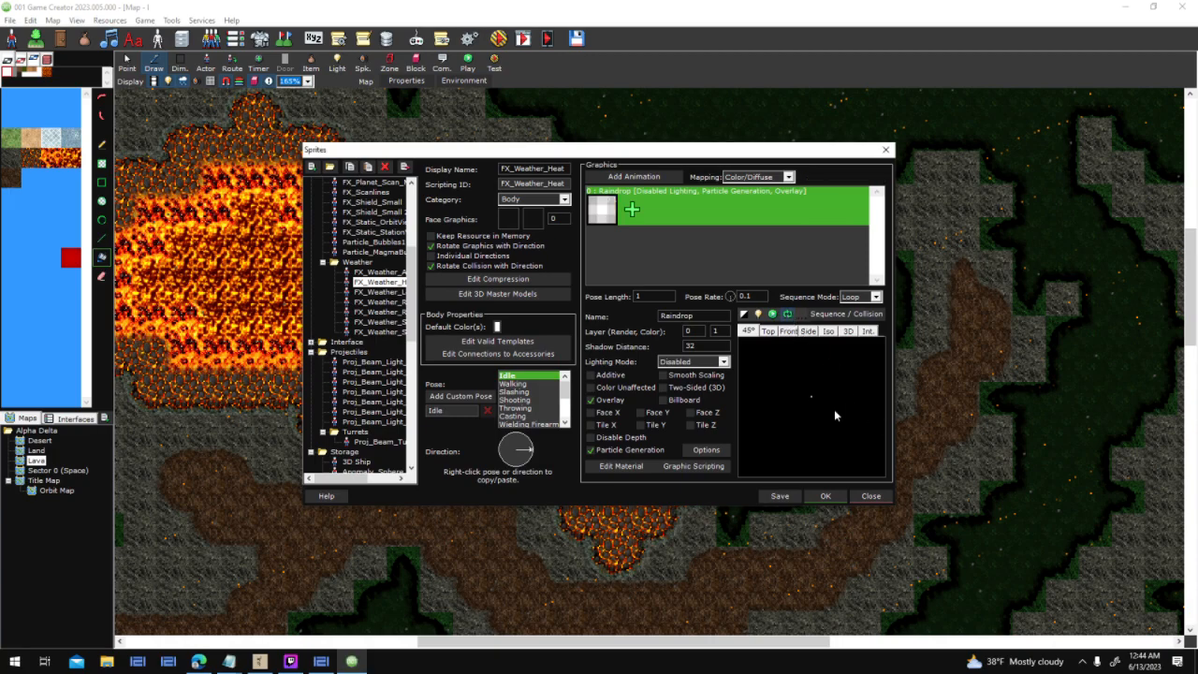
Set the heat particles' Starting Color to orange for the minimum and yellow (255, 255, 0) for the maximum
{"action": "left_click", "coordinate": [706, 450]}
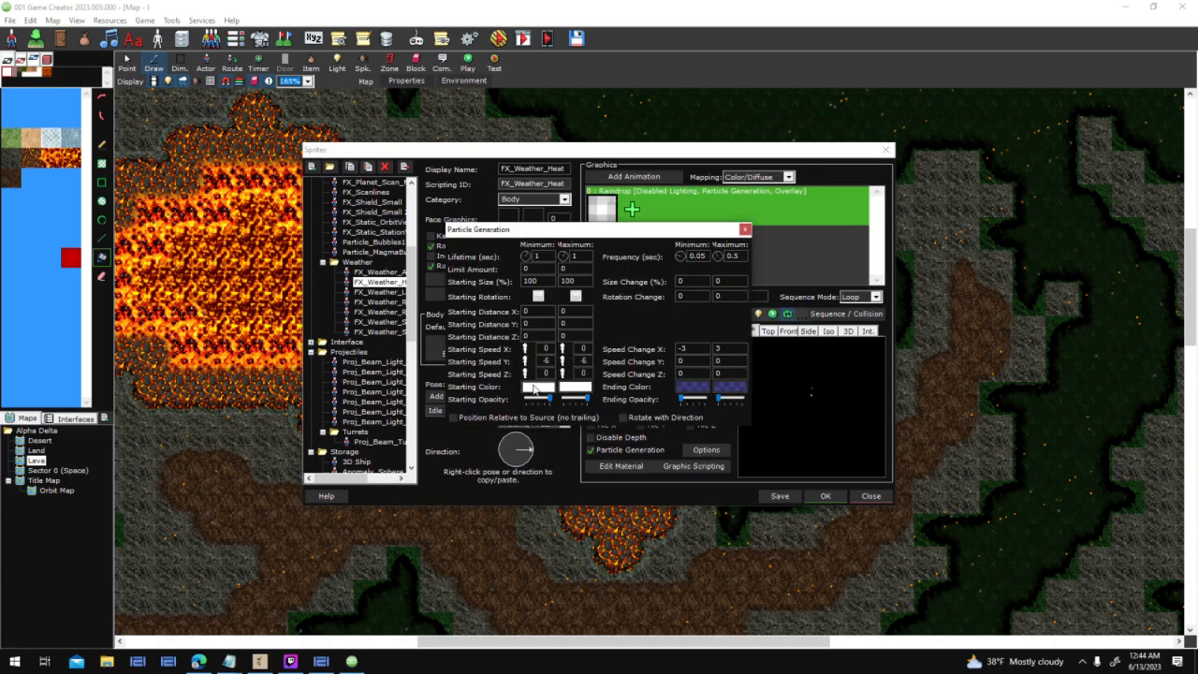
{"action": "left_click", "coordinate": [527, 388]}
{"action": "left_click", "coordinate": [477, 317]}
{"action": "left_click", "coordinate": [472, 428]}
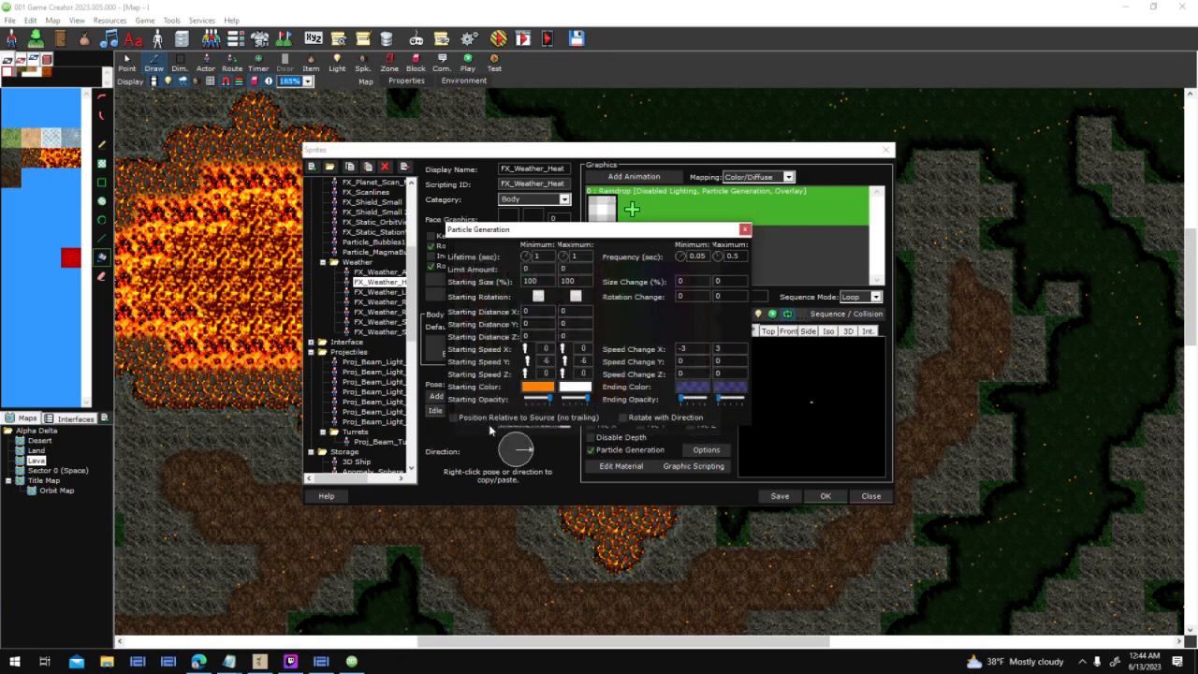
{"action": "left_click", "coordinate": [580, 389]}
{"action": "left_click", "coordinate": [478, 290]}
{"action": "left_click", "coordinate": [473, 429]}
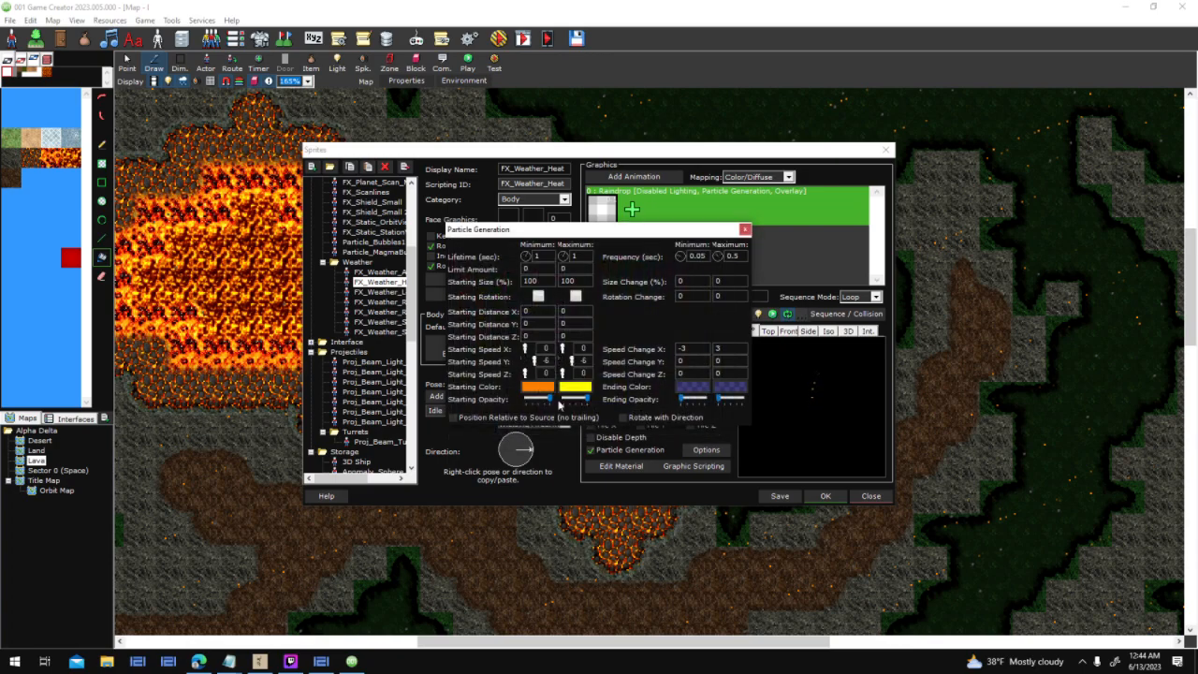
{"action": "left_click", "coordinate": [573, 390]}
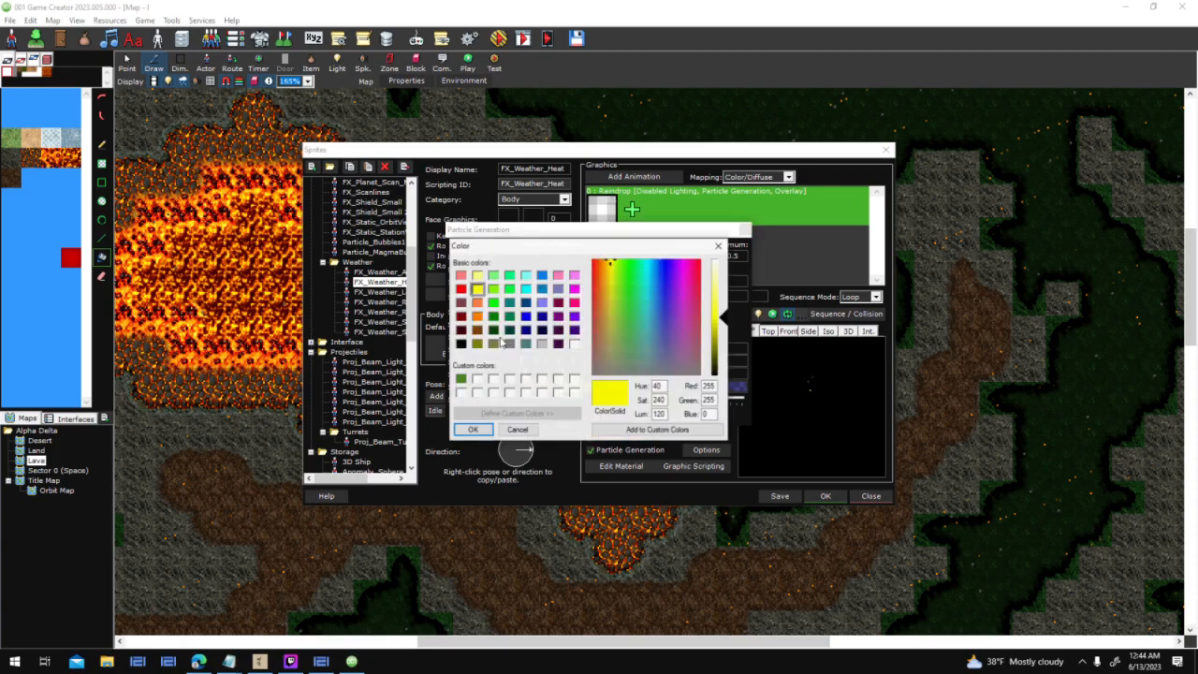
{"action": "left_click", "coordinate": [473, 428]}
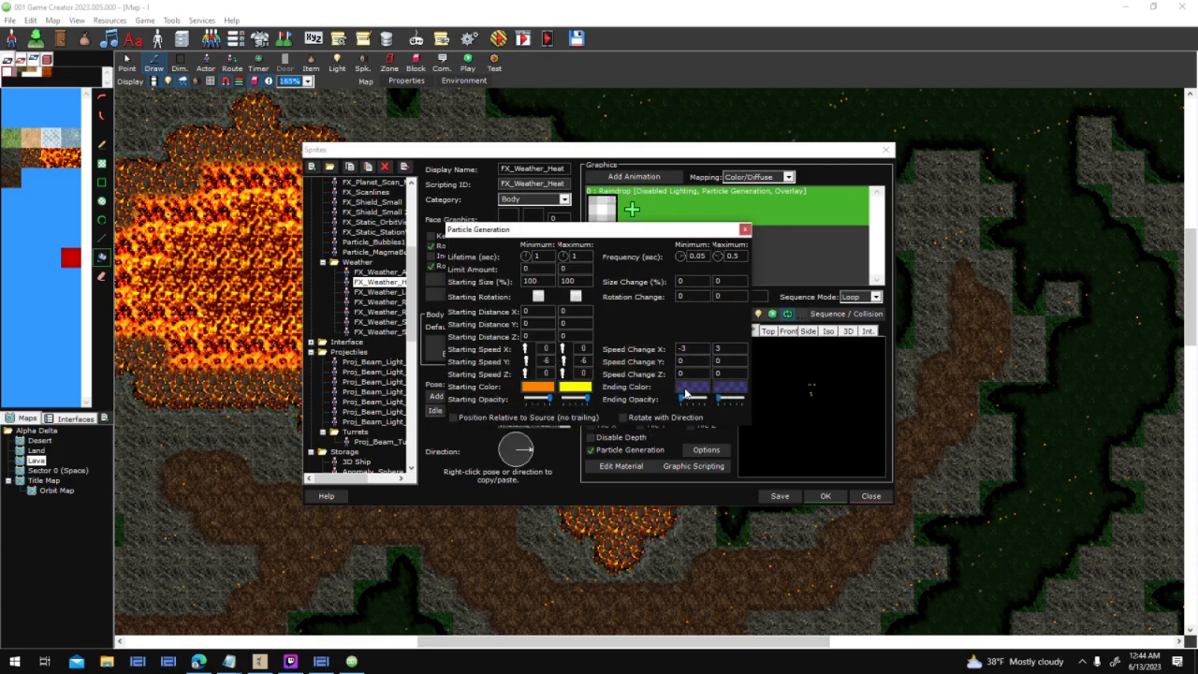
Choose red (255, 0, 0) as the heat particles' Ending Color and accept the sprite changes
{"action": "left_click", "coordinate": [557, 390]}
{"action": "left_click", "coordinate": [476, 316]}
{"action": "left_click", "coordinate": [472, 429]}
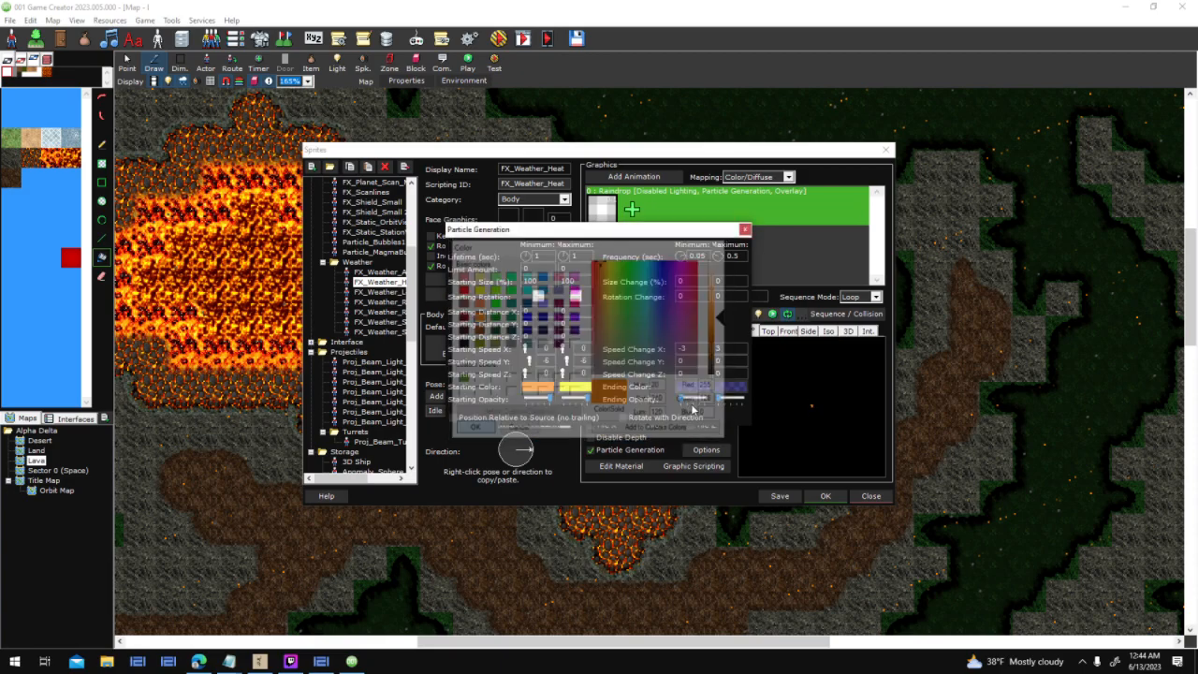
{"action": "left_click", "coordinate": [541, 390]}
{"action": "left_click", "coordinate": [459, 288]}
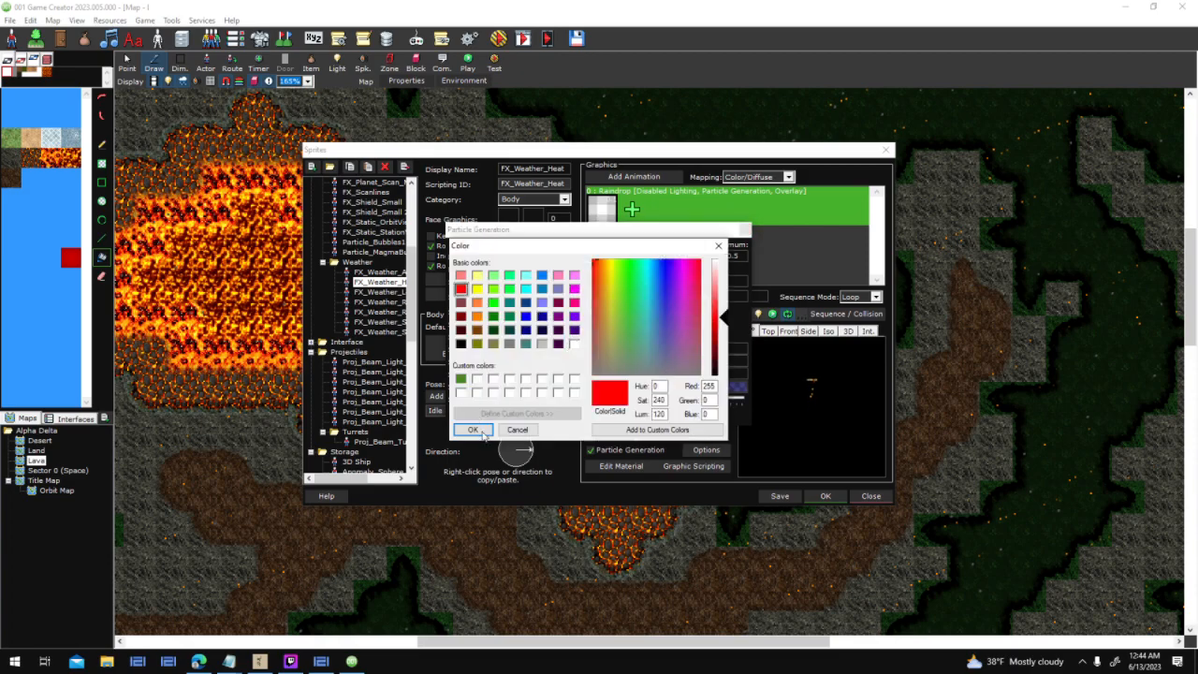
{"action": "left_click", "coordinate": [472, 429]}
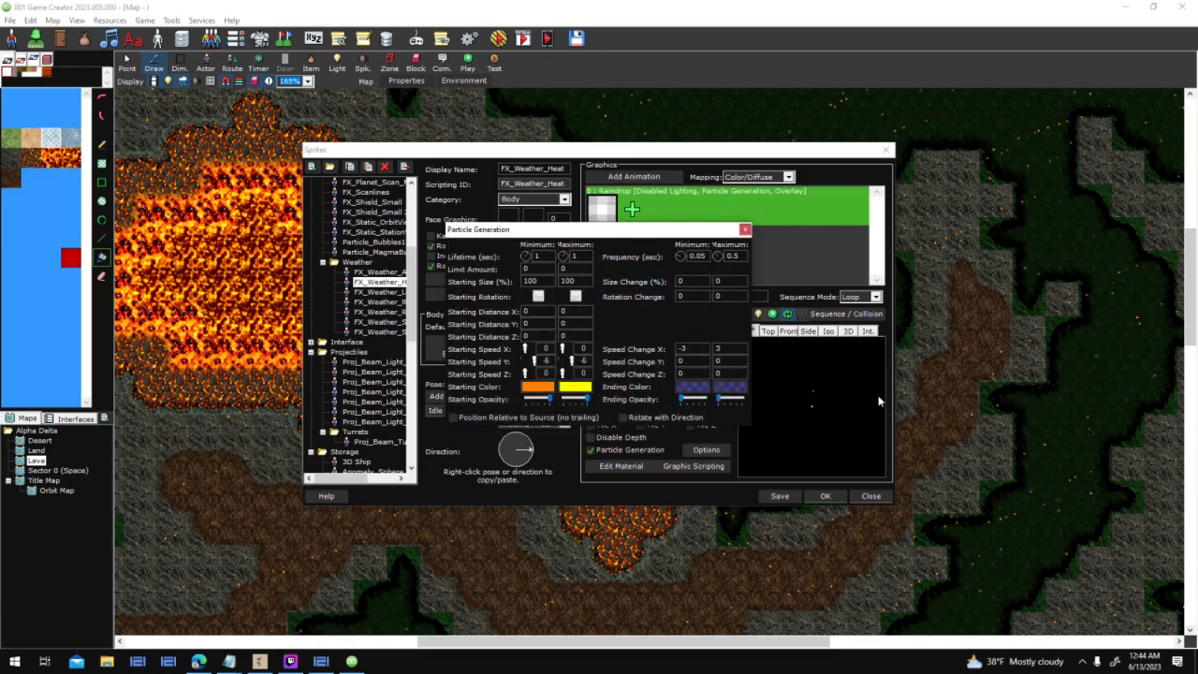
{"action": "left_click", "coordinate": [745, 230]}
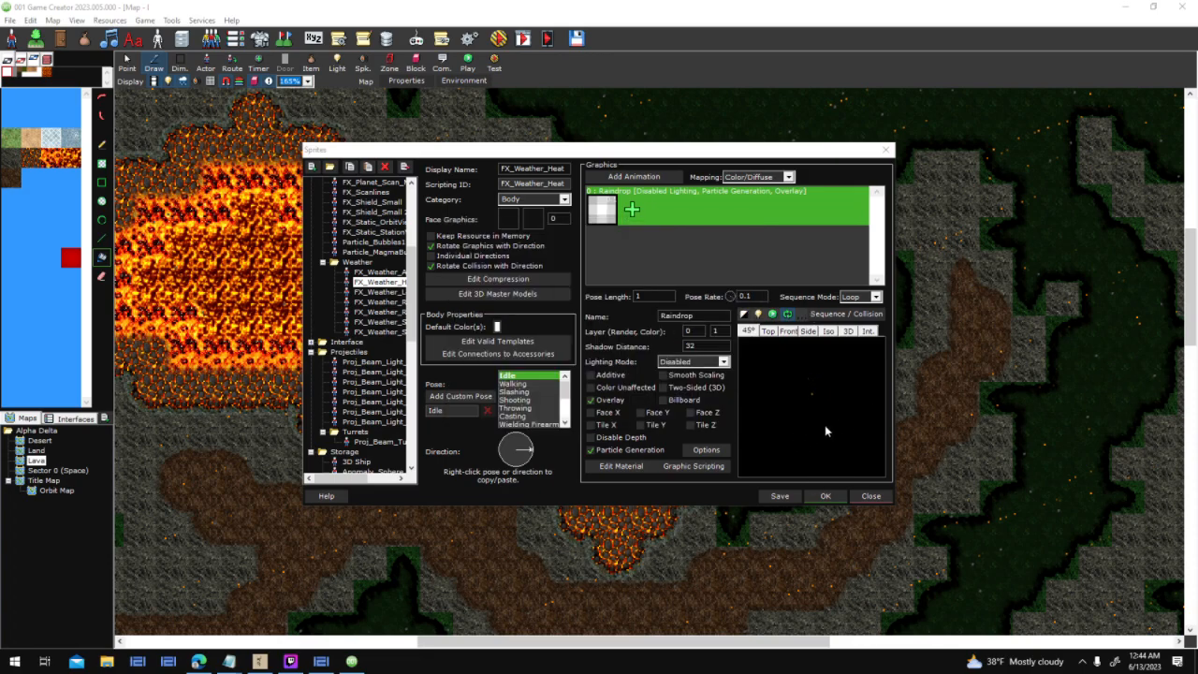
{"action": "left_click", "coordinate": [826, 500]}
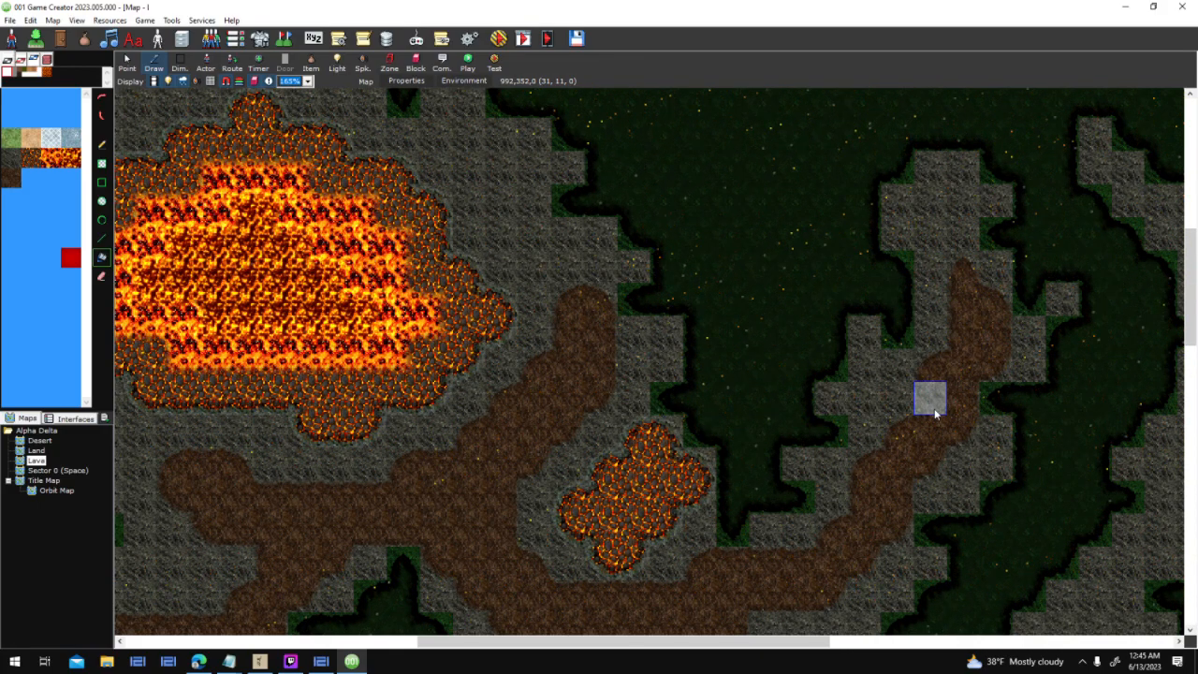
Lower the minimum and maximum of the Clouds Speed Range in the Lava map's environment settings
{"action": "middle_click_drag", "start_coordinate": [665, 400], "coordinate": [763, 400]}
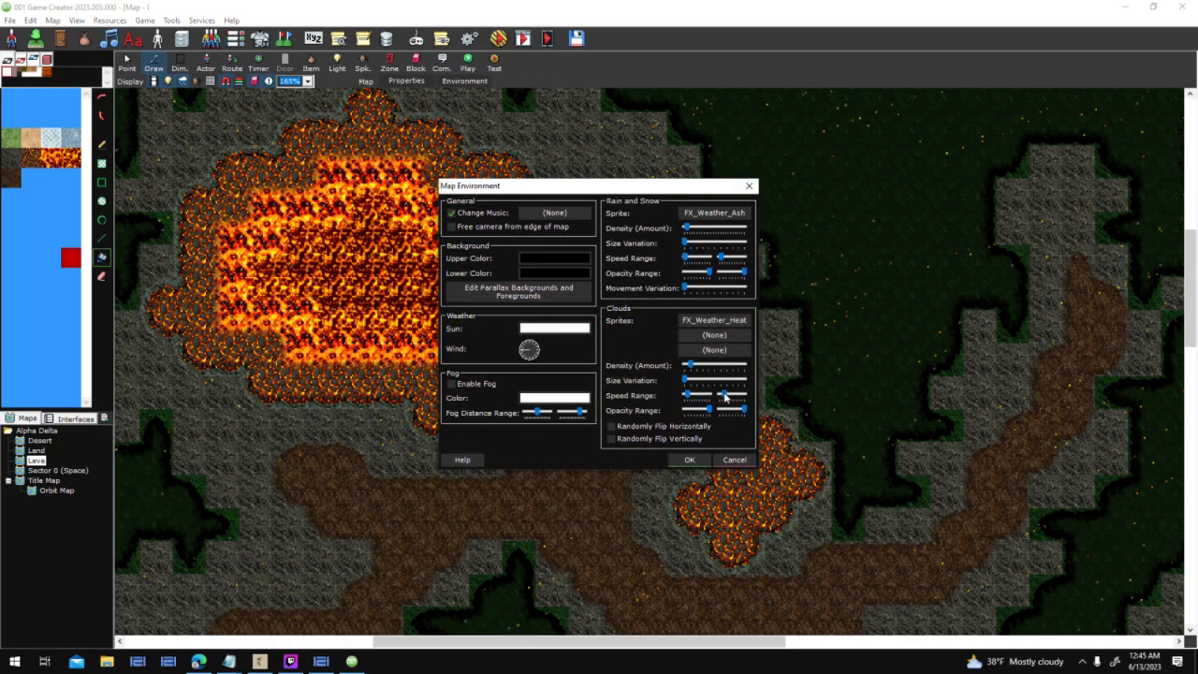
{"action": "left_click_drag", "start_coordinate": [724, 394], "coordinate": [722, 402]}
{"action": "left_click", "coordinate": [693, 462]}
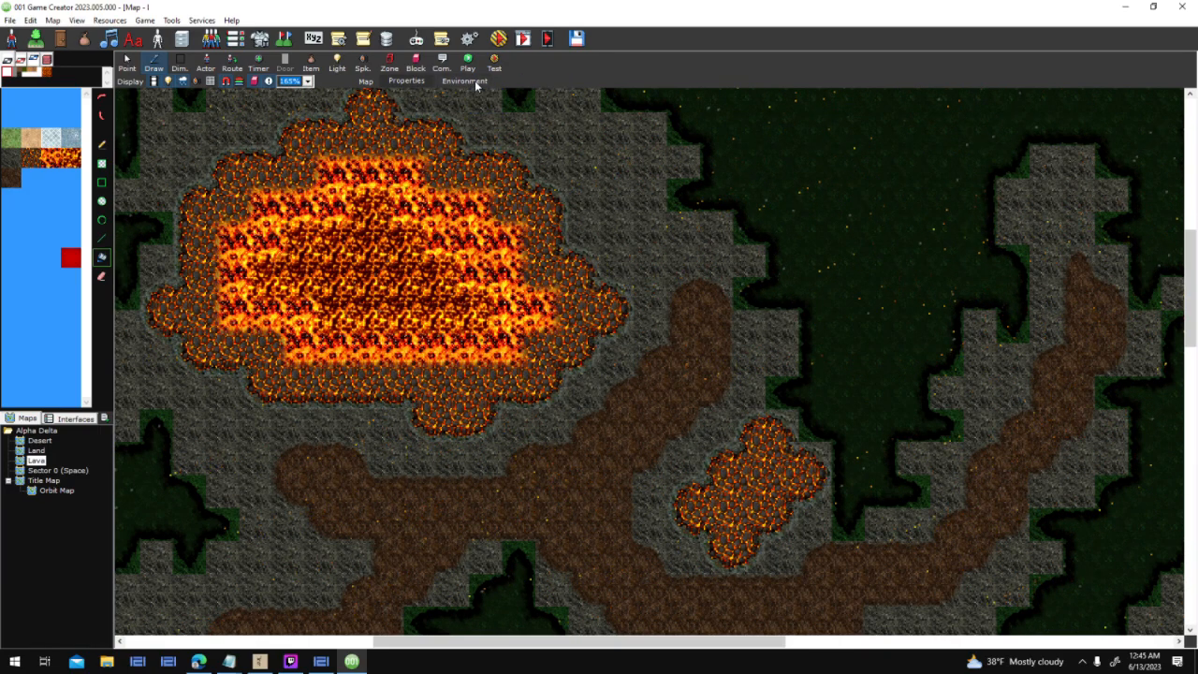
{"action": "left_click", "coordinate": [692, 456]}
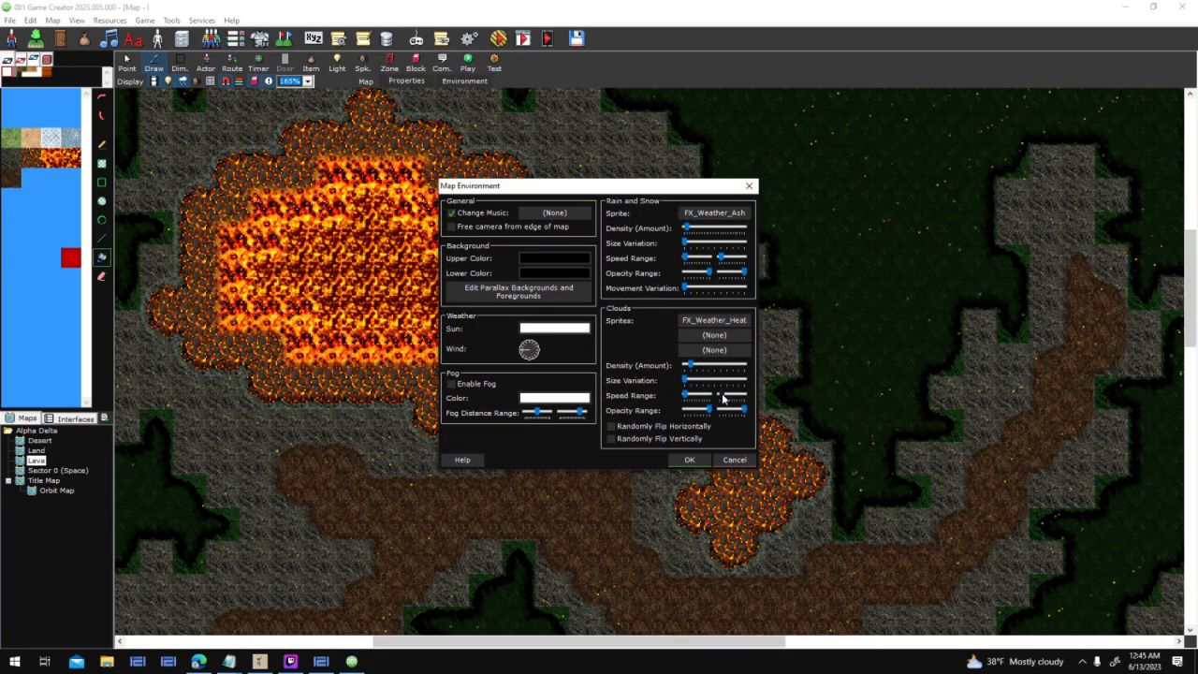
{"action": "left_click", "coordinate": [689, 460]}
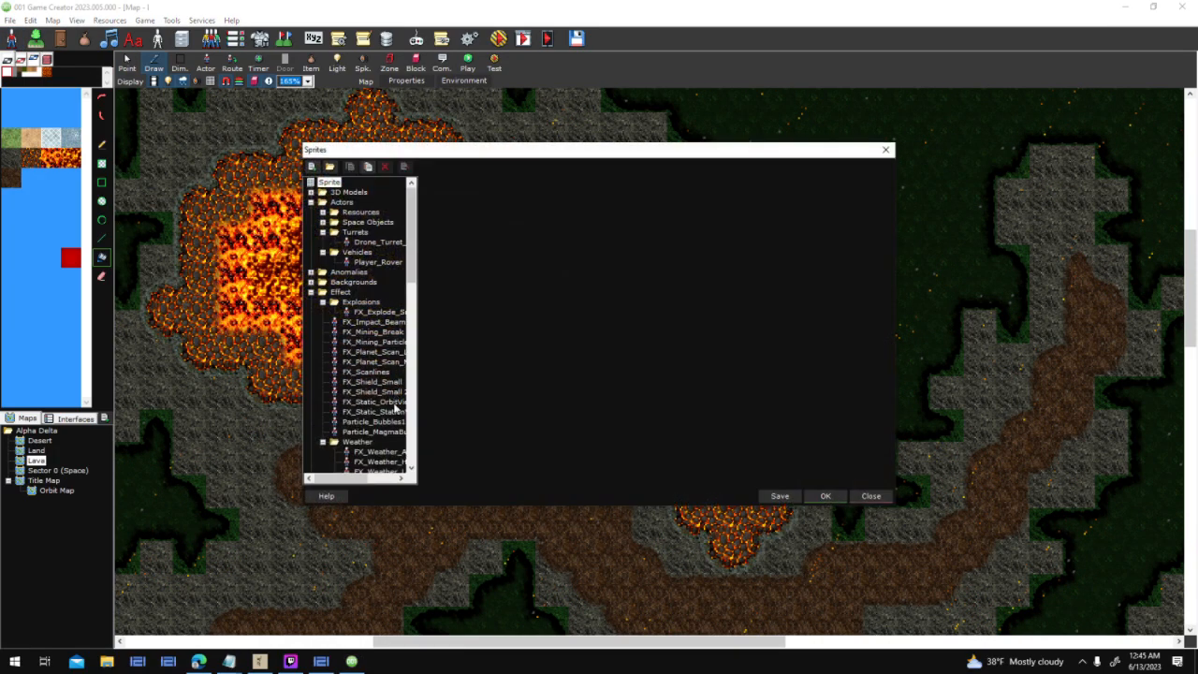
Inspect the FX_Weather_Heat sprite's particle generation options and preview its particles in the Top view
{"action": "scroll", "coordinate": [396, 412], "scroll_direction": "down", "scroll_amount": 4}
{"action": "left_click", "coordinate": [397, 342]}
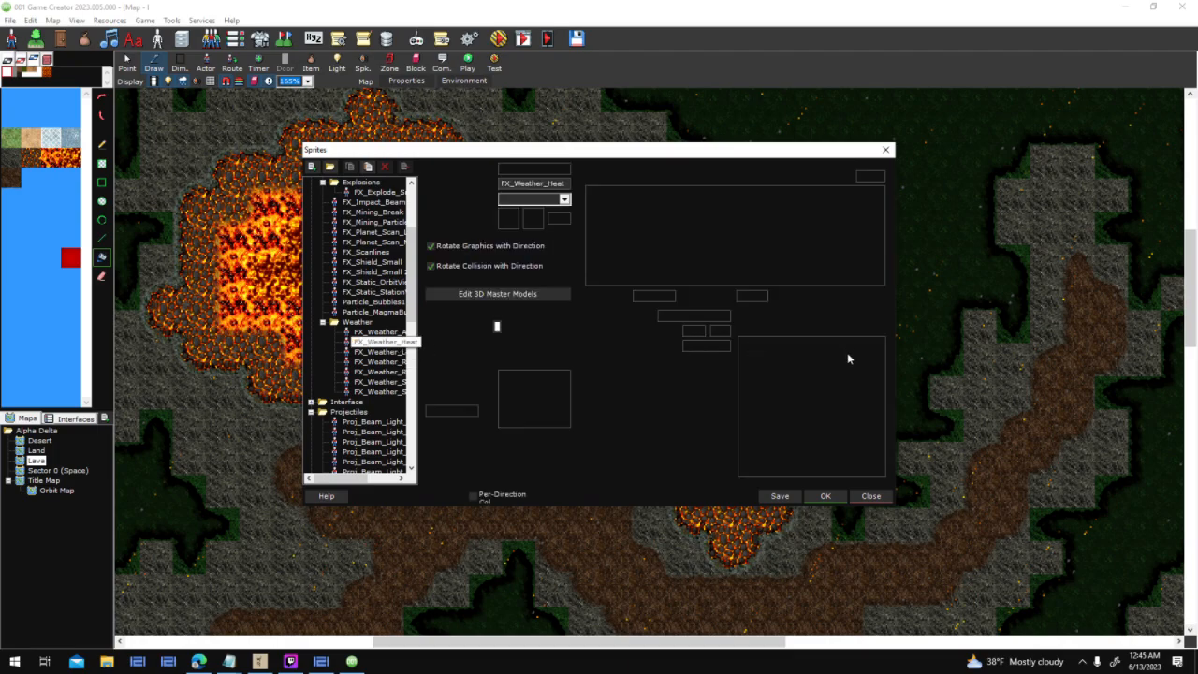
{"action": "left_click", "coordinate": [724, 453]}
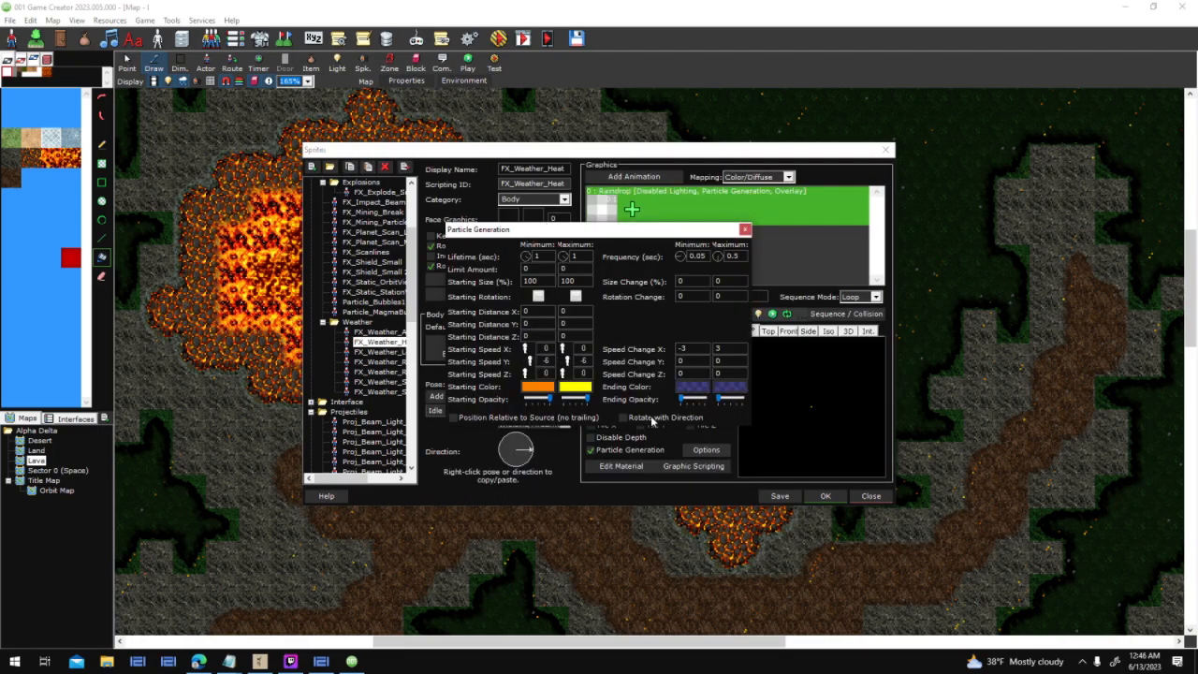
{"action": "left_click", "coordinate": [776, 313]}
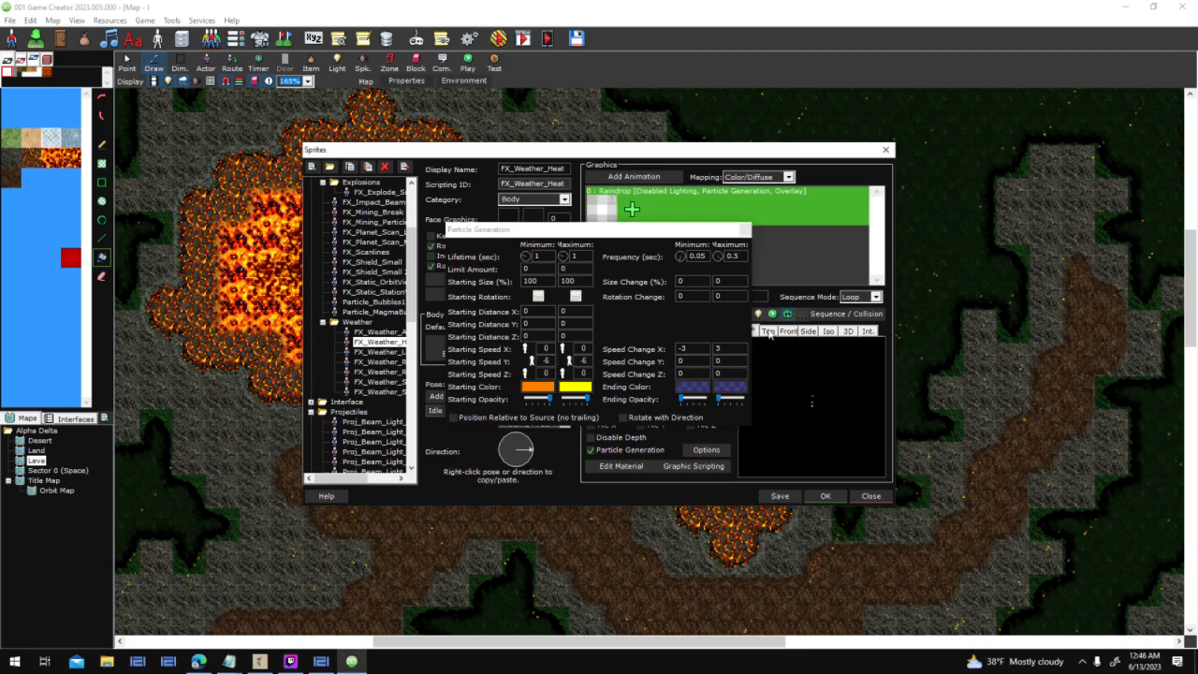
{"action": "left_click", "coordinate": [746, 230]}
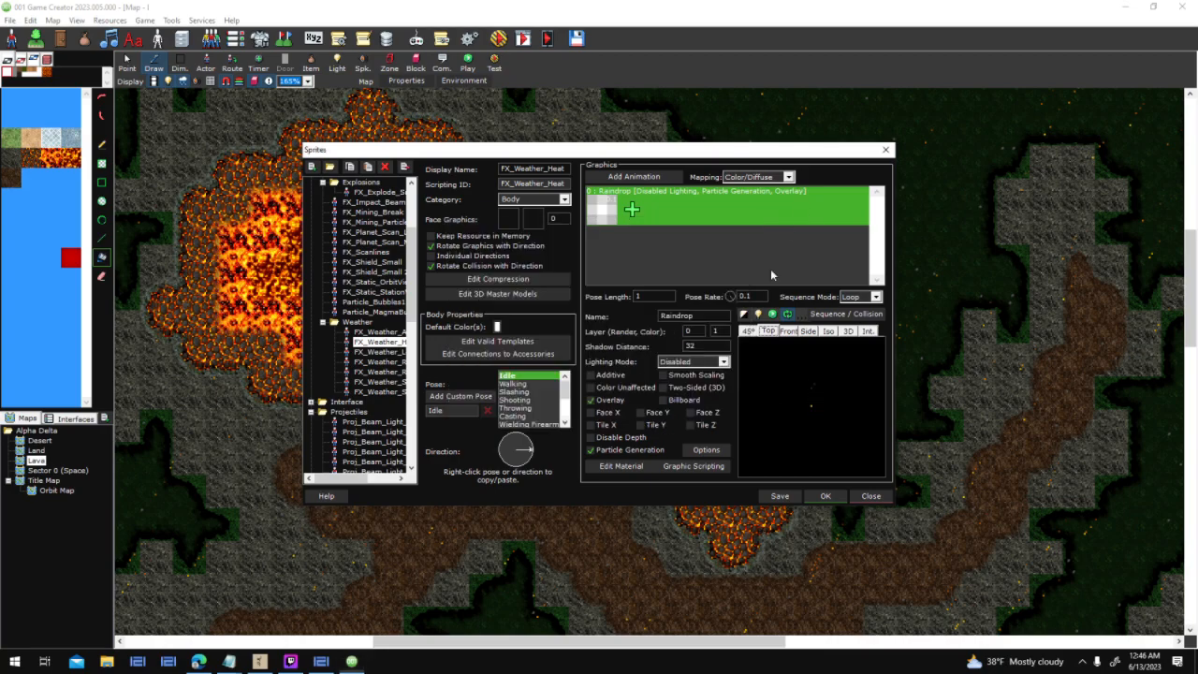
{"action": "left_click", "coordinate": [837, 499]}
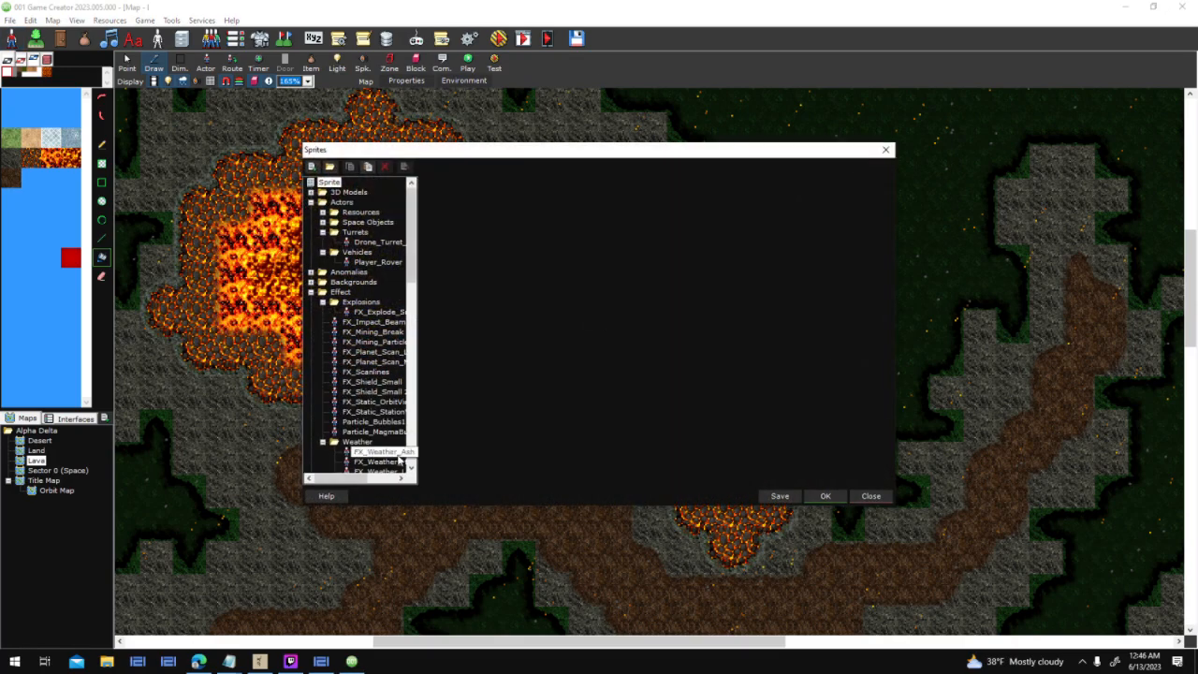
Enable Position Relative to Source (no trailing) in FX_Weather_Heat's particle generation options and accept the sprite
{"action": "scroll", "coordinate": [386, 453], "scroll_direction": "down", "scroll_amount": 2}
{"action": "left_click", "coordinate": [382, 402]}
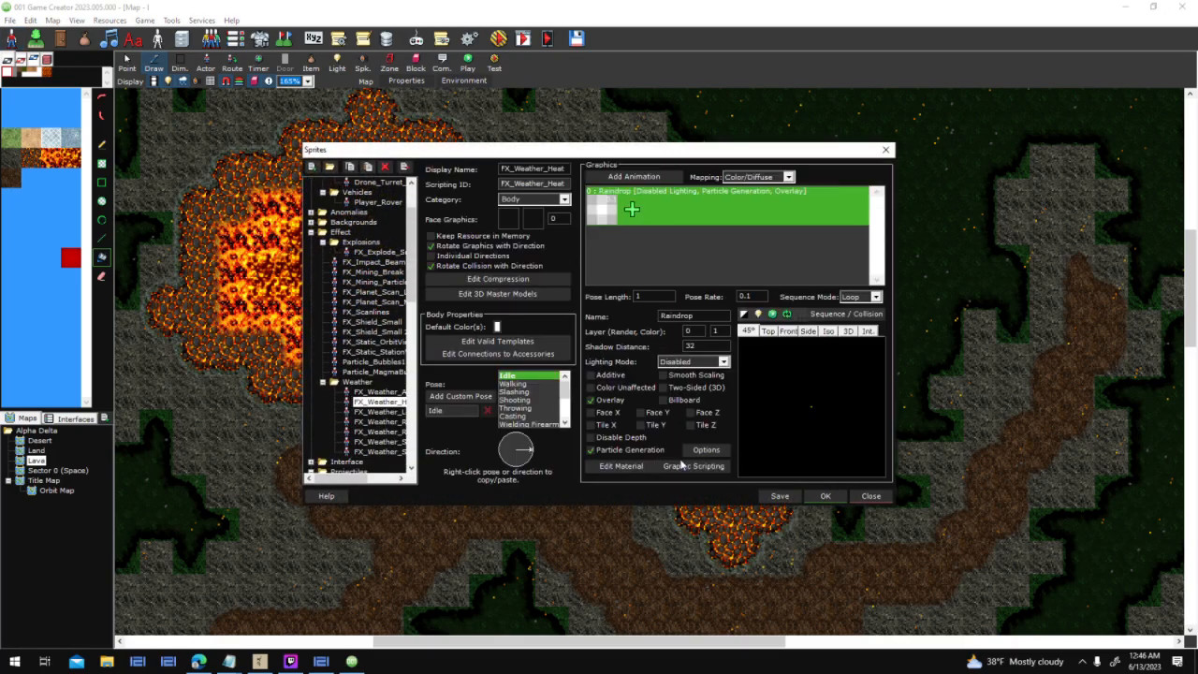
{"action": "left_click", "coordinate": [692, 455]}
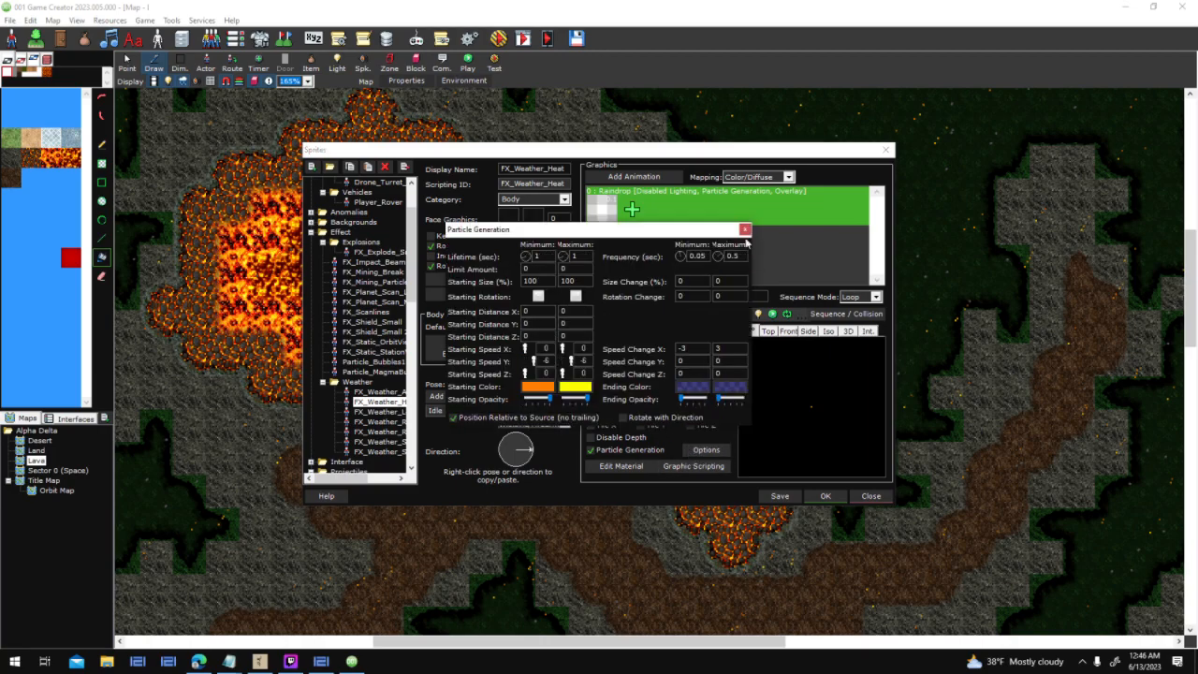
{"action": "left_click", "coordinate": [748, 223]}
{"action": "left_click", "coordinate": [811, 488]}
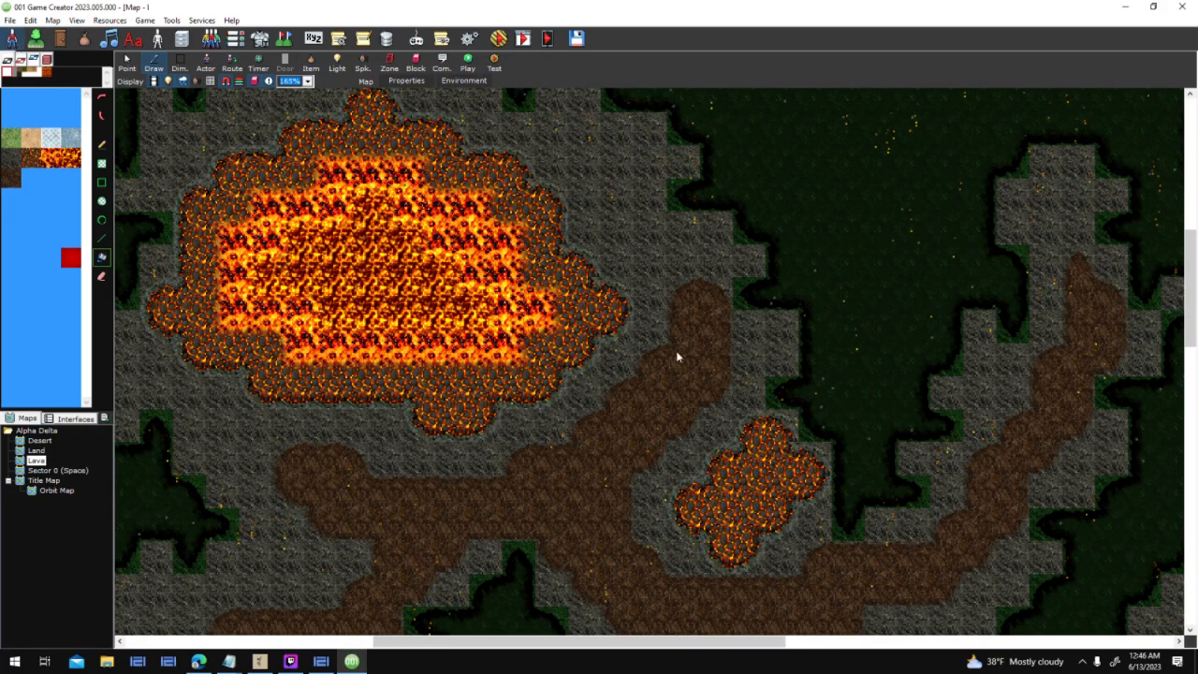
Review the FX_Weather_Heat sprite's particle generation options once more and close the sprite settings
{"action": "scroll", "coordinate": [398, 460], "scroll_direction": "down", "scroll_amount": 6}
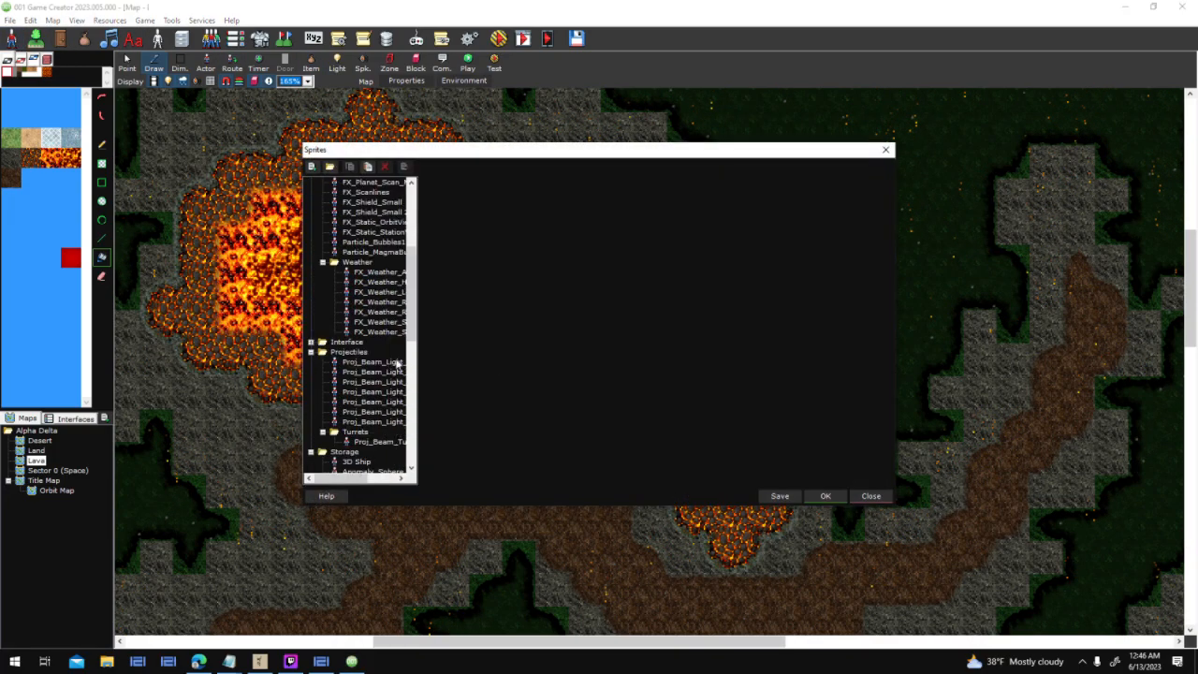
{"action": "left_click", "coordinate": [391, 281]}
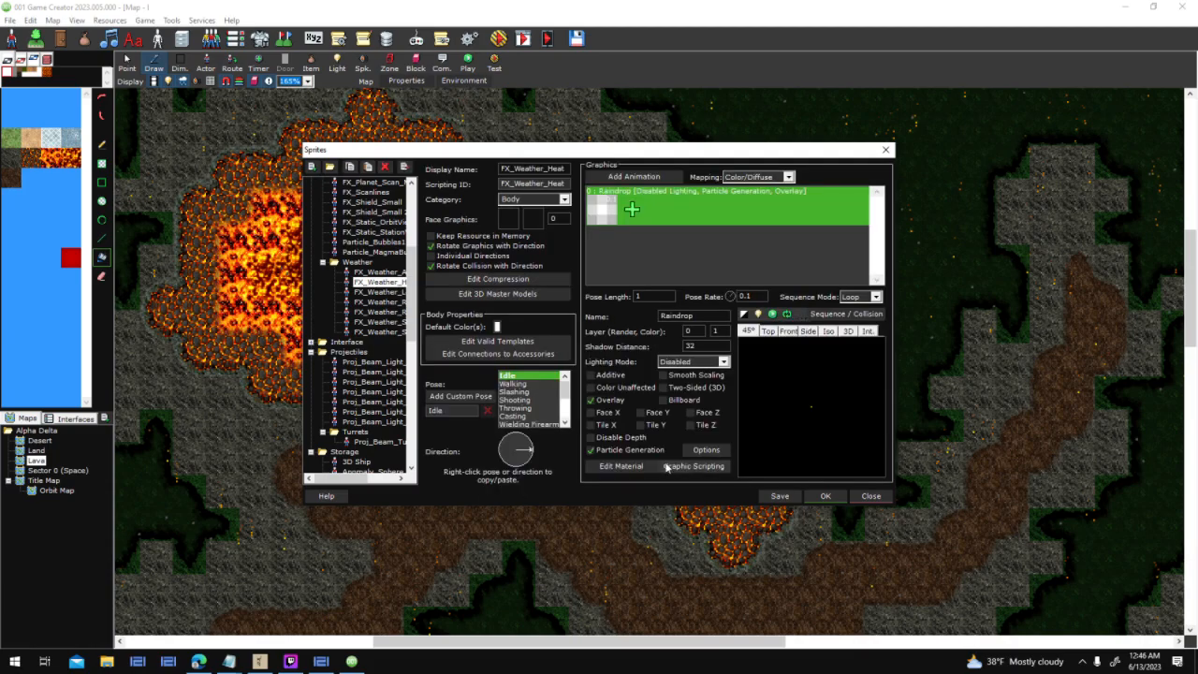
{"action": "left_click", "coordinate": [698, 451]}
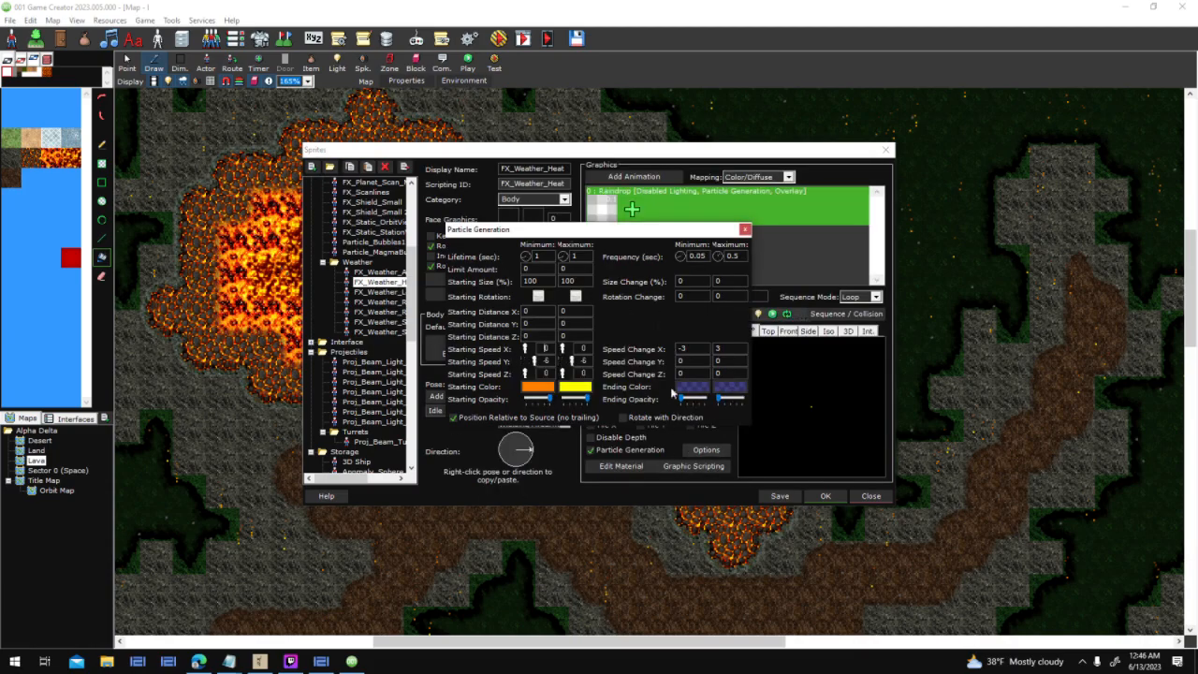
{"action": "left_click", "coordinate": [745, 230]}
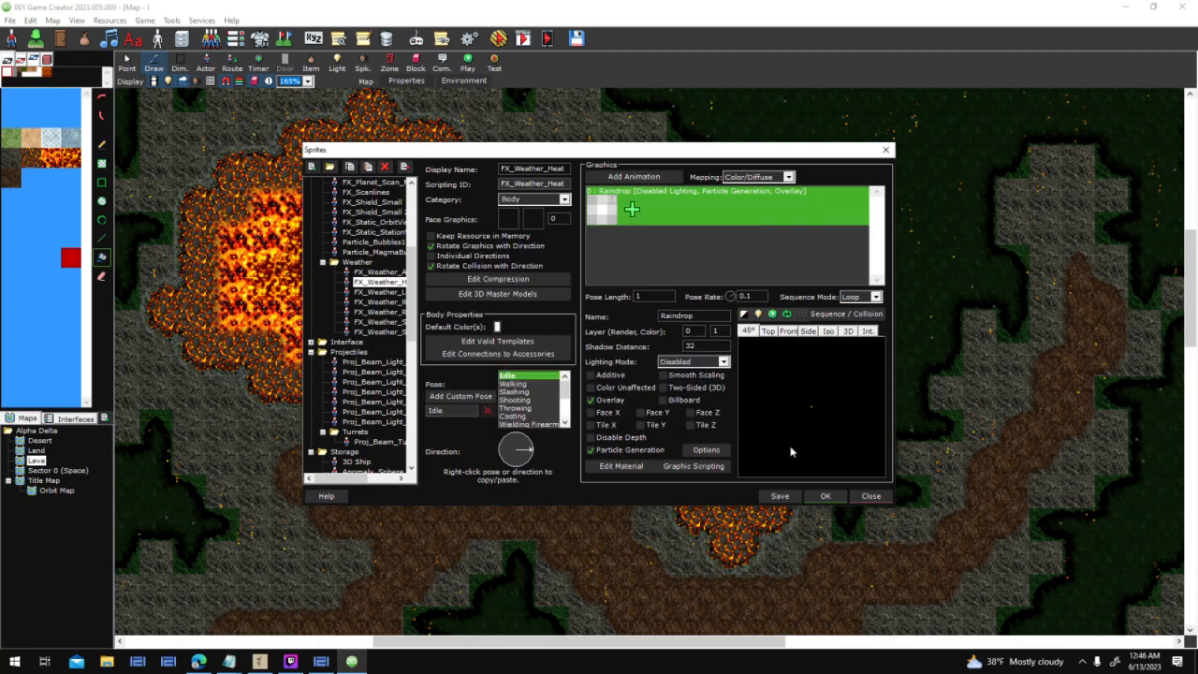
{"action": "left_click", "coordinate": [816, 499]}
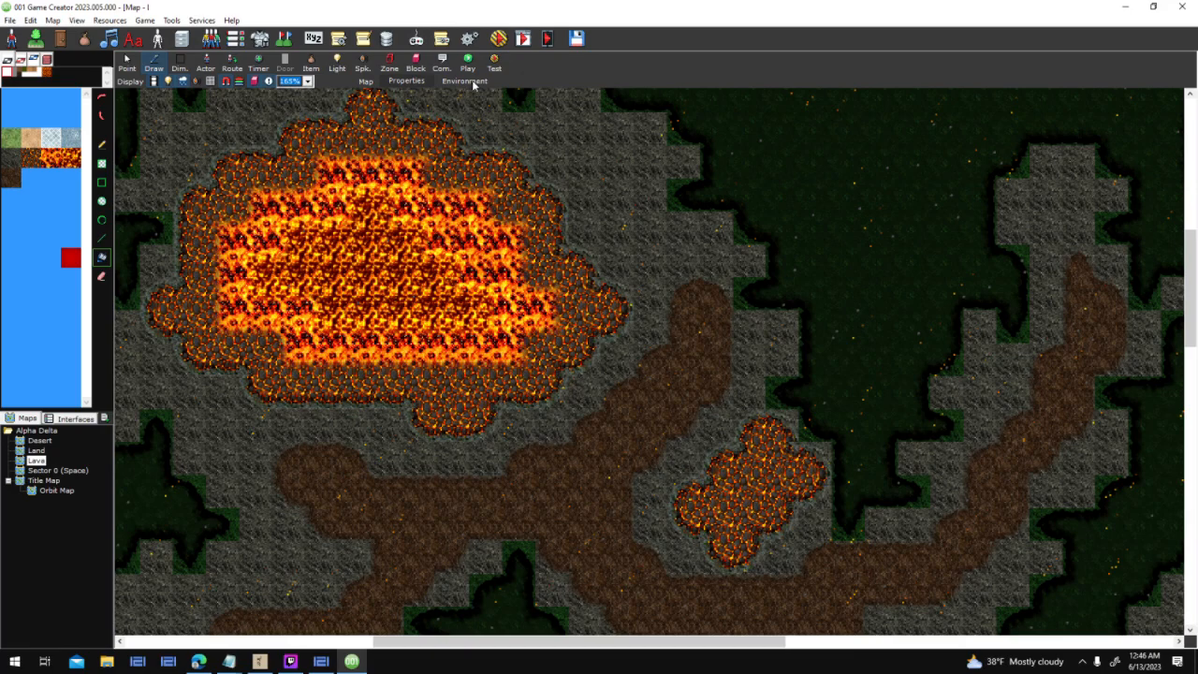
Fine-tune the Clouds Speed Range for the heat effect in the Lava map's environment settings
{"action": "left_click", "coordinate": [474, 82]}
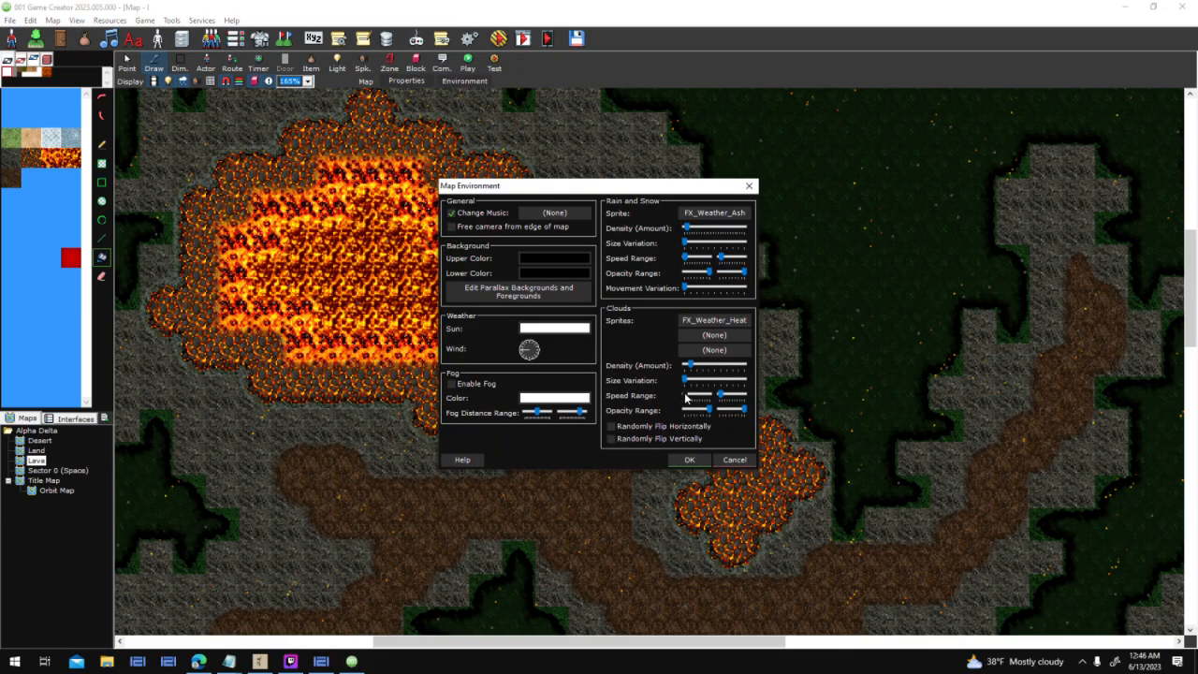
{"action": "left_click_drag", "start_coordinate": [721, 399], "coordinate": [721, 399]}
{"action": "left_click", "coordinate": [697, 459]}
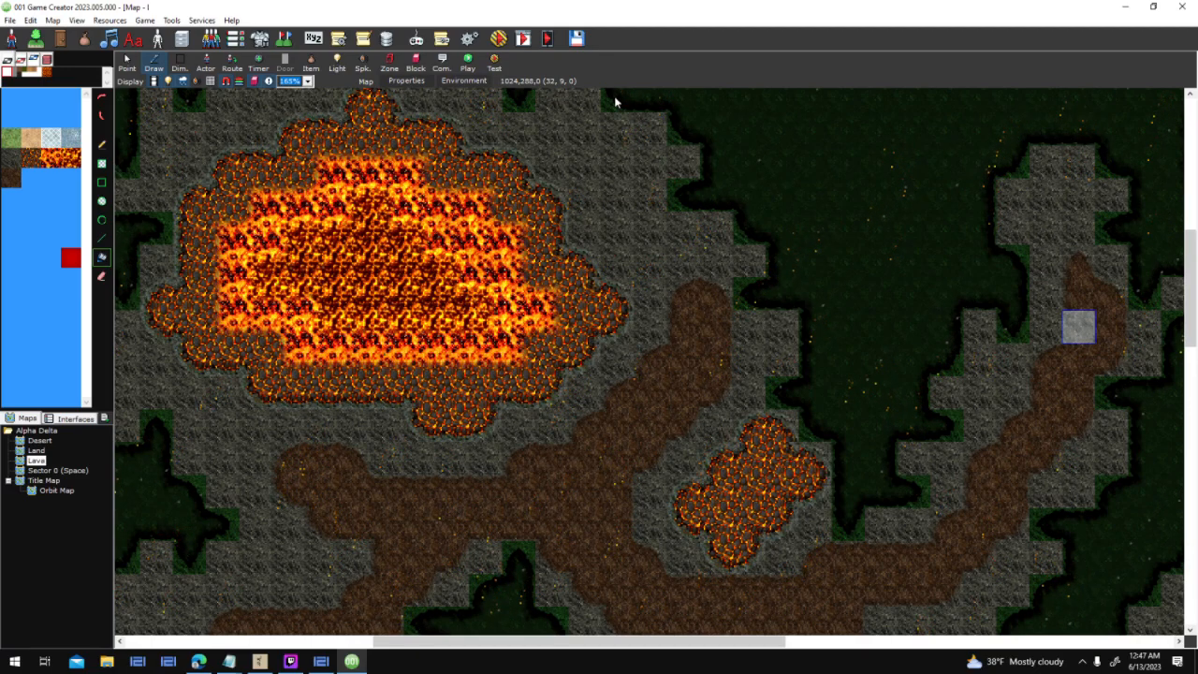
Change the wind direction in the Lava map's environment settings, applying several directions to compare how the particles move
{"action": "left_click", "coordinate": [464, 81]}
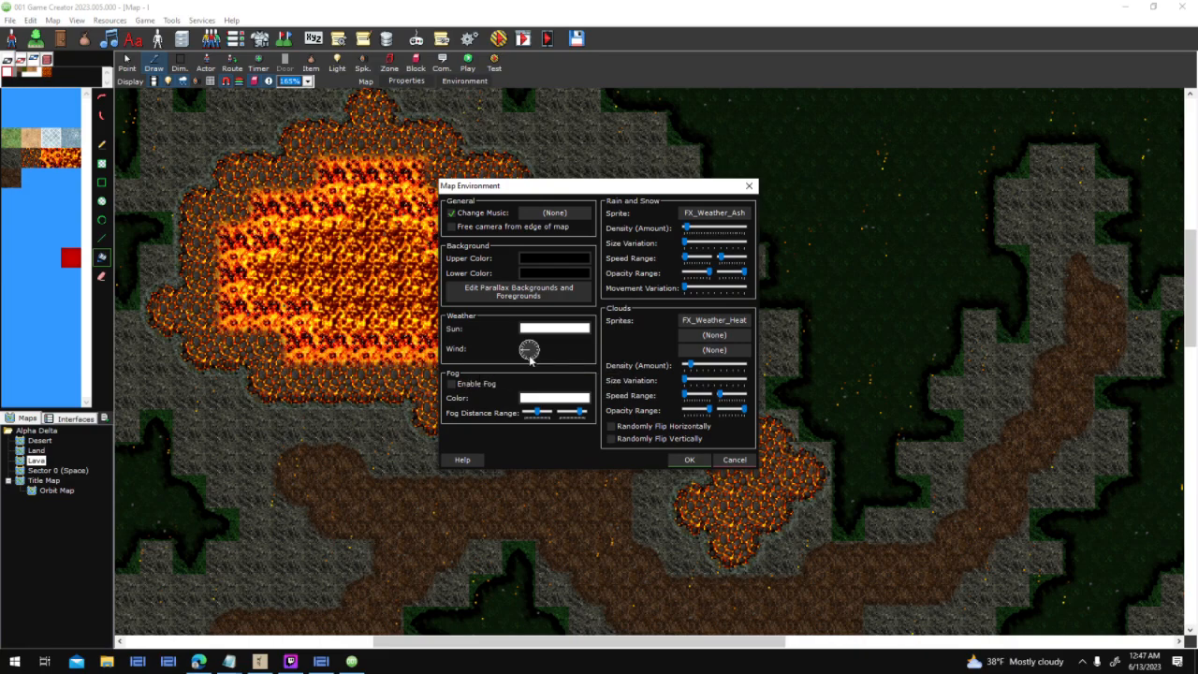
{"action": "left_click", "coordinate": [681, 460]}
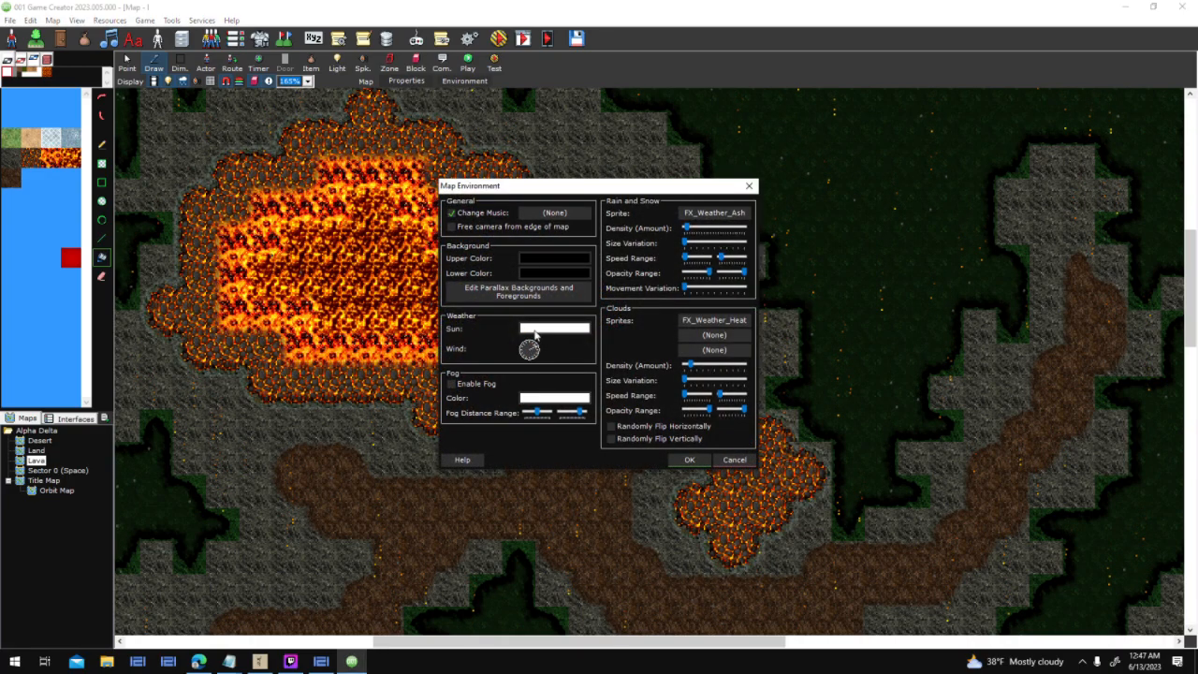
{"action": "left_click", "coordinate": [690, 459]}
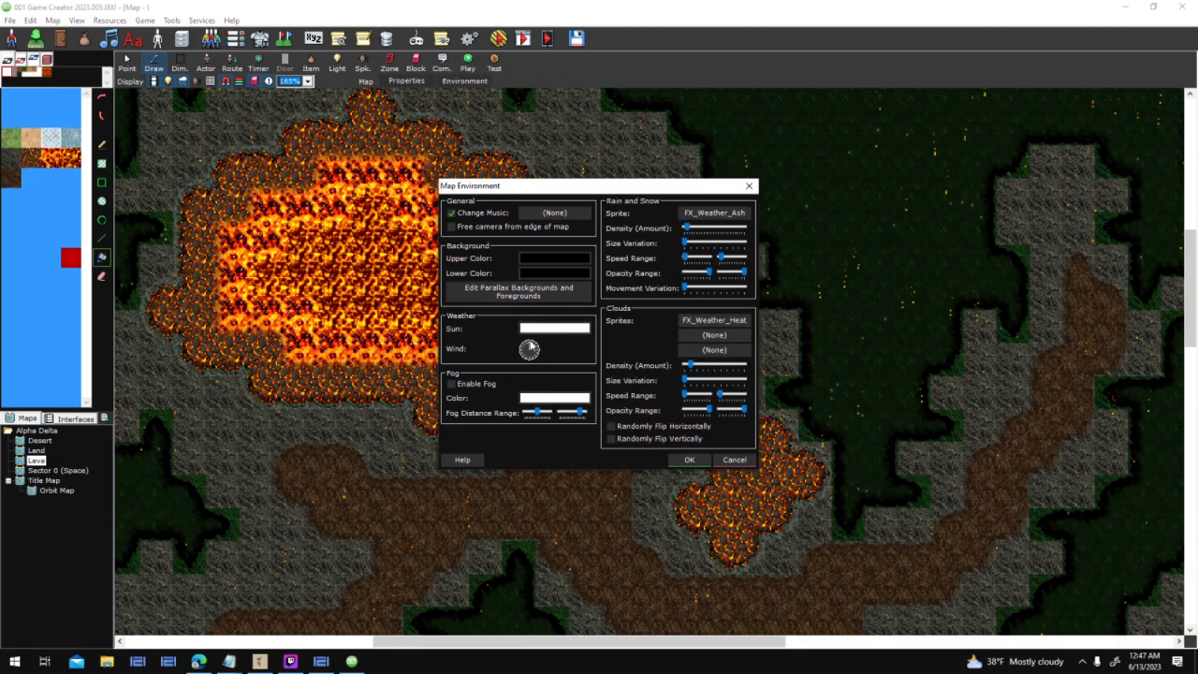
{"action": "left_click", "coordinate": [688, 459]}
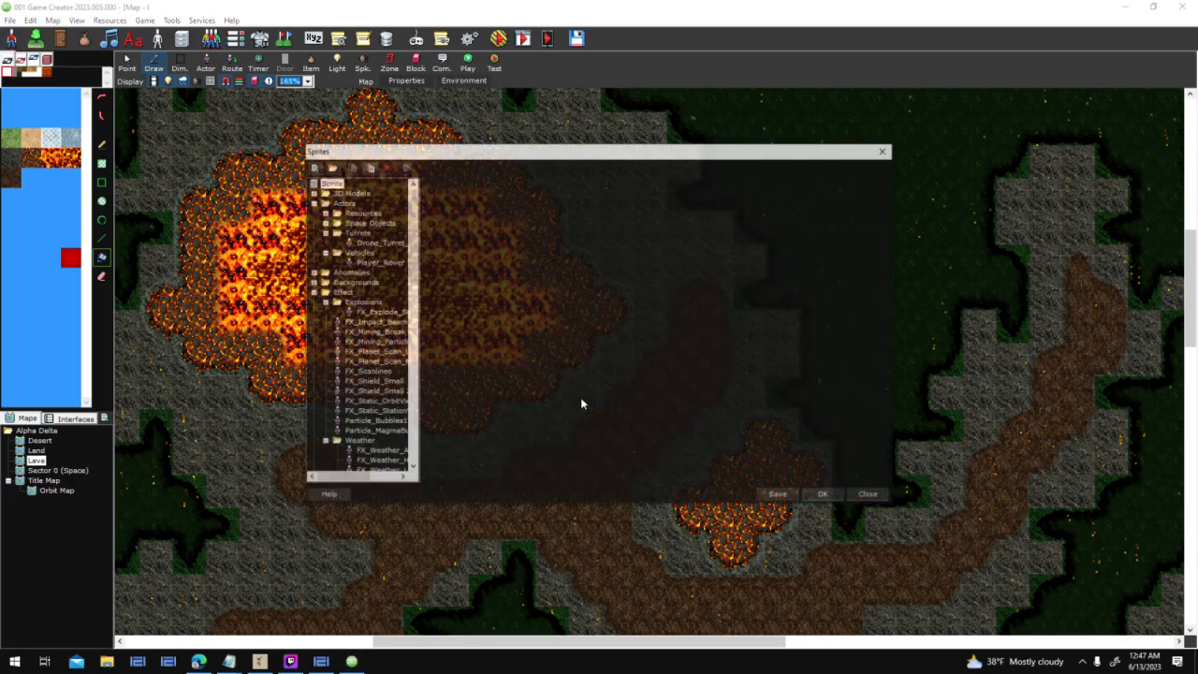
Set the maximum starting distance X to 8 in the particle generation of the FX_Weather_Heat sprite and save the sprite
{"action": "scroll", "coordinate": [378, 450], "scroll_direction": "down", "scroll_amount": 3}
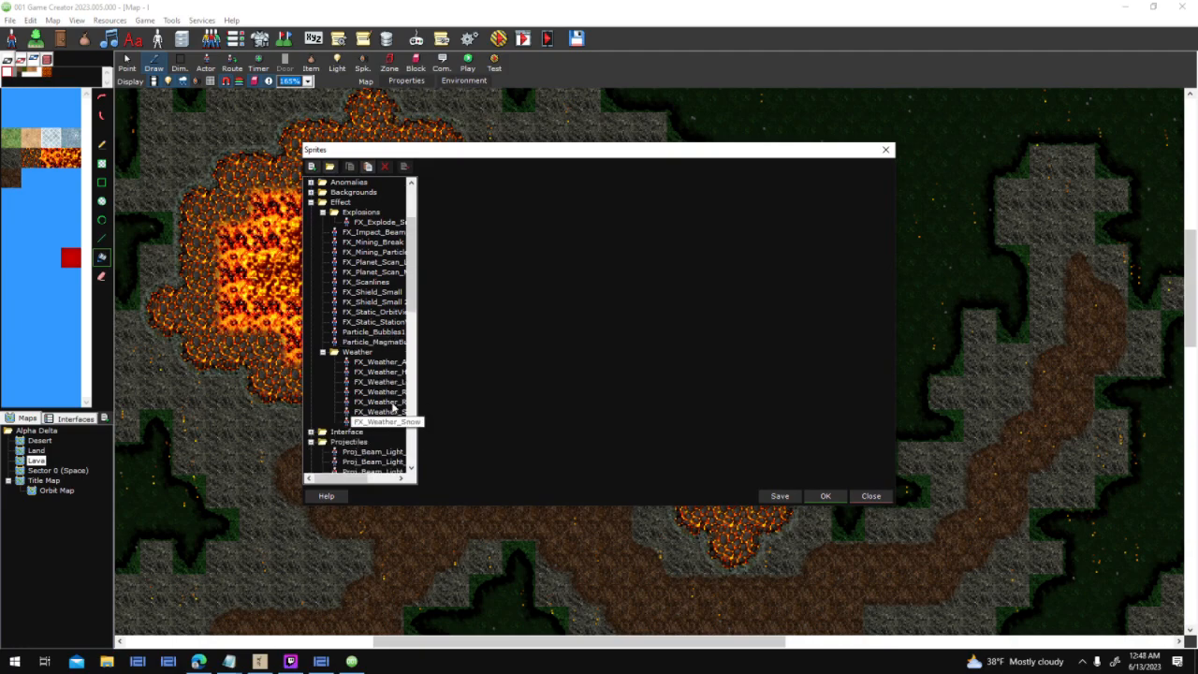
{"action": "left_click", "coordinate": [381, 372]}
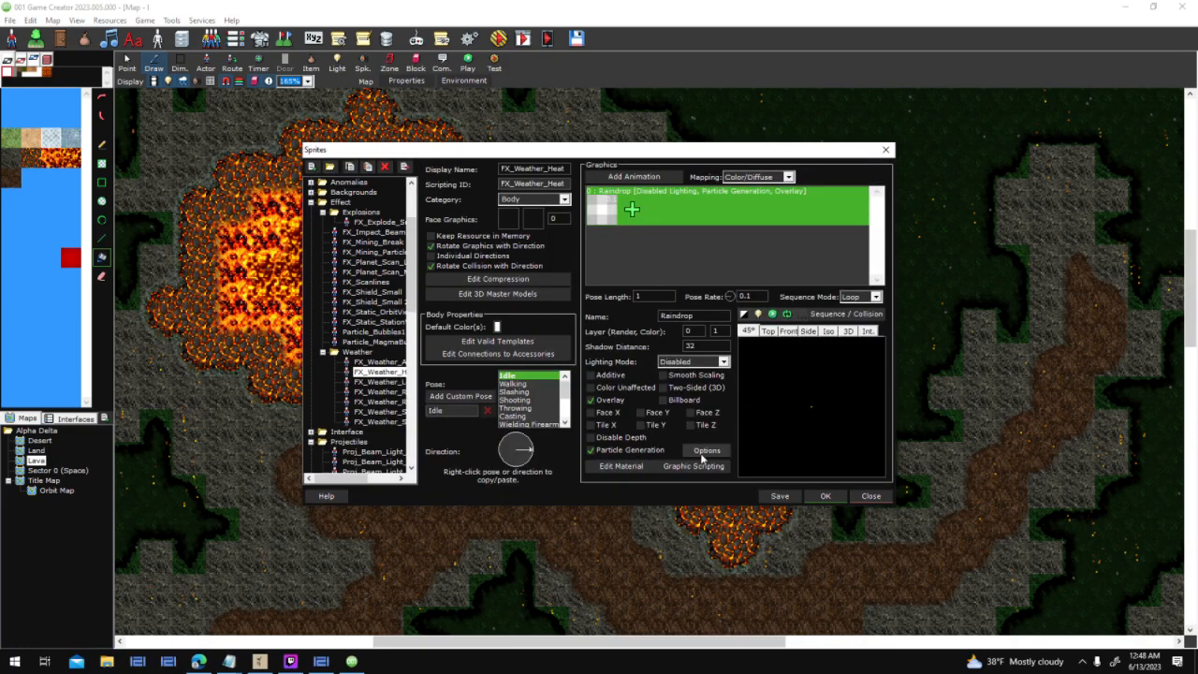
{"action": "left_click", "coordinate": [706, 451]}
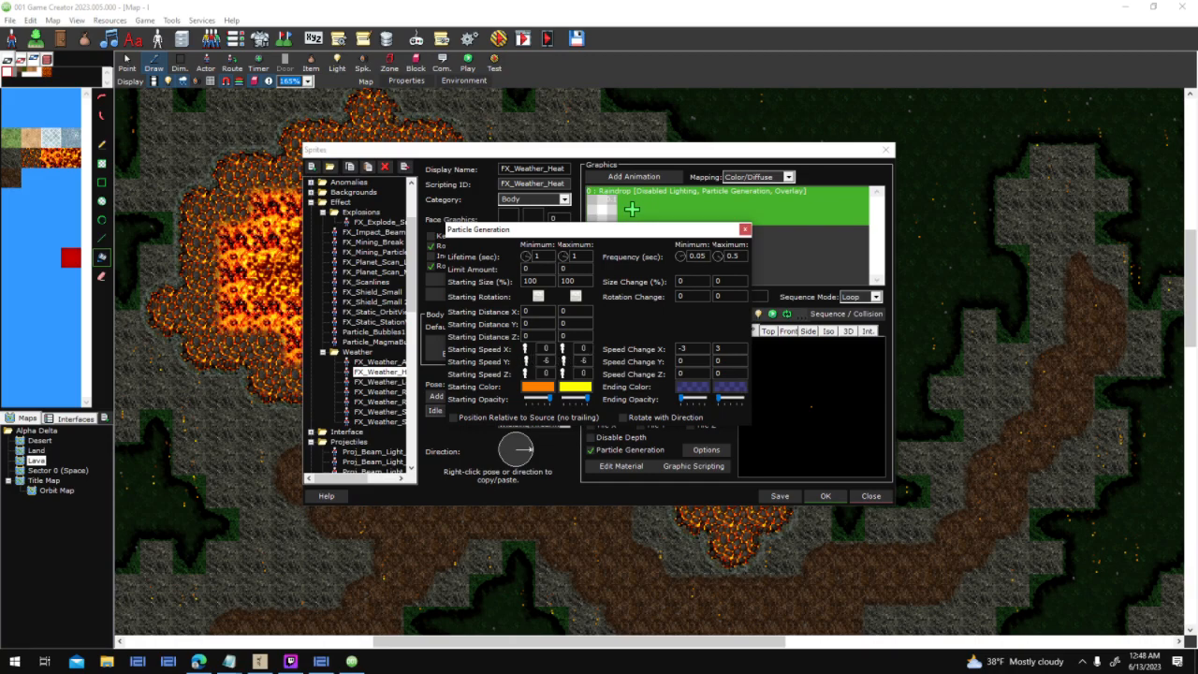
{"action": "left_click", "coordinate": [566, 310]}
{"action": "type", "text": "8"}
{"action": "left_click", "coordinate": [789, 316]}
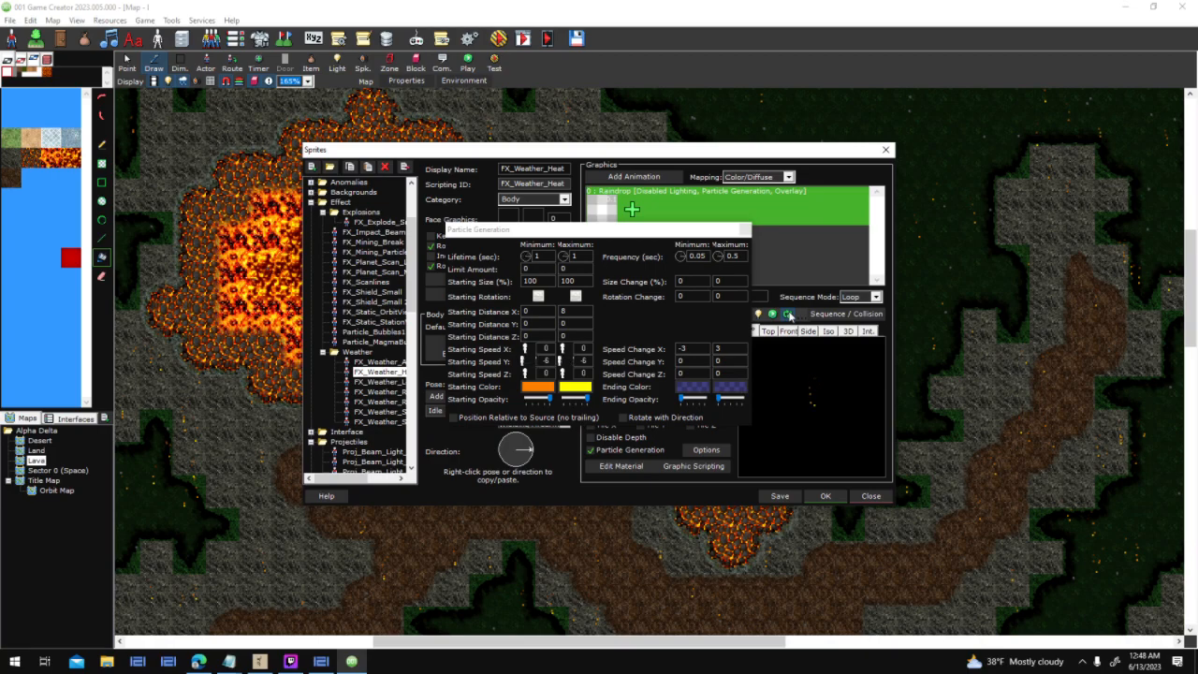
{"action": "left_click", "coordinate": [745, 230]}
{"action": "left_click", "coordinate": [828, 496]}
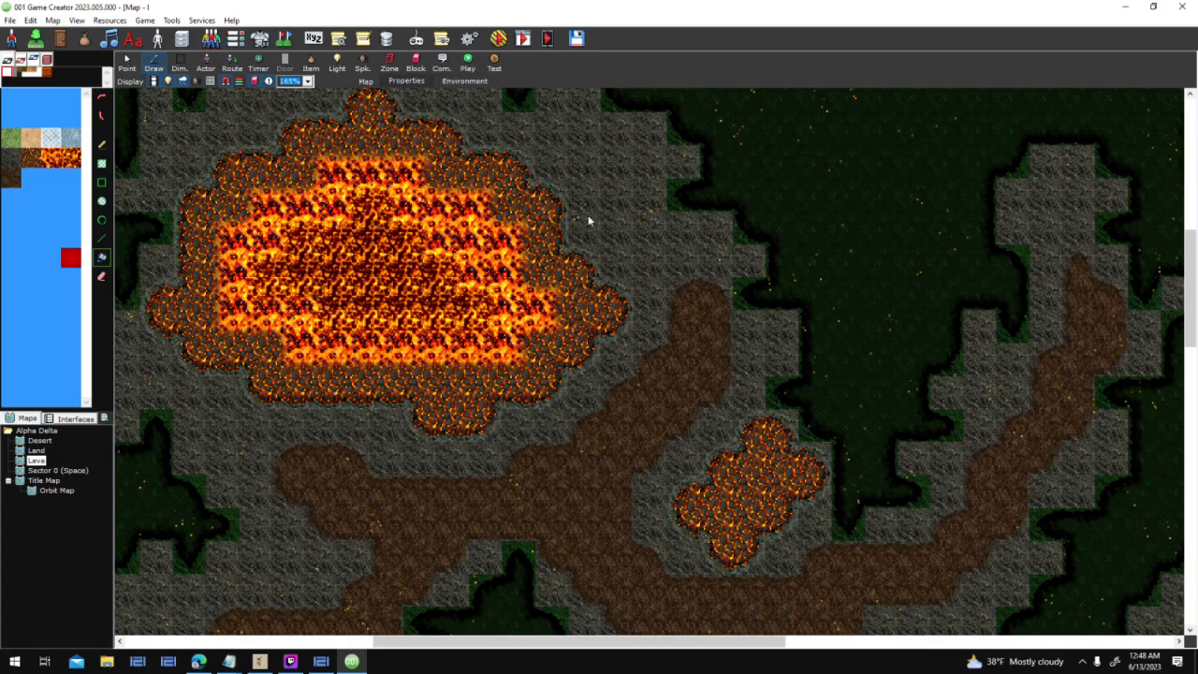
Adjust the cloud density in the Lava map's environment, applying 2 first and trying a different amount after it
{"action": "left_click_drag", "start_coordinate": [690, 366], "coordinate": [702, 366]}
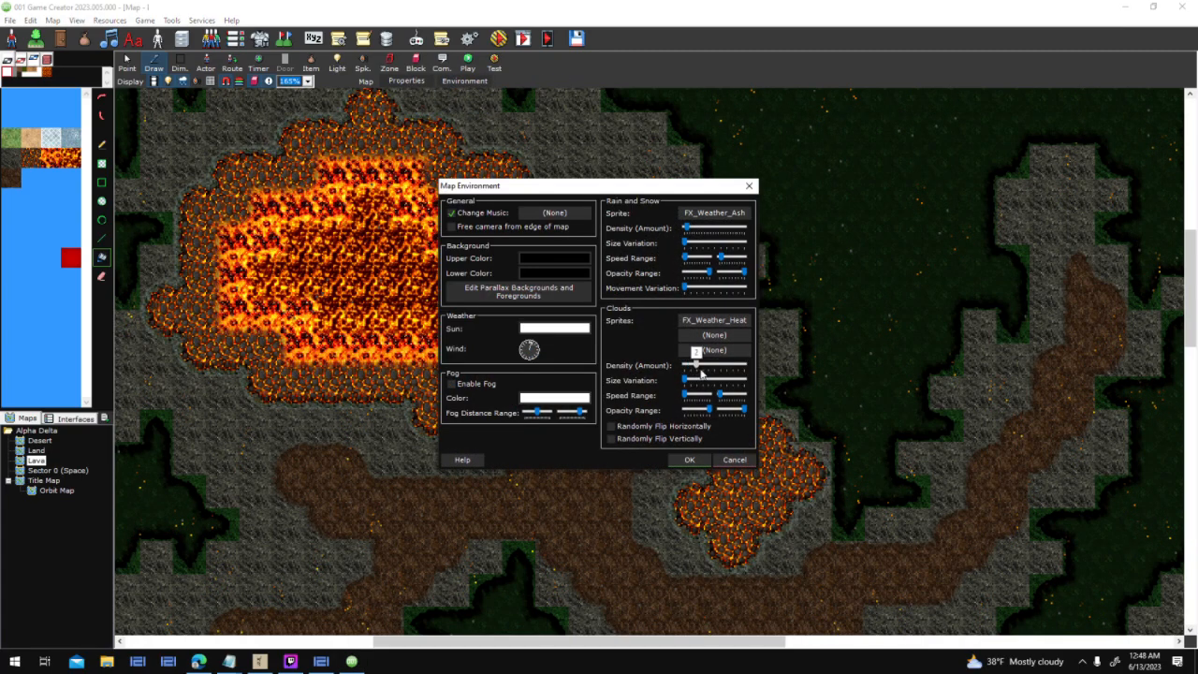
{"action": "left_click", "coordinate": [688, 459]}
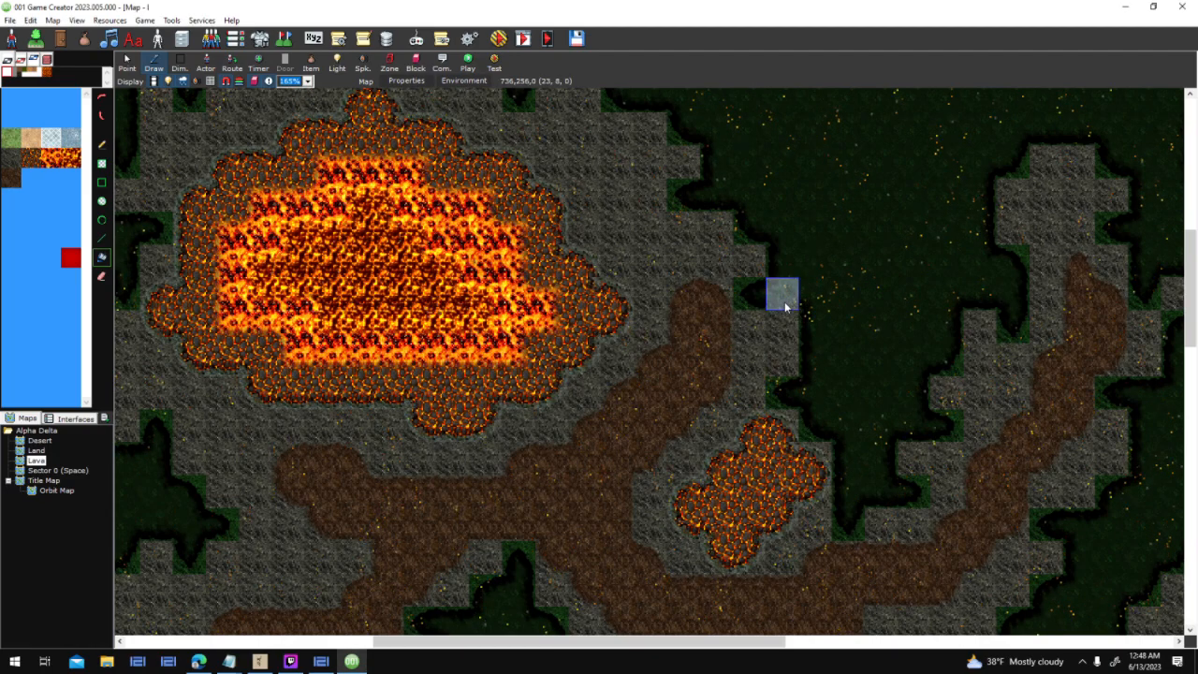
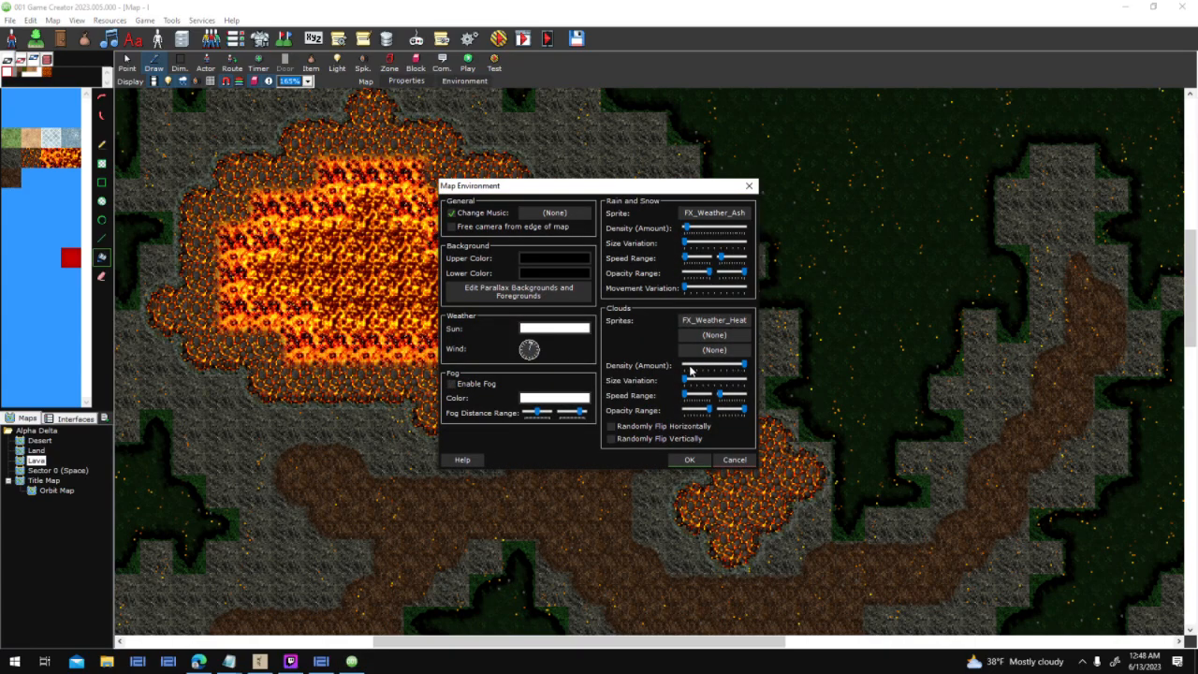
{"action": "left_click", "coordinate": [688, 459]}
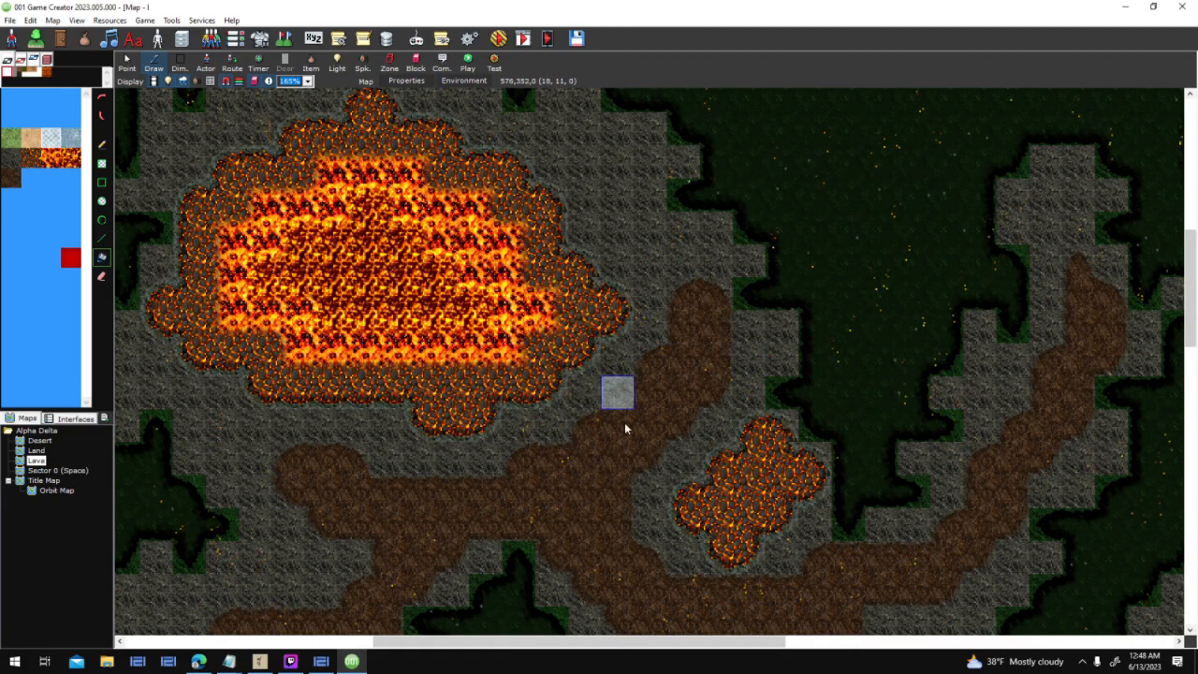
Look over the weather effects and terrain on the Desert, Land and Lava maps in turn
{"action": "scroll", "coordinate": [624, 422], "scroll_direction": "down", "scroll_amount": 1}
{"action": "left_click", "coordinate": [39, 440]}
{"action": "left_click", "coordinate": [574, 377]}
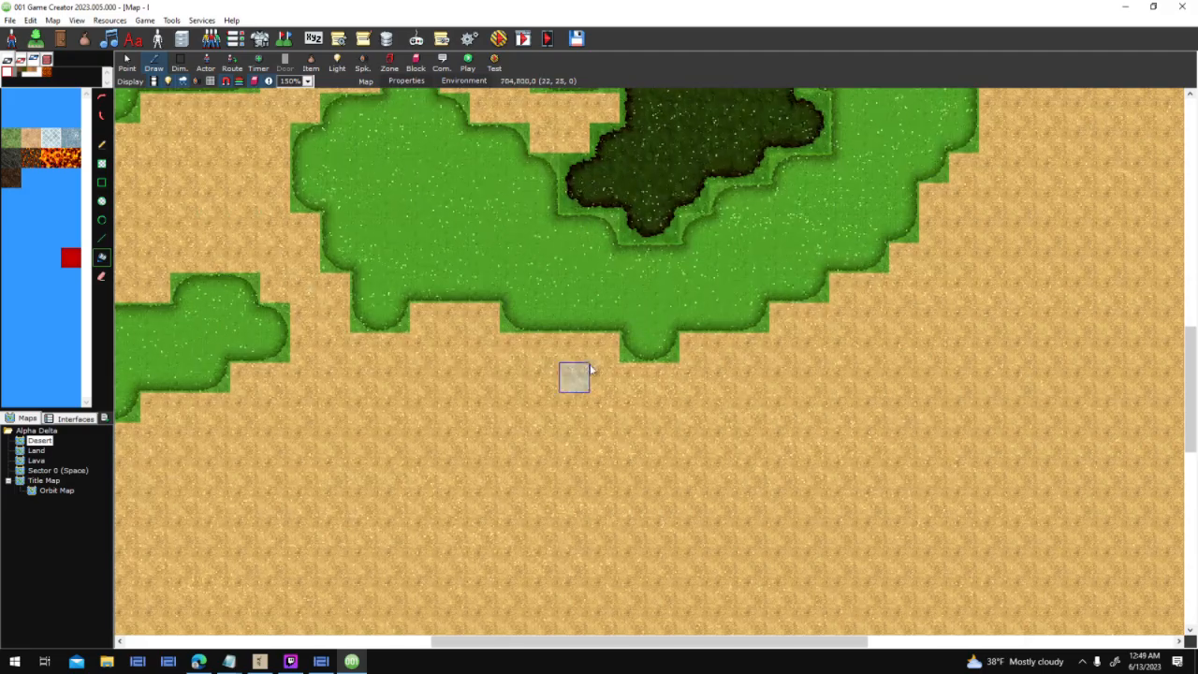
{"action": "middle_click_drag", "start_coordinate": [547, 372], "coordinate": [631, 586]}
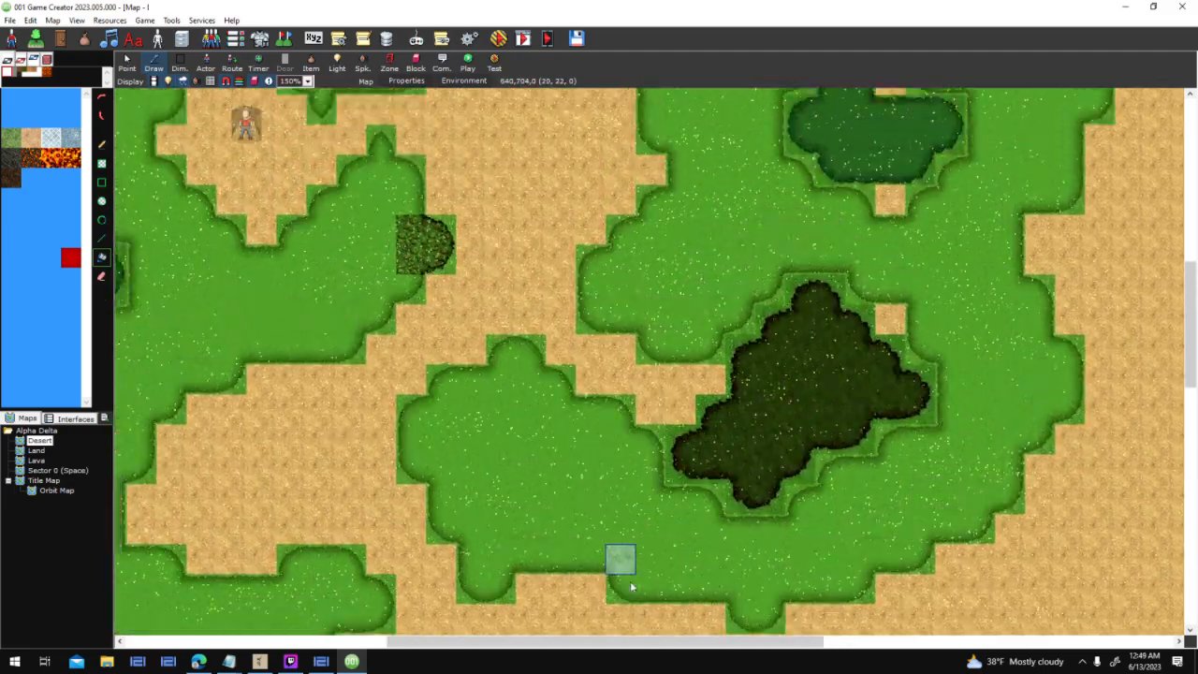
{"action": "middle_click_drag", "start_coordinate": [565, 313], "coordinate": [507, 390]}
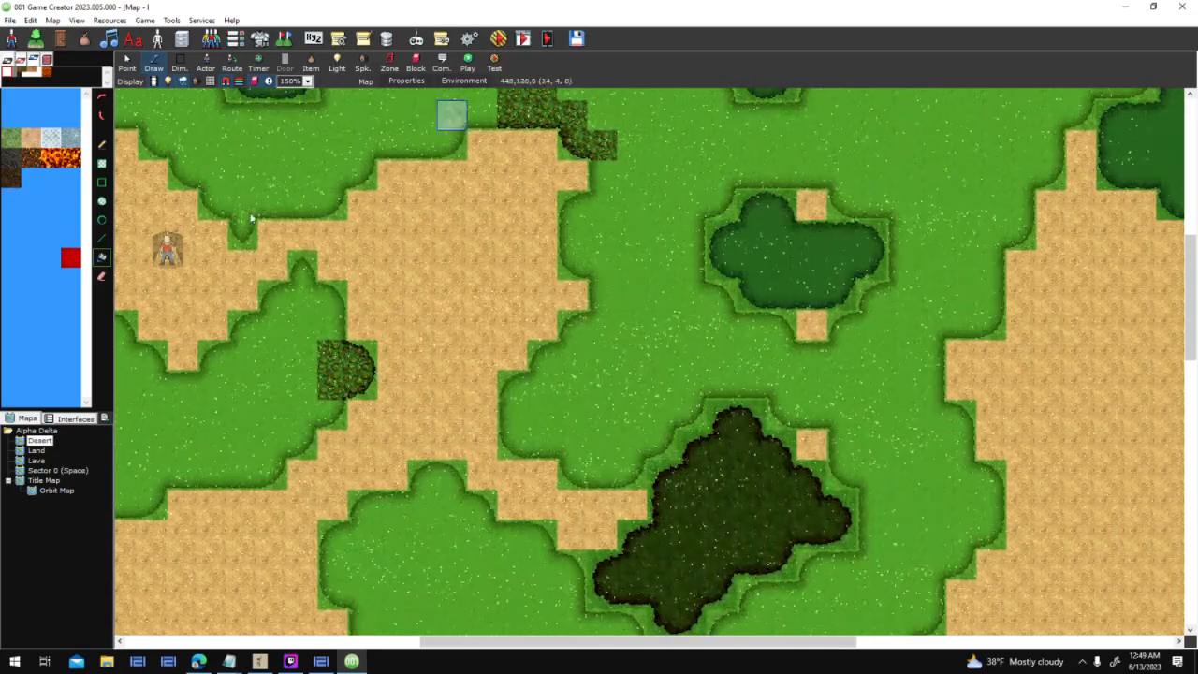
{"action": "left_click", "coordinate": [41, 451]}
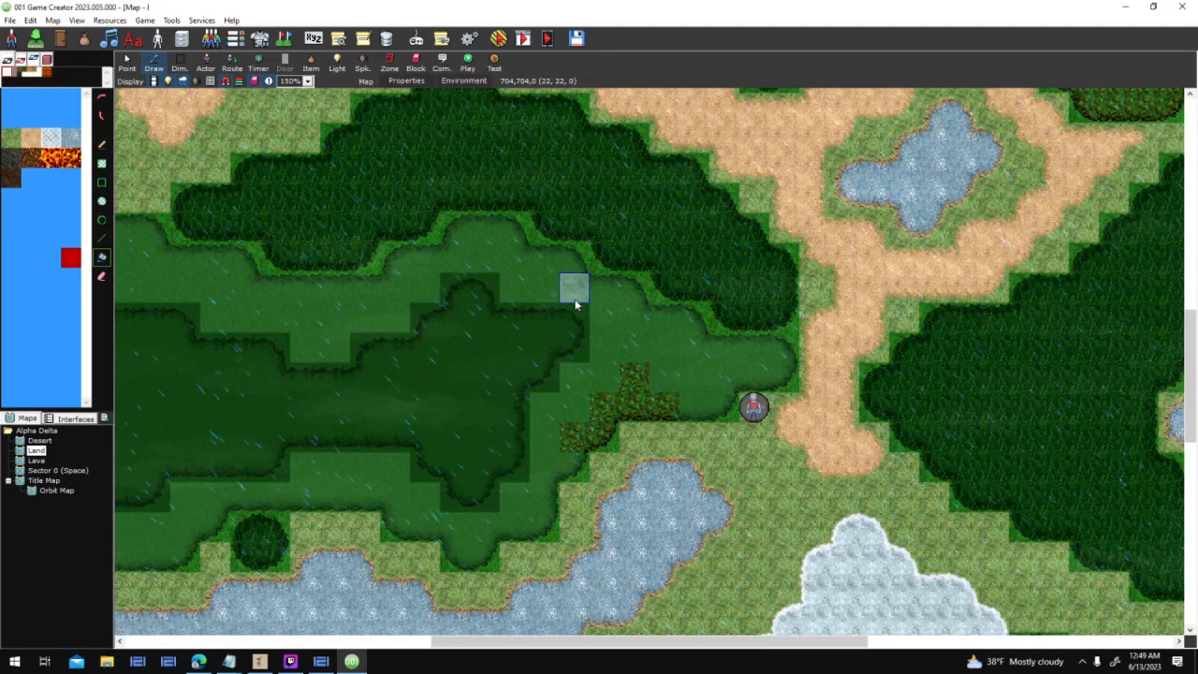
{"action": "middle_click_drag", "start_coordinate": [956, 266], "coordinate": [930, 452]}
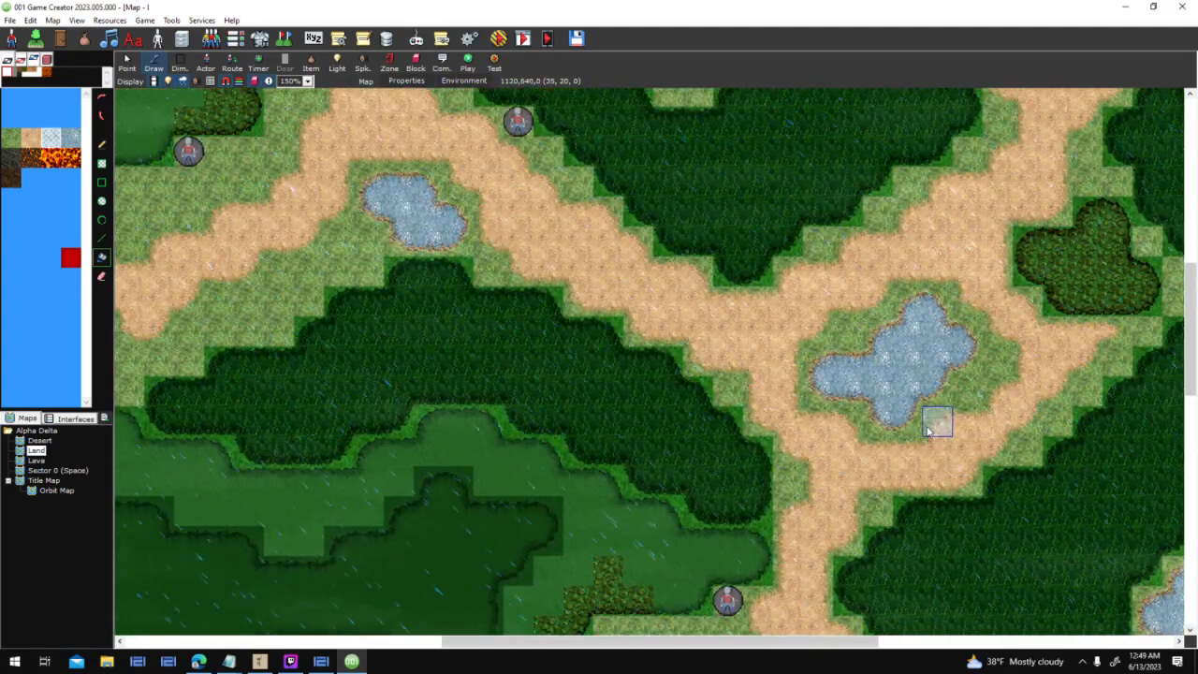
{"action": "left_click", "coordinate": [38, 460]}
{"action": "mouse_move", "coordinate": [648, 198]}
{"action": "middle_mouse_down"}
{"action": "mouse_move", "coordinate": [668, 347]}
{"action": "mouse_move", "coordinate": [627, 449]}
{"action": "middle_mouse_up"}
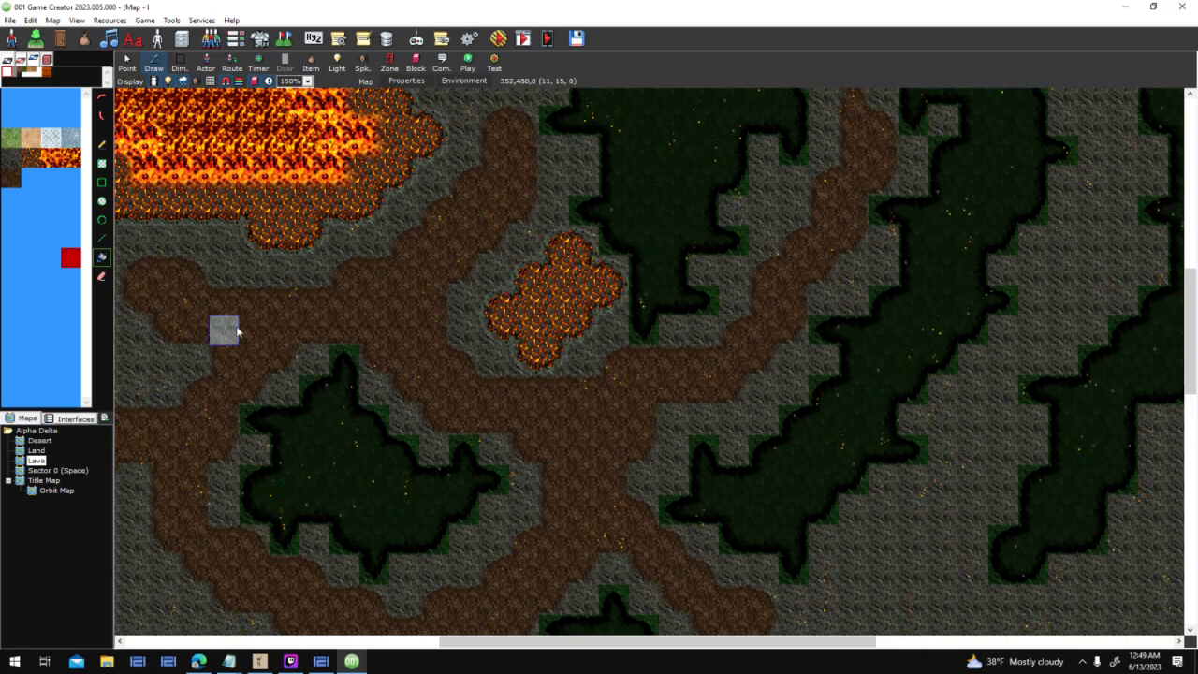
{"action": "middle_click_drag", "start_coordinate": [474, 215], "coordinate": [446, 318]}
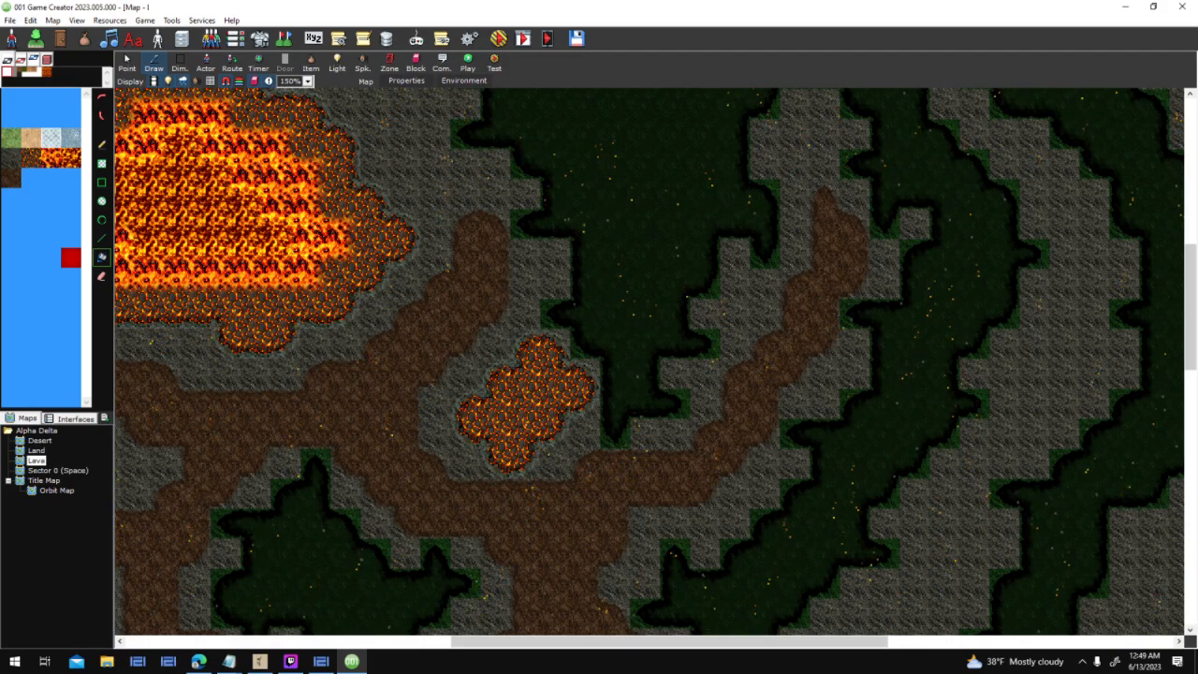
Review the weather hazards and terrain effects in the Rover Hazards.txt notes in Notepad, and minimize the notes
{"action": "mouse_move", "coordinate": [228, 661]}
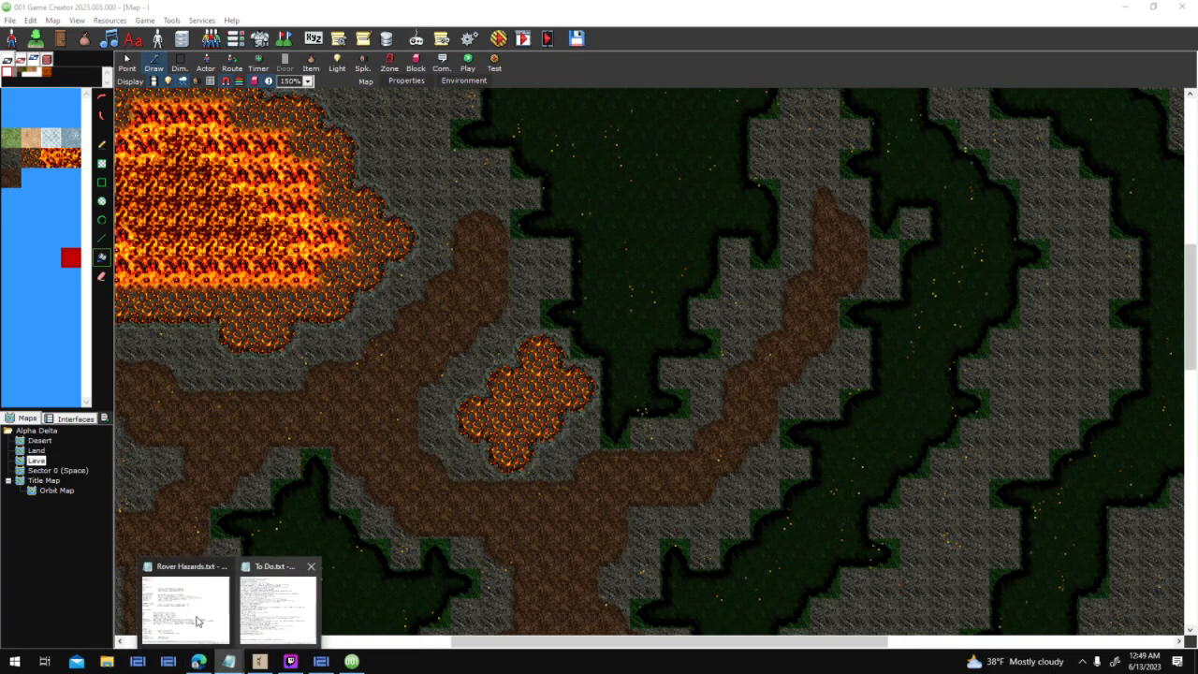
{"action": "left_click", "coordinate": [197, 618]}
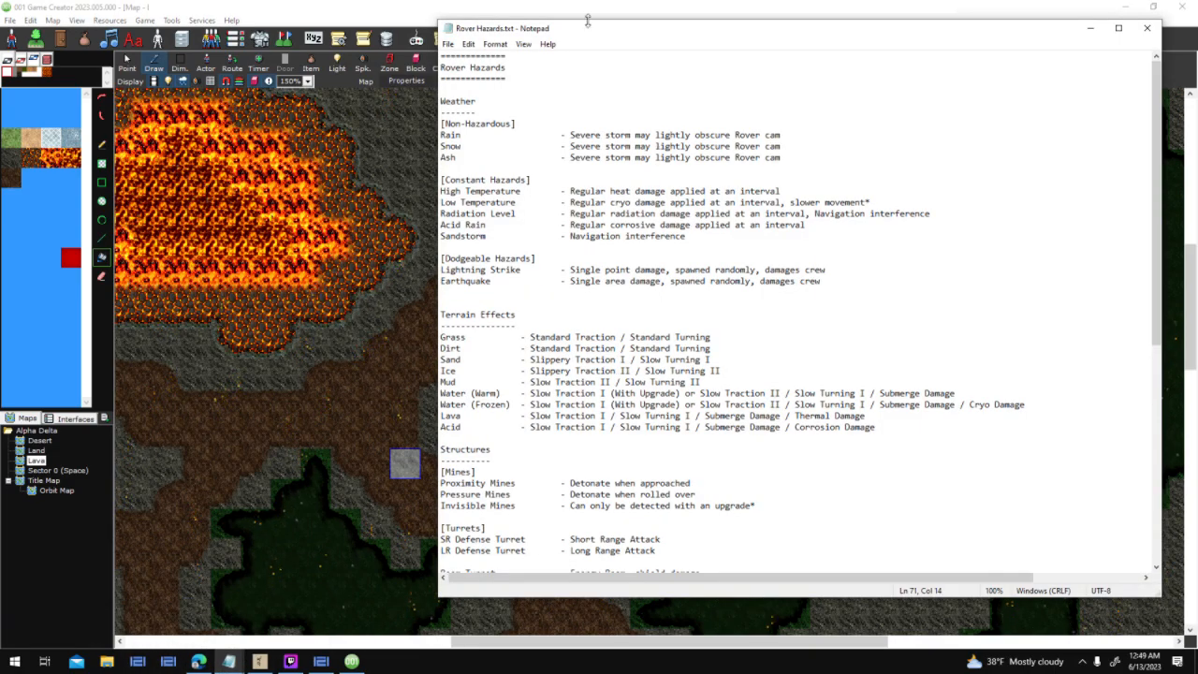
{"action": "left_click", "coordinate": [447, 44]}
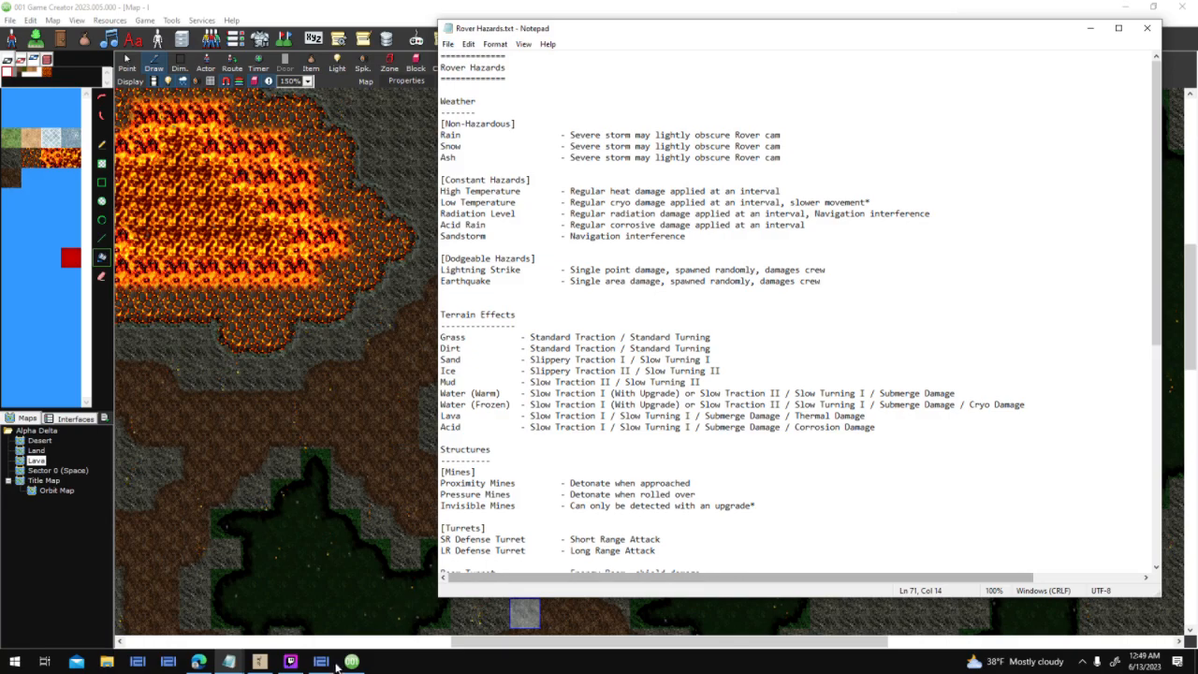
{"action": "left_click", "coordinate": [291, 661]}
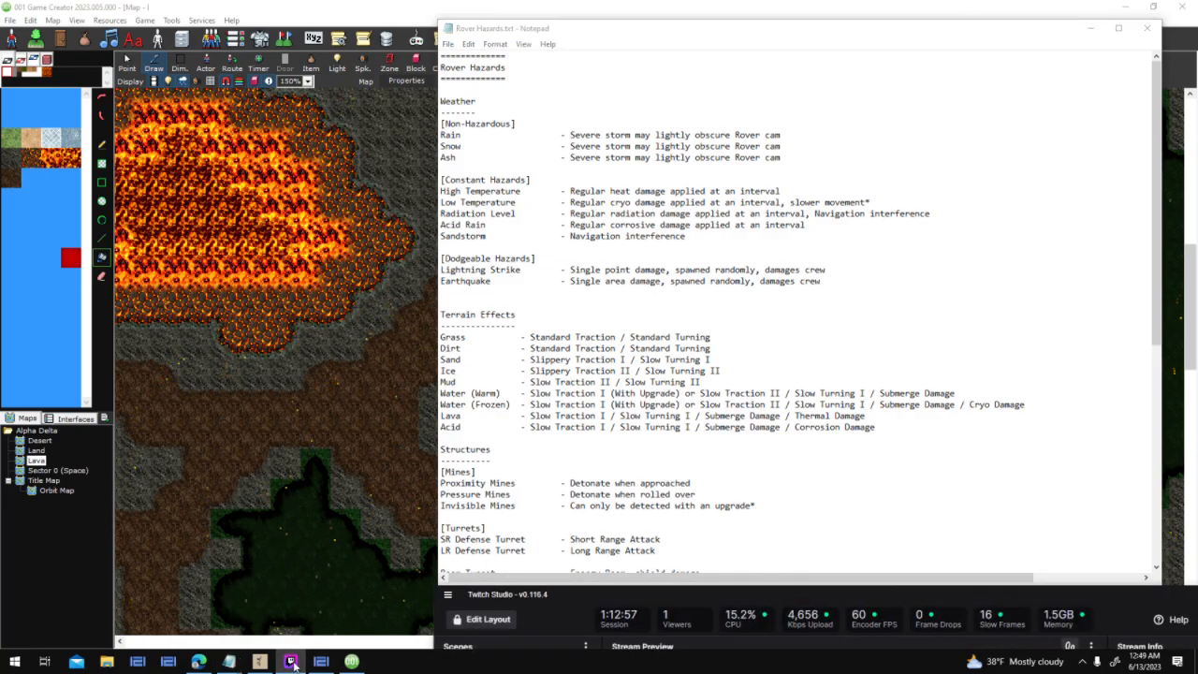
{"action": "left_click", "coordinate": [291, 662]}
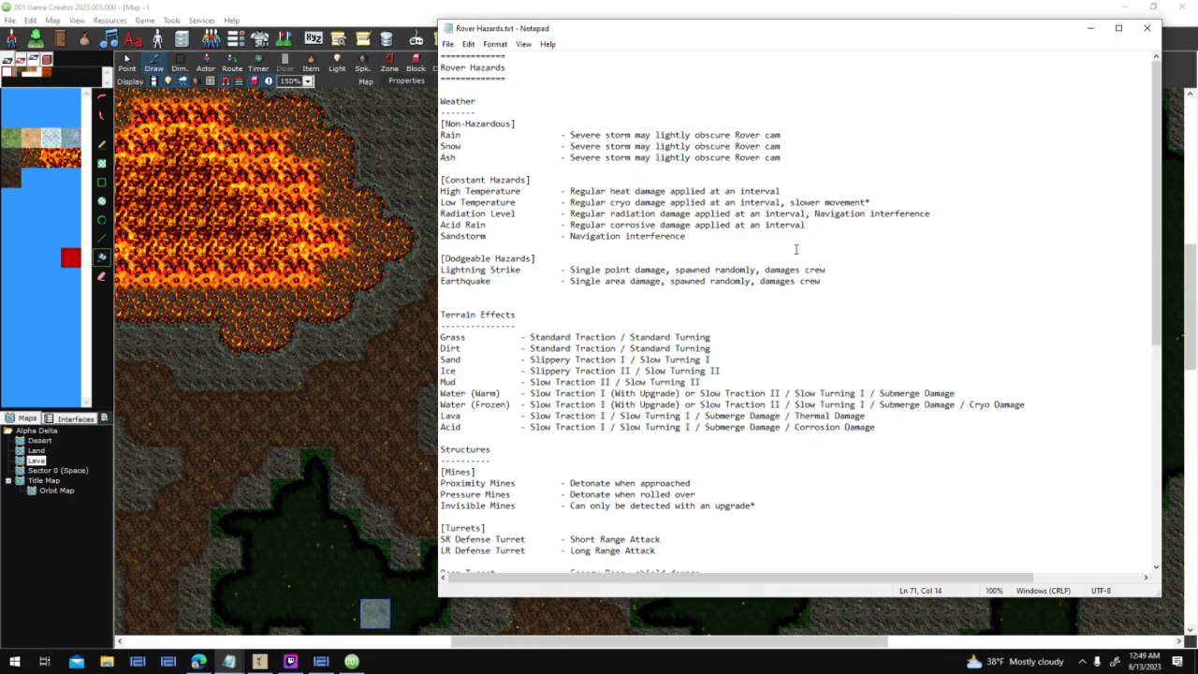
{"action": "left_click", "coordinate": [1089, 28]}
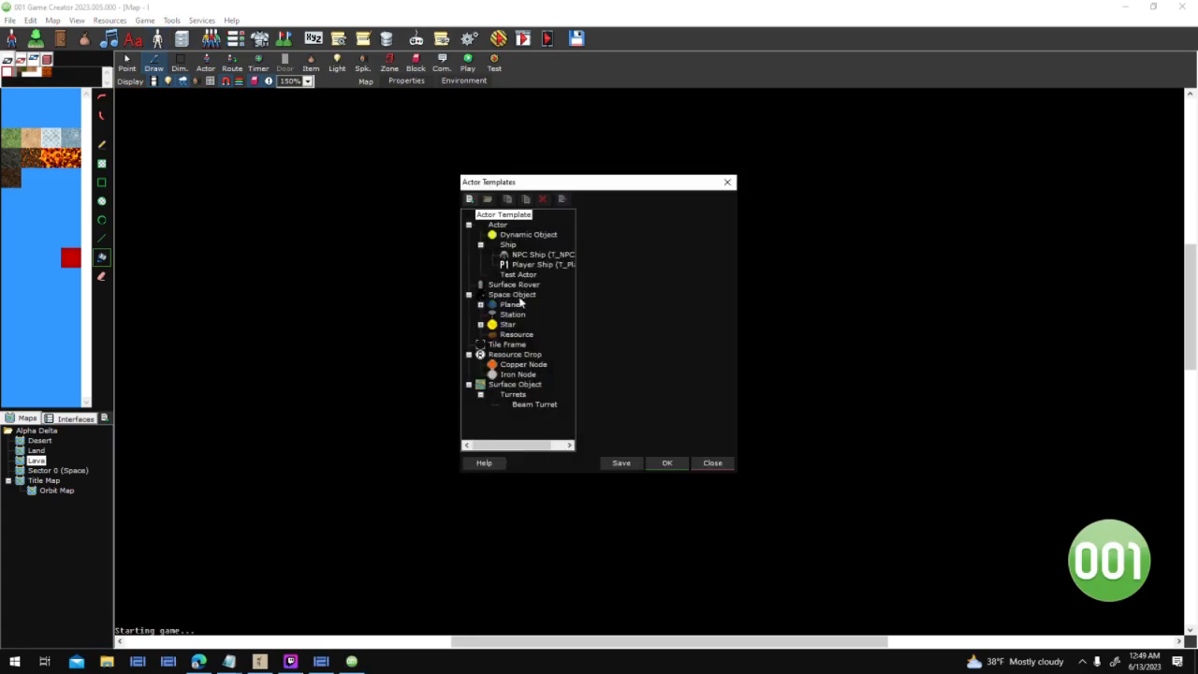
Inspect the base actor's behavior, sprite and triggers in the Surface Rover actor template, and close the templates
{"action": "left_click", "coordinate": [526, 285]}
{"action": "left_click", "coordinate": [673, 311]}
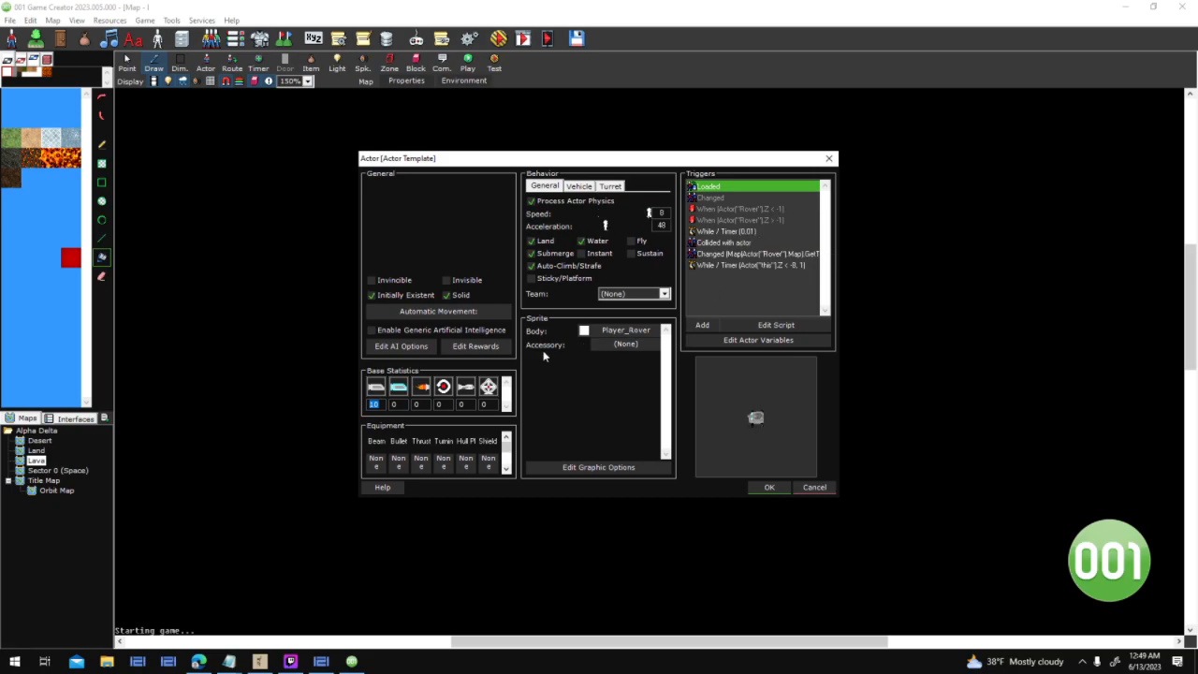
{"action": "left_click", "coordinate": [769, 488]}
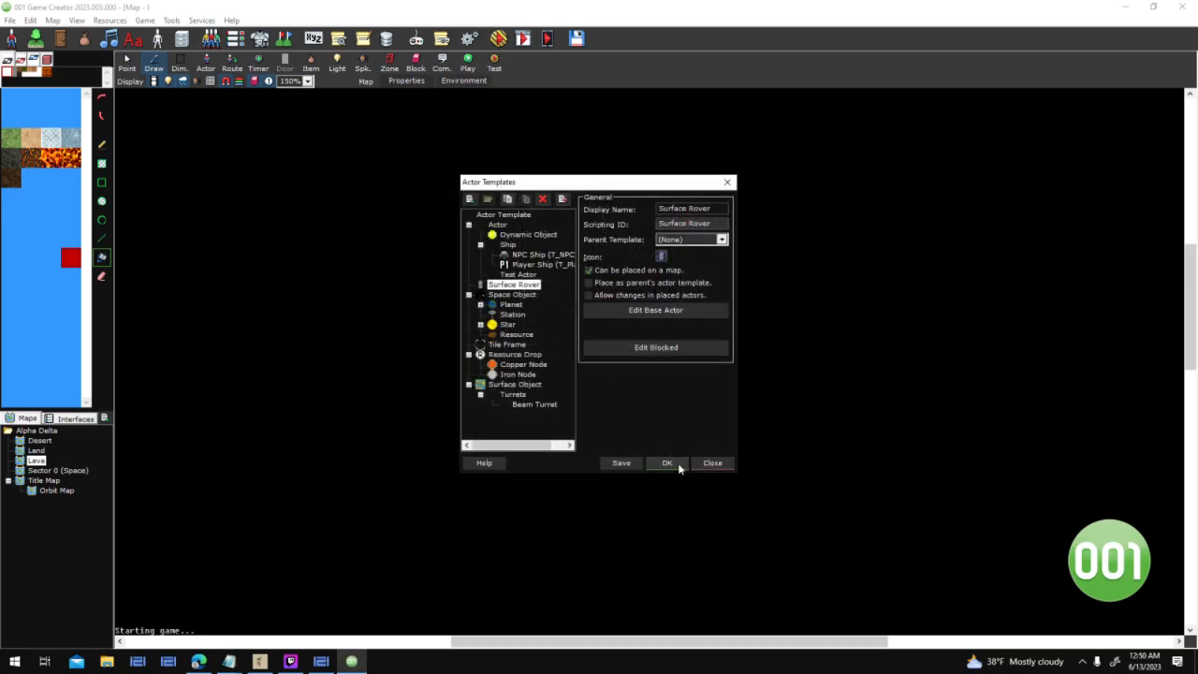
{"action": "left_click", "coordinate": [678, 463]}
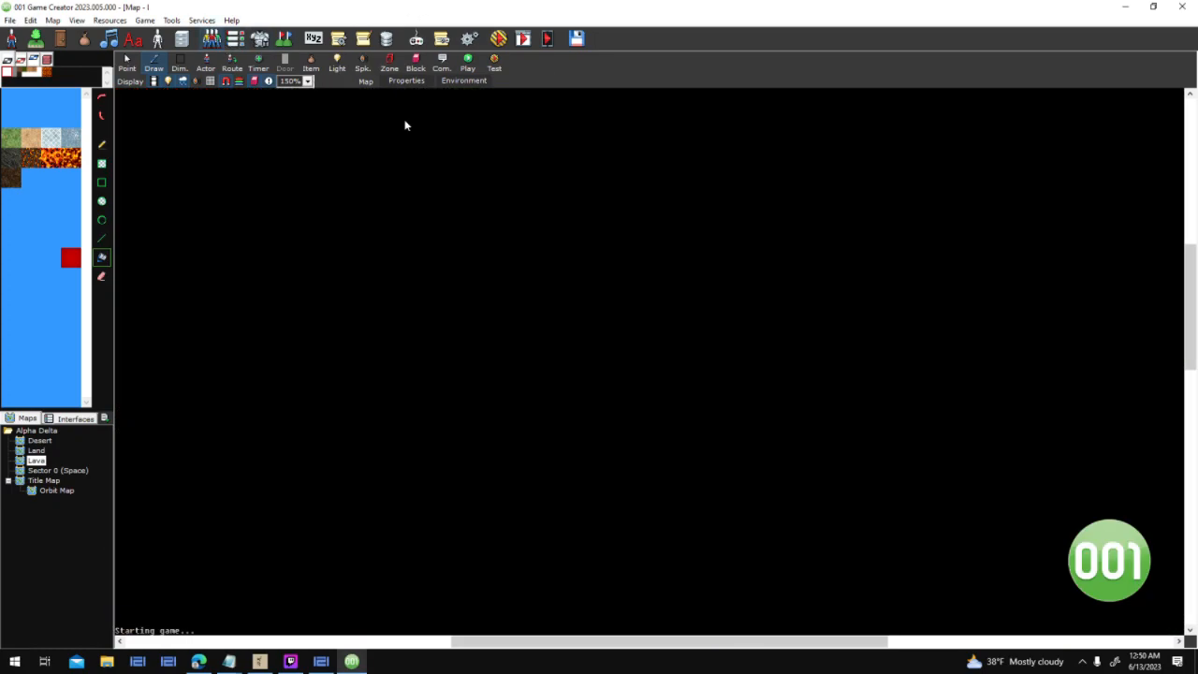
Check the Hull Power progression of the Rover party member, and close the players and party settings
{"action": "left_click", "coordinate": [396, 190]}
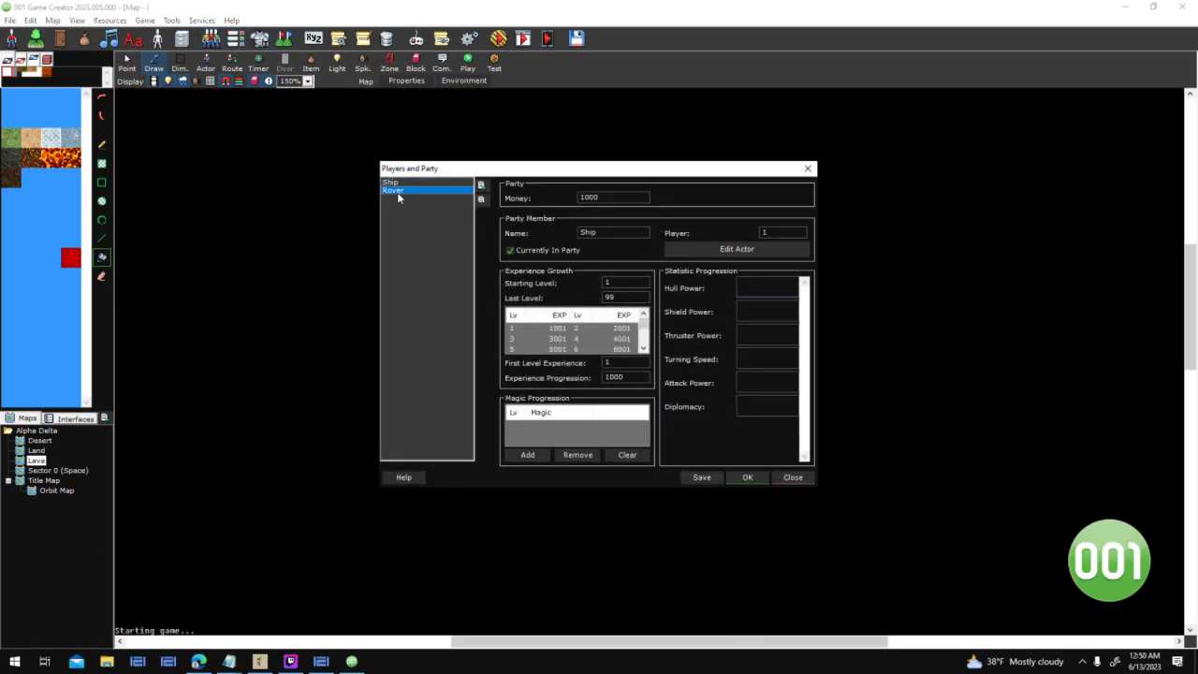
{"action": "double_click", "coordinate": [762, 294]}
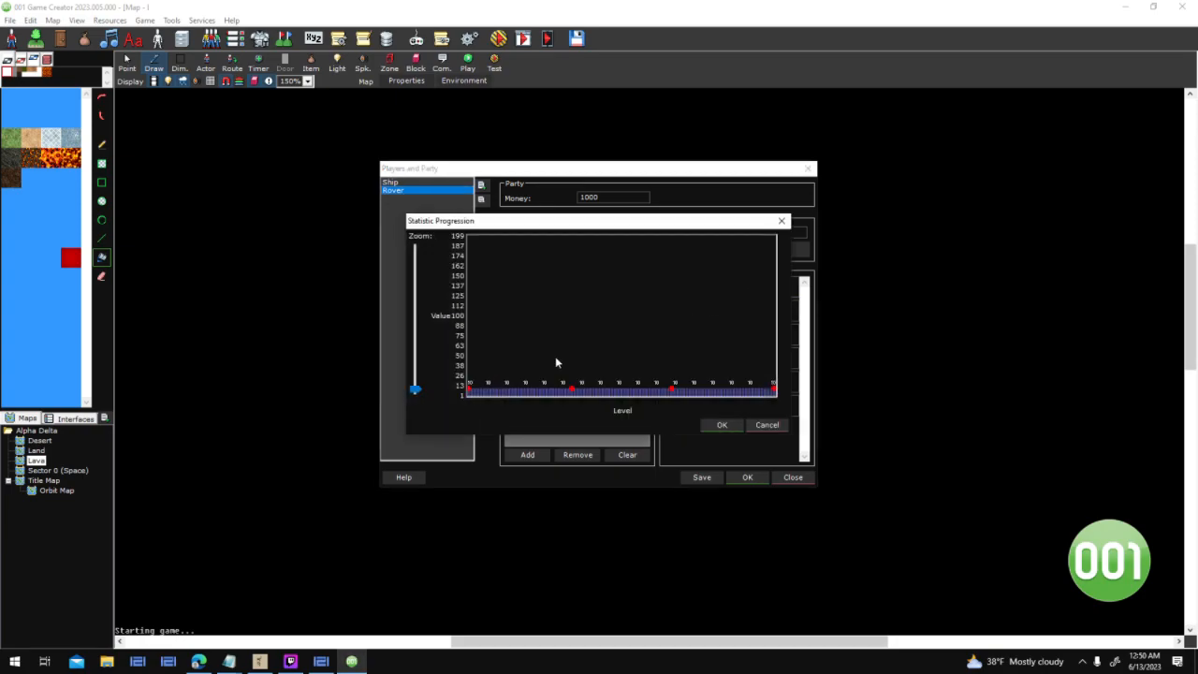
{"action": "left_click", "coordinate": [781, 221]}
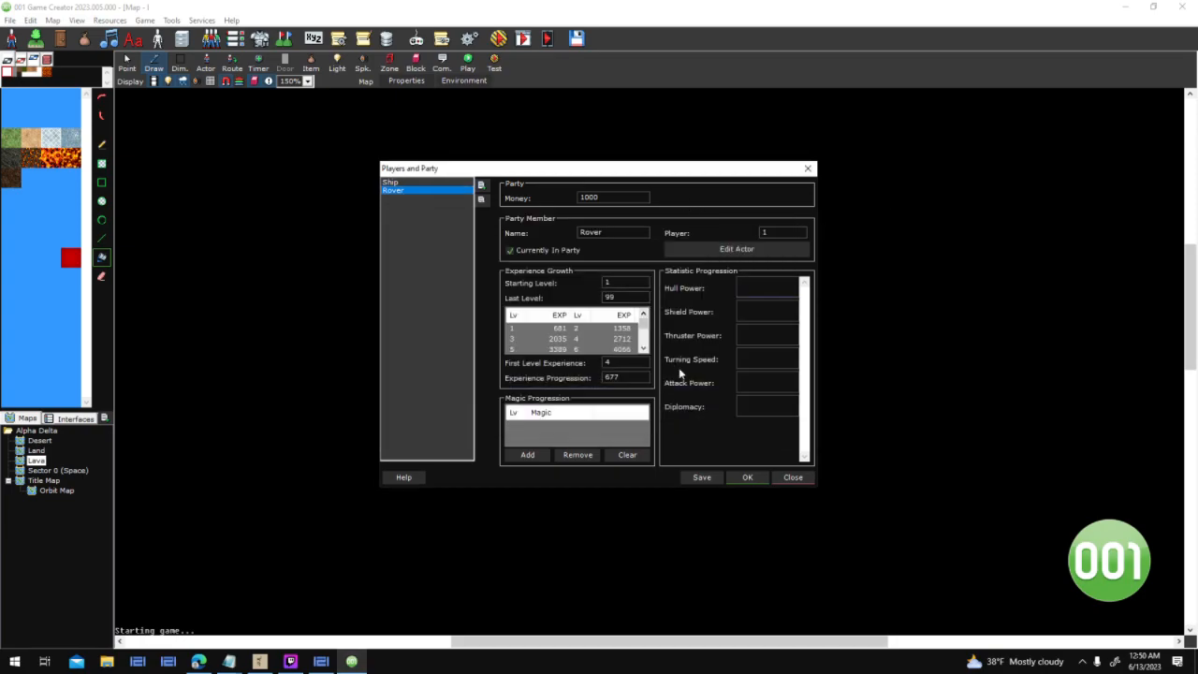
{"action": "left_click", "coordinate": [744, 477]}
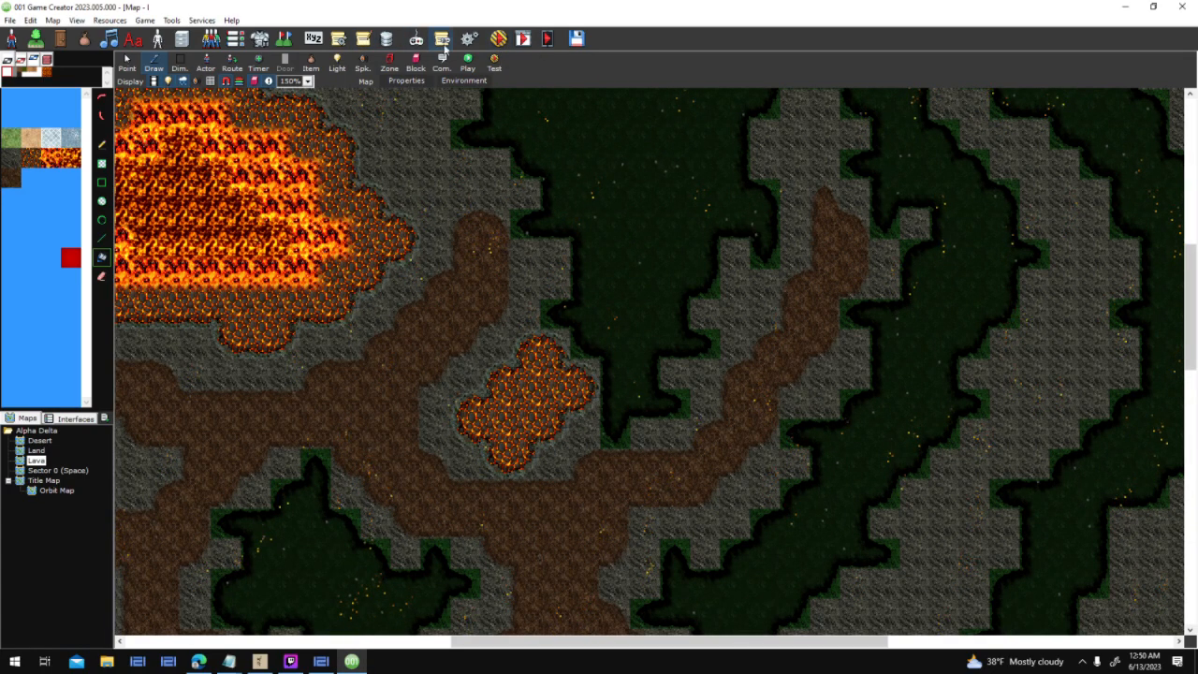
Open the Enter key's script in the Rover AlphaBeta input set and place the second turning-speed Display Log Text event below Start
{"action": "left_click", "coordinate": [416, 39]}
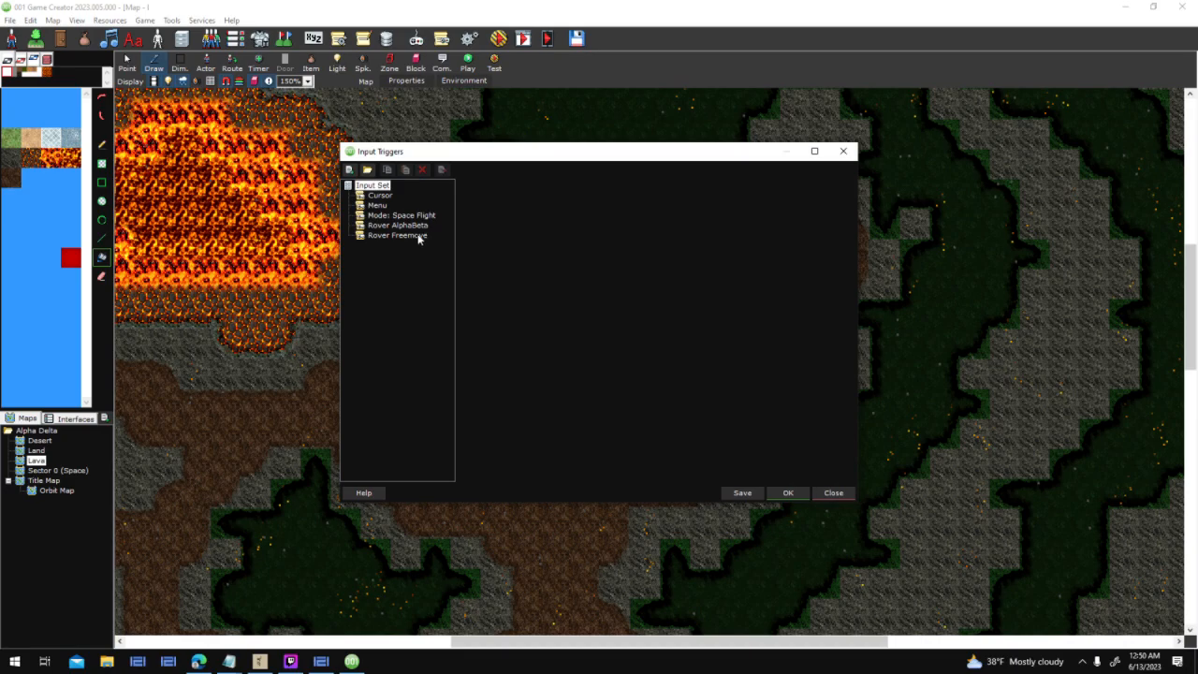
{"action": "left_click", "coordinate": [415, 226]}
{"action": "double_click", "coordinate": [495, 351]}
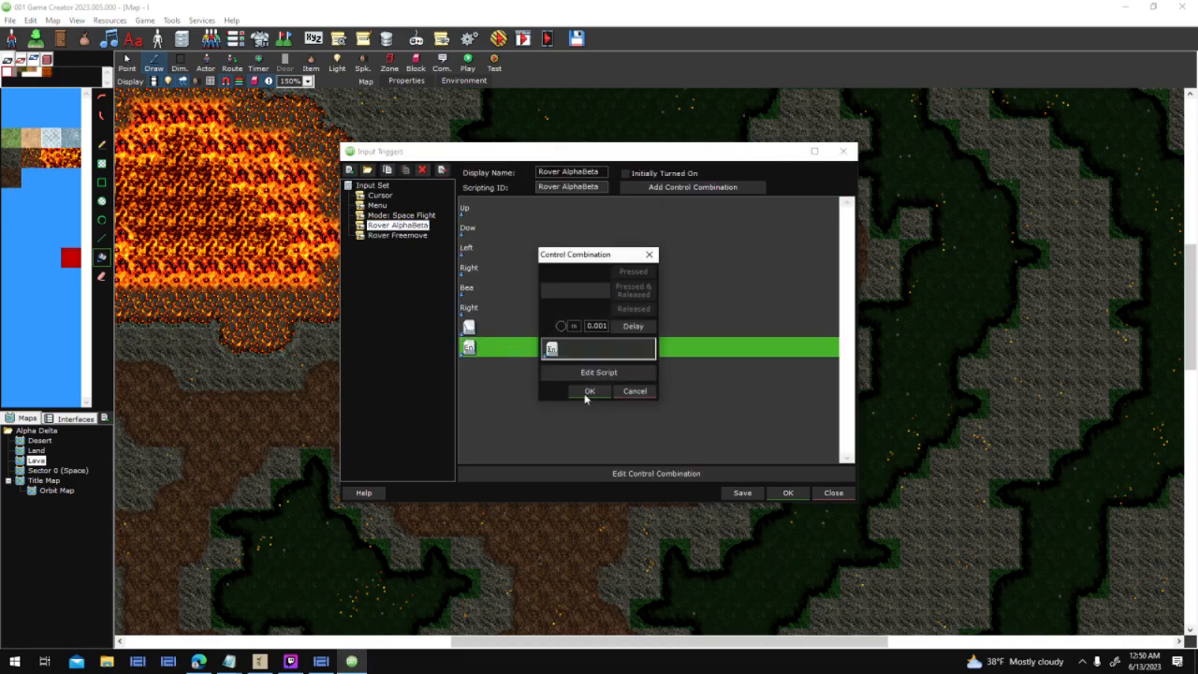
{"action": "left_click", "coordinate": [647, 320]}
{"action": "left_click_drag", "start_coordinate": [735, 378], "coordinate": [552, 252]}
{"action": "left_click", "coordinate": [490, 333]}
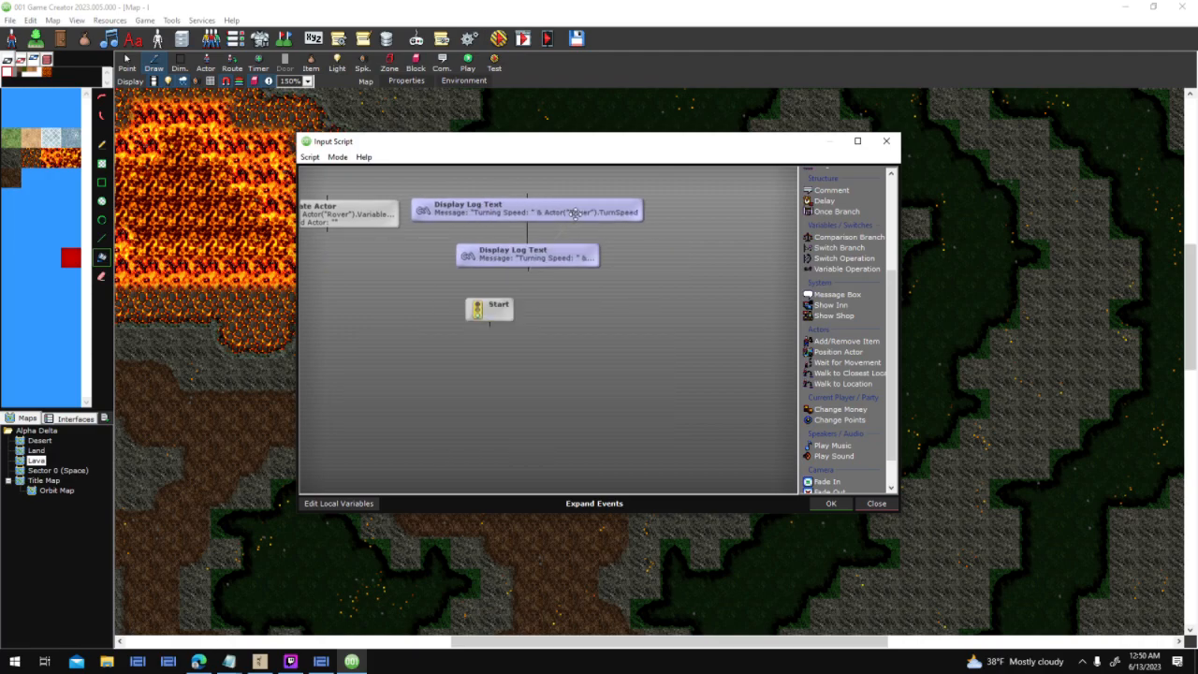
{"action": "left_click_drag", "start_coordinate": [574, 214], "coordinate": [502, 366]}
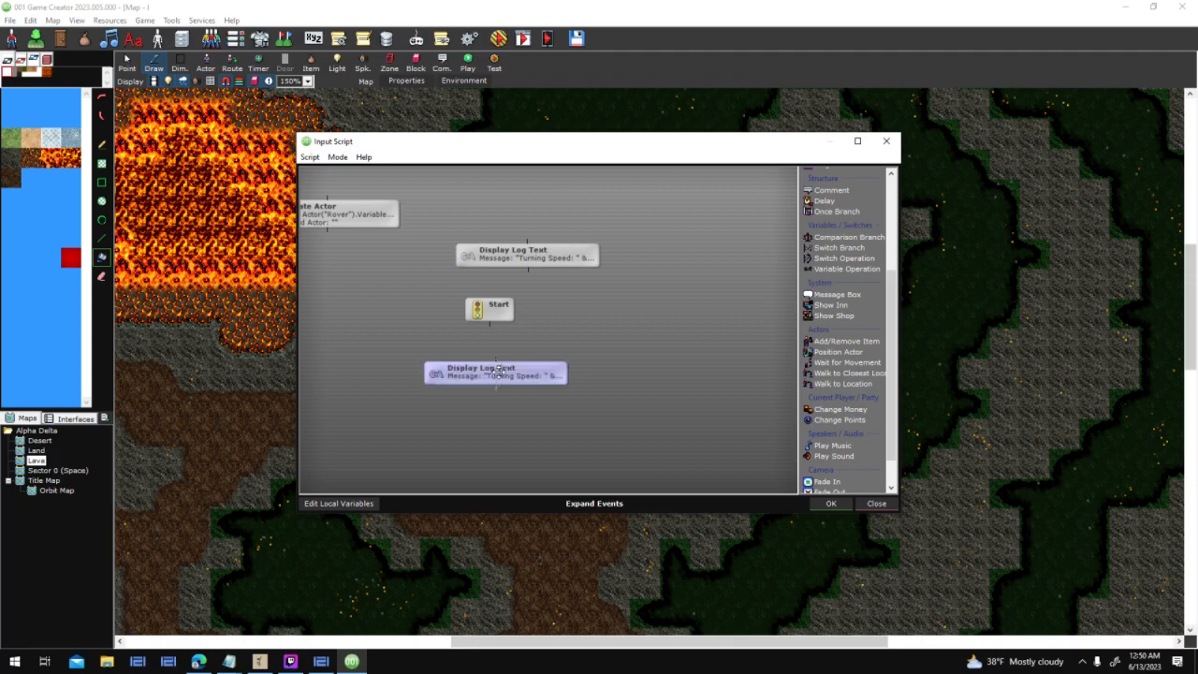
Replace the message of the Display Log Text event below Start with the Health value of actor "Rover"
{"action": "key", "text": "Return"}
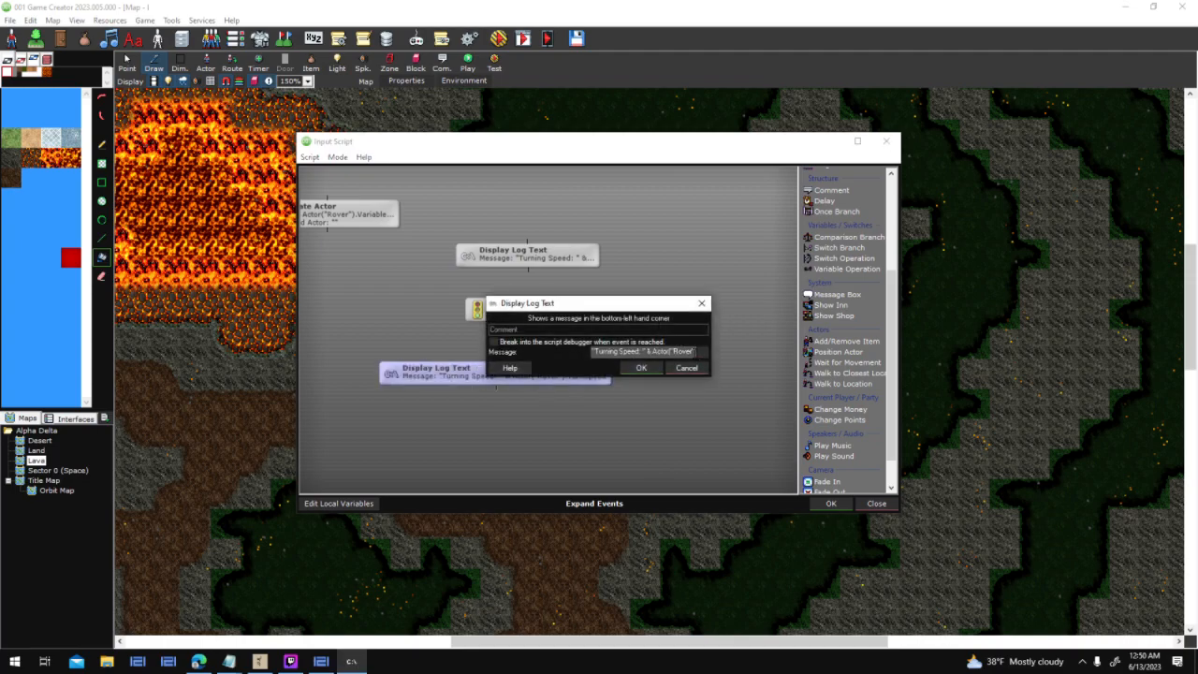
{"action": "key", "text": "BackSpace"}
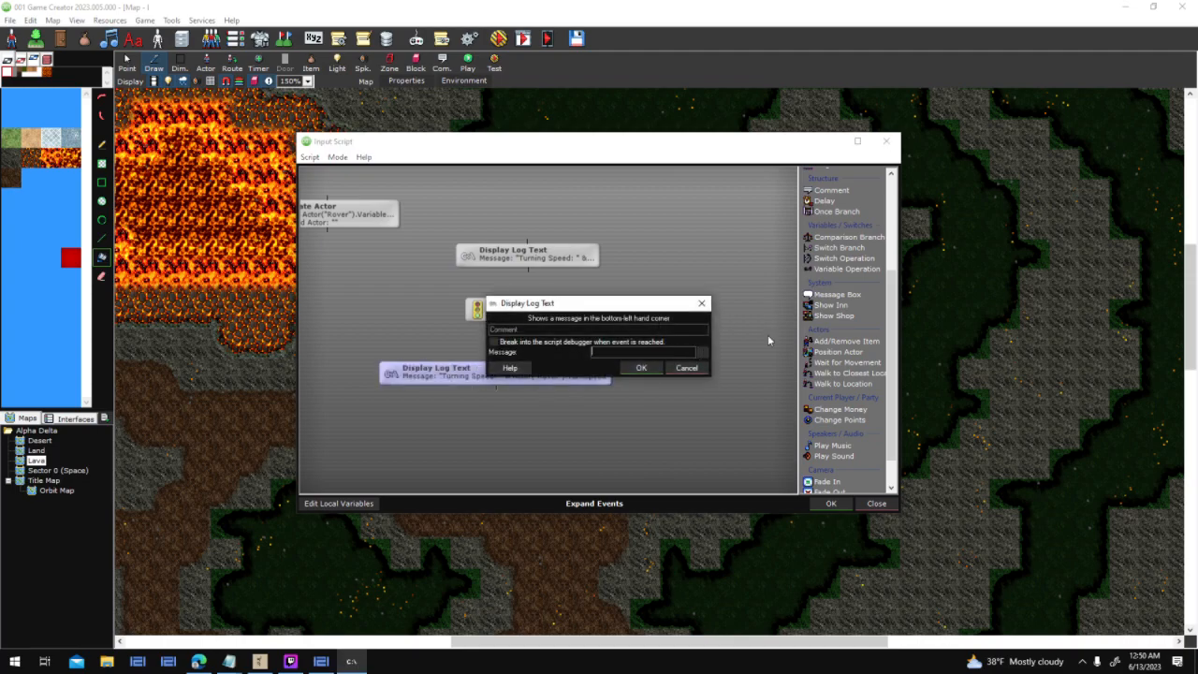
{"action": "left_click", "coordinate": [703, 353]}
{"action": "left_click_drag", "start_coordinate": [618, 188], "coordinate": [856, 181]}
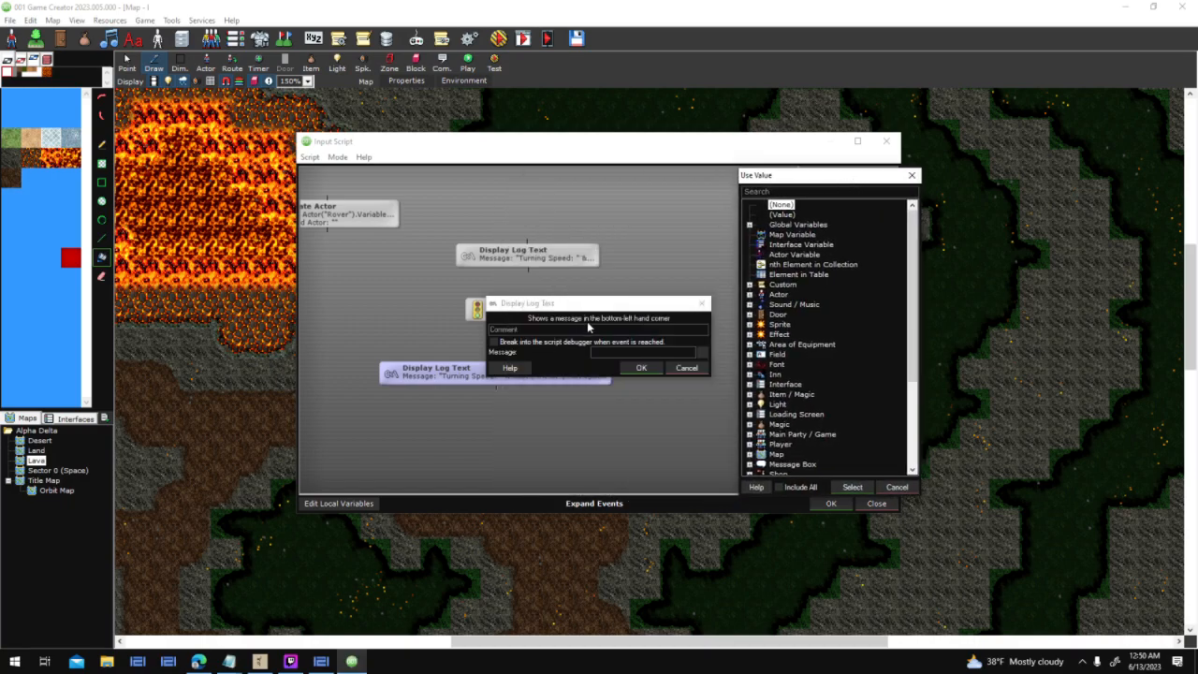
{"action": "type", "text": "heal"}
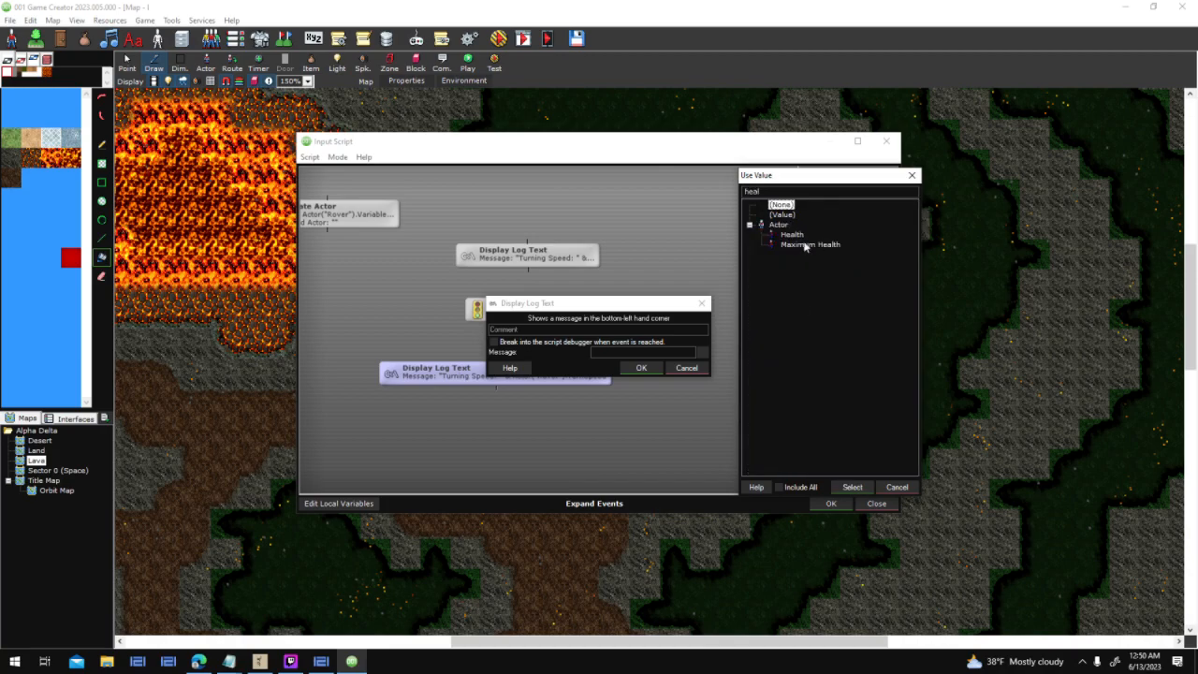
{"action": "double_click", "coordinate": [792, 234]}
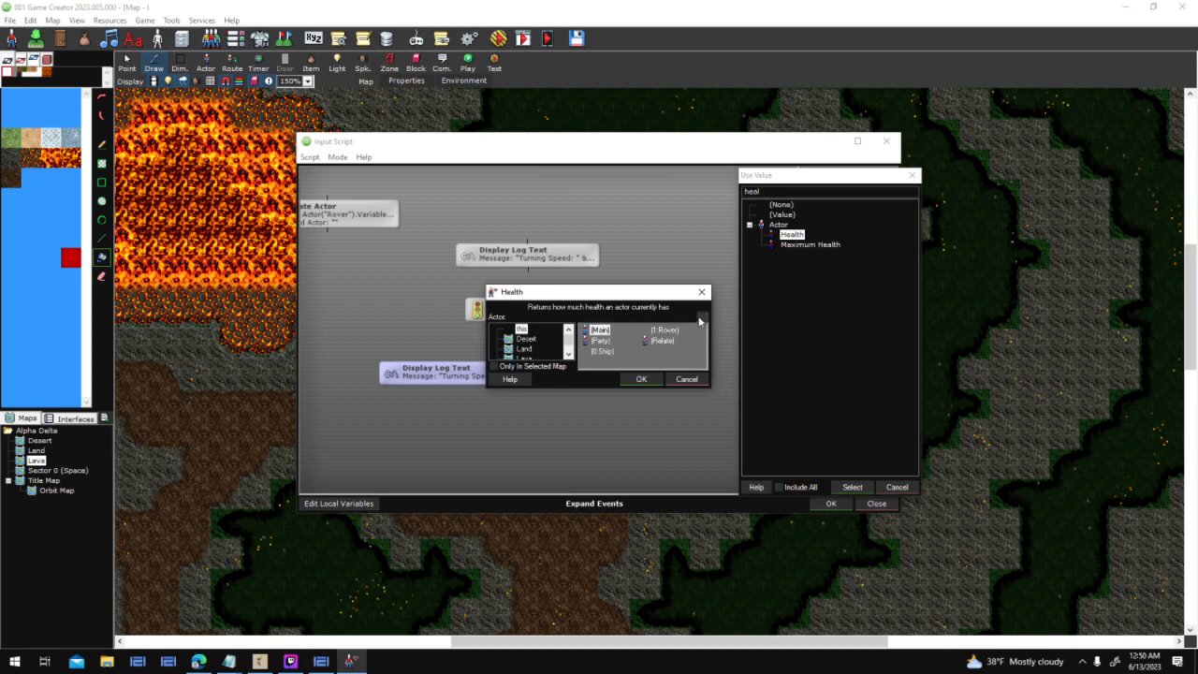
{"action": "left_click", "coordinate": [701, 319]}
{"action": "double_click", "coordinate": [565, 221]}
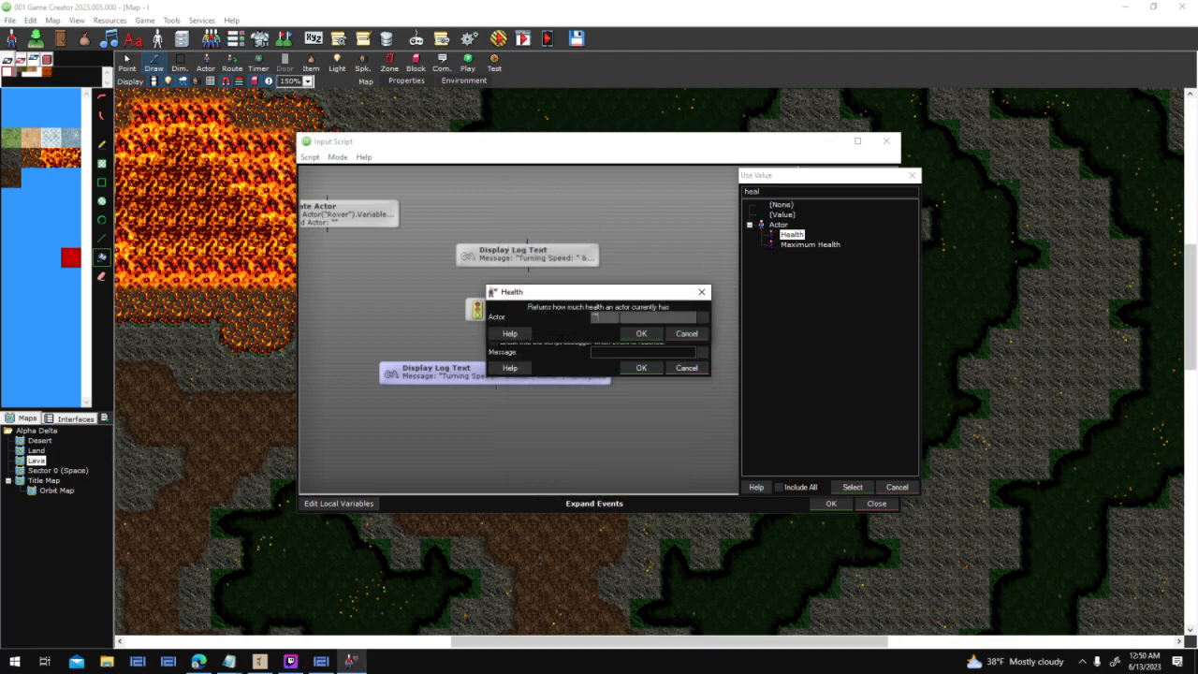
{"action": "type", "text": "Rover"}
{"action": "key", "text": "Return"}
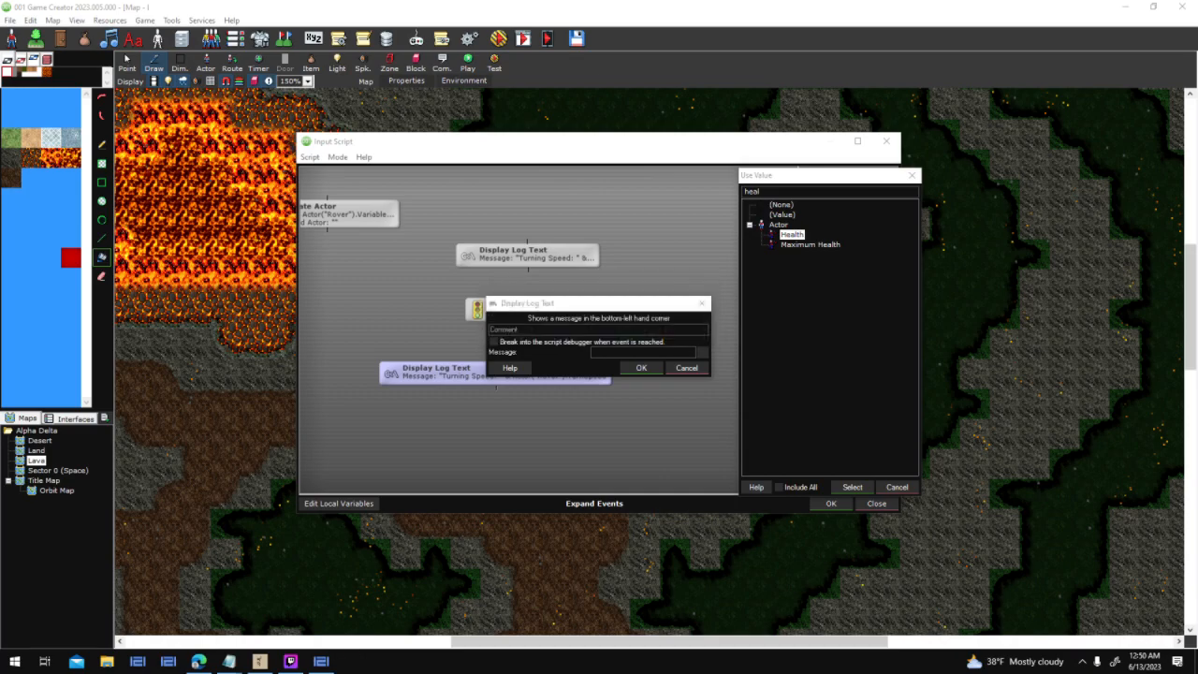
{"action": "key", "text": "Return"}
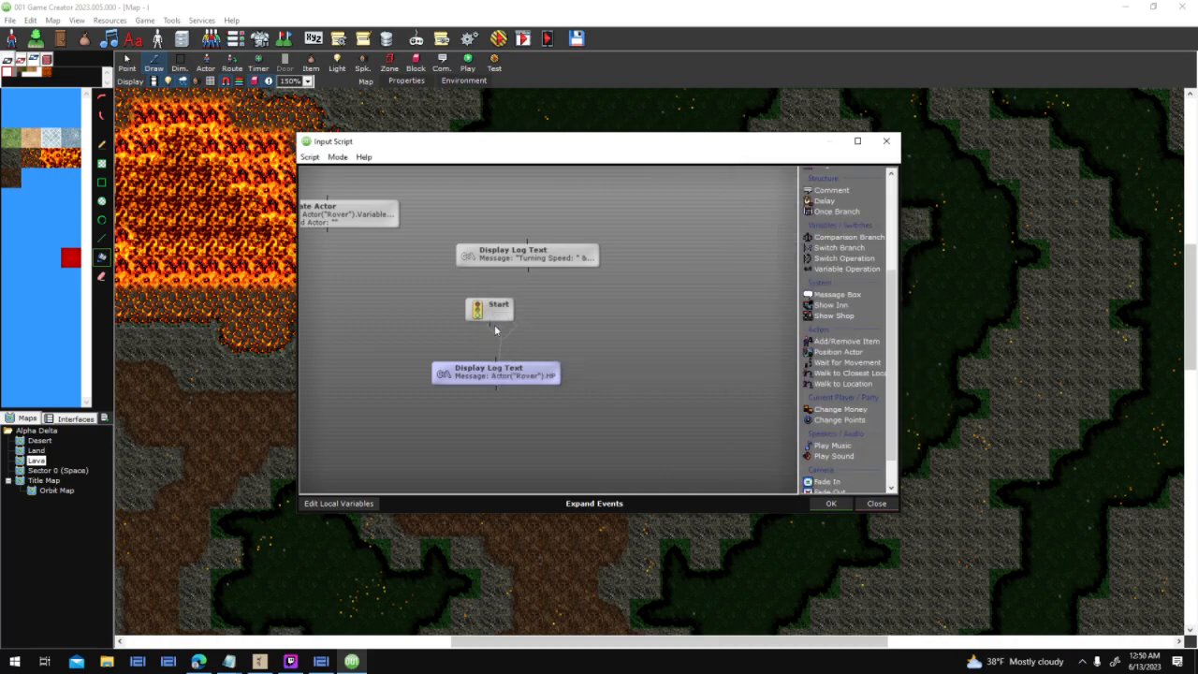
Connect Start to the log event, set its message to "Rover HP: " & Actor("Rover").HP, and accept the input trigger changes
{"action": "left_click_drag", "start_coordinate": [501, 363], "coordinate": [508, 373]}
{"action": "double_click", "coordinate": [508, 374]}
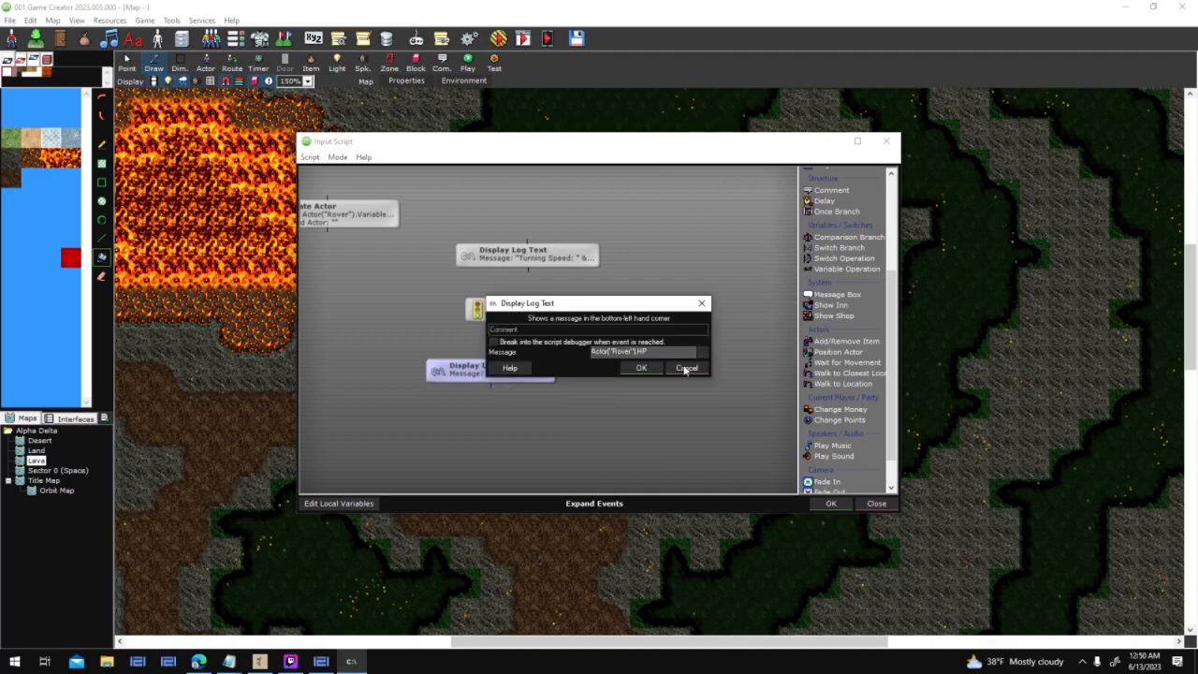
{"action": "type", "text": "\"HP"}
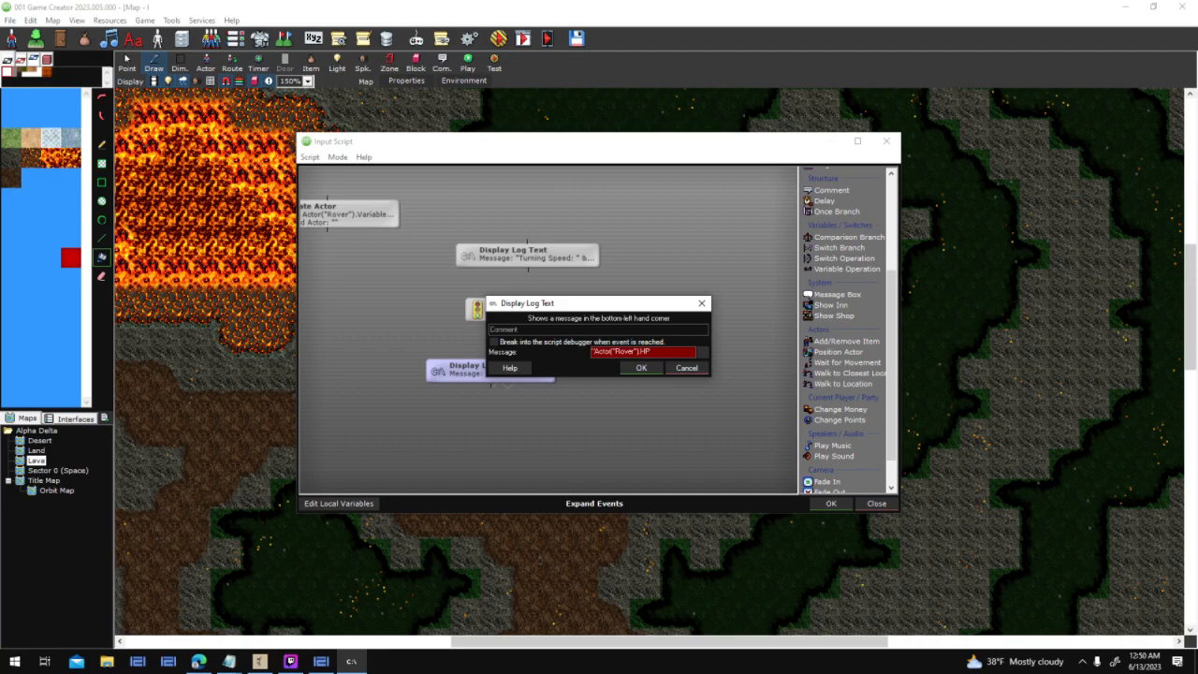
{"action": "type", "text": ": \"& "}
{"action": "type", "text": "Rover"}
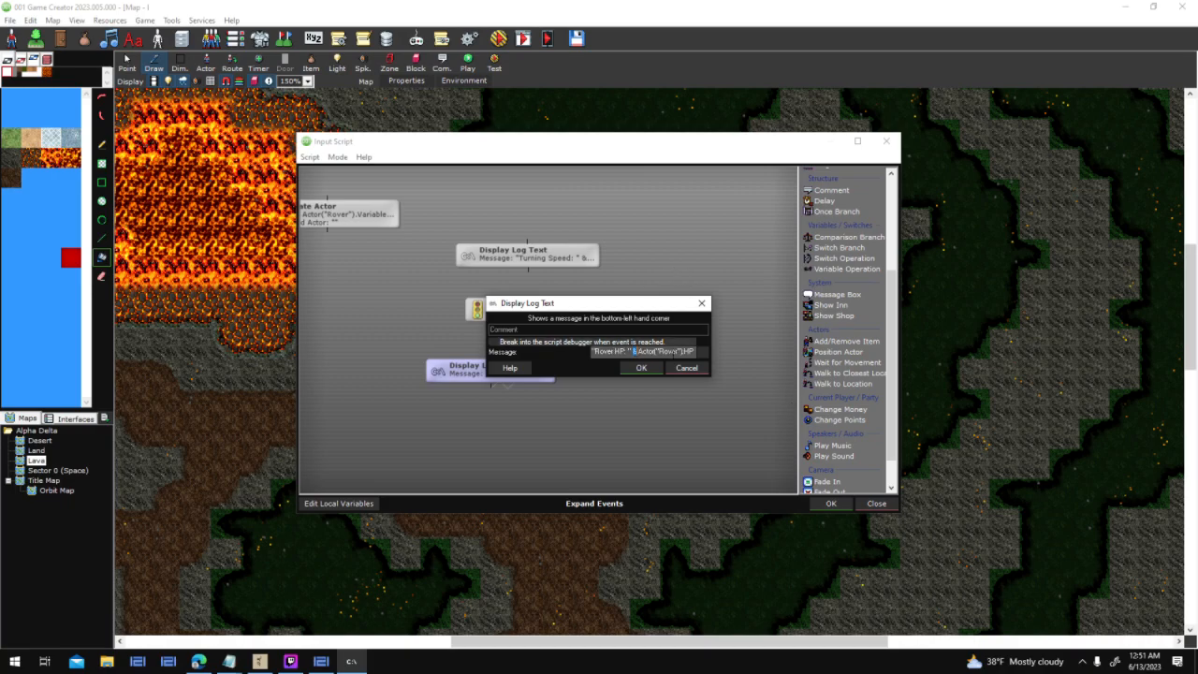
{"action": "left_click_drag", "start_coordinate": [694, 352], "coordinate": [596, 352]}
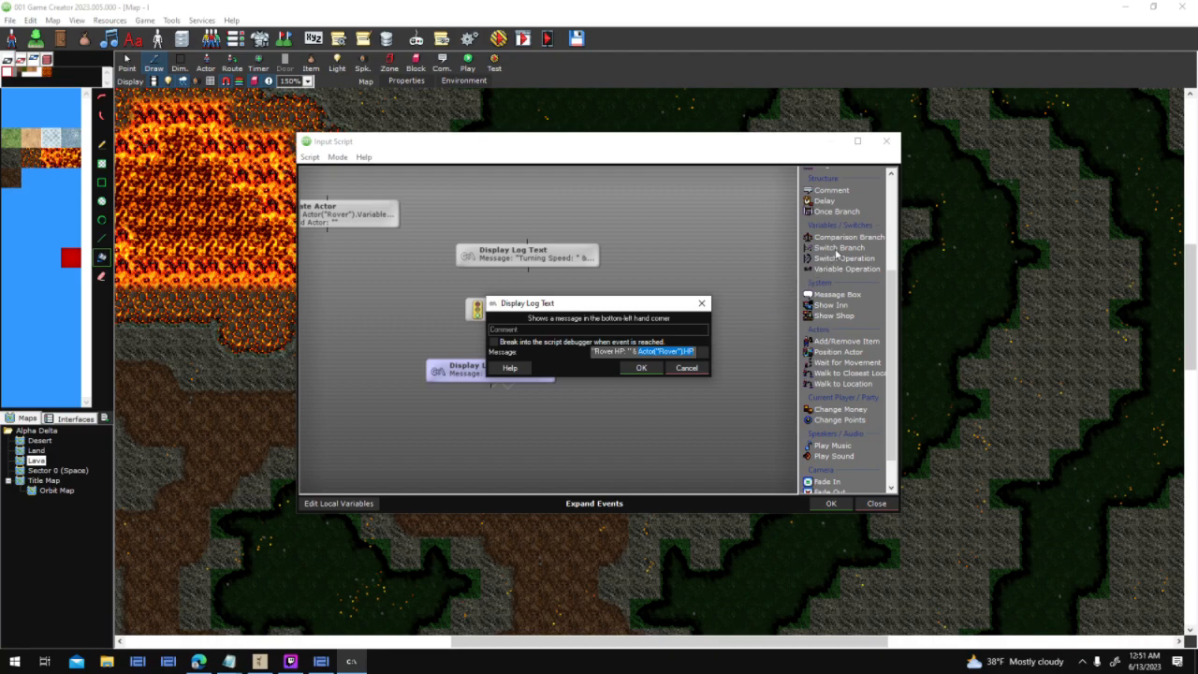
{"action": "left_click", "coordinate": [633, 351]}
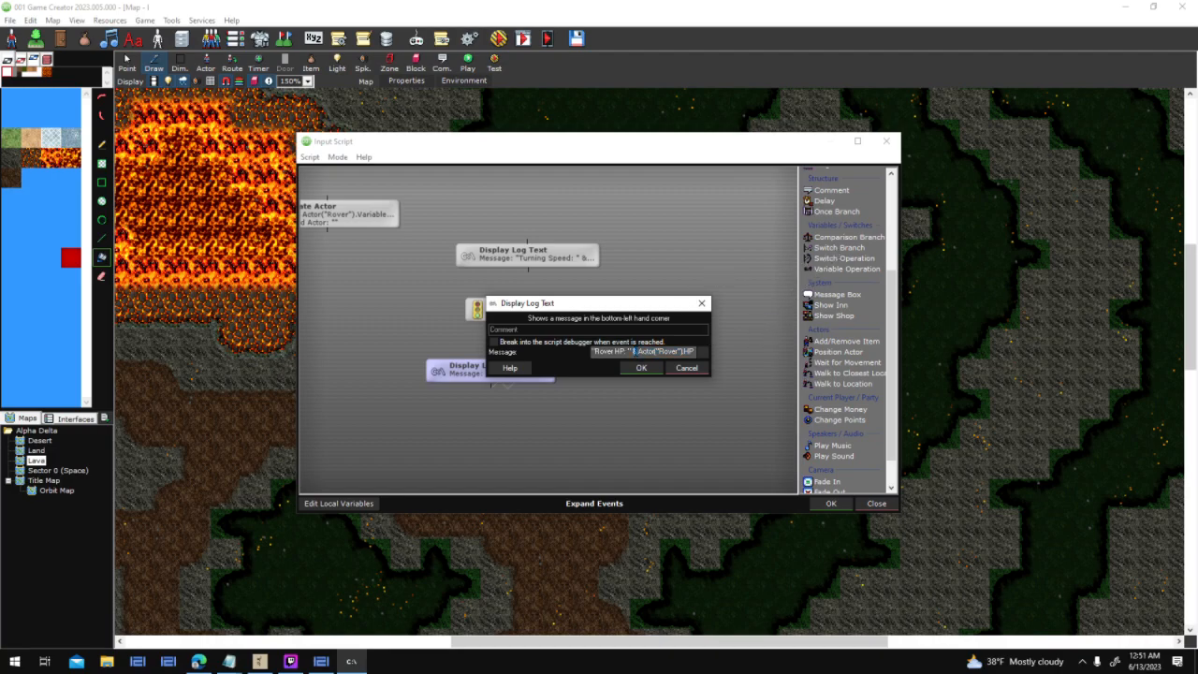
{"action": "left_click", "coordinate": [640, 368]}
{"action": "left_click", "coordinate": [825, 504]}
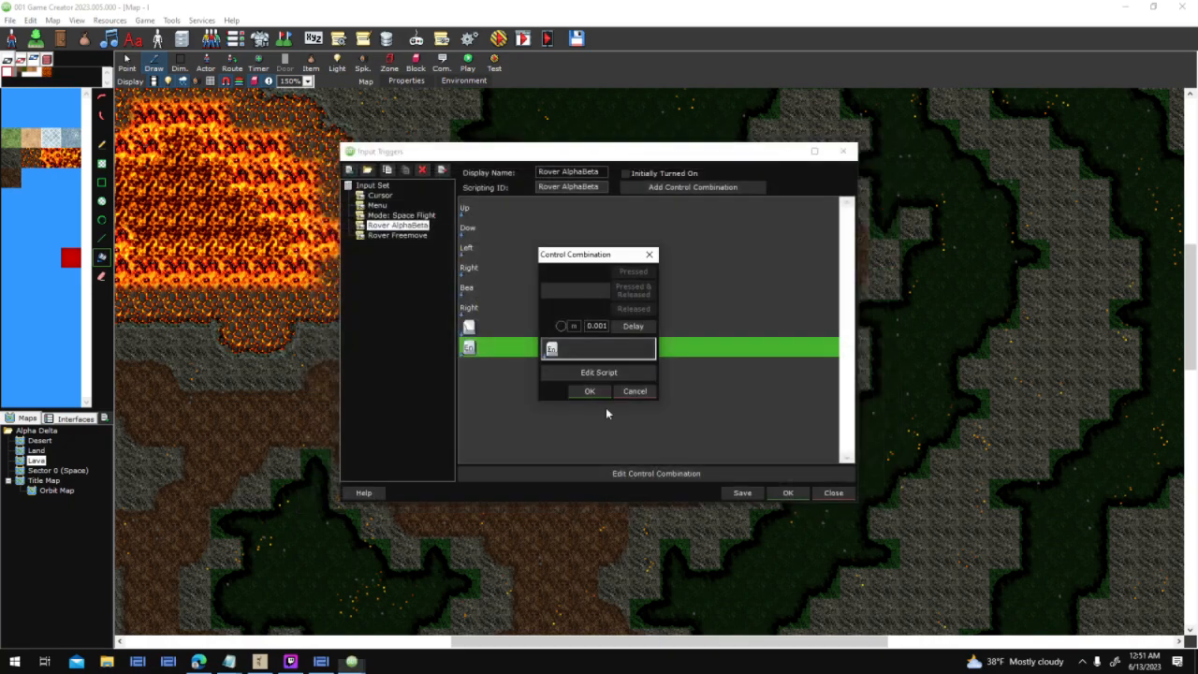
{"action": "left_click", "coordinate": [591, 391]}
{"action": "left_click", "coordinate": [785, 494]}
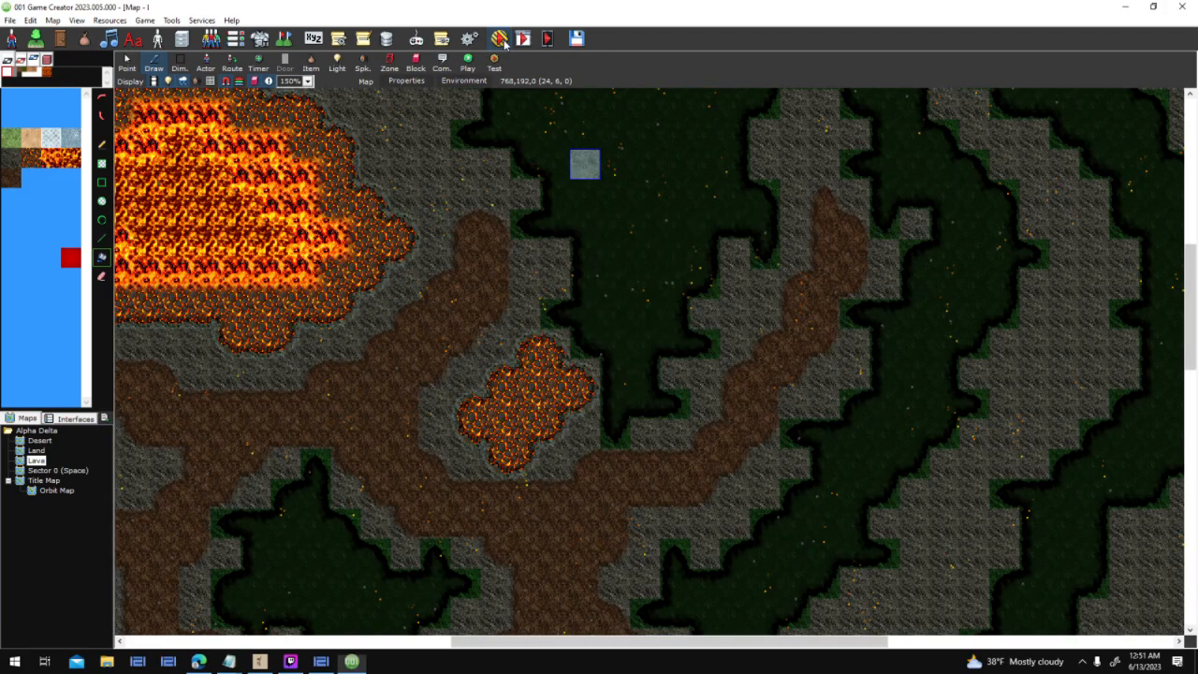
Test the rover HP log in a new game by scanning and docking at Athos and driving the rover, and close the game
{"action": "left_click", "coordinate": [696, 418]}
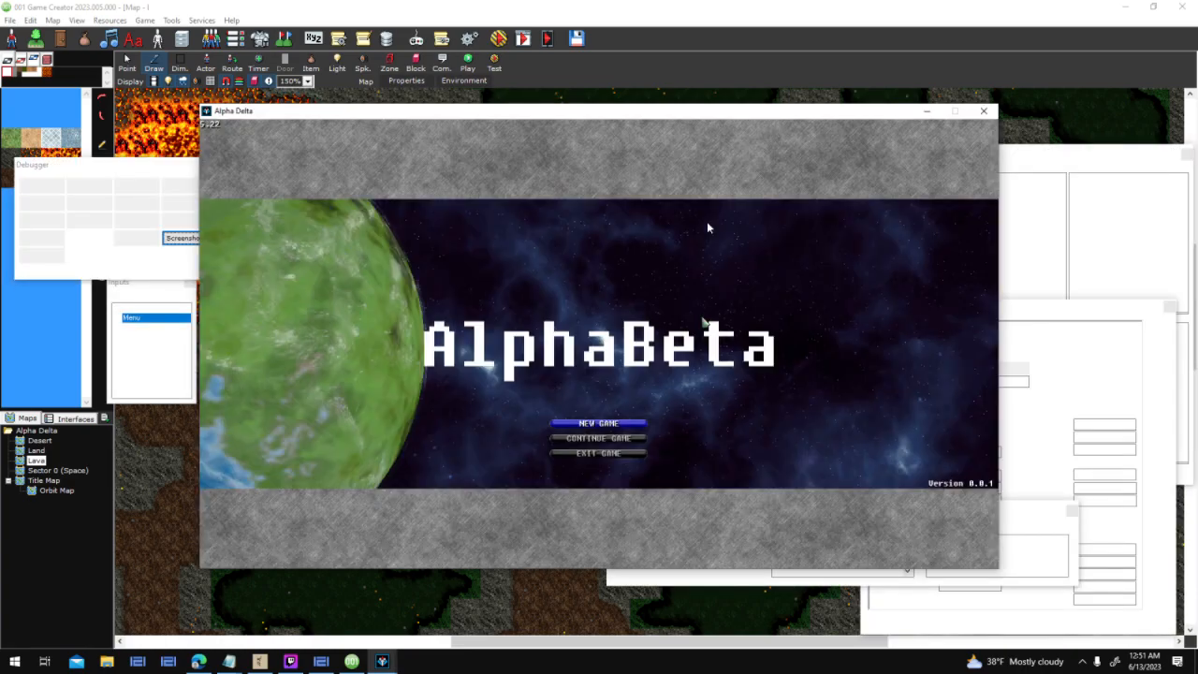
{"action": "left_click", "coordinate": [609, 429]}
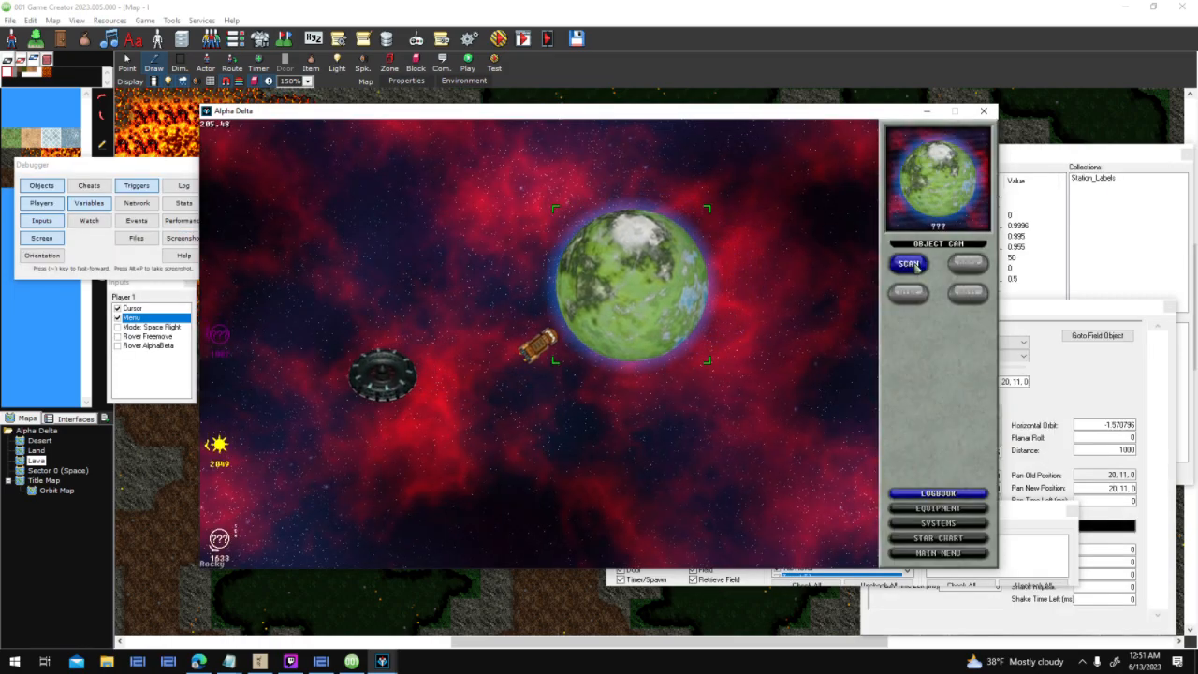
{"action": "left_click", "coordinate": [913, 265]}
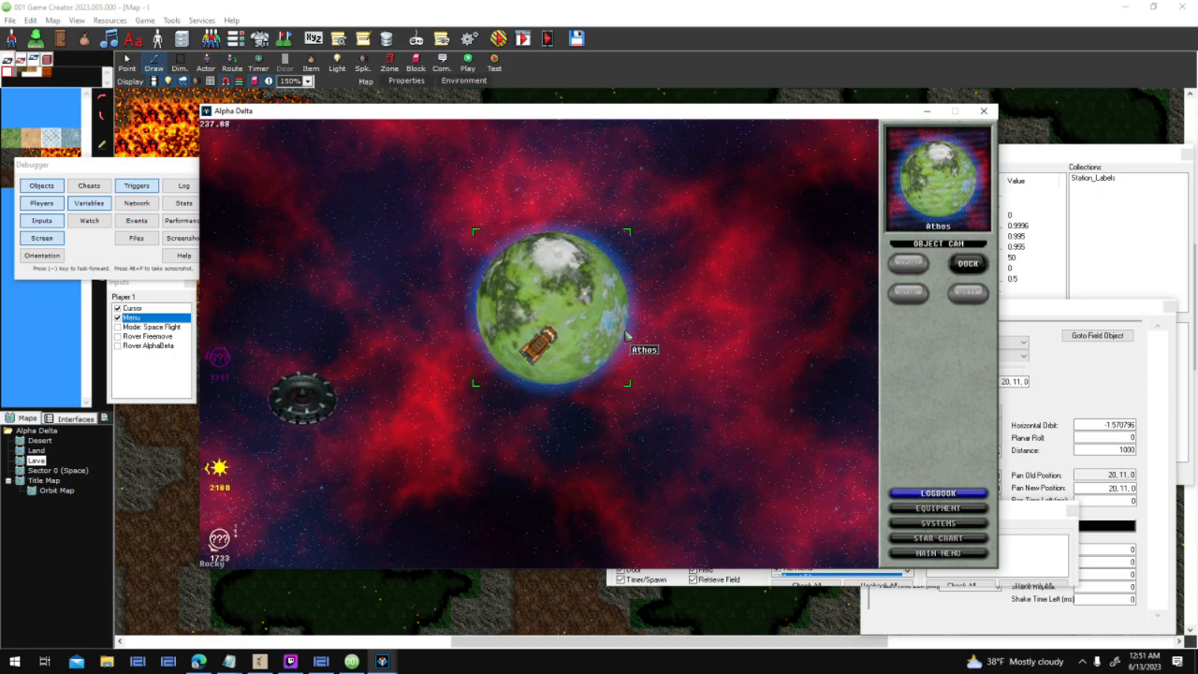
{"action": "left_click", "coordinate": [965, 264]}
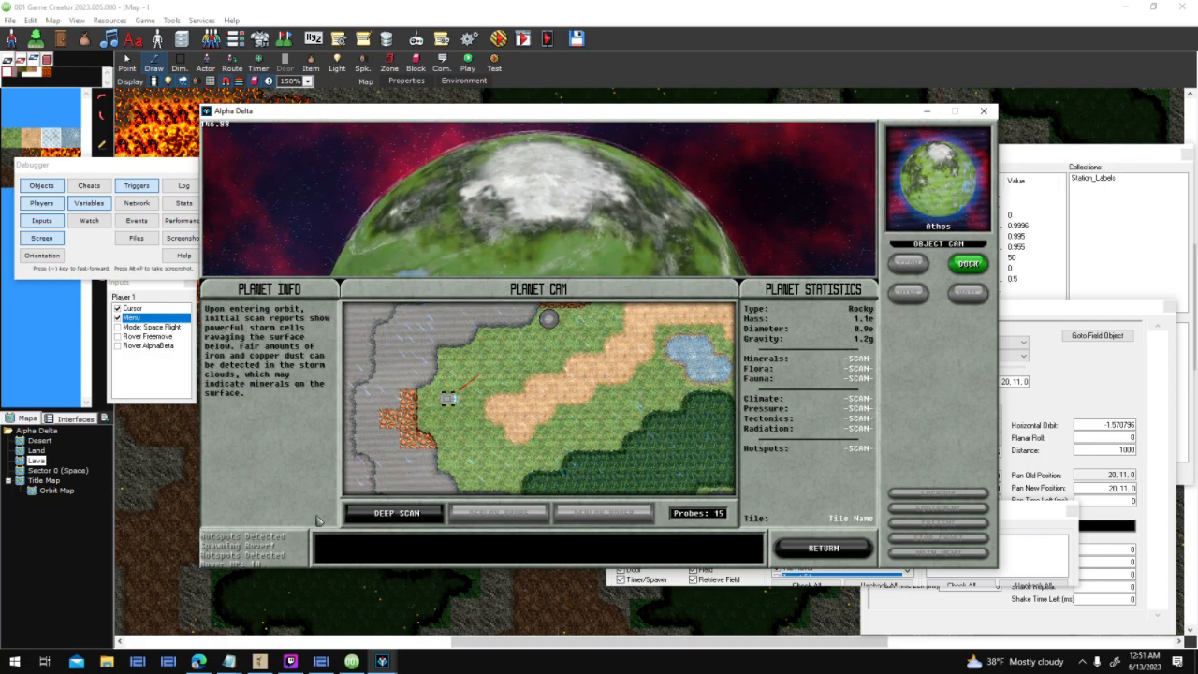
{"action": "left_click", "coordinate": [550, 392]}
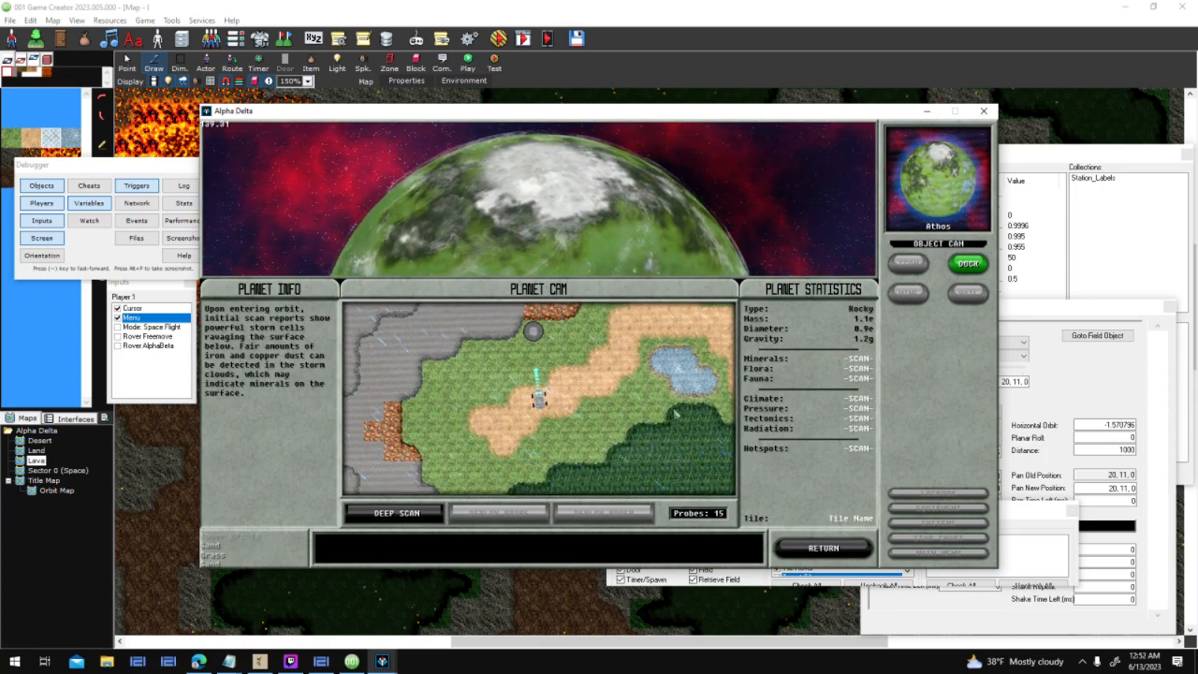
{"action": "left_click", "coordinate": [983, 111]}
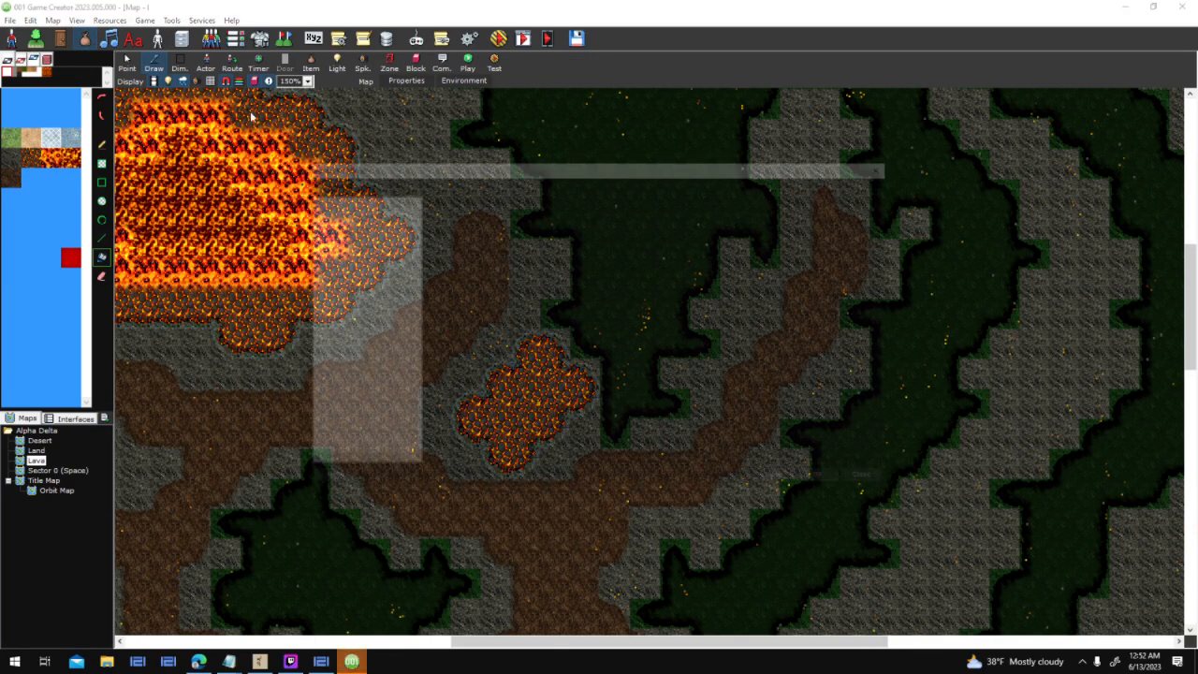
Review the projectile settings and statistics of the Turret Beam and the statistics of the Beam weapon, and close the items
{"action": "left_click", "coordinate": [363, 387]}
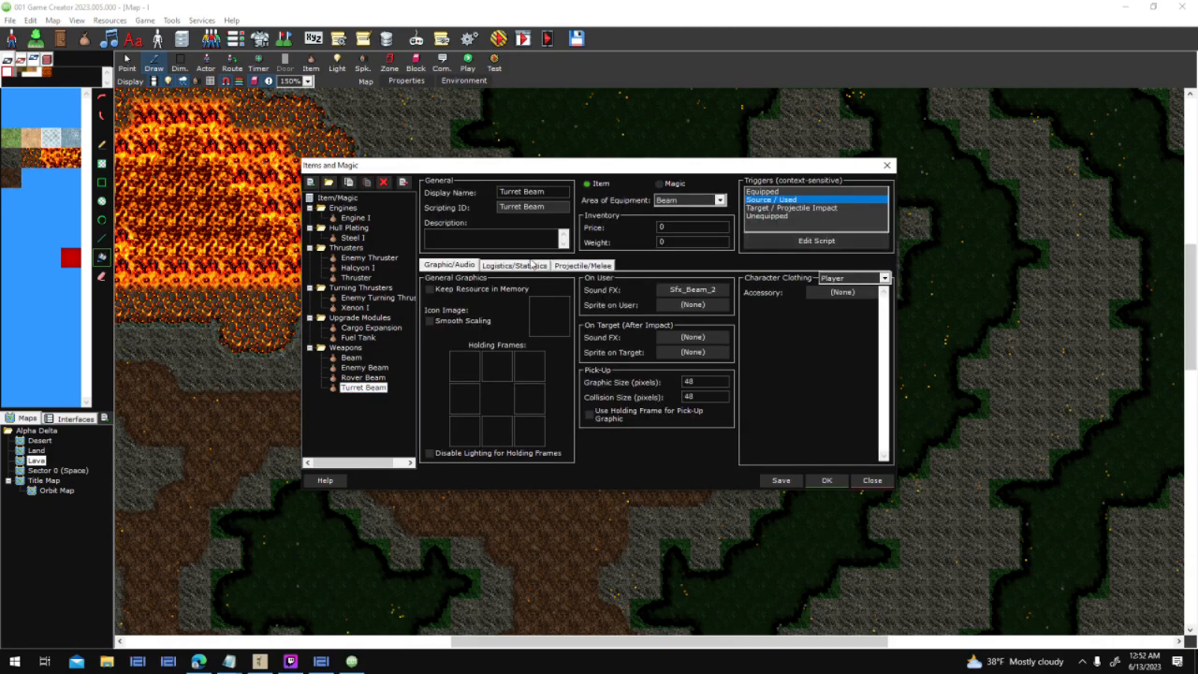
{"action": "left_click", "coordinate": [580, 266]}
{"action": "left_click", "coordinate": [537, 269]}
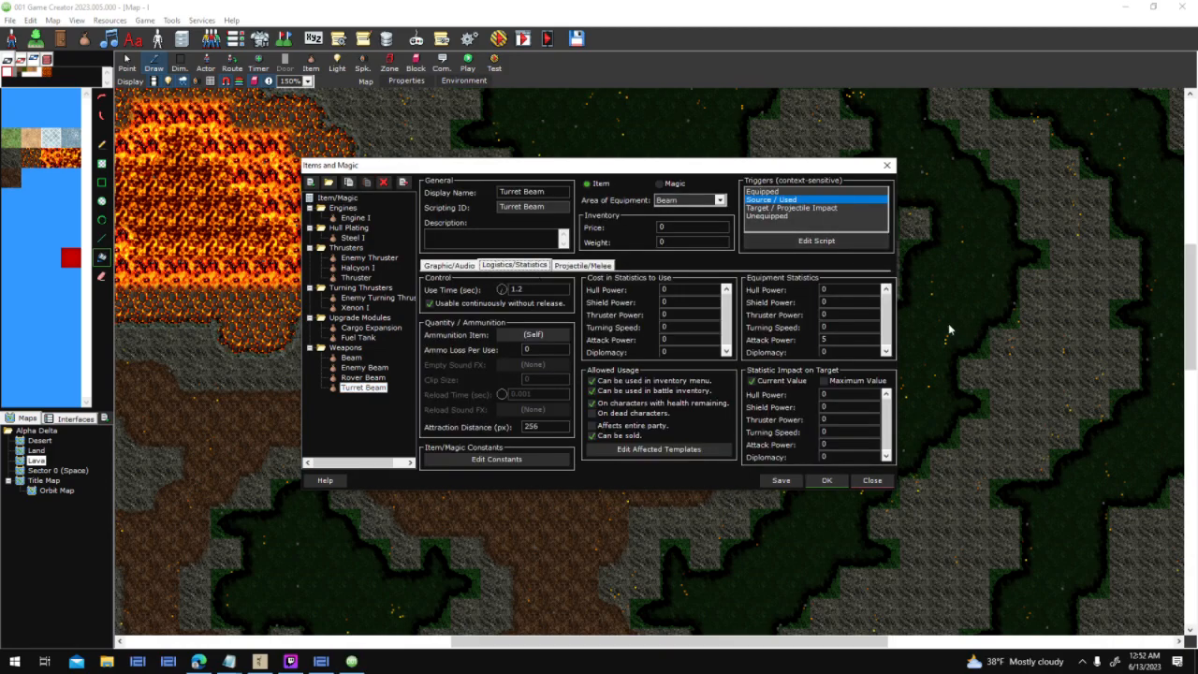
{"action": "left_click_drag", "start_coordinate": [890, 332], "coordinate": [889, 393]}
{"action": "left_click", "coordinate": [352, 358]}
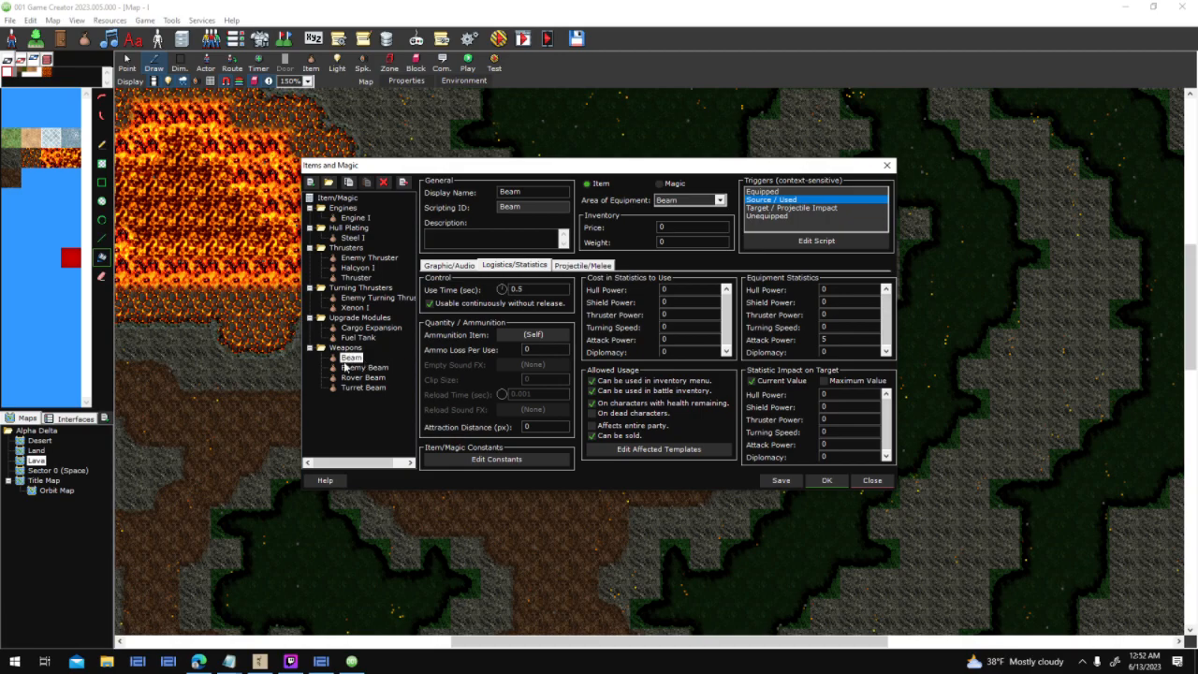
{"action": "left_click", "coordinate": [828, 480]}
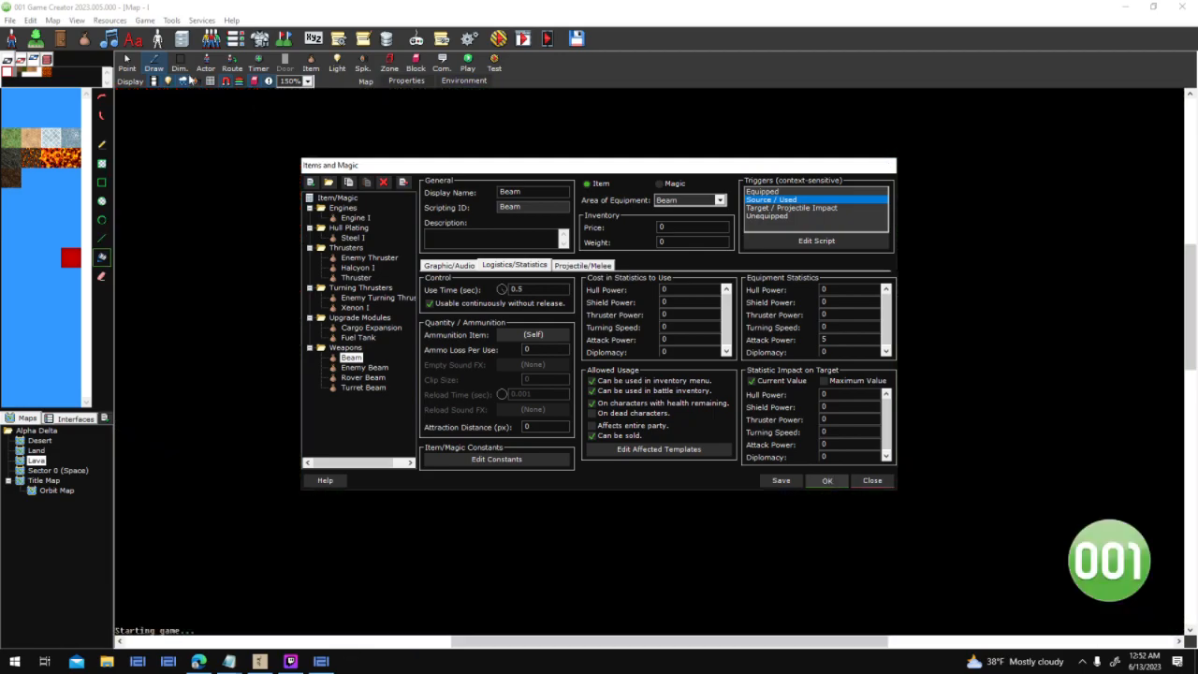
Copy the Attacked trigger from the Actor template's base actor into the Surface Rover template's base actor
{"action": "left_click", "coordinate": [211, 39]}
{"action": "left_click", "coordinate": [497, 225]}
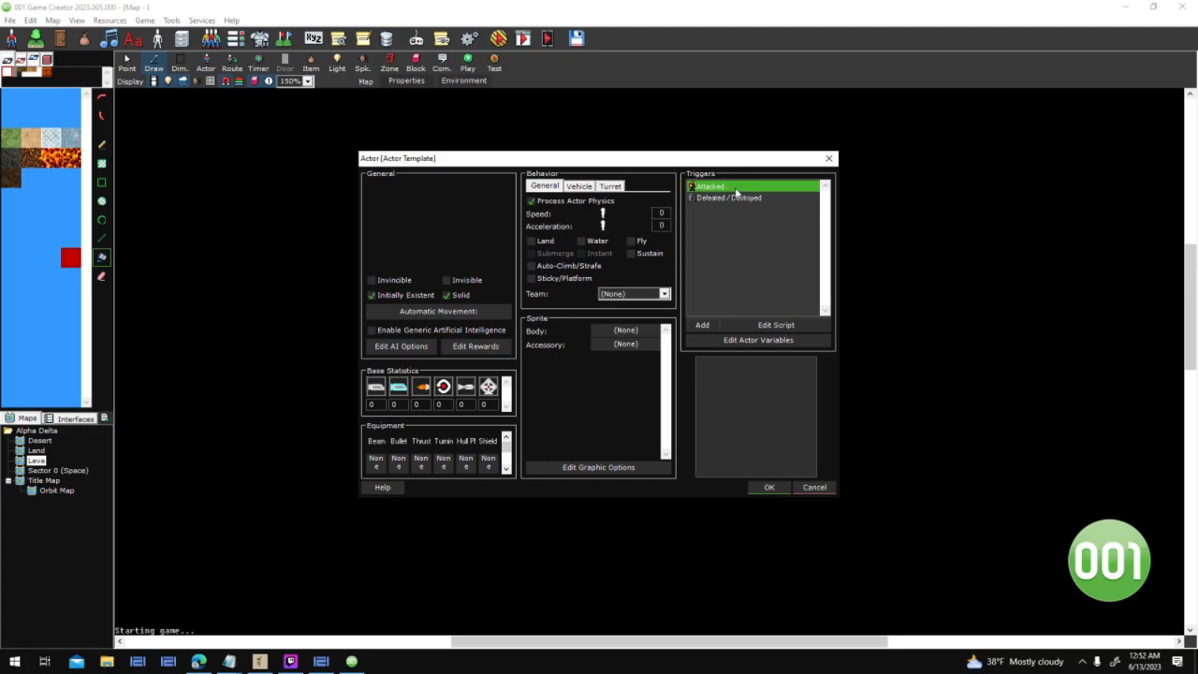
{"action": "right_click", "coordinate": [735, 191]}
{"action": "left_click", "coordinate": [775, 278]}
{"action": "left_click", "coordinate": [818, 488]}
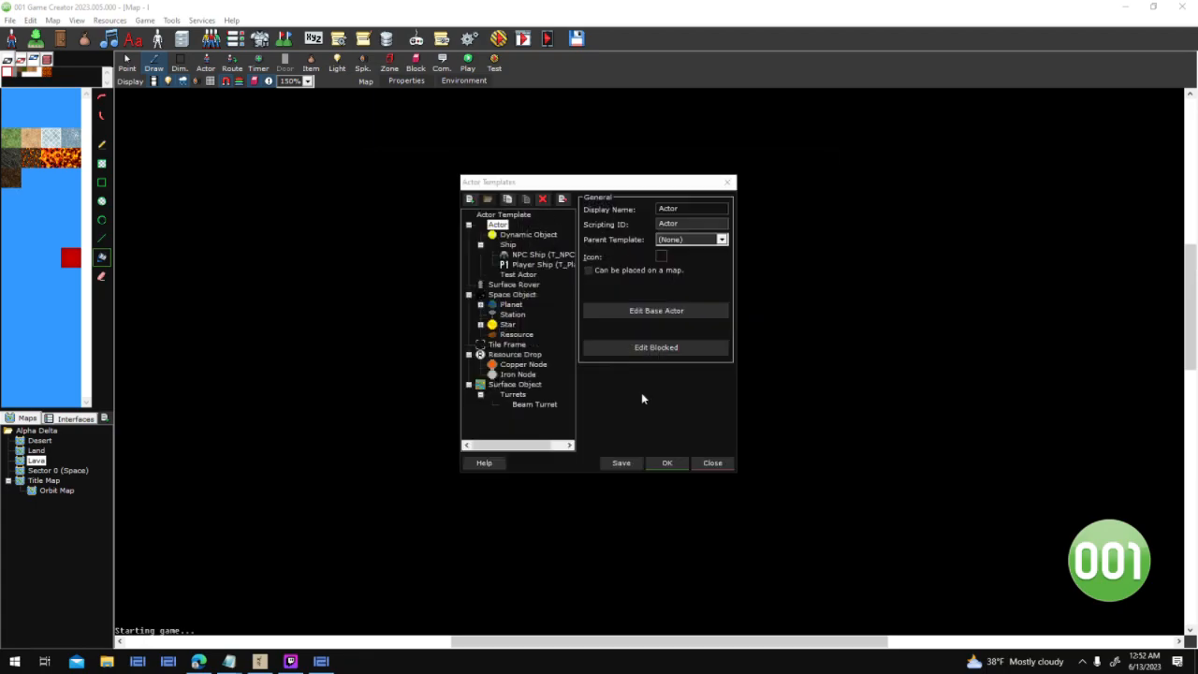
{"action": "left_click", "coordinate": [513, 283]}
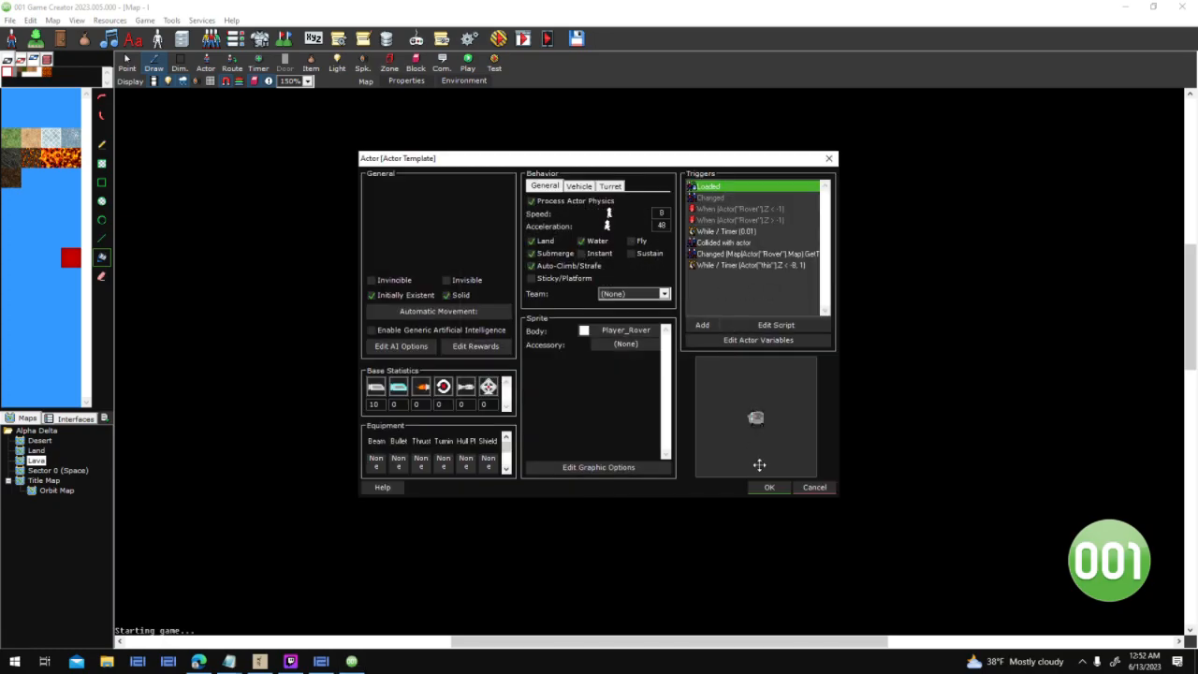
{"action": "right_click", "coordinate": [730, 295]}
{"action": "left_click", "coordinate": [764, 392]}
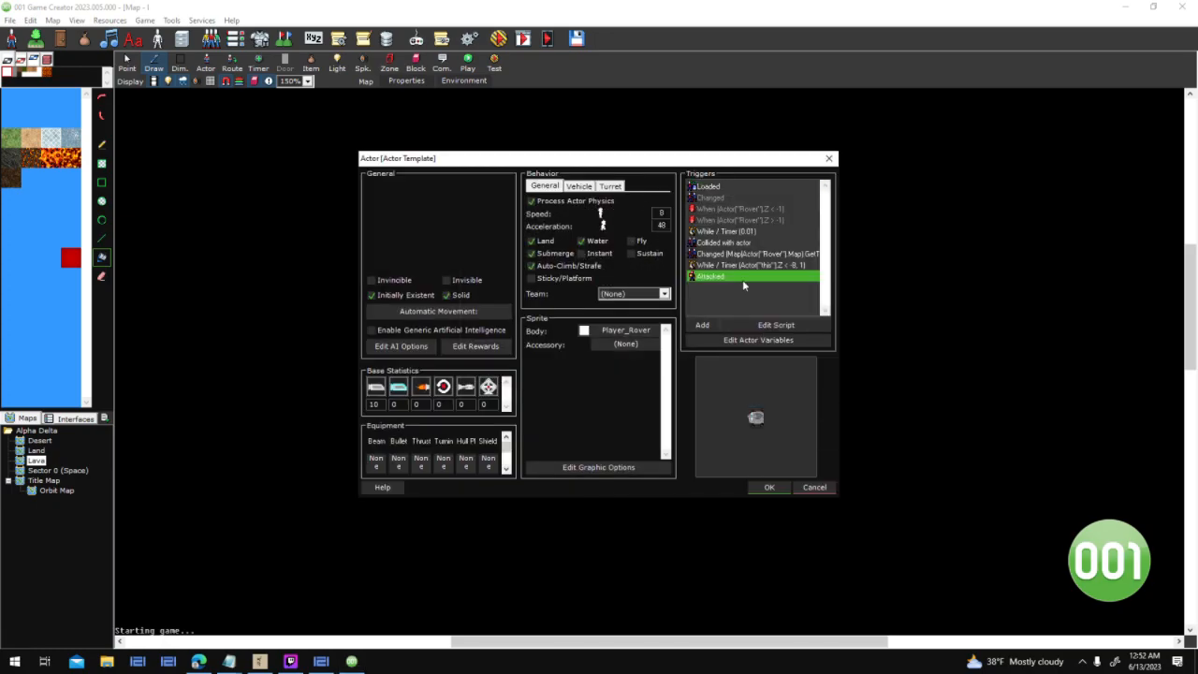
{"action": "left_click", "coordinate": [763, 353]}
{"action": "left_click", "coordinate": [768, 486]}
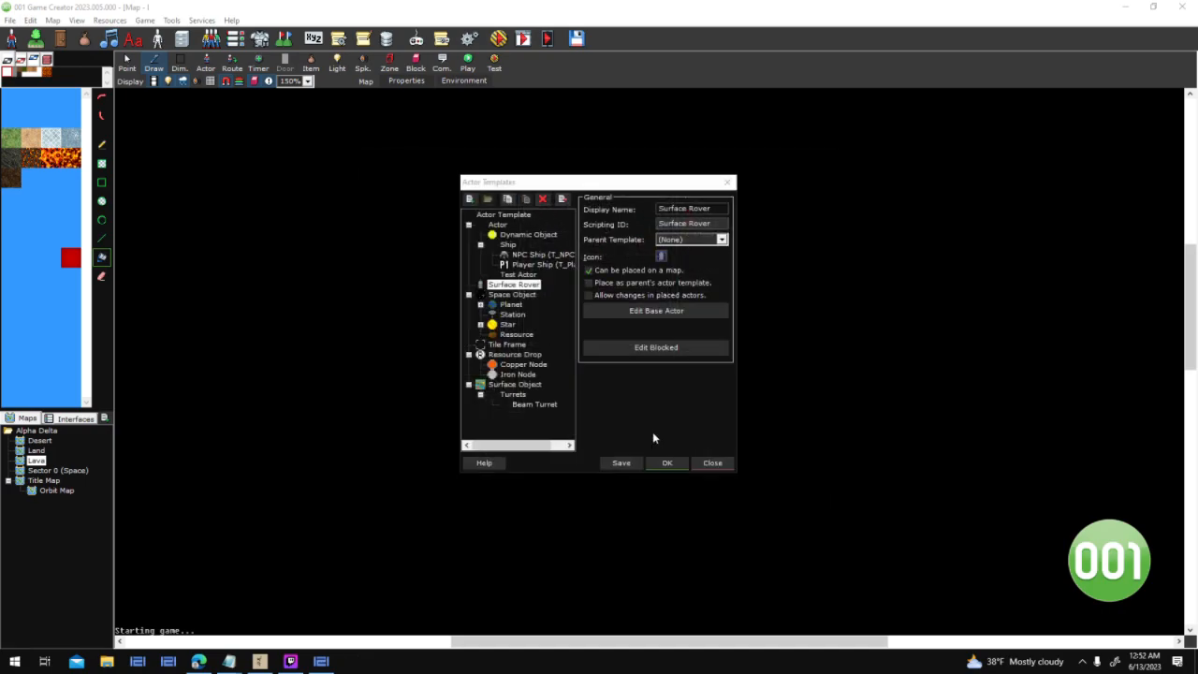
{"action": "left_click", "coordinate": [521, 394]}
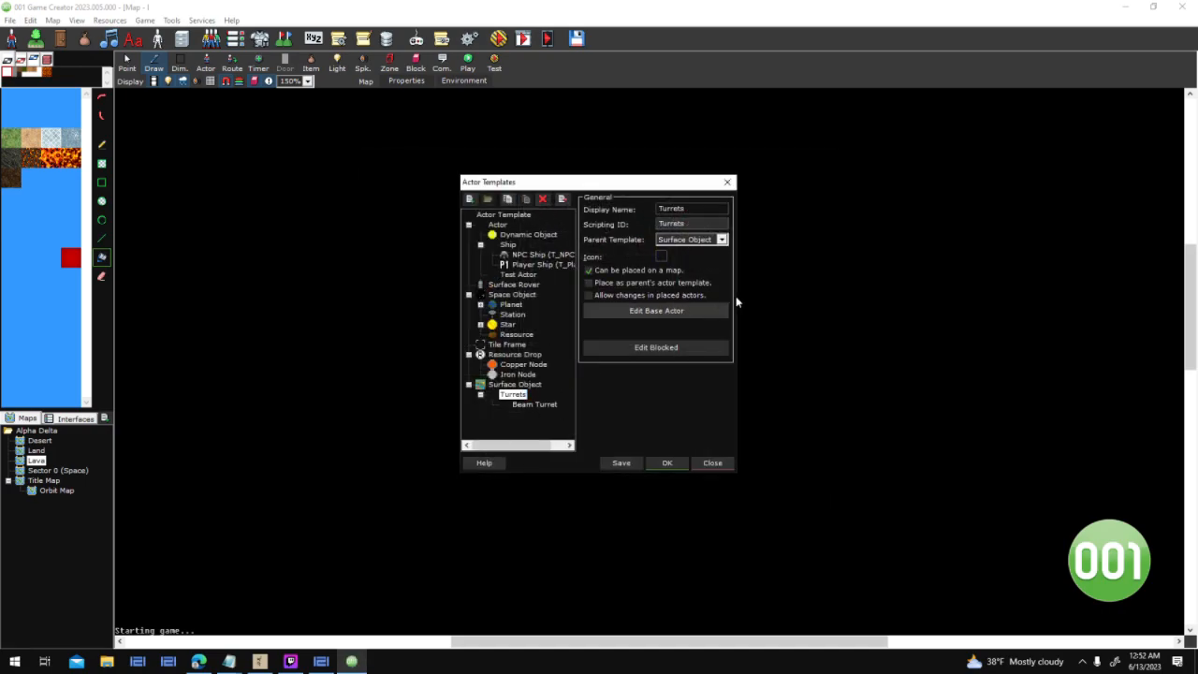
{"action": "double_click", "coordinate": [548, 383]}
{"action": "right_click", "coordinate": [748, 240]}
{"action": "left_click", "coordinate": [770, 346]}
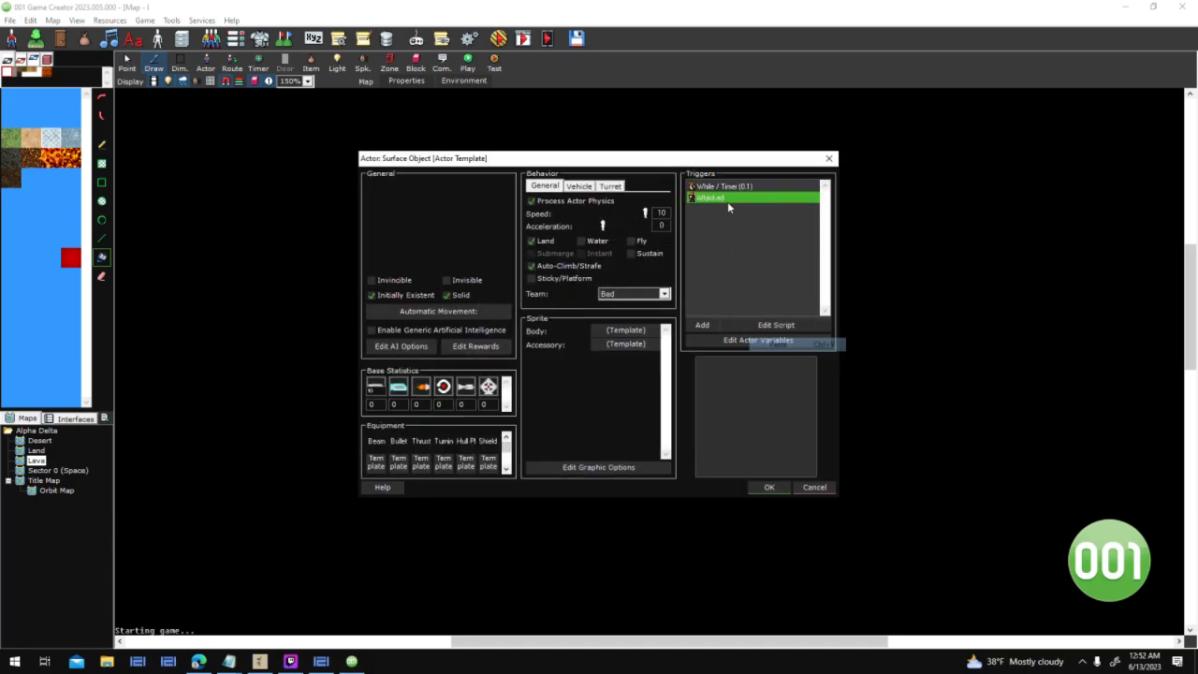
{"action": "right_click", "coordinate": [726, 188]}
{"action": "left_click", "coordinate": [716, 209]}
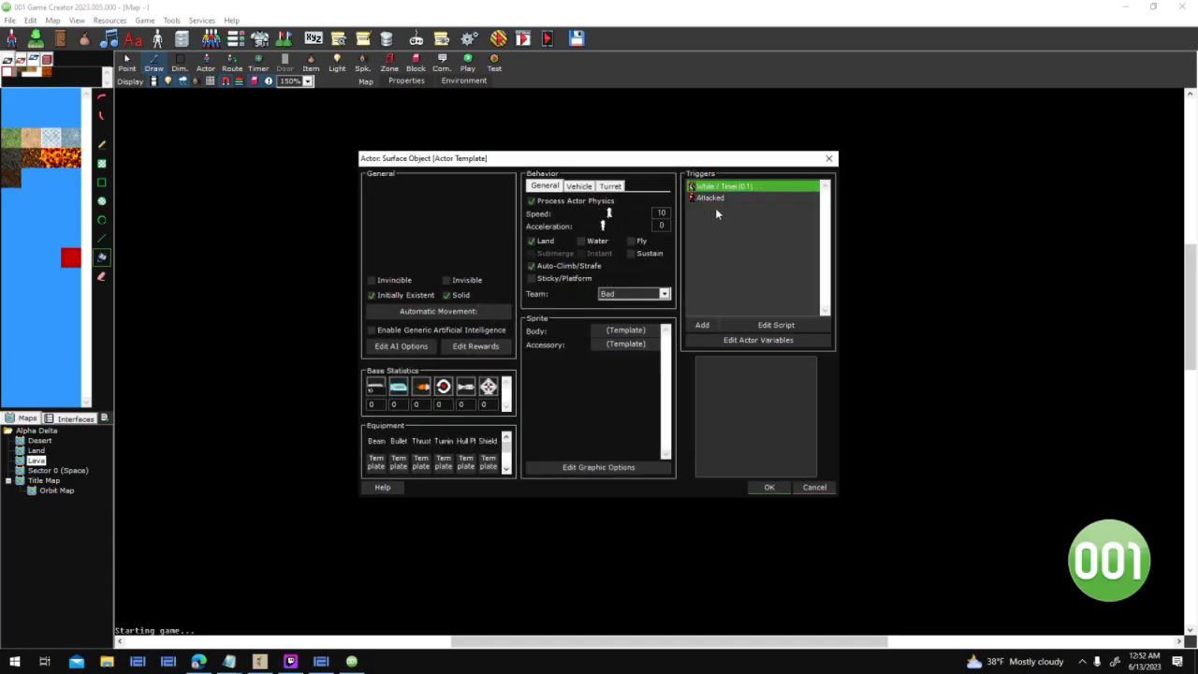
{"action": "right_click", "coordinate": [713, 198]}
{"action": "left_click", "coordinate": [761, 275]}
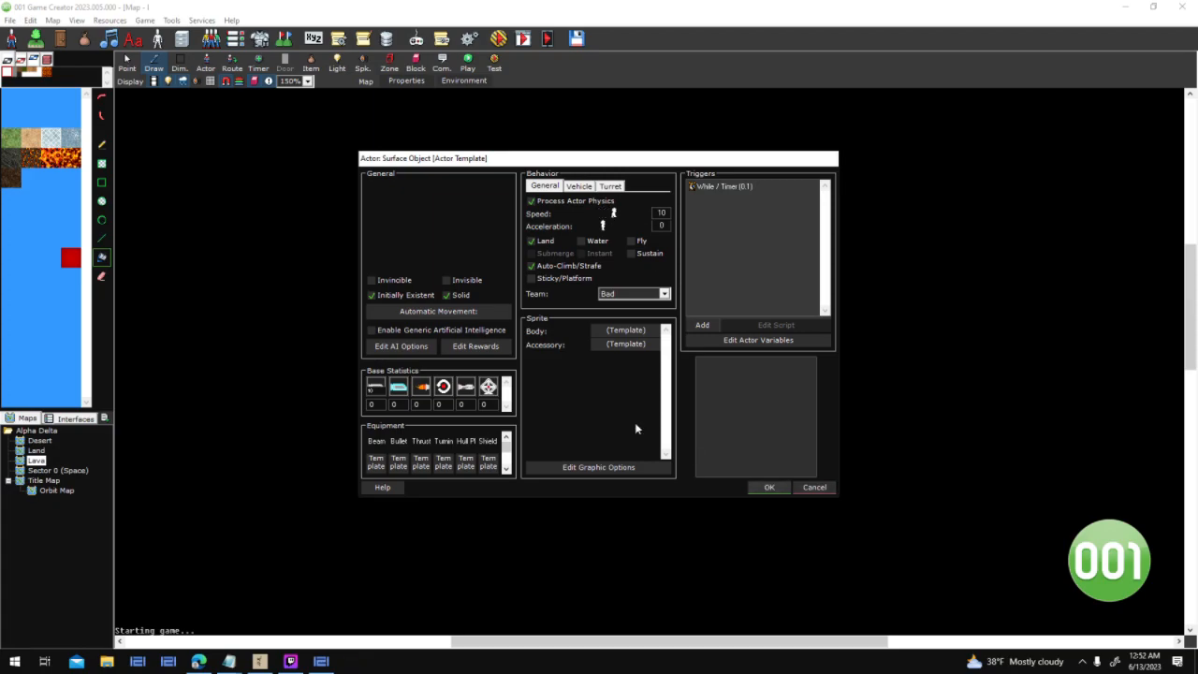
{"action": "left_click", "coordinate": [521, 385]}
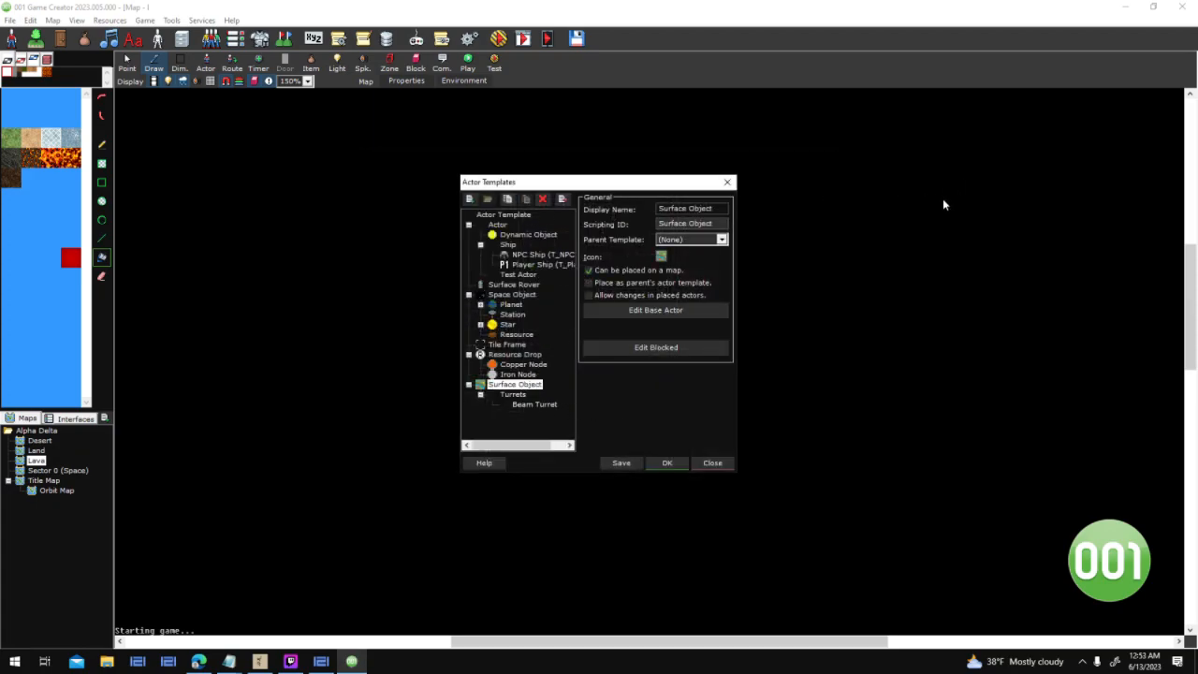
Paste the Attacked trigger into the Turrets template's base actor, move its Start node down near the first Variable Operation, and accept the changes
{"action": "left_click", "coordinate": [520, 394]}
{"action": "left_click", "coordinate": [608, 313]}
{"action": "right_click", "coordinate": [728, 217]}
{"action": "left_click", "coordinate": [763, 318]}
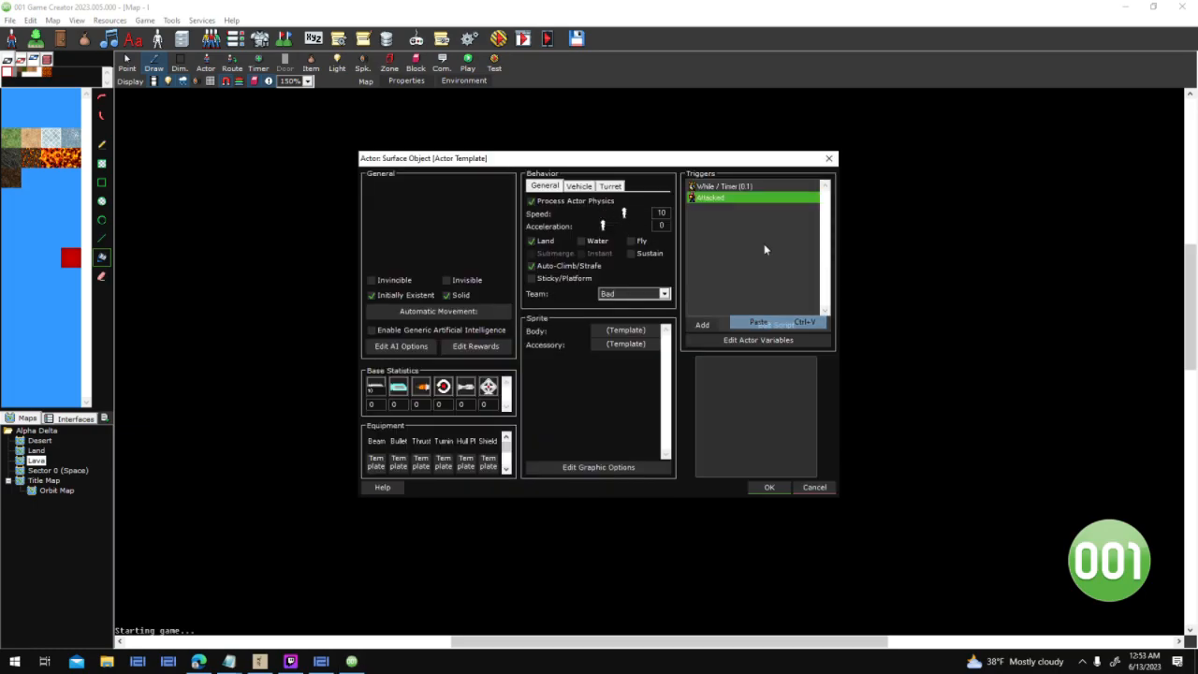
{"action": "double_click", "coordinate": [720, 212]}
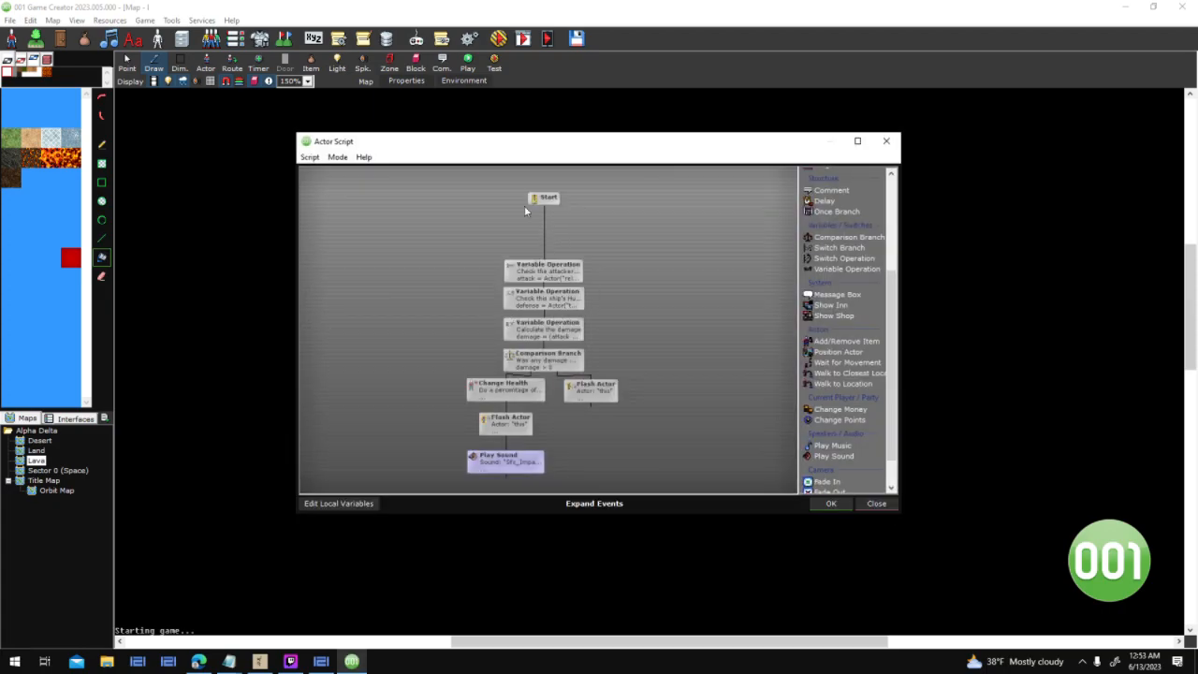
{"action": "left_click_drag", "start_coordinate": [549, 198], "coordinate": [548, 234]}
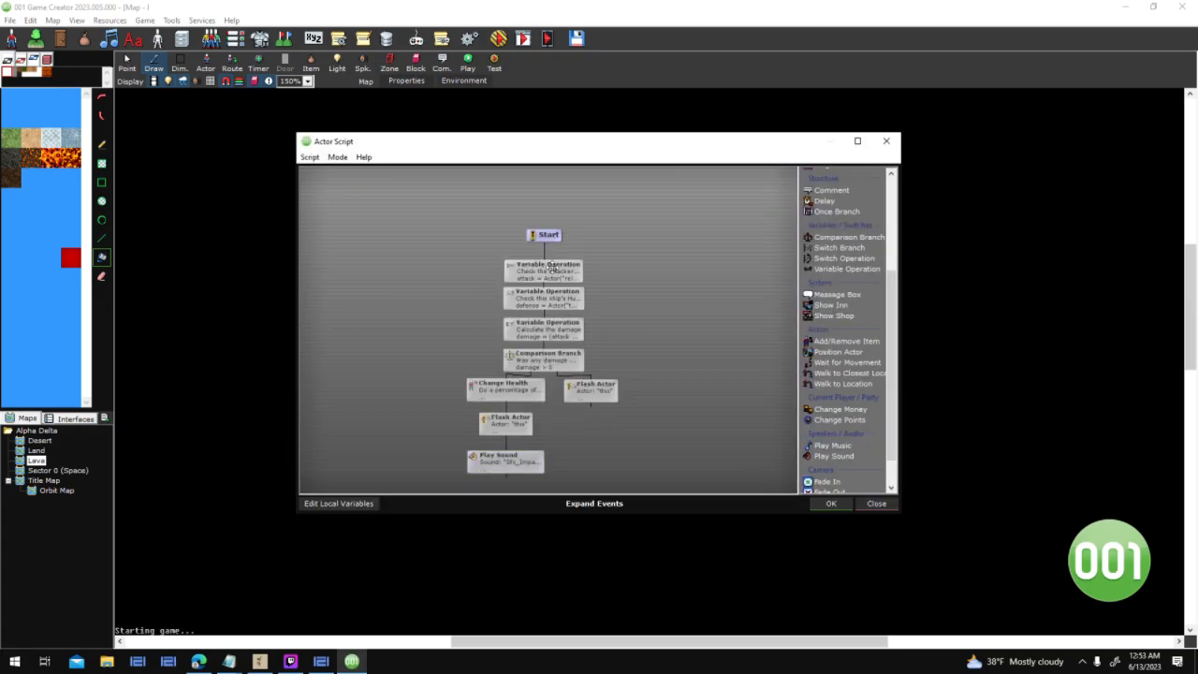
{"action": "left_click", "coordinate": [831, 504]}
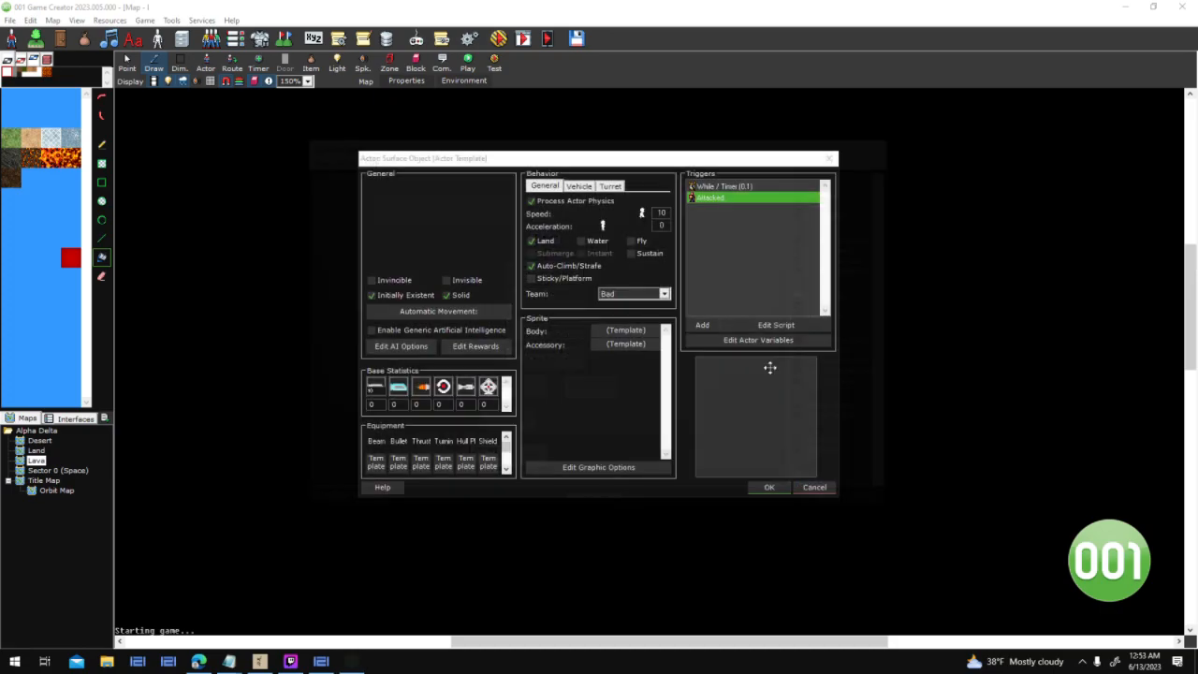
{"action": "left_click", "coordinate": [768, 487]}
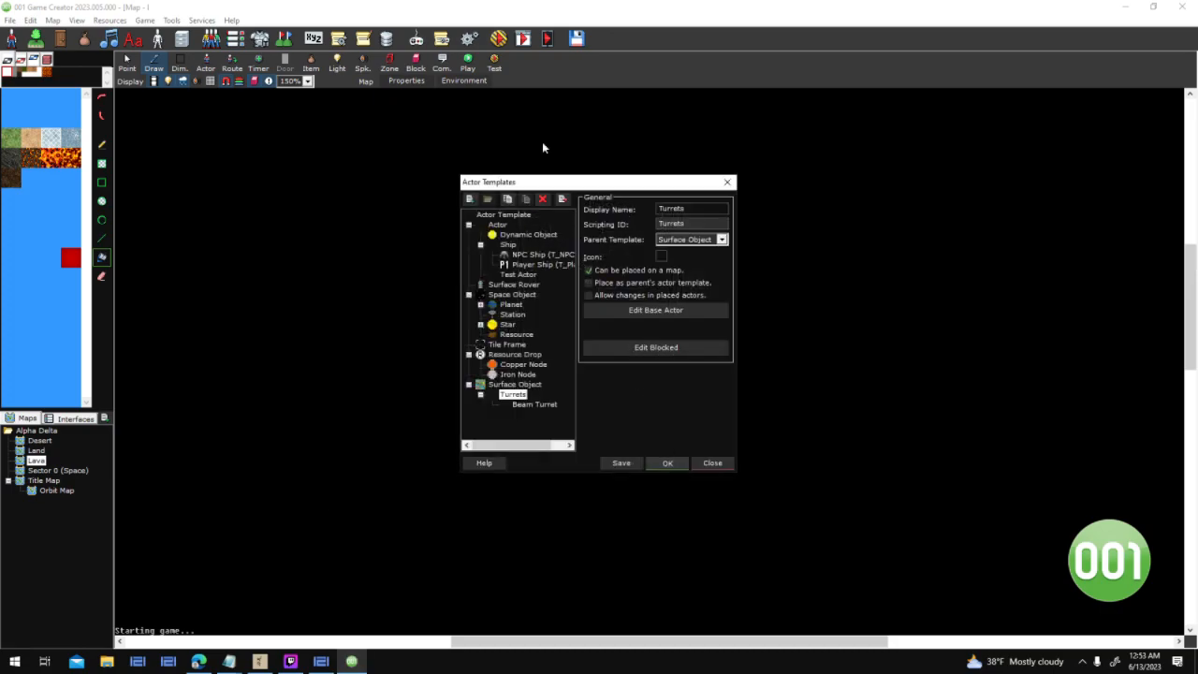
{"action": "left_click", "coordinate": [670, 460]}
Test the attack handling in a new game by sending the rover to the surface of planet Athos, and close the game
{"action": "left_click", "coordinate": [502, 37]}
{"action": "key", "text": "Return"}
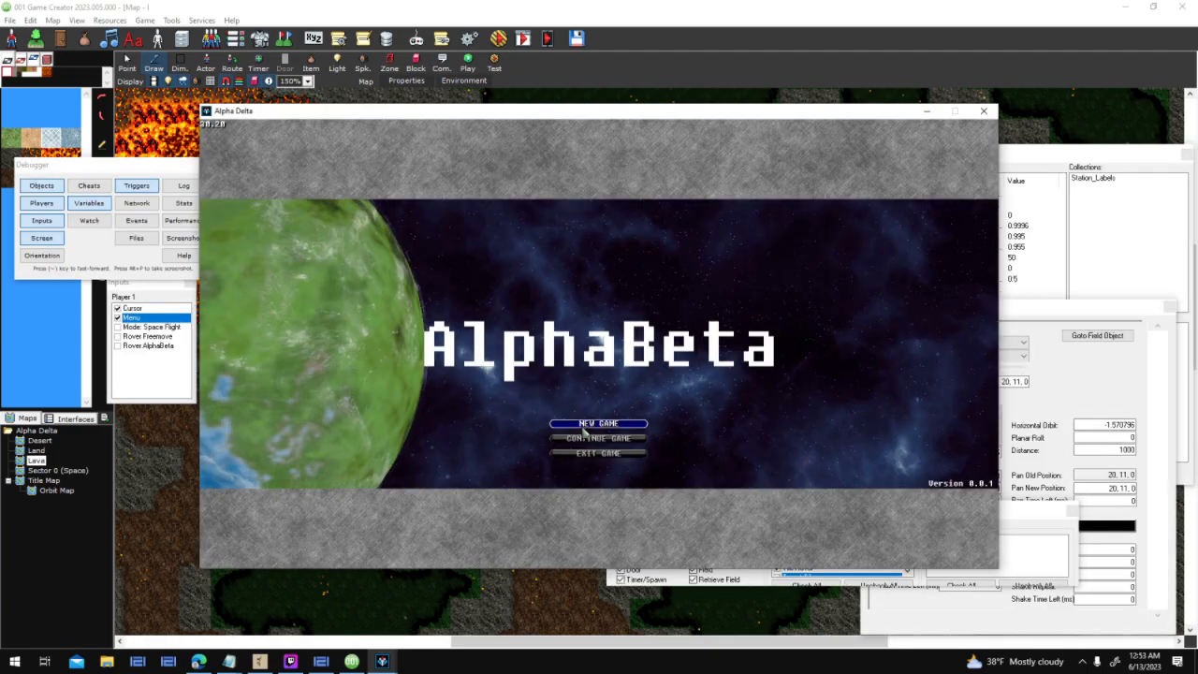
{"action": "left_click", "coordinate": [581, 431]}
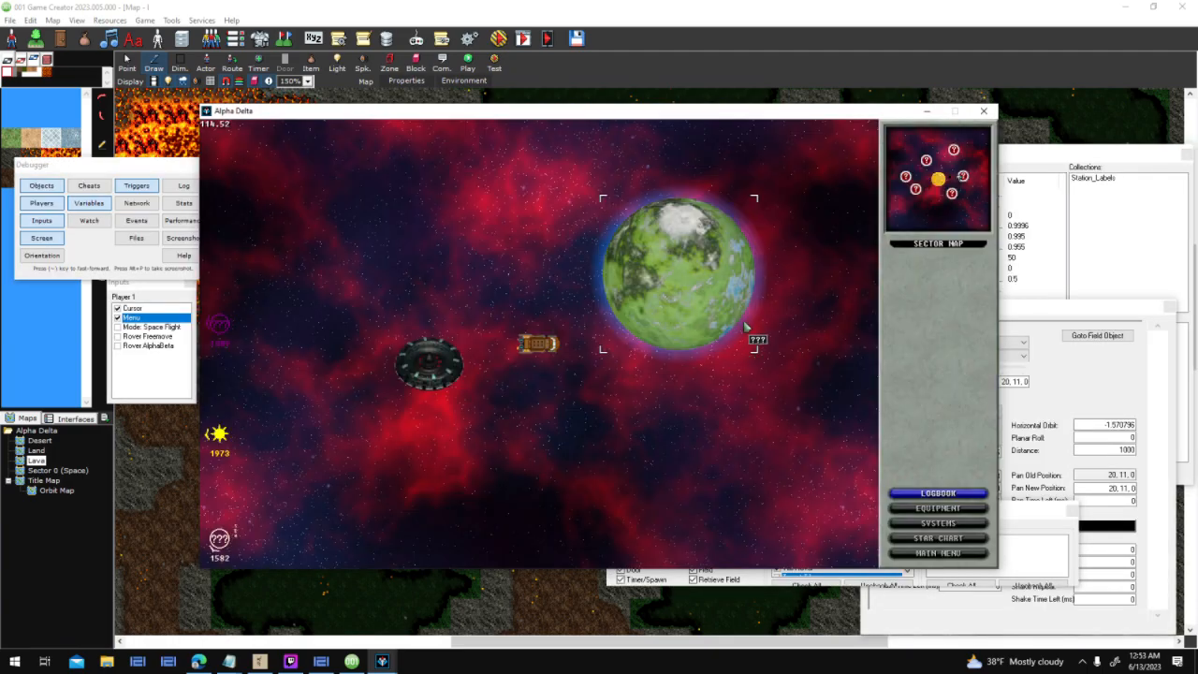
{"action": "left_click", "coordinate": [746, 326]}
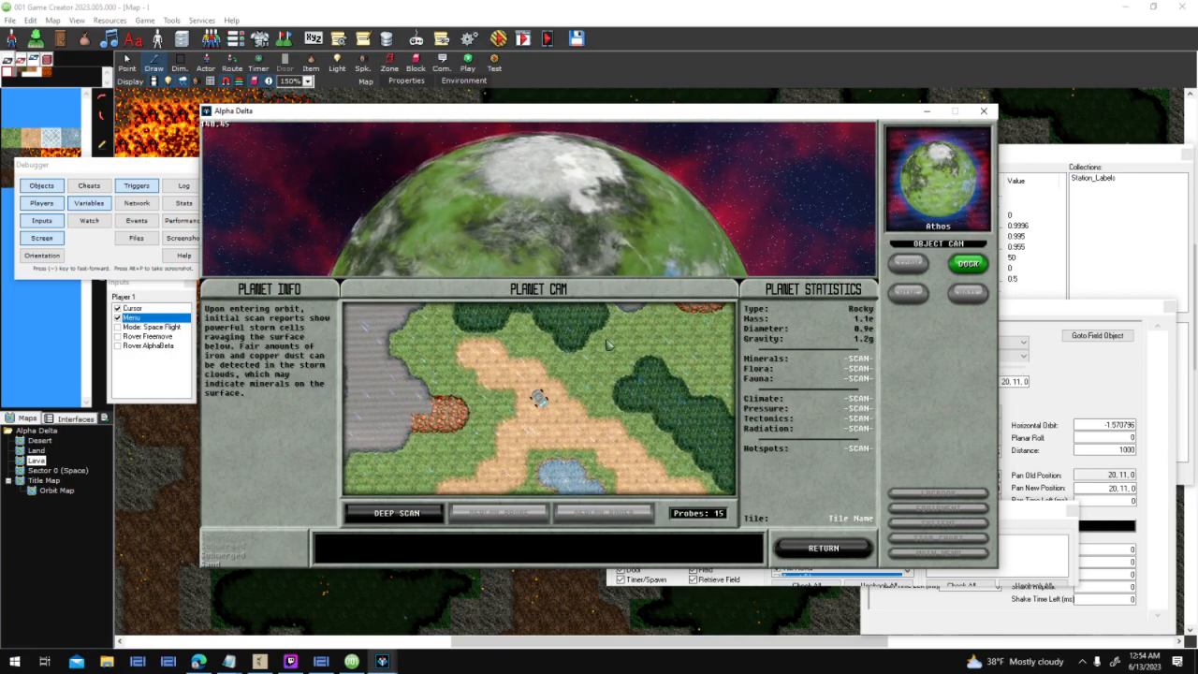
{"action": "left_click", "coordinate": [983, 111]}
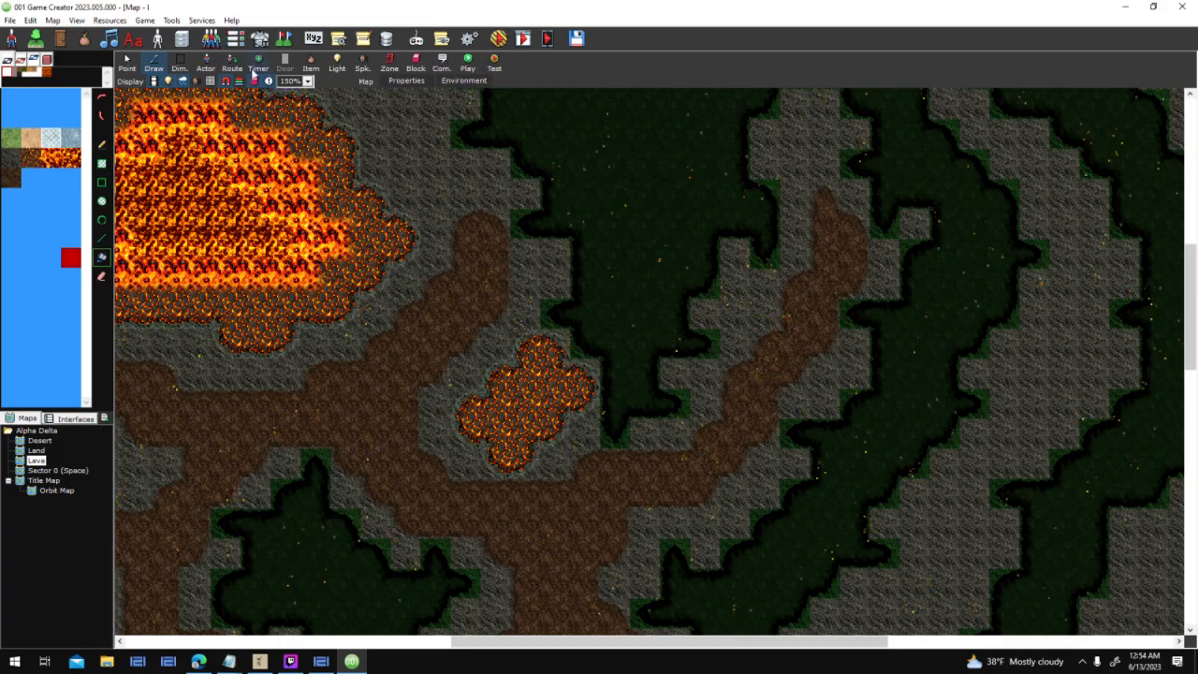
Switch to Notepad to review the weather, terrain and structure hazards in Rover Hazards.txt, and return to 001 Game Creator
{"action": "mouse_move", "coordinate": [228, 661]}
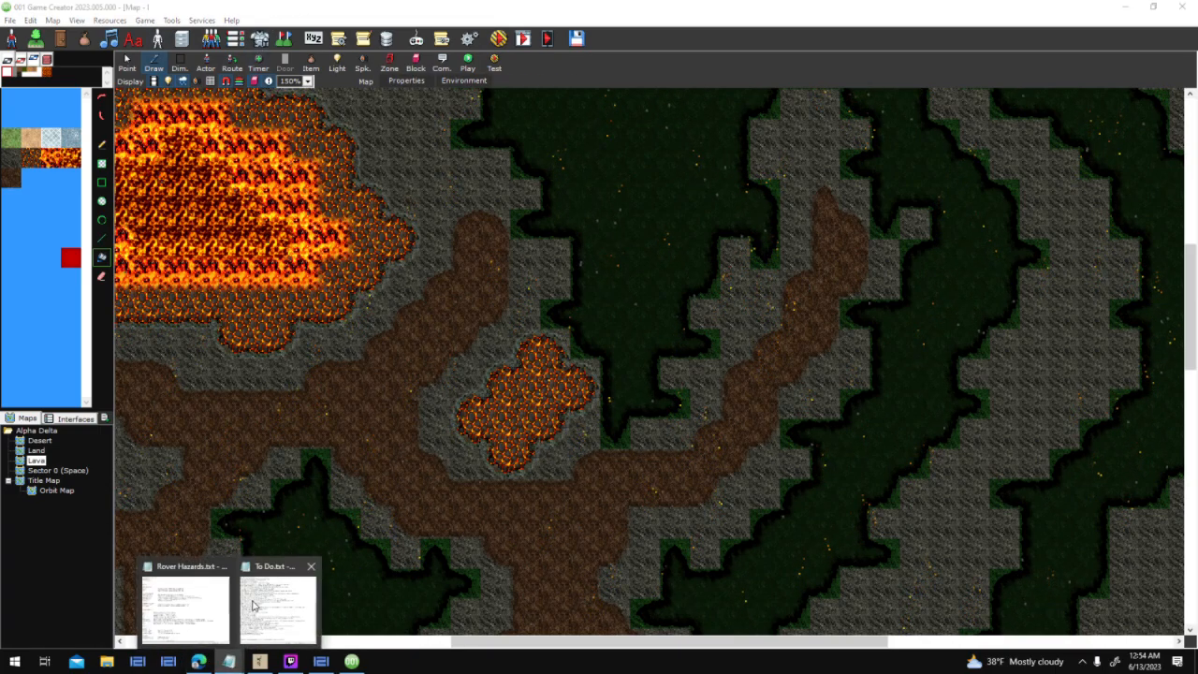
{"action": "left_click", "coordinate": [209, 599]}
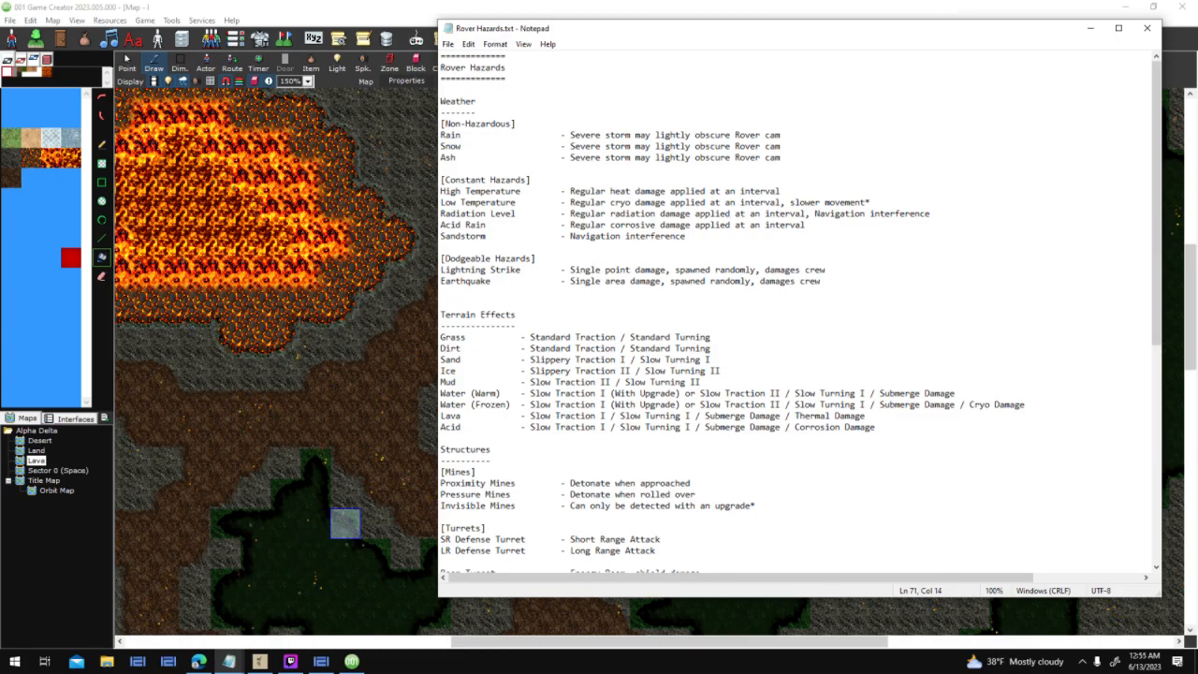
{"action": "left_click", "coordinate": [304, 14]}
Review the settings and triggers of the Surface Rover template's base actor, and close the actor templates
{"action": "left_click", "coordinate": [157, 39]}
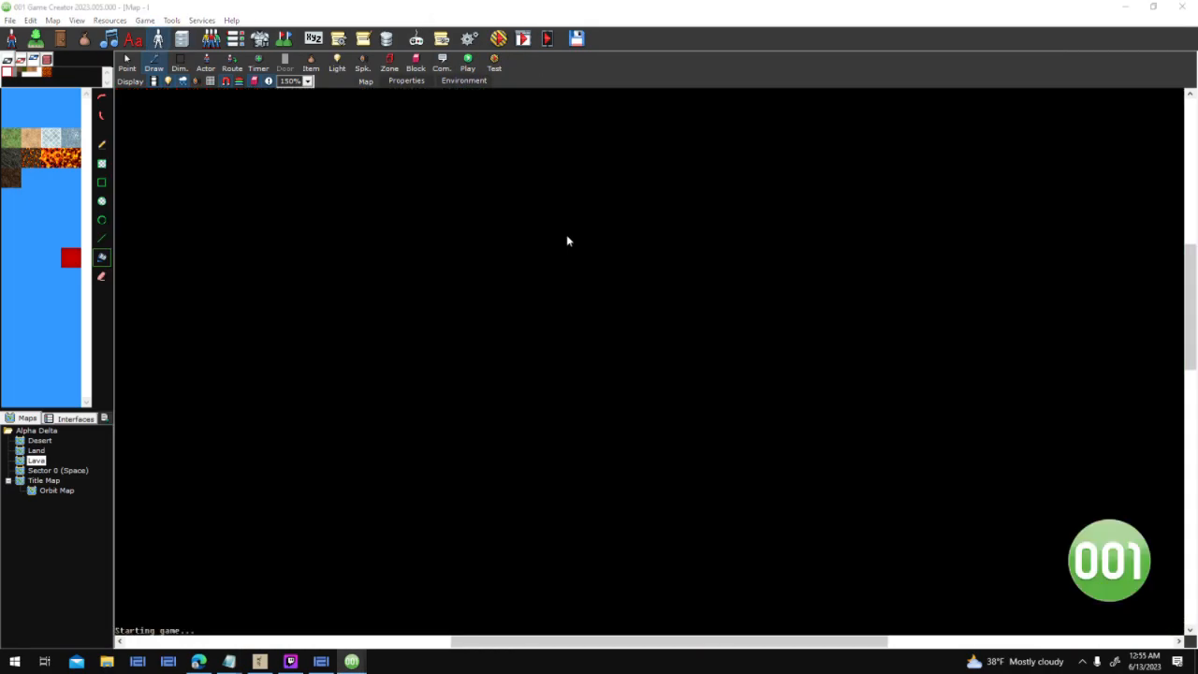
{"action": "left_click", "coordinate": [536, 283]}
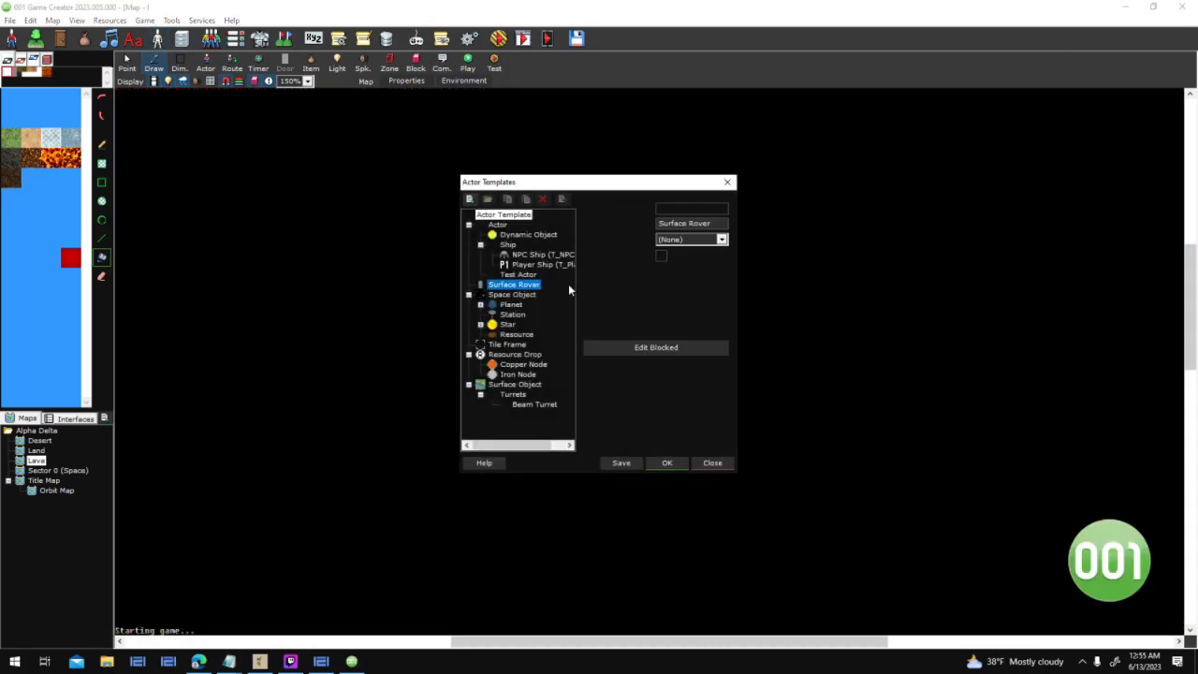
{"action": "left_click", "coordinate": [656, 309]}
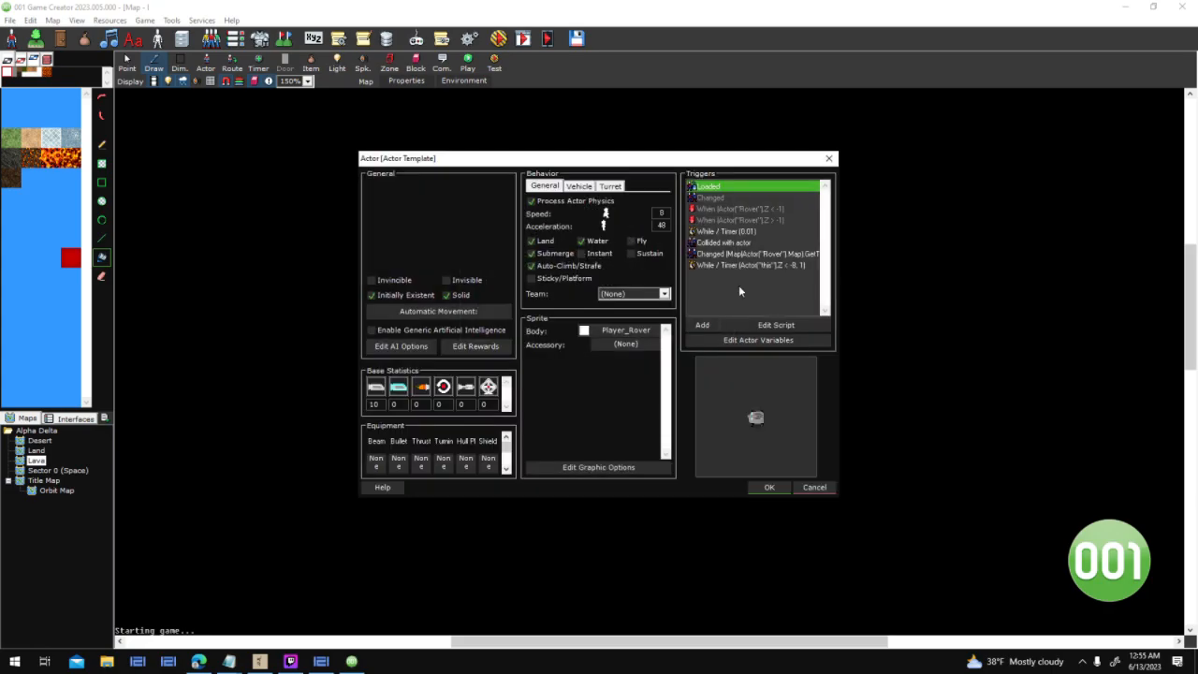
{"action": "left_click", "coordinate": [766, 488]}
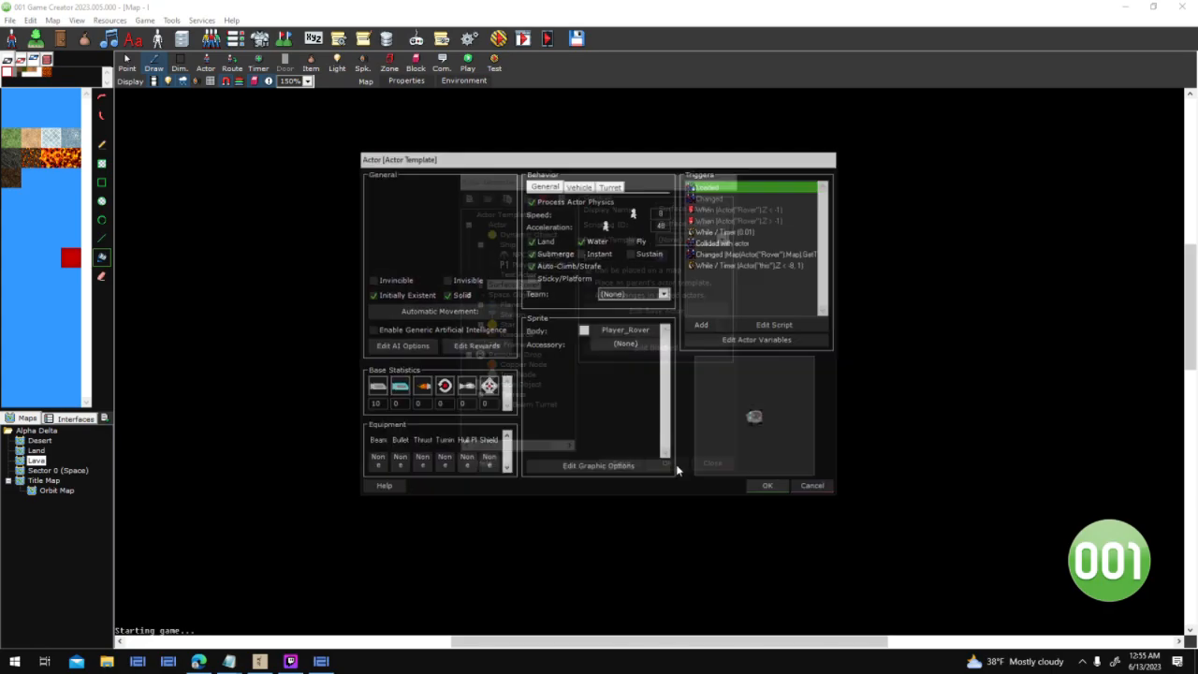
{"action": "left_click", "coordinate": [671, 461]}
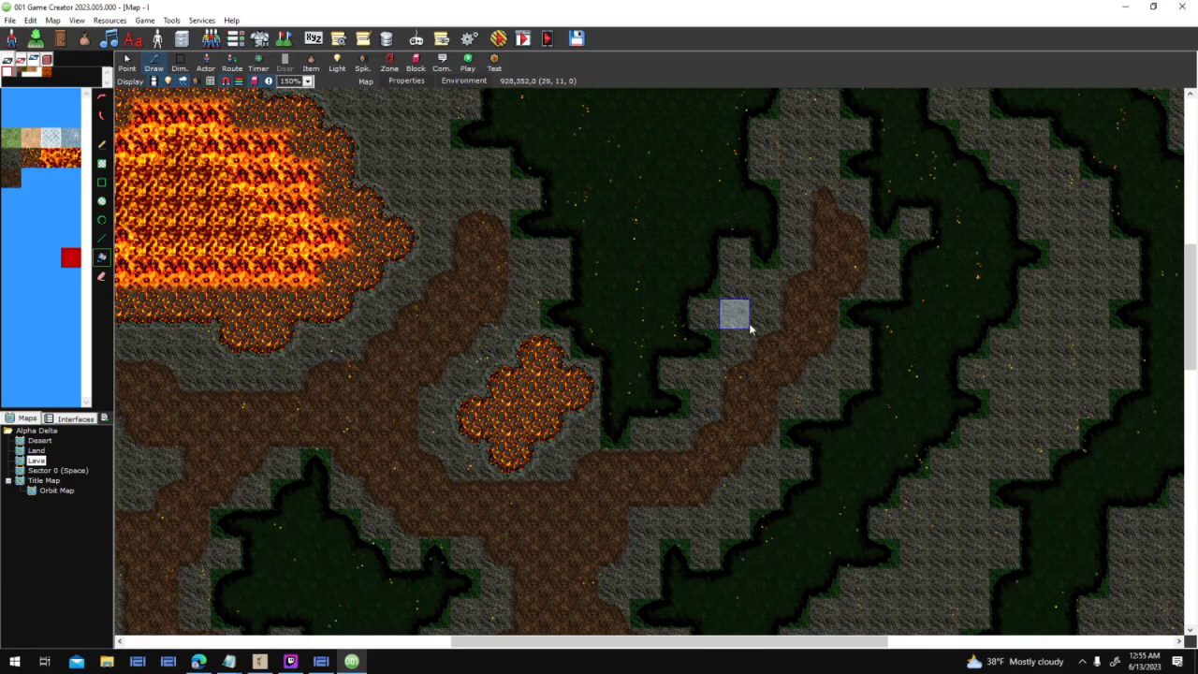
Examine the surface condition variables of the Planet template's base actor, including Surface_Climate, and close the actor templates
{"action": "left_click", "coordinate": [159, 39]}
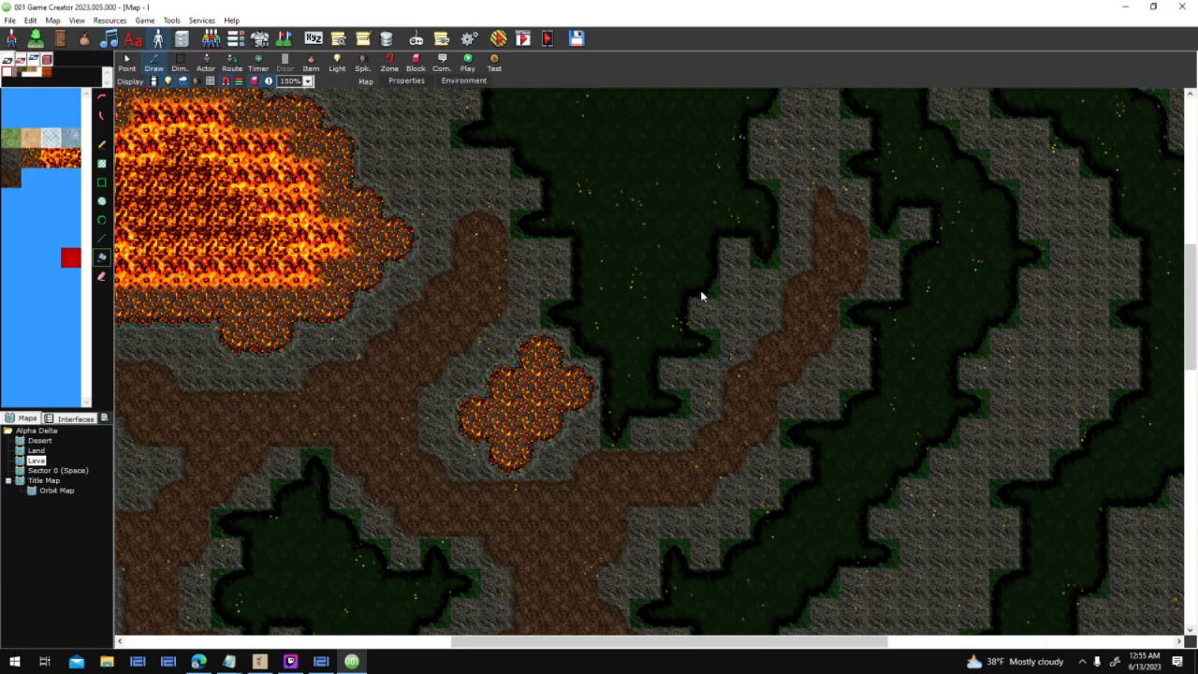
{"action": "left_click", "coordinate": [513, 306]}
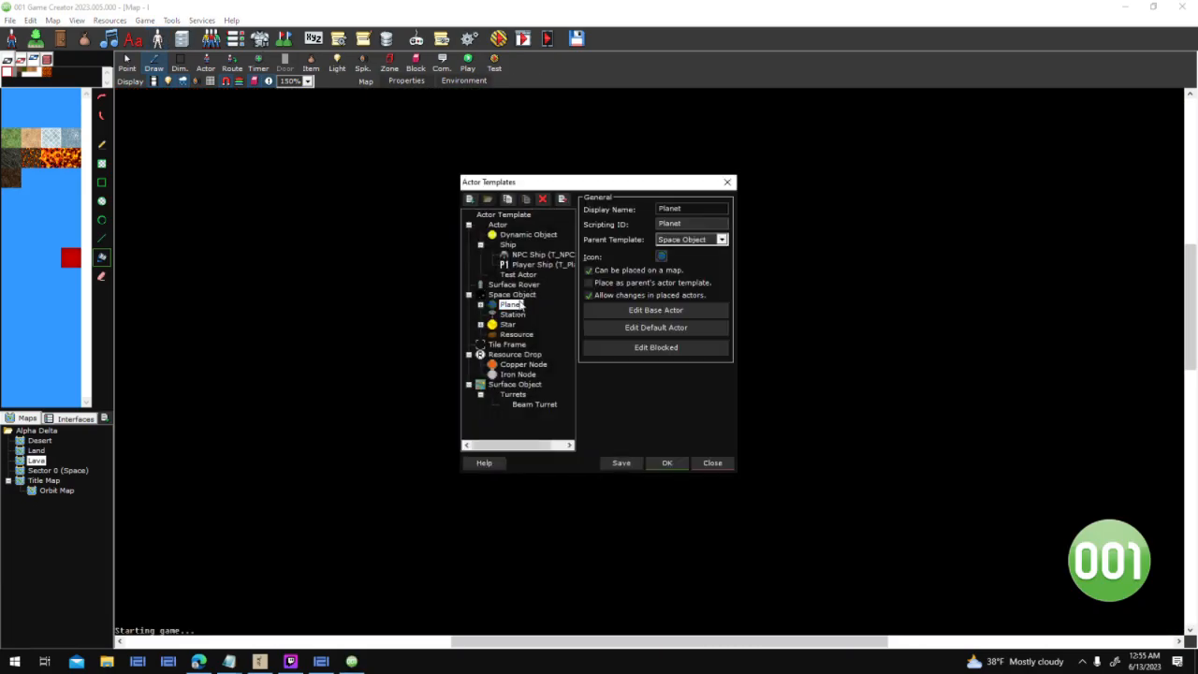
{"action": "left_click", "coordinate": [690, 315]}
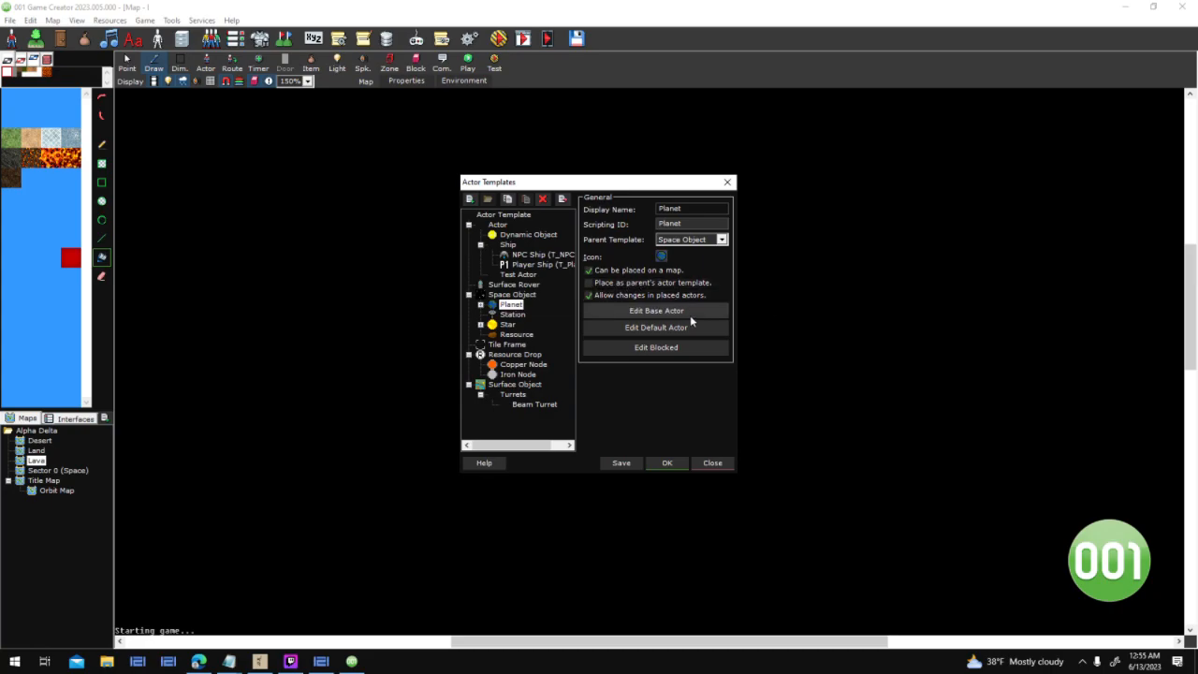
{"action": "left_click", "coordinate": [781, 338]}
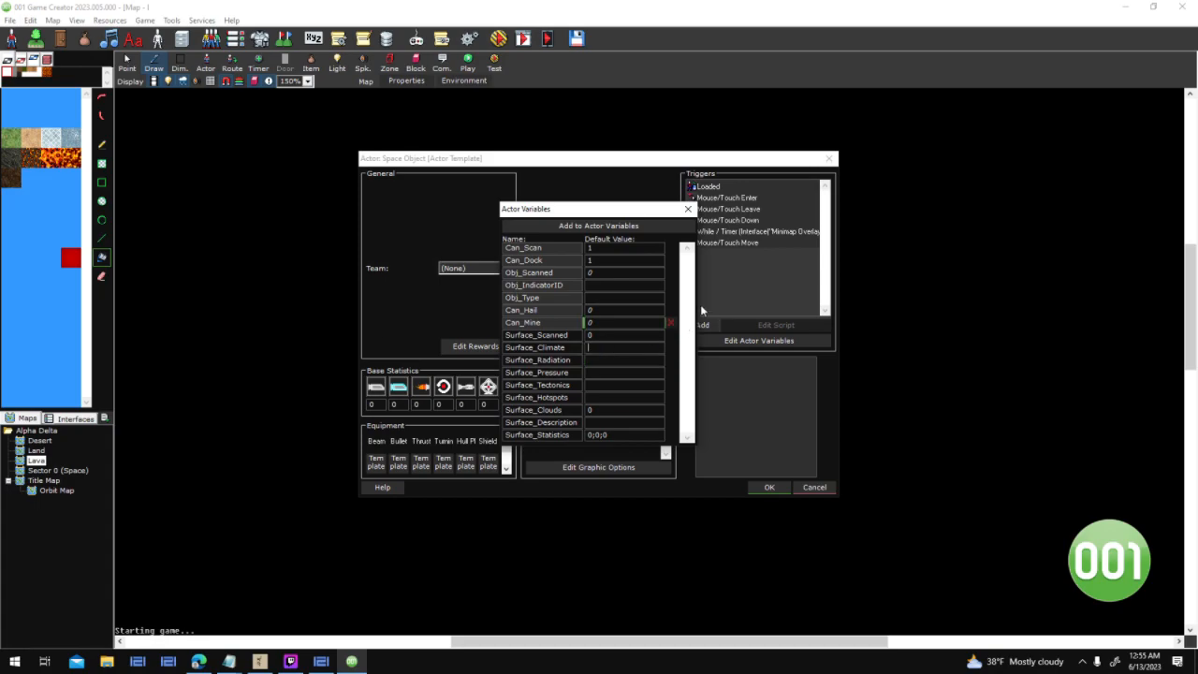
{"action": "left_click", "coordinate": [642, 347]}
{"action": "left_click", "coordinate": [690, 210]}
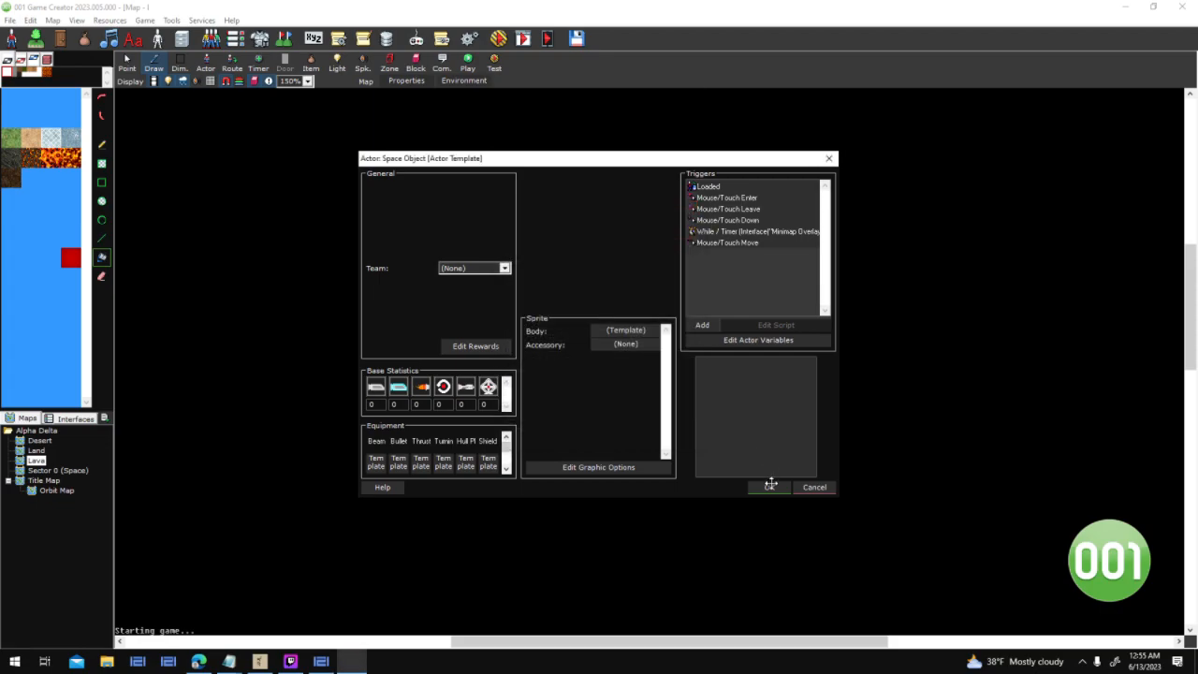
{"action": "left_click", "coordinate": [769, 486]}
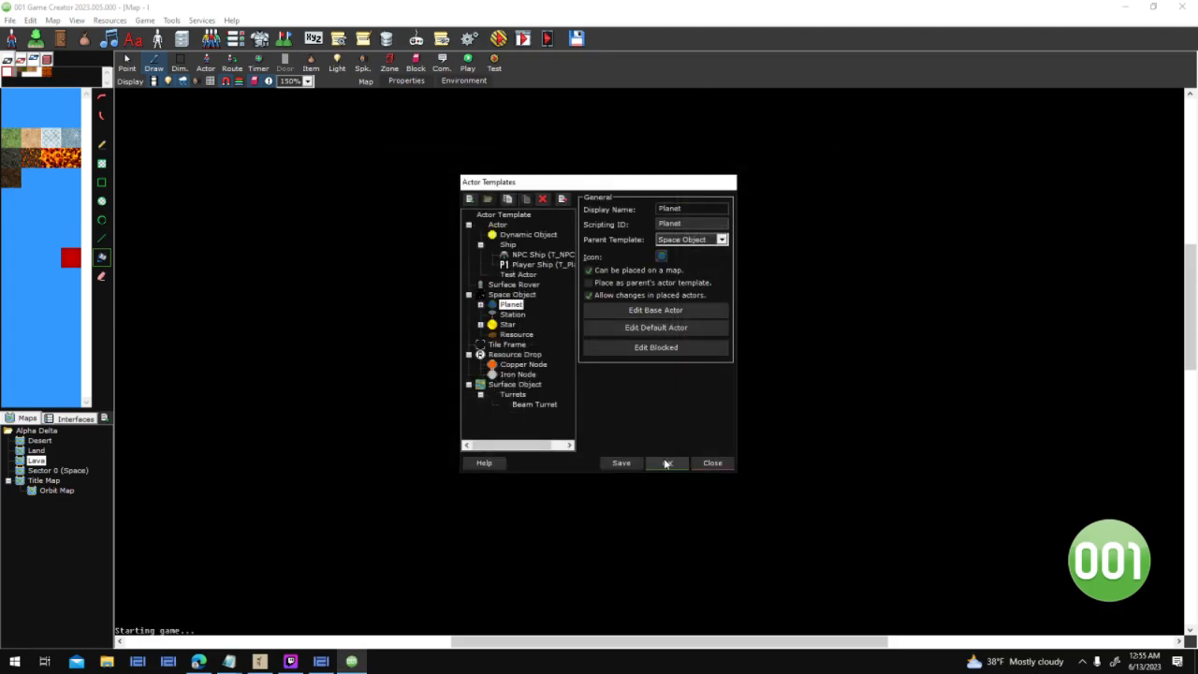
{"action": "left_click", "coordinate": [665, 463]}
{"action": "scroll", "coordinate": [539, 327], "scroll_direction": "left", "scroll_amount": 2}
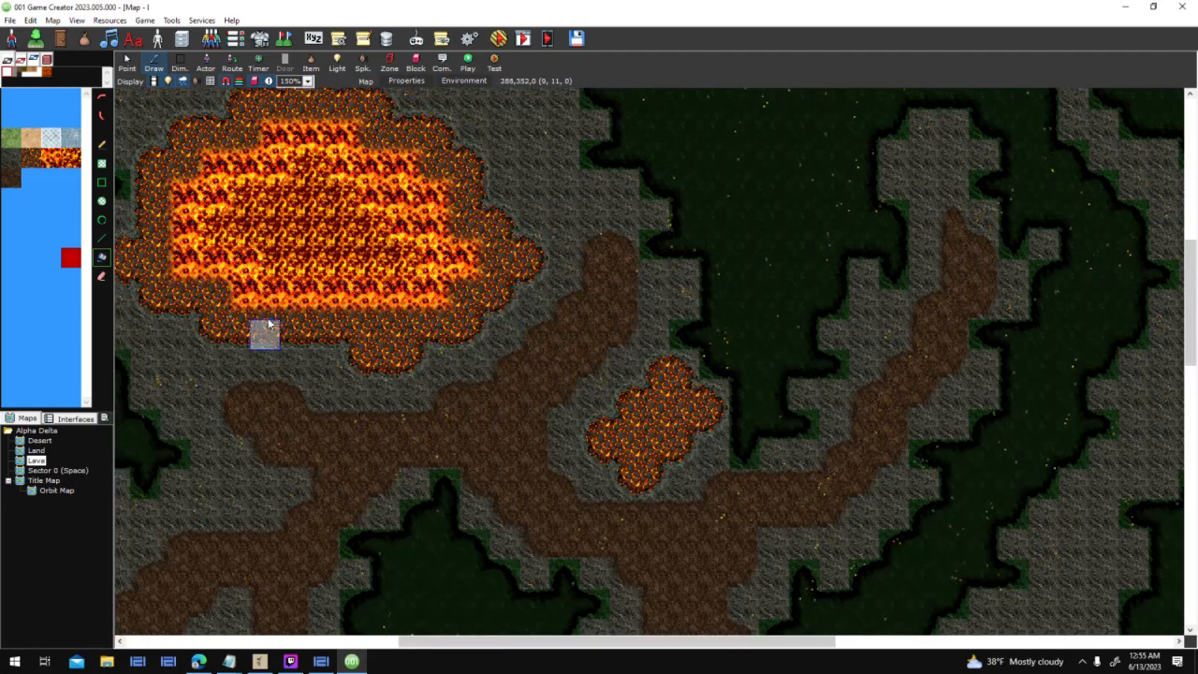
Open the base actor of the Surface Rover template for editing
{"action": "left_click", "coordinate": [160, 38]}
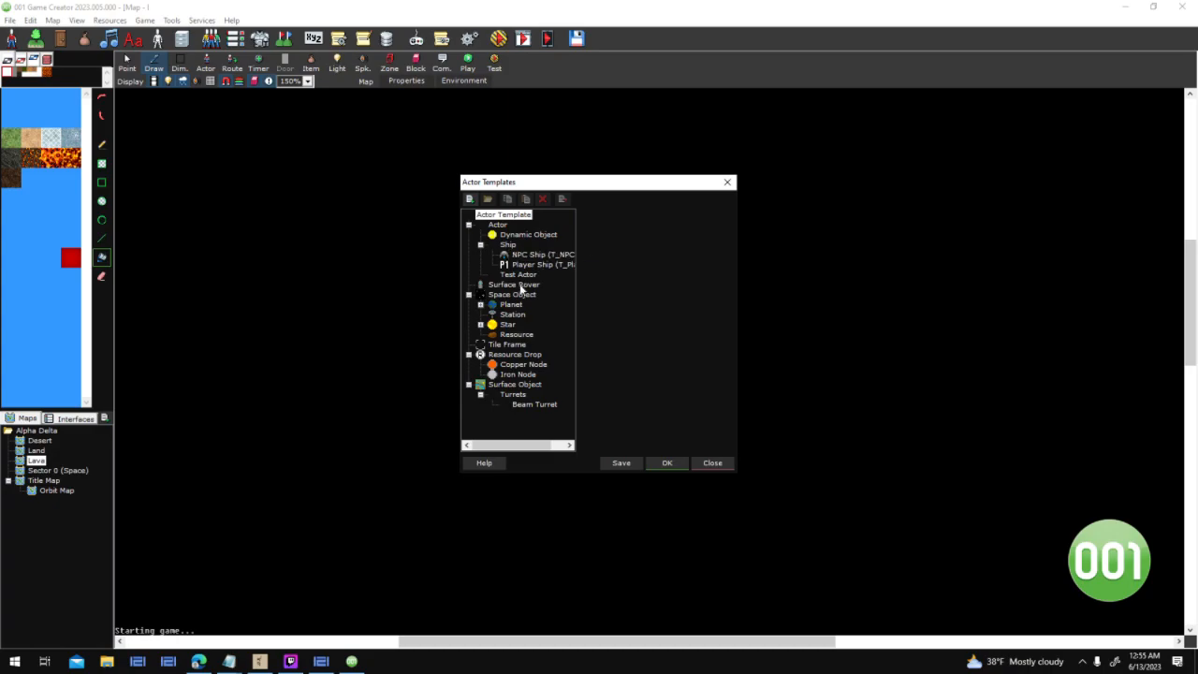
{"action": "left_click", "coordinate": [520, 285]}
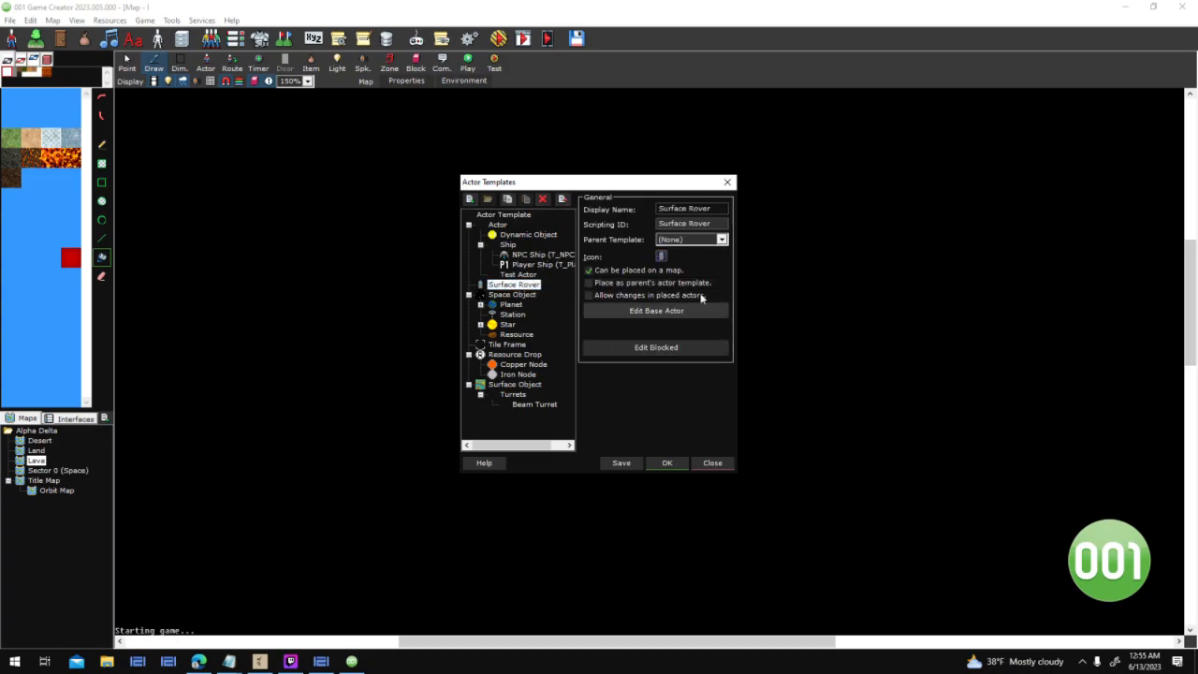
{"action": "left_click", "coordinate": [687, 309]}
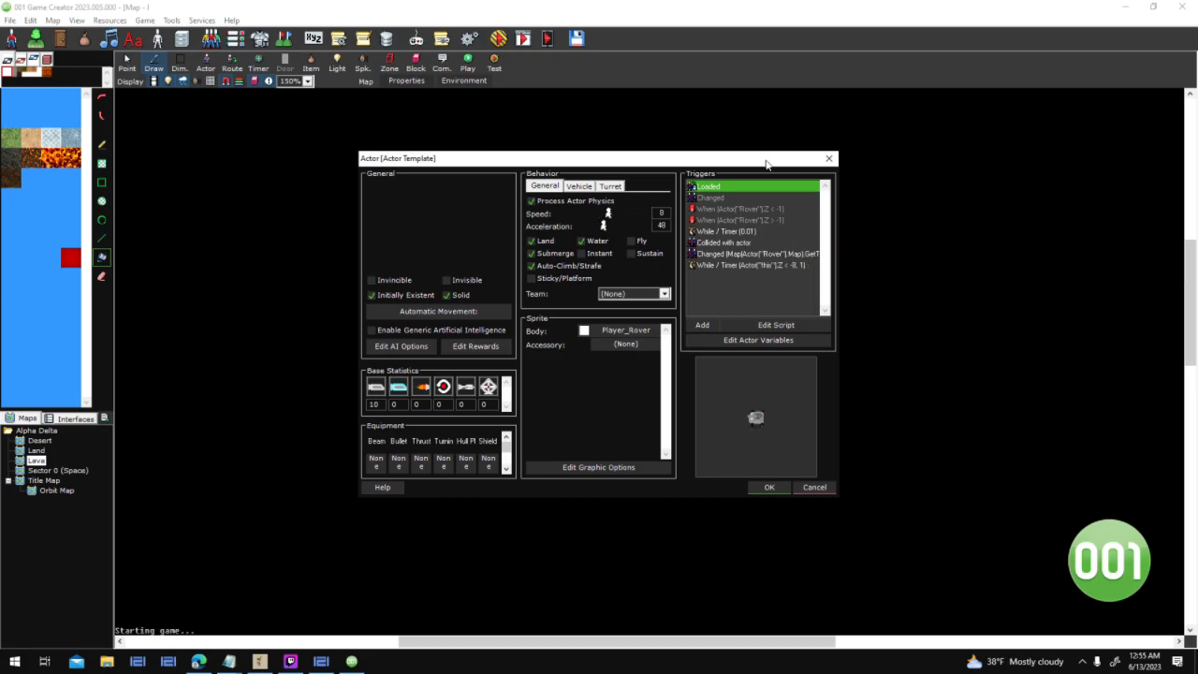
Add a Changed trigger with its expression condition enabled to the rover's base actor
{"action": "left_click", "coordinate": [706, 327]}
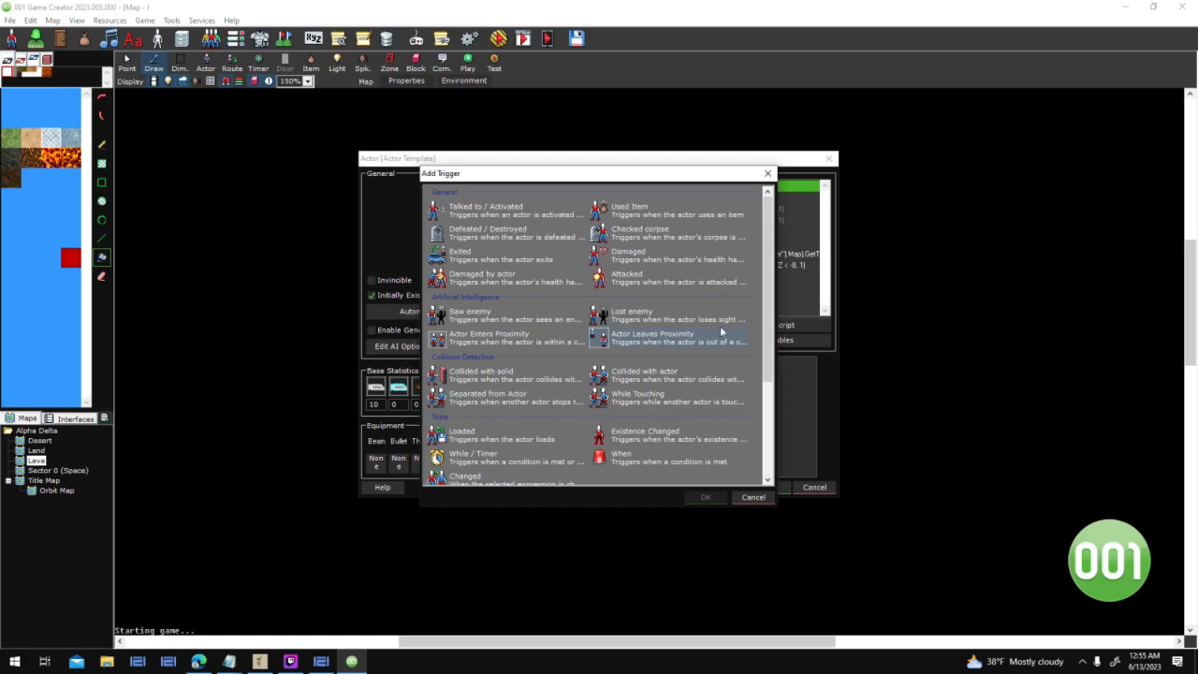
{"action": "scroll", "coordinate": [719, 326], "scroll_direction": "down", "scroll_amount": 4}
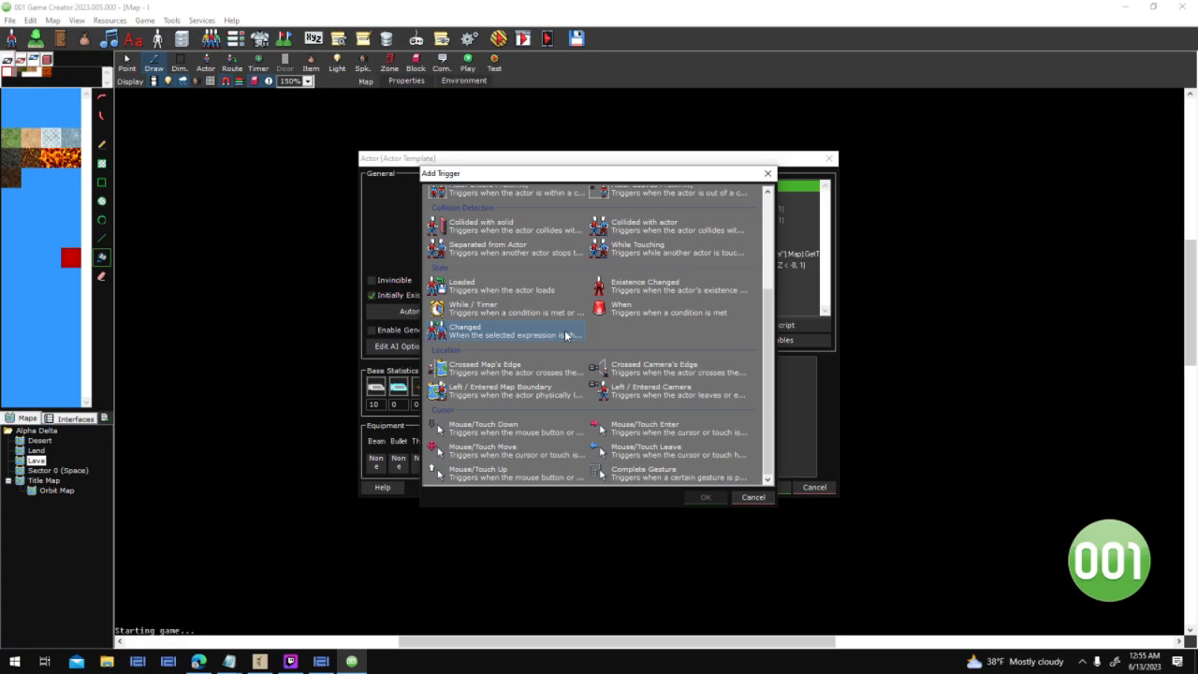
{"action": "double_click", "coordinate": [566, 335]}
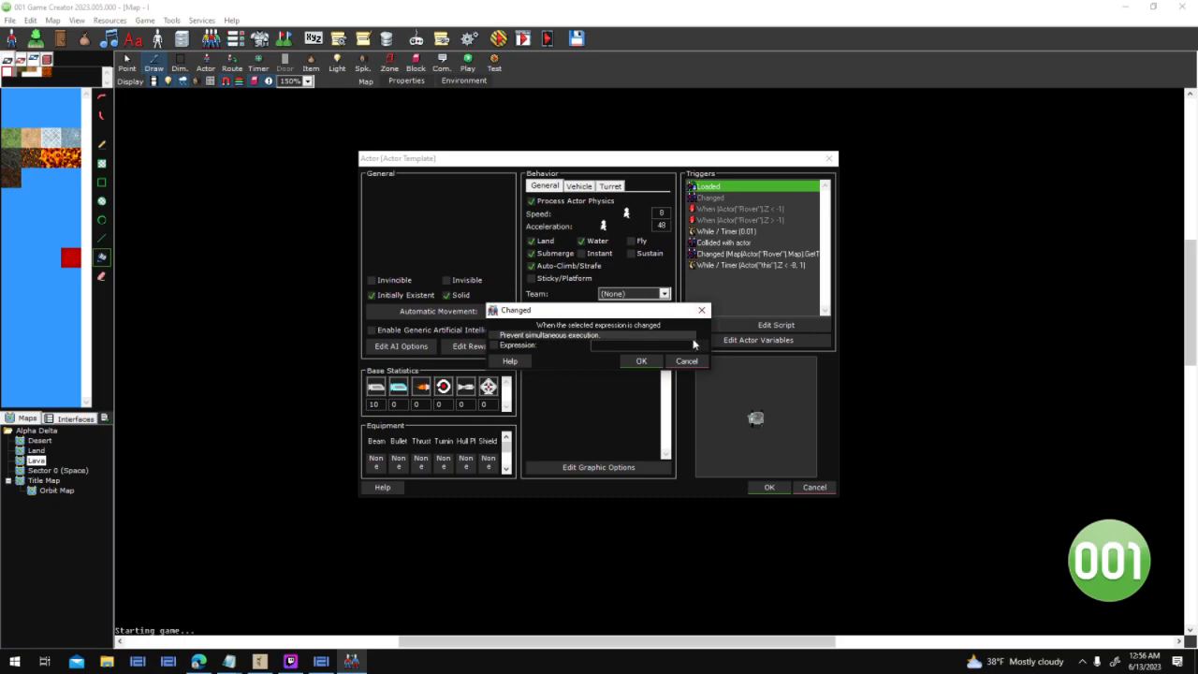
{"action": "left_click", "coordinate": [533, 345]}
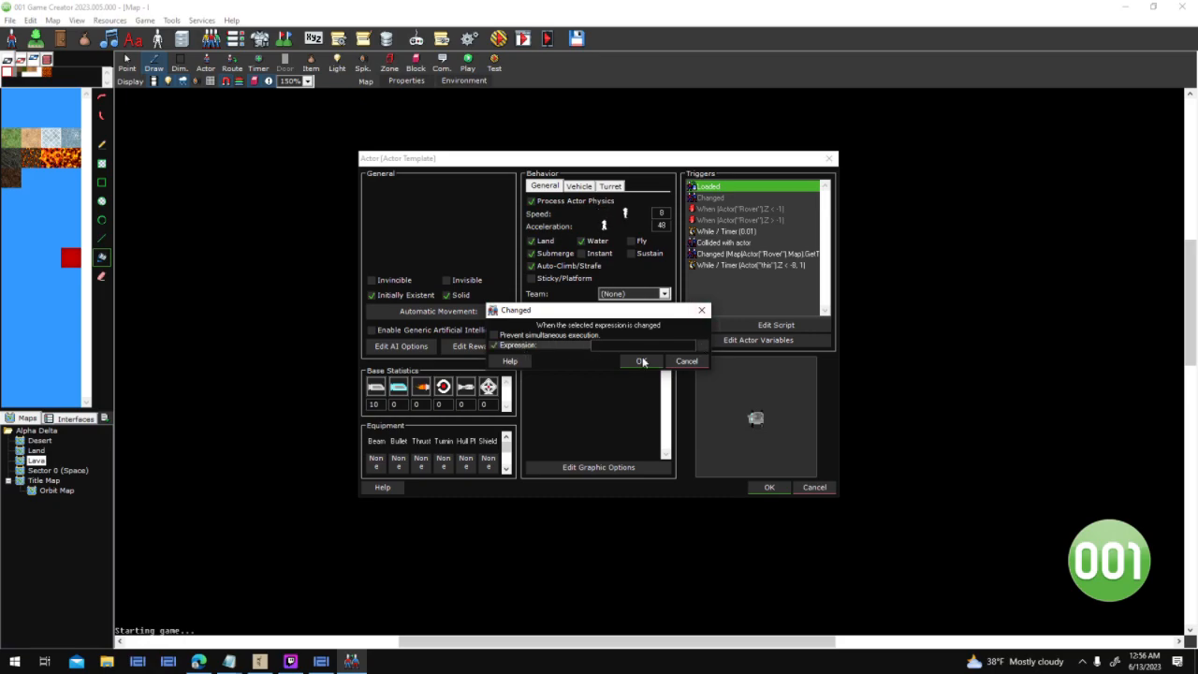
Set the Changed trigger's expression to the current map of the actor "Rover" and confirm the trigger
{"action": "left_click", "coordinate": [702, 344]}
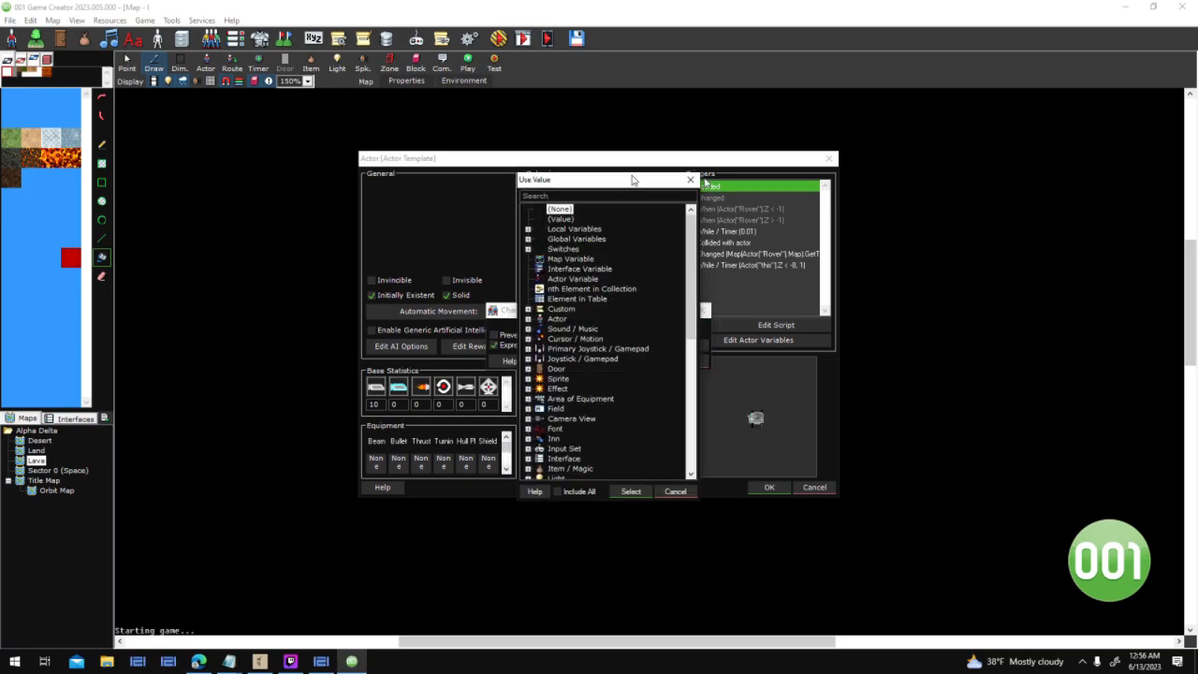
{"action": "left_click_drag", "start_coordinate": [633, 179], "coordinate": [819, 175]}
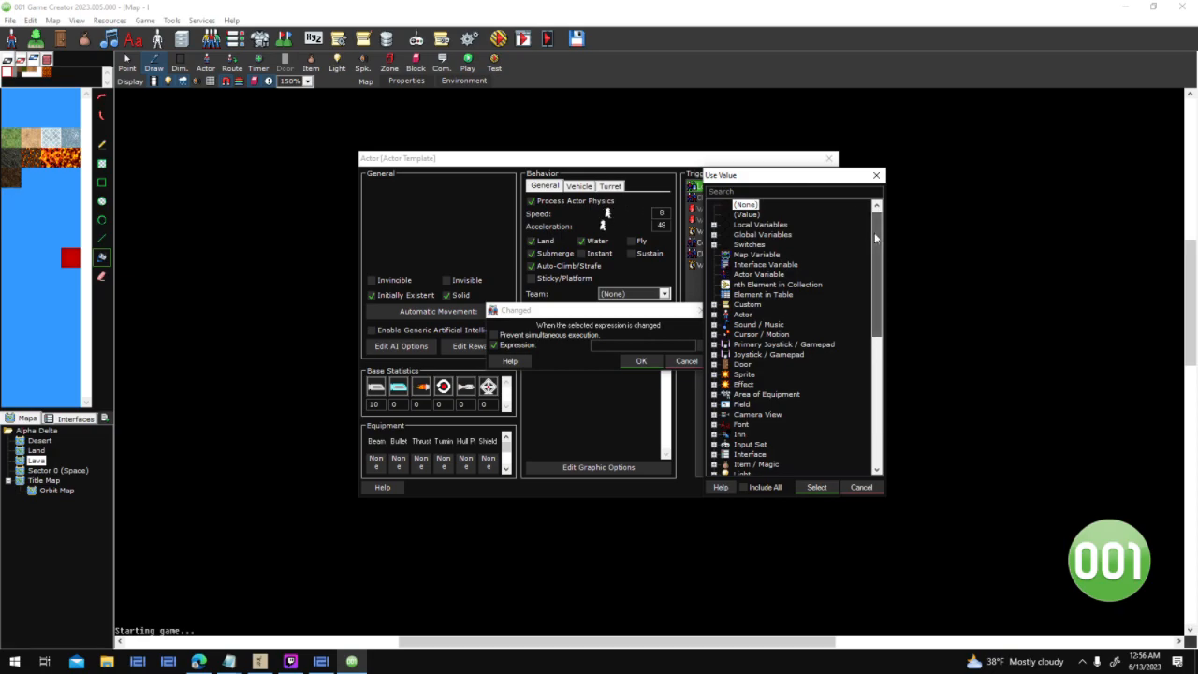
{"action": "type", "text": "map"}
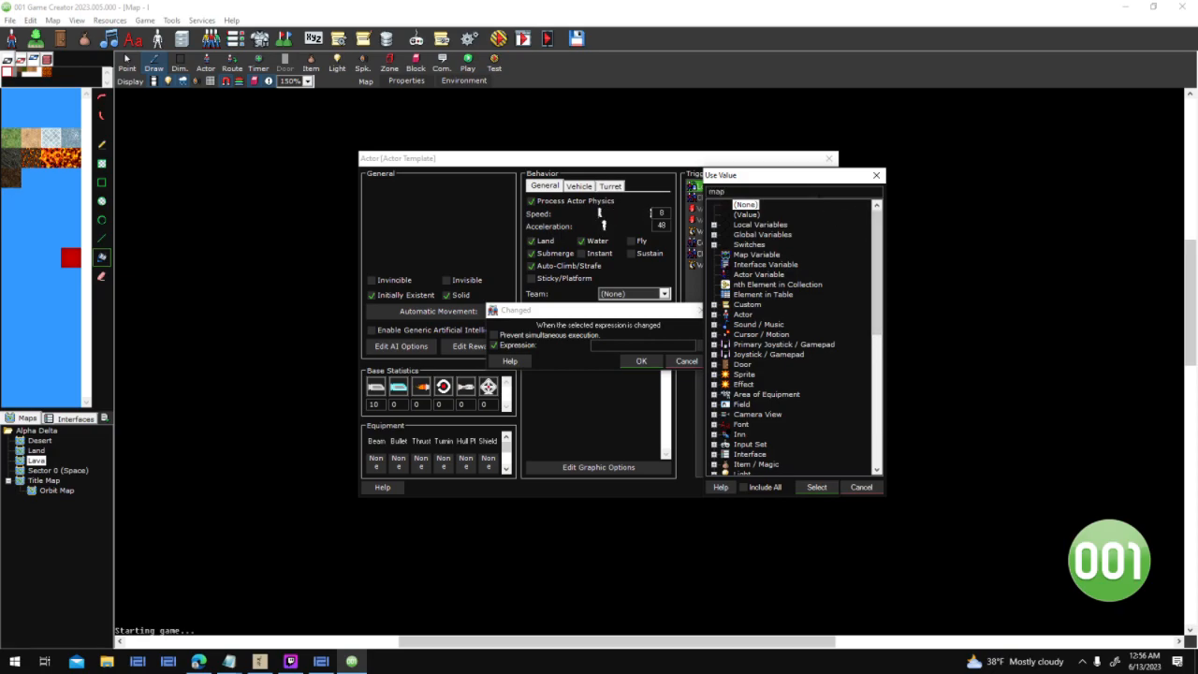
{"action": "left_click", "coordinate": [776, 245]}
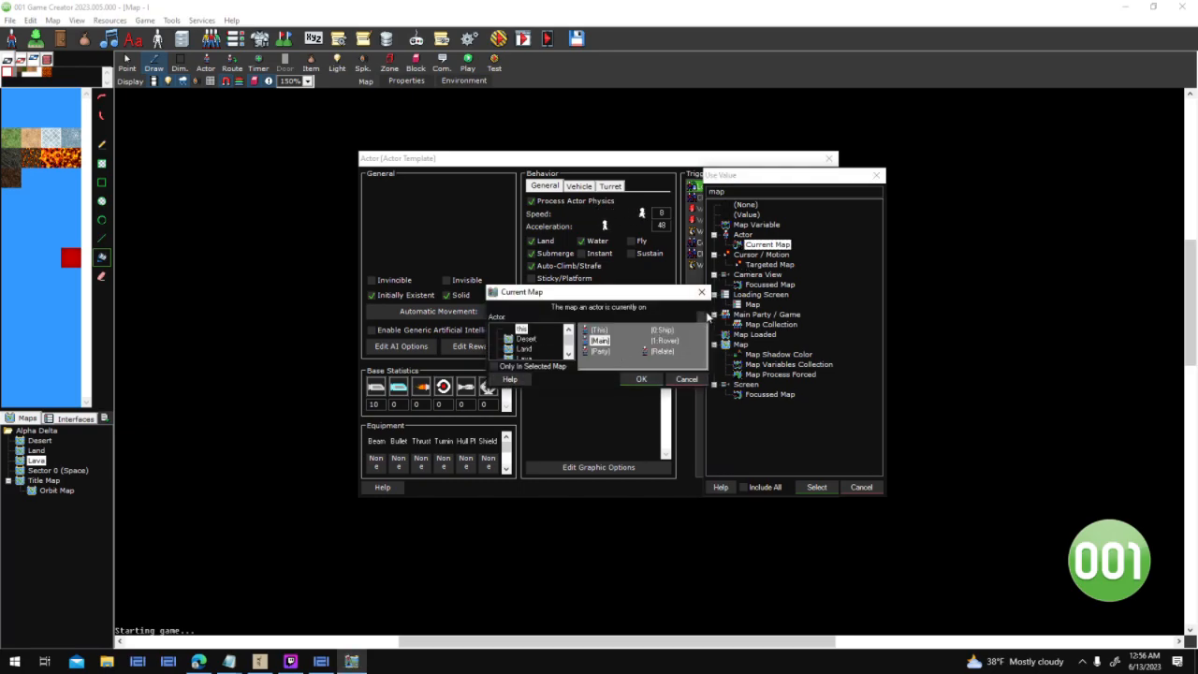
{"action": "left_click", "coordinate": [704, 316]}
{"action": "double_click", "coordinate": [558, 221]}
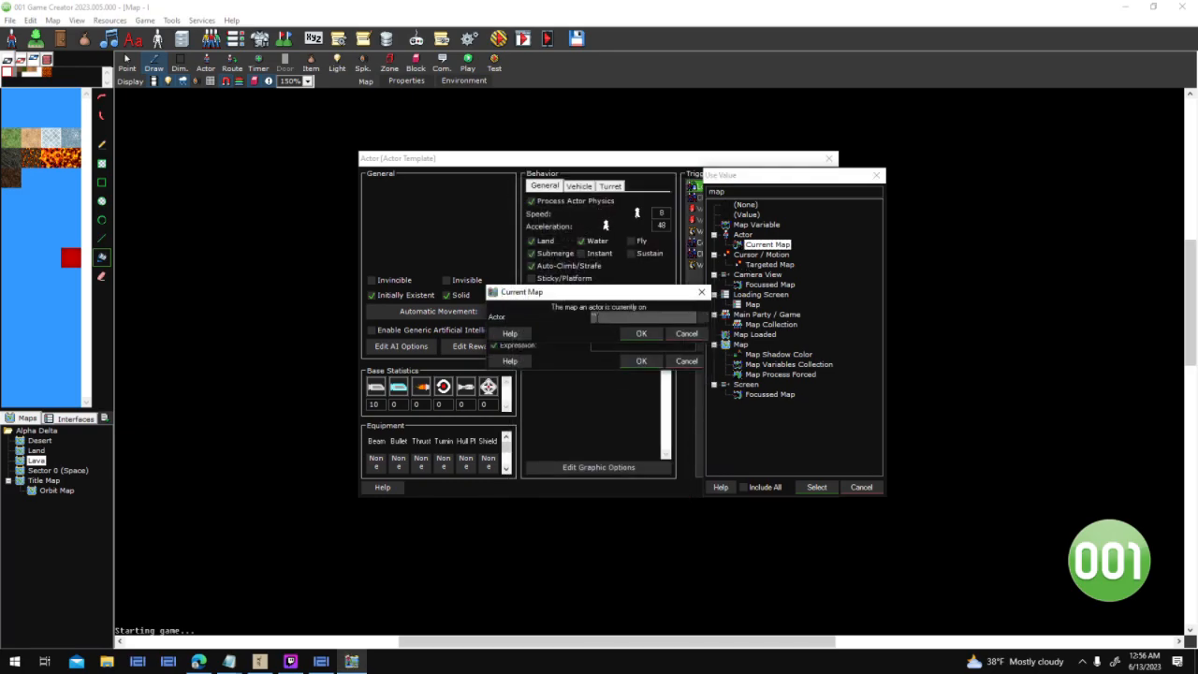
{"action": "type", "text": "Rover"}
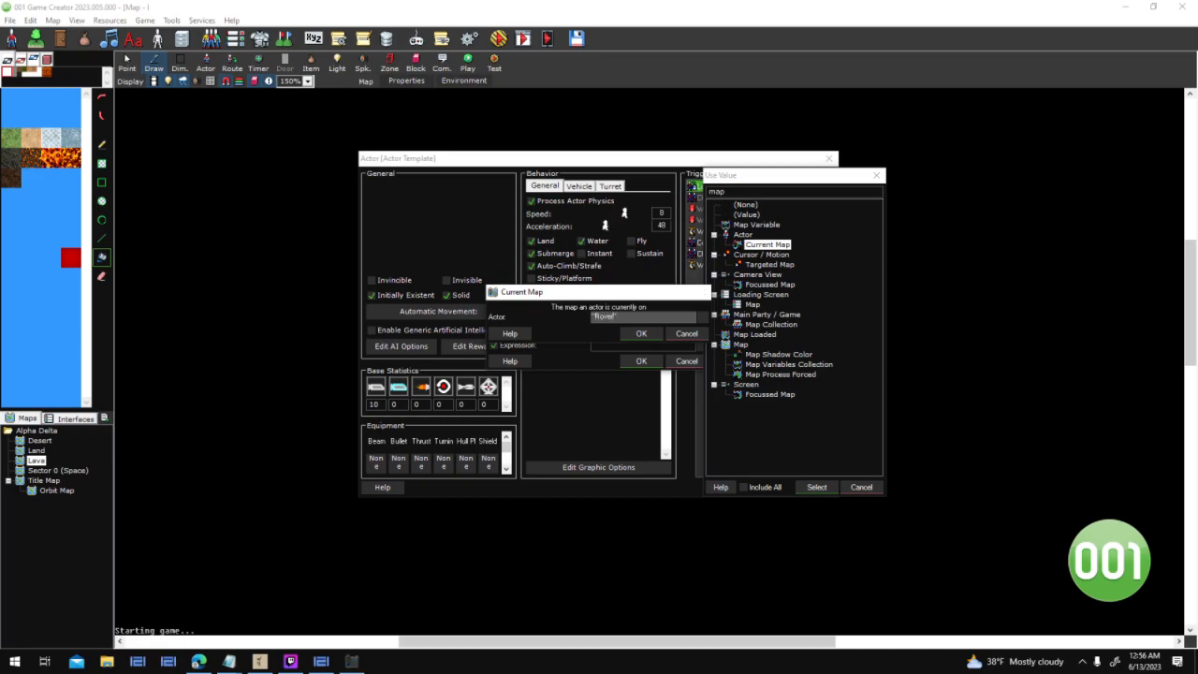
{"action": "key", "text": "Return"}
{"action": "left_click", "coordinate": [641, 360]}
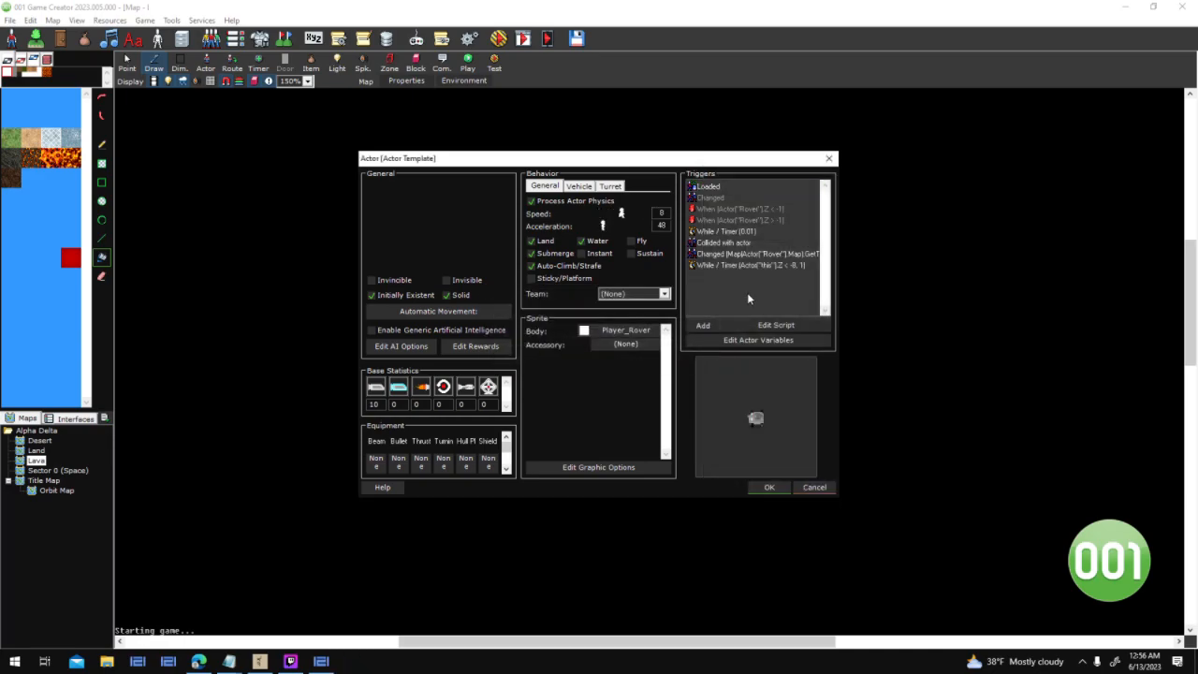
{"action": "left_click", "coordinate": [835, 501]}
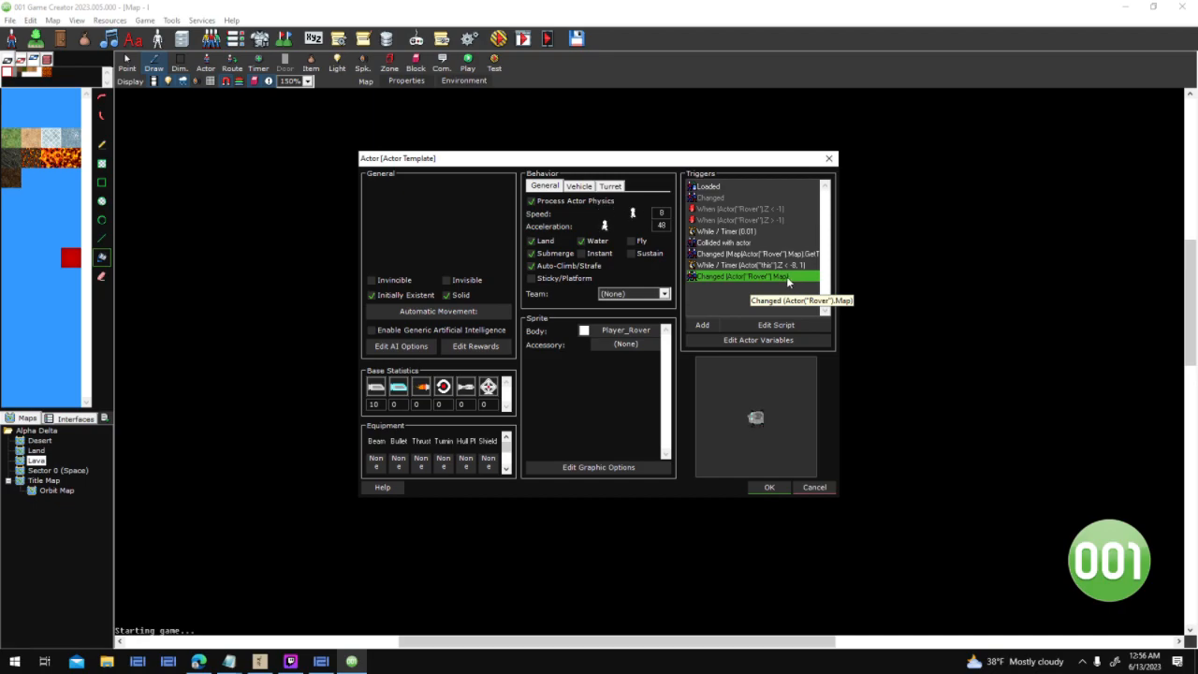
Check the settings of the rover's map Changed trigger and leave them without editing
{"action": "right_click", "coordinate": [787, 277]}
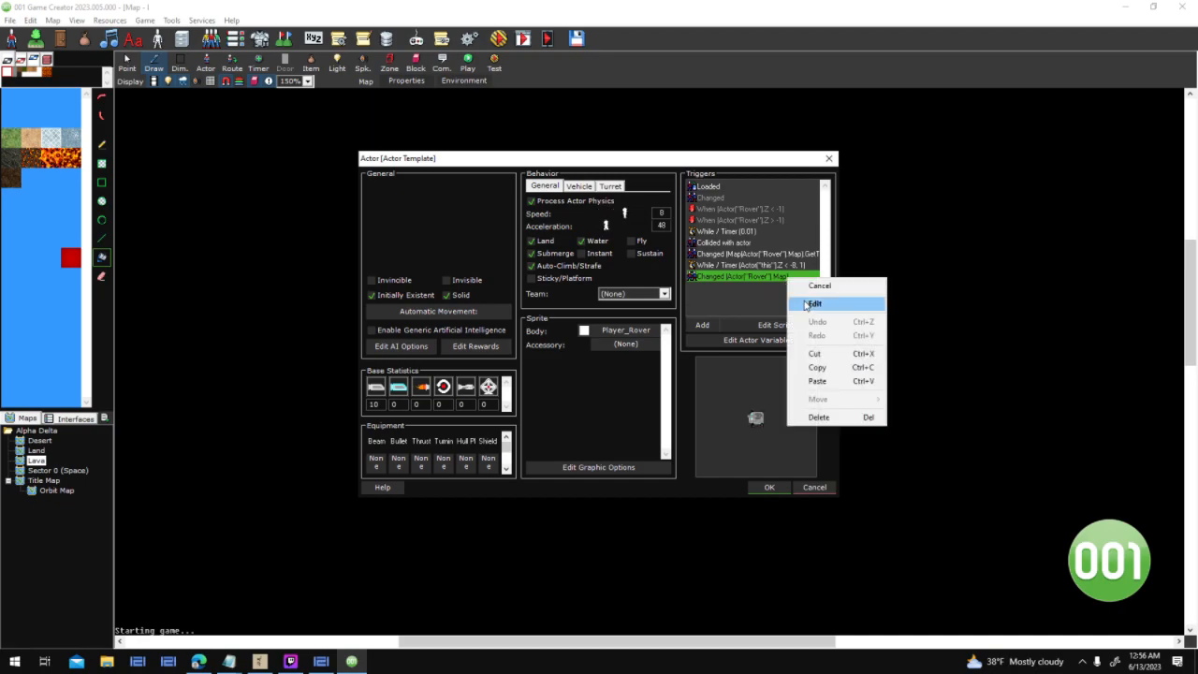
{"action": "left_click", "coordinate": [806, 304]}
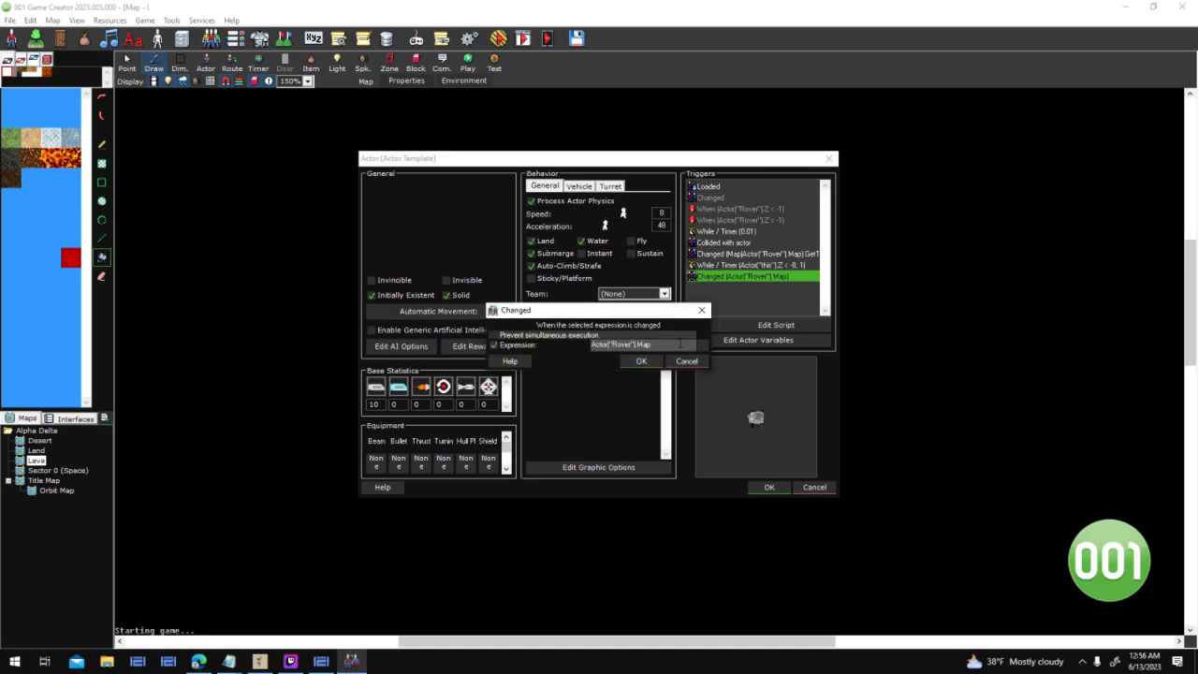
{"action": "left_click", "coordinate": [686, 361]}
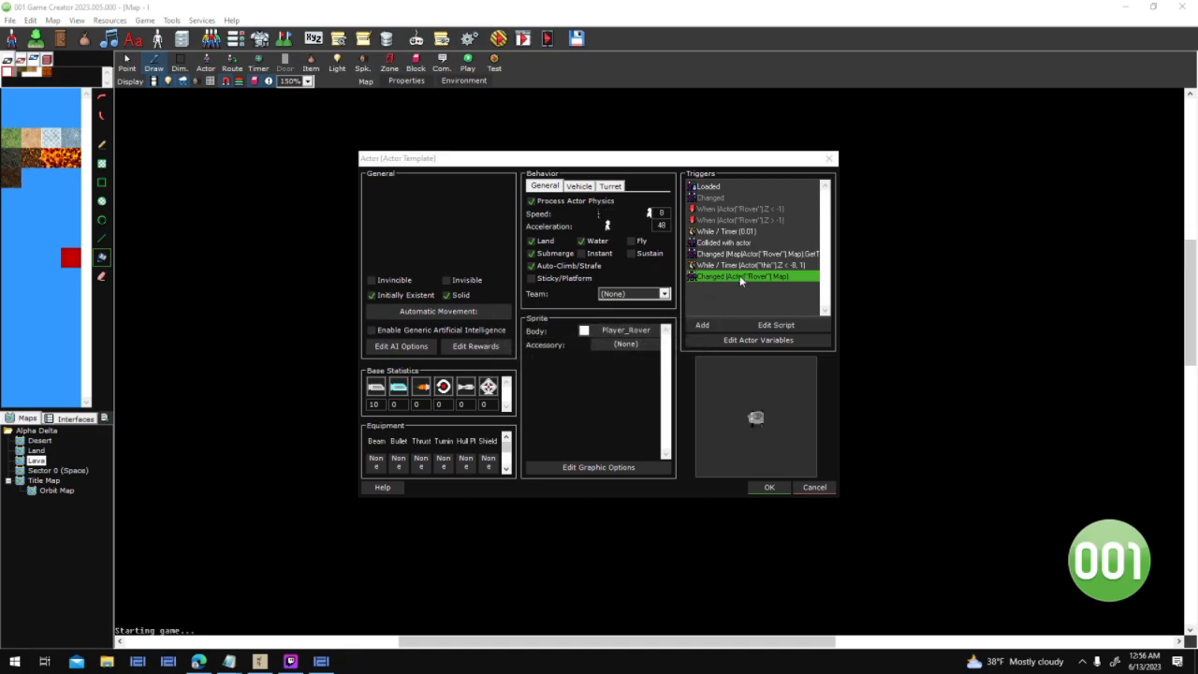
{"action": "right_click", "coordinate": [739, 277]}
{"action": "left_click", "coordinate": [768, 216]}
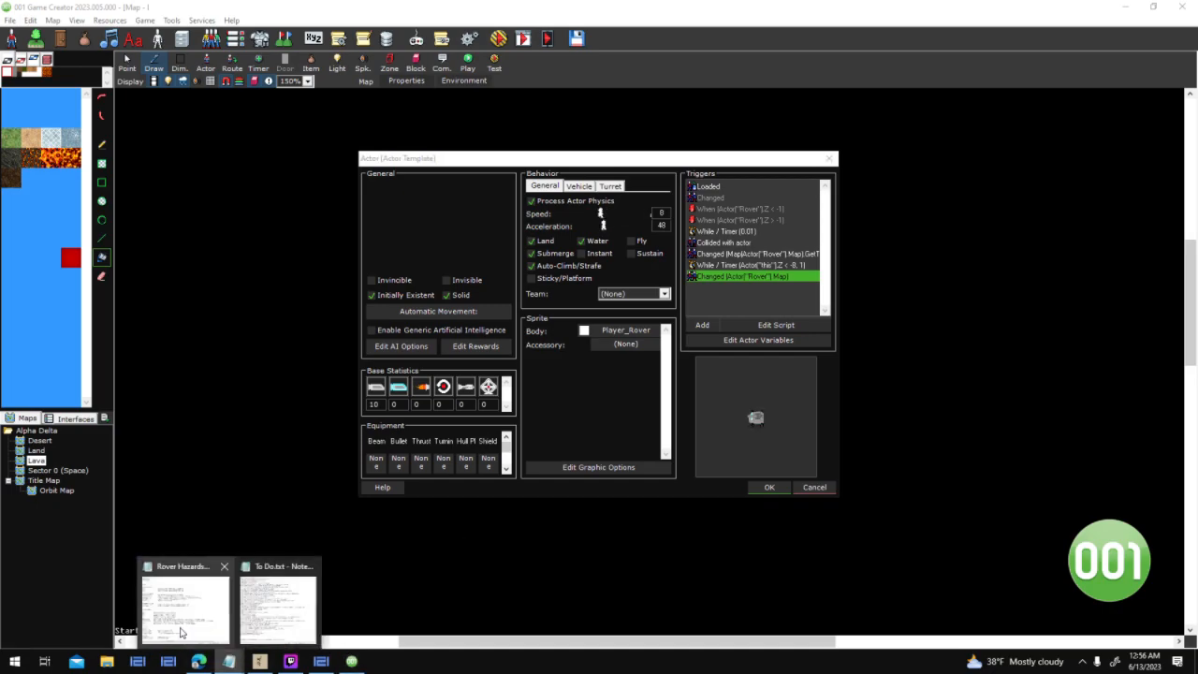
Switch to Notepad to review the High Temperature and Low Temperature hazards in Rover Hazards.txt, and return to 001 Game Creator
{"action": "left_click", "coordinate": [186, 598]}
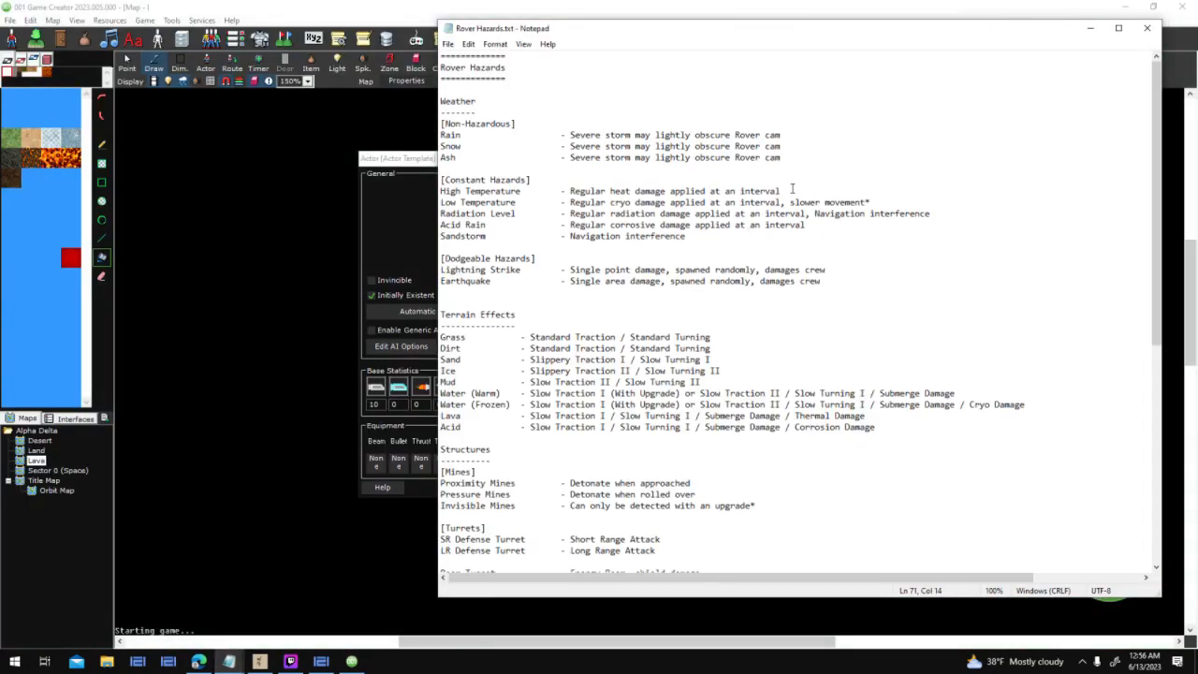
{"action": "left_click", "coordinate": [882, 199]}
{"action": "left_click_drag", "start_coordinate": [495, 187], "coordinate": [870, 204]}
{"action": "left_click", "coordinate": [783, 305]}
{"action": "left_click_drag", "start_coordinate": [513, 202], "coordinate": [442, 189]}
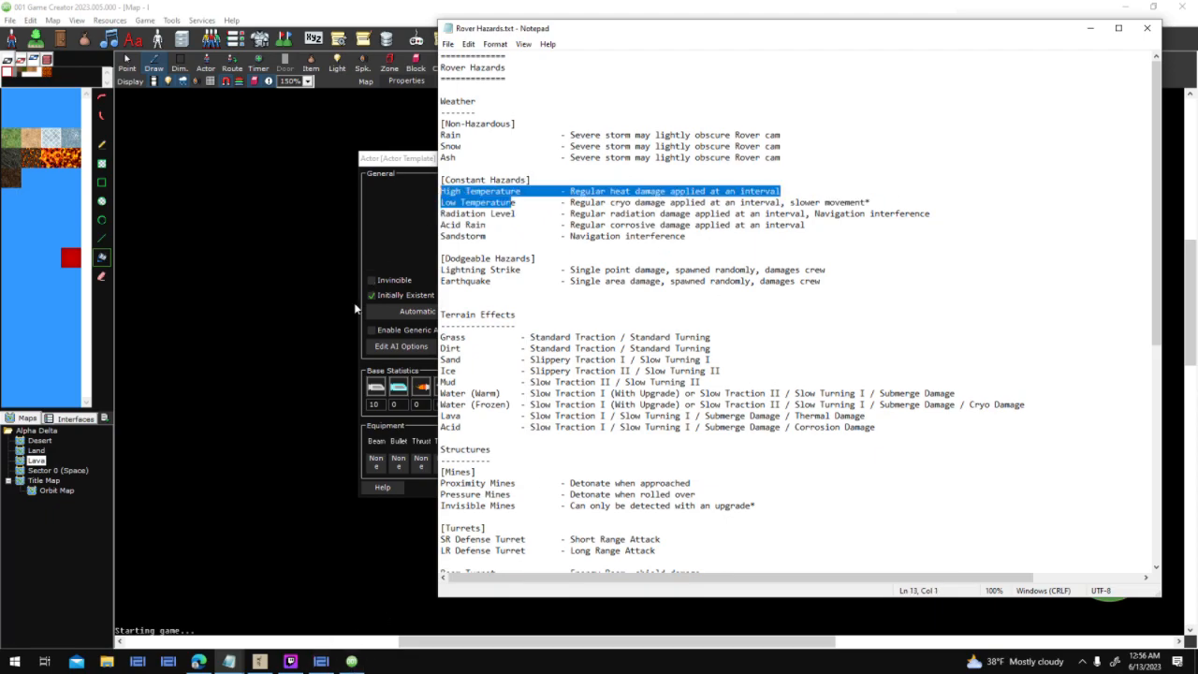
{"action": "left_click", "coordinate": [351, 660]}
Replace the rover's map Changed trigger with a new While / Timer trigger, and close its script
{"action": "right_click", "coordinate": [770, 277]}
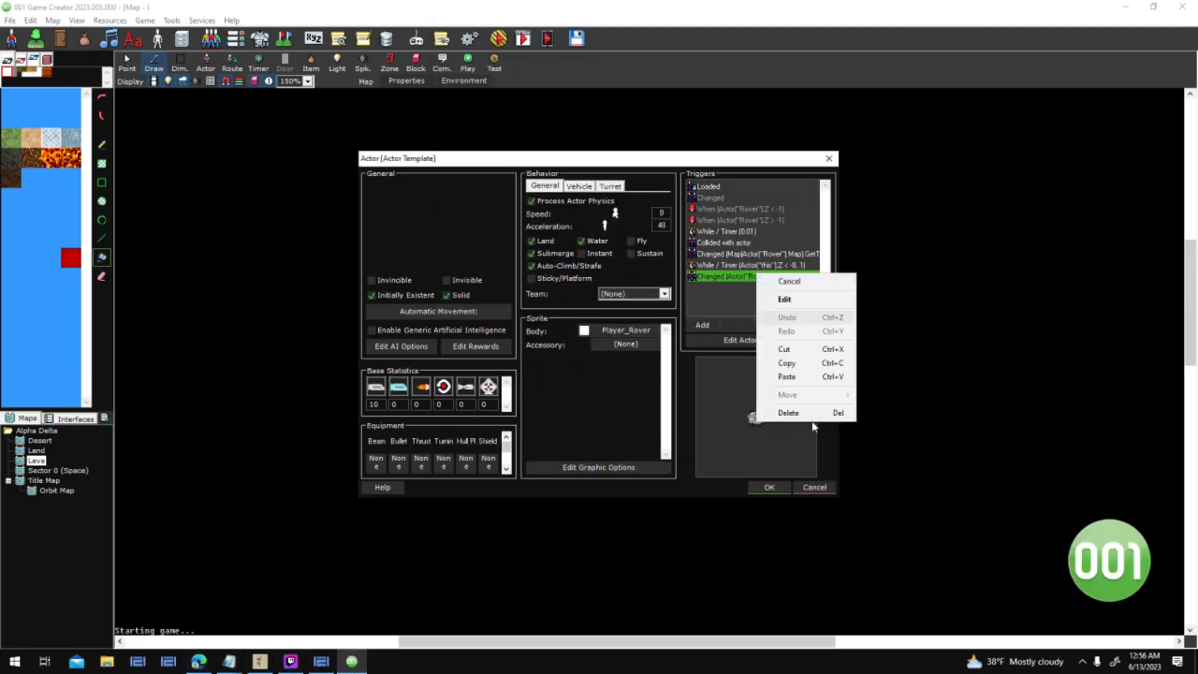
{"action": "left_click", "coordinate": [779, 408]}
{"action": "left_click", "coordinate": [704, 324]}
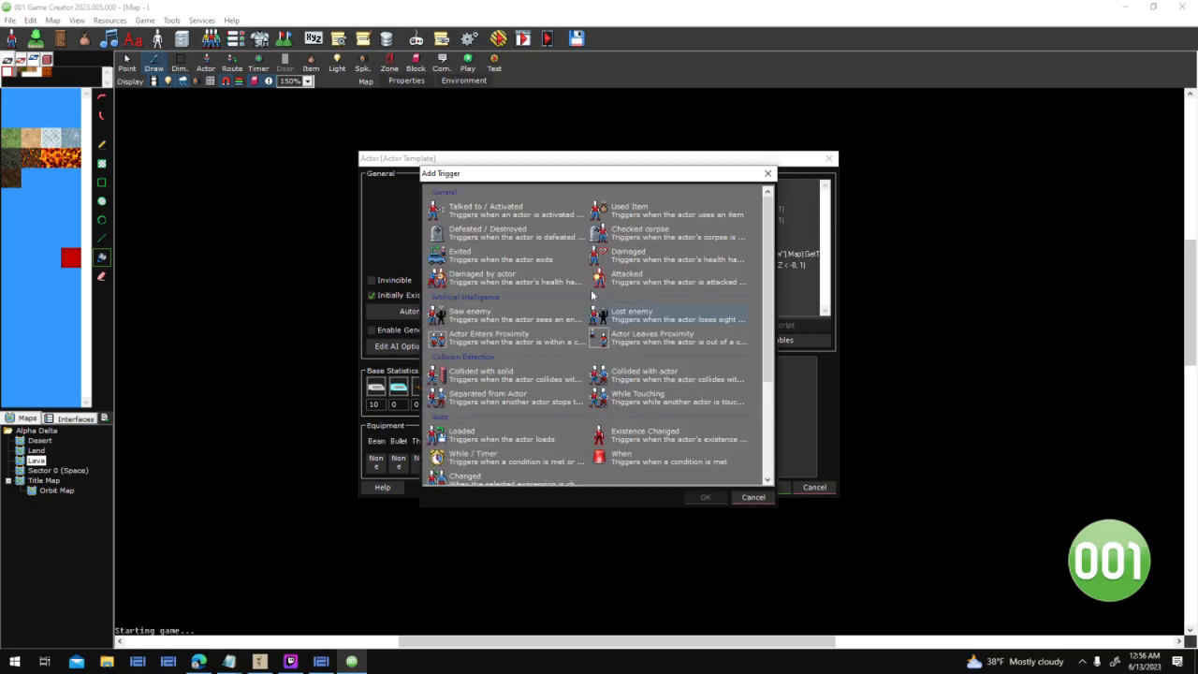
{"action": "scroll", "coordinate": [582, 344], "scroll_direction": "down", "scroll_amount": 3}
{"action": "double_click", "coordinate": [514, 309]}
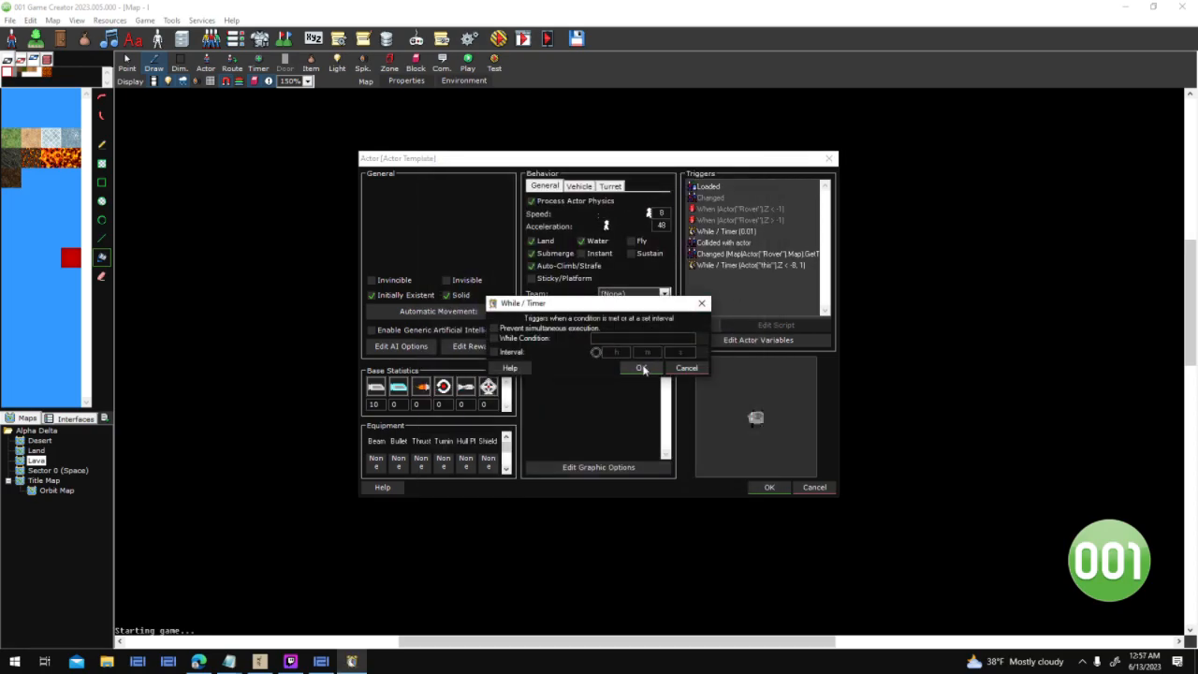
{"action": "left_click", "coordinate": [641, 368]}
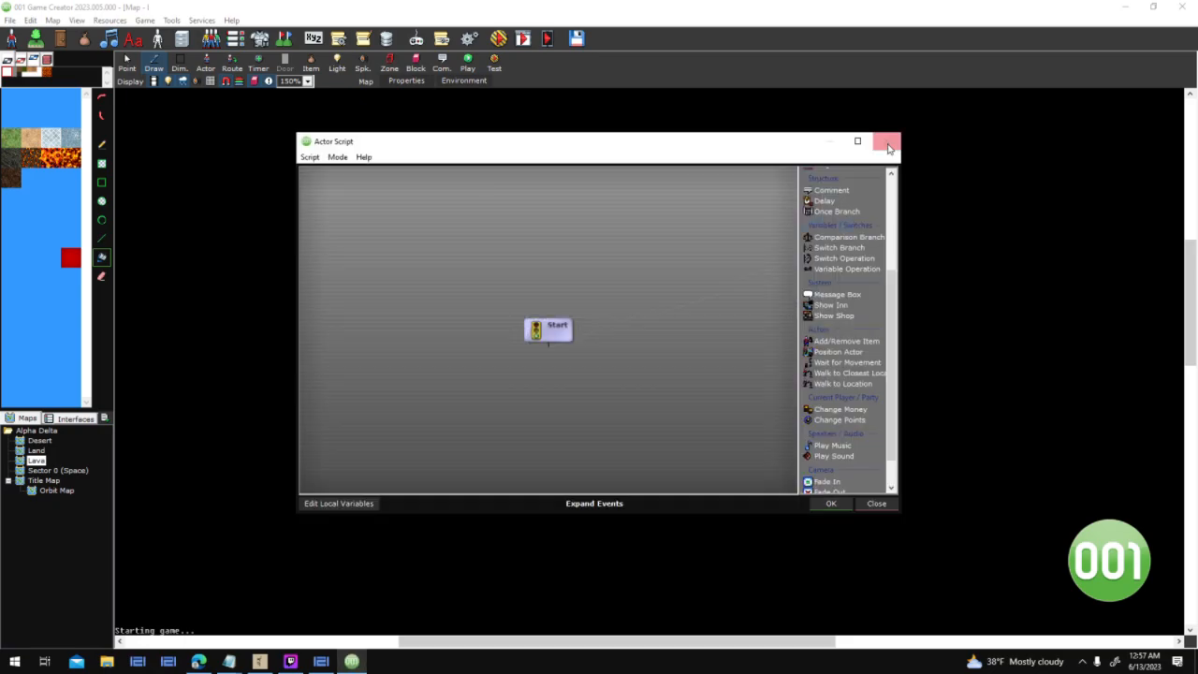
{"action": "left_click", "coordinate": [884, 143]}
Set the new While / Timer trigger's interval to 0.2 seconds
{"action": "right_click", "coordinate": [722, 279]}
{"action": "left_click", "coordinate": [746, 306]}
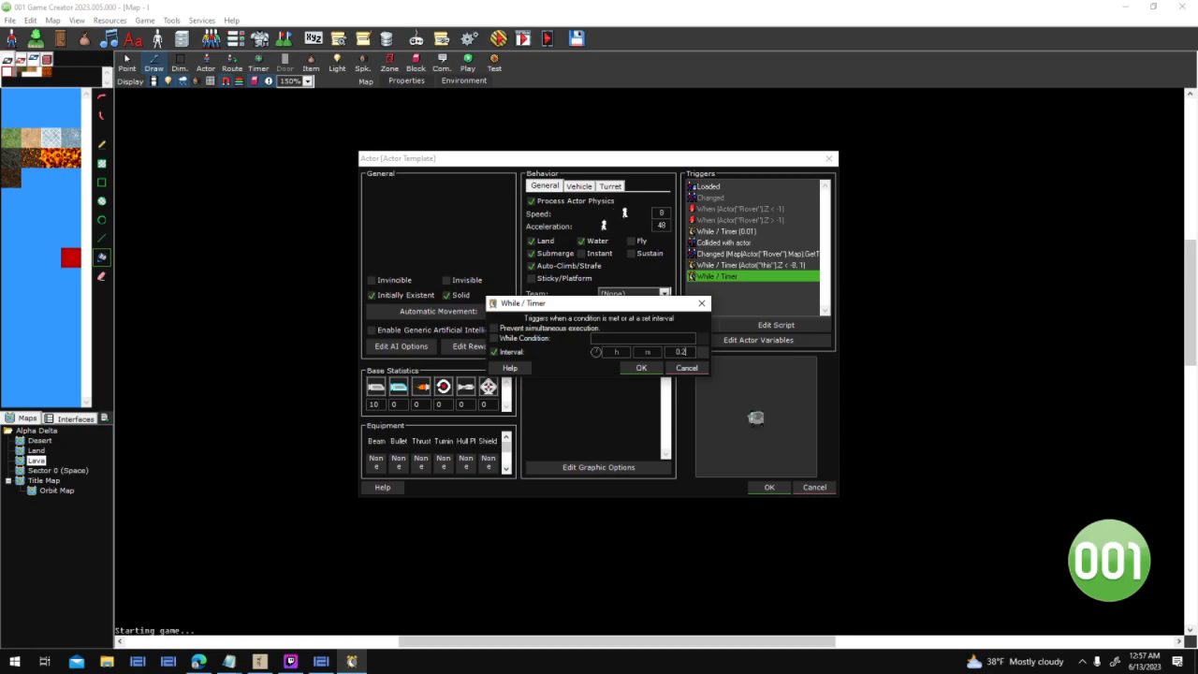
{"action": "key", "text": "Return"}
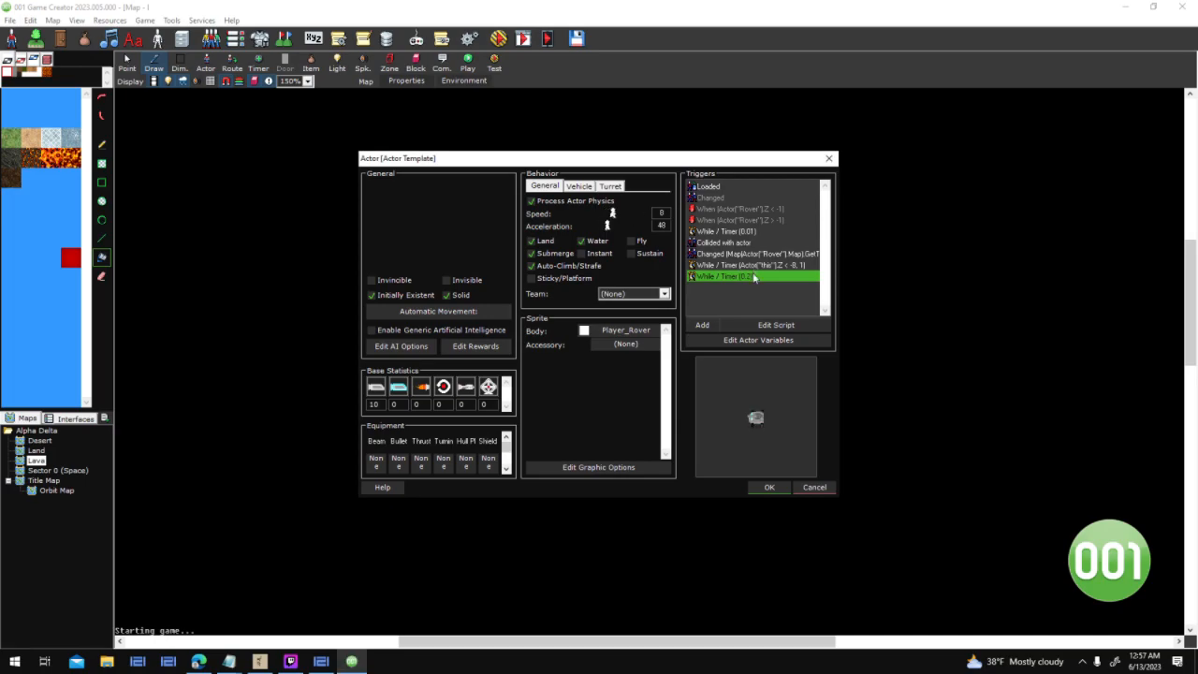
Open the 0.2-second timer trigger's script, accept it without adding events, and save the rover's base actor
{"action": "double_click", "coordinate": [754, 277]}
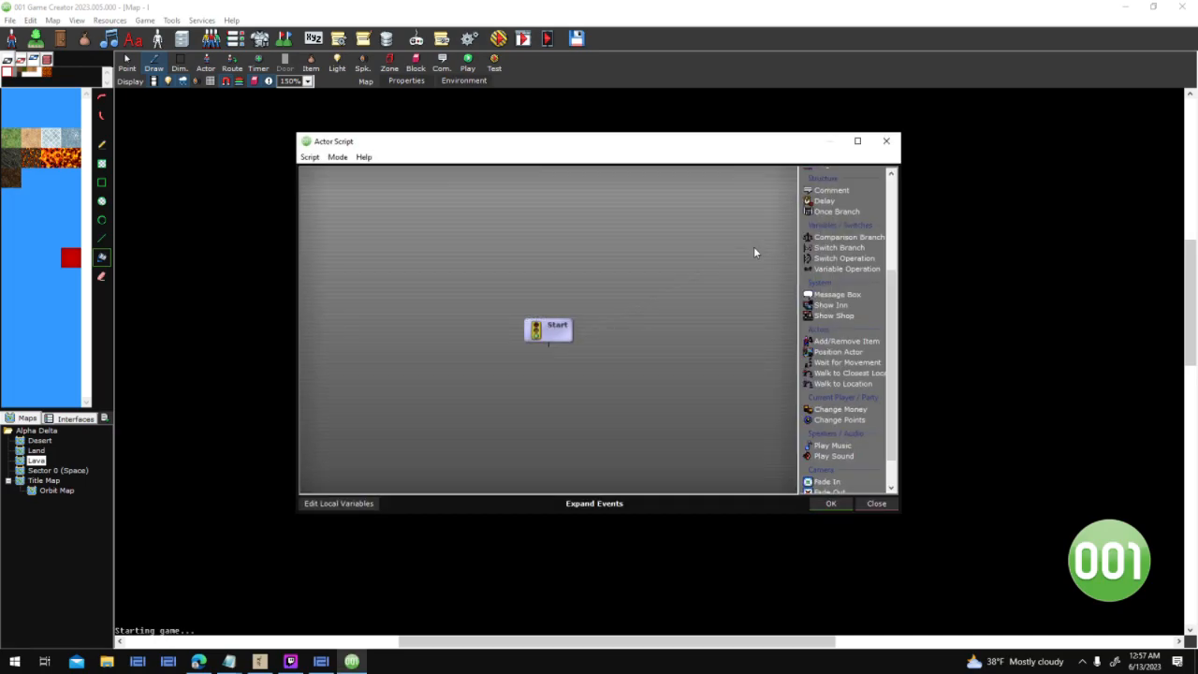
{"action": "left_click_drag", "start_coordinate": [895, 286], "coordinate": [895, 328]}
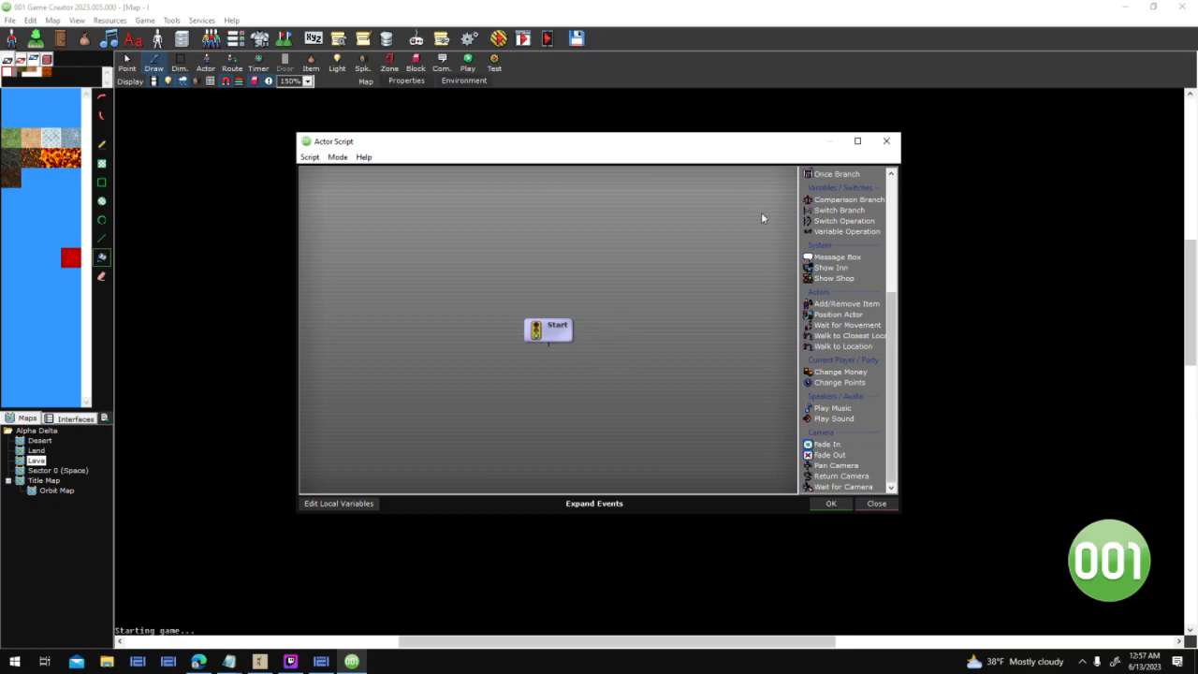
{"action": "left_click_drag", "start_coordinate": [733, 146], "coordinate": [710, 141]}
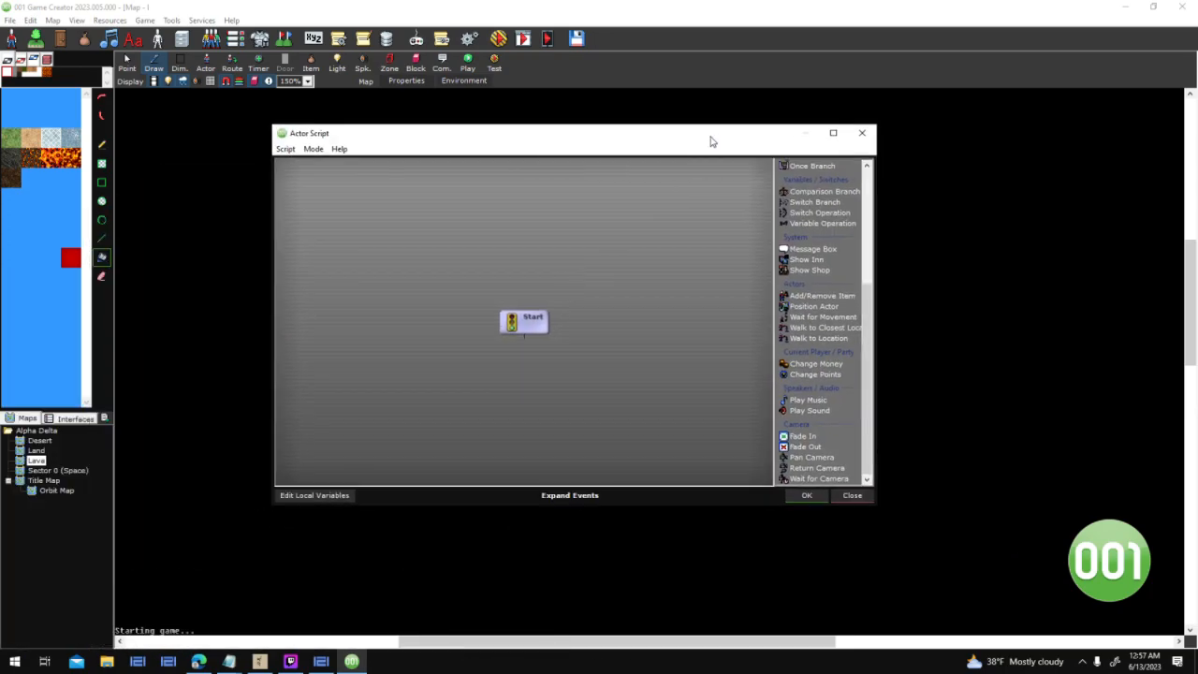
{"action": "left_click", "coordinate": [807, 496]}
{"action": "left_click", "coordinate": [762, 489]}
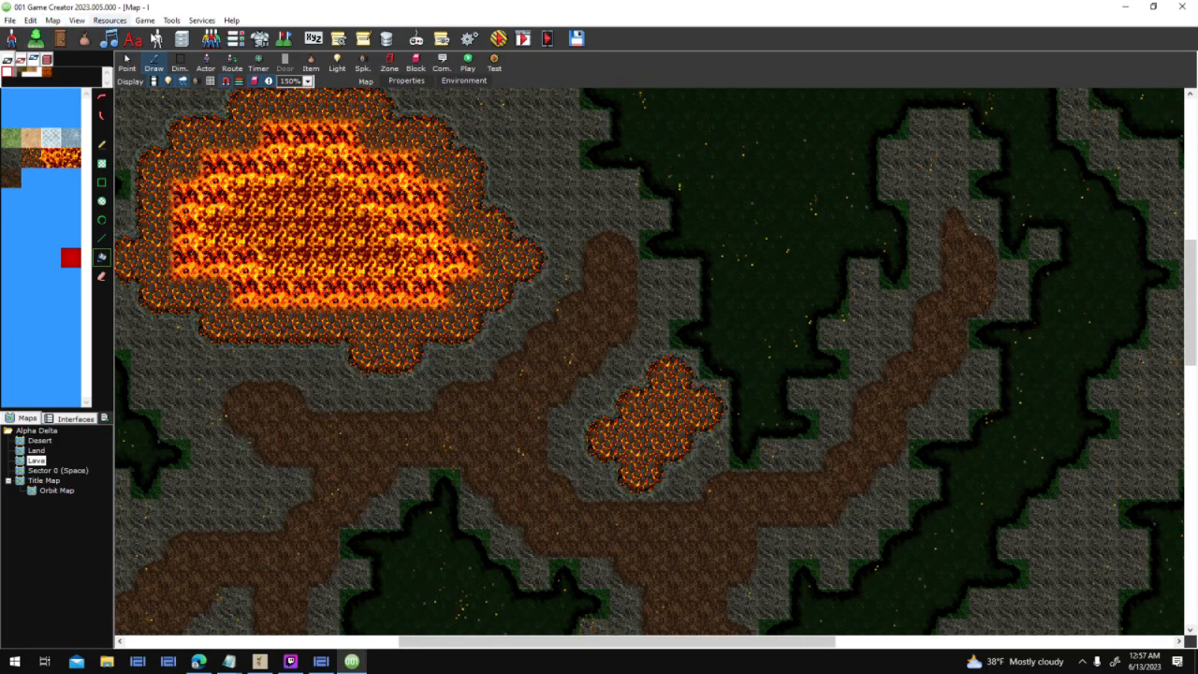
Open the actor templates and check the Space Object template's base actor, leaving it unchanged
{"action": "left_click", "coordinate": [155, 39]}
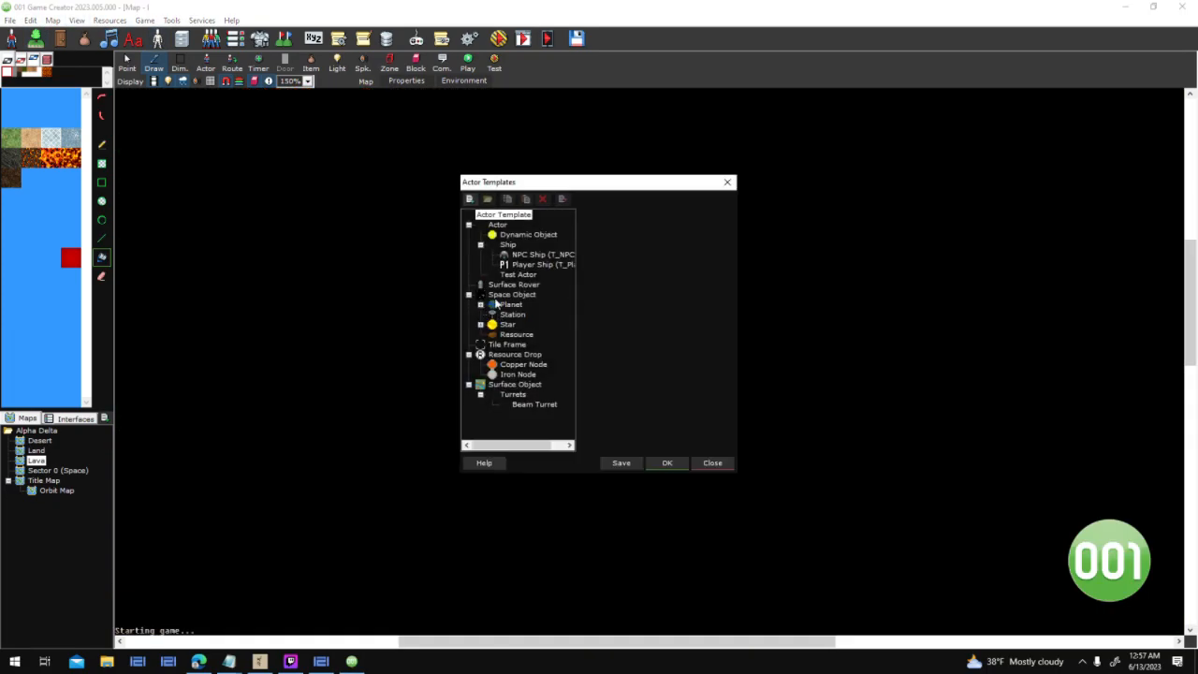
{"action": "left_click", "coordinate": [521, 294]}
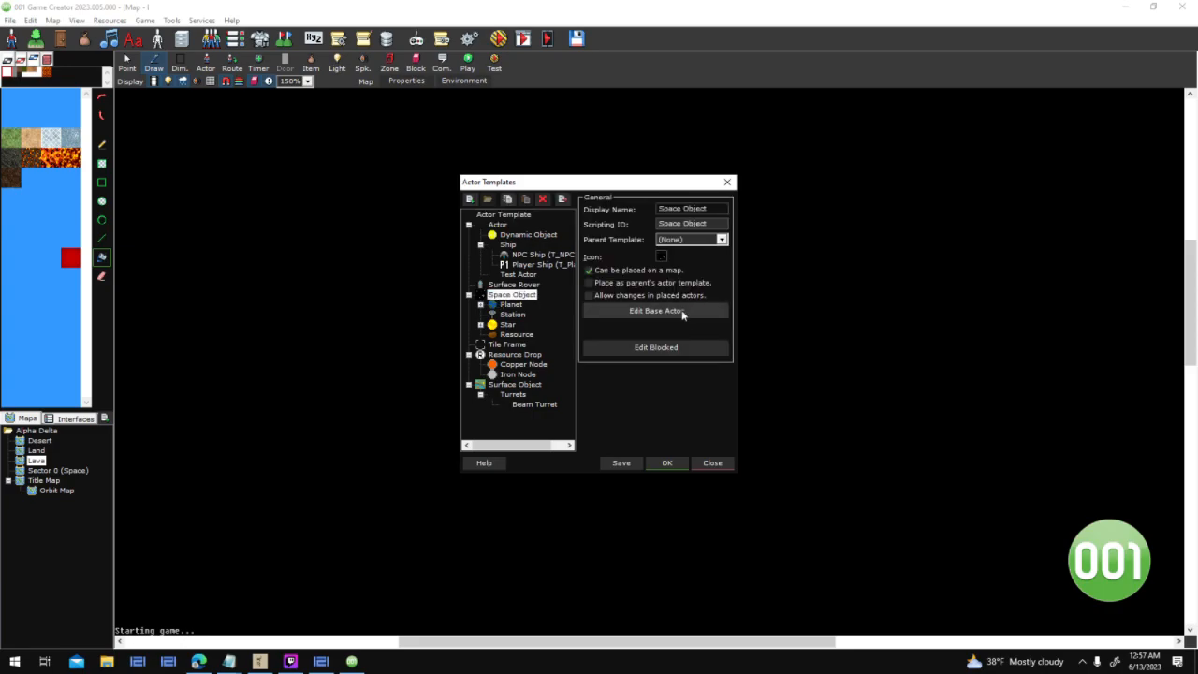
{"action": "left_click", "coordinate": [783, 340]}
{"action": "left_click", "coordinate": [811, 484]}
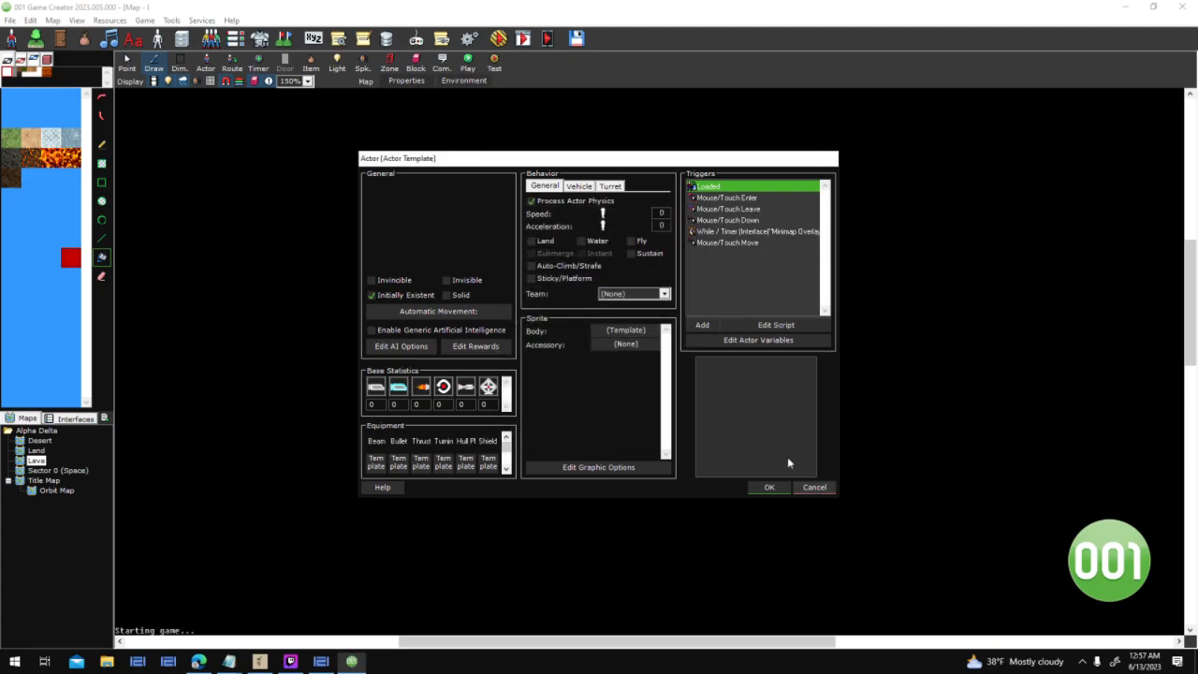
Add an actor variable named Surface_Temperature to the Planet template's base actor and accept the template changes
{"action": "left_click", "coordinate": [519, 306]}
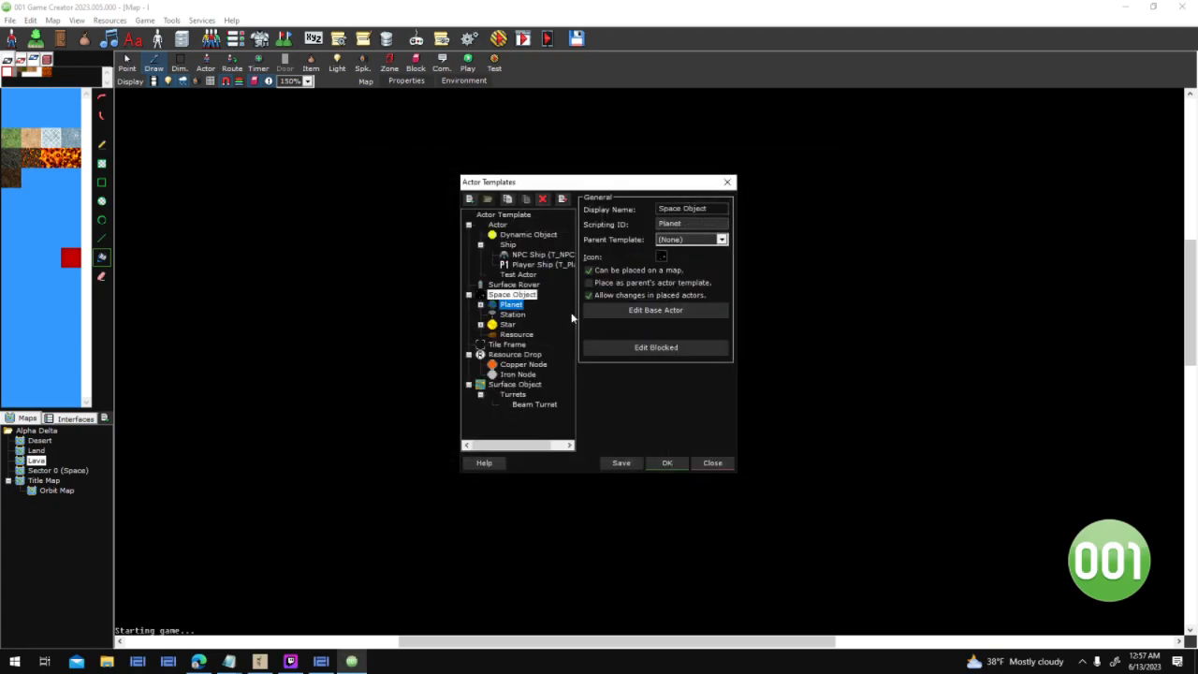
{"action": "left_click", "coordinate": [645, 311]}
{"action": "left_click", "coordinate": [756, 340]}
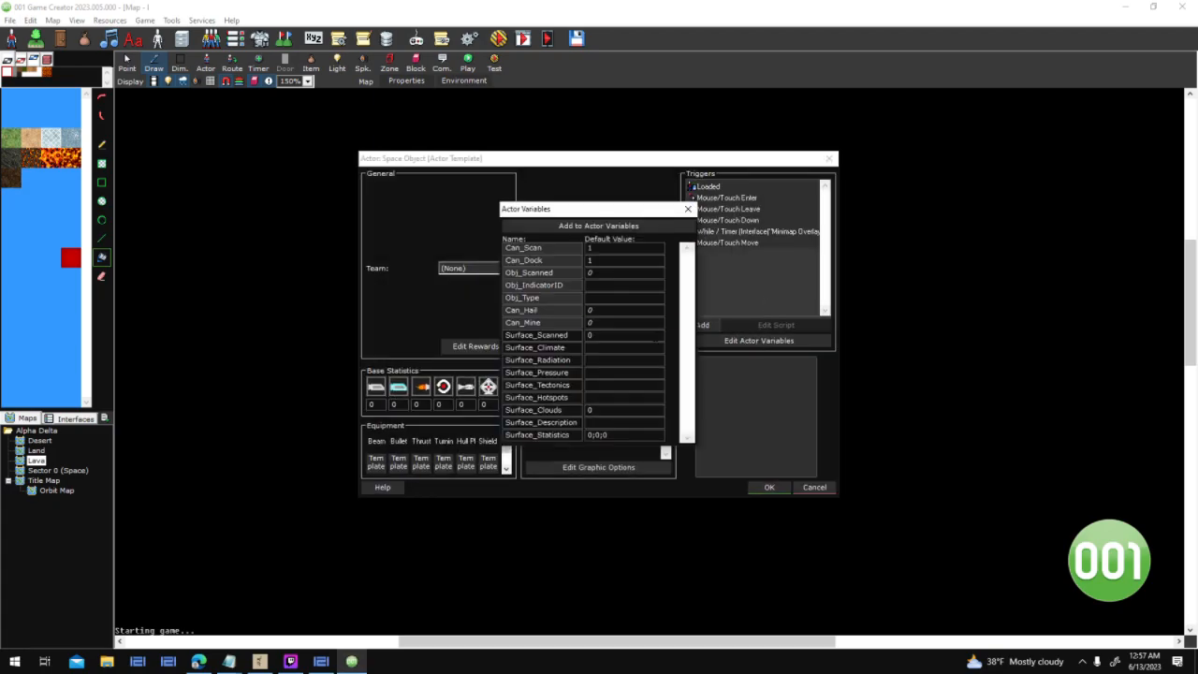
{"action": "scroll", "coordinate": [636, 281], "scroll_direction": "down", "scroll_amount": 1}
{"action": "left_click", "coordinate": [542, 436]}
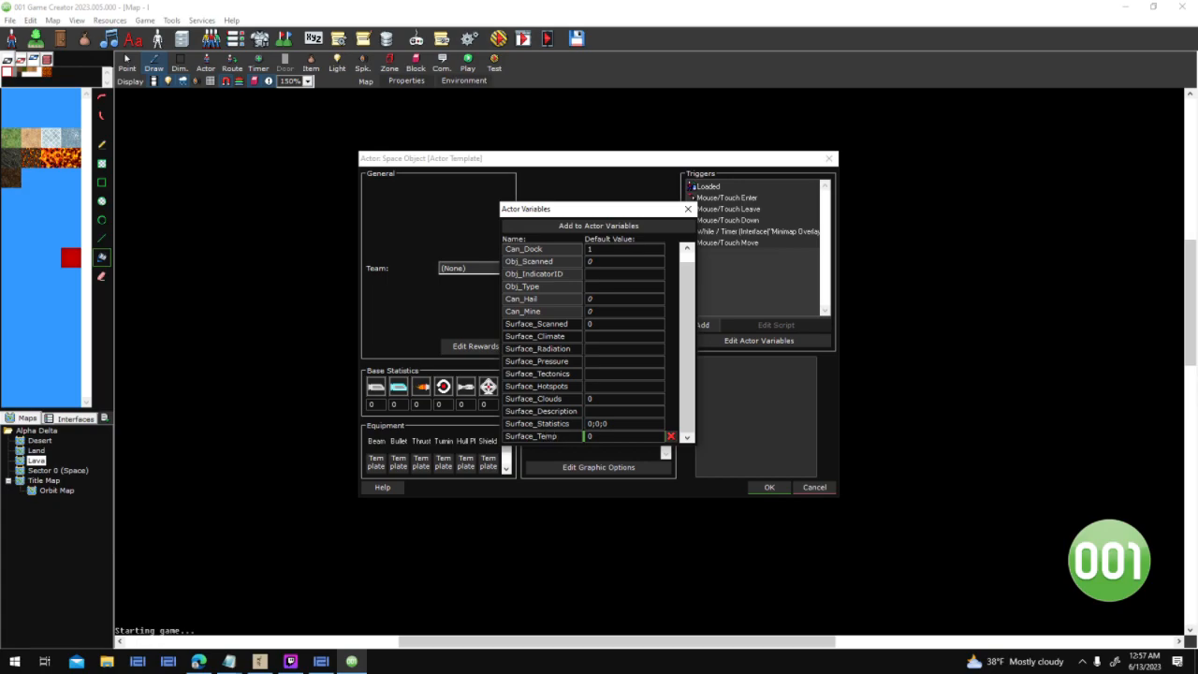
{"action": "type", "text": "Surface_Temperature"}
{"action": "key", "text": "BackSpace"}
{"action": "key", "text": "Tab"}
{"action": "left_click", "coordinate": [687, 208]}
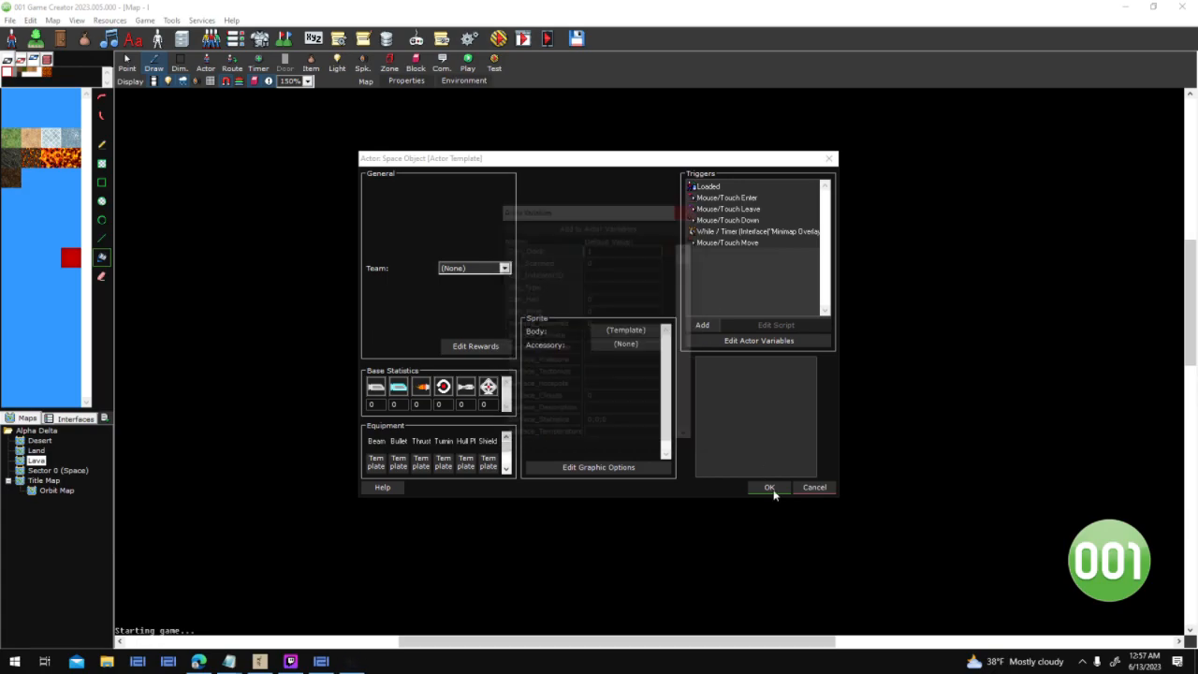
{"action": "left_click", "coordinate": [767, 489]}
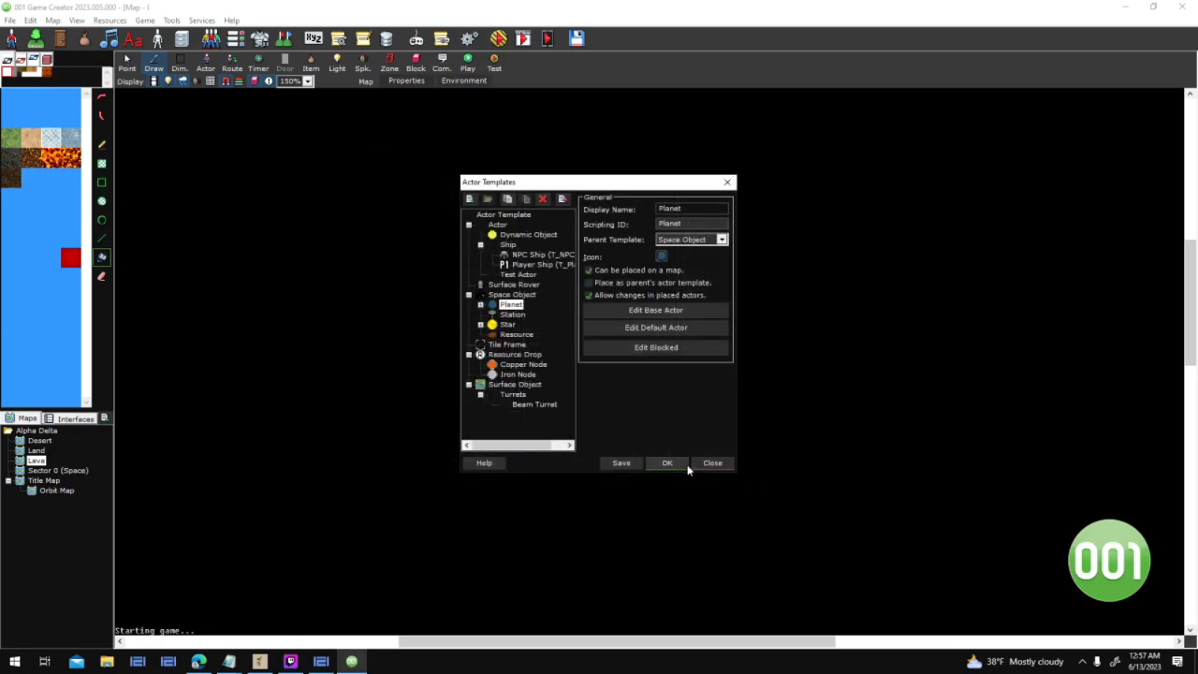
{"action": "left_click", "coordinate": [685, 464]}
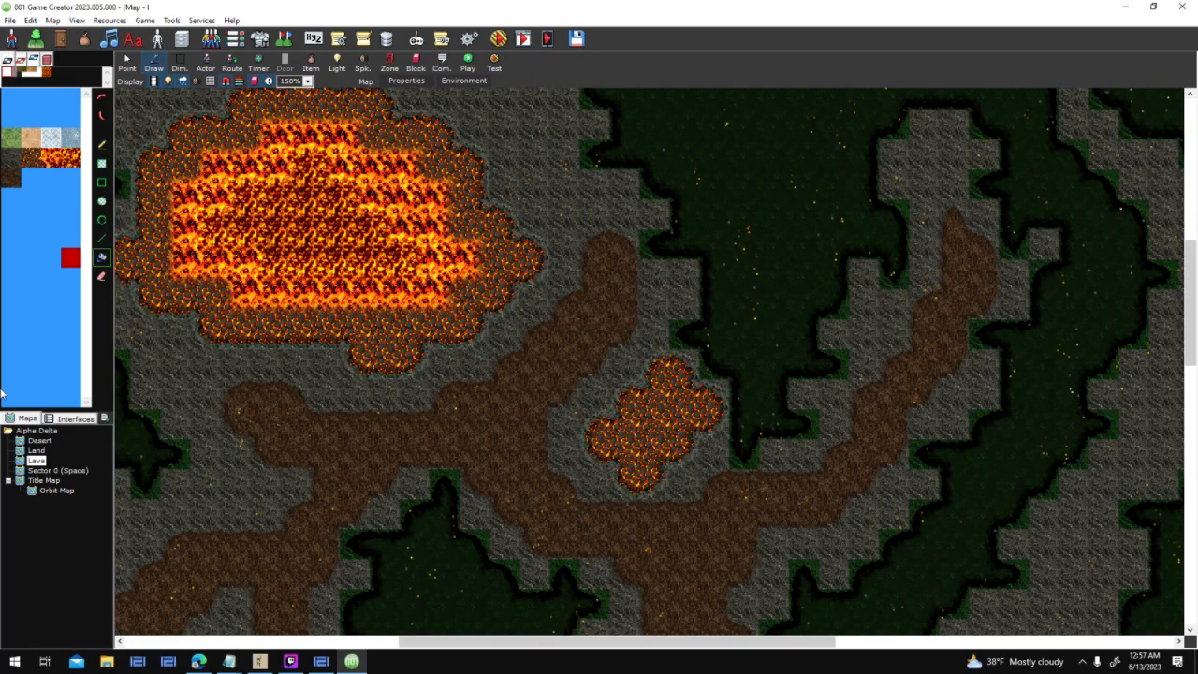
Open the Sector 0 (Space) map, bring the green planet into view and switch to the Point tool
{"action": "double_click", "coordinate": [56, 471]}
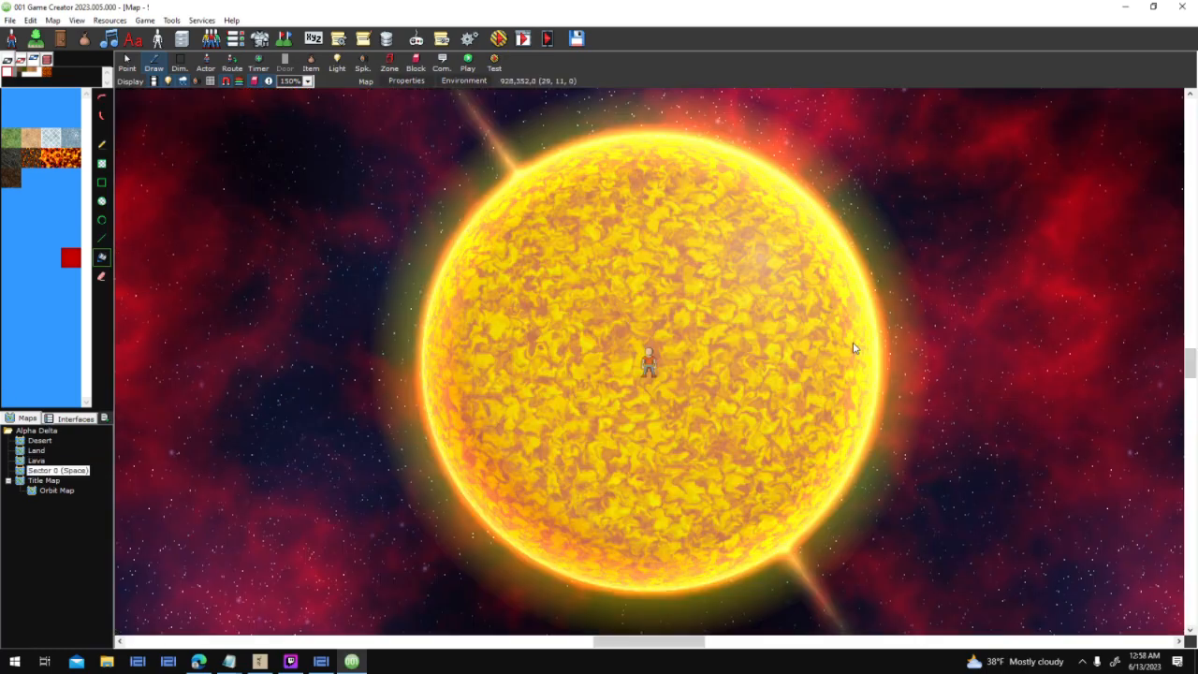
{"action": "middle_click_drag", "start_coordinate": [852, 347], "coordinate": [368, 385]}
{"action": "scroll", "coordinate": [496, 387], "scroll_direction": "down", "scroll_amount": 1}
{"action": "middle_click_drag", "start_coordinate": [496, 387], "coordinate": [134, 582]}
{"action": "scroll", "coordinate": [941, 493], "scroll_direction": "down", "scroll_amount": 1}
{"action": "left_click", "coordinate": [127, 63]}
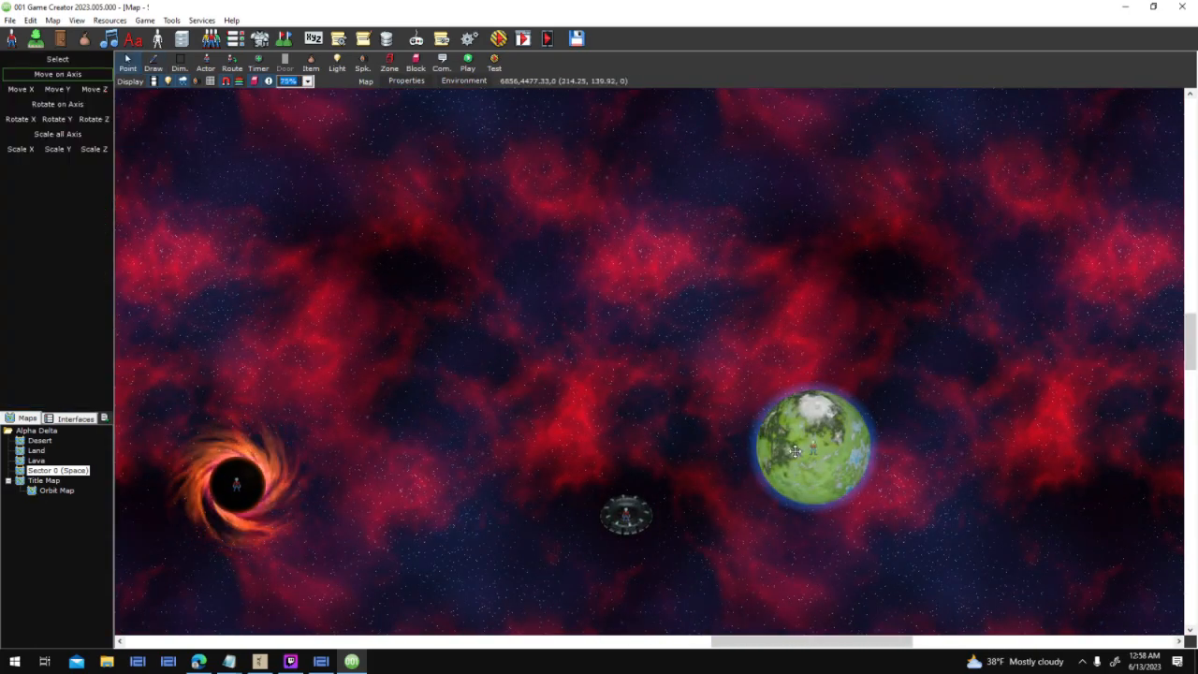
Set the Surface_Temperature variable of the green planet Athos to 250 and accept the actor changes
{"action": "double_click", "coordinate": [762, 362]}
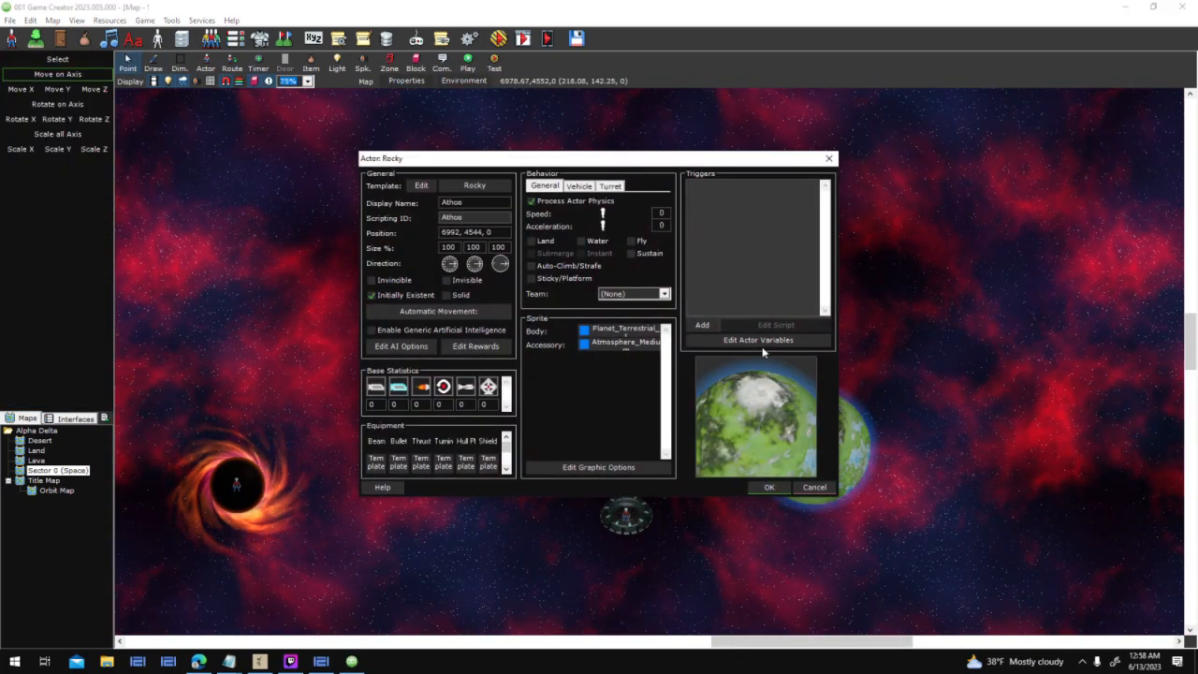
{"action": "left_click", "coordinate": [762, 341]}
{"action": "scroll", "coordinate": [697, 415], "scroll_direction": "down", "scroll_amount": 1}
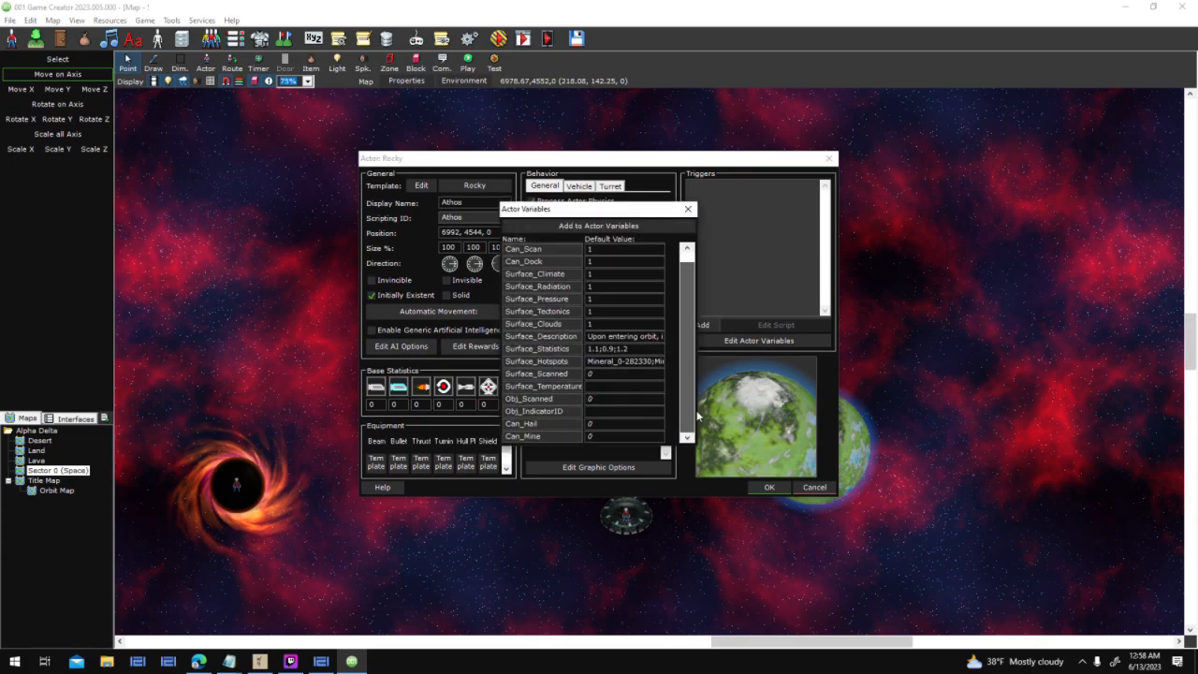
{"action": "left_click", "coordinate": [666, 385]}
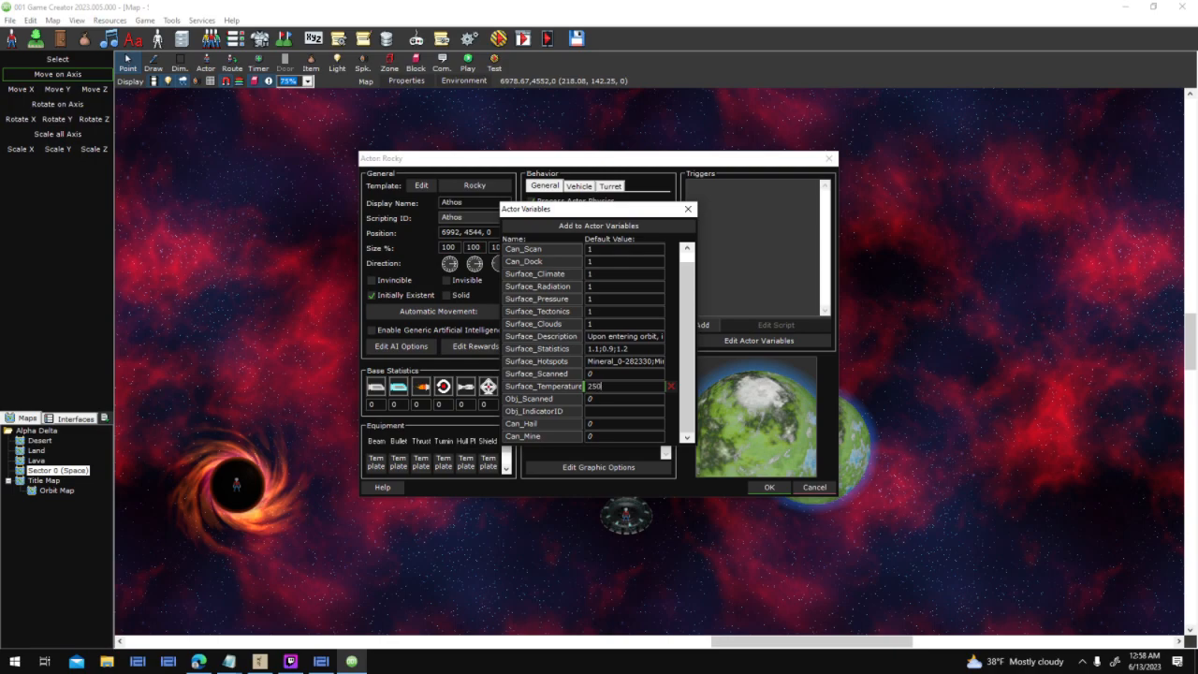
{"action": "left_click", "coordinate": [692, 209]}
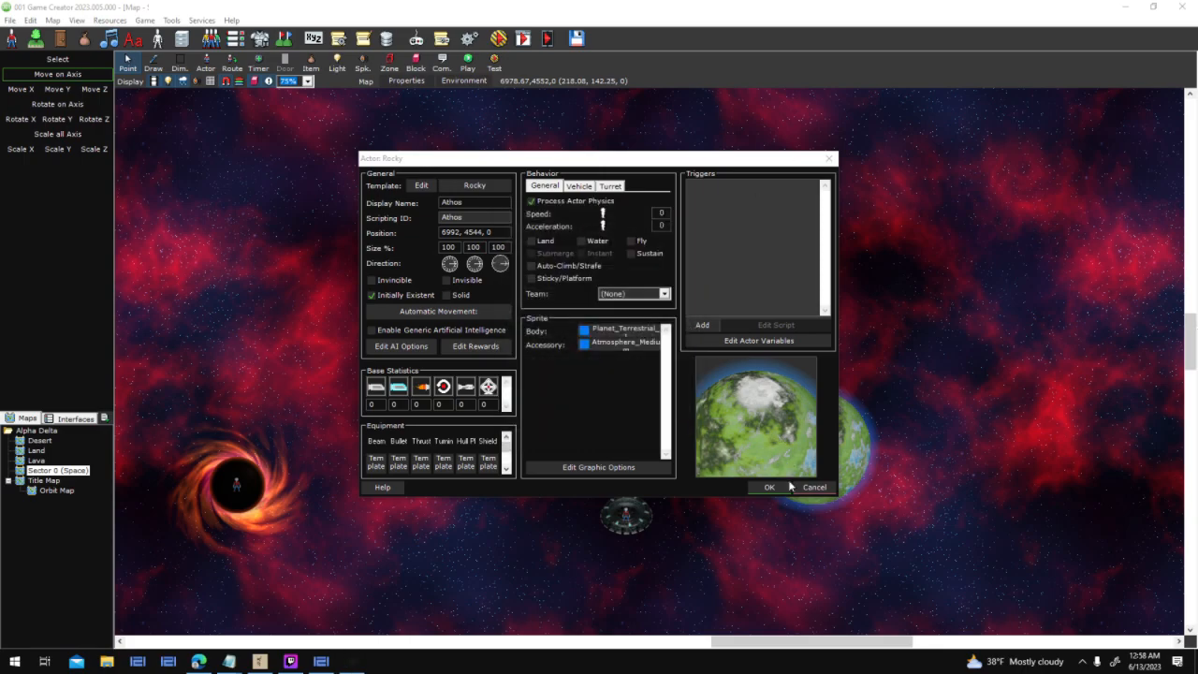
{"action": "left_click", "coordinate": [769, 486]}
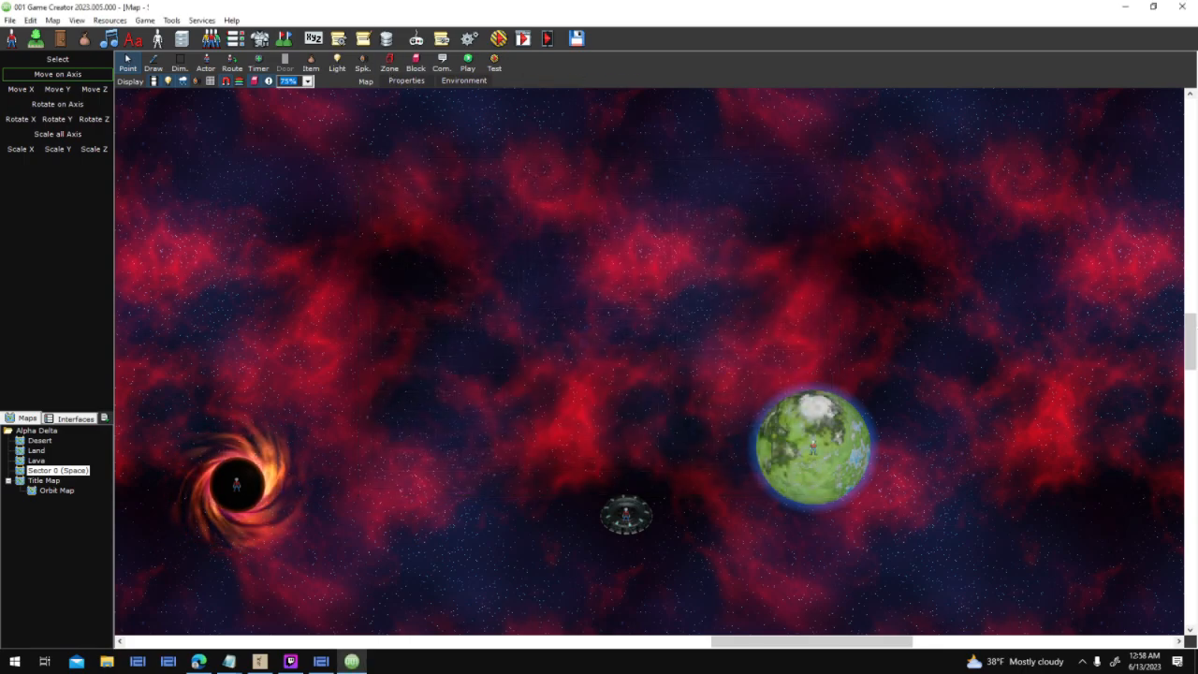
Edit the 0.2-second While / Timer trigger in the Surface Rover template's base actor and enable its While Condition
{"action": "left_click", "coordinate": [161, 41]}
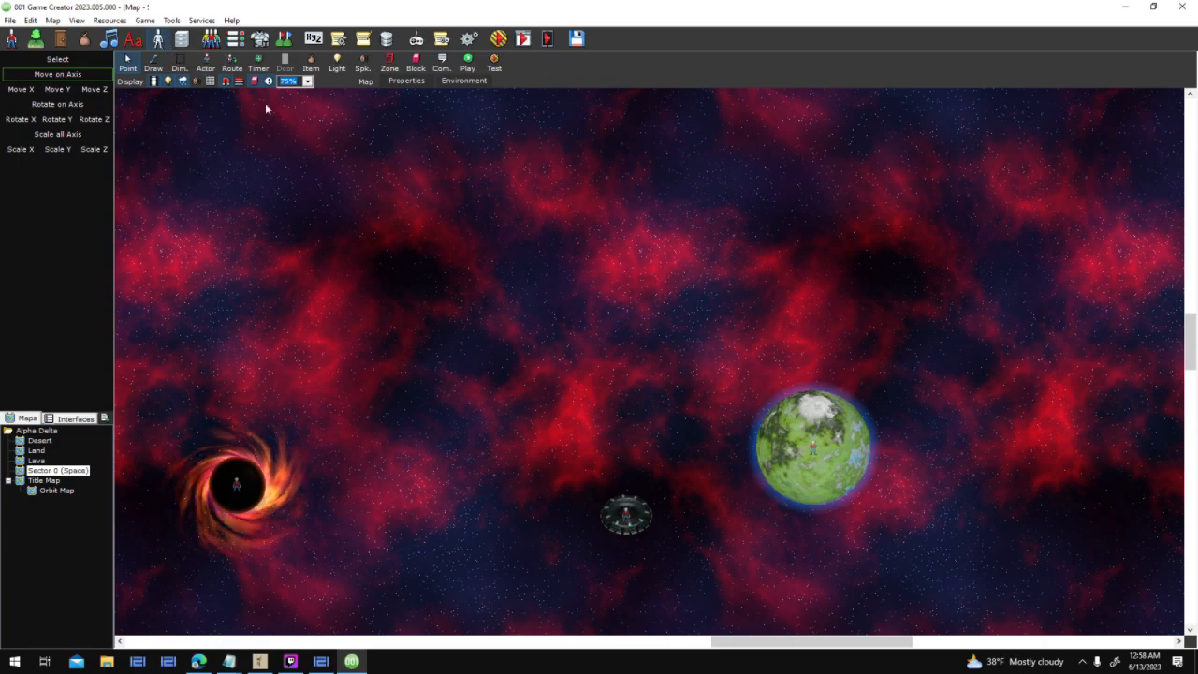
{"action": "left_click", "coordinate": [515, 284]}
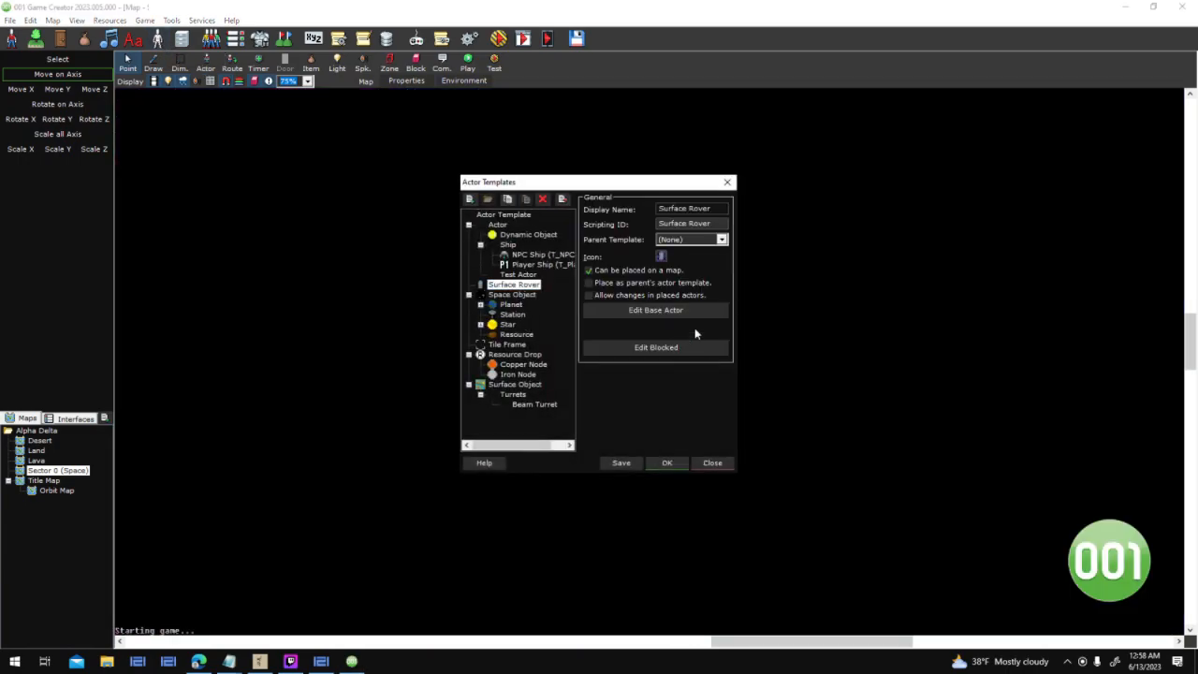
{"action": "left_click", "coordinate": [699, 312]}
{"action": "left_click", "coordinate": [765, 277]}
{"action": "double_click", "coordinate": [765, 277]}
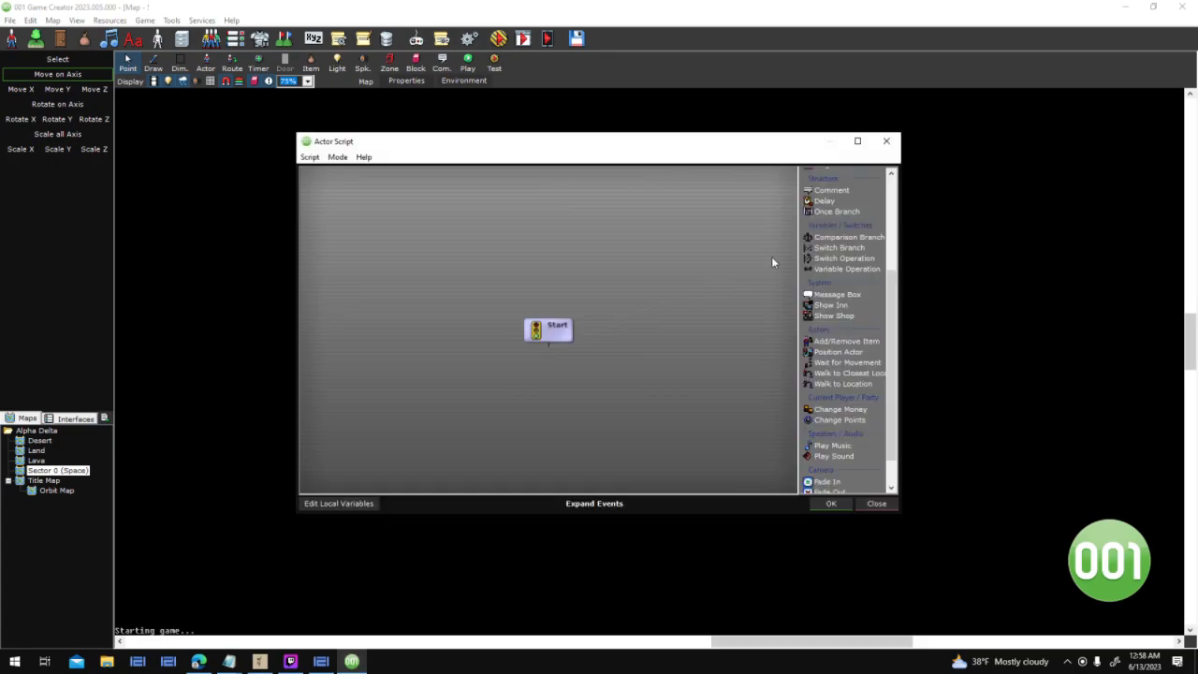
{"action": "left_click", "coordinate": [816, 509]}
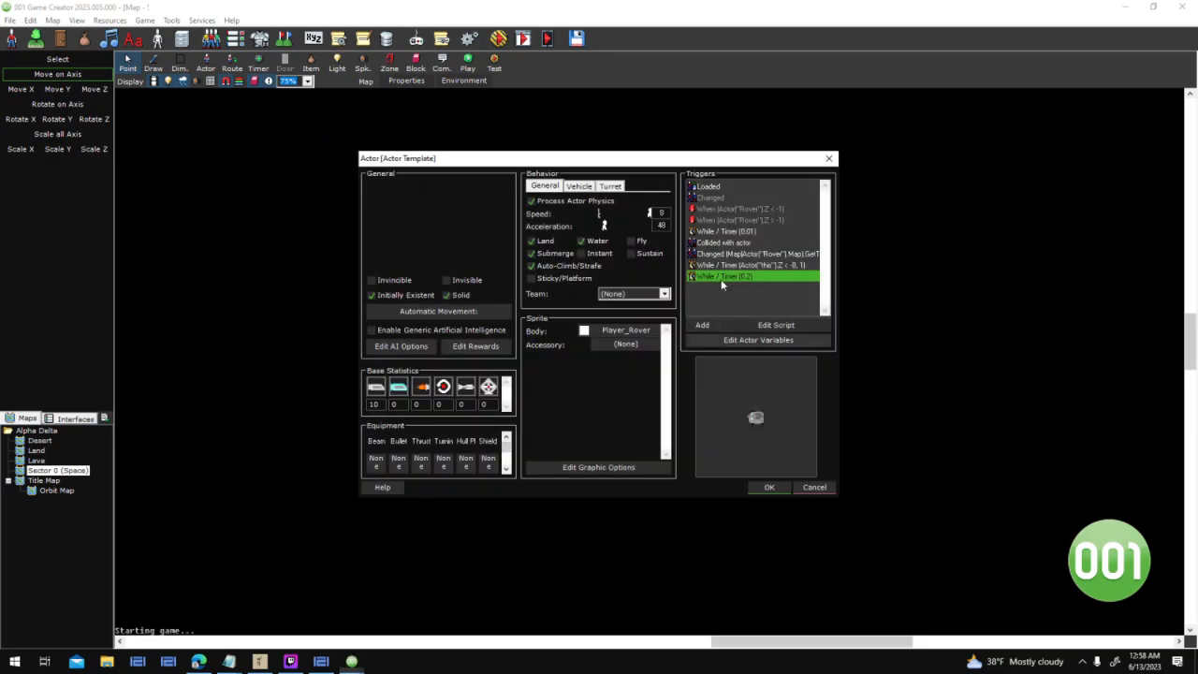
{"action": "right_click", "coordinate": [720, 276]}
{"action": "left_click", "coordinate": [756, 302]}
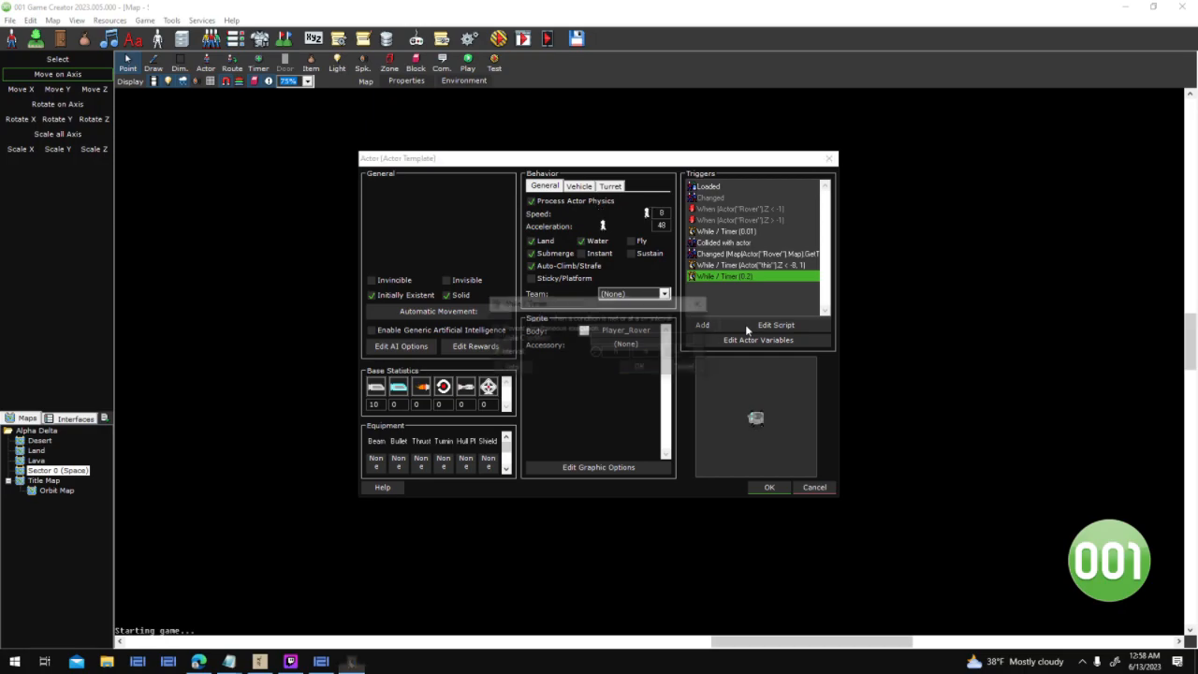
{"action": "left_click", "coordinate": [548, 340]}
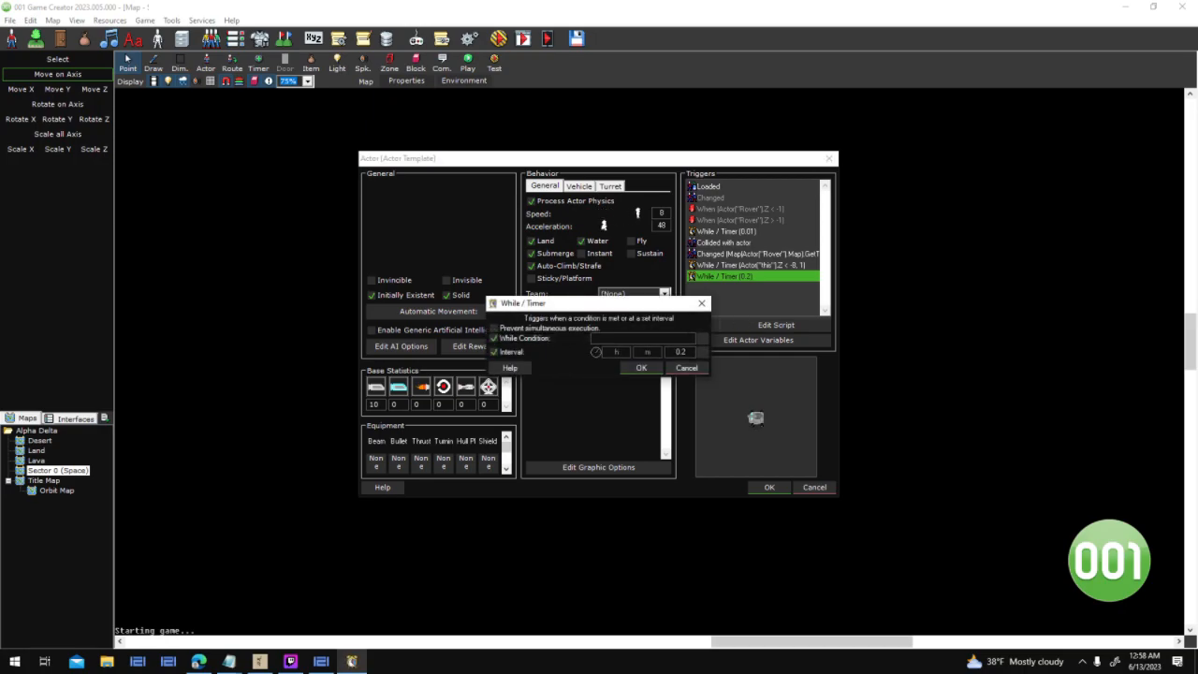
Insert the Surface_Temperature actor variable of the Currently_Selected actor as the trigger's While Condition
{"action": "left_click", "coordinate": [697, 339]}
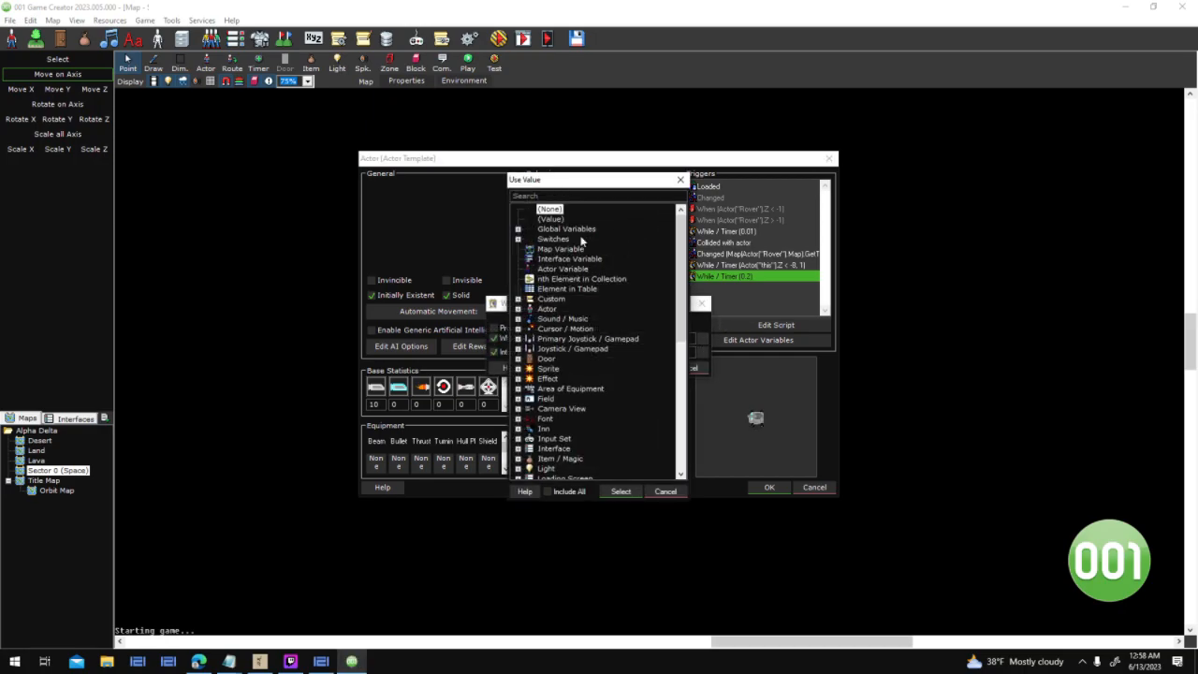
{"action": "left_click_drag", "start_coordinate": [667, 184], "coordinate": [471, 184]}
{"action": "left_click", "coordinate": [365, 268]}
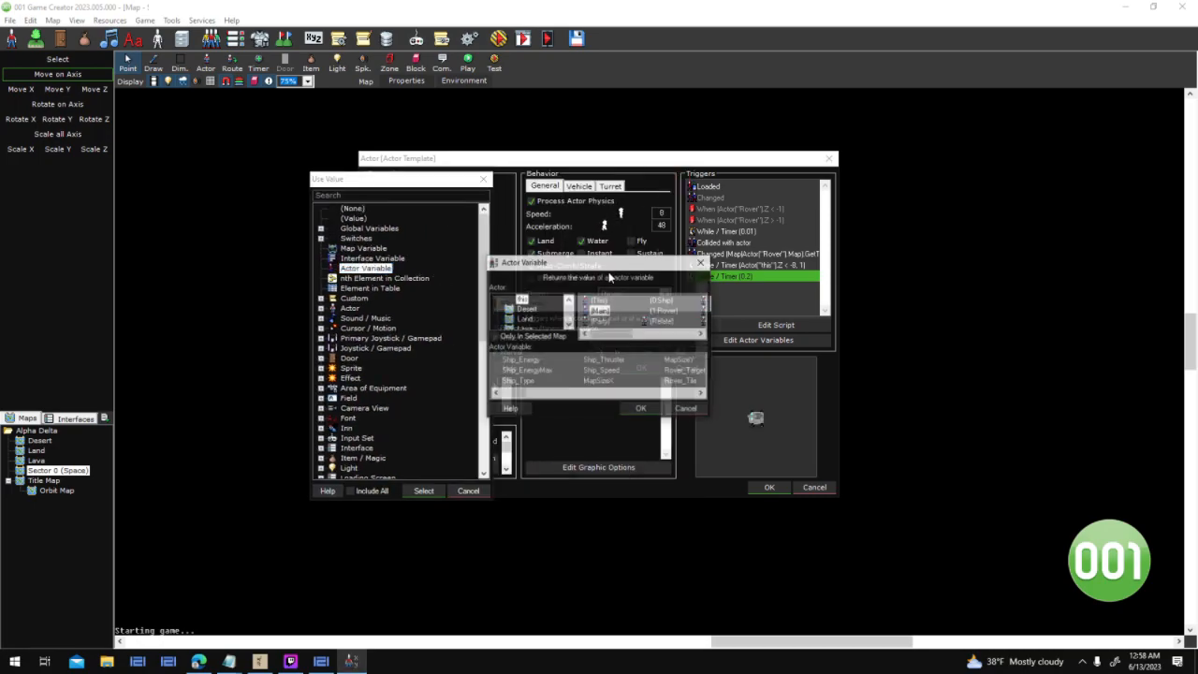
{"action": "left_click", "coordinate": [706, 287]}
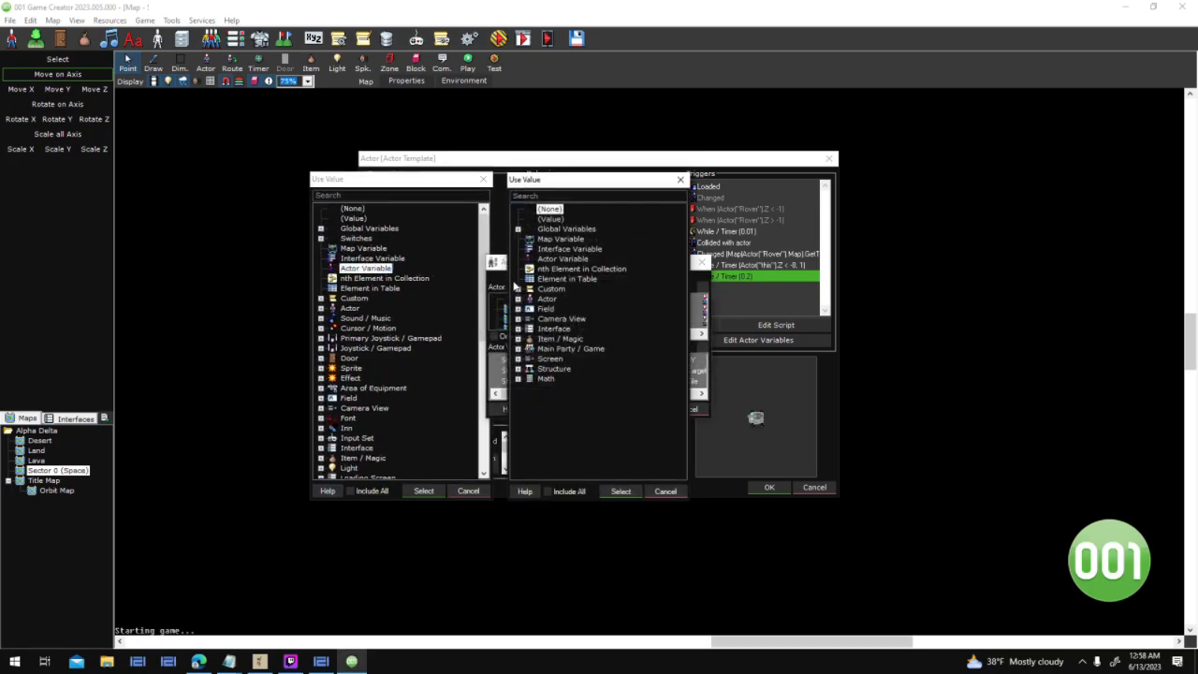
{"action": "left_click", "coordinate": [517, 228]}
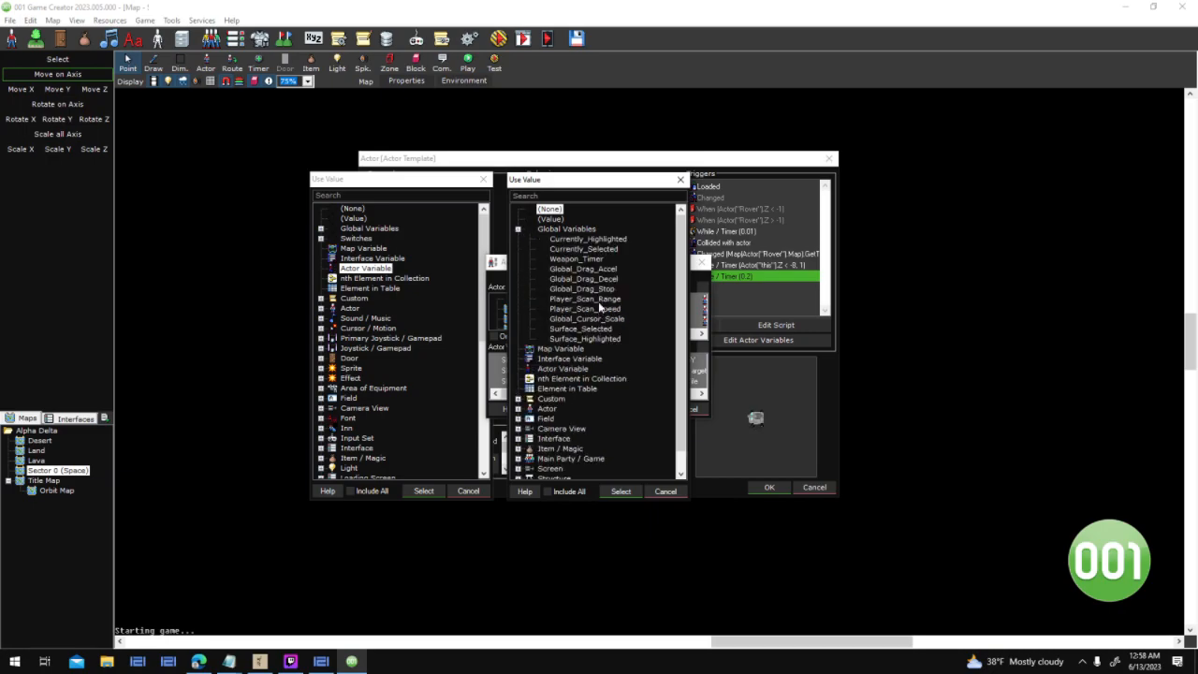
{"action": "left_click", "coordinate": [596, 248]}
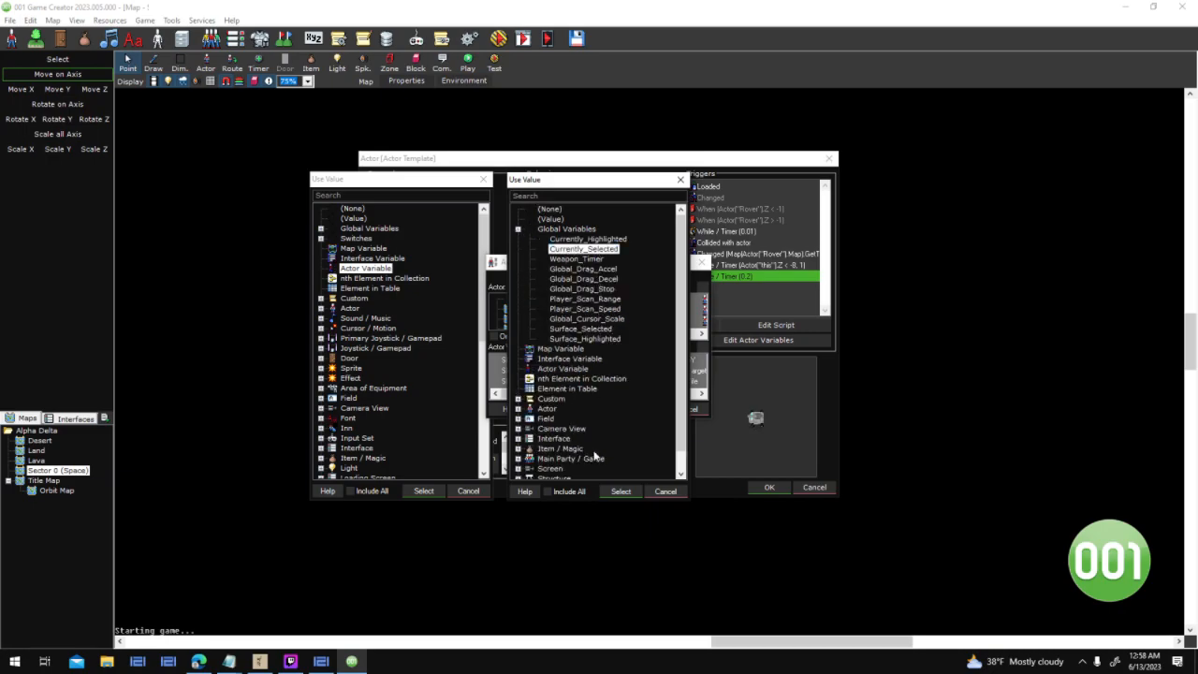
{"action": "left_click", "coordinate": [621, 491]}
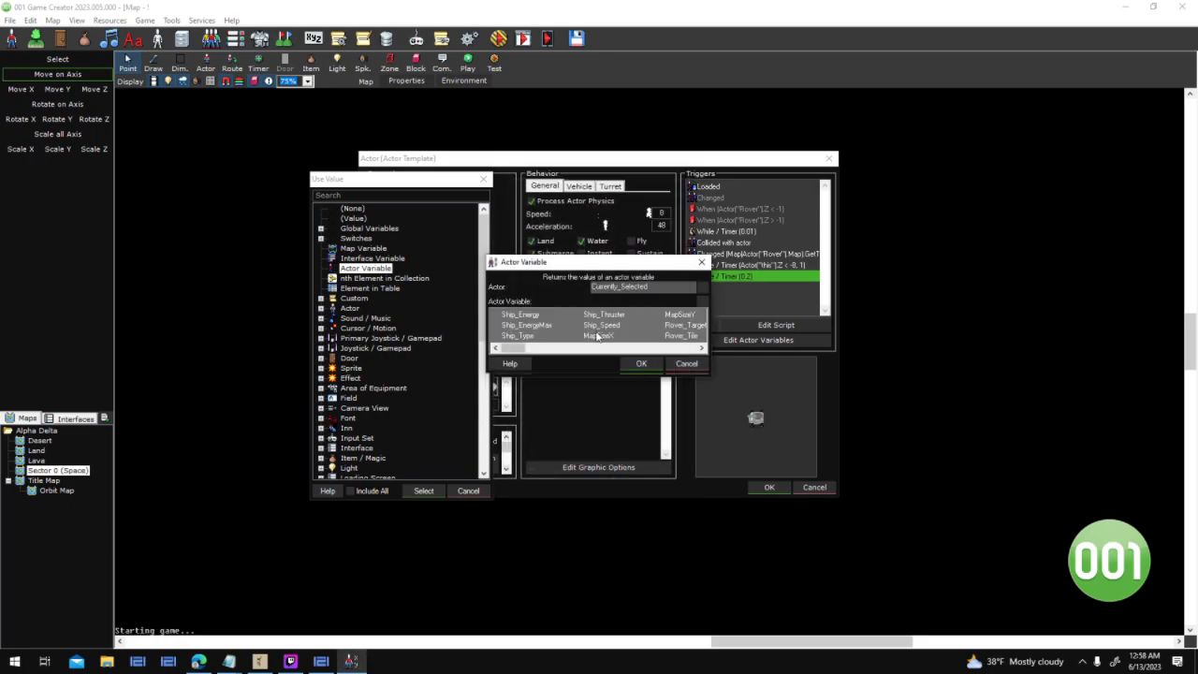
{"action": "left_click_drag", "start_coordinate": [510, 352], "coordinate": [595, 347]}
{"action": "left_click", "coordinate": [559, 336]}
{"action": "left_click", "coordinate": [641, 365]}
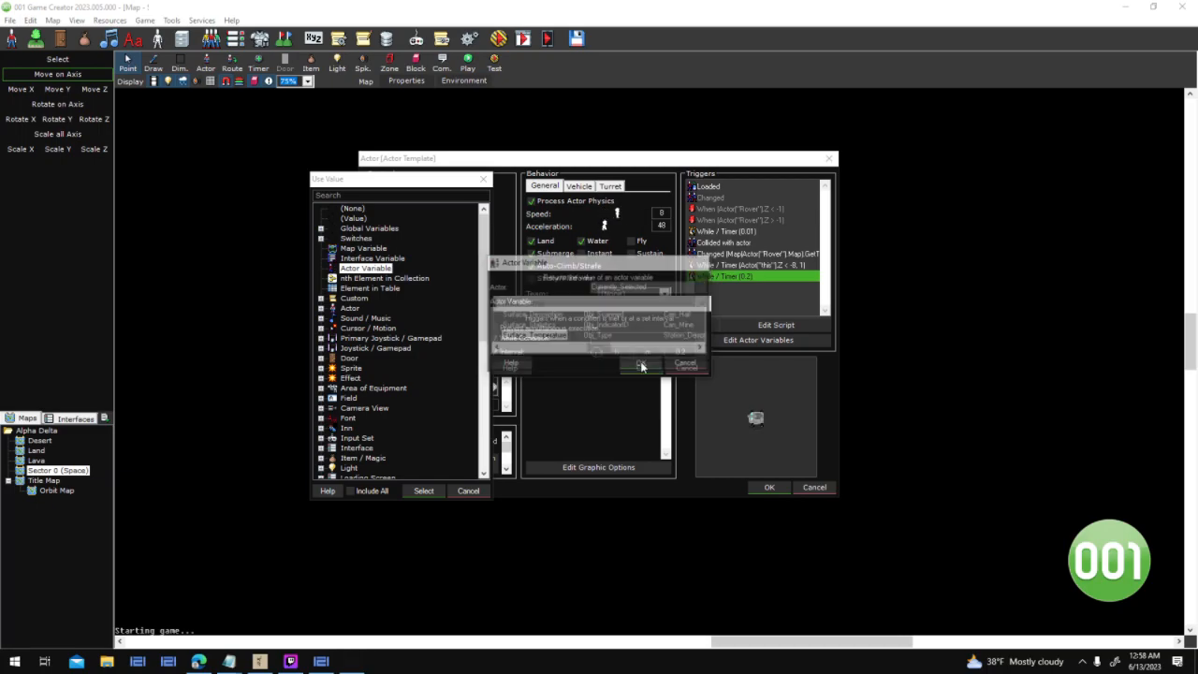
Complete the While Condition so the surface temperature must be greater than 200, and accept the trigger settings
{"action": "key", "text": "End"}
{"action": "type", "text": "> 200"}
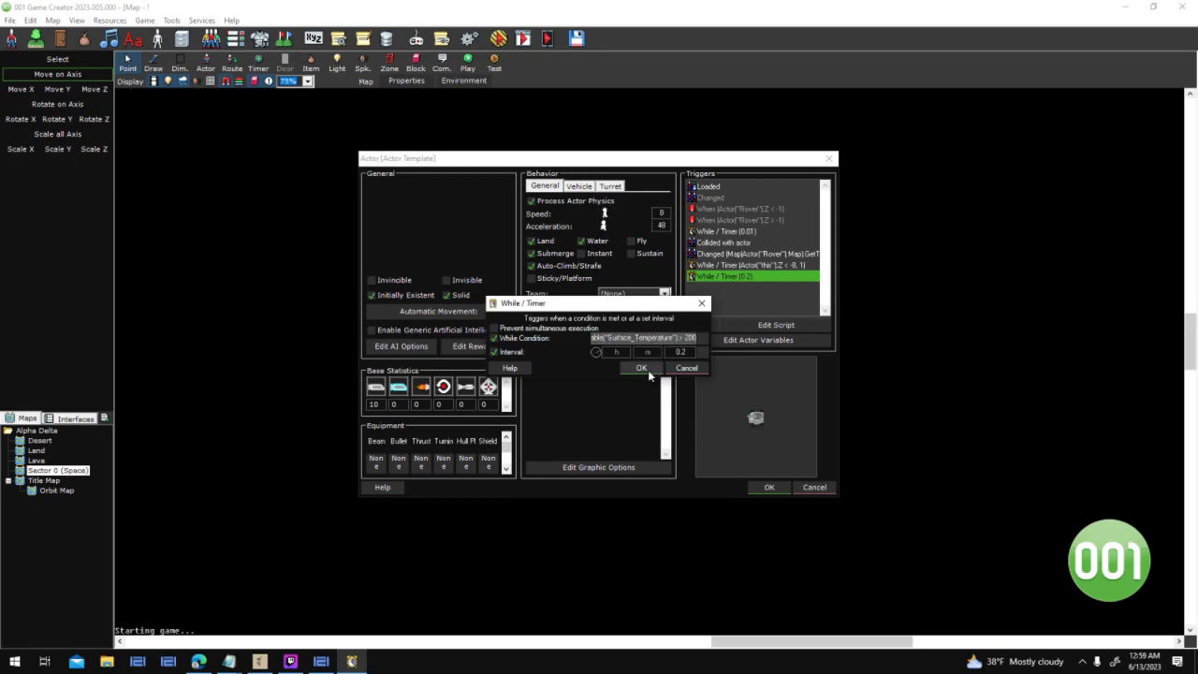
{"action": "left_click_drag", "start_coordinate": [677, 337], "coordinate": [733, 325]}
{"action": "left_click", "coordinate": [652, 371]}
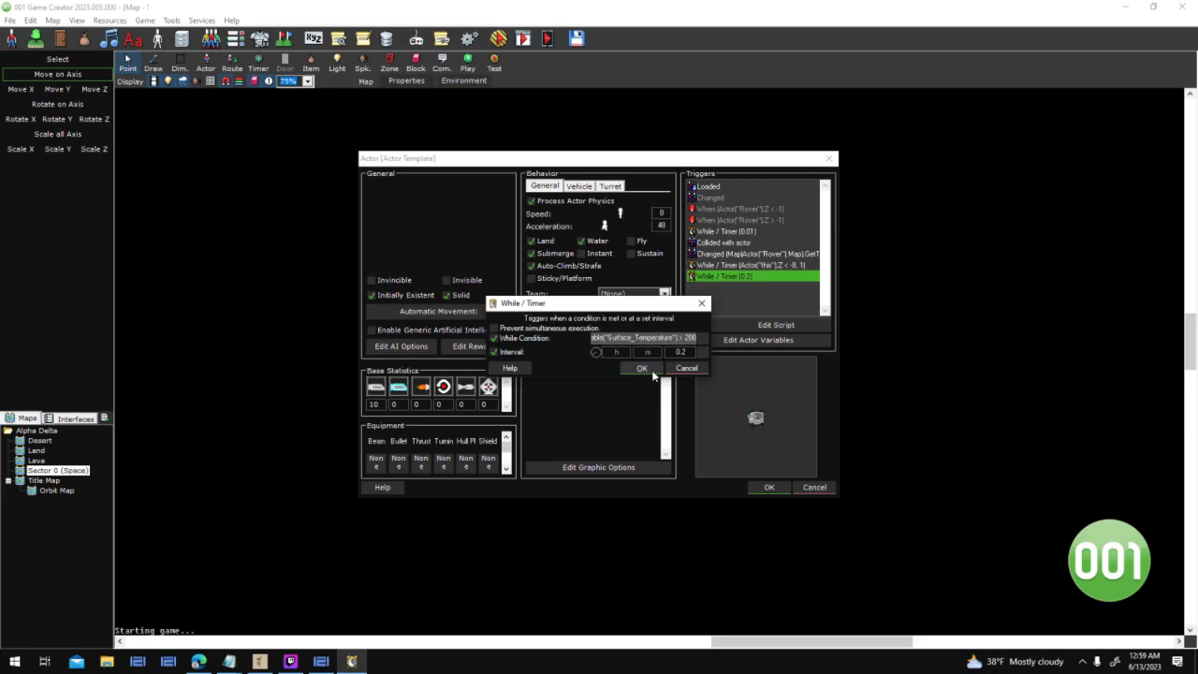
Add a Change Health event to the surface-temperature trigger's script that subtracts 2 from the "Rover" actor, and accept the template changes
{"action": "double_click", "coordinate": [756, 278]}
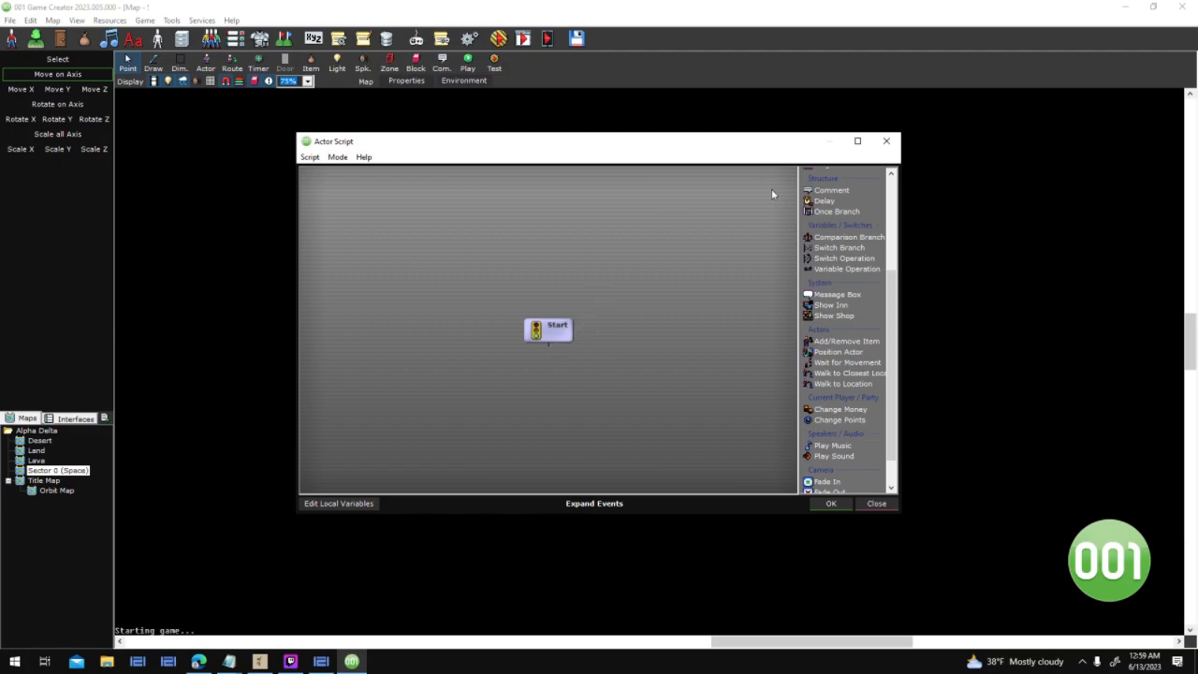
{"action": "type", "text": "health"}
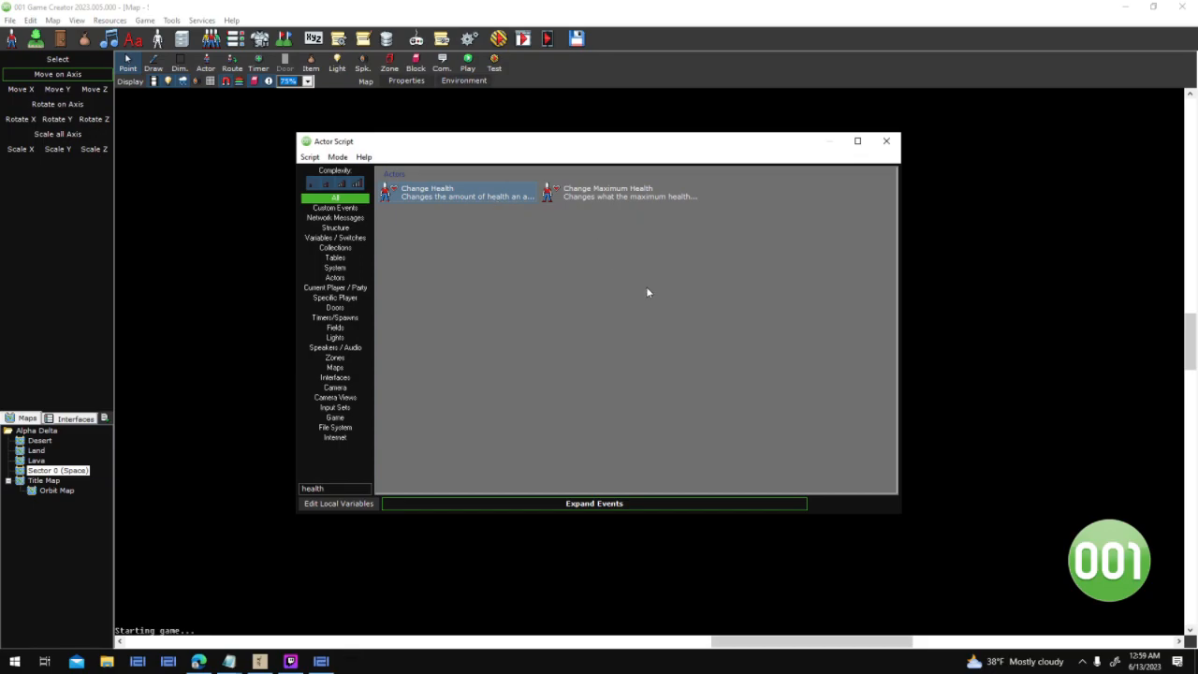
{"action": "key", "text": "Return"}
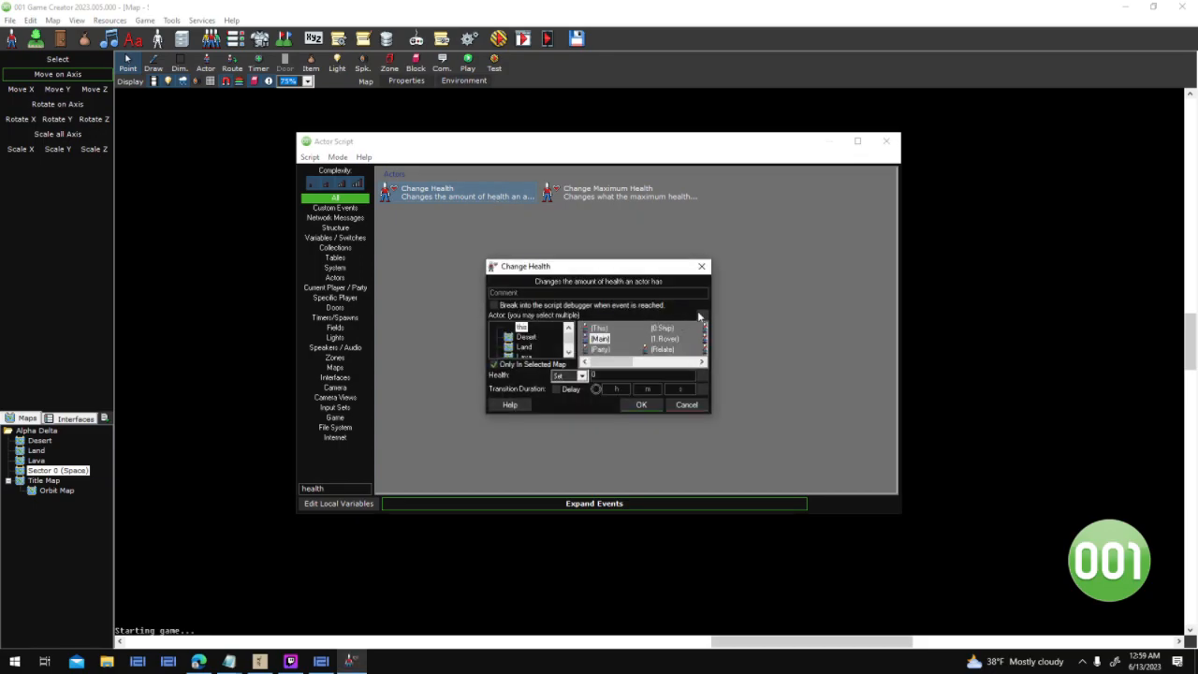
{"action": "left_click", "coordinate": [702, 316]}
{"action": "double_click", "coordinate": [556, 221]}
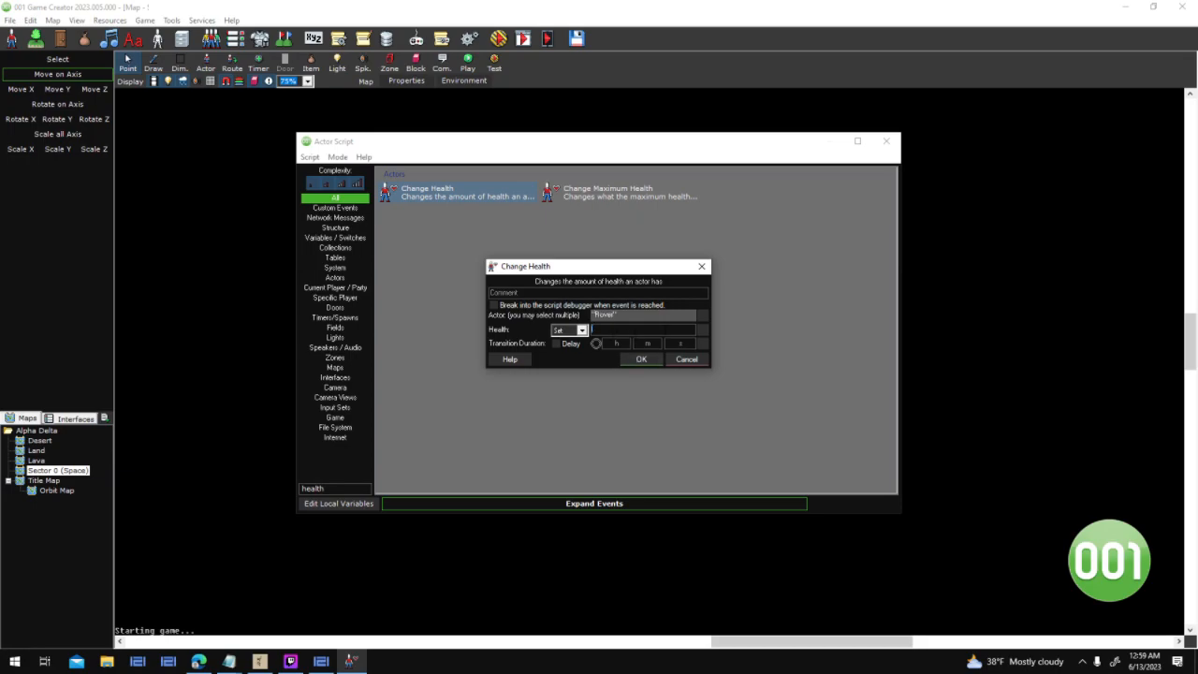
{"action": "left_click", "coordinate": [581, 329]}
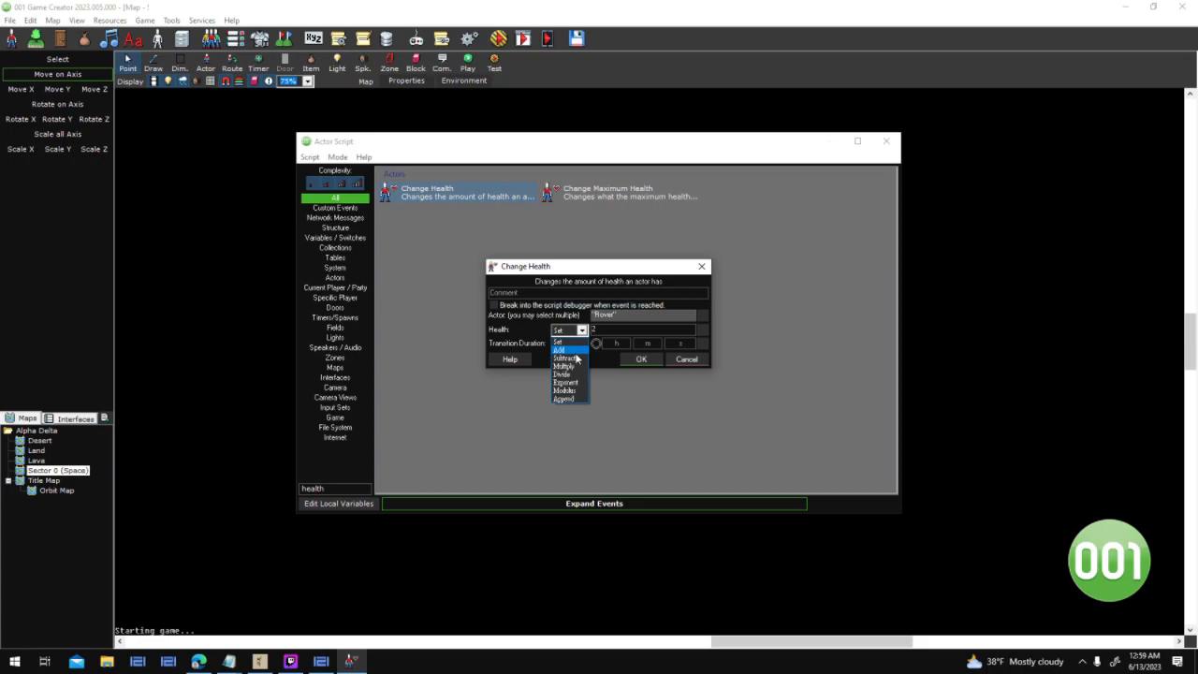
{"action": "left_click", "coordinate": [566, 356]}
{"action": "left_click", "coordinate": [642, 359]}
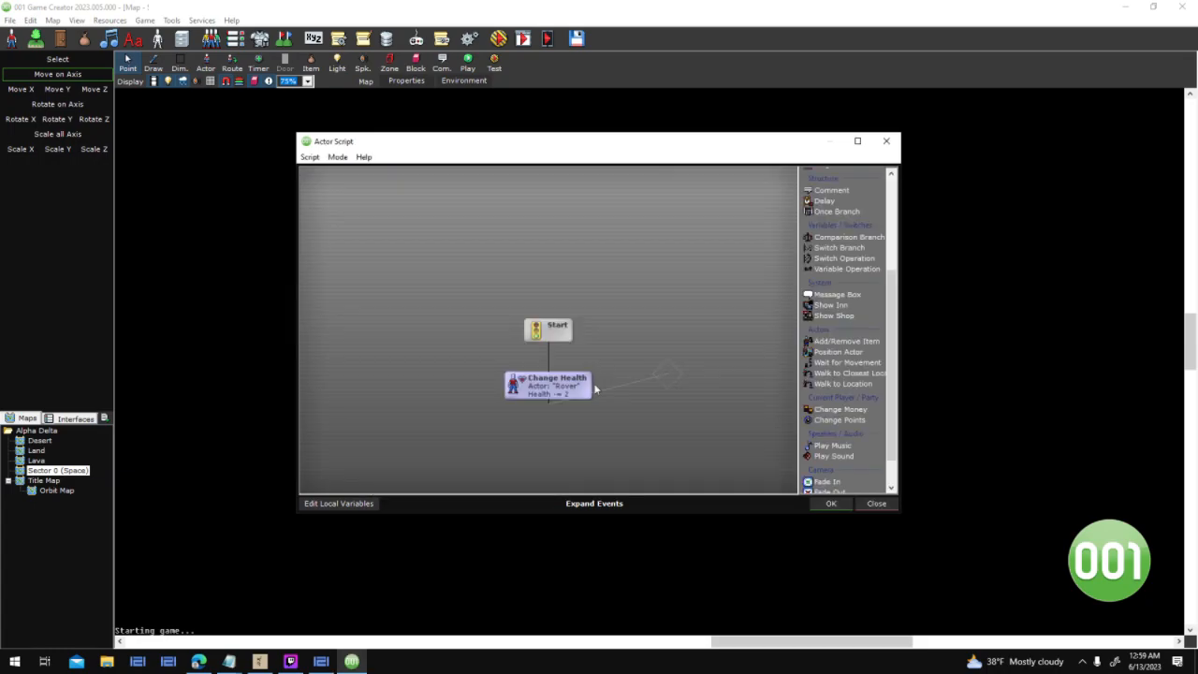
{"action": "left_click", "coordinate": [829, 504]}
{"action": "left_click", "coordinate": [770, 489]}
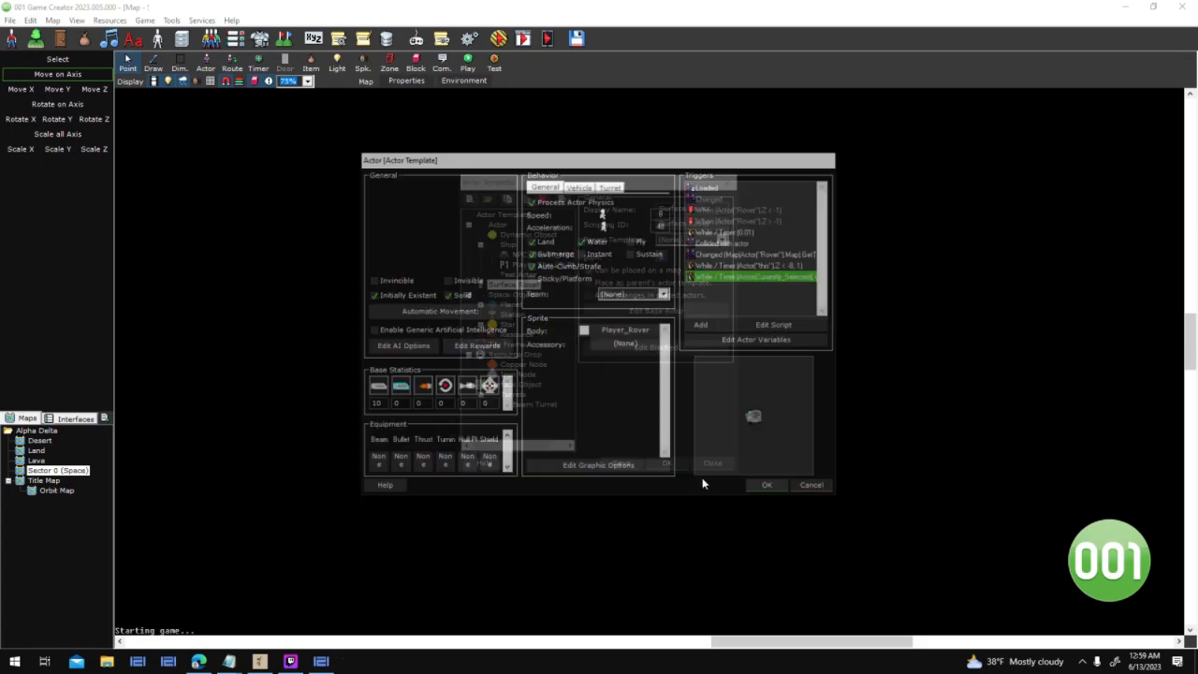
{"action": "left_click", "coordinate": [678, 467]}
Test the game with a new game by scanning the green planet and checking heat damage on the rover, and close the test
{"action": "left_click", "coordinate": [496, 42]}
{"action": "left_click", "coordinate": [565, 372]}
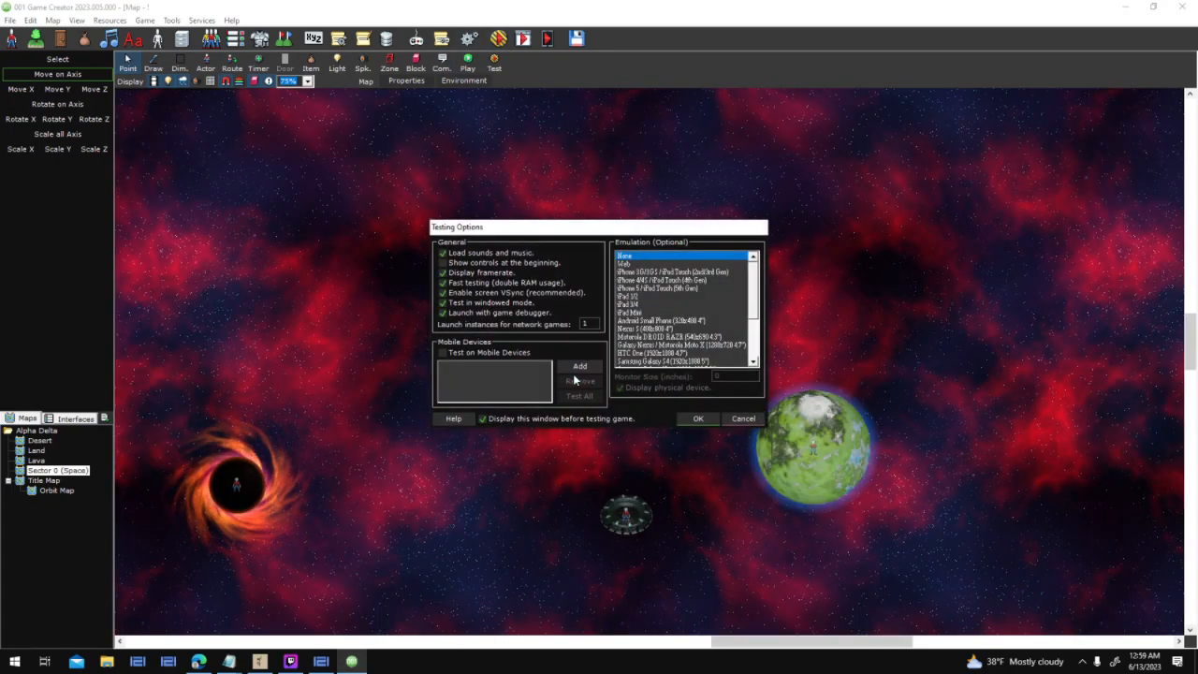
{"action": "key", "text": "Return"}
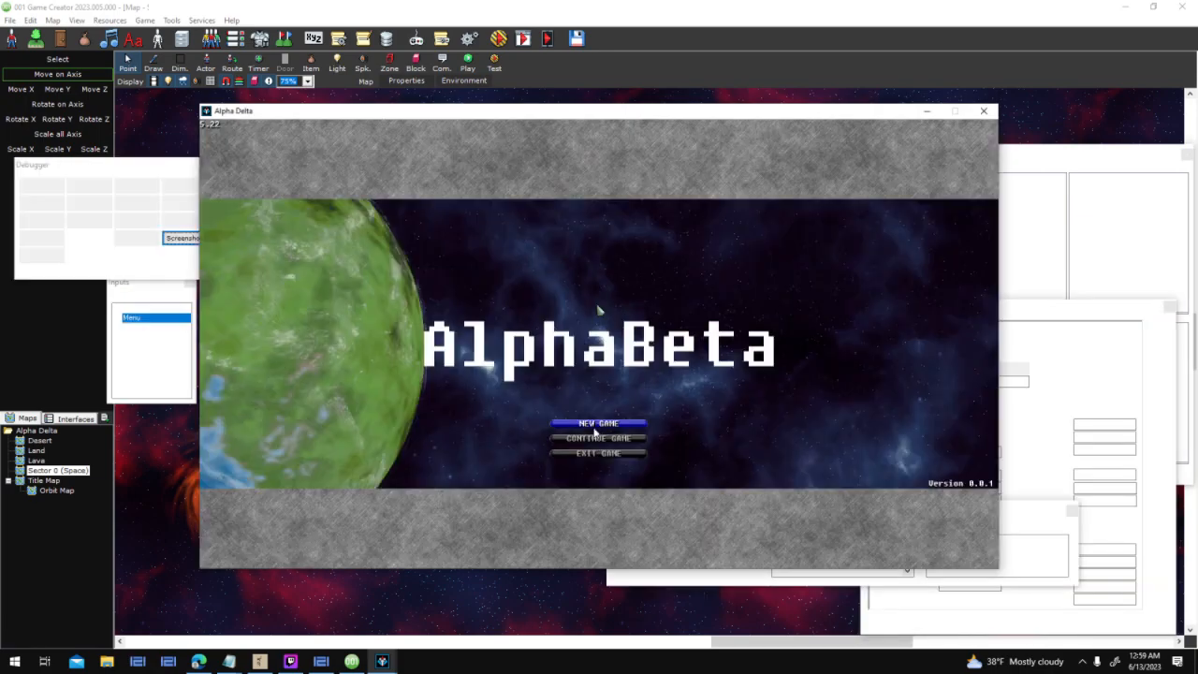
{"action": "left_click", "coordinate": [597, 425]}
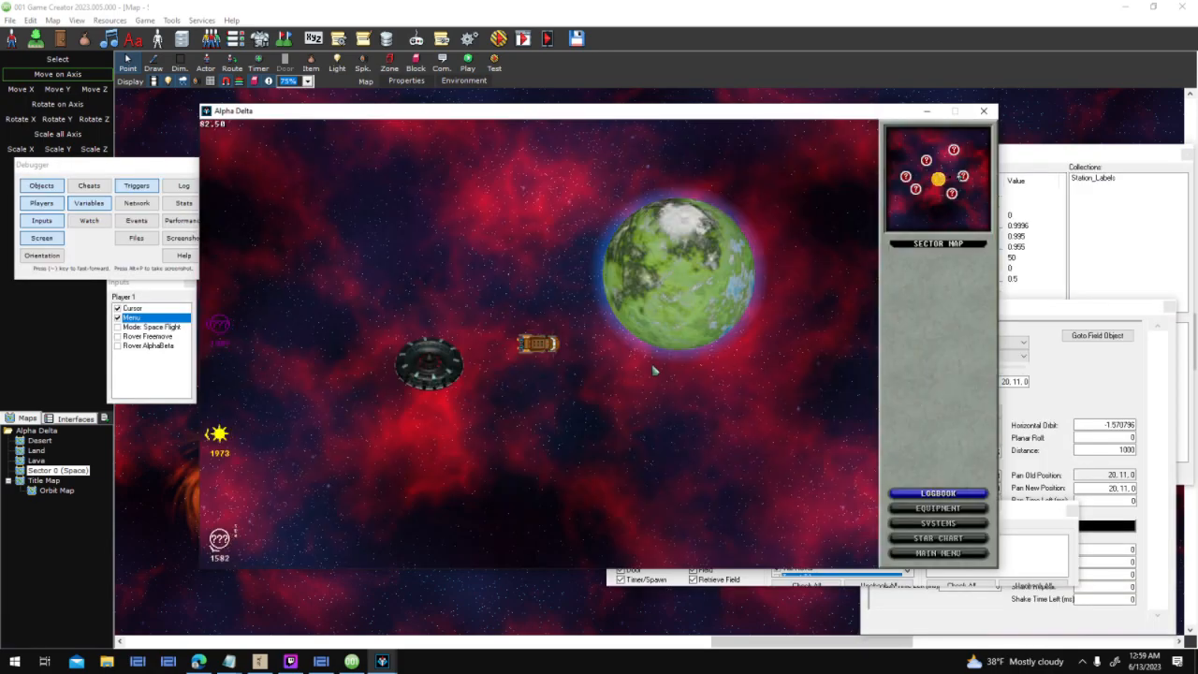
{"action": "left_click", "coordinate": [653, 370]}
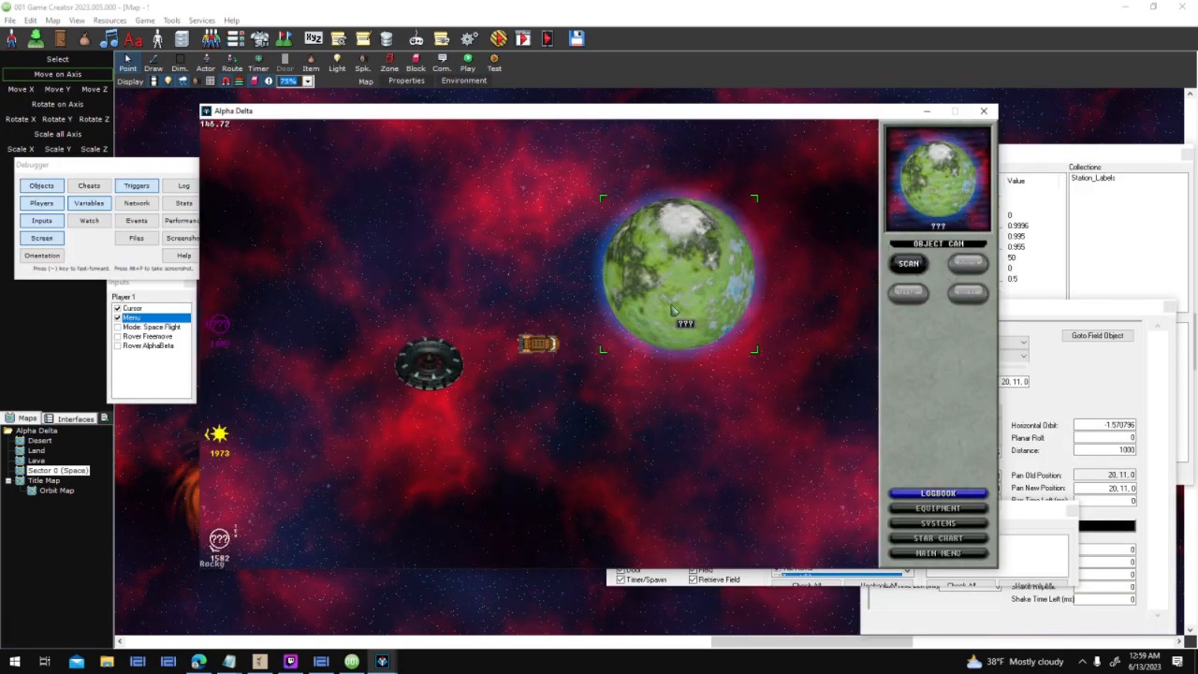
{"action": "left_click", "coordinate": [909, 264]}
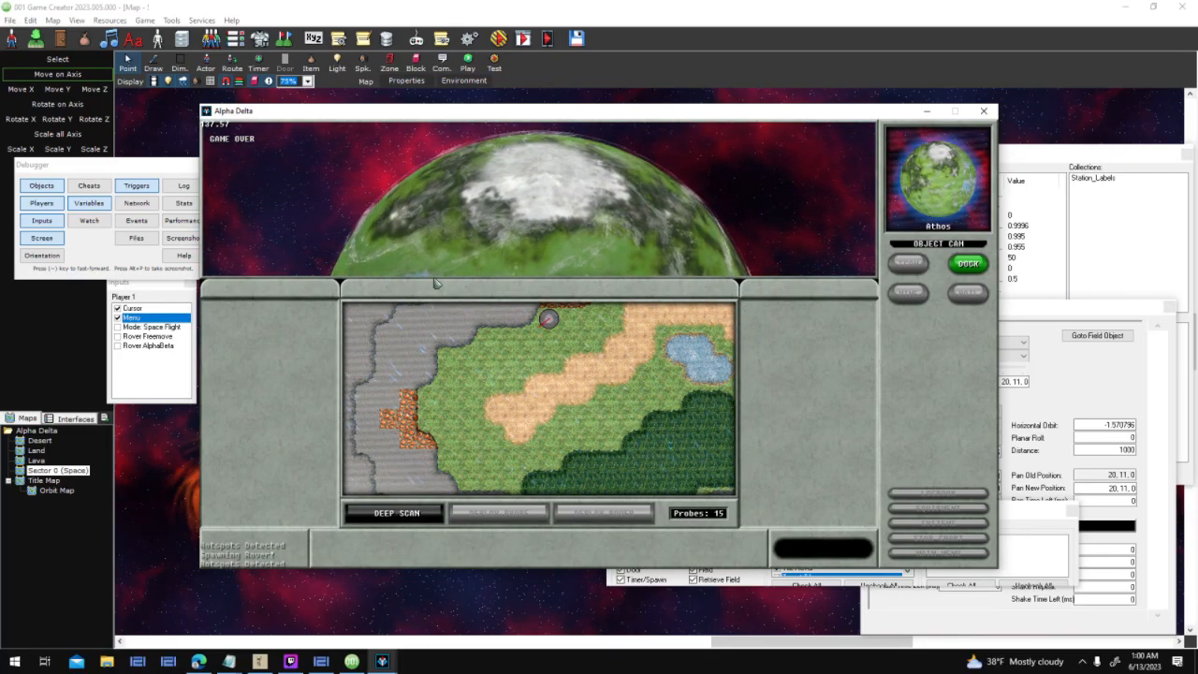
{"action": "left_click", "coordinate": [983, 111]}
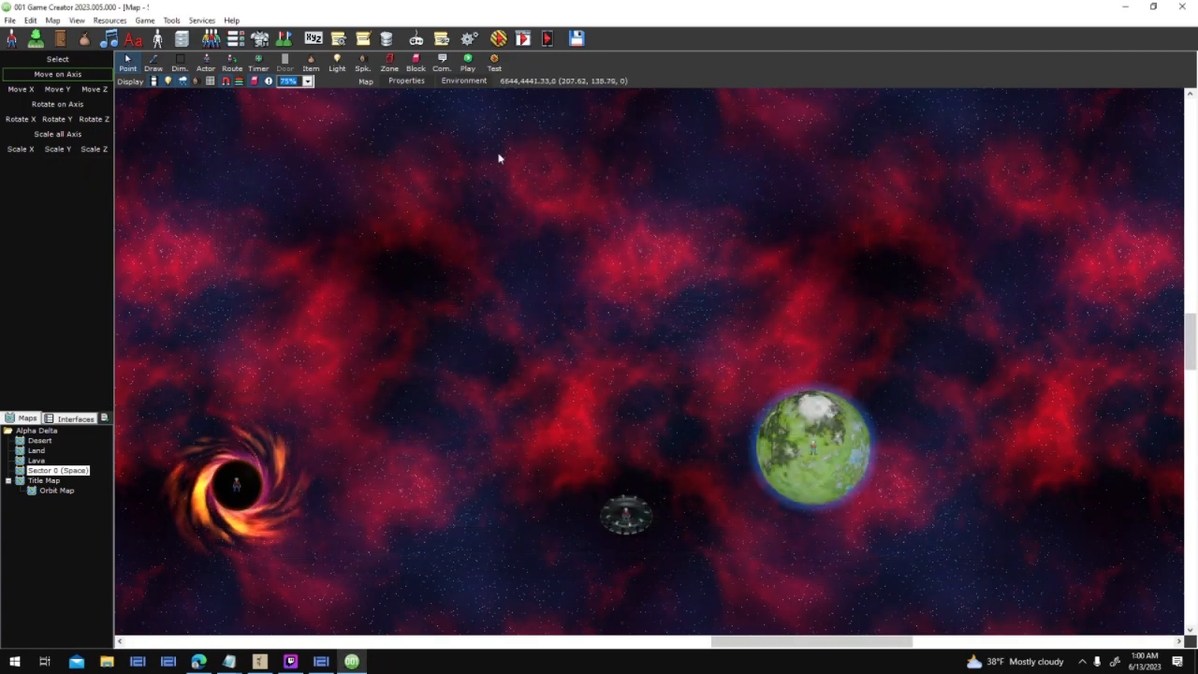
Set the interval of the Surface Rover template's surface-temperature While / Timer trigger to 0.5 seconds
{"action": "left_click", "coordinate": [168, 42]}
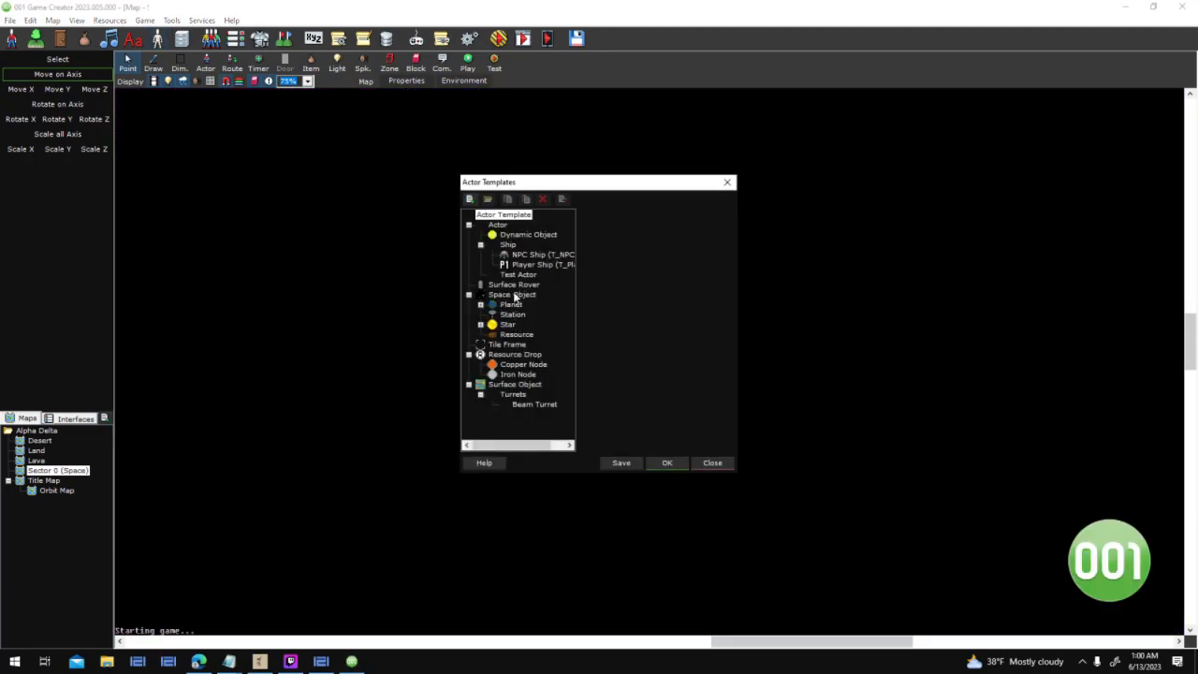
{"action": "left_click", "coordinate": [514, 283]}
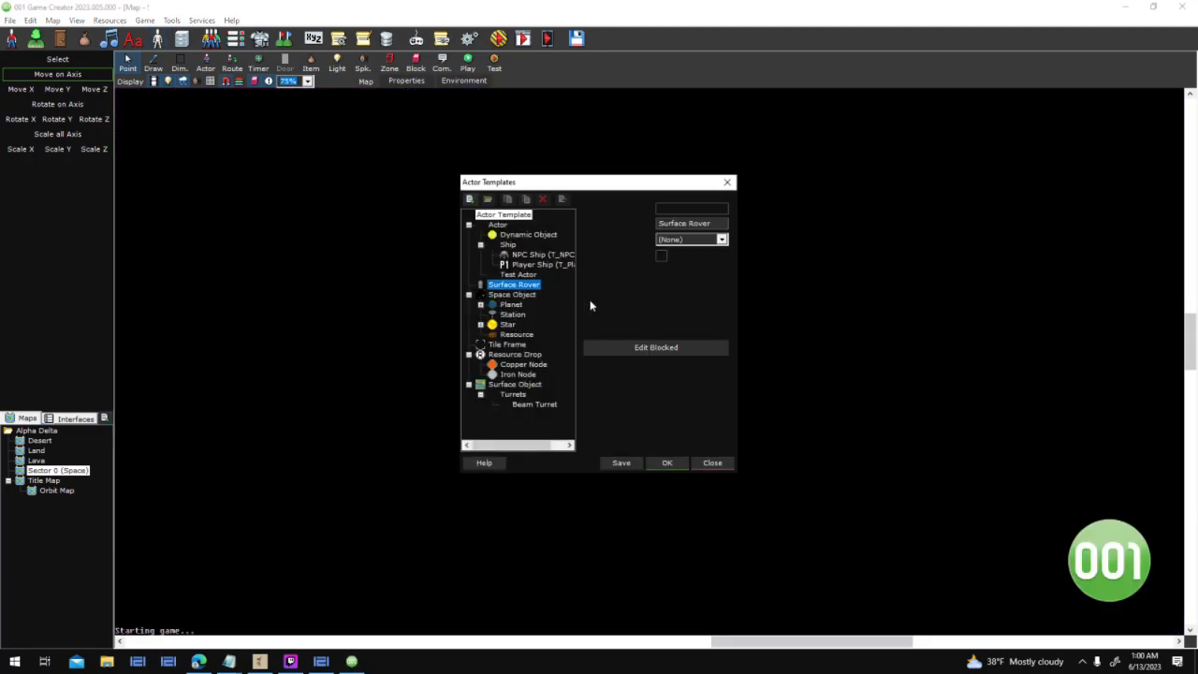
{"action": "left_click", "coordinate": [787, 277]}
{"action": "right_click", "coordinate": [788, 277]}
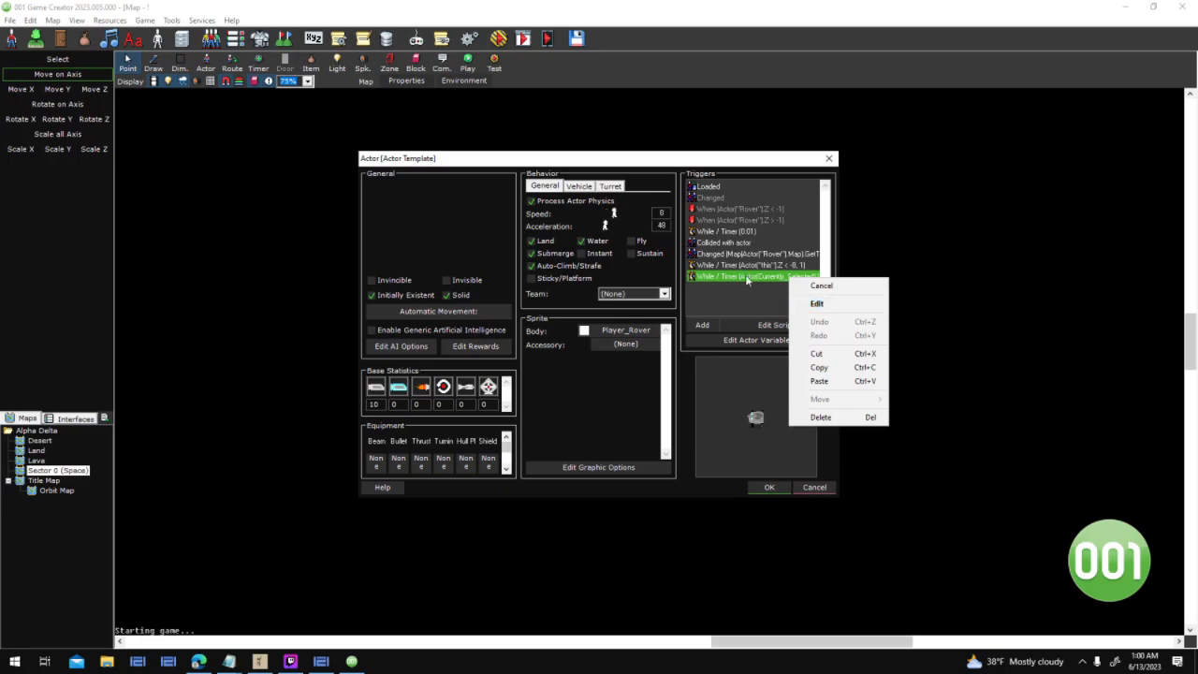
{"action": "left_click", "coordinate": [815, 305]}
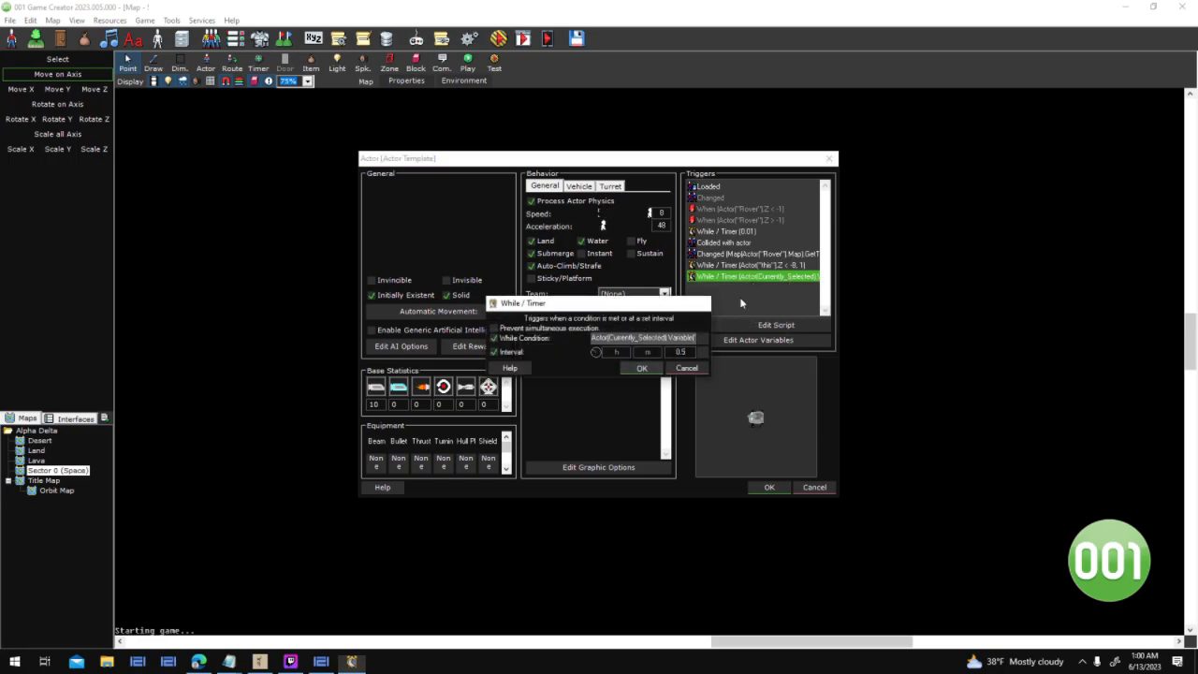
{"action": "left_click", "coordinate": [650, 371]}
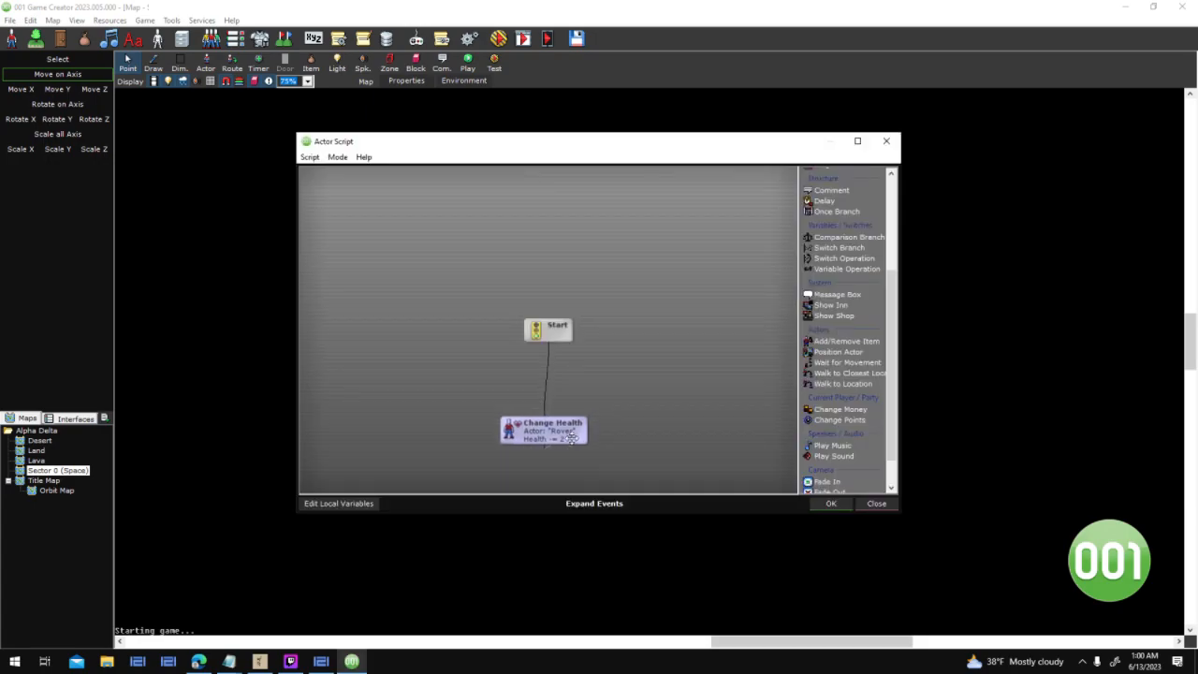
Insert a Flash Actor event between Start and Change Health, with a red colour and a time of 0.35 seconds
{"action": "left_click", "coordinate": [557, 332]}
{"action": "type", "text": "flash"}
{"action": "double_click", "coordinate": [478, 193]}
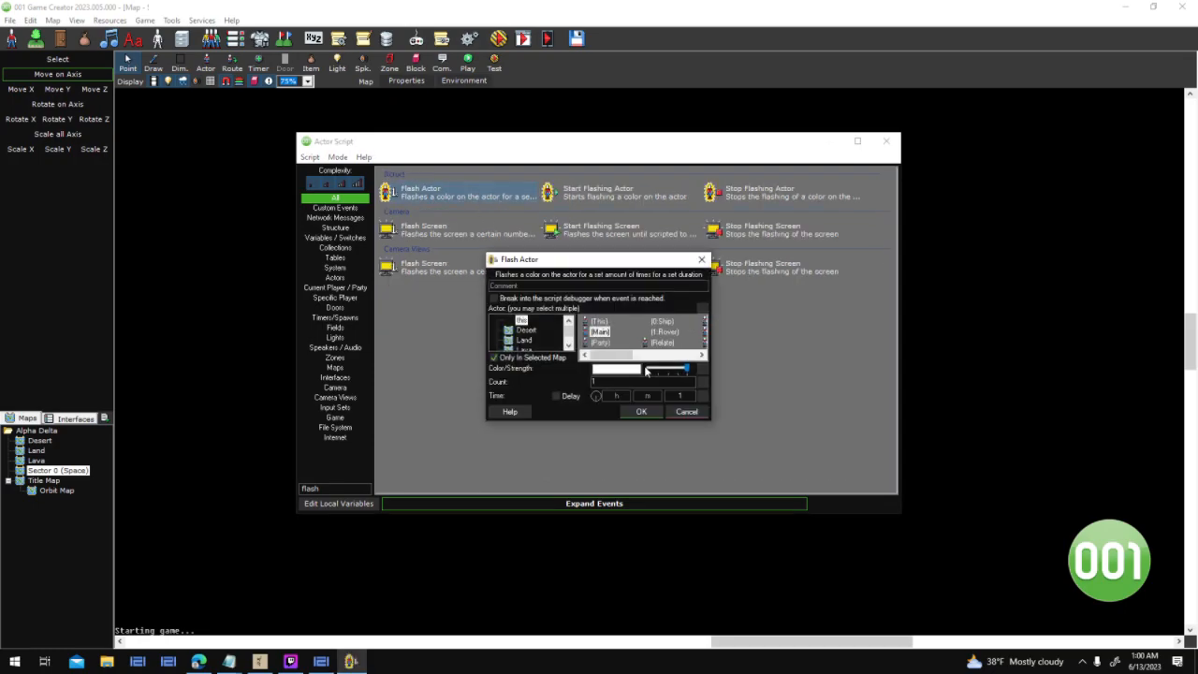
{"action": "left_click", "coordinate": [608, 371]}
{"action": "left_click", "coordinate": [501, 318]}
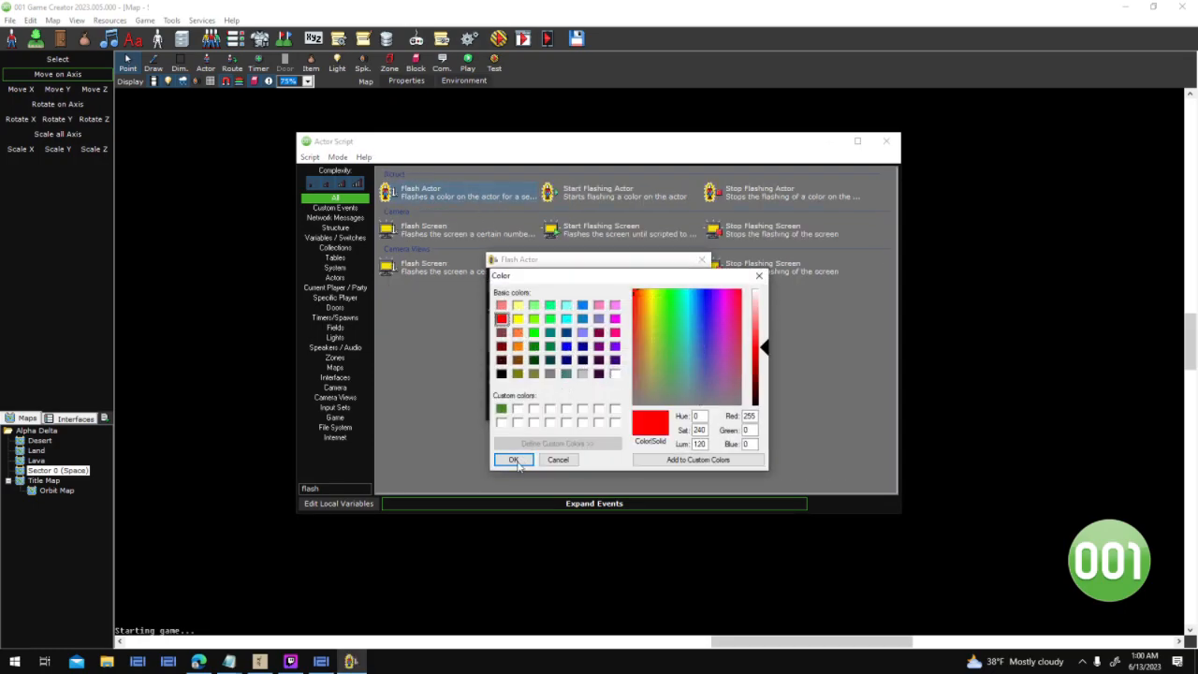
{"action": "left_click", "coordinate": [512, 459]}
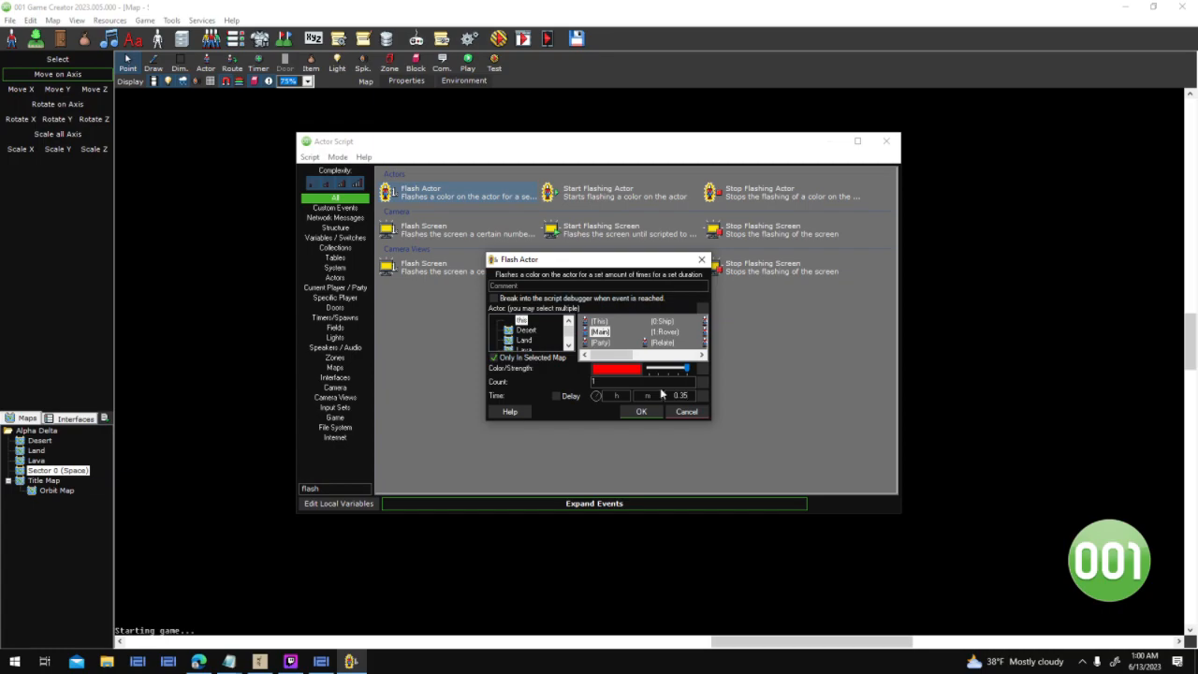
Target the flash event at the "Rover" actor, move the Change Health node slightly lower, and accept the script and template changes
{"action": "left_click", "coordinate": [701, 309]}
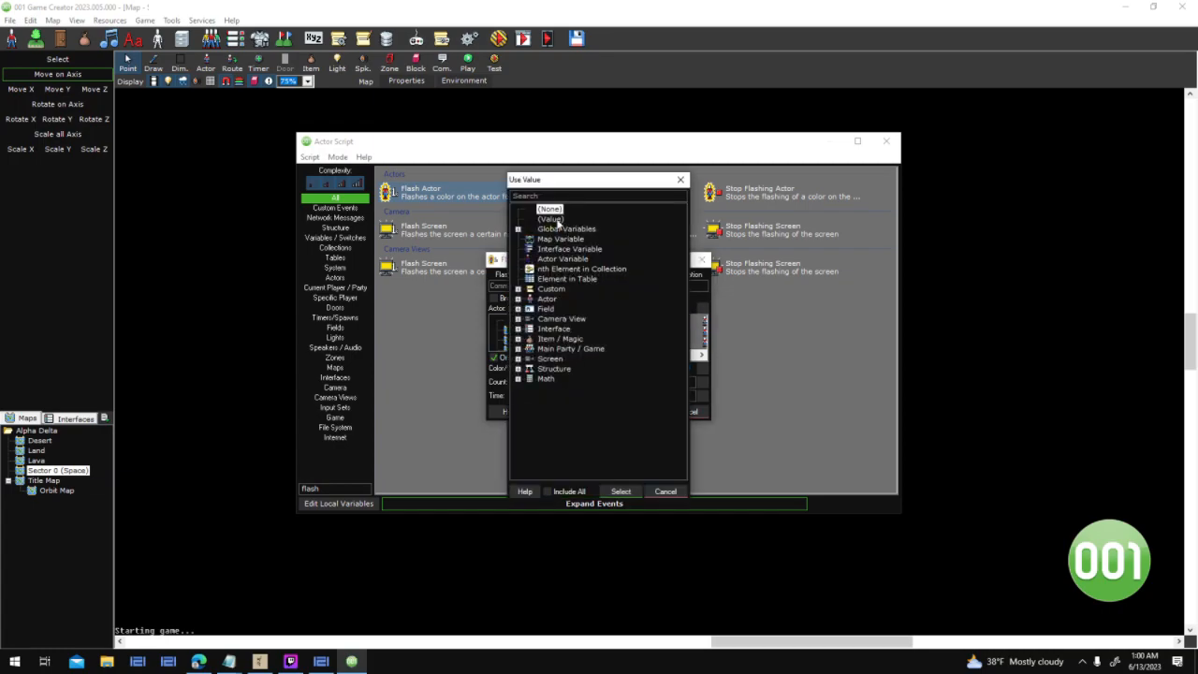
{"action": "double_click", "coordinate": [554, 219]}
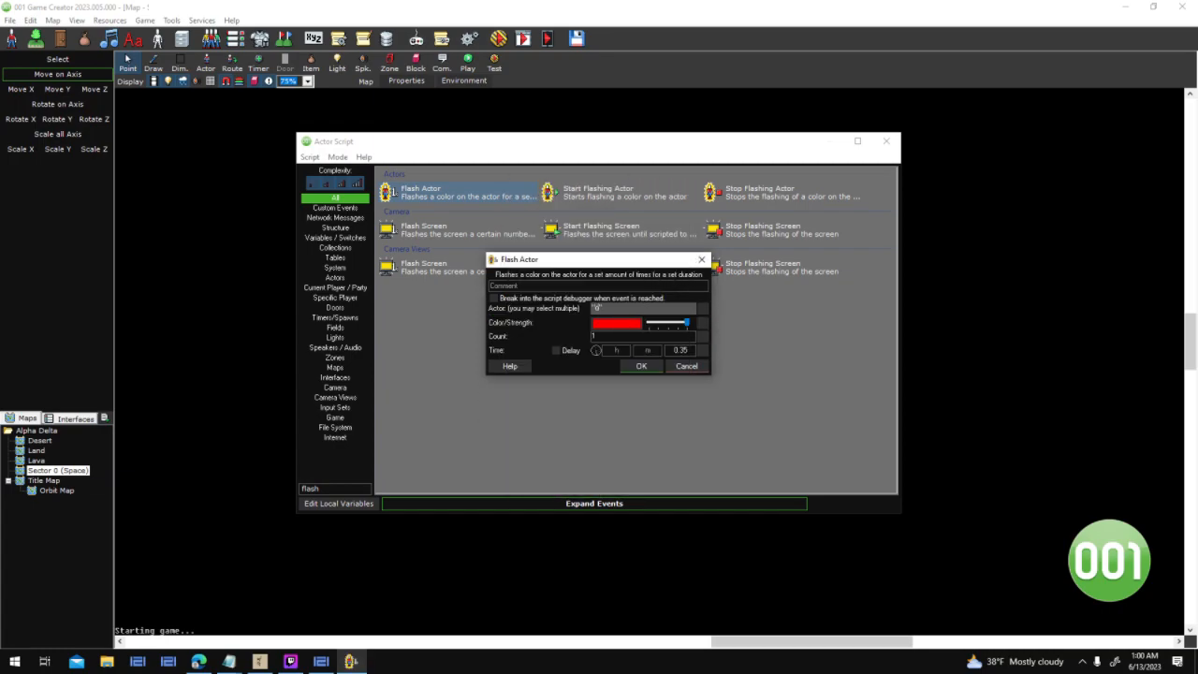
{"action": "left_click", "coordinate": [644, 367]}
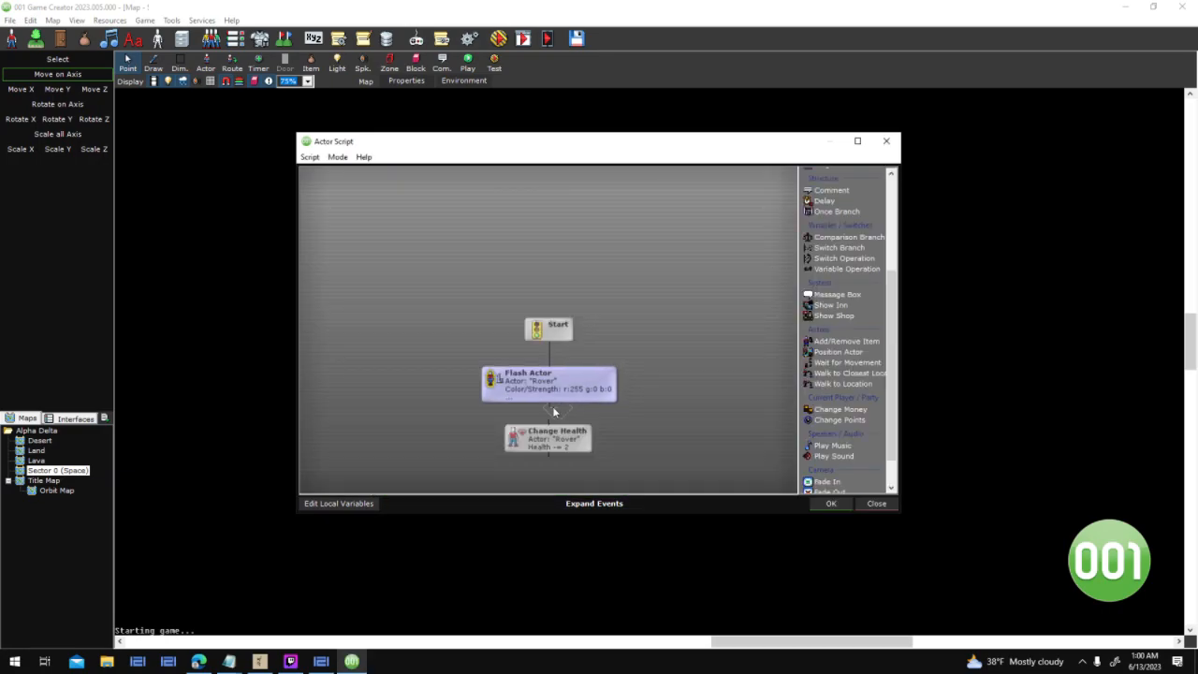
{"action": "left_click_drag", "start_coordinate": [555, 440], "coordinate": [562, 451]}
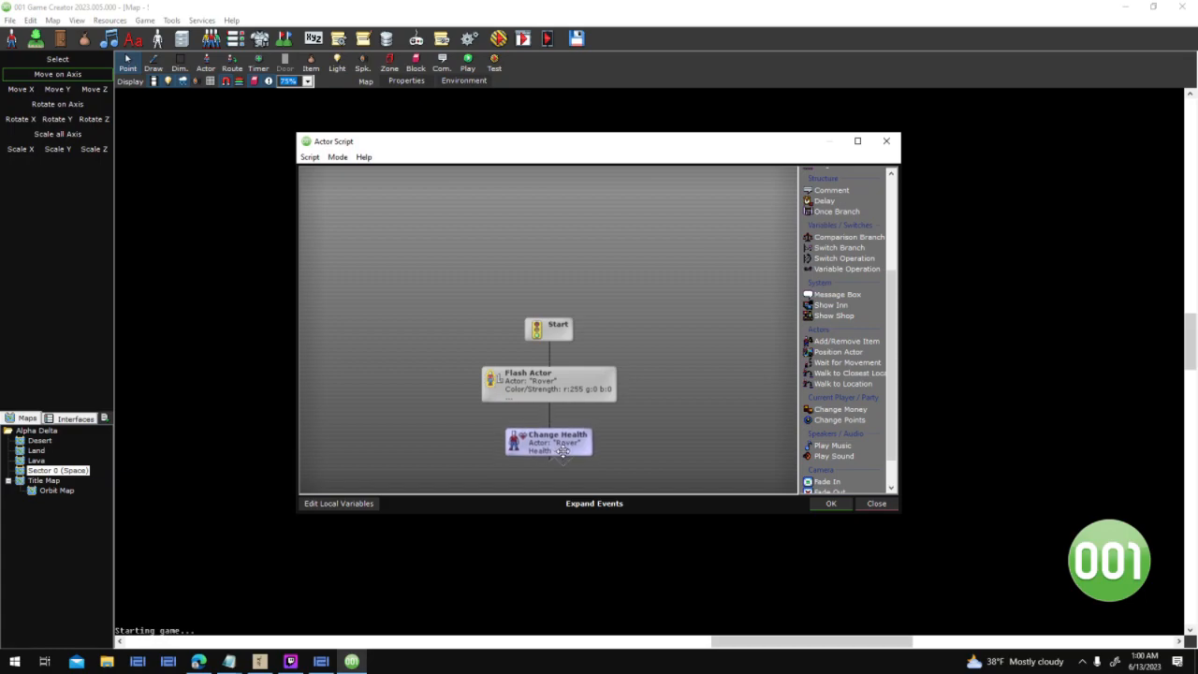
{"action": "left_click", "coordinate": [829, 502]}
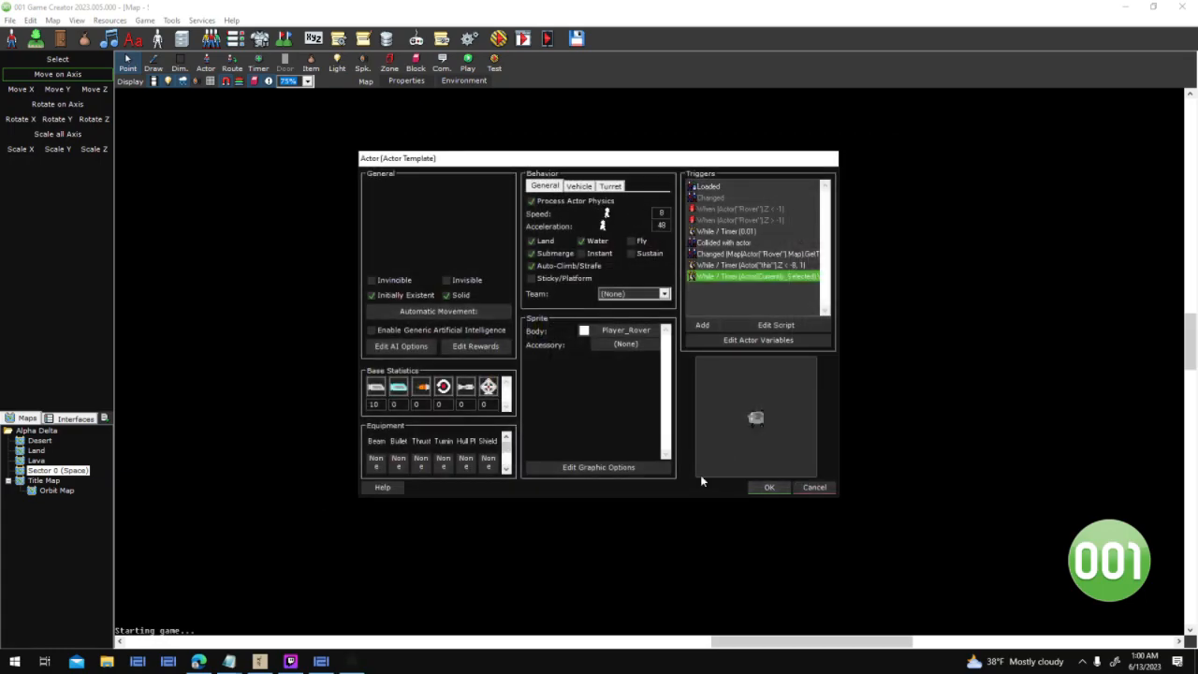
{"action": "left_click", "coordinate": [680, 464]}
Test the game again by scanning and orbiting Athos in a new game, and land the rover to check its heat damage flash
{"action": "left_click", "coordinate": [498, 38]}
{"action": "key", "text": "Return"}
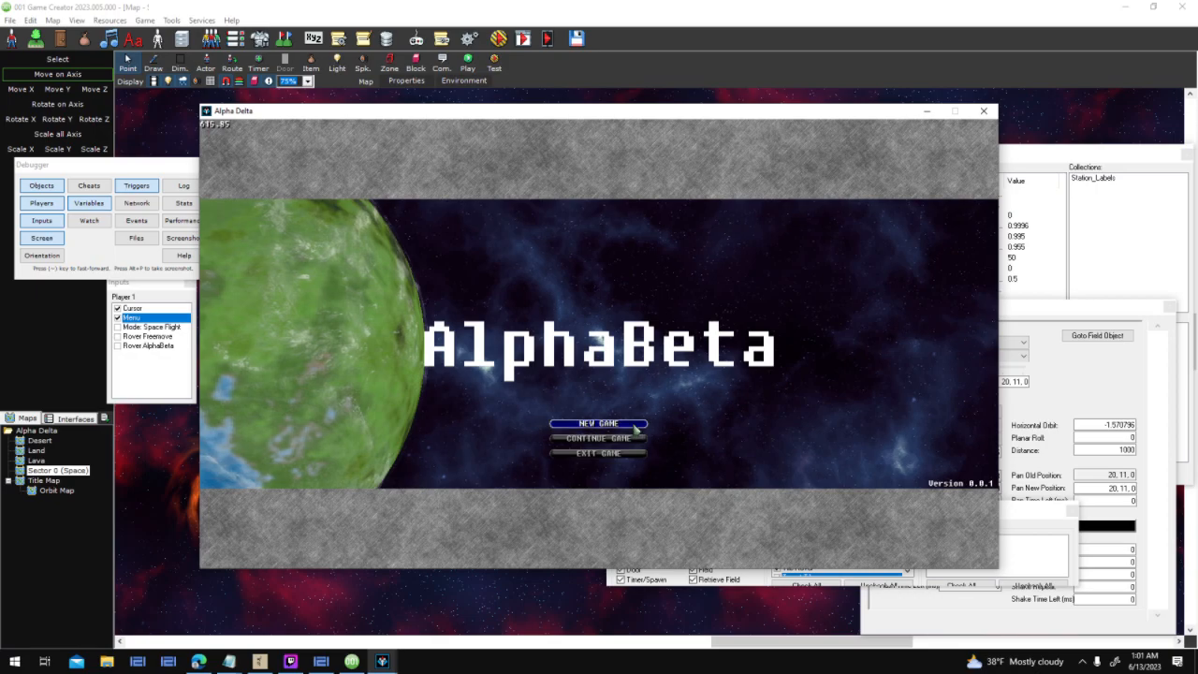
{"action": "left_click", "coordinate": [635, 427]}
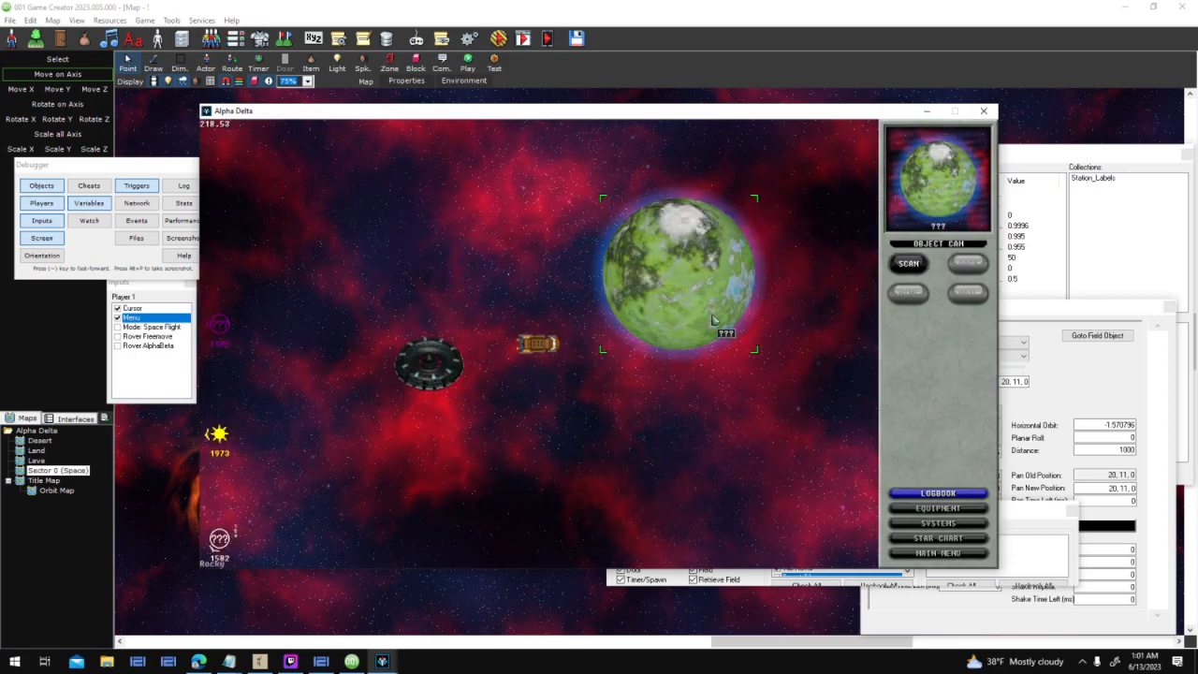
{"action": "left_click", "coordinate": [908, 265]}
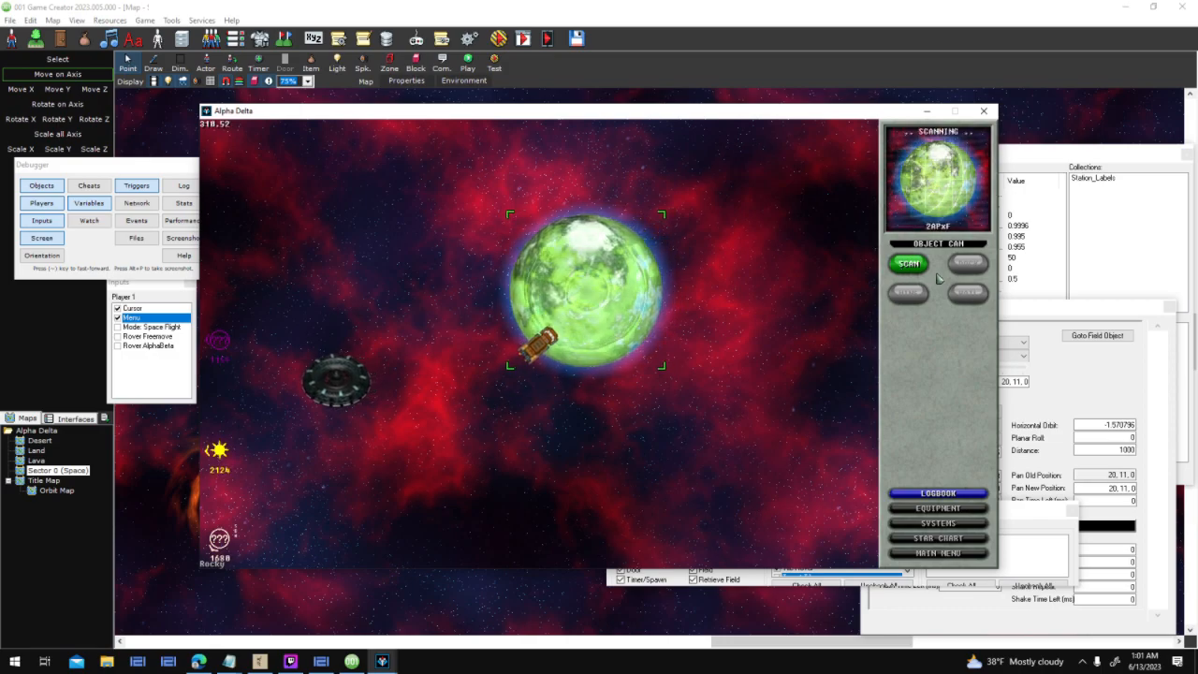
{"action": "left_click", "coordinate": [966, 265]}
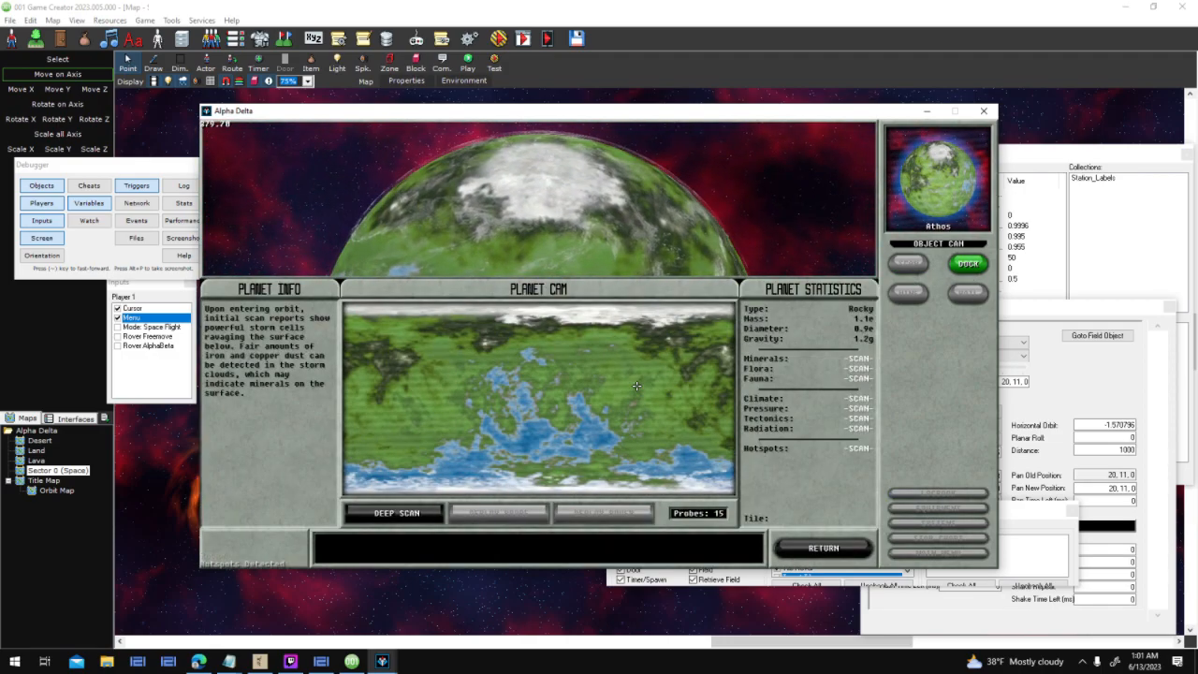
{"action": "left_click", "coordinate": [636, 385]}
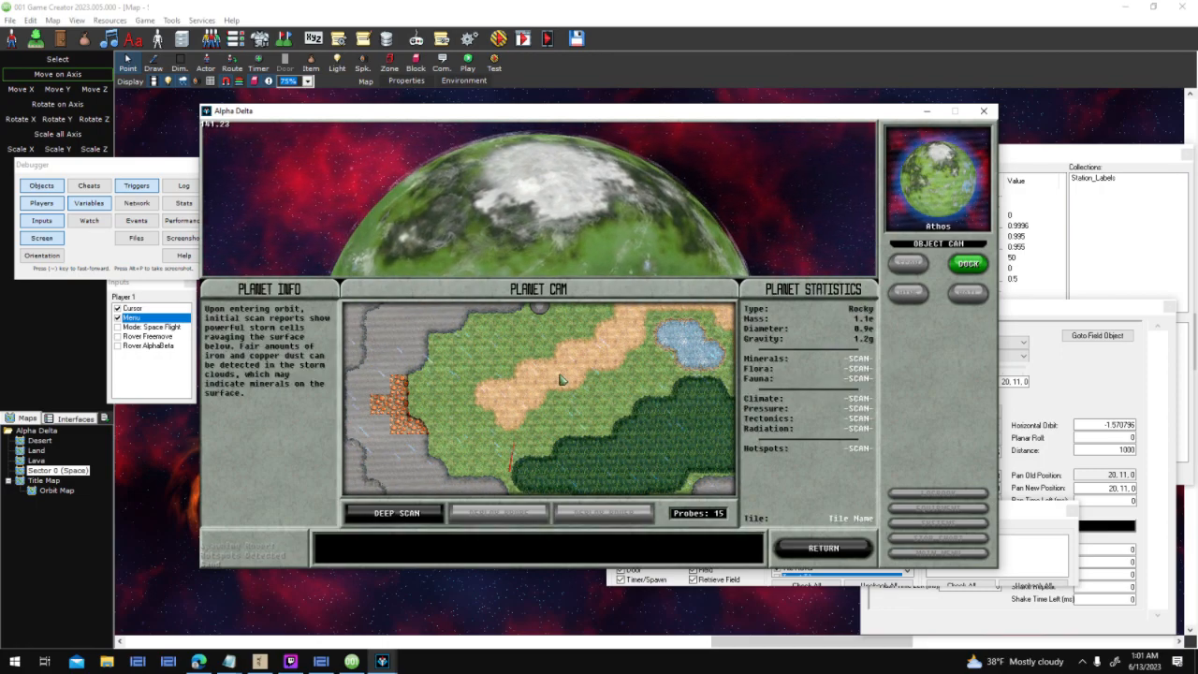
Break orbit to return to space, ignore the script error, and close the test game
{"action": "left_click", "coordinate": [853, 549]}
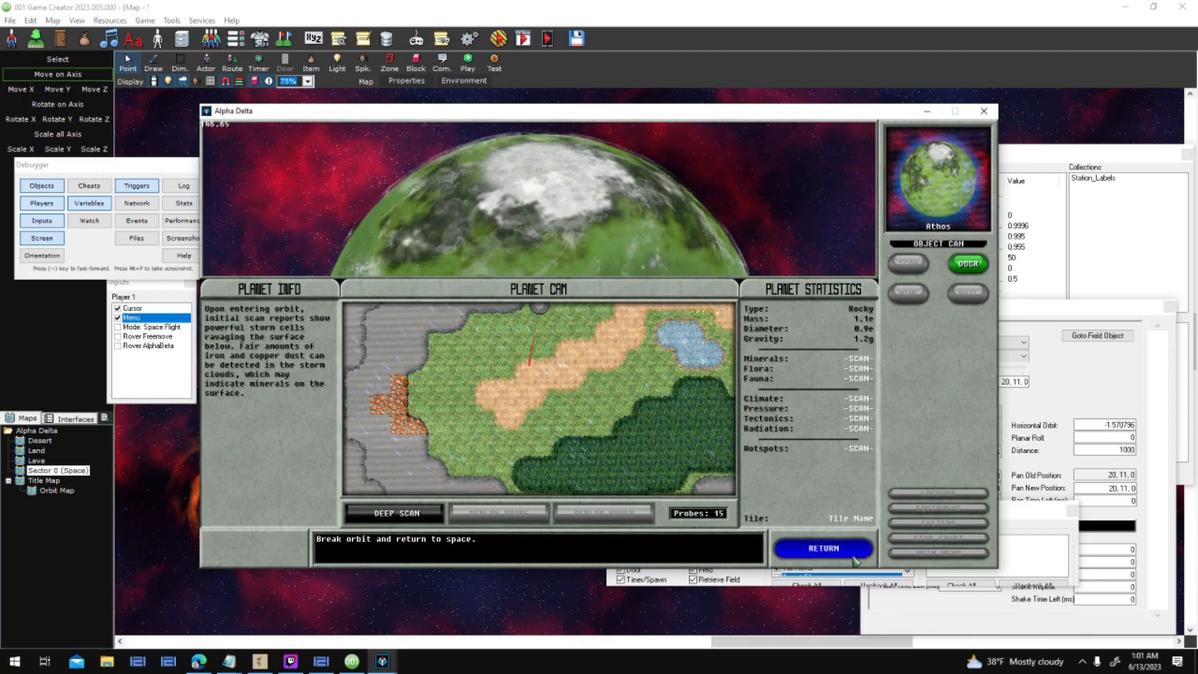
{"action": "mouse_move", "coordinate": [879, 357]}
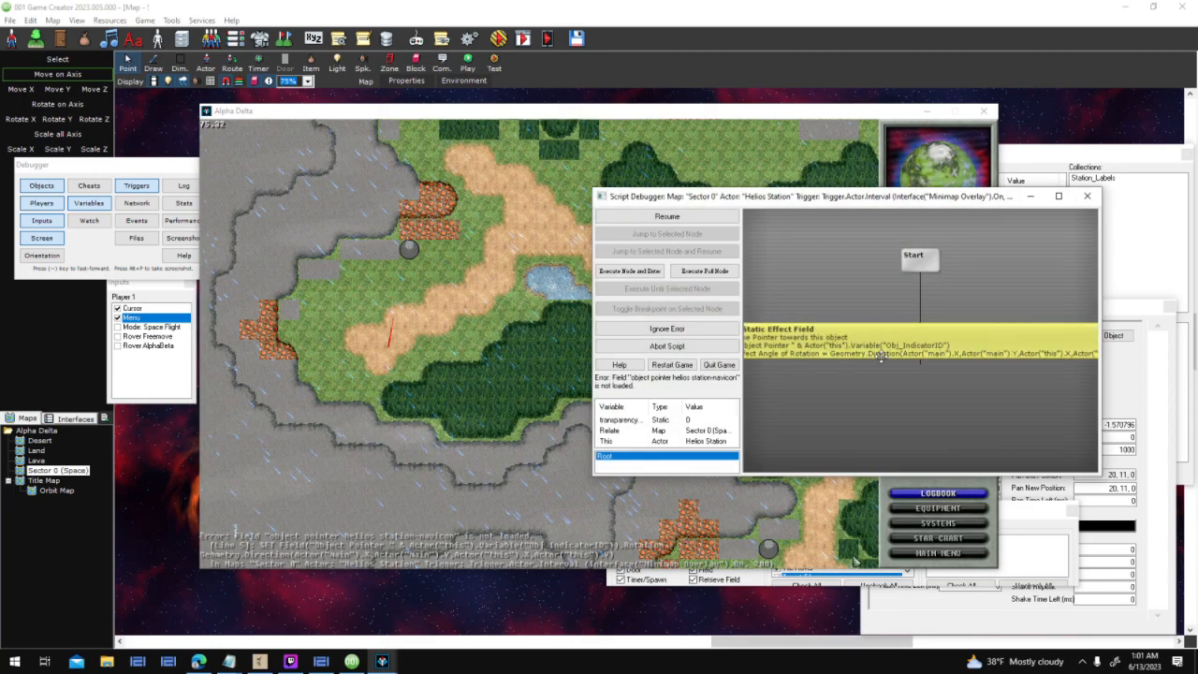
{"action": "left_click", "coordinate": [666, 328]}
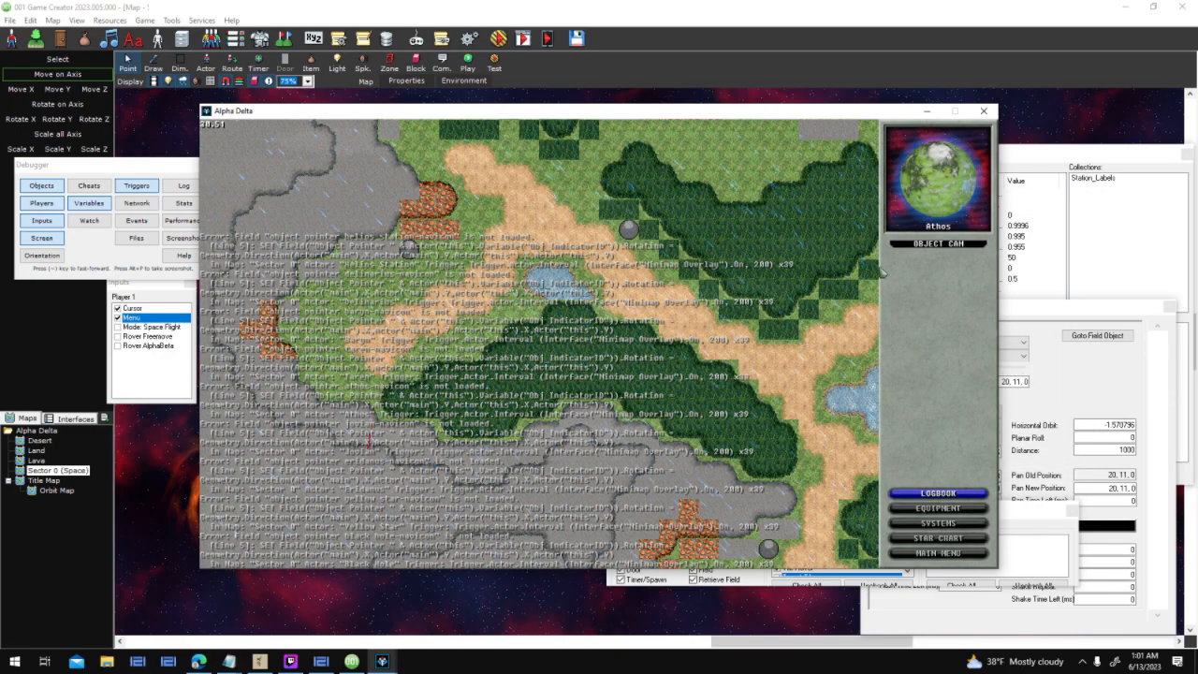
{"action": "left_click", "coordinate": [990, 112]}
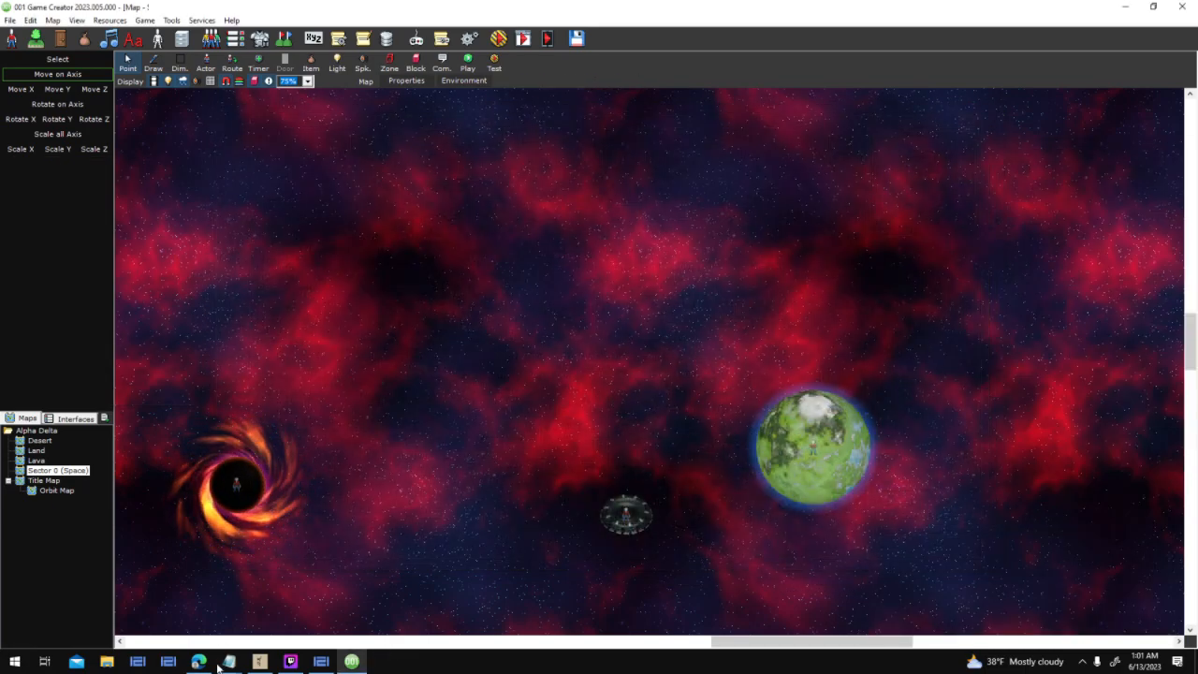
Duplicate the Surface Rover template's Surface_Temperature timer trigger and change the copy's while condition to a less-than comparison
{"action": "scroll", "coordinate": [753, 458], "scroll_direction": "up", "scroll_amount": 5}
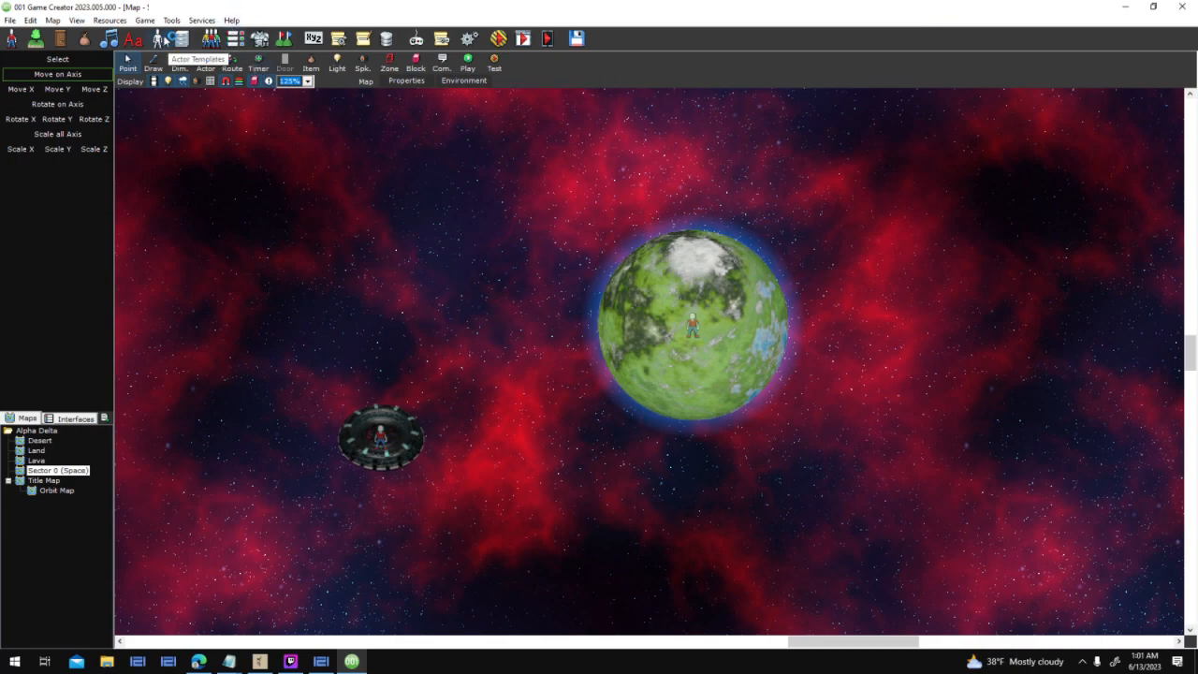
{"action": "left_click", "coordinate": [161, 39]}
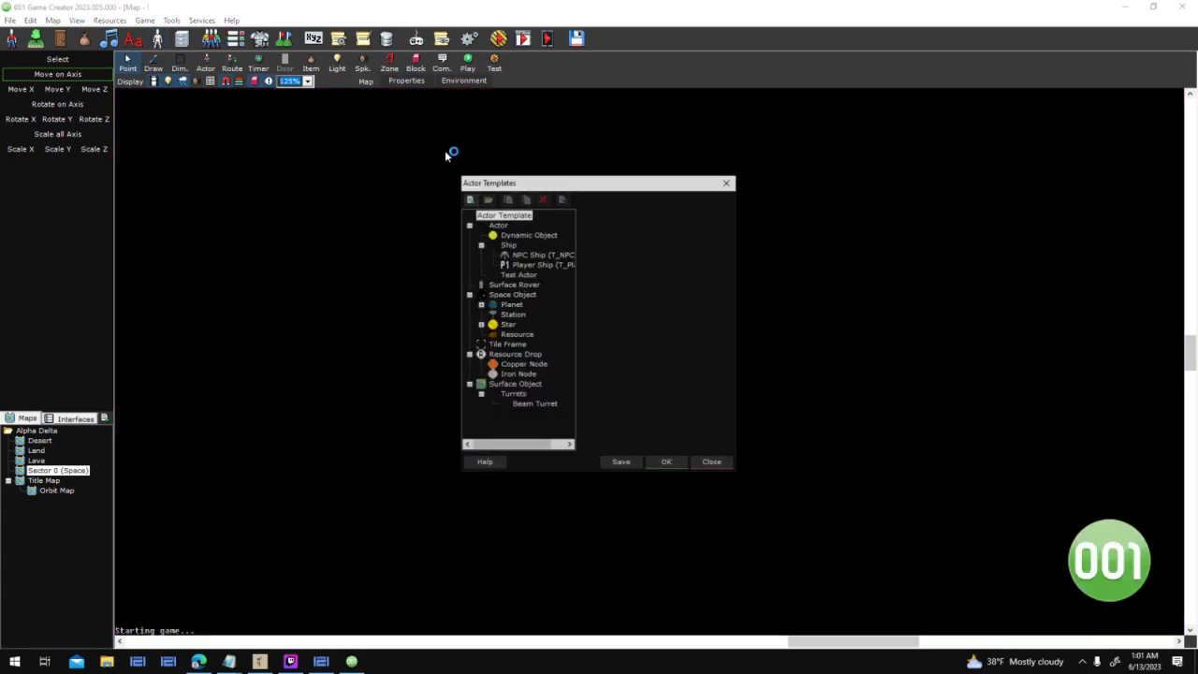
{"action": "left_click", "coordinate": [529, 286]}
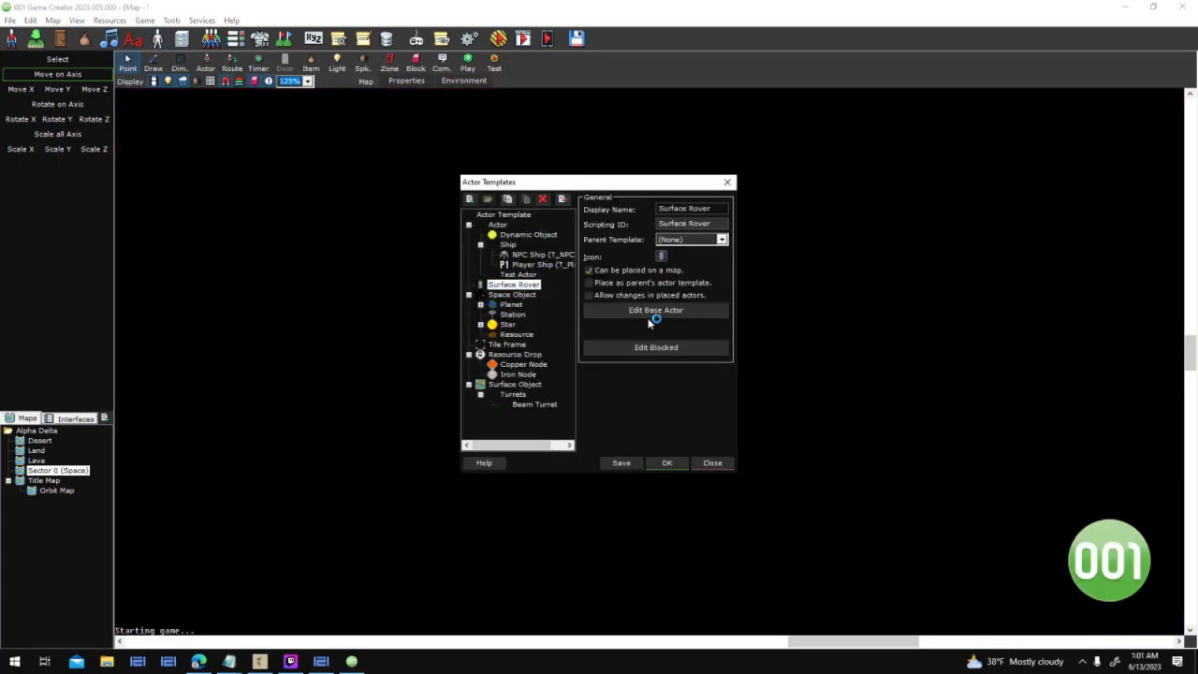
{"action": "left_click", "coordinate": [676, 308]}
{"action": "left_click", "coordinate": [773, 278]}
{"action": "right_click", "coordinate": [772, 277]}
{"action": "left_click", "coordinate": [790, 366]}
{"action": "right_click", "coordinate": [756, 291]}
{"action": "left_click", "coordinate": [788, 395]}
{"action": "right_click", "coordinate": [783, 287]}
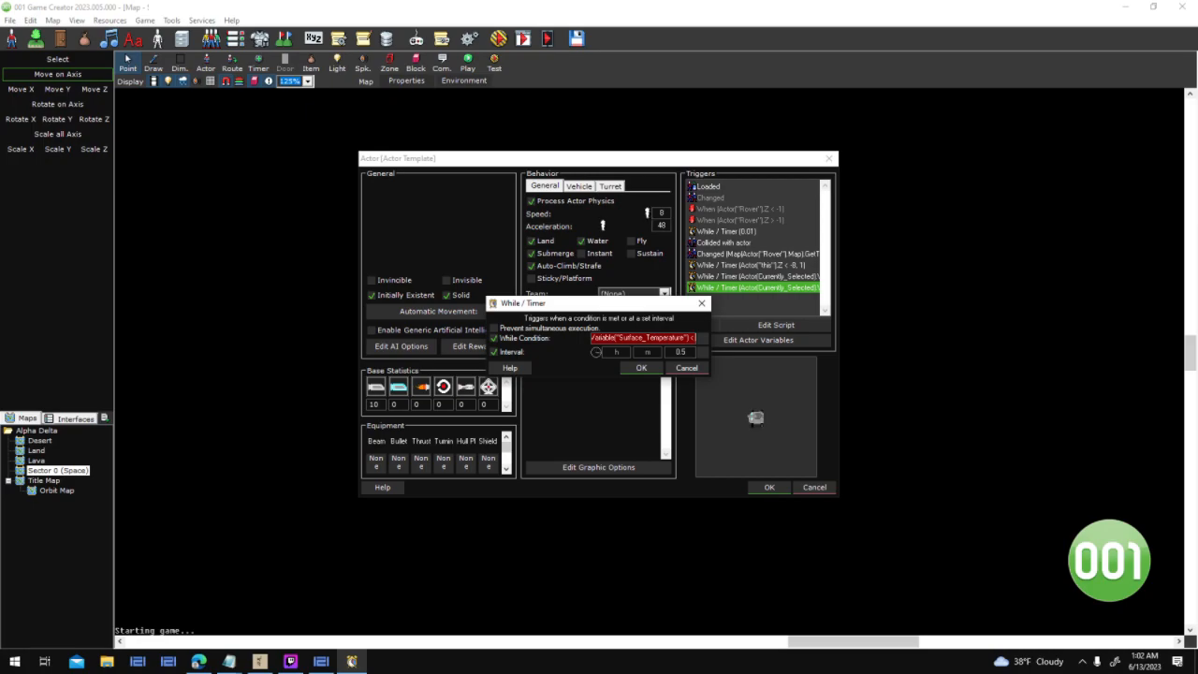
{"action": "left_click", "coordinate": [641, 368]}
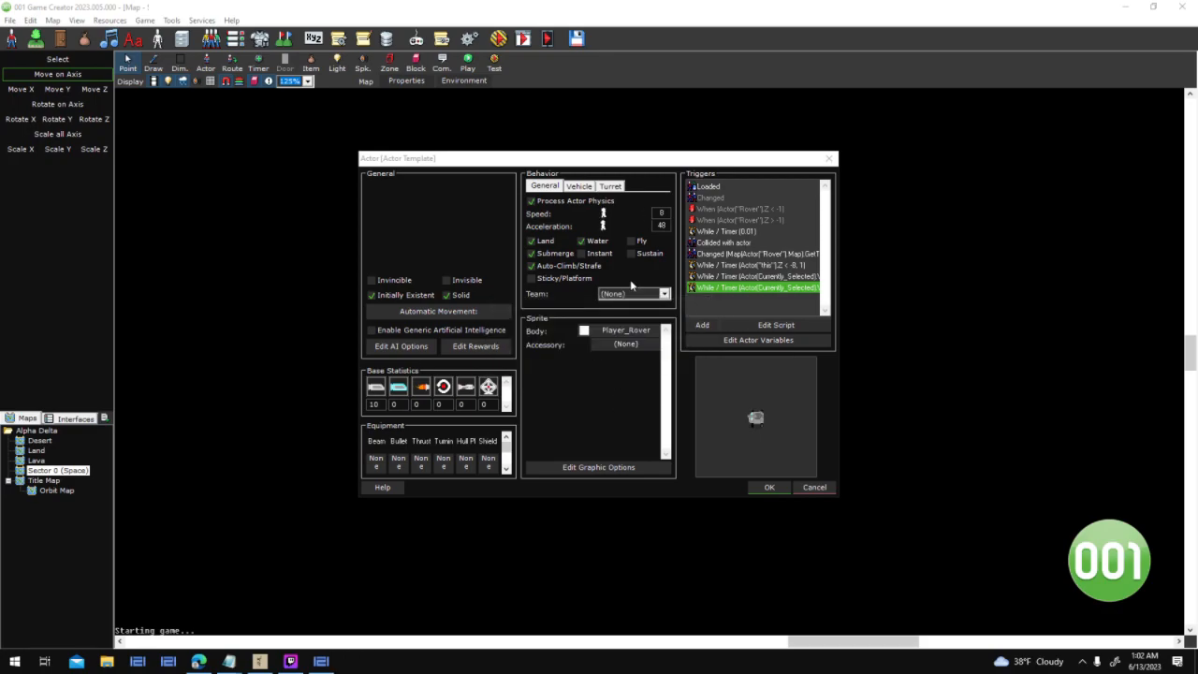
Set the Flash Actor colour in the duplicated trigger's script to cyan (0, 255, 255) and accept the script and template changes
{"action": "double_click", "coordinate": [747, 287]}
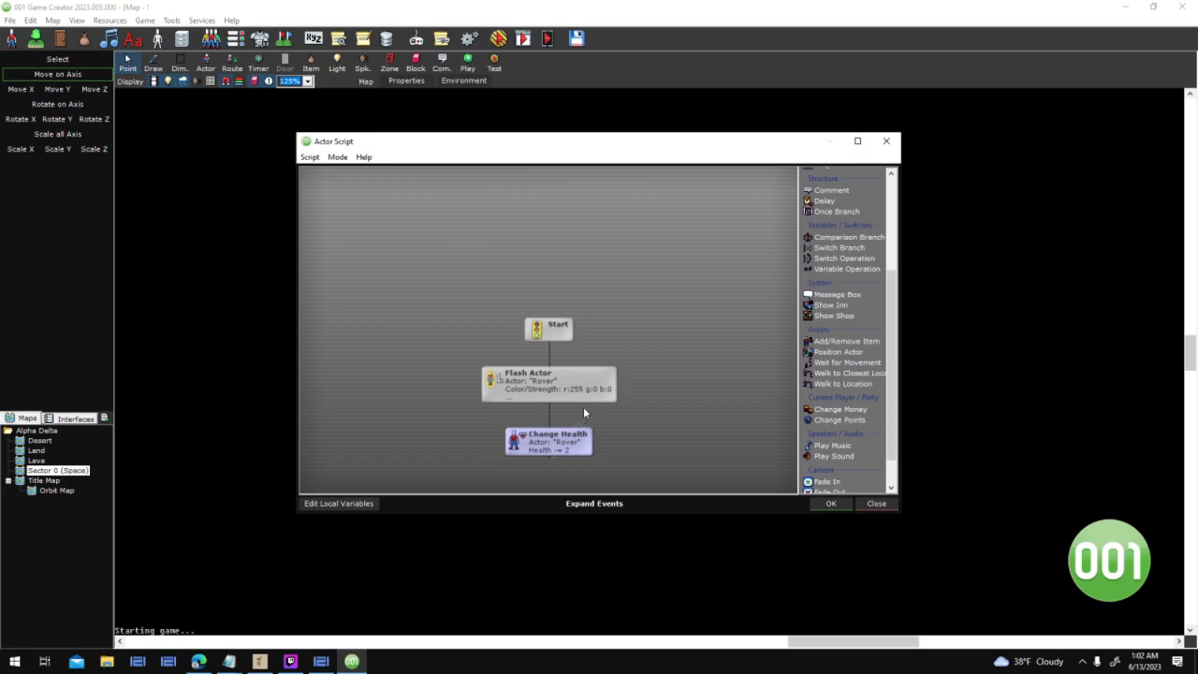
{"action": "left_click", "coordinate": [582, 401]}
{"action": "double_click", "coordinate": [603, 374]}
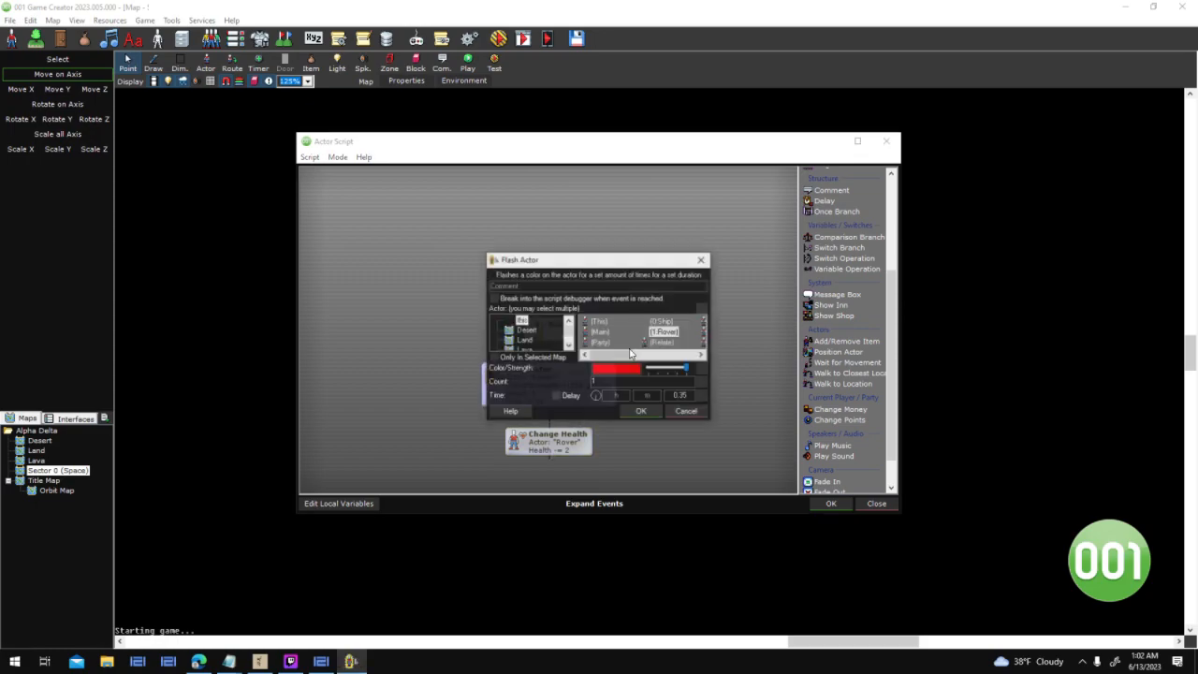
{"action": "left_click", "coordinate": [616, 369]}
{"action": "left_click", "coordinate": [566, 319]}
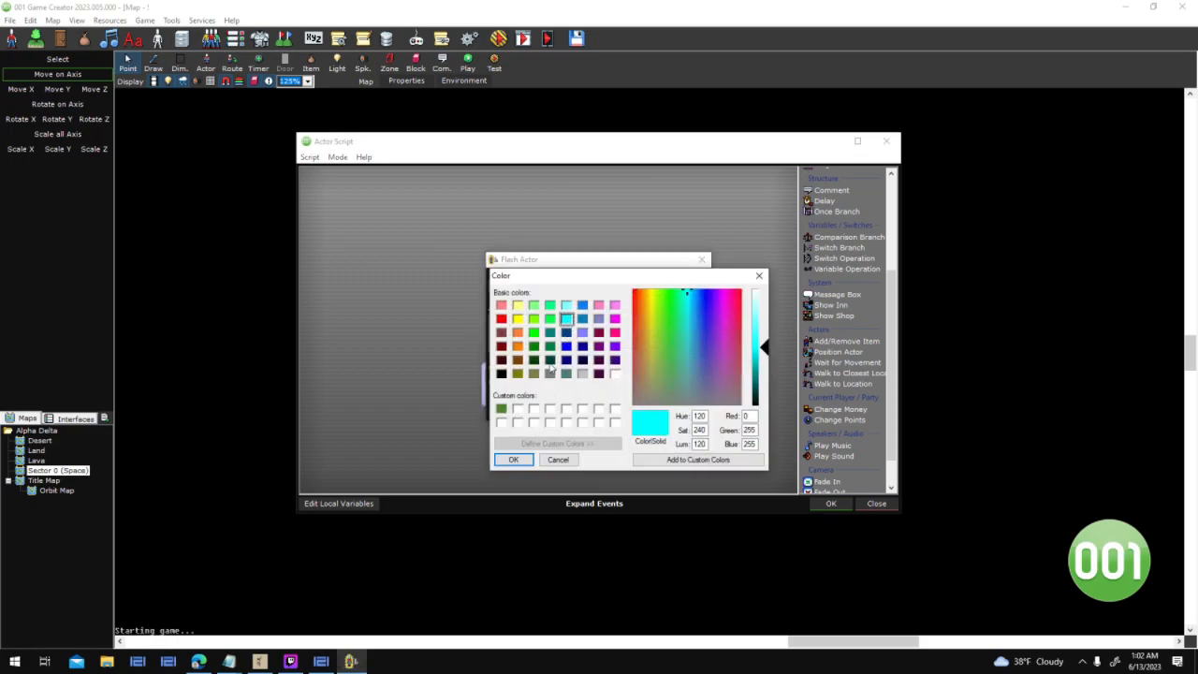
{"action": "left_click", "coordinate": [514, 459]}
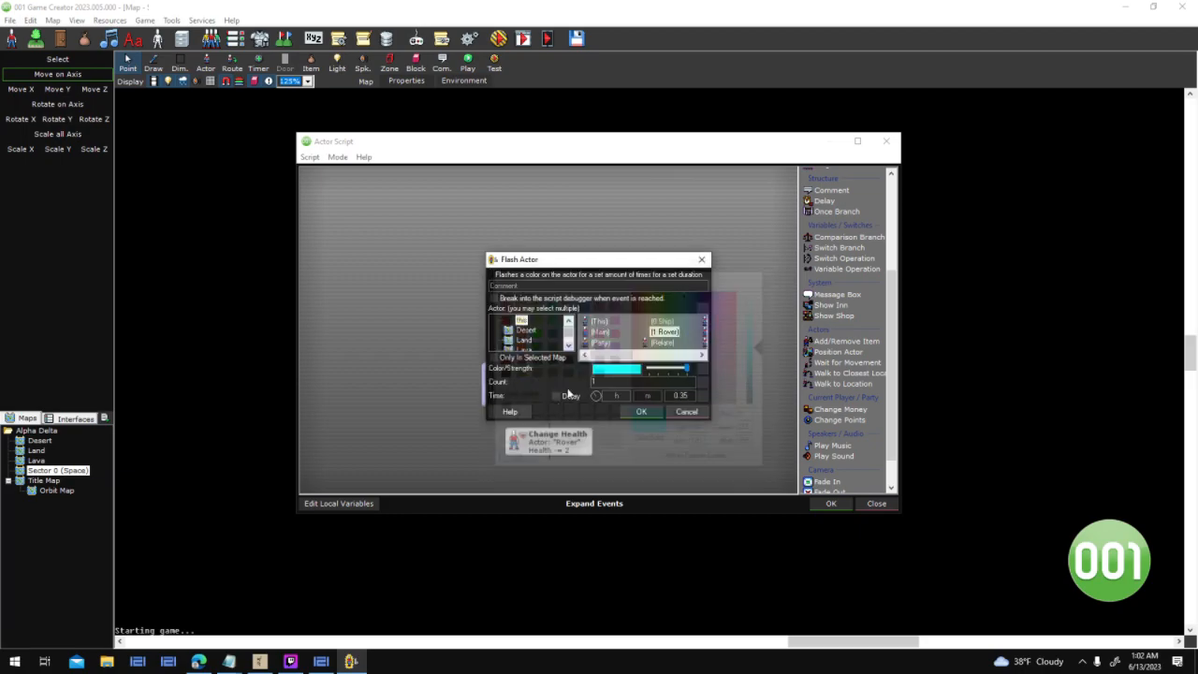
{"action": "left_click", "coordinate": [640, 412]}
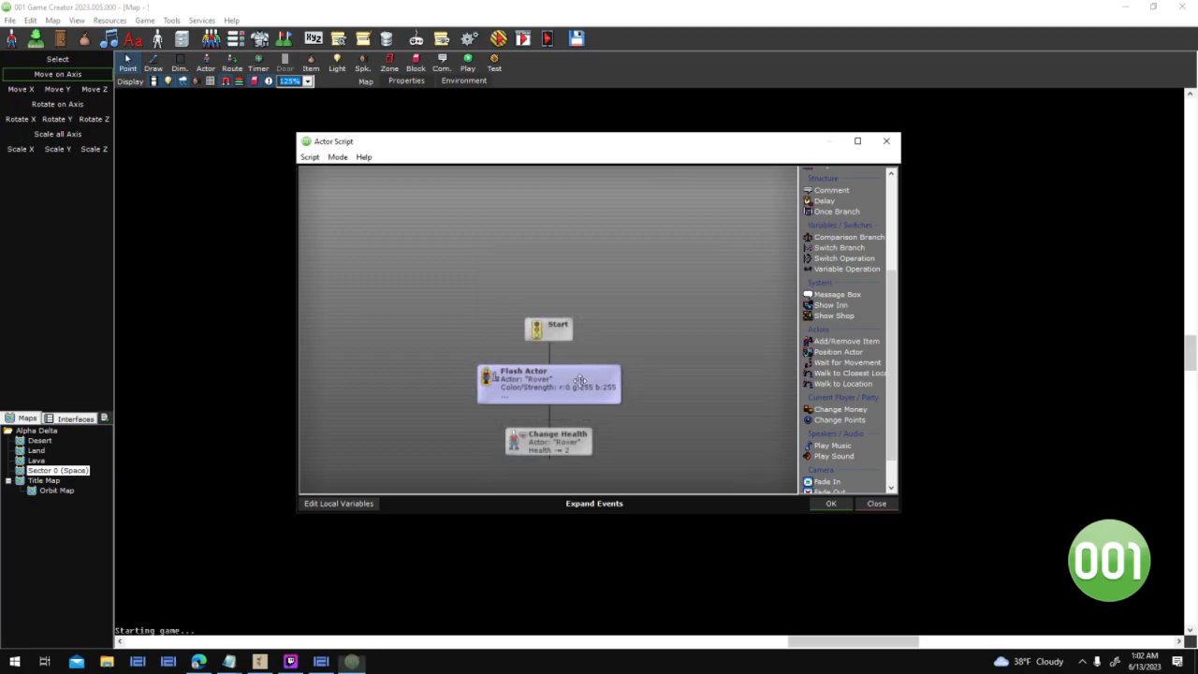
{"action": "left_click", "coordinate": [827, 504]}
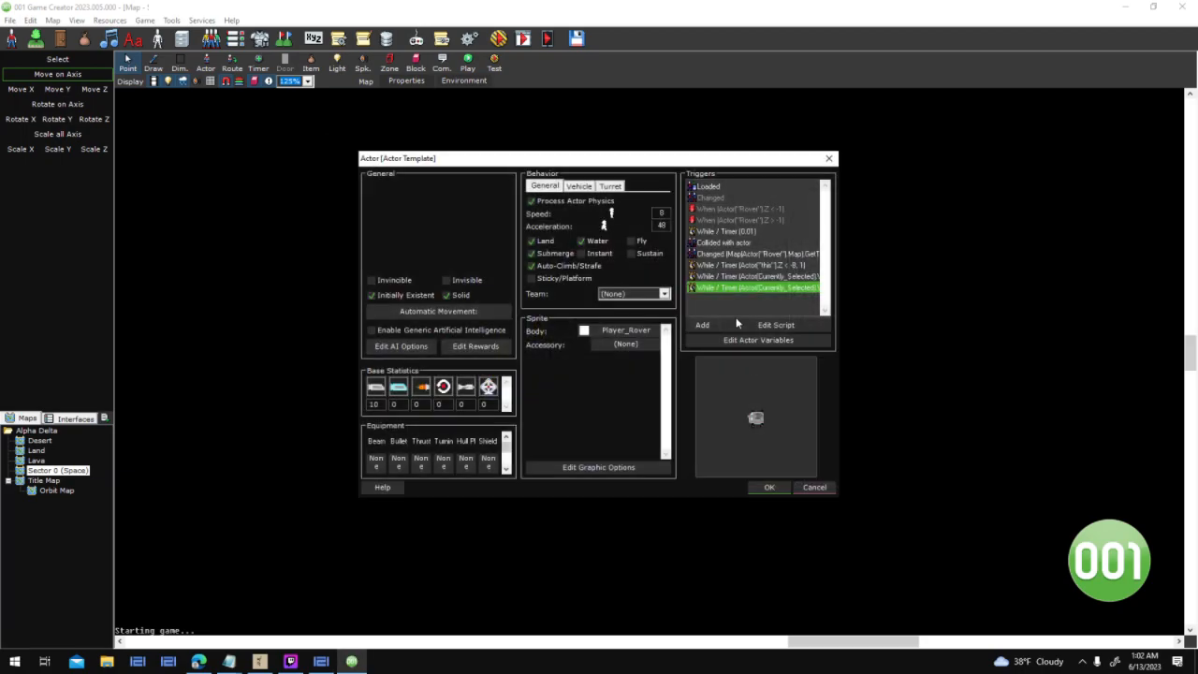
{"action": "left_click", "coordinate": [766, 488]}
{"action": "left_click", "coordinate": [666, 462]}
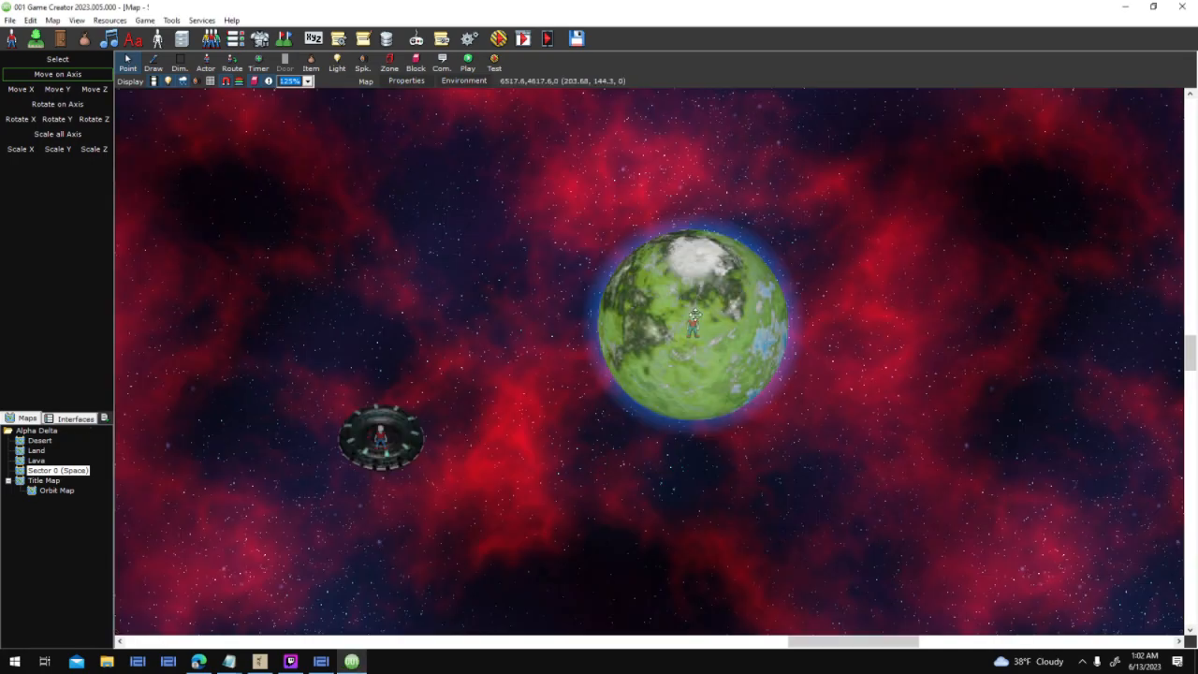
Set the Surface_Temperature actor variable of the planet Athos to -88 and accept the actor changes
{"action": "double_click", "coordinate": [706, 306]}
{"action": "left_click", "coordinate": [758, 340]}
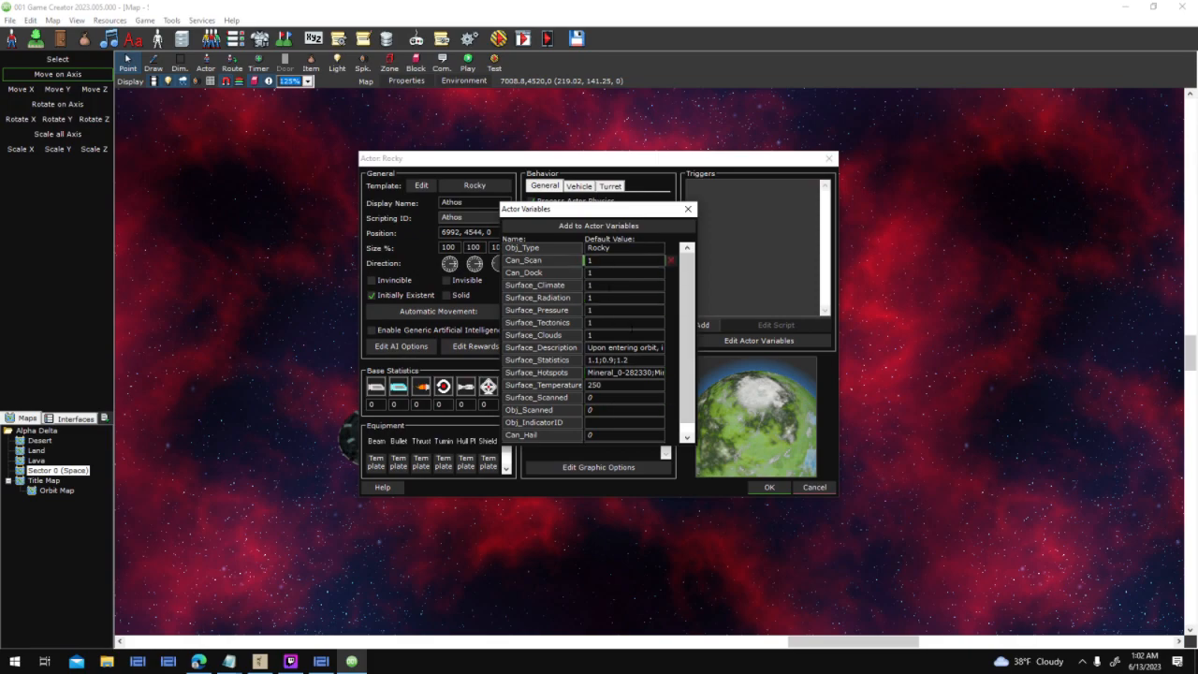
{"action": "scroll", "coordinate": [689, 396], "scroll_direction": "down", "scroll_amount": 1}
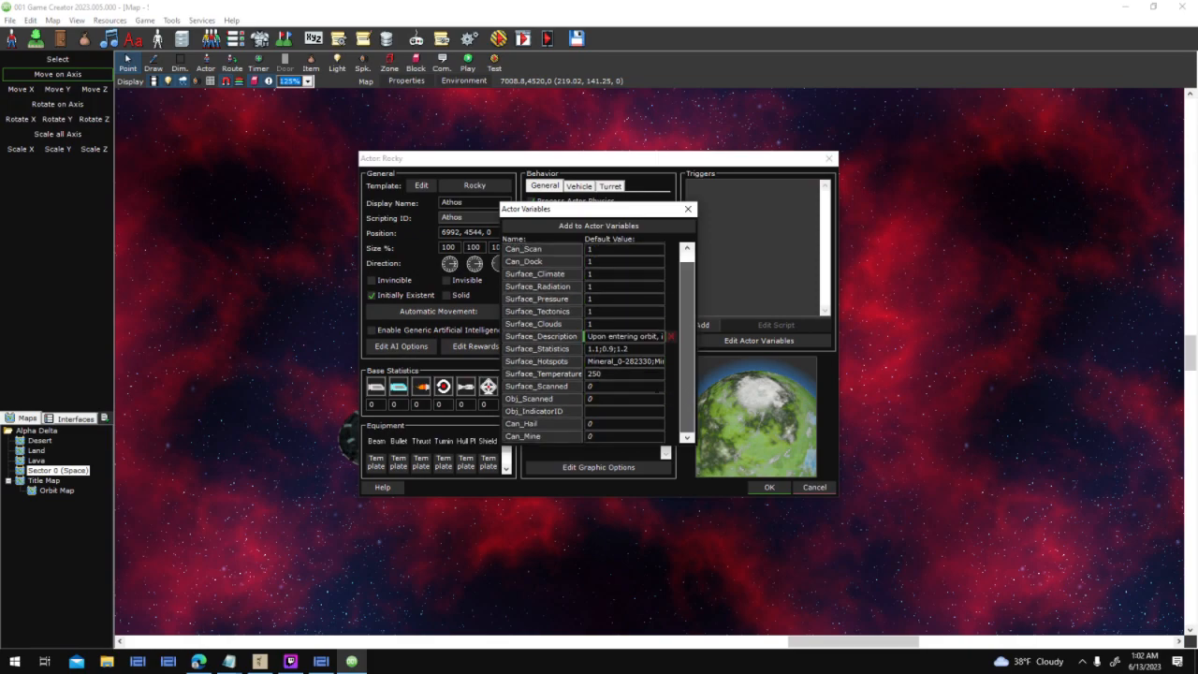
{"action": "left_click", "coordinate": [622, 373]}
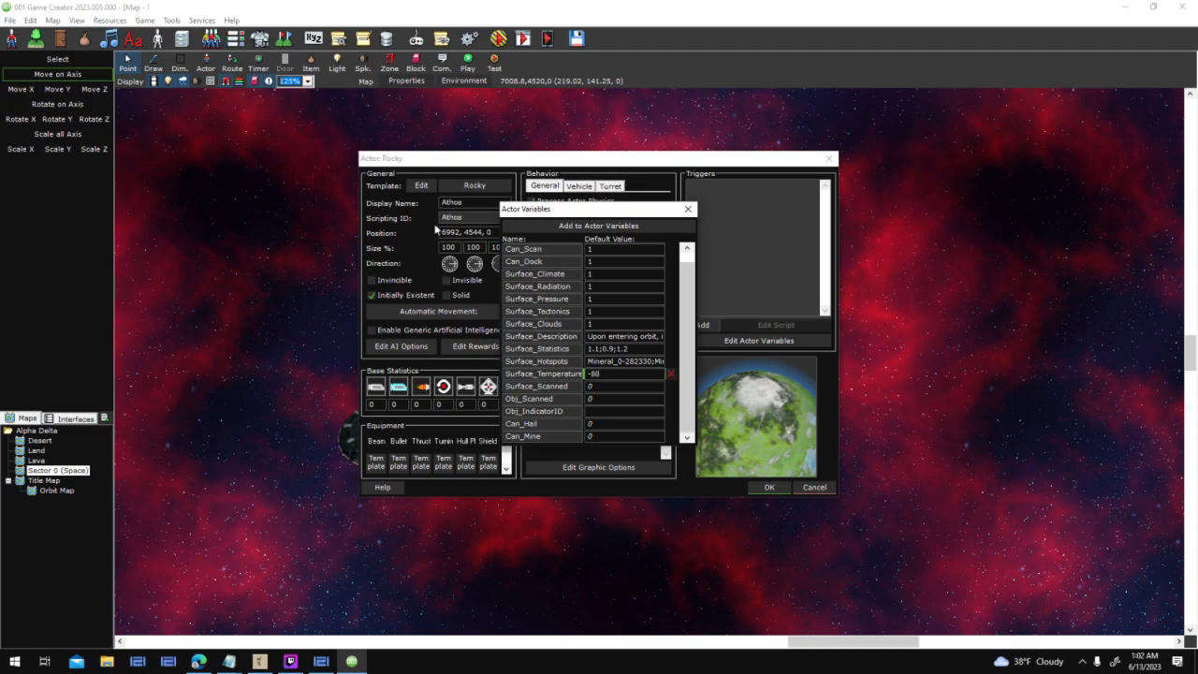
{"action": "type", "text": "-88"}
{"action": "left_click", "coordinate": [688, 209]}
{"action": "left_click", "coordinate": [767, 486]}
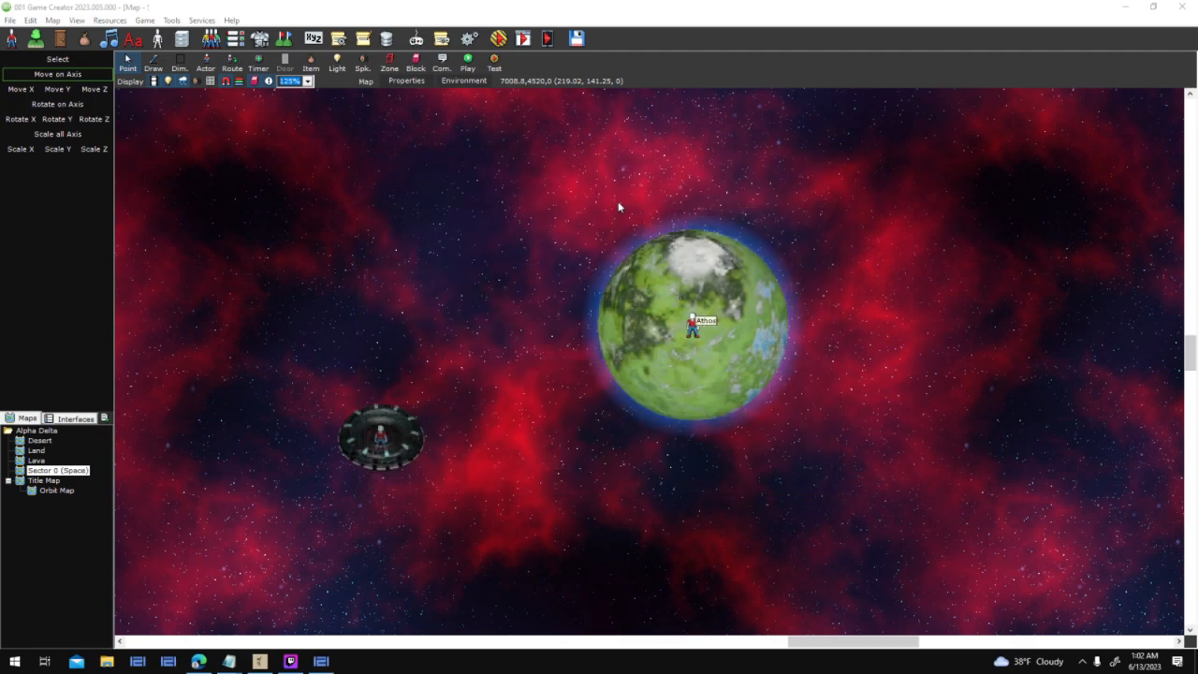
Test the cold damage in a new game by scanning and orbiting Athos and deploying the rover, and close the test game
{"action": "left_click", "coordinate": [505, 42]}
{"action": "key", "text": "Return"}
{"action": "key", "text": "Return"}
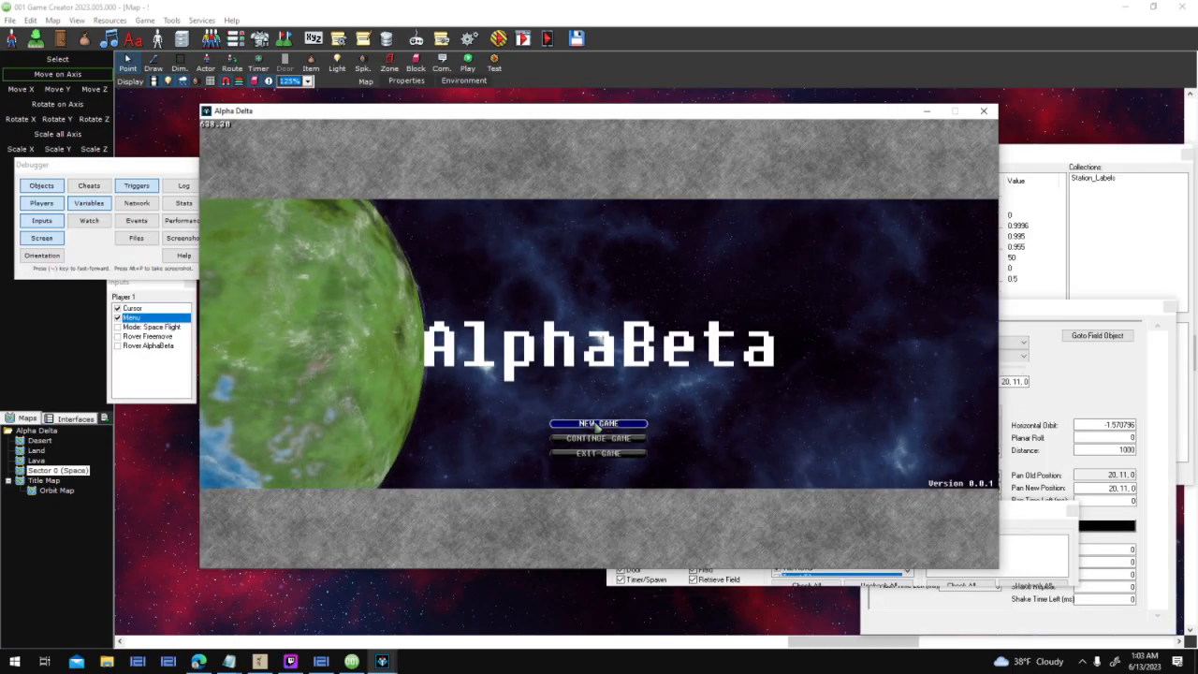
{"action": "left_click", "coordinate": [597, 424]}
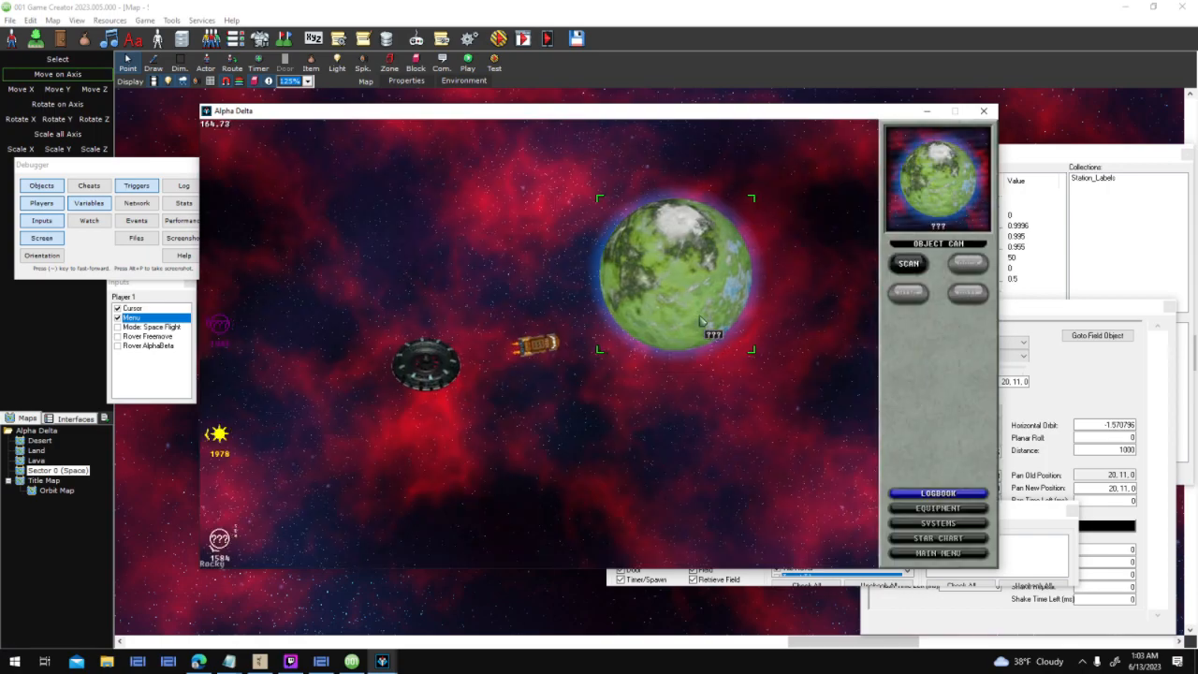
{"action": "left_click", "coordinate": [907, 264]}
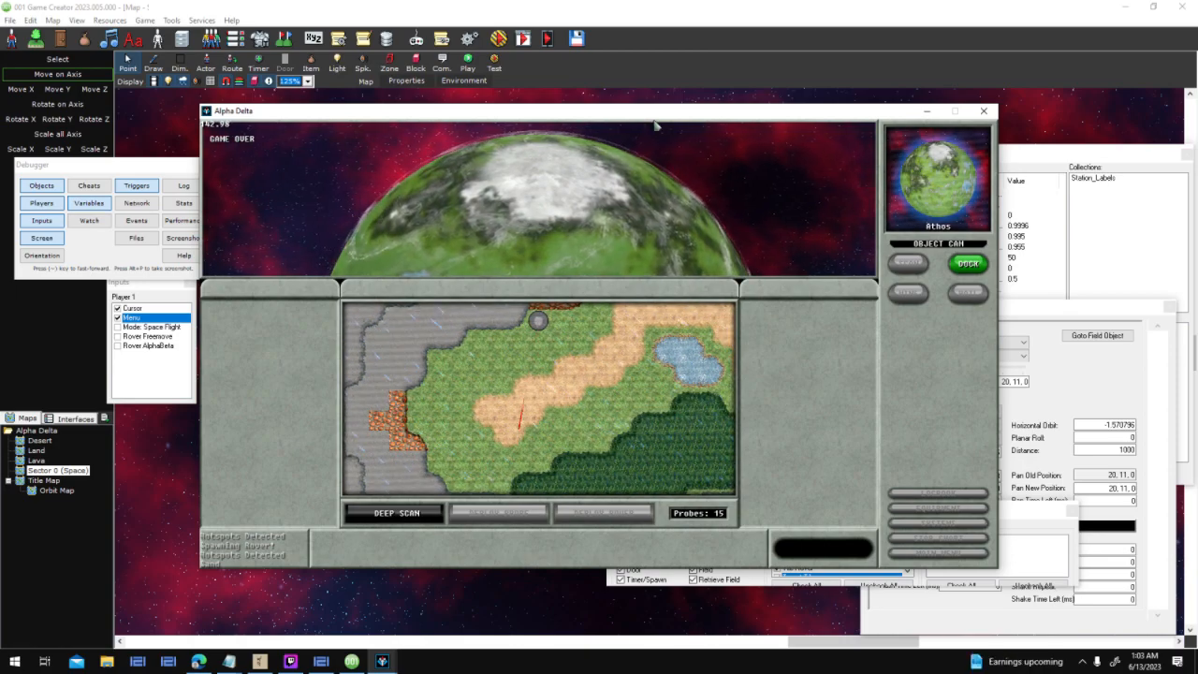
{"action": "left_click", "coordinate": [994, 112]}
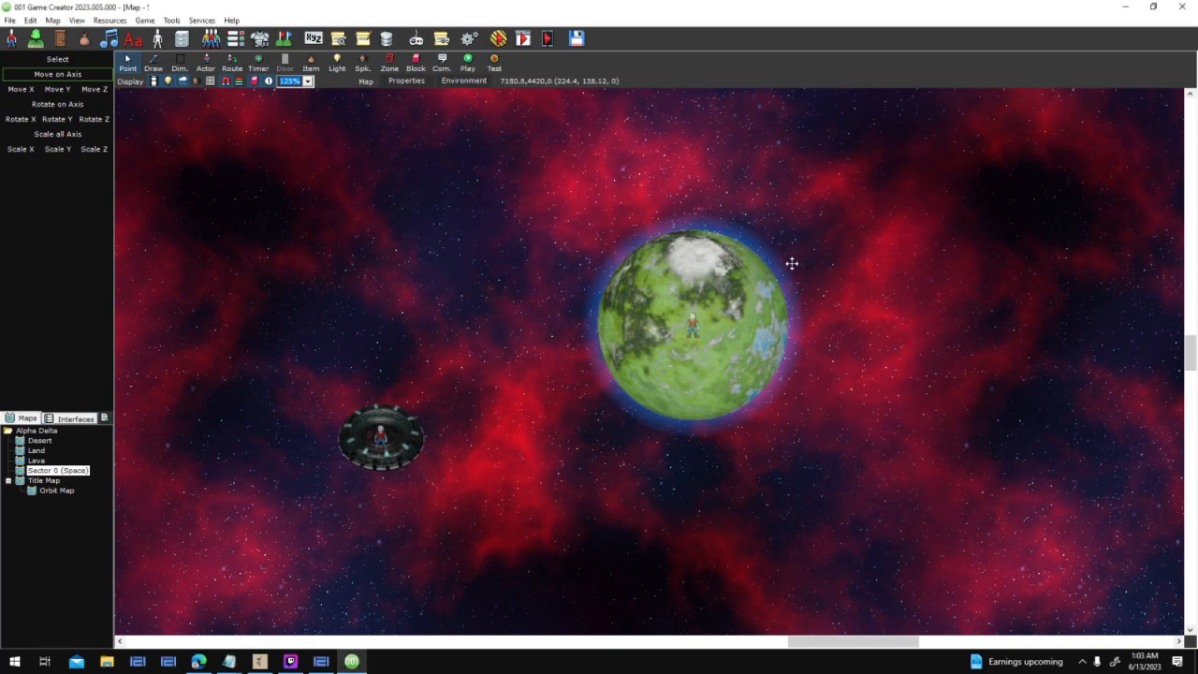
{"action": "left_click", "coordinate": [291, 661]}
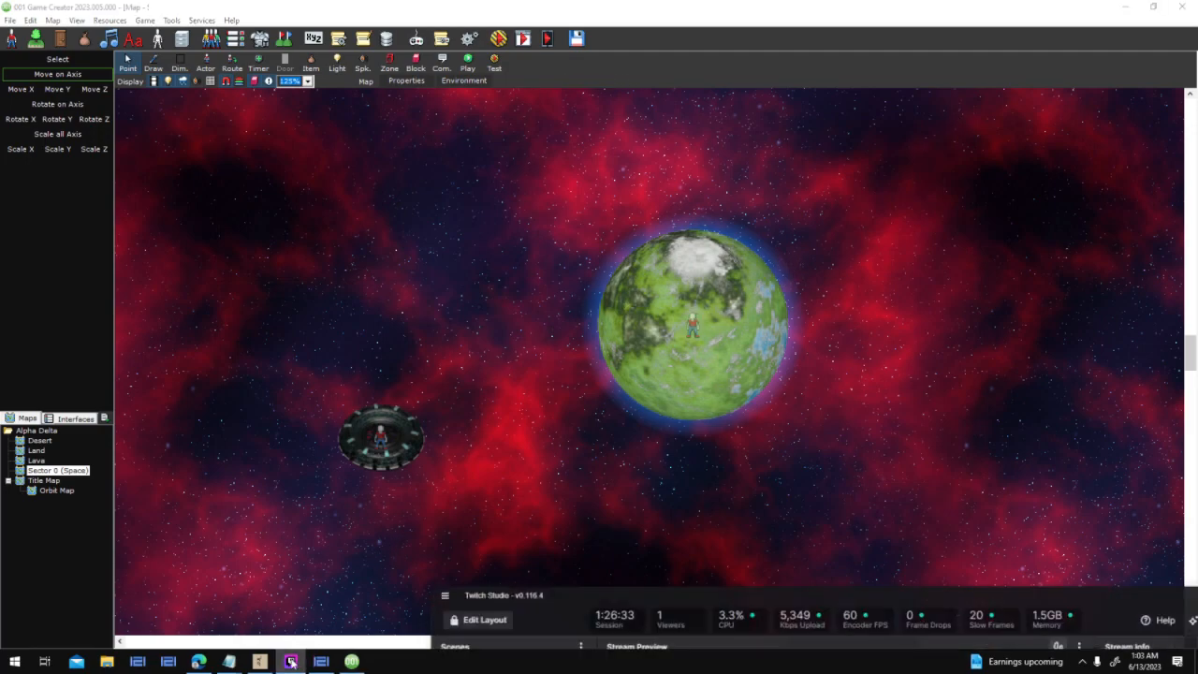
{"action": "left_click", "coordinate": [291, 662]}
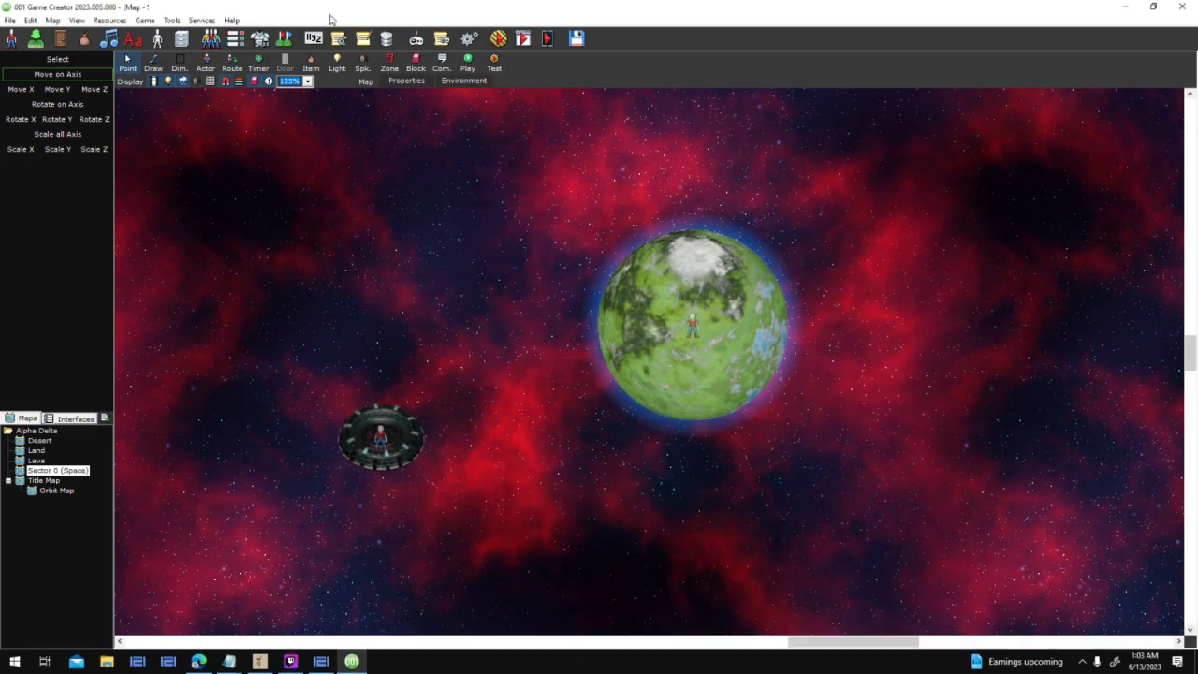
Switch to To Do.txt in Notepad, add the line "X Add cryo and heat damage over time trigger to Rover", save the file and minimize it
{"action": "left_click", "coordinate": [227, 659]}
{"action": "left_click", "coordinate": [271, 595]}
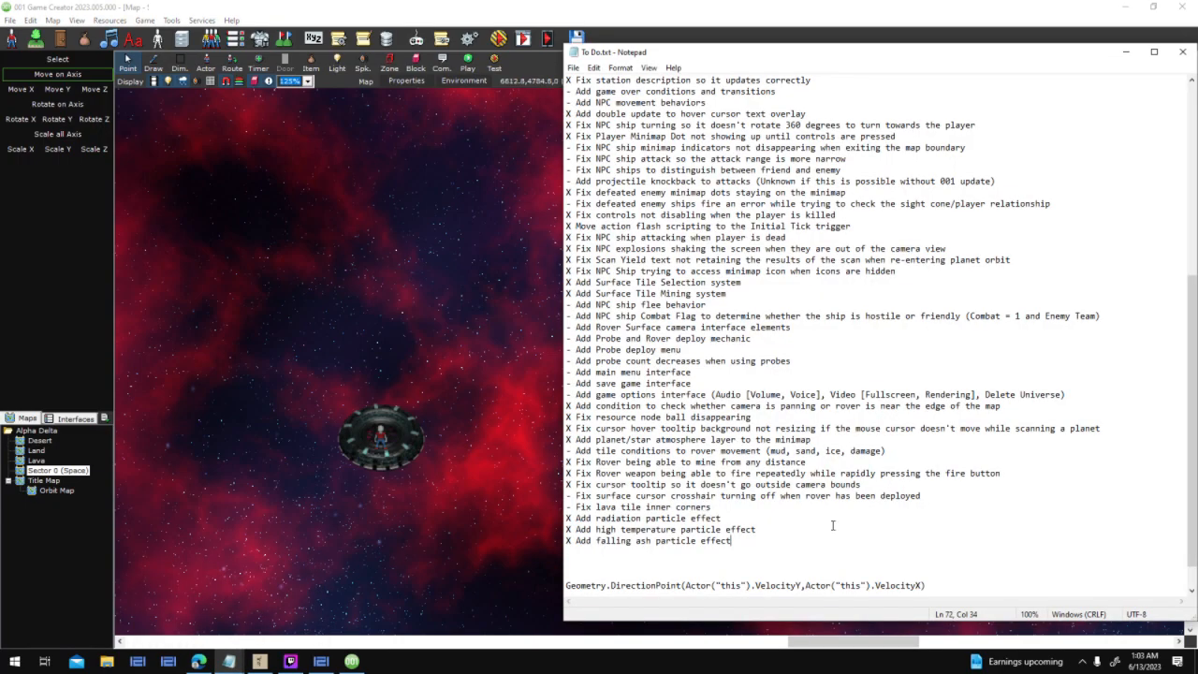
{"action": "key", "text": "Return"}
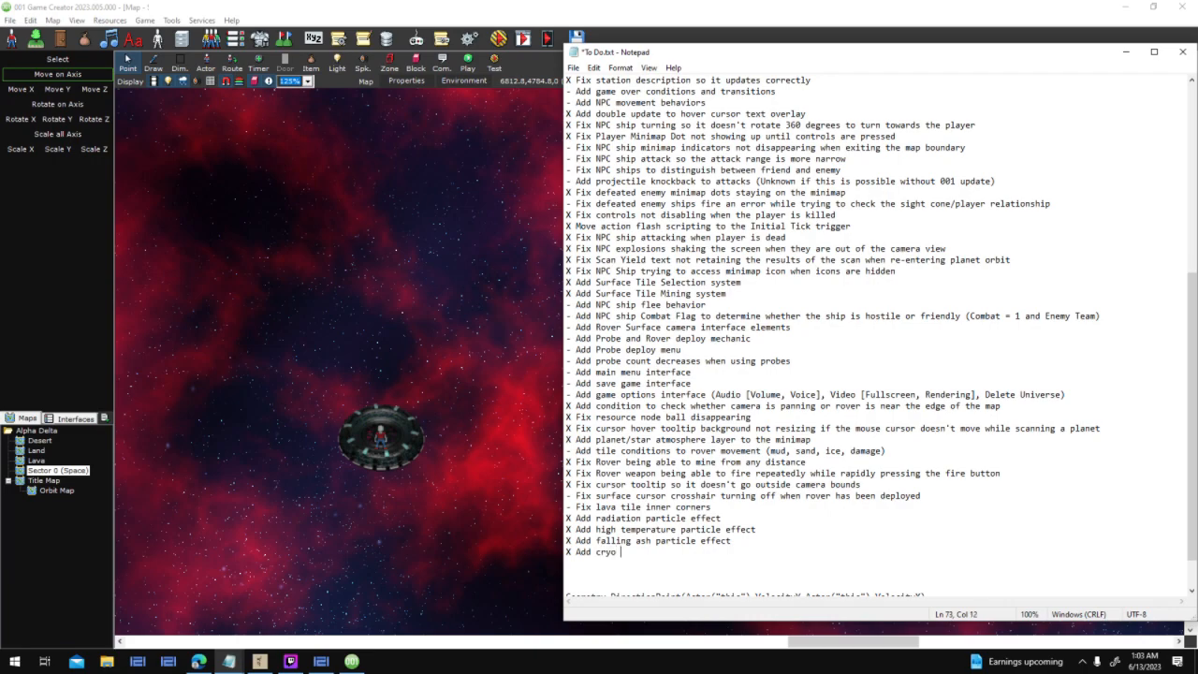
{"action": "type", "text": "X Add cryo and heat damage over time trigger to Rover"}
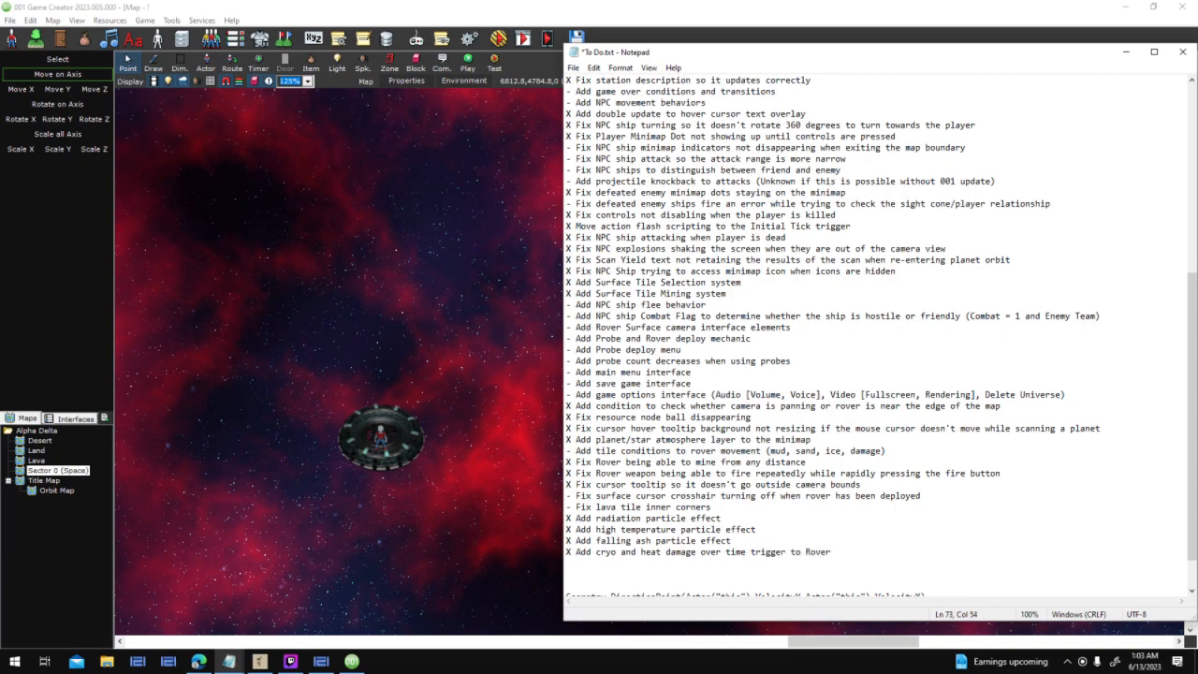
{"action": "left_click", "coordinate": [572, 68]}
{"action": "left_click", "coordinate": [599, 126]}
{"action": "left_click", "coordinate": [1126, 52]}
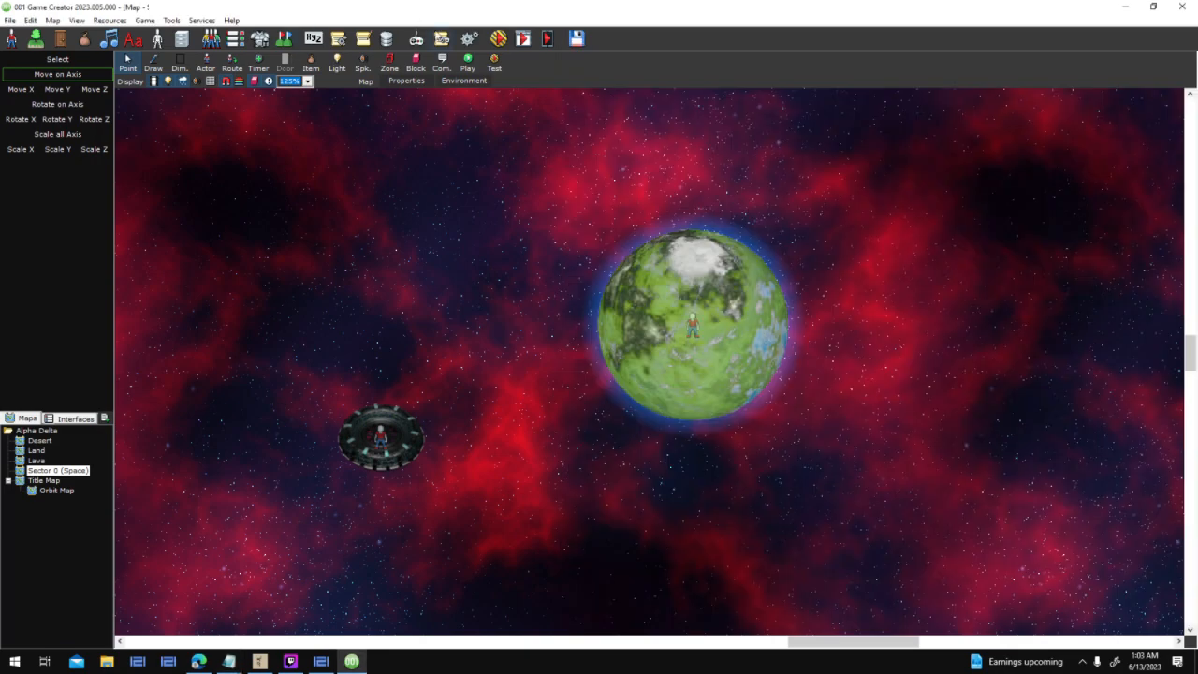
Add a Defeated / Destroyed trigger with an empty script to the Surface Rover template and accept the base actor changes
{"action": "left_click", "coordinate": [168, 40]}
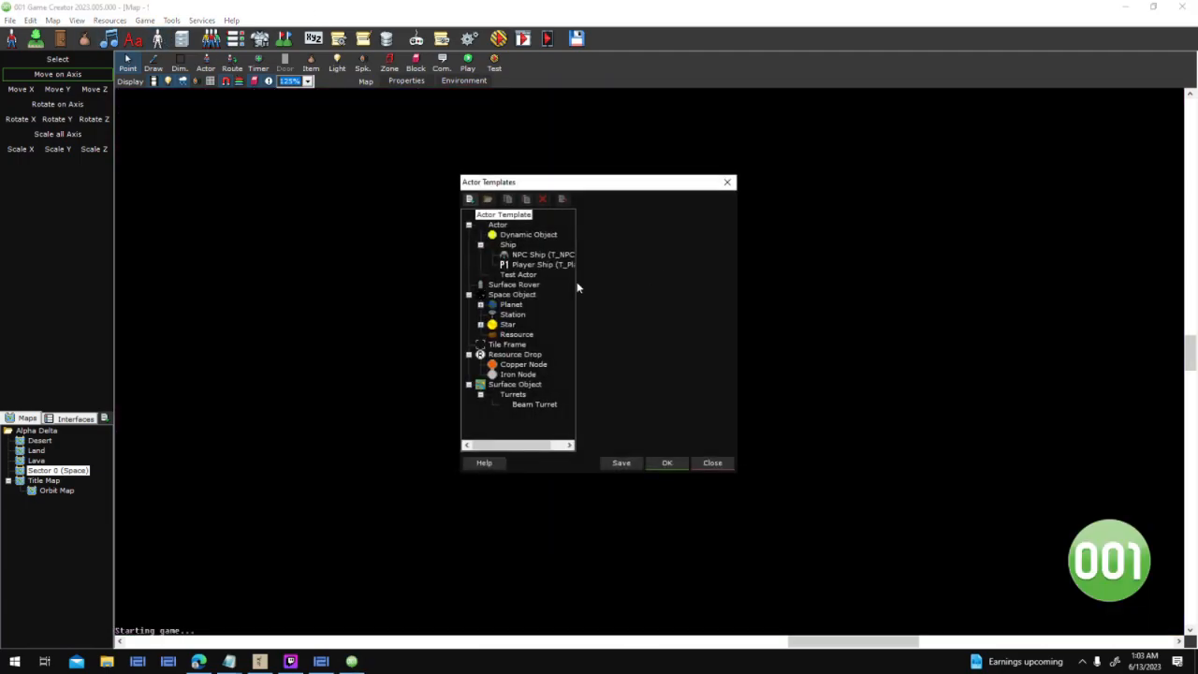
{"action": "left_click", "coordinate": [517, 285]}
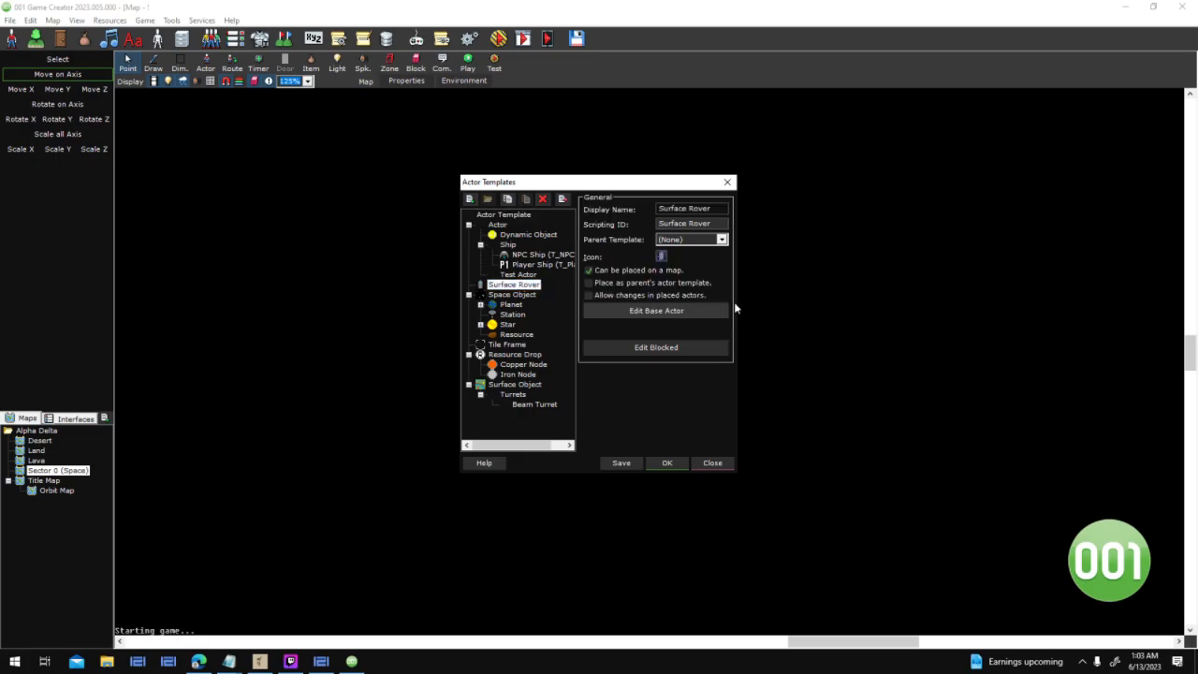
{"action": "double_click", "coordinate": [743, 287]}
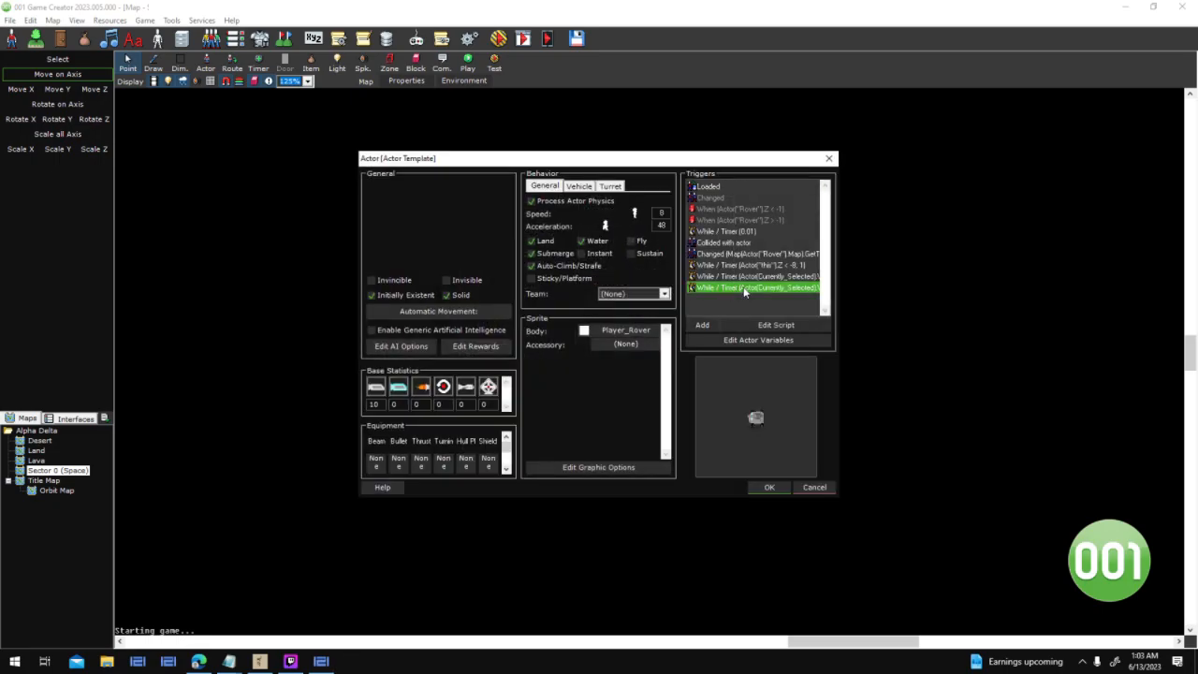
{"action": "left_click", "coordinate": [857, 506]}
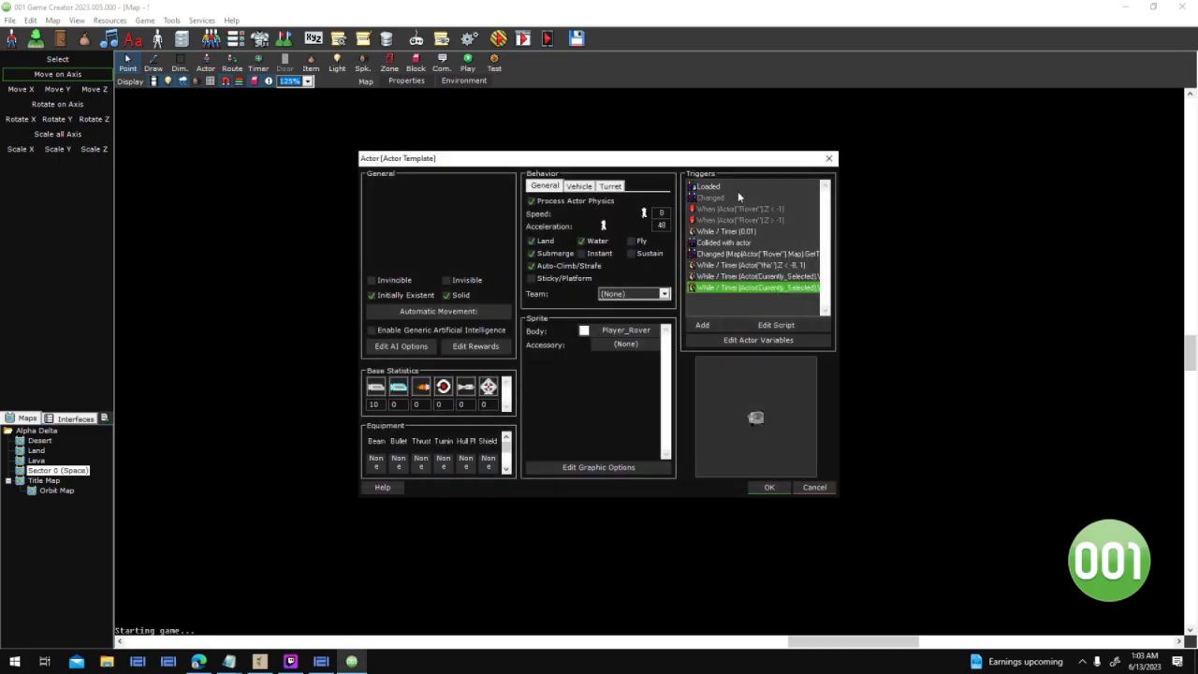
{"action": "left_click", "coordinate": [704, 326]}
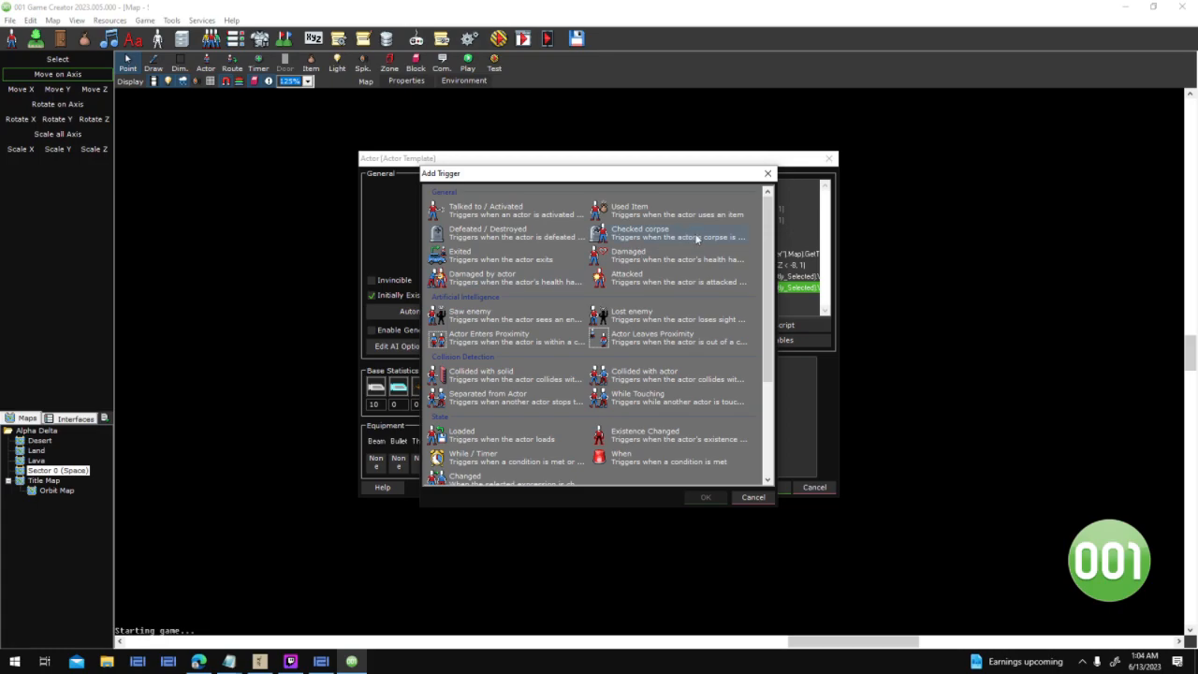
{"action": "double_click", "coordinate": [523, 228]}
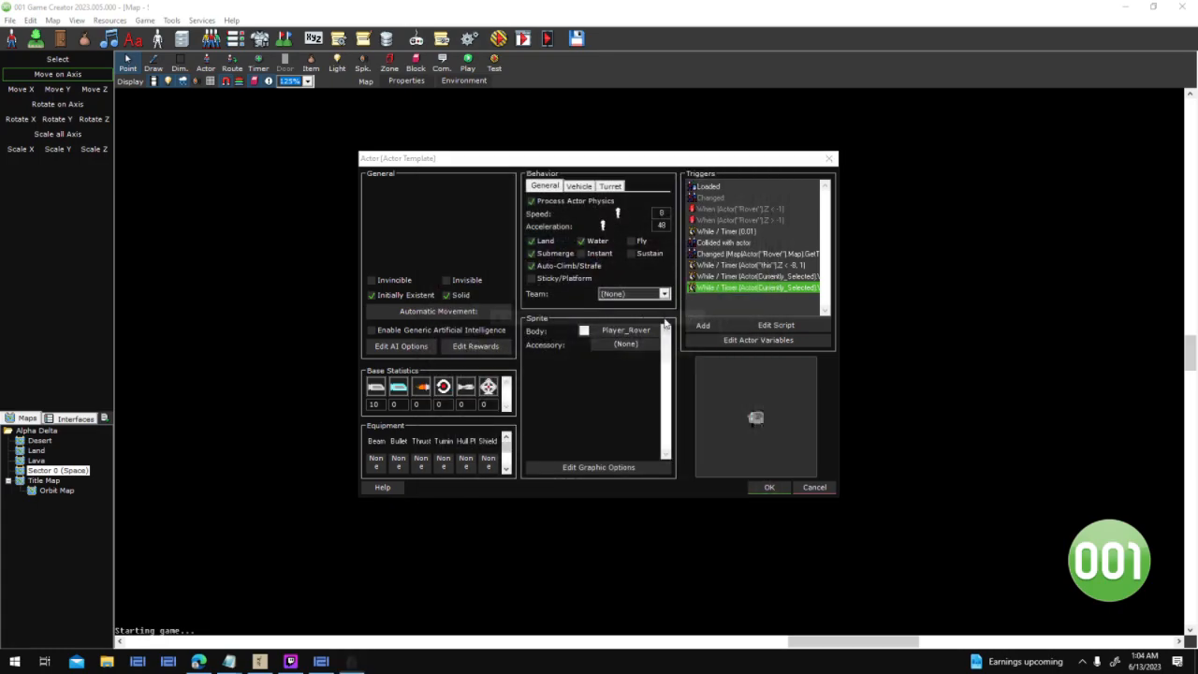
{"action": "left_click", "coordinate": [644, 354]}
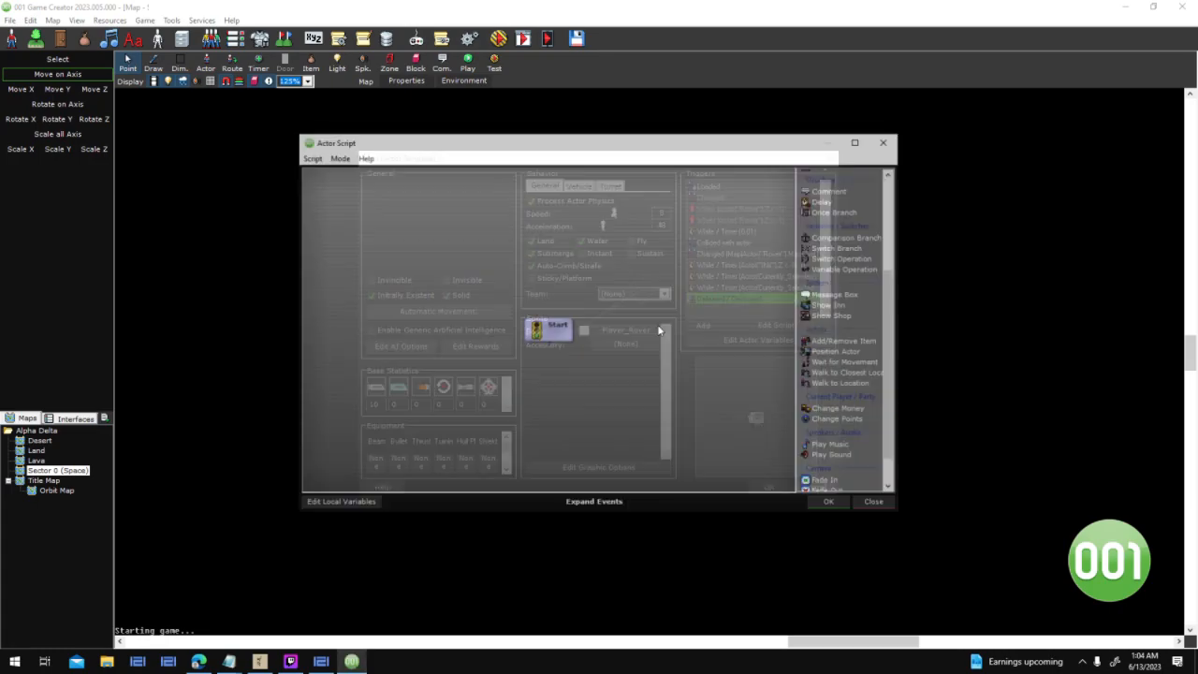
{"action": "left_click", "coordinate": [837, 505]}
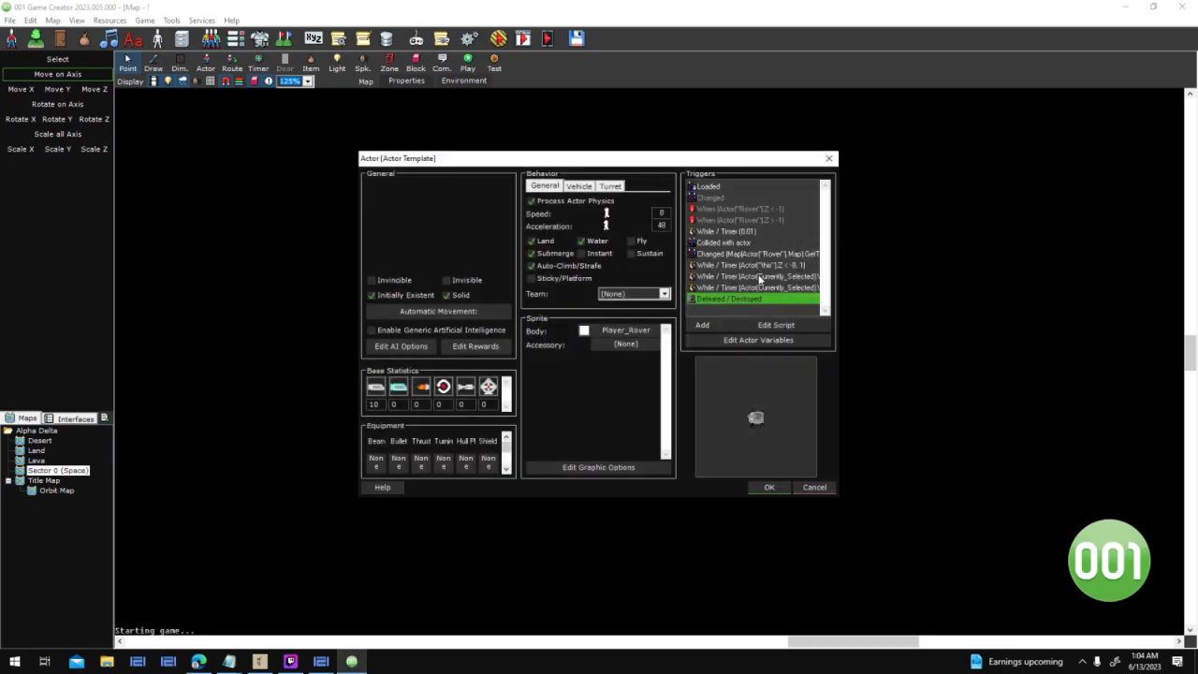
{"action": "left_click", "coordinate": [776, 486]}
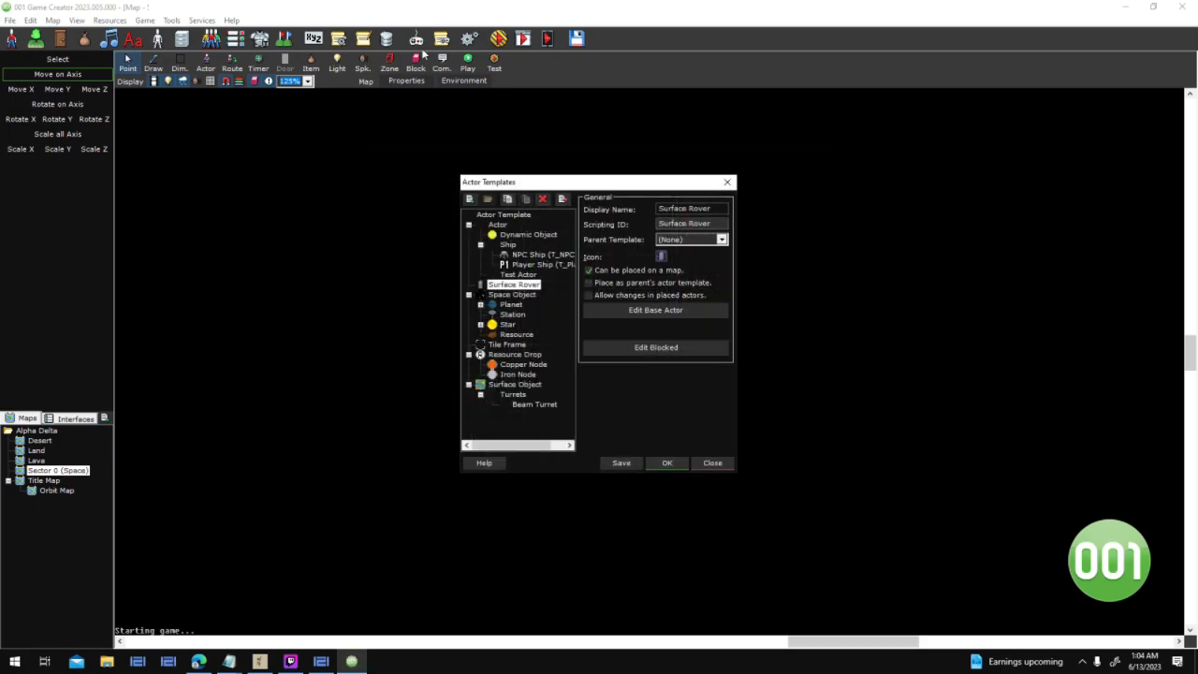
Copy the two events stopping the Rover's X and Y movement from the Up control script of the Rover AlphaBeta input set
{"action": "left_click", "coordinate": [666, 464]}
{"action": "left_click", "coordinate": [416, 37]}
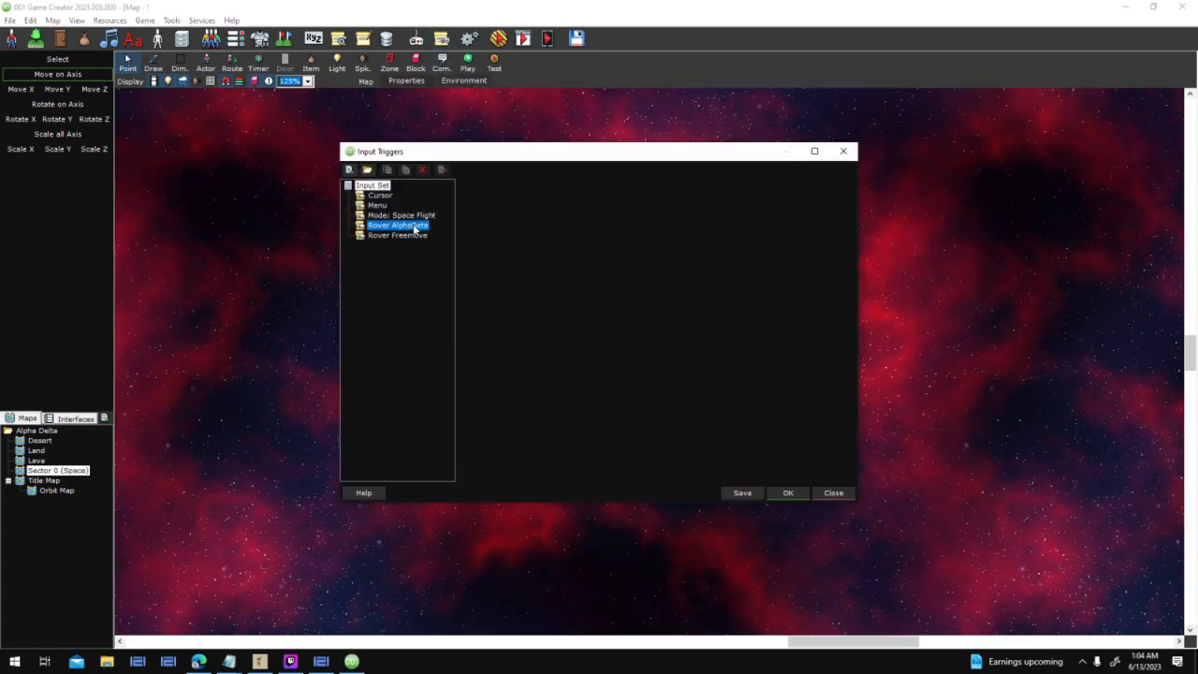
{"action": "left_click", "coordinate": [406, 227]}
{"action": "double_click", "coordinate": [498, 216]}
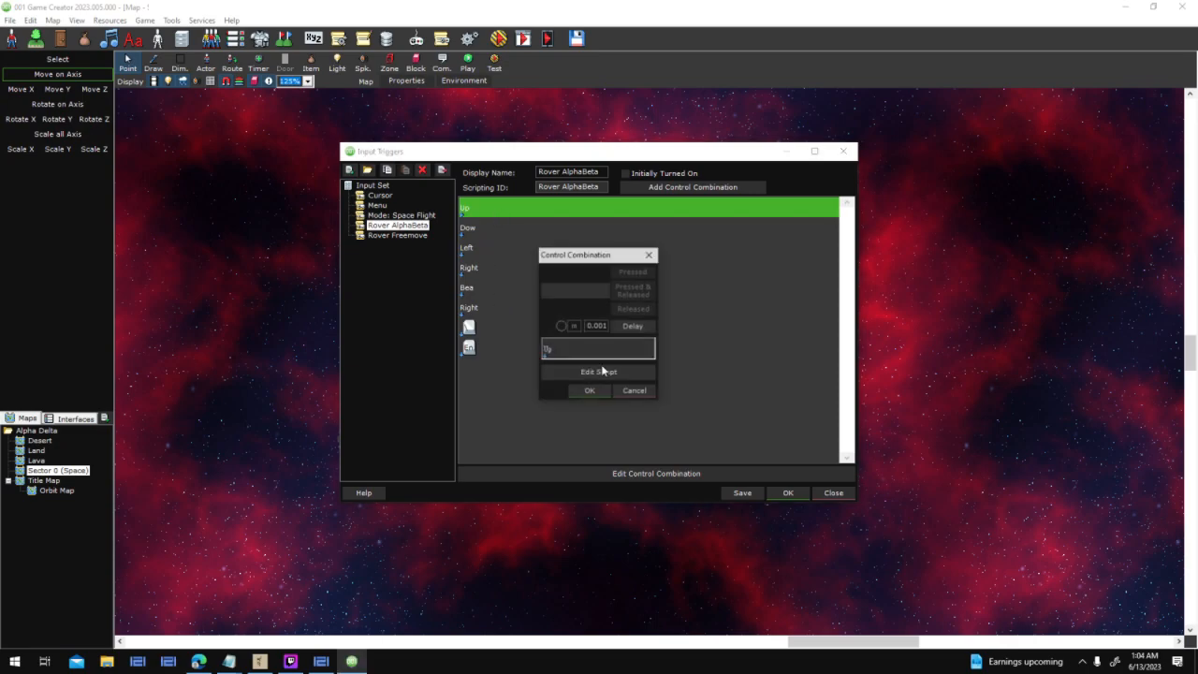
{"action": "left_click", "coordinate": [610, 372]}
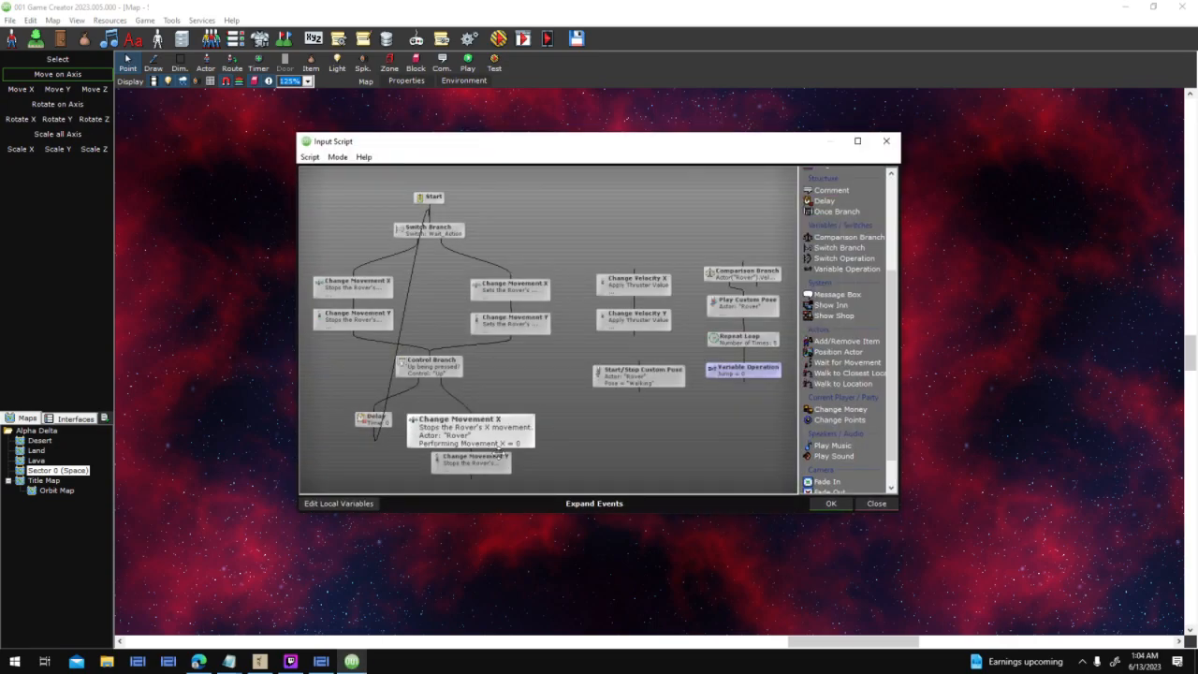
{"action": "left_click_drag", "start_coordinate": [526, 419], "coordinate": [496, 476]}
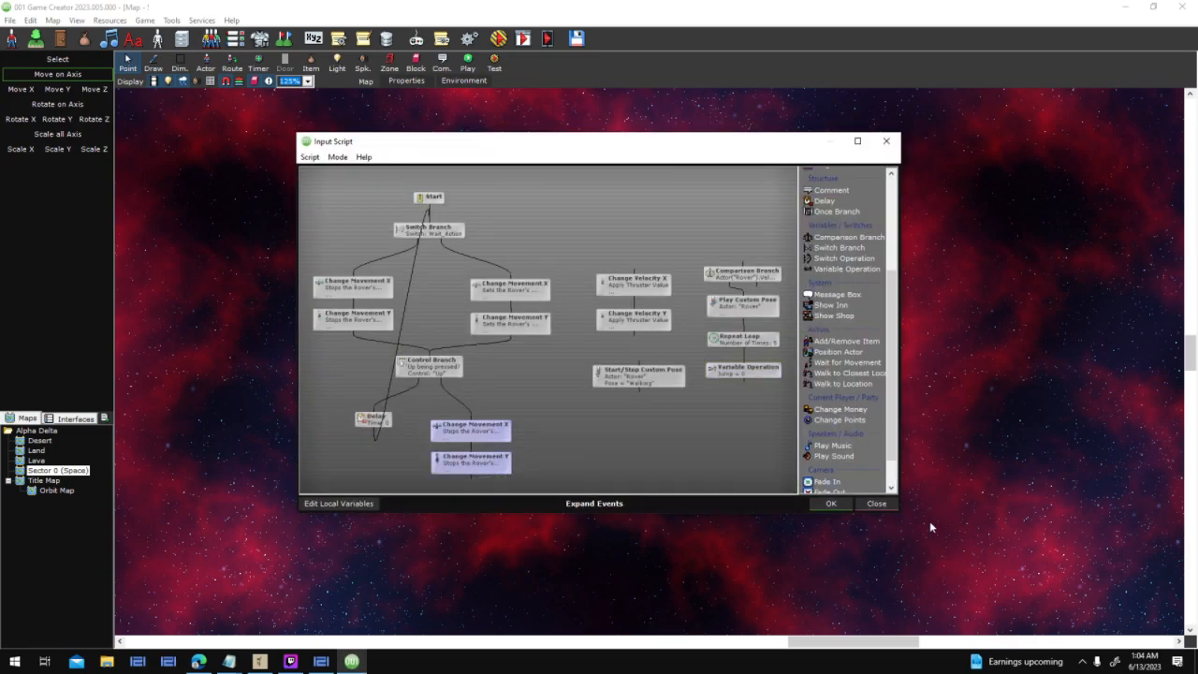
{"action": "left_click", "coordinate": [872, 505]}
{"action": "left_click", "coordinate": [577, 390]}
{"action": "left_click", "coordinate": [780, 487]}
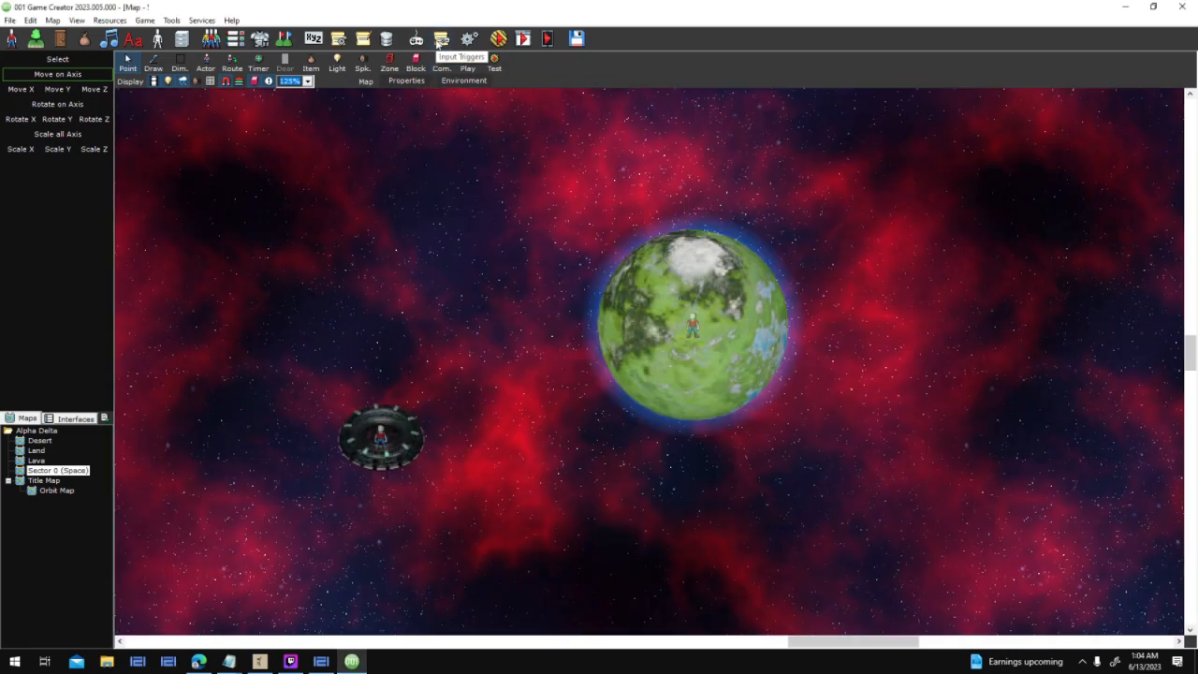
Paste the Change Movement X and Y events into the Surface Rover's Defeated / Destroyed script, linked in sequence after Start, and accept the changes
{"action": "left_click", "coordinate": [159, 39]}
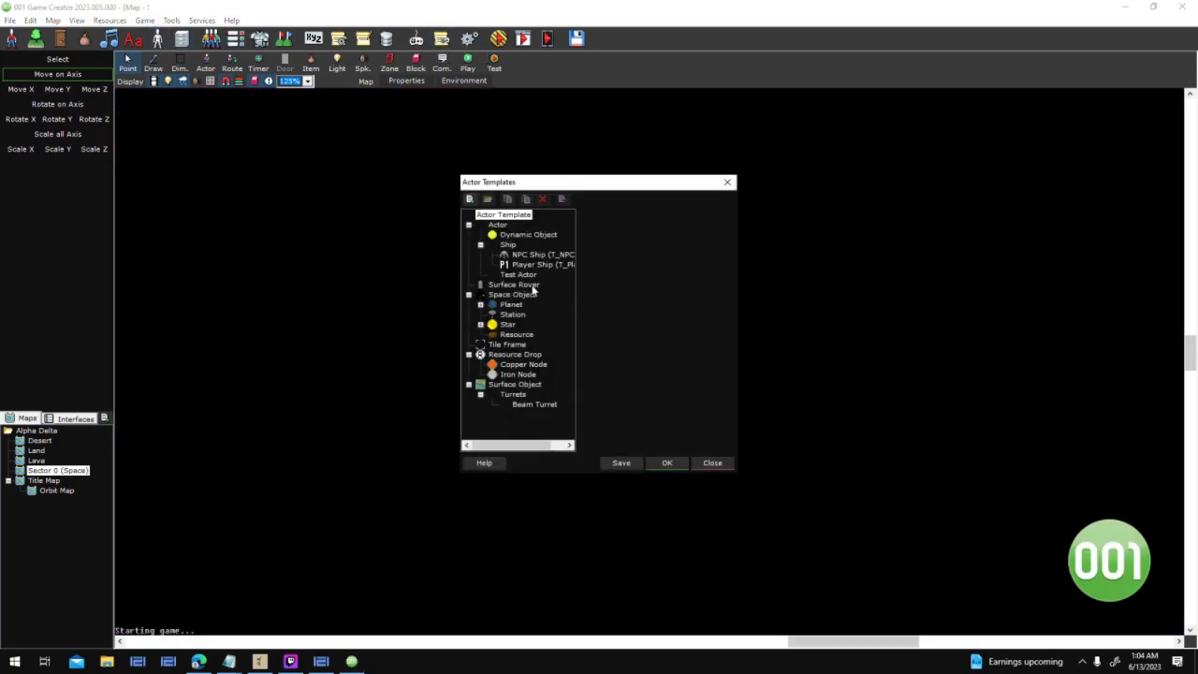
{"action": "left_click", "coordinate": [524, 284]}
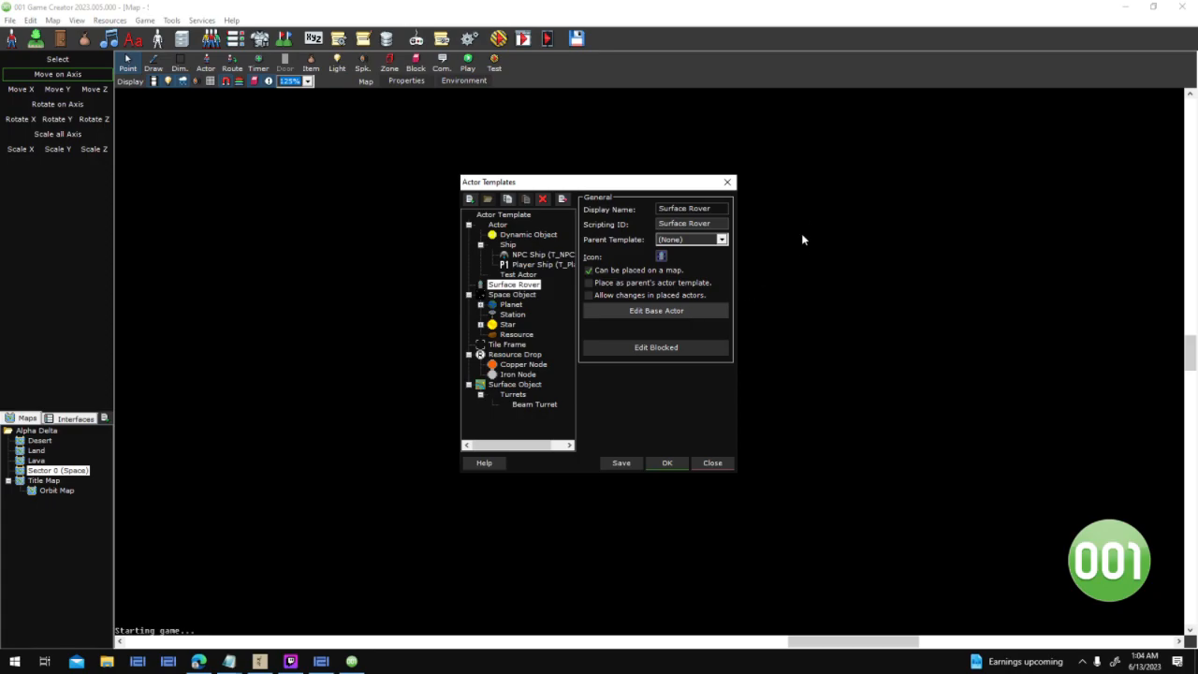
{"action": "left_click", "coordinate": [754, 299]}
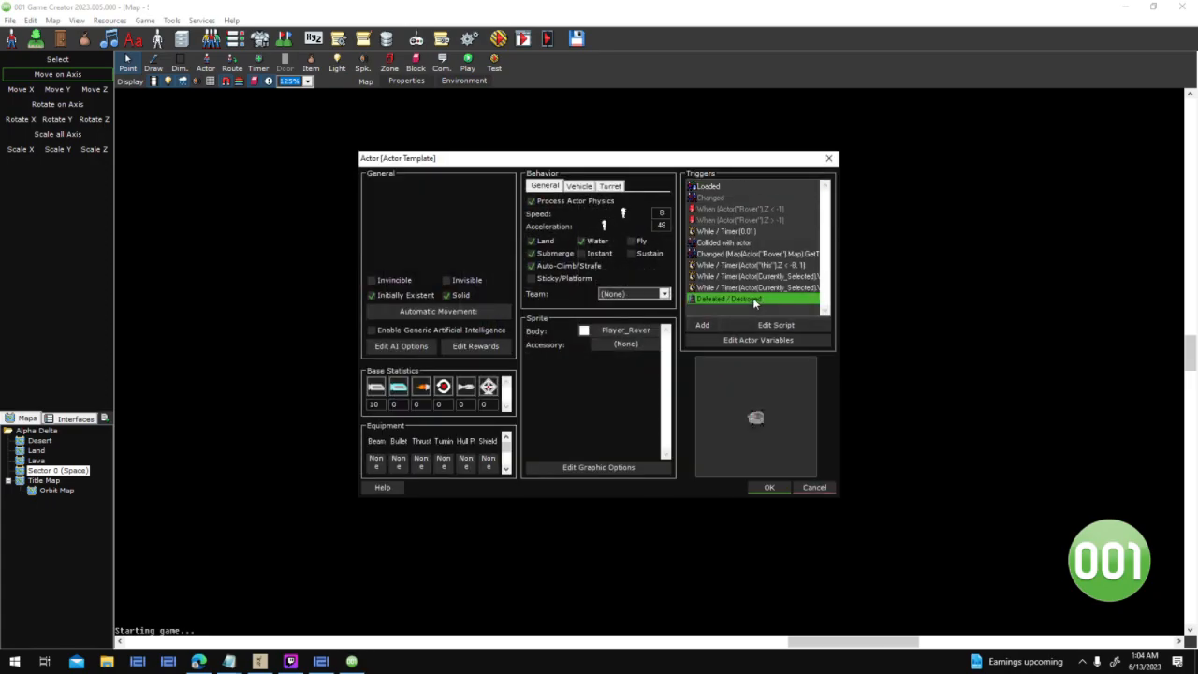
{"action": "double_click", "coordinate": [753, 299]}
{"action": "left_click_drag", "start_coordinate": [548, 346], "coordinate": [524, 417]}
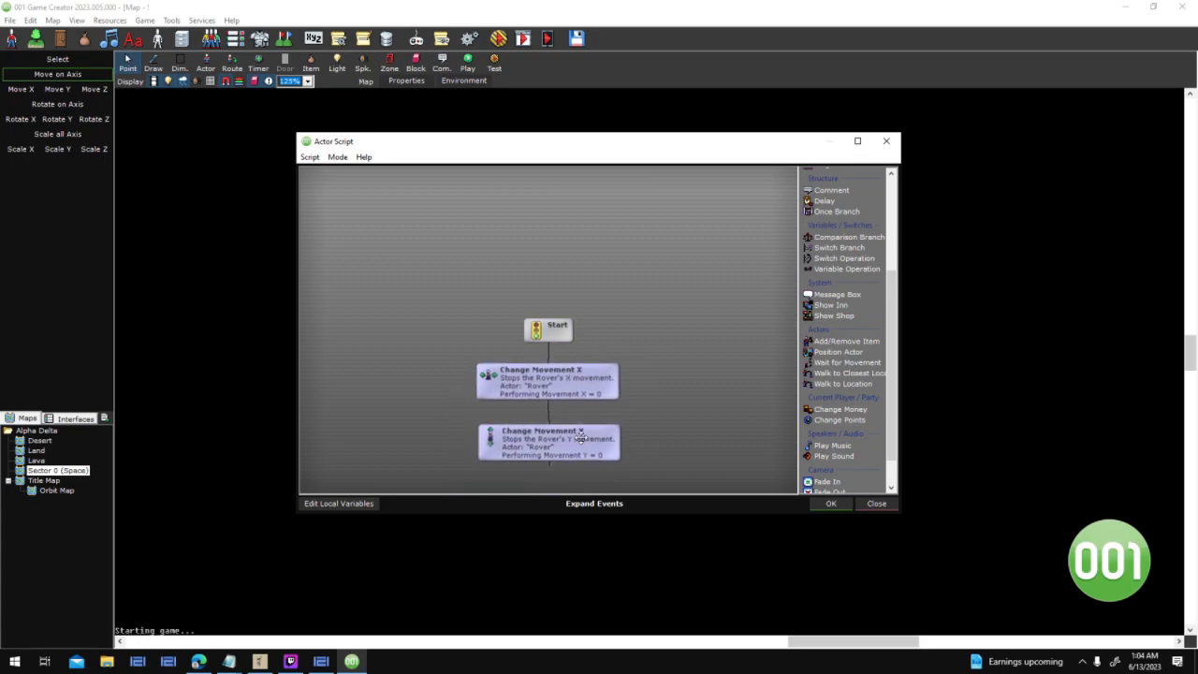
{"action": "left_click", "coordinate": [591, 440]}
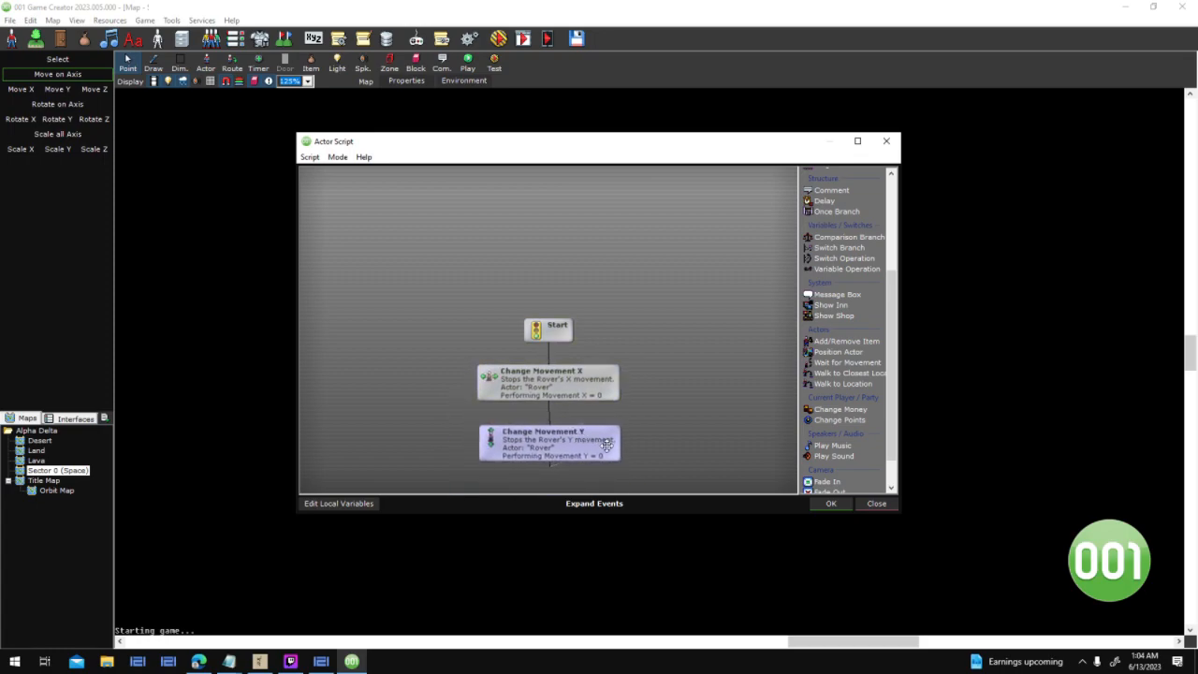
{"action": "left_click", "coordinate": [829, 505]}
{"action": "left_click", "coordinate": [769, 486]}
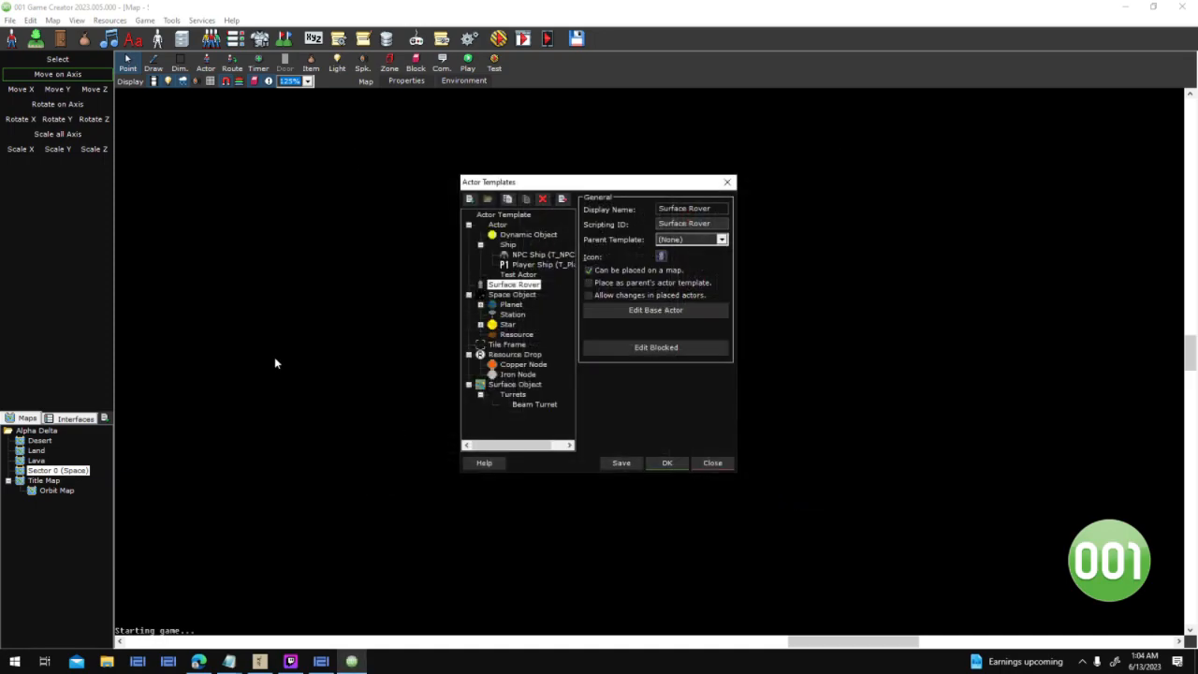
Change the Rover HP comparison operator in the Surface Object's While / Timer (0.1) script, link its open branch to the stop-firing event, and accept
{"action": "left_click", "coordinate": [514, 396]}
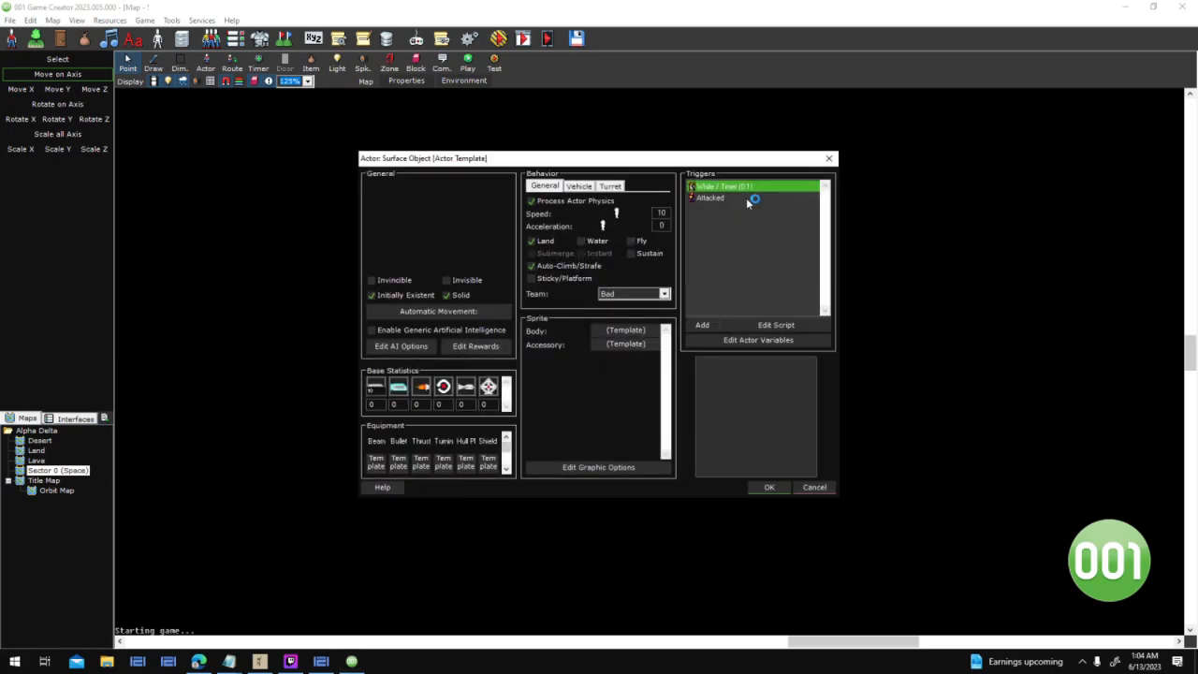
{"action": "double_click", "coordinate": [752, 188]}
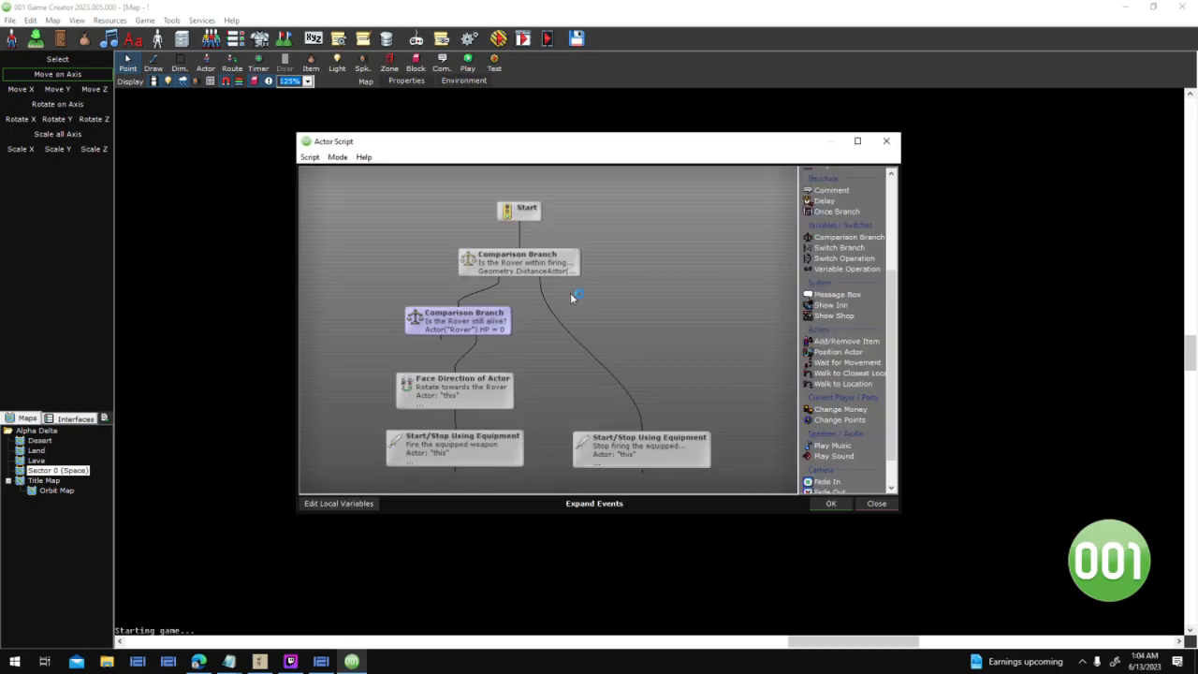
{"action": "double_click", "coordinate": [461, 325]}
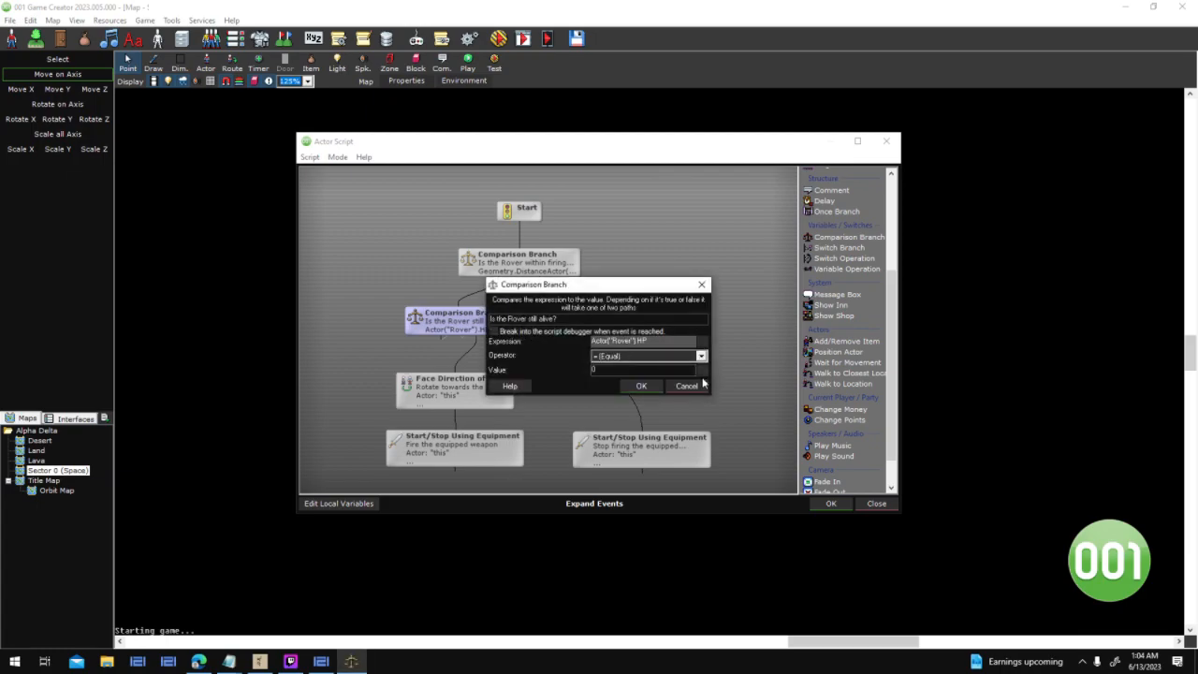
{"action": "left_click", "coordinate": [686, 386]}
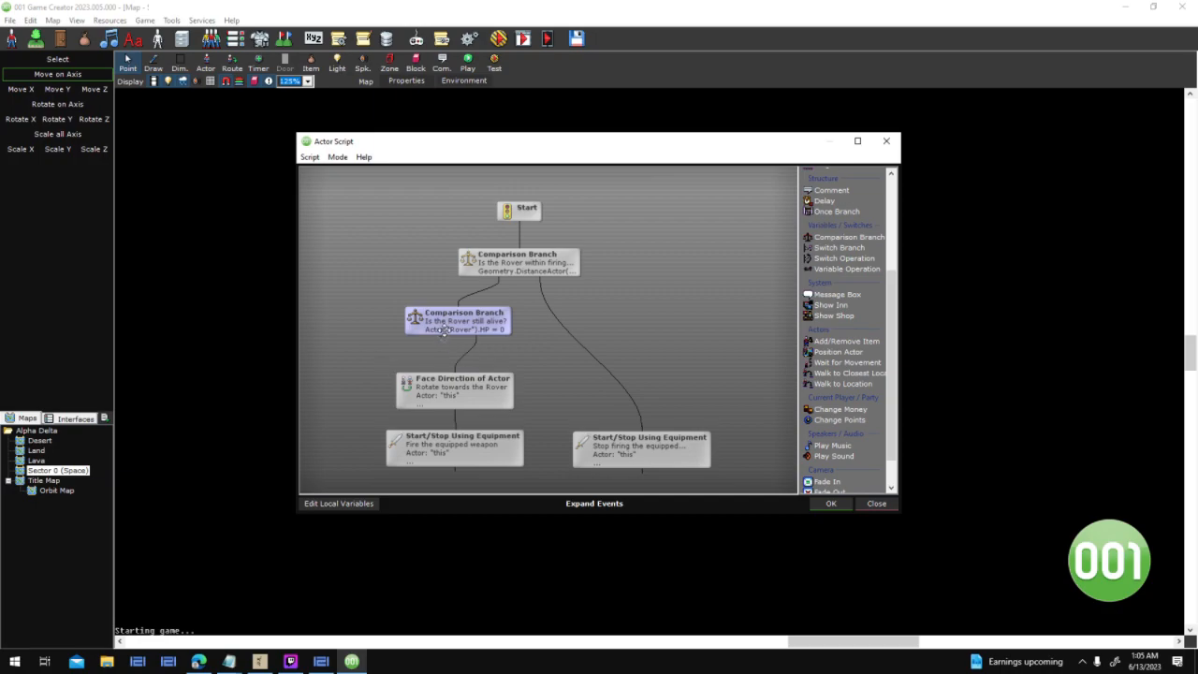
{"action": "double_click", "coordinate": [471, 318]}
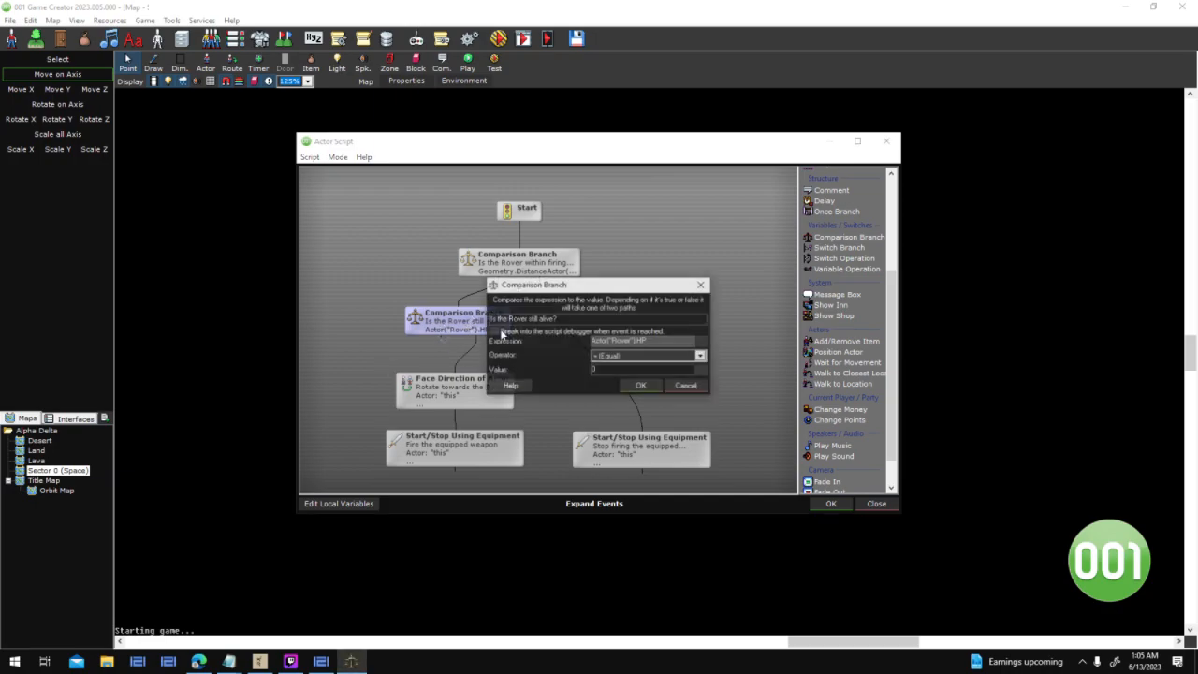
{"action": "left_click", "coordinate": [617, 357]}
{"action": "left_click", "coordinate": [650, 400]}
{"action": "left_click", "coordinate": [648, 386]}
{"action": "left_click_drag", "start_coordinate": [443, 339], "coordinate": [643, 445]}
{"action": "left_click", "coordinate": [832, 503]}
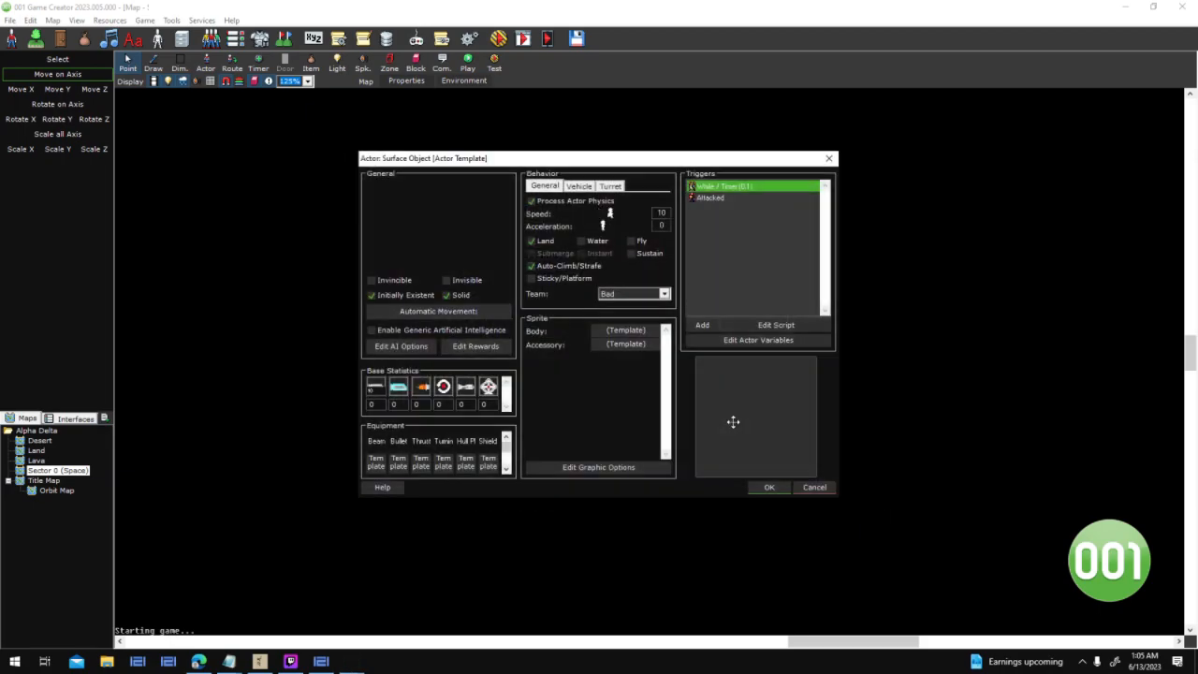
{"action": "left_click", "coordinate": [755, 483]}
{"action": "left_click", "coordinate": [667, 463]}
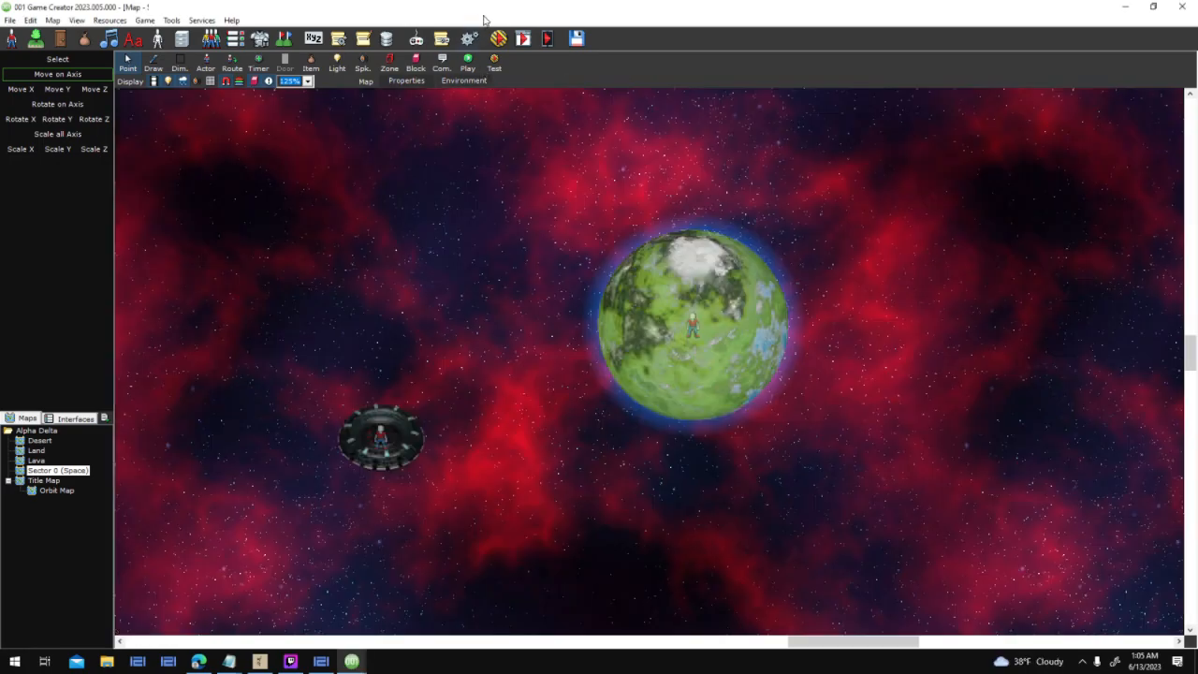
Test the rover defeat handling in a new game by entering orbit around Athos, and close the test game
{"action": "left_click", "coordinate": [692, 414]}
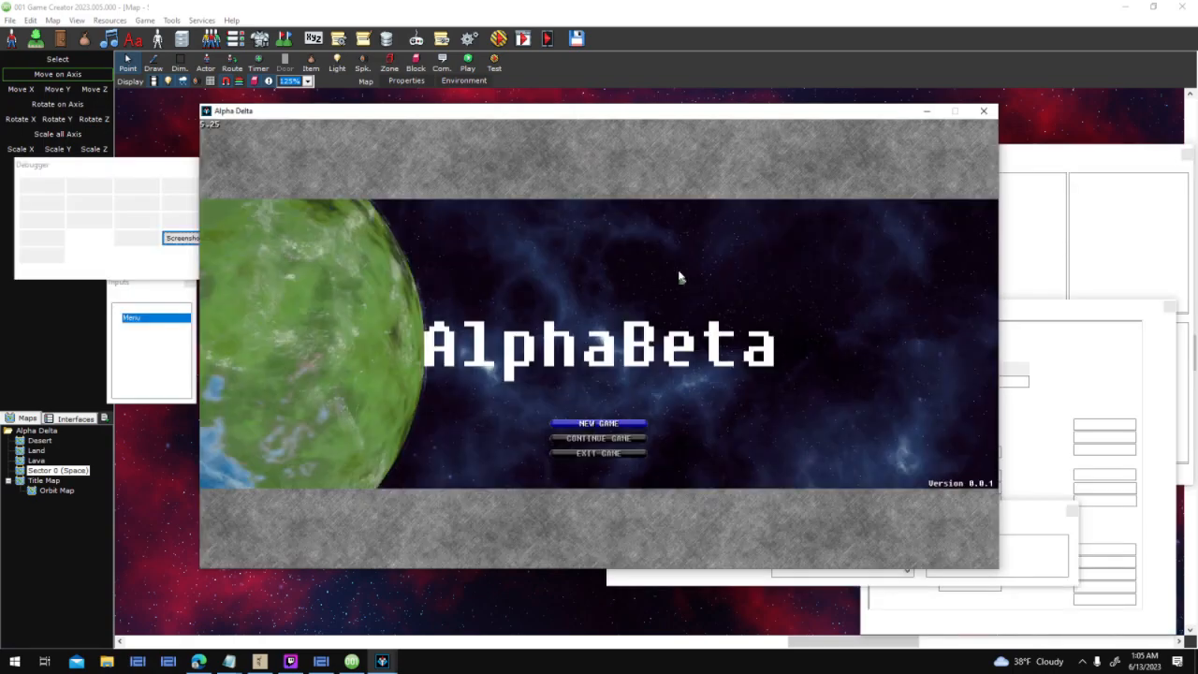
{"action": "left_click", "coordinate": [632, 423]}
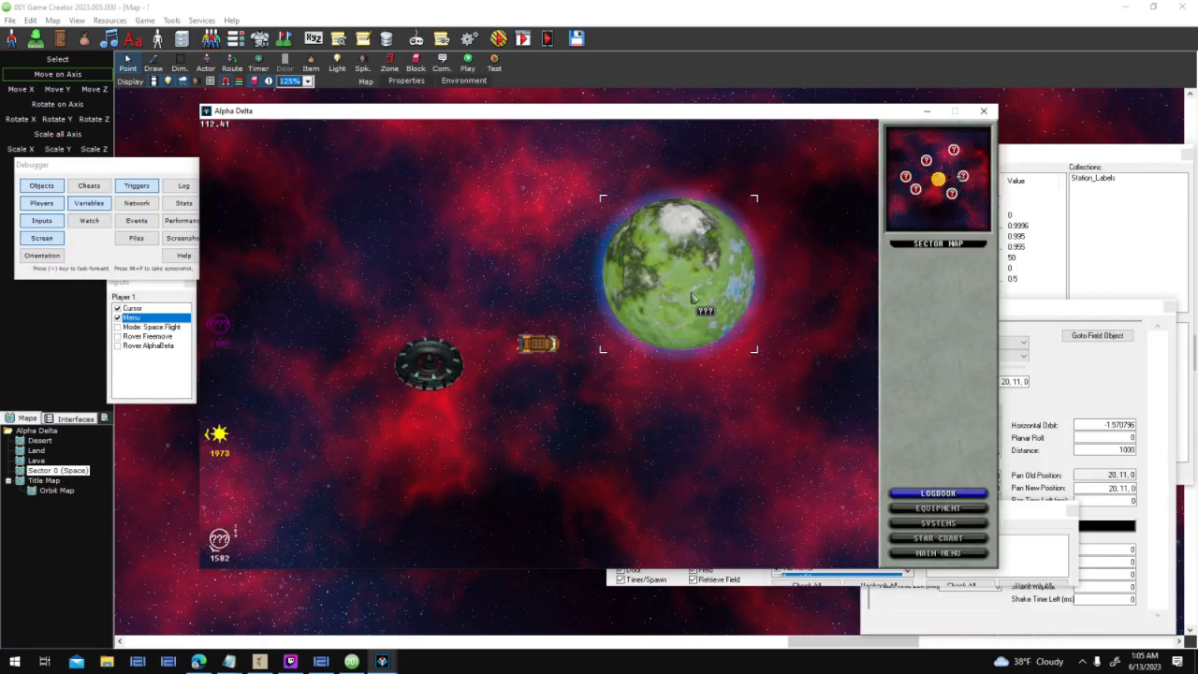
{"action": "left_click", "coordinate": [692, 297]}
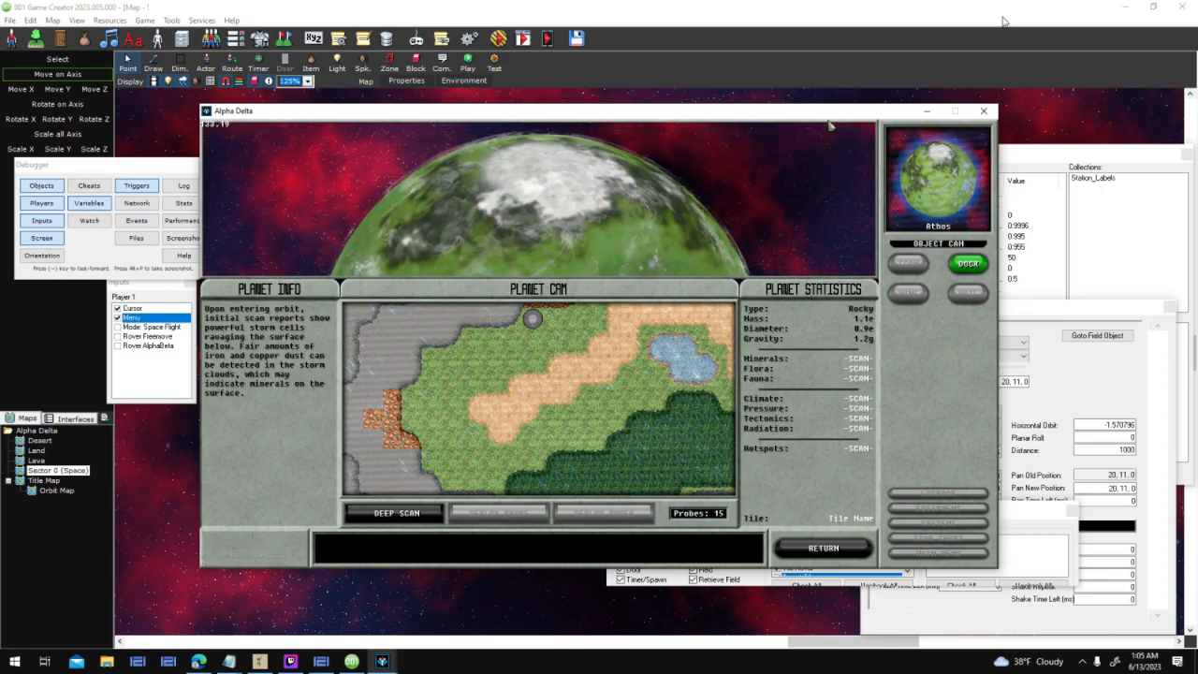
{"action": "left_click", "coordinate": [985, 110]}
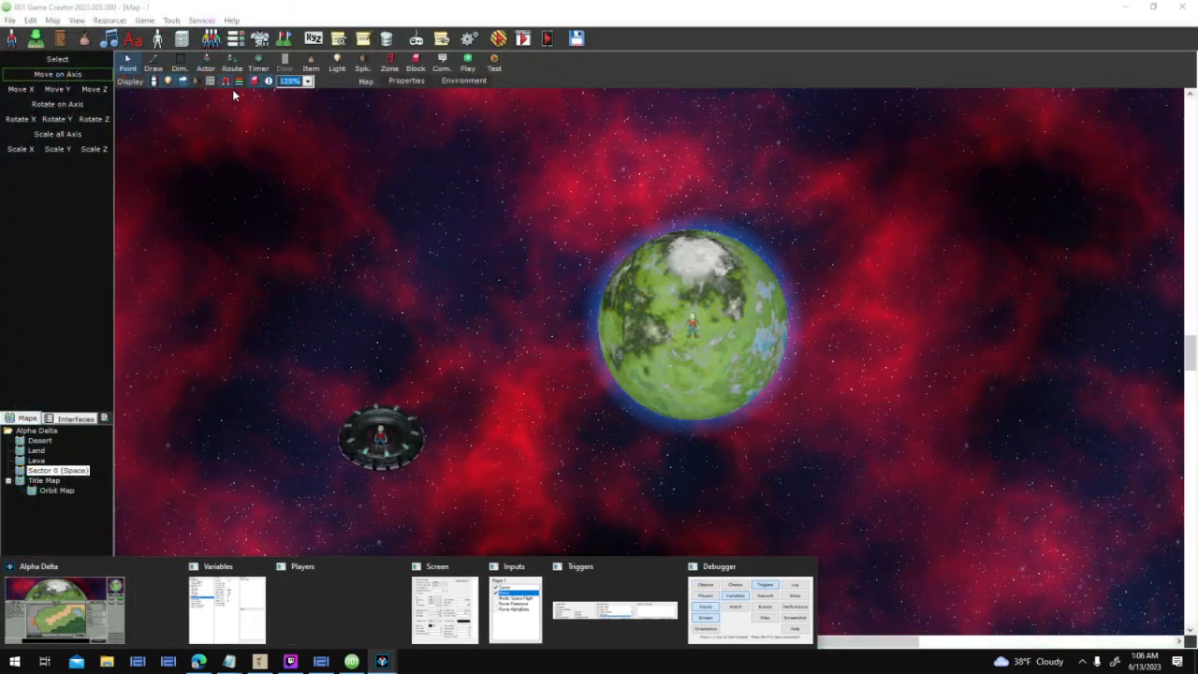
Examine the GAME OVER message event in the Party Death system trigger script
{"action": "left_click", "coordinate": [157, 38]}
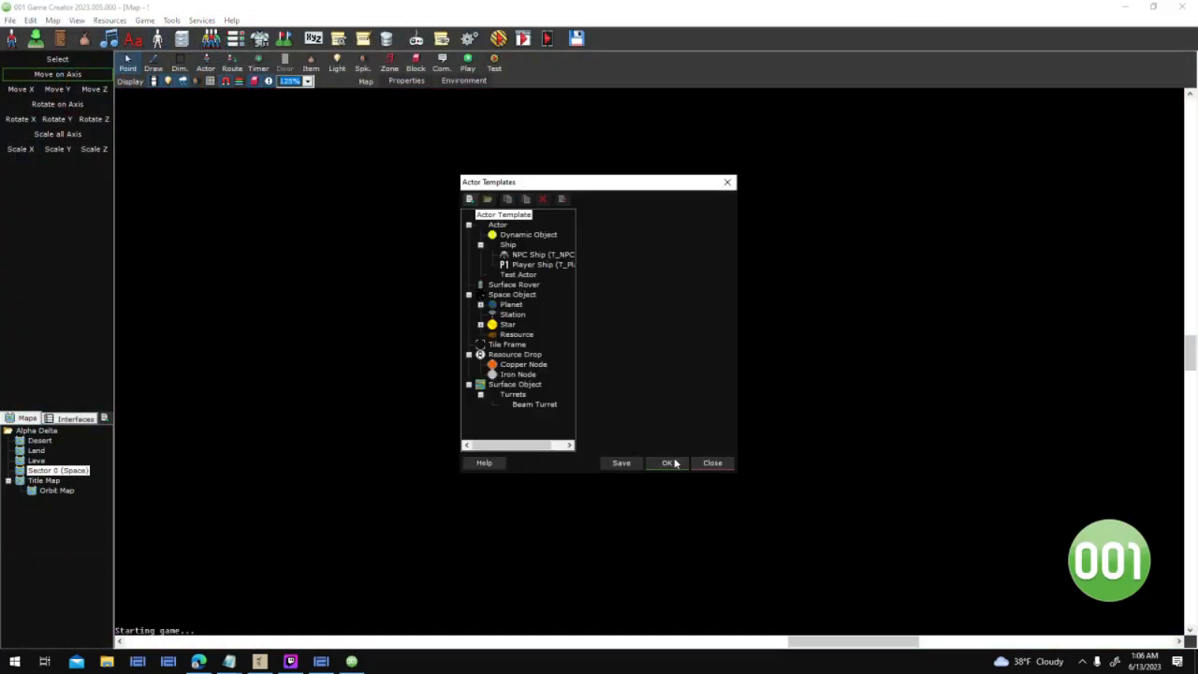
{"action": "left_click", "coordinate": [670, 462]}
{"action": "left_click", "coordinate": [335, 40]}
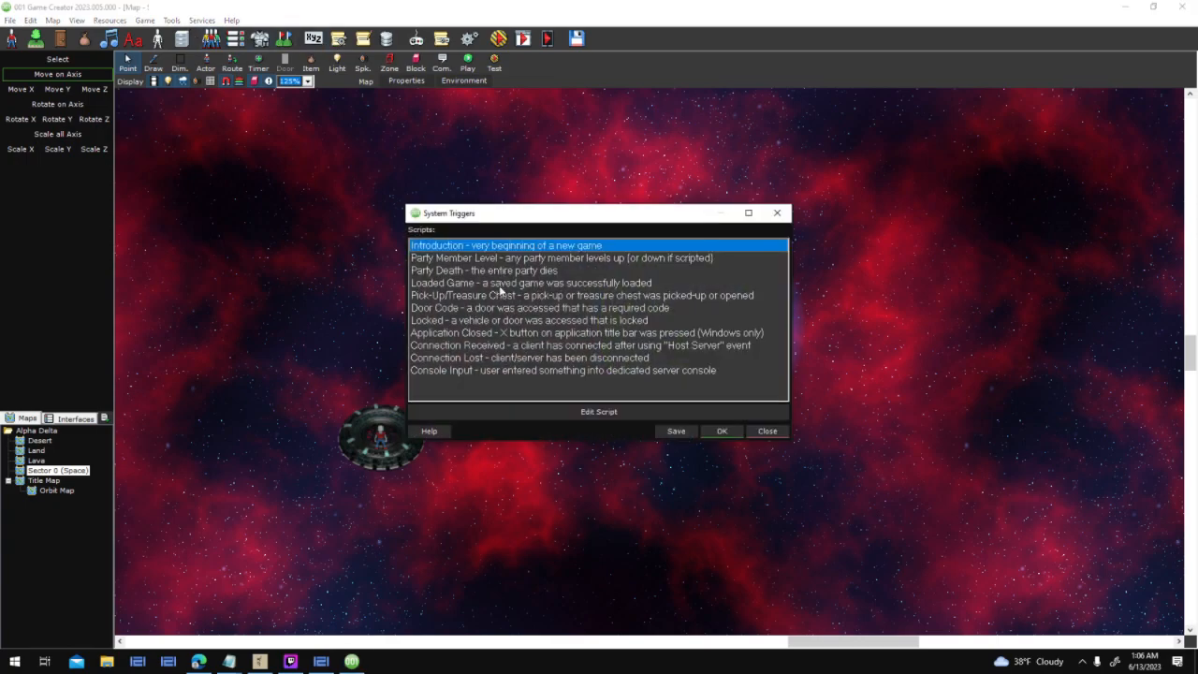
{"action": "double_click", "coordinate": [579, 267]}
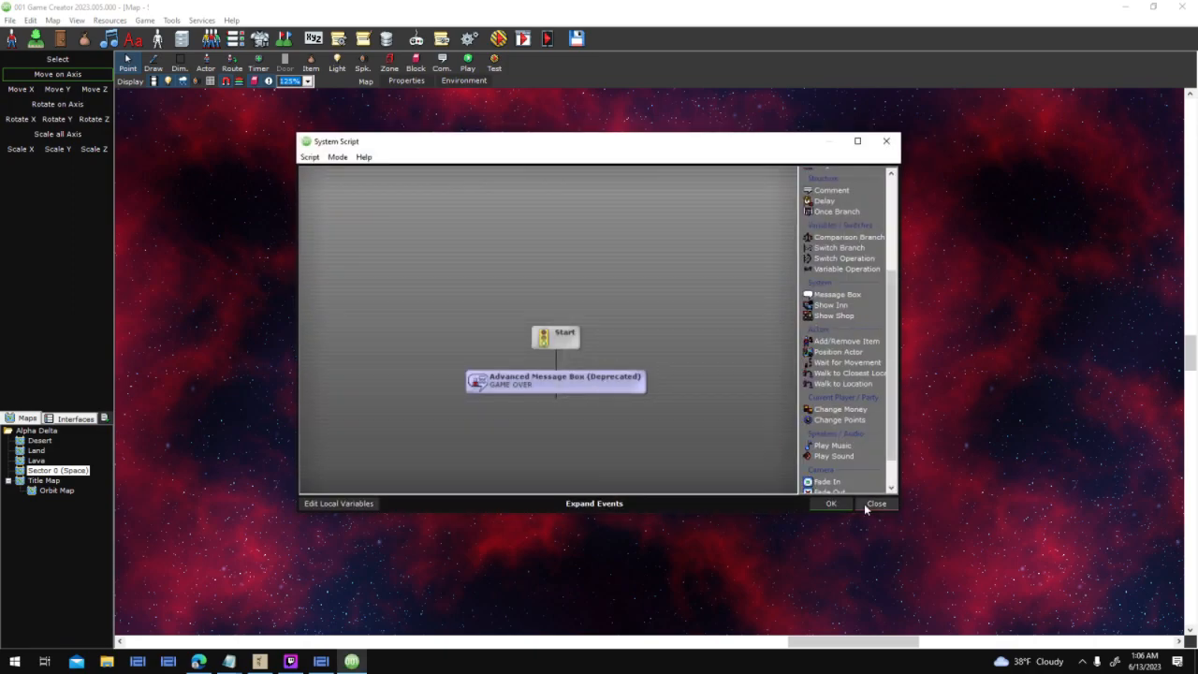
{"action": "left_click", "coordinate": [830, 504]}
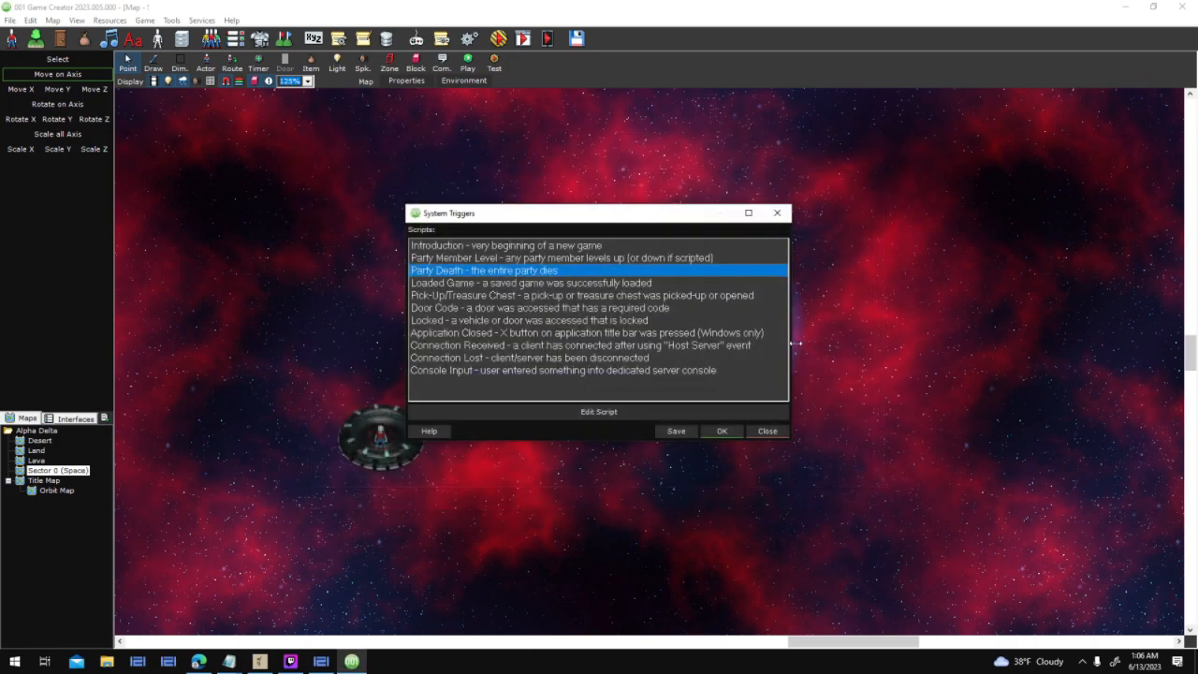
{"action": "double_click", "coordinate": [708, 271]}
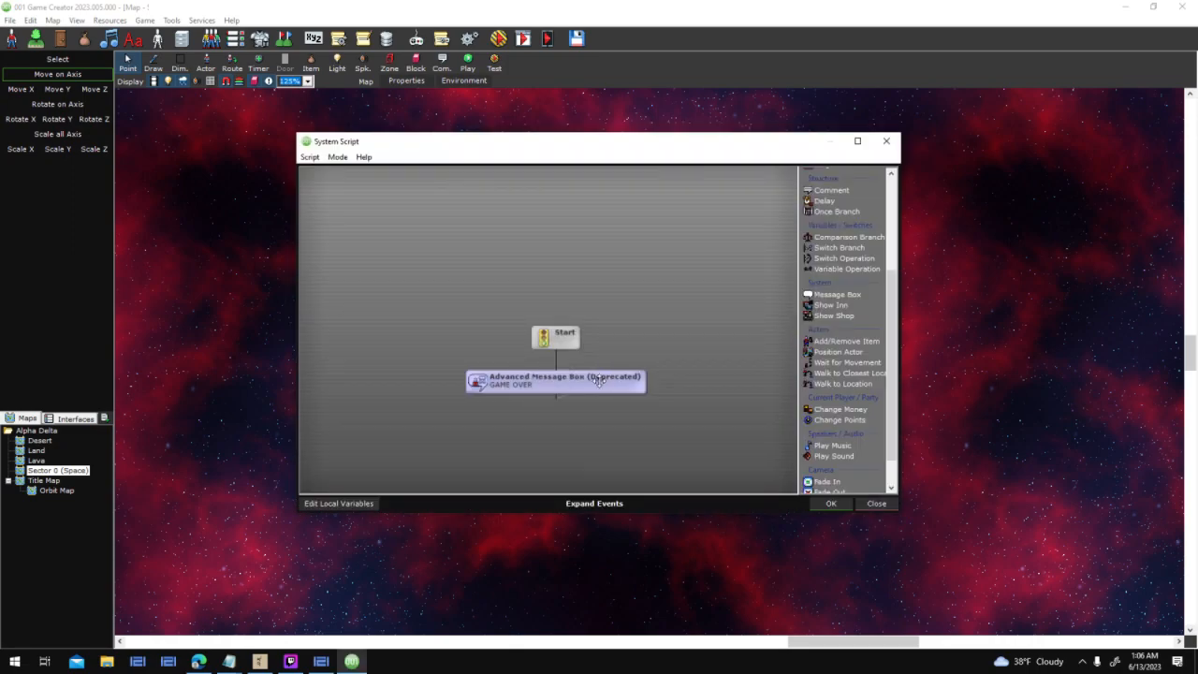
{"action": "left_click", "coordinate": [840, 506]}
{"action": "double_click", "coordinate": [509, 273]}
{"action": "left_click", "coordinate": [876, 502]}
Insert a Switch Branch on Rover_Deployed after Start in the Party Death script, with its off path leading to the GAME OVER message
{"action": "double_click", "coordinate": [605, 273]}
{"action": "left_click_drag", "start_coordinate": [602, 404], "coordinate": [633, 455]}
{"action": "right_click", "coordinate": [570, 368]}
{"action": "right_click", "coordinate": [564, 369]}
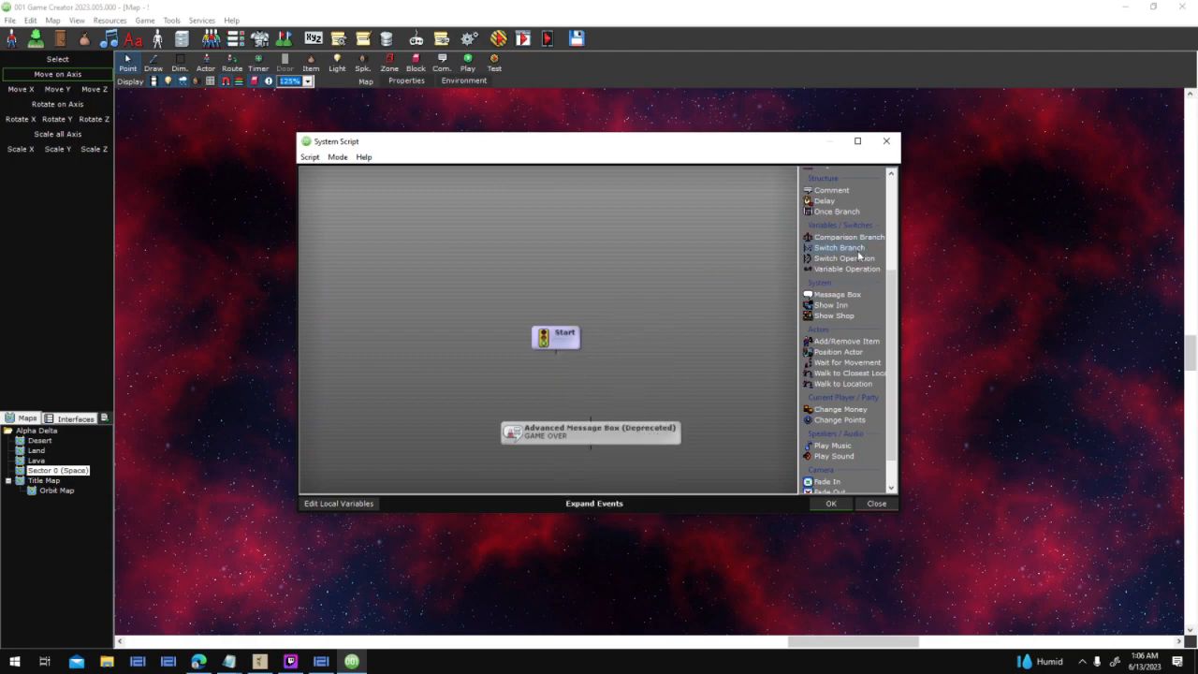
{"action": "left_click_drag", "start_coordinate": [857, 249], "coordinate": [715, 352]}
{"action": "left_click", "coordinate": [700, 355]}
{"action": "scroll", "coordinate": [645, 402], "scroll_direction": "down", "scroll_amount": 3}
{"action": "left_click", "coordinate": [642, 421]}
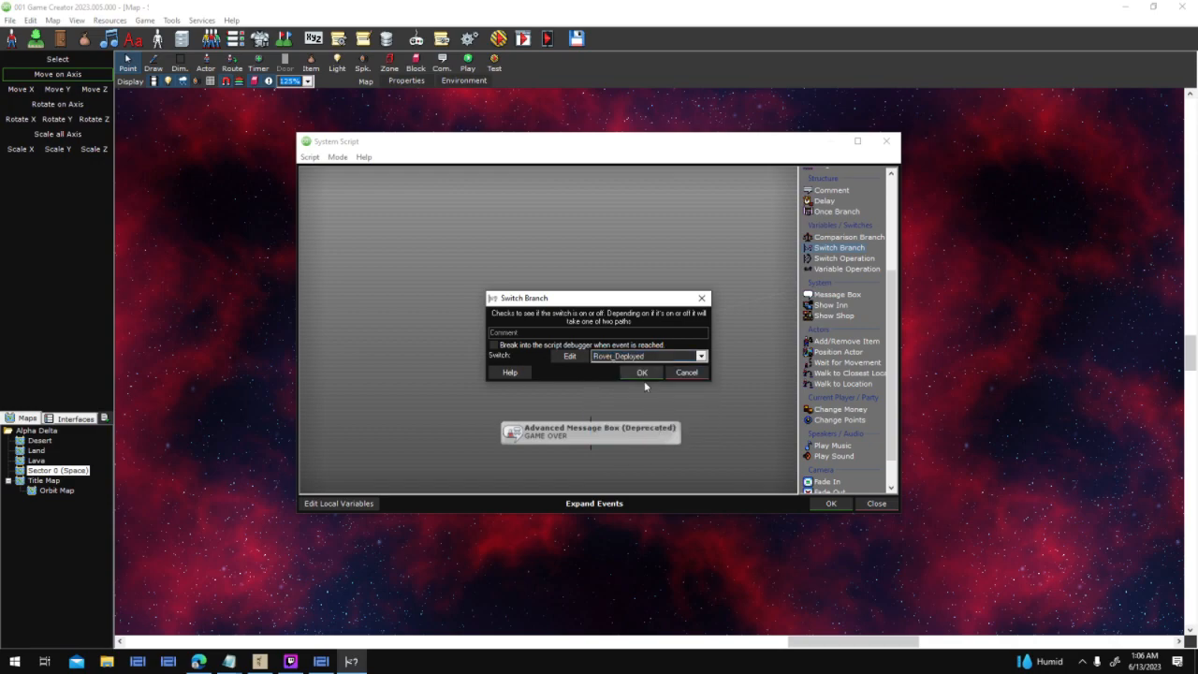
{"action": "left_click", "coordinate": [640, 371]}
{"action": "left_click_drag", "start_coordinate": [608, 437], "coordinate": [649, 462]}
{"action": "left_click_drag", "start_coordinate": [575, 407], "coordinate": [735, 381]}
Duplicate the GAME OVER message box with the text "Return to Ship?" and link it to the Rover_Deployed on path
{"action": "key", "text": "ctrl+v"}
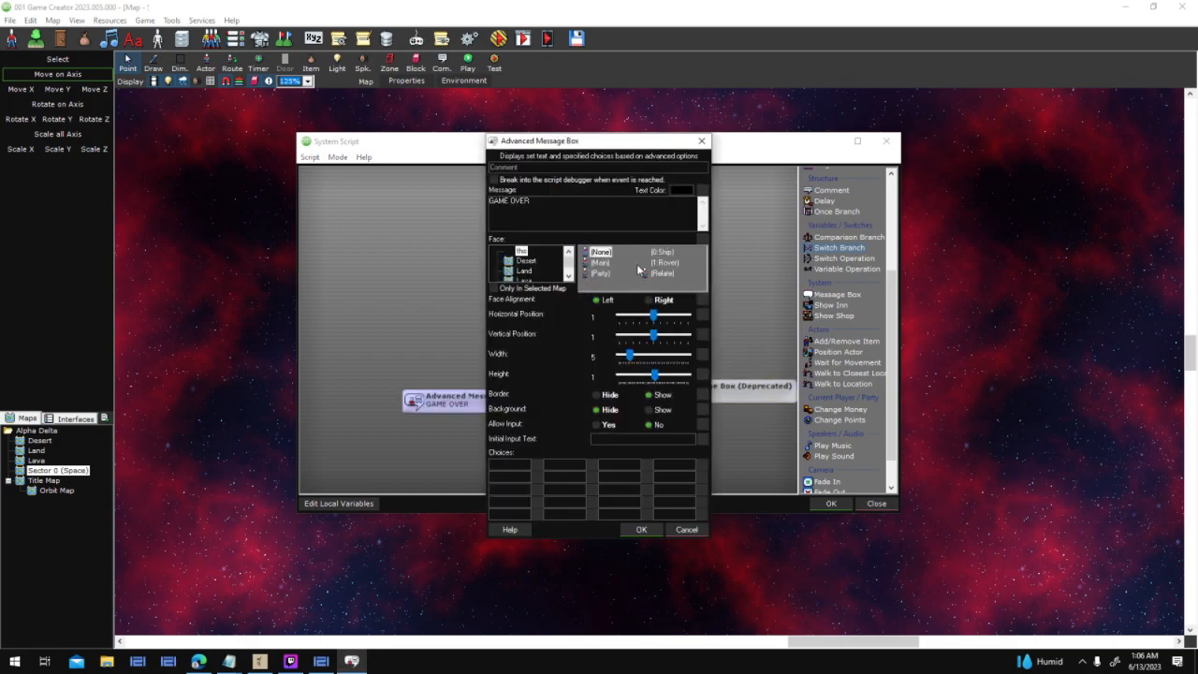
{"action": "key", "text": "ctrl+a"}
{"action": "type", "text": "Retur"}
{"action": "left_click", "coordinate": [647, 529]}
{"action": "left_click", "coordinate": [580, 315]}
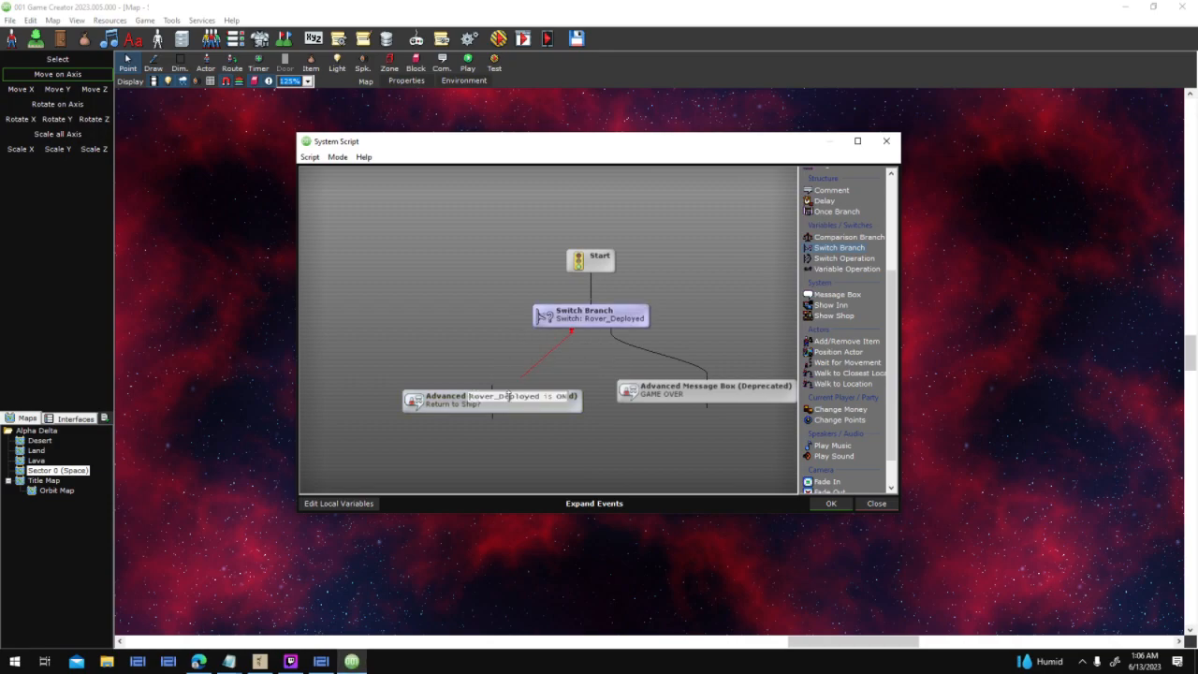
{"action": "left_click_drag", "start_coordinate": [497, 391], "coordinate": [481, 384]}
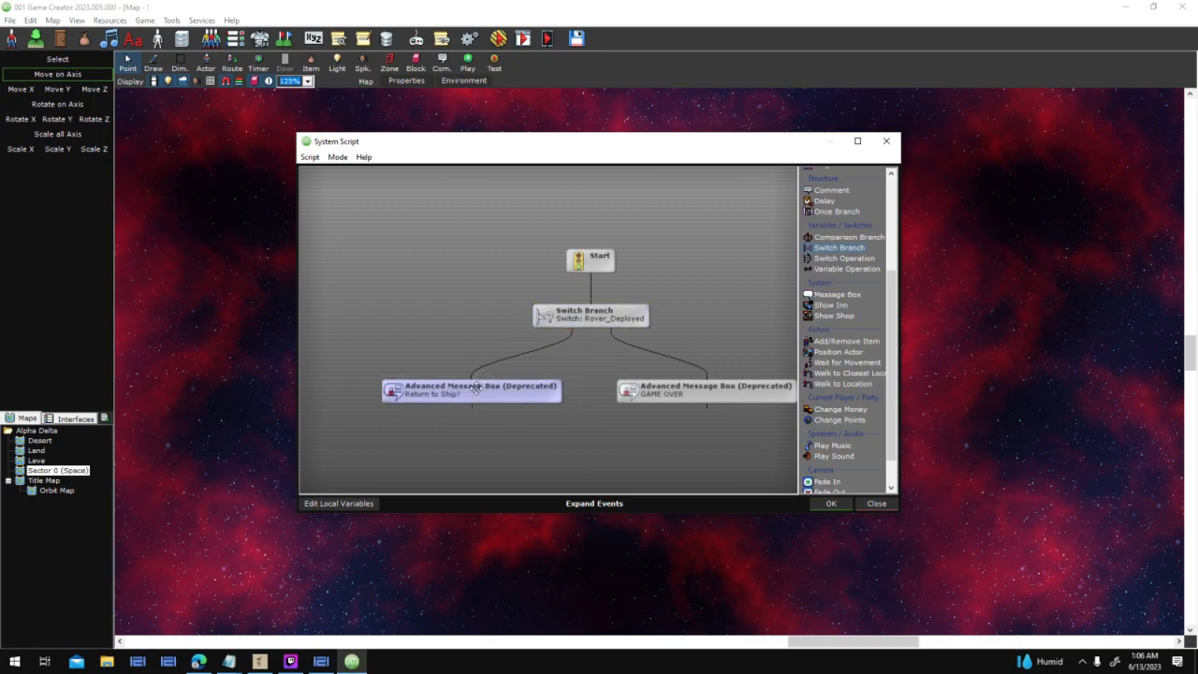
Replace the text of the Rover_Deployed on-path message with "Signal Lost" and accept the script and system triggers
{"action": "double_click", "coordinate": [475, 387]}
{"action": "left_click_drag", "start_coordinate": [595, 217], "coordinate": [219, 206]}
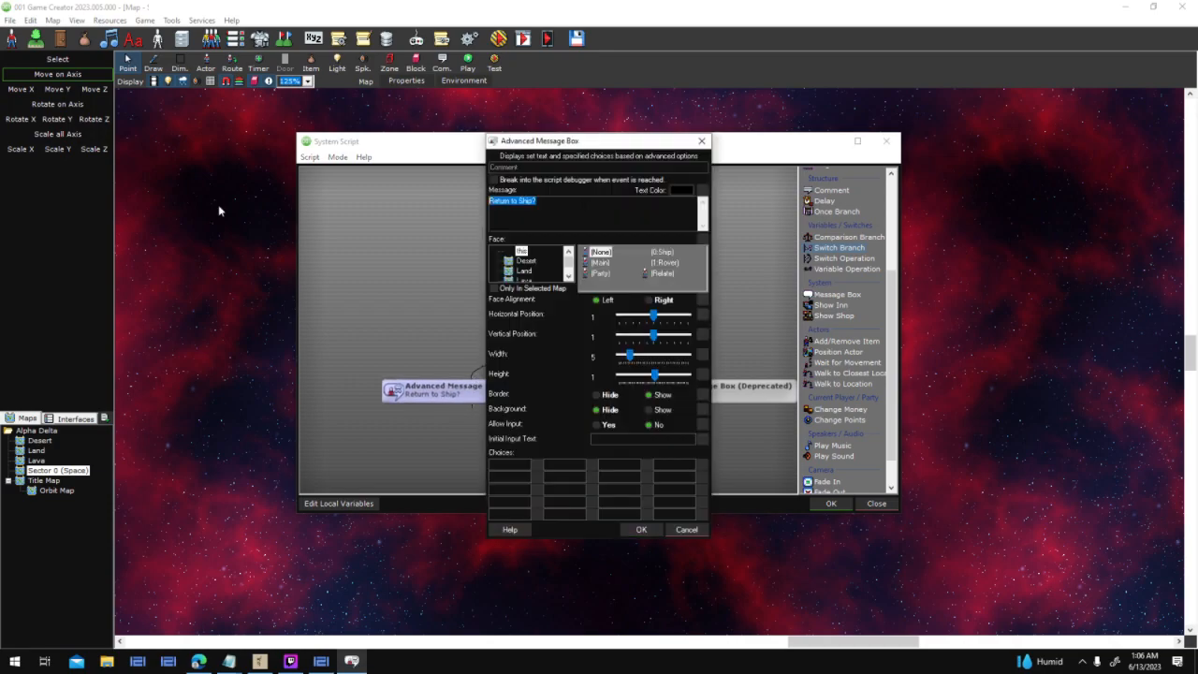
{"action": "type", "text": "Signal Lost"}
{"action": "left_click", "coordinate": [643, 529]}
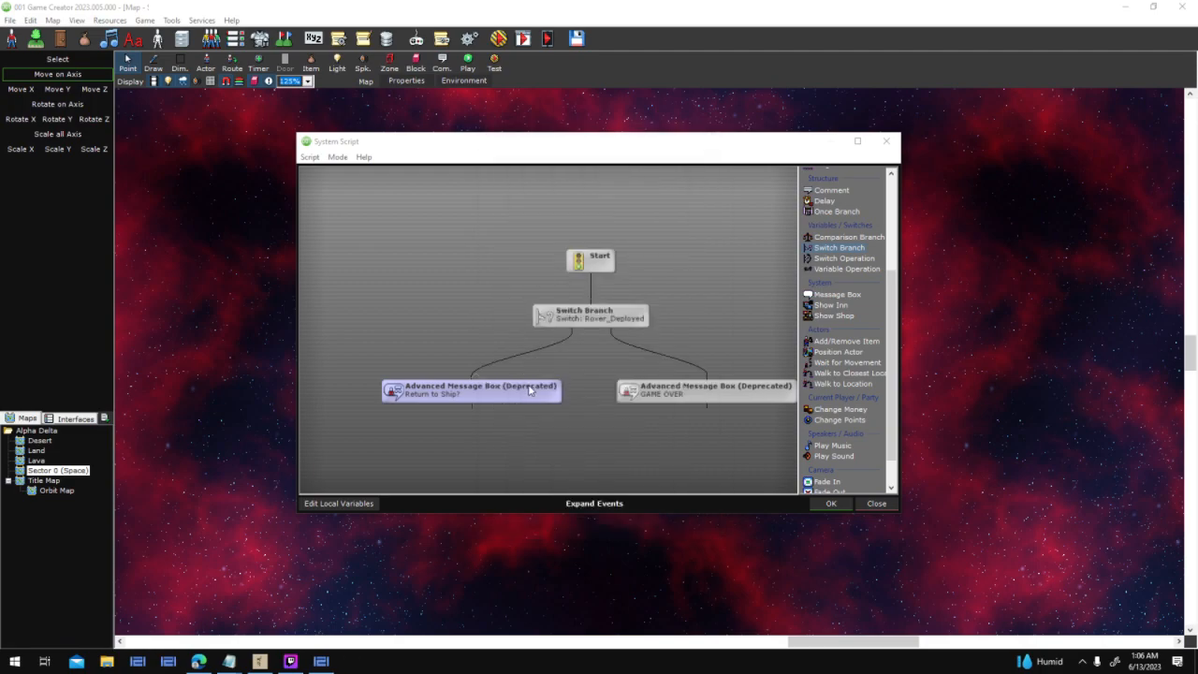
{"action": "left_click", "coordinate": [830, 503]}
{"action": "left_click", "coordinate": [731, 430]}
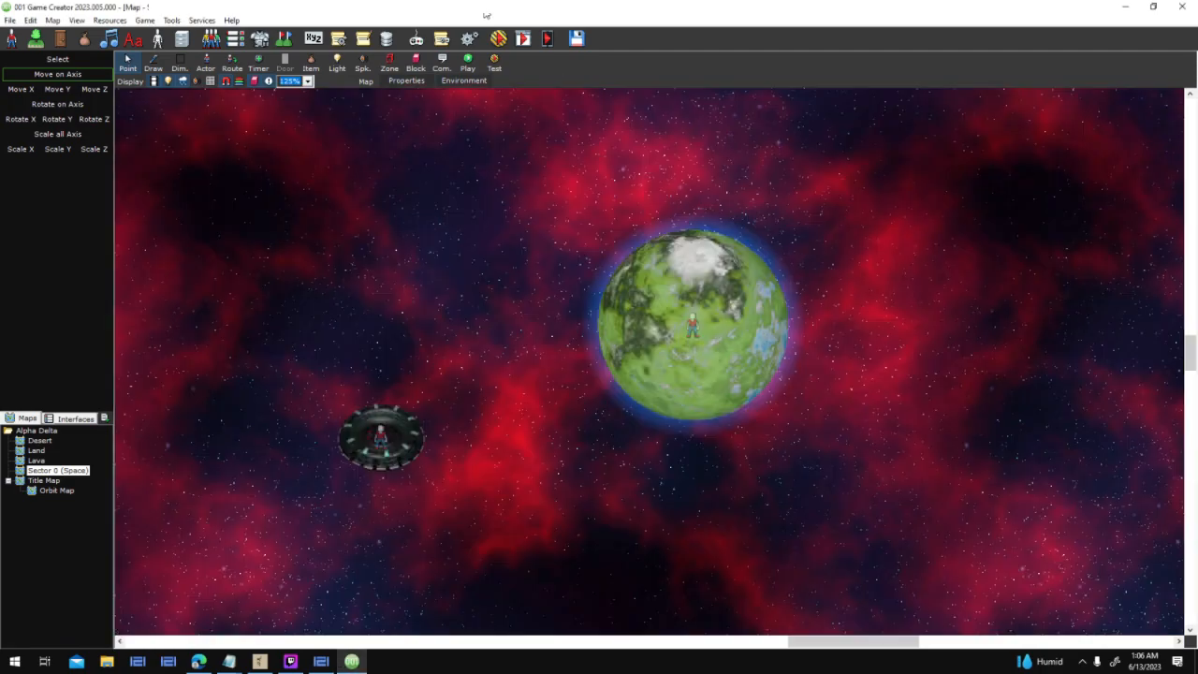
Launch a test run, start a new game, then select and scan the green planet
{"action": "left_click", "coordinate": [498, 37]}
{"action": "left_click", "coordinate": [690, 416]}
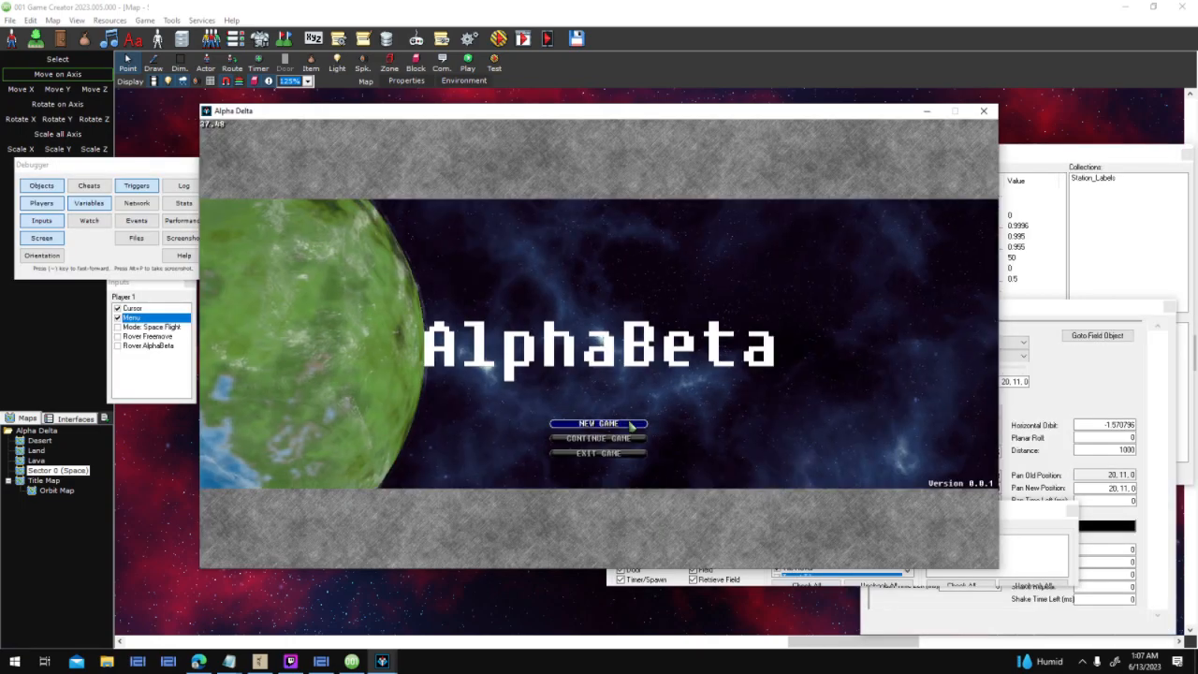
{"action": "left_click", "coordinate": [630, 426]}
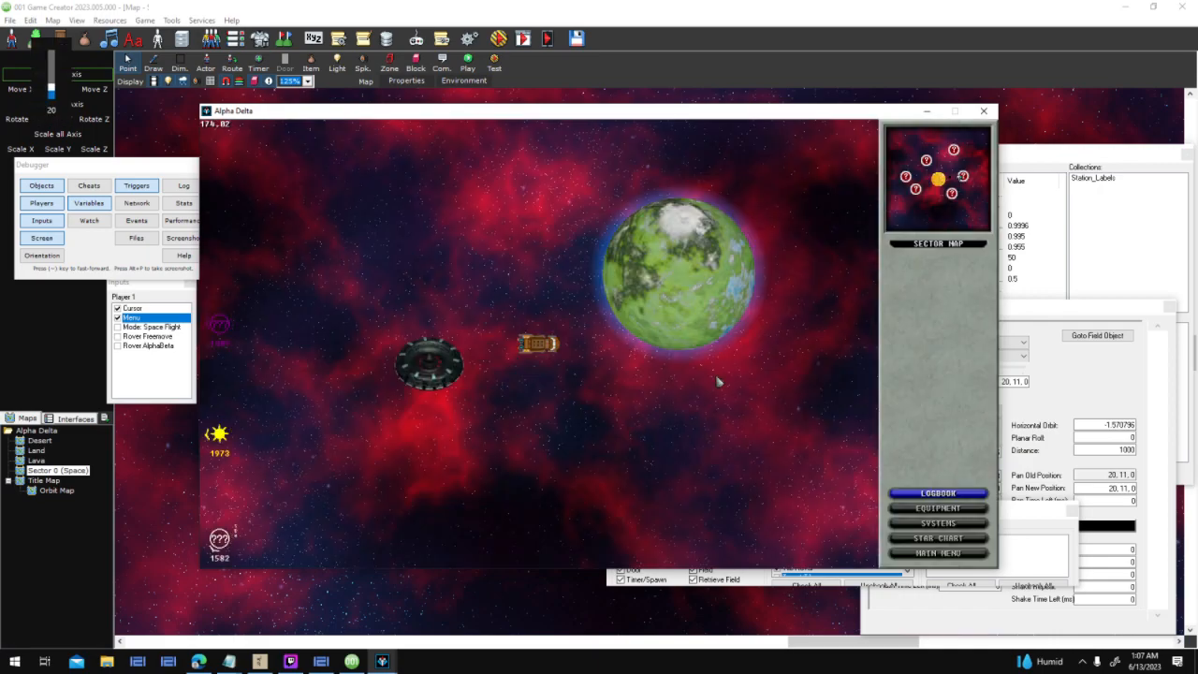
{"action": "left_click", "coordinate": [713, 338]}
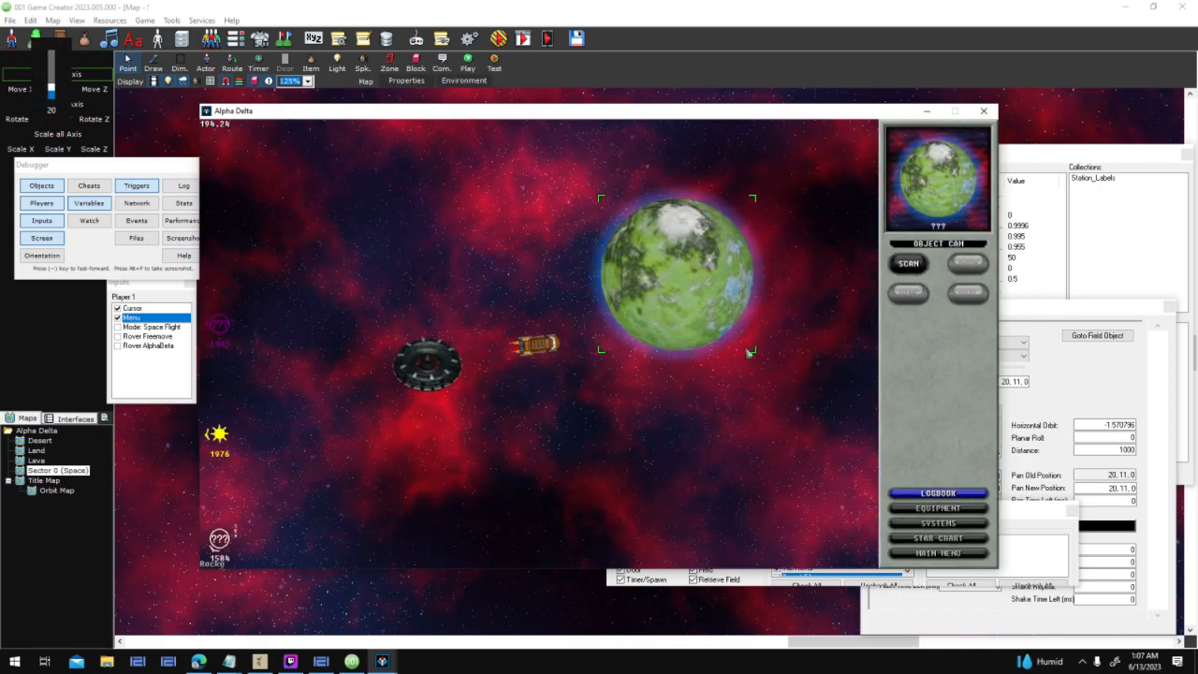
{"action": "left_click", "coordinate": [908, 264]}
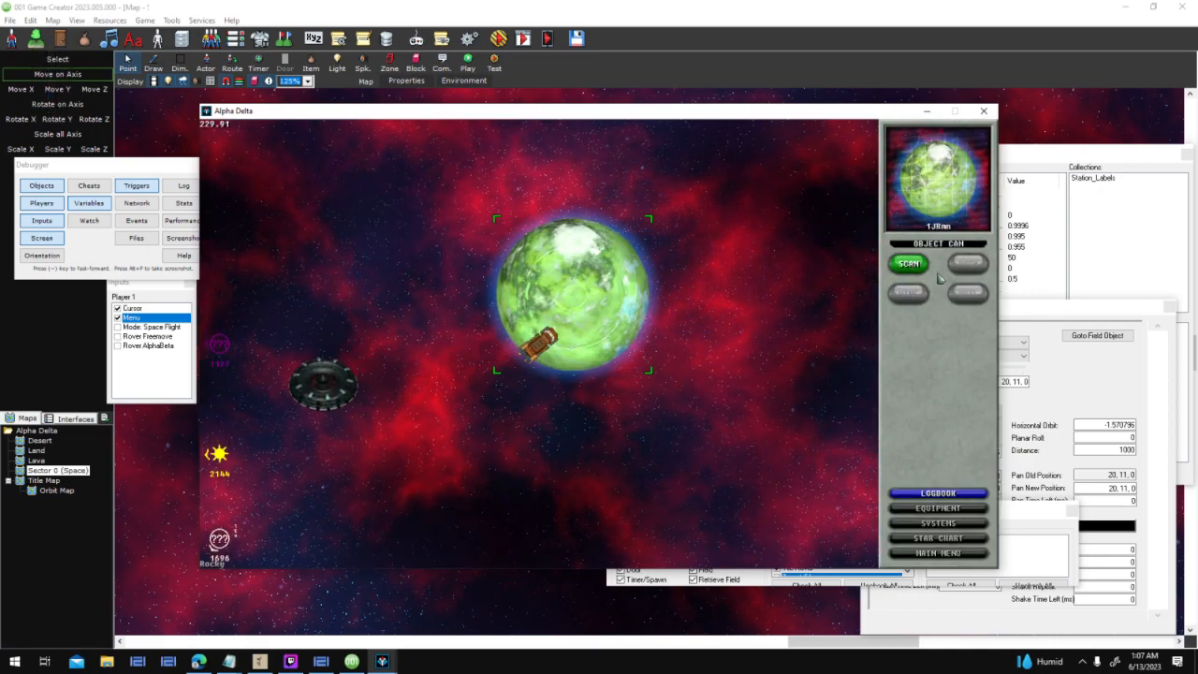
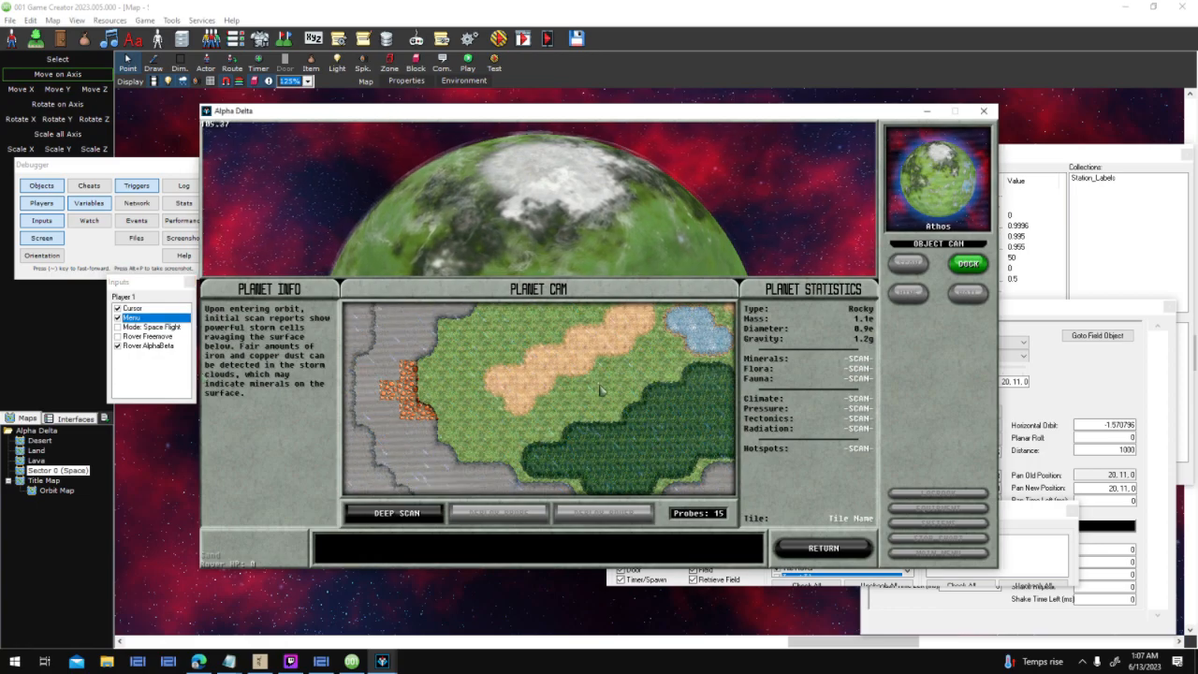
Return from the planet's orbit view, then end the test run and close the script debugger
{"action": "left_click", "coordinate": [824, 548]}
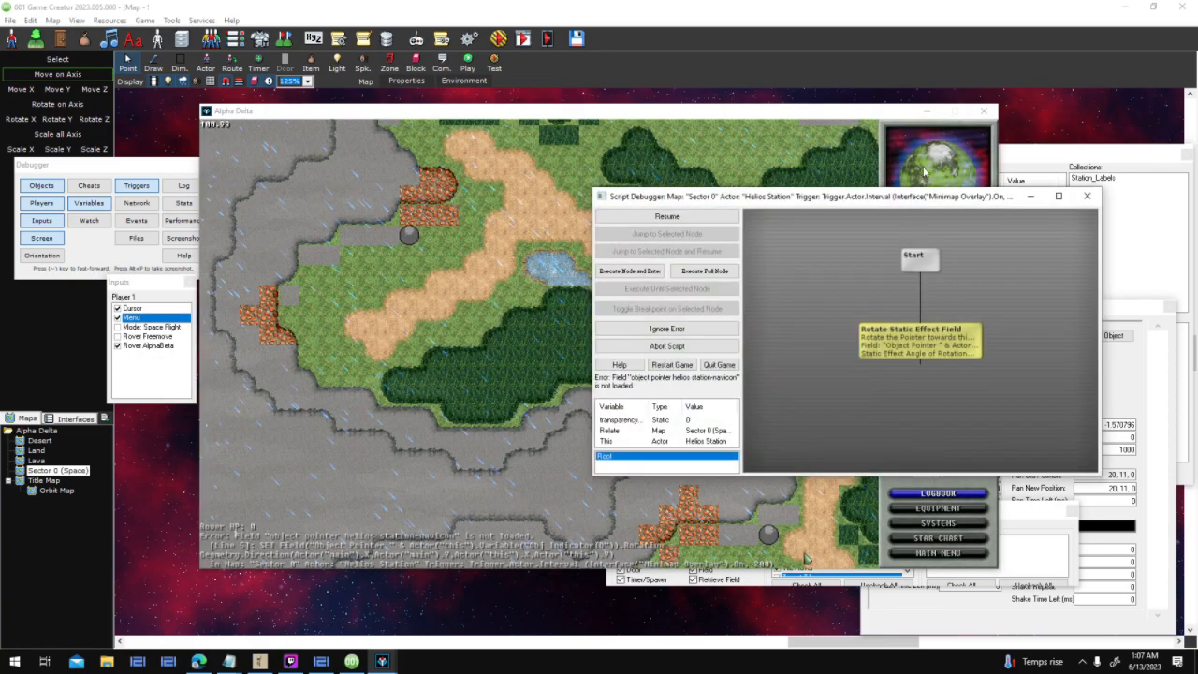
{"action": "left_click", "coordinate": [1086, 196]}
{"action": "left_click", "coordinate": [1087, 196]}
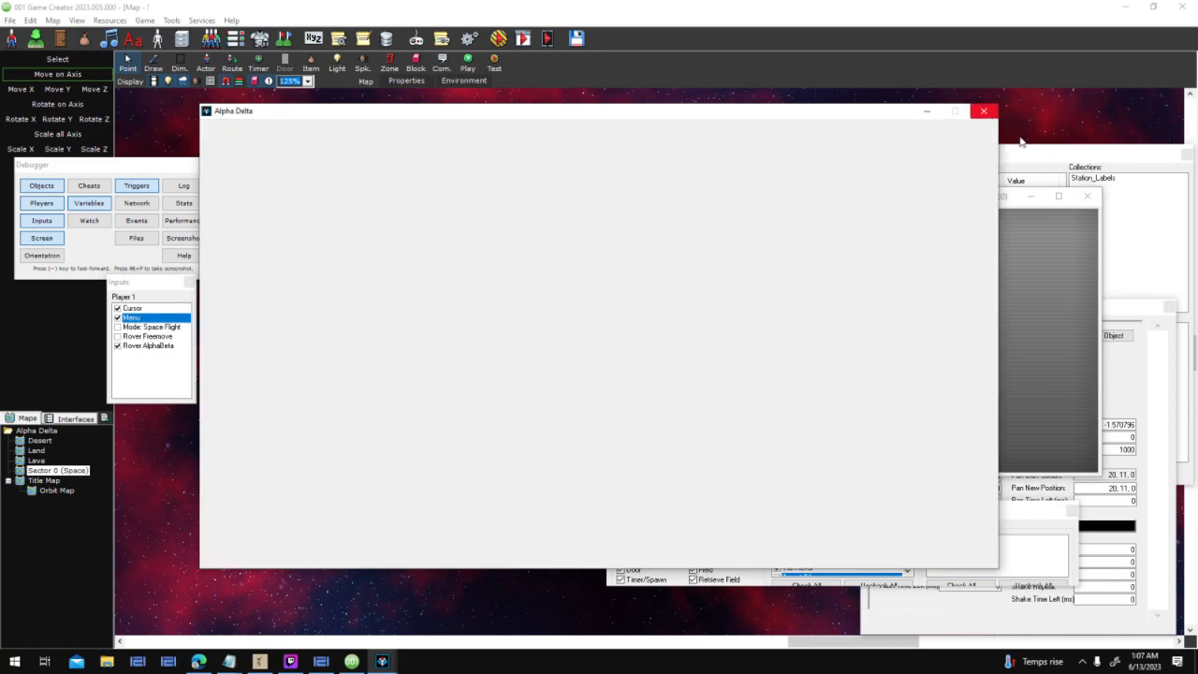
{"action": "left_click", "coordinate": [1085, 196]}
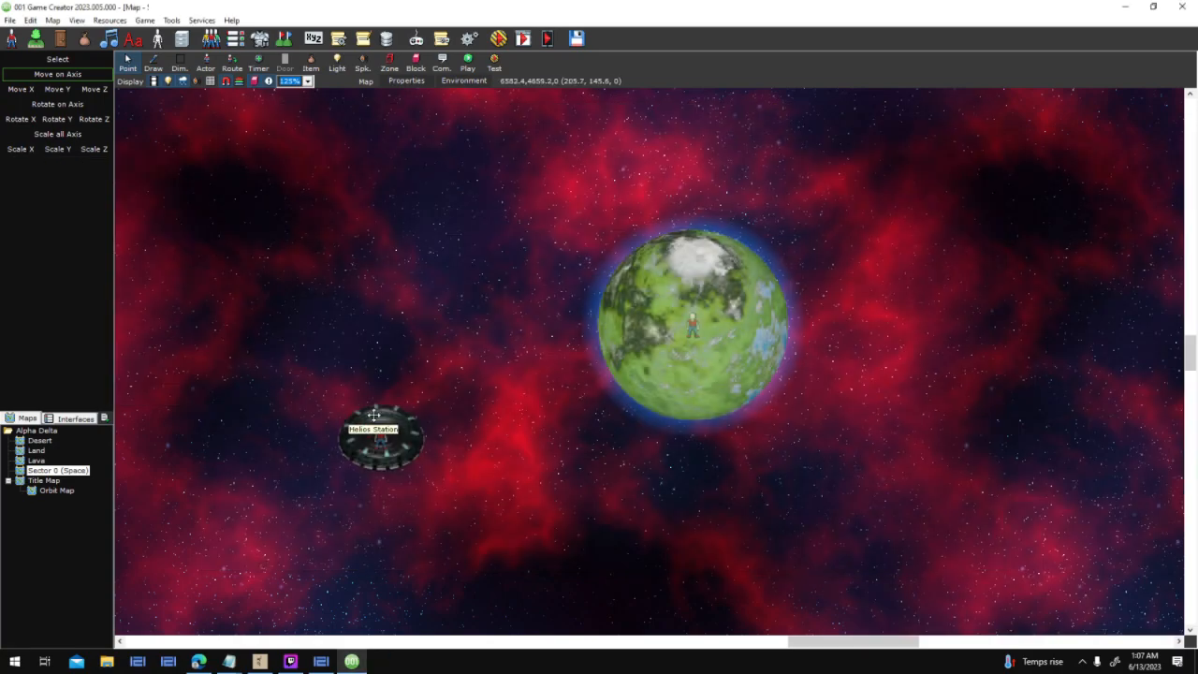
Open the Orbit Buttons interface under Docking Orbit for review
{"action": "left_click", "coordinate": [59, 419]}
{"action": "double_click", "coordinate": [58, 450]}
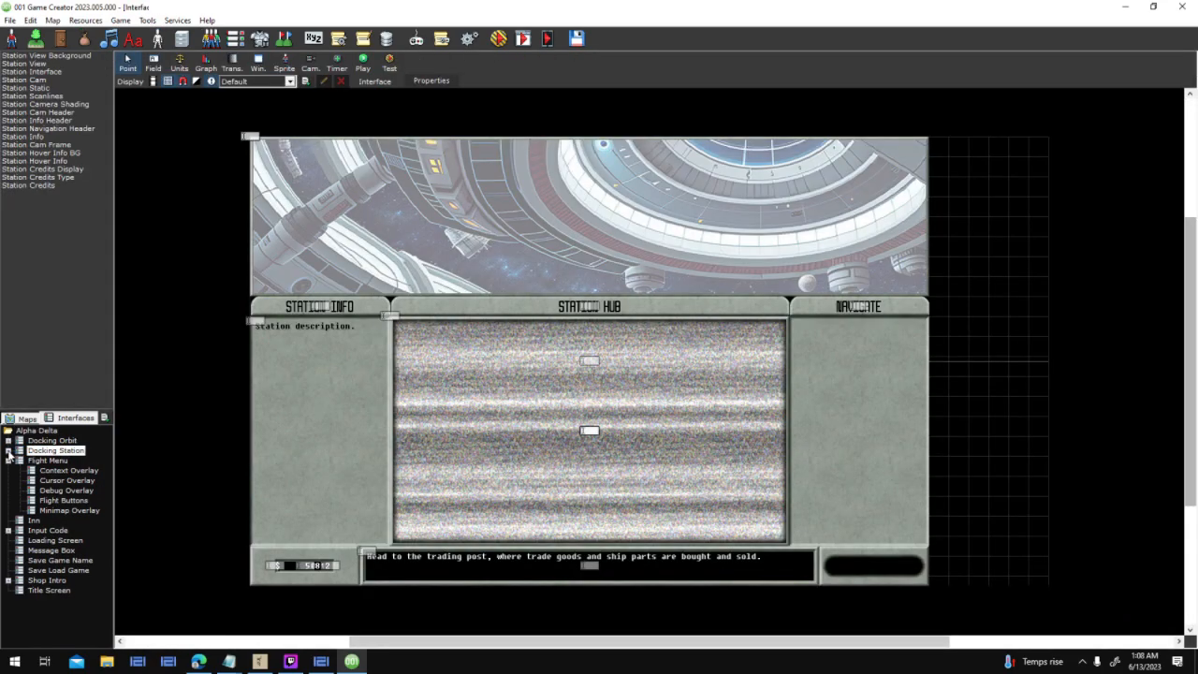
{"action": "left_click", "coordinate": [10, 450]}
{"action": "left_click", "coordinate": [31, 460]}
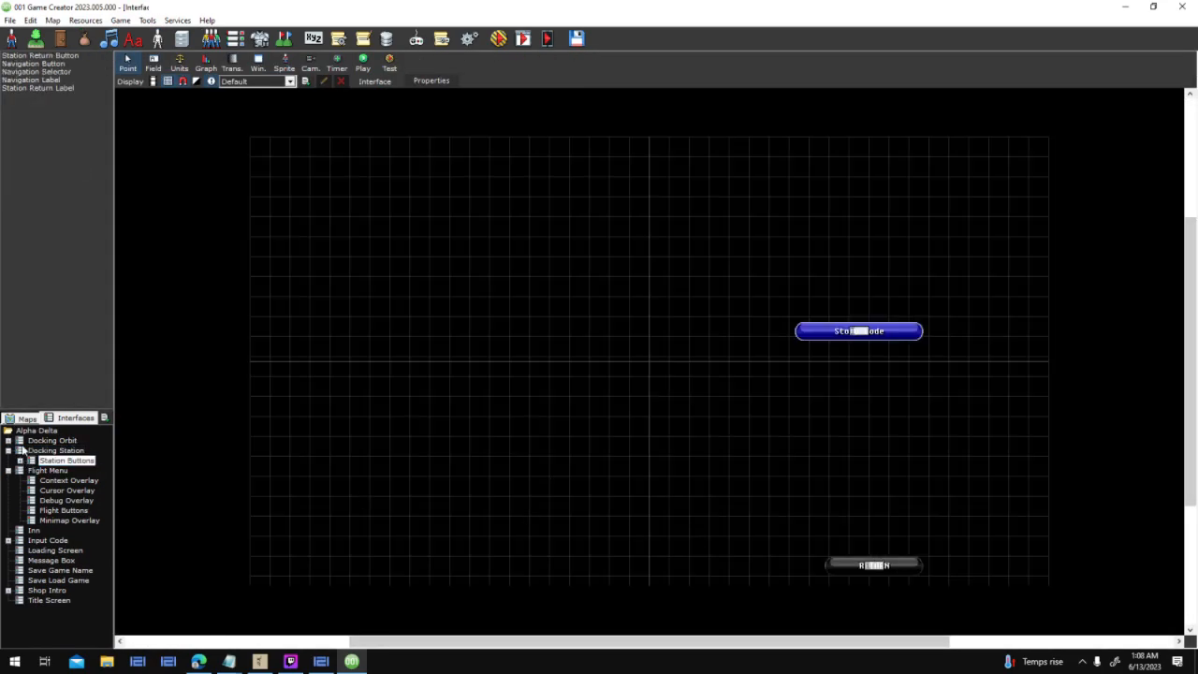
{"action": "left_click", "coordinate": [30, 460]}
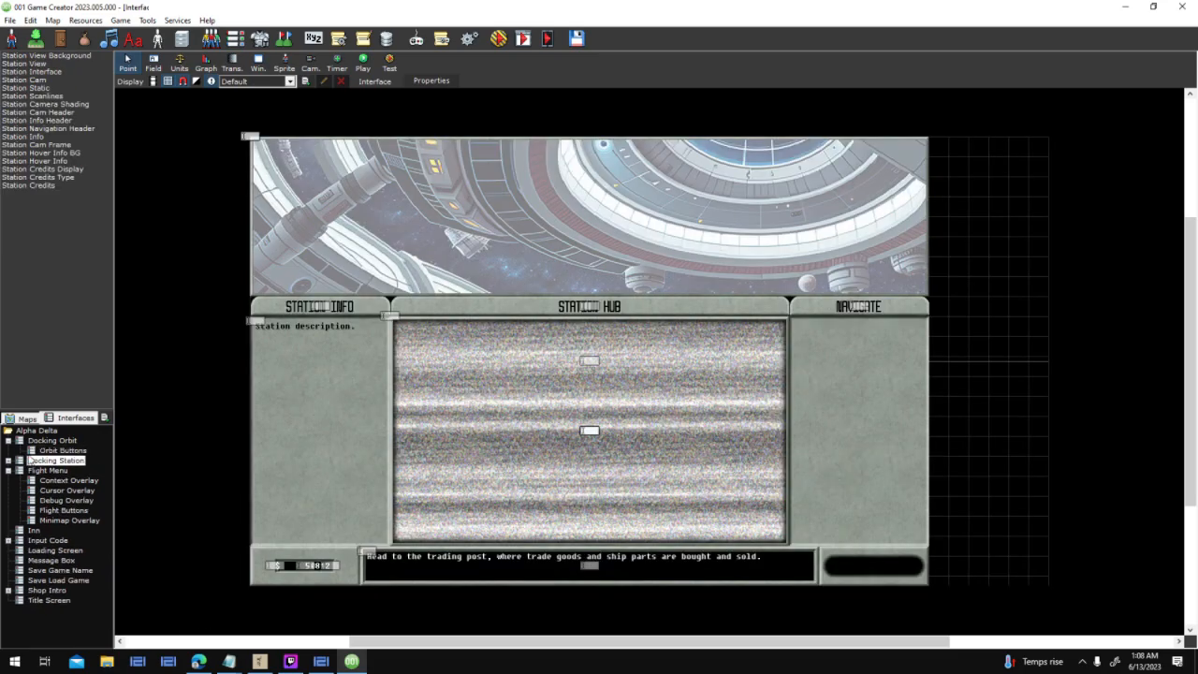
{"action": "left_click", "coordinate": [35, 452]}
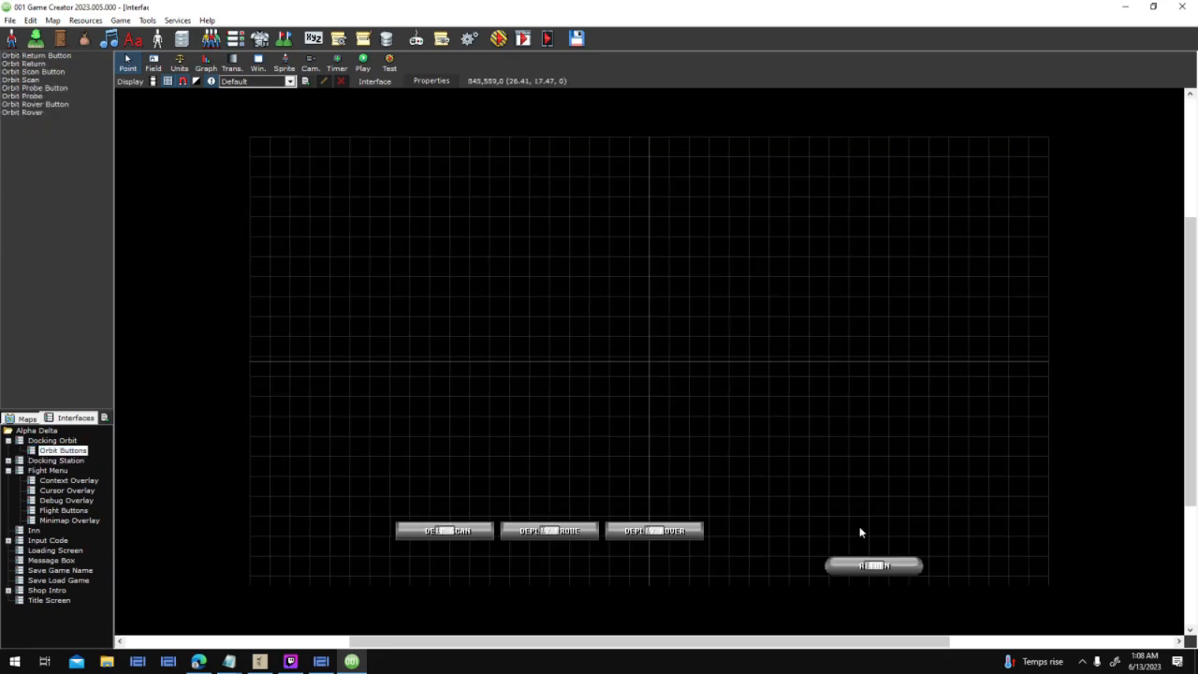
Examine the Activated trigger script of the Orbit Return field and close it without changes
{"action": "left_click", "coordinate": [46, 64]}
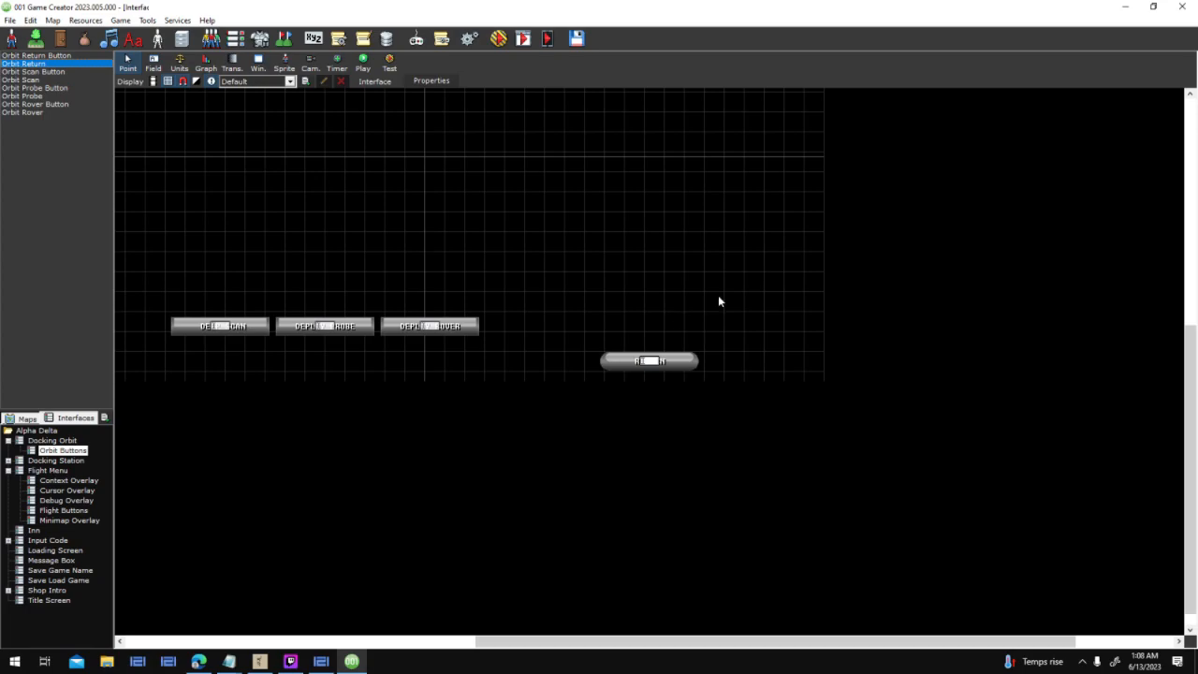
{"action": "double_click", "coordinate": [46, 64]}
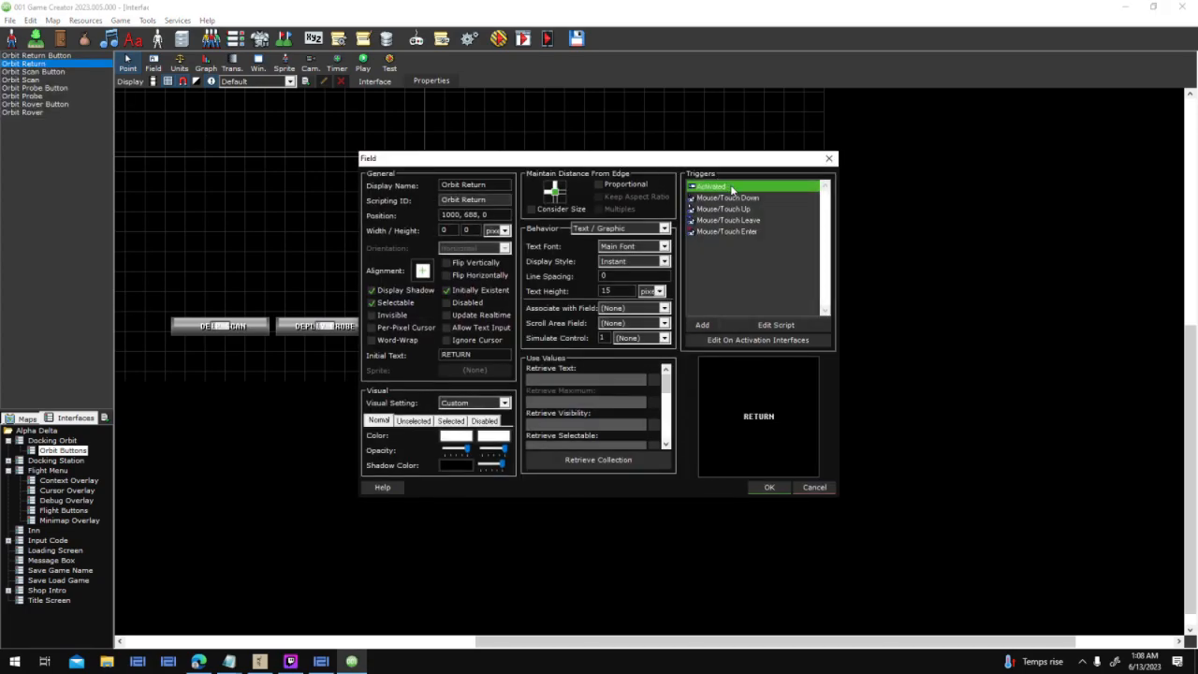
{"action": "double_click", "coordinate": [733, 190]}
{"action": "left_click", "coordinate": [859, 140]}
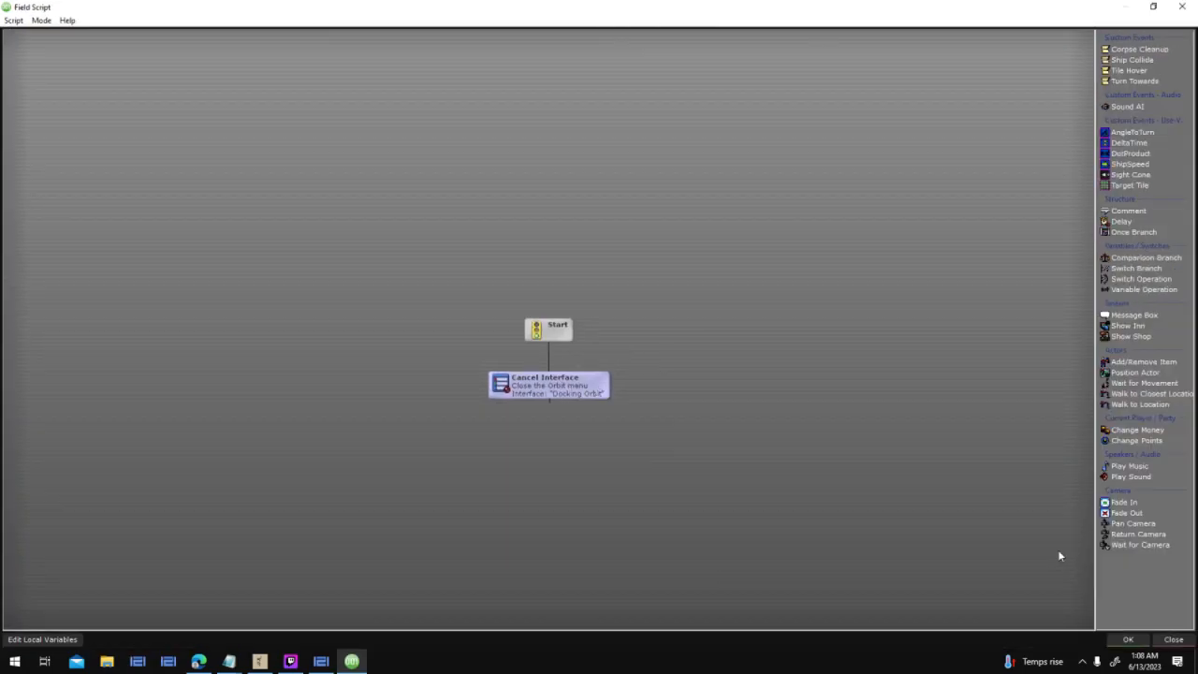
{"action": "left_click", "coordinate": [1173, 639]}
{"action": "left_click", "coordinate": [814, 486]}
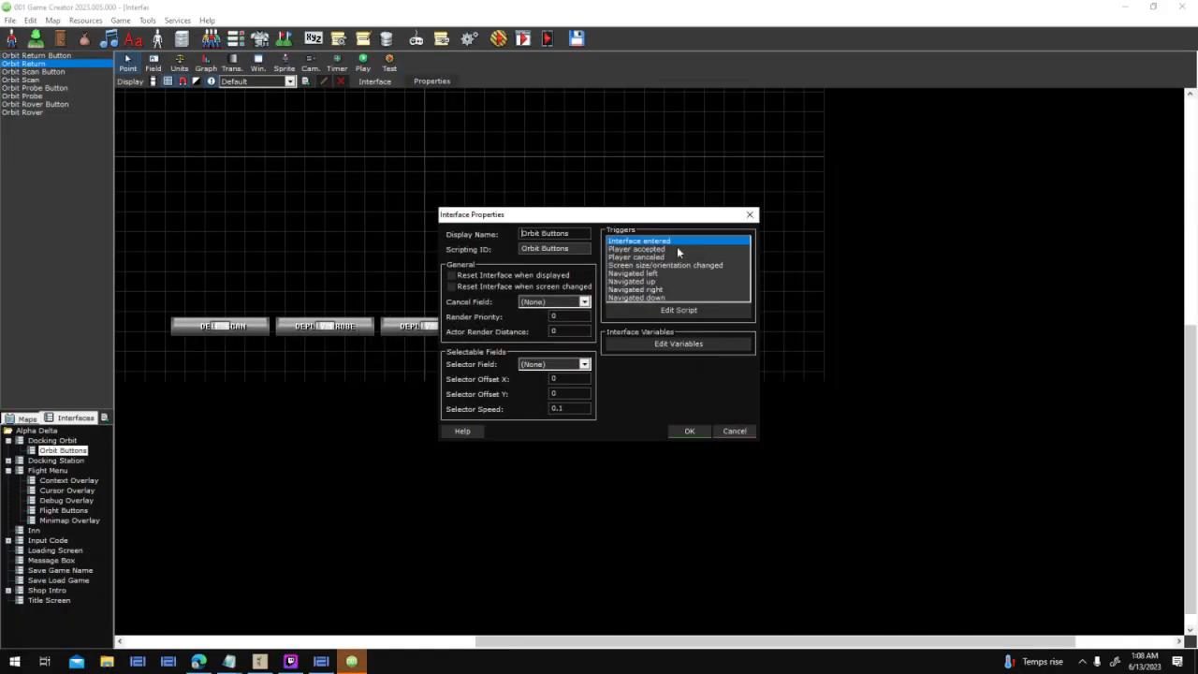
Check the Player canceled script of the Orbit Buttons interface and close its properties without changes
{"action": "double_click", "coordinate": [657, 259]}
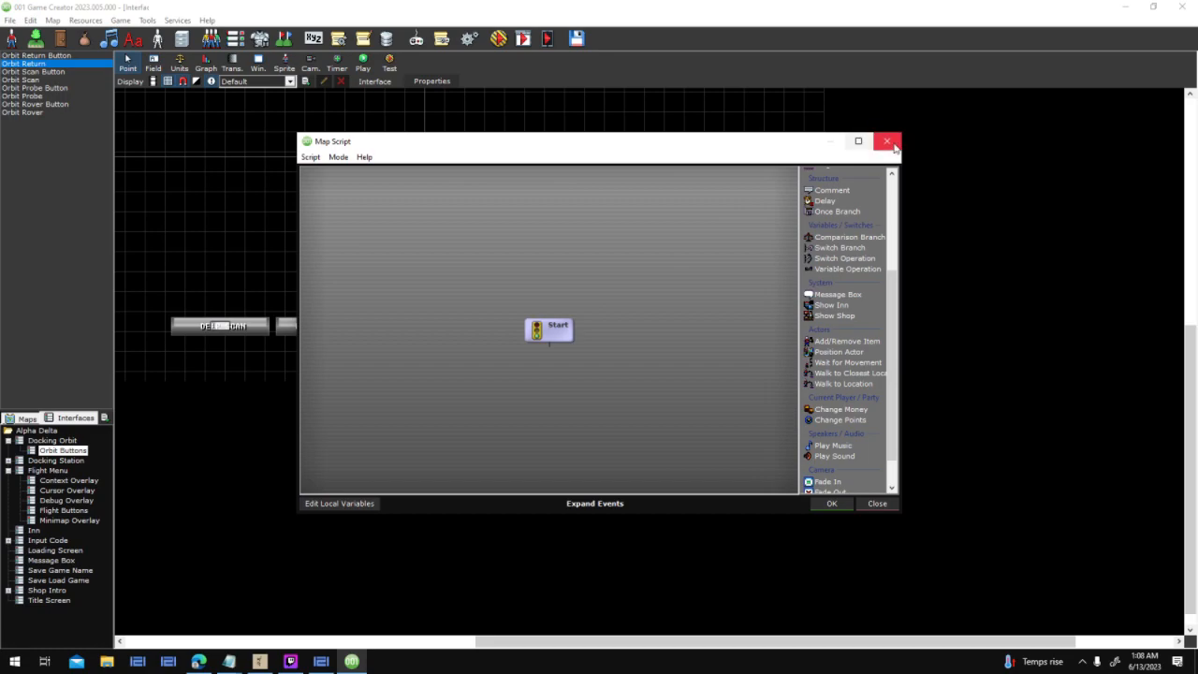
{"action": "left_click", "coordinate": [885, 139]}
{"action": "left_click", "coordinate": [723, 430]}
Open the Player canceled script of the Docking Orbit interface in a maximized script window
{"action": "double_click", "coordinate": [53, 440]}
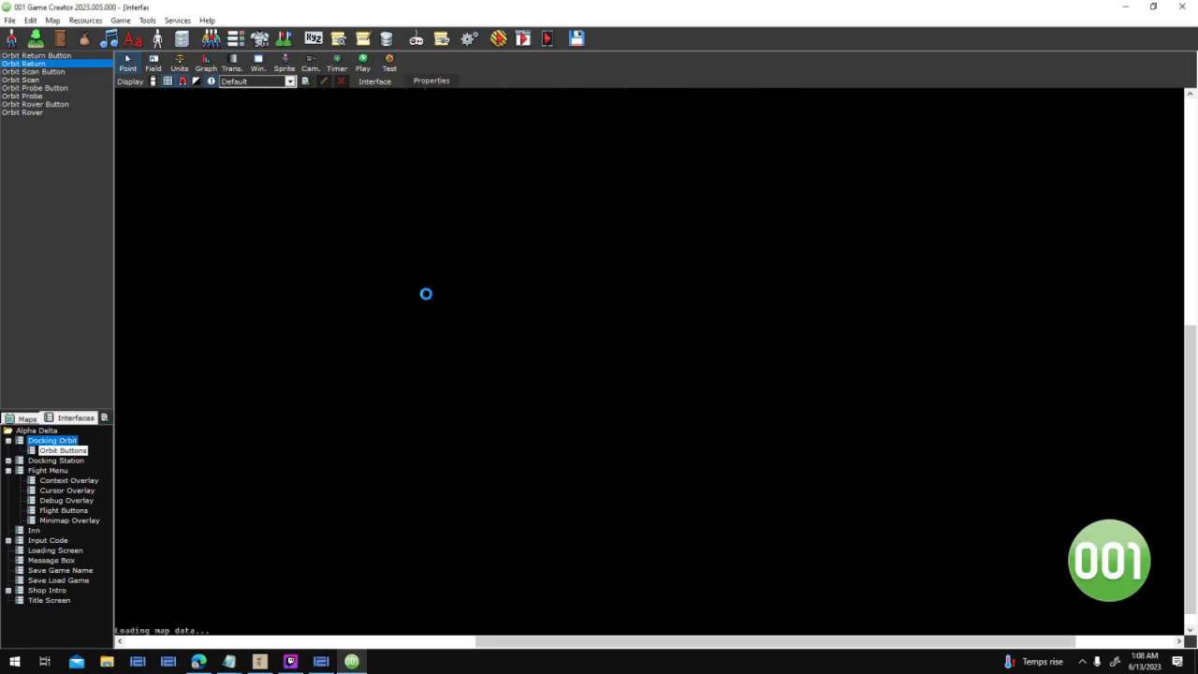
{"action": "left_click", "coordinate": [432, 80]}
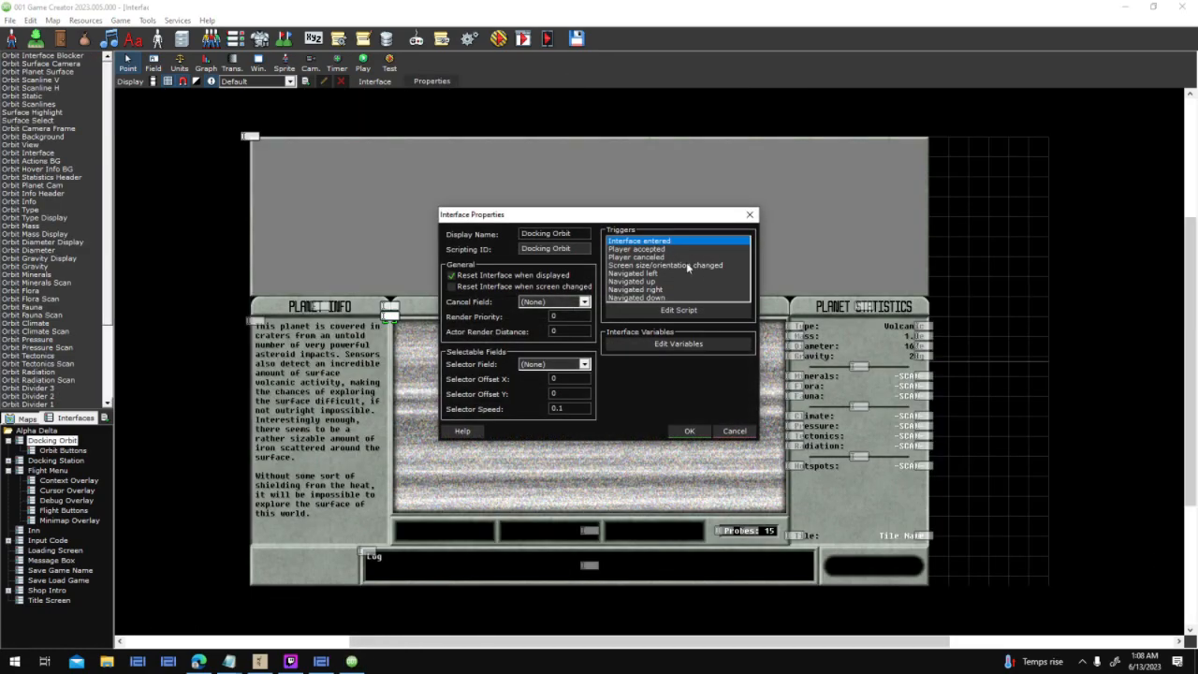
{"action": "double_click", "coordinate": [675, 258]}
{"action": "double_click", "coordinate": [732, 132]}
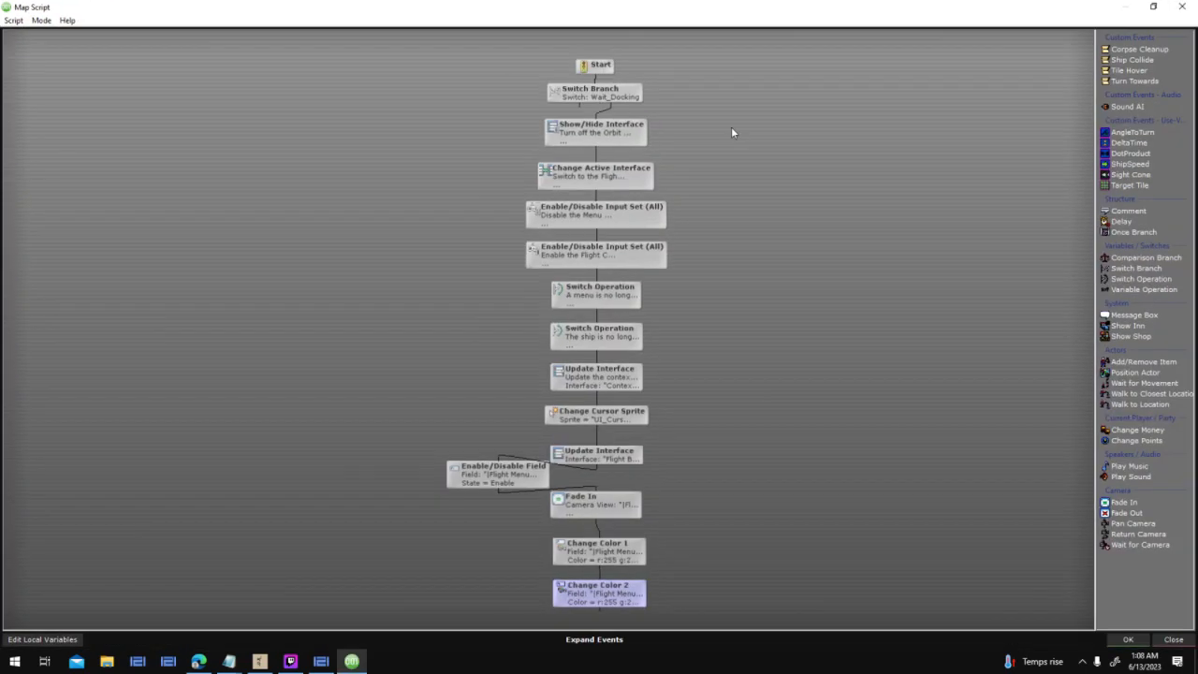
Move the Start and Wait_Docking Switch Branch nodes up and describe the branch as "Has the ship docked?"
{"action": "left_click_drag", "start_coordinate": [422, 204], "coordinate": [360, 136]}
{"action": "left_click_drag", "start_coordinate": [393, 187], "coordinate": [394, 155]}
{"action": "middle_click_drag", "start_coordinate": [551, 346], "coordinate": [539, 279]}
{"action": "scroll", "coordinate": [462, 187], "scroll_direction": "down", "scroll_amount": 3}
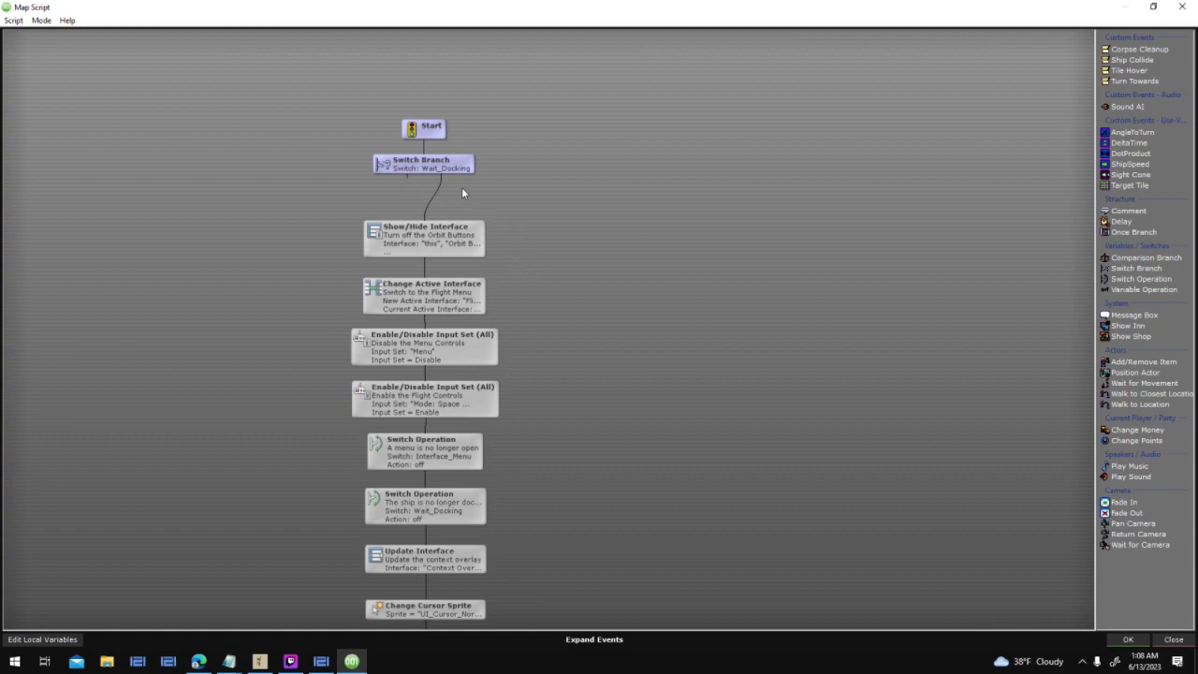
{"action": "left_click", "coordinate": [450, 164]}
{"action": "left_click_drag", "start_coordinate": [445, 168], "coordinate": [444, 173]}
{"action": "right_click", "coordinate": [444, 173]}
{"action": "left_click", "coordinate": [479, 199]}
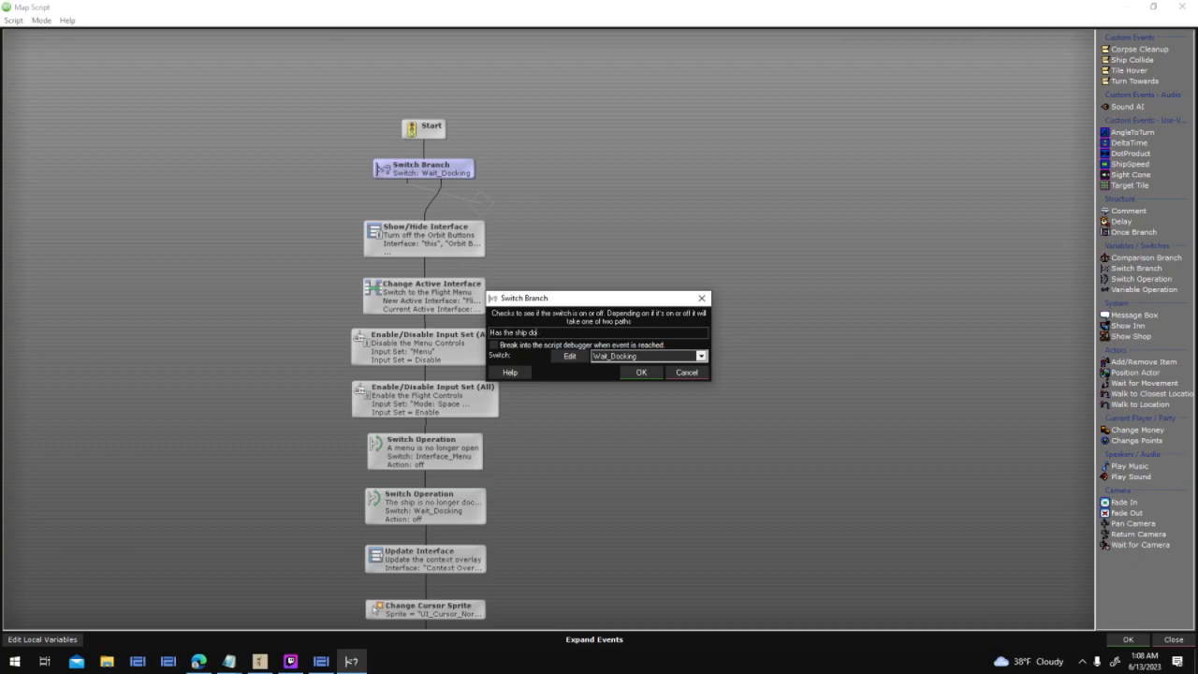
{"action": "left_click", "coordinate": [700, 297]}
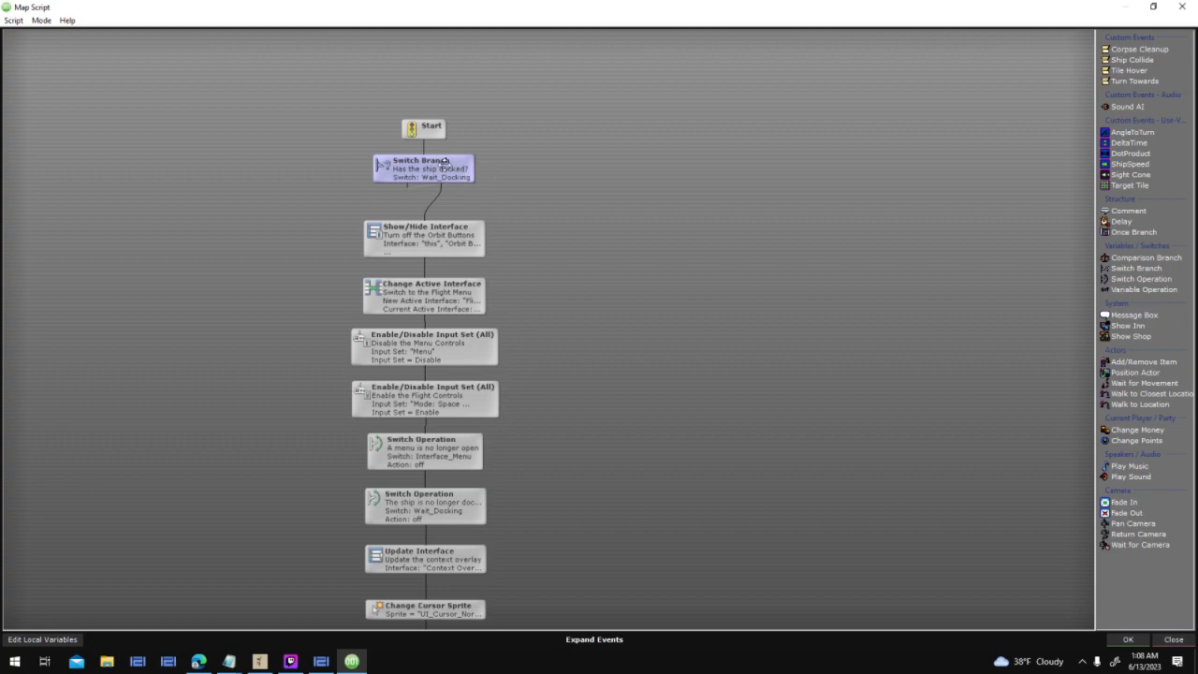
Even out the spacing of the Show/Hide Interface, Change Cursor Sprite and Flight Buttons Update Interface nodes
{"action": "left_click", "coordinate": [444, 244]}
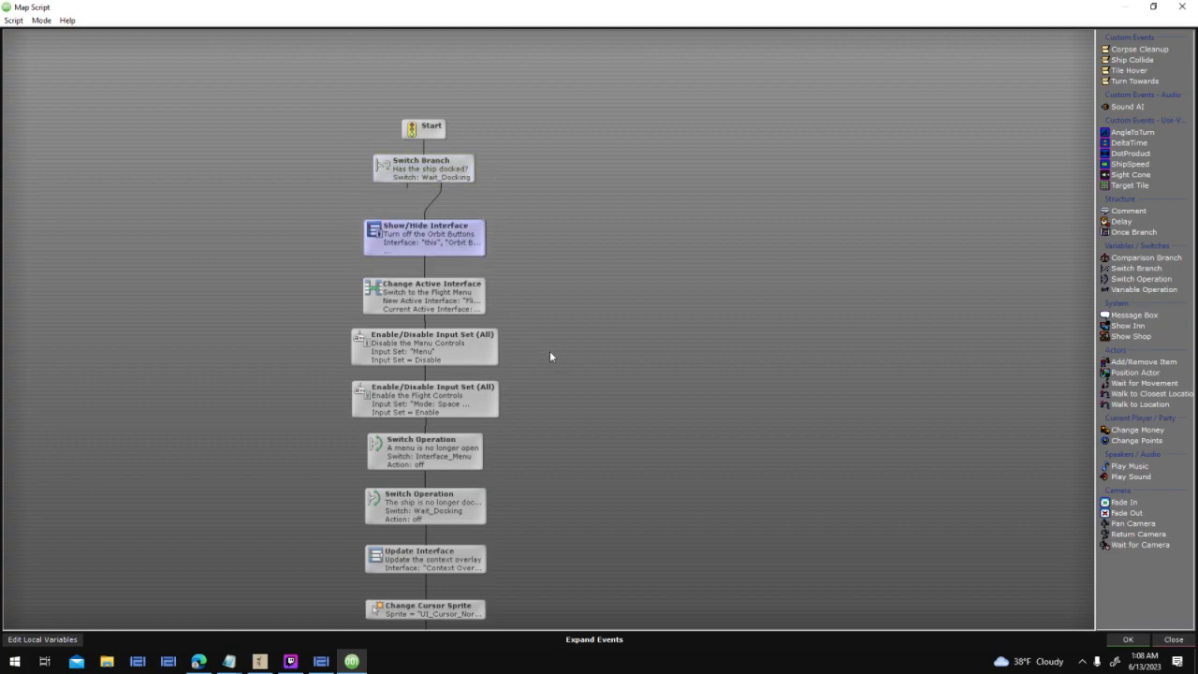
{"action": "left_click_drag", "start_coordinate": [554, 309], "coordinate": [567, 245]}
{"action": "scroll", "coordinate": [568, 245], "scroll_direction": "down", "scroll_amount": 1}
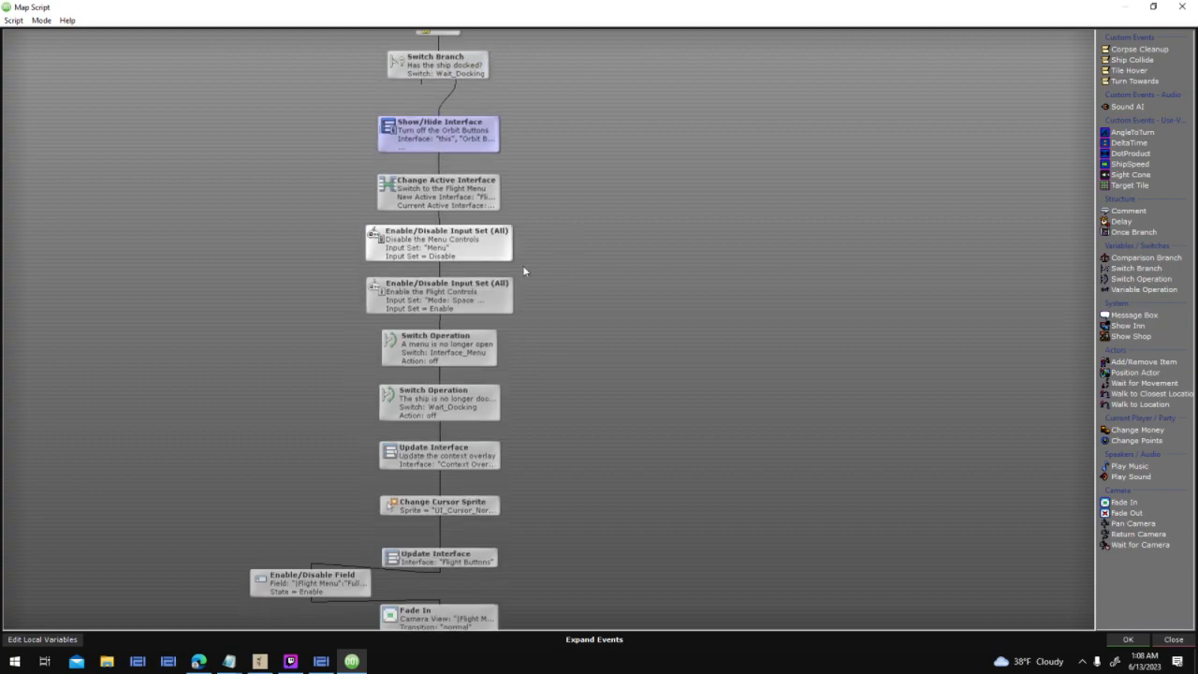
{"action": "left_click_drag", "start_coordinate": [552, 373], "coordinate": [528, 214]}
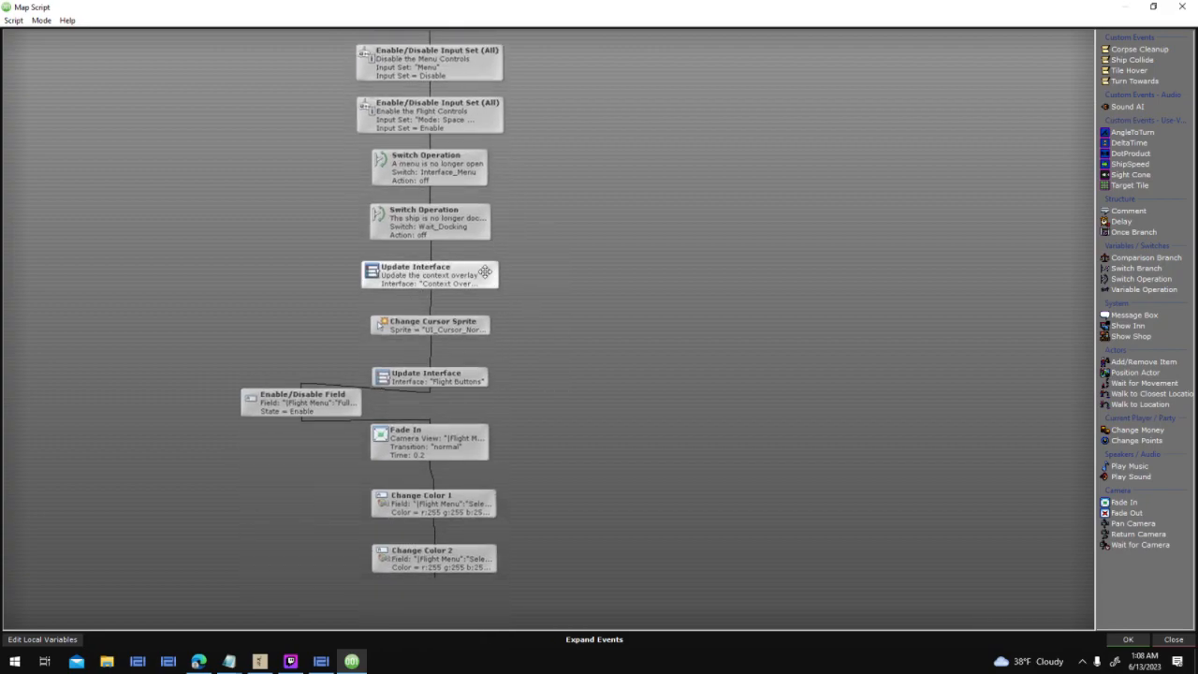
{"action": "left_click", "coordinate": [459, 325]}
{"action": "left_click_drag", "start_coordinate": [481, 378], "coordinate": [483, 367]}
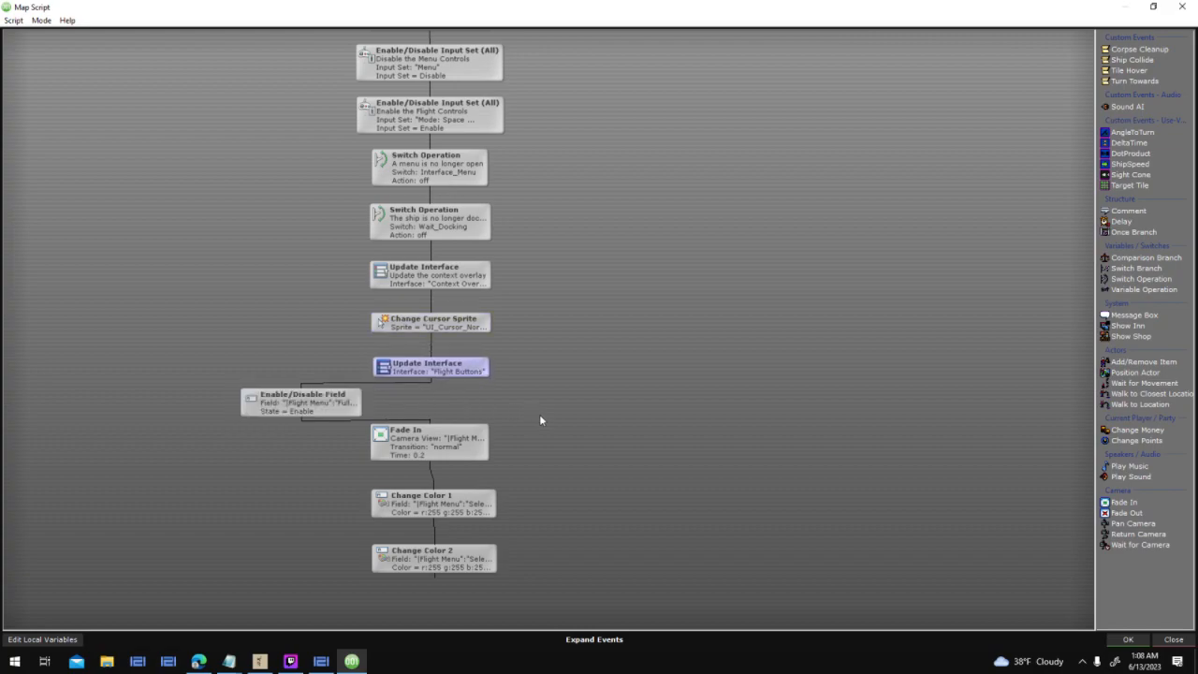
Place the Enable/Disable Field node in the main column above Fade In and align the Fade In and Change Color nodes below
{"action": "left_click_drag", "start_coordinate": [537, 437], "coordinate": [366, 573]}
{"action": "left_click_drag", "start_coordinate": [430, 439], "coordinate": [431, 464]}
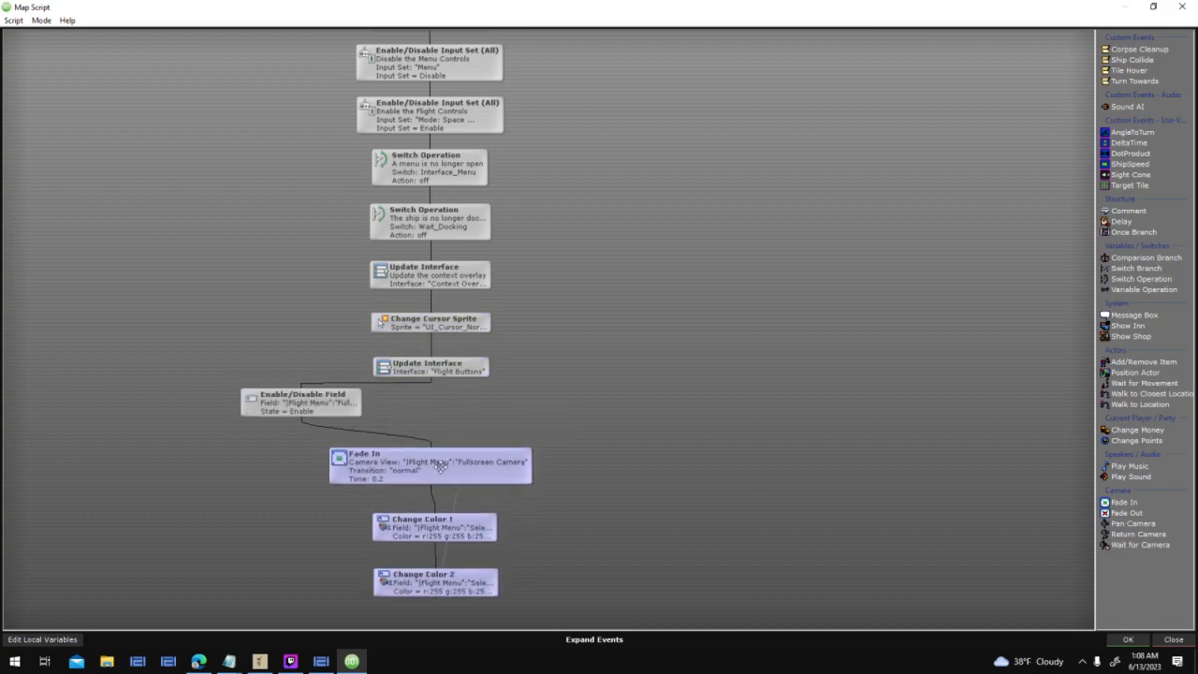
{"action": "left_click_drag", "start_coordinate": [337, 409], "coordinate": [467, 416]}
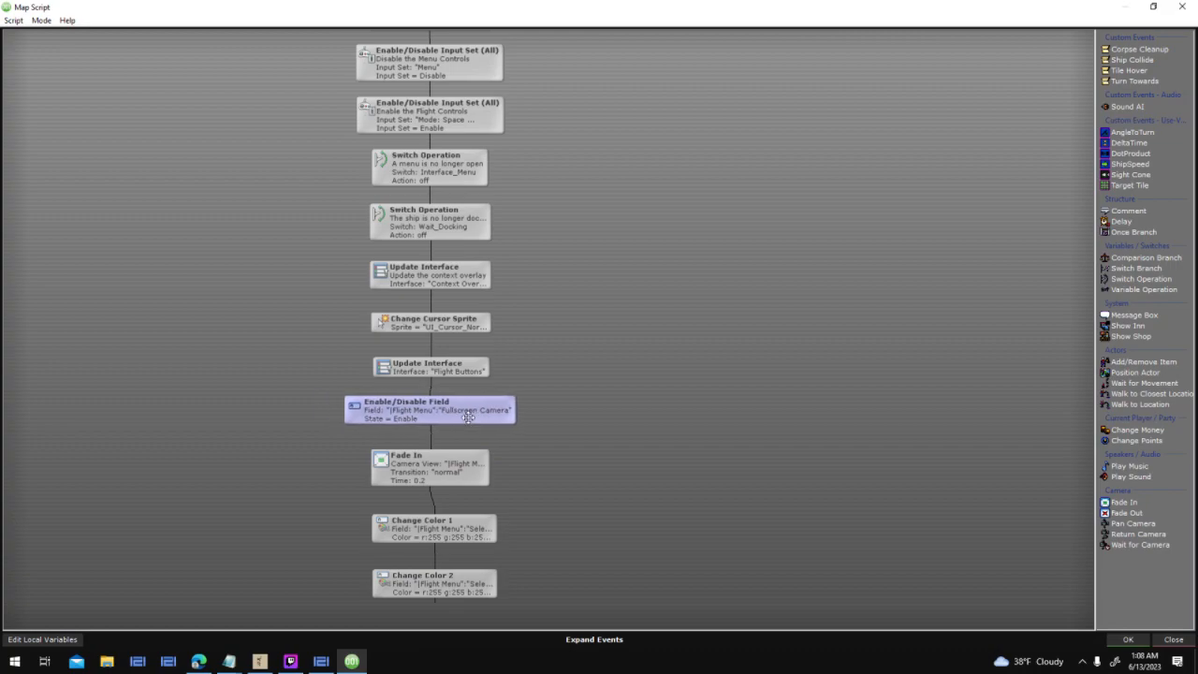
{"action": "left_click_drag", "start_coordinate": [513, 454], "coordinate": [468, 580]}
{"action": "left_click_drag", "start_coordinate": [551, 527], "coordinate": [419, 580]}
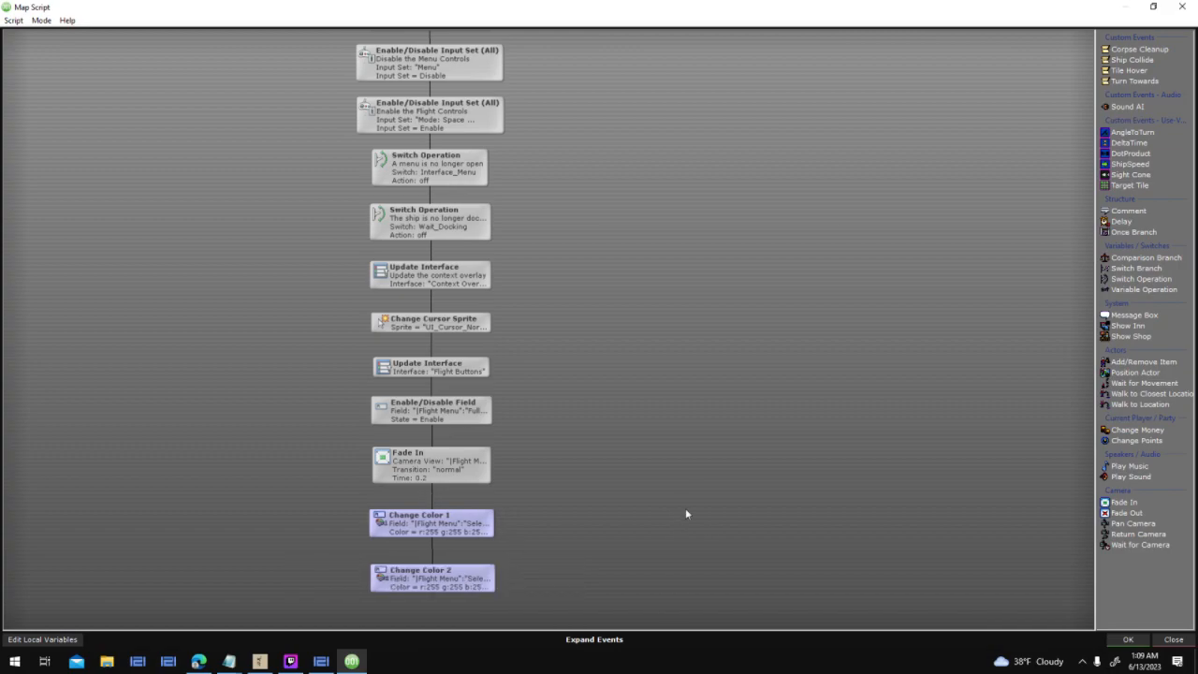
Accept the Docking Orbit script and properties, then save the interface while switching to Context Overlay
{"action": "left_click", "coordinate": [1129, 640]}
{"action": "left_click", "coordinate": [688, 431]}
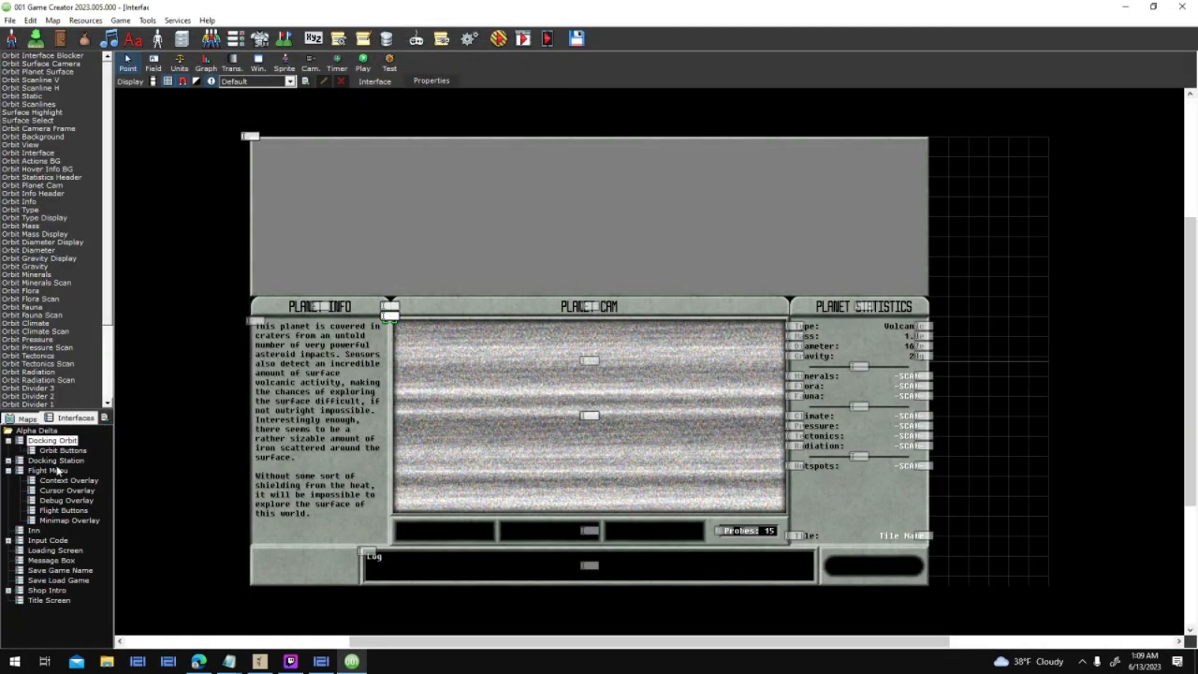
{"action": "left_click", "coordinate": [81, 483]}
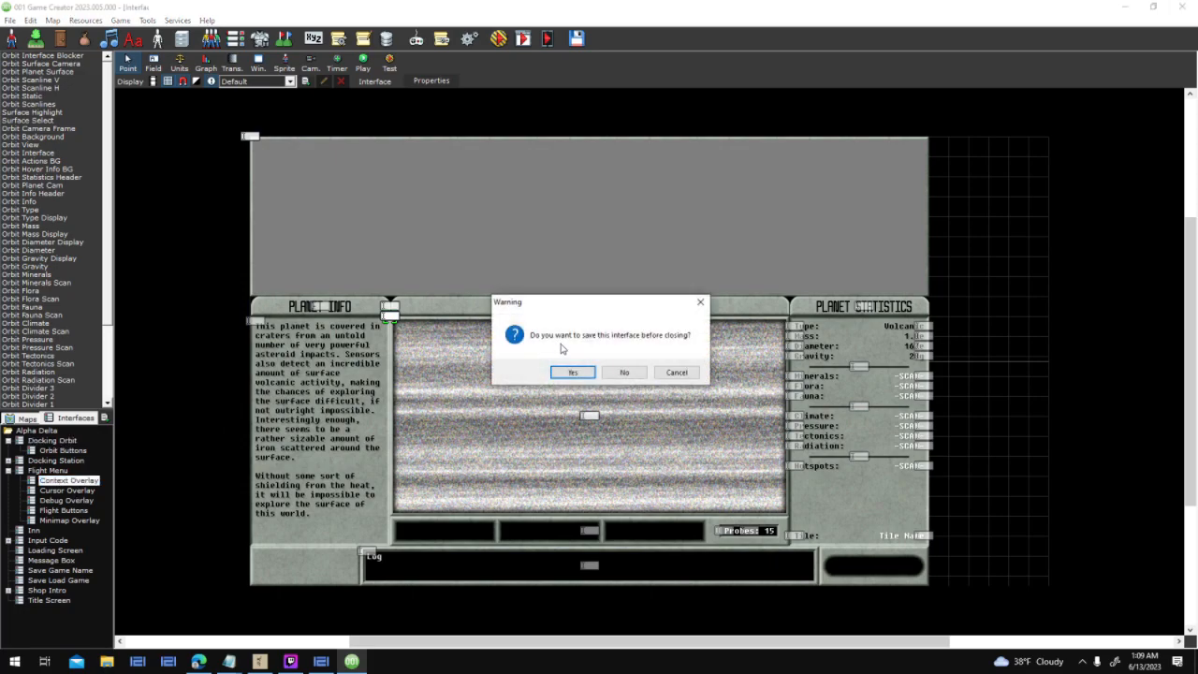
{"action": "left_click", "coordinate": [573, 372]}
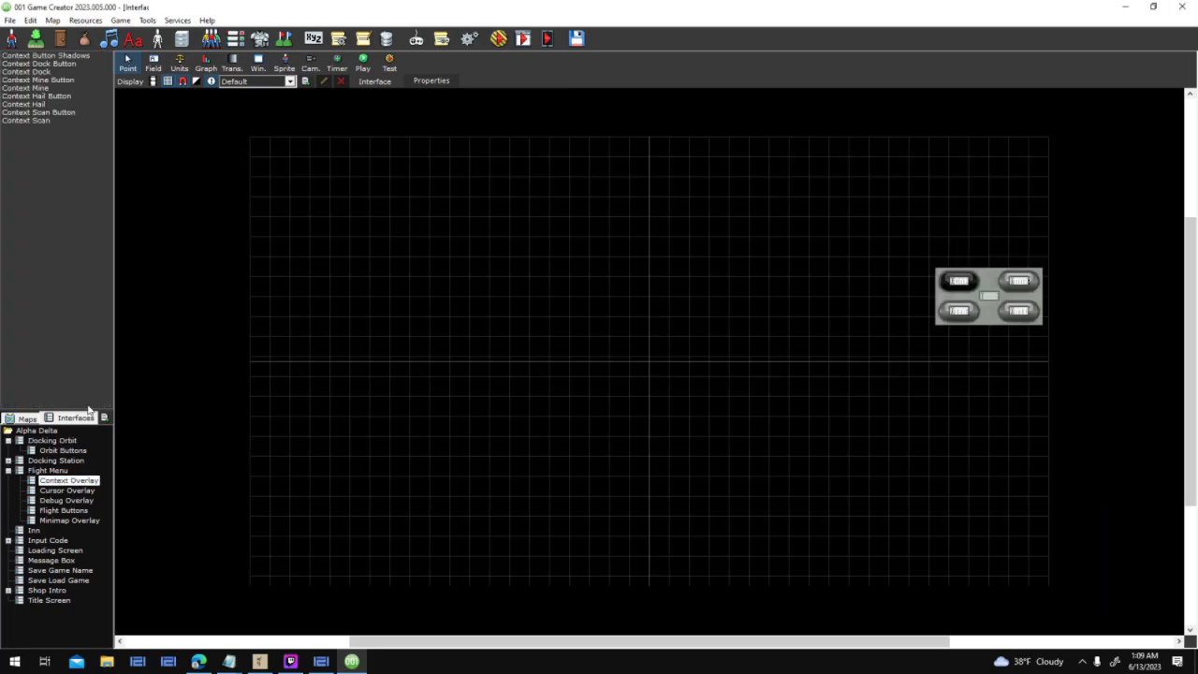
Copy the rover creation, party, positioning, existence and control events from the last script of the Menu input set
{"action": "left_click", "coordinate": [448, 40]}
{"action": "left_click", "coordinate": [377, 205]}
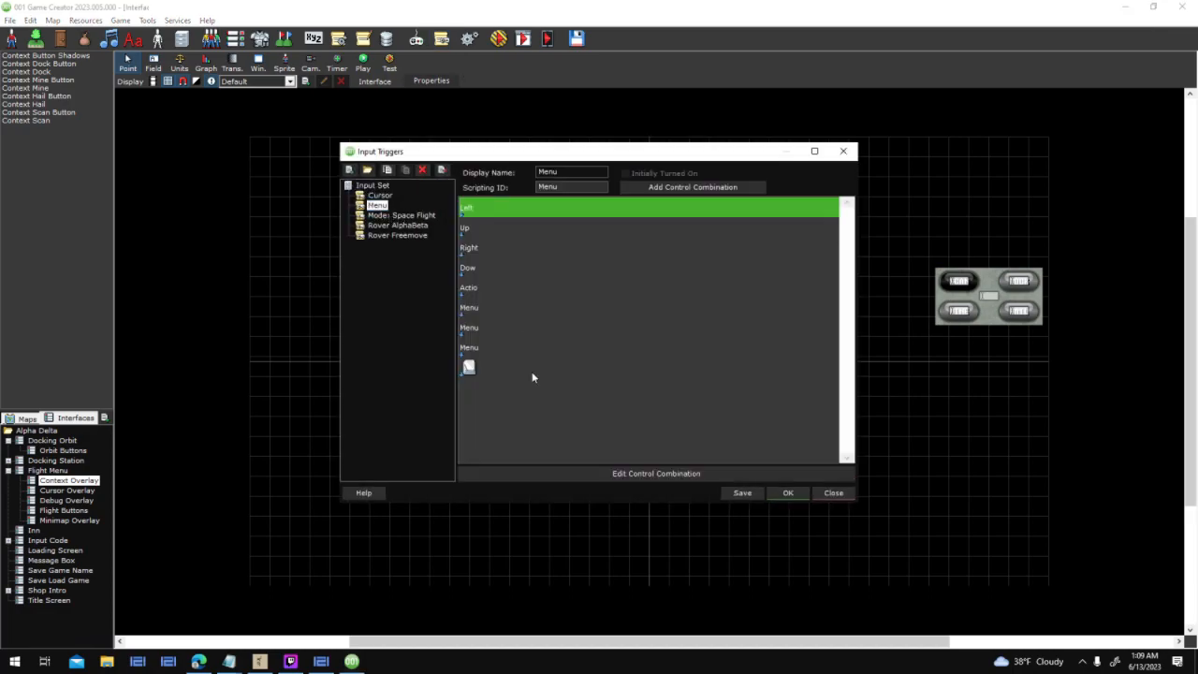
{"action": "double_click", "coordinate": [532, 374]}
{"action": "left_click", "coordinate": [593, 371]}
{"action": "left_click_drag", "start_coordinate": [704, 202], "coordinate": [600, 373]}
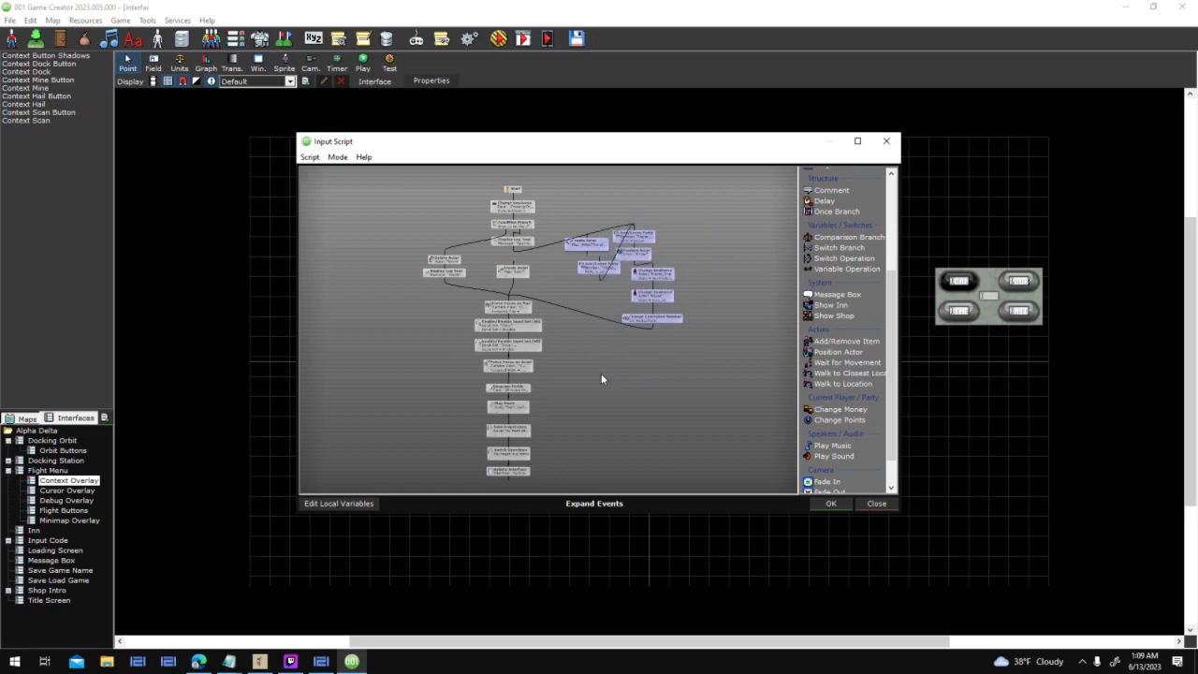
{"action": "left_click", "coordinate": [830, 503]}
{"action": "left_click", "coordinate": [587, 393]}
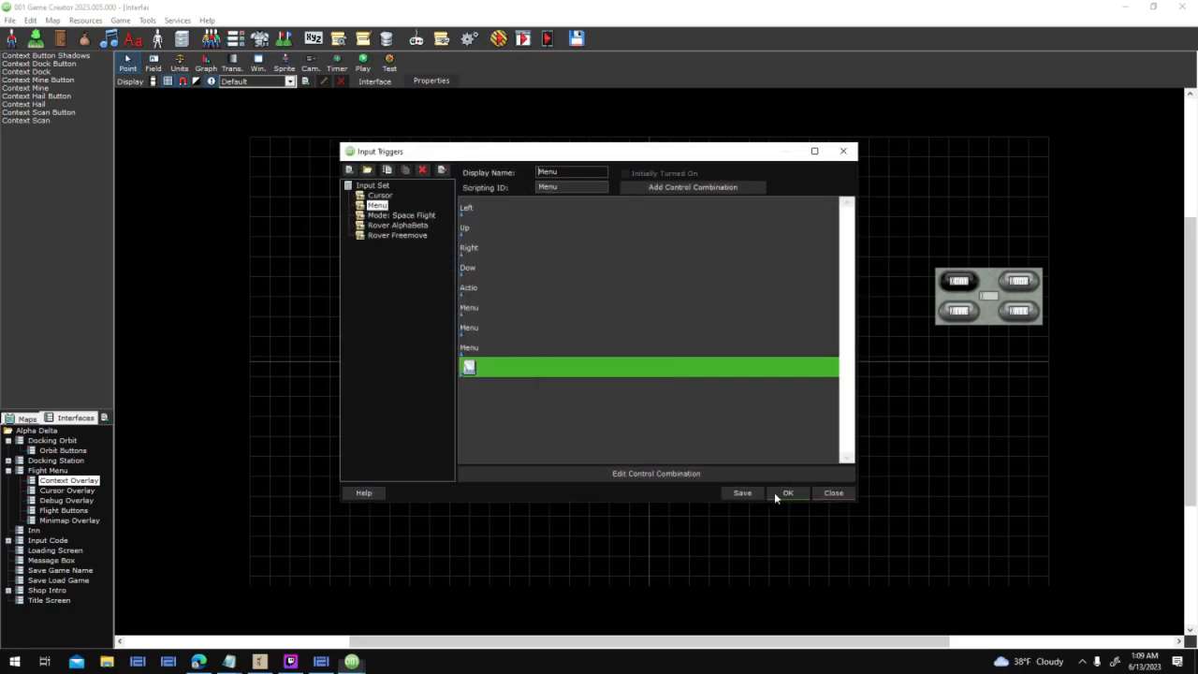
{"action": "left_click", "coordinate": [781, 492]}
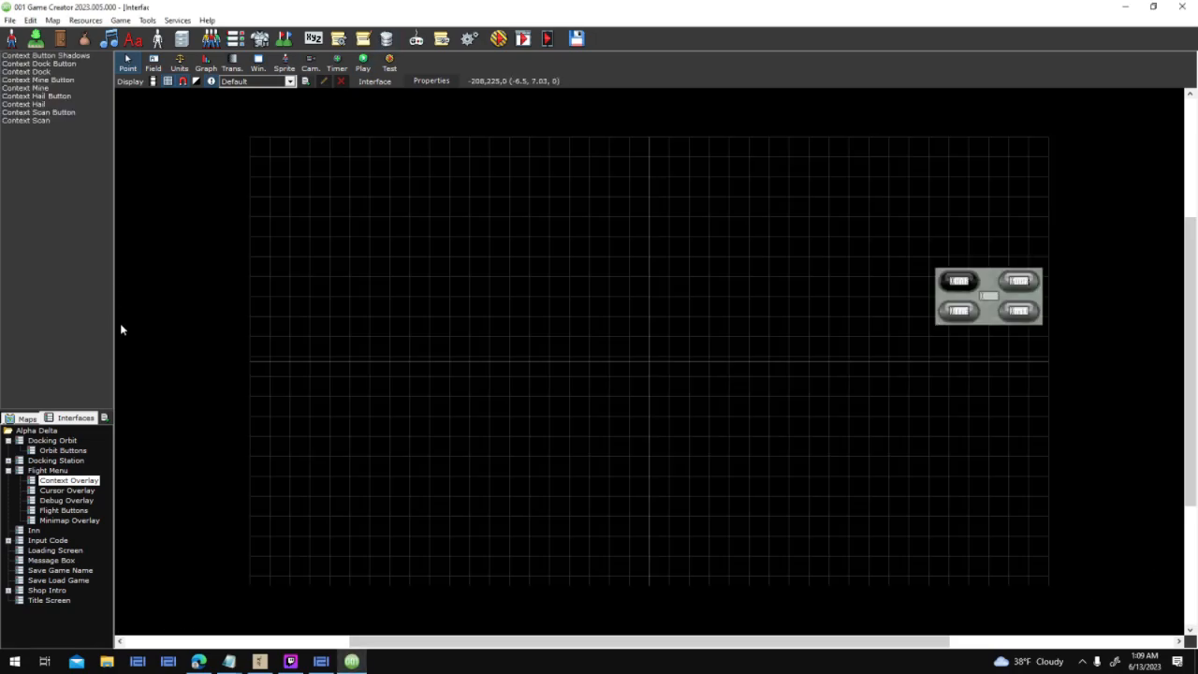
Paste the copied rover events into the Docking Orbit interface script, beside the main column
{"action": "left_click", "coordinate": [58, 451]}
{"action": "left_click", "coordinate": [52, 439]}
{"action": "left_click", "coordinate": [431, 81]}
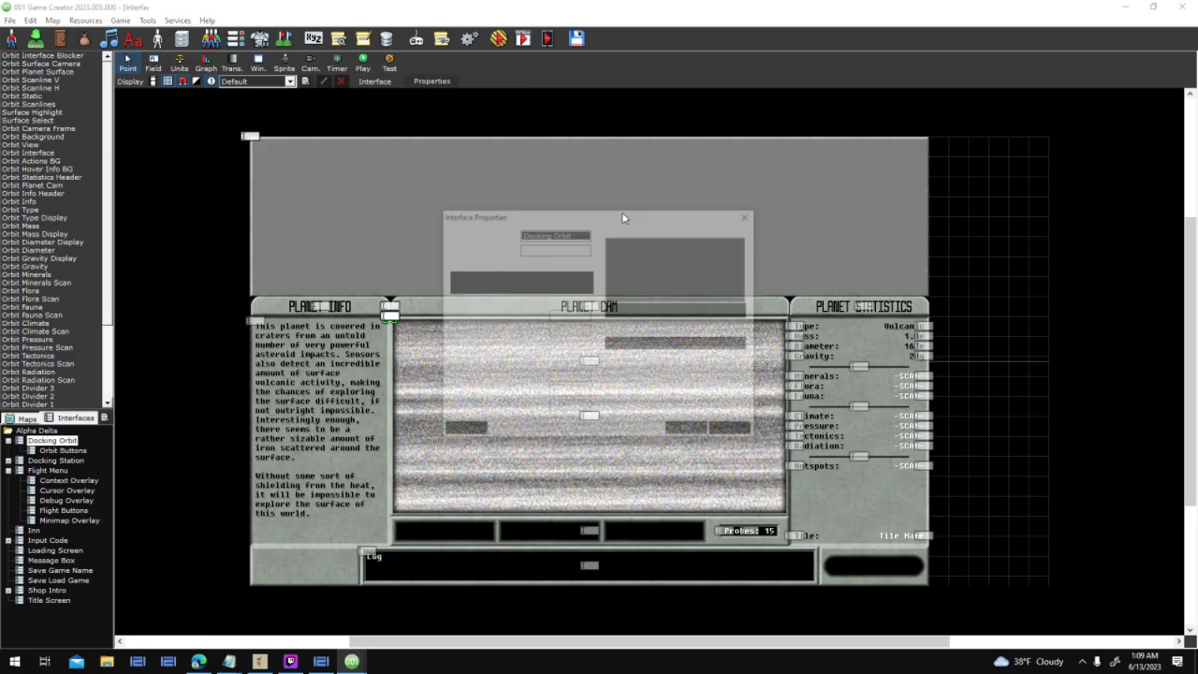
{"action": "double_click", "coordinate": [652, 257]}
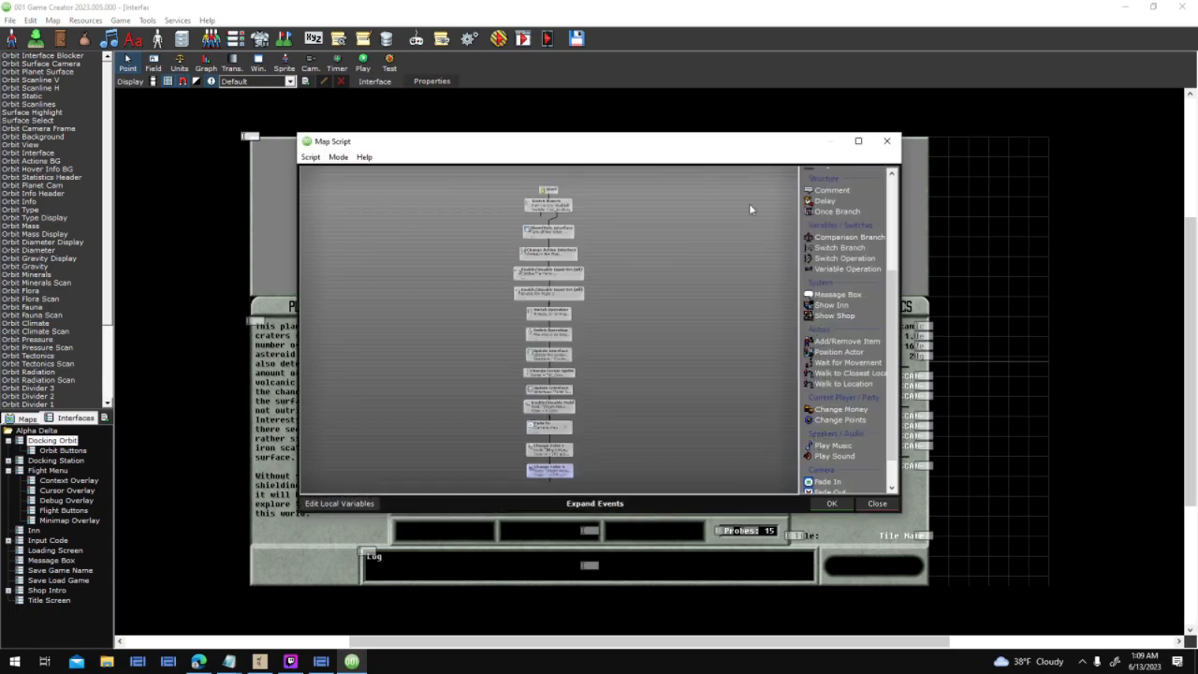
{"action": "left_click", "coordinate": [858, 140]}
{"action": "key", "text": "ctrl+v"}
{"action": "left_click_drag", "start_coordinate": [912, 225], "coordinate": [823, 189]}
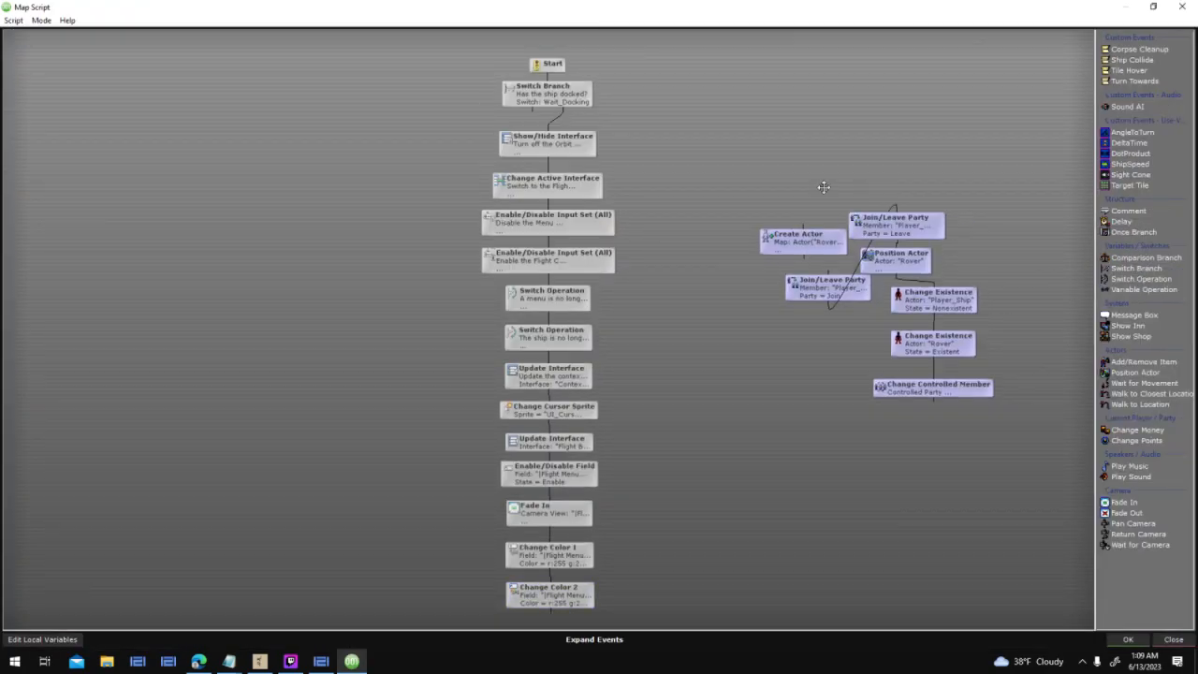
{"action": "left_click", "coordinate": [823, 194]}
Separate Create Actor from the pasted chain and place the Player_Rover Join/Leave Party event above the Player_Ship one
{"action": "left_click_drag", "start_coordinate": [770, 259], "coordinate": [726, 264]}
{"action": "left_click_drag", "start_coordinate": [748, 219], "coordinate": [741, 122]}
{"action": "left_click_drag", "start_coordinate": [759, 269], "coordinate": [866, 162]}
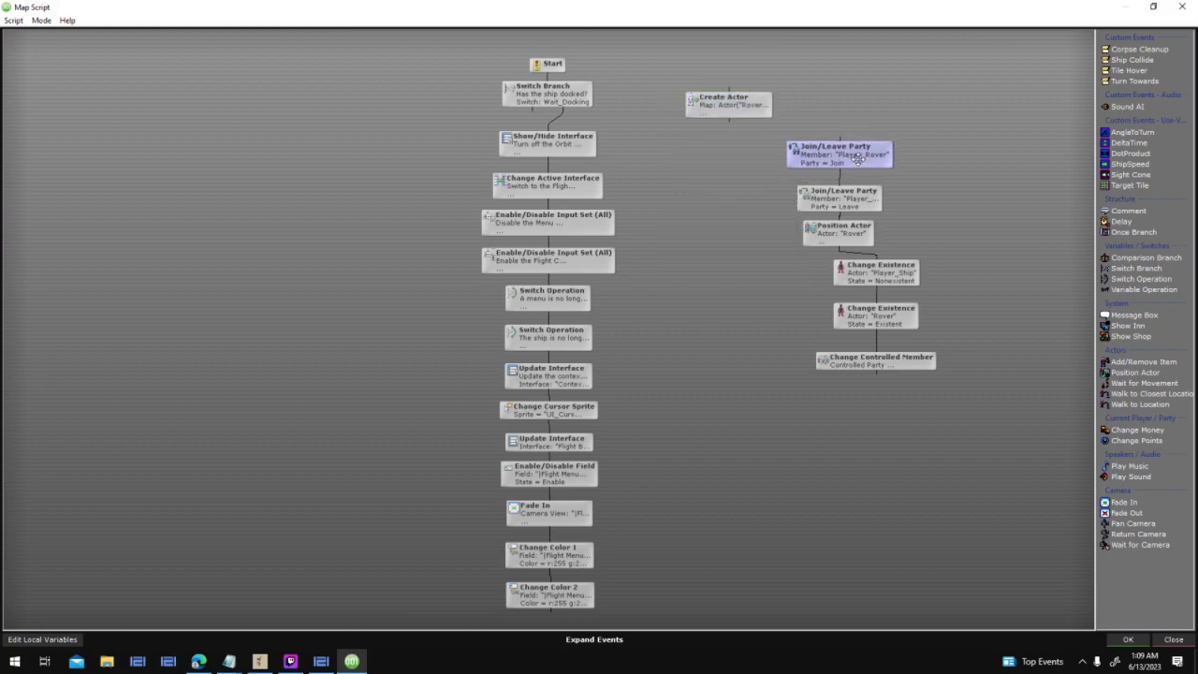
Set the Position Actor event to move the Ship to the Sector 0 (Space) map
{"action": "left_click", "coordinate": [866, 205]}
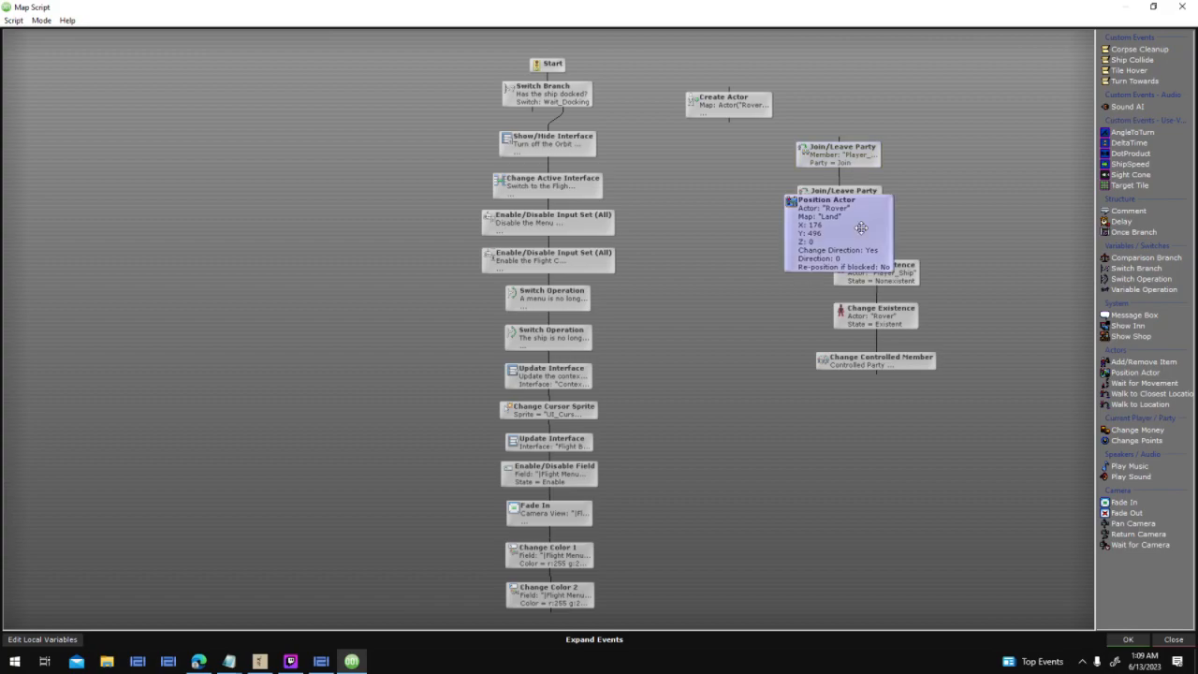
{"action": "double_click", "coordinate": [868, 199]}
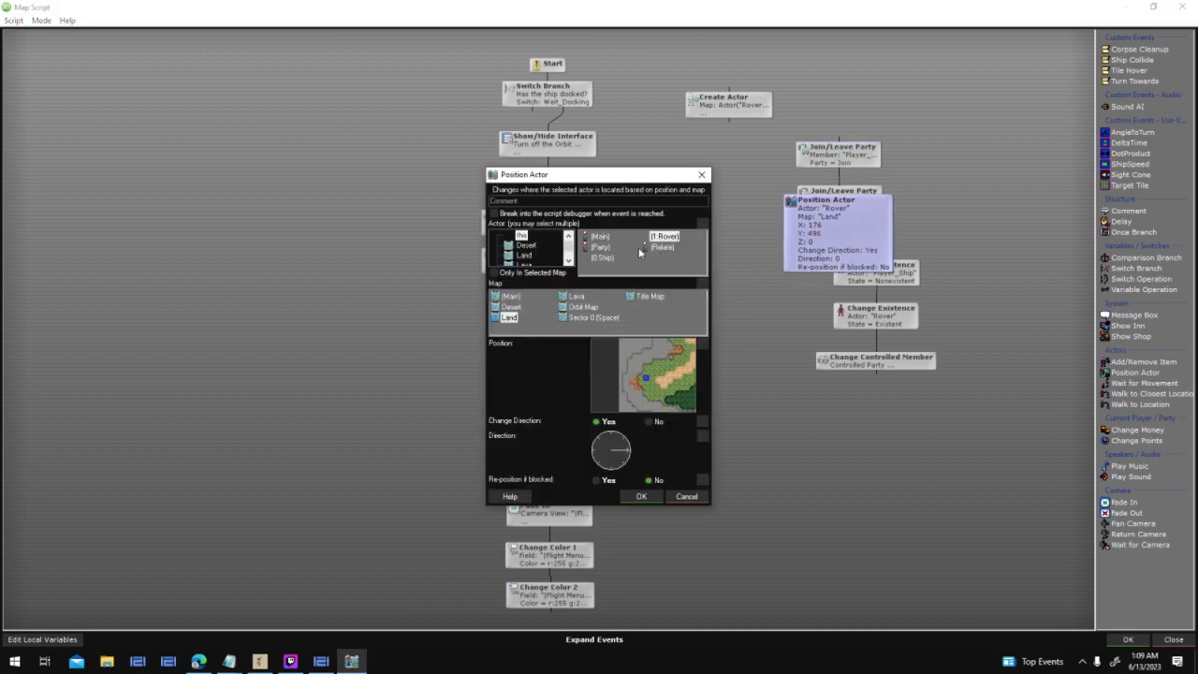
{"action": "left_click", "coordinate": [608, 258]}
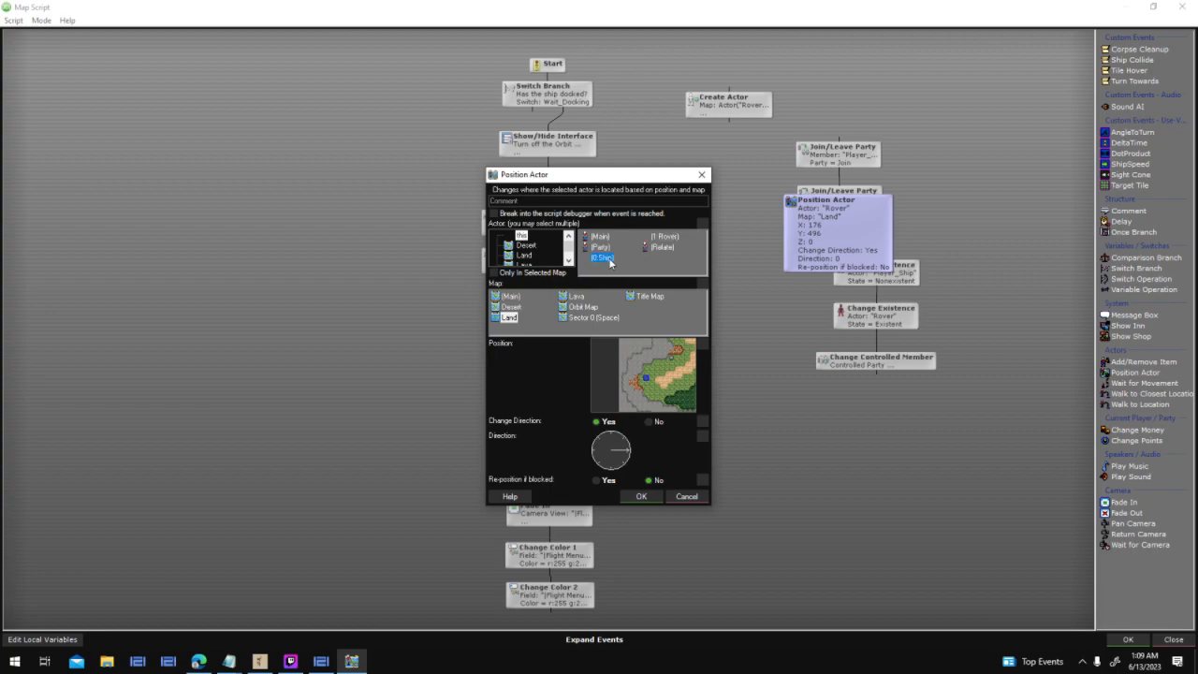
{"action": "left_click", "coordinate": [702, 346]}
{"action": "left_click", "coordinate": [597, 318]}
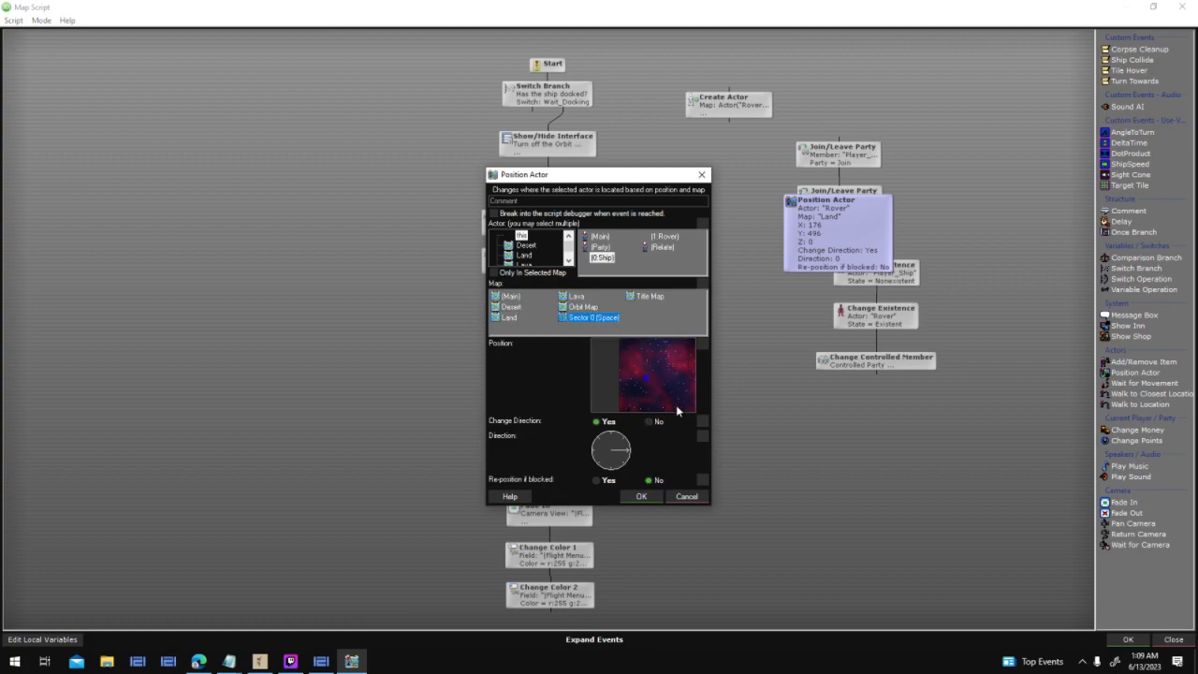
{"action": "left_click", "coordinate": [641, 496]}
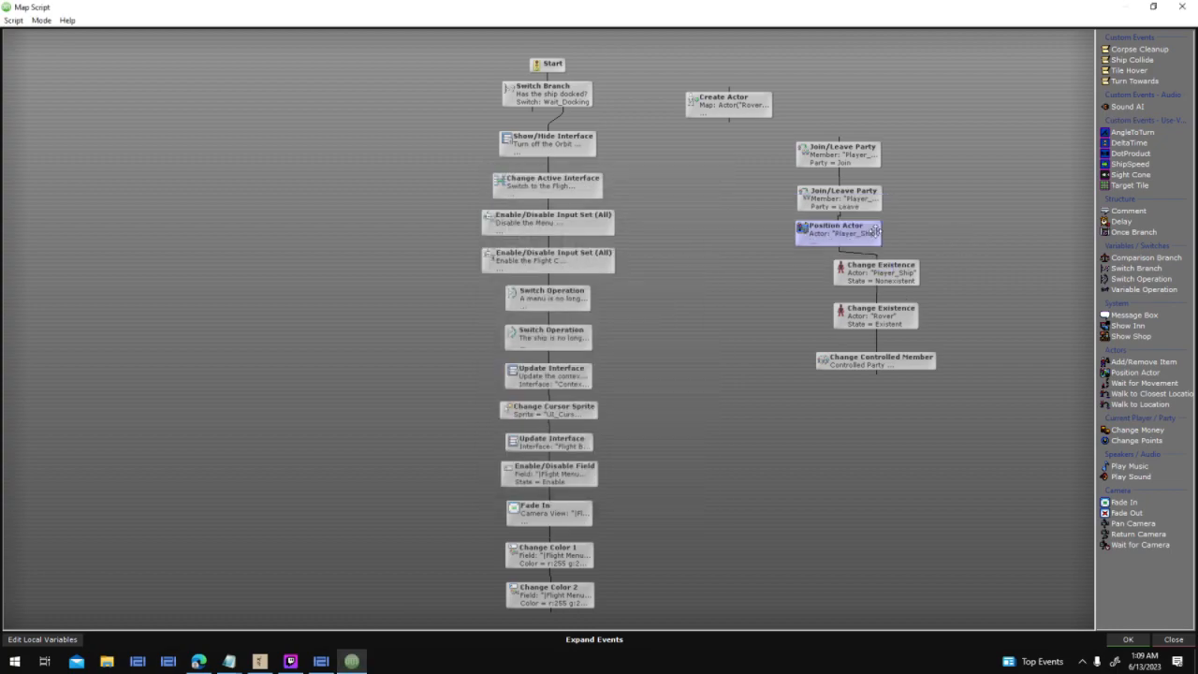
Set the Player_Ship Change Existence event to Existent and the Rover one to Nonexistent
{"action": "left_click", "coordinate": [879, 271]}
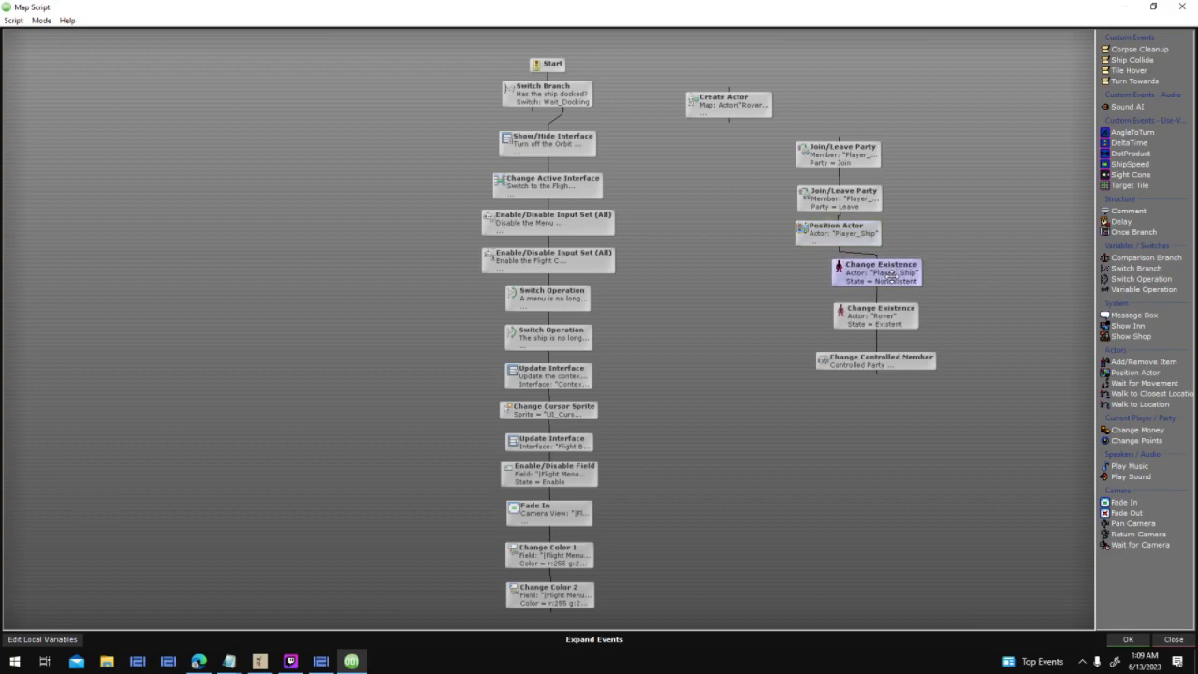
{"action": "key", "text": "Return"}
{"action": "left_click", "coordinate": [660, 388]}
{"action": "left_click", "coordinate": [645, 408]}
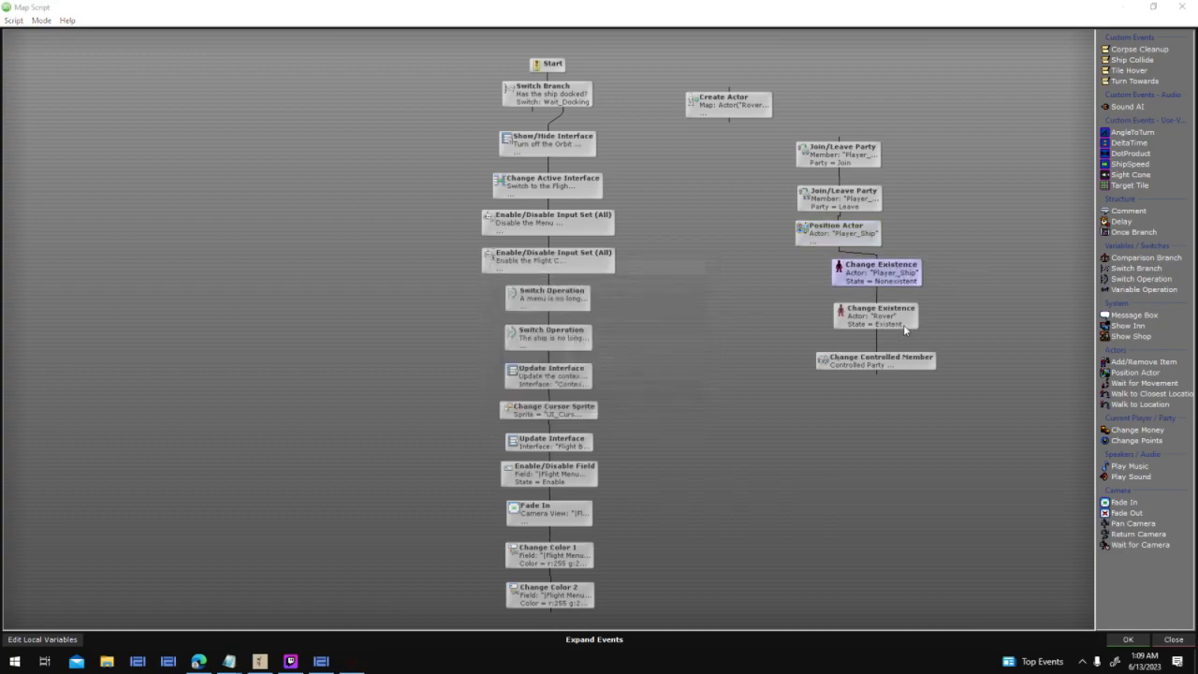
{"action": "left_click", "coordinate": [904, 325]}
{"action": "key", "text": "Return"}
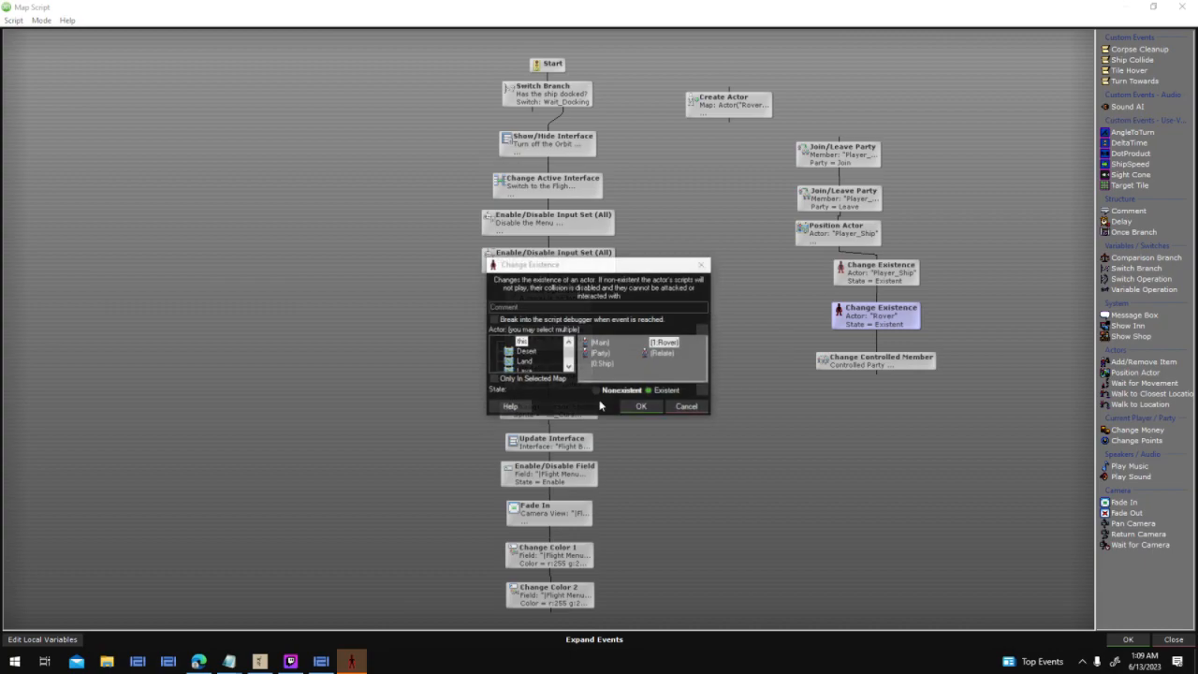
{"action": "left_click", "coordinate": [614, 391]}
{"action": "key", "text": "Return"}
Set the controlled party member to Ship and switch the Ship's Join/Leave Party event to Join
{"action": "left_click", "coordinate": [845, 360]}
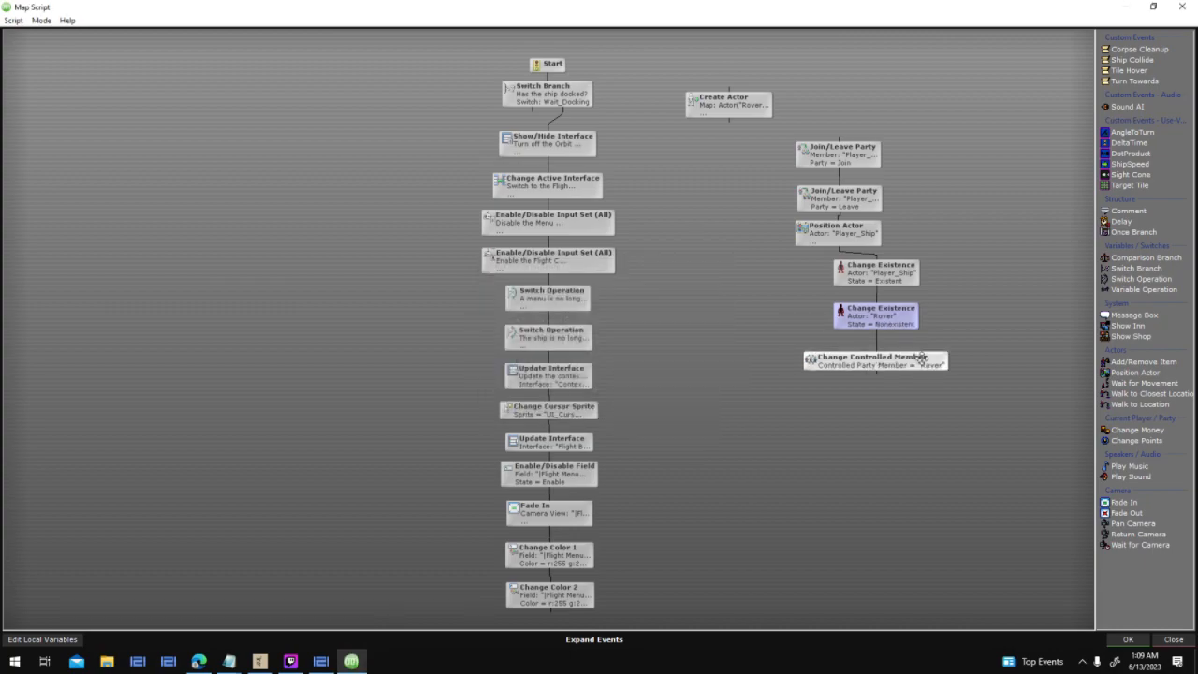
{"action": "key", "text": "Return"}
{"action": "key", "text": "Up"}
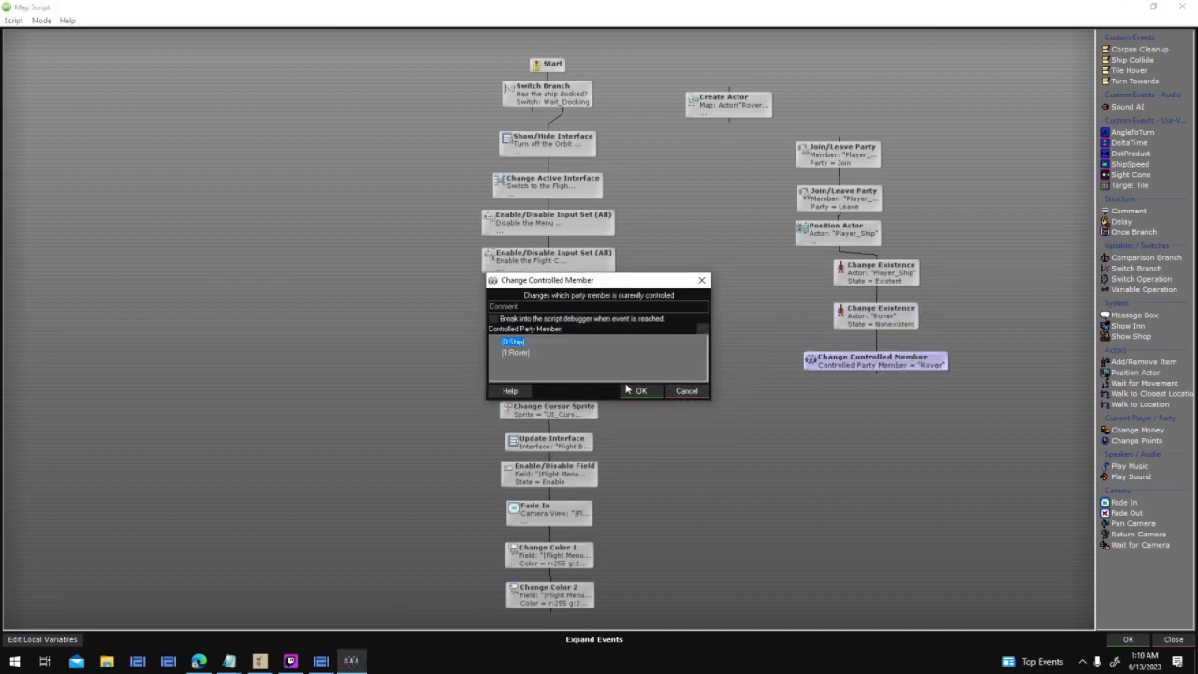
{"action": "key", "text": "Return"}
{"action": "left_click", "coordinate": [855, 193]}
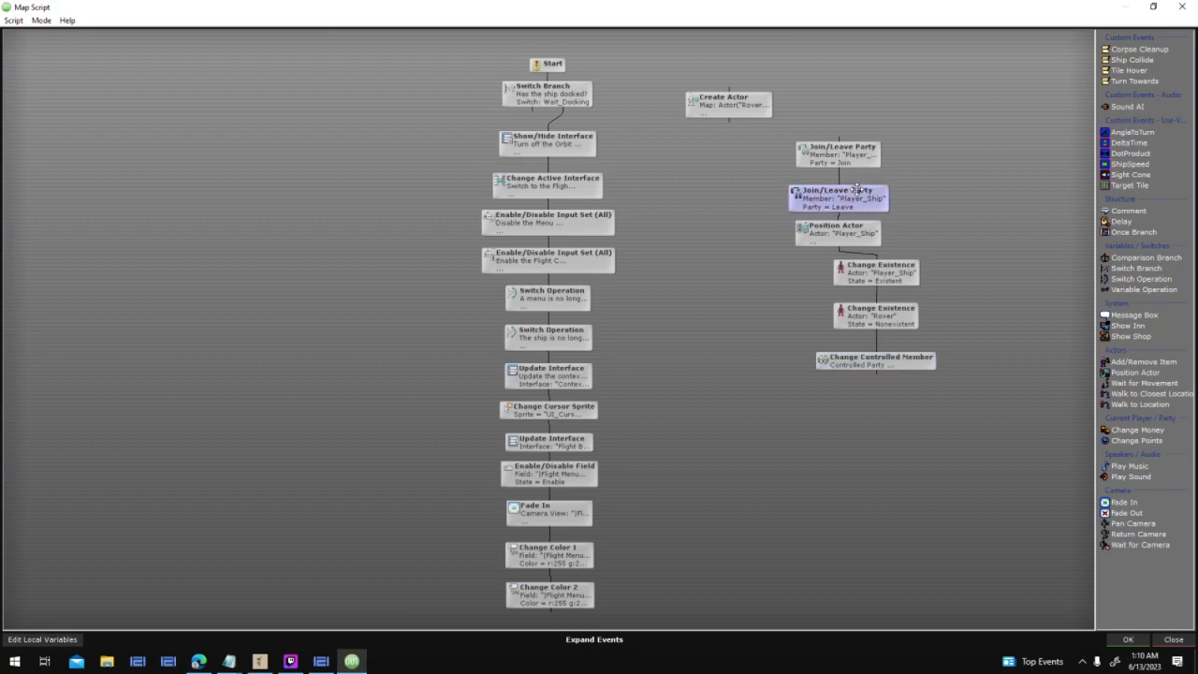
{"action": "key", "text": "Return"}
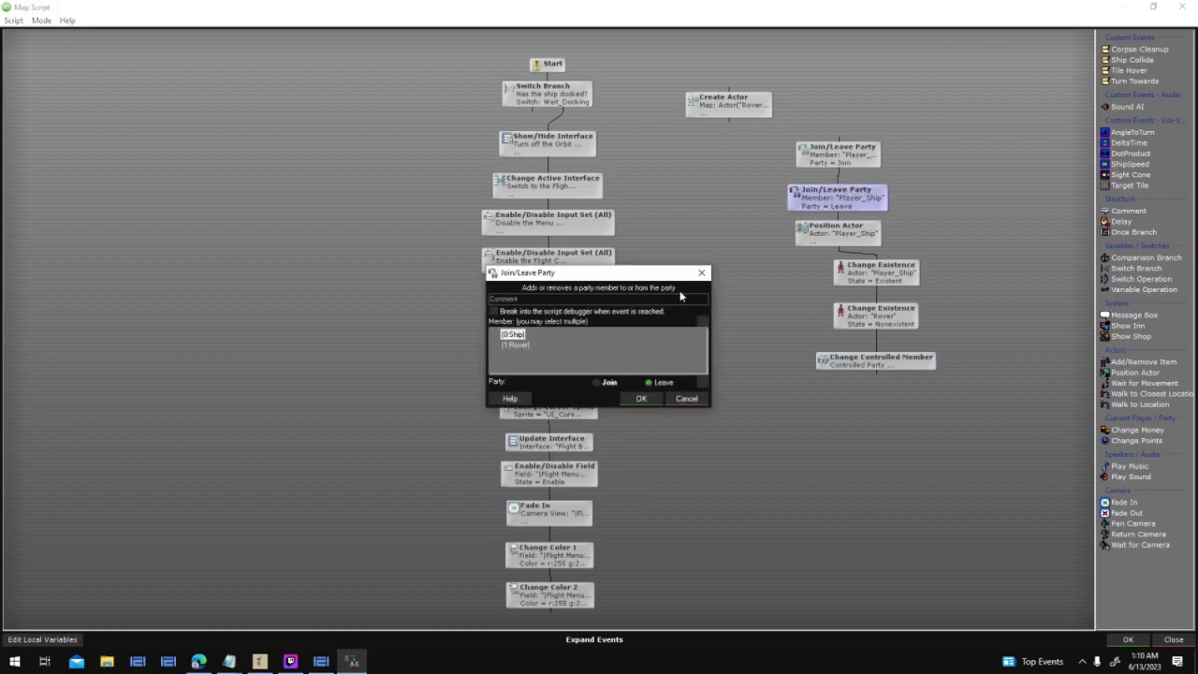
{"action": "left_click", "coordinate": [644, 400]}
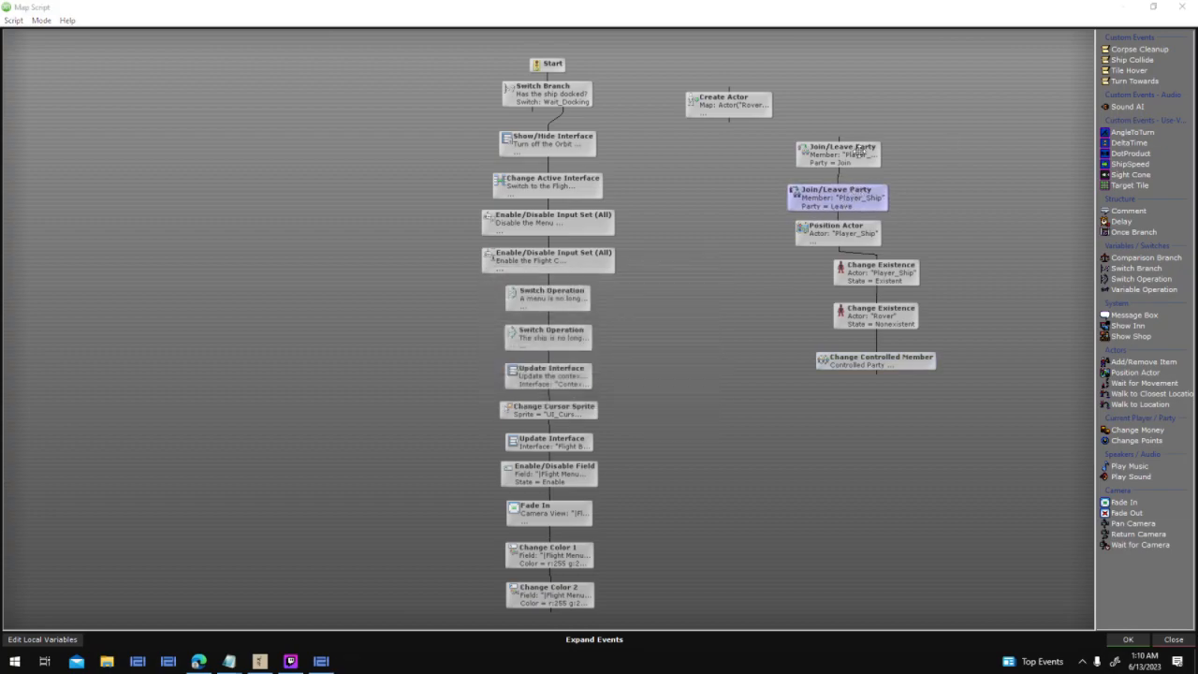
Set the Player_Rover join event aside and link the ship chain between the second Enable/Disable Input Set and the first Switch Operation
{"action": "left_click_drag", "start_coordinate": [839, 164], "coordinate": [840, 92]}
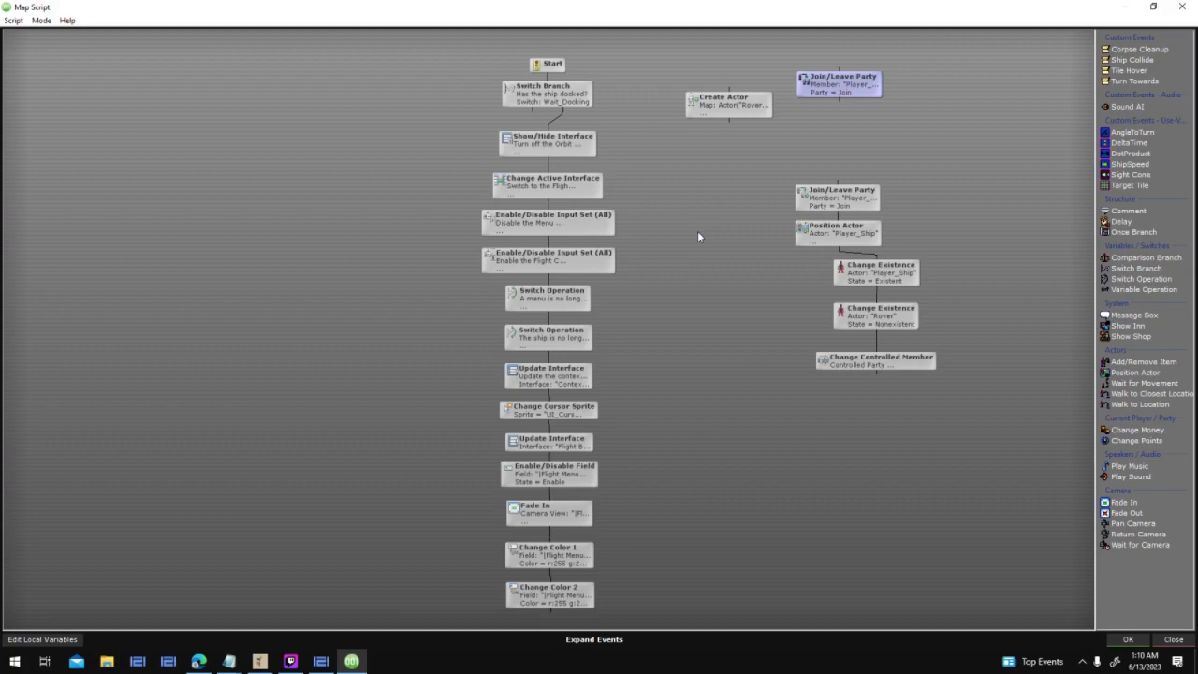
{"action": "left_click_drag", "start_coordinate": [548, 280], "coordinate": [837, 187]}
{"action": "left_click_drag", "start_coordinate": [942, 177], "coordinate": [893, 174]}
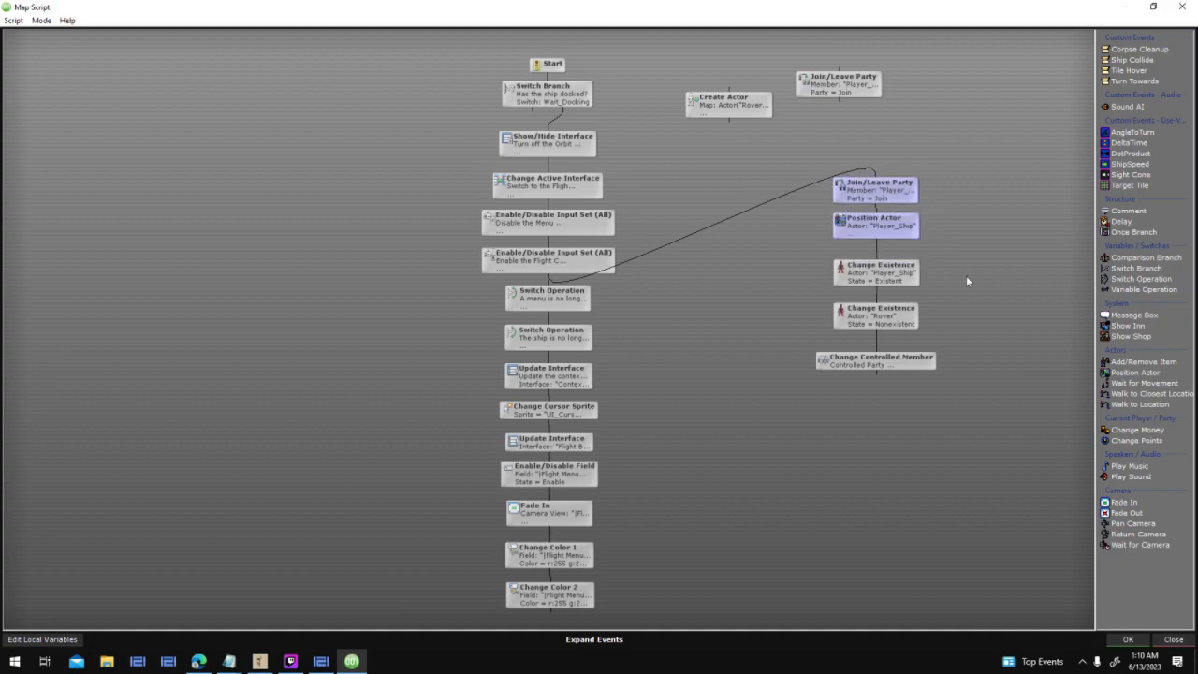
{"action": "left_click_drag", "start_coordinate": [876, 372], "coordinate": [552, 296]}
{"action": "middle_click_drag", "start_coordinate": [825, 418], "coordinate": [702, 407]}
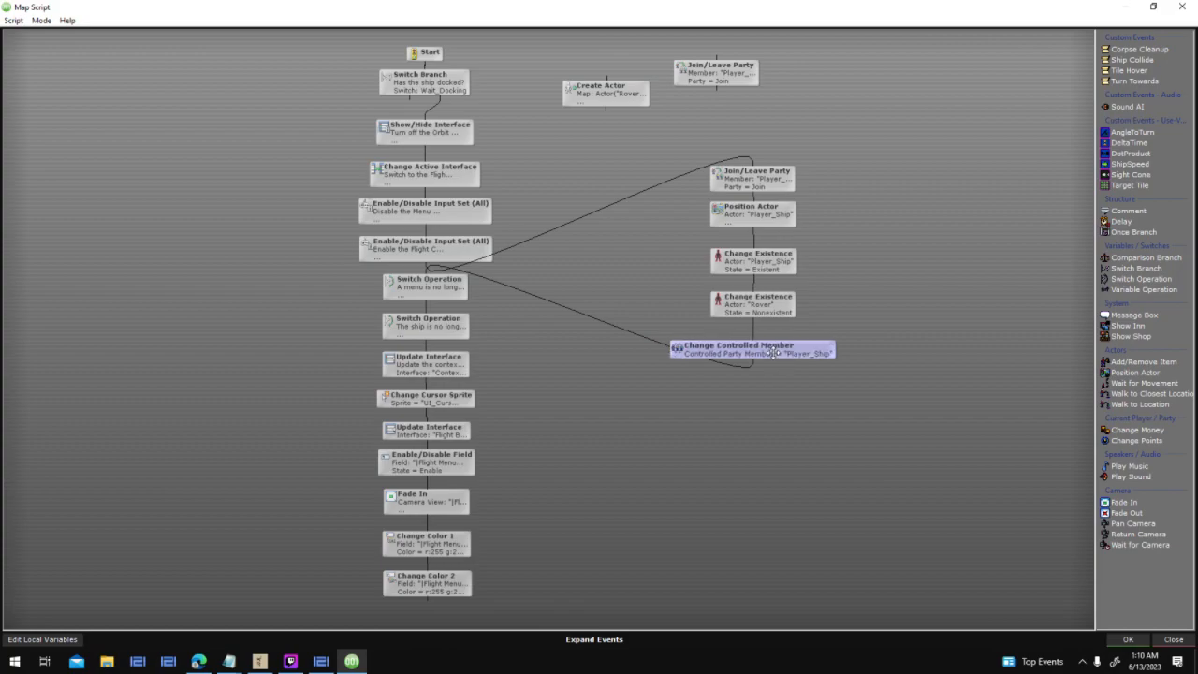
Accept the Docking Orbit script and properties, and save the interface while switching to Context Overlay
{"action": "left_click", "coordinate": [790, 216]}
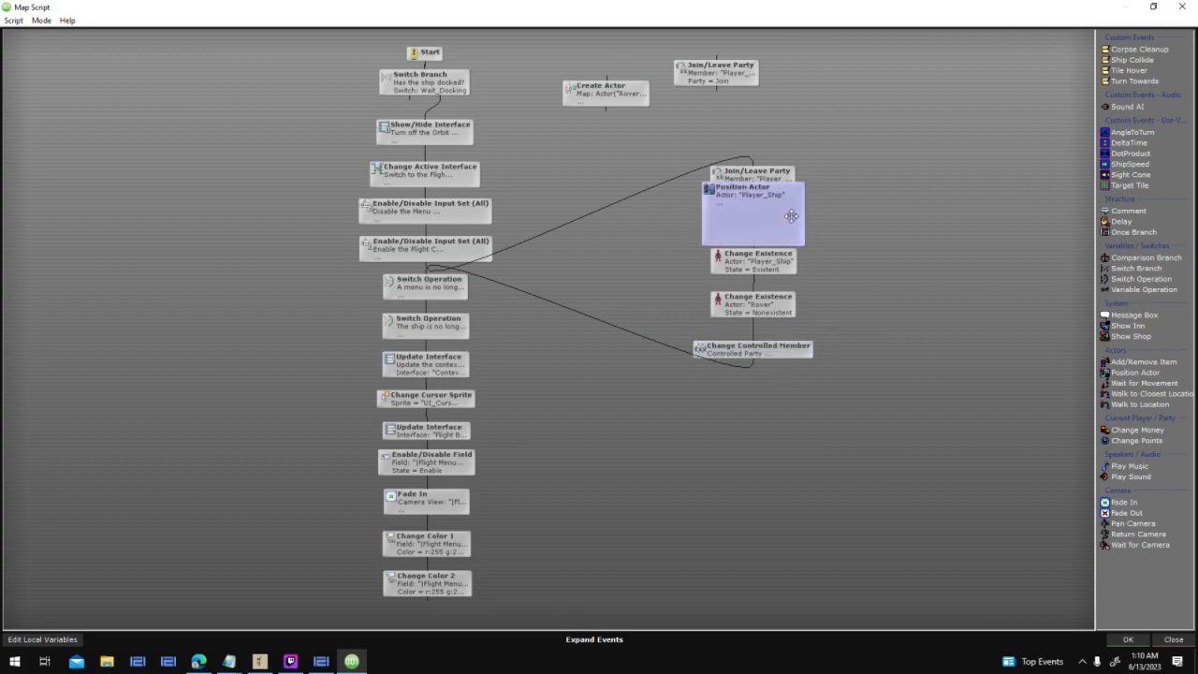
{"action": "left_click", "coordinate": [1128, 639]}
{"action": "left_click", "coordinate": [694, 430]}
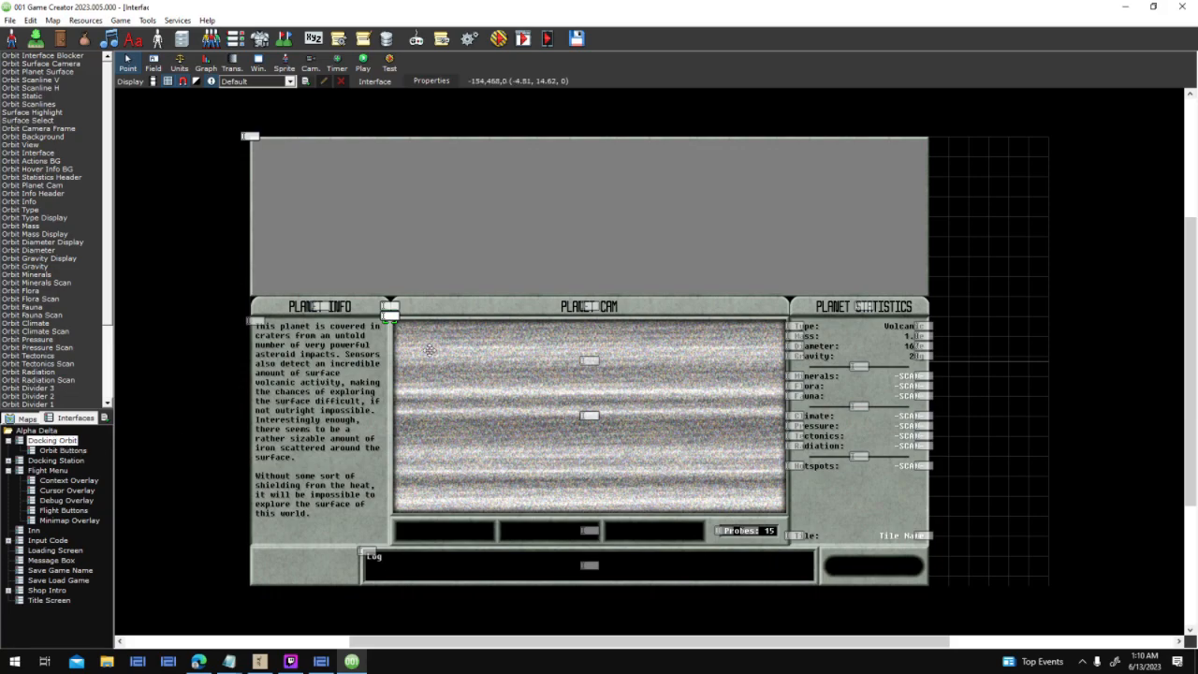
{"action": "left_click", "coordinate": [89, 482]}
{"action": "left_click", "coordinate": [569, 372]}
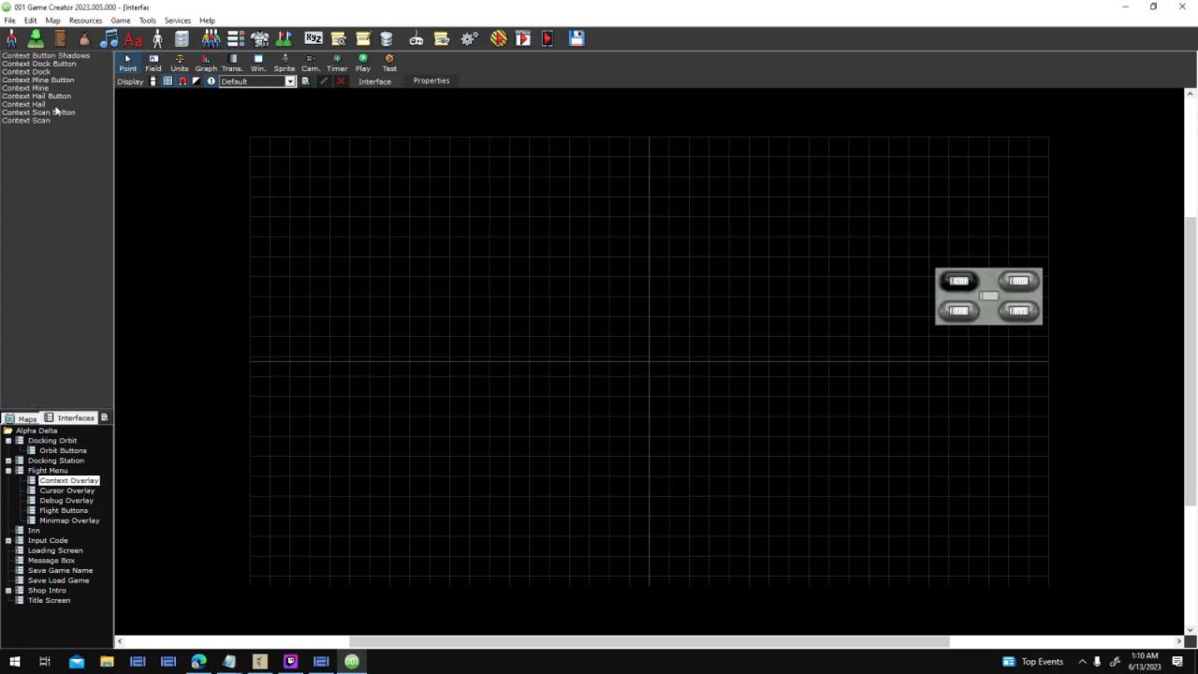
Check the properties and triggers of the Context Dock field, and close them without changes
{"action": "left_click", "coordinate": [38, 72]}
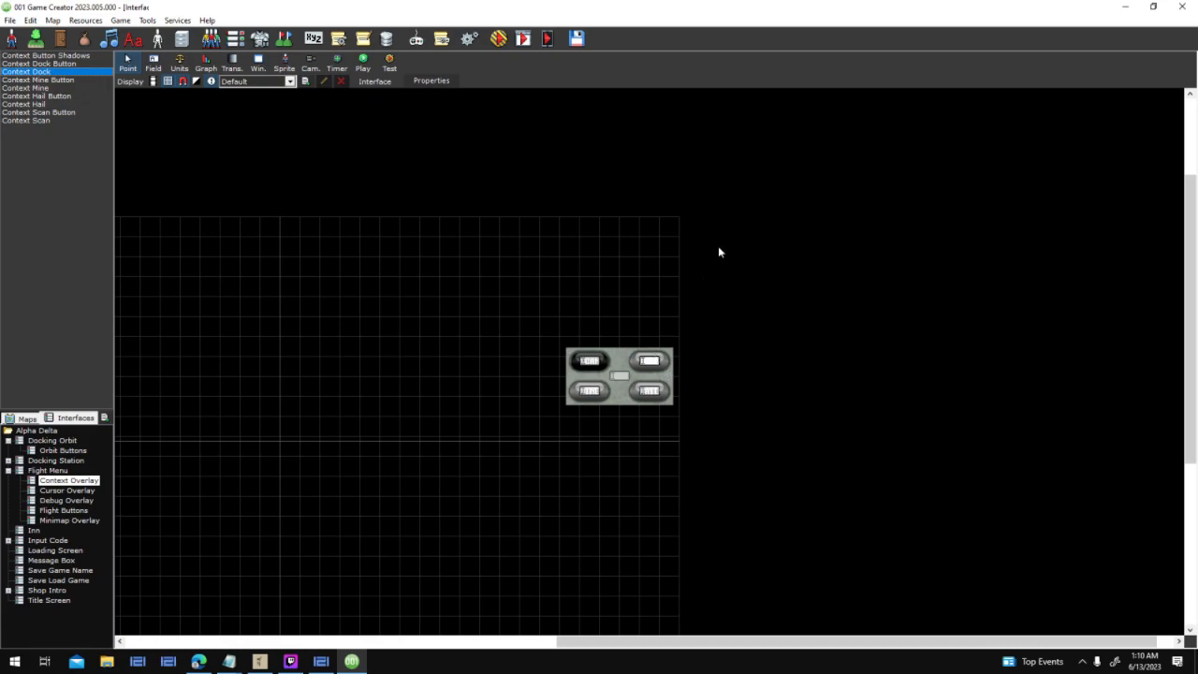
{"action": "double_click", "coordinate": [729, 204]}
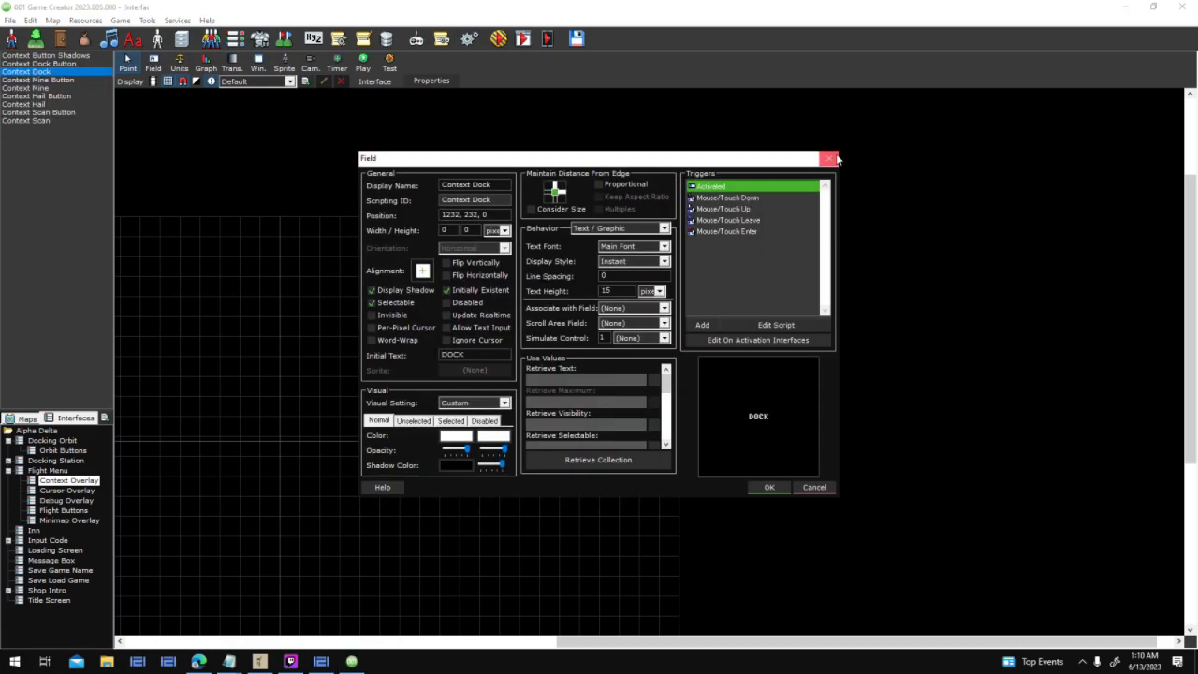
{"action": "left_click", "coordinate": [827, 158]}
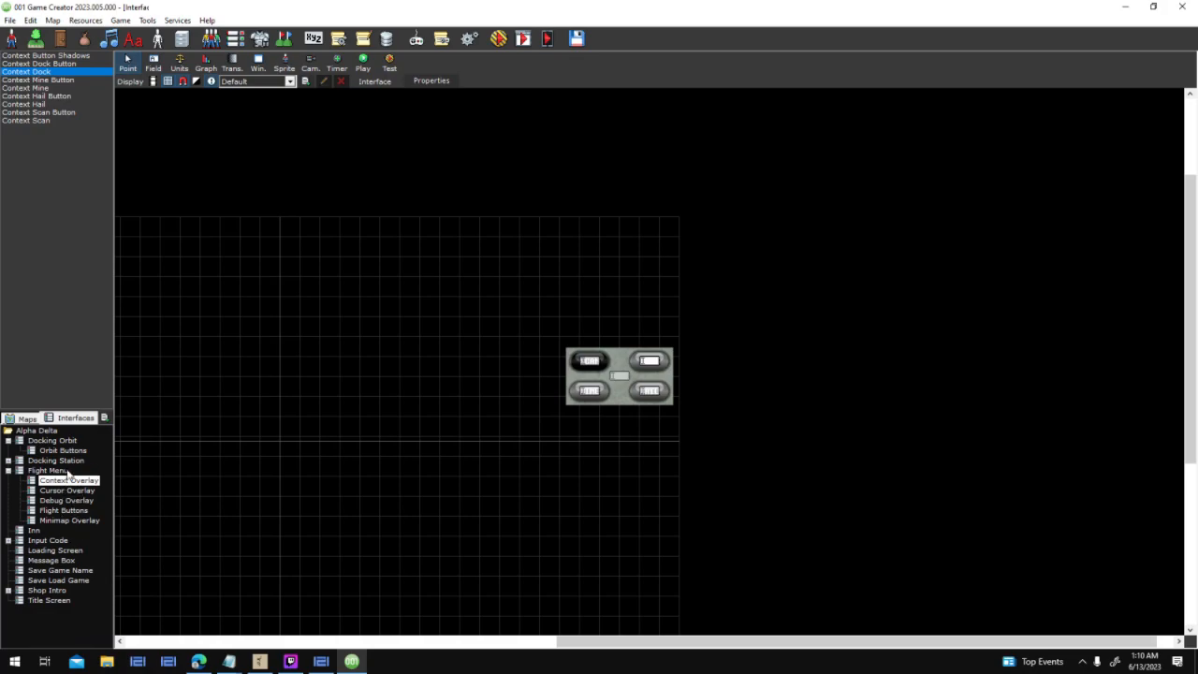
In the Docking Orbit script, set the ship's Position Actor X to the X Position of the Currently_Selected actor
{"action": "left_click", "coordinate": [75, 453]}
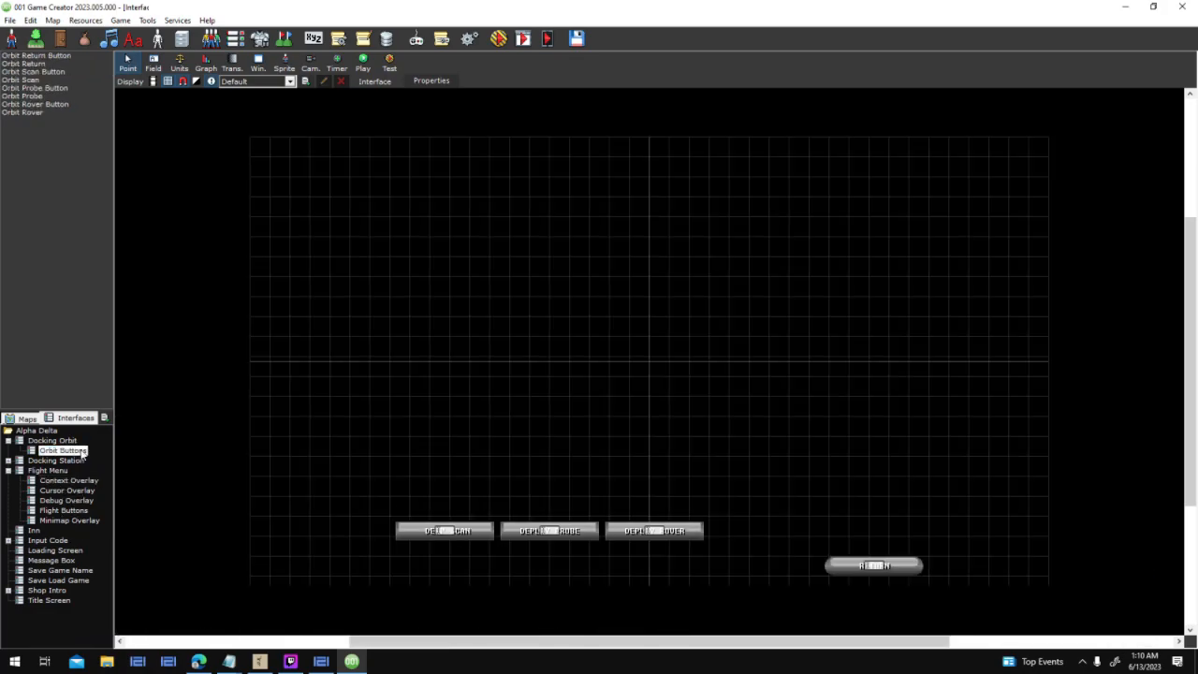
{"action": "left_click", "coordinate": [73, 442]}
{"action": "left_click", "coordinate": [436, 84]}
{"action": "double_click", "coordinate": [661, 255]}
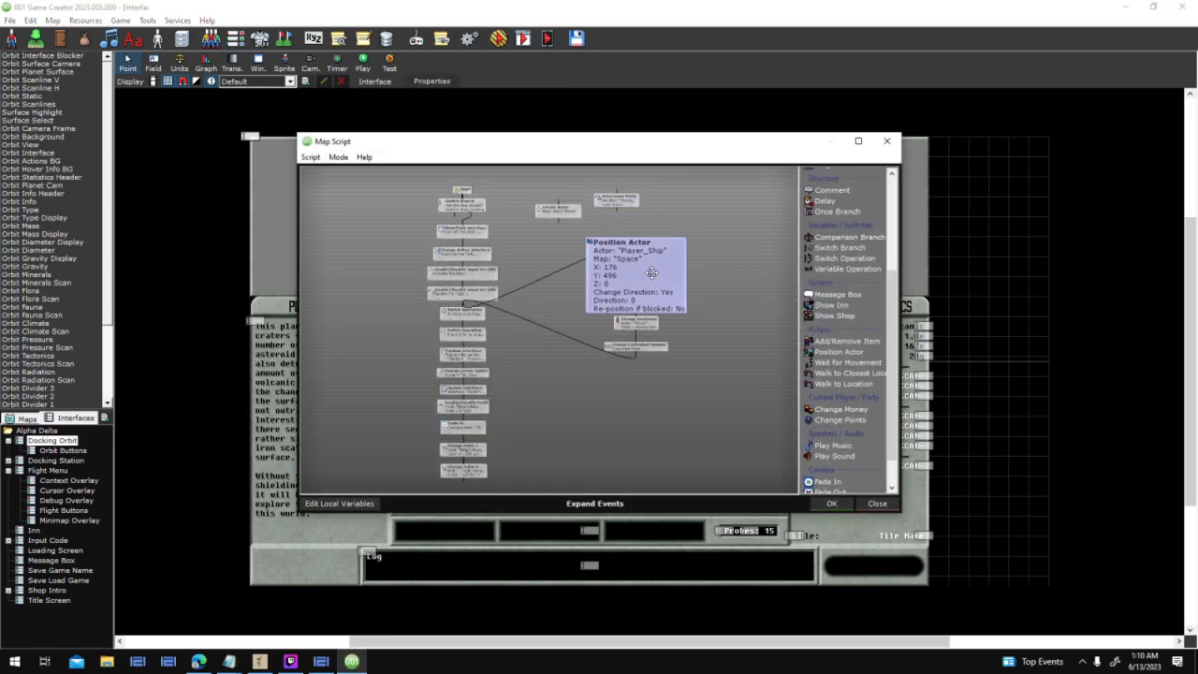
{"action": "double_click", "coordinate": [651, 272]}
{"action": "left_click", "coordinate": [702, 348]}
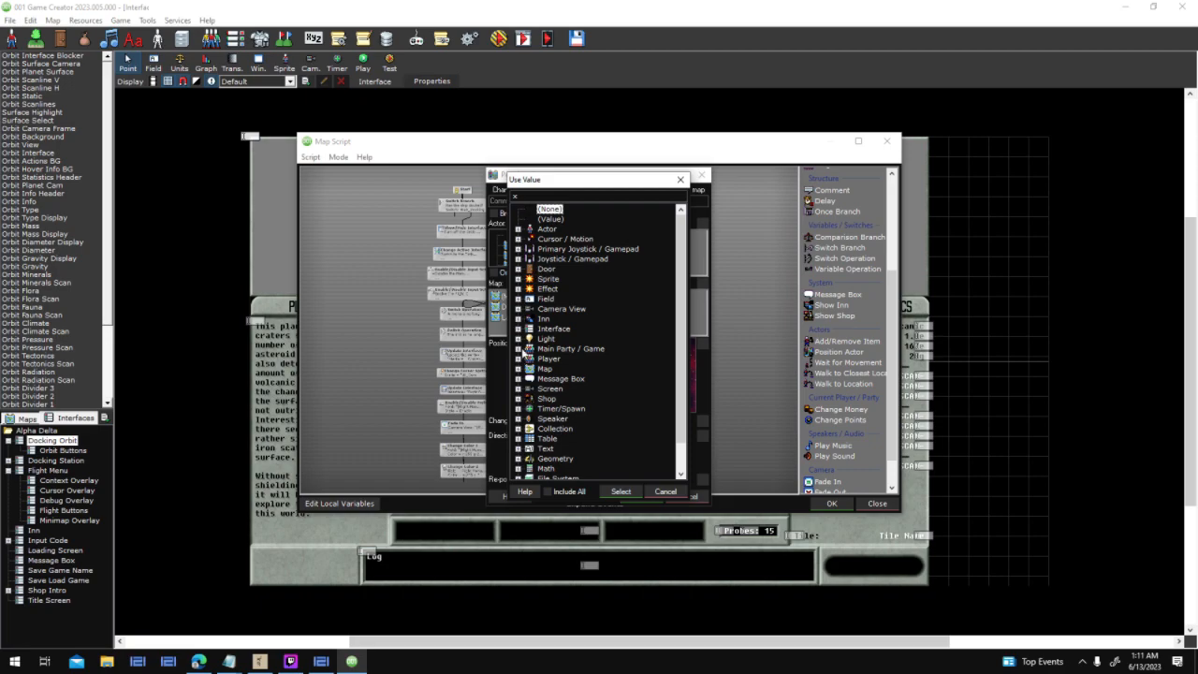
{"action": "left_click", "coordinate": [518, 228]}
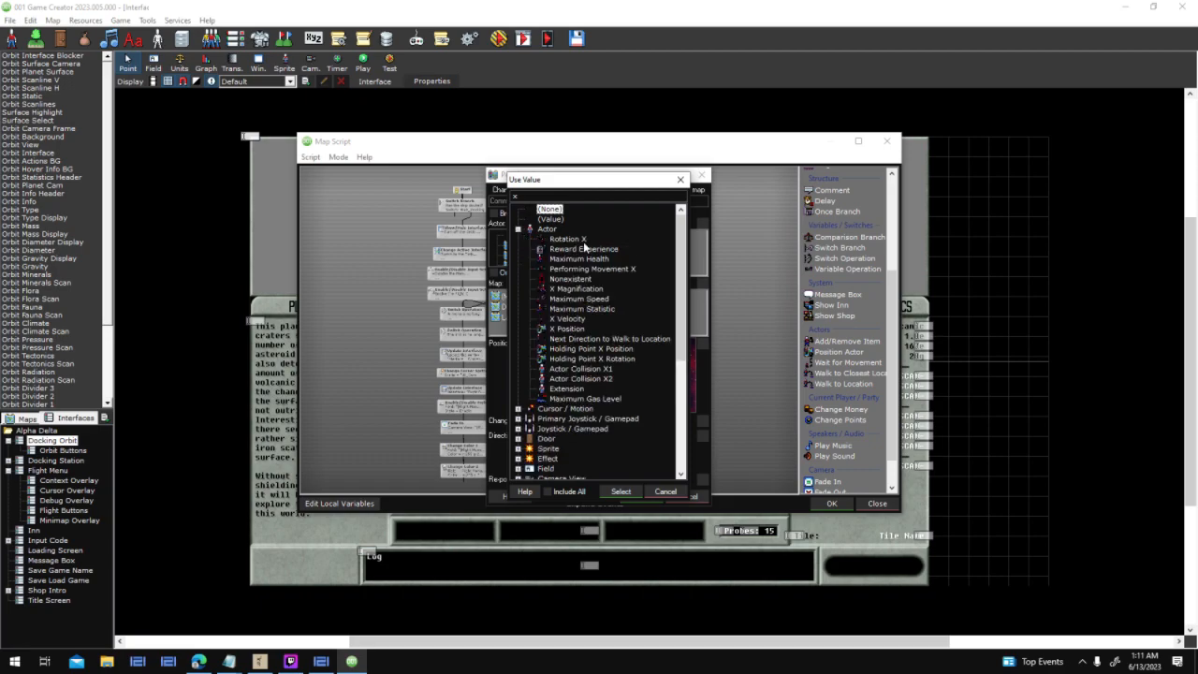
{"action": "double_click", "coordinate": [575, 330]}
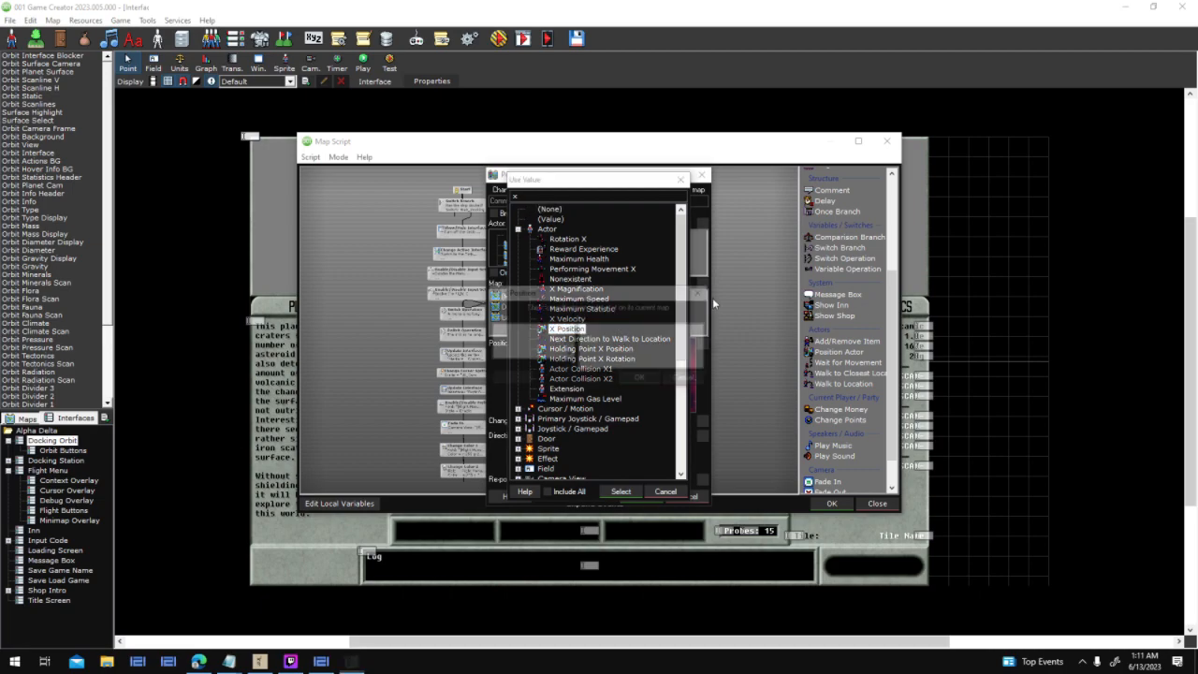
{"action": "left_click", "coordinate": [662, 341]}
{"action": "left_click", "coordinate": [518, 228]}
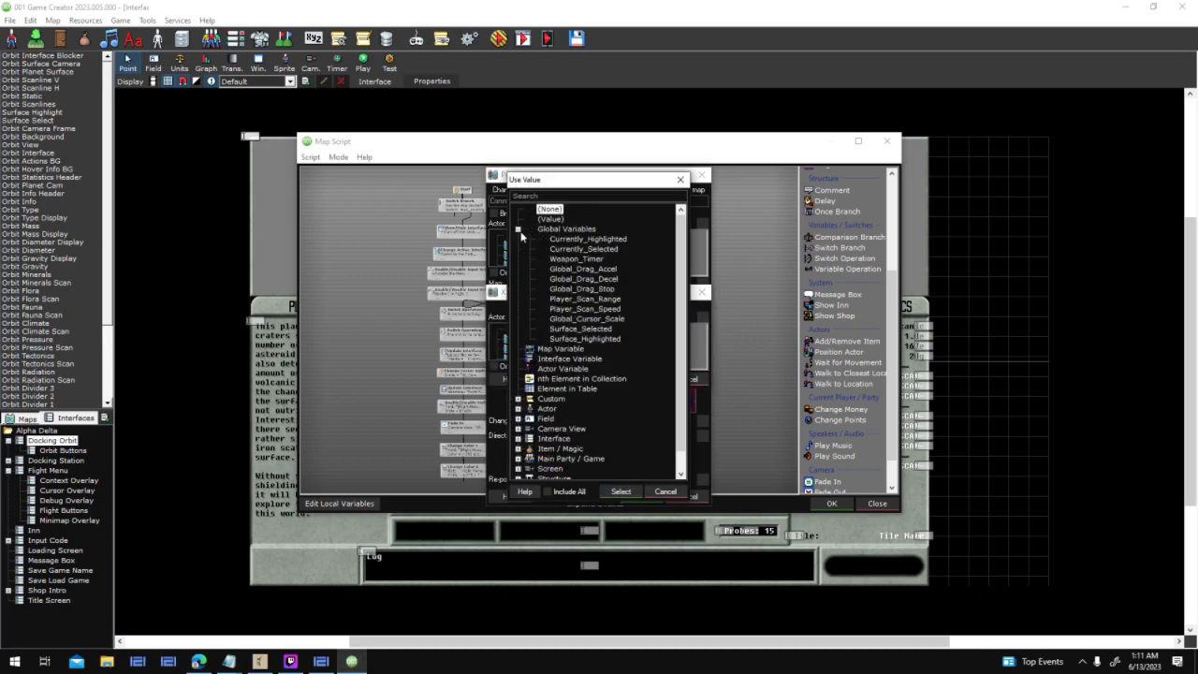
{"action": "double_click", "coordinate": [571, 245]}
{"action": "left_click", "coordinate": [646, 335]}
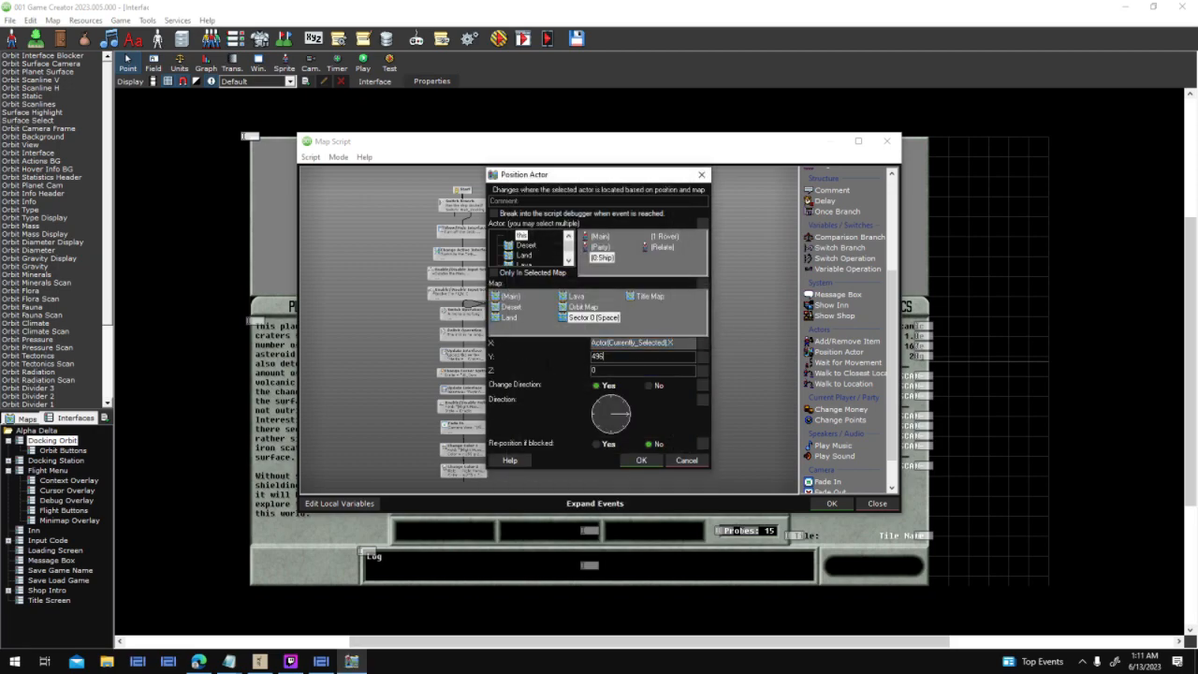
Set the Position Actor event's Y to Actor(Currently_Selected).Y and save the script and the interface properties
{"action": "double_click", "coordinate": [686, 352]}
{"action": "type", "text": "Actor(Currently_Selected).X"}
{"action": "key", "text": "BackSpace"}
{"action": "type", "text": "Y"}
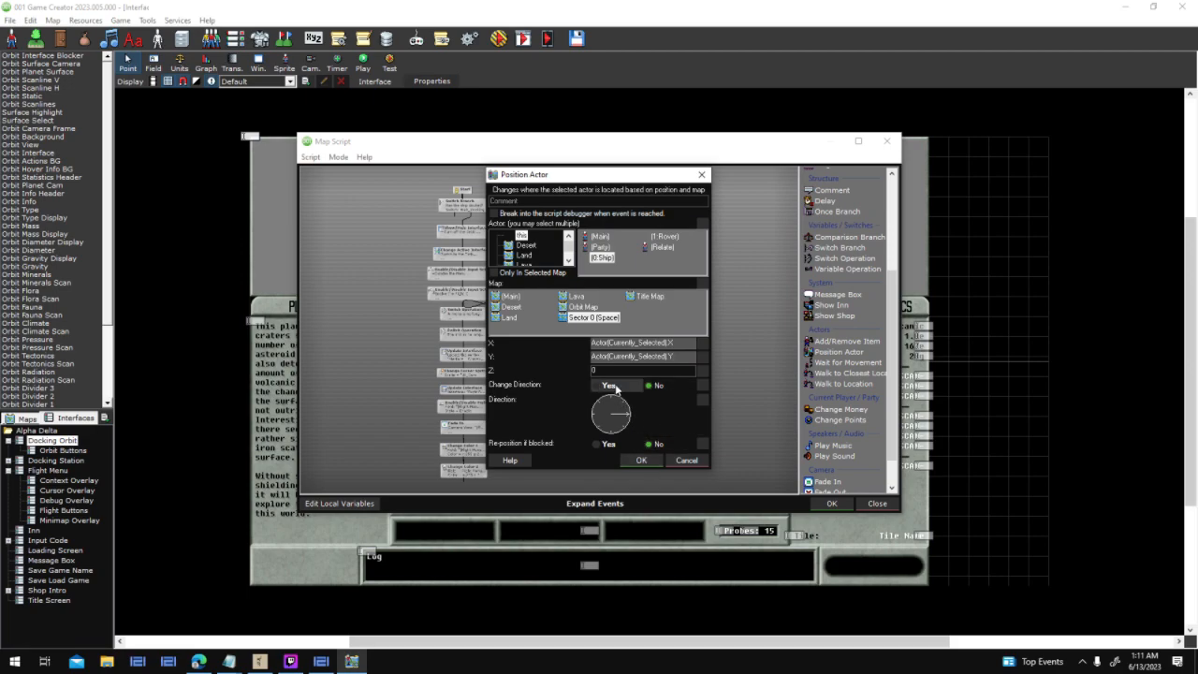
{"action": "left_click", "coordinate": [641, 459]}
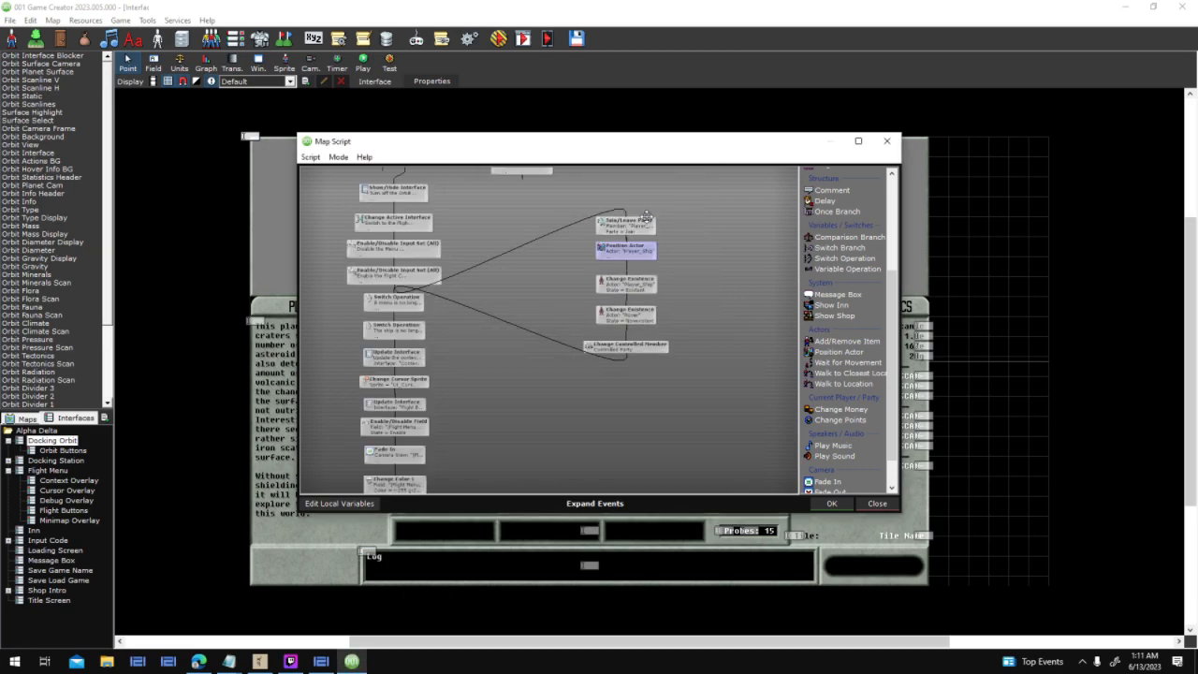
{"action": "left_click", "coordinate": [825, 500]}
{"action": "left_click", "coordinate": [700, 431]}
Launch a test run of the game and scan the green planet from space flight
{"action": "left_click", "coordinate": [505, 44]}
{"action": "left_click", "coordinate": [557, 376]}
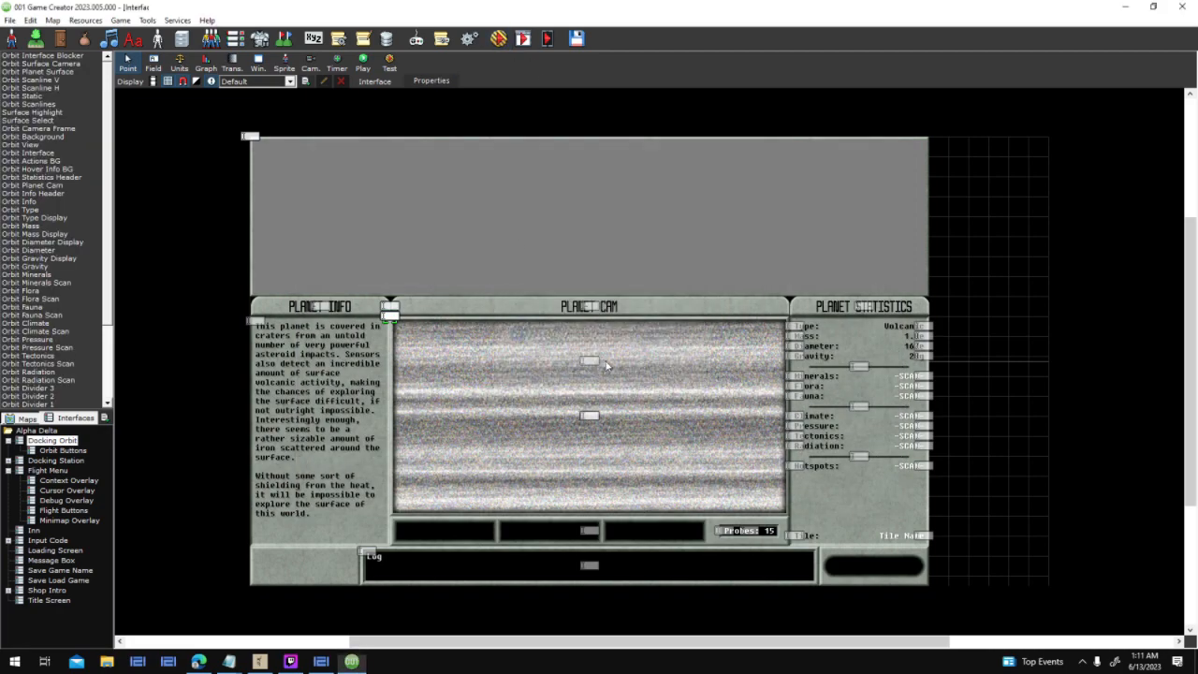
{"action": "left_click", "coordinate": [704, 417]}
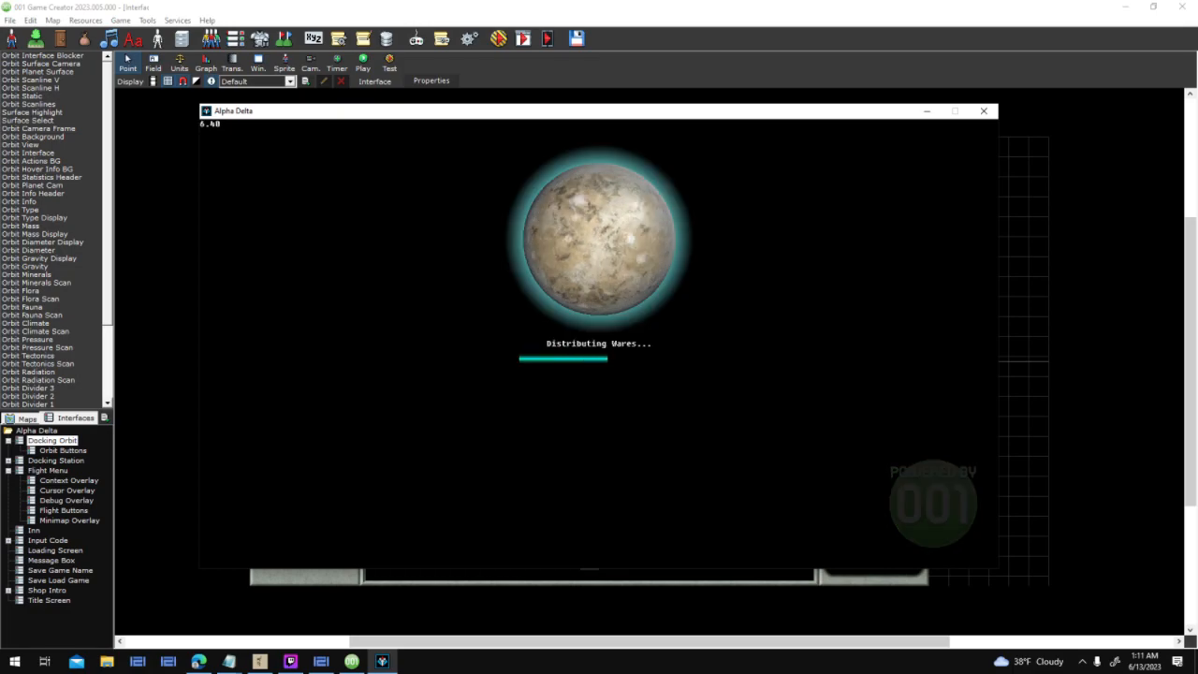
{"action": "left_click", "coordinate": [299, 659]}
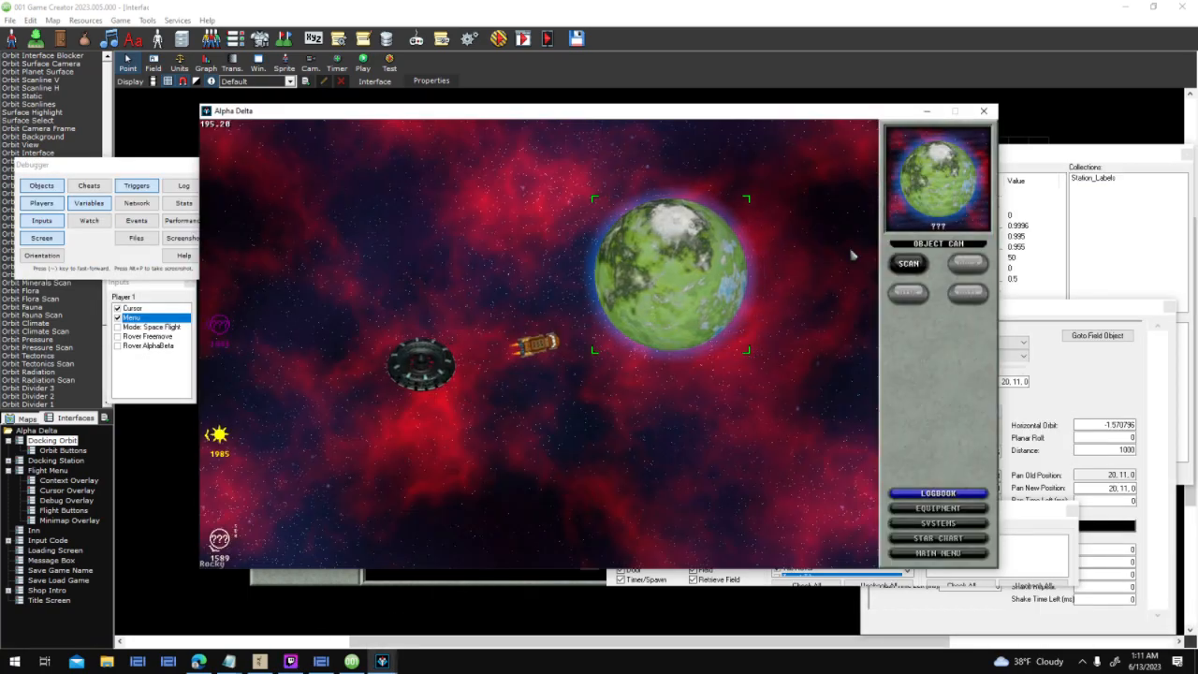
{"action": "left_click", "coordinate": [914, 267]}
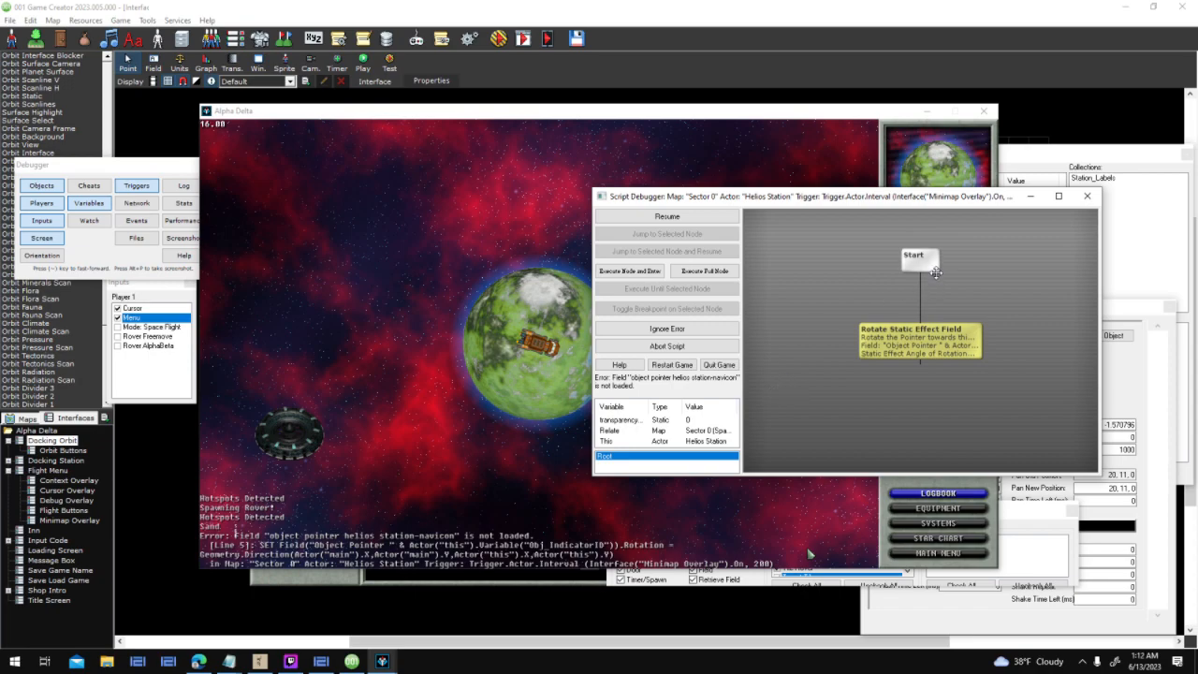
Examine the failing Rotate Static Effect Field event in the script debugger, then quit the game
{"action": "mouse_move", "coordinate": [949, 352]}
{"action": "left_click_drag", "start_coordinate": [949, 353], "coordinate": [997, 328]}
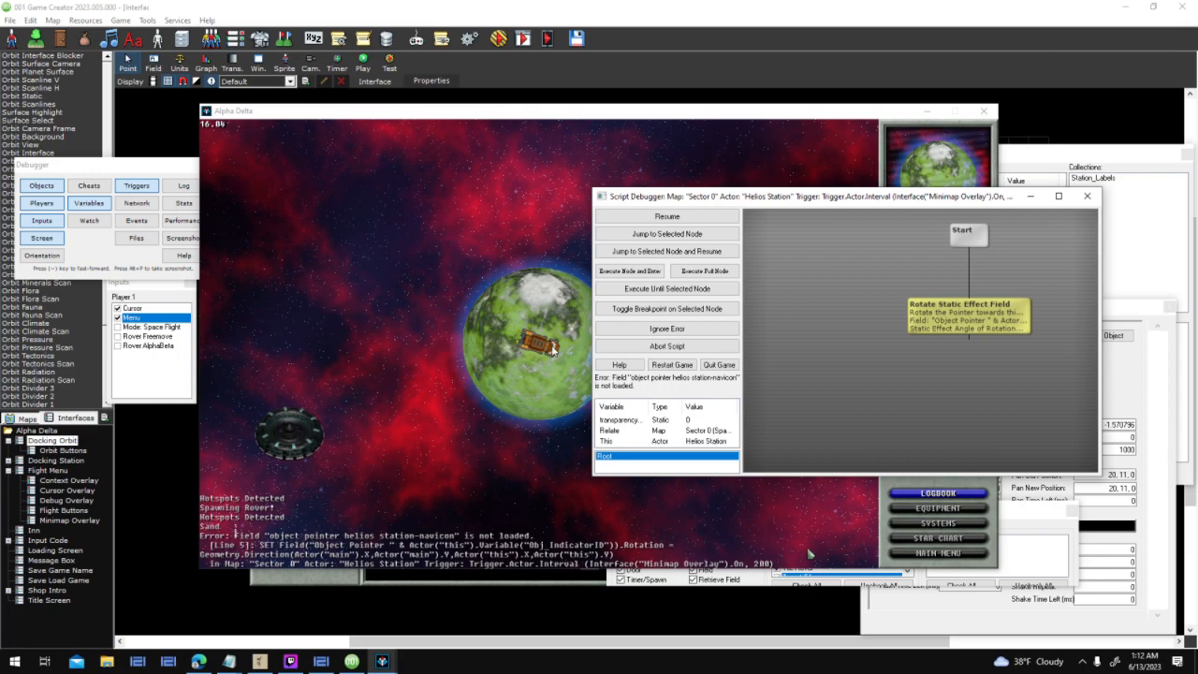
{"action": "left_click", "coordinate": [720, 365]}
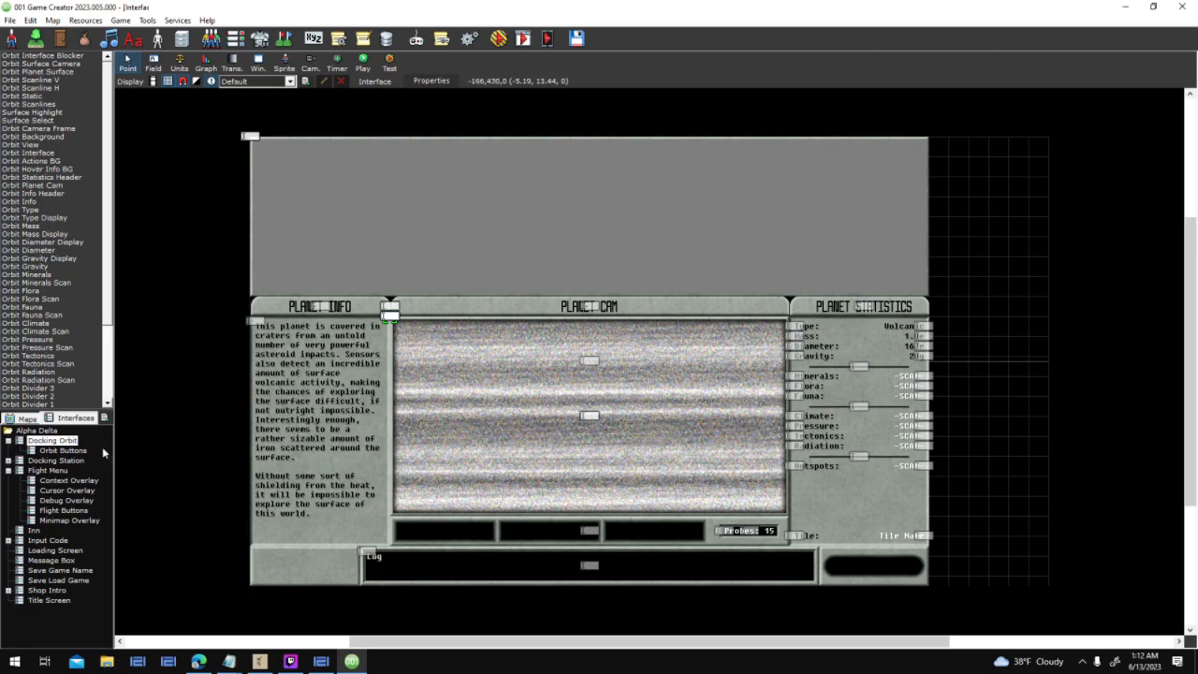
Open the Player canceled trigger script of the Docking Orbit interface in a maximized editor
{"action": "double_click", "coordinate": [49, 470]}
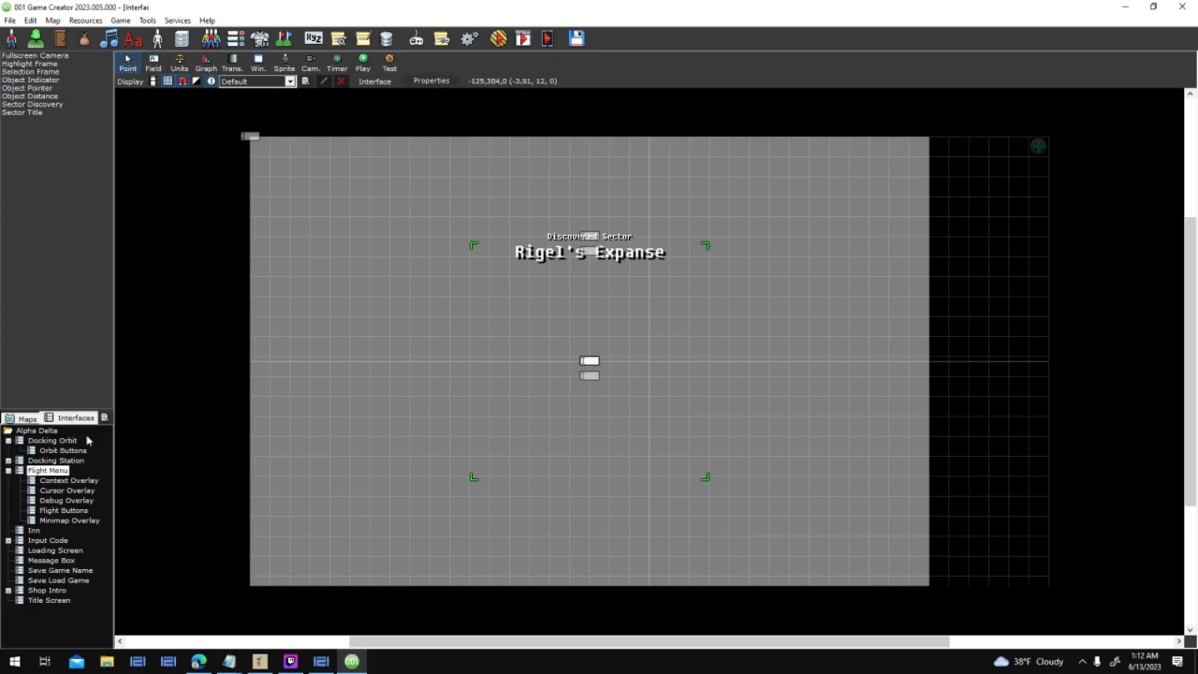
{"action": "left_click", "coordinate": [53, 440]}
{"action": "double_click", "coordinate": [682, 206]}
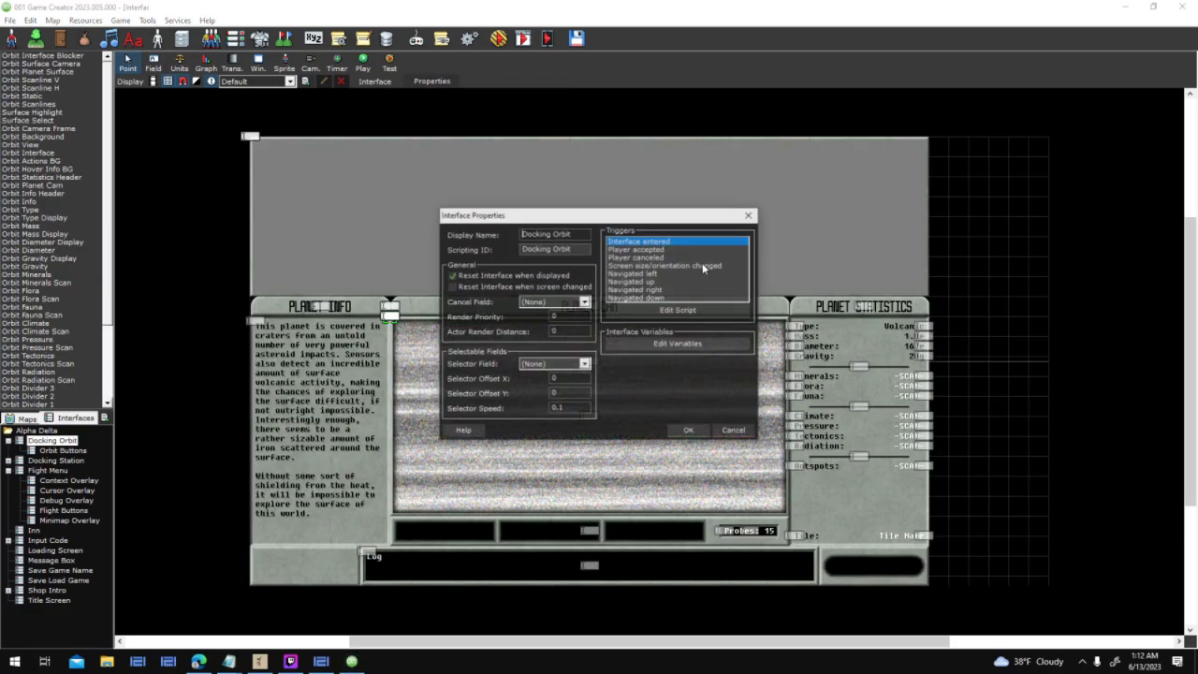
{"action": "double_click", "coordinate": [662, 256]}
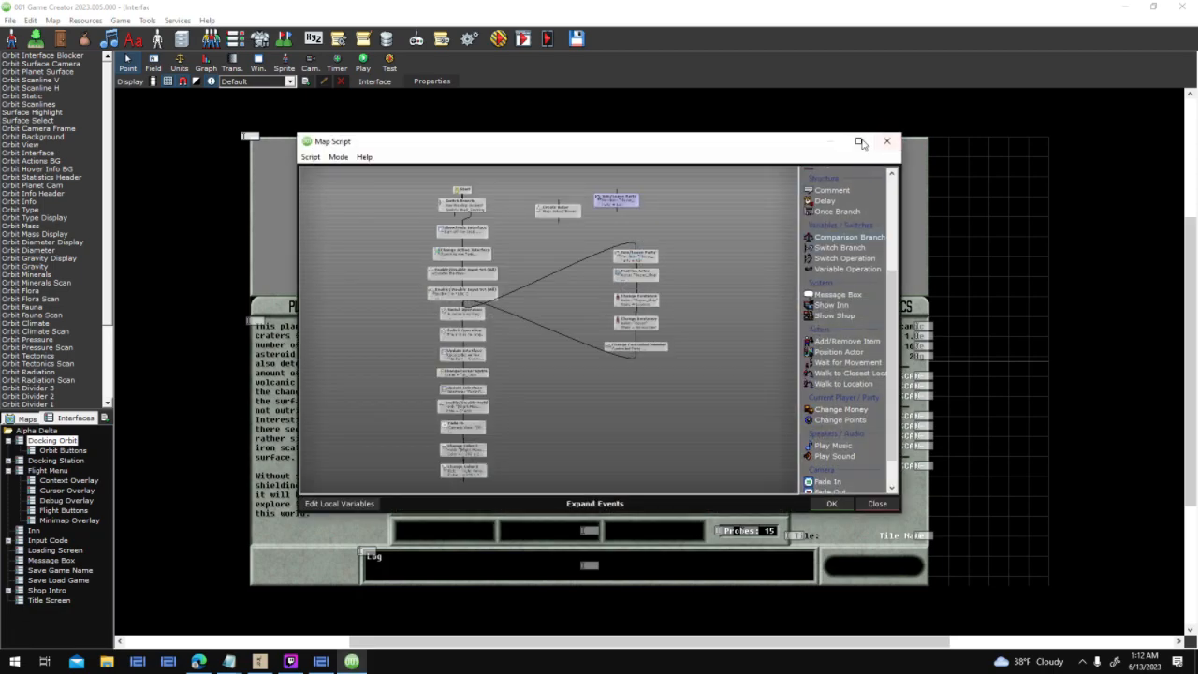
{"action": "left_click", "coordinate": [854, 143]}
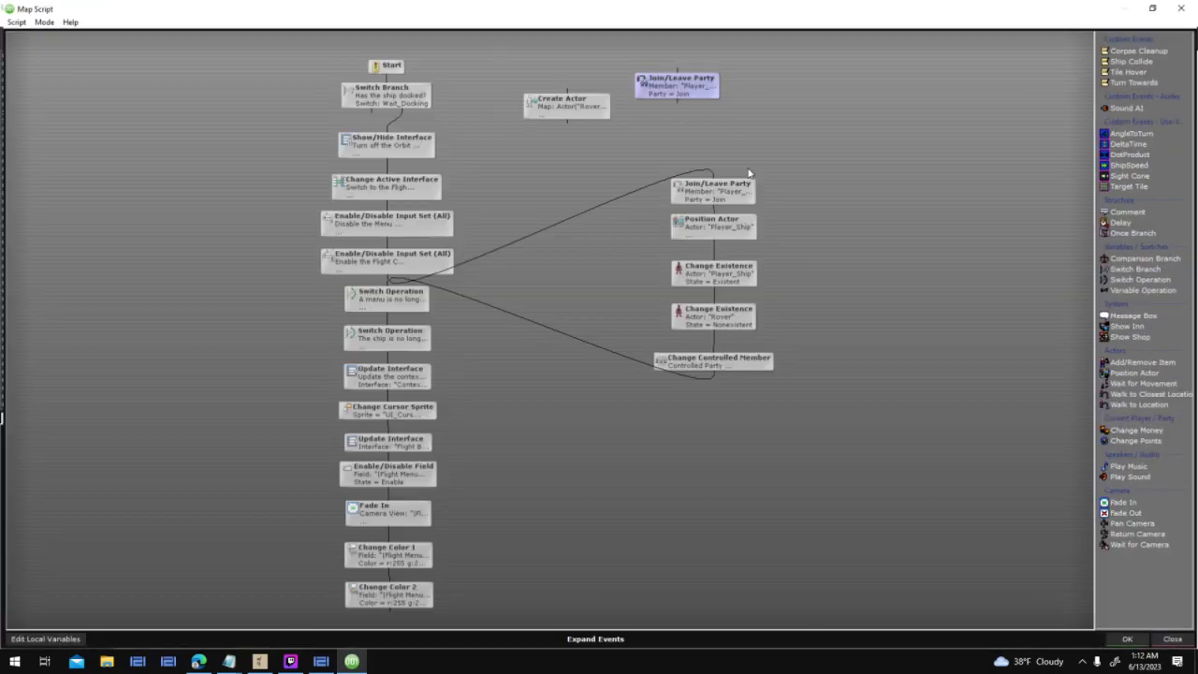
Insert a copied Update Interface event set to Flight Menu right after Change Active Interface, and save the script and interface properties
{"action": "left_click", "coordinate": [433, 177]}
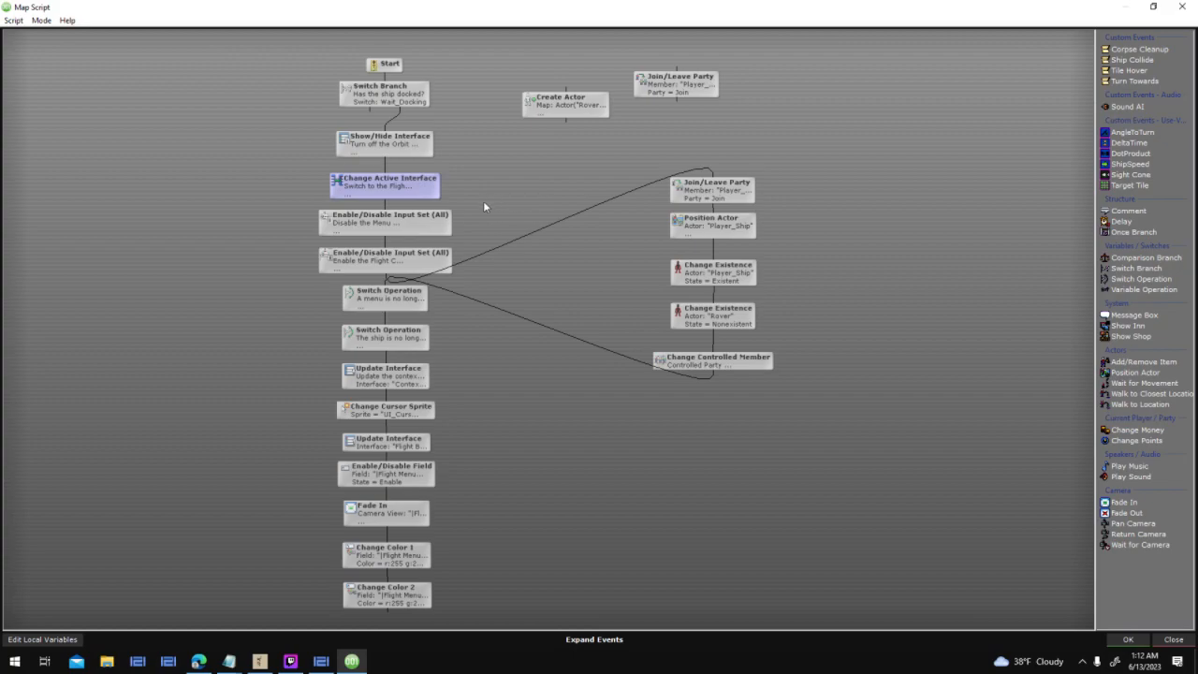
{"action": "left_click_drag", "start_coordinate": [281, 56], "coordinate": [433, 136]}
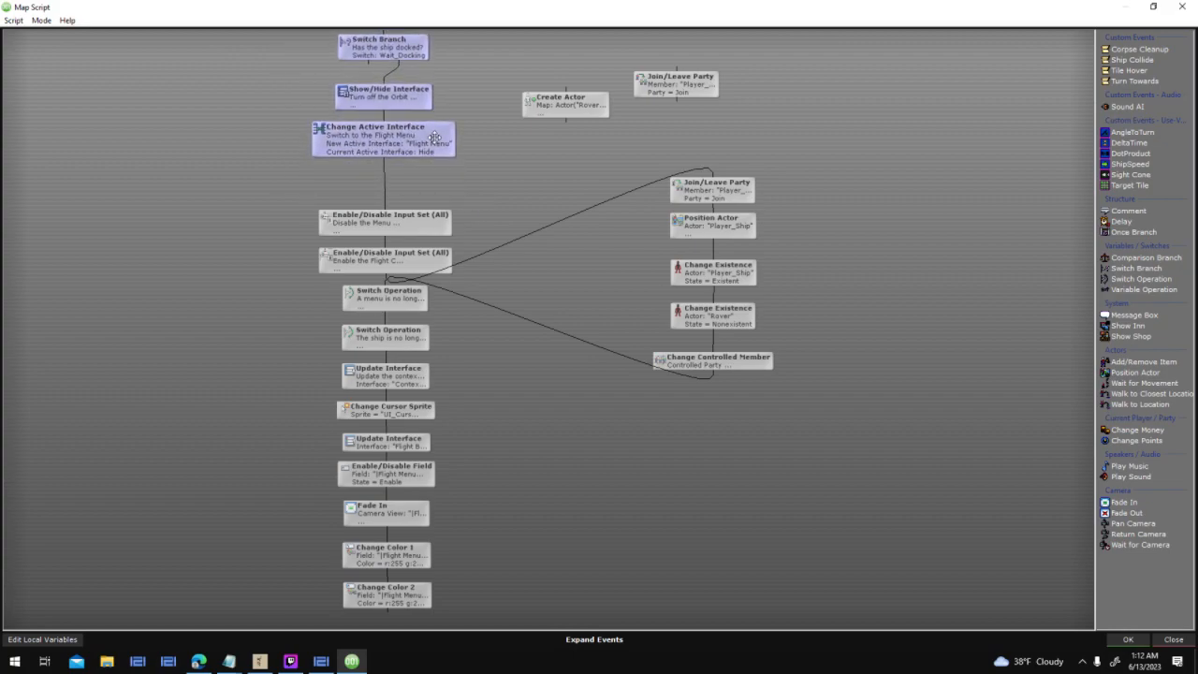
{"action": "left_click", "coordinate": [426, 372]}
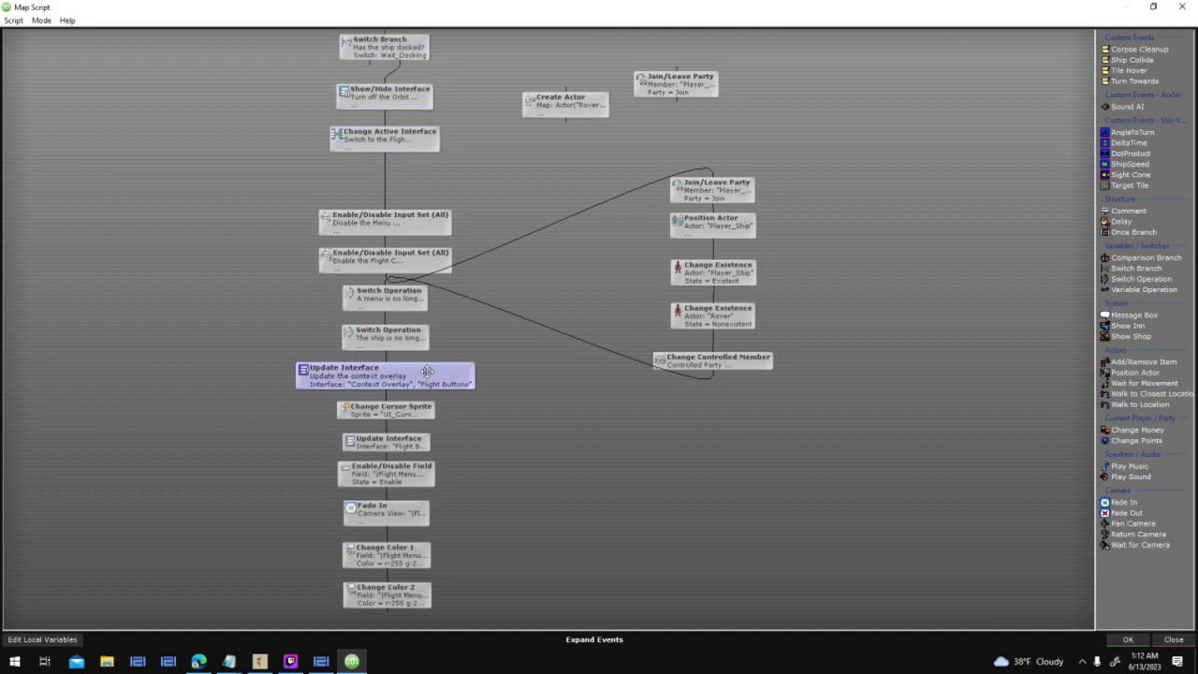
{"action": "left_click", "coordinate": [426, 437]}
{"action": "key", "text": "ctrl+c"}
{"action": "key", "text": "ctrl+v"}
{"action": "double_click", "coordinate": [230, 194]}
{"action": "left_click", "coordinate": [599, 352]}
{"action": "left_click", "coordinate": [641, 391]}
{"action": "left_click_drag", "start_coordinate": [383, 154], "coordinate": [387, 212]}
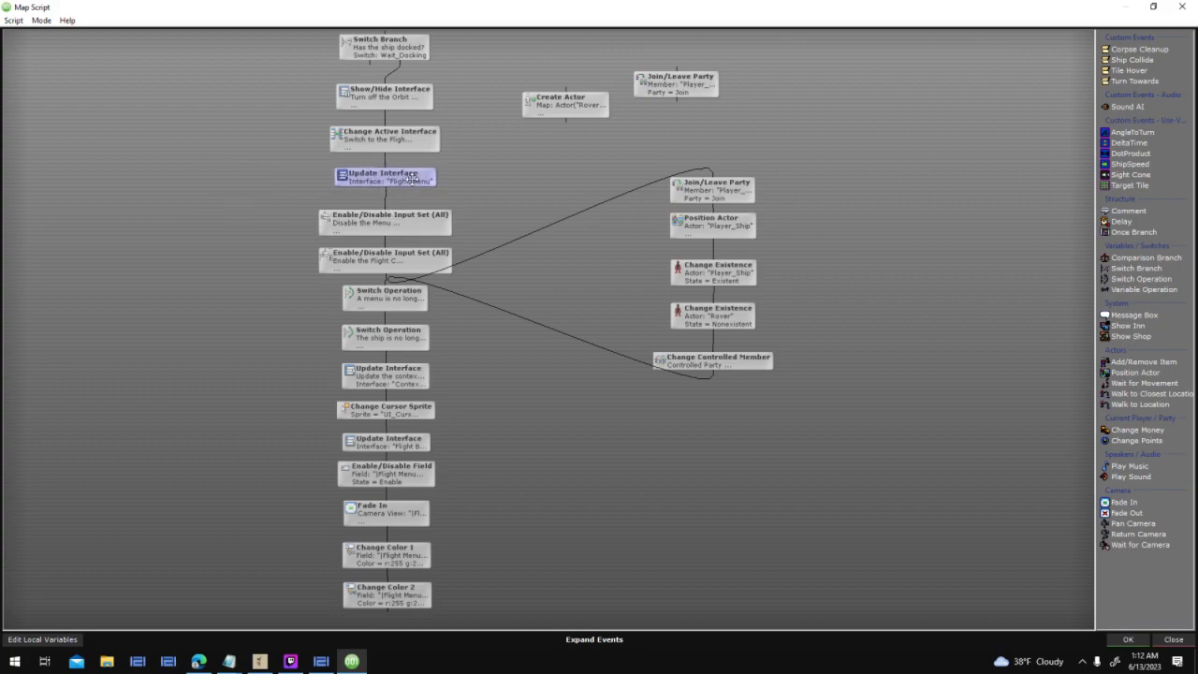
{"action": "left_click", "coordinate": [1128, 639]}
{"action": "left_click", "coordinate": [688, 431]}
Launch another test run and start a new game from the title screen
{"action": "left_click", "coordinate": [499, 38]}
{"action": "left_click", "coordinate": [574, 371]}
{"action": "left_click", "coordinate": [695, 415]}
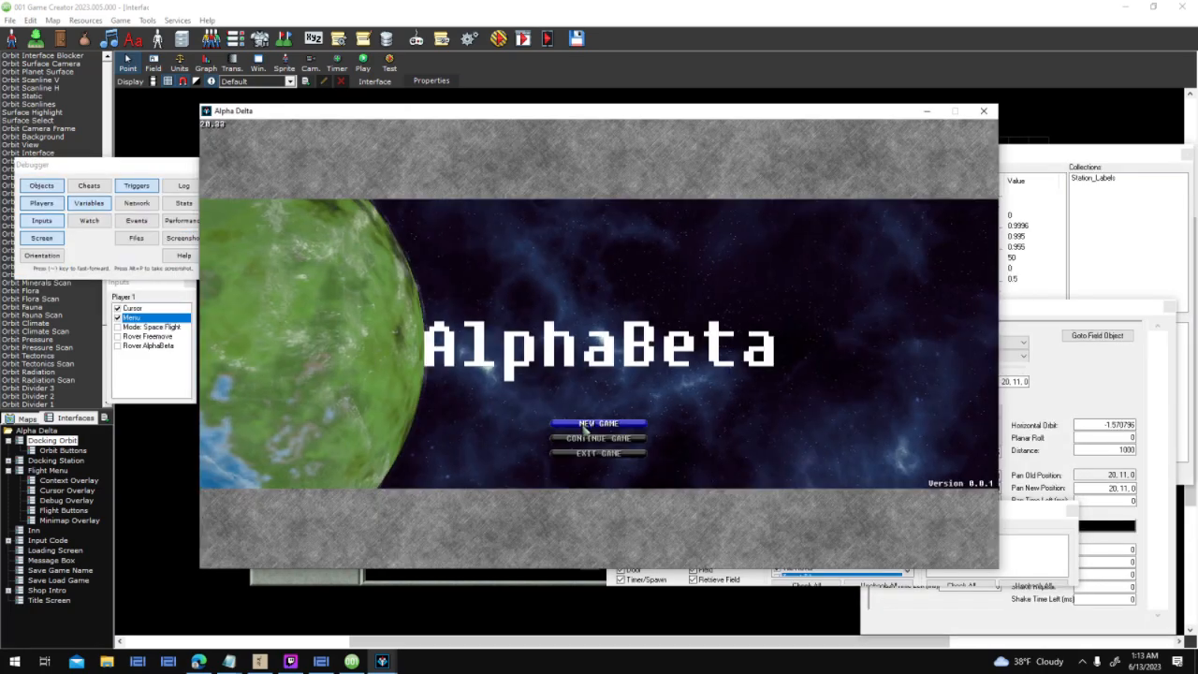
{"action": "left_click", "coordinate": [582, 425]}
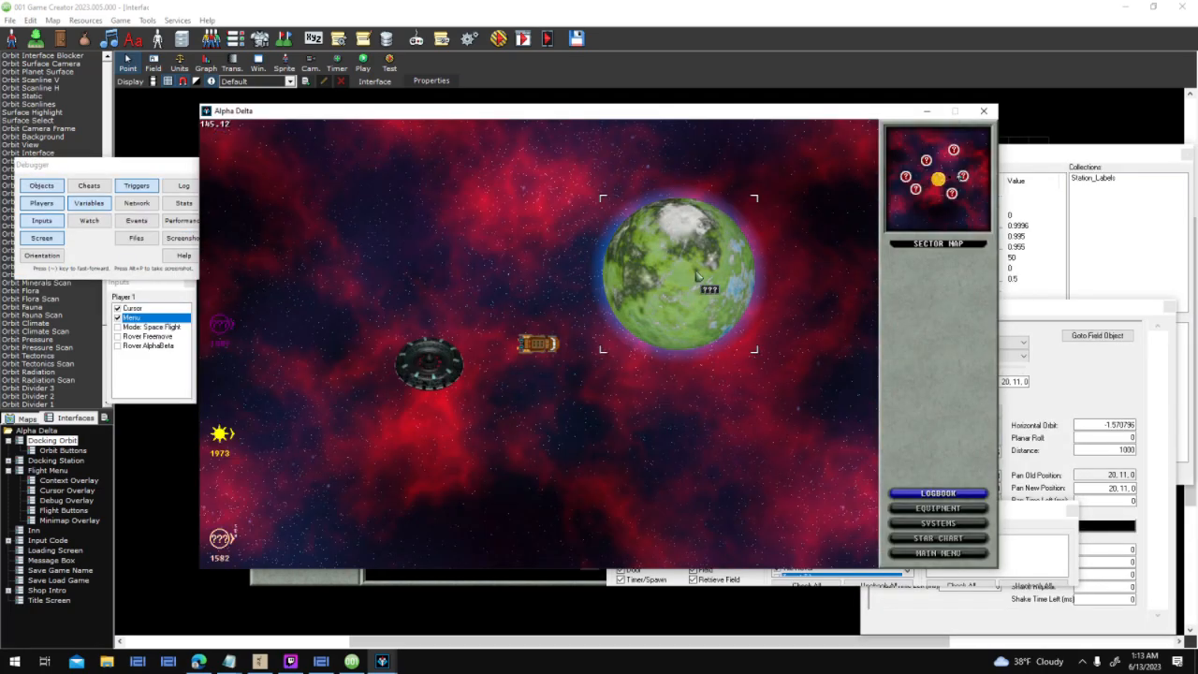
Scan the green planet, return from its orbit screen to space flight, and ignore the script error
{"action": "left_click", "coordinate": [697, 274]}
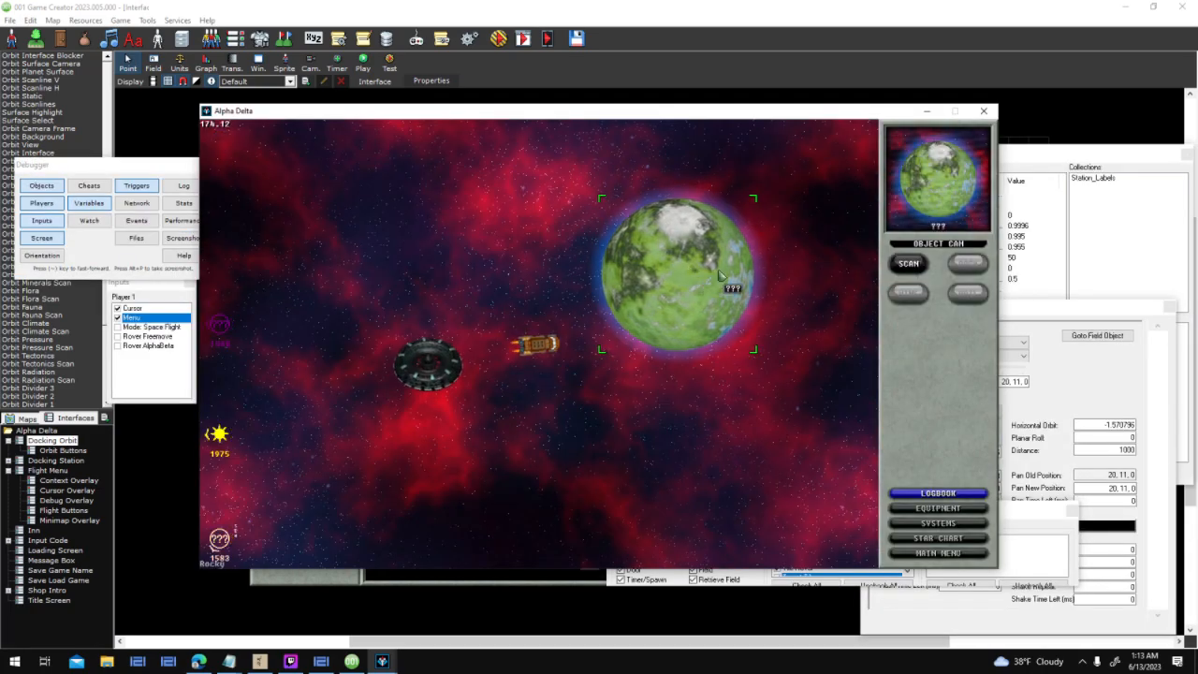
{"action": "left_click", "coordinate": [918, 267]}
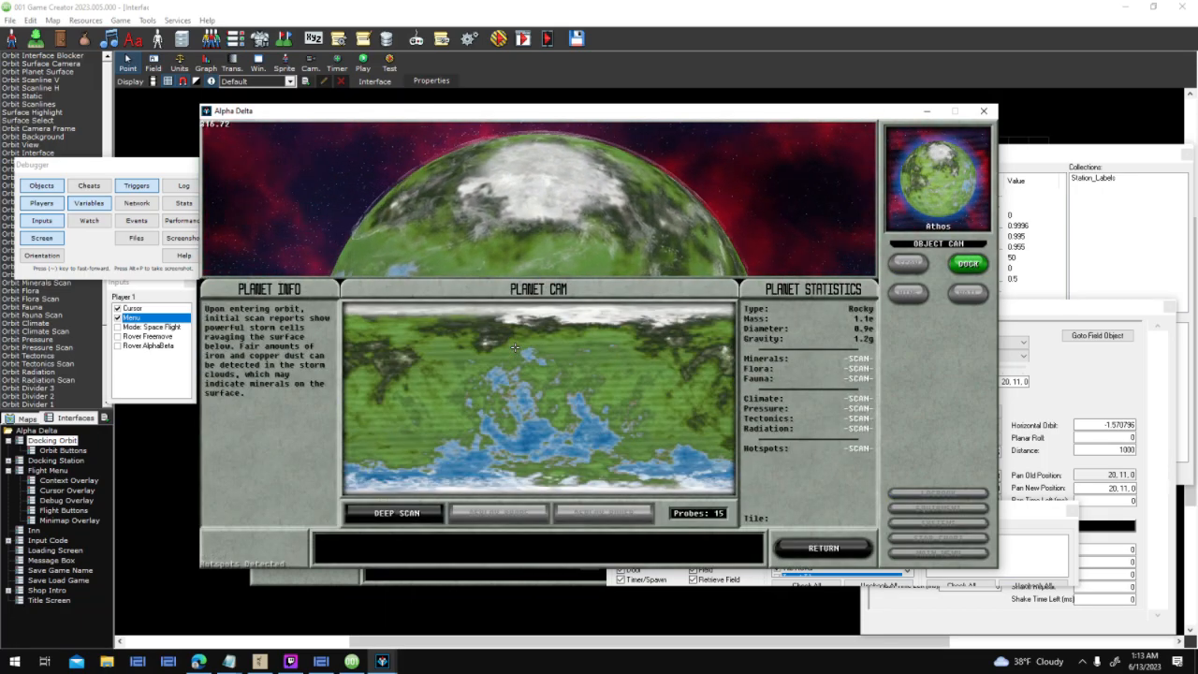
{"action": "left_click", "coordinate": [812, 548]}
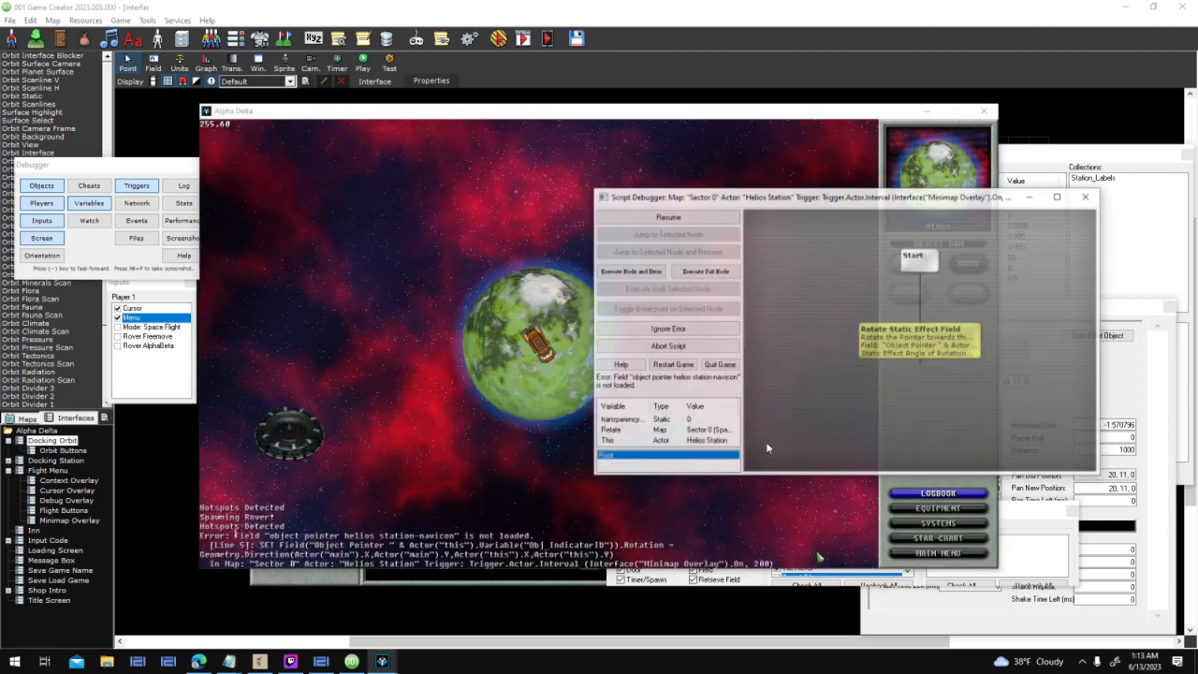
{"action": "left_click", "coordinate": [680, 329]}
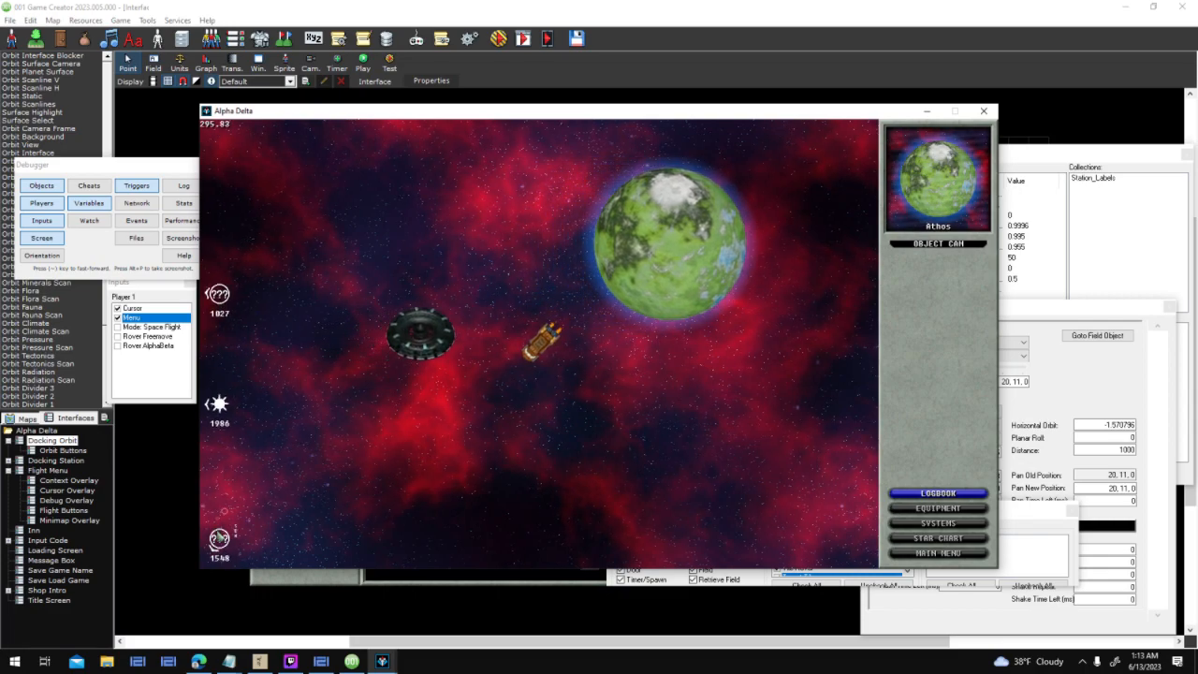
Test selecting the planet and the station in flight while checking the debugger's active input sets and variables, then close the game
{"action": "left_click", "coordinate": [786, 281]}
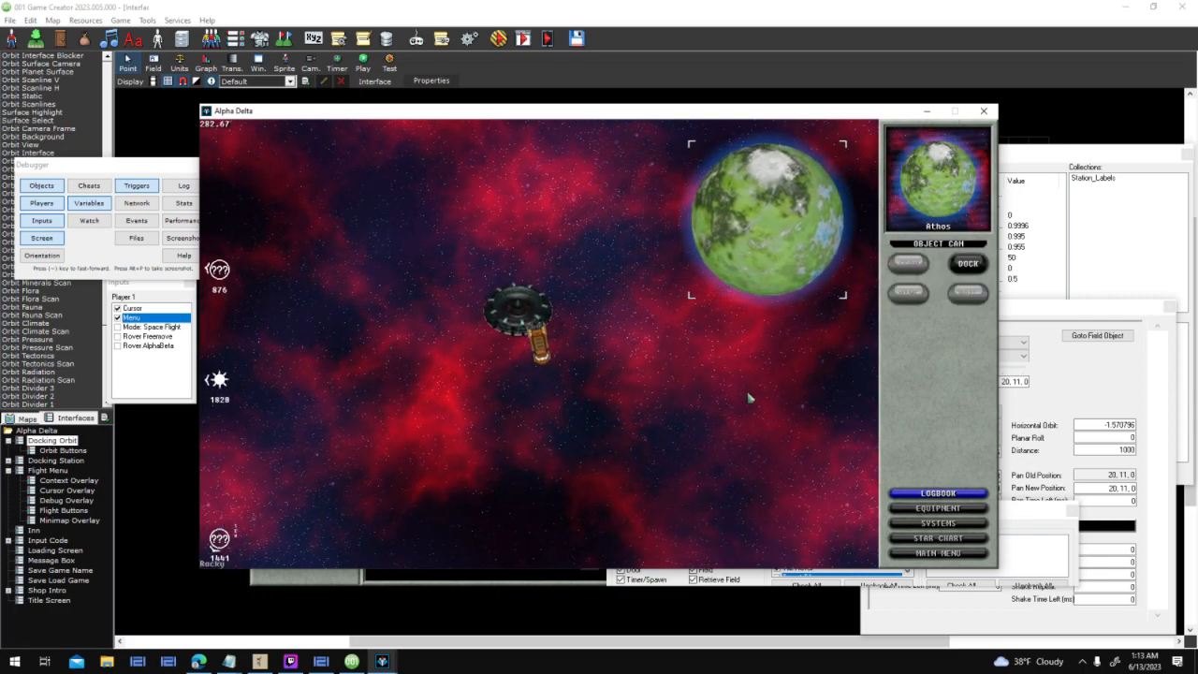
{"action": "left_click", "coordinate": [524, 279]}
{"action": "left_click", "coordinate": [142, 365]}
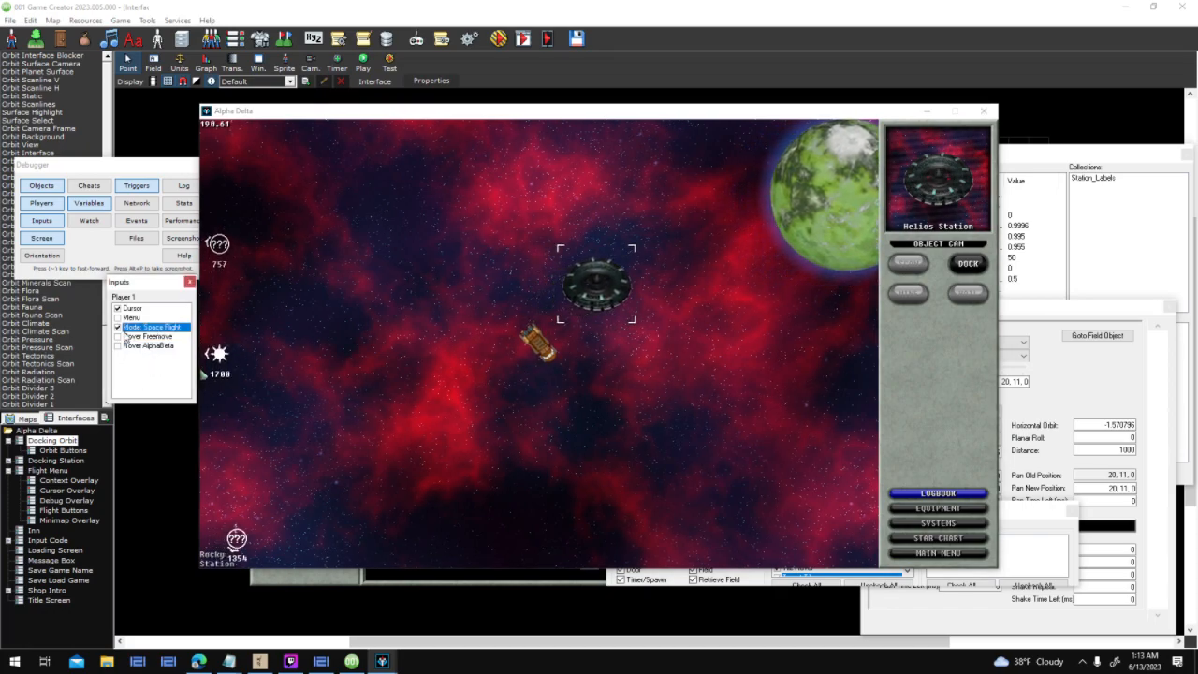
{"action": "left_click", "coordinate": [1027, 165]}
{"action": "left_click", "coordinate": [740, 337]}
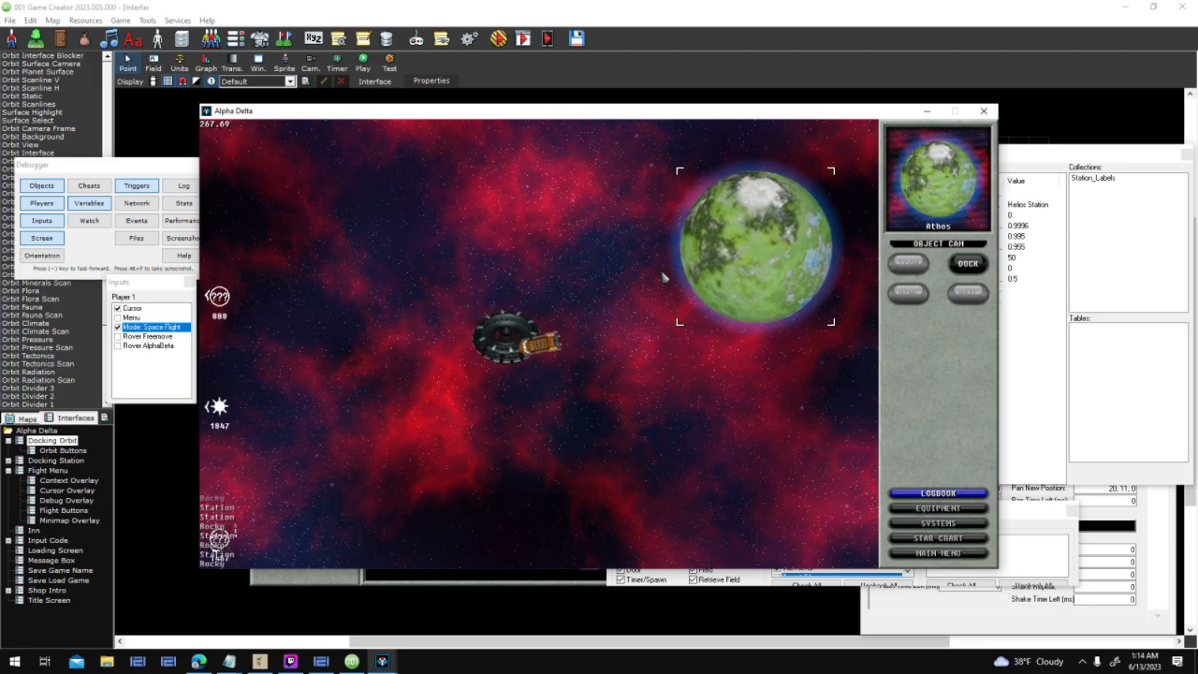
{"action": "left_click", "coordinate": [986, 116]}
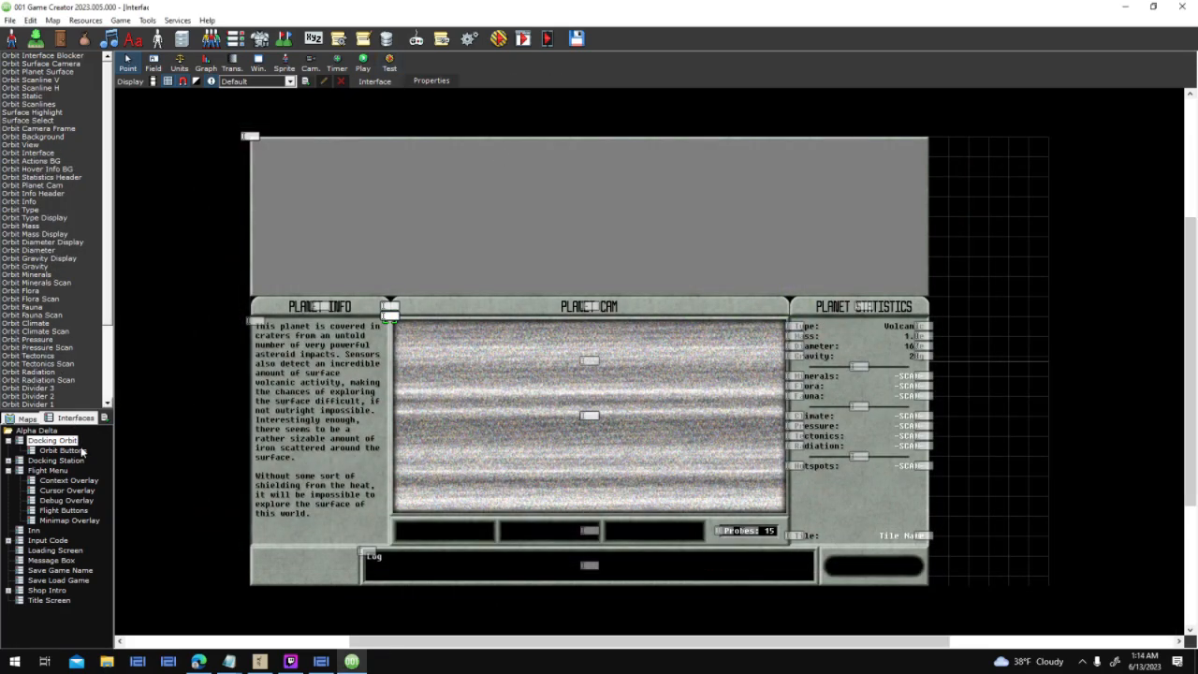
Reopen the Docking Orbit interface's Player canceled script in a maximized editor
{"action": "left_click", "coordinate": [62, 450]}
{"action": "left_click", "coordinate": [52, 439]}
{"action": "double_click", "coordinate": [683, 198]}
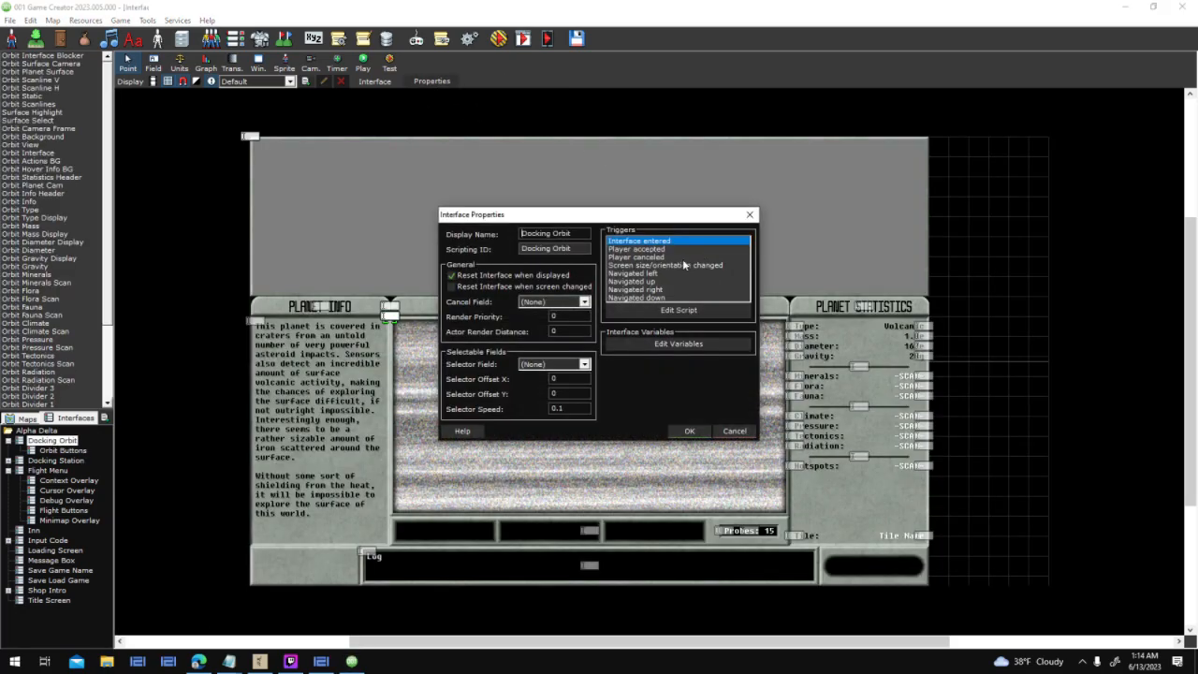
{"action": "double_click", "coordinate": [662, 258]}
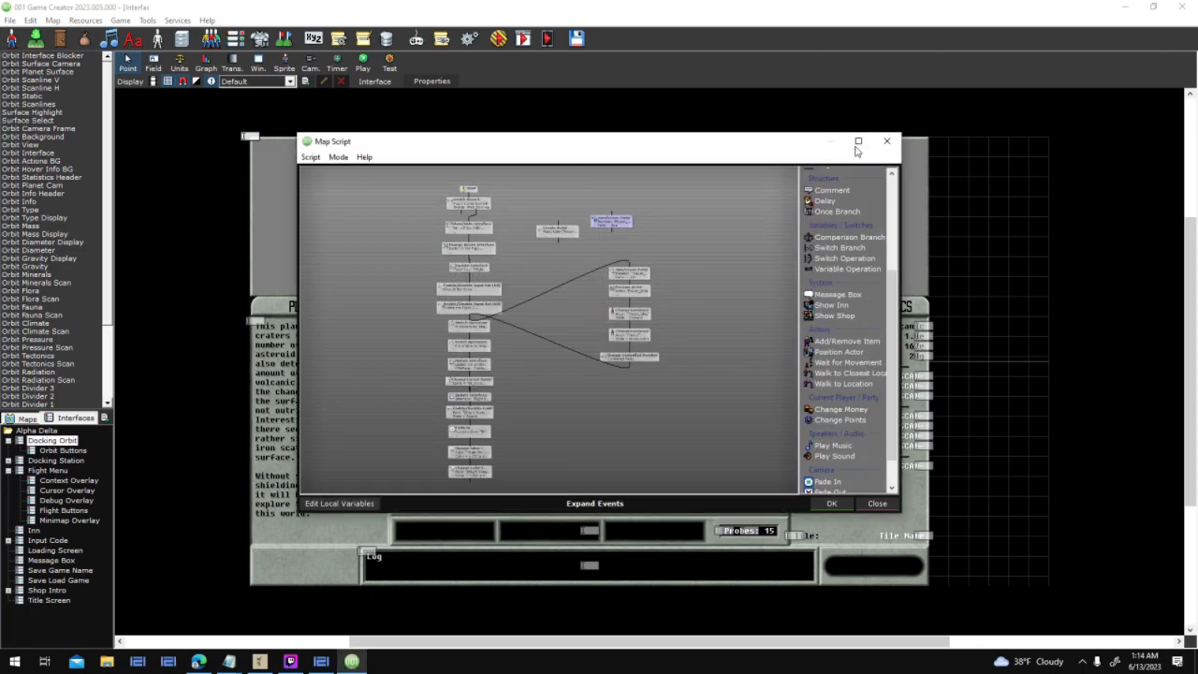
{"action": "left_click", "coordinate": [854, 141]}
Add a Switch Operation event that turns the Rover_Deployed switch OFF
{"action": "scroll", "coordinate": [789, 320], "scroll_direction": "up", "scroll_amount": 2}
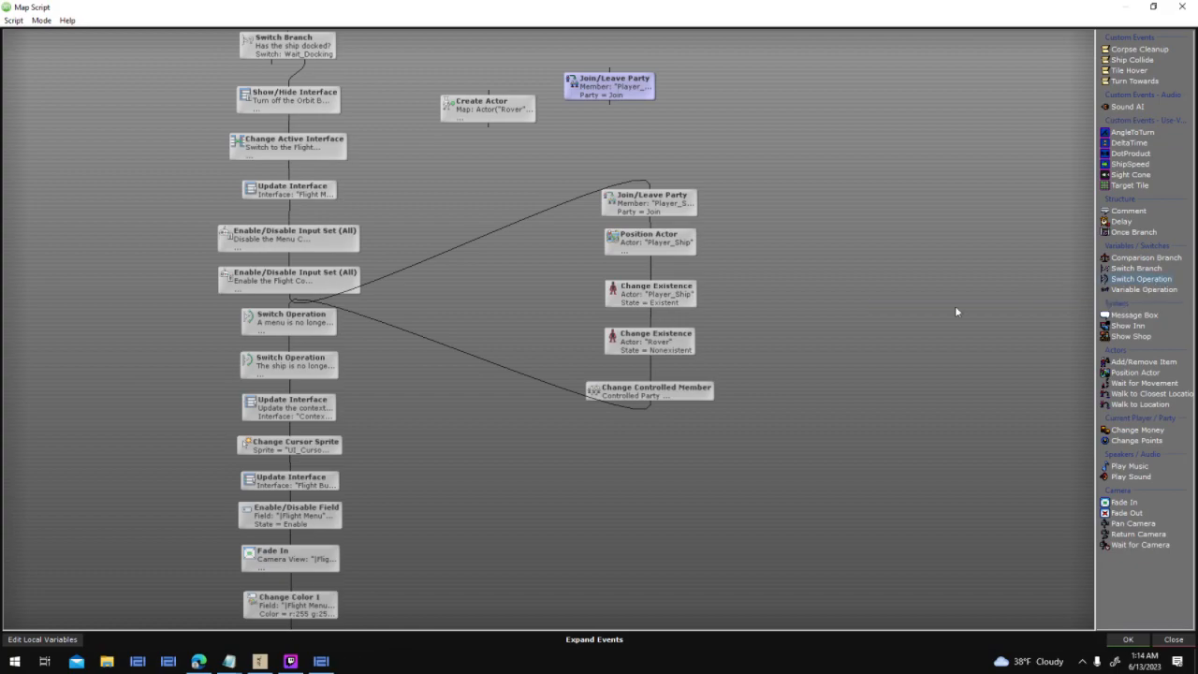
{"action": "left_click", "coordinate": [763, 306]}
{"action": "left_click", "coordinate": [700, 347]}
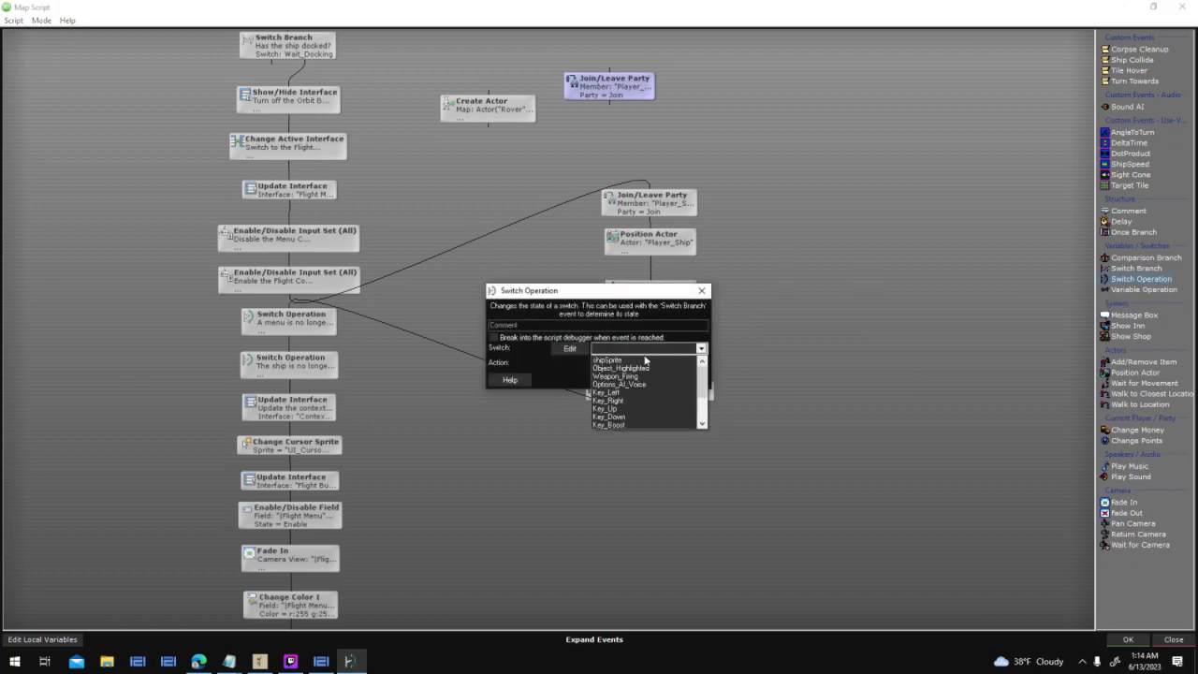
{"action": "scroll", "coordinate": [706, 391], "scroll_direction": "down", "scroll_amount": 3}
{"action": "left_click", "coordinate": [676, 424]}
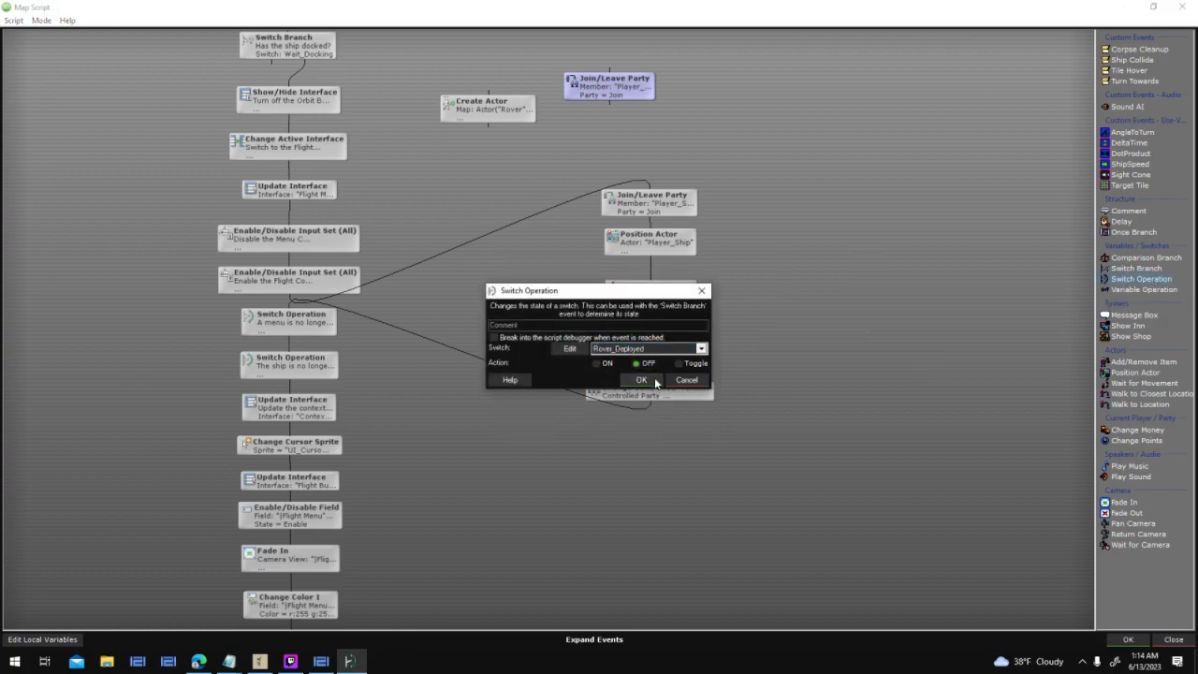
{"action": "left_click", "coordinate": [642, 379]}
Move the unused Join/Leave Party event aside and connect the Rover_Deployed Switch Operation after Change Controlled Member, returning to the main event chain
{"action": "left_click_drag", "start_coordinate": [643, 89], "coordinate": [779, 143]}
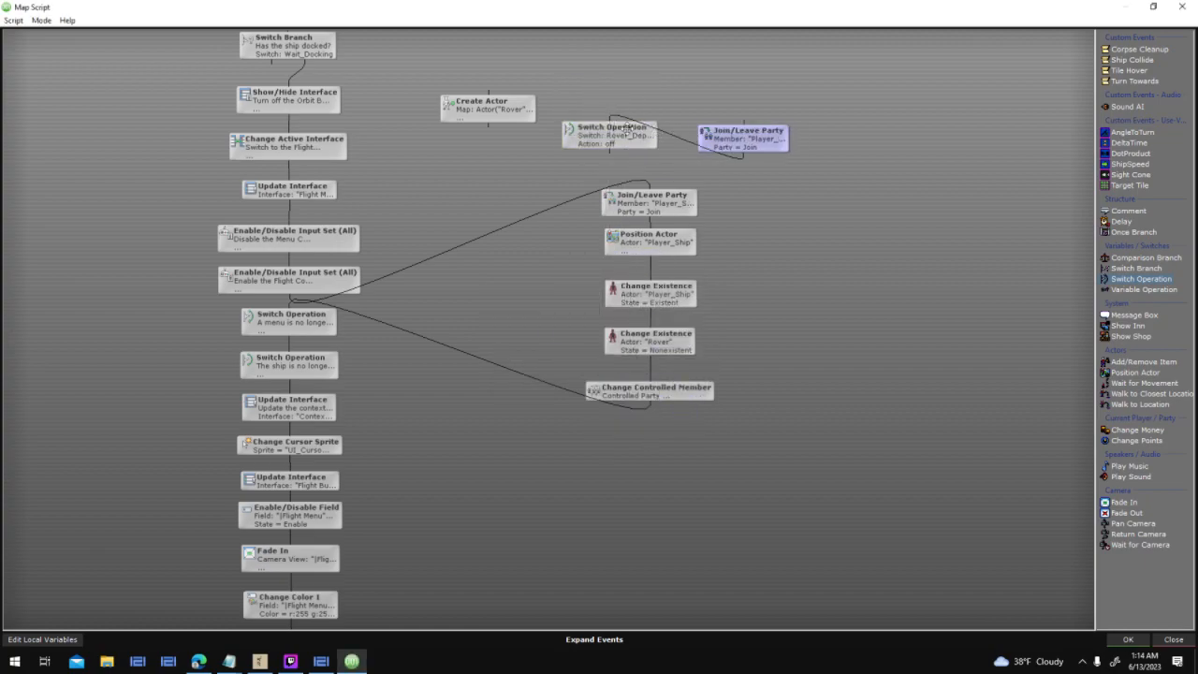
{"action": "left_click_drag", "start_coordinate": [608, 120], "coordinate": [666, 449]}
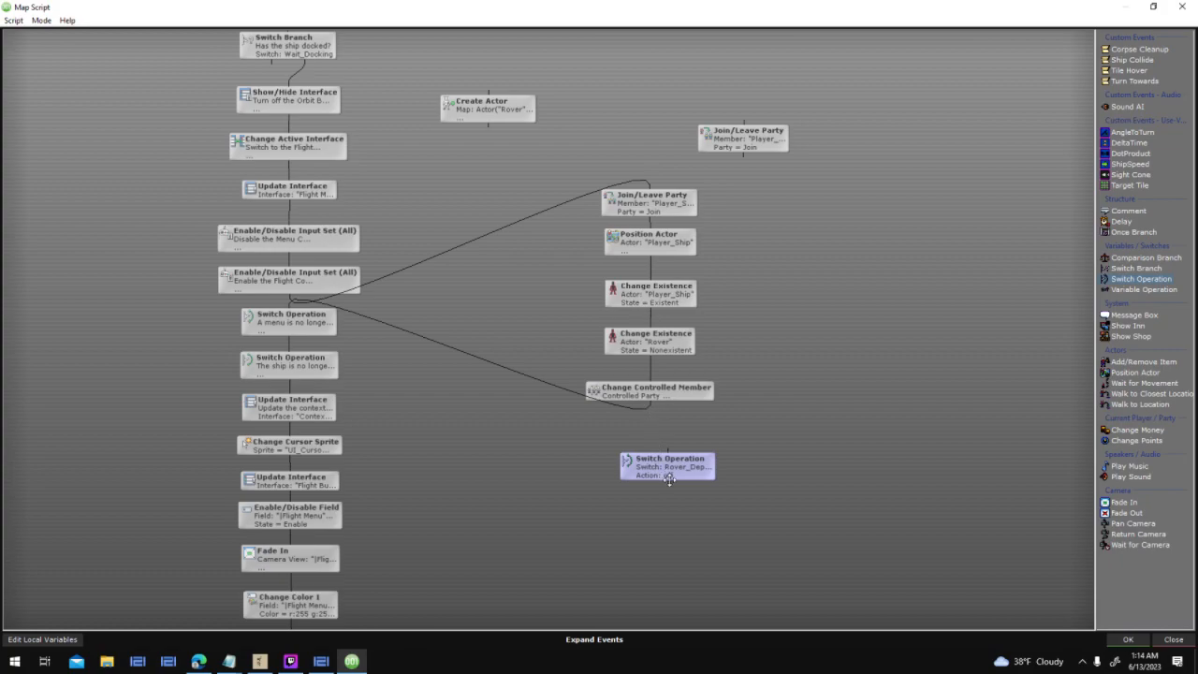
{"action": "left_click_drag", "start_coordinate": [370, 357], "coordinate": [290, 317]}
{"action": "left_click_drag", "start_coordinate": [649, 405], "coordinate": [675, 468]}
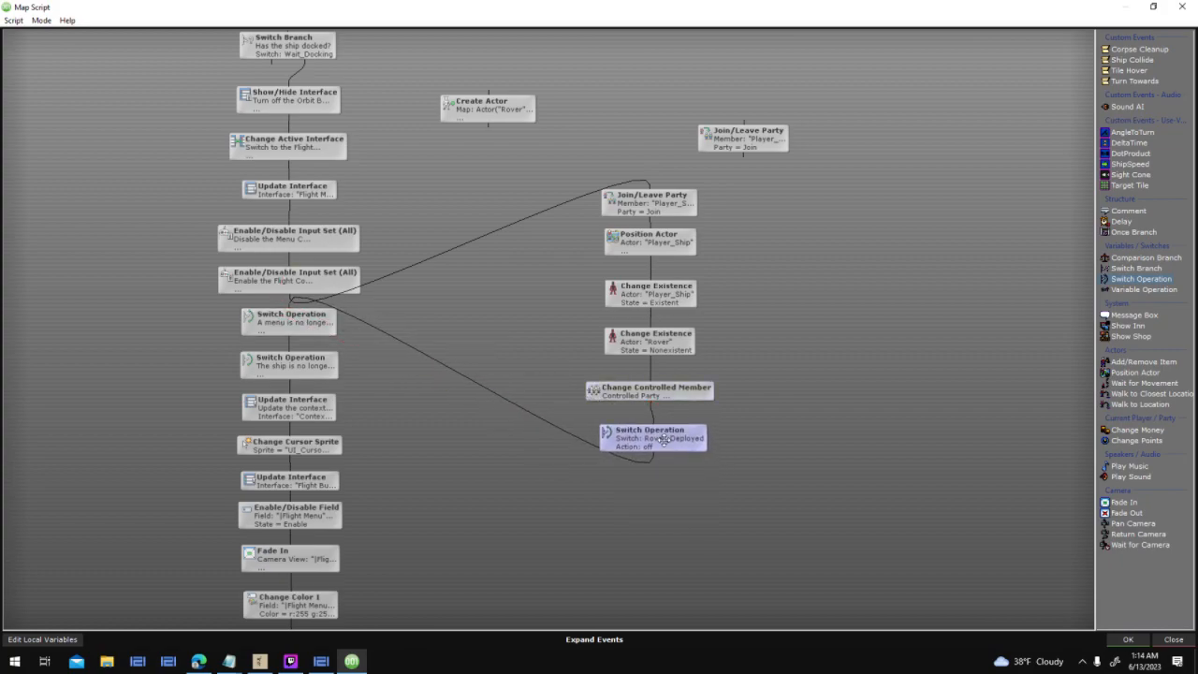
{"action": "left_click_drag", "start_coordinate": [463, 219], "coordinate": [601, 277]}
{"action": "left_click", "coordinate": [450, 245]}
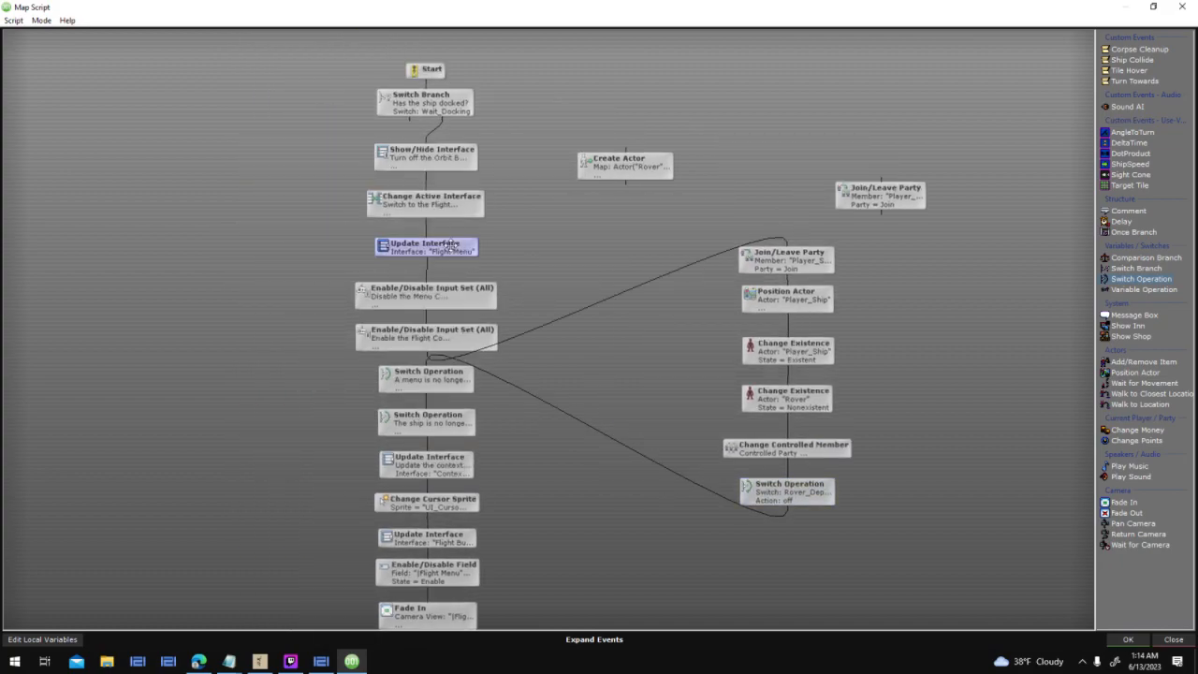
Replace the Update Interface event after Change Active Interface with a Reset Interface event for the Flight Menu, and save the script
{"action": "left_click", "coordinate": [414, 203]}
{"action": "type", "text": "rese"}
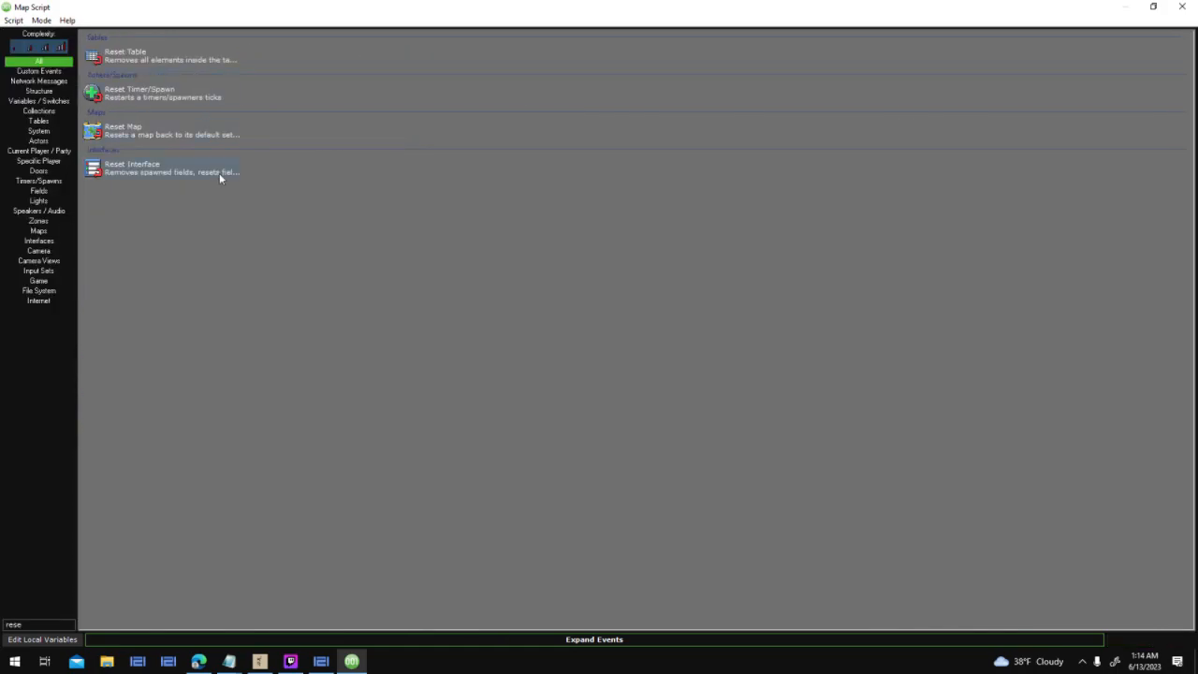
{"action": "double_click", "coordinate": [219, 173]}
{"action": "left_click_drag", "start_coordinate": [516, 383], "coordinate": [553, 384]}
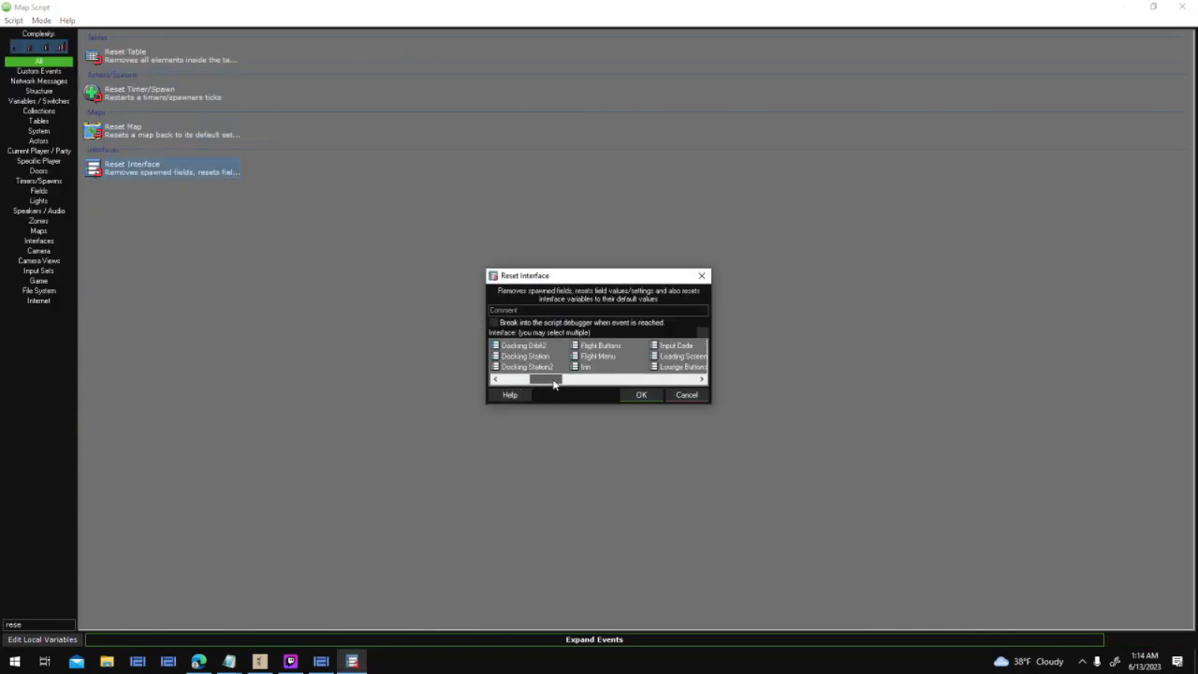
{"action": "left_click", "coordinate": [642, 395]}
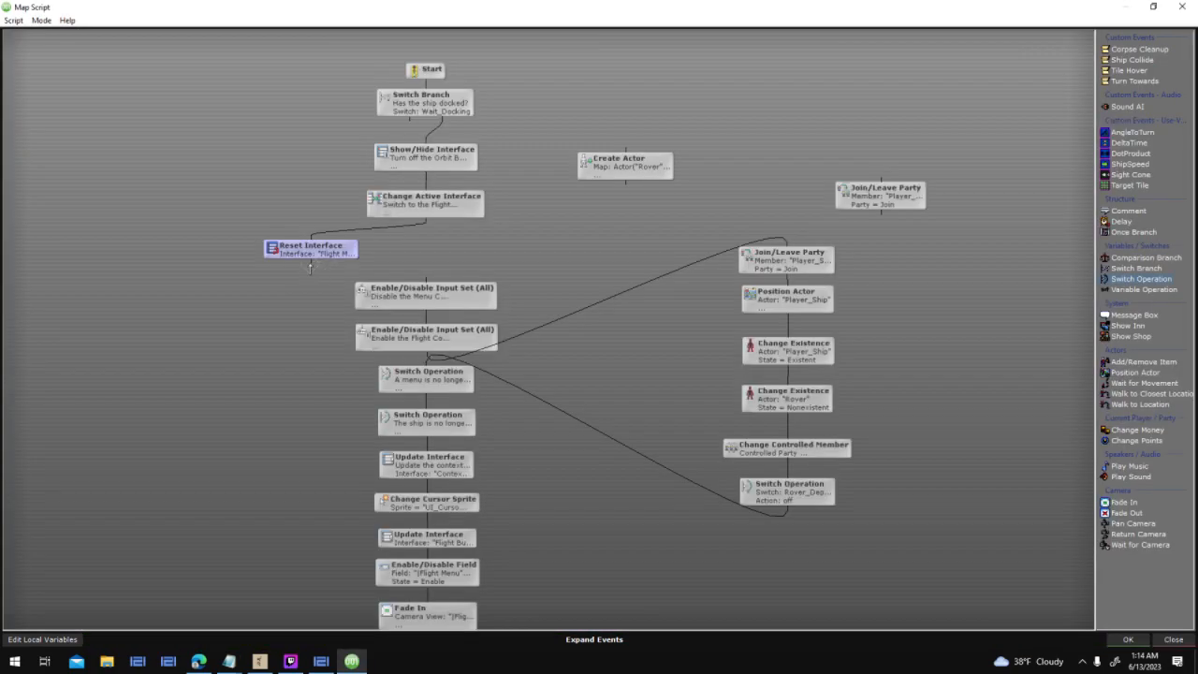
{"action": "left_click", "coordinate": [1126, 639]}
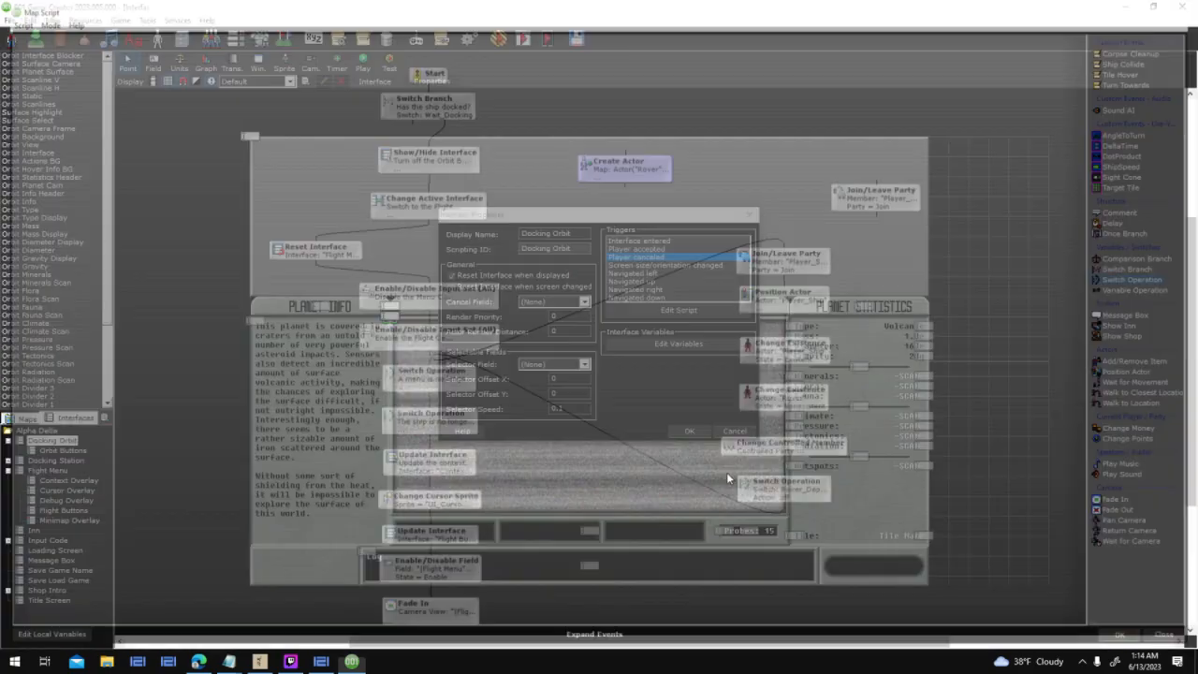
{"action": "left_click", "coordinate": [688, 433]}
Test-run a new game: scan and orbit the planet, return to flight, ignore the script error, and close the game
{"action": "left_click", "coordinate": [494, 34]}
{"action": "key", "text": "Return"}
{"action": "key", "text": "Return"}
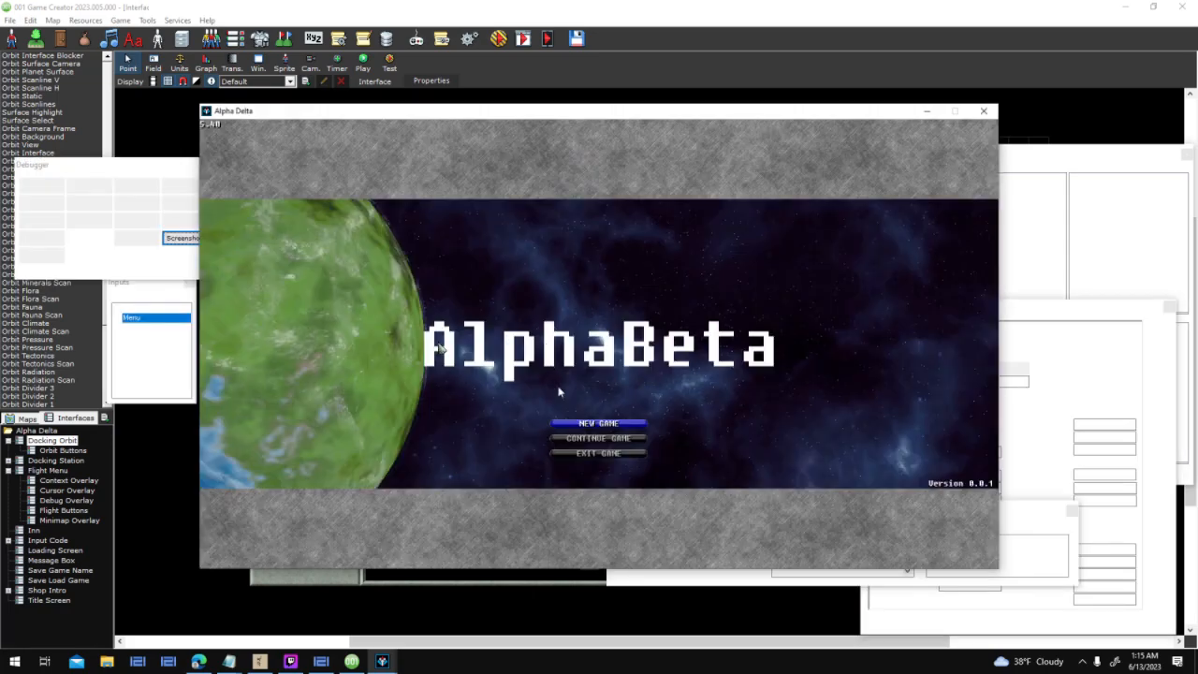
{"action": "left_click", "coordinate": [583, 417]}
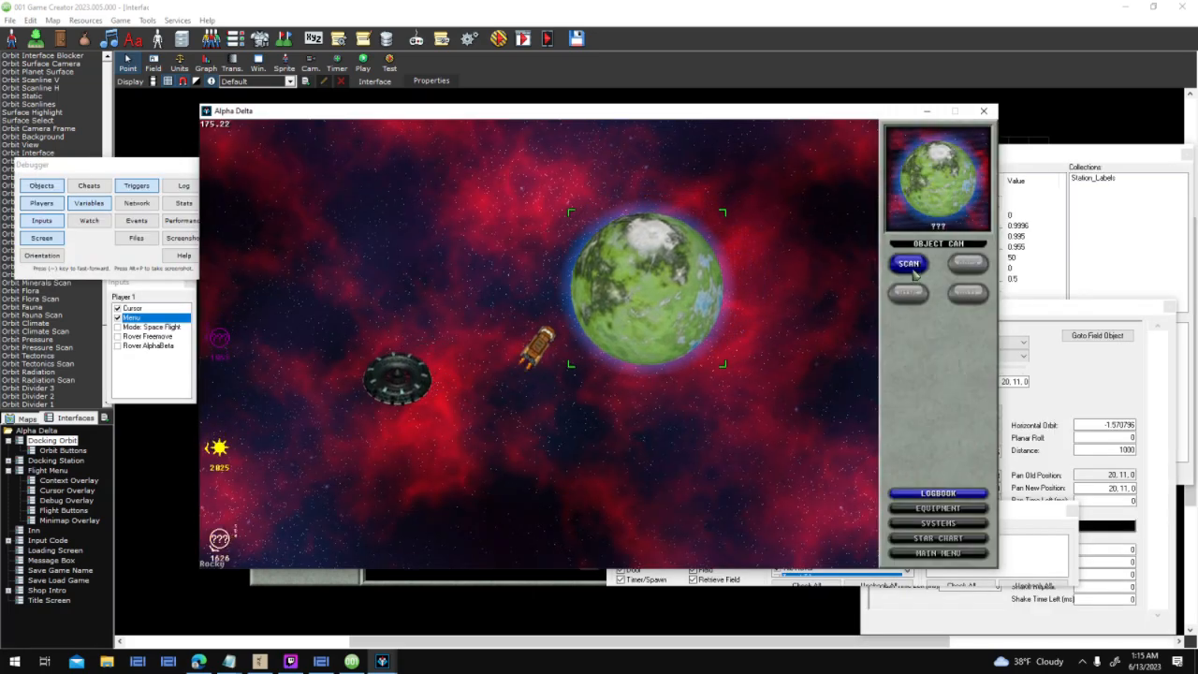
{"action": "left_click", "coordinate": [910, 266]}
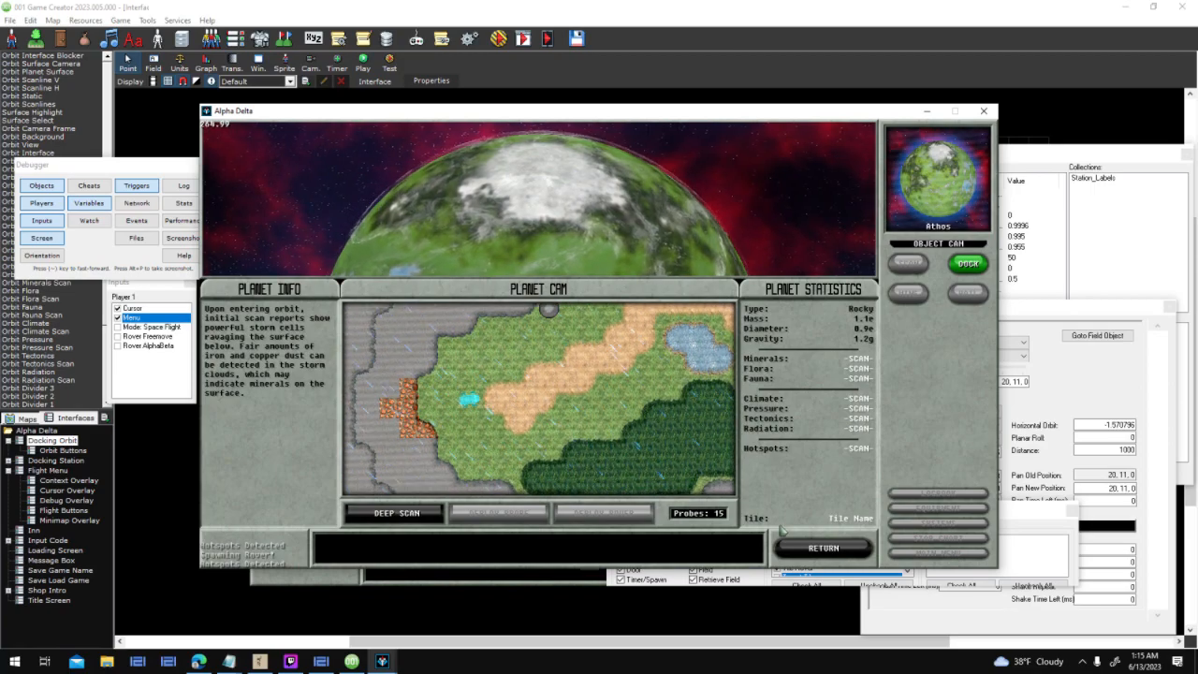
{"action": "left_click", "coordinate": [798, 552]}
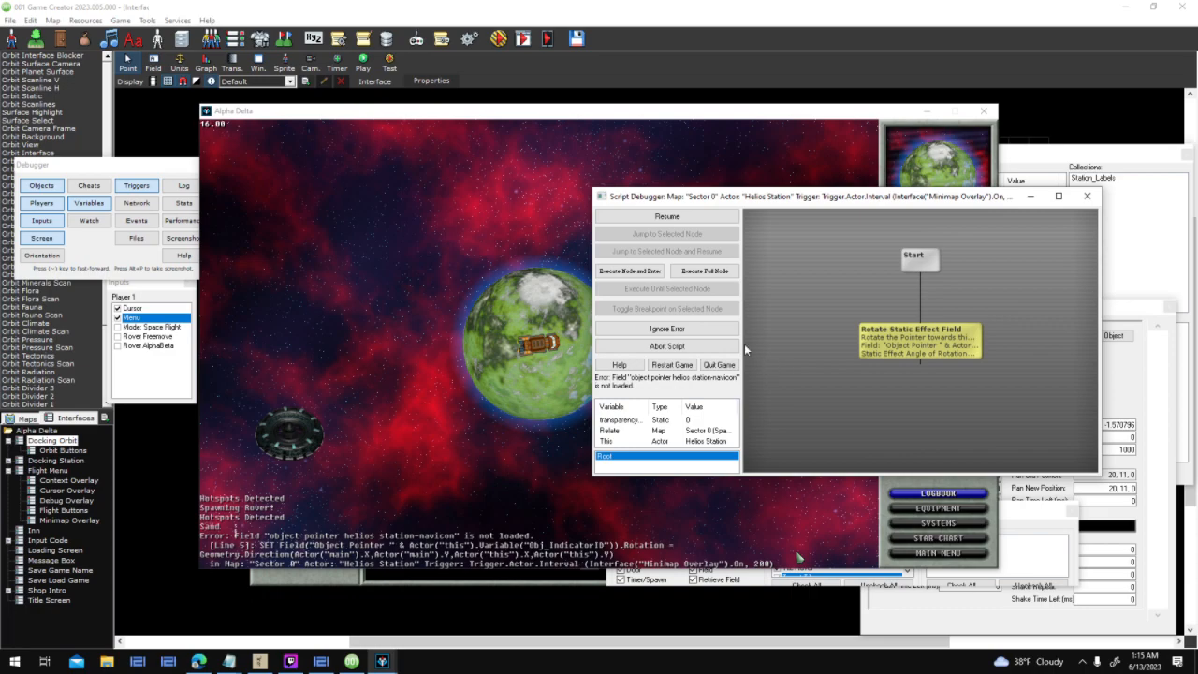
{"action": "left_click", "coordinate": [666, 328]}
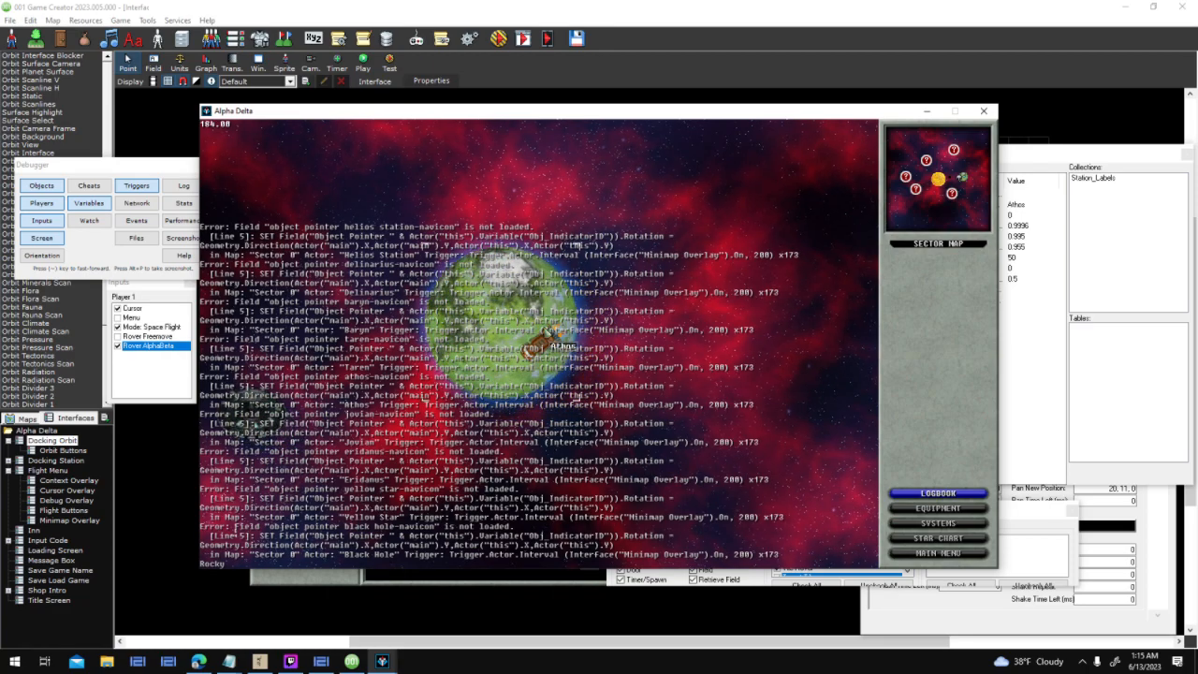
{"action": "left_click", "coordinate": [984, 110]}
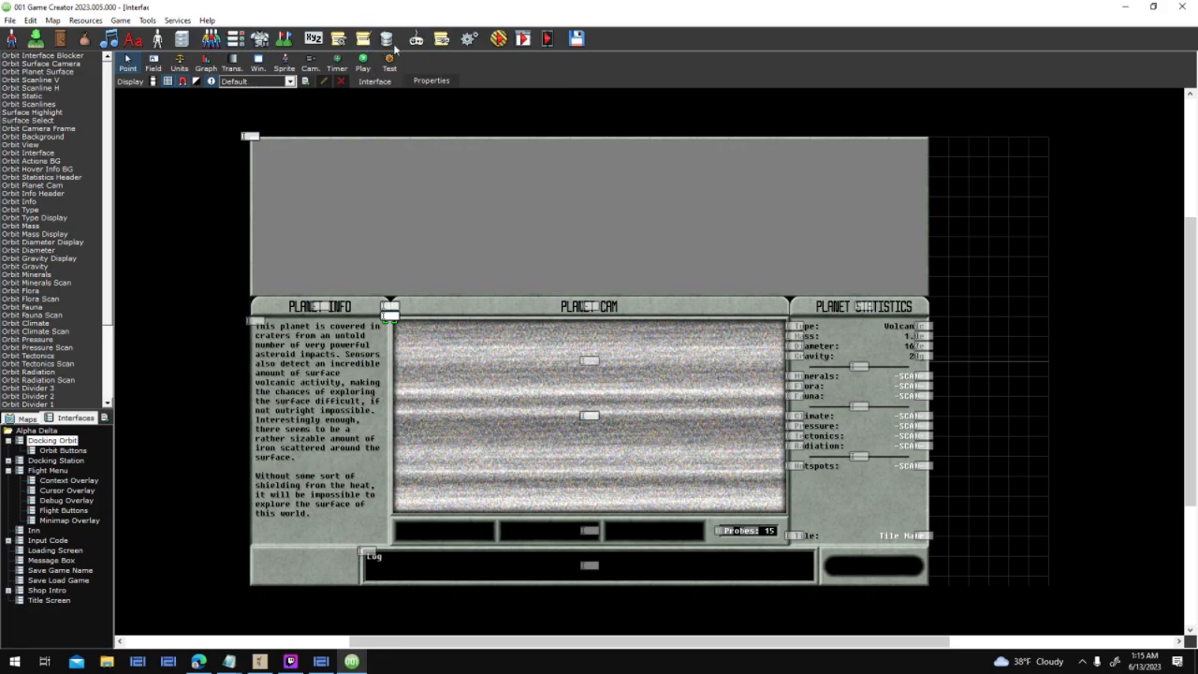
{"action": "double_click", "coordinate": [626, 194]}
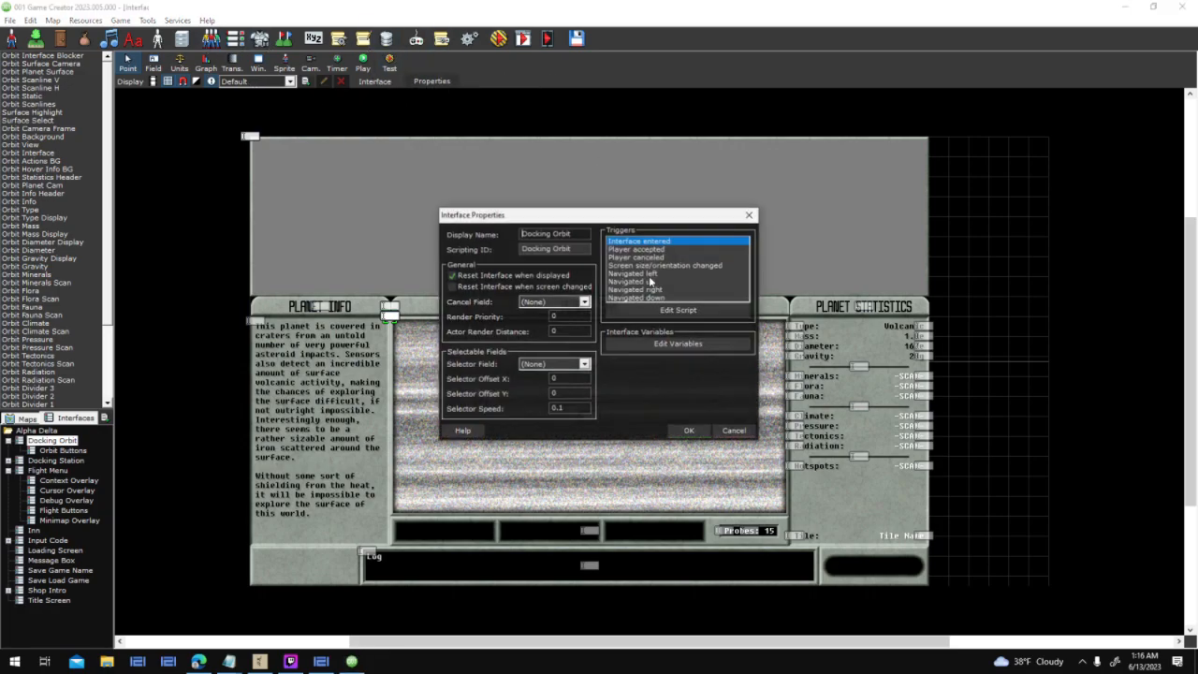
{"action": "double_click", "coordinate": [673, 241]}
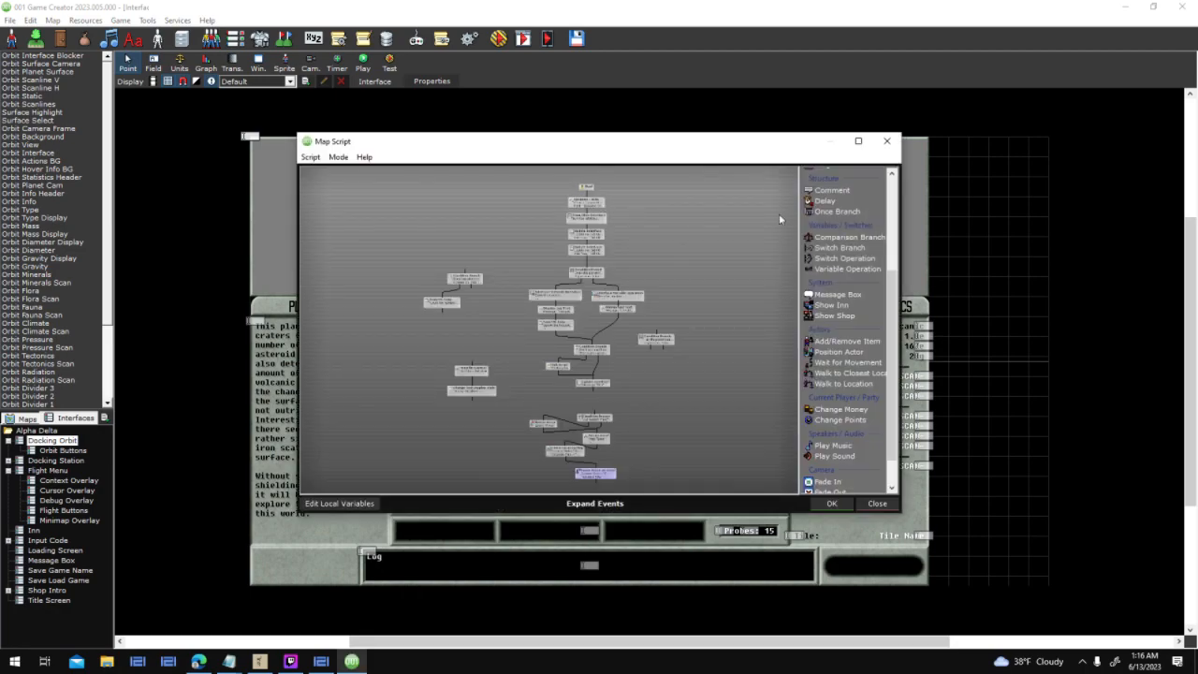
{"action": "left_click", "coordinate": [883, 143]}
{"action": "left_click", "coordinate": [732, 427]}
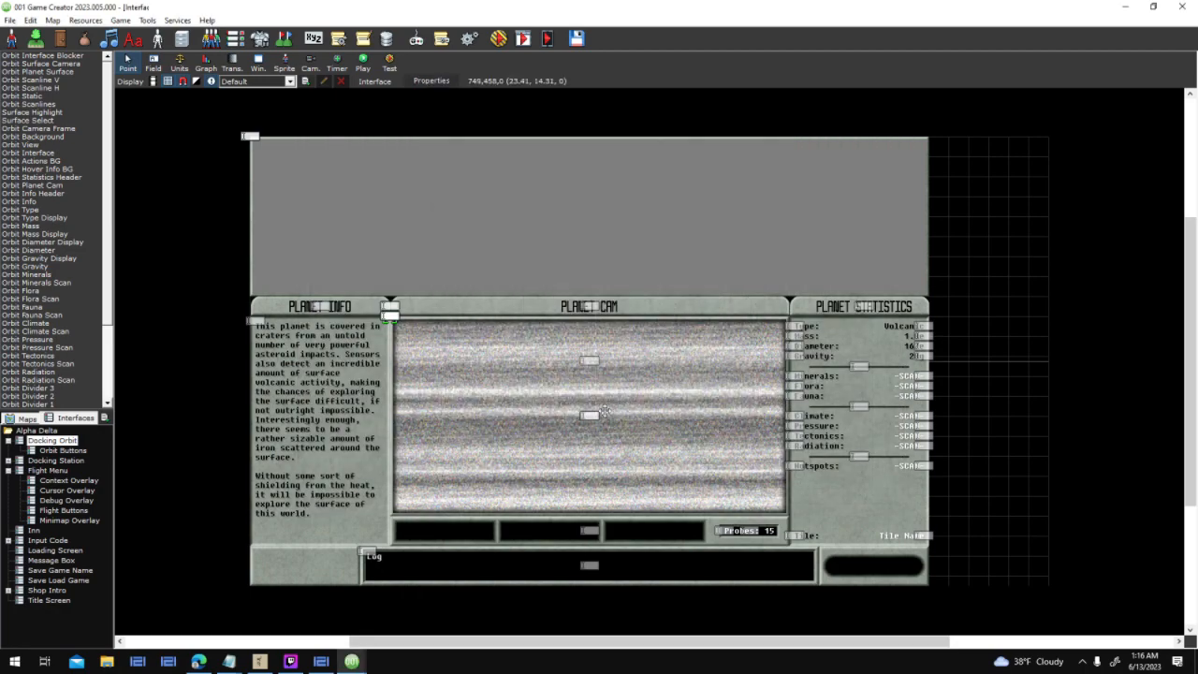
Check the Flight Menu interface's reset settings in its properties
{"action": "left_click", "coordinate": [52, 469]}
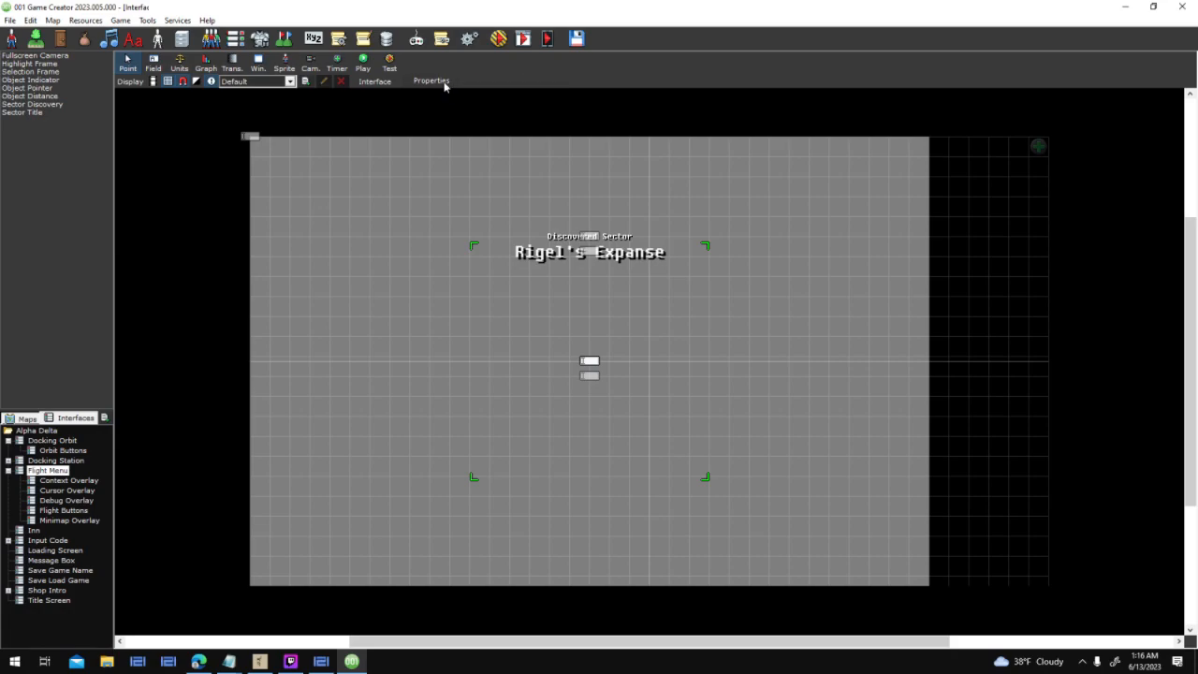
{"action": "left_click", "coordinate": [440, 82]}
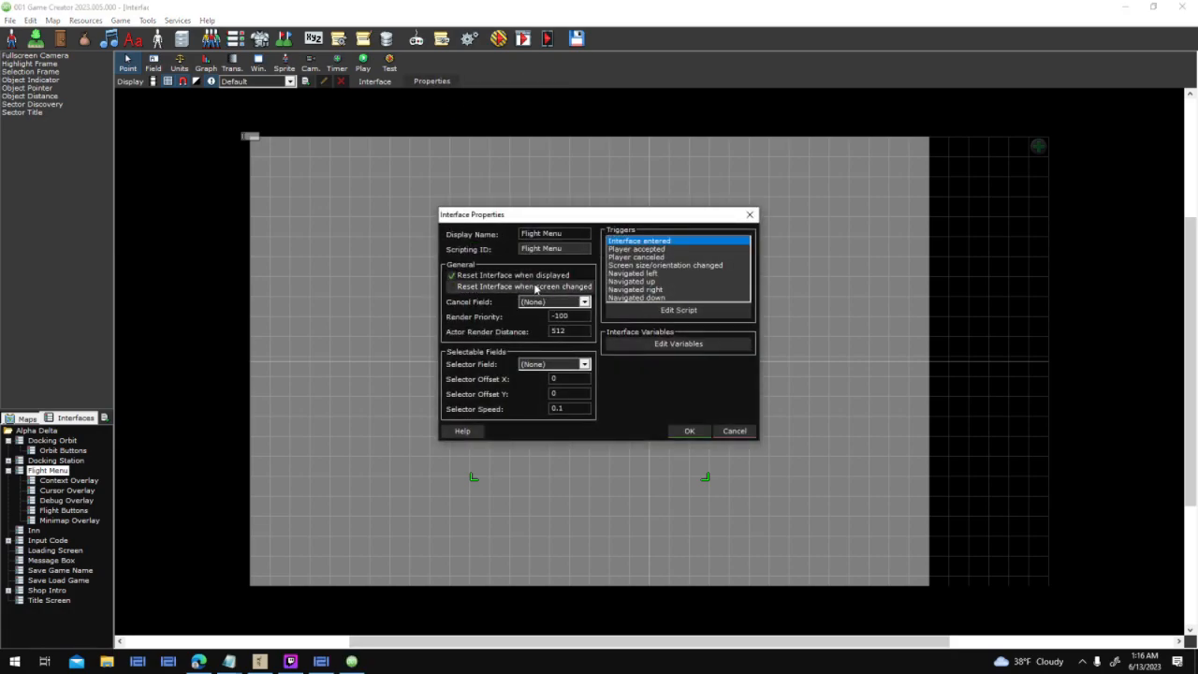
{"action": "left_click", "coordinate": [734, 431]}
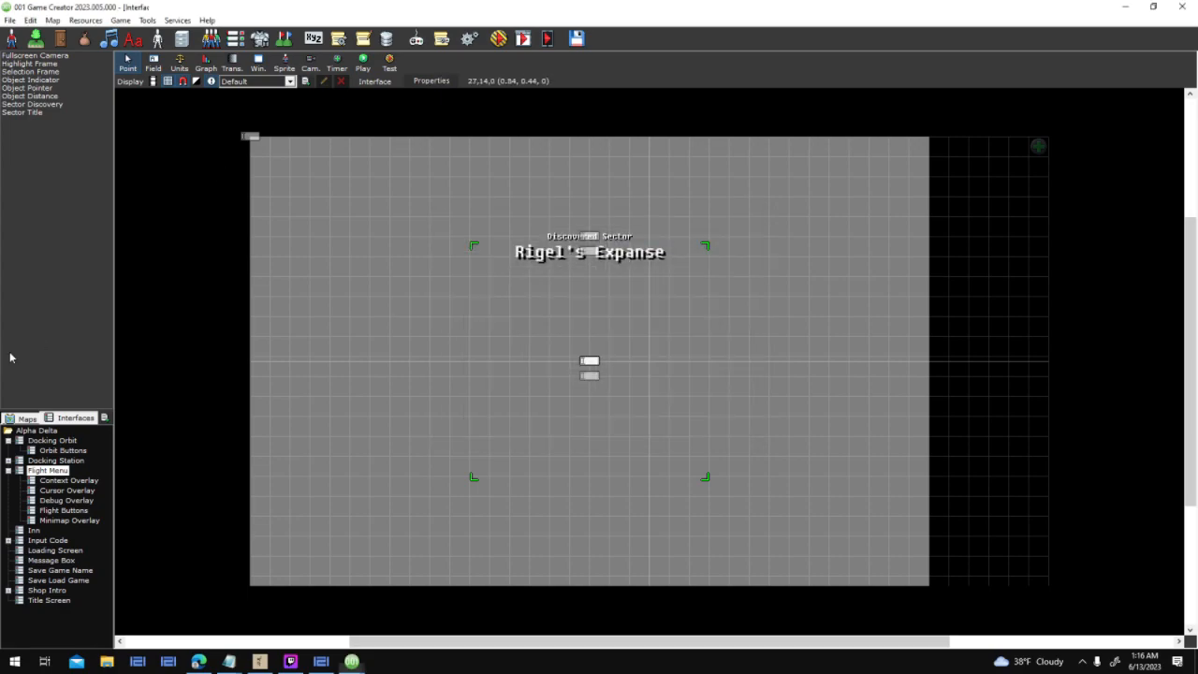
Reconnect the Reset Interface event in the Docking Orbit interface's Player canceled script and save the script and interface properties
{"action": "left_click", "coordinate": [56, 439]}
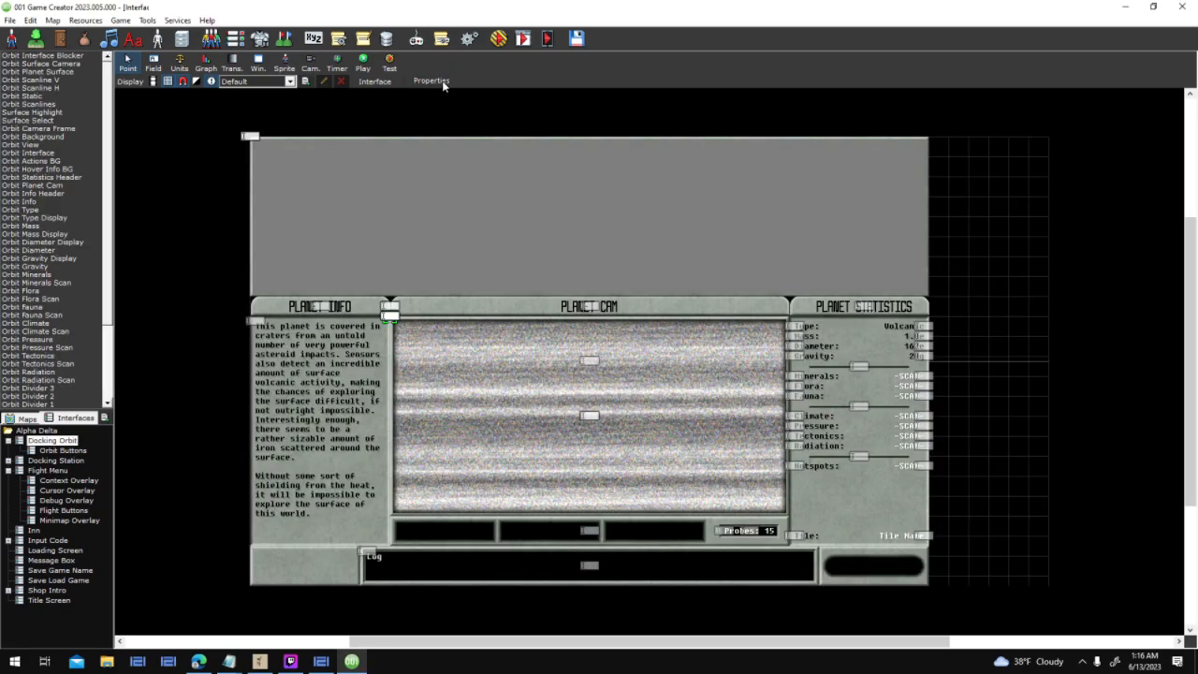
{"action": "double_click", "coordinate": [584, 238]}
{"action": "double_click", "coordinate": [680, 257]}
{"action": "left_click", "coordinate": [855, 140]}
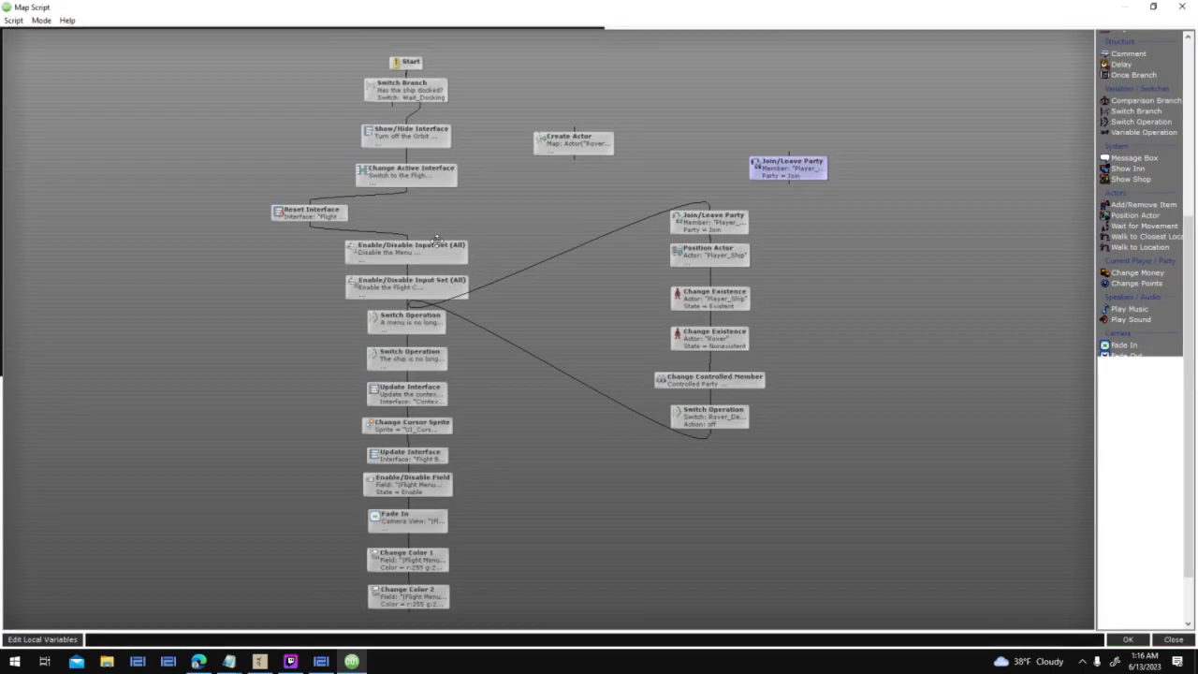
{"action": "left_click", "coordinate": [406, 129]}
{"action": "left_click_drag", "start_coordinate": [302, 228], "coordinate": [407, 260]}
{"action": "left_click", "coordinate": [1128, 639]}
{"action": "left_click", "coordinate": [700, 432]}
Test-run a new game: scan and dock with the planet, return from orbit, and ignore the script error
{"action": "left_click", "coordinate": [500, 38]}
{"action": "left_click", "coordinate": [572, 373]}
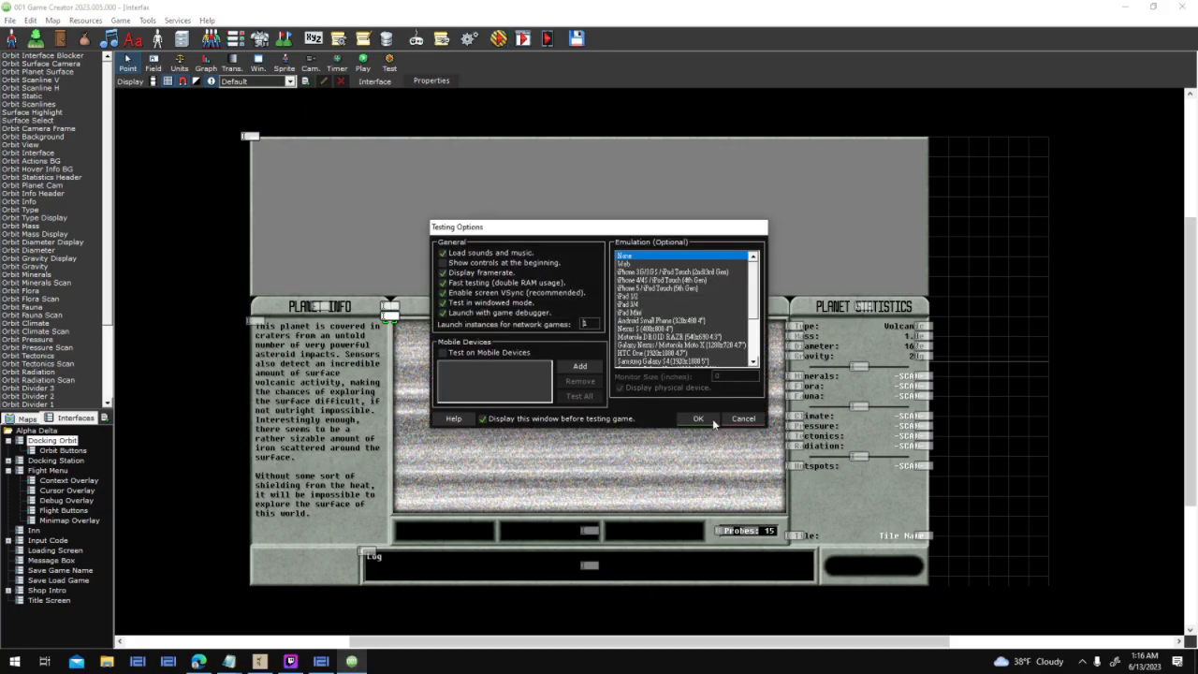
{"action": "left_click", "coordinate": [698, 419]}
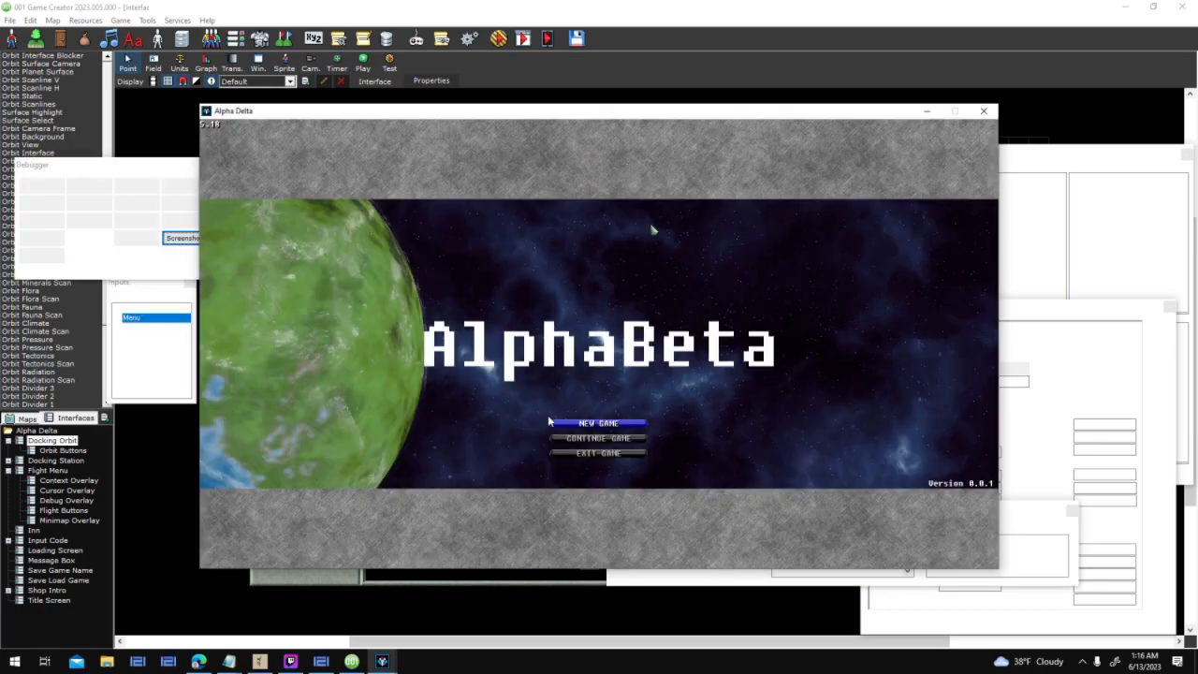
{"action": "left_click", "coordinate": [580, 422]}
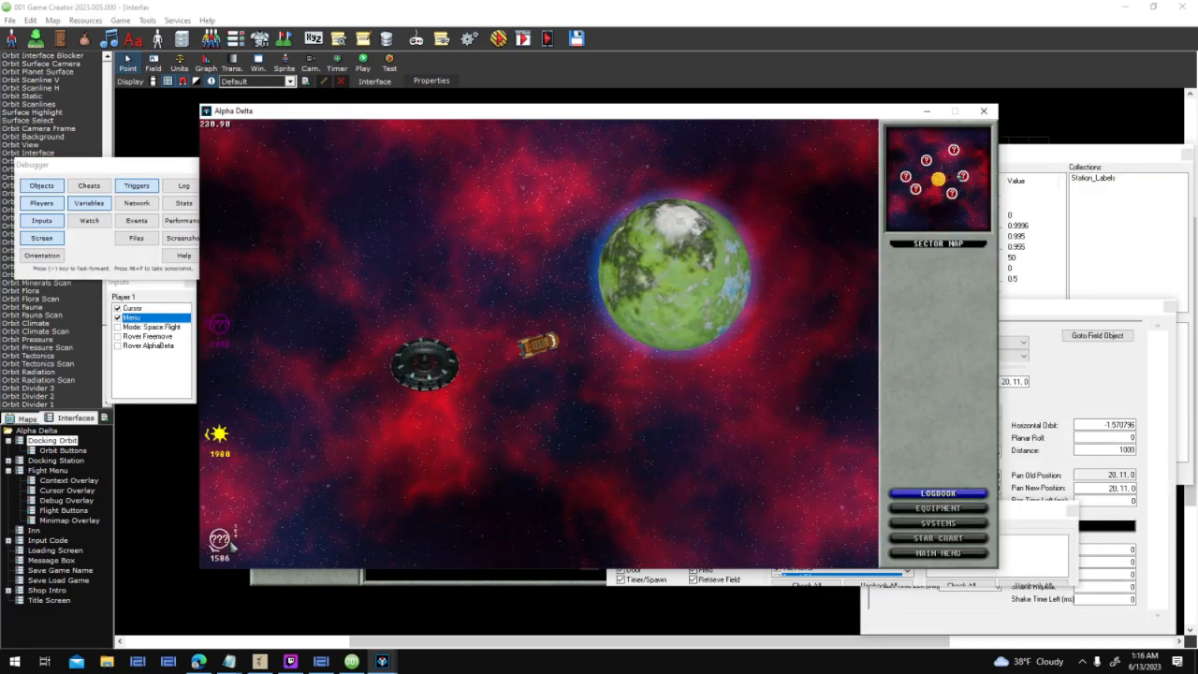
{"action": "left_click", "coordinate": [668, 293]}
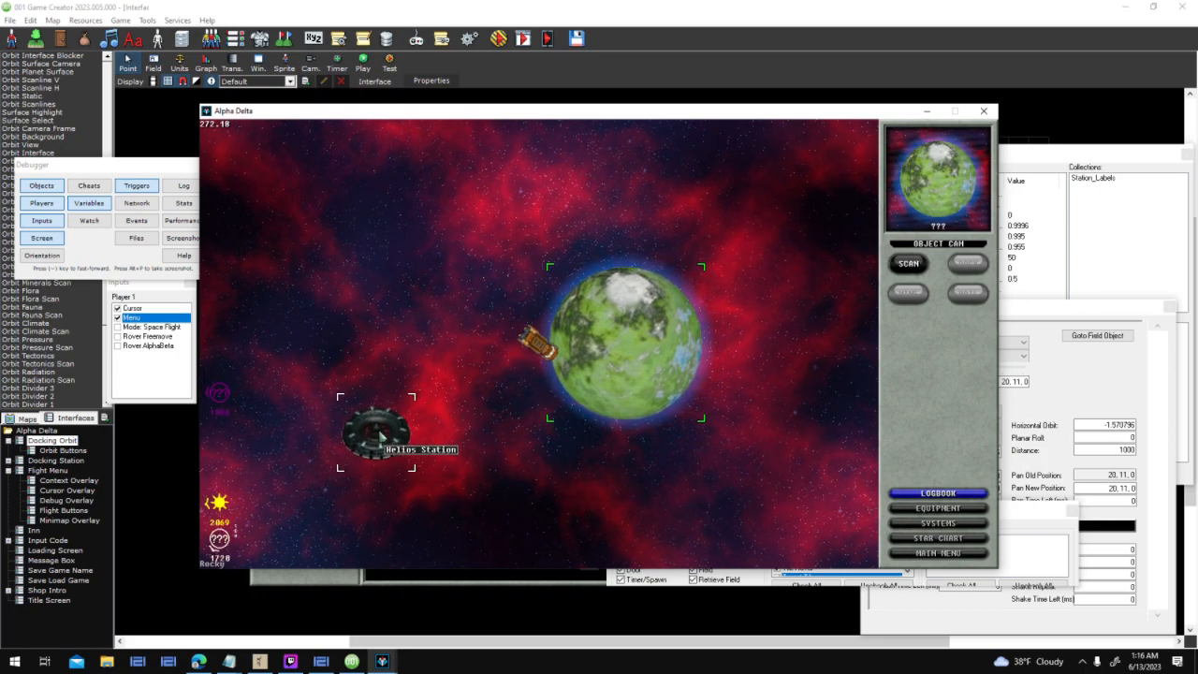
{"action": "left_click", "coordinate": [904, 266]}
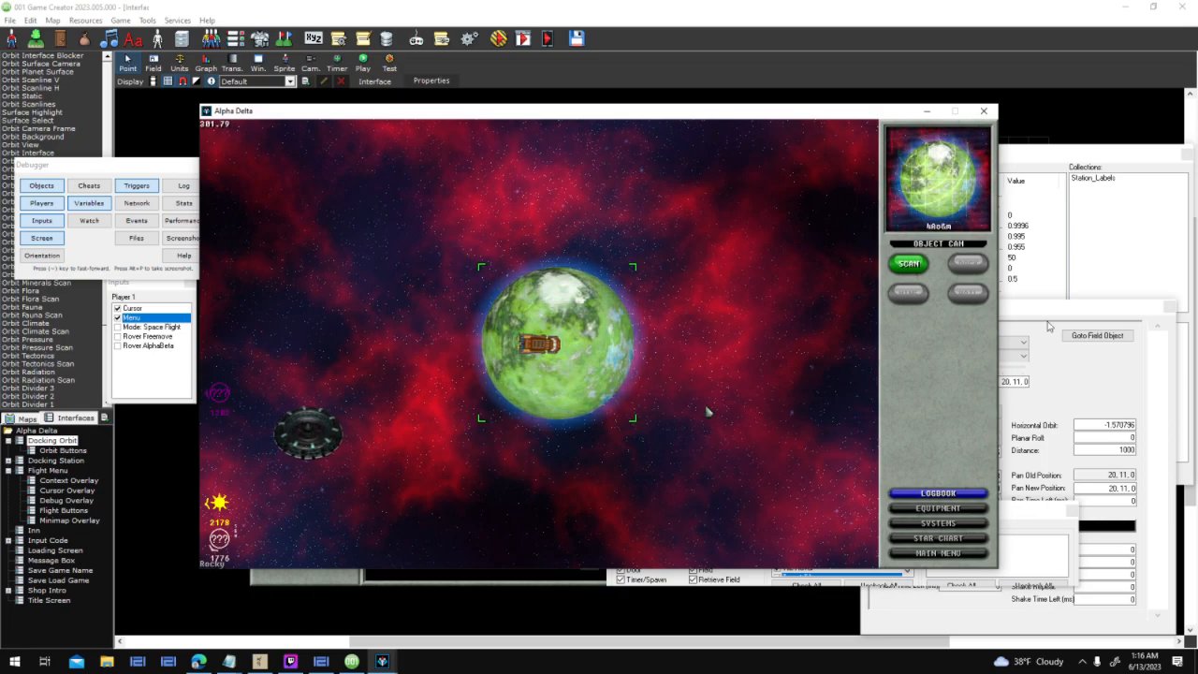
{"action": "left_click", "coordinate": [978, 267]}
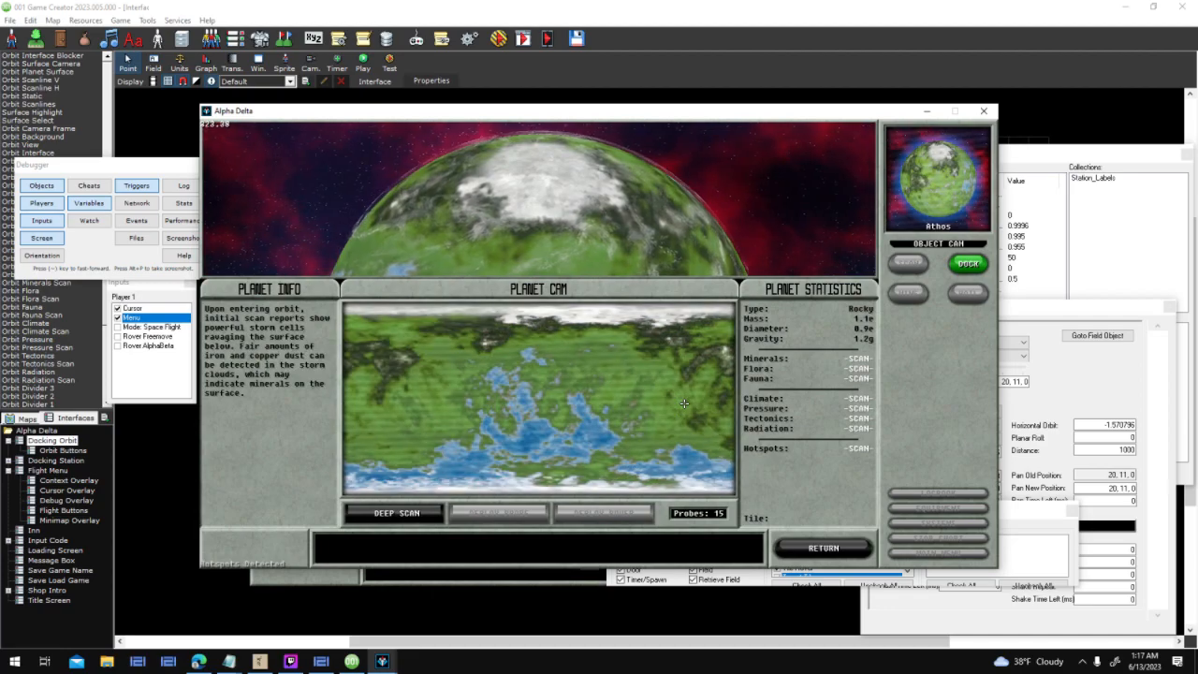
{"action": "left_click", "coordinate": [825, 549]}
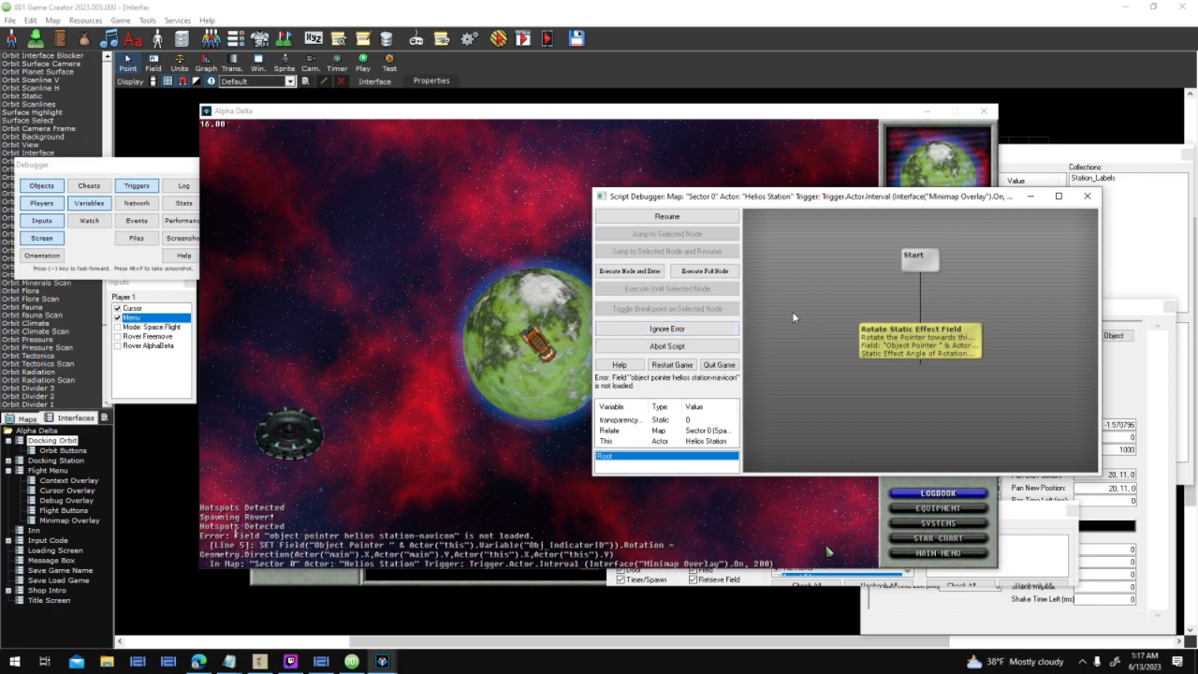
{"action": "left_click", "coordinate": [710, 329]}
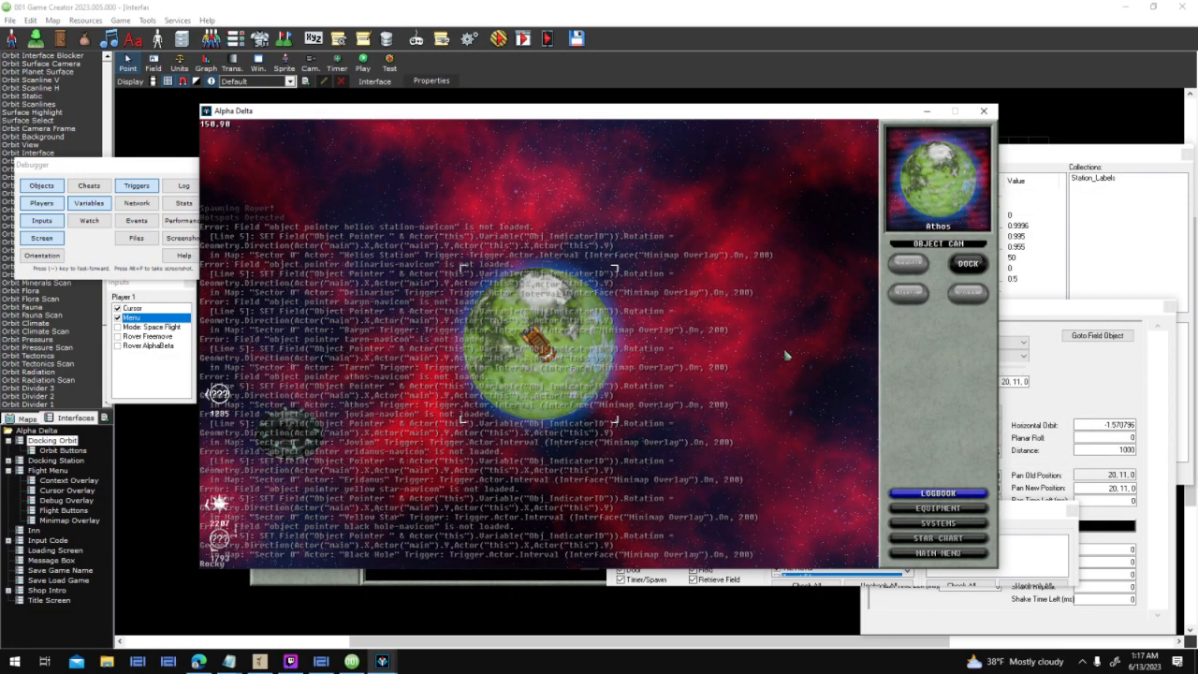
Test alternately selecting planet Athos and Helios Station in flight after leaving orbit
{"action": "left_click", "coordinate": [609, 363]}
{"action": "left_click", "coordinate": [298, 418]}
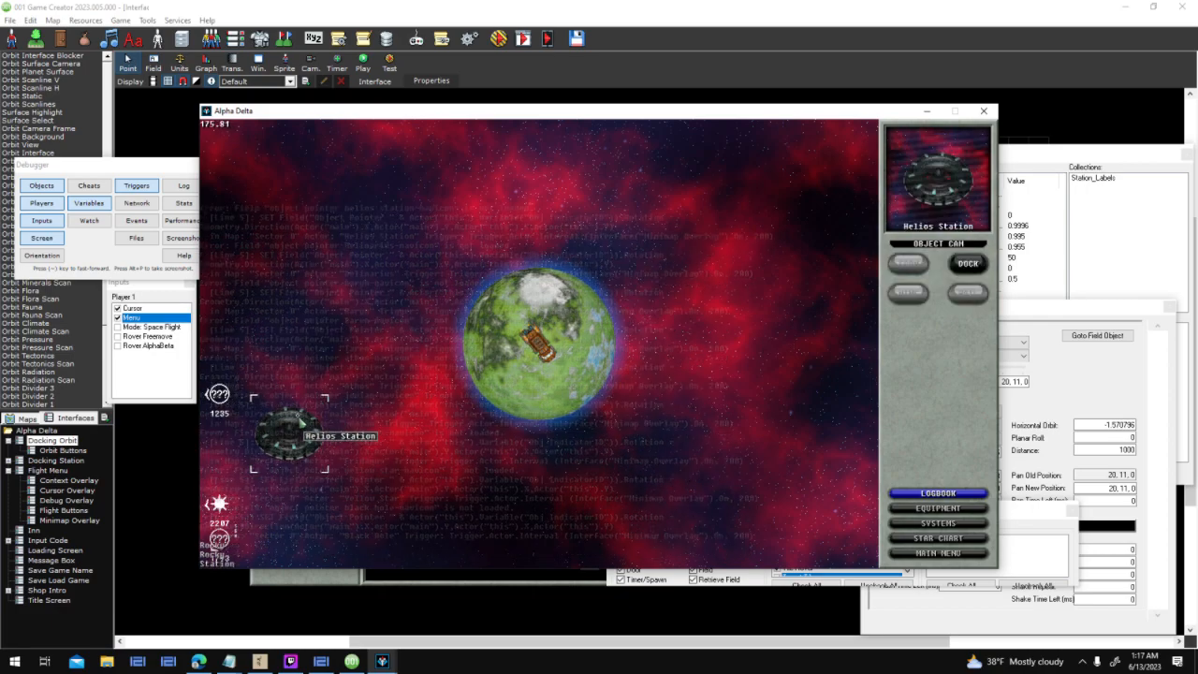
{"action": "left_click", "coordinate": [537, 383]}
{"action": "left_click", "coordinate": [289, 432]}
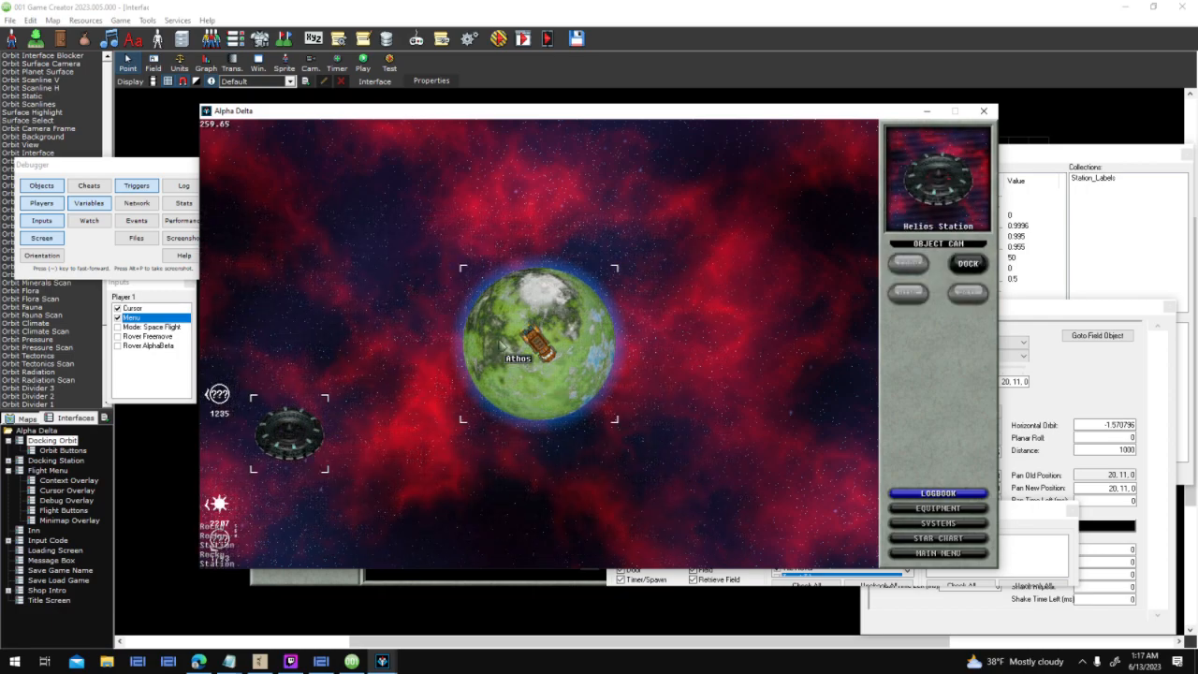
{"action": "left_click", "coordinate": [543, 311]}
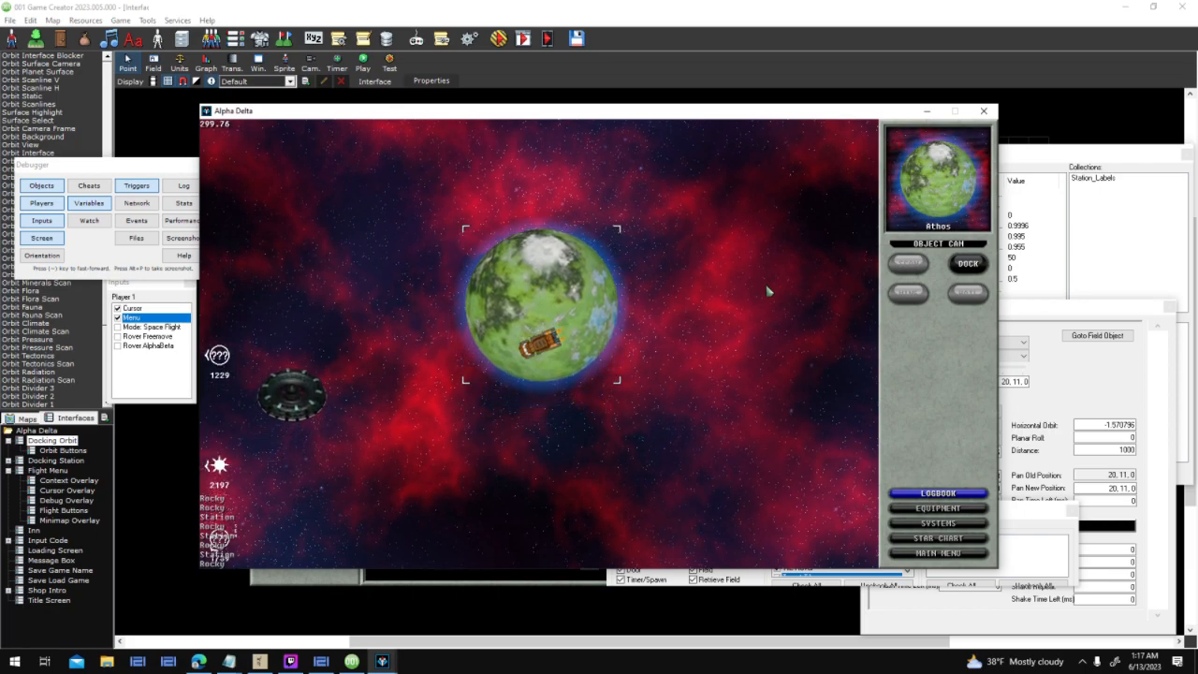
{"action": "left_click", "coordinate": [362, 372]}
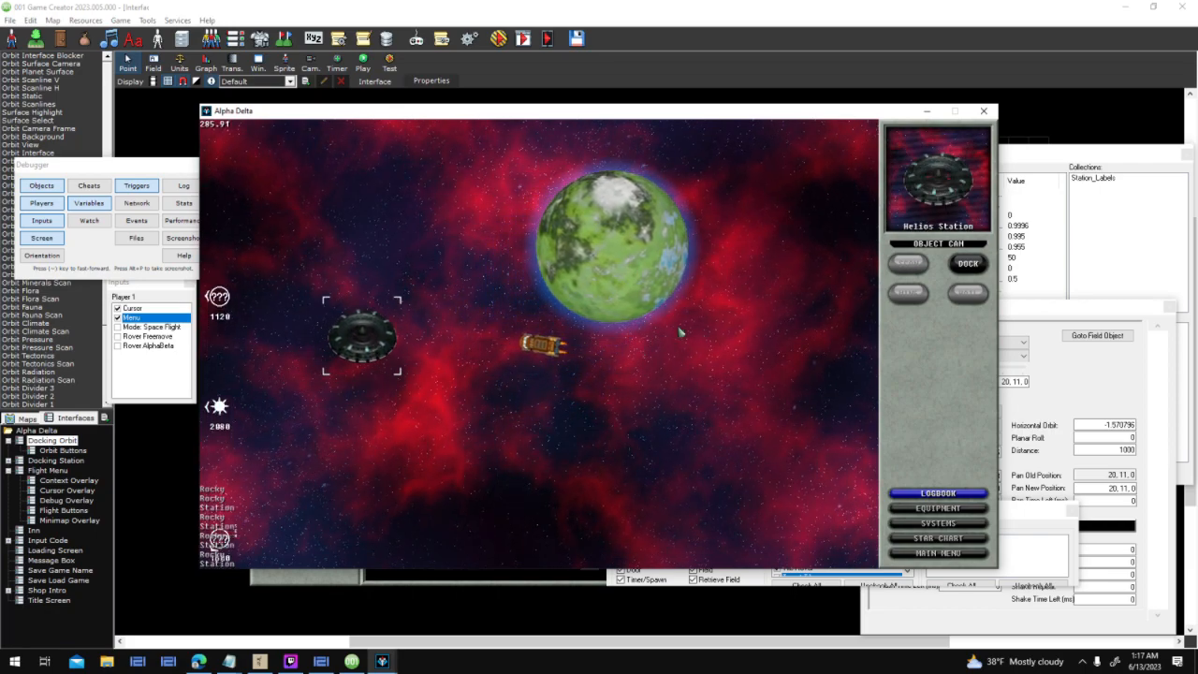
Test docking at Helios Station and returning to flight twice, then selecting the planet and the station again
{"action": "left_click", "coordinate": [964, 264]}
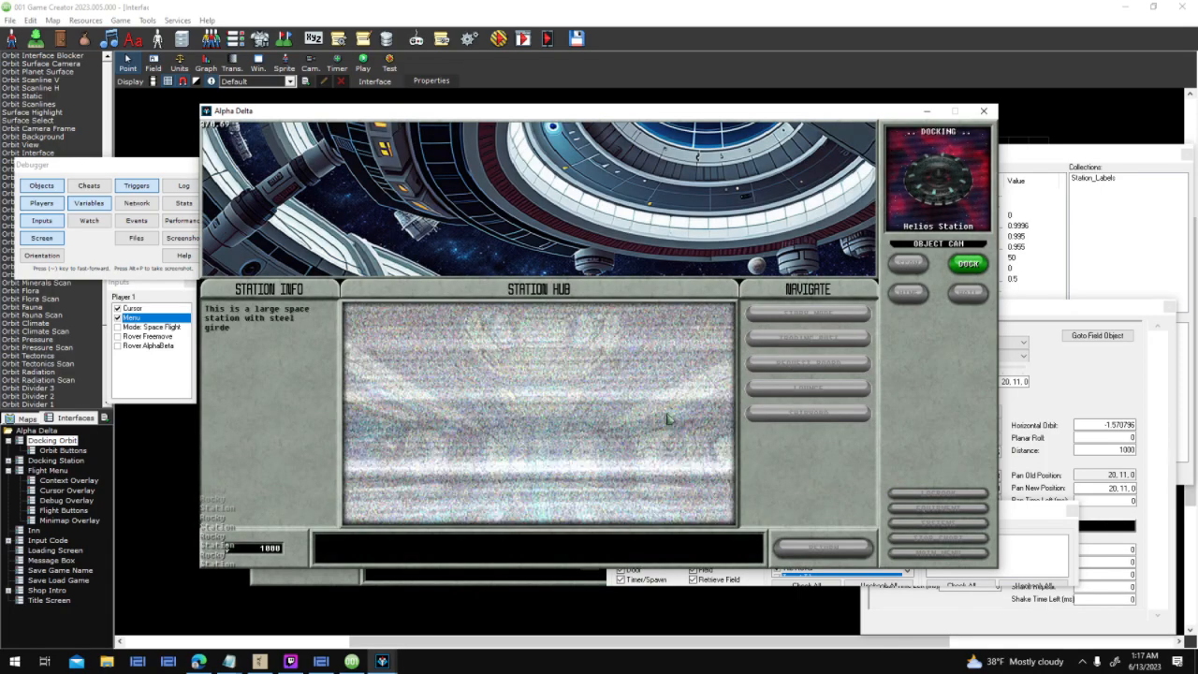
{"action": "left_click", "coordinate": [804, 548]}
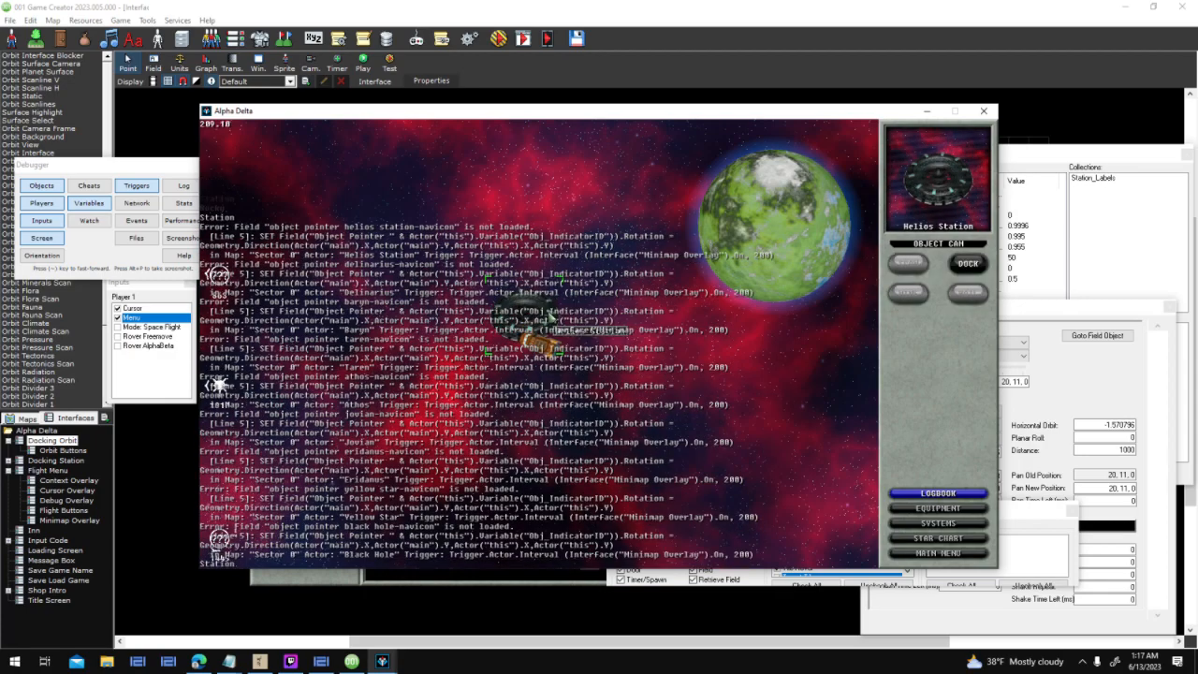
{"action": "left_click", "coordinate": [965, 265]}
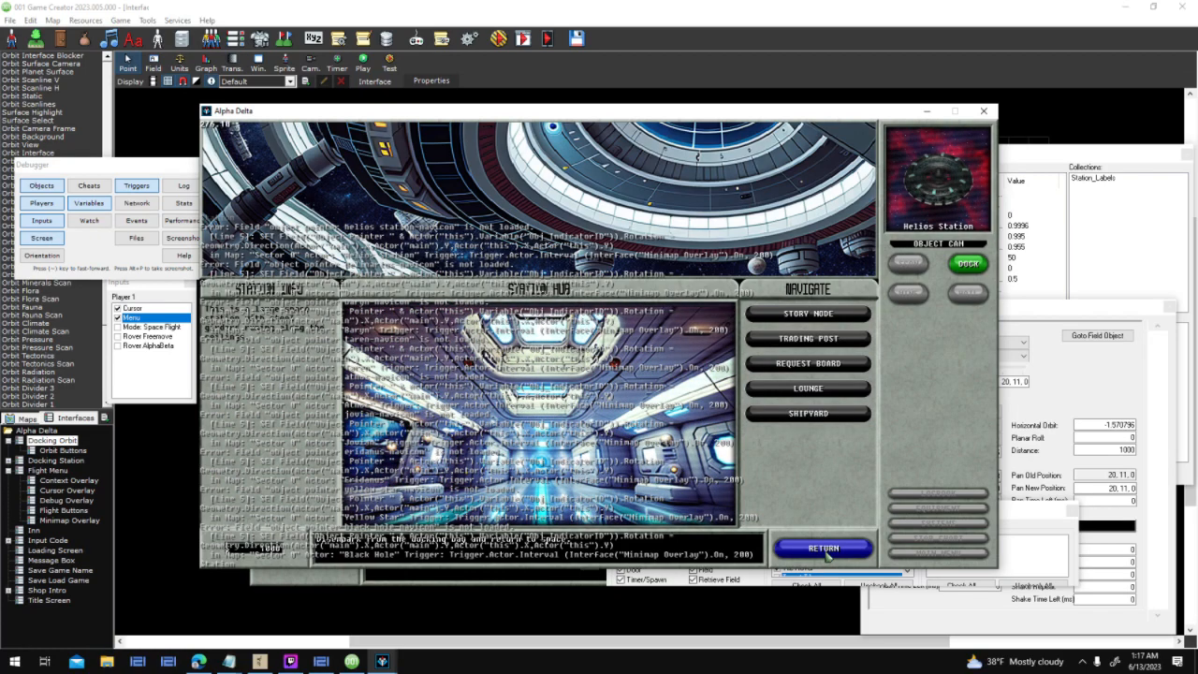
{"action": "left_click", "coordinate": [824, 550]}
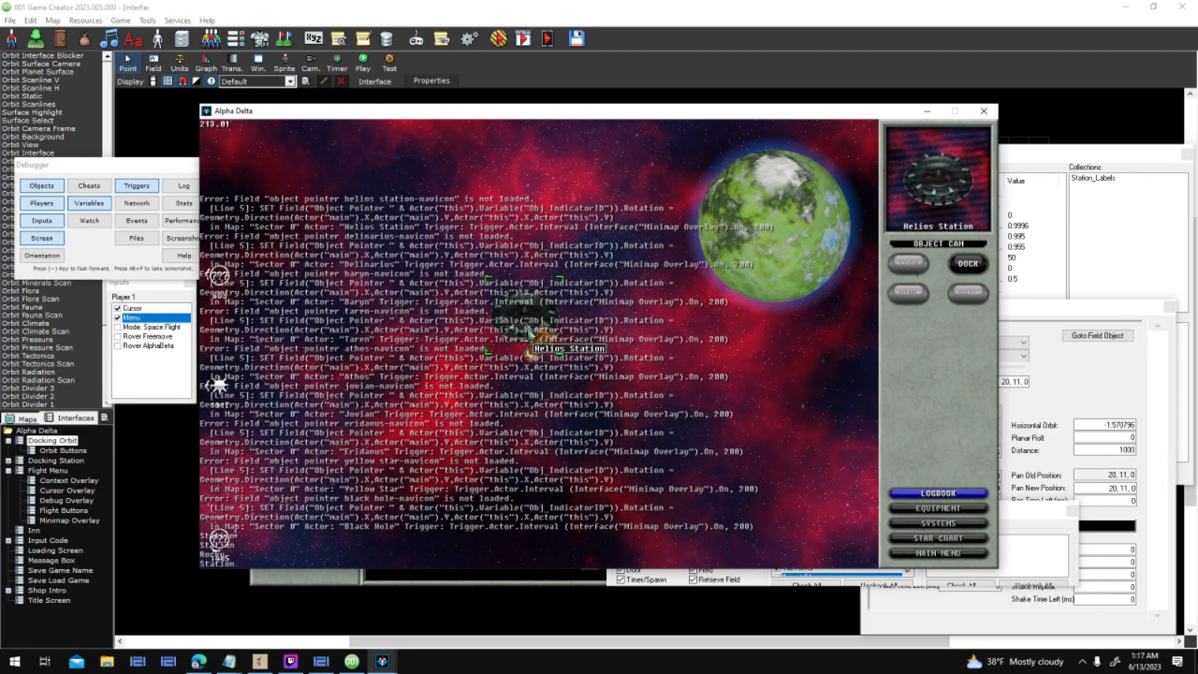
{"action": "left_click", "coordinate": [711, 254]}
{"action": "left_click", "coordinate": [560, 307]}
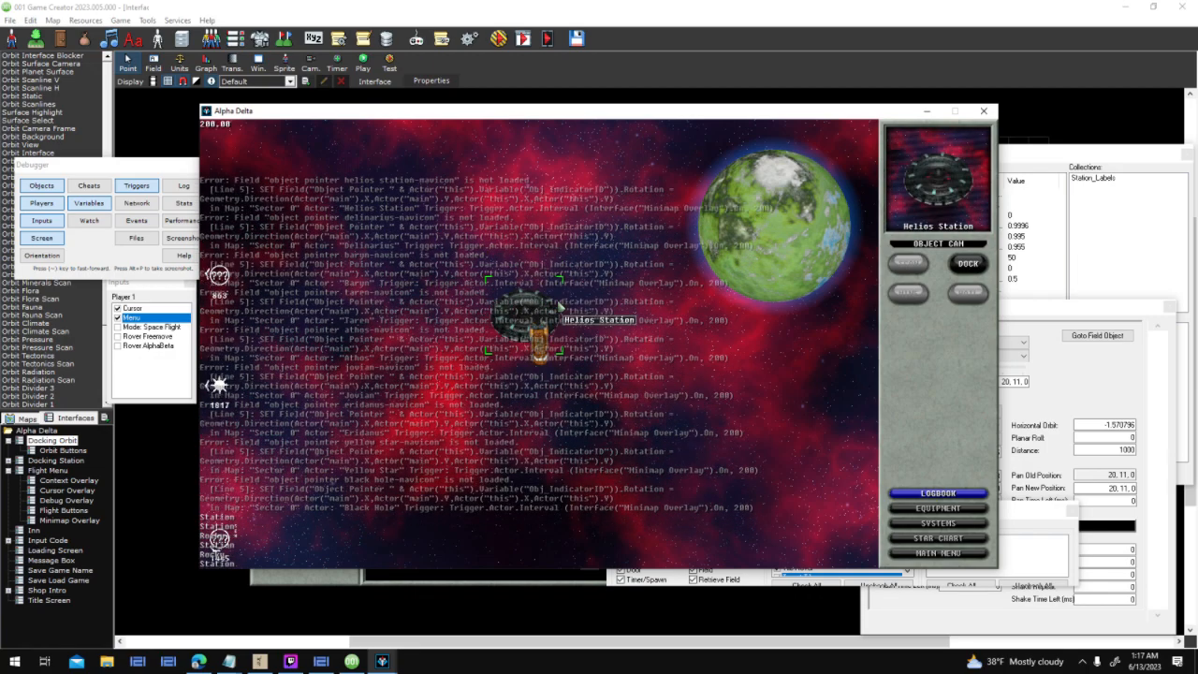
Test docking at Helios Station and at planet Athos, returning to flight each time, and end the test game
{"action": "left_click", "coordinate": [968, 267]}
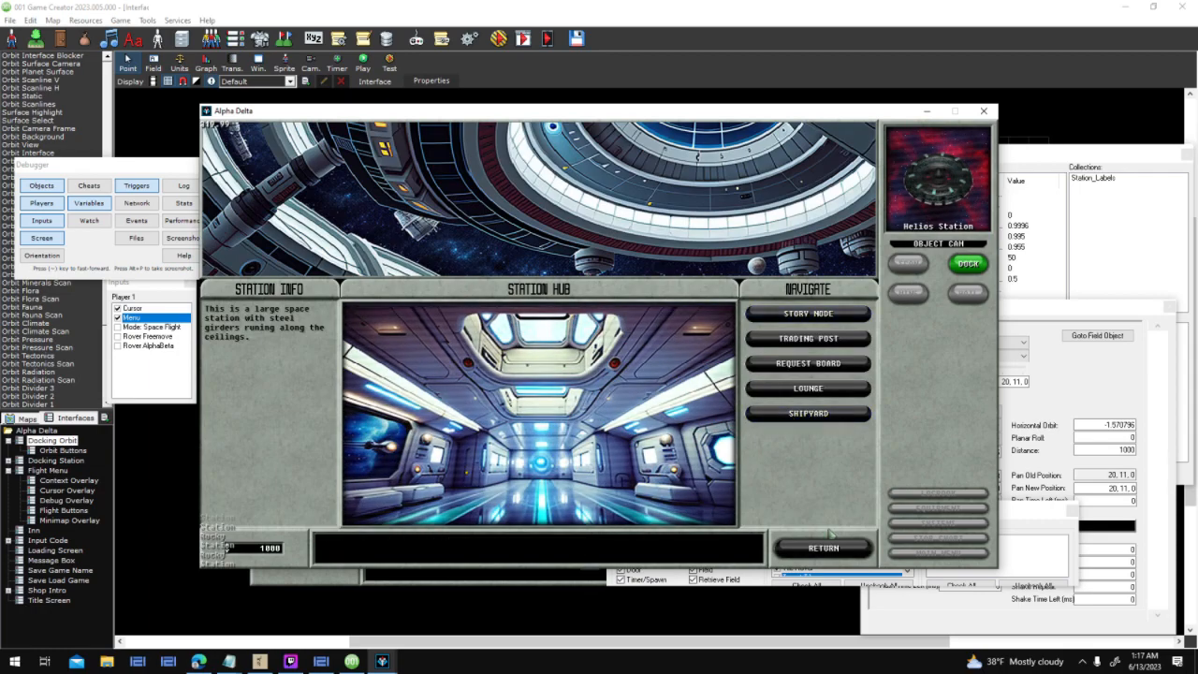
{"action": "left_click", "coordinate": [829, 547]}
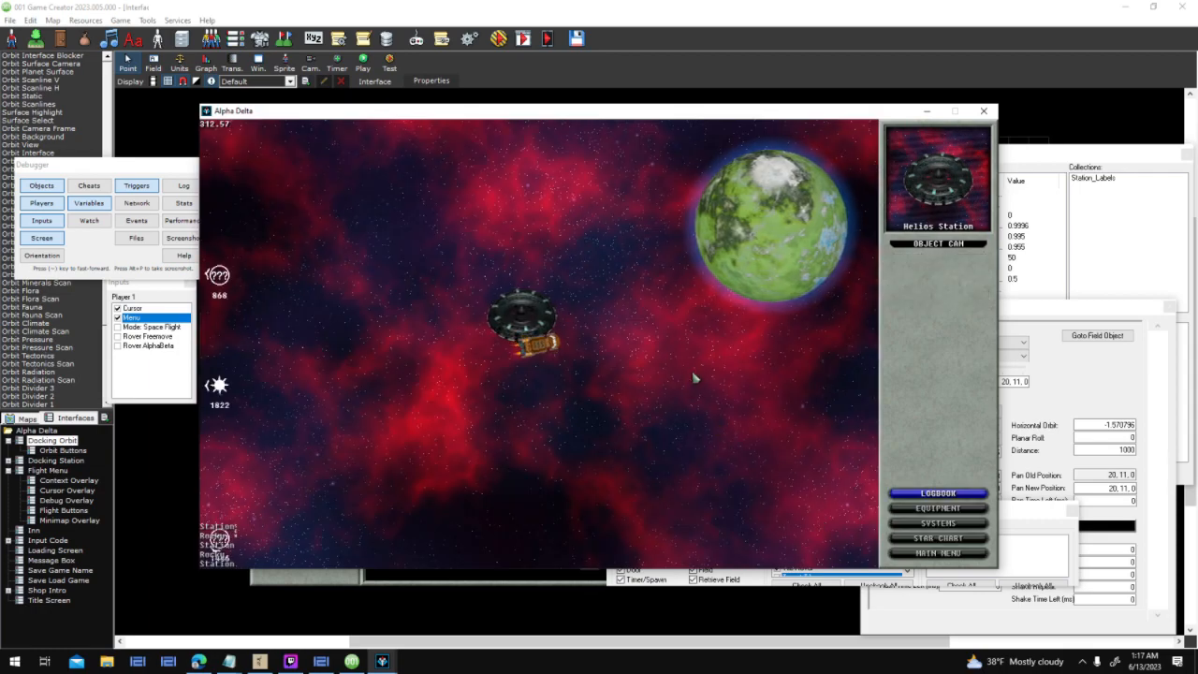
{"action": "left_click", "coordinate": [754, 229]}
{"action": "left_click", "coordinate": [964, 262]}
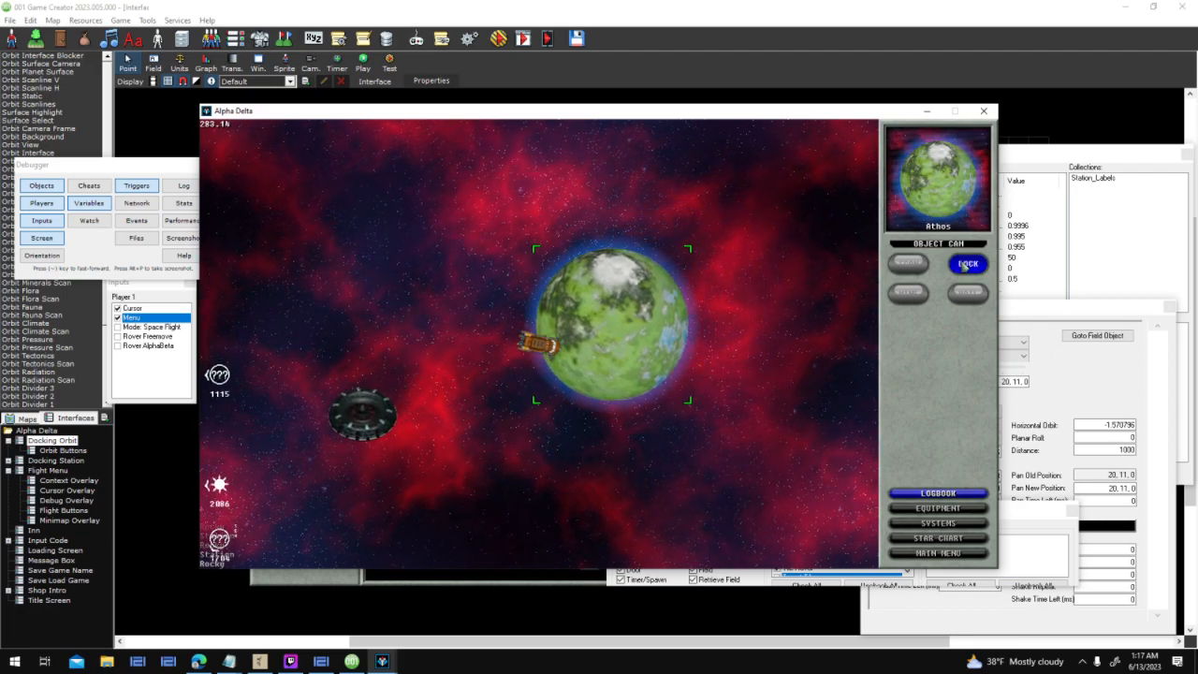
{"action": "left_click", "coordinate": [966, 265]}
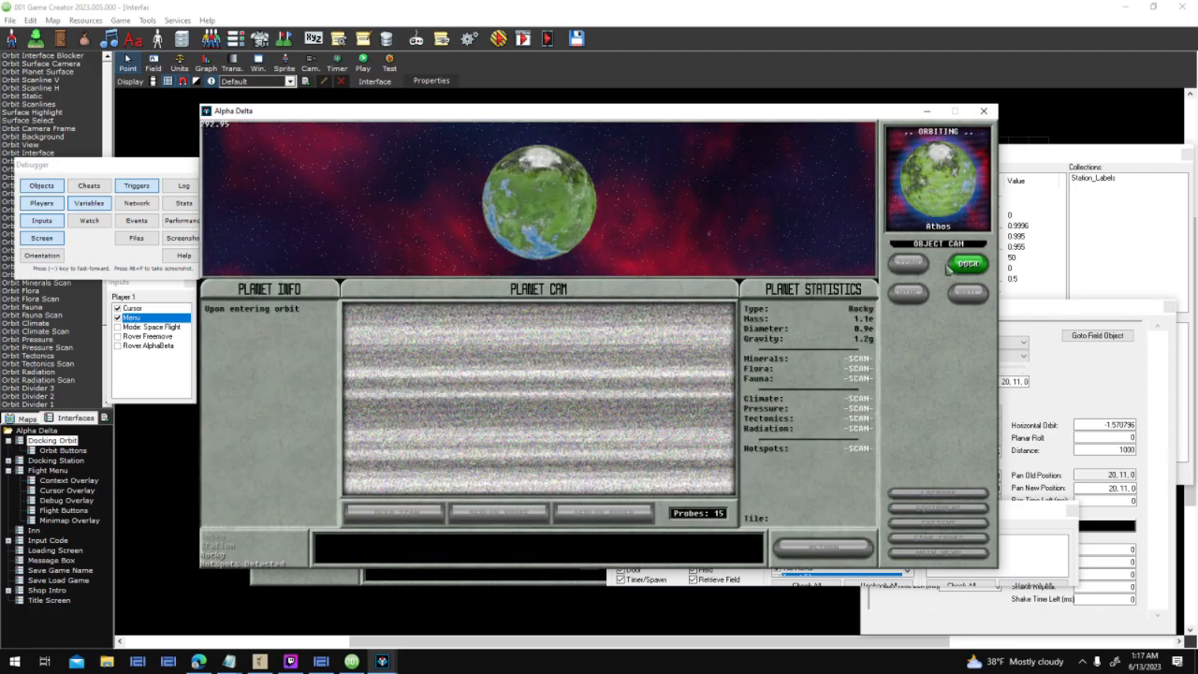
{"action": "left_click", "coordinate": [829, 553]}
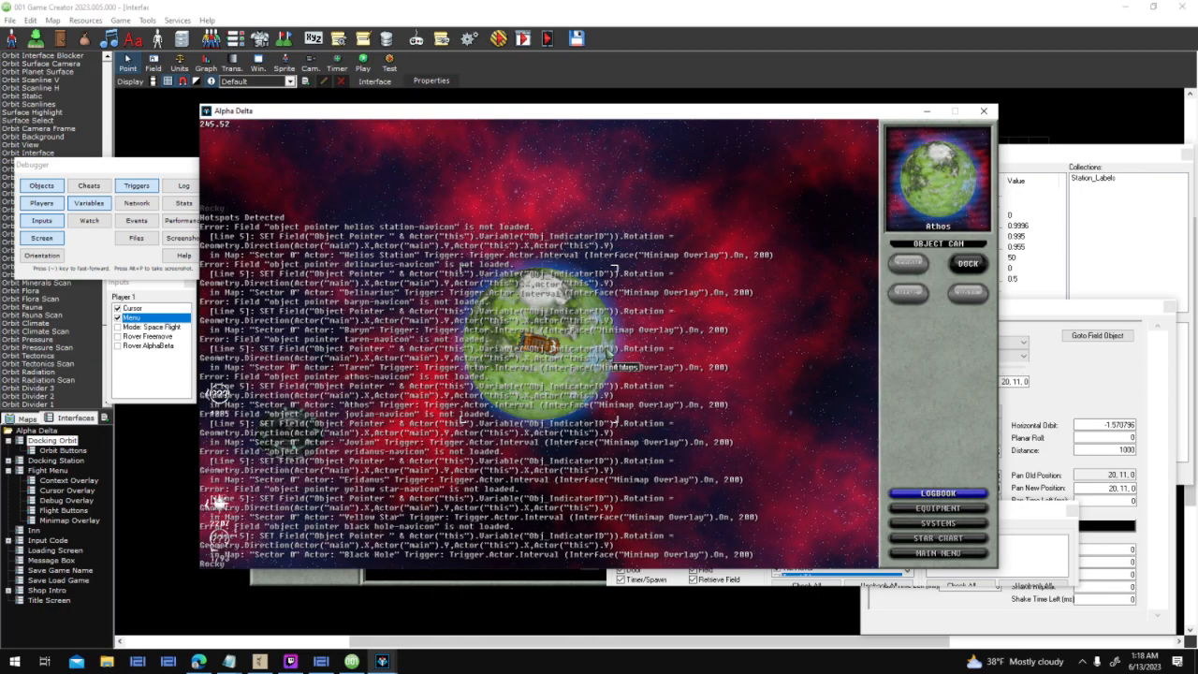
{"action": "left_click", "coordinate": [983, 110]}
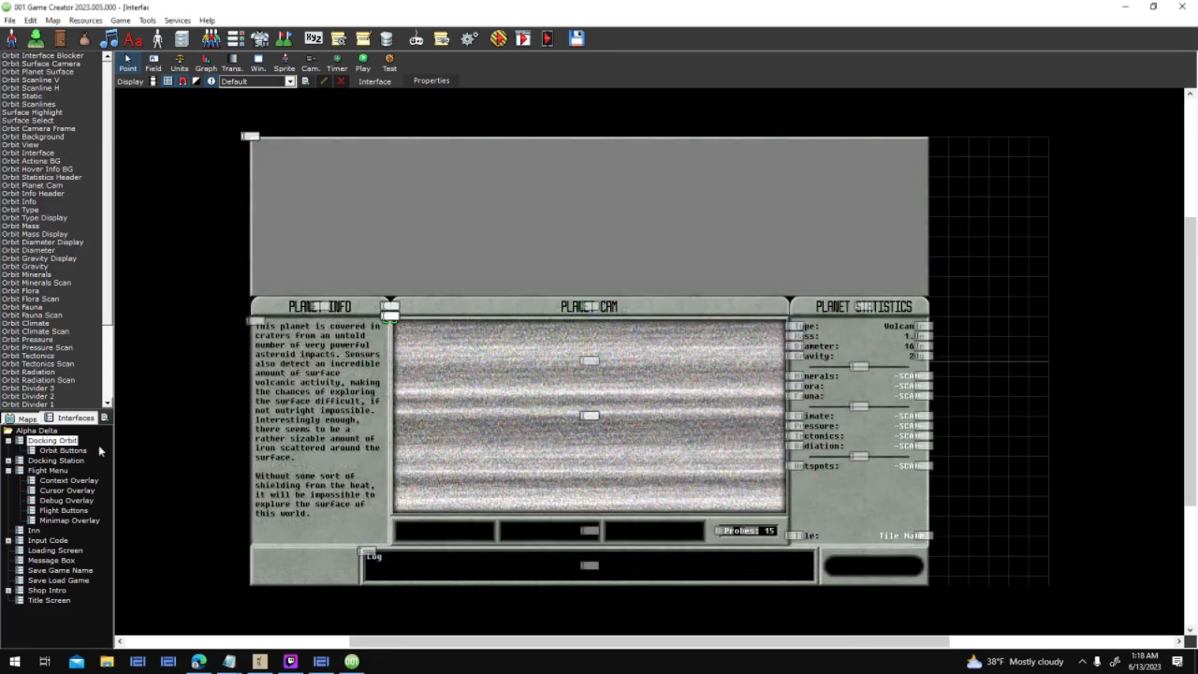
Open the Docking Station interface's Player canceled script at its Change Color events
{"action": "left_click", "coordinate": [8, 460]}
{"action": "left_click", "coordinate": [45, 470]}
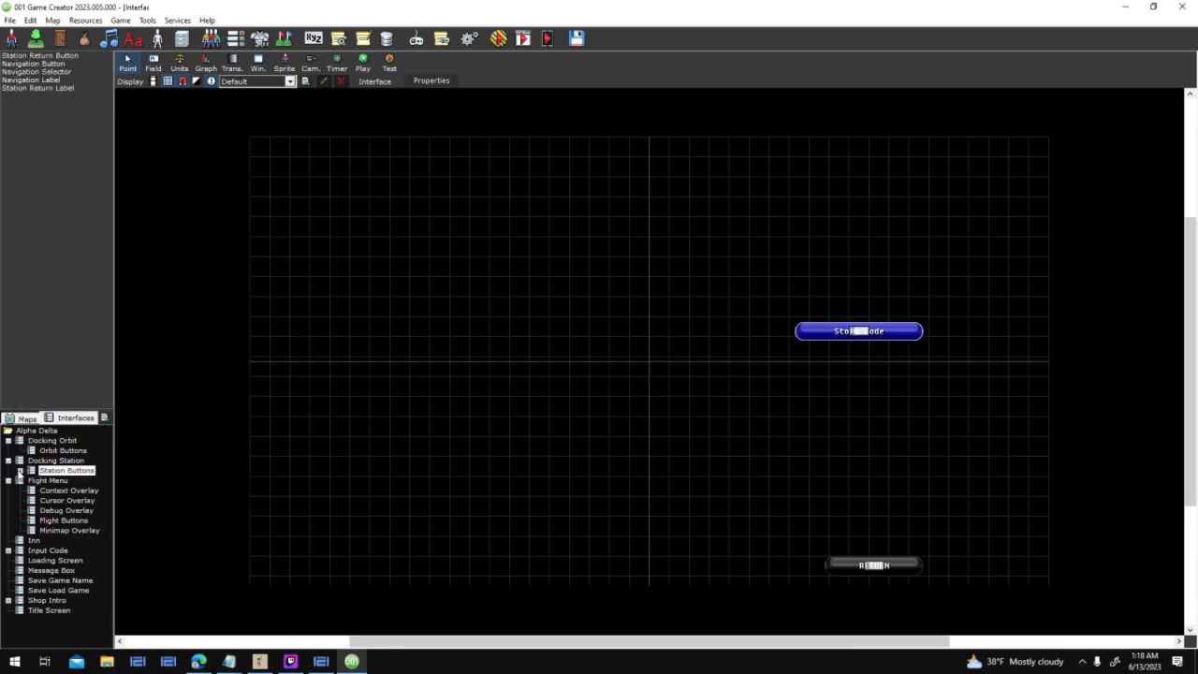
{"action": "left_click", "coordinate": [42, 460]}
{"action": "left_click", "coordinate": [433, 80]}
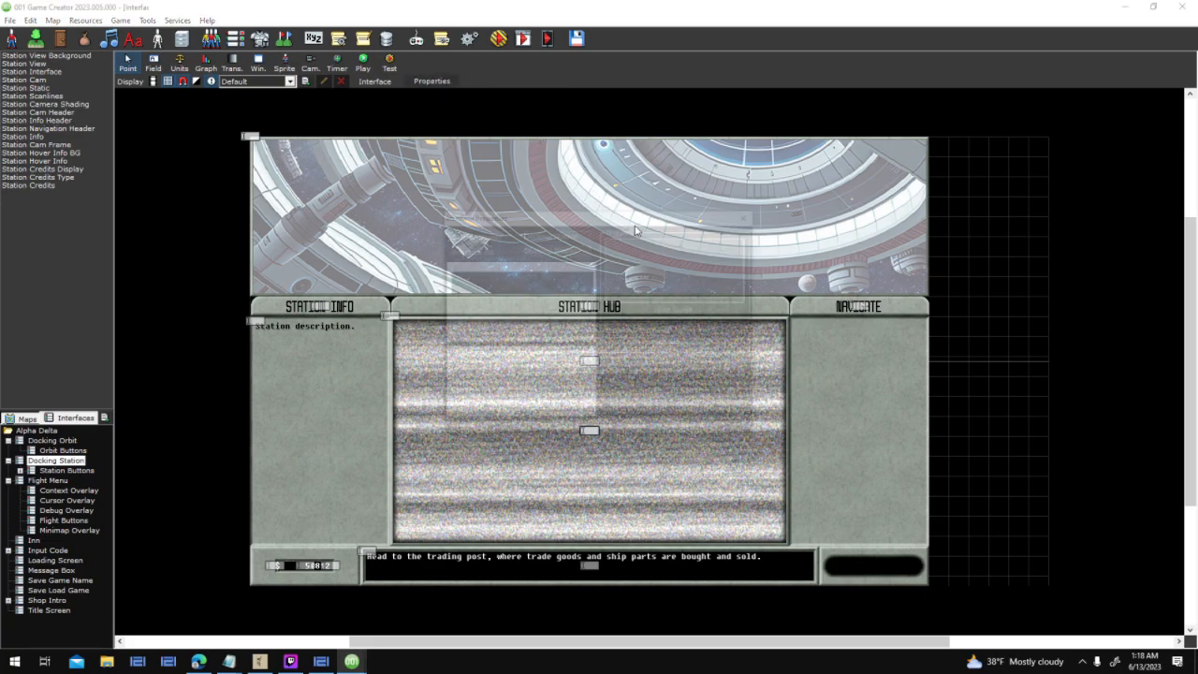
{"action": "double_click", "coordinate": [648, 259]}
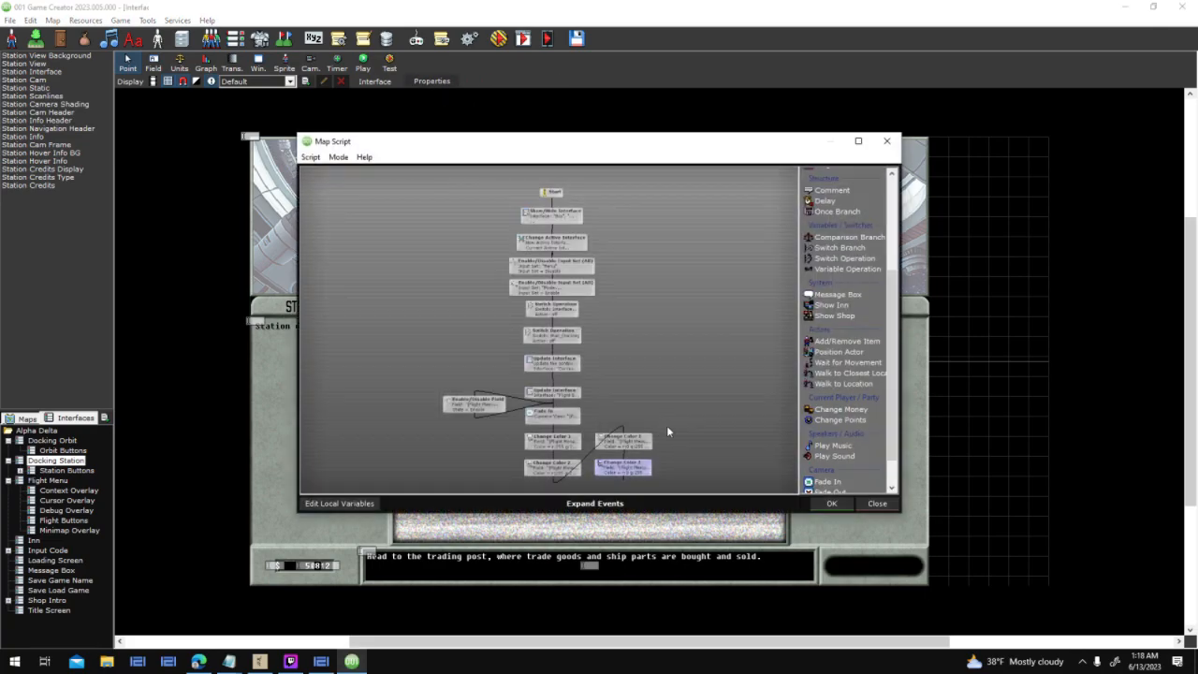
{"action": "middle_click_drag", "start_coordinate": [662, 423], "coordinate": [660, 348]}
{"action": "scroll", "coordinate": [670, 234], "scroll_direction": "up", "scroll_amount": 1}
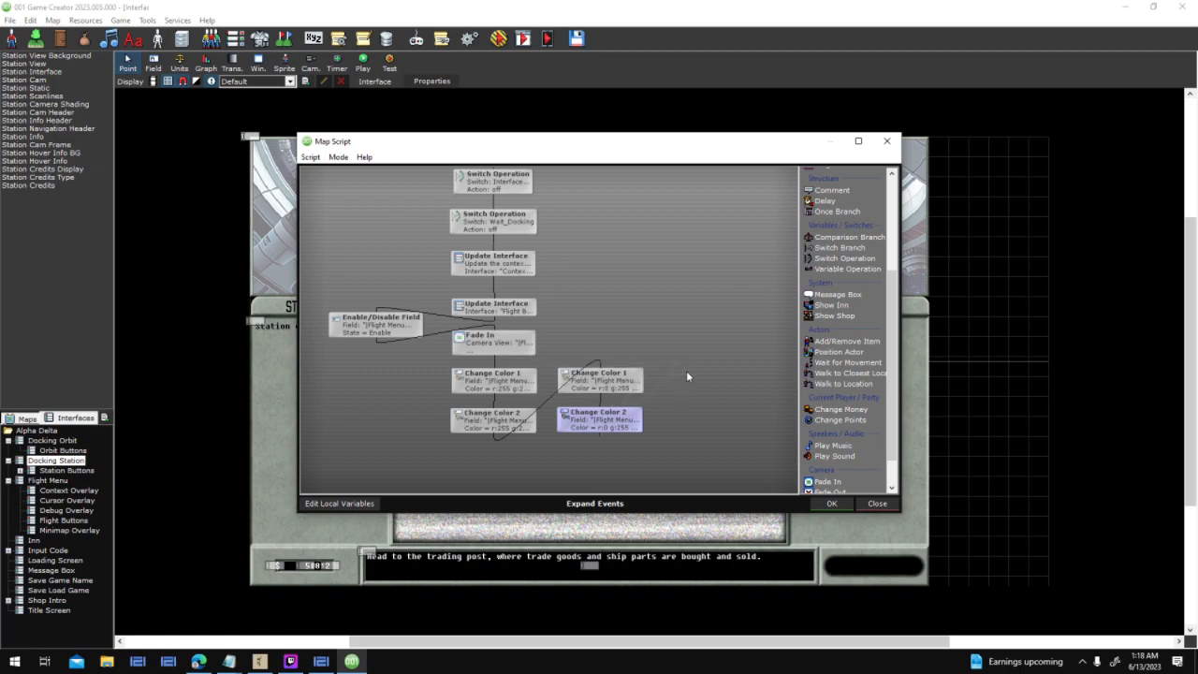
Check the fields and colors of both Change Color 1 events, then close the script and interface properties without saving
{"action": "double_click", "coordinate": [517, 378]}
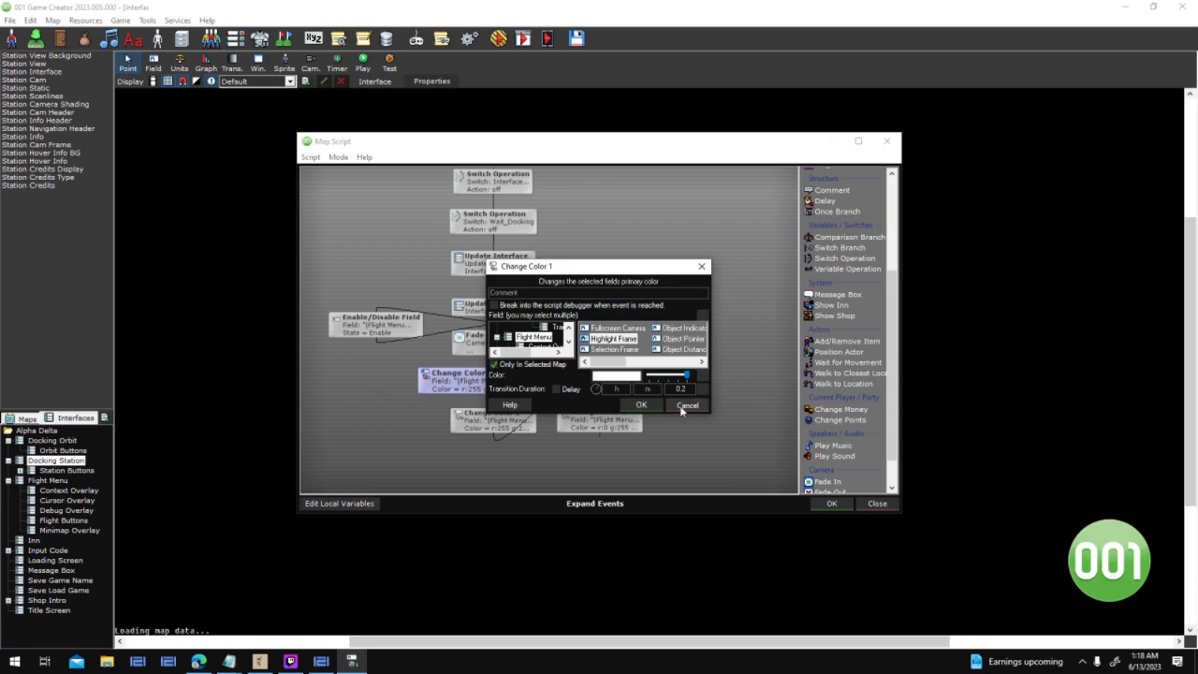
{"action": "left_click", "coordinate": [688, 406]}
{"action": "left_click", "coordinate": [612, 378]}
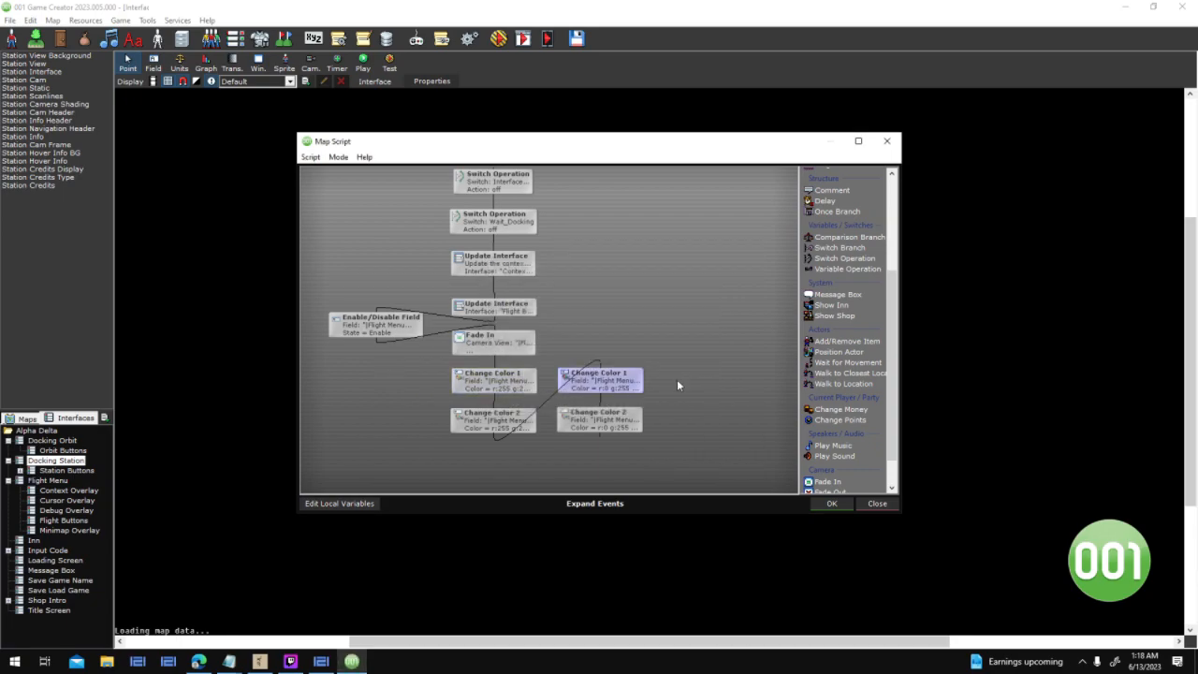
{"action": "double_click", "coordinate": [642, 376]}
{"action": "left_click", "coordinate": [689, 406]}
{"action": "left_click", "coordinate": [871, 502]}
{"action": "left_click", "coordinate": [744, 433]}
In the Docking Orbit interface's Player canceled script, limit the Change Color 1 and Change Color 2 events to the Flight Menu's Highlight Frame
{"action": "left_click", "coordinate": [65, 440]}
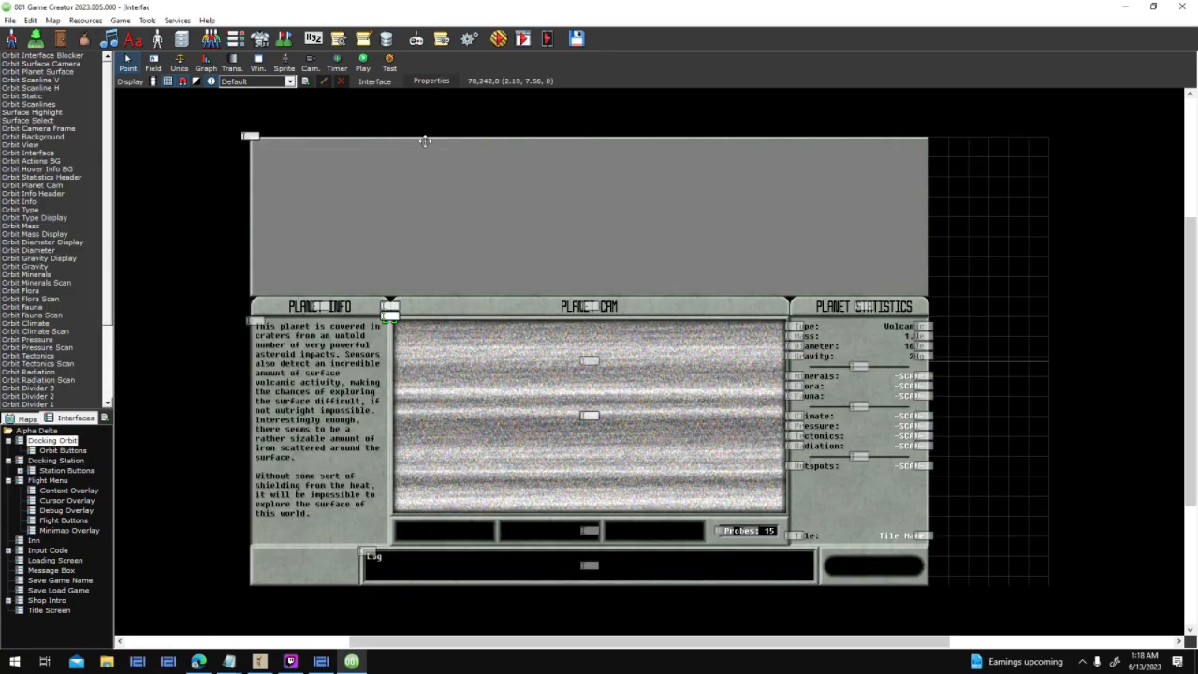
{"action": "left_click", "coordinate": [431, 80]}
{"action": "left_click", "coordinate": [666, 260]}
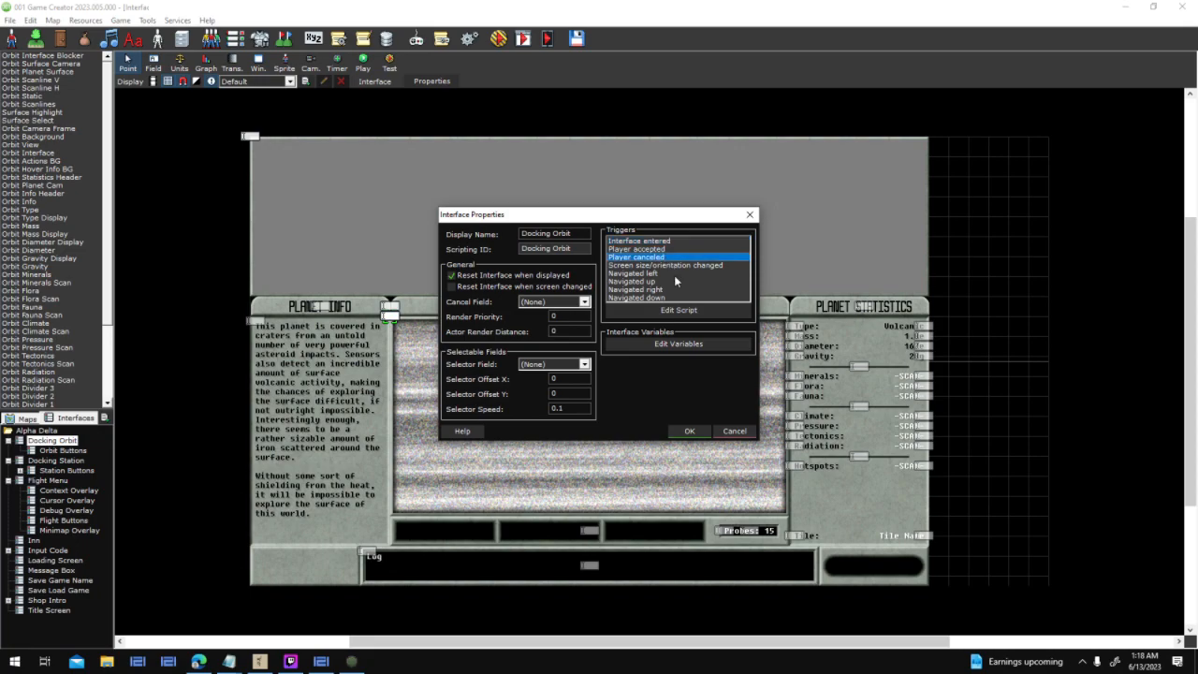
{"action": "left_click", "coordinate": [679, 308]}
{"action": "left_click_drag", "start_coordinate": [531, 435], "coordinate": [618, 326]}
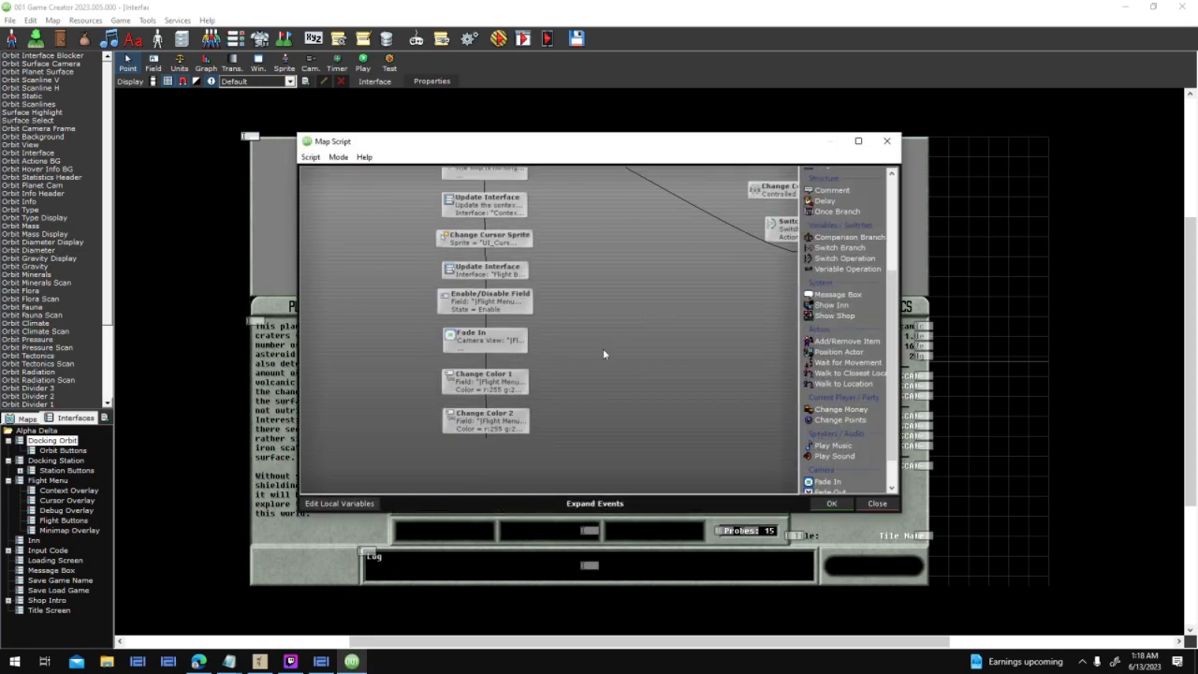
{"action": "double_click", "coordinate": [509, 412]}
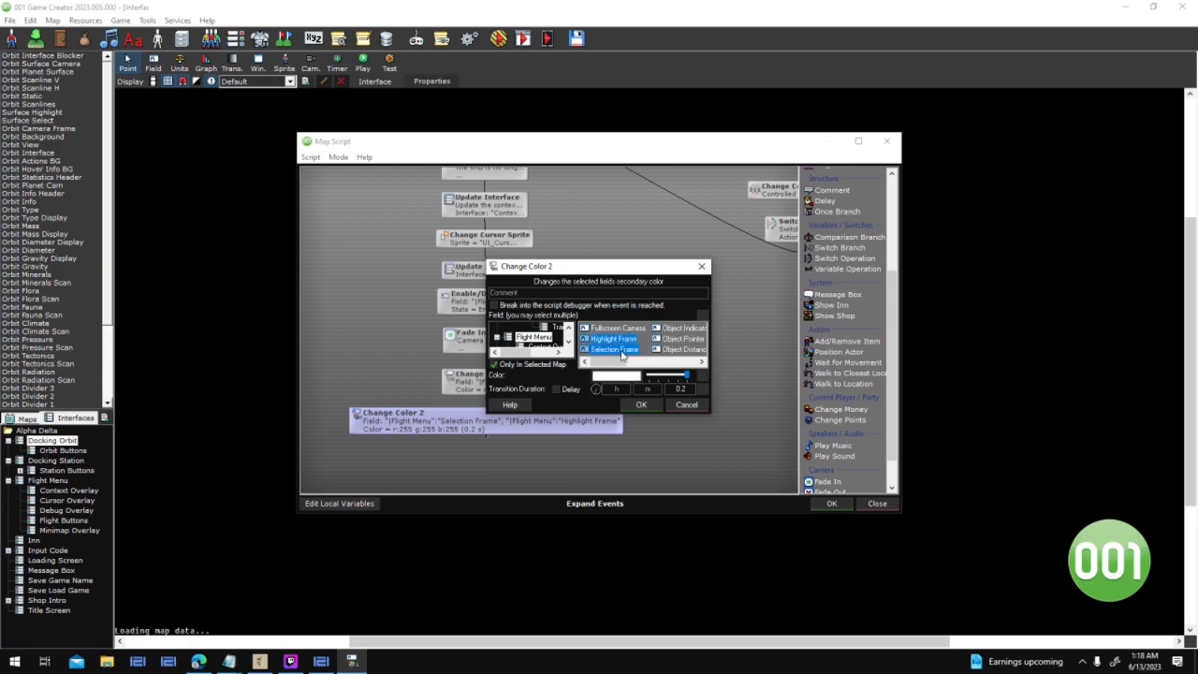
{"action": "left_click", "coordinate": [640, 405]}
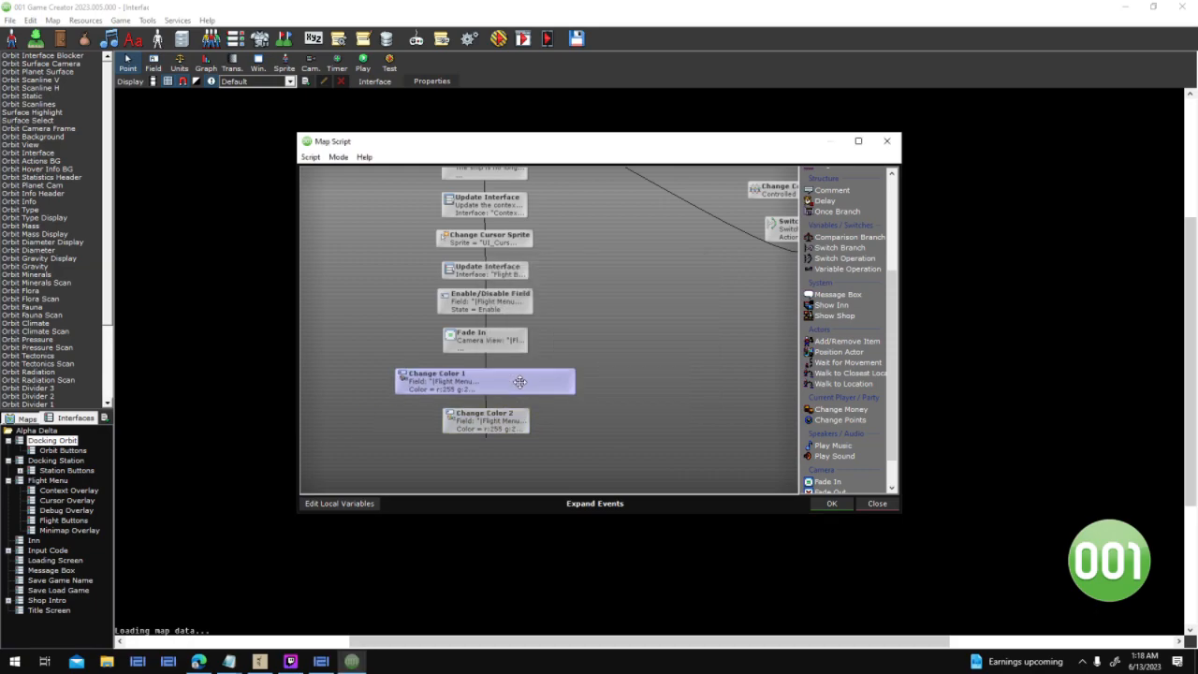
{"action": "mouse_move", "coordinate": [522, 381]}
{"action": "double_click", "coordinate": [616, 377]}
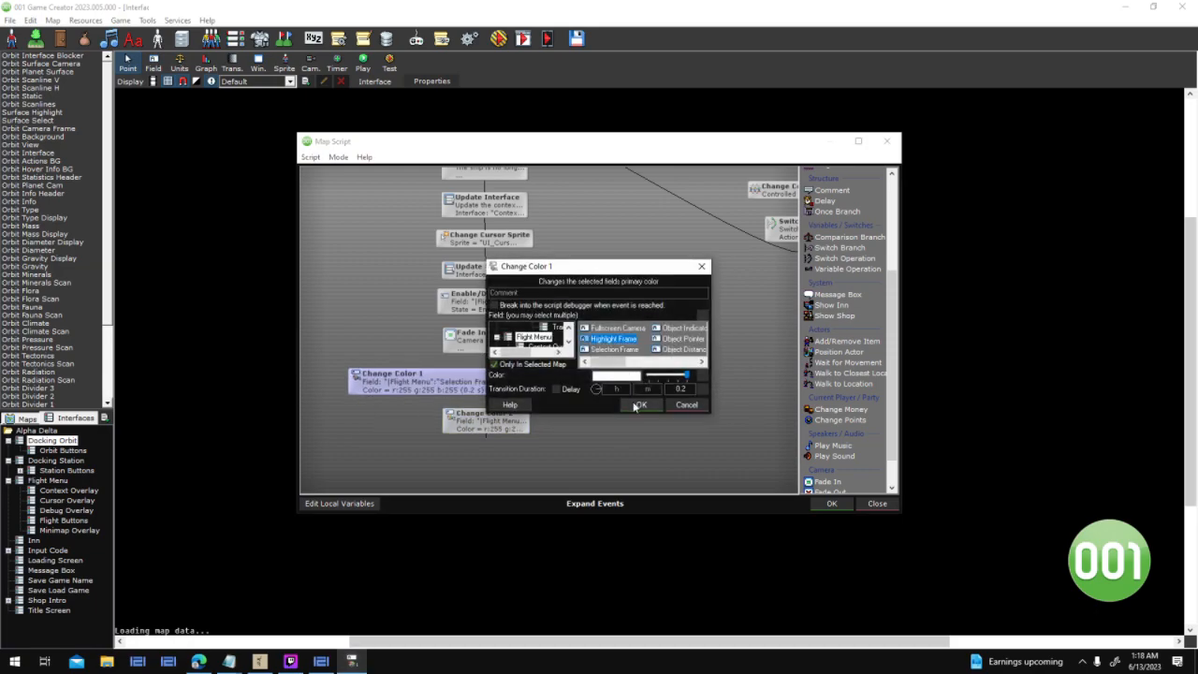
{"action": "left_click", "coordinate": [642, 403]}
Duplicate the Change Color 1 and Change Color 2 events beside the originals and link the copies after the existing Change Color 2
{"action": "left_click_drag", "start_coordinate": [504, 422], "coordinate": [503, 423]}
{"action": "key", "text": "ctrl+c"}
{"action": "key", "text": "ctrl+v"}
{"action": "left_click_drag", "start_coordinate": [618, 387], "coordinate": [615, 377]}
{"action": "left_click_drag", "start_coordinate": [484, 435], "coordinate": [616, 384]}
Set the copied Change Color 1 event to the Flight Menu's Selection Frame with pure green (0, 255, 0)
{"action": "double_click", "coordinate": [616, 377]}
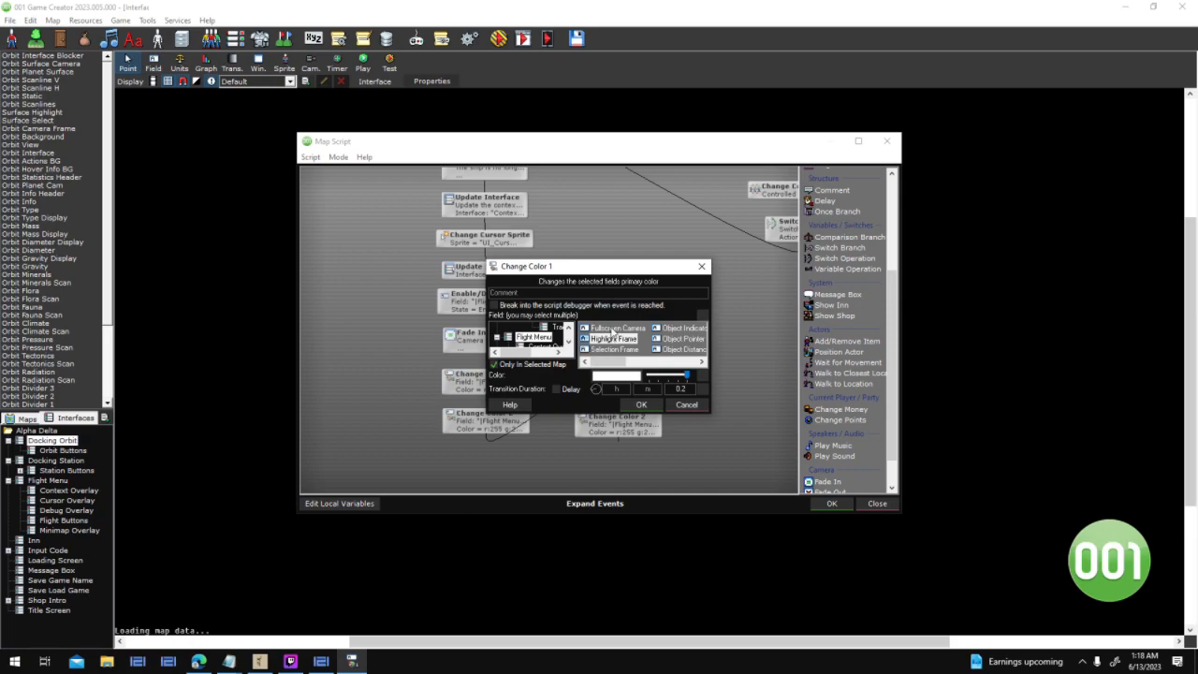
{"action": "left_click", "coordinate": [606, 351]}
{"action": "left_click", "coordinate": [614, 376]}
{"action": "left_click", "coordinate": [535, 342]}
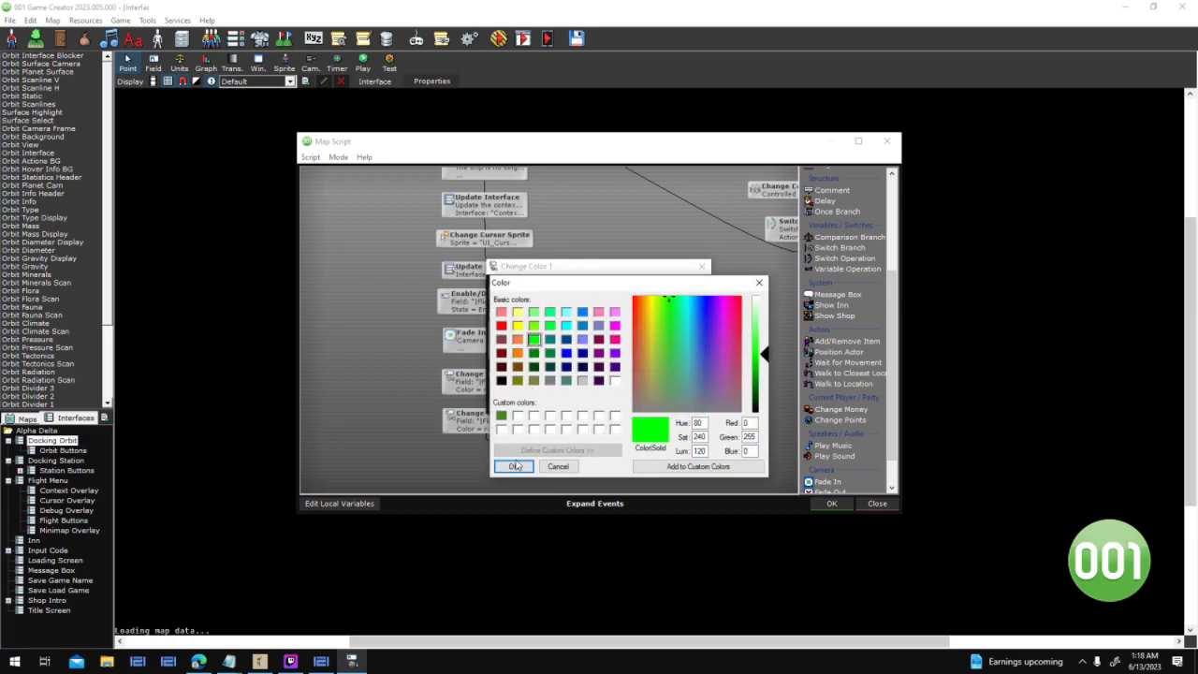
{"action": "left_click", "coordinate": [516, 462]}
{"action": "left_click", "coordinate": [645, 406]}
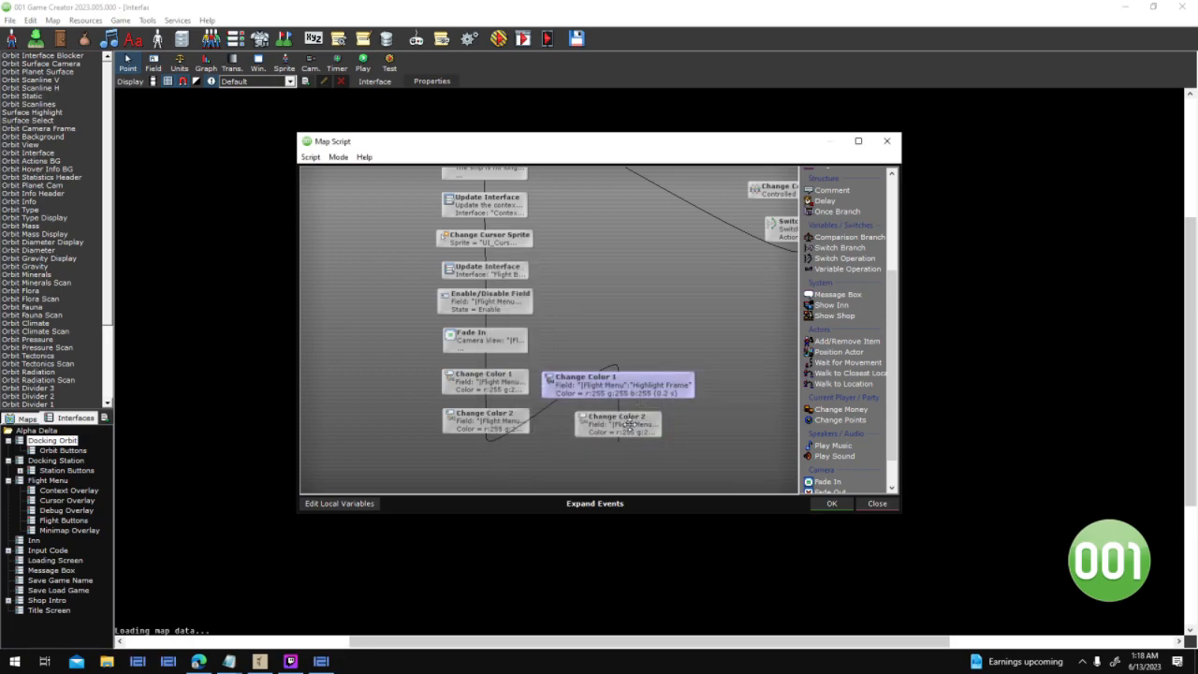
Set the copied Change Color 2 event to the Selection Frame with pure green (0, 255, 0), then save the script and interface properties
{"action": "double_click", "coordinate": [618, 423]}
{"action": "left_click", "coordinate": [606, 351]}
{"action": "left_click", "coordinate": [615, 375]}
{"action": "left_click", "coordinate": [533, 339]}
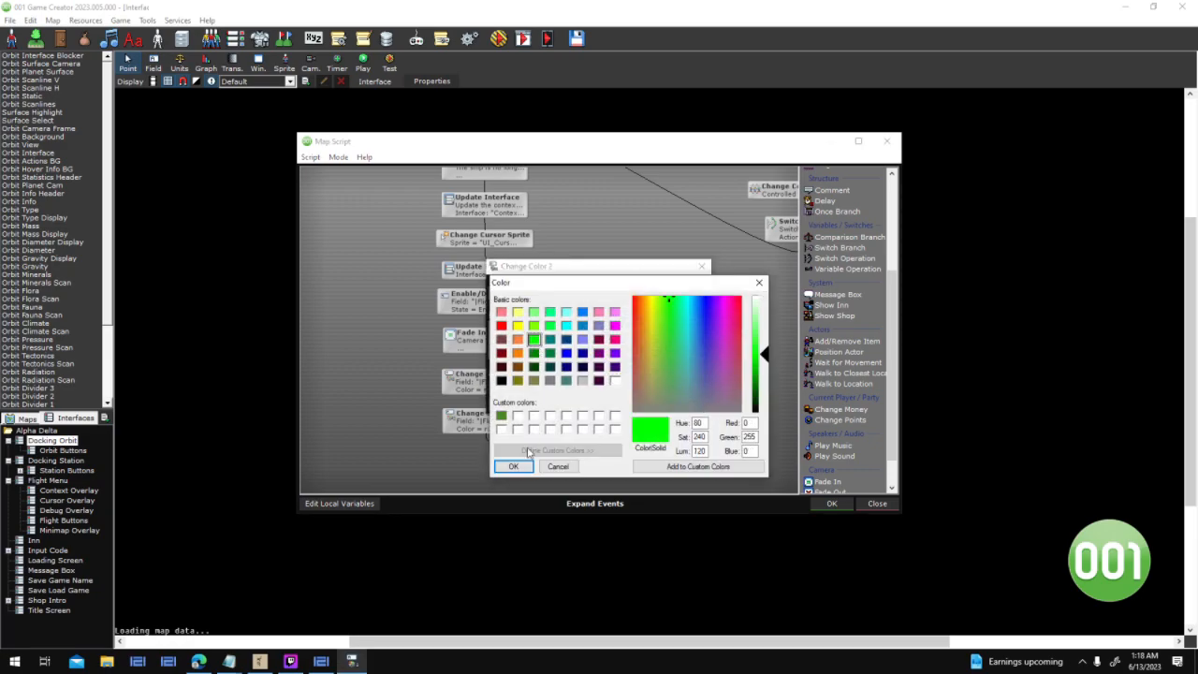
{"action": "left_click", "coordinate": [512, 466]}
{"action": "left_click", "coordinate": [640, 405]}
{"action": "left_click", "coordinate": [829, 506]}
{"action": "left_click", "coordinate": [684, 432]}
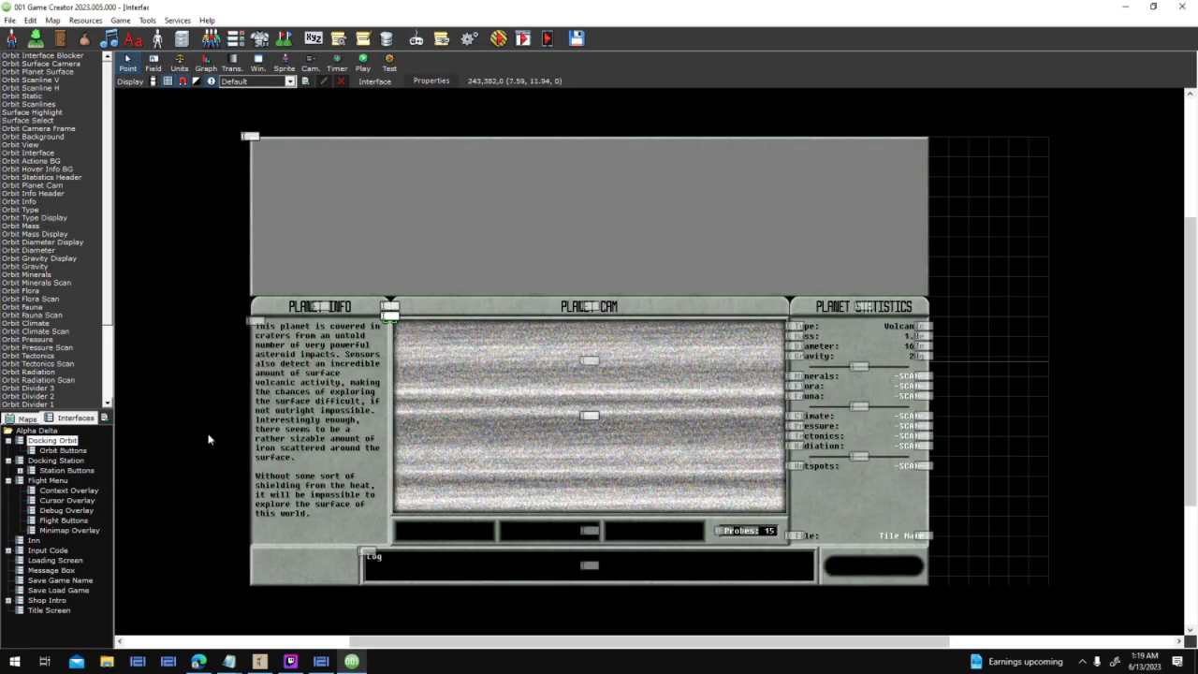
Inspect the Activated trigger script of the Station Return Label in the Station Buttons interface
{"action": "double_click", "coordinate": [47, 470]}
{"action": "left_click", "coordinate": [591, 372]}
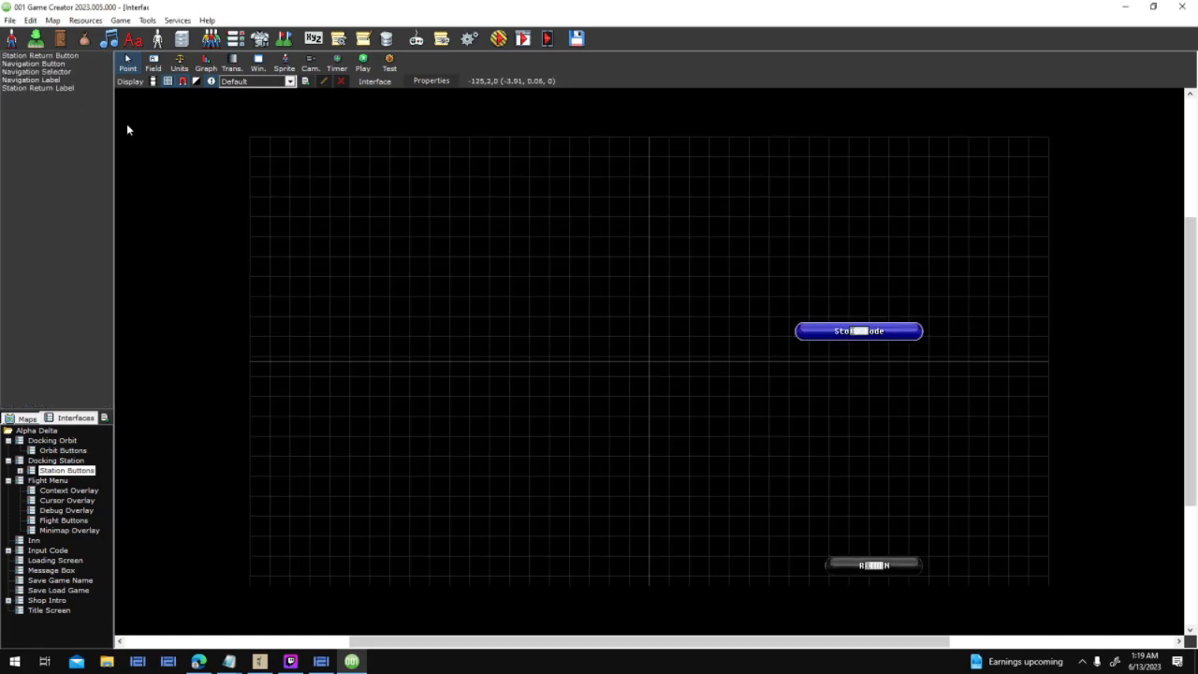
{"action": "left_click", "coordinate": [69, 88]}
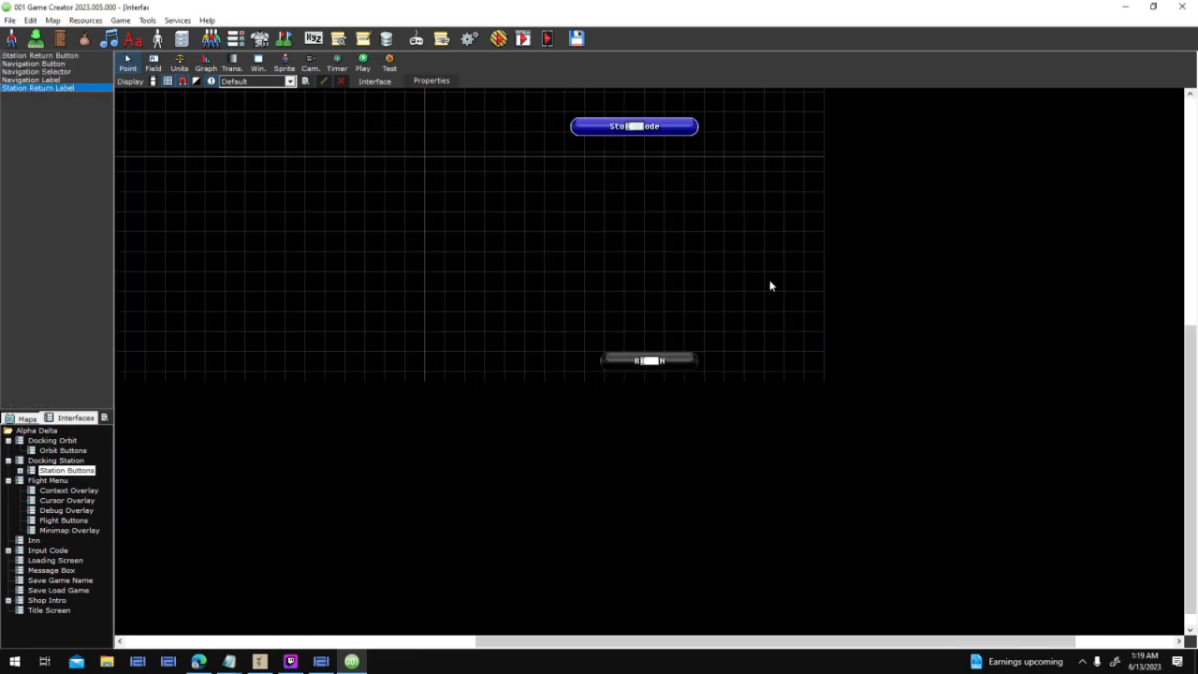
{"action": "double_click", "coordinate": [741, 184]}
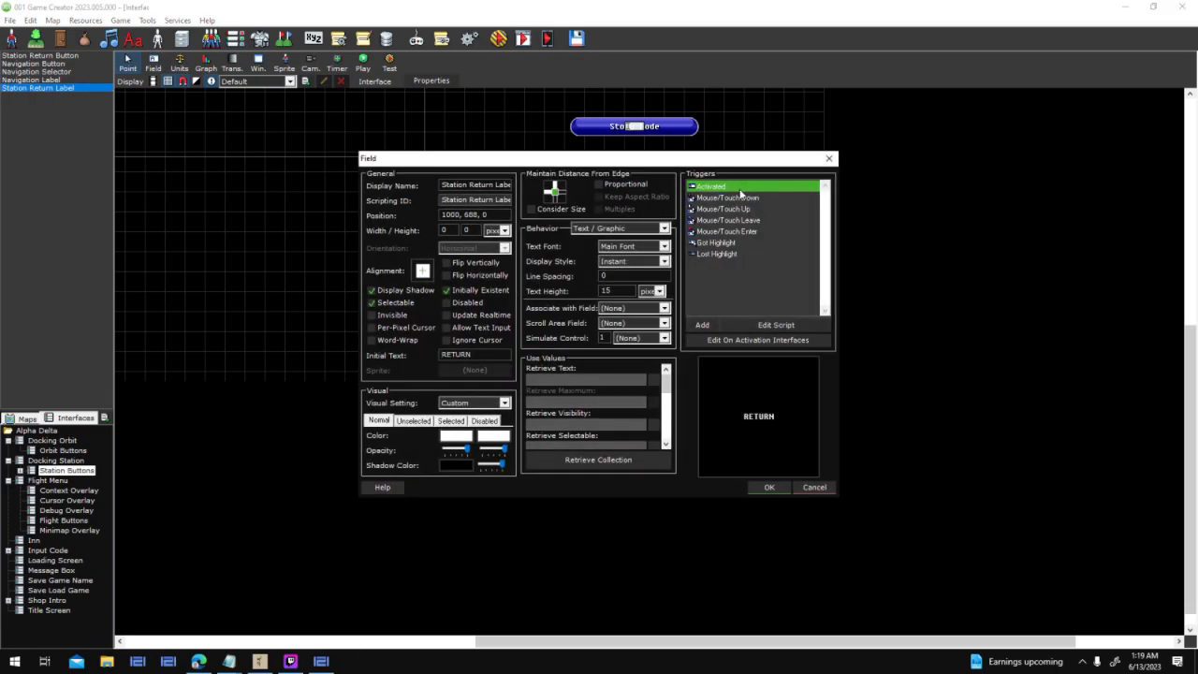
{"action": "double_click", "coordinate": [740, 188]}
{"action": "left_click", "coordinate": [831, 503]}
{"action": "left_click", "coordinate": [806, 487]}
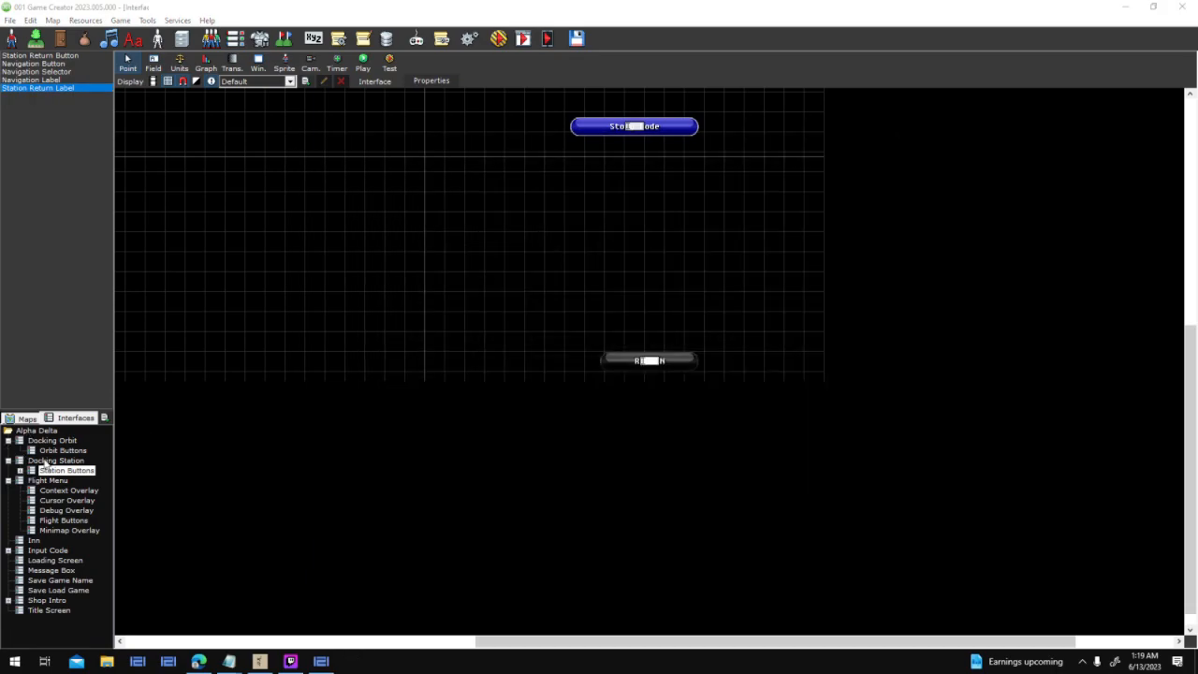
In the Docking Station interface's Player canceled script, move the Flight Buttons Update Interface event slightly upward and save the script and properties
{"action": "double_click", "coordinate": [56, 460]}
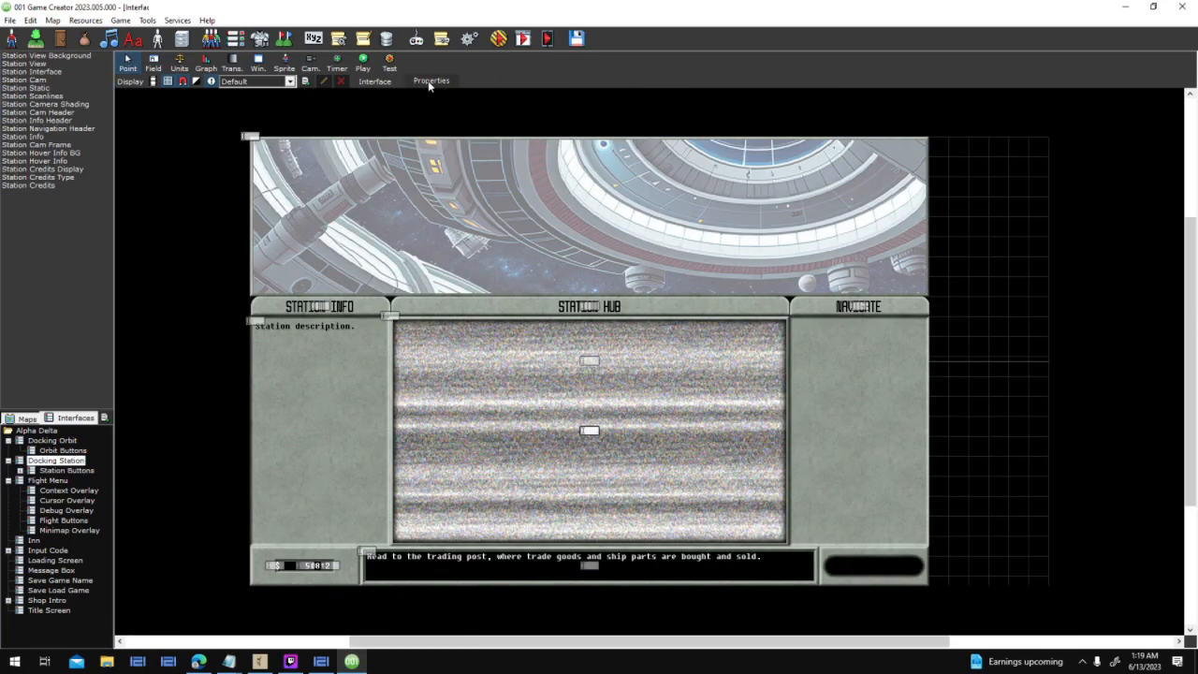
{"action": "double_click", "coordinate": [650, 174]}
{"action": "double_click", "coordinate": [670, 258]}
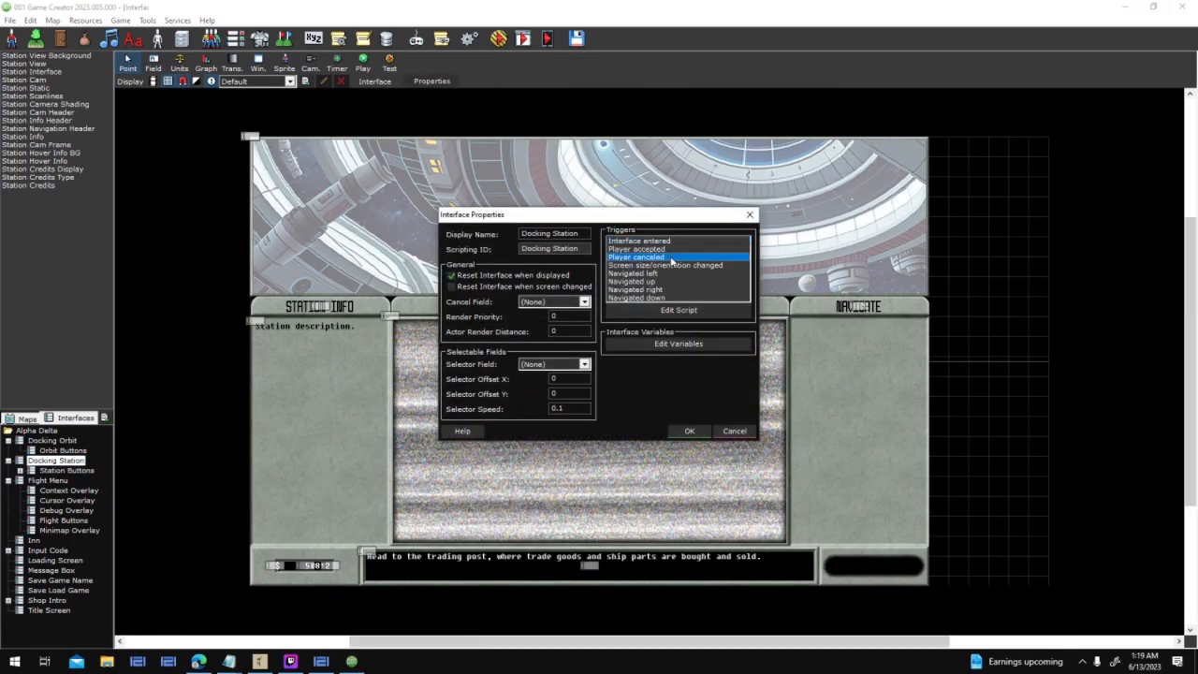
{"action": "left_click", "coordinate": [851, 140]}
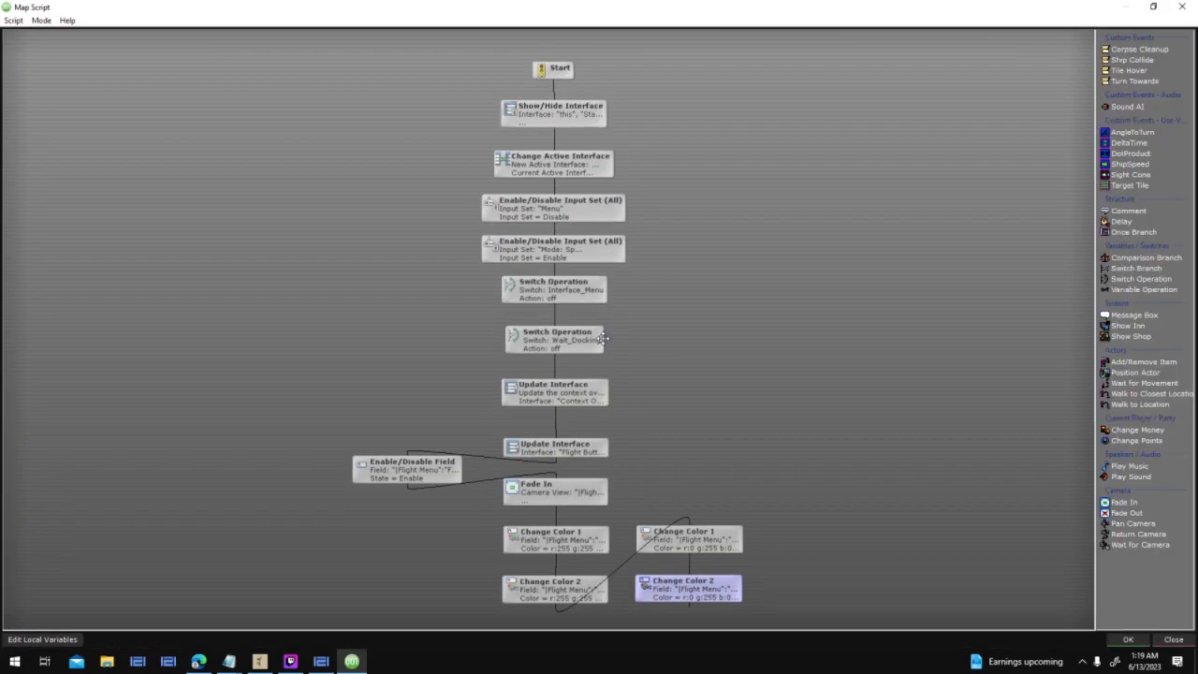
{"action": "left_click", "coordinate": [582, 436]}
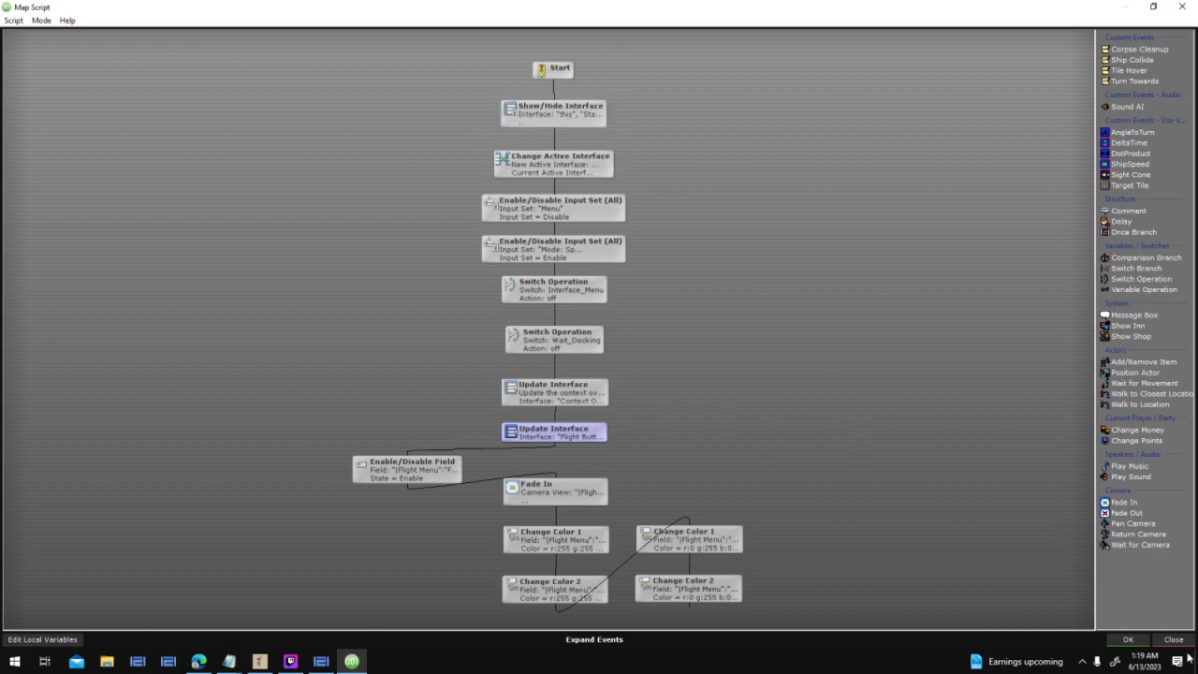
{"action": "left_click", "coordinate": [1139, 643]}
{"action": "left_click", "coordinate": [686, 431]}
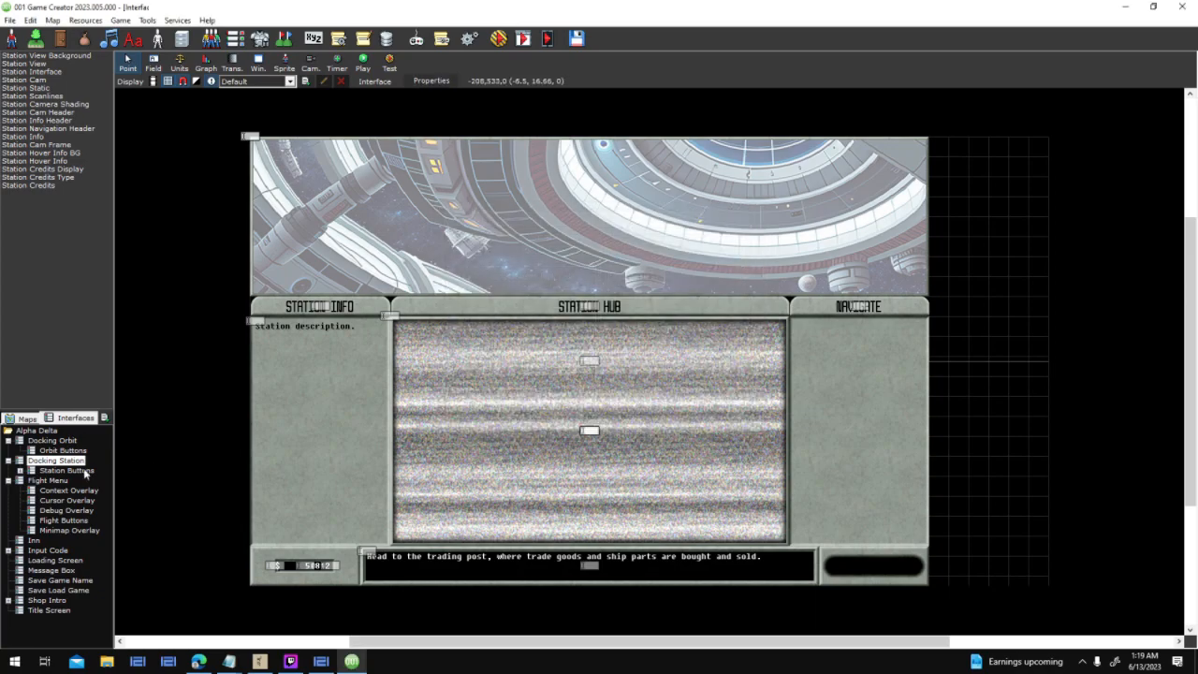
In the Docking Orbit interface's Player canceled script, take the Reset Interface event out of the flow and move both Input Set events up
{"action": "double_click", "coordinate": [52, 441]}
{"action": "left_click", "coordinate": [572, 371]}
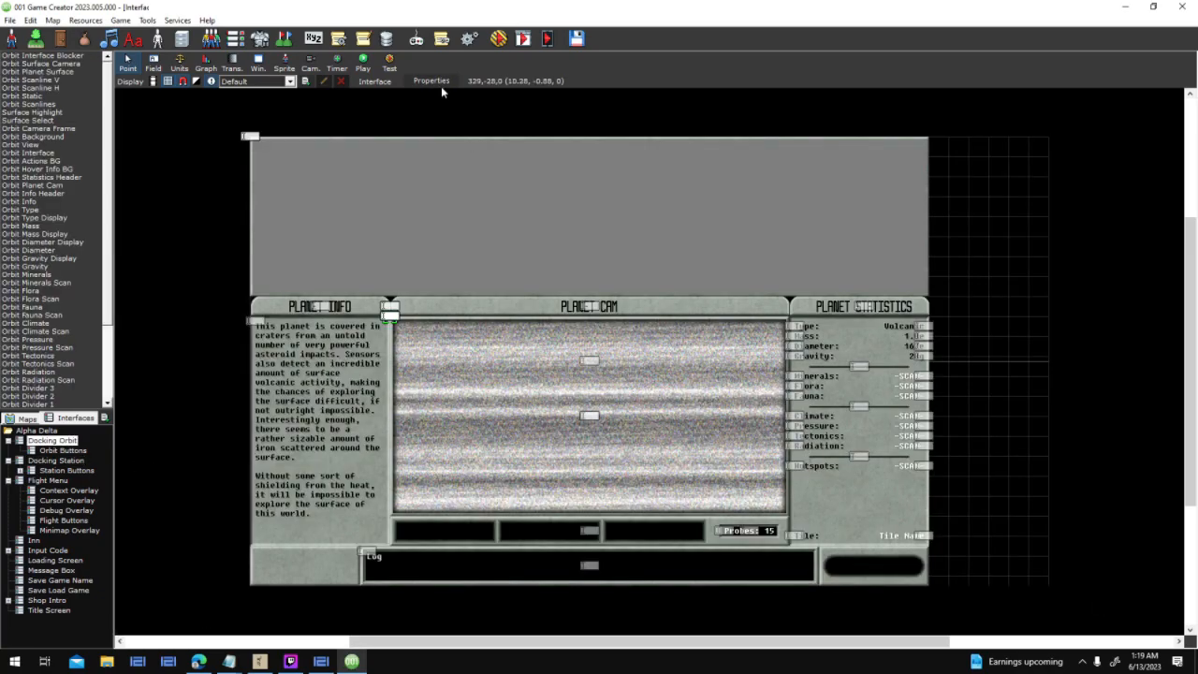
{"action": "double_click", "coordinate": [527, 127]}
{"action": "double_click", "coordinate": [669, 259]}
{"action": "left_click", "coordinate": [857, 139]}
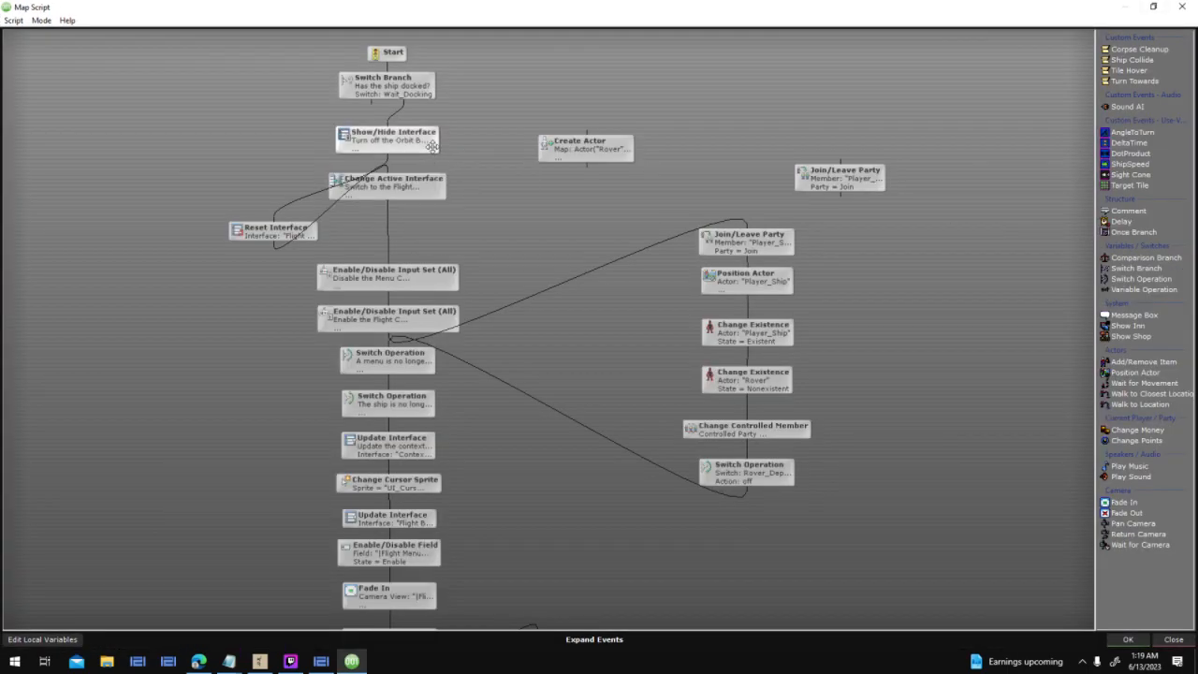
{"action": "left_click", "coordinate": [379, 185]}
{"action": "left_click_drag", "start_coordinate": [293, 240], "coordinate": [229, 185]}
{"action": "left_click", "coordinate": [388, 142]}
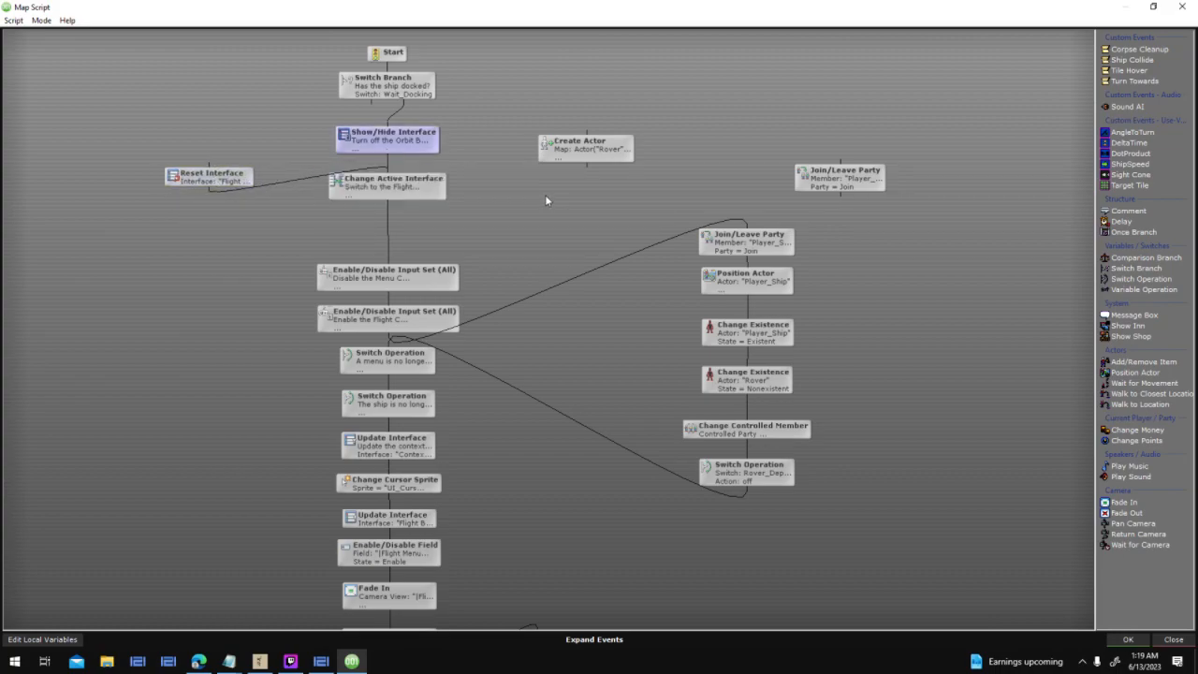
{"action": "left_click_drag", "start_coordinate": [534, 238], "coordinate": [418, 268]}
{"action": "left_click", "coordinate": [418, 271]}
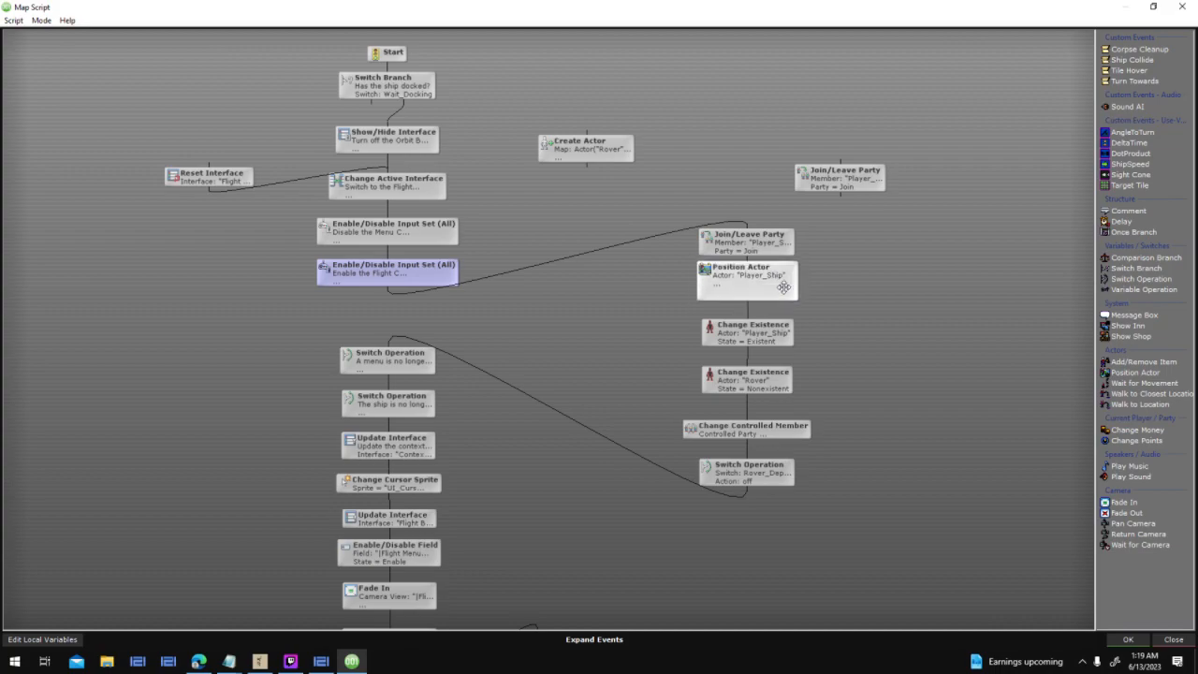
Take the Player_Ship Position Actor event out of the flow between Join/Leave Party and Change Existence, placing it beside the main event column
{"action": "left_click", "coordinate": [746, 279]}
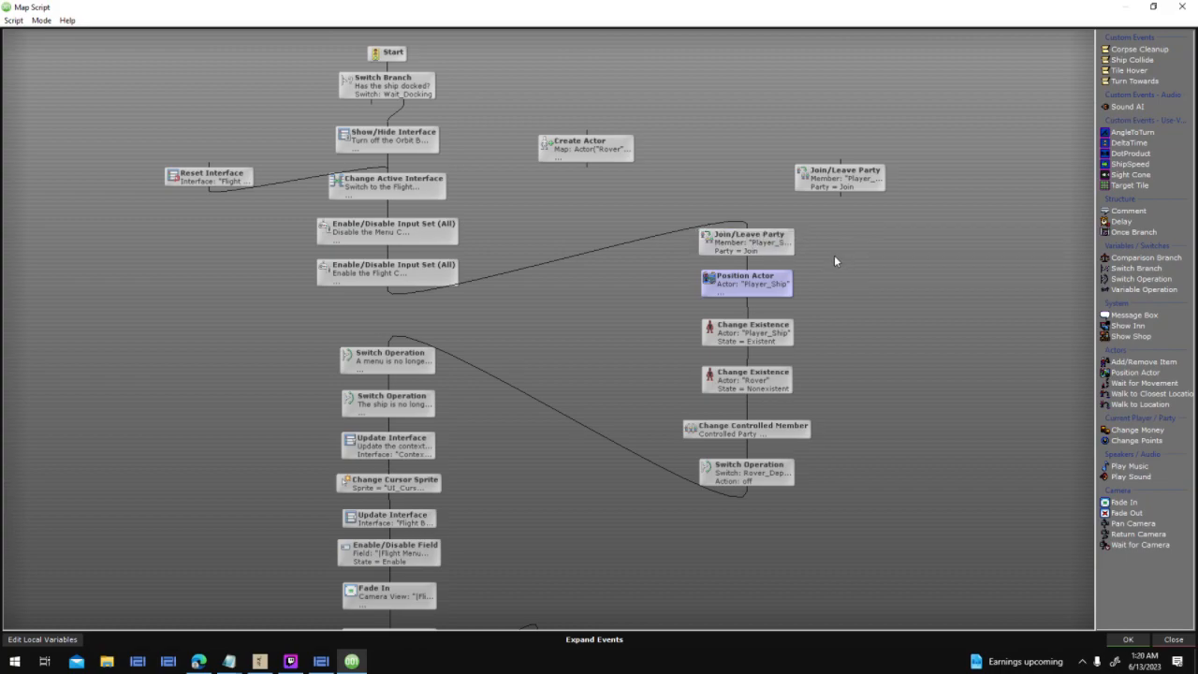
{"action": "left_click_drag", "start_coordinate": [749, 261], "coordinate": [754, 317]}
{"action": "left_click_drag", "start_coordinate": [745, 279], "coordinate": [906, 327]}
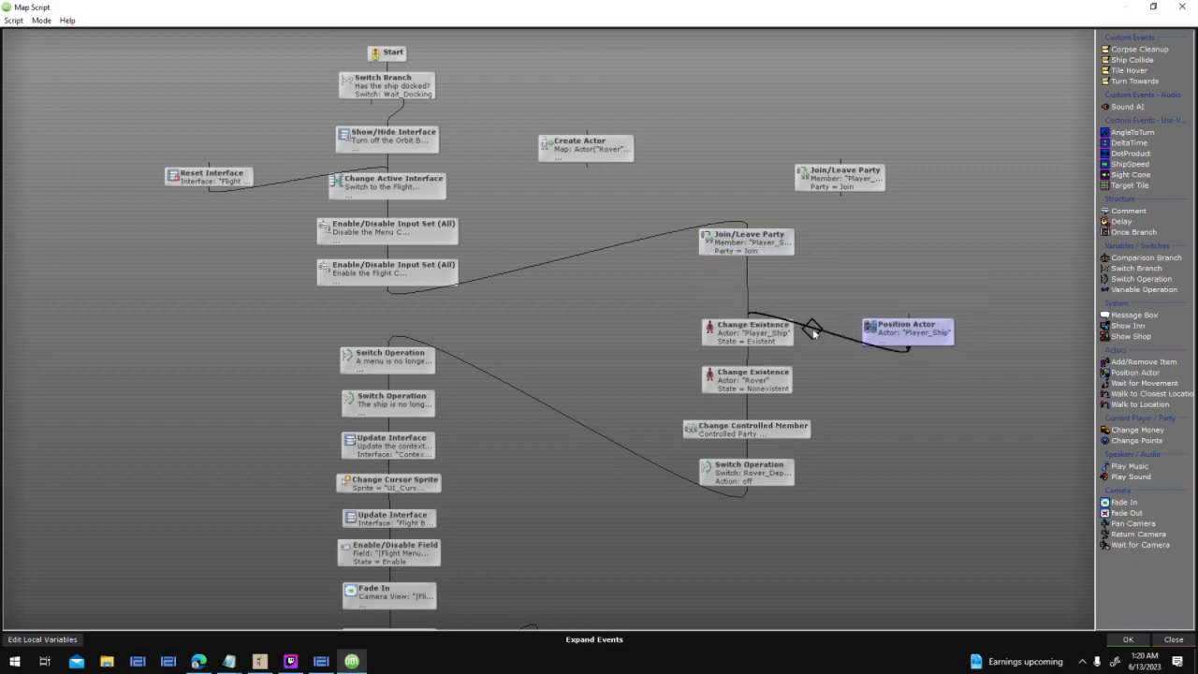
{"action": "scroll", "coordinate": [786, 458], "scroll_direction": "down", "scroll_amount": 3}
{"action": "left_click_drag", "start_coordinate": [731, 433], "coordinate": [871, 334]}
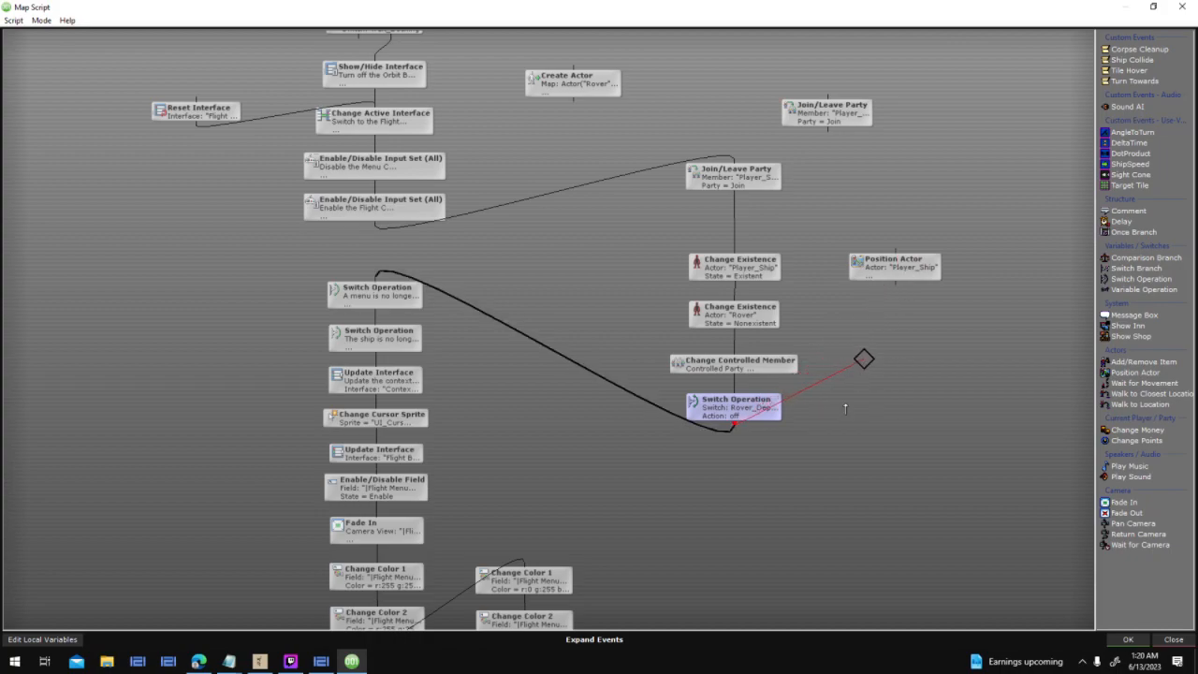
{"action": "left_click_drag", "start_coordinate": [549, 402], "coordinate": [421, 298]}
{"action": "left_click_drag", "start_coordinate": [866, 279], "coordinate": [545, 474]}
{"action": "middle_click_drag", "start_coordinate": [544, 475], "coordinate": [668, 347]}
{"action": "left_click_drag", "start_coordinate": [676, 348], "coordinate": [262, 313]}
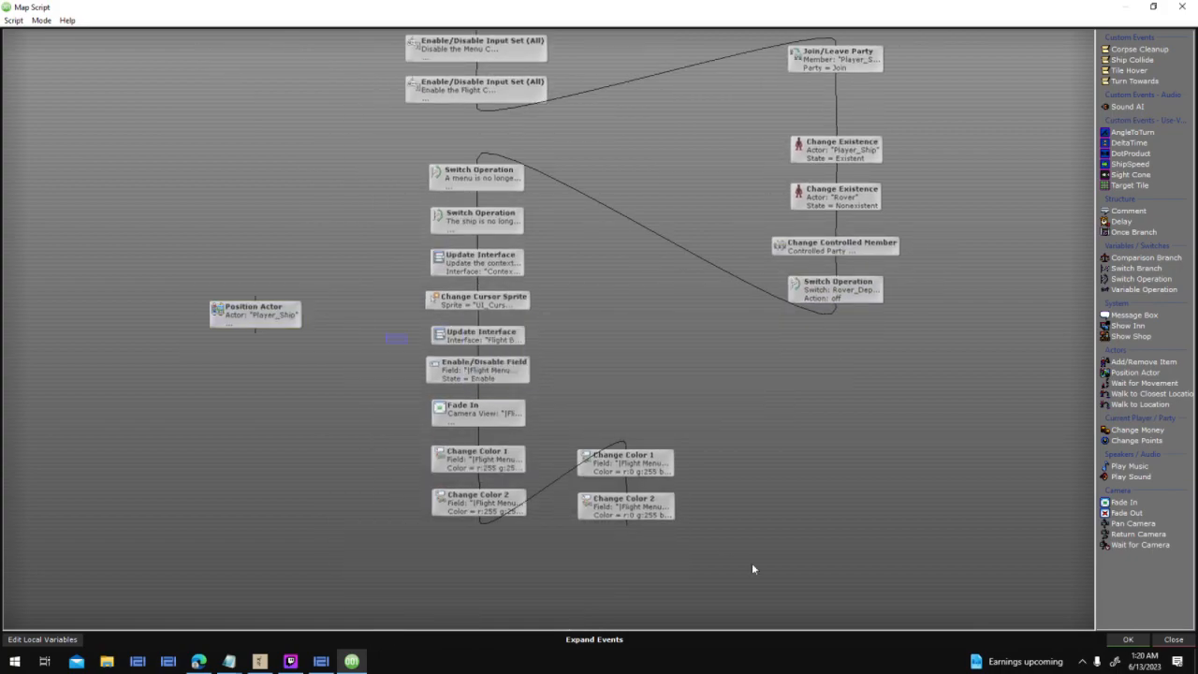
Rearrange the lower events of the main column, then save the script and the Docking Orbit interface properties
{"action": "left_click_drag", "start_coordinate": [751, 568], "coordinate": [527, 475]}
{"action": "left_click_drag", "start_coordinate": [510, 342], "coordinate": [509, 403]}
{"action": "left_click_drag", "start_coordinate": [477, 312], "coordinate": [477, 393]}
{"action": "left_click", "coordinate": [1128, 639]}
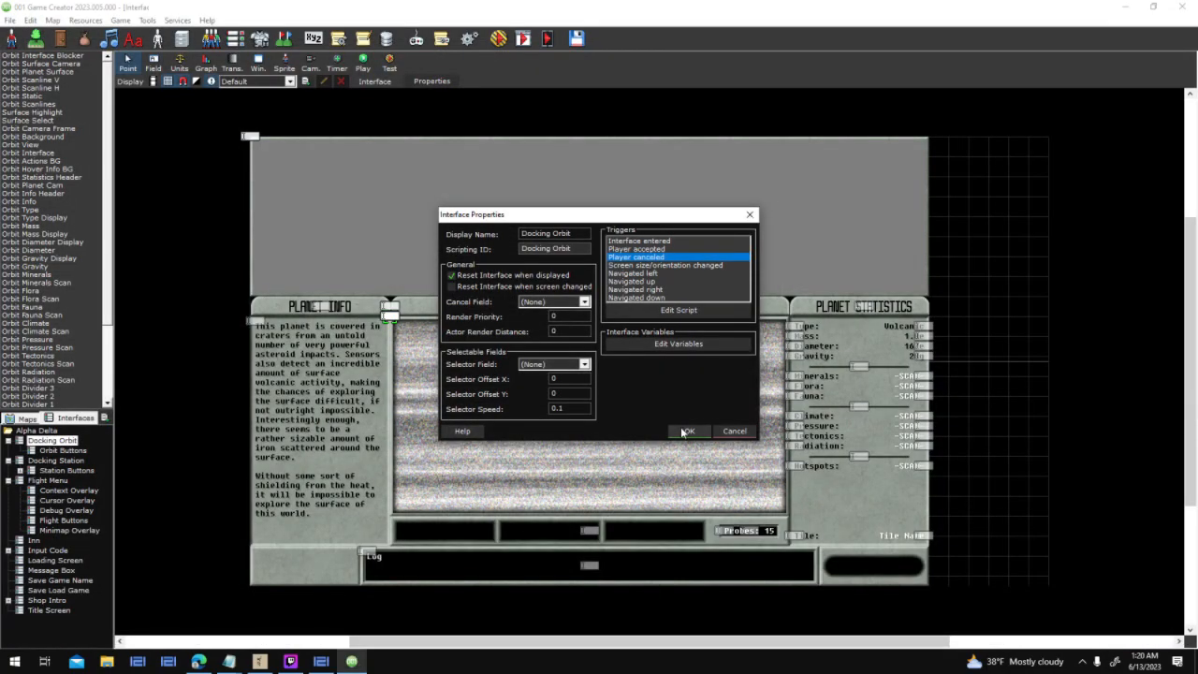
{"action": "left_click", "coordinate": [684, 427]}
Test the game with the current testing options and start a new game
{"action": "left_click", "coordinate": [501, 39]}
{"action": "key", "text": "Return"}
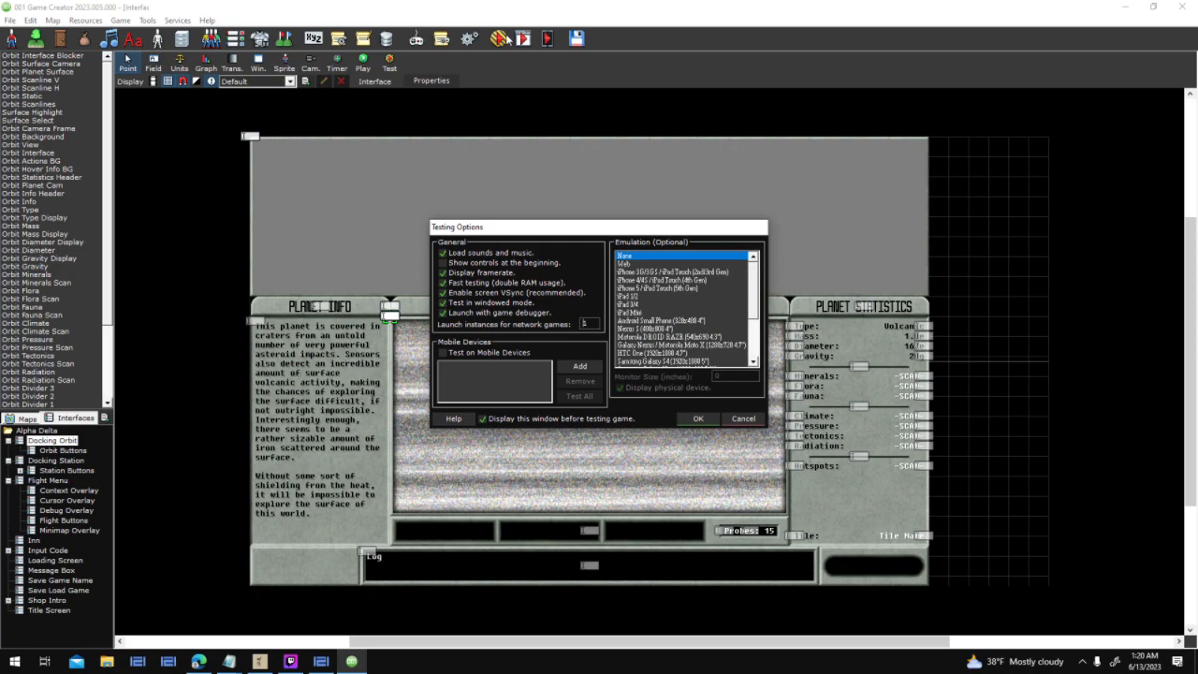
{"action": "key", "text": "Return"}
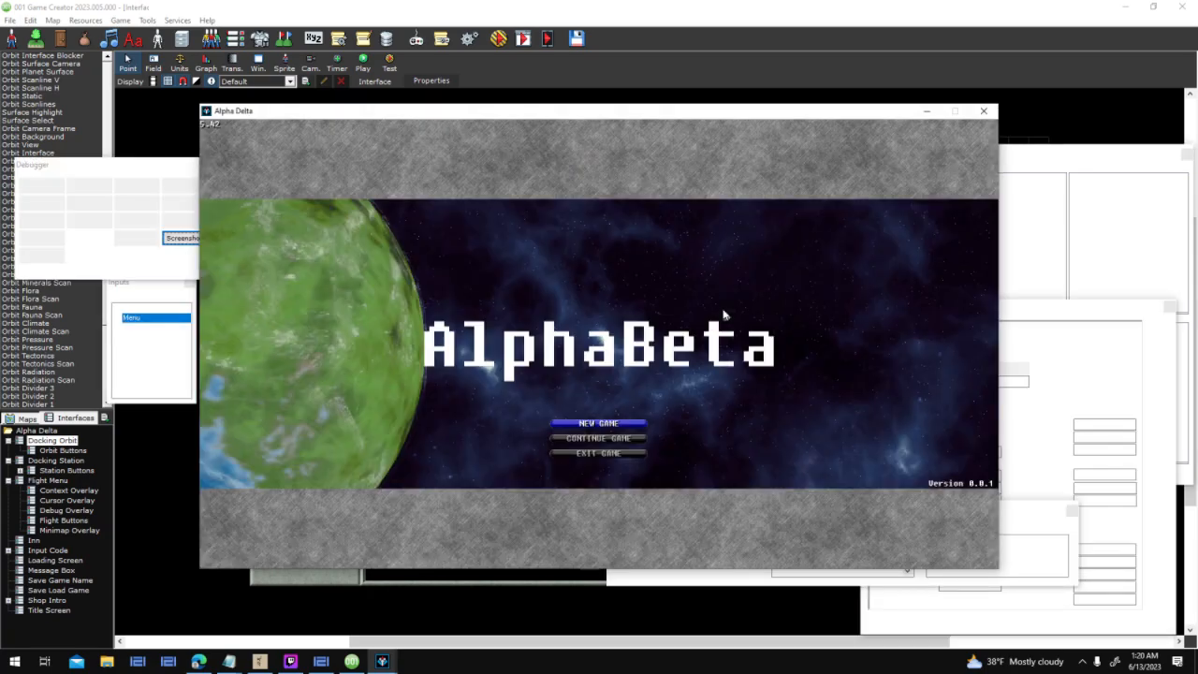
{"action": "left_click", "coordinate": [615, 422]}
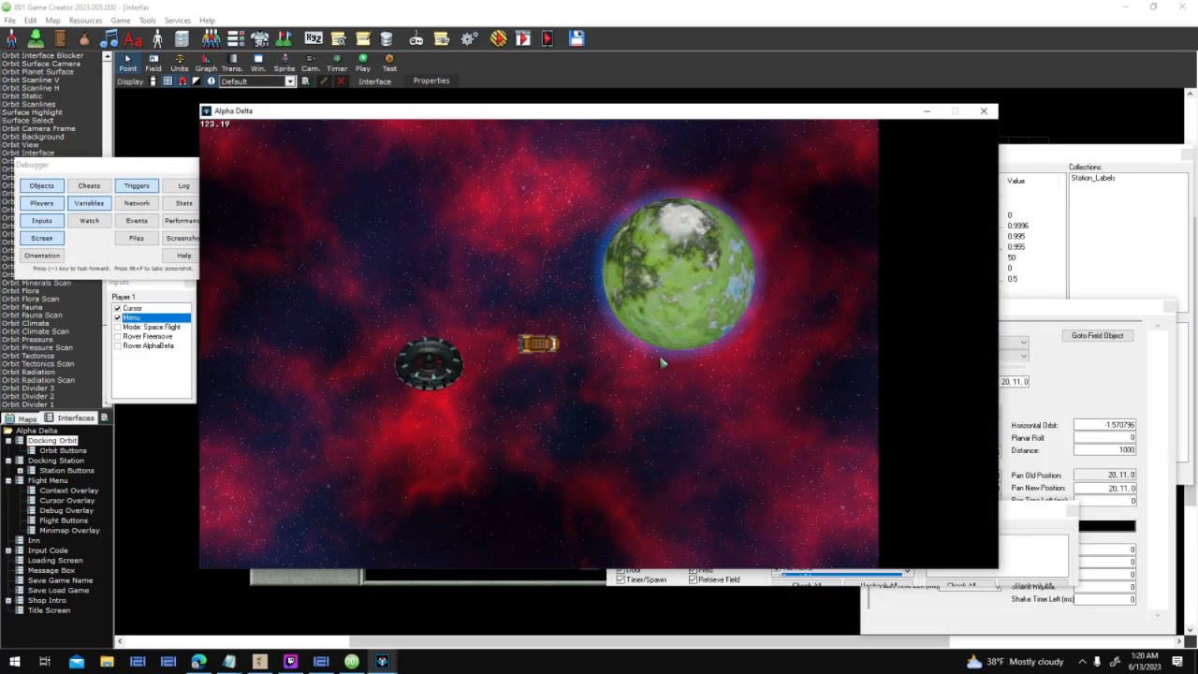
Dock at Helios Station, return to space, and ignore the script error in the debugger
{"action": "left_click", "coordinate": [445, 372]}
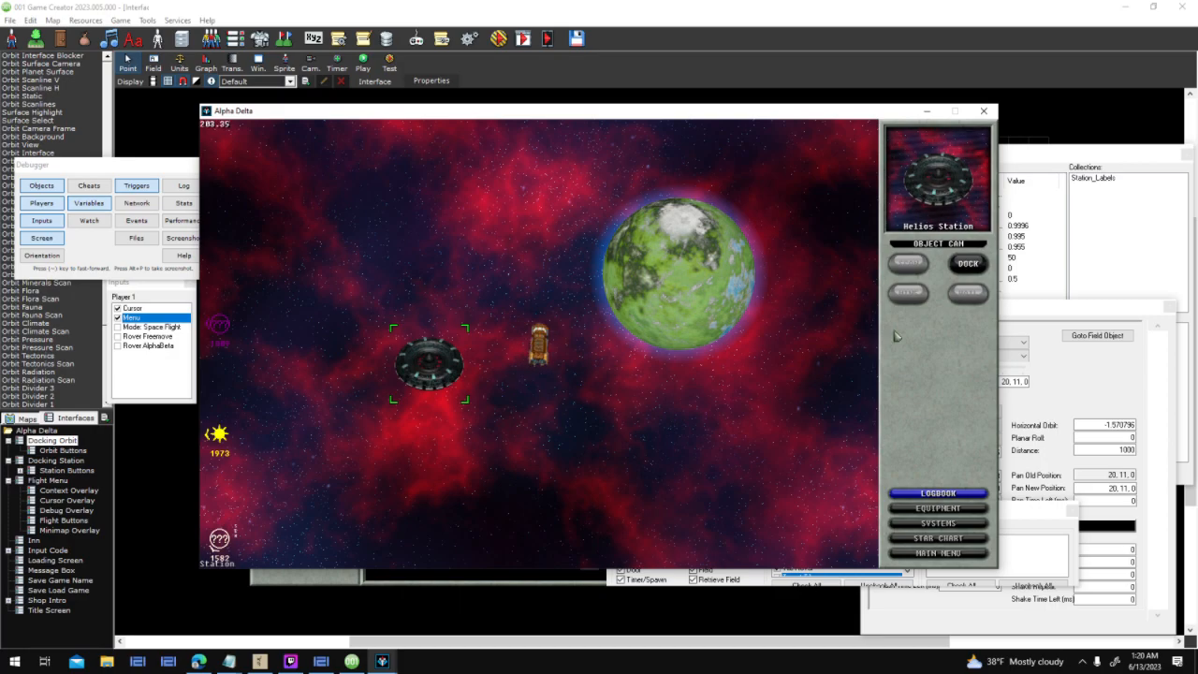
{"action": "left_click", "coordinate": [963, 266]}
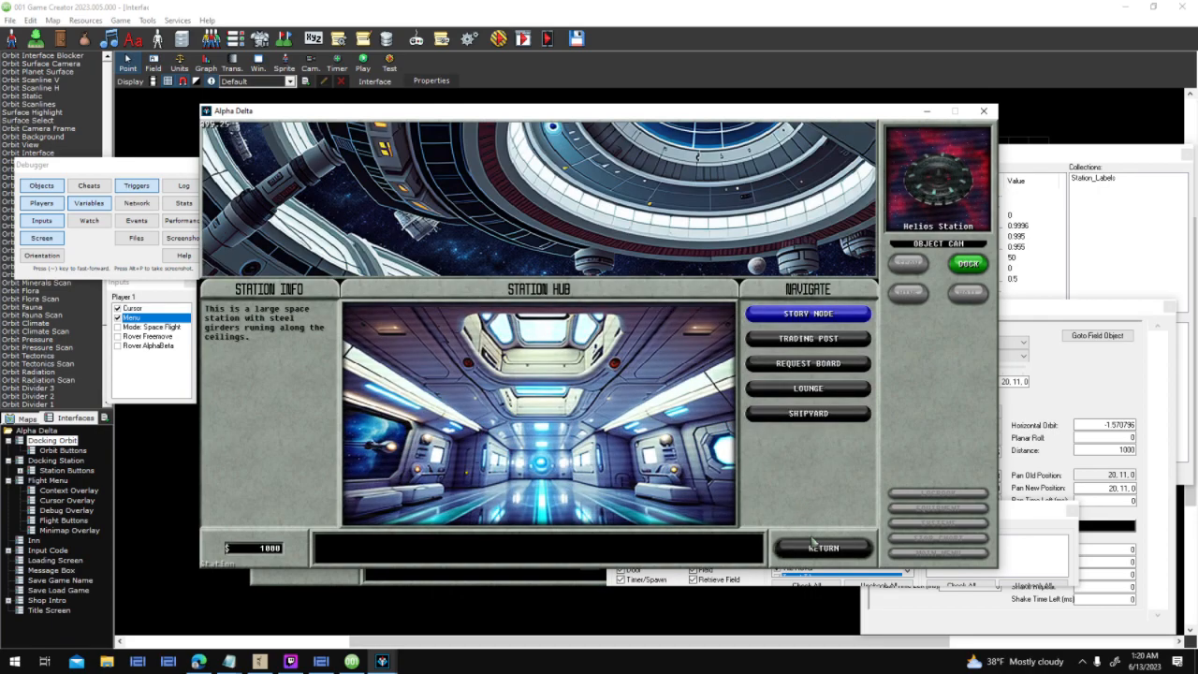
{"action": "left_click", "coordinate": [811, 544]}
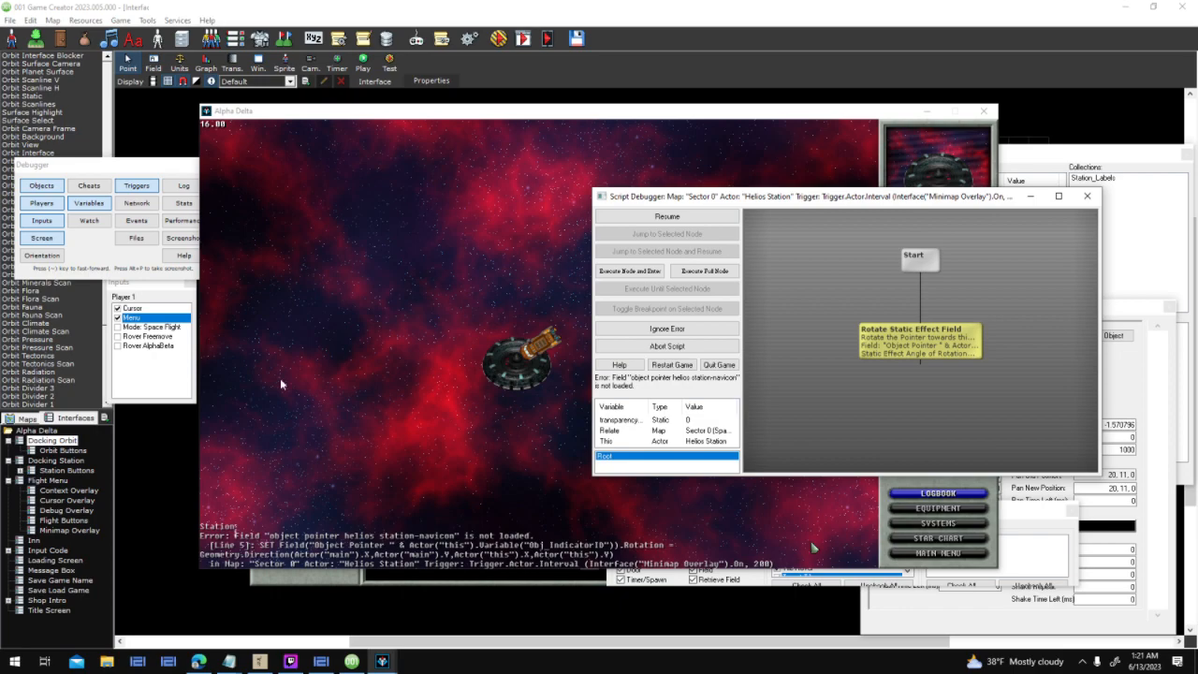
{"action": "left_click", "coordinate": [707, 331]}
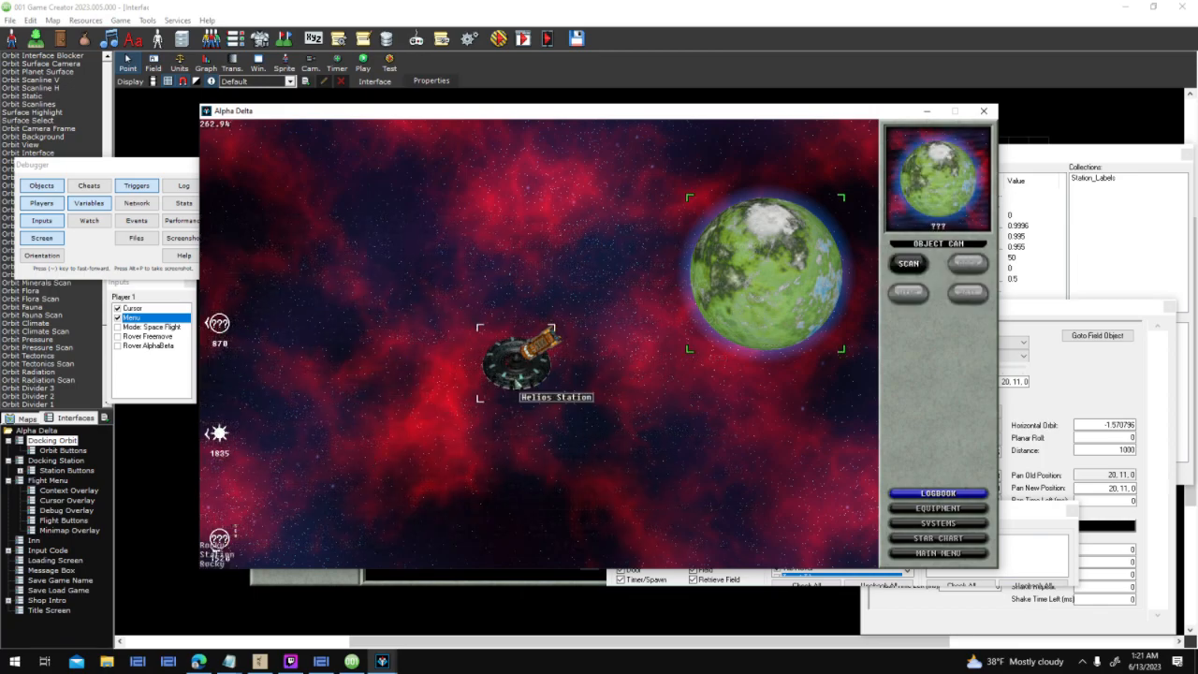
Select Helios Station again to test docking and returning to space a second time
{"action": "left_click", "coordinate": [519, 365]}
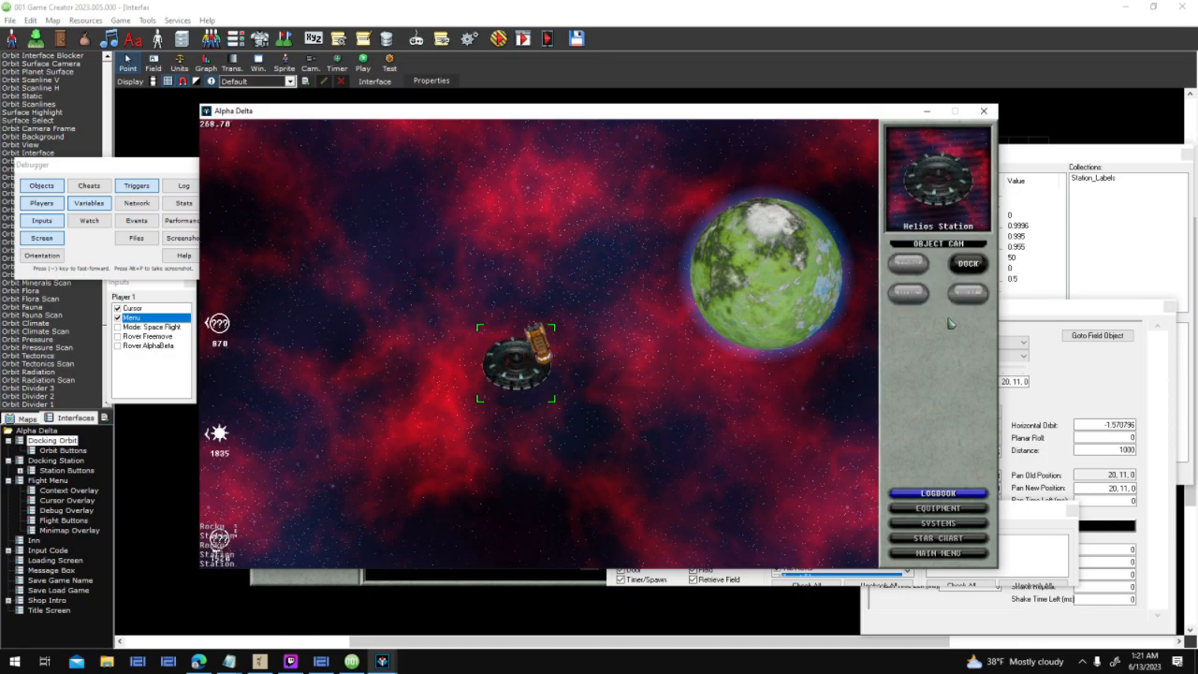
{"action": "left_click", "coordinate": [971, 268]}
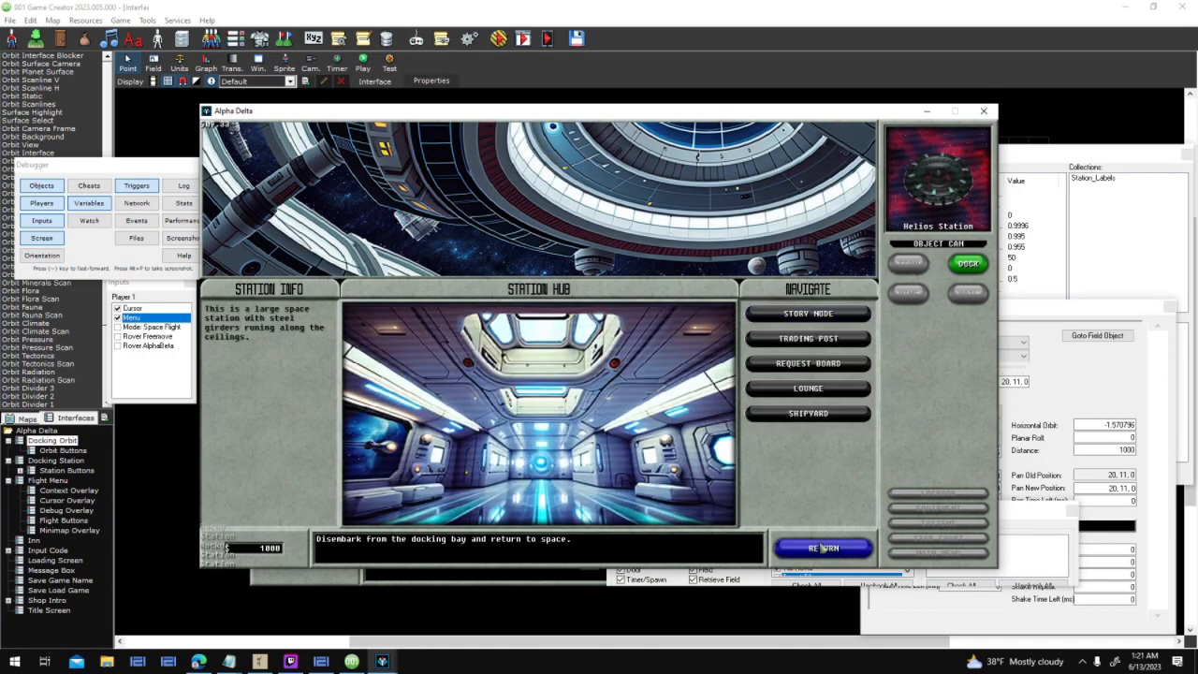
{"action": "left_click", "coordinate": [818, 545]}
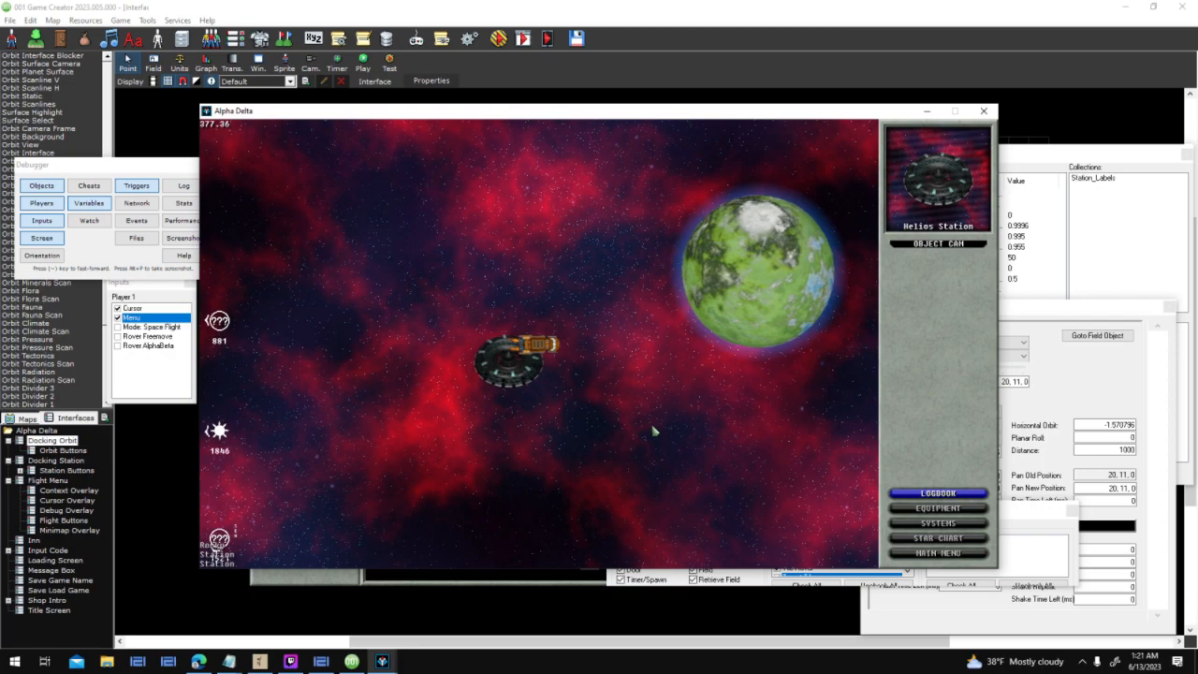
Select the unknown green planet, scan it, enter its orbit and return to space
{"action": "left_click", "coordinate": [711, 280]}
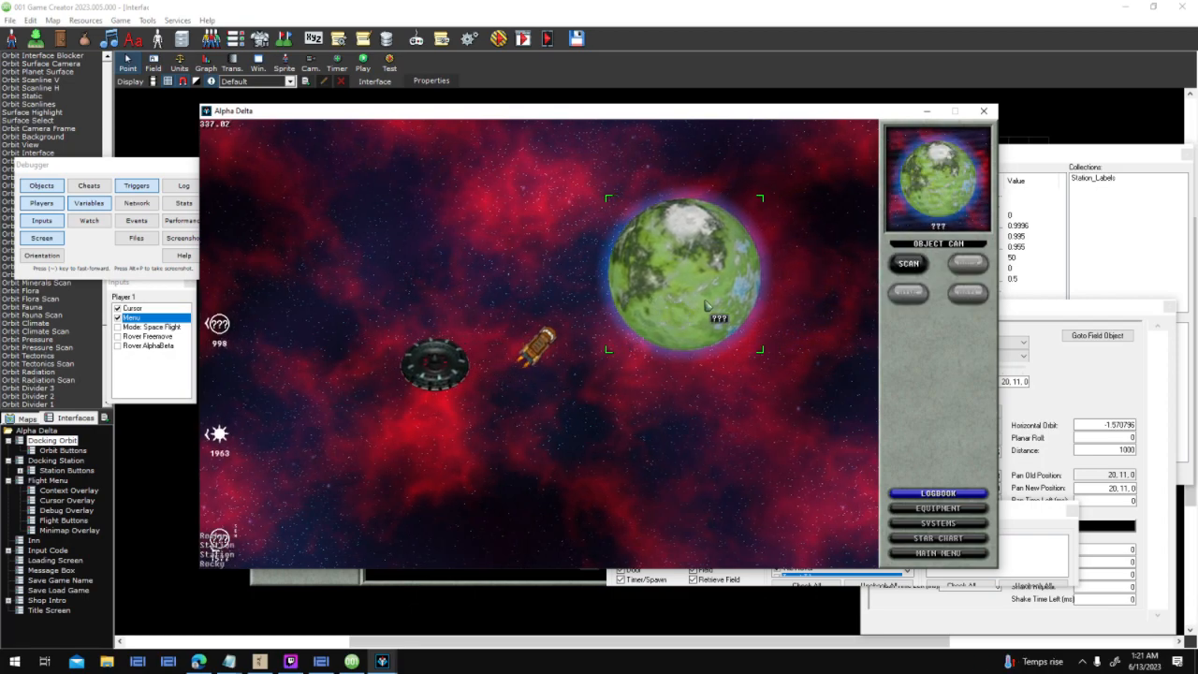
{"action": "left_click", "coordinate": [908, 266]}
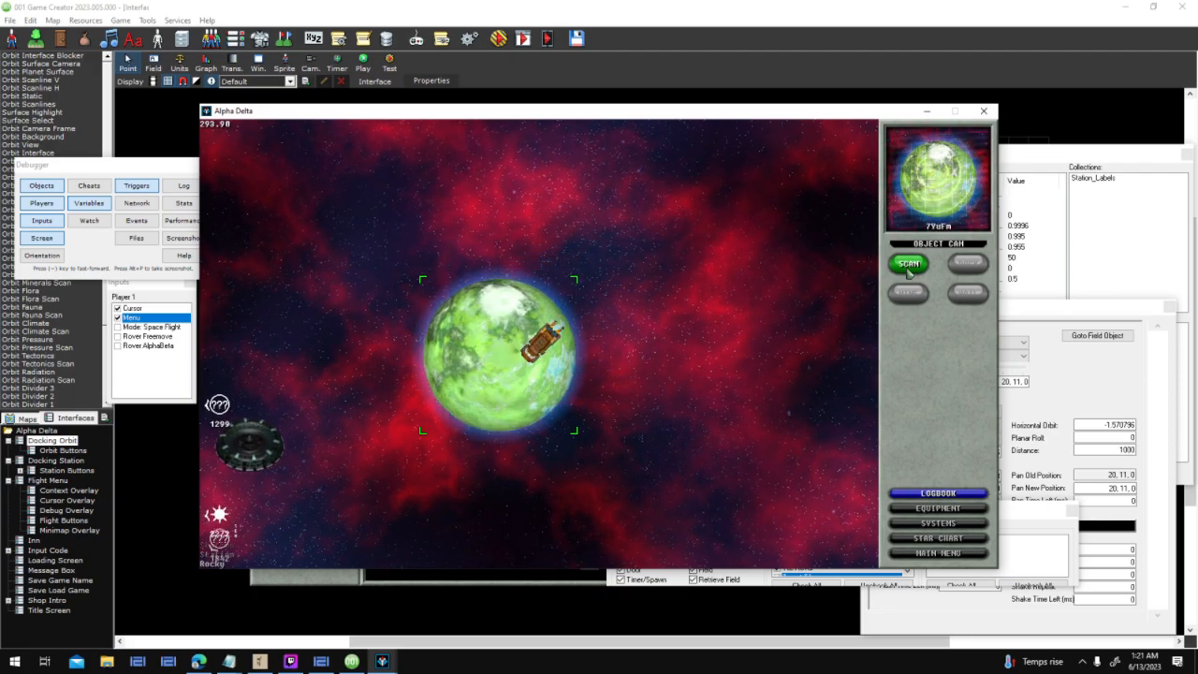
{"action": "left_click", "coordinate": [967, 266]}
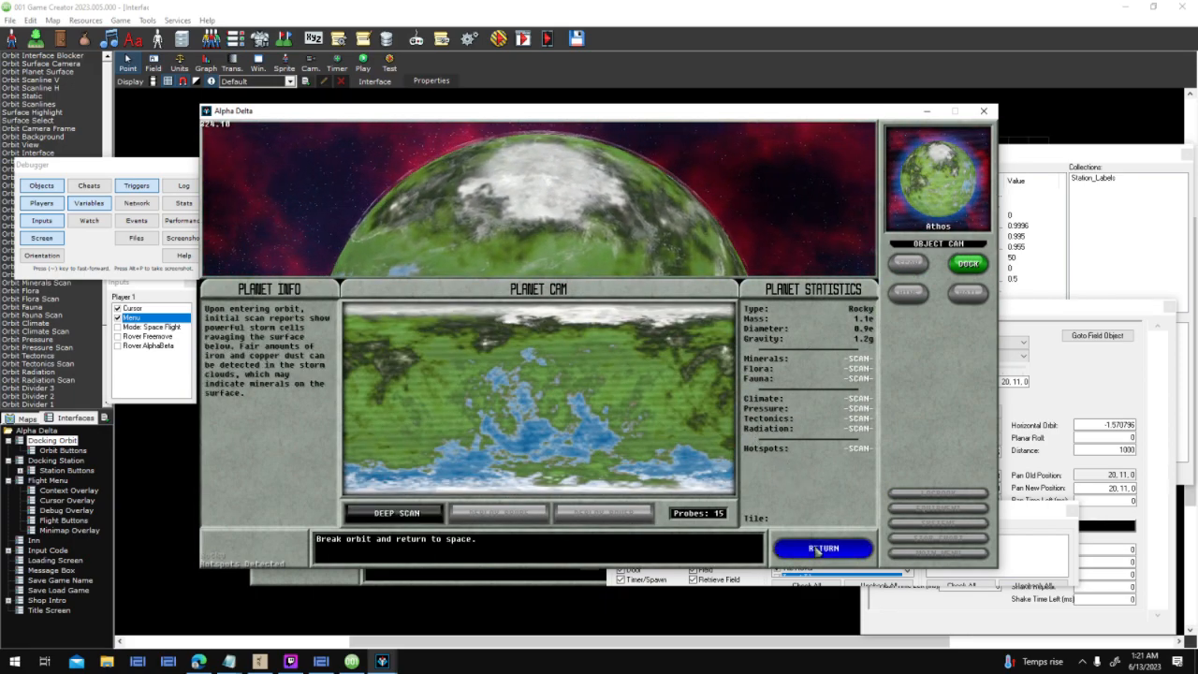
{"action": "left_click", "coordinate": [816, 548]}
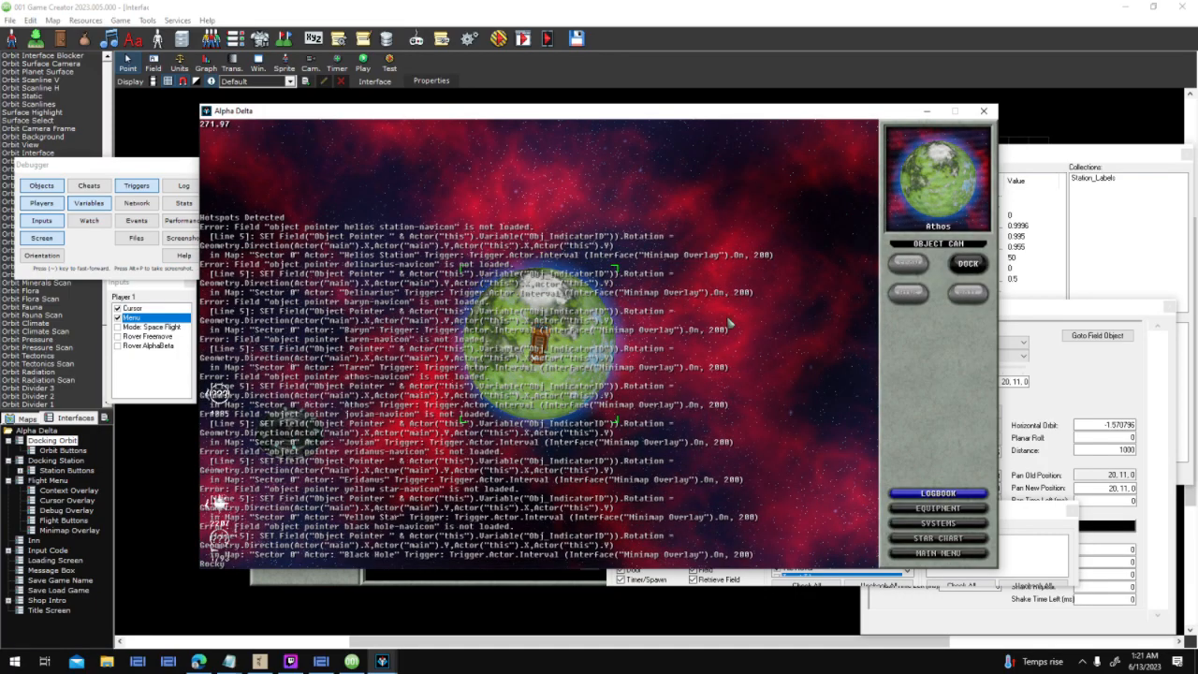
Test entering Athos's orbit and returning to space two more times
{"action": "left_click", "coordinate": [967, 263]}
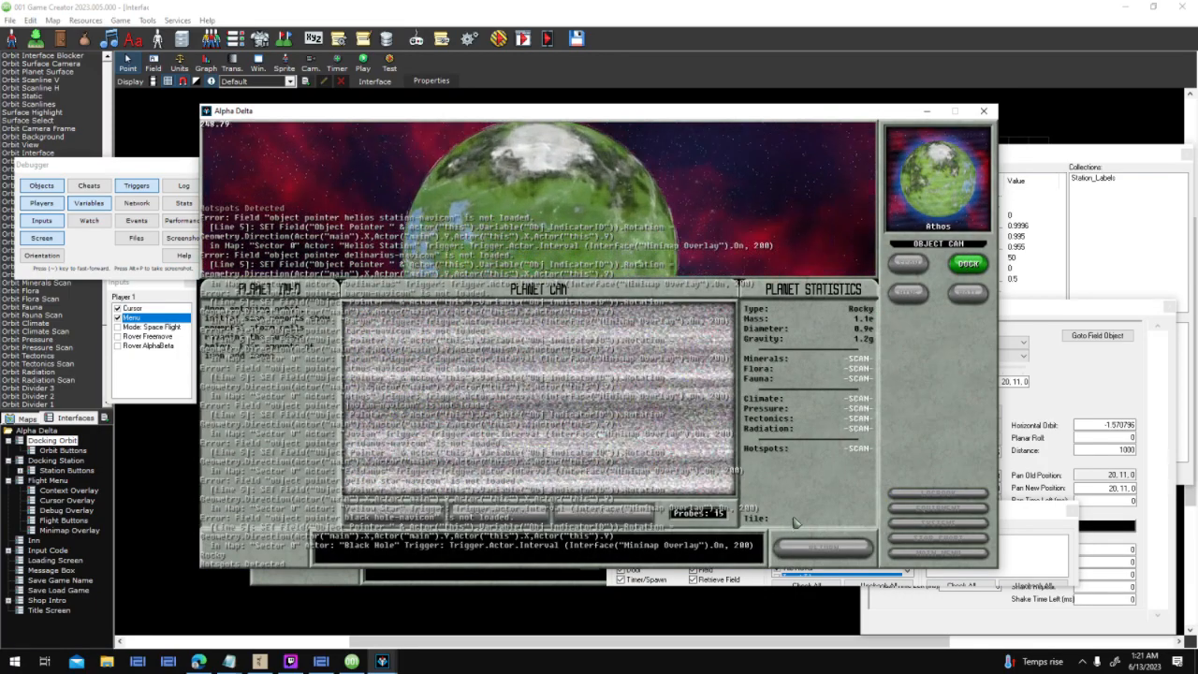
{"action": "left_click", "coordinate": [816, 549]}
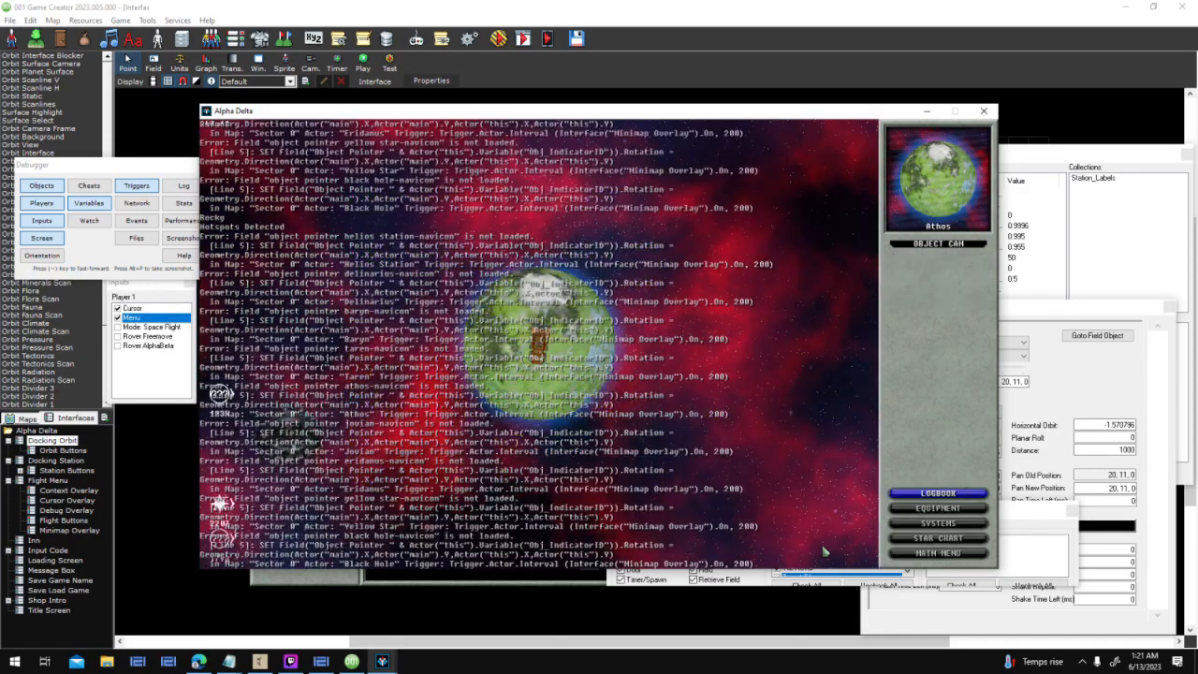
{"action": "left_click", "coordinate": [980, 266]}
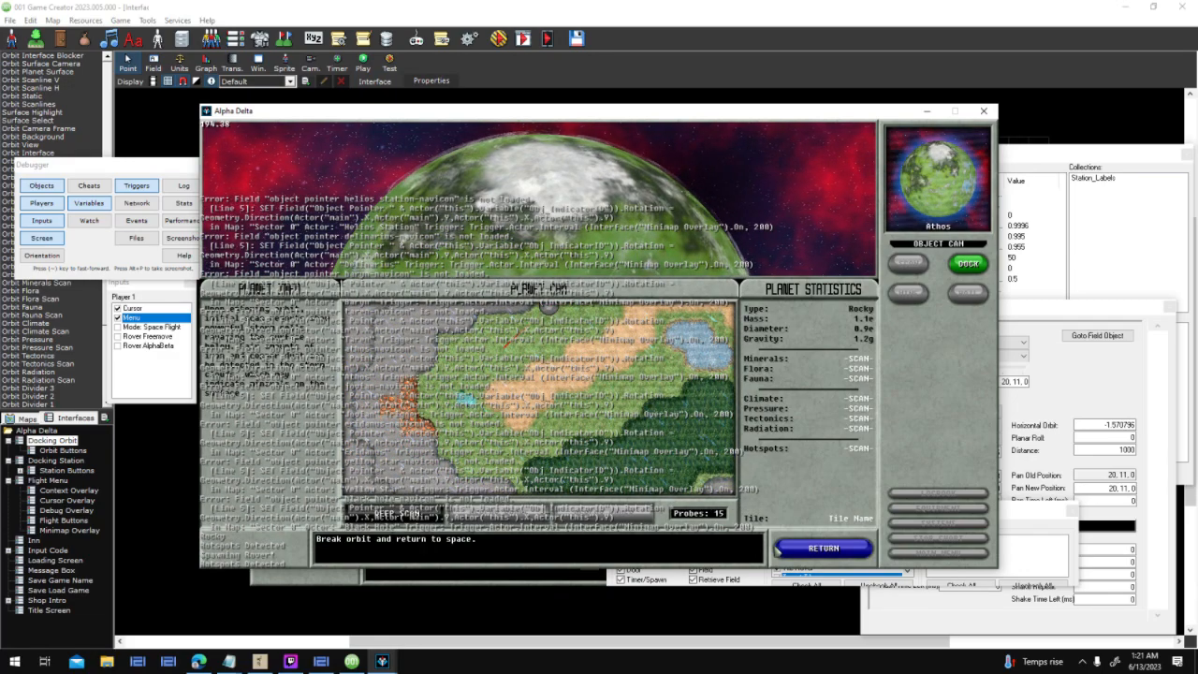
{"action": "left_click", "coordinate": [800, 550]}
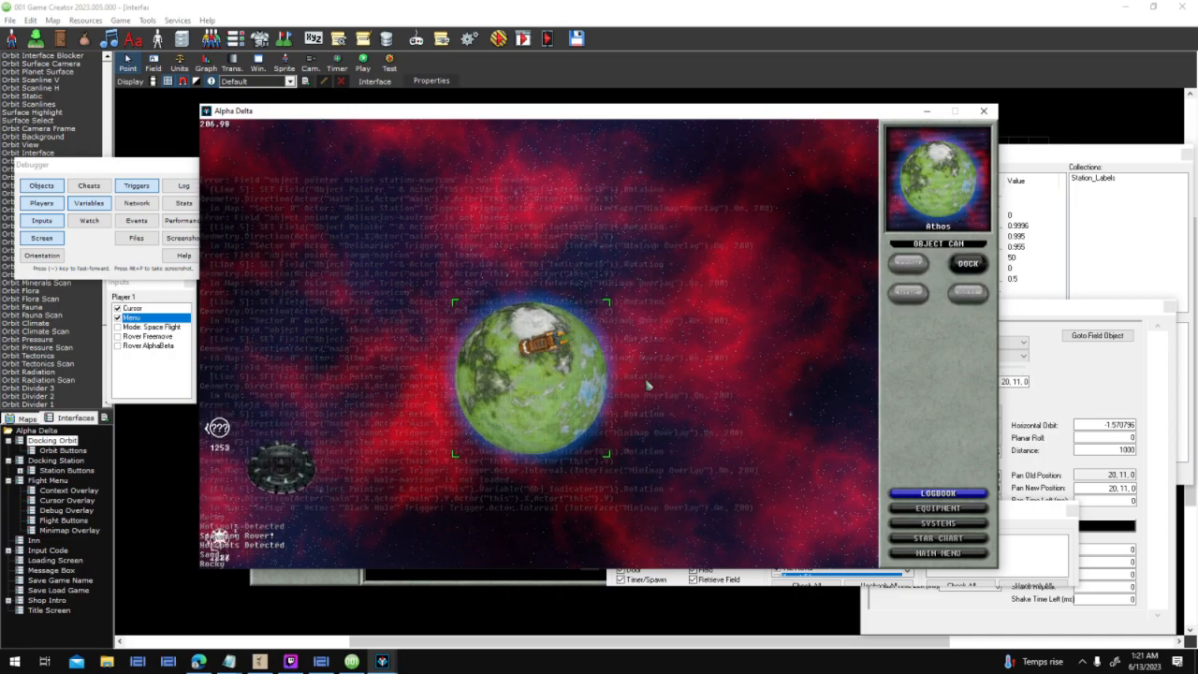
Test selecting and deselecting objects and flying between Athos and the station, then close the test game
{"action": "left_click", "coordinate": [749, 372]}
{"action": "left_click", "coordinate": [606, 402]}
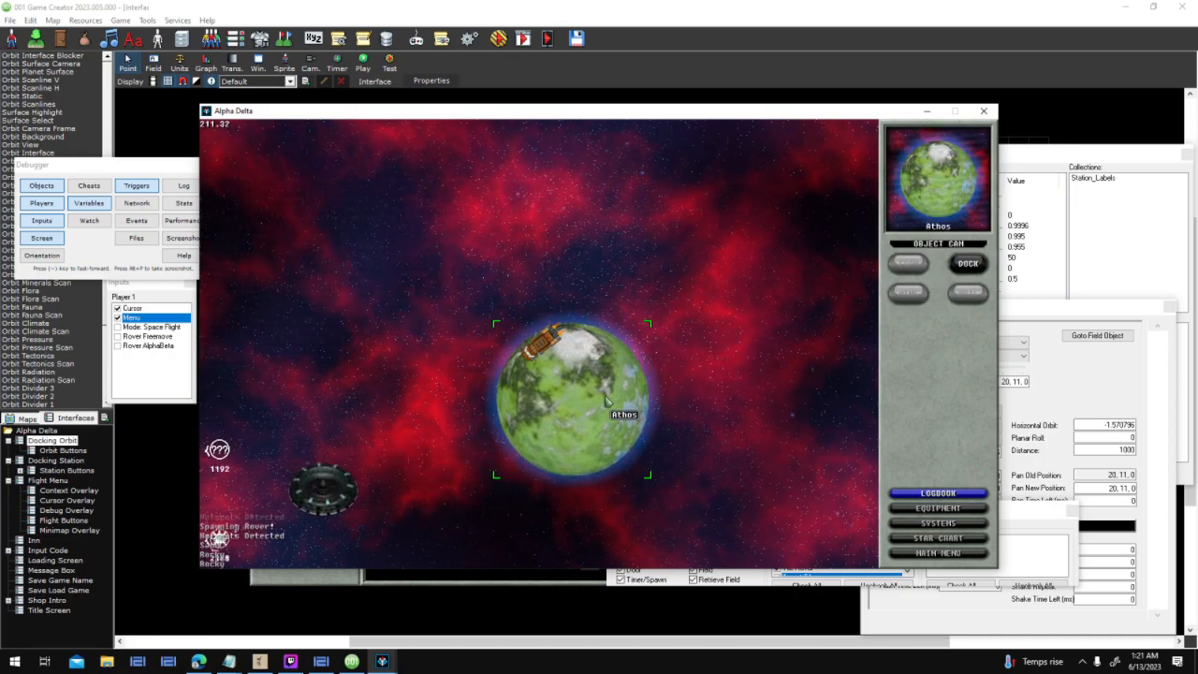
{"action": "left_click", "coordinate": [778, 369]}
{"action": "left_click", "coordinate": [430, 468]}
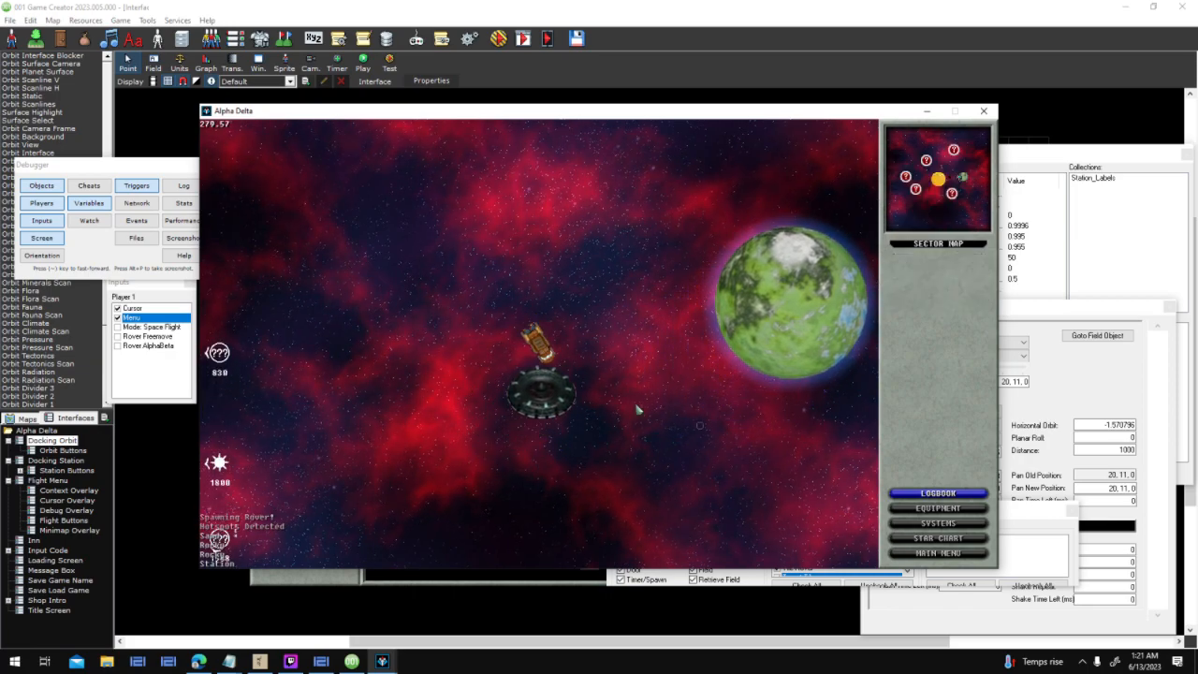
{"action": "left_click", "coordinate": [982, 112]}
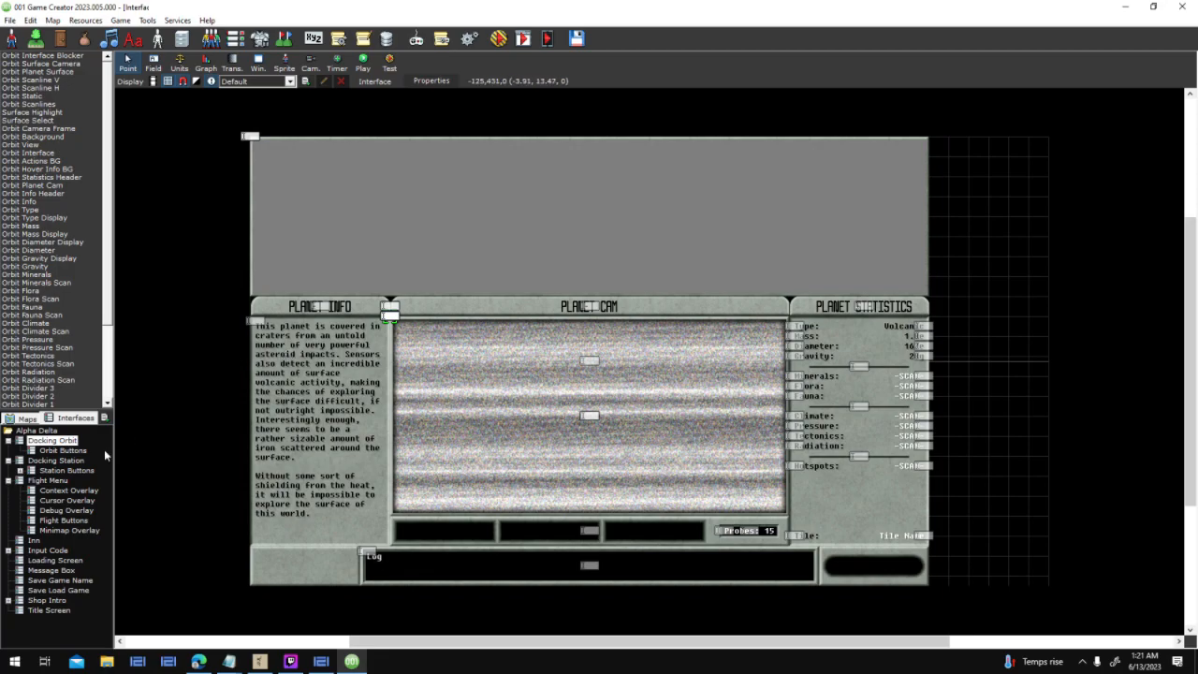
Cut the Unspawn Fields and Actor Loop events from the Flight Menu's Interface entered script, then save the script and interface properties
{"action": "left_click", "coordinate": [47, 480]}
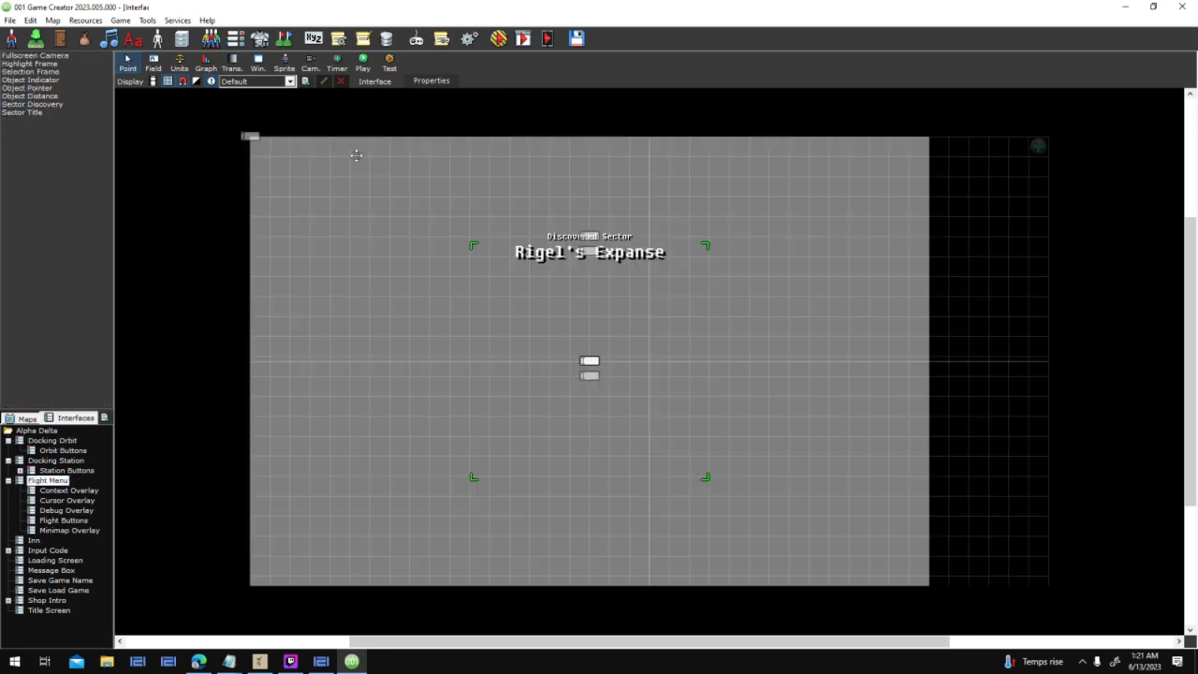
{"action": "left_click", "coordinate": [430, 81]}
{"action": "double_click", "coordinate": [638, 242]}
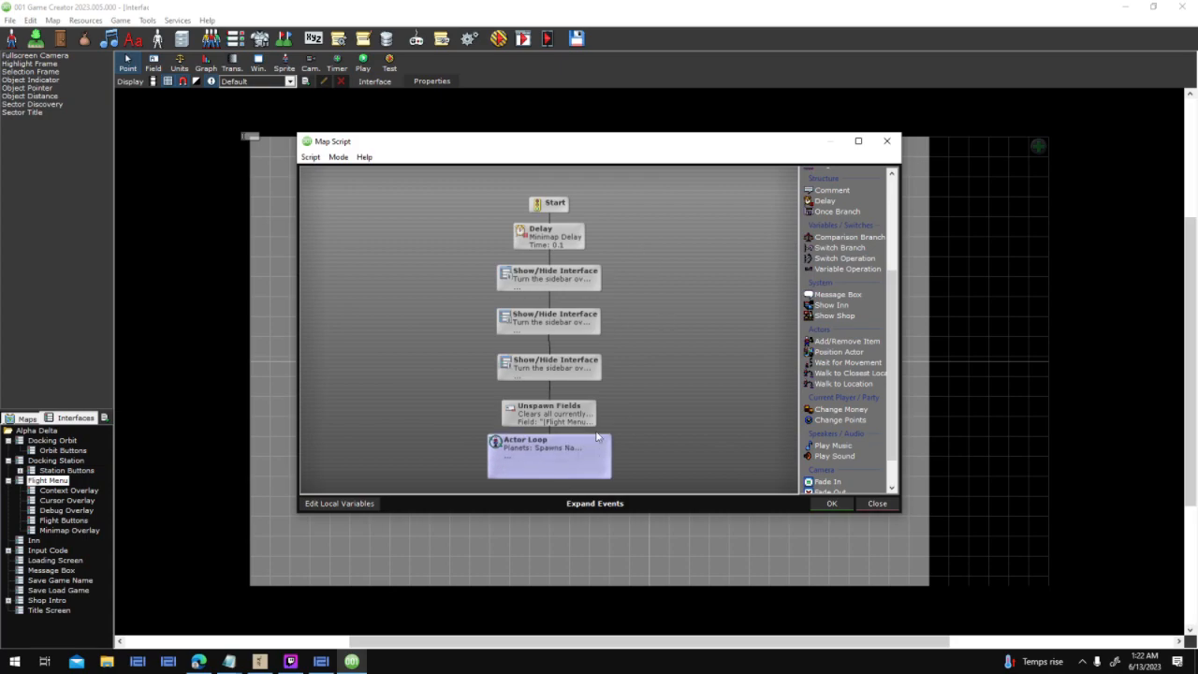
{"action": "right_click", "coordinate": [565, 415]}
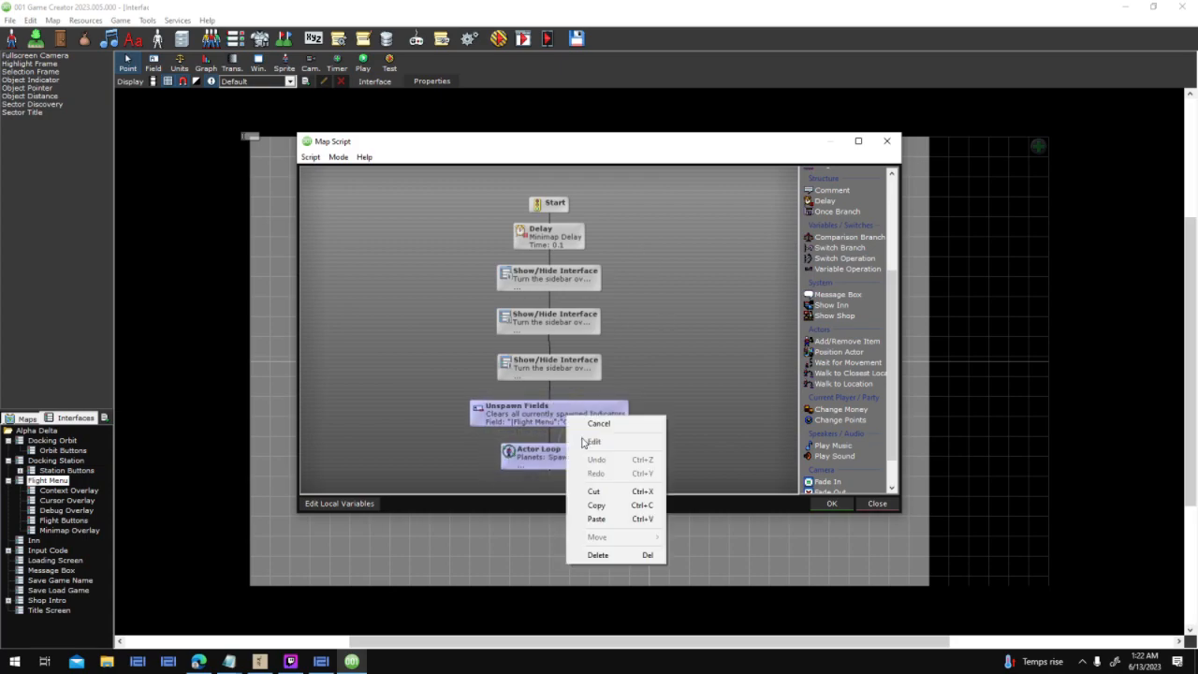
{"action": "left_click", "coordinate": [603, 491]}
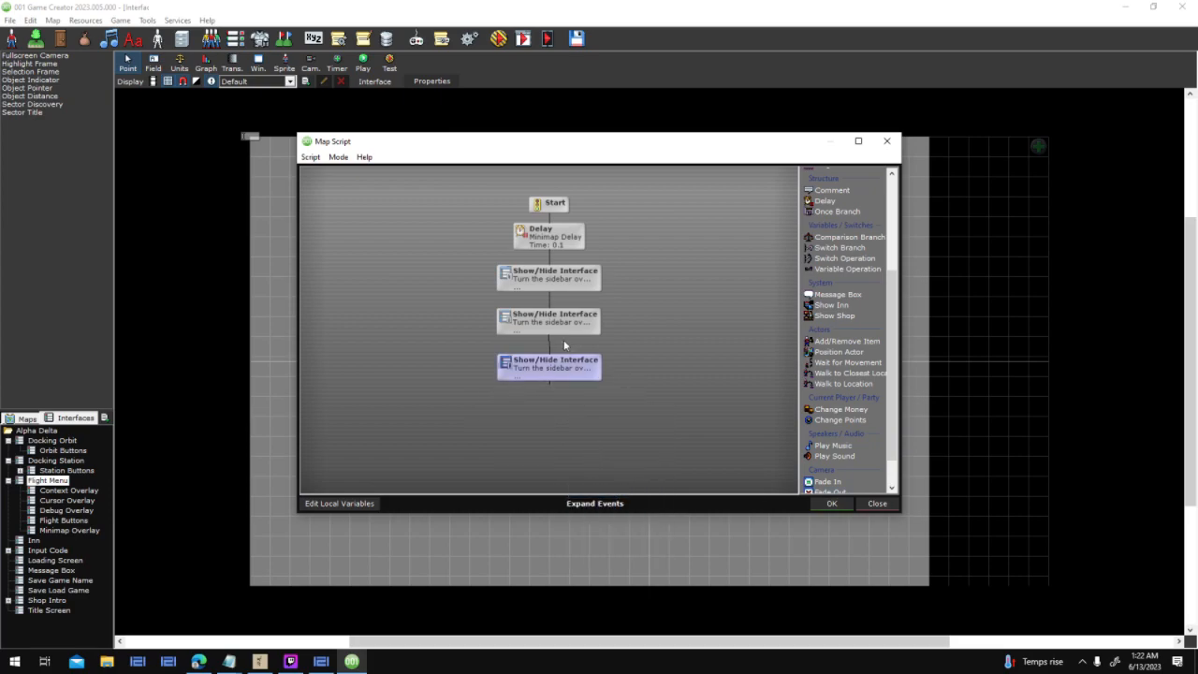
{"action": "left_click", "coordinate": [832, 503]}
{"action": "left_click", "coordinate": [686, 429]}
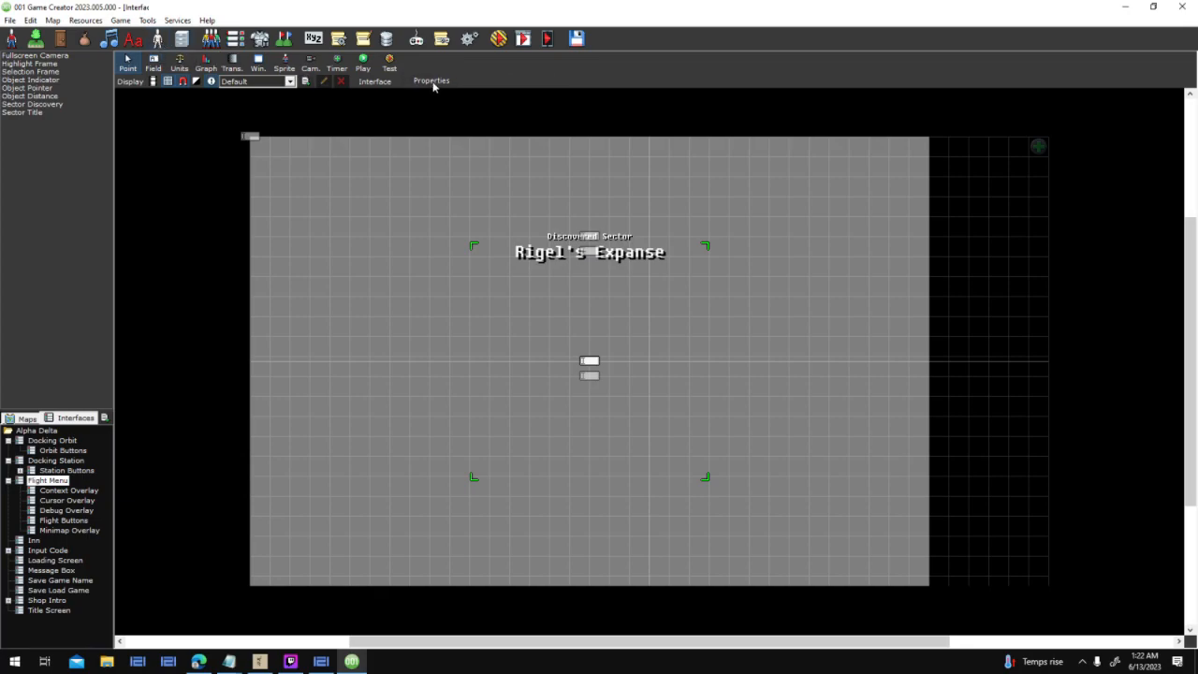
Paste the Unspawn Fields and Actor Loop events after the "Cursor Overlay" Show/Hide Interface event, then save the script and interface properties
{"action": "double_click", "coordinate": [686, 242]}
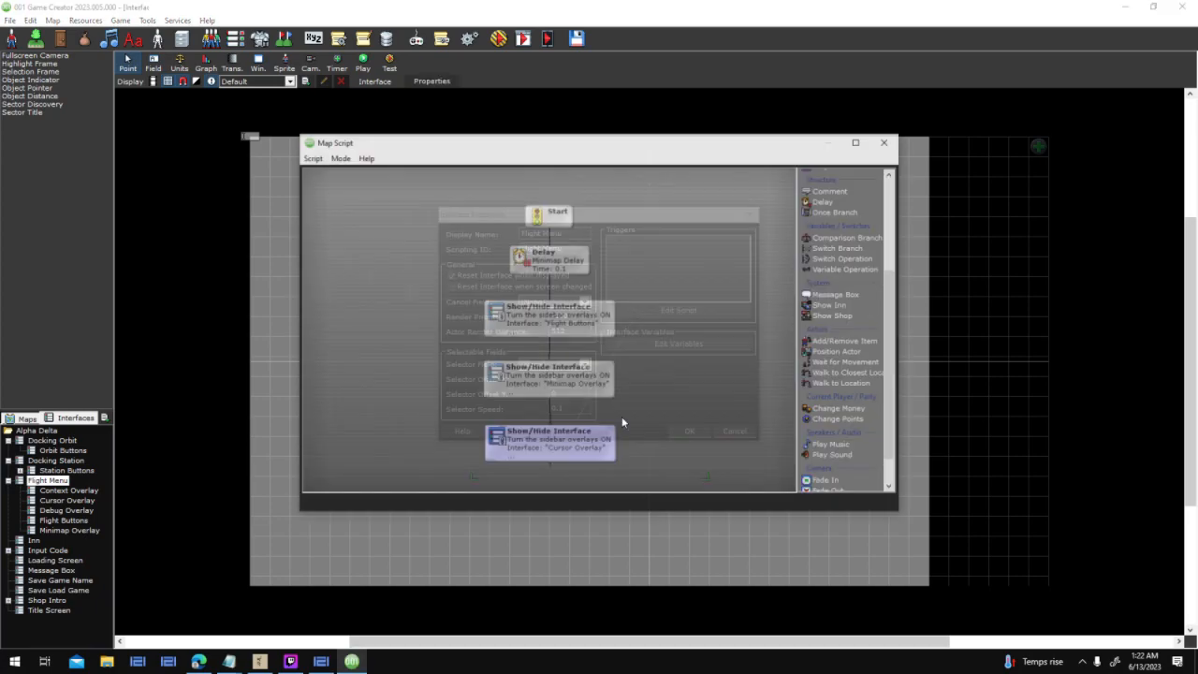
{"action": "scroll", "coordinate": [654, 440], "scroll_direction": "down", "scroll_amount": 1}
{"action": "left_click", "coordinate": [564, 479]}
{"action": "right_click", "coordinate": [545, 440]}
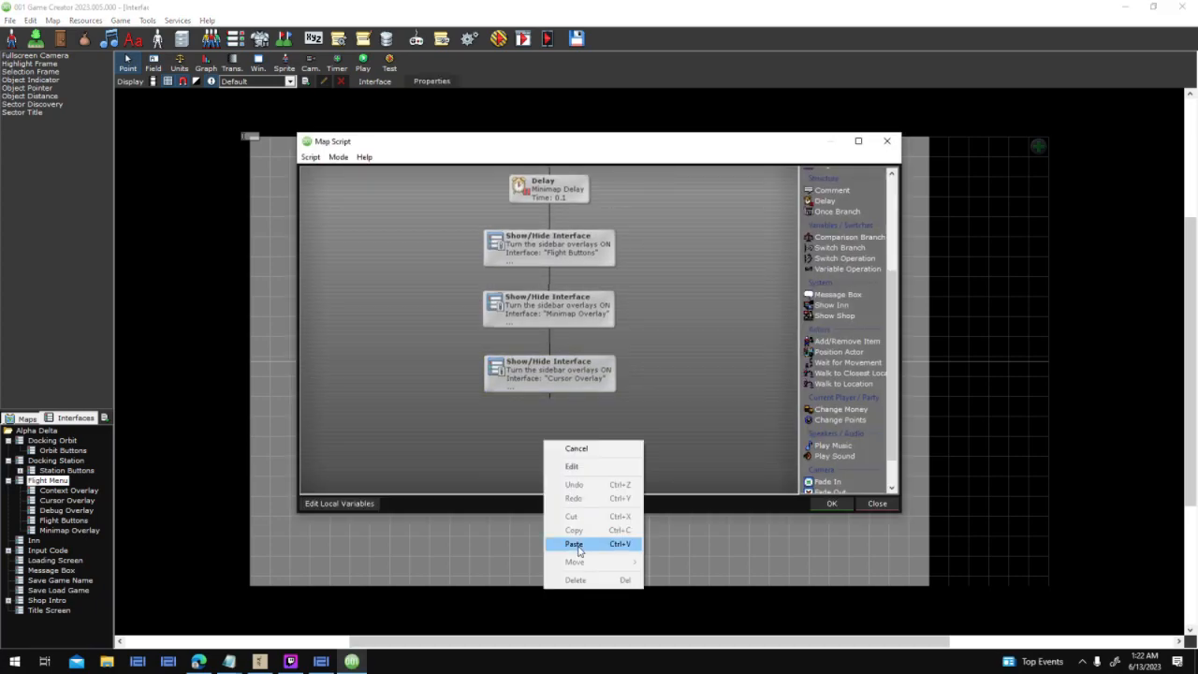
{"action": "left_click", "coordinate": [593, 544]}
{"action": "left_click", "coordinate": [558, 391]}
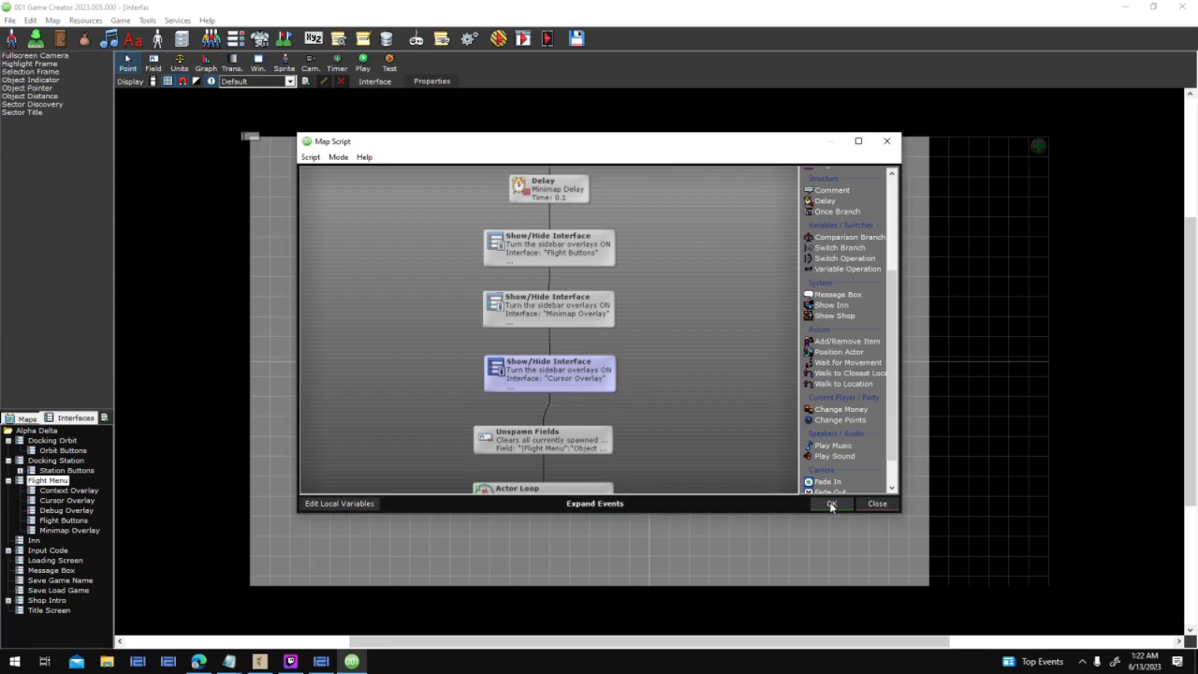
{"action": "left_click", "coordinate": [831, 502]}
{"action": "left_click", "coordinate": [689, 433]}
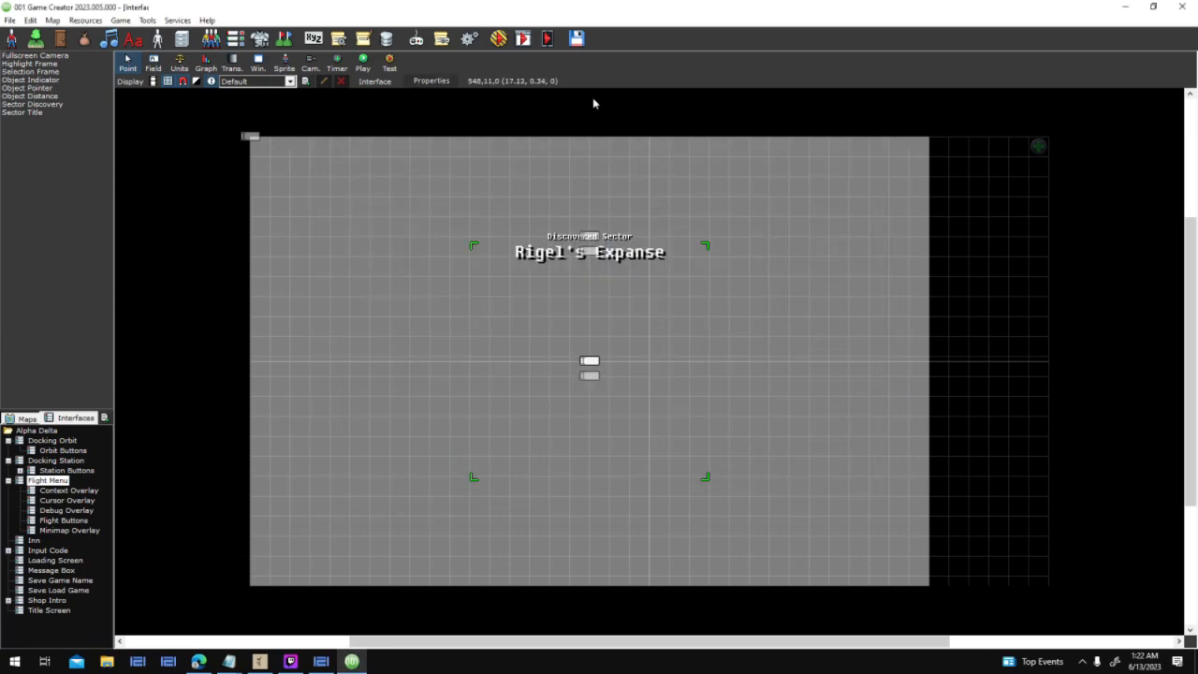
Open the Space Object template's base actor and examine the Rotate Static Effect Field event in its While / Timer script
{"action": "left_click", "coordinate": [157, 39]}
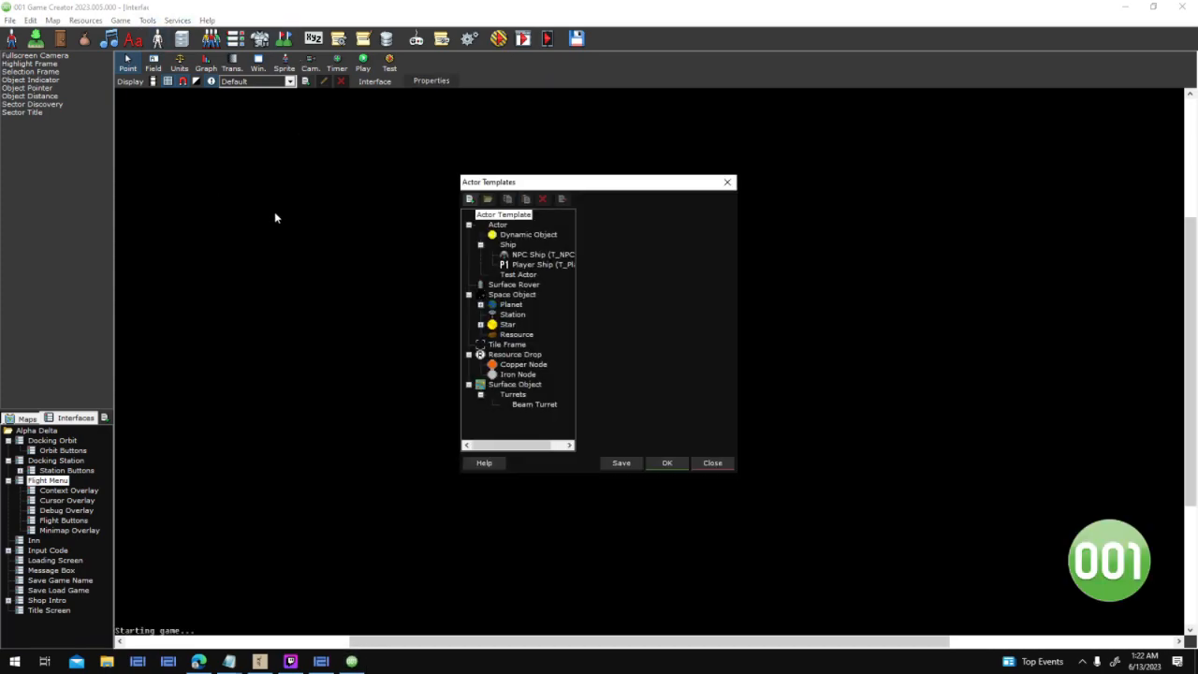
{"action": "left_click", "coordinate": [518, 295]}
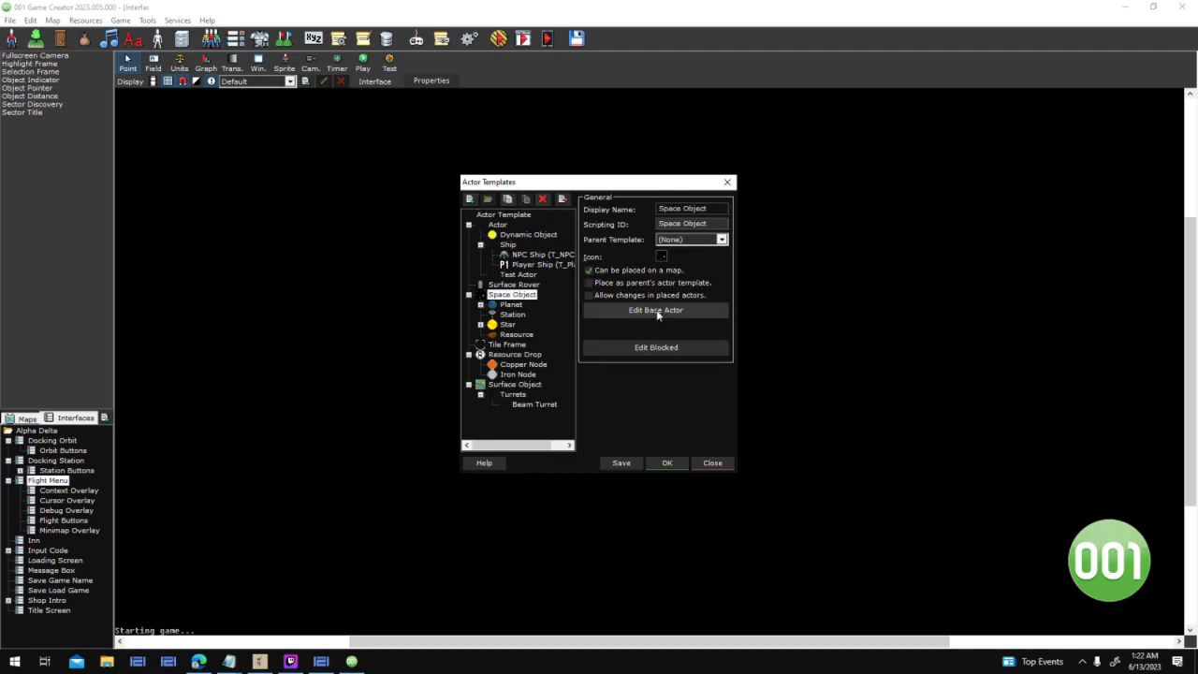
{"action": "double_click", "coordinate": [751, 232]}
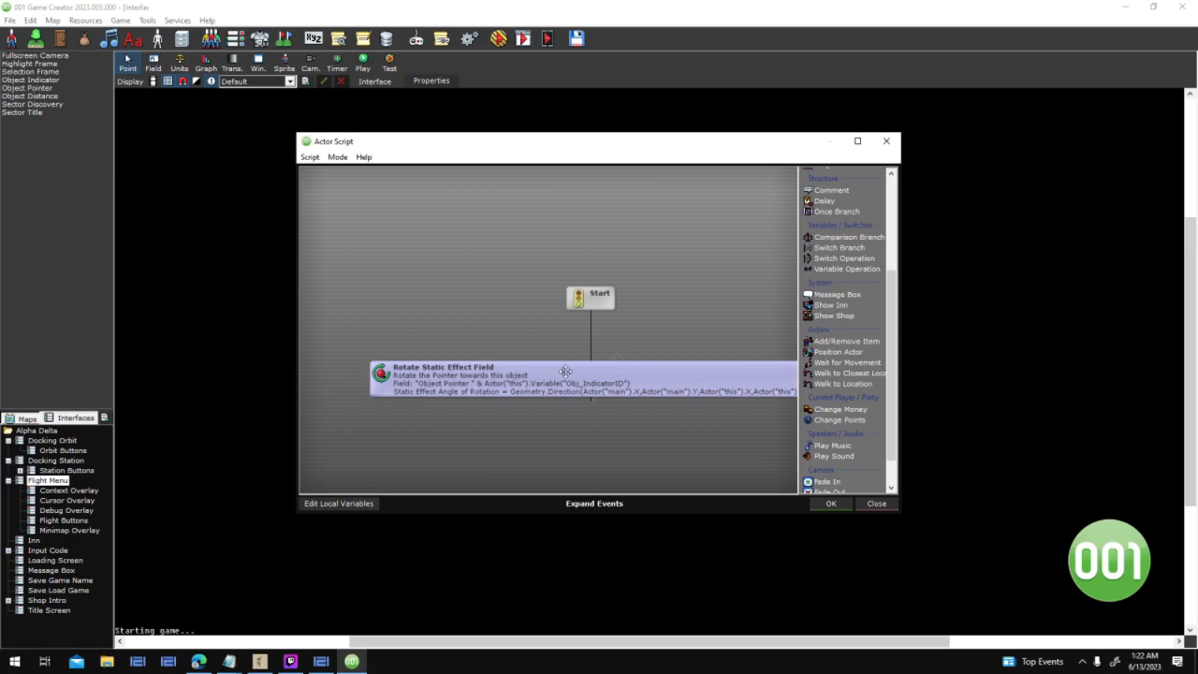
{"action": "left_click", "coordinate": [886, 140]}
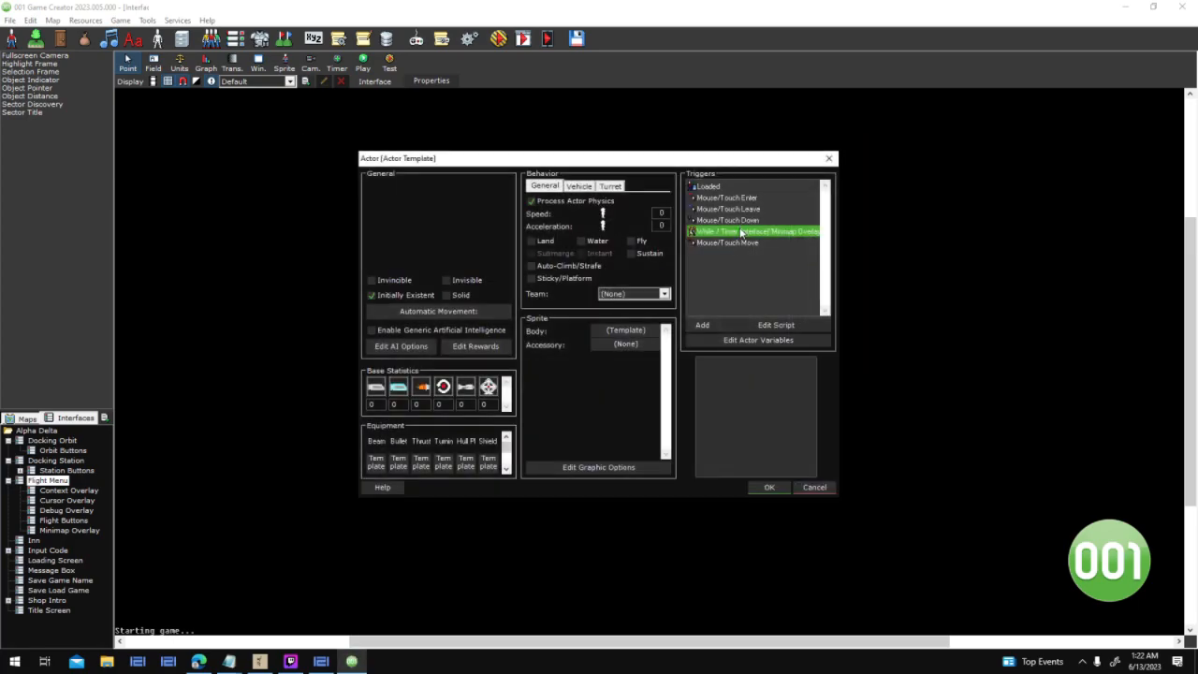
{"action": "double_click", "coordinate": [741, 232]}
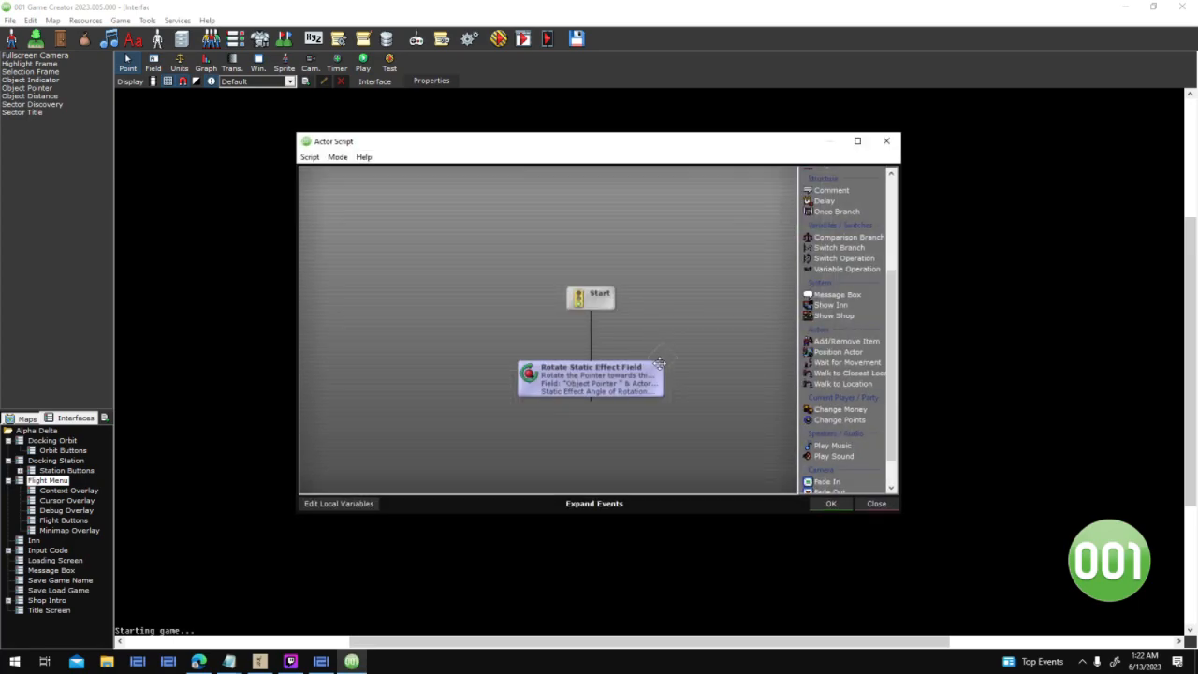
{"action": "left_click_drag", "start_coordinate": [658, 362], "coordinate": [606, 305]}
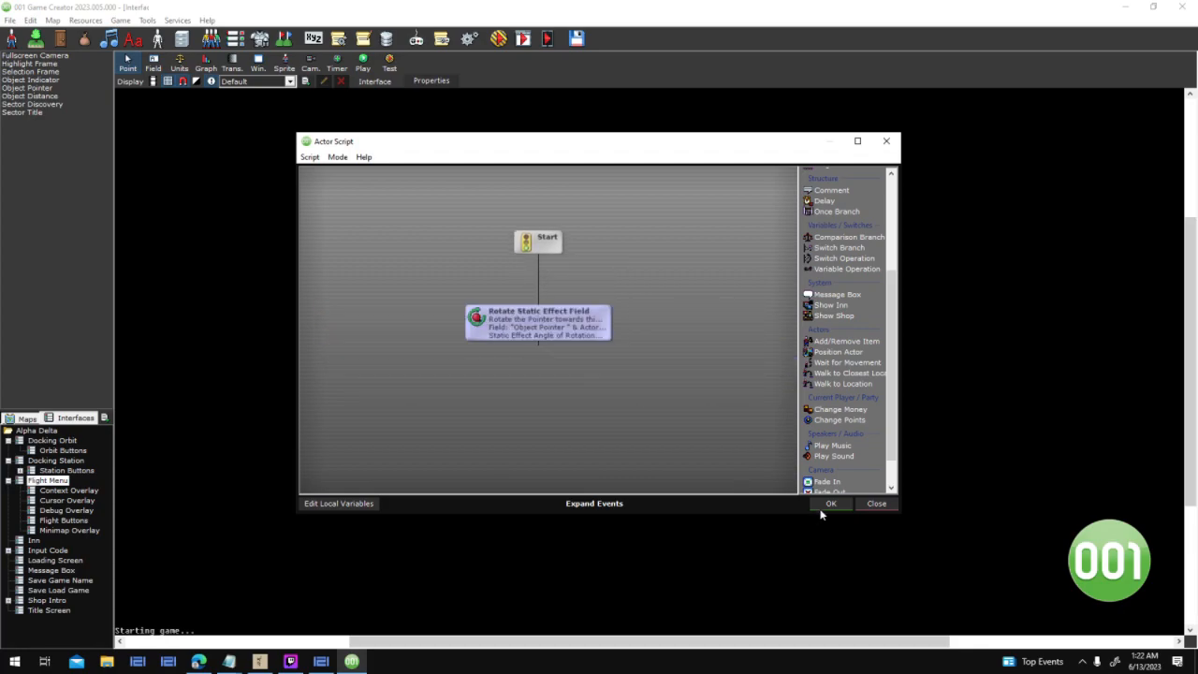
{"action": "left_click", "coordinate": [830, 504]}
Append AND Actor("main").Map = Actor("this").Map to the While / Timer trigger's while condition, then save the actor and template
{"action": "right_click", "coordinate": [747, 233]}
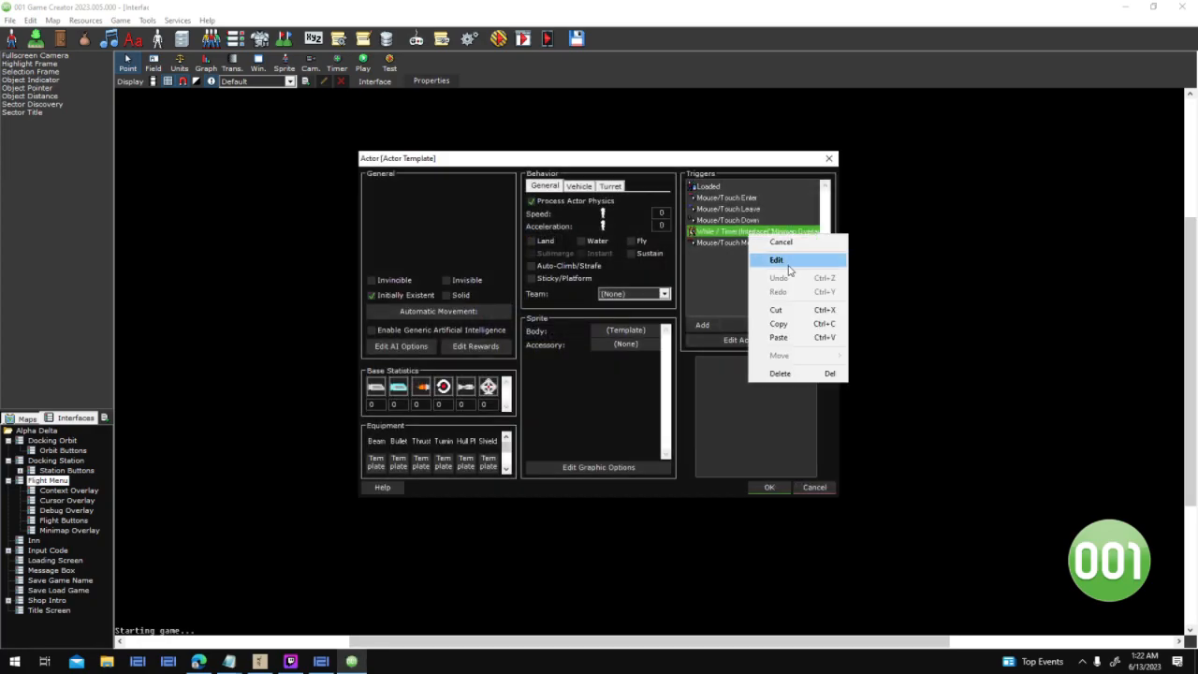
{"action": "left_click", "coordinate": [787, 266]}
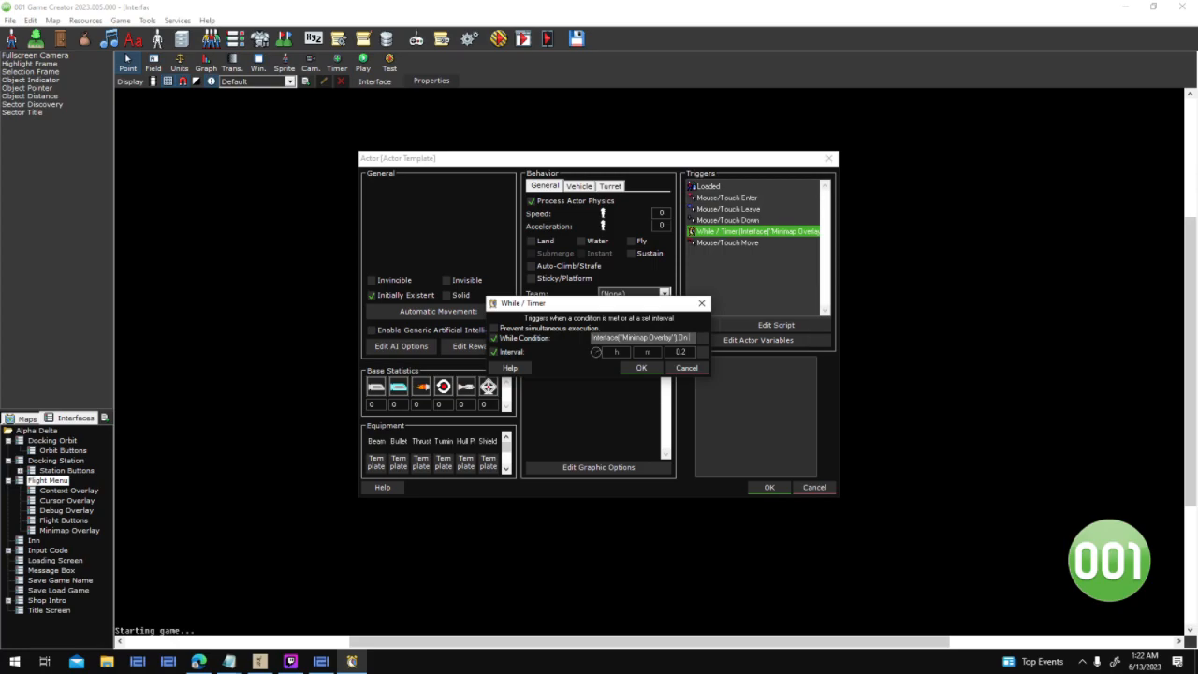
{"action": "type", "text": "AND"}
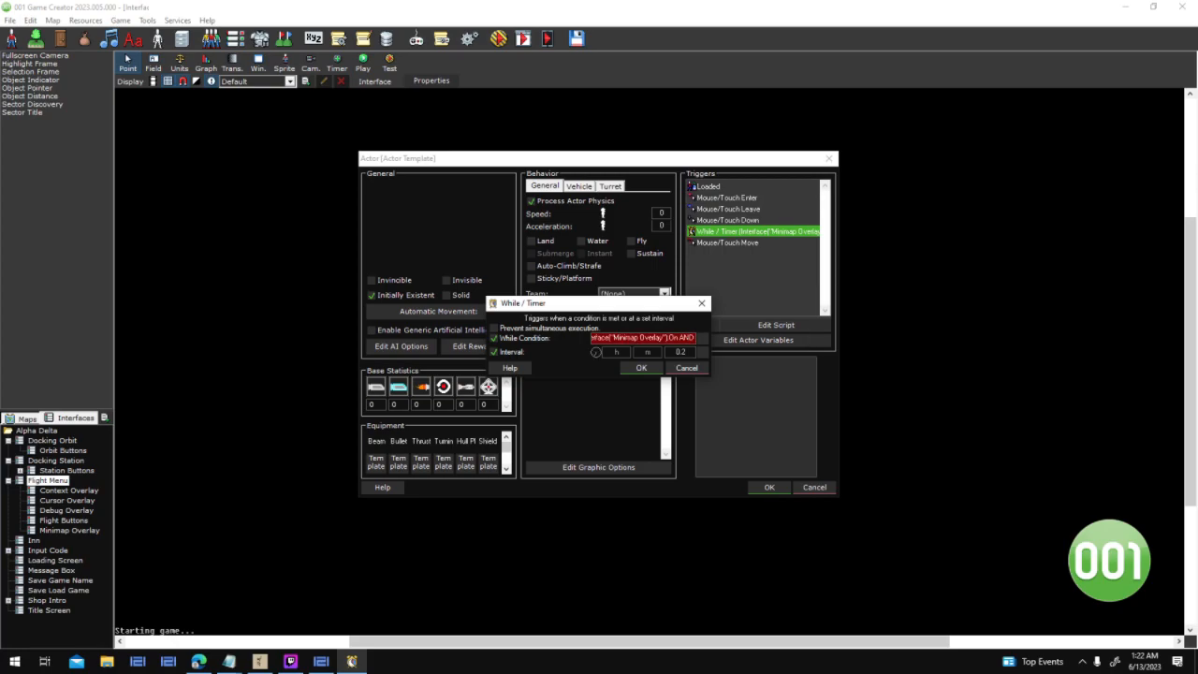
{"action": "type", "text": " M"}
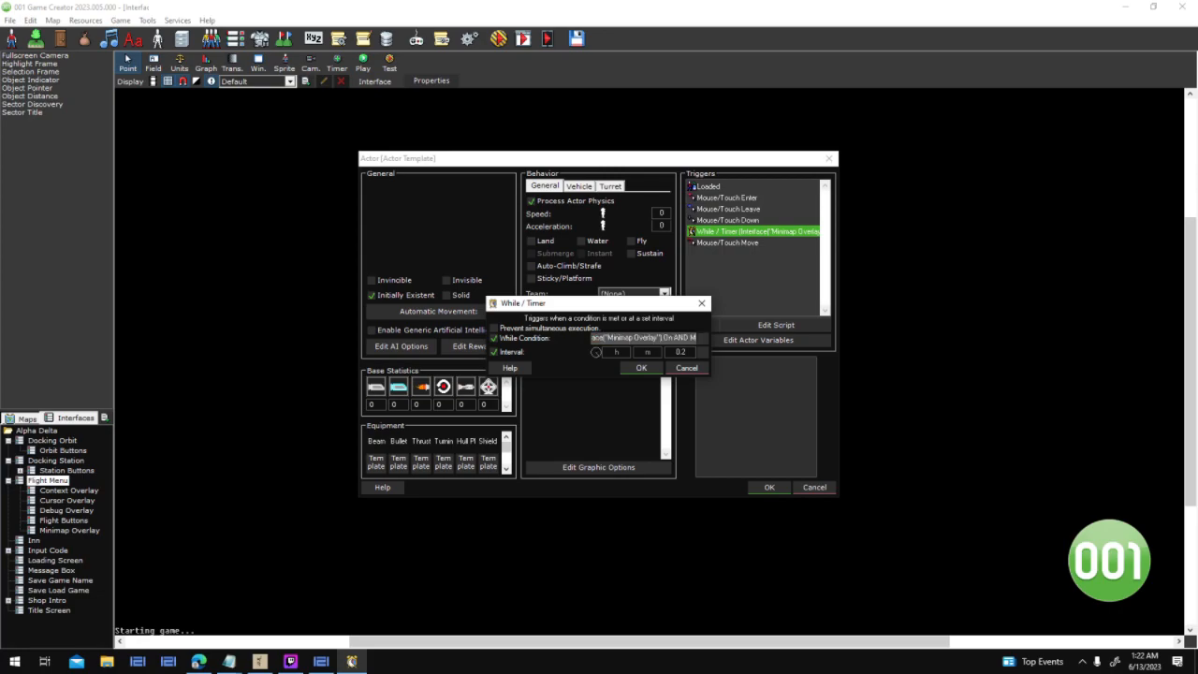
{"action": "type", "text": "ap(\"main\""}
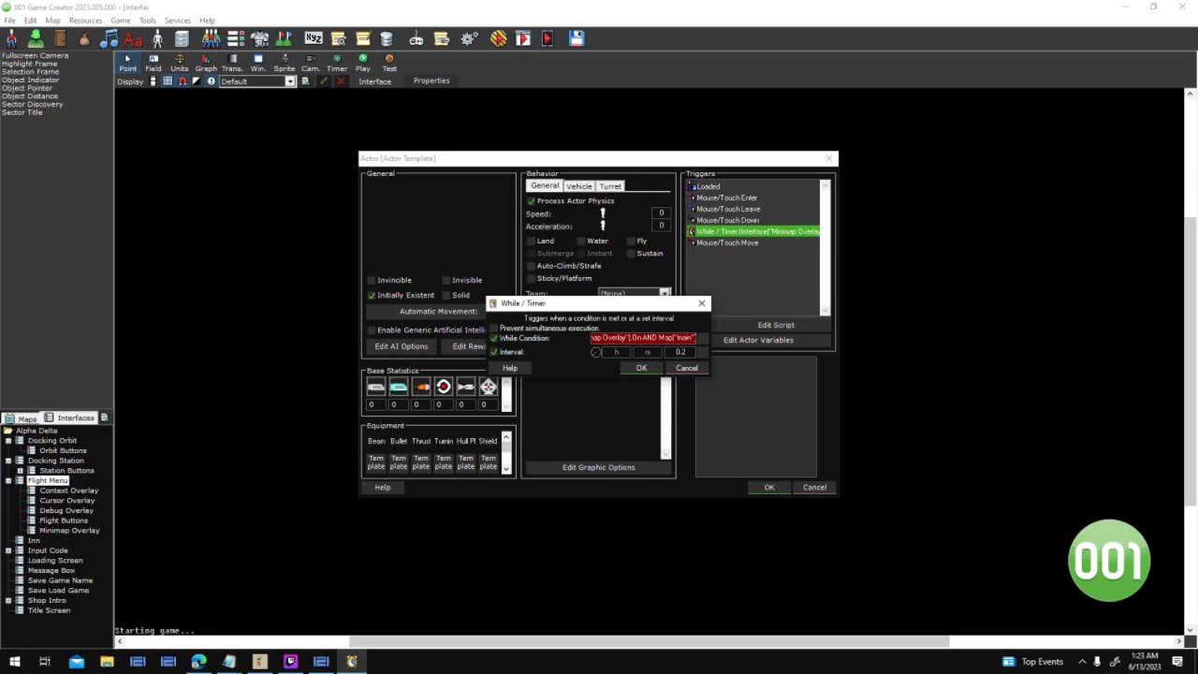
{"action": "key", "text": "BackSpace"}
{"action": "key", "text": "BackSpace"}
{"action": "key", "text": "BackSpace"}
{"action": "key", "text": "BackSpace"}
{"action": "key", "text": "BackSpace"}
{"action": "key", "text": "BackSpace"}
{"action": "key", "text": "BackSpace"}
{"action": "key", "text": "BackSpace"}
{"action": "key", "text": "BackSpace"}
{"action": "key", "text": "BackSpace"}
{"action": "type", "text": "Ac"}
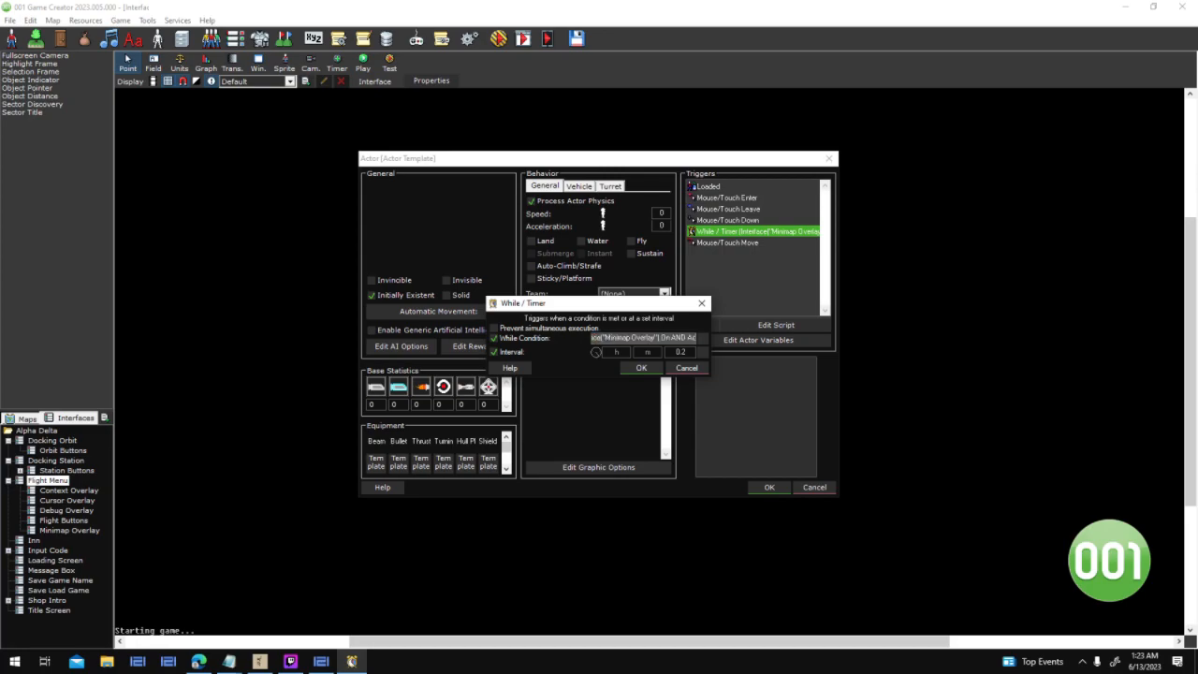
{"action": "type", "text": "tor(\"main\").M"}
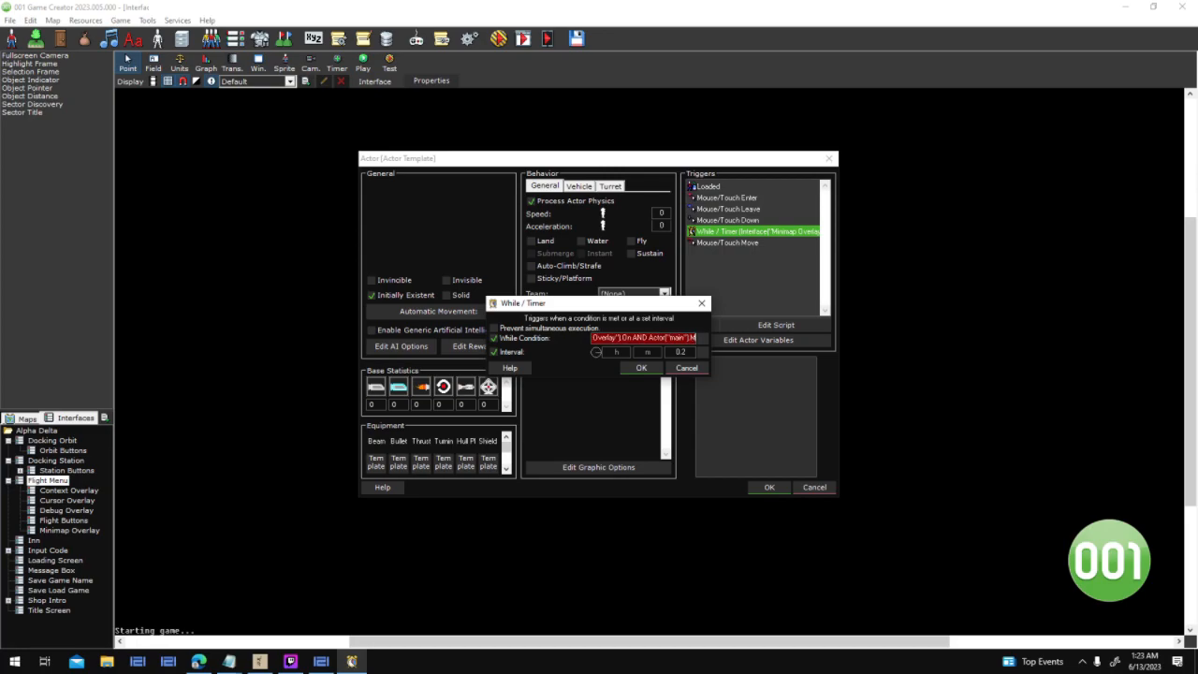
{"action": "type", "text": "ap = Actor(\"this\").Map"}
{"action": "key", "text": "Return"}
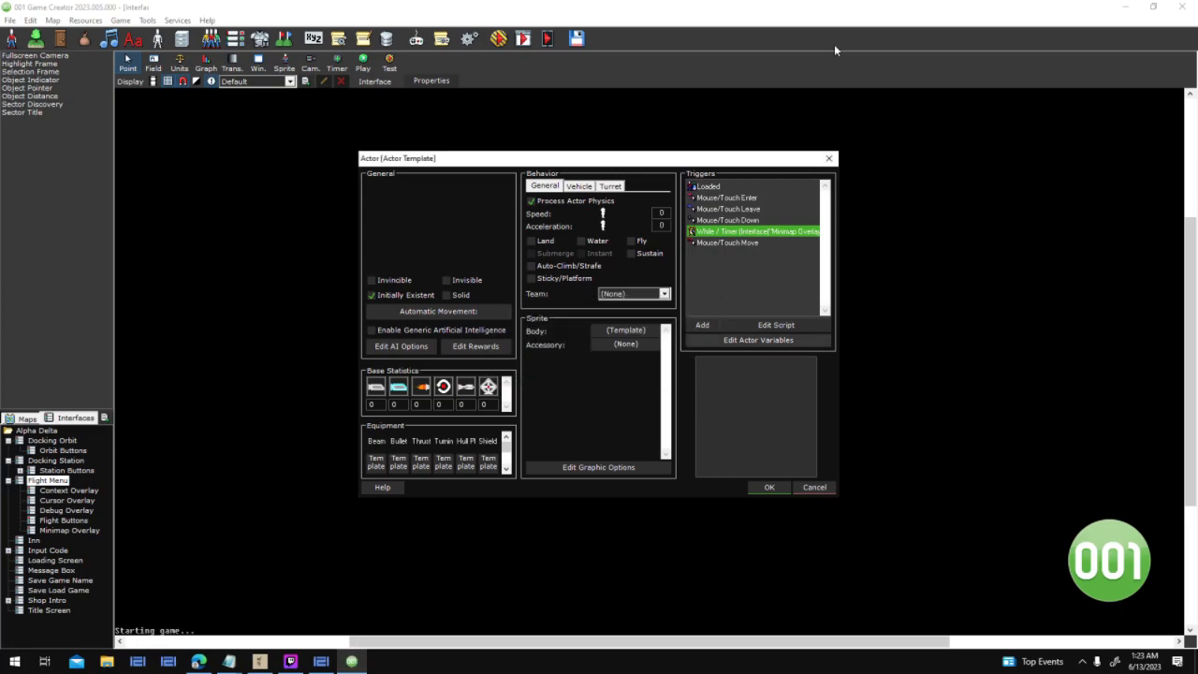
{"action": "left_click", "coordinate": [769, 487]}
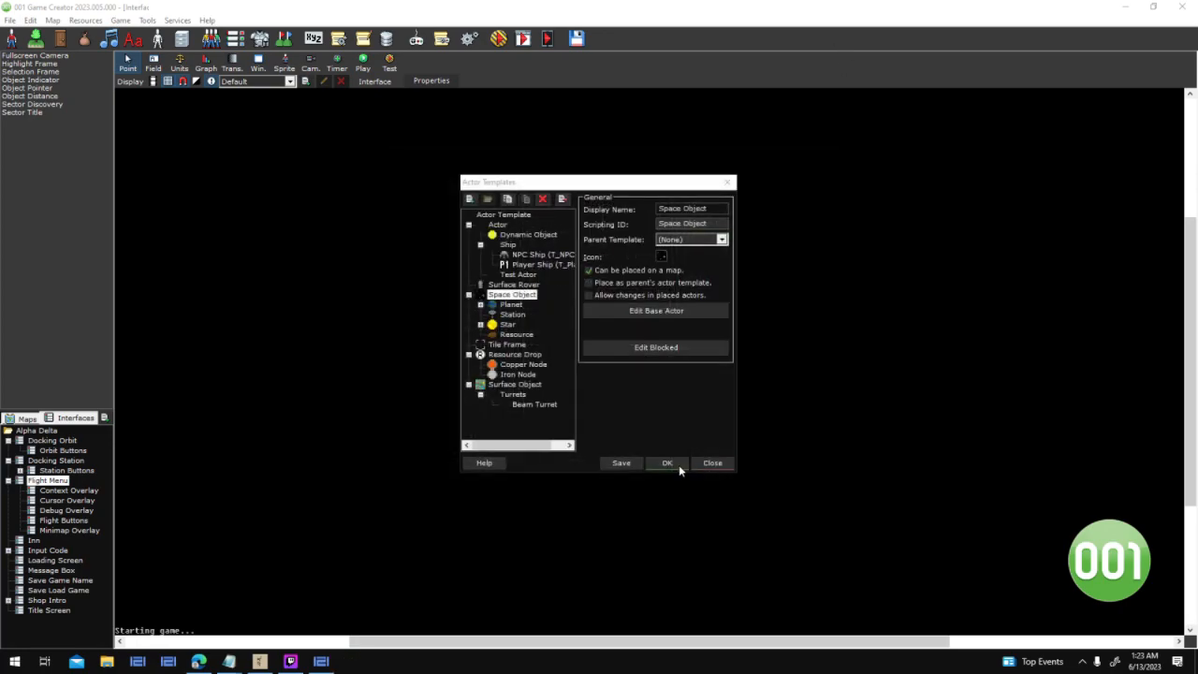
{"action": "left_click", "coordinate": [662, 461]}
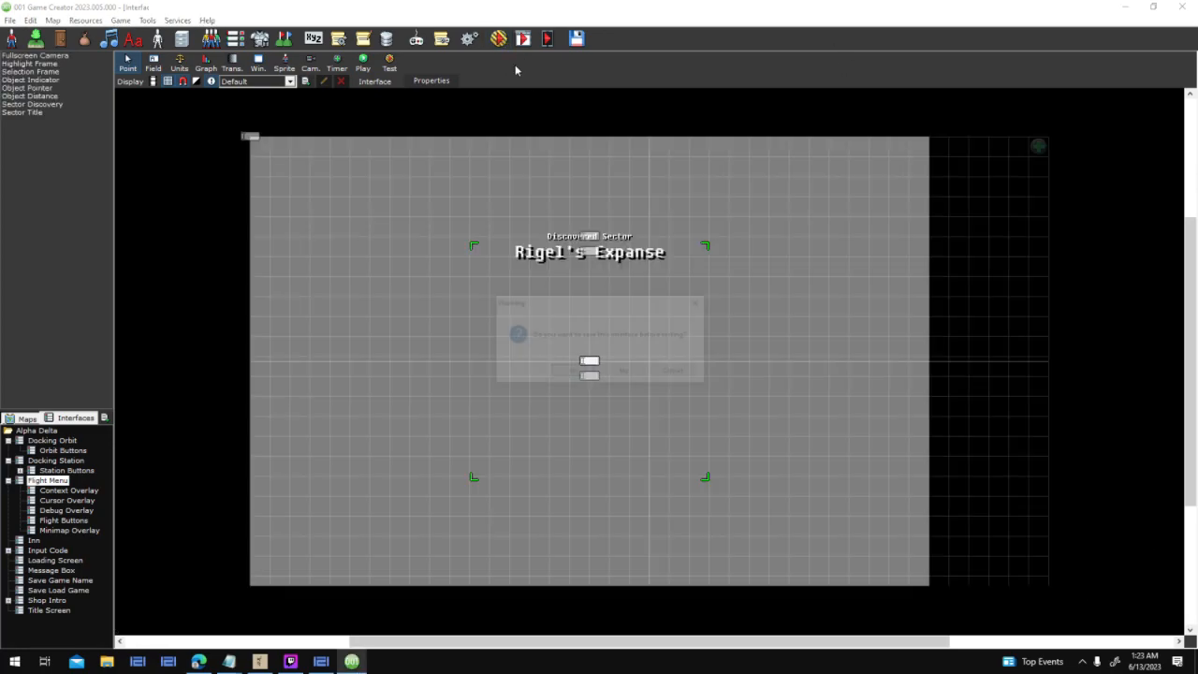
Save the interface, launch the test game with the current testing options and start a new game
{"action": "left_click", "coordinate": [571, 372]}
{"action": "left_click", "coordinate": [710, 416]}
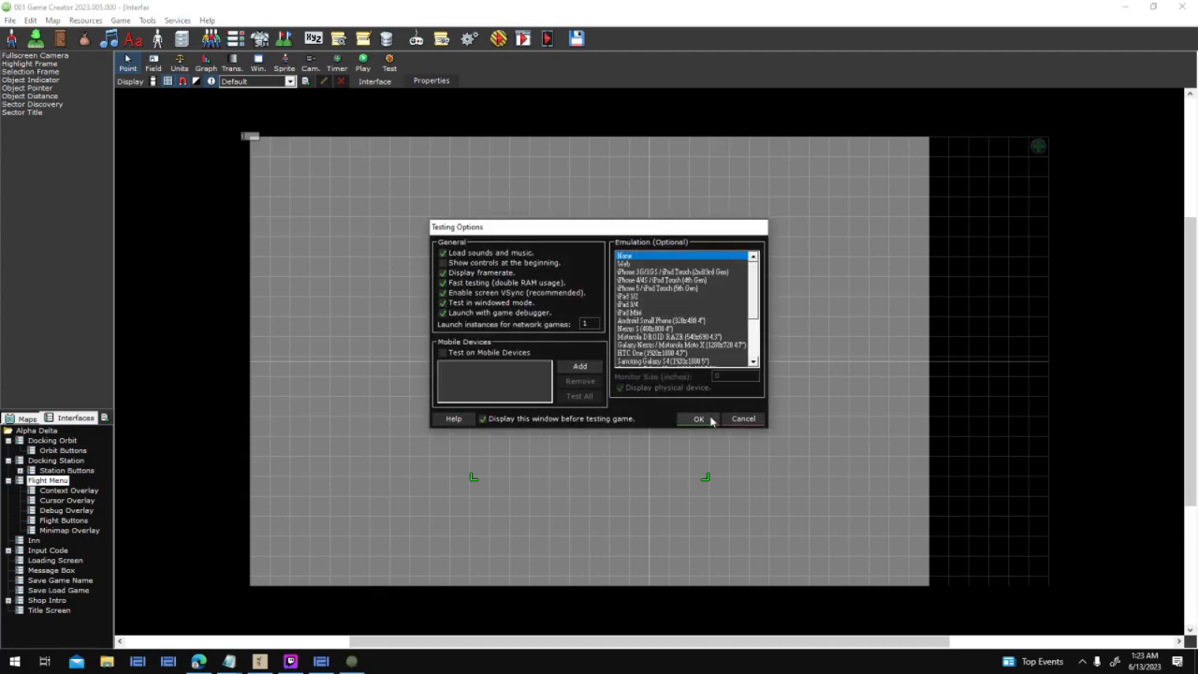
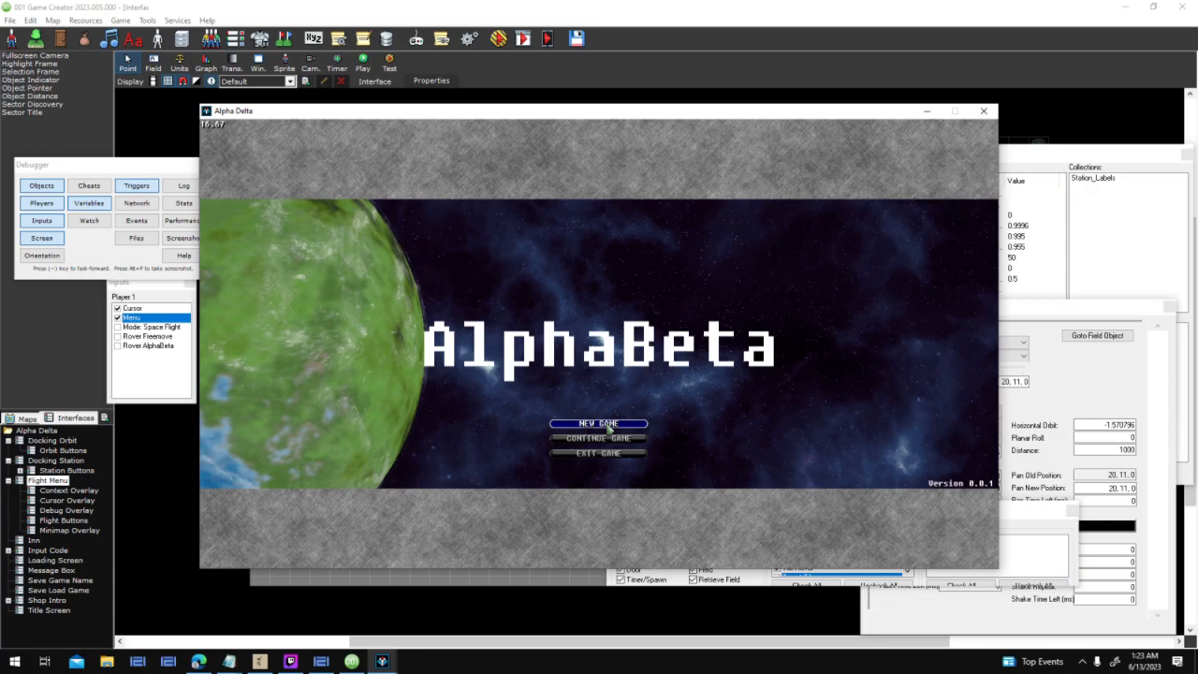
{"action": "left_click", "coordinate": [608, 426]}
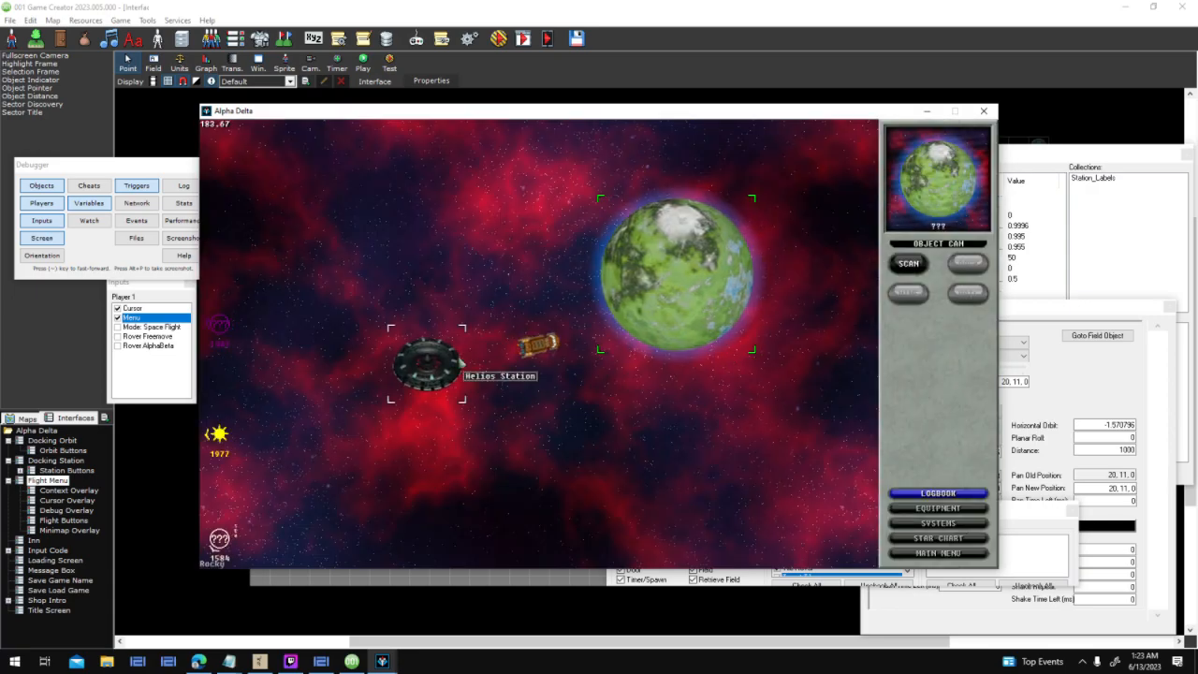
Test docking at Helios Station and returning to space, ignoring the script error
{"action": "left_click", "coordinate": [427, 364]}
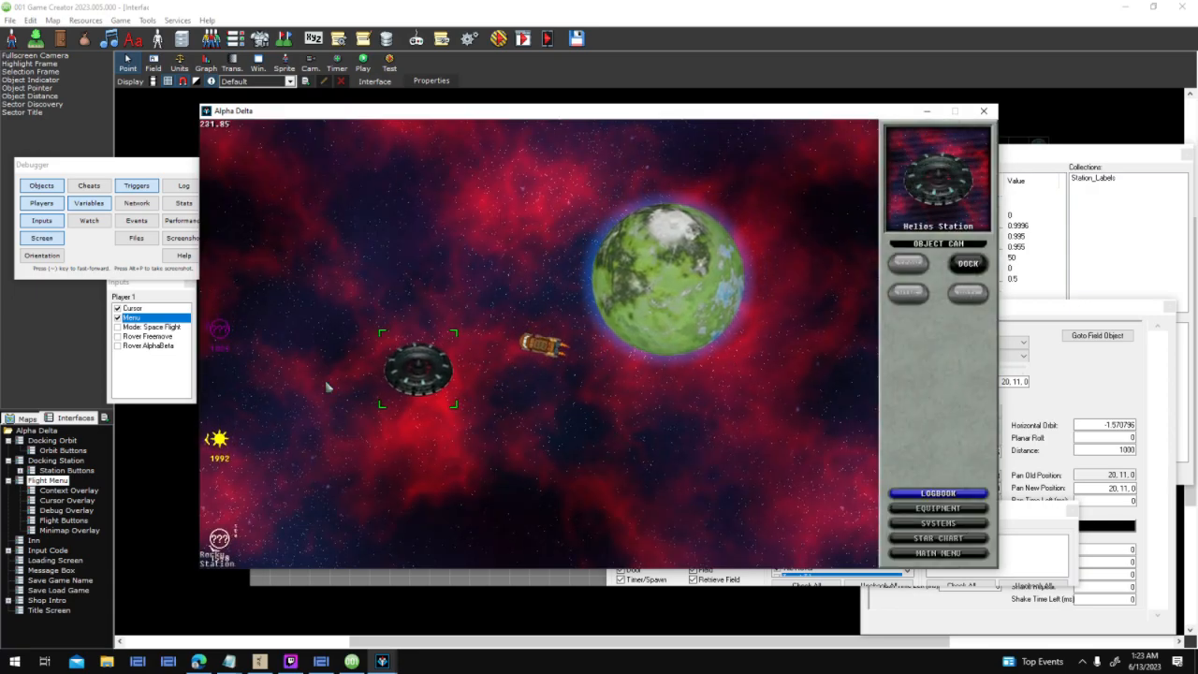
{"action": "left_click", "coordinate": [969, 265]}
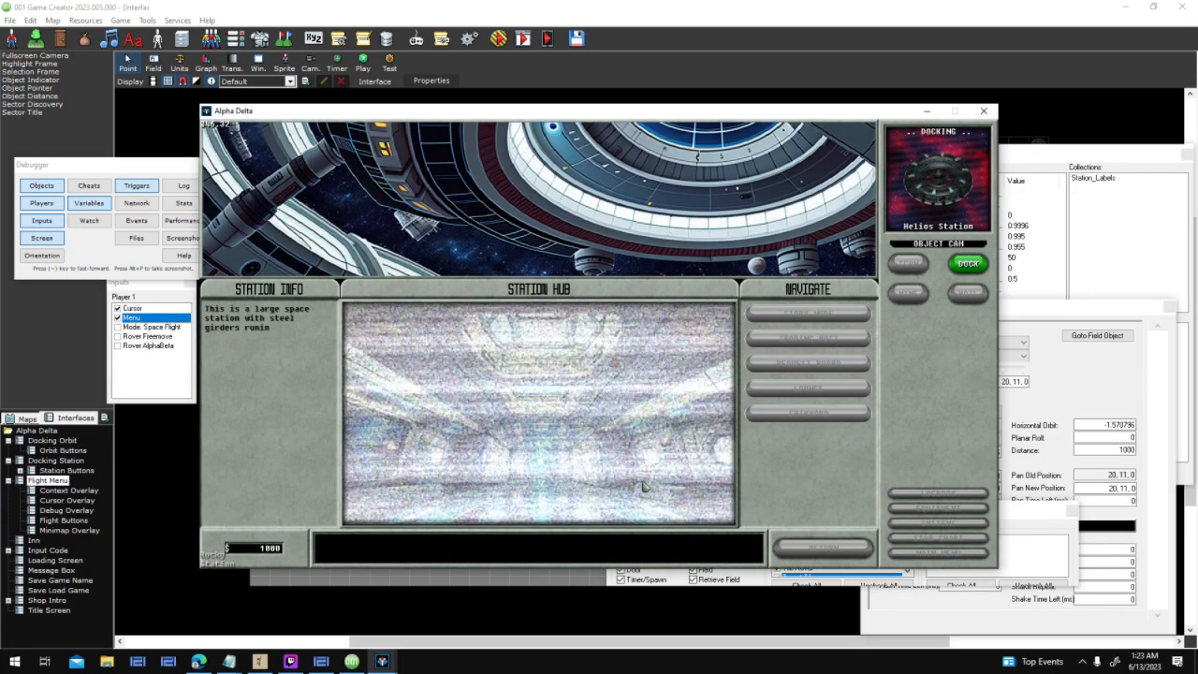
{"action": "left_click", "coordinate": [823, 548]}
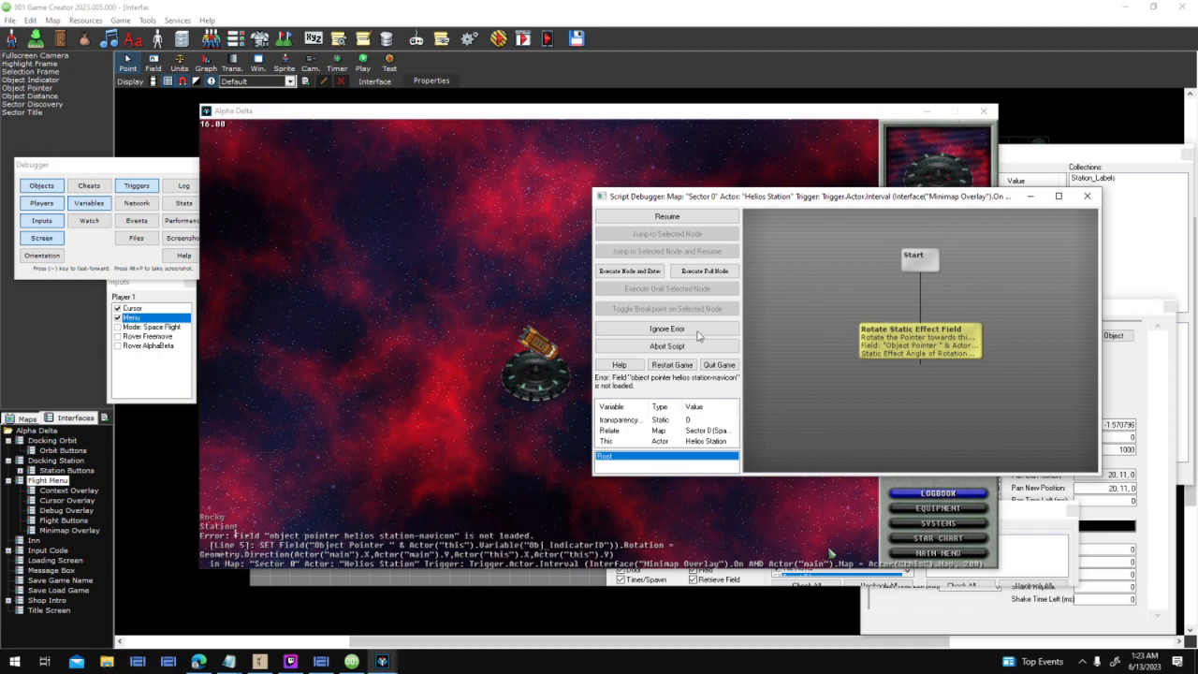
{"action": "left_click", "coordinate": [667, 329]}
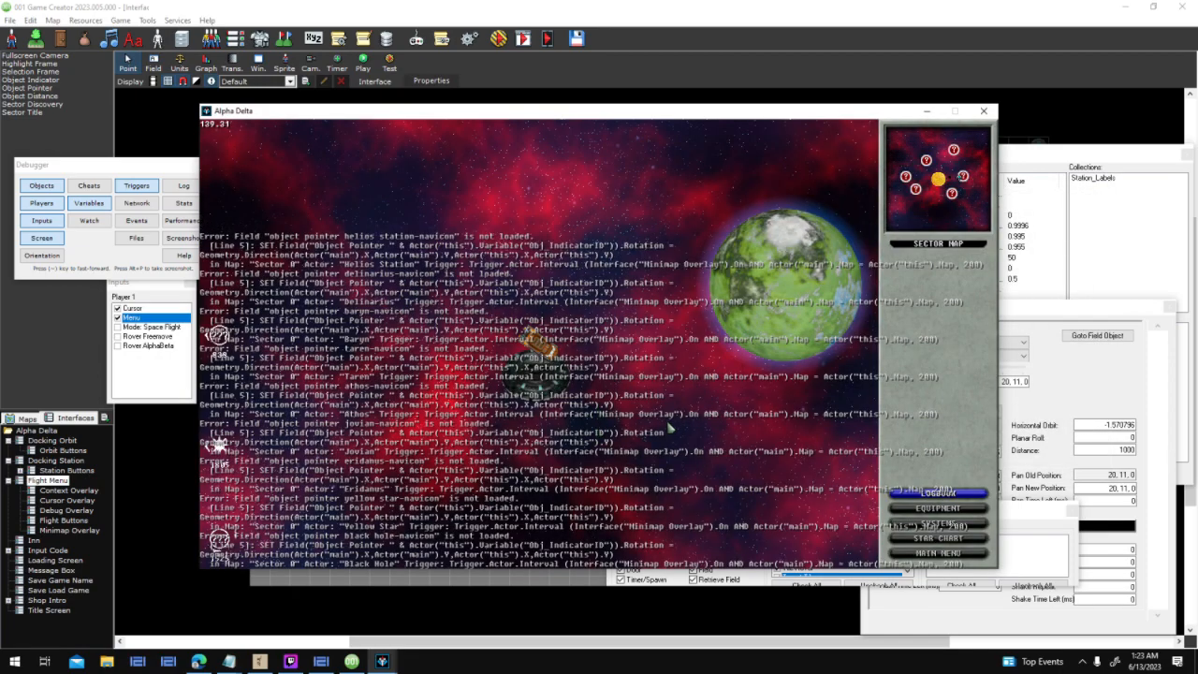
Test selecting and deselecting the station and the green planet while flying between them
{"action": "left_click", "coordinate": [521, 373]}
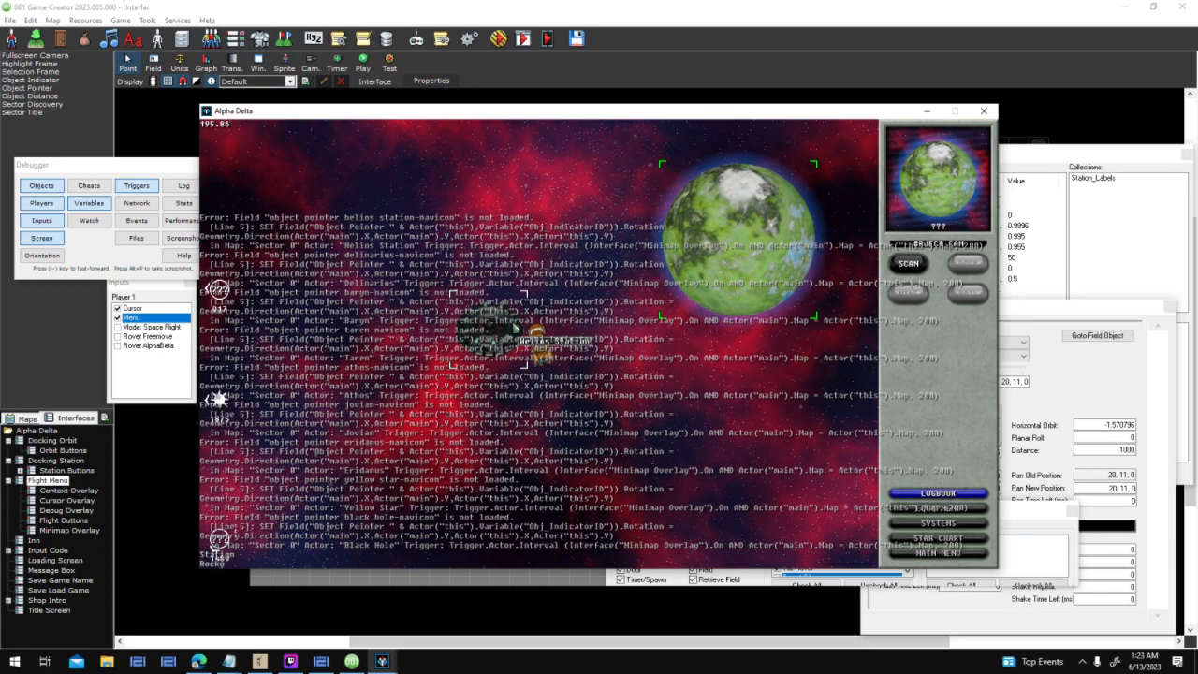
{"action": "left_click", "coordinate": [703, 290]}
{"action": "left_click", "coordinate": [658, 384]}
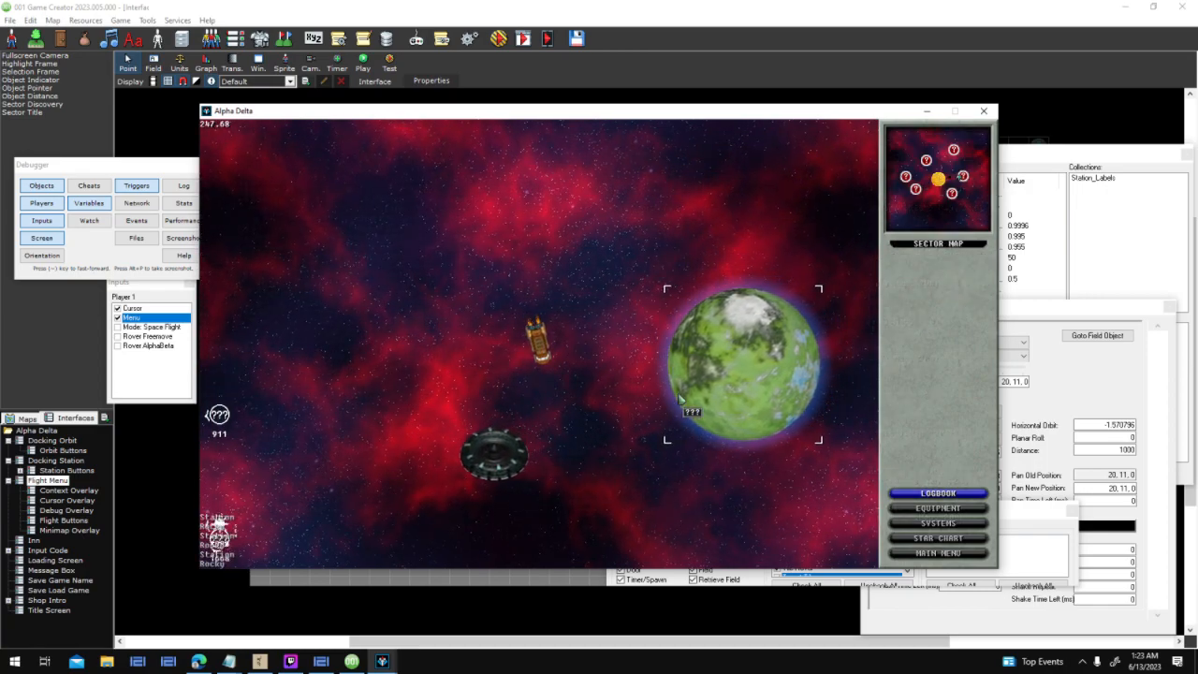
Select and scan the unknown green planet, enter its orbit and return to space
{"action": "left_click", "coordinate": [712, 366]}
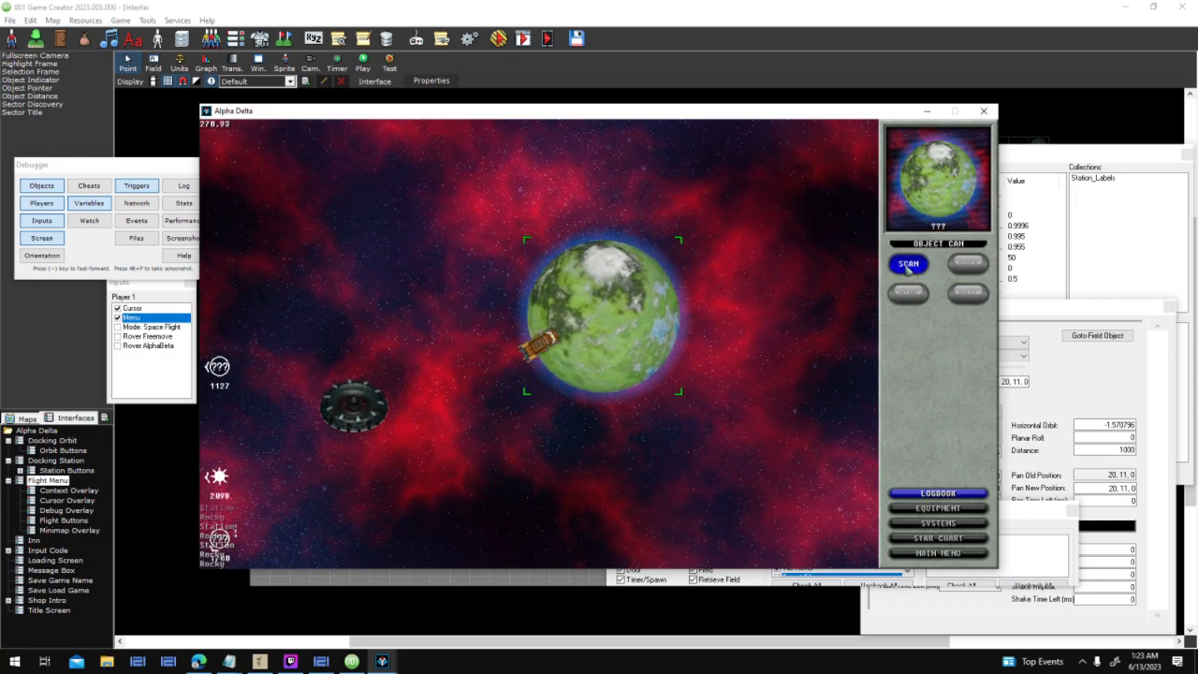
{"action": "left_click", "coordinate": [956, 270]}
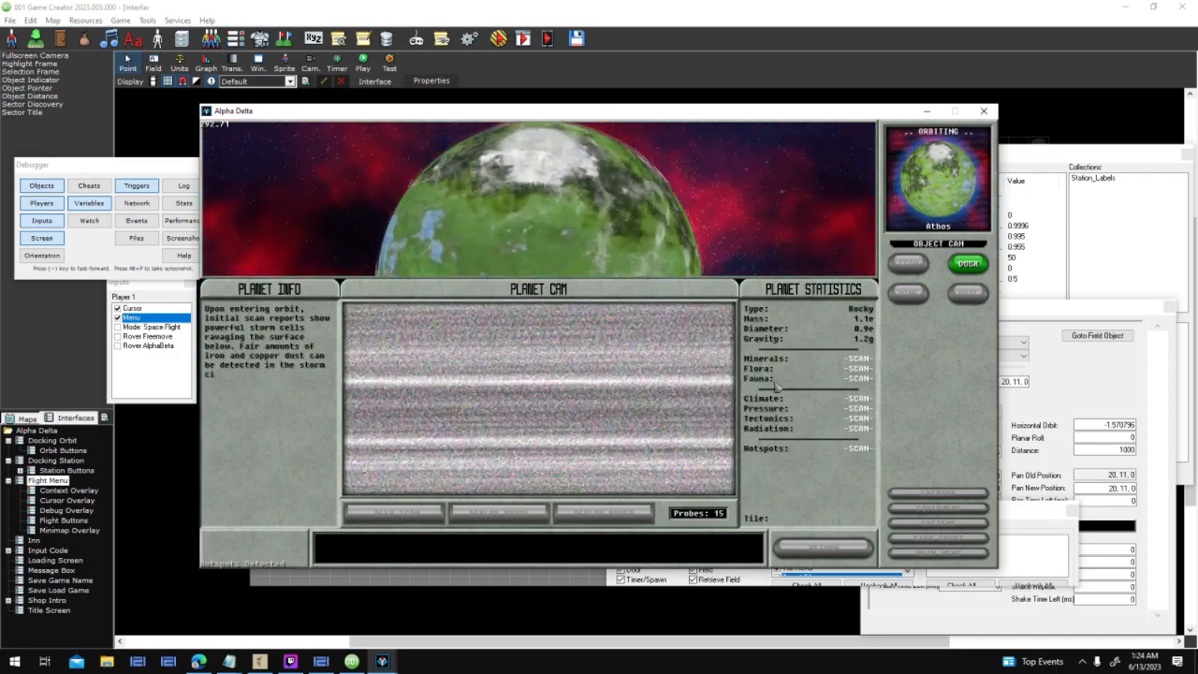
{"action": "left_click", "coordinate": [823, 547]}
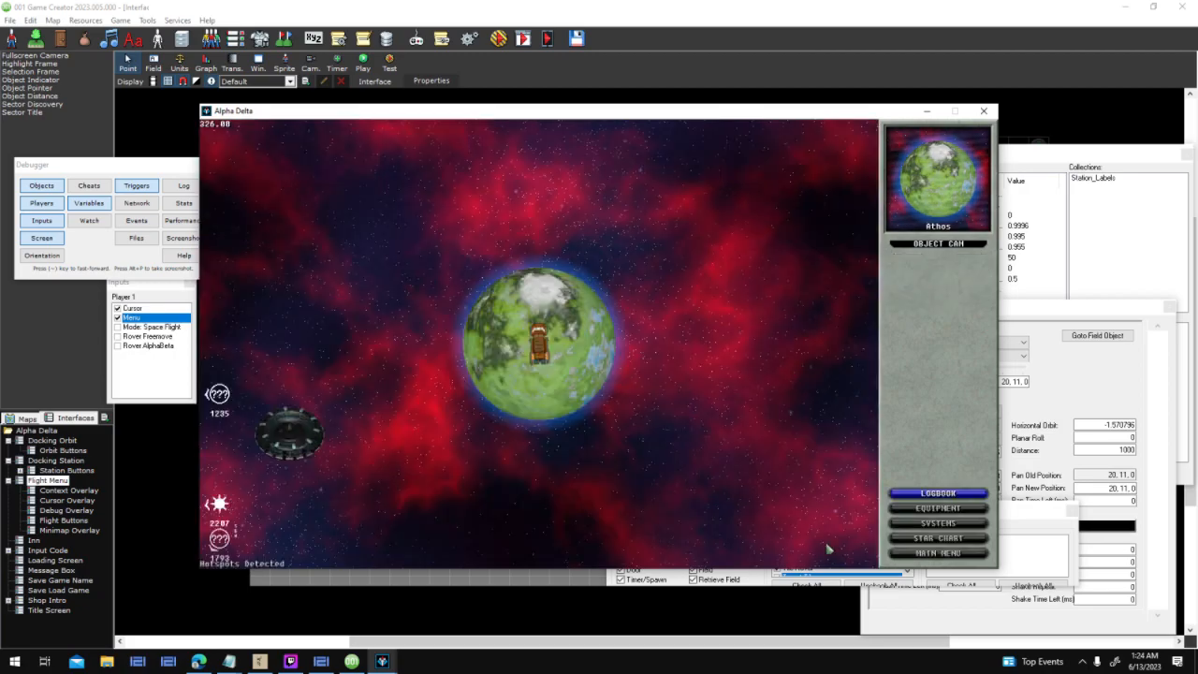
Test entering Athos's orbit and returning to space once more, then fly toward Helios Station and select it
{"action": "left_click", "coordinate": [608, 376]}
{"action": "left_click", "coordinate": [961, 269]}
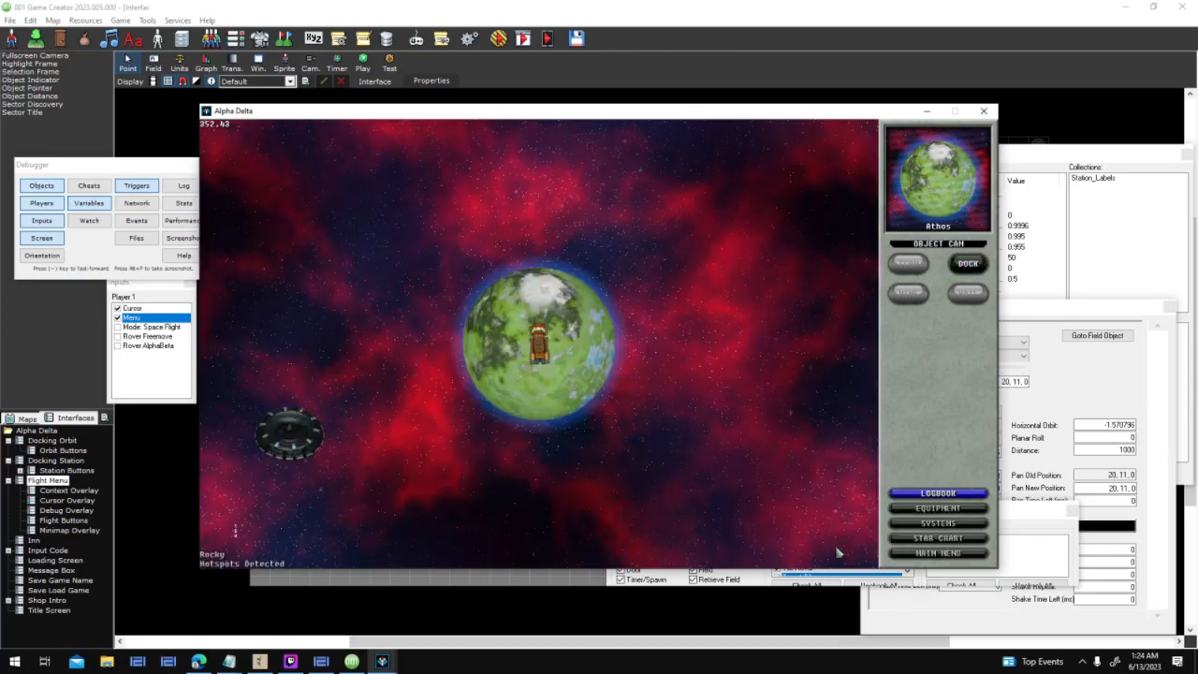
{"action": "left_click", "coordinate": [823, 548]}
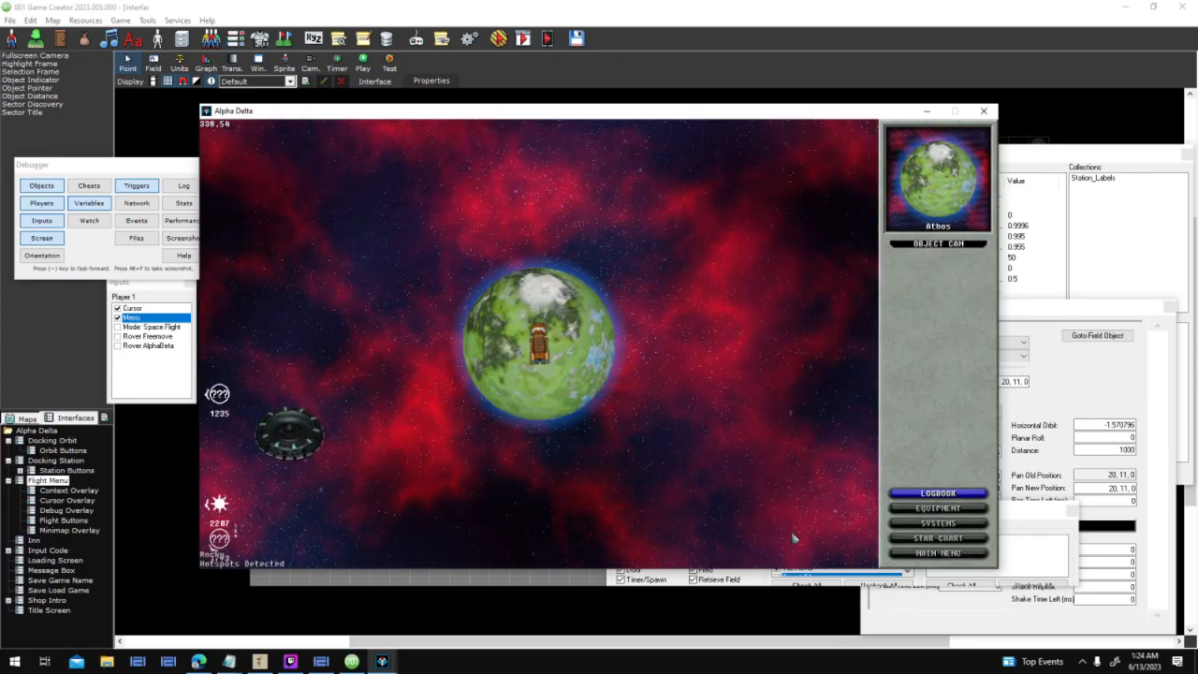
{"action": "left_click", "coordinate": [526, 393]}
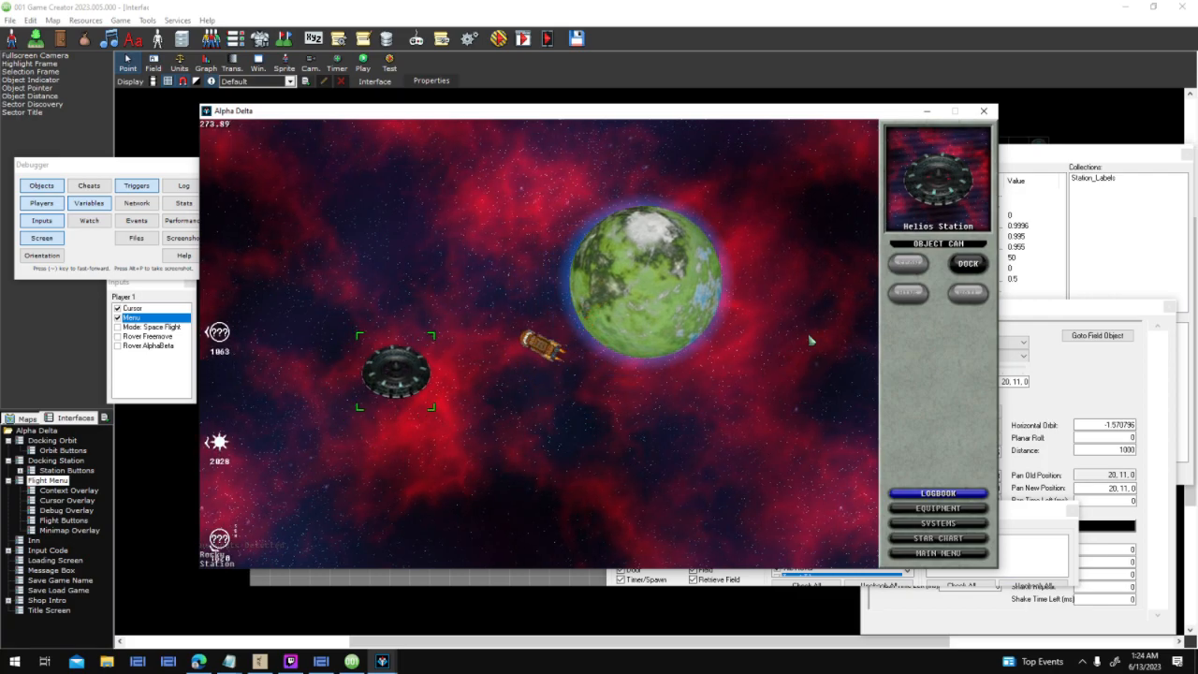
Test docking at Helios Station and entering Athos's orbit, returning to space after each, and close the game
{"action": "left_click", "coordinate": [961, 266]}
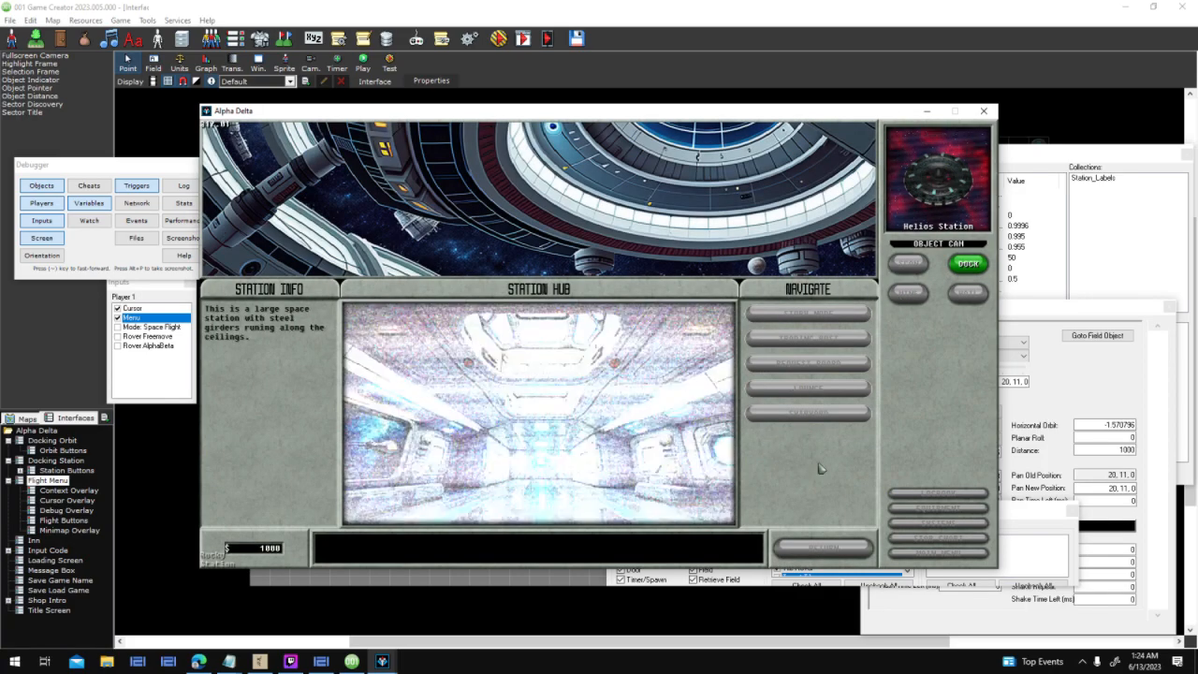
{"action": "left_click", "coordinate": [822, 546]}
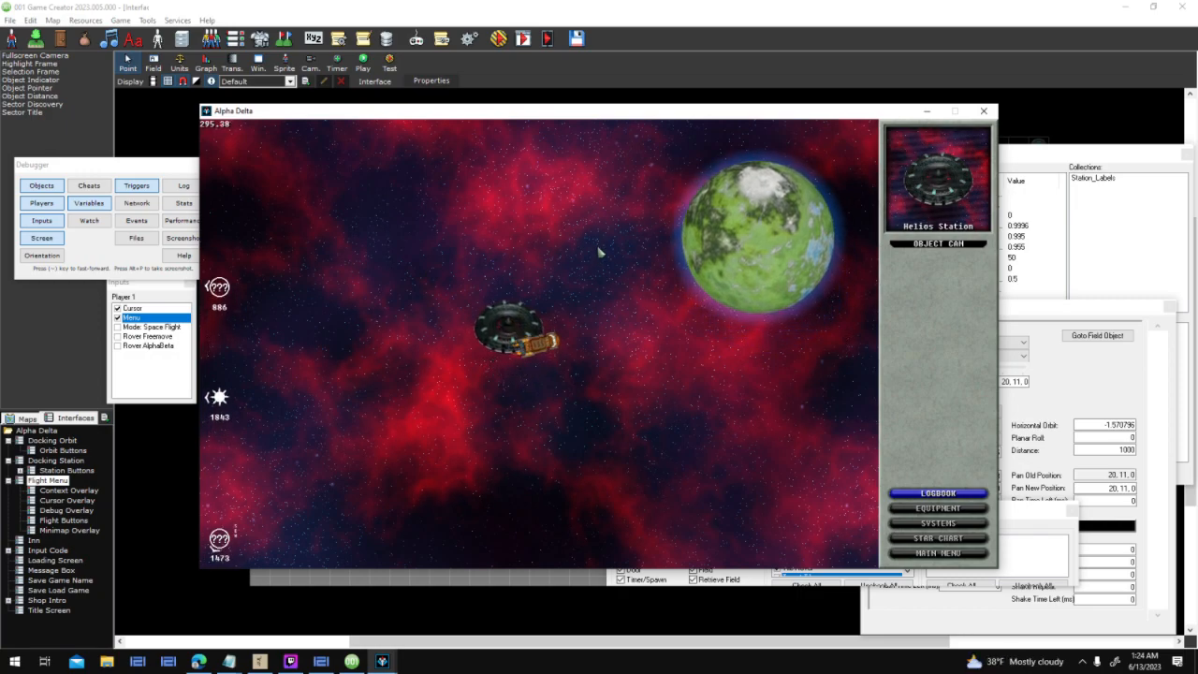
{"action": "left_click", "coordinate": [706, 245]}
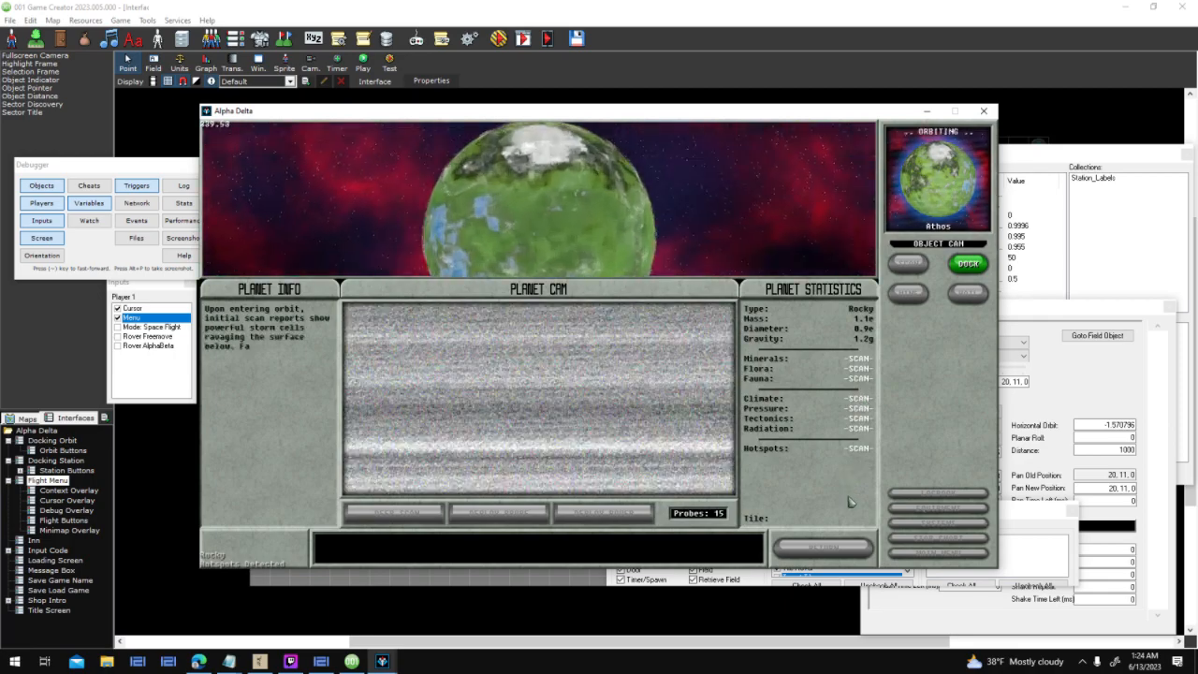
{"action": "left_click", "coordinate": [838, 546]}
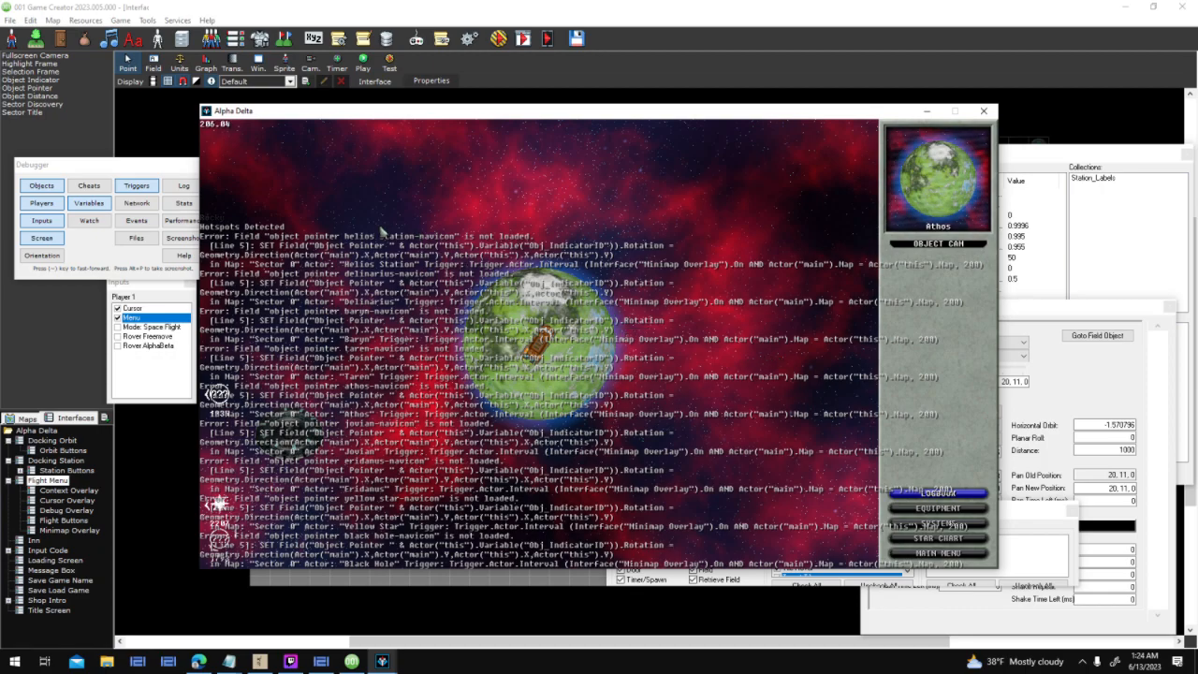
{"action": "left_click", "coordinate": [979, 112]}
In the Flight Menu's Interface entered script, move Unspawn Fields and Actor Loop ahead of the Delay and the three Show/Hide Interface events
{"action": "left_click", "coordinate": [426, 83]}
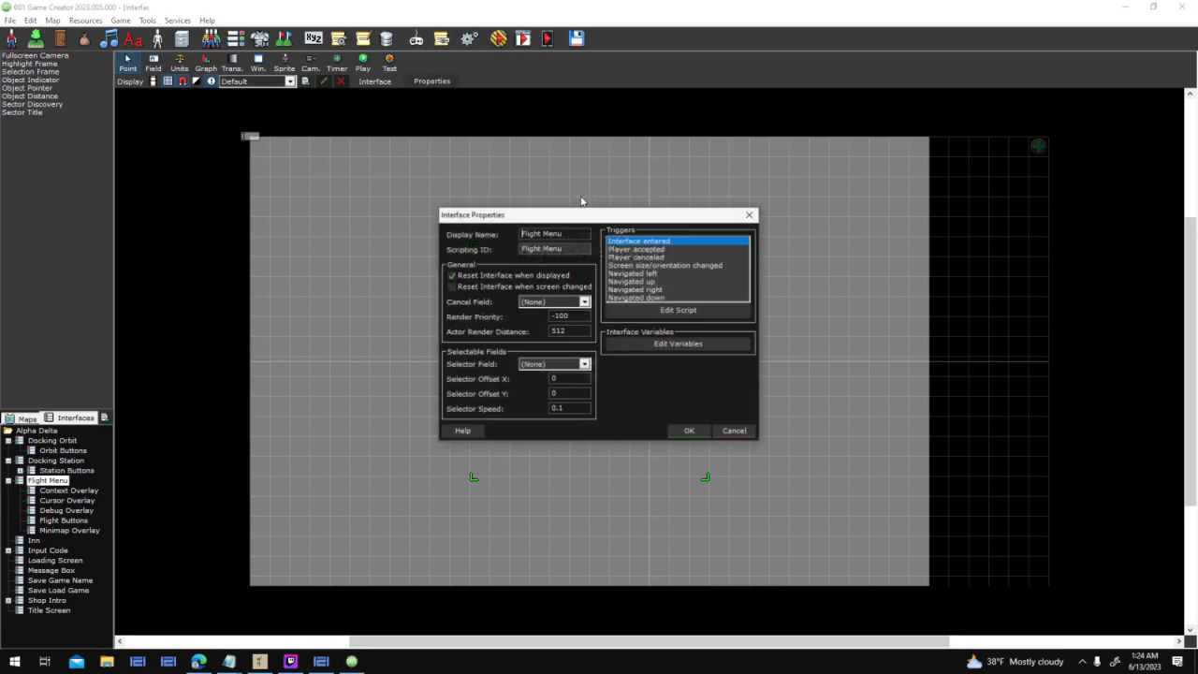
{"action": "double_click", "coordinate": [657, 245]}
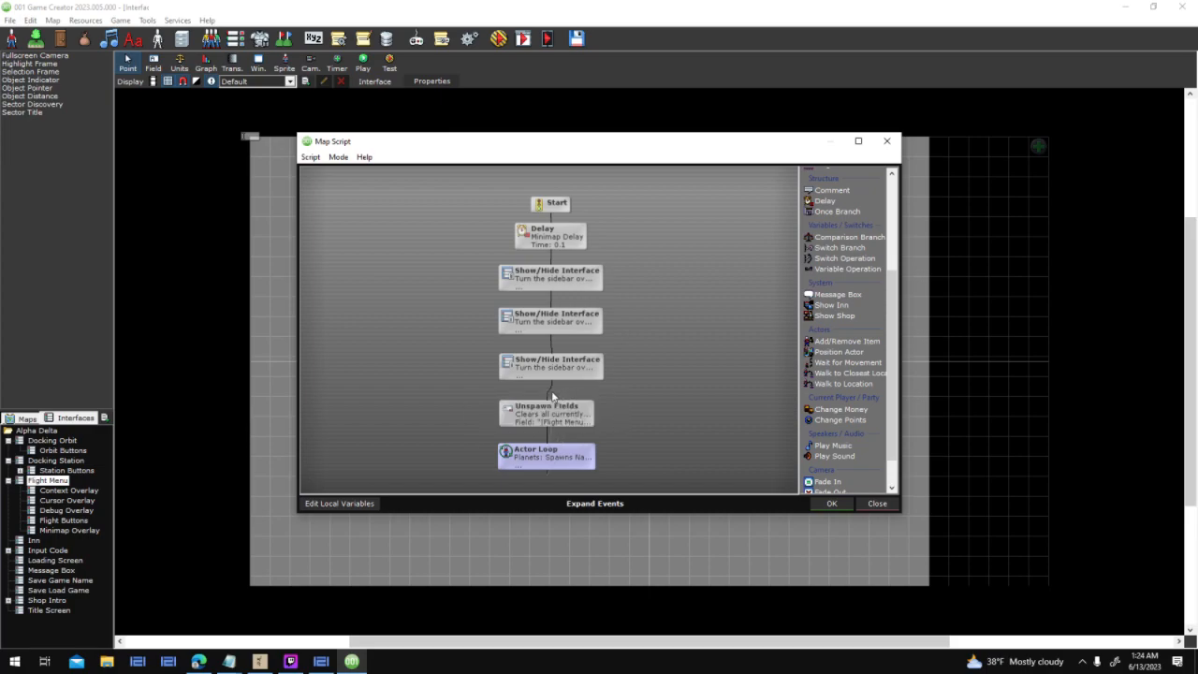
{"action": "left_click_drag", "start_coordinate": [539, 460], "coordinate": [556, 273]}
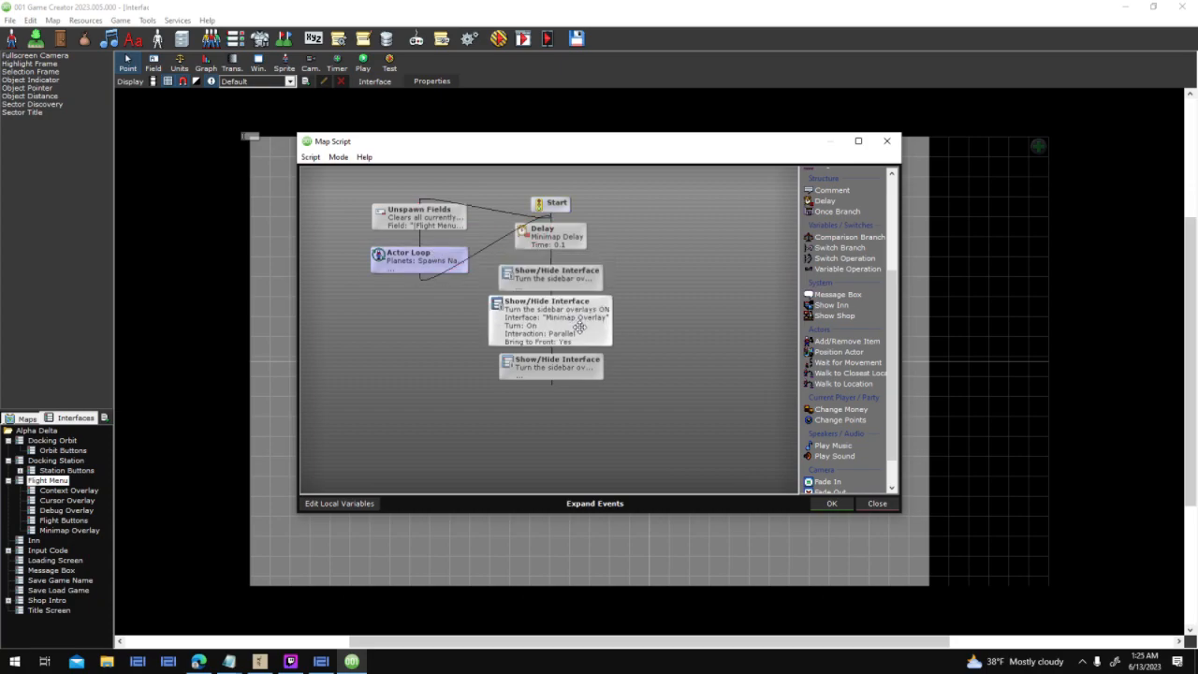
{"action": "left_click", "coordinate": [582, 364]}
{"action": "left_click_drag", "start_coordinate": [618, 231], "coordinate": [556, 410]}
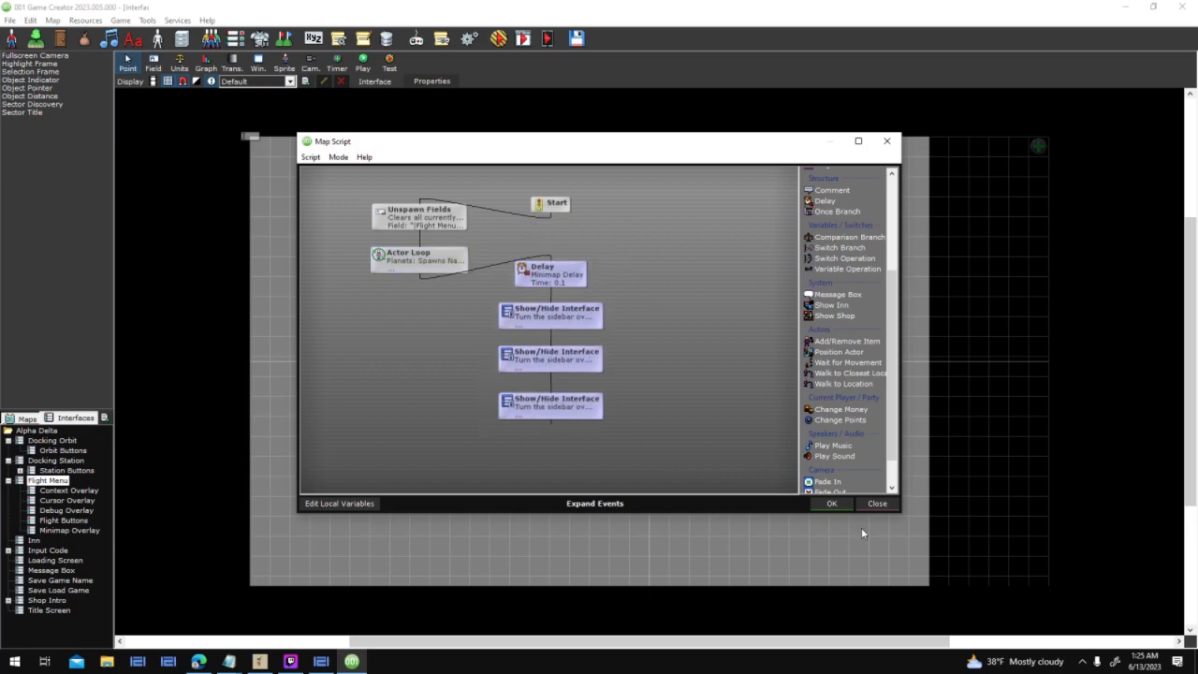
{"action": "left_click", "coordinate": [839, 504]}
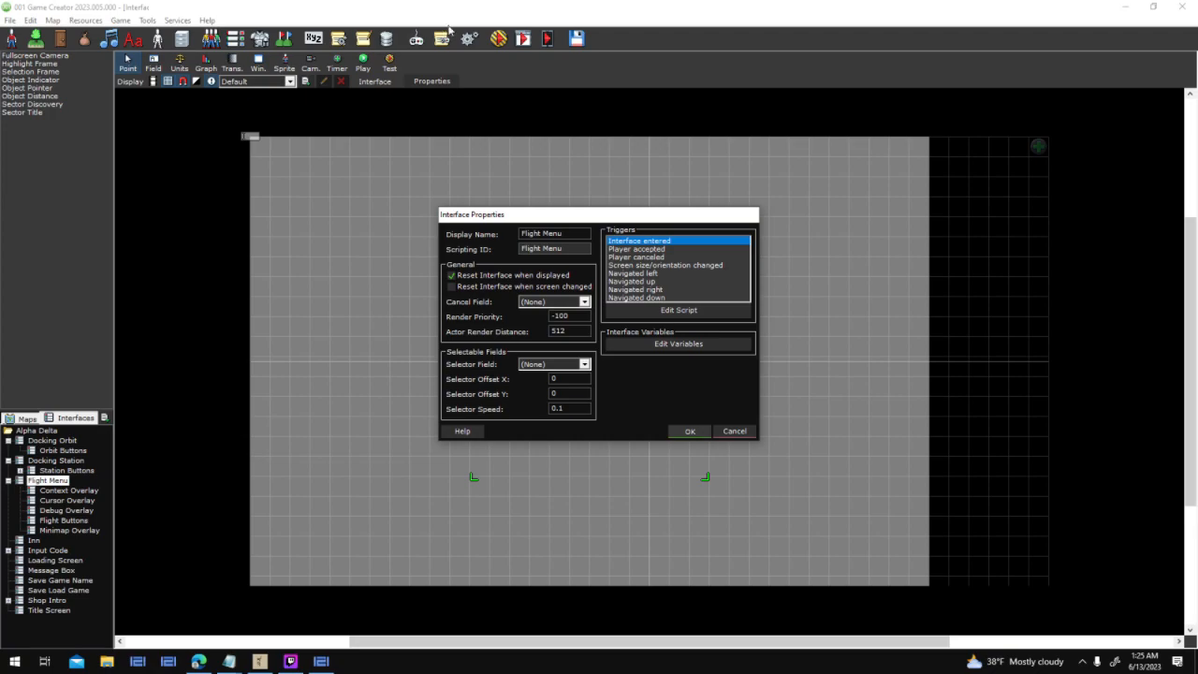
{"action": "key", "text": "Return"}
Run the project, start a new game, and test docking at Helios Station and returning to space
{"action": "left_click", "coordinate": [497, 39]}
{"action": "key", "text": "Return"}
{"action": "key", "text": "Return"}
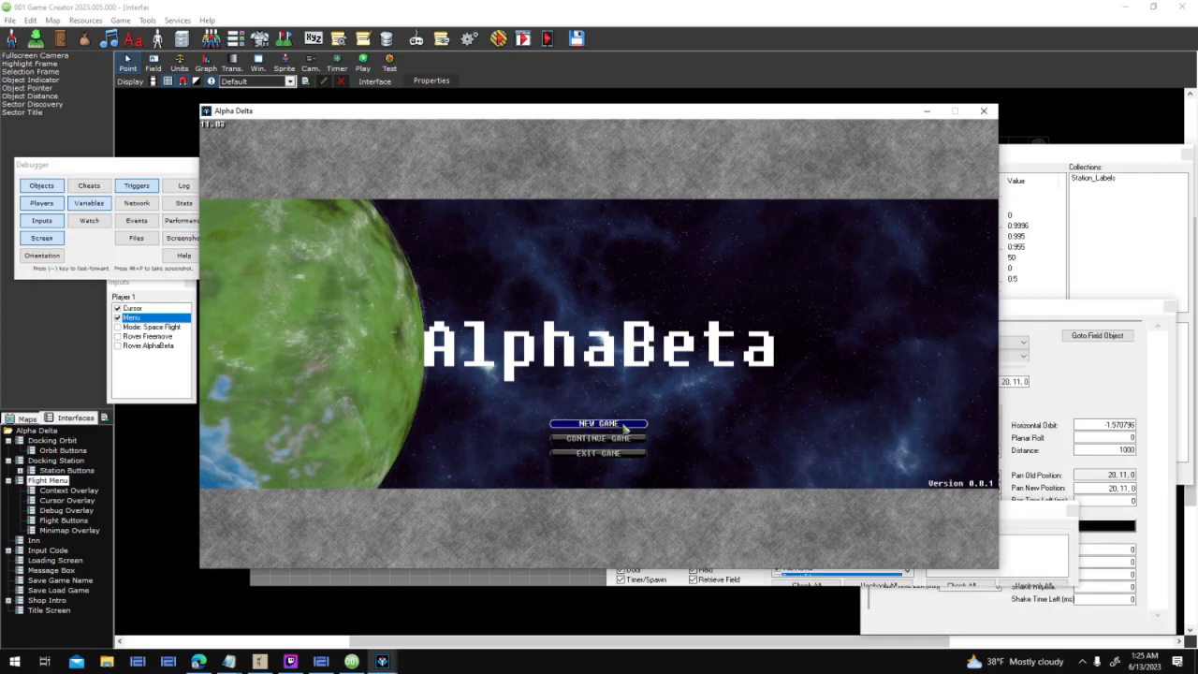
{"action": "left_click", "coordinate": [623, 426]}
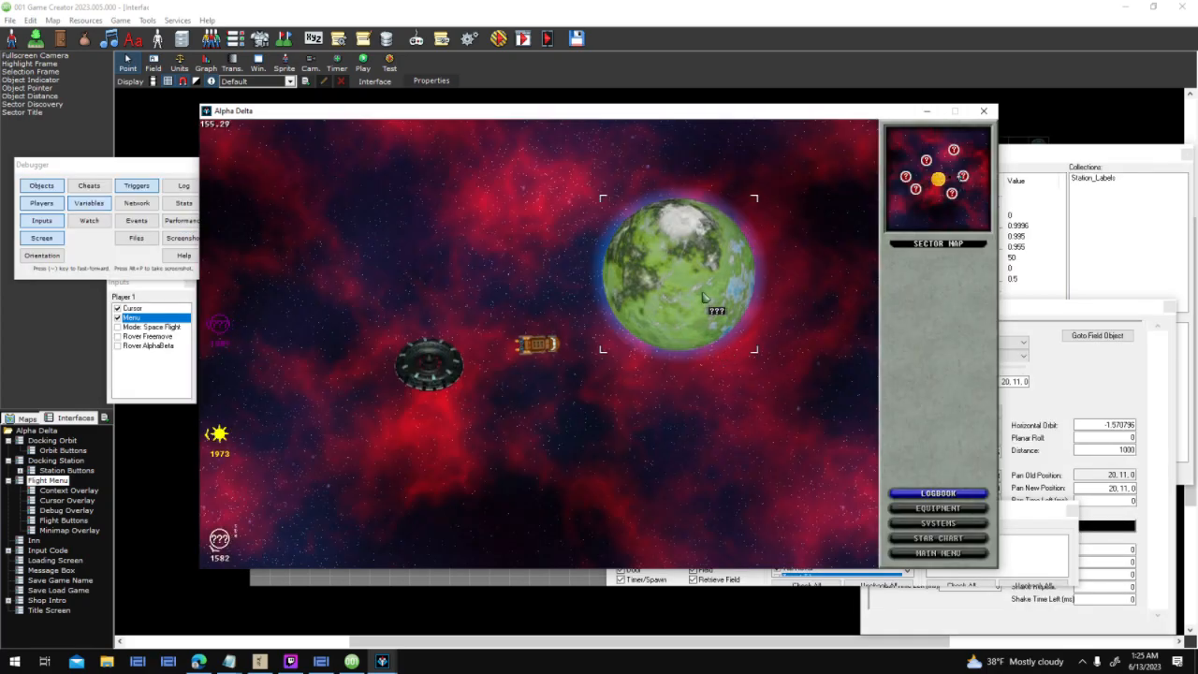
{"action": "left_click", "coordinate": [432, 394]}
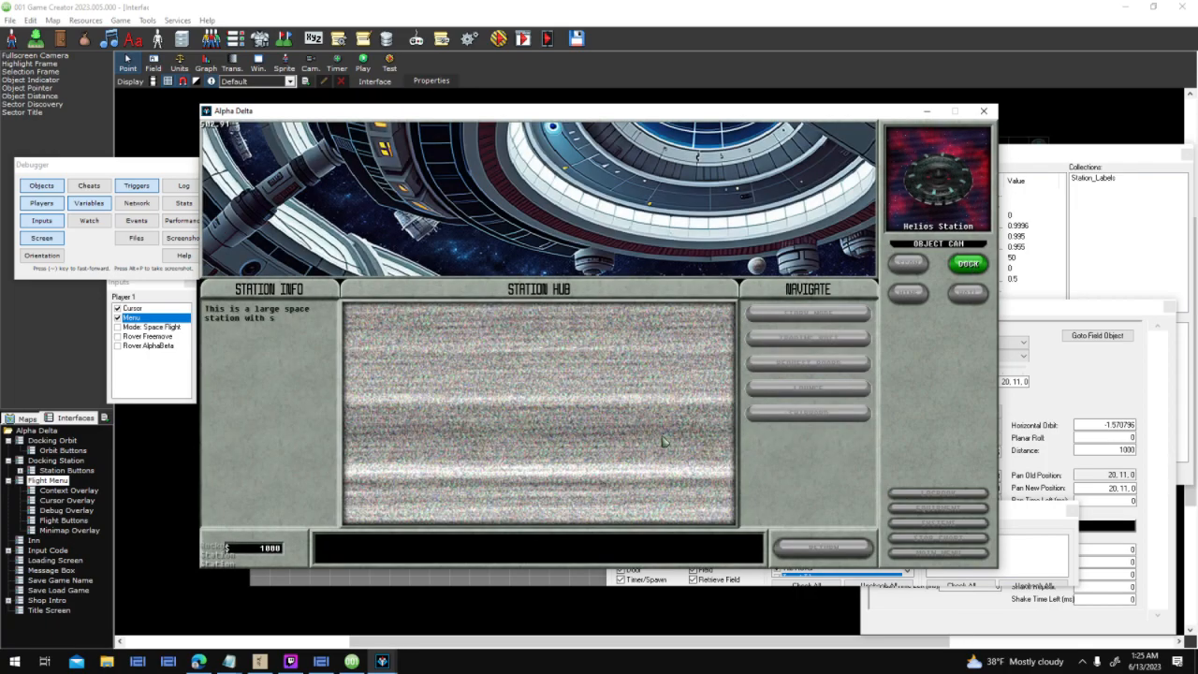
{"action": "left_click", "coordinate": [801, 547]}
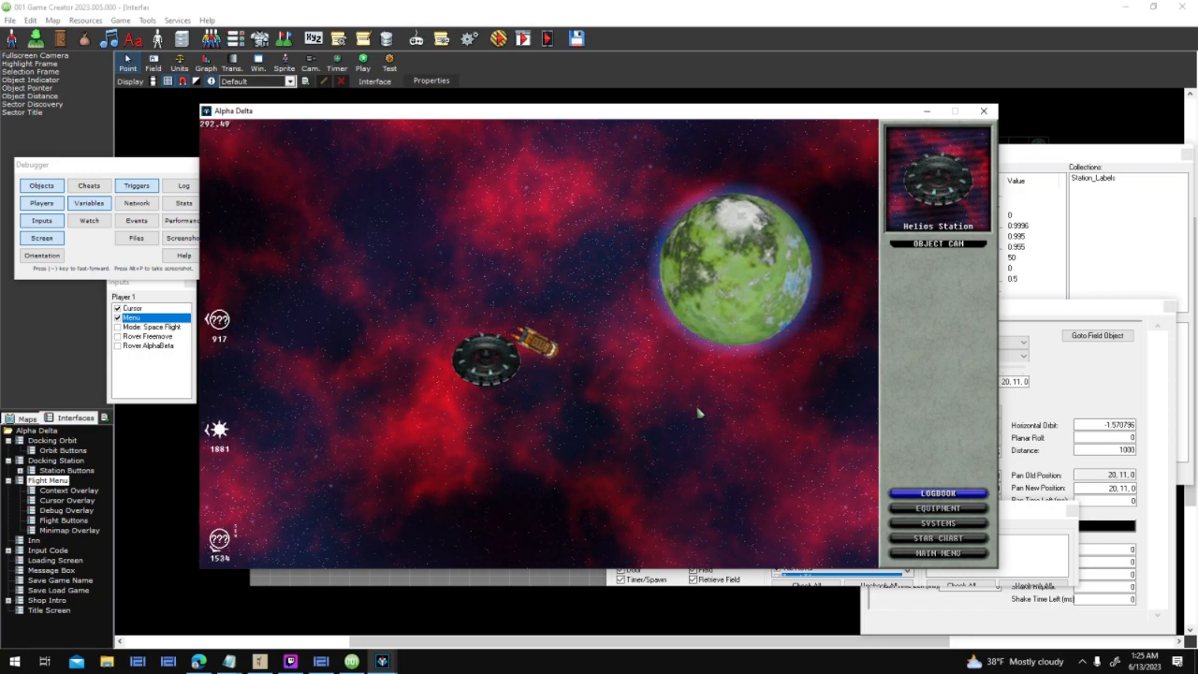
Scan the unknown green planet, test entering its orbit and returning to space twice, and close the game
{"action": "left_click", "coordinate": [704, 319]}
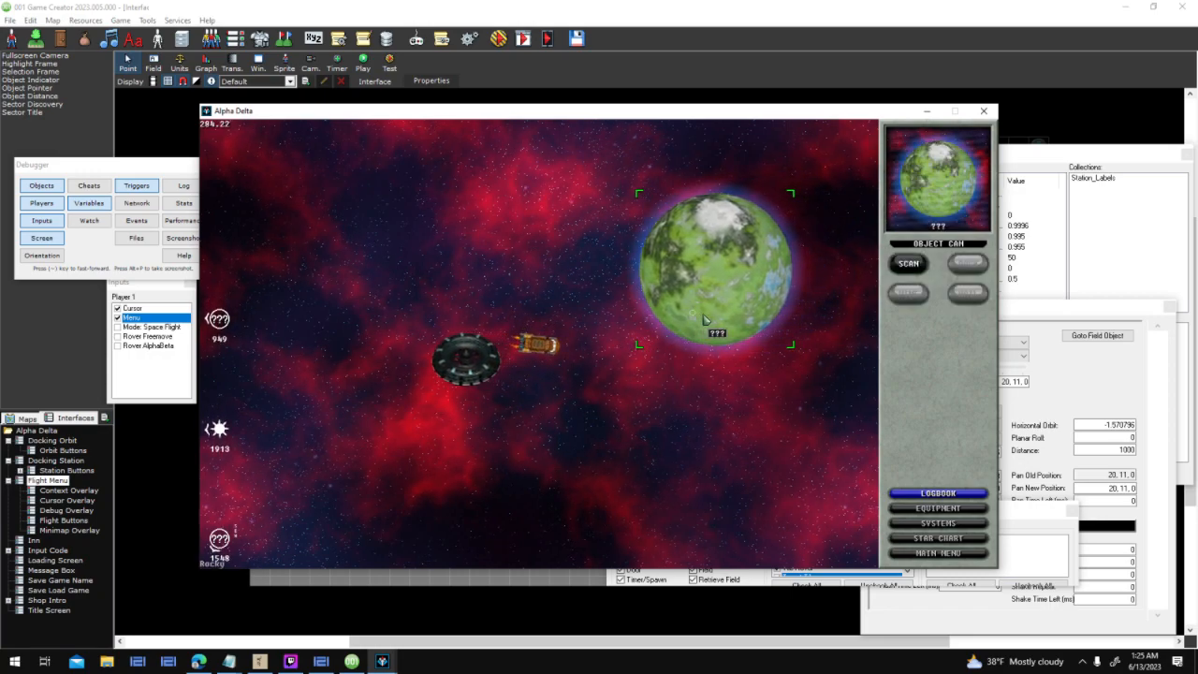
{"action": "left_click", "coordinate": [906, 264]}
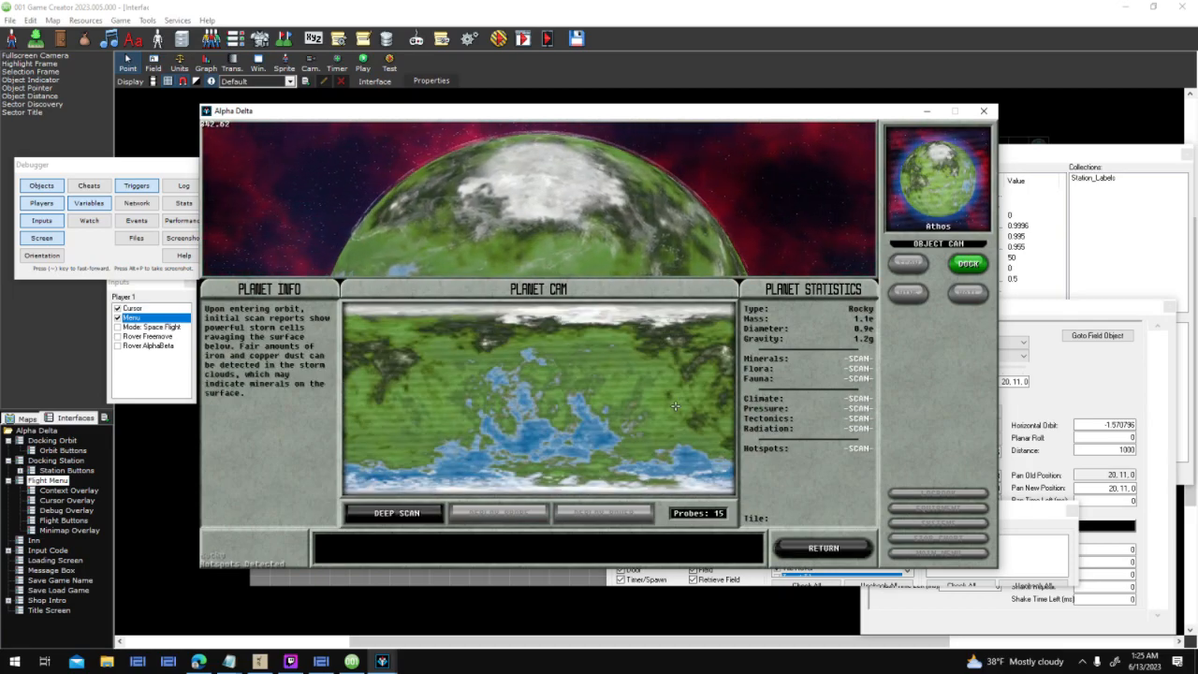
{"action": "left_click", "coordinate": [793, 556]}
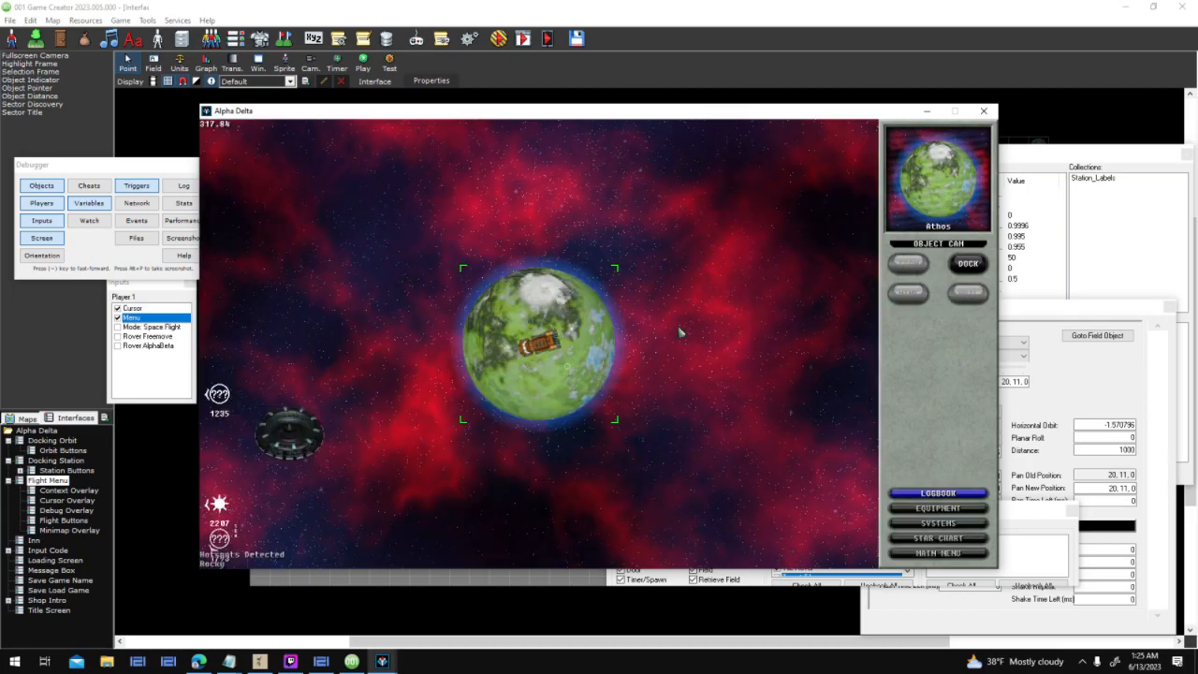
{"action": "left_click", "coordinate": [957, 267]}
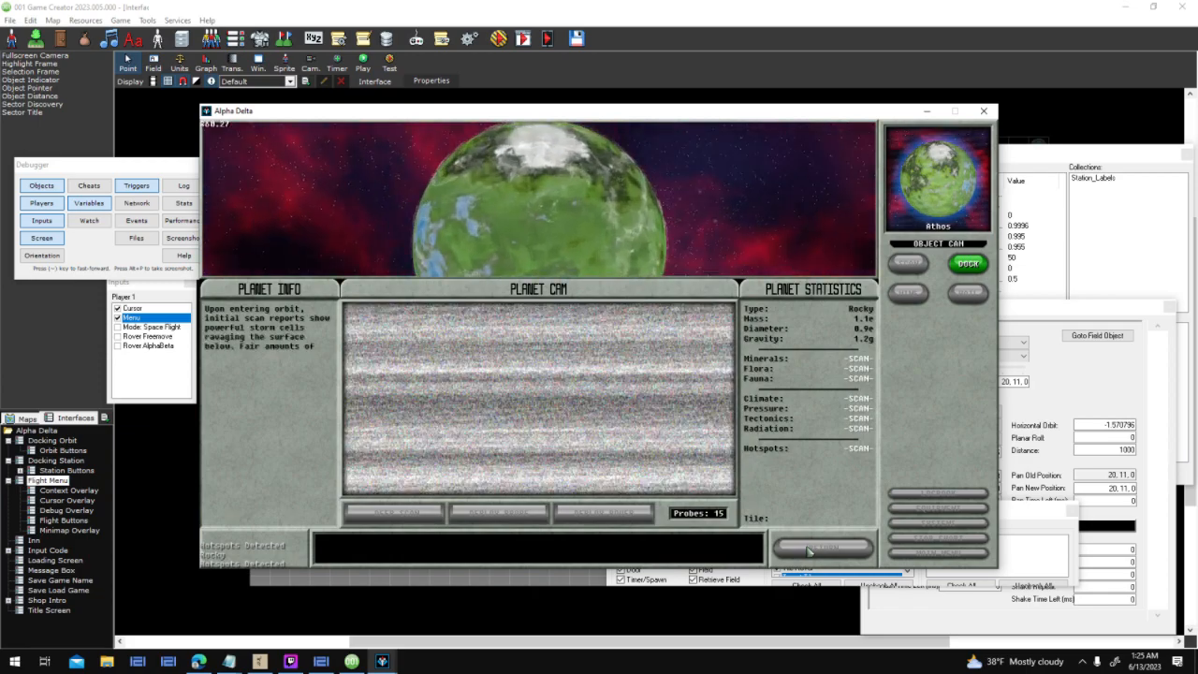
{"action": "left_click", "coordinate": [809, 551]}
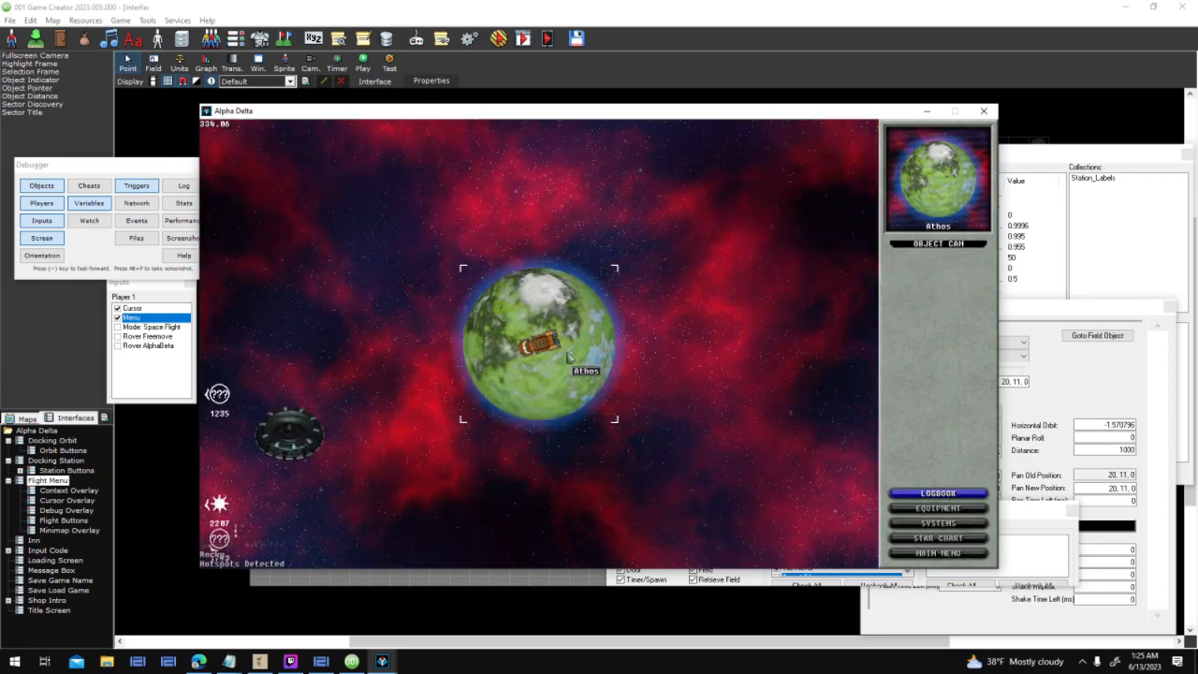
{"action": "left_click", "coordinate": [978, 114]}
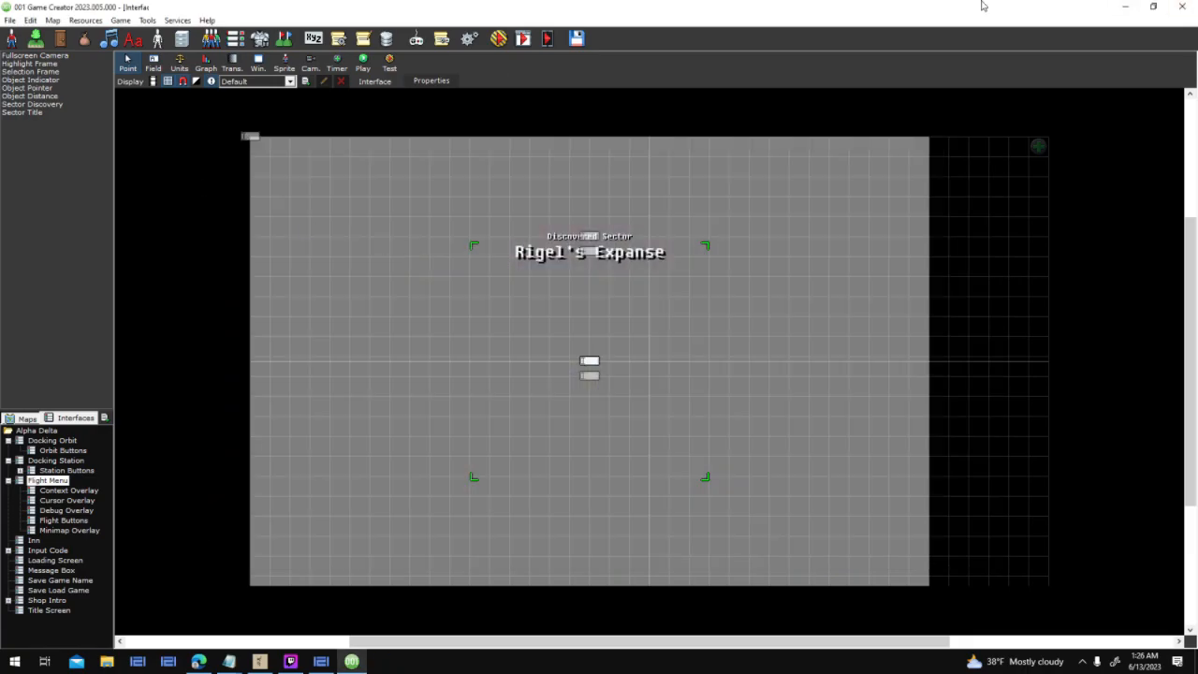
Examine the Retrieve Color 1 and Retrieve Color 2 scripts of the Object Pointer field
{"action": "left_click", "coordinate": [65, 88]}
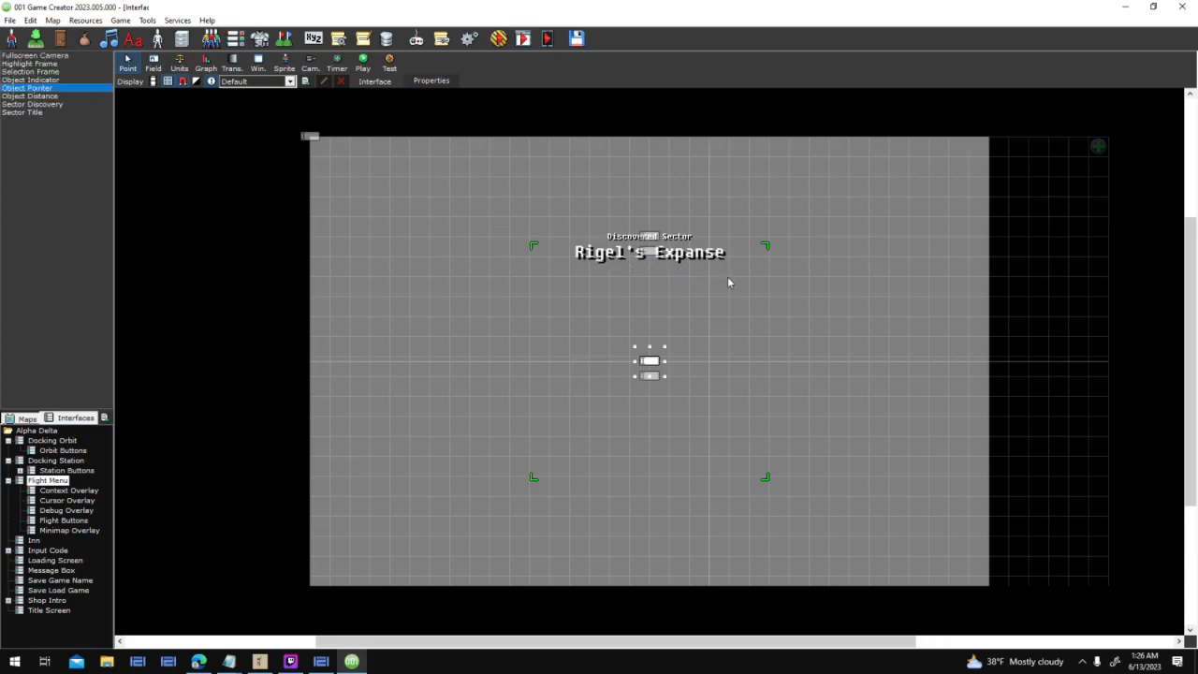
{"action": "key", "text": "Return"}
{"action": "left_click_drag", "start_coordinate": [668, 382], "coordinate": [670, 417]}
{"action": "scroll", "coordinate": [670, 421], "scroll_direction": "down", "scroll_amount": 3}
{"action": "left_click", "coordinate": [656, 394]}
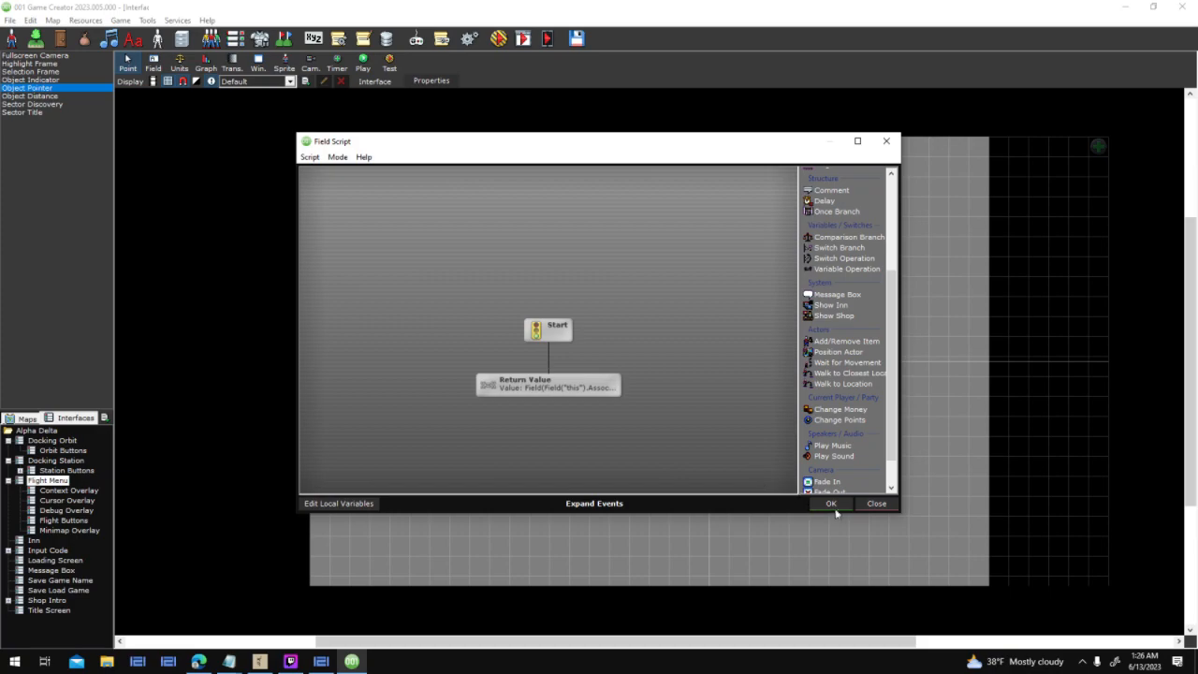
{"action": "left_click", "coordinate": [833, 504]}
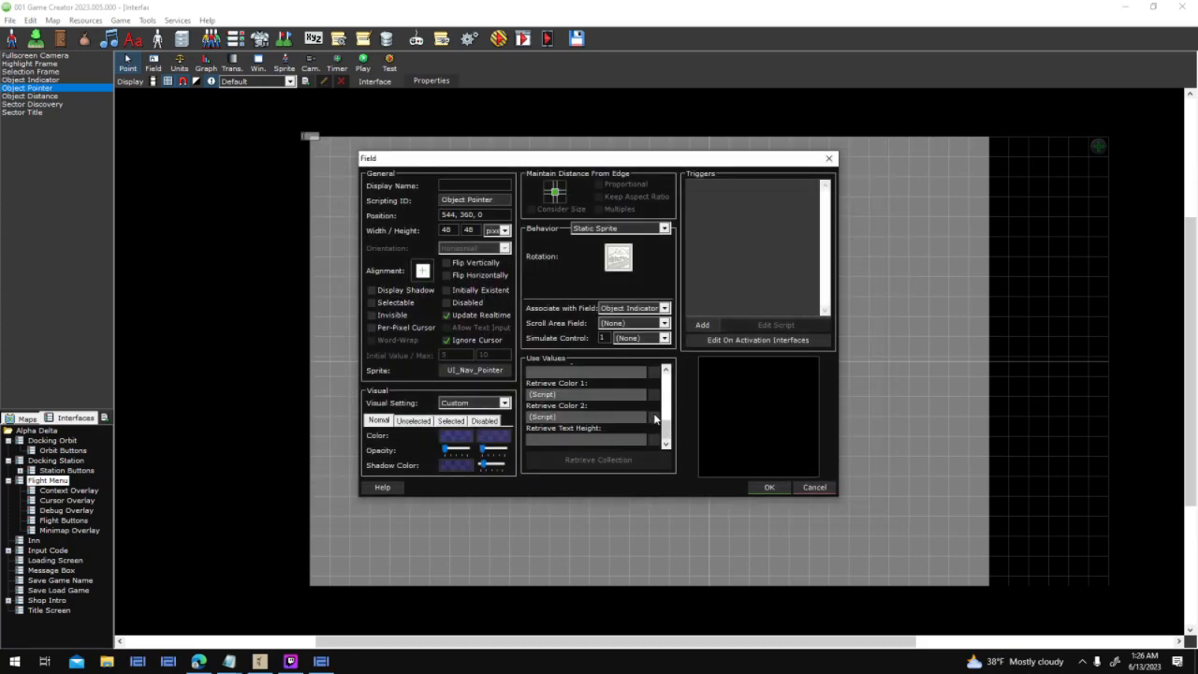
{"action": "left_click", "coordinate": [656, 416]}
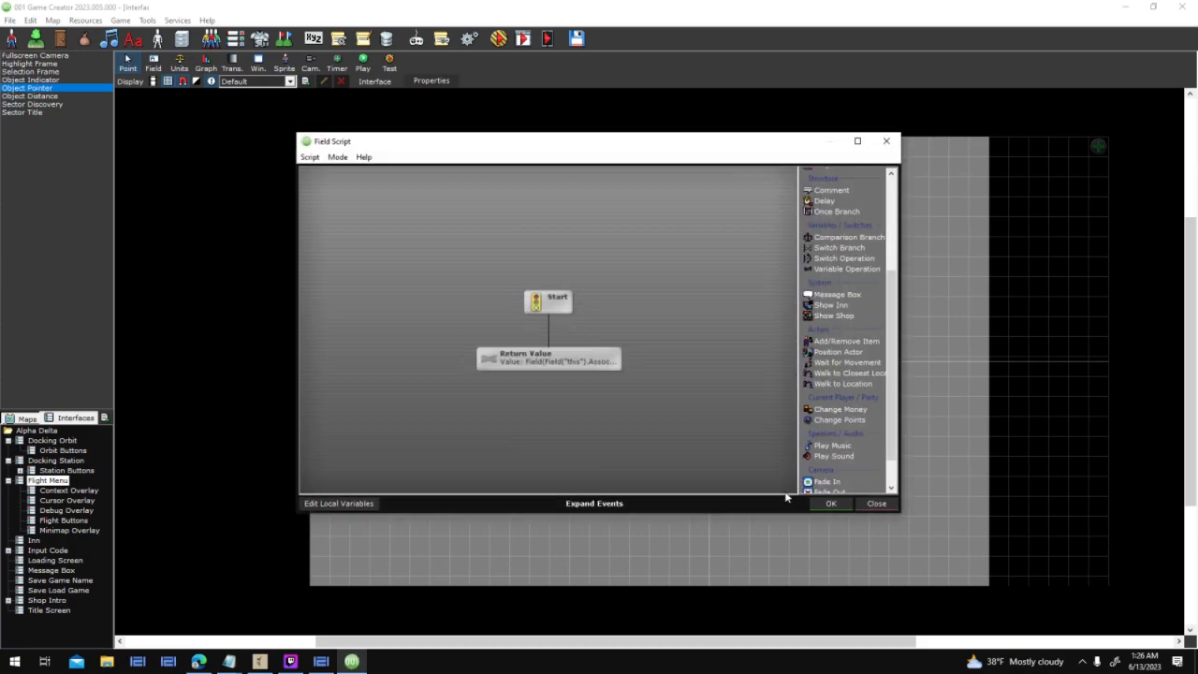
{"action": "left_click", "coordinate": [831, 504]}
{"action": "left_click", "coordinate": [759, 485]}
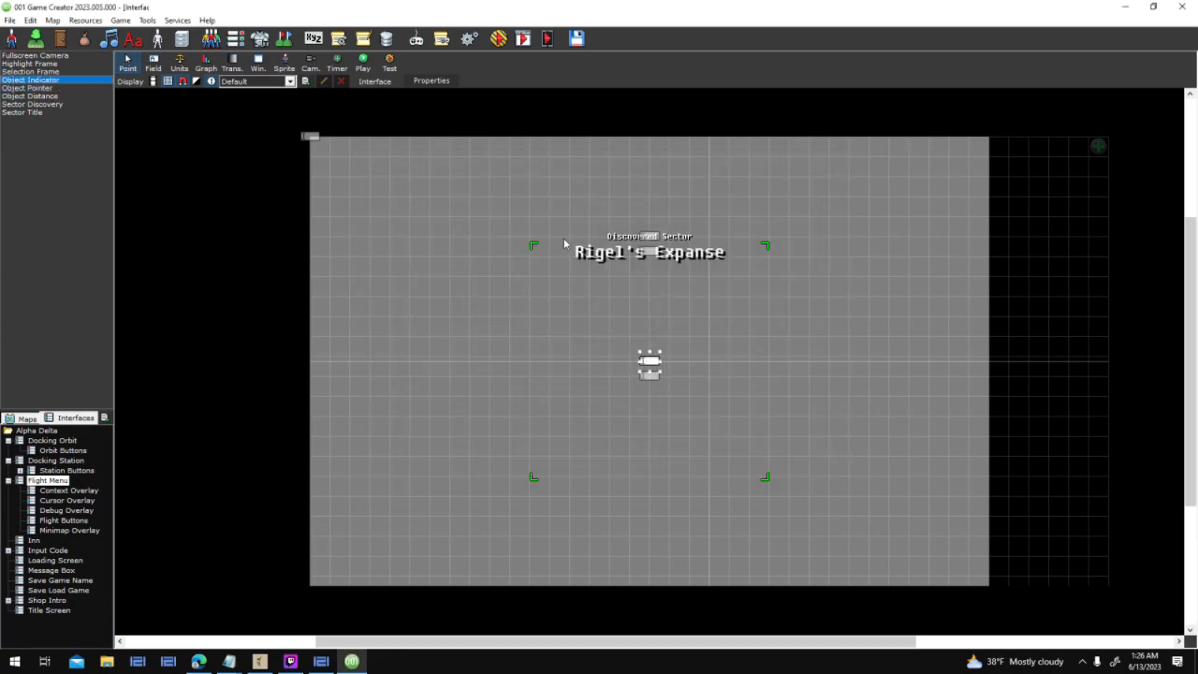
Examine the Object Indicator field's Retrieve Color 1 script, including its transparency operations and Return Value event
{"action": "double_click", "coordinate": [700, 330]}
{"action": "left_click_drag", "start_coordinate": [670, 379], "coordinate": [669, 432]}
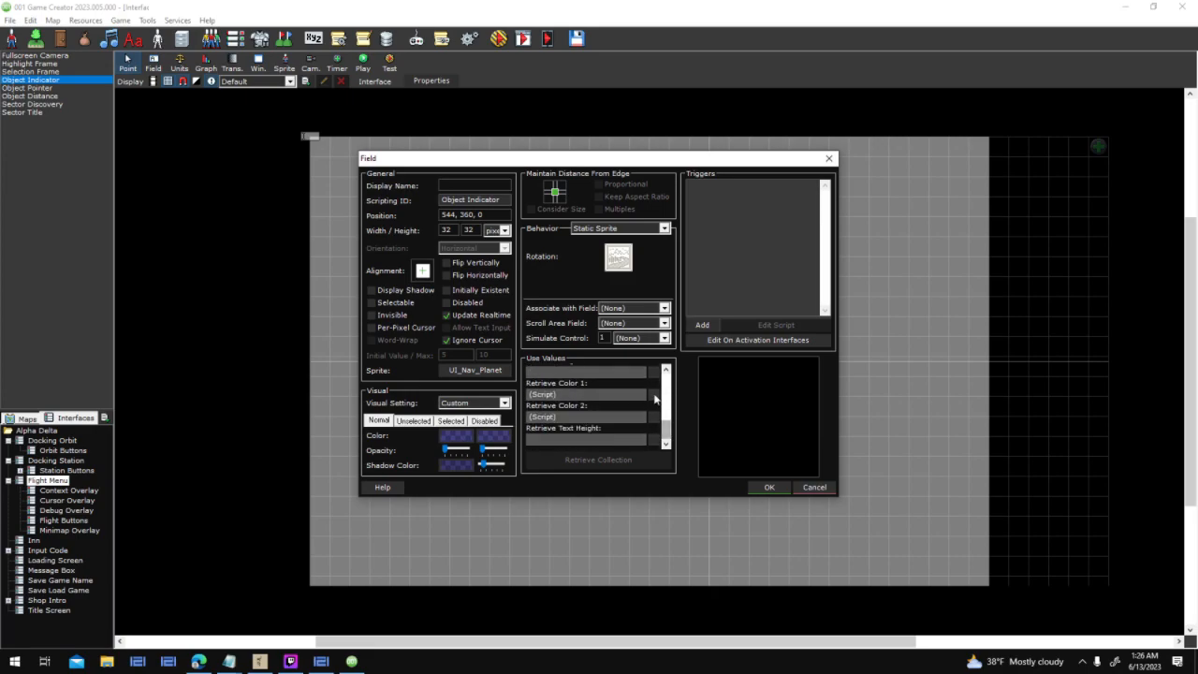
{"action": "left_click", "coordinate": [655, 397]}
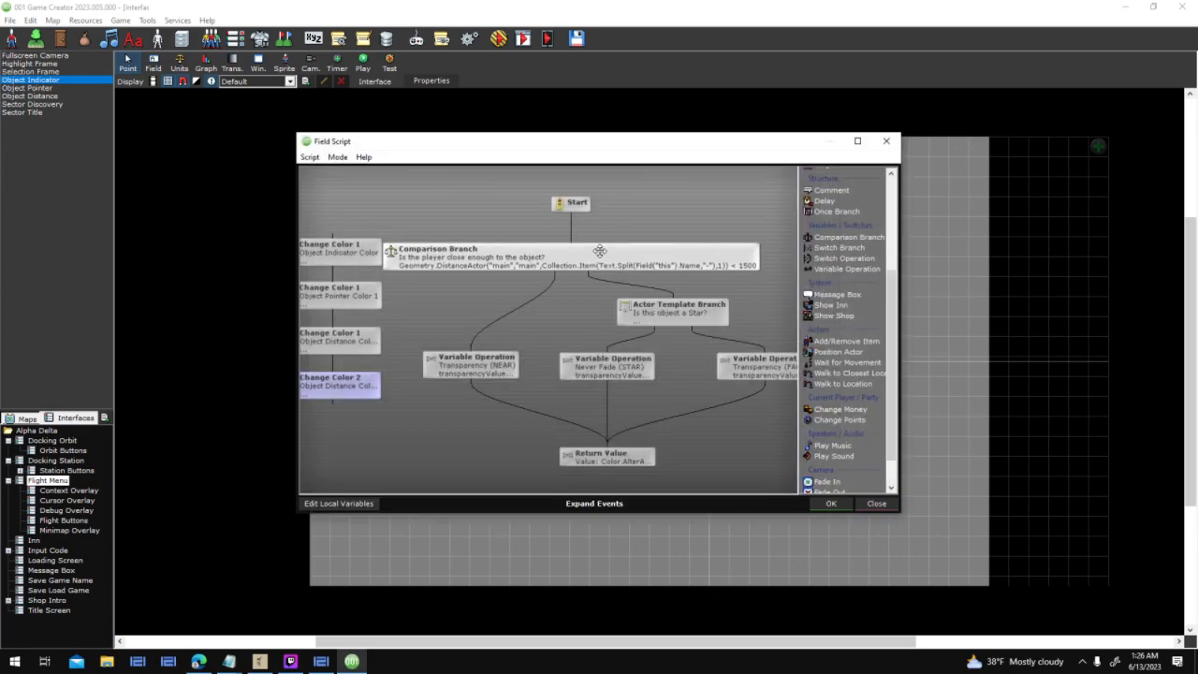
{"action": "left_click", "coordinate": [857, 141]}
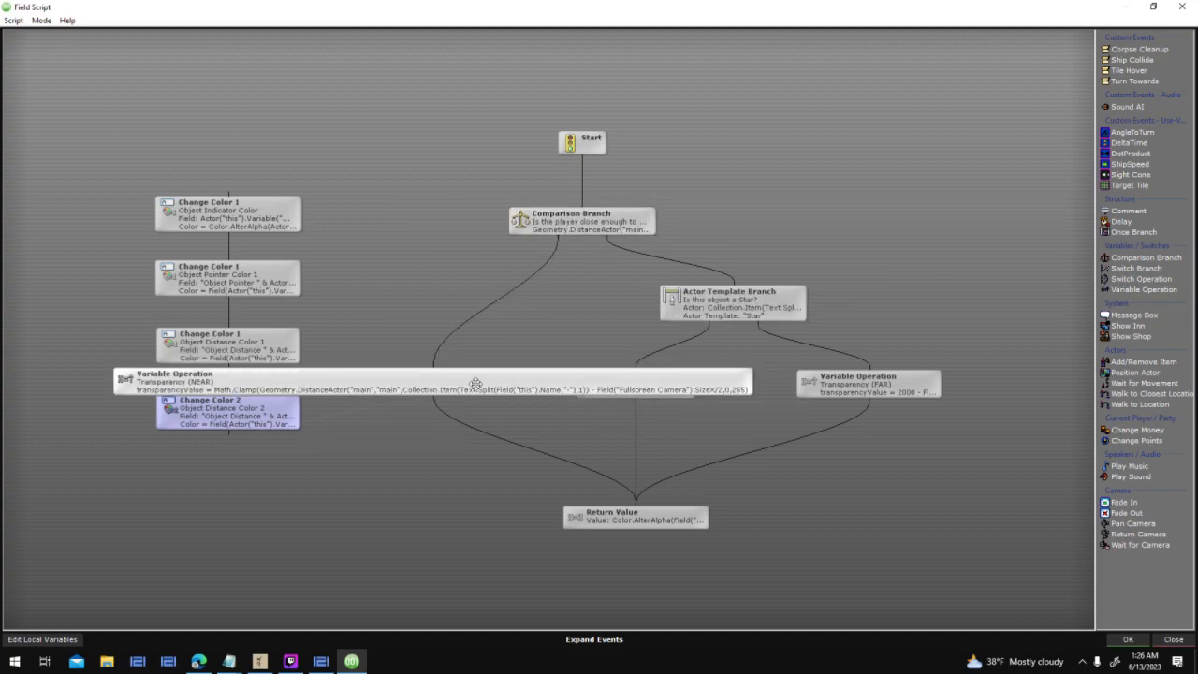
{"action": "left_click", "coordinate": [711, 515]}
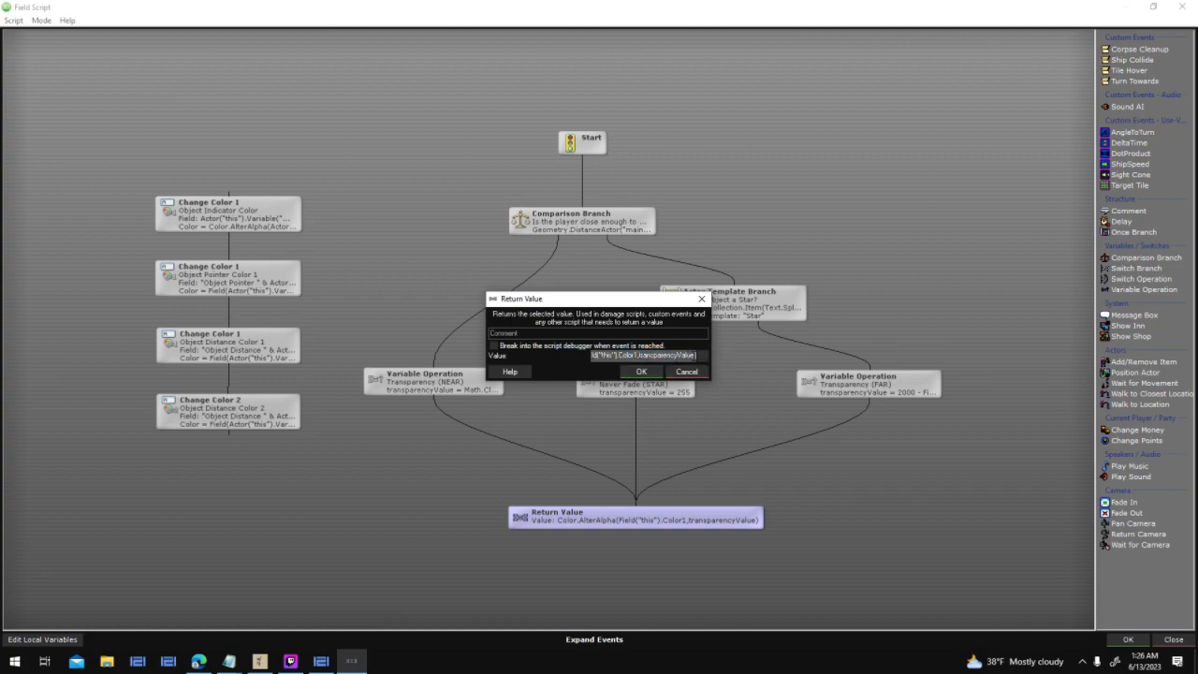
{"action": "left_click", "coordinate": [655, 371]}
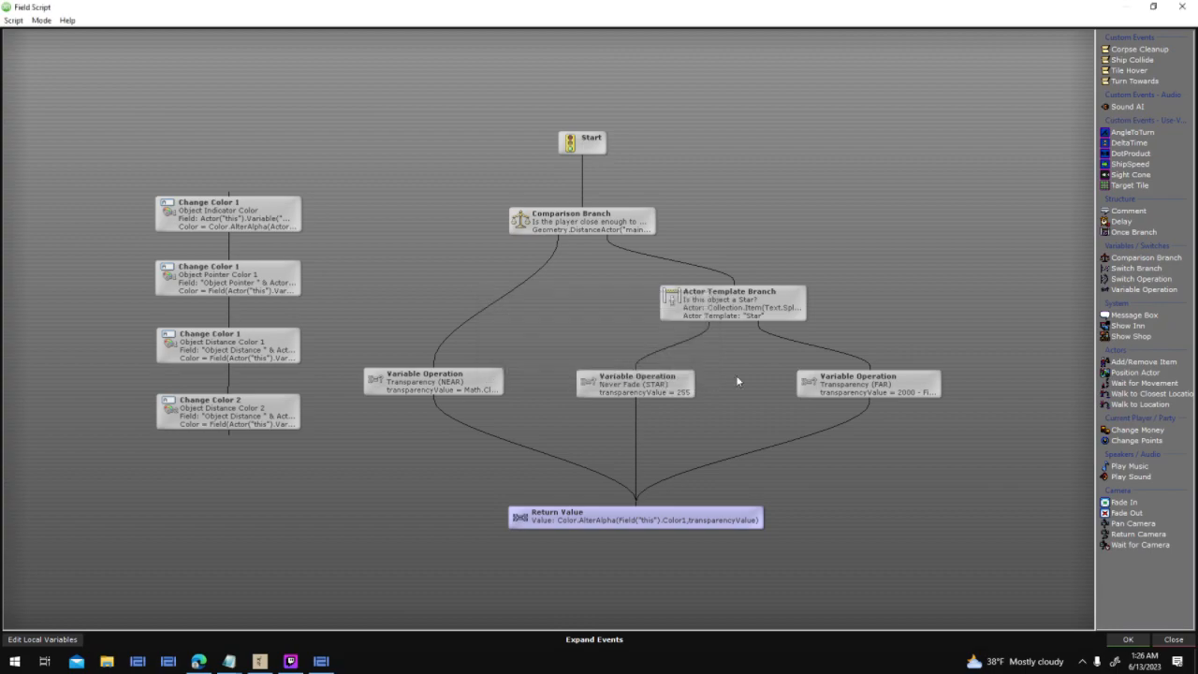
{"action": "left_click", "coordinate": [1129, 639]}
{"action": "left_click", "coordinate": [566, 362]}
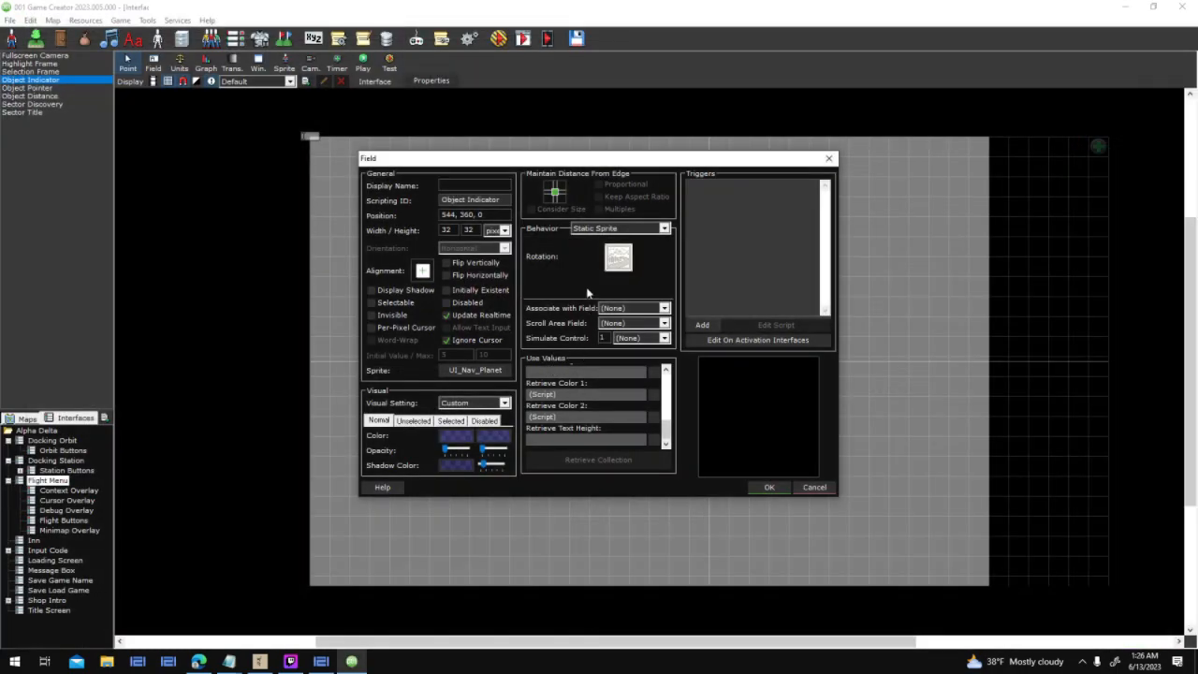
Reopen the Object Indicator's Retrieve Color 1 script, move the Start node higher, and check the Actor Template Branch settings
{"action": "left_click", "coordinate": [655, 397]}
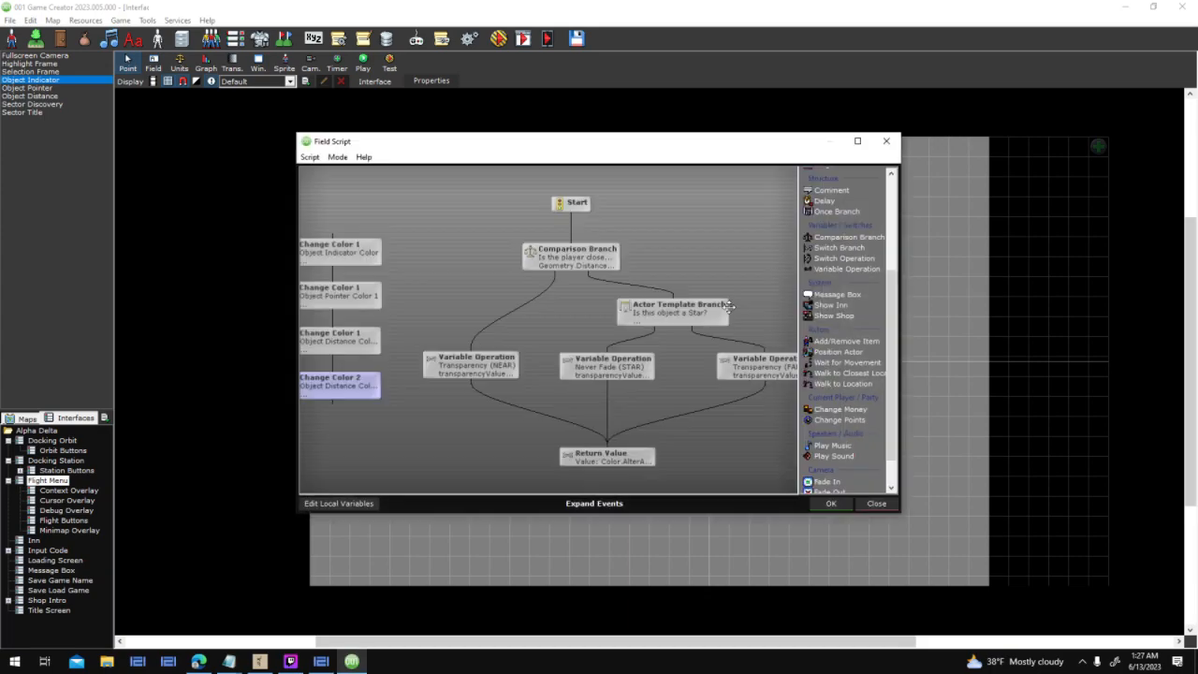
{"action": "left_click", "coordinate": [857, 142]}
{"action": "left_click_drag", "start_coordinate": [580, 133], "coordinate": [577, 72]}
{"action": "right_click", "coordinate": [577, 92]}
{"action": "left_click", "coordinate": [721, 89]}
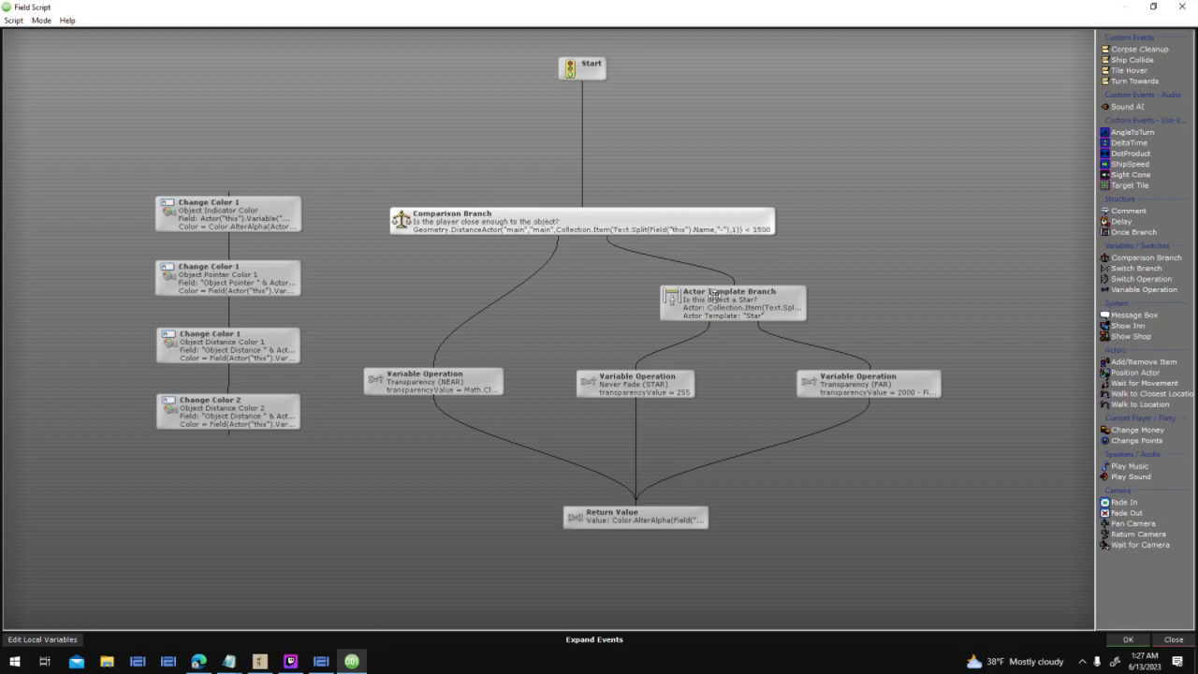
{"action": "double_click", "coordinate": [805, 312]}
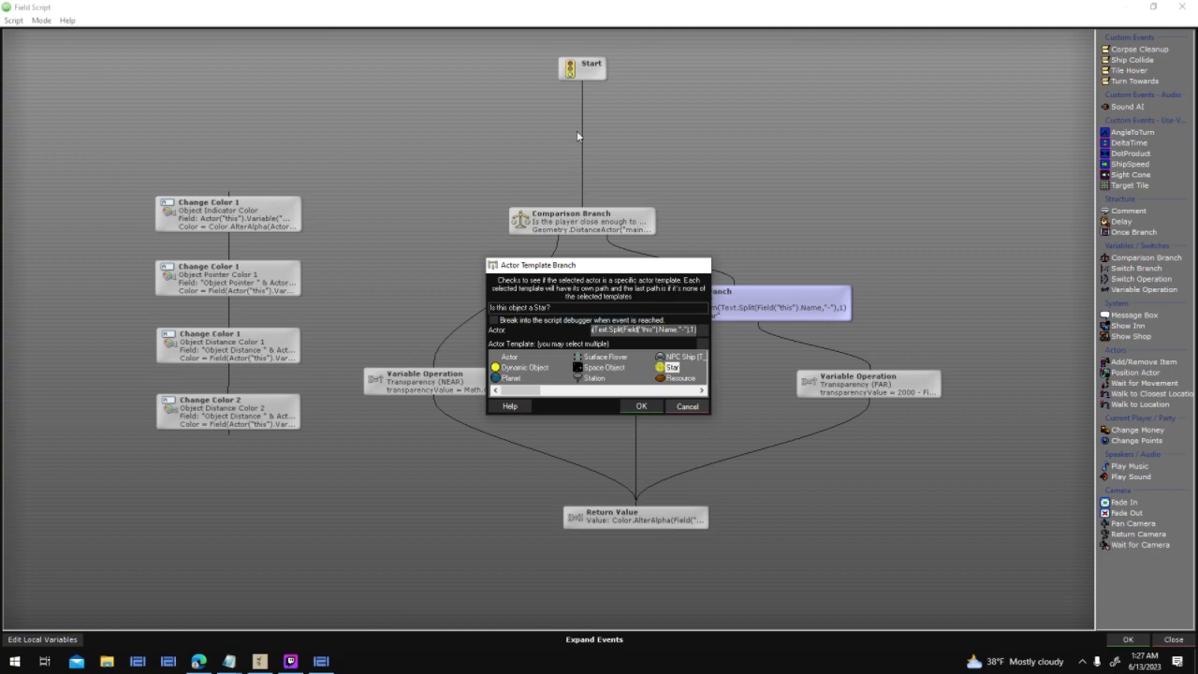
{"action": "left_click", "coordinate": [687, 407]}
Insert a Once Branch under the Start node of the Object Indicator's Retrieve Color 1 script and move it aside
{"action": "left_click", "coordinate": [584, 73]}
{"action": "type", "text": "once"}
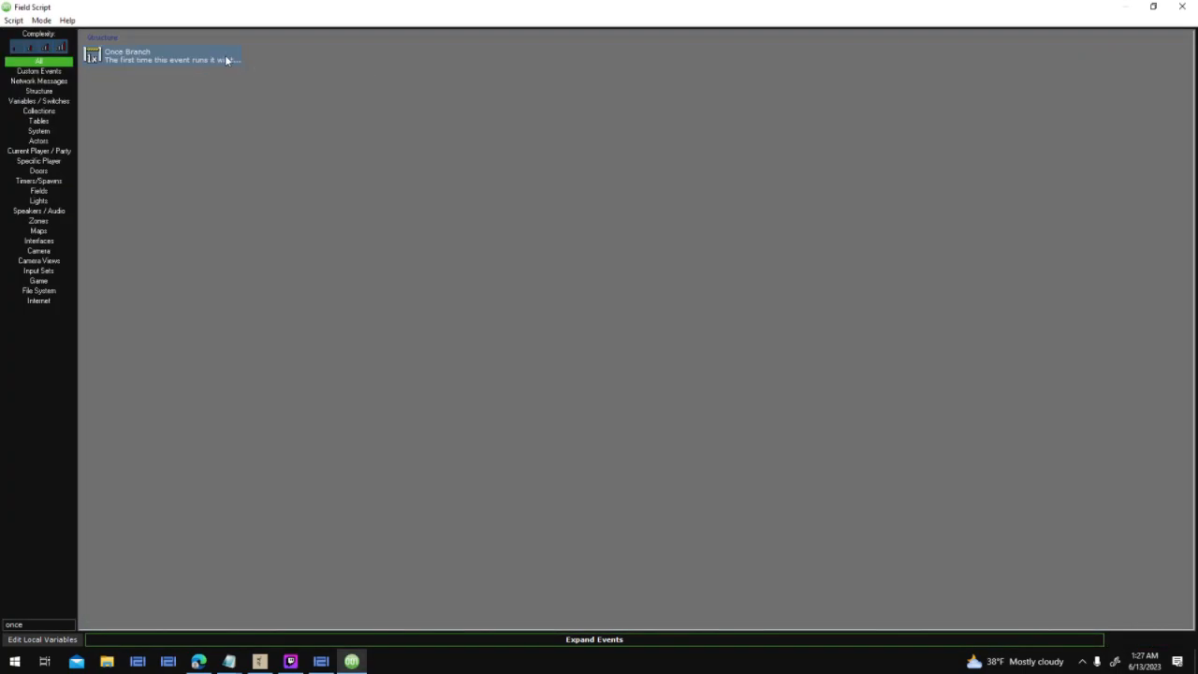
{"action": "left_click", "coordinate": [227, 60]}
{"action": "left_click_drag", "start_coordinate": [605, 130], "coordinate": [463, 114]}
Add a Change Color 1 event for the (This) field under the Once Branch, using an actor's Body/Clothing Color as its color value
{"action": "type", "text": "color"}
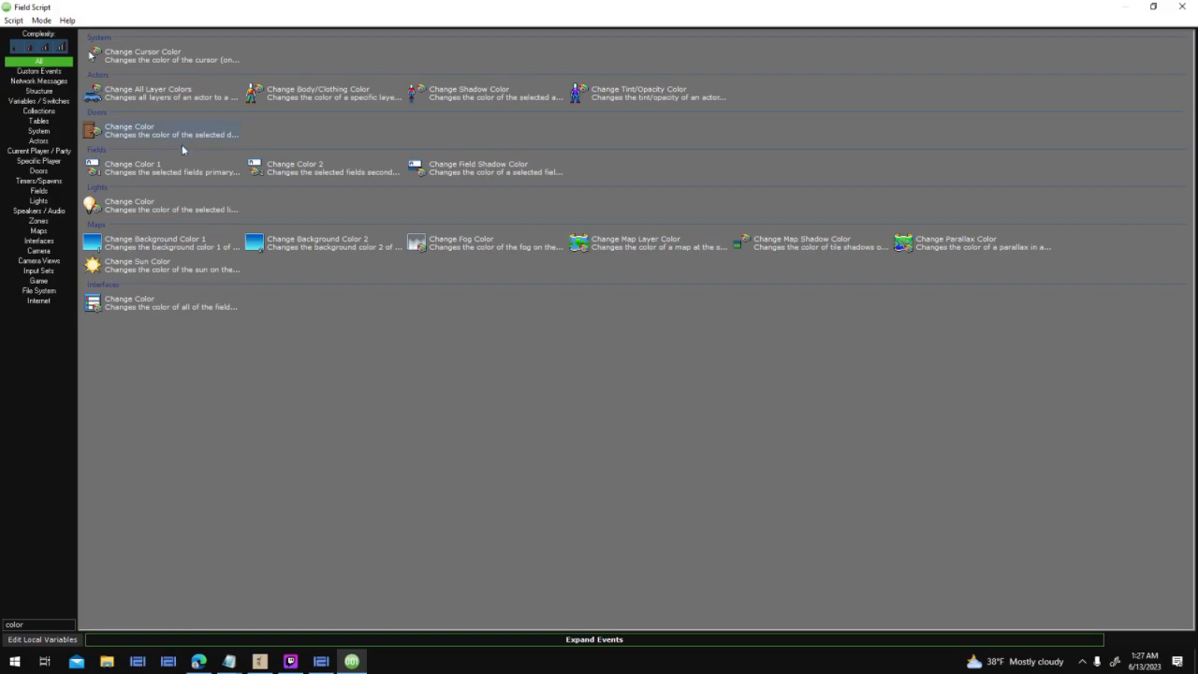
{"action": "double_click", "coordinate": [211, 184]}
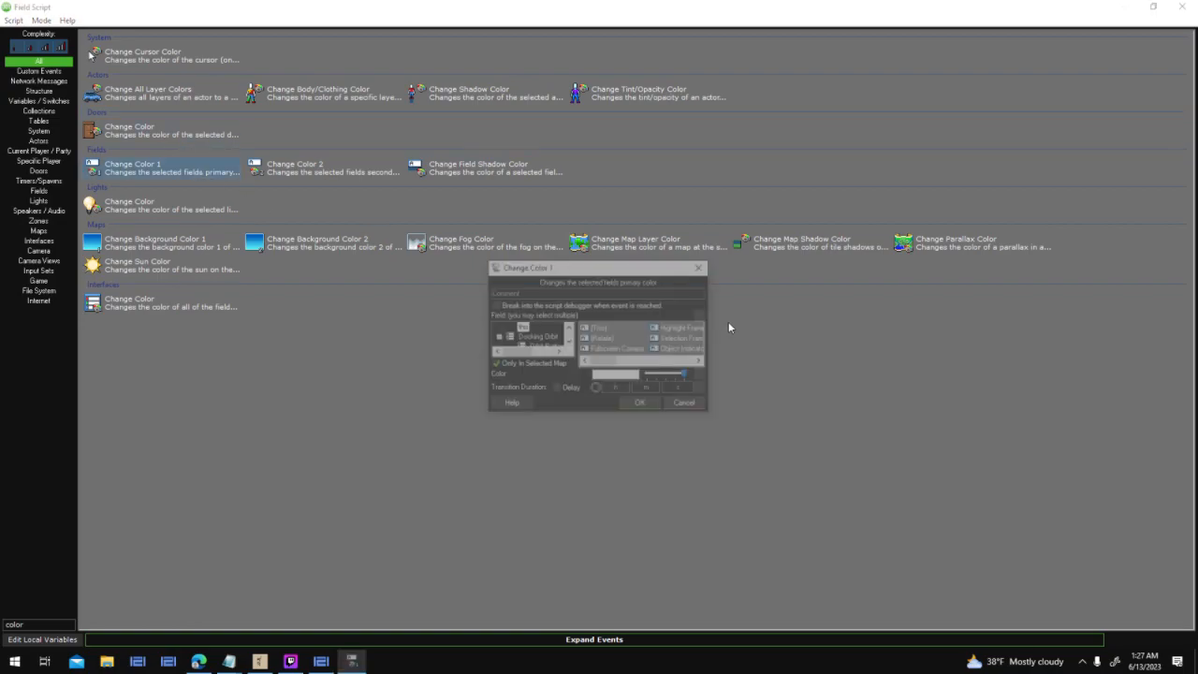
{"action": "left_click", "coordinate": [598, 328]}
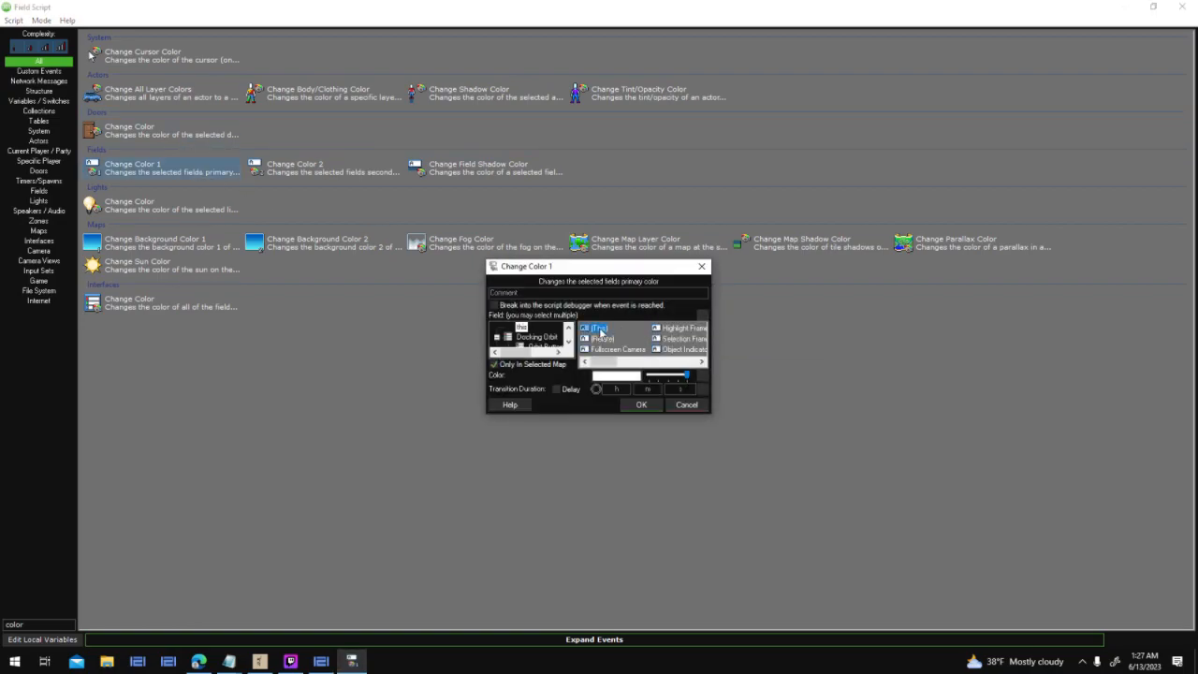
{"action": "left_click", "coordinate": [702, 380]}
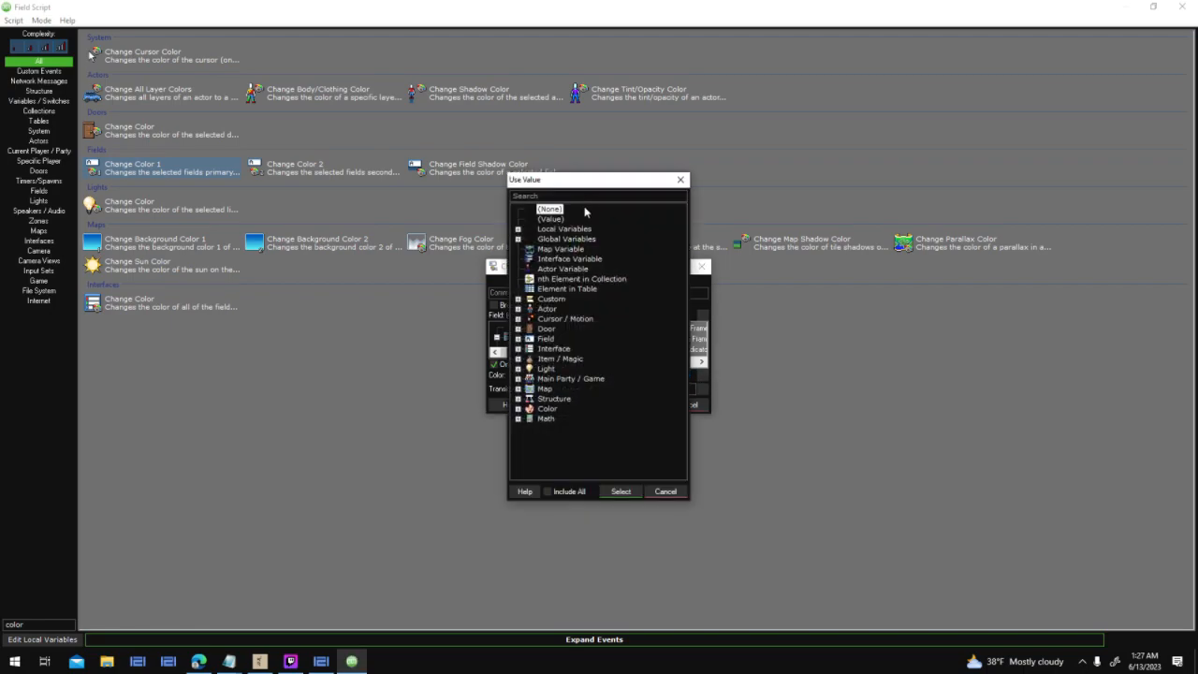
{"action": "type", "text": "color"}
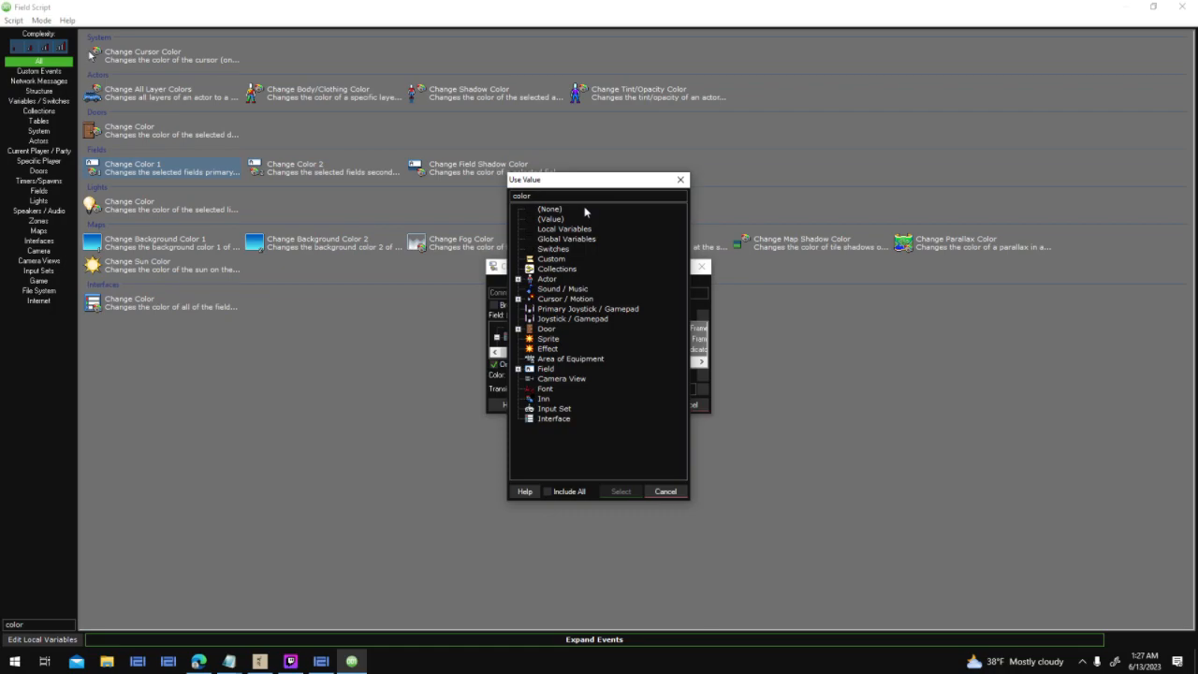
{"action": "left_click", "coordinate": [571, 239]}
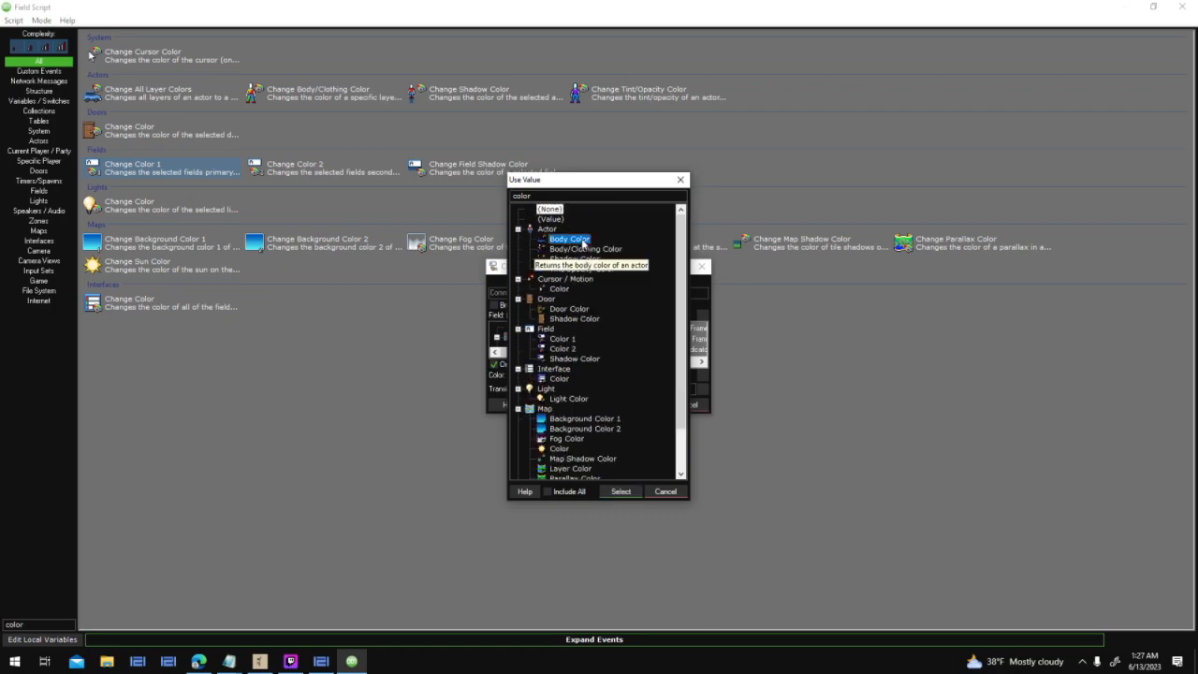
{"action": "left_click", "coordinate": [586, 249]}
{"action": "double_click", "coordinate": [586, 250]}
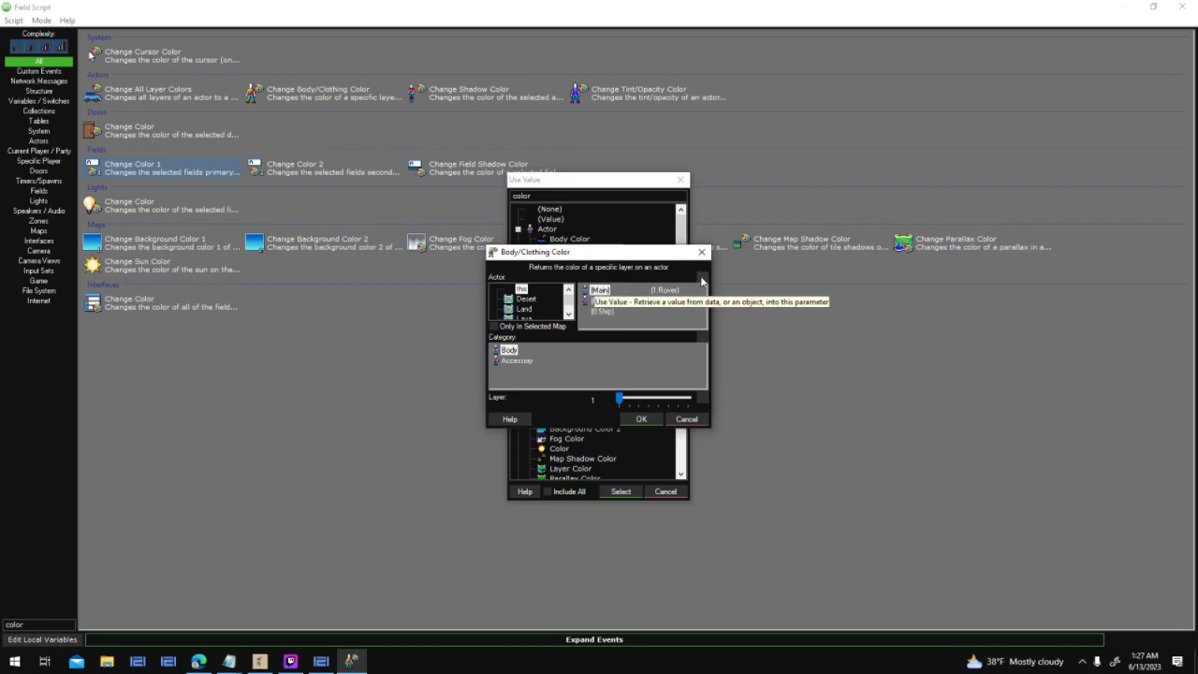
Paste the Collection.Item(Text.Split(...)) expression as the color's actor, choose the Accessory category, and save the Change Color 1 event
{"action": "left_click", "coordinate": [700, 282]}
{"action": "double_click", "coordinate": [553, 220]}
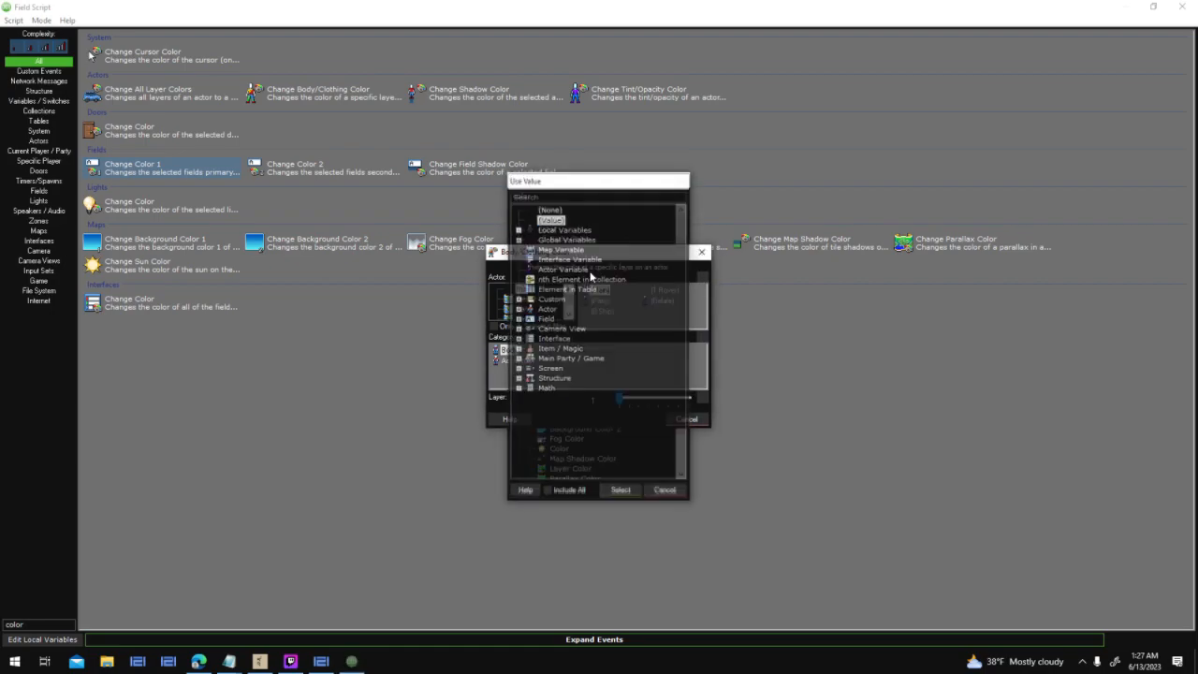
{"action": "key", "text": "ctrl+v"}
{"action": "left_click_drag", "start_coordinate": [693, 277], "coordinate": [476, 274]}
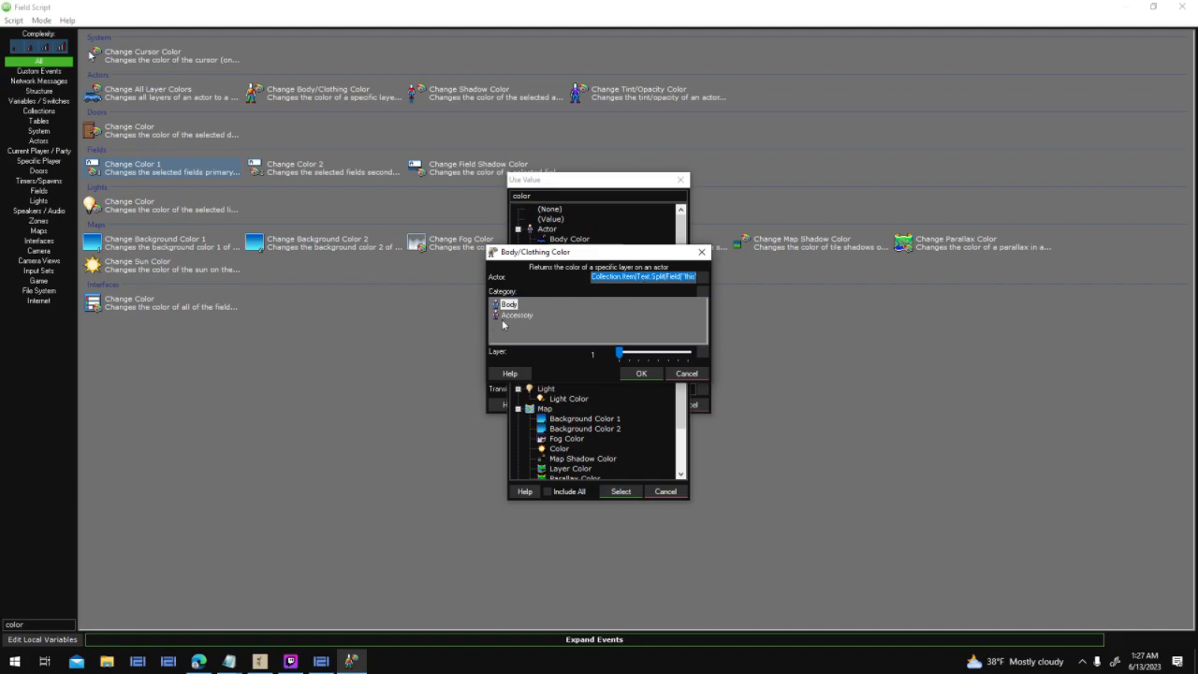
{"action": "left_click", "coordinate": [648, 374]}
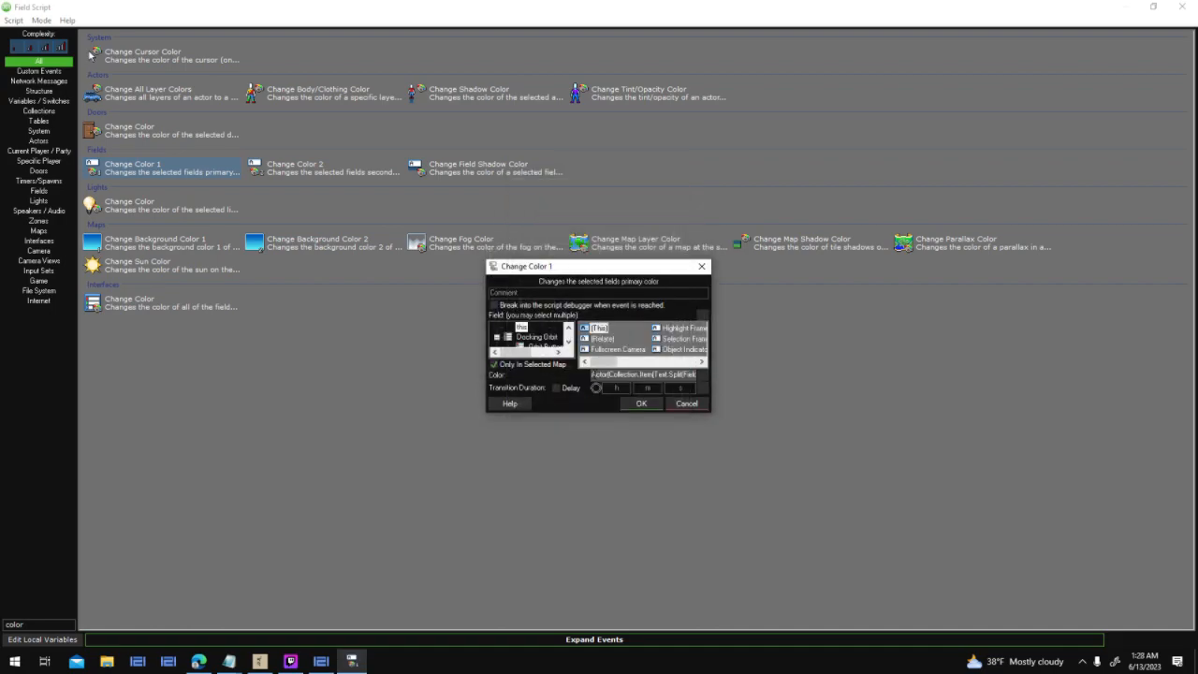
{"action": "key", "text": "ctrl+a"}
{"action": "left_click", "coordinate": [645, 405]}
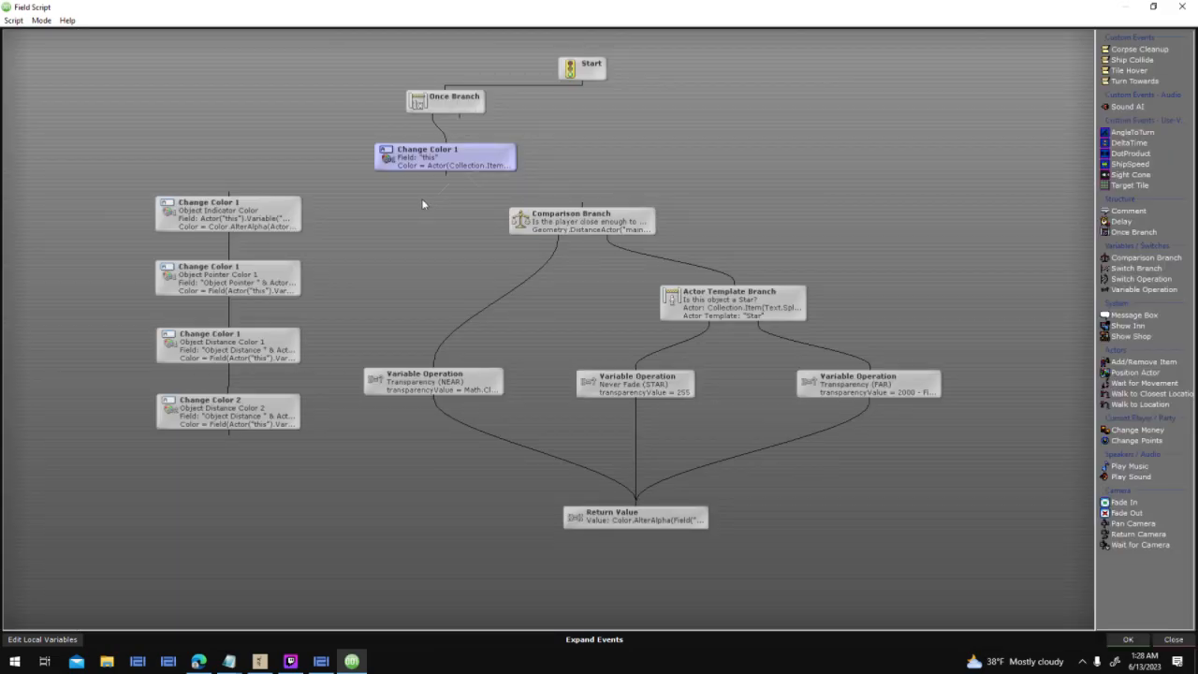
Copy the color expression from a pasted duplicate of the Change Color 1 event, and delete the duplicate
{"action": "key", "text": "ctrl+v"}
{"action": "double_click", "coordinate": [438, 208]}
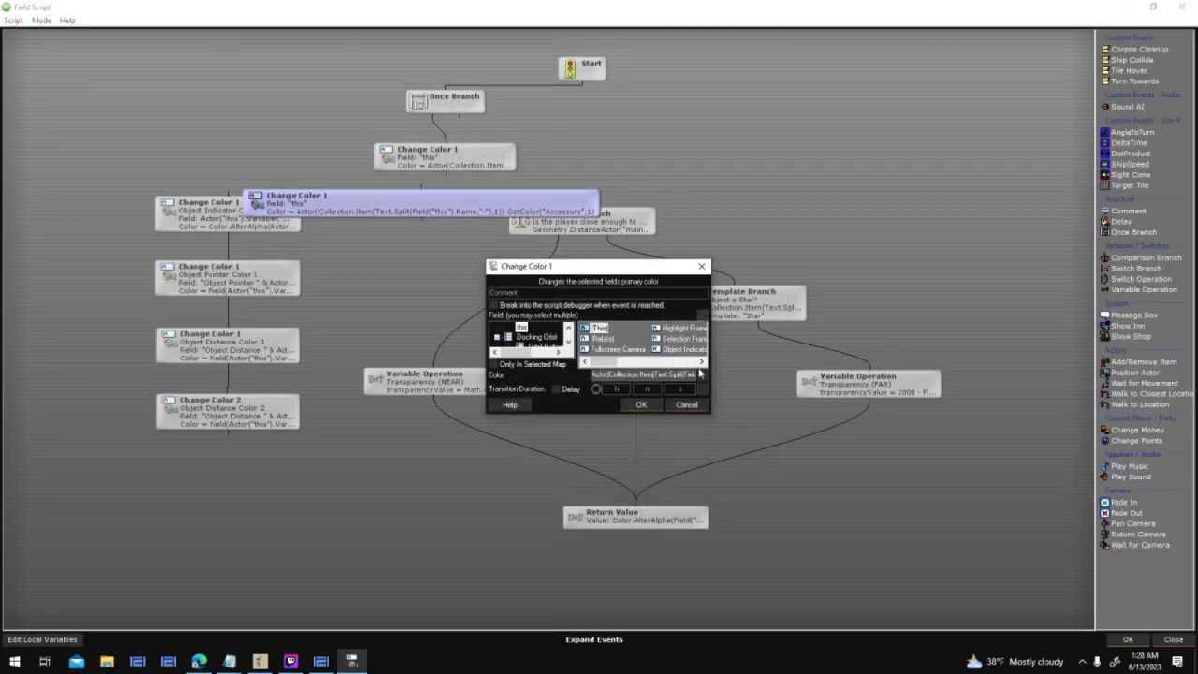
{"action": "left_click_drag", "start_coordinate": [591, 373], "coordinate": [757, 389]}
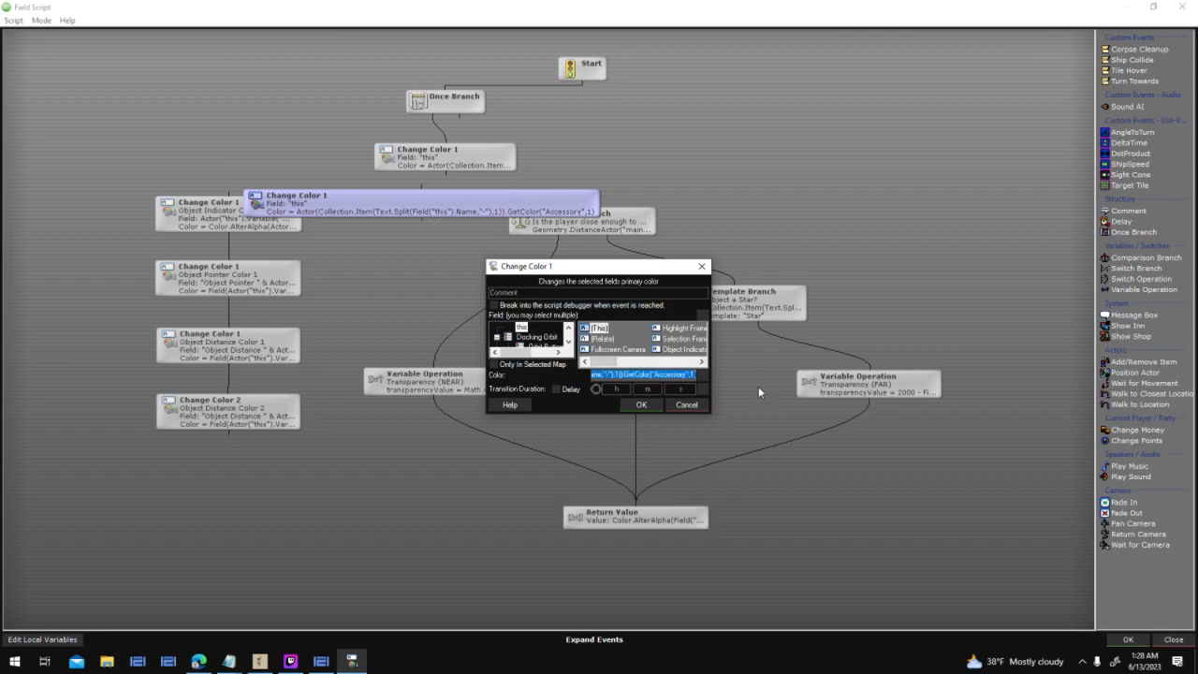
{"action": "left_click", "coordinate": [683, 406]}
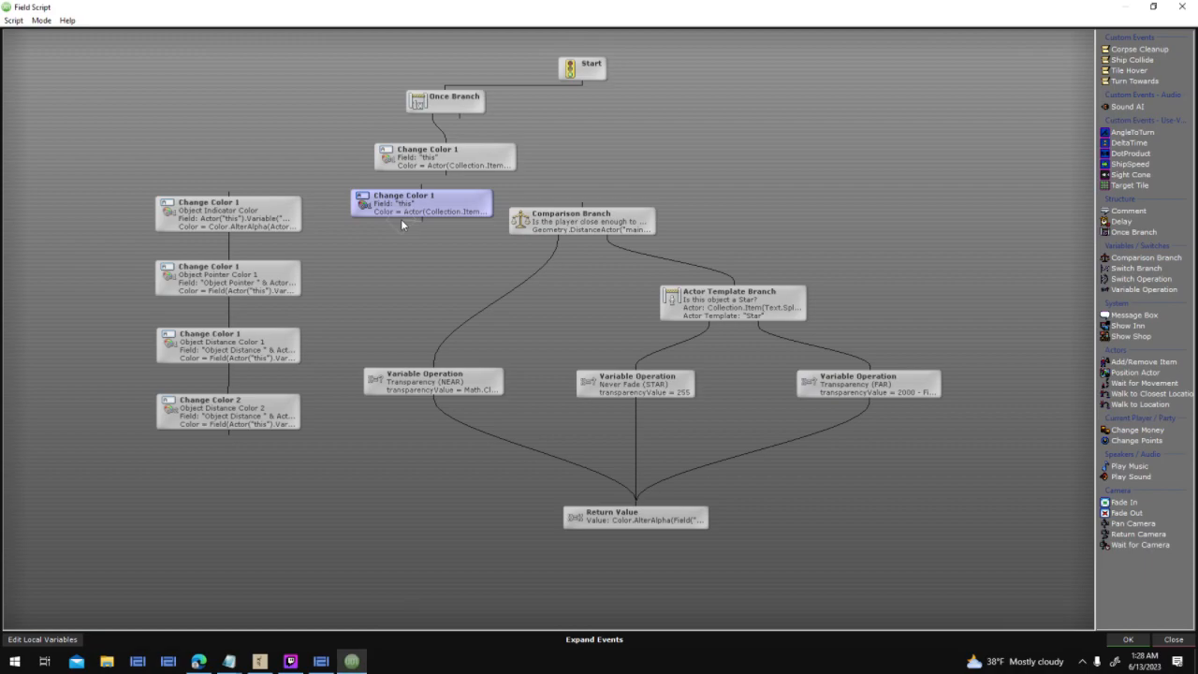
{"action": "key", "text": "Delete"}
Add a Change Color 2 event for the (This) field below Change Color 1, with the copied Accessory color expression as its color
{"action": "left_click", "coordinate": [440, 172]}
{"action": "key", "text": "space"}
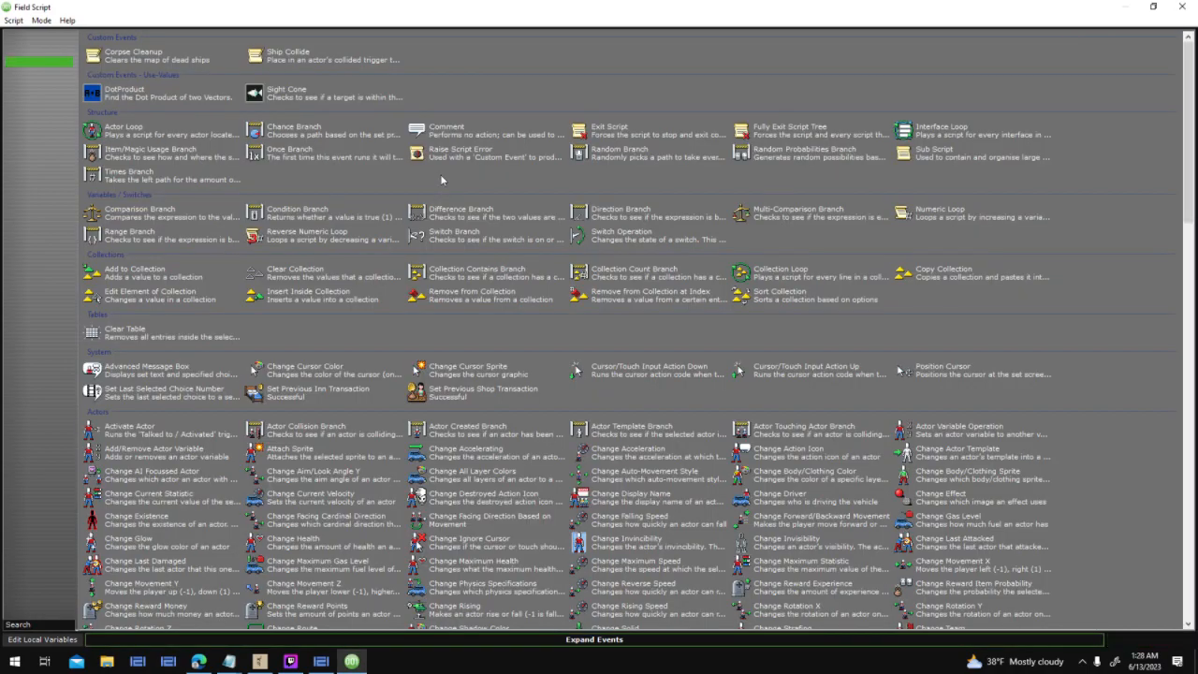
{"action": "type", "text": "color"}
{"action": "double_click", "coordinate": [358, 175]}
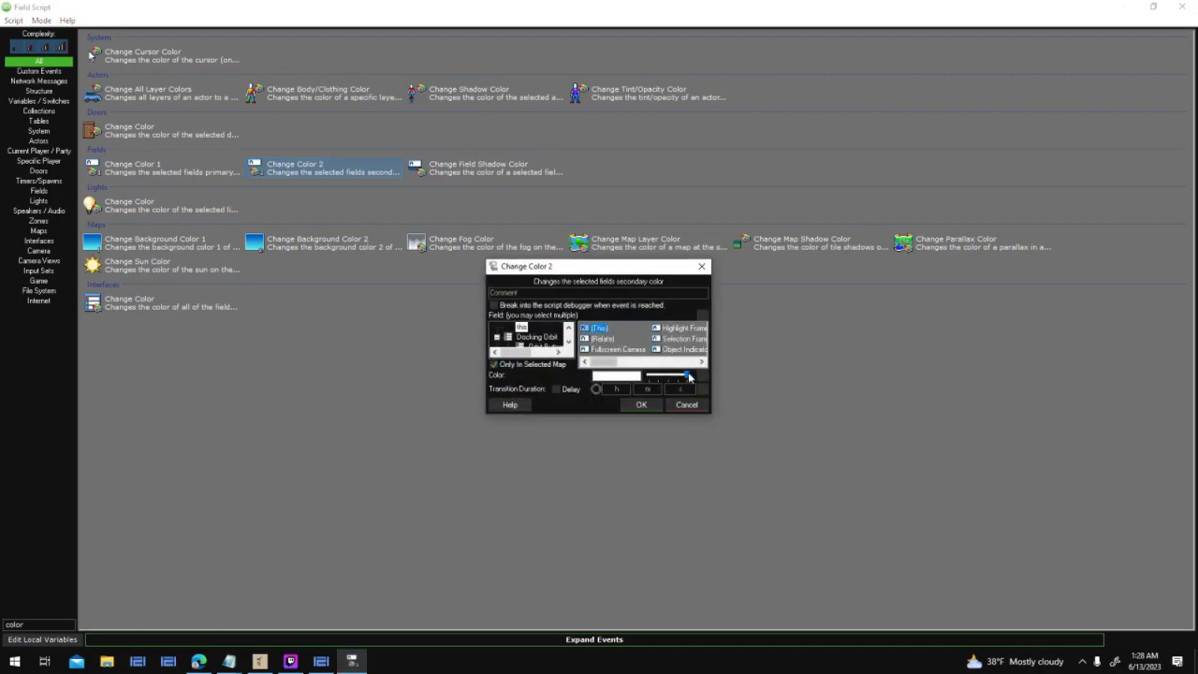
{"action": "left_click", "coordinate": [701, 379]}
{"action": "double_click", "coordinate": [558, 219]}
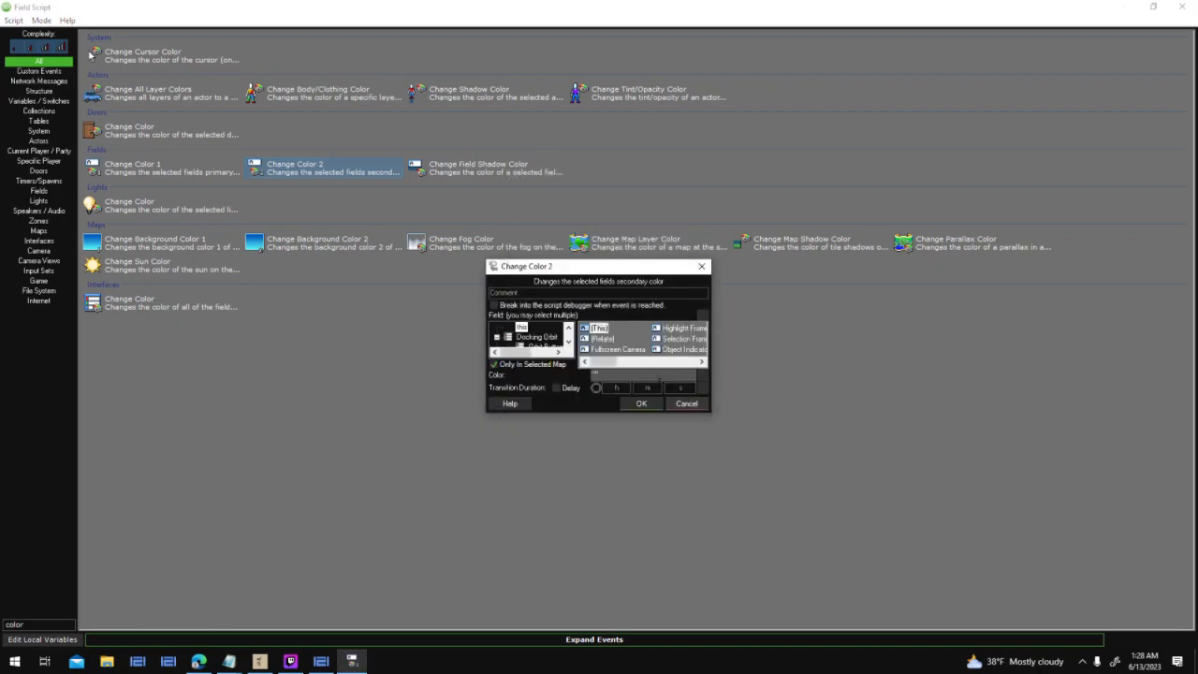
{"action": "left_click", "coordinate": [641, 403]}
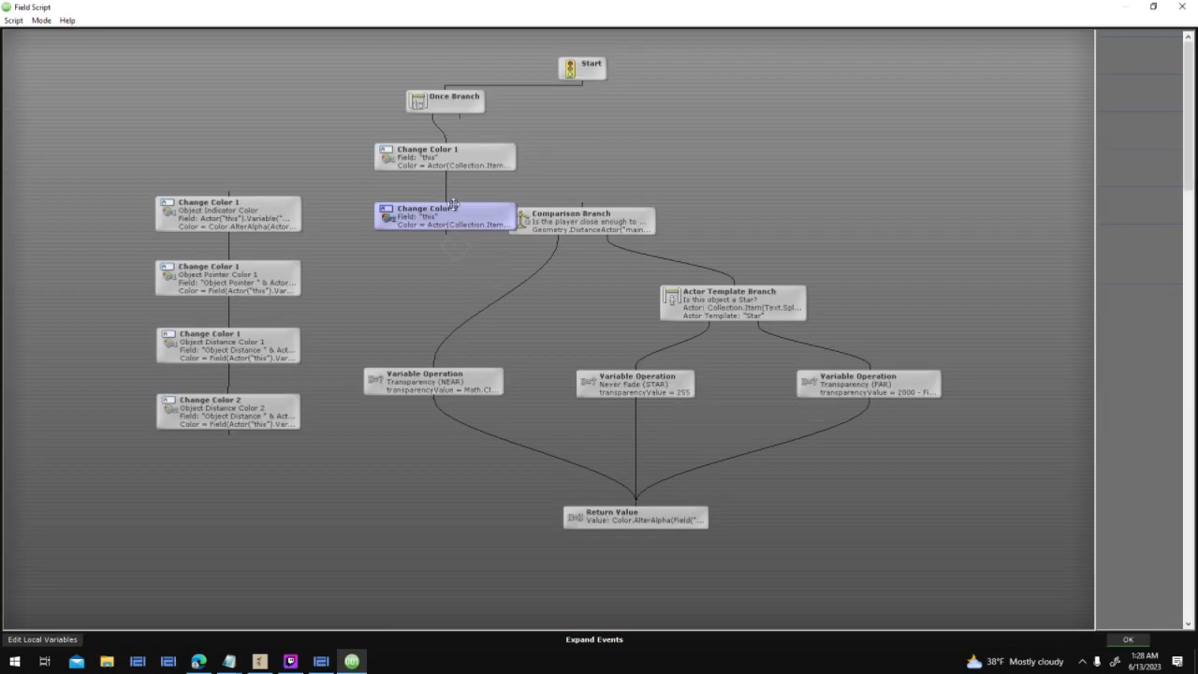
Align the Once Branch and both color events above the Comparison Branch, and connect both paths to the Comparison Branch
{"action": "left_click_drag", "start_coordinate": [582, 68], "coordinate": [445, 65]}
{"action": "left_click_drag", "start_coordinate": [350, 53], "coordinate": [449, 236]}
{"action": "left_click_drag", "start_coordinate": [473, 213], "coordinate": [583, 200]}
{"action": "left_click_drag", "start_coordinate": [596, 63], "coordinate": [594, 207]}
{"action": "left_click_drag", "start_coordinate": [679, 92], "coordinate": [510, 180]}
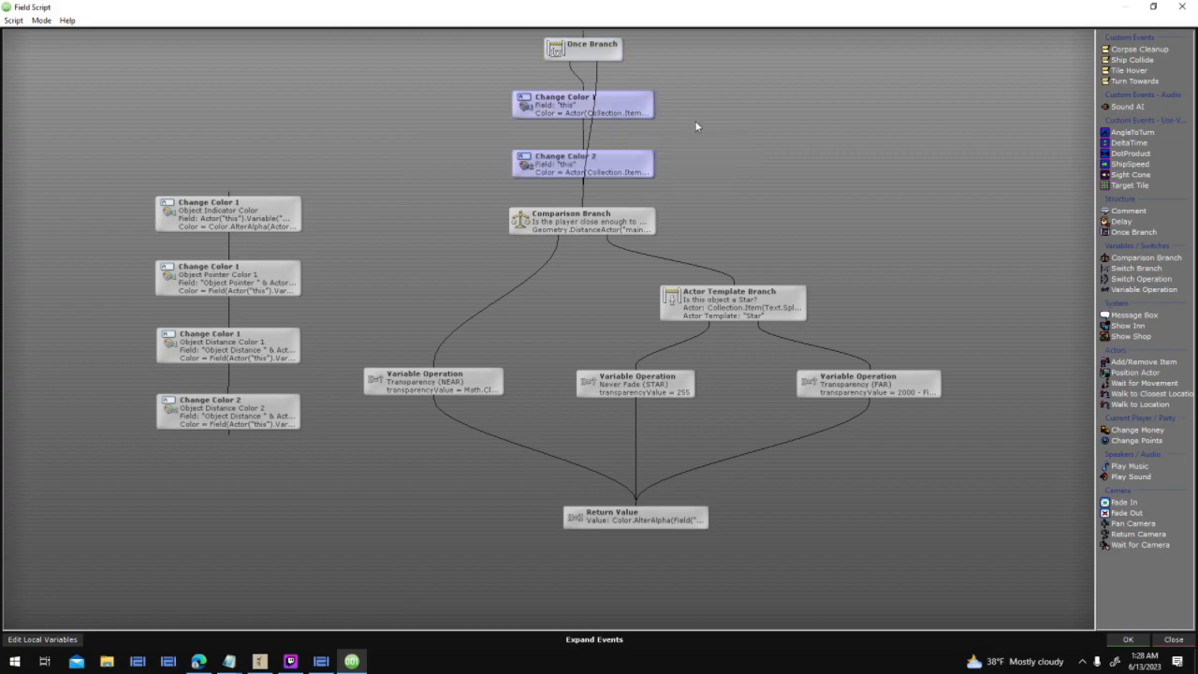
Cut Change Color 2 from the script, connect Change Color 1 to the Comparison Branch, and save the Retrieve Color 1 script
{"action": "left_click", "coordinate": [608, 163]}
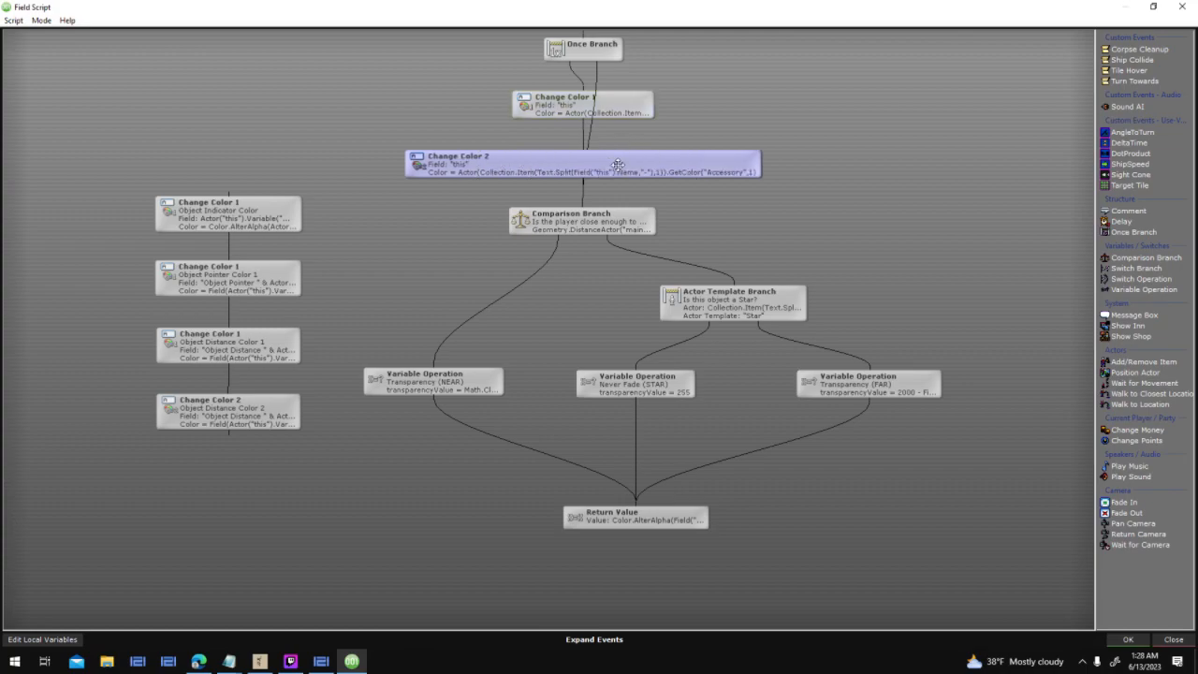
{"action": "key", "text": "Delete"}
{"action": "left_click_drag", "start_coordinate": [591, 212], "coordinate": [591, 214]}
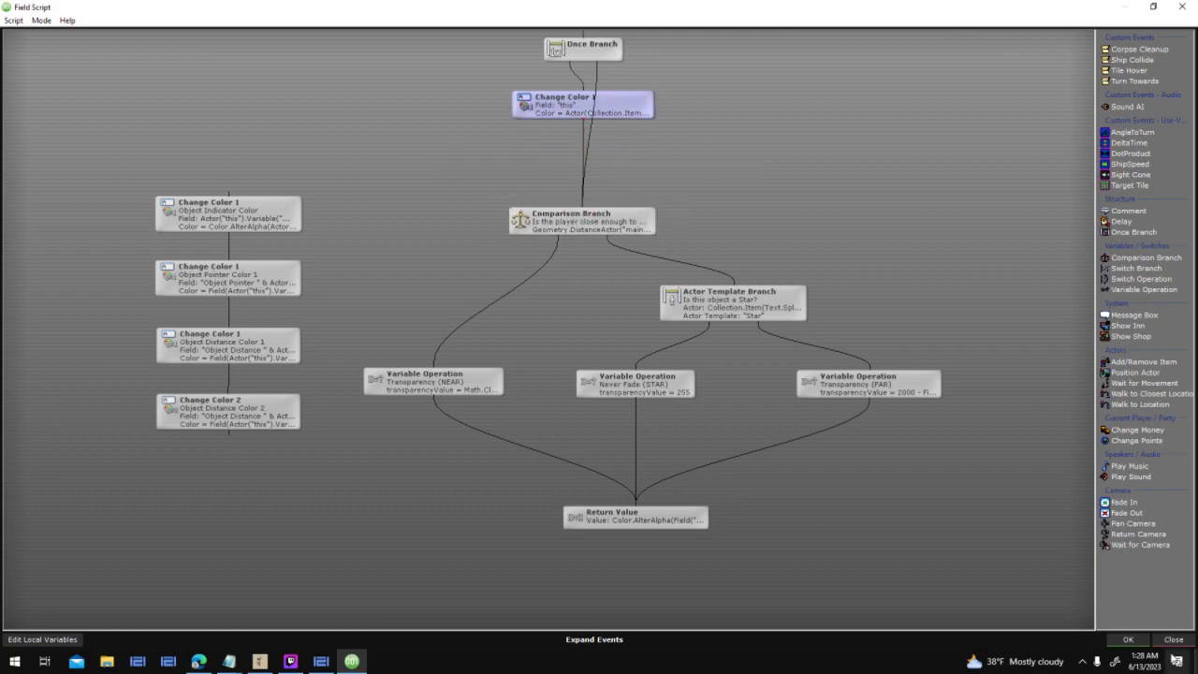
{"action": "left_click", "coordinate": [1143, 643]}
Paste the Change Color 2 event into the Retrieve Color 2 script and make room between Start and the Comparison Branch
{"action": "left_click", "coordinate": [558, 364]}
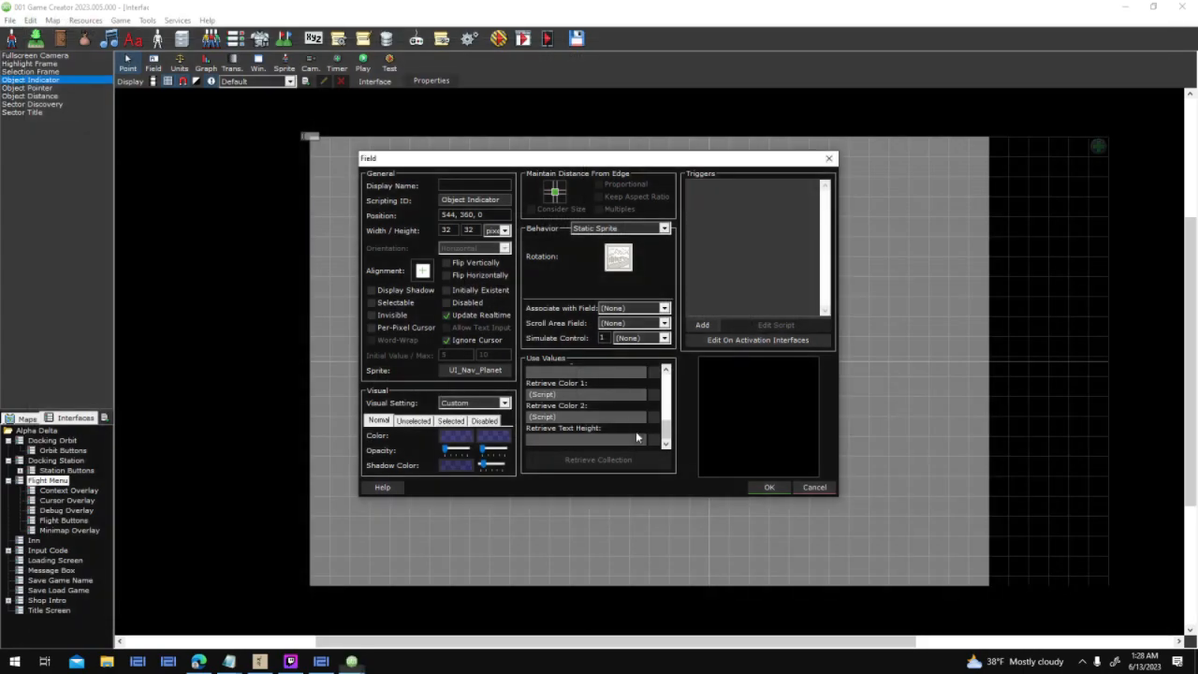
{"action": "left_click", "coordinate": [704, 305]}
{"action": "key", "text": "ctrl+v"}
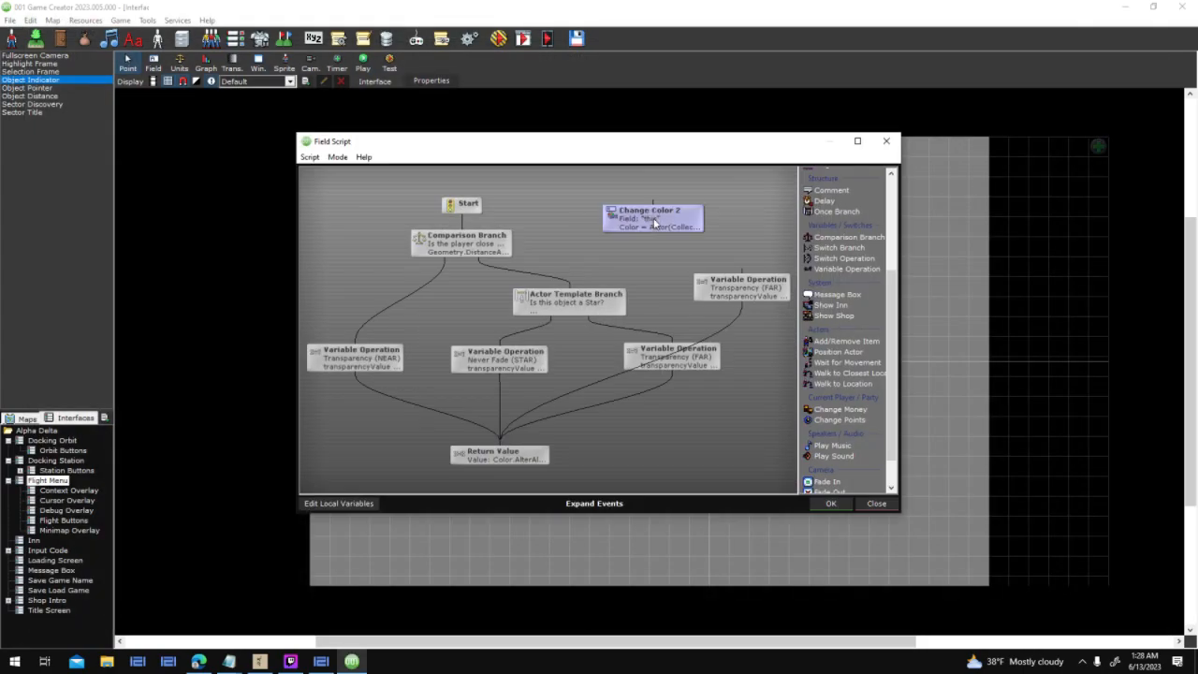
{"action": "left_click_drag", "start_coordinate": [616, 274], "coordinate": [638, 359]}
{"action": "left_click_drag", "start_coordinate": [501, 299], "coordinate": [499, 224]}
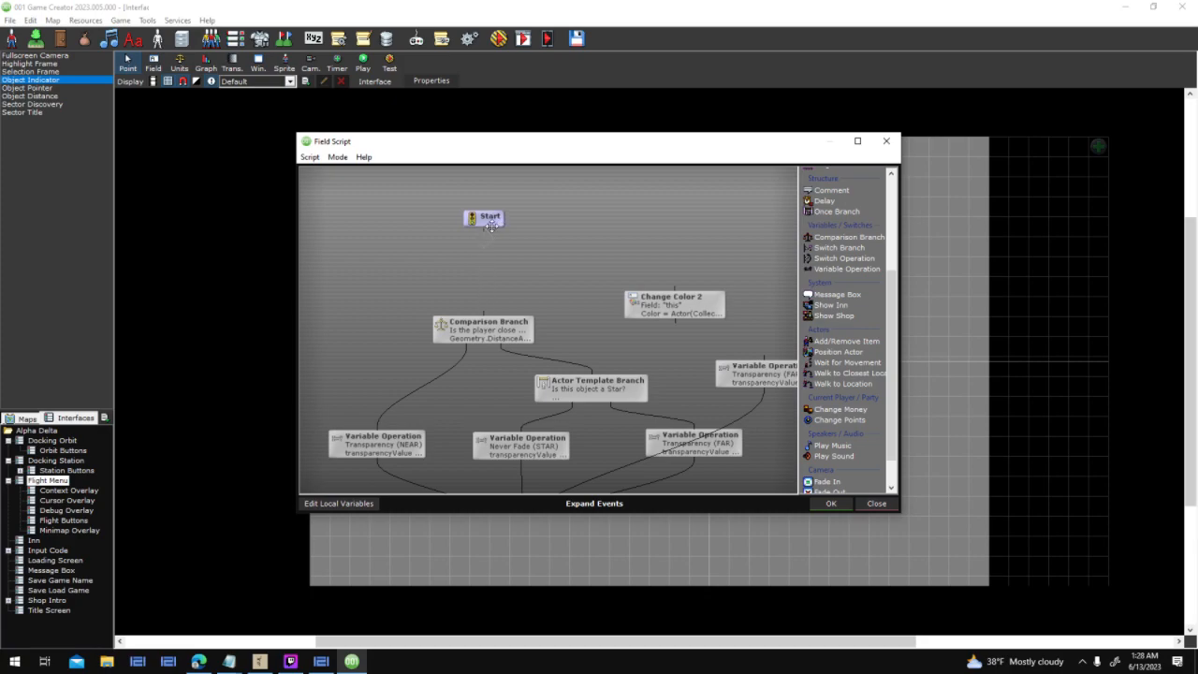
Insert a Once Branch under Start, linking one path to Change Color 2 and the other to the Comparison Branch
{"action": "type", "text": "once"}
{"action": "left_click", "coordinate": [496, 199]}
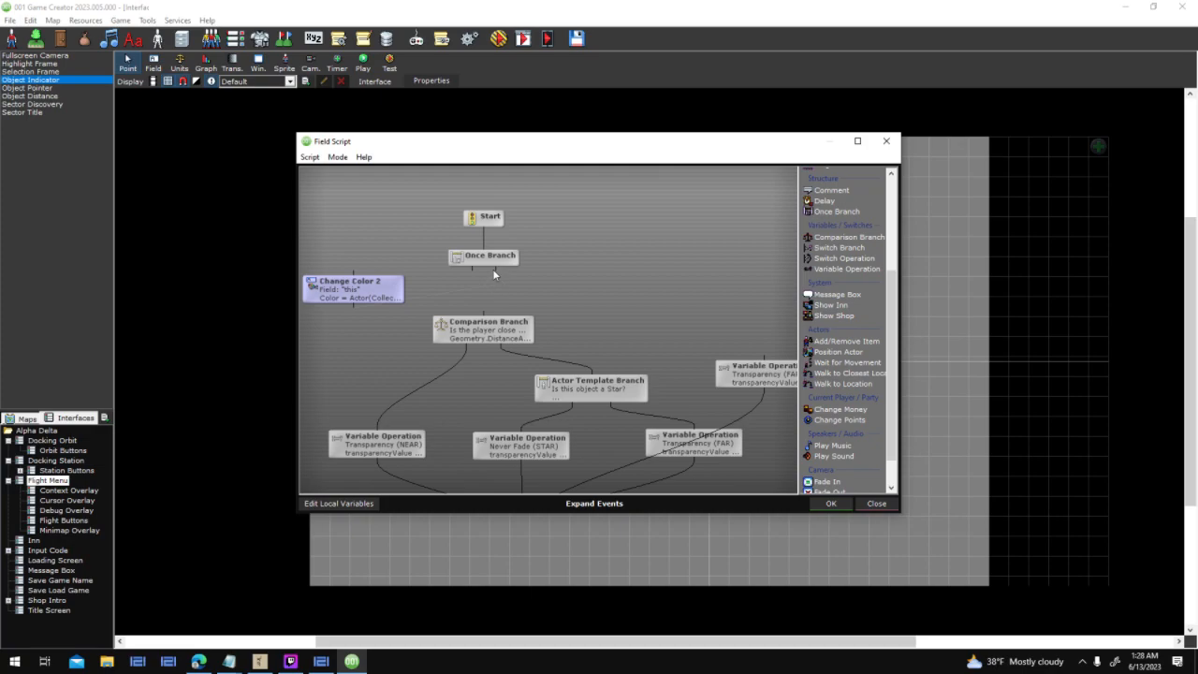
{"action": "left_click_drag", "start_coordinate": [495, 269], "coordinate": [483, 328]}
{"action": "left_click_drag", "start_coordinate": [472, 268], "coordinate": [390, 294]}
{"action": "left_click", "coordinate": [390, 294]}
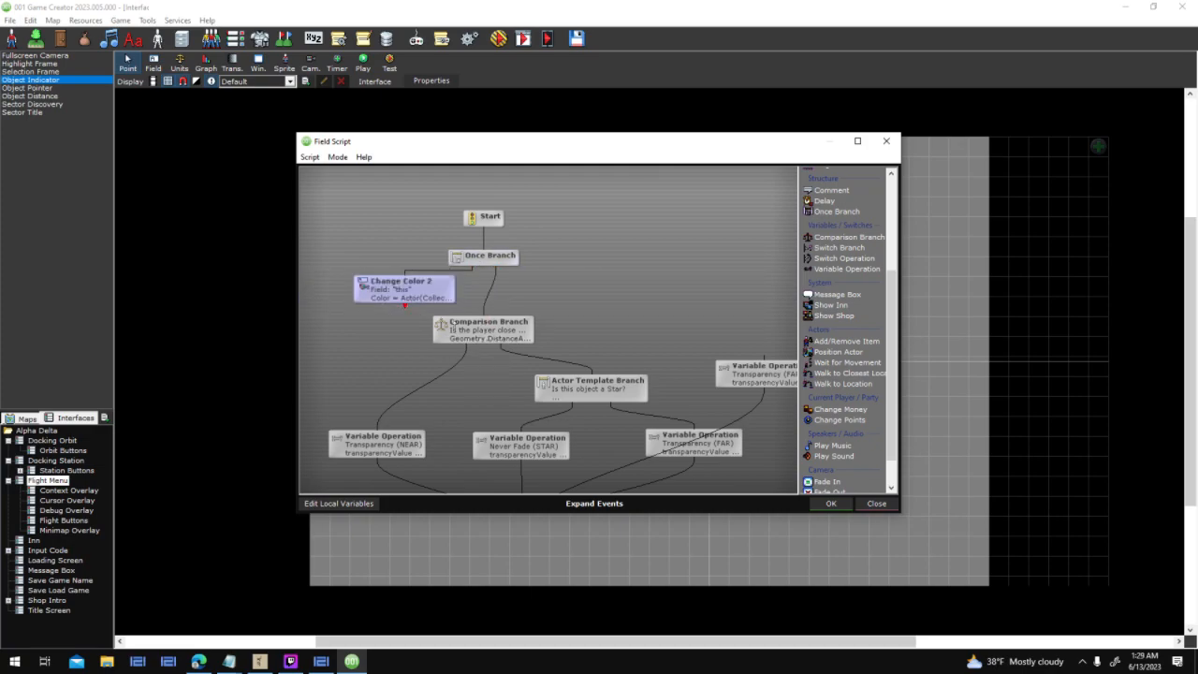
Connect Change Color 2 to the Comparison Branch, tidy the upper nodes, and save the script and the Object Indicator field
{"action": "left_click_drag", "start_coordinate": [445, 221], "coordinate": [529, 266]}
{"action": "left_click_drag", "start_coordinate": [510, 259], "coordinate": [513, 225]}
{"action": "left_click_drag", "start_coordinate": [438, 285], "coordinate": [488, 254]}
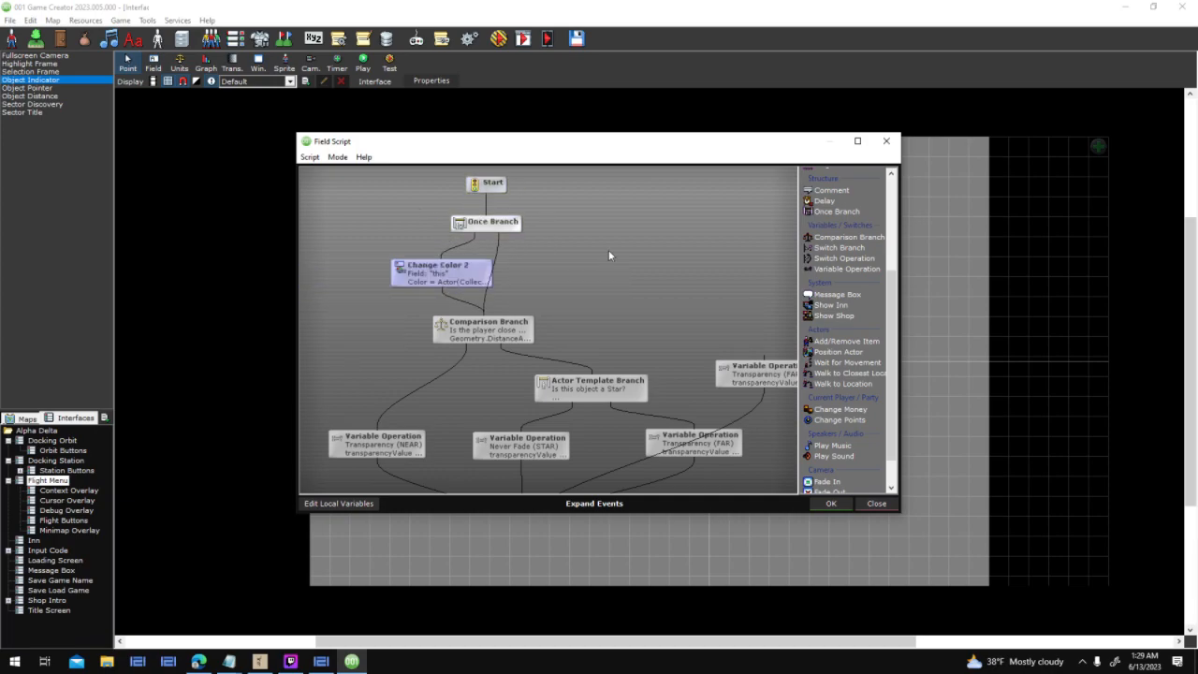
{"action": "left_click", "coordinate": [830, 503]}
{"action": "left_click", "coordinate": [767, 487]}
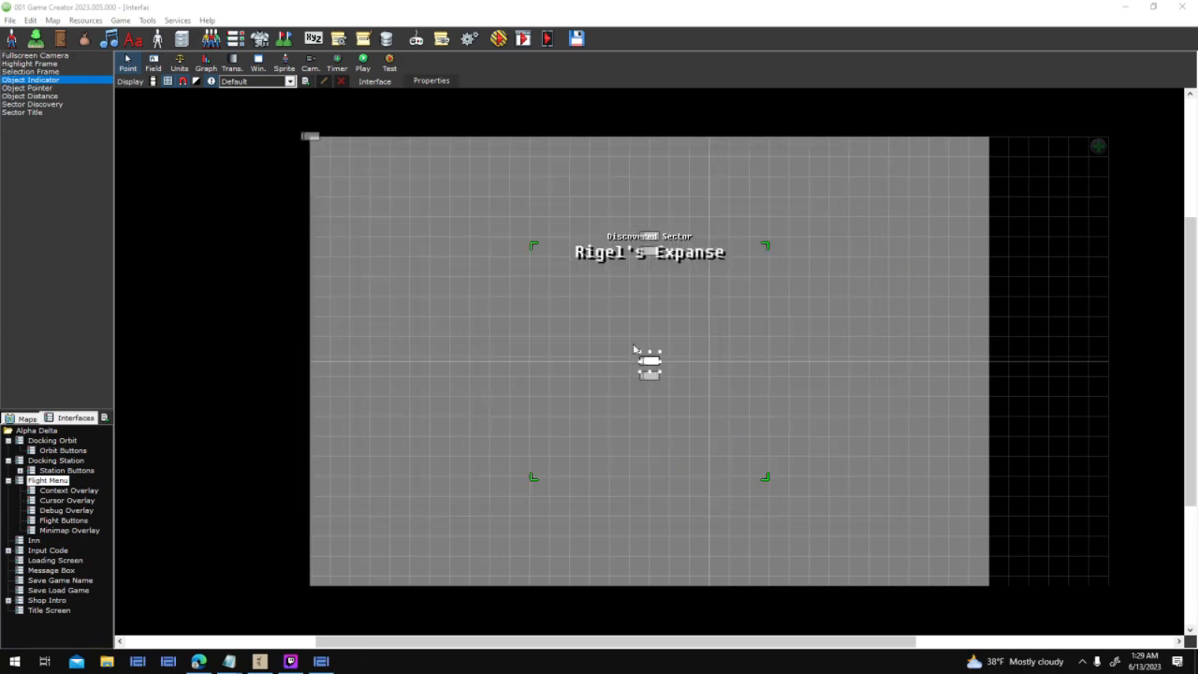
Test-run the project and start a new game from the title screen
{"action": "left_click", "coordinate": [504, 41]}
{"action": "key", "text": "Return"}
{"action": "key", "text": "Return"}
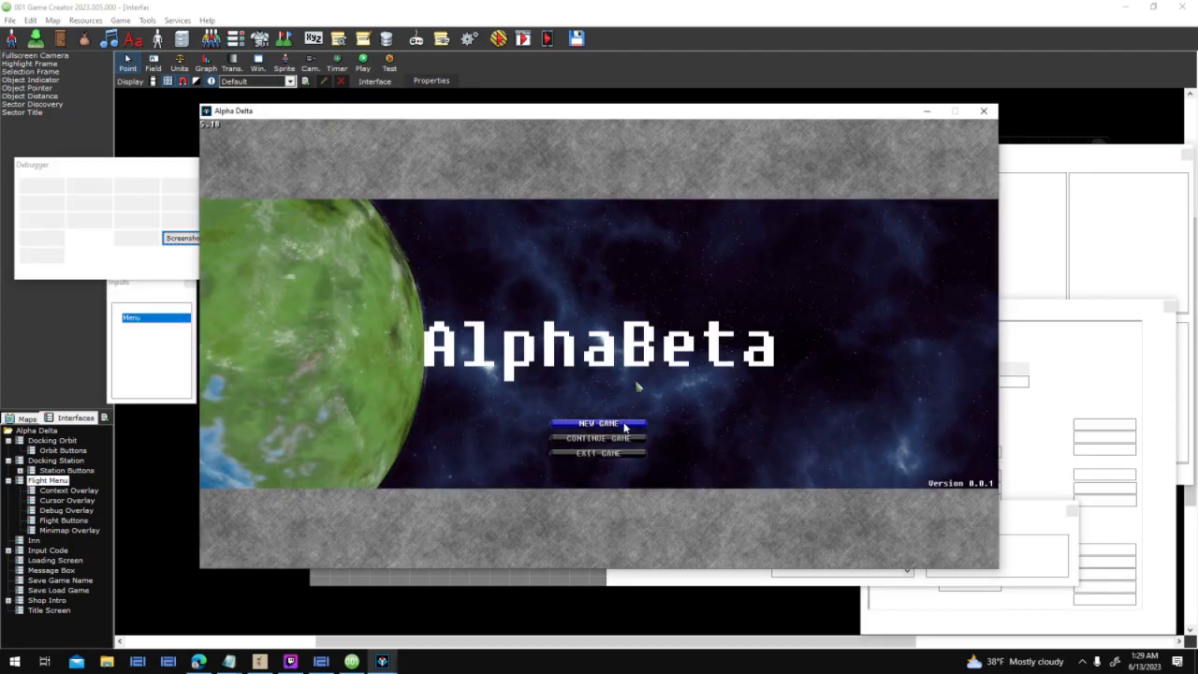
{"action": "key", "text": "Return"}
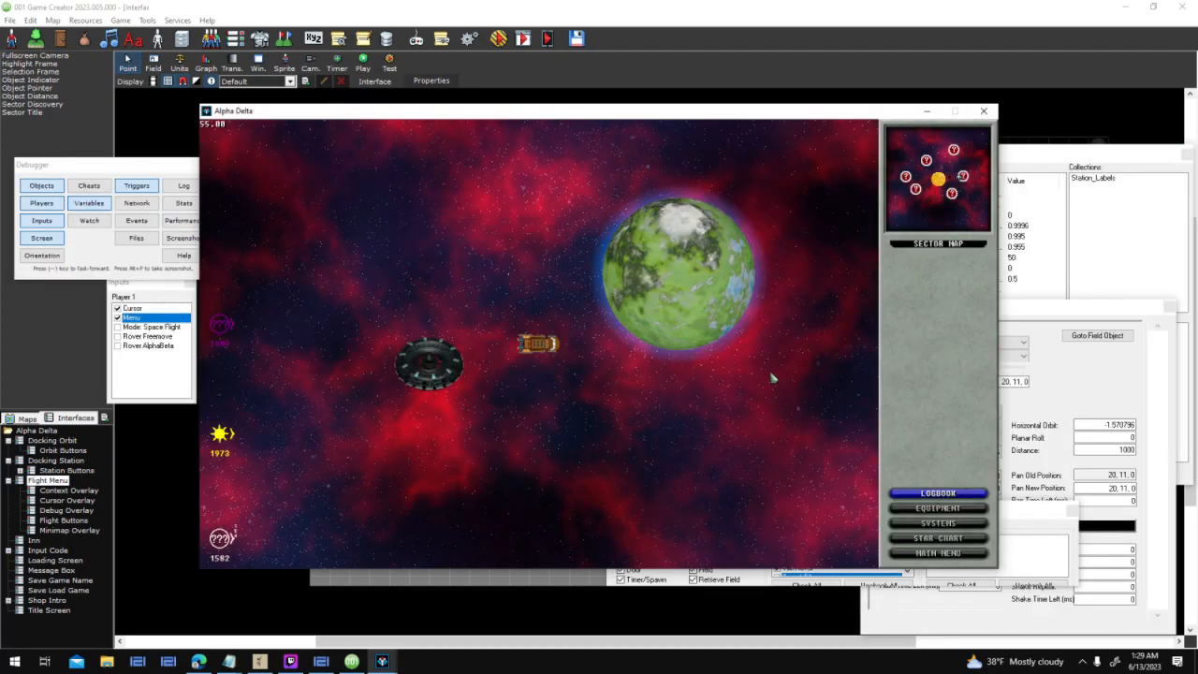
Test docking at Helios Station and returning to space
{"action": "left_click", "coordinate": [436, 368]}
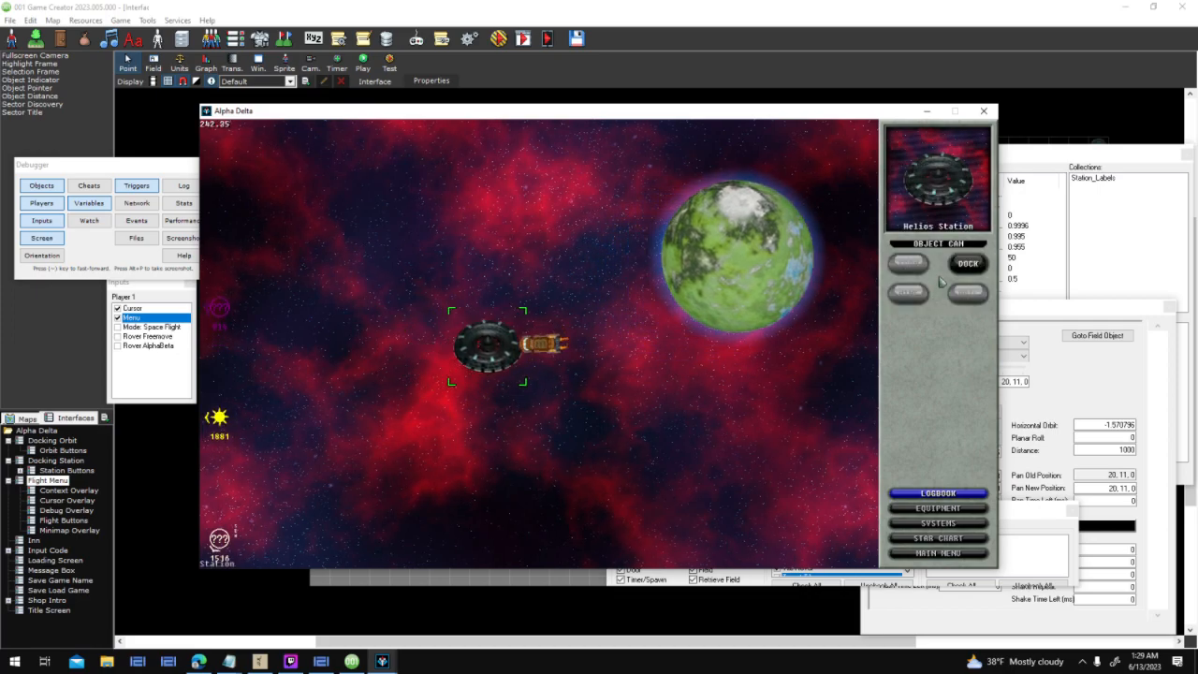
{"action": "left_click", "coordinate": [964, 265]}
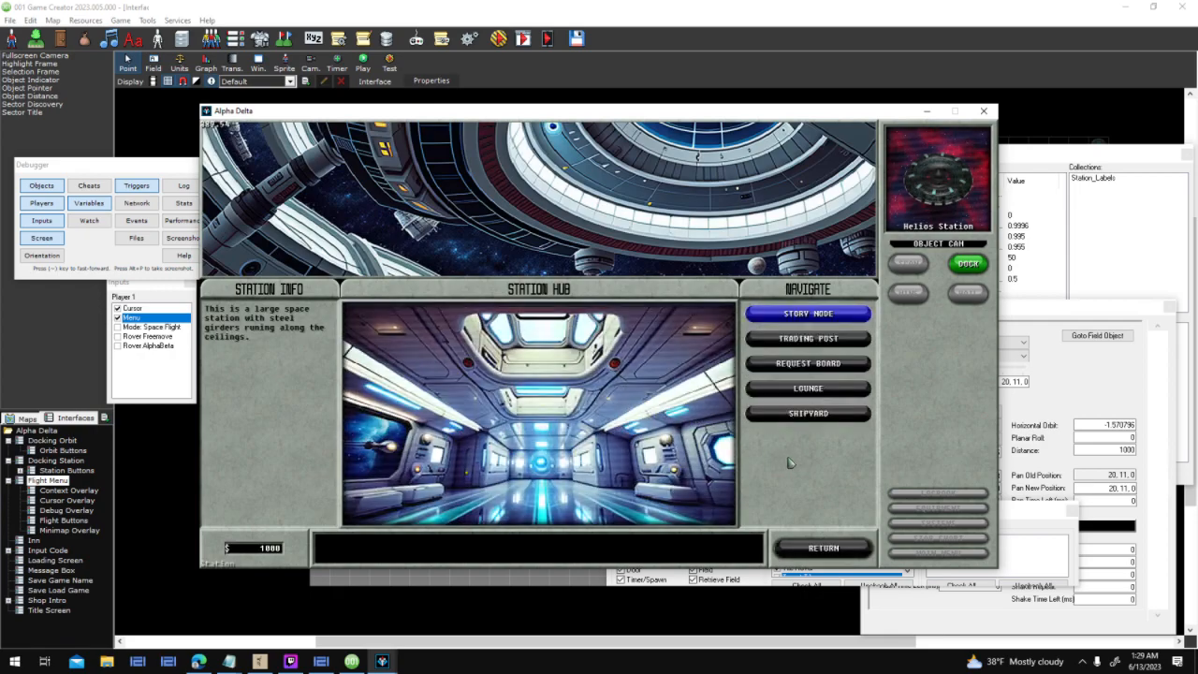
{"action": "left_click", "coordinate": [824, 550]}
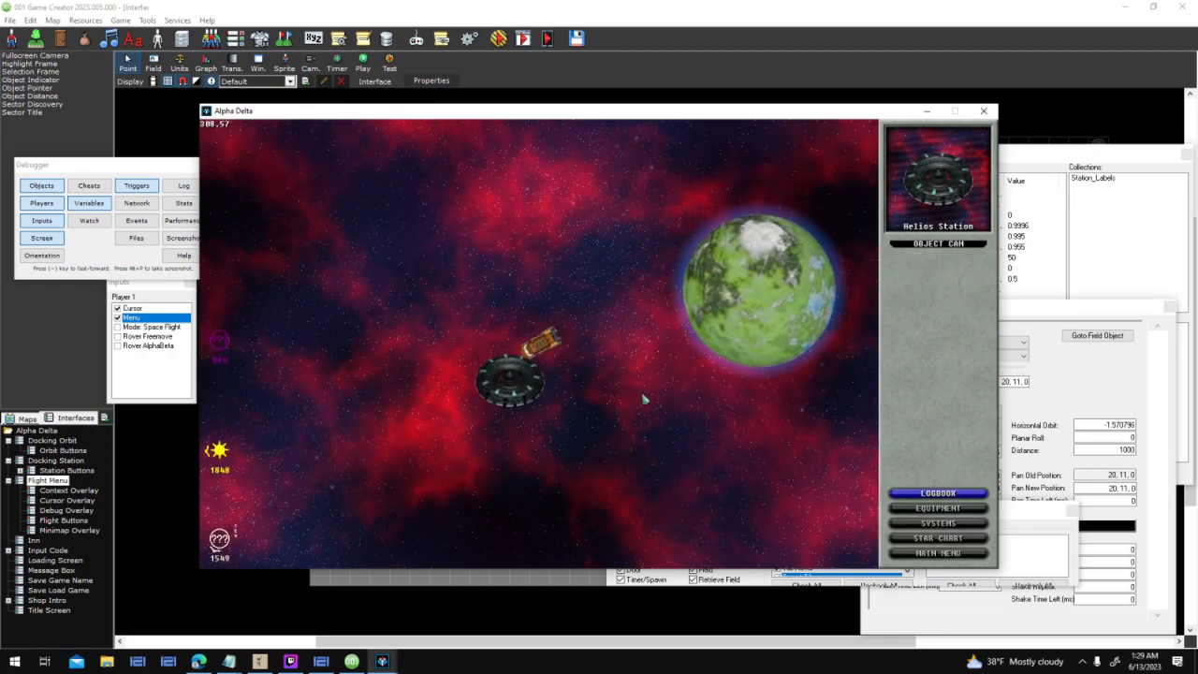
Test scanning and orbiting the nearby green planet, returning to space twice, and quit the game
{"action": "left_click", "coordinate": [738, 355]}
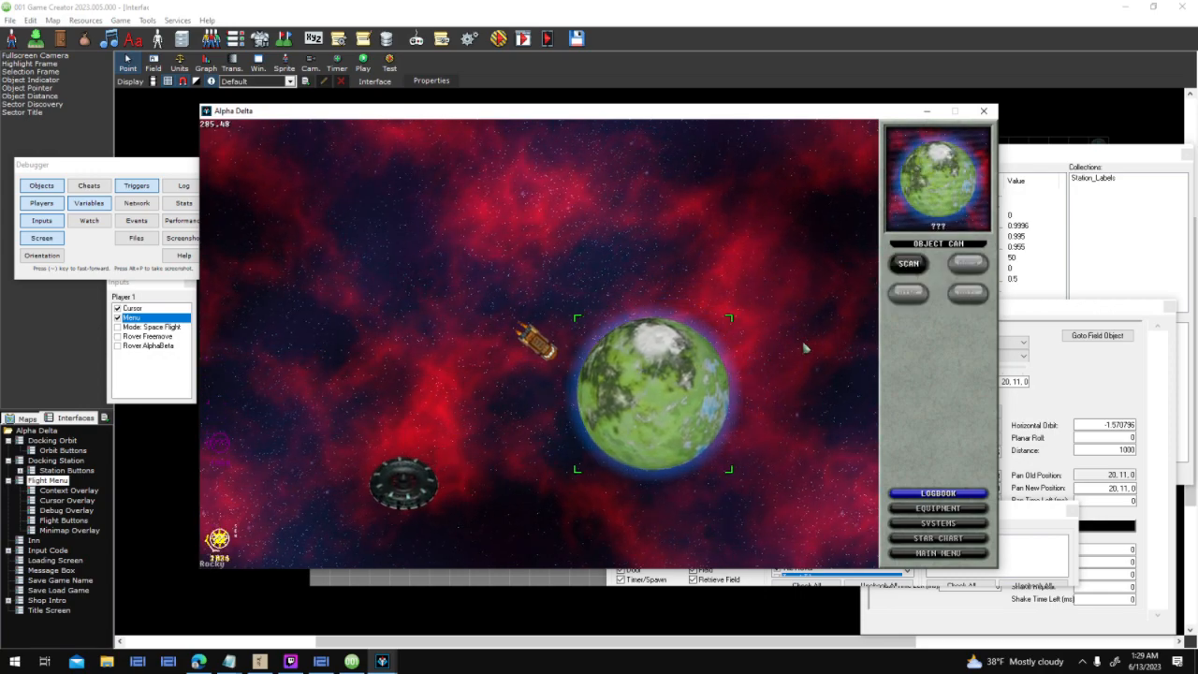
{"action": "left_click", "coordinate": [913, 266]}
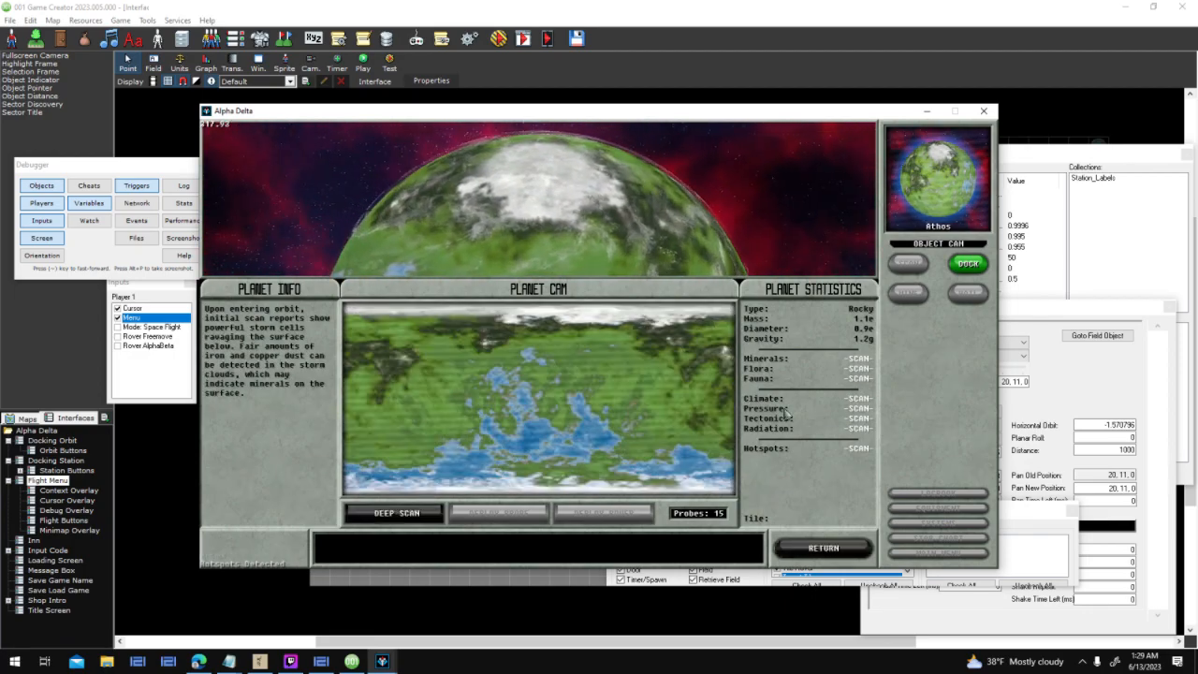
{"action": "left_click", "coordinate": [823, 548]}
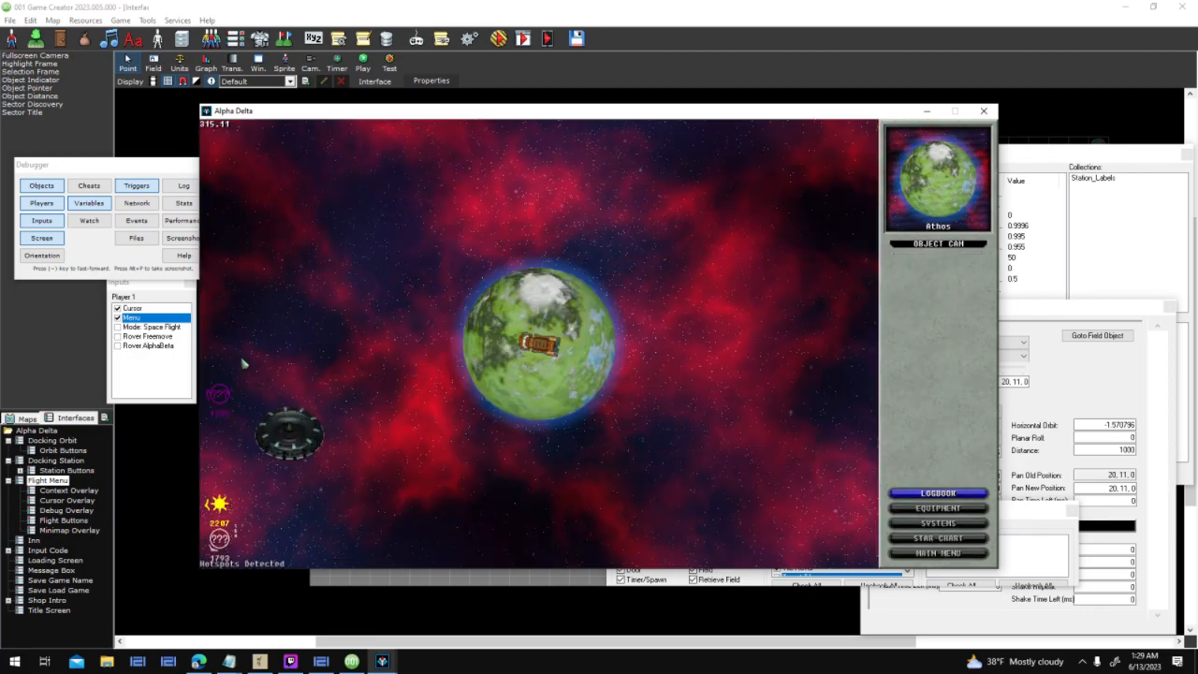
{"action": "left_click", "coordinate": [579, 374]}
{"action": "left_click", "coordinate": [968, 263]}
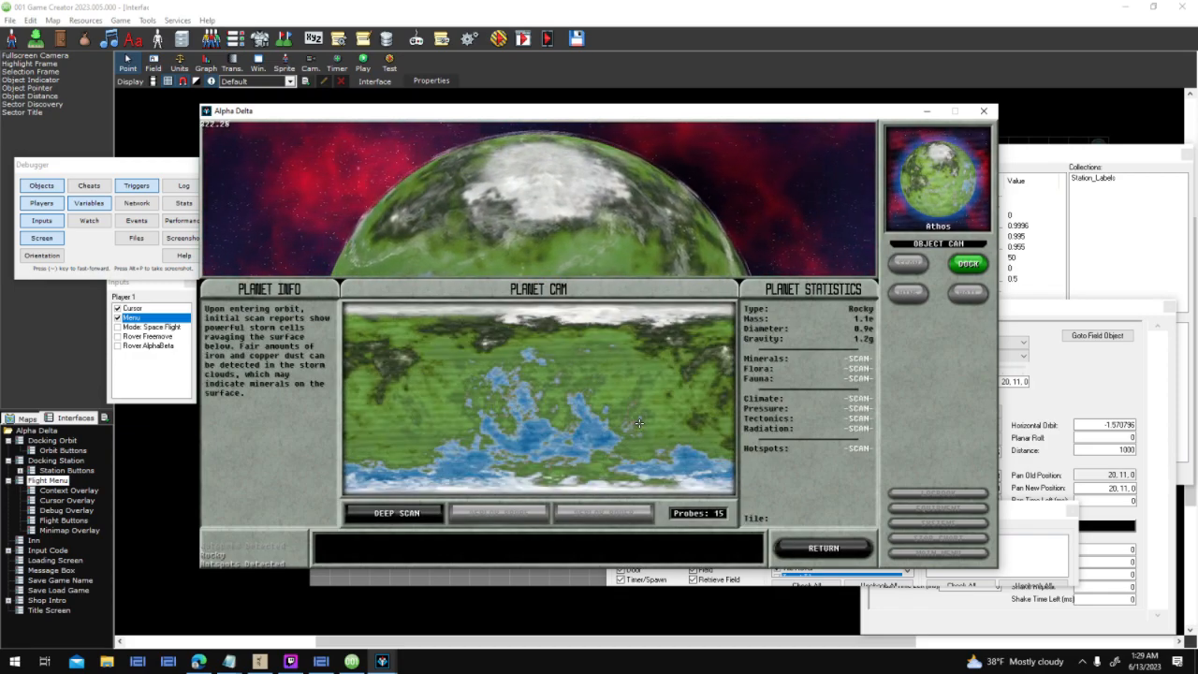
{"action": "left_click", "coordinate": [821, 548]}
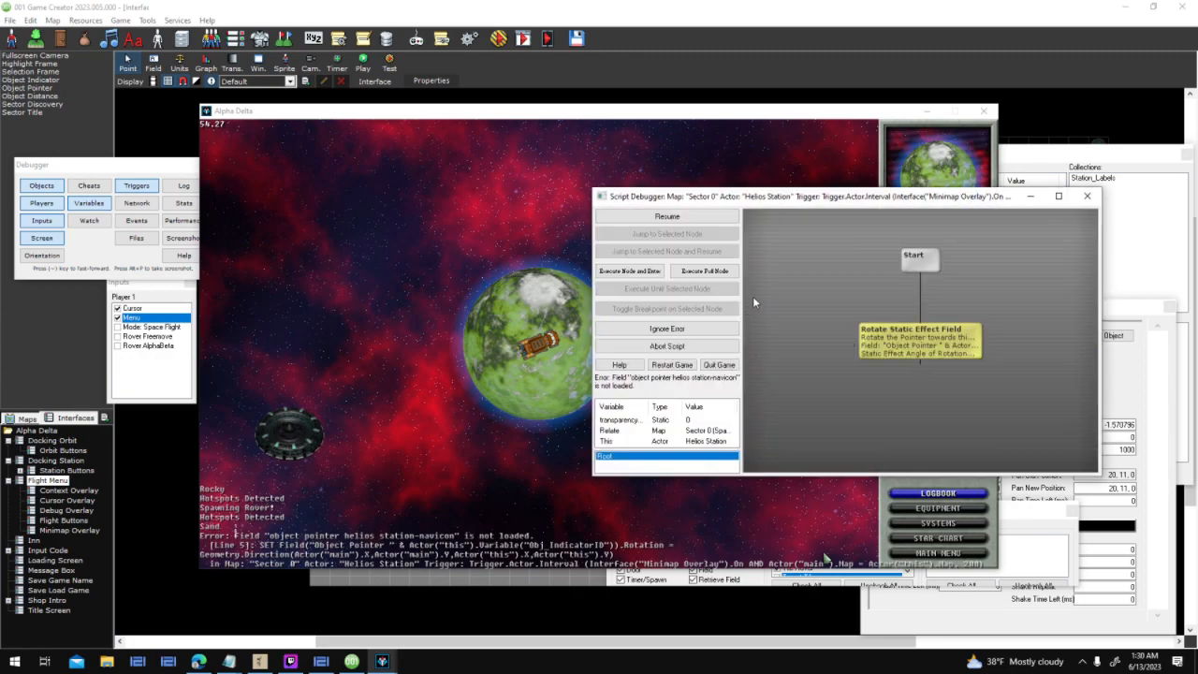
{"action": "left_click", "coordinate": [720, 365]}
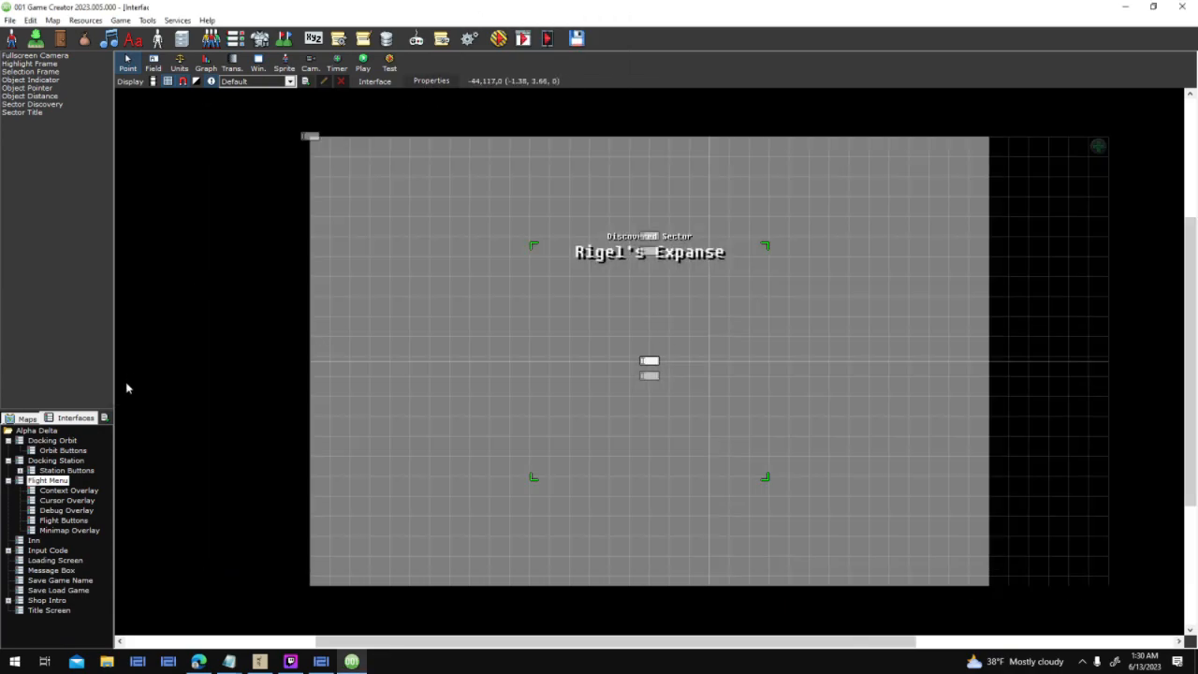
In Docking Orbit's Player canceled script, link the Flight input-set enabling node directly to the first Switch Operation below it
{"action": "left_click", "coordinate": [75, 451]}
{"action": "left_click", "coordinate": [54, 440]}
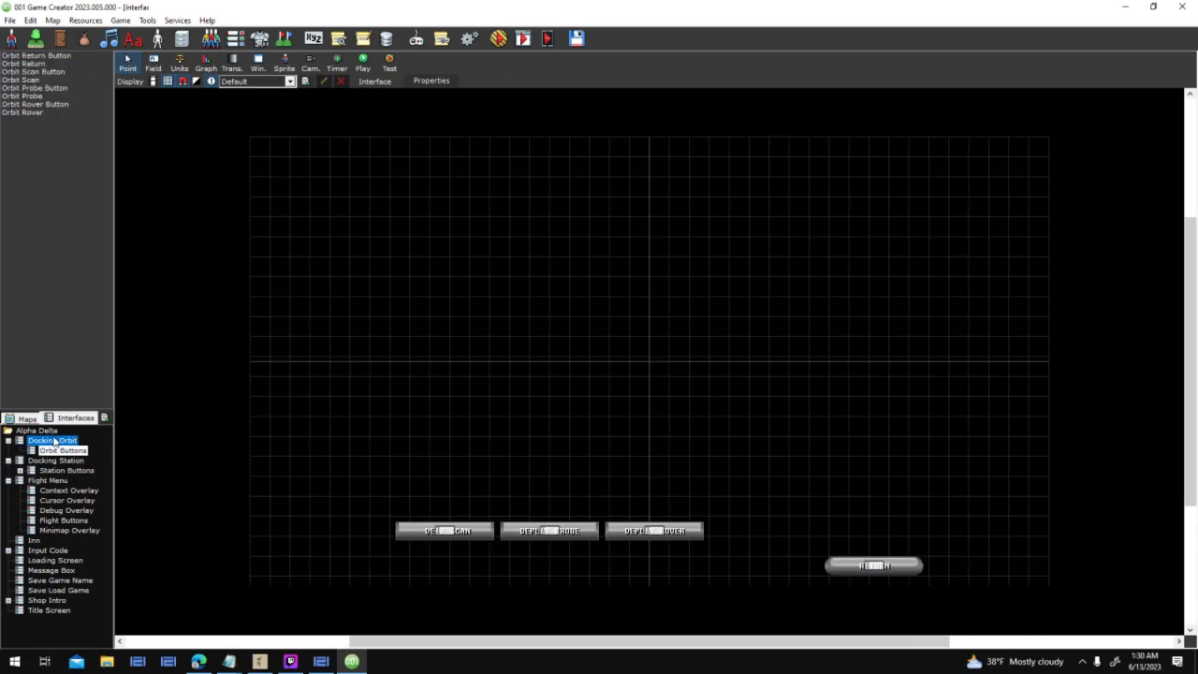
{"action": "double_click", "coordinate": [682, 255]}
{"action": "left_click", "coordinate": [855, 139]}
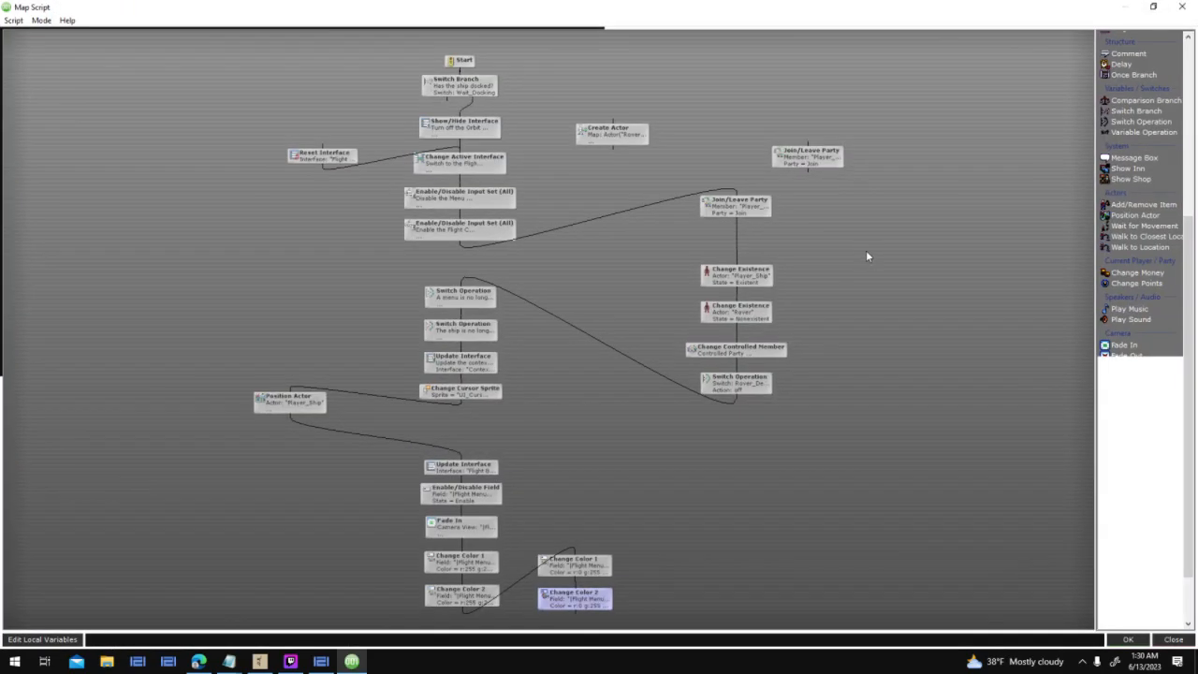
{"action": "scroll", "coordinate": [865, 250], "scroll_direction": "up", "scroll_amount": 2}
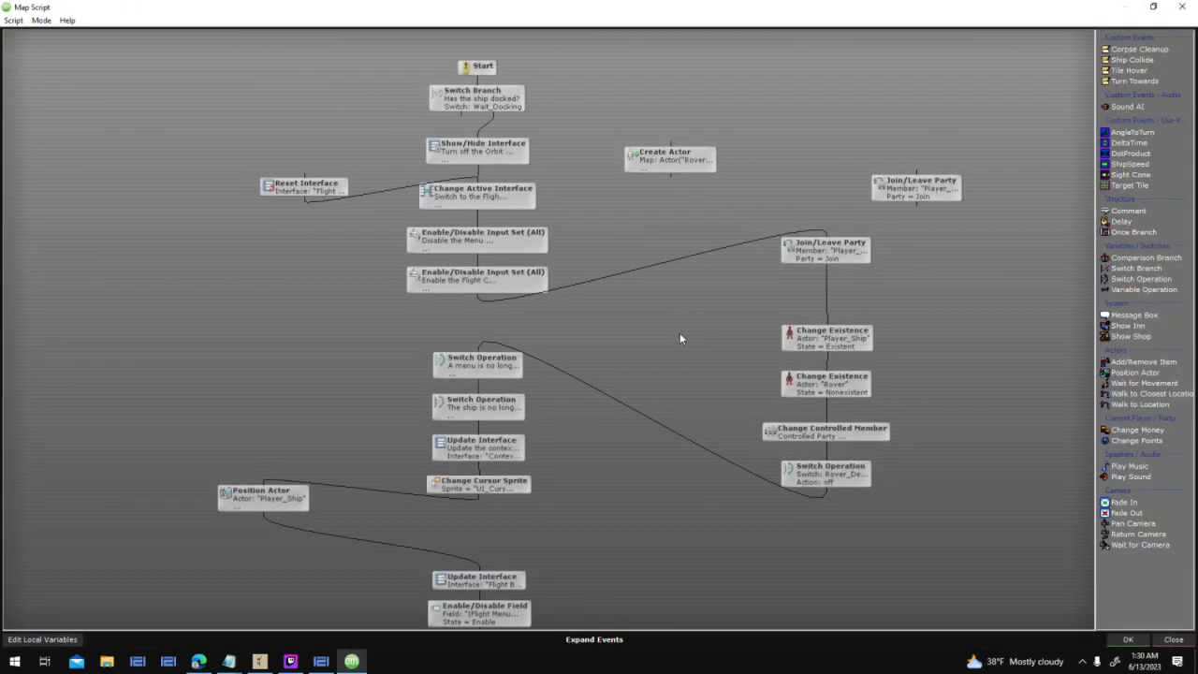
{"action": "left_click_drag", "start_coordinate": [651, 321], "coordinate": [622, 298]}
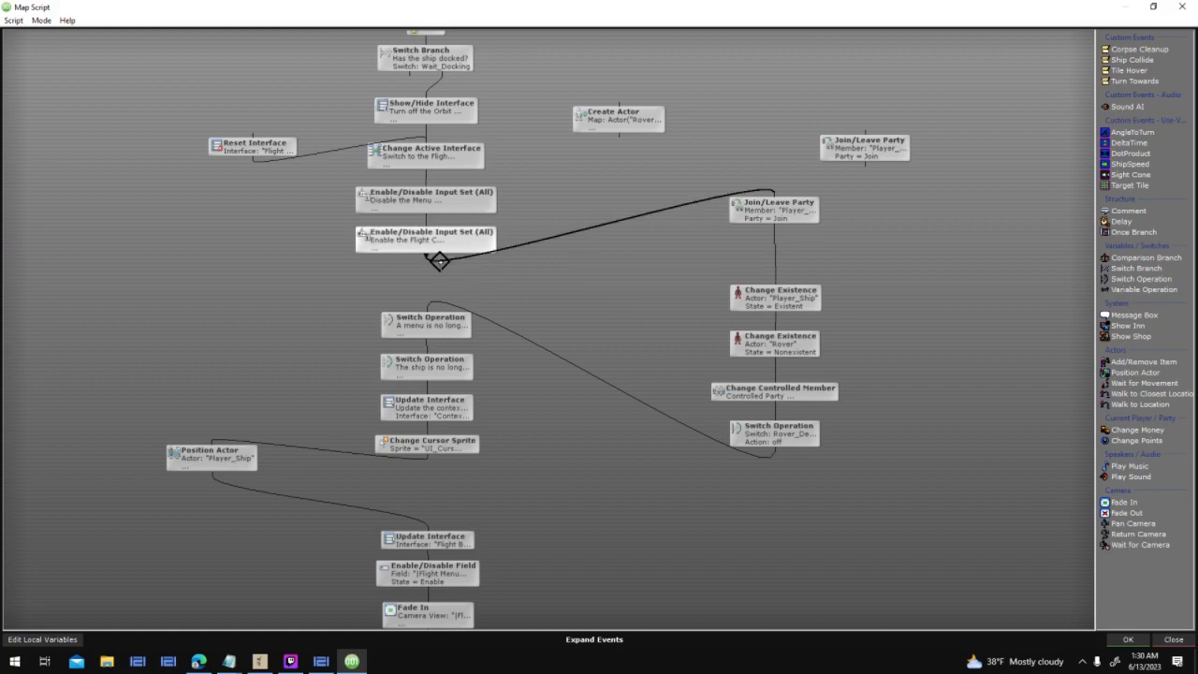
{"action": "left_click", "coordinate": [440, 260]}
{"action": "left_click_drag", "start_coordinate": [440, 302], "coordinate": [438, 311]}
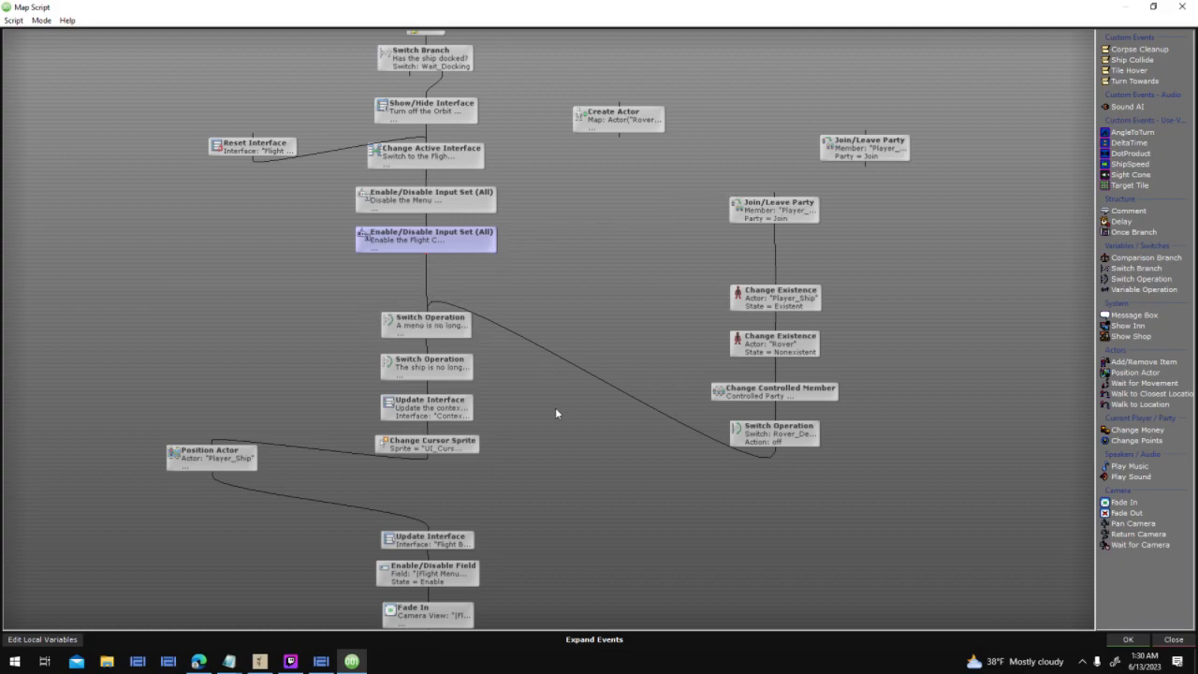
Route Change Cursor Sprite into the Join/Leave Party chain, link the chain's last Switch Operation to Position Actor, and place Position Actor below Change Cursor Sprite
{"action": "left_click", "coordinate": [449, 446]}
{"action": "left_click_drag", "start_coordinate": [428, 456], "coordinate": [765, 211]}
{"action": "left_click_drag", "start_coordinate": [608, 382], "coordinate": [217, 459]}
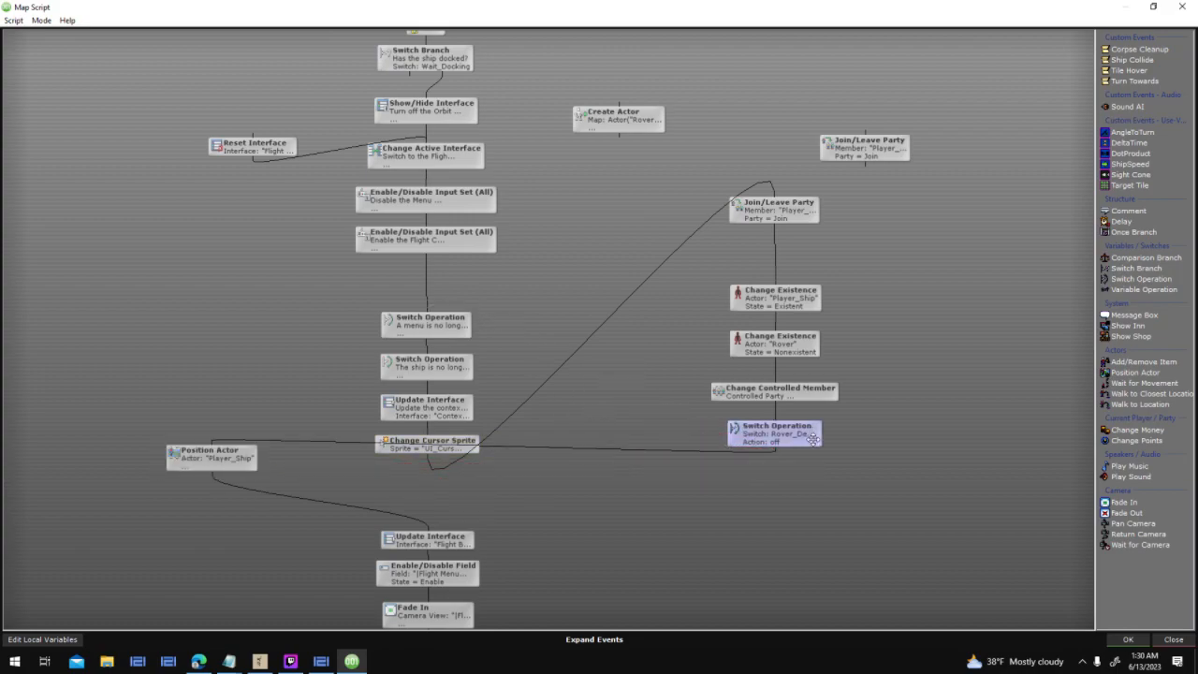
{"action": "scroll", "coordinate": [971, 393], "scroll_direction": "down", "scroll_amount": 3}
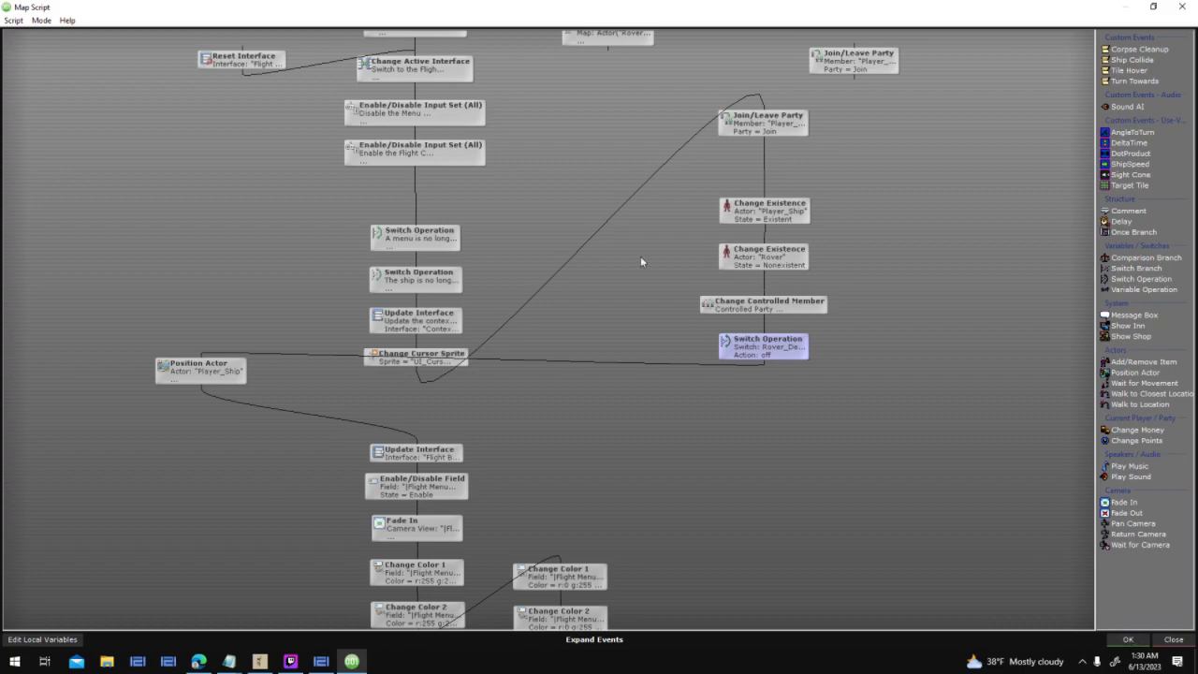
{"action": "scroll", "coordinate": [720, 374], "scroll_direction": "up", "scroll_amount": 4}
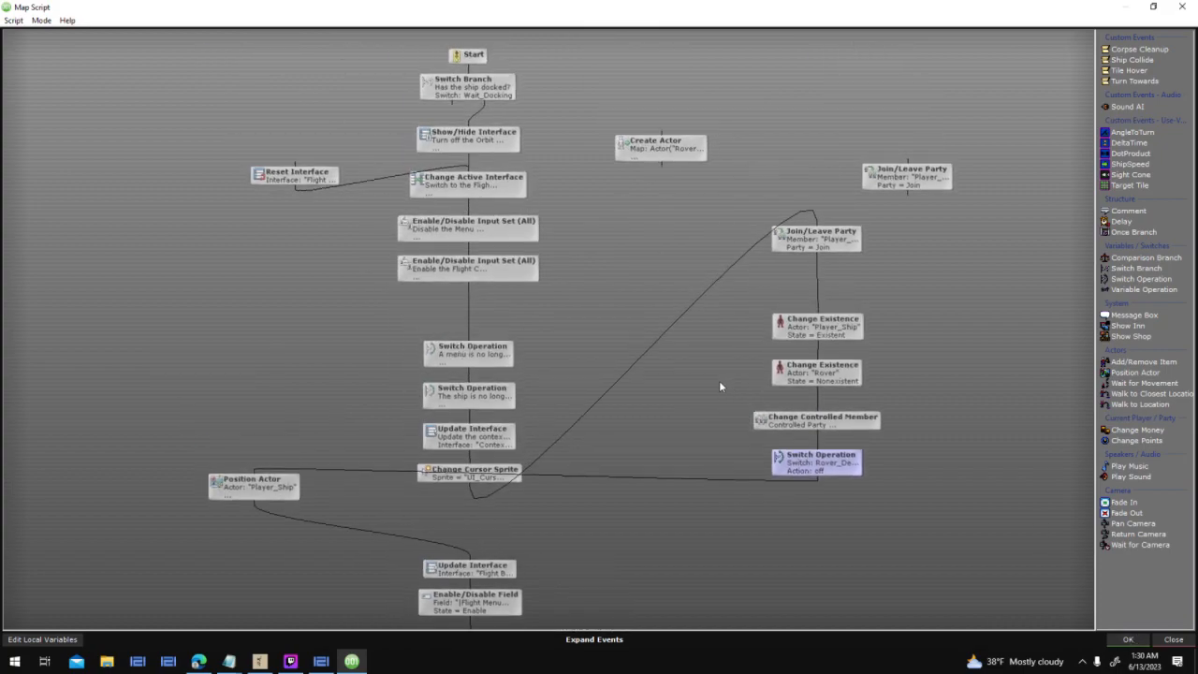
{"action": "left_click_drag", "start_coordinate": [234, 486], "coordinate": [524, 520]}
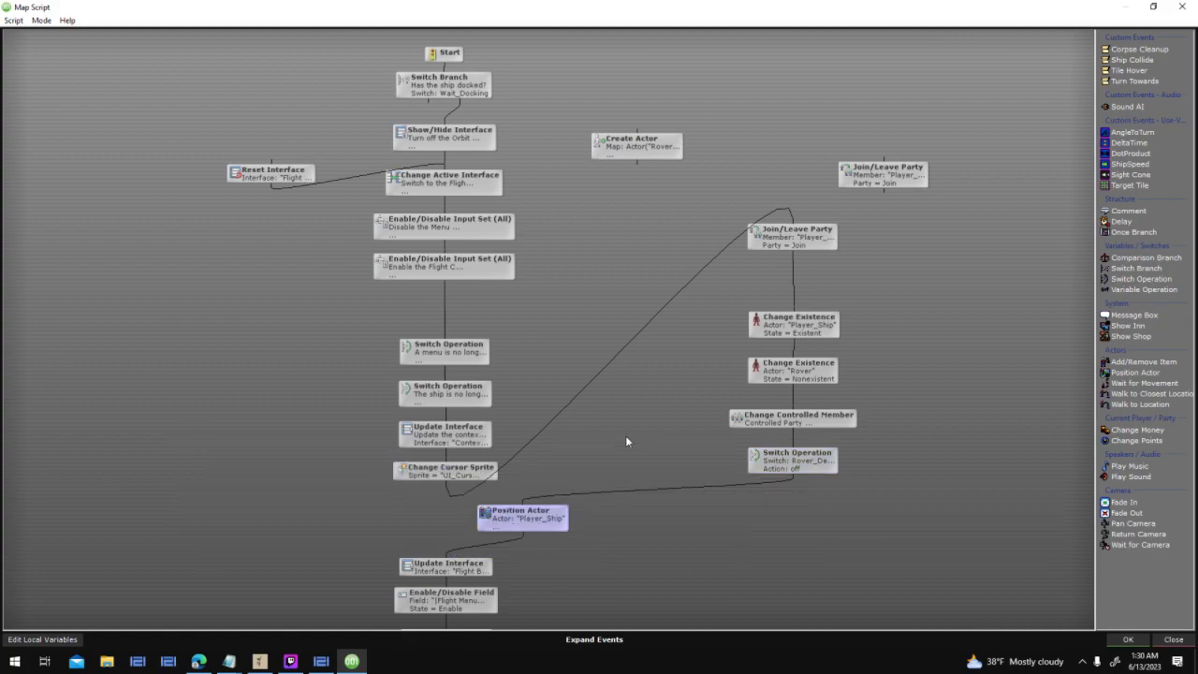
Link Change Cursor Sprite directly to Position Actor, bypassing the Join/Leave Party chain
{"action": "left_click_drag", "start_coordinate": [448, 485], "coordinate": [505, 508]}
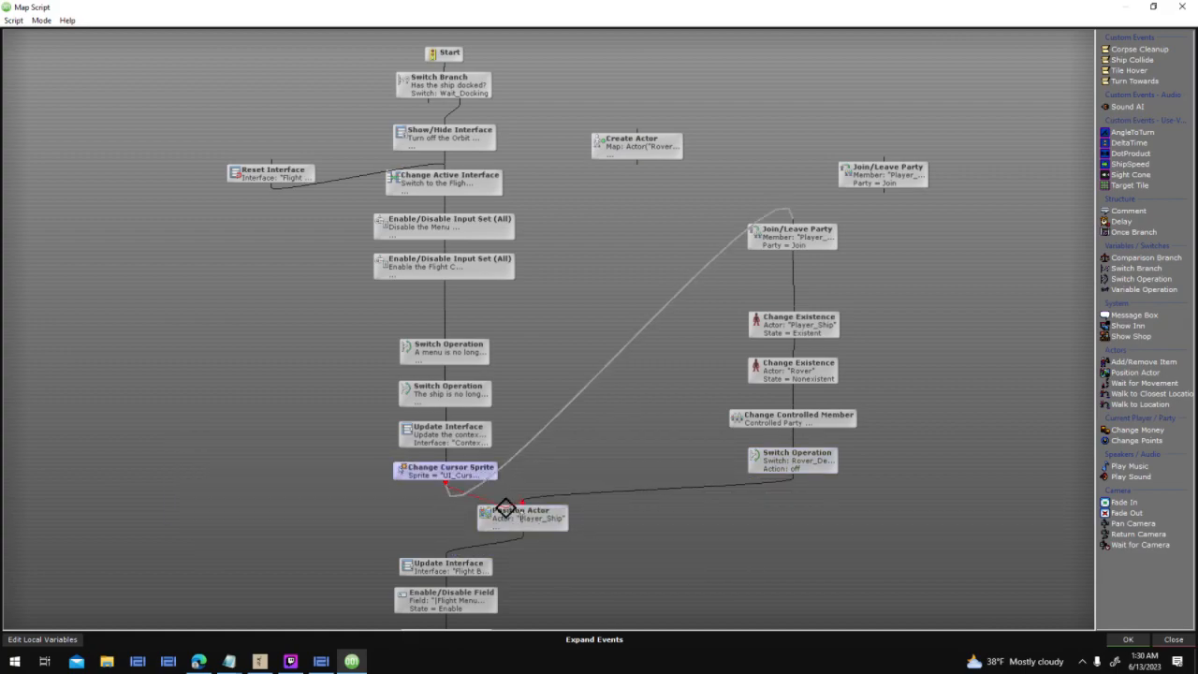
{"action": "left_click_drag", "start_coordinate": [550, 476], "coordinate": [604, 396]}
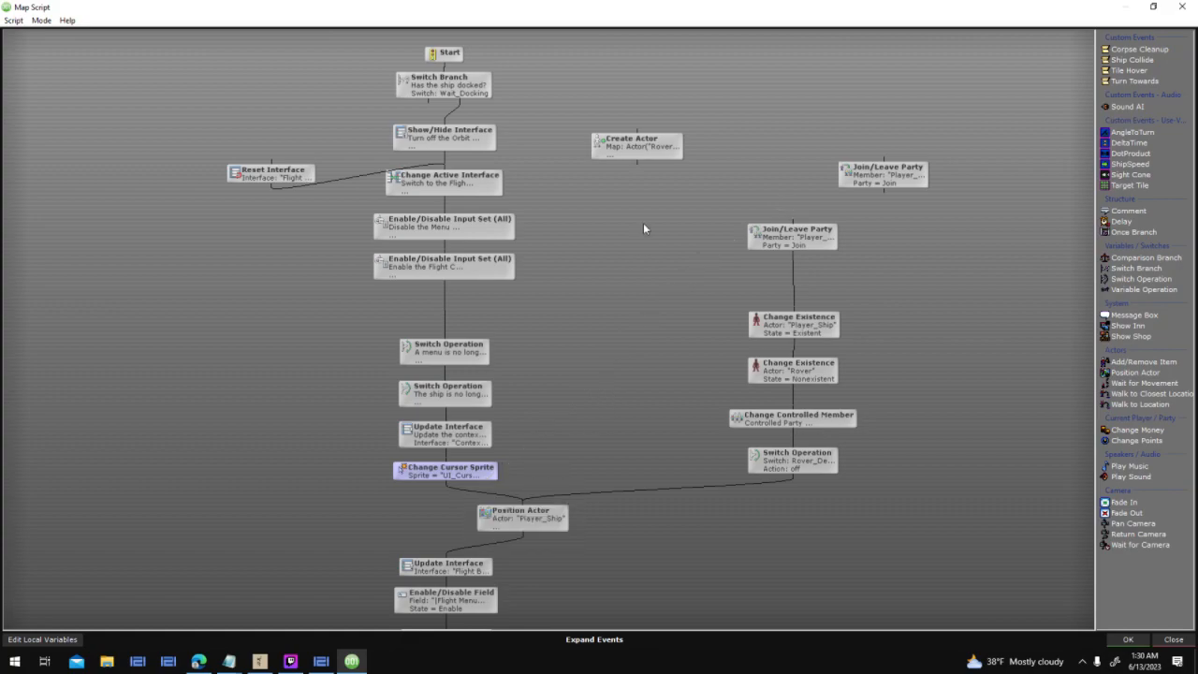
Move the unused Create Actor node aside and close the gaps between the Switch Operation, Update Interface and Change Cursor Sprite nodes
{"action": "left_click_drag", "start_coordinate": [657, 155], "coordinate": [944, 95]}
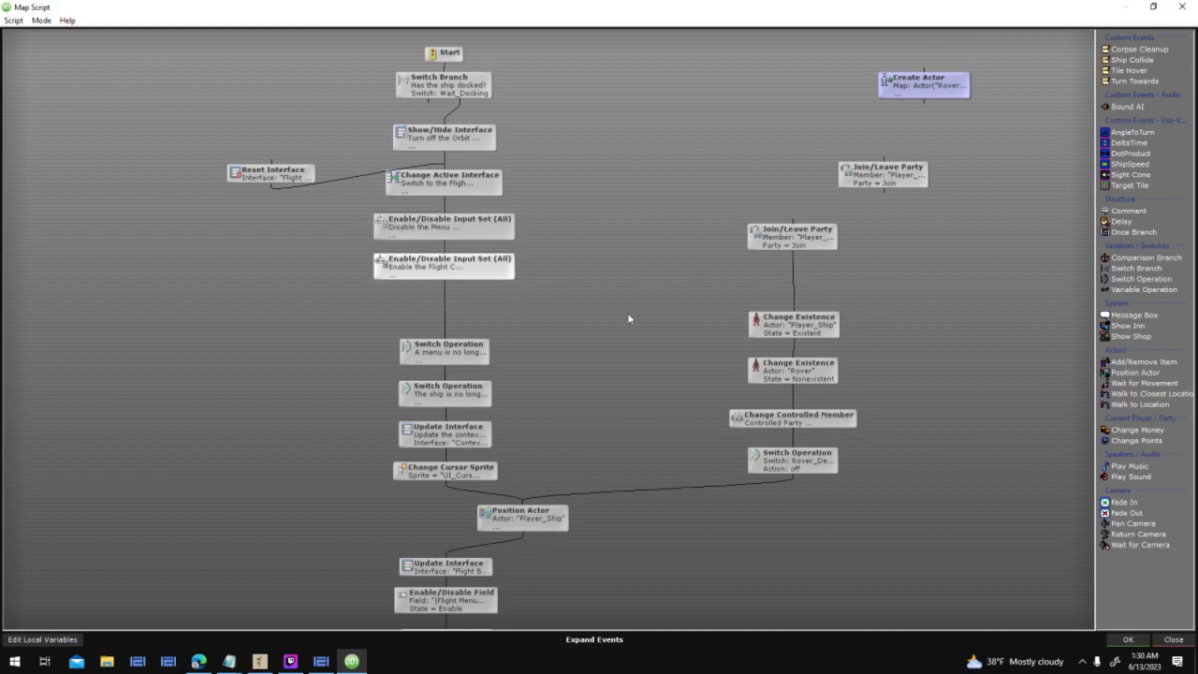
{"action": "left_click_drag", "start_coordinate": [534, 348], "coordinate": [470, 363]}
{"action": "left_click_drag", "start_coordinate": [481, 431], "coordinate": [482, 405]}
{"action": "left_click_drag", "start_coordinate": [470, 462], "coordinate": [470, 438]}
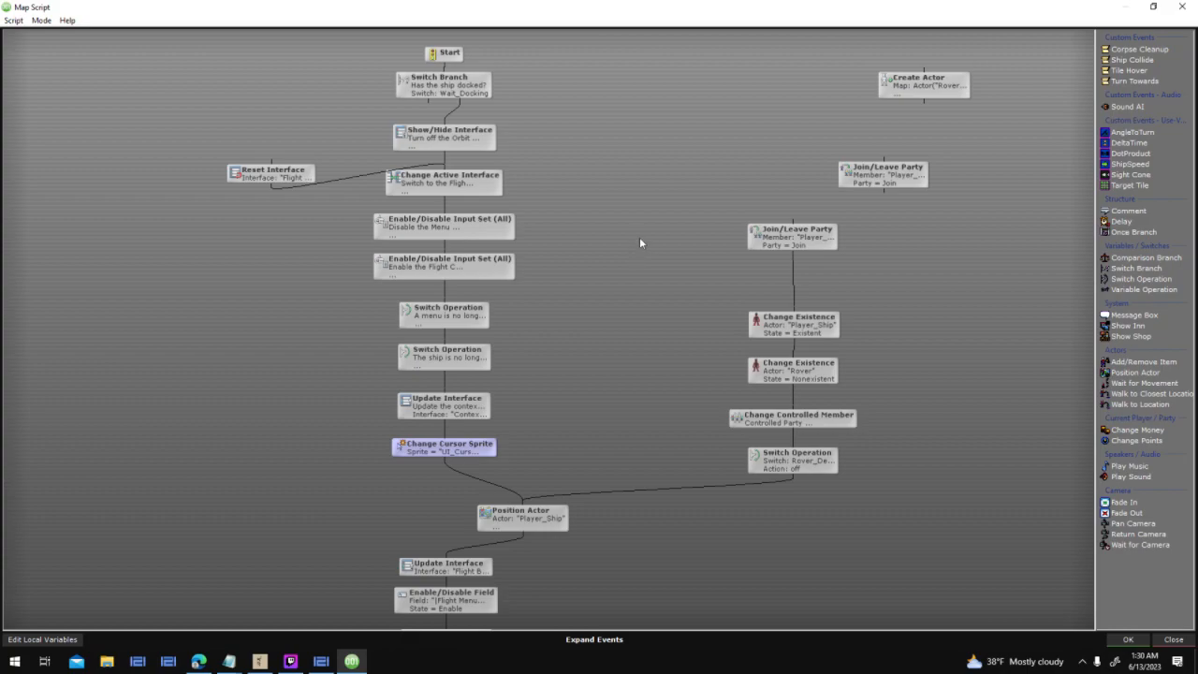
Reconnect Change Cursor Sprite to the Join/Leave Party chain and save the script and the Docking Orbit properties
{"action": "mouse_move", "coordinate": [803, 230]}
{"action": "left_mouse_down", "text": "shift"}
{"action": "mouse_move", "coordinate": [806, 246]}
{"action": "mouse_move", "coordinate": [804, 230]}
{"action": "left_mouse_up", "text": "shift"}
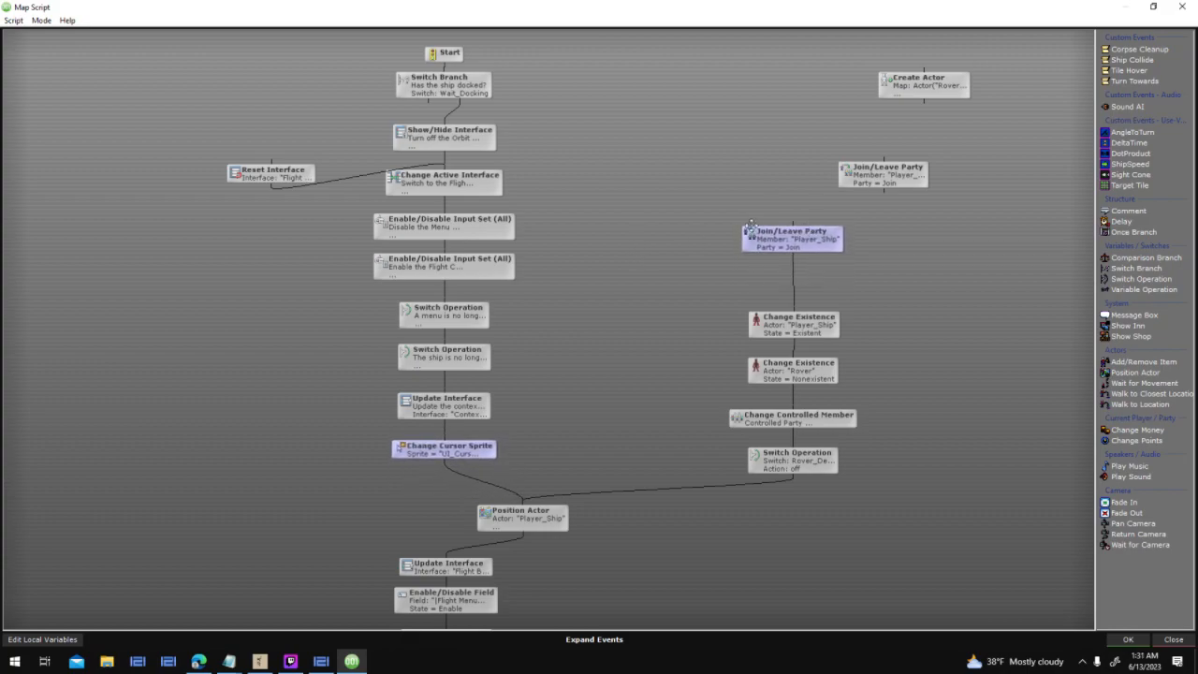
{"action": "left_click", "coordinate": [444, 454]}
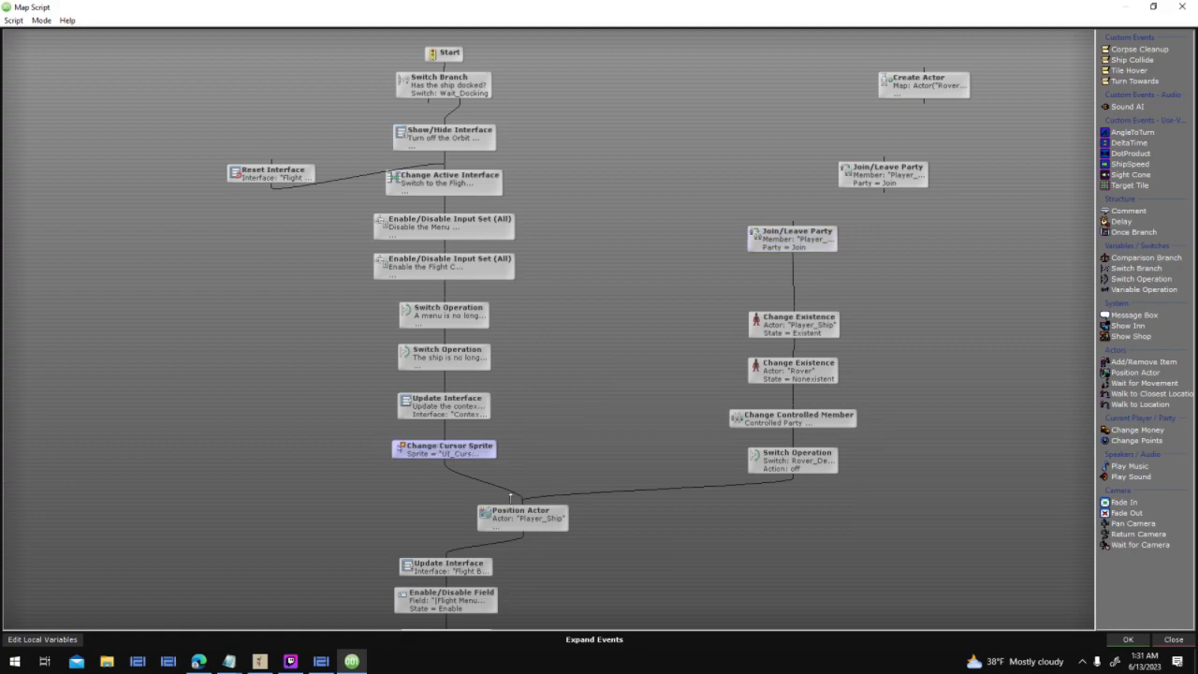
{"action": "left_click_drag", "start_coordinate": [511, 491], "coordinate": [787, 236]}
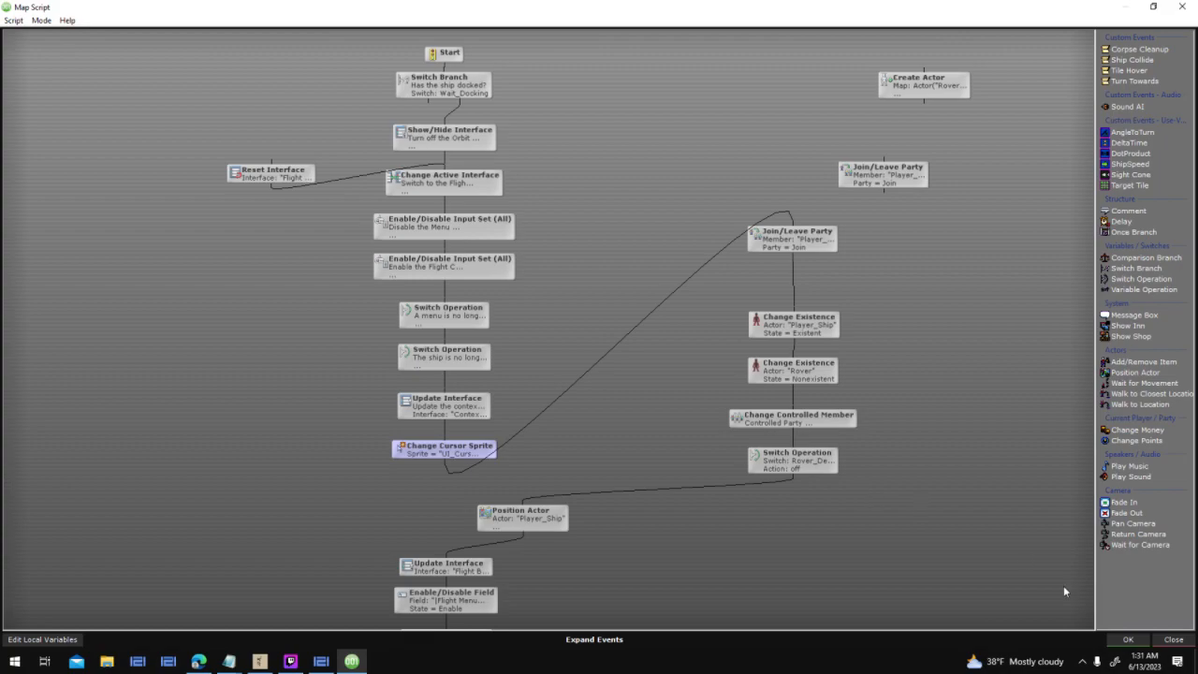
{"action": "left_click", "coordinate": [1127, 639]}
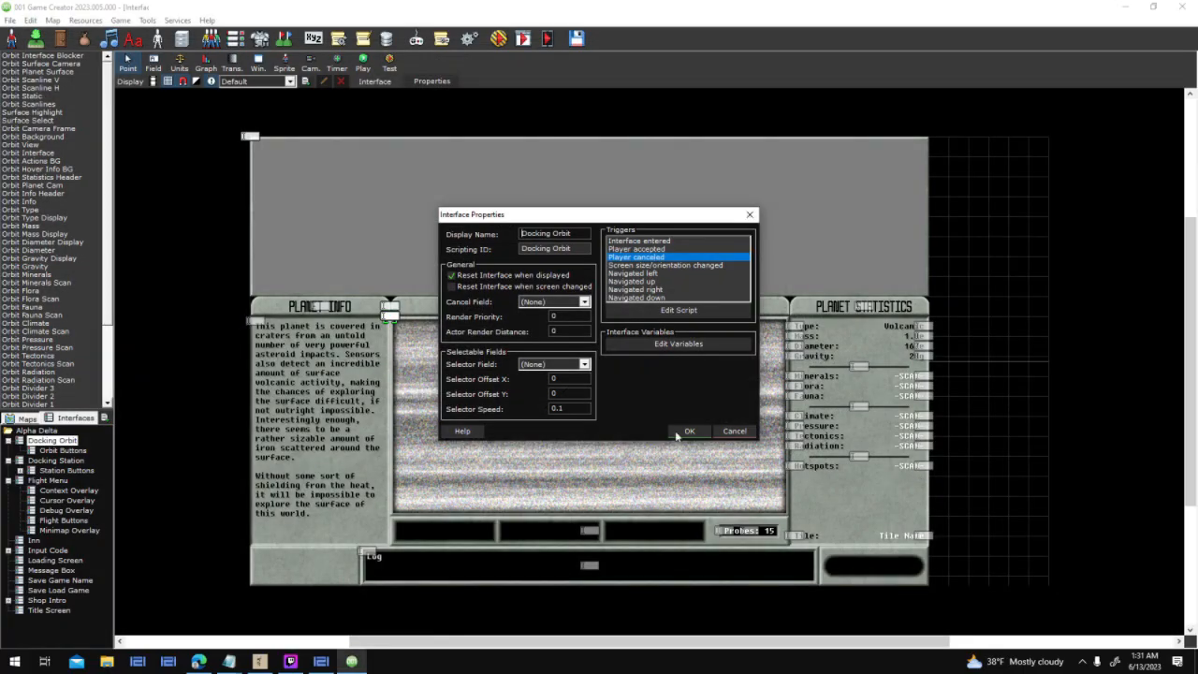
{"action": "left_click", "coordinate": [688, 431]}
Test-run the project and start a new game from the title screen
{"action": "left_click", "coordinate": [494, 41]}
{"action": "left_click", "coordinate": [563, 370]}
{"action": "key", "text": "Return"}
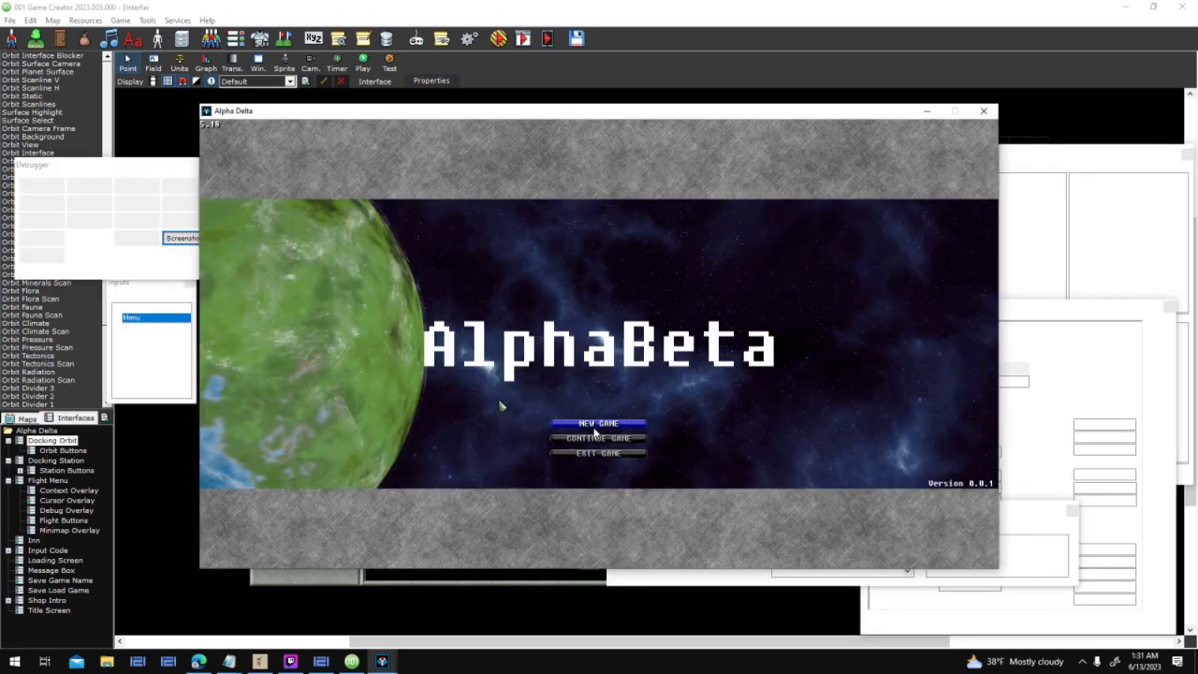
{"action": "left_click", "coordinate": [597, 424]}
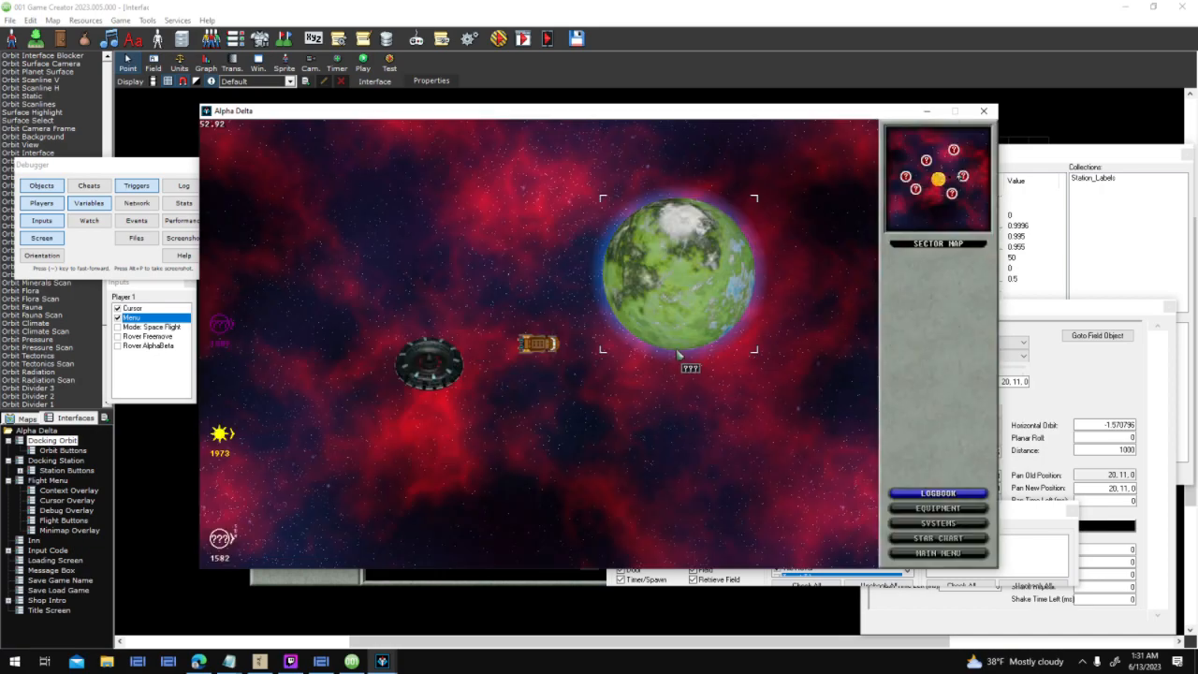
Test entering and leaving the green planet's orbit twice, ignoring the script error, and target Helios Station
{"action": "left_click", "coordinate": [678, 353]}
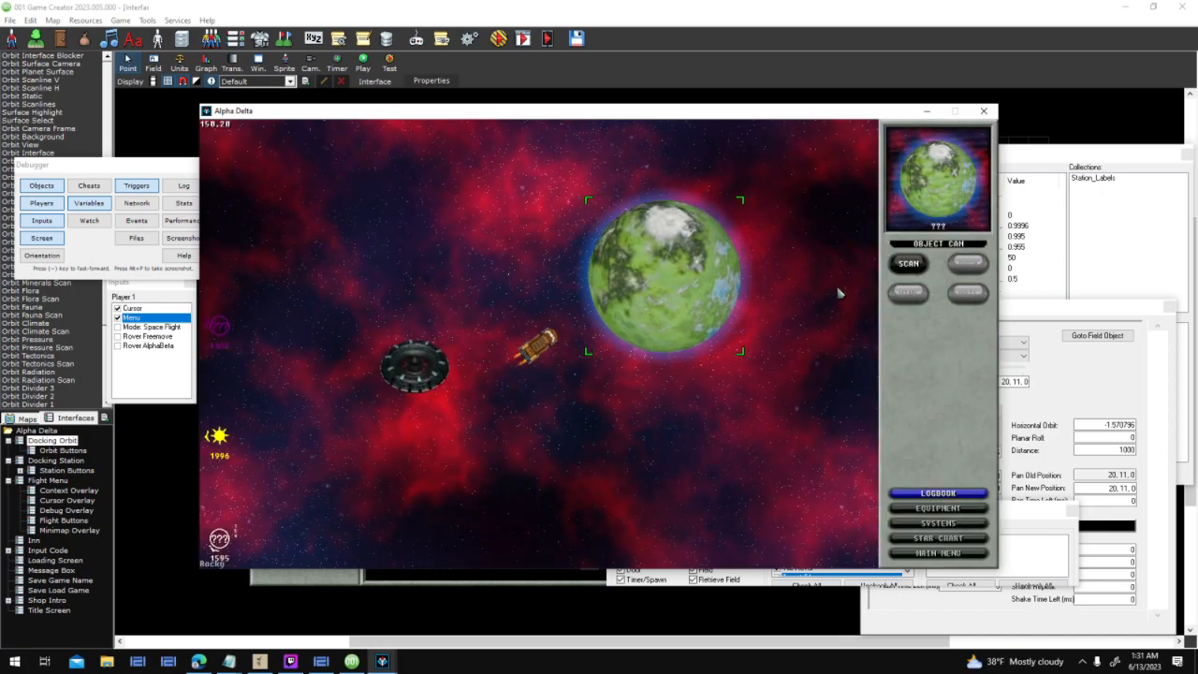
{"action": "left_click", "coordinate": [913, 268]}
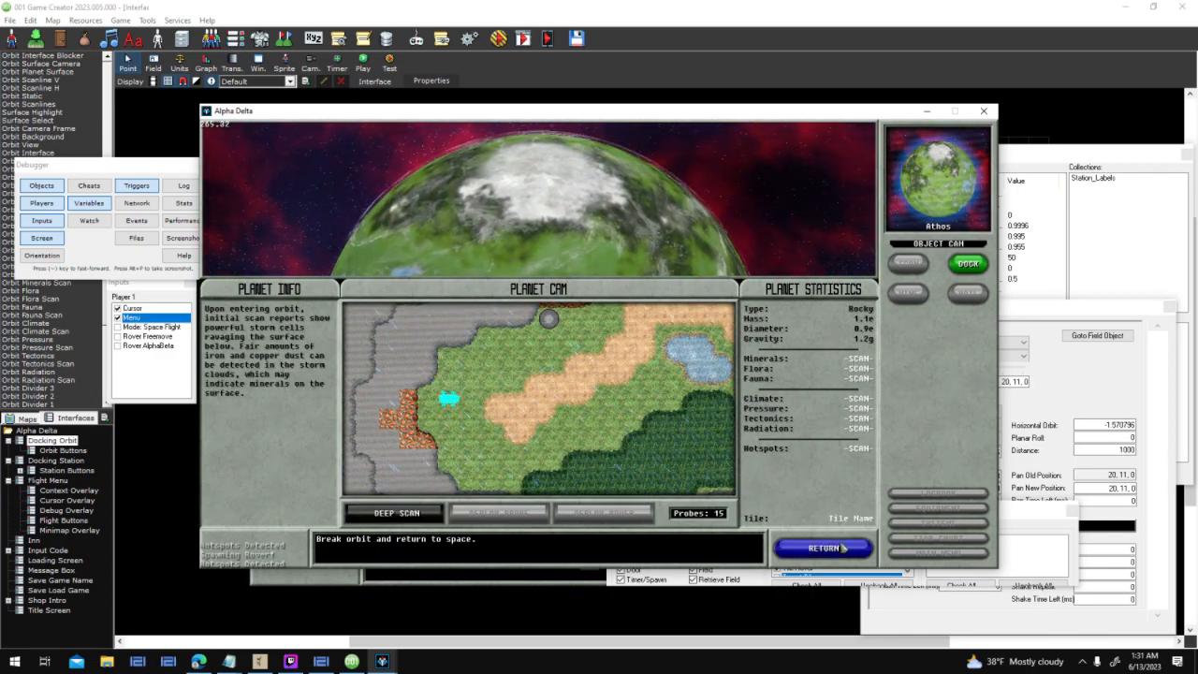
{"action": "left_click", "coordinate": [839, 547]}
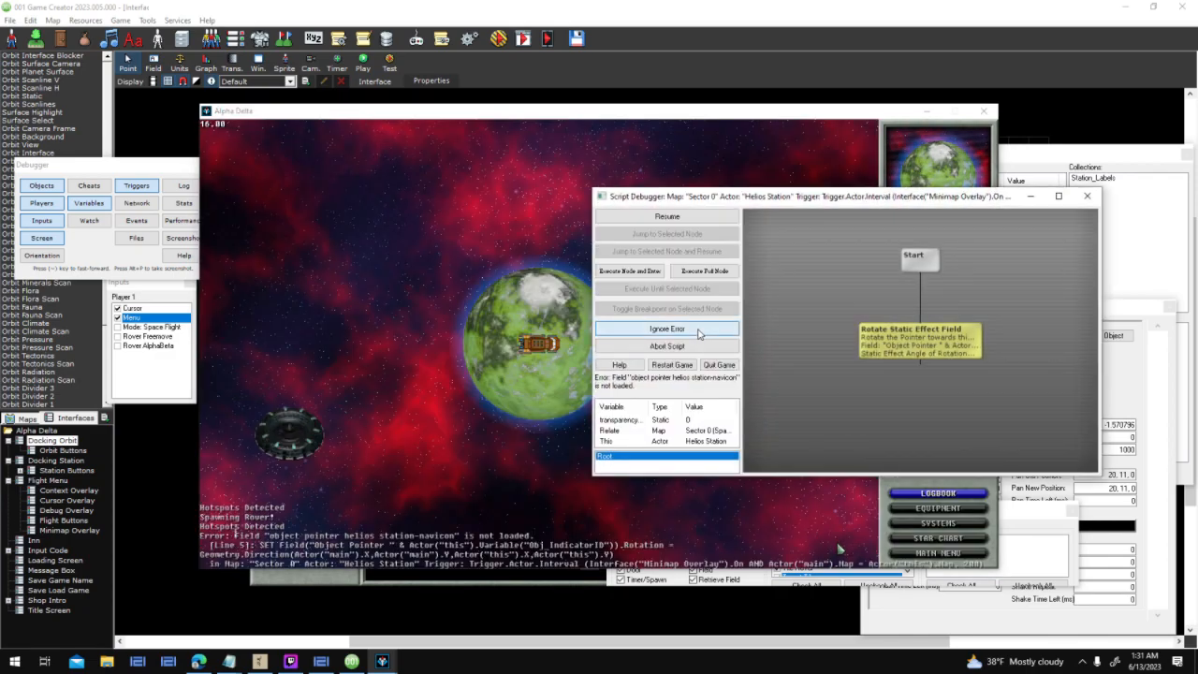
{"action": "left_click", "coordinate": [697, 331]}
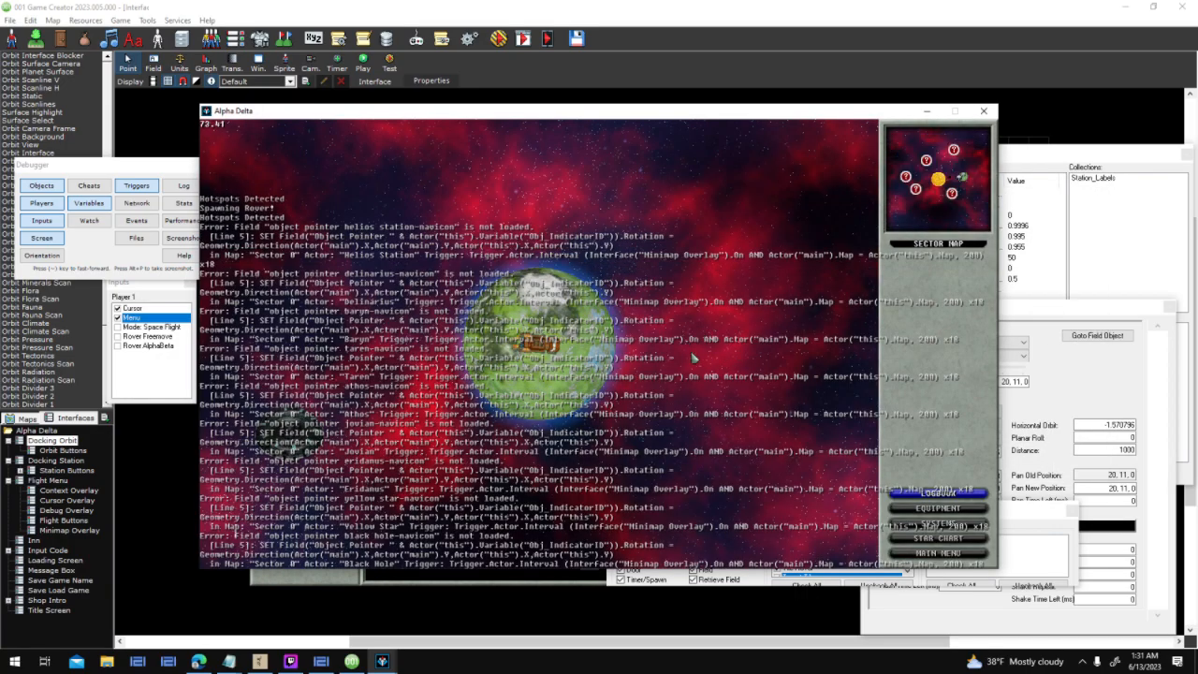
{"action": "left_click", "coordinate": [966, 265]}
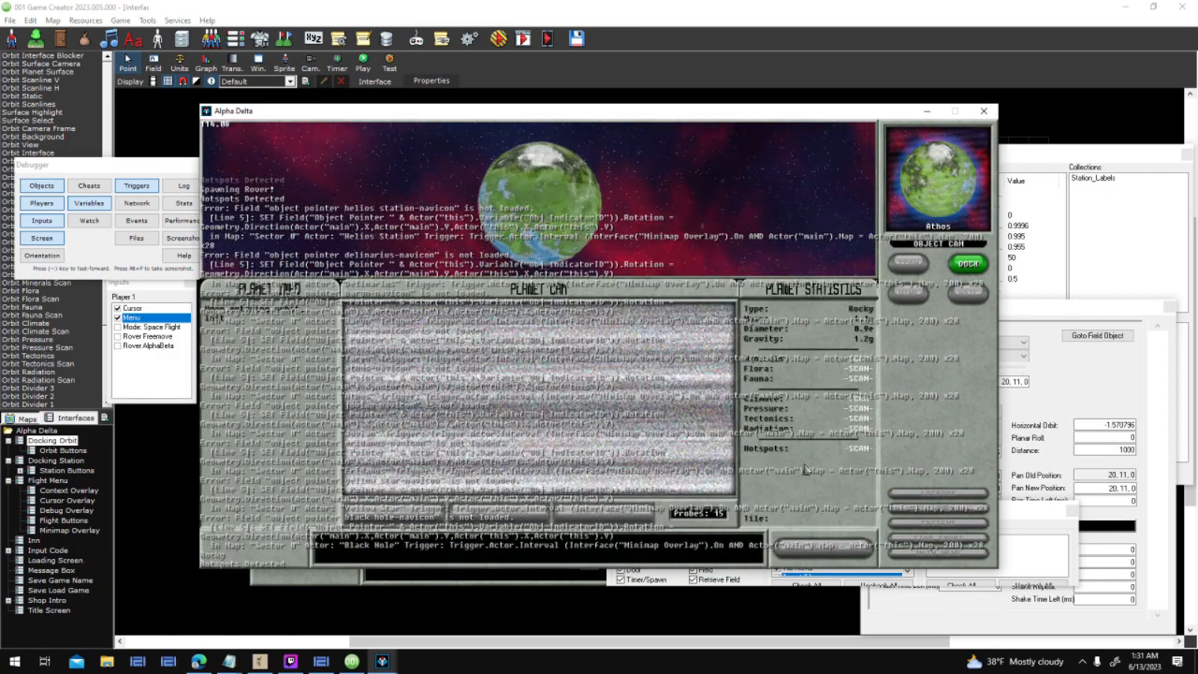
{"action": "left_click", "coordinate": [843, 556]}
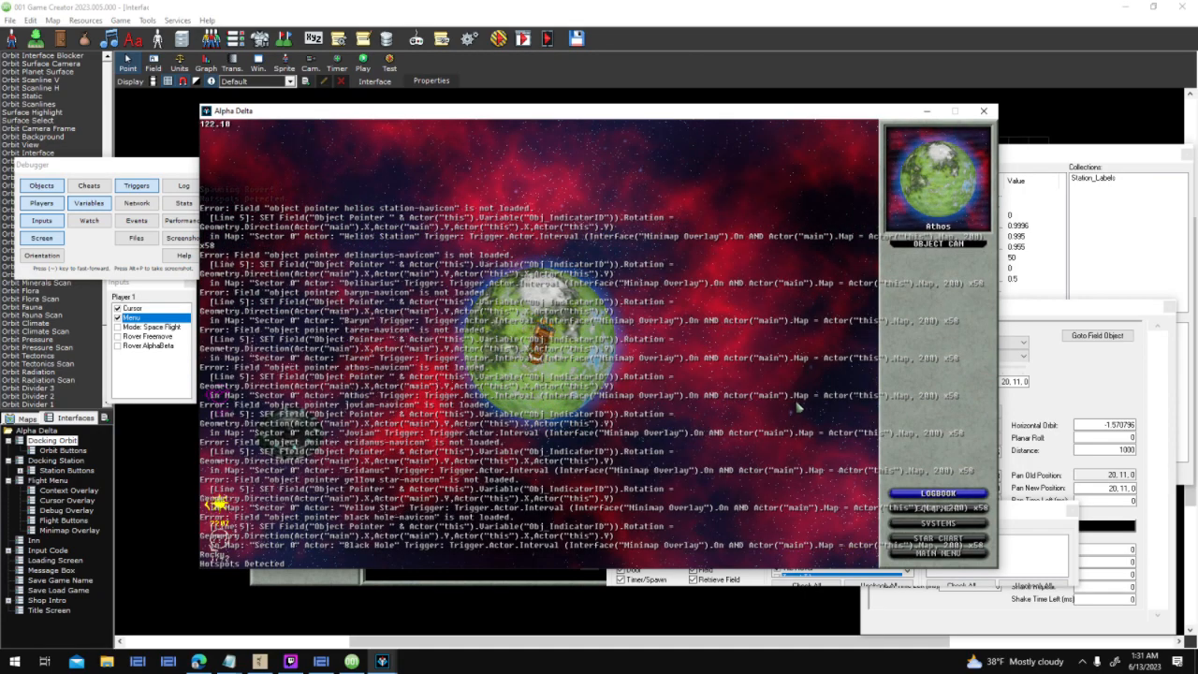
{"action": "left_click", "coordinate": [627, 298]}
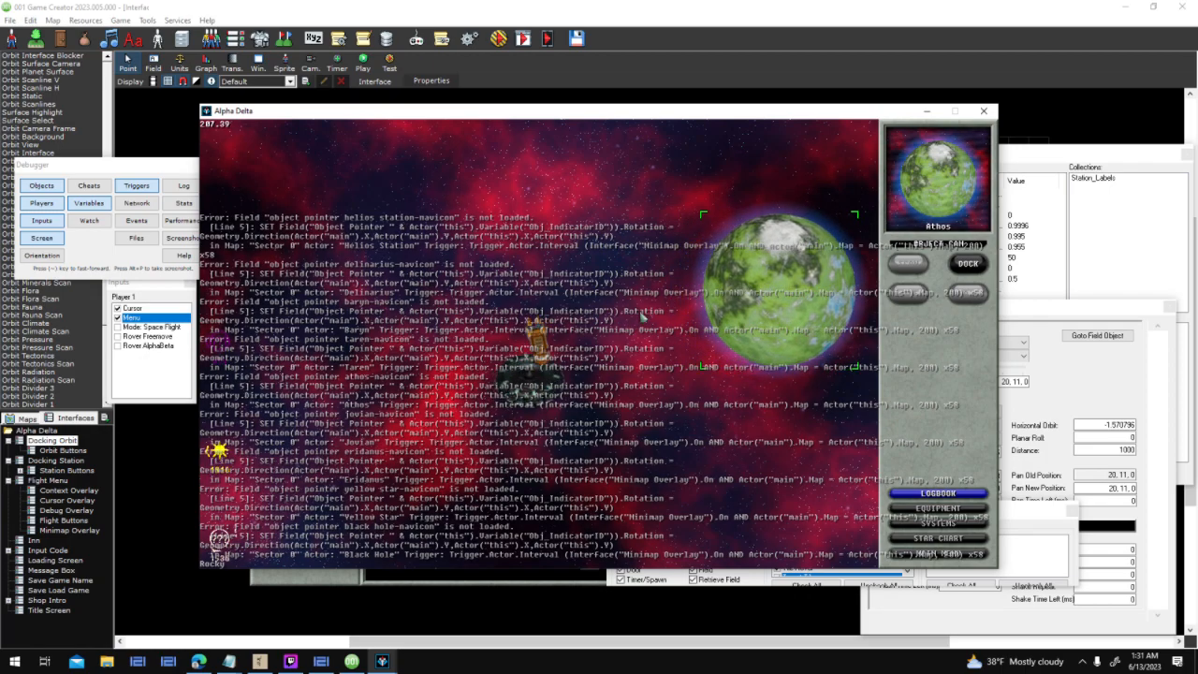
{"action": "left_click", "coordinate": [599, 350]}
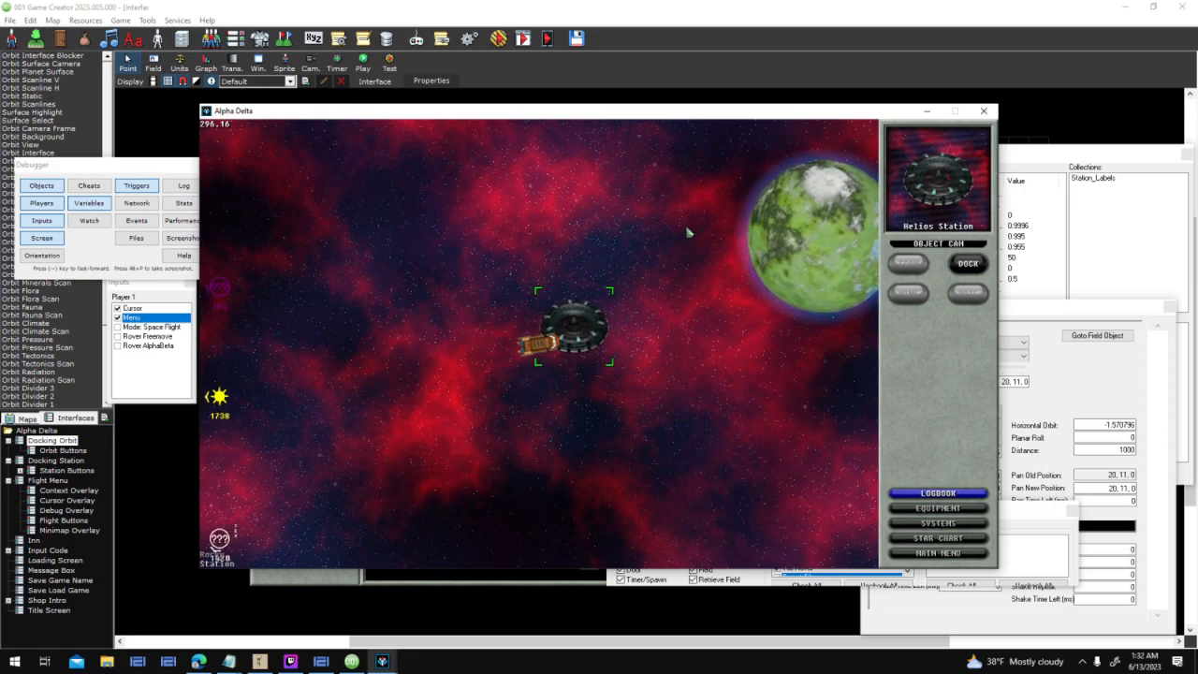
Add "- Fix selection frame not showing up when exiting a docking or station menu (Manually set visibility)" to To Do.txt in Notepad
{"action": "left_click", "coordinate": [229, 660]}
{"action": "left_click", "coordinate": [272, 614]}
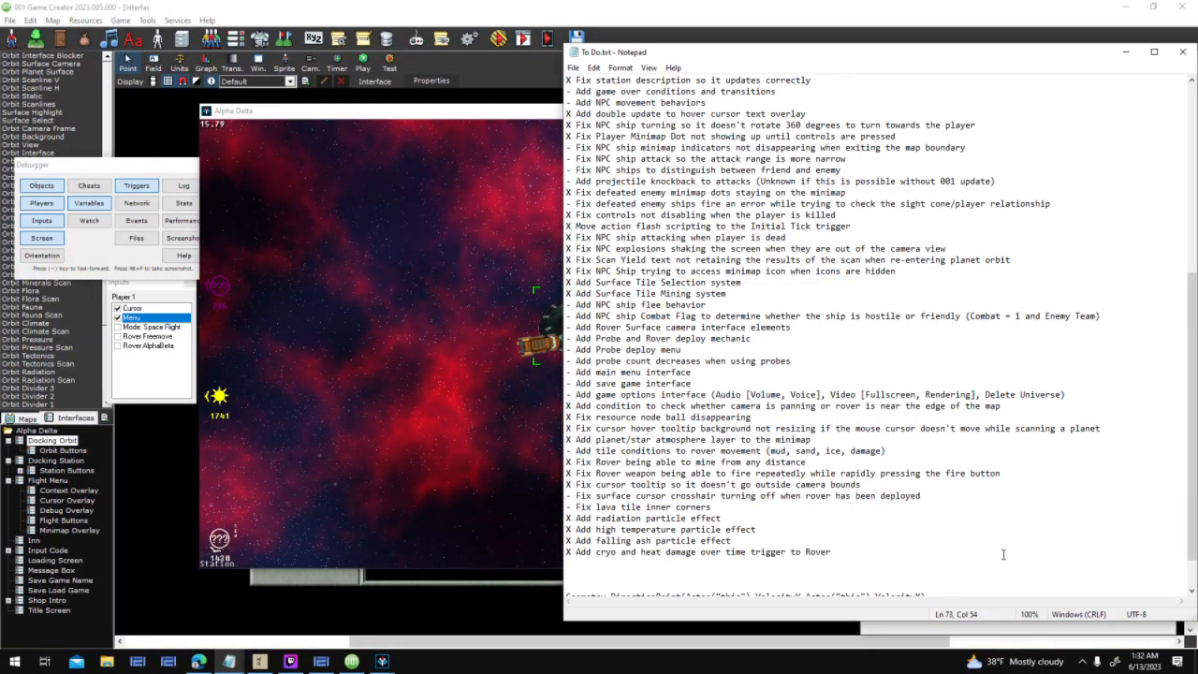
{"action": "key", "text": "Return"}
{"action": "type", "text": "-"}
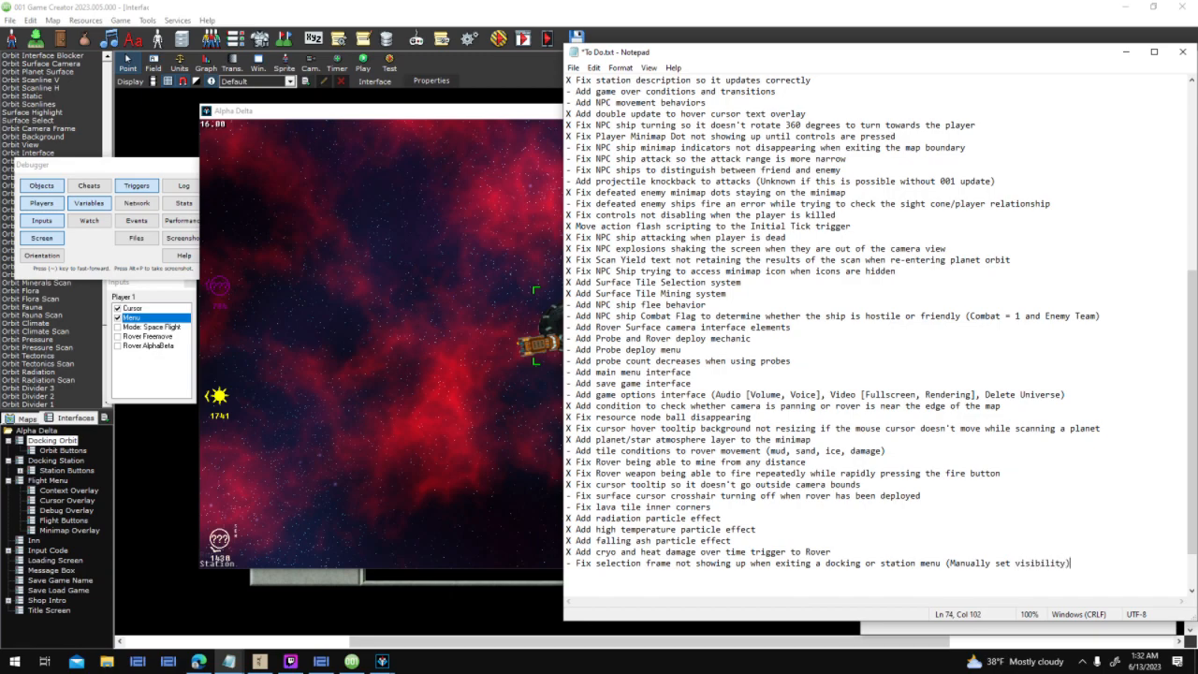
Save To Do.txt and switch back to the running Alpha Delta game
{"action": "left_click", "coordinate": [576, 71]}
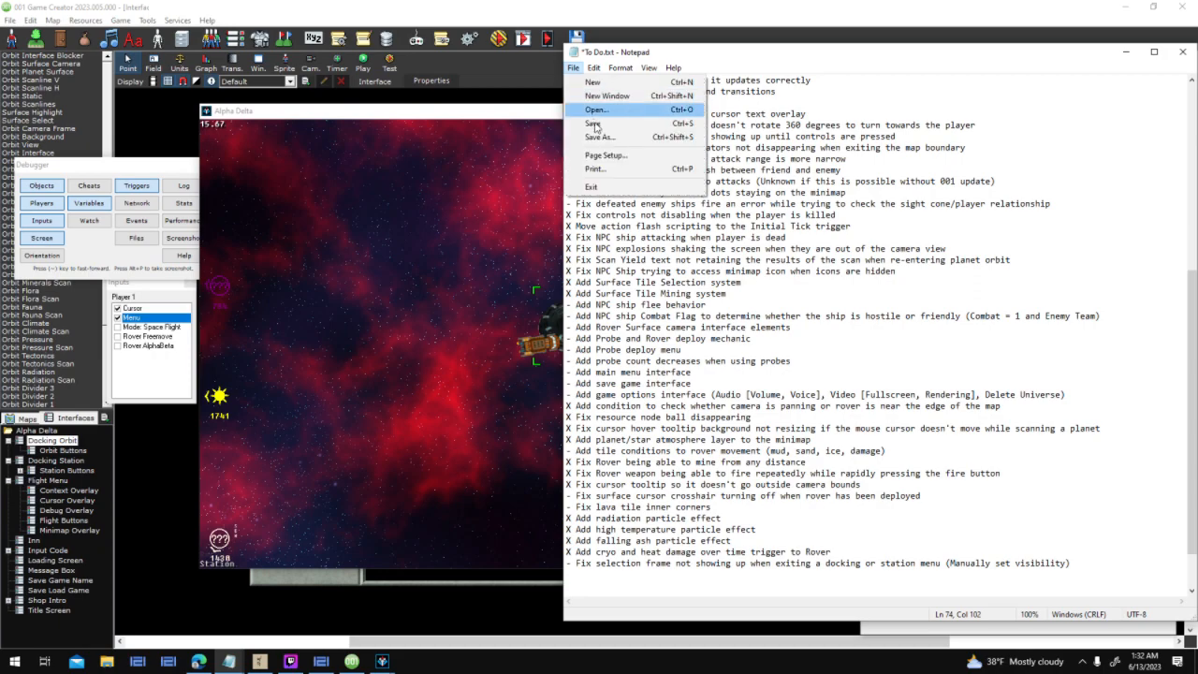
{"action": "left_click", "coordinate": [596, 126]}
{"action": "left_click", "coordinate": [534, 197]}
Test repeatedly entering and leaving orbit around Athos, including a rover deployment, and end the test run
{"action": "left_click", "coordinate": [782, 261]}
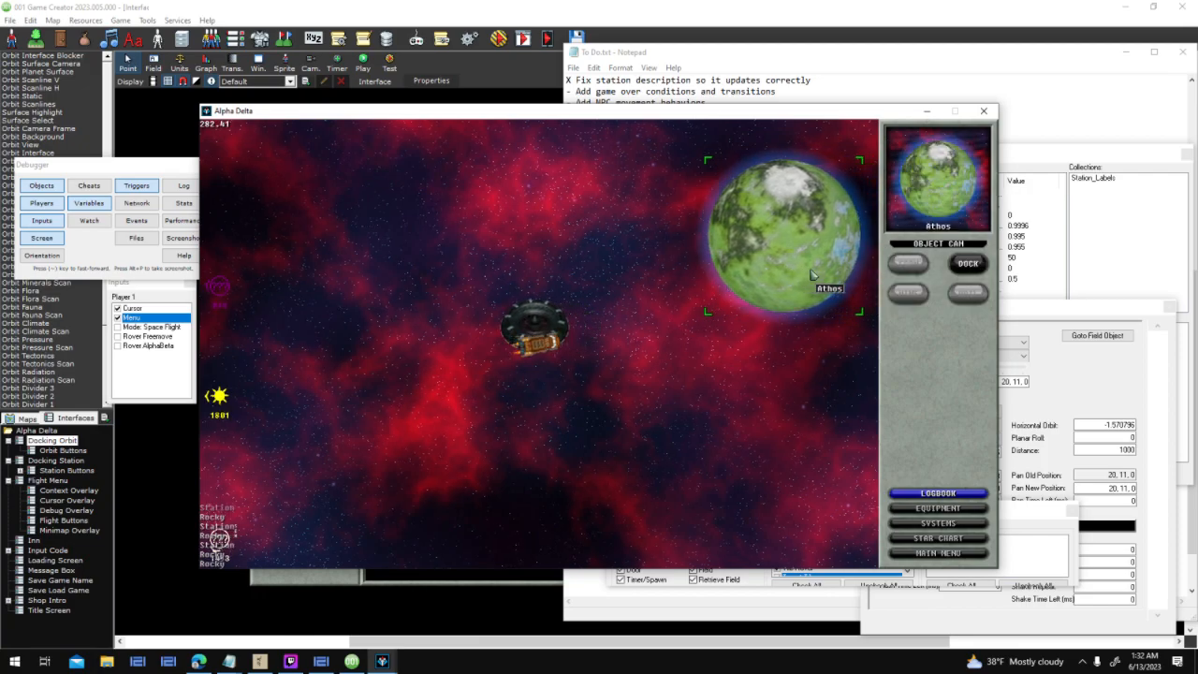
{"action": "left_click", "coordinate": [964, 264]}
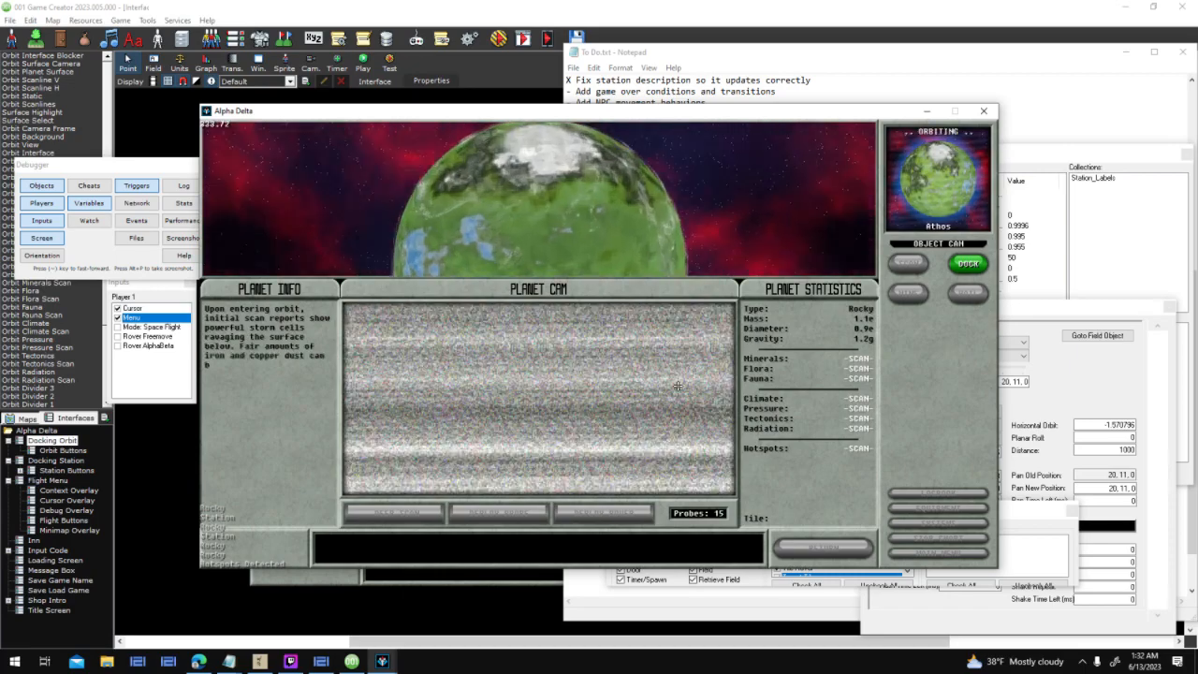
{"action": "left_click", "coordinate": [841, 549]}
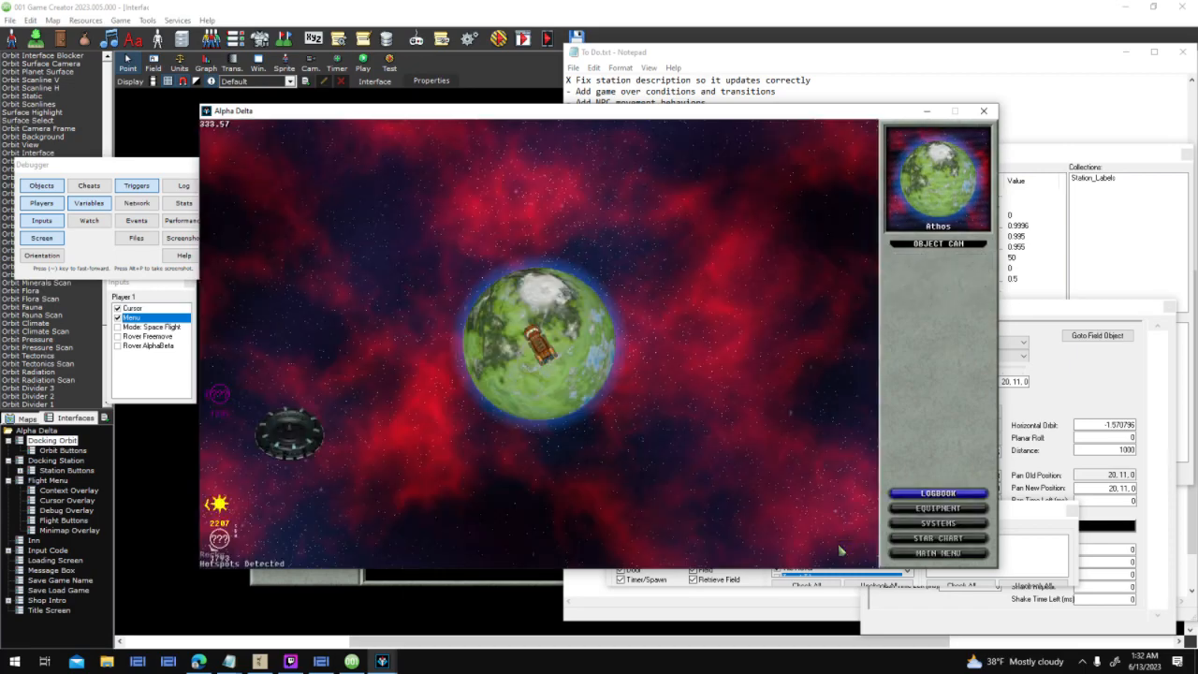
{"action": "left_click", "coordinate": [614, 354]}
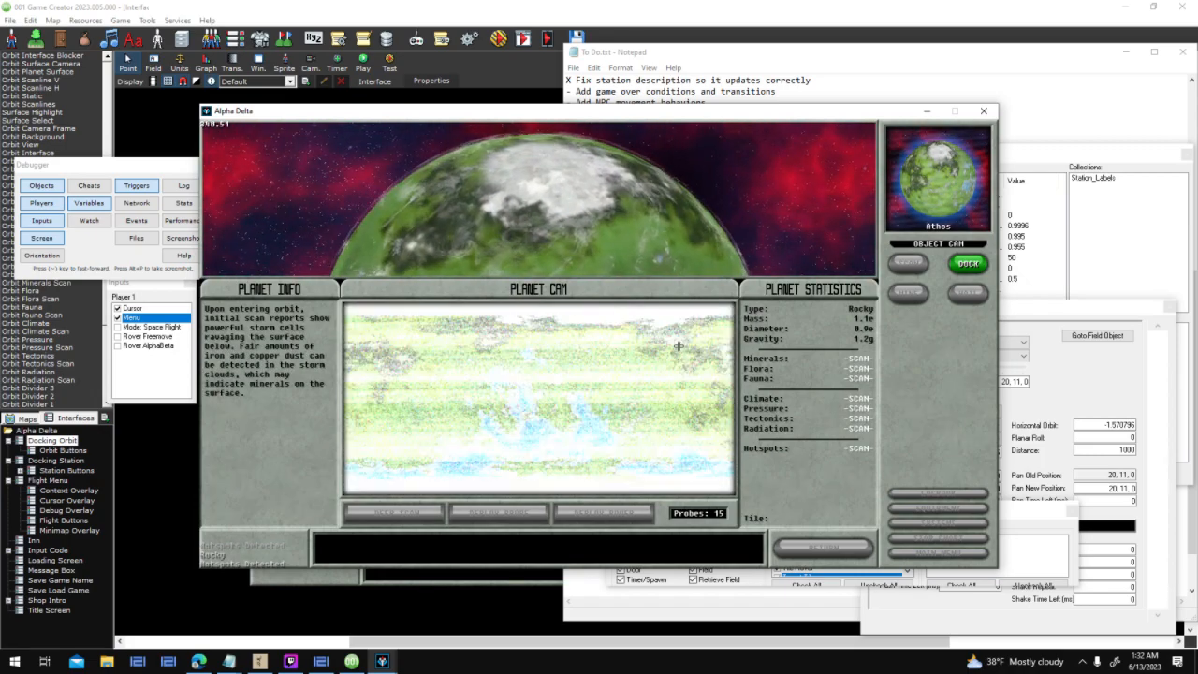
{"action": "left_click", "coordinate": [795, 554]}
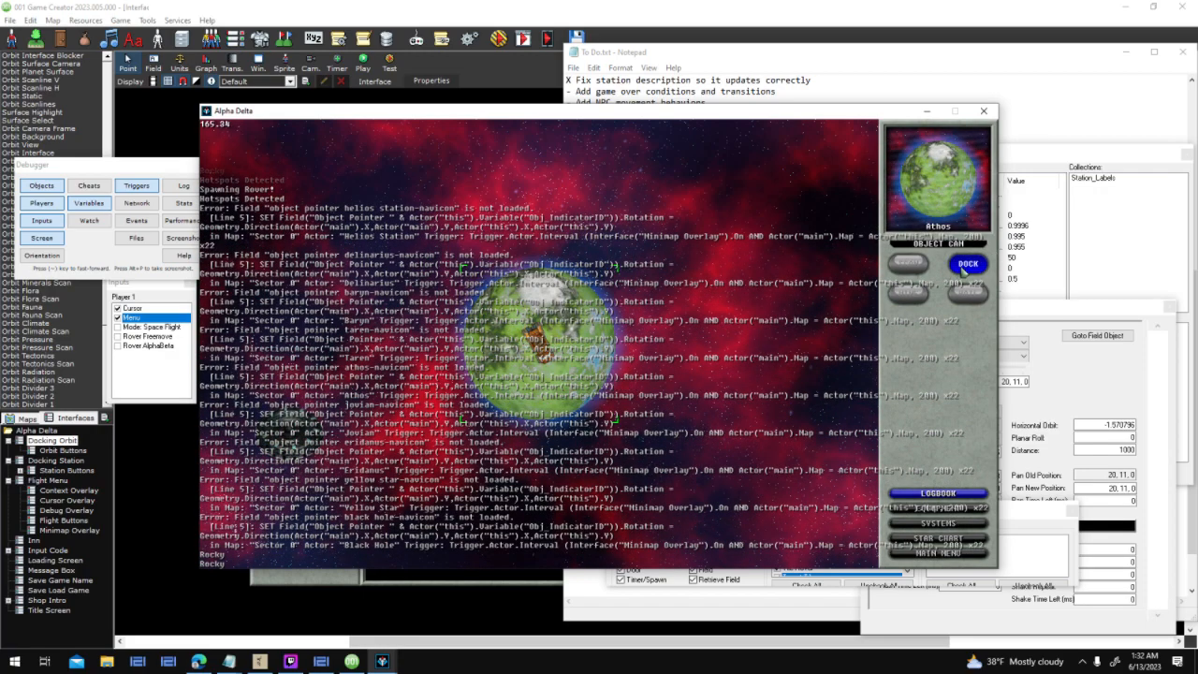
{"action": "left_click", "coordinate": [965, 265]}
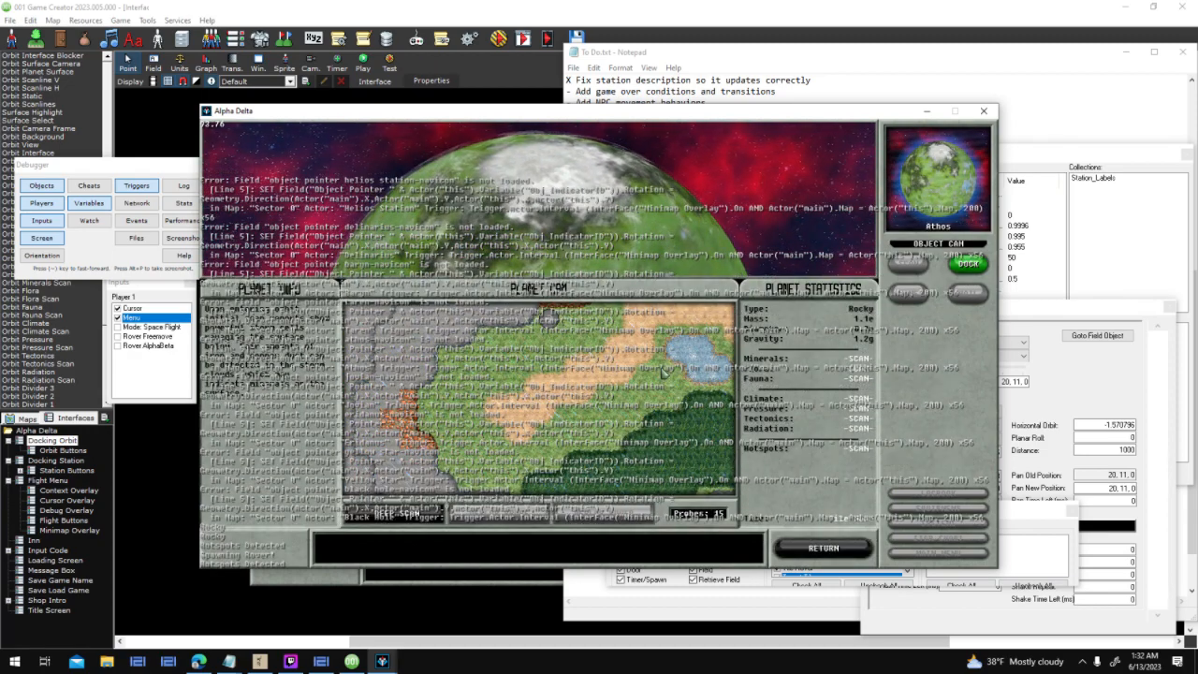
{"action": "left_click", "coordinate": [980, 112]}
{"action": "right_click", "coordinate": [1010, 8]}
{"action": "left_click", "coordinate": [880, 10]}
{"action": "right_click", "coordinate": [835, 11]}
{"action": "left_click", "coordinate": [602, 63]}
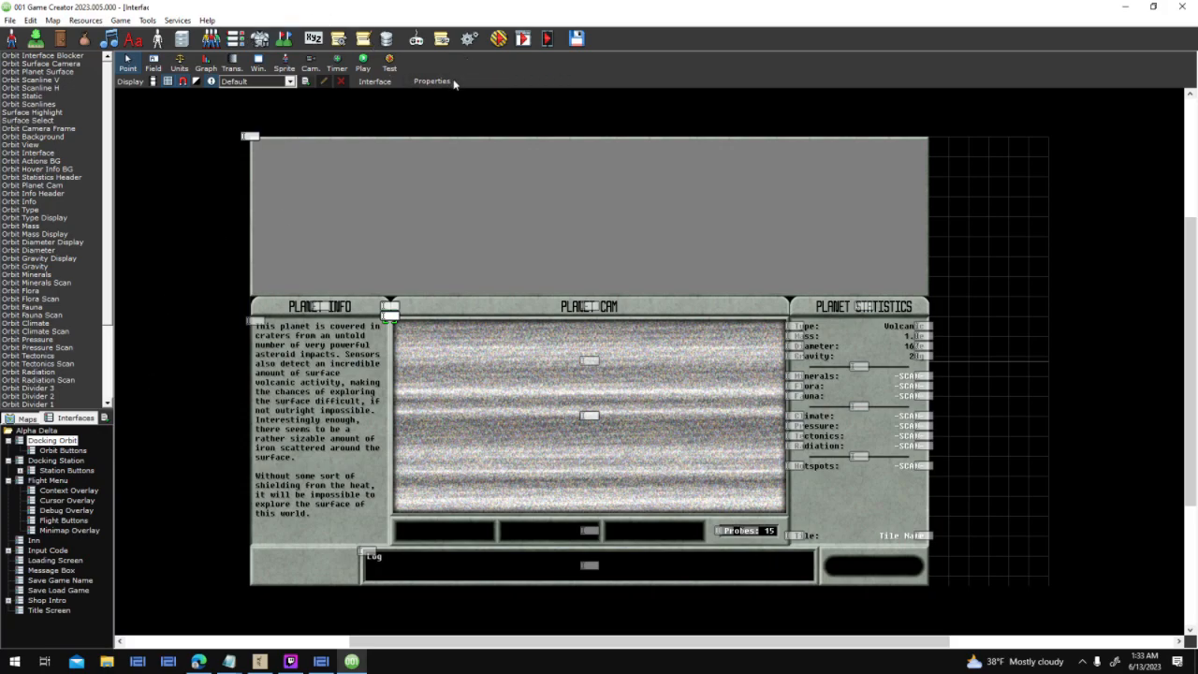
In the Docking Orbit interface's Player canceled script, detach Position Actor and add a Destroy/Revive Actor event that revives the Rover
{"action": "double_click", "coordinate": [619, 174]}
{"action": "double_click", "coordinate": [652, 258]}
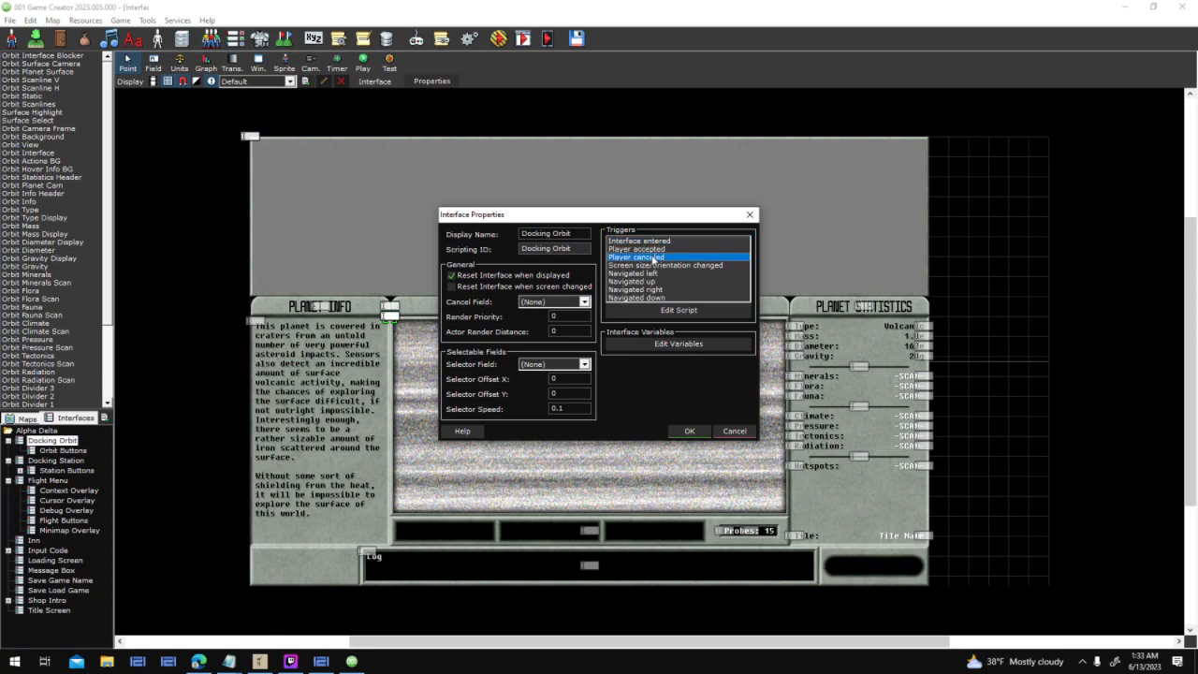
{"action": "left_click", "coordinate": [858, 140]}
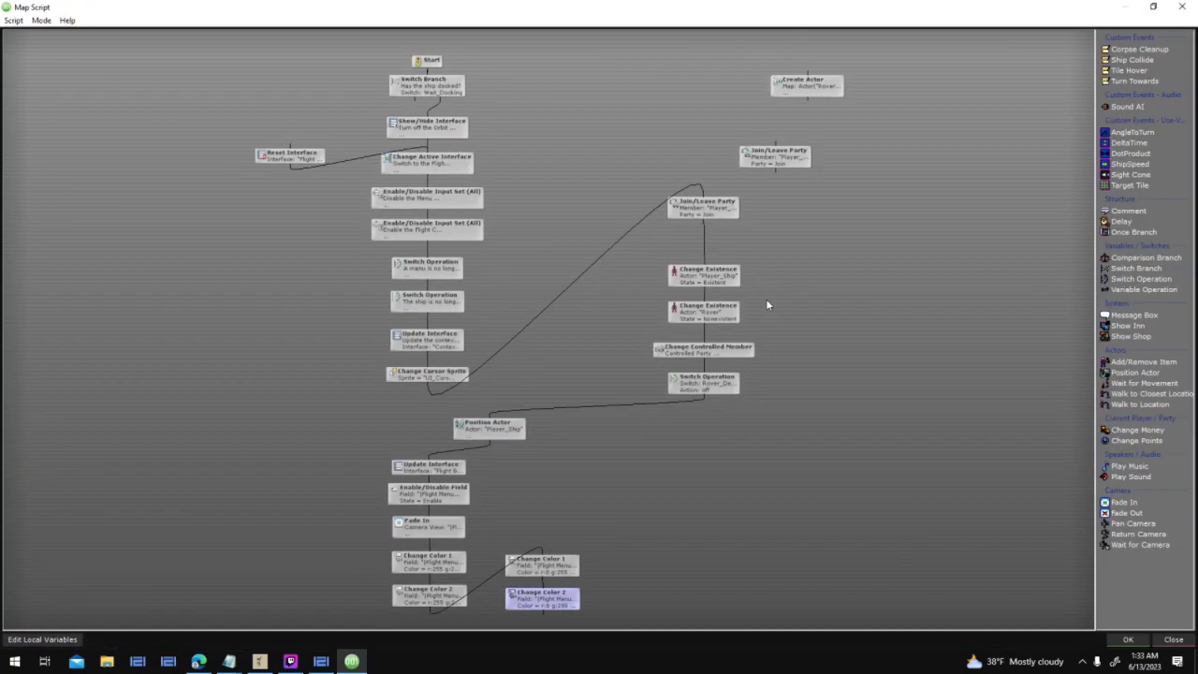
{"action": "right_click", "coordinate": [697, 400]}
{"action": "left_click", "coordinate": [697, 401]}
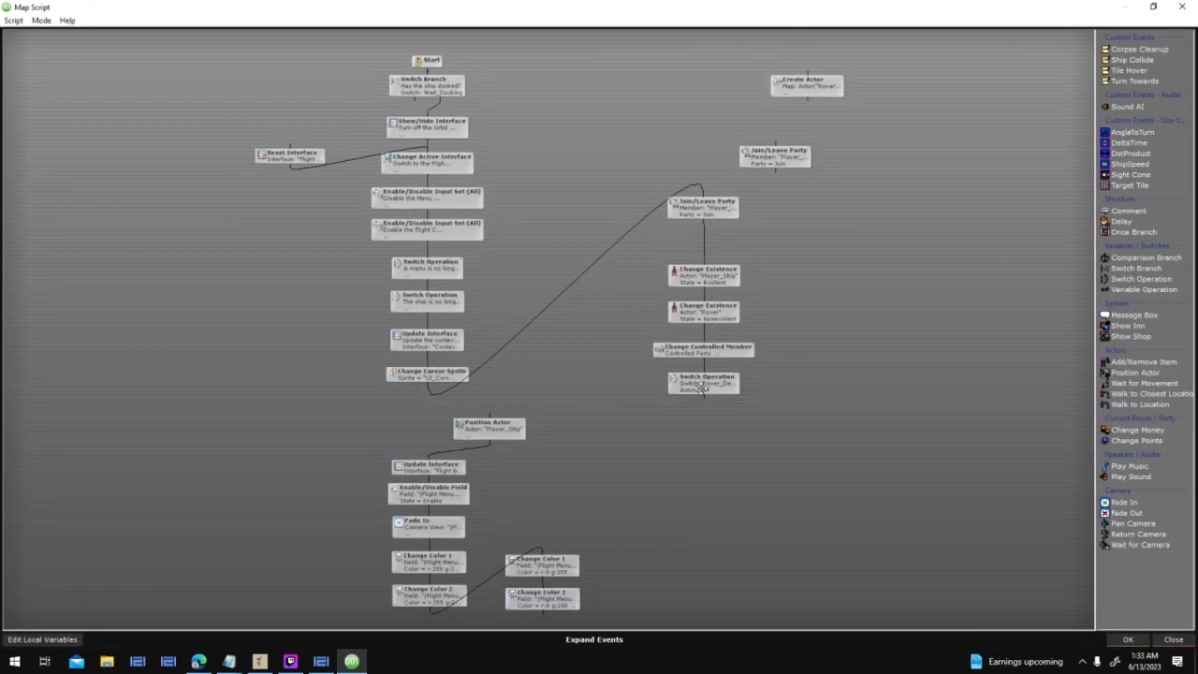
{"action": "type", "text": "rev"}
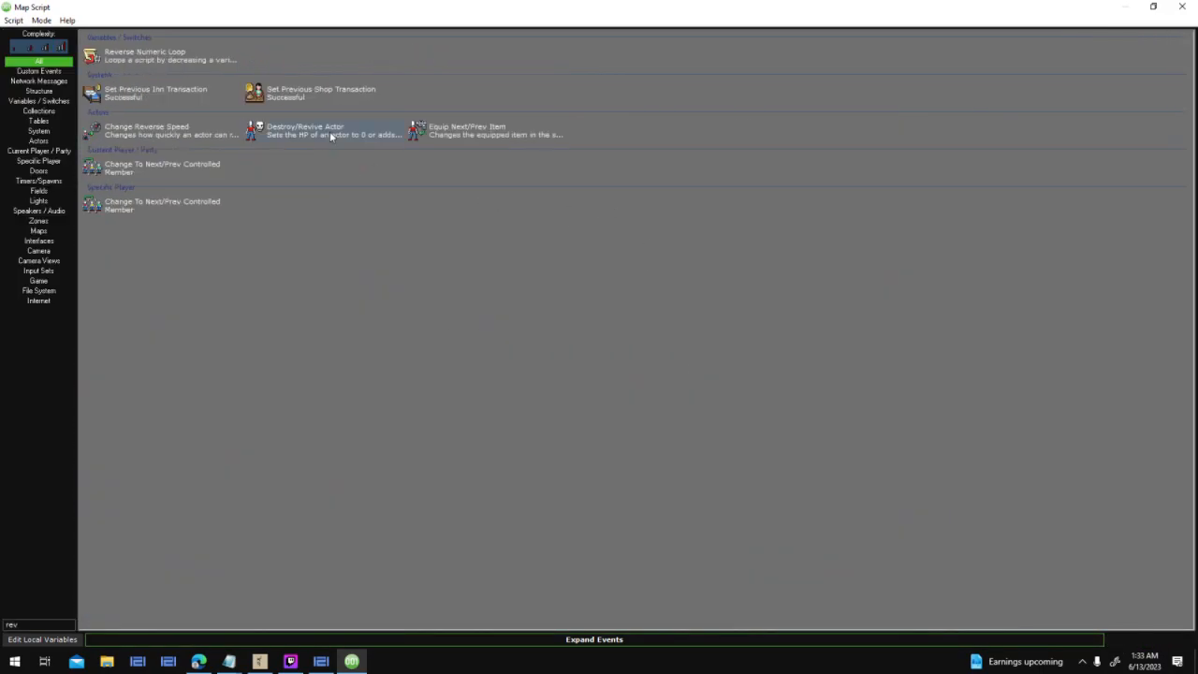
{"action": "left_click", "coordinate": [619, 261]}
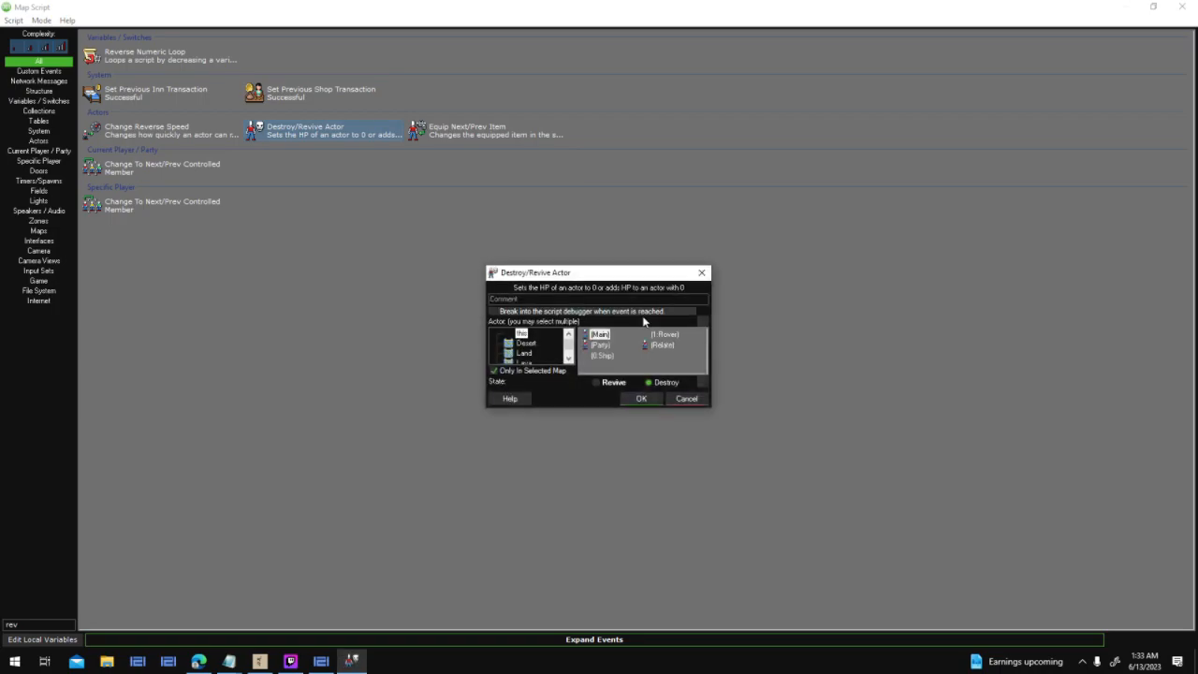
{"action": "left_click", "coordinate": [622, 385]}
{"action": "left_click", "coordinate": [641, 399]}
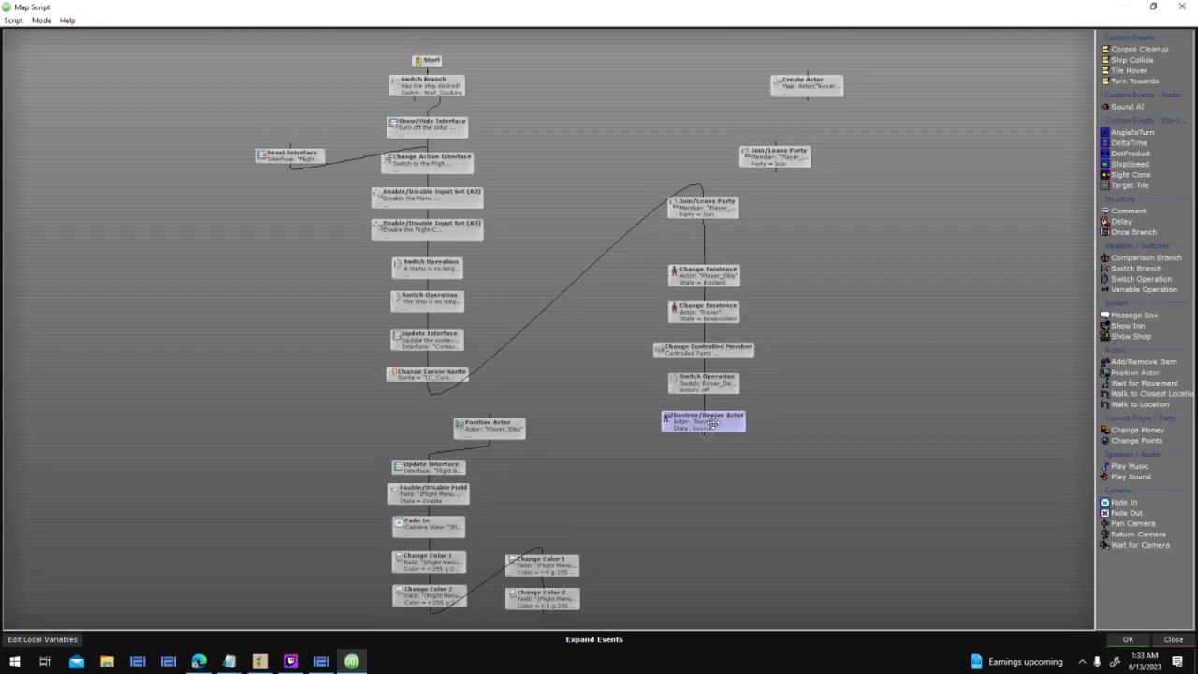
Insert the revive event between Join/Leave Party and Change Existence, reconnect Switch Operation to Position Actor, and save the script and interface properties
{"action": "left_click_drag", "start_coordinate": [711, 422], "coordinate": [728, 277]}
{"action": "left_click_drag", "start_coordinate": [705, 398], "coordinate": [704, 397]}
{"action": "left_click_drag", "start_coordinate": [595, 404], "coordinate": [488, 421]}
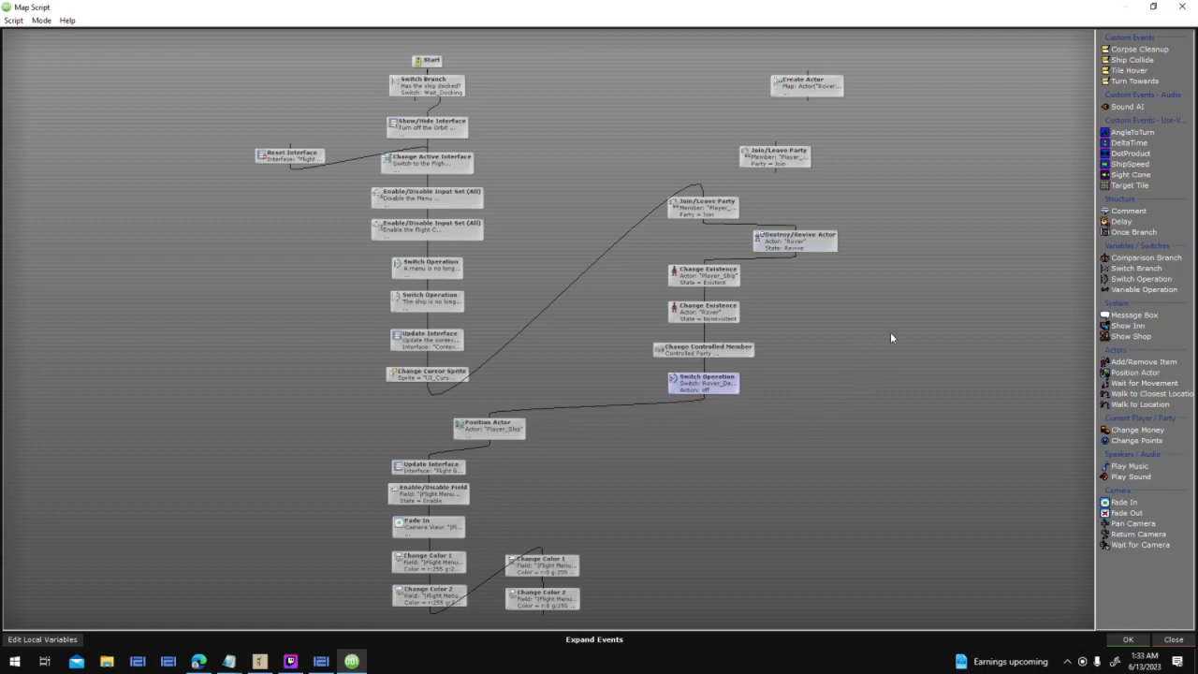
{"action": "left_click", "coordinate": [1132, 640]}
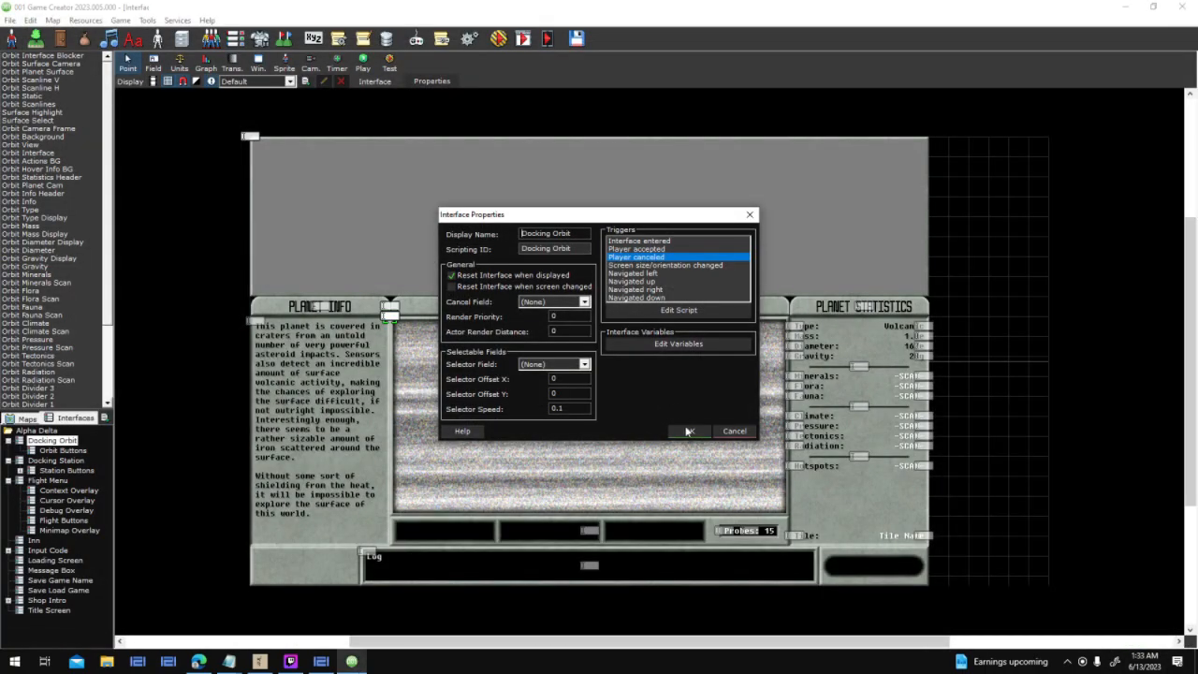
{"action": "left_click", "coordinate": [687, 430]}
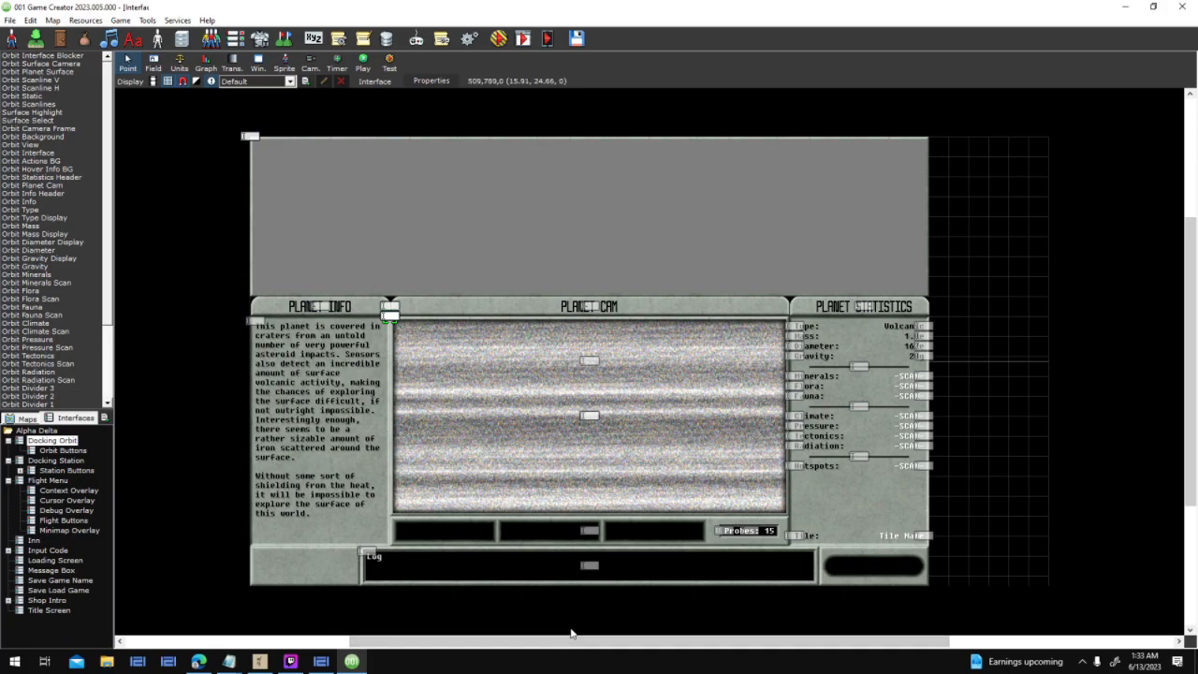
Add "- Add rover quantity/count for how many rovers the player has" to To Do.txt in Notepad and save the file
{"action": "mouse_move", "coordinate": [229, 661]}
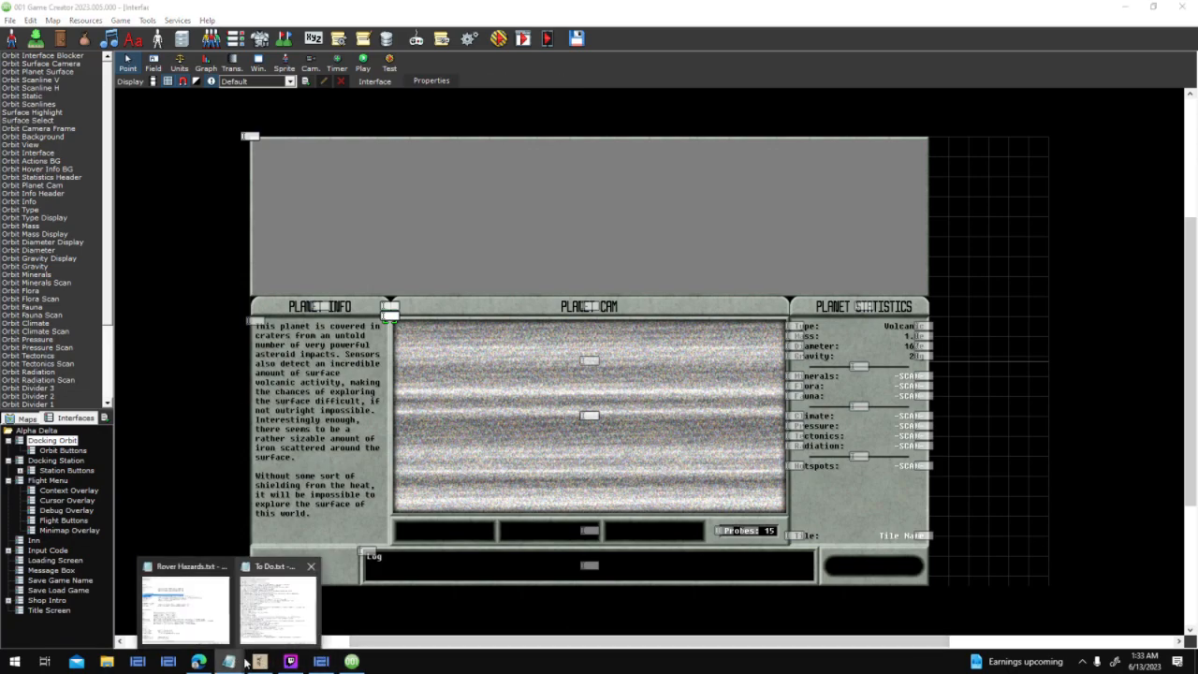
{"action": "left_click", "coordinate": [281, 603]}
{"action": "key", "text": "Return"}
{"action": "type", "text": "-"}
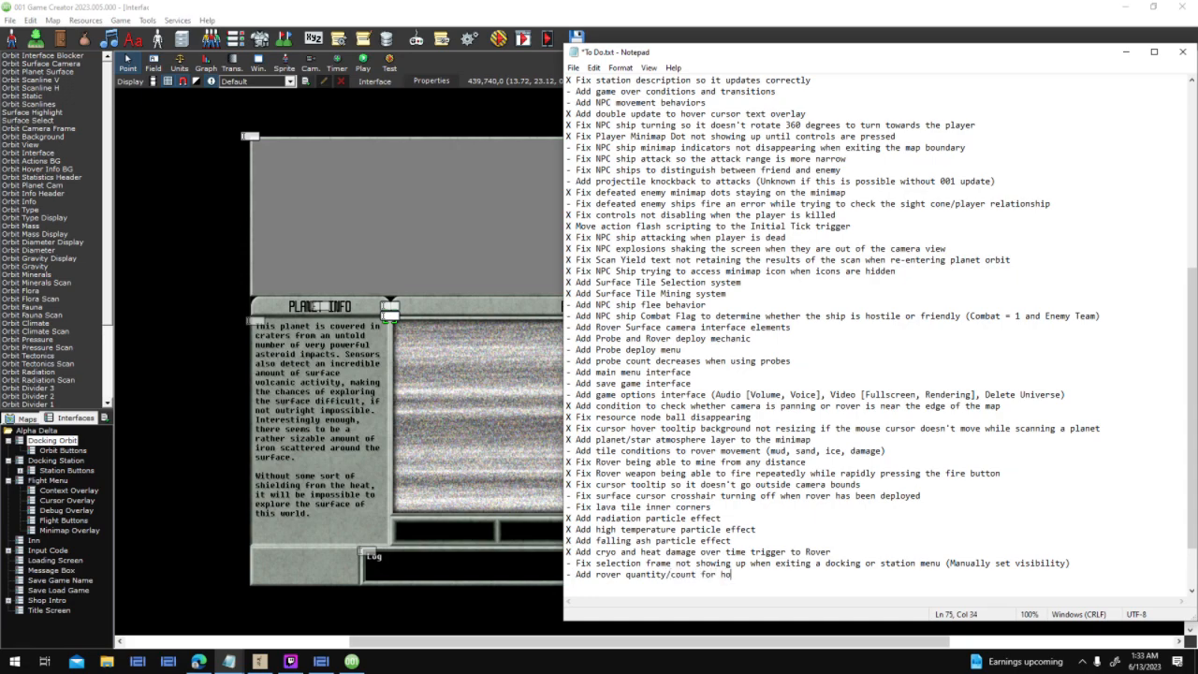
{"action": "type", "text": "he player has"}
{"action": "left_click", "coordinate": [572, 68]}
{"action": "left_click", "coordinate": [602, 121]}
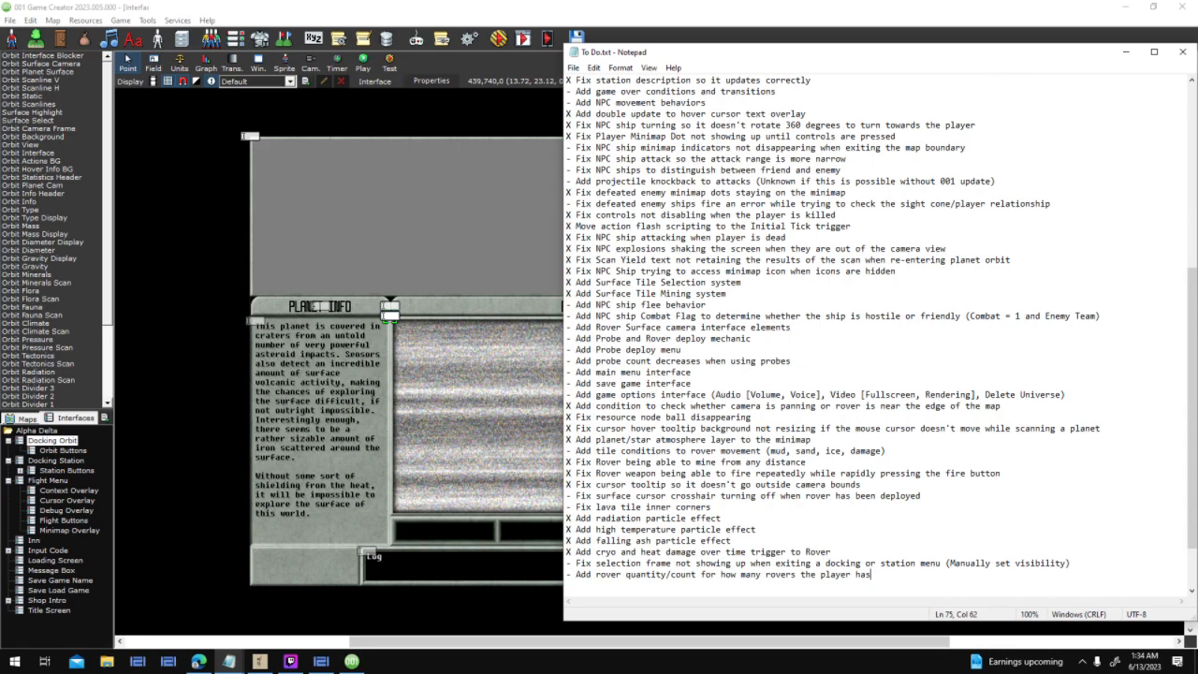
Check the stream statistics in Twitch Studio and bring the game editor back into view
{"action": "left_click", "coordinate": [291, 661]}
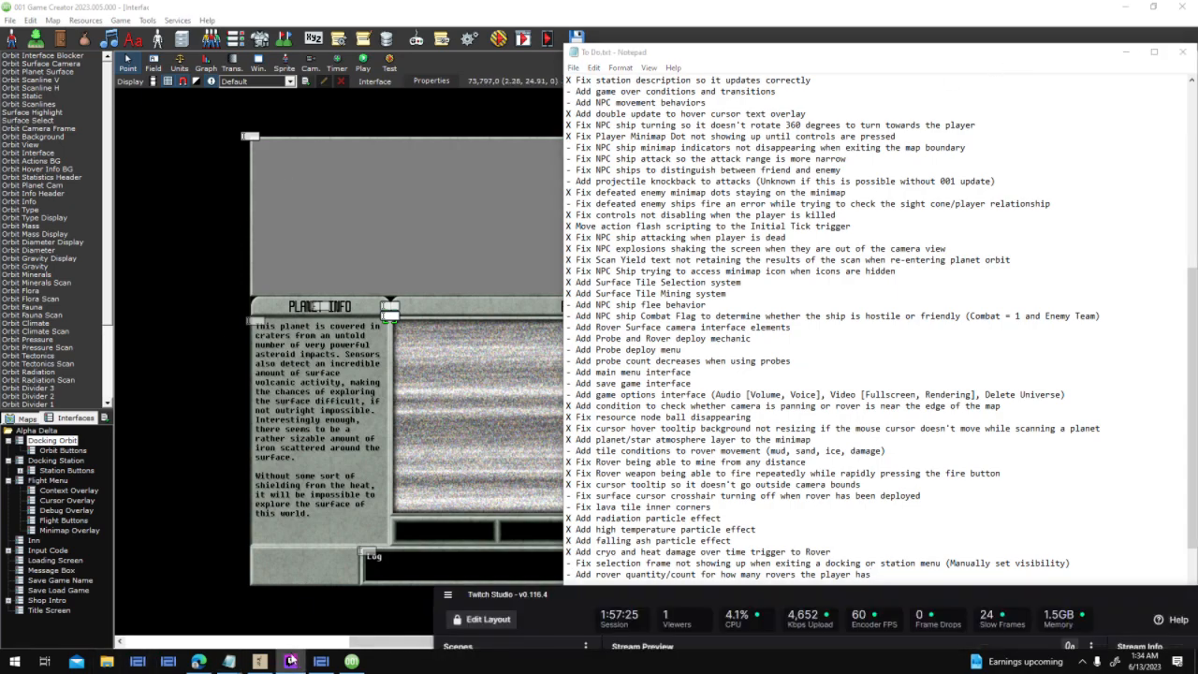
{"action": "left_click", "coordinate": [291, 660]}
{"action": "left_click", "coordinate": [229, 661]}
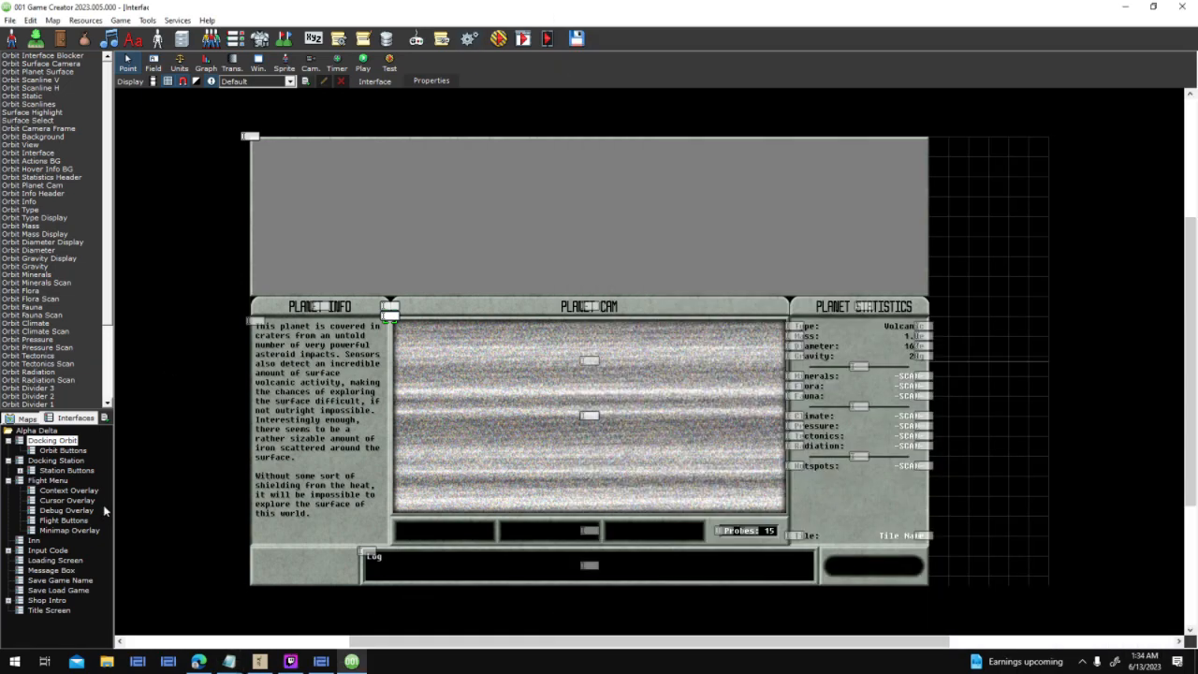
View the Orbit Buttons interface and return to the Docking Orbit interface
{"action": "left_click", "coordinate": [79, 450]}
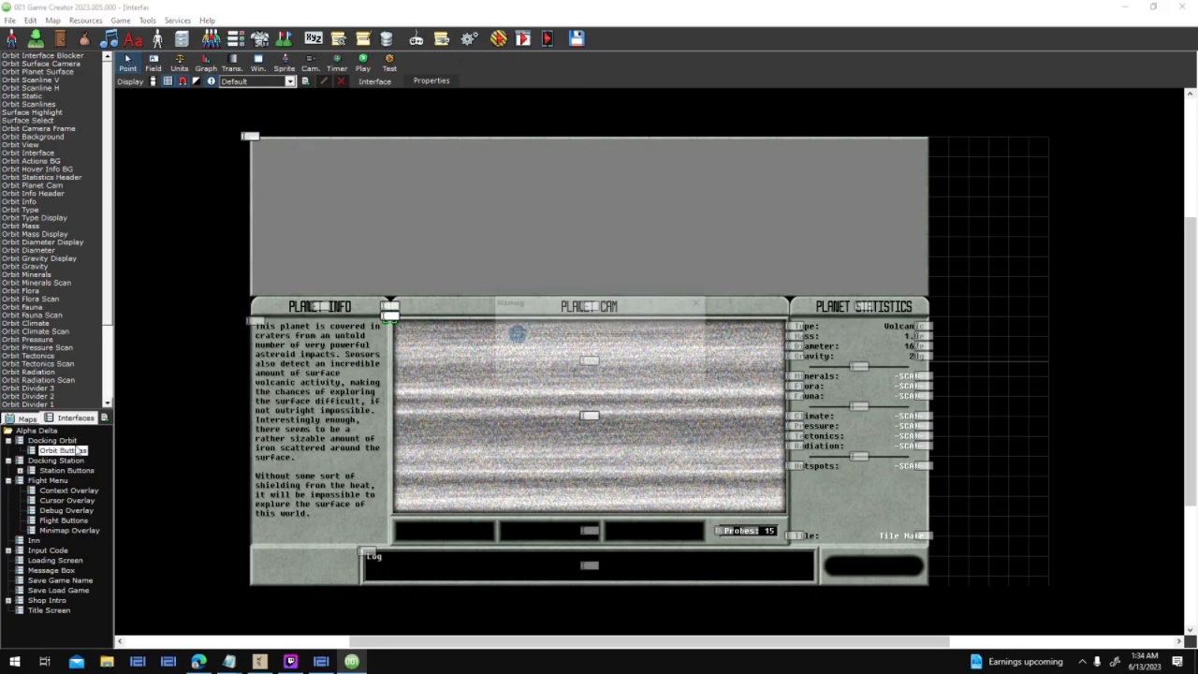
{"action": "left_click", "coordinate": [568, 374]}
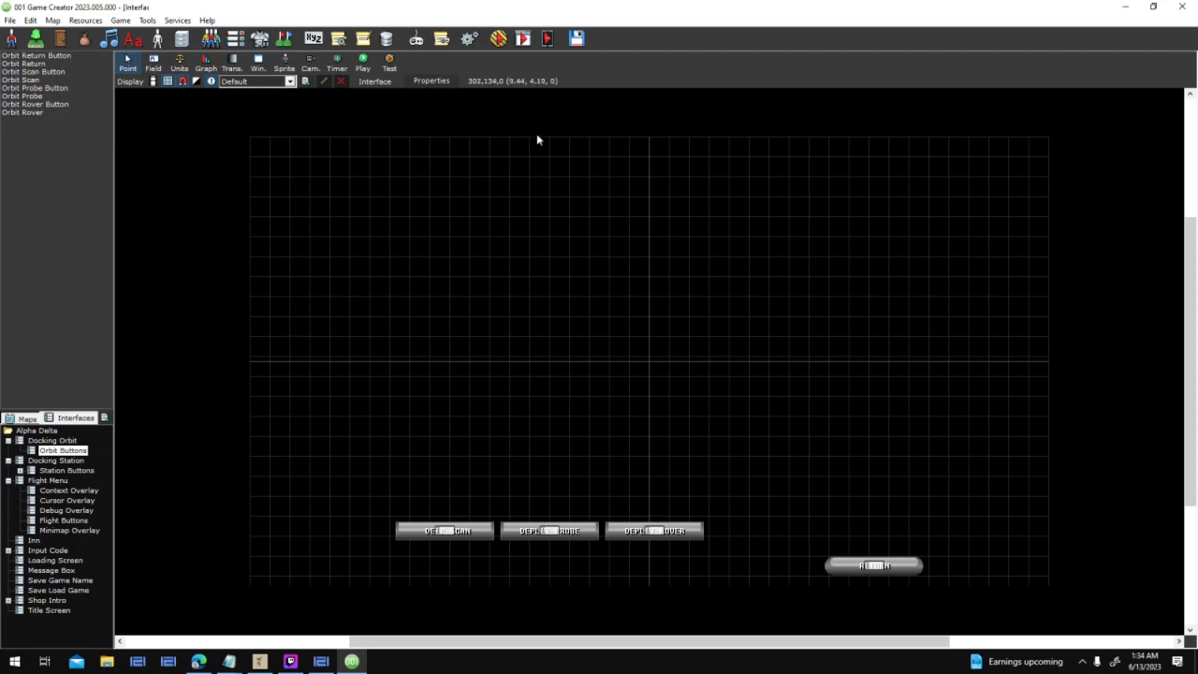
{"action": "double_click", "coordinate": [53, 439]}
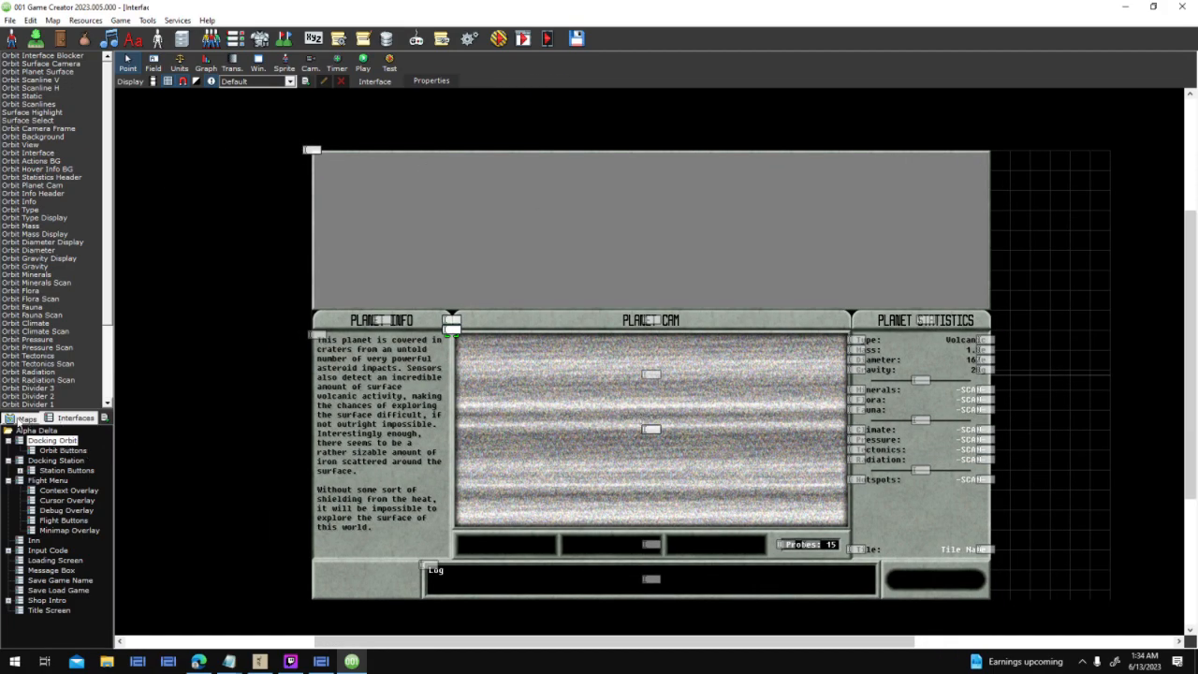
Open the Desert map and the Land map to view their terrain
{"action": "left_click", "coordinate": [27, 418]}
{"action": "double_click", "coordinate": [40, 441]}
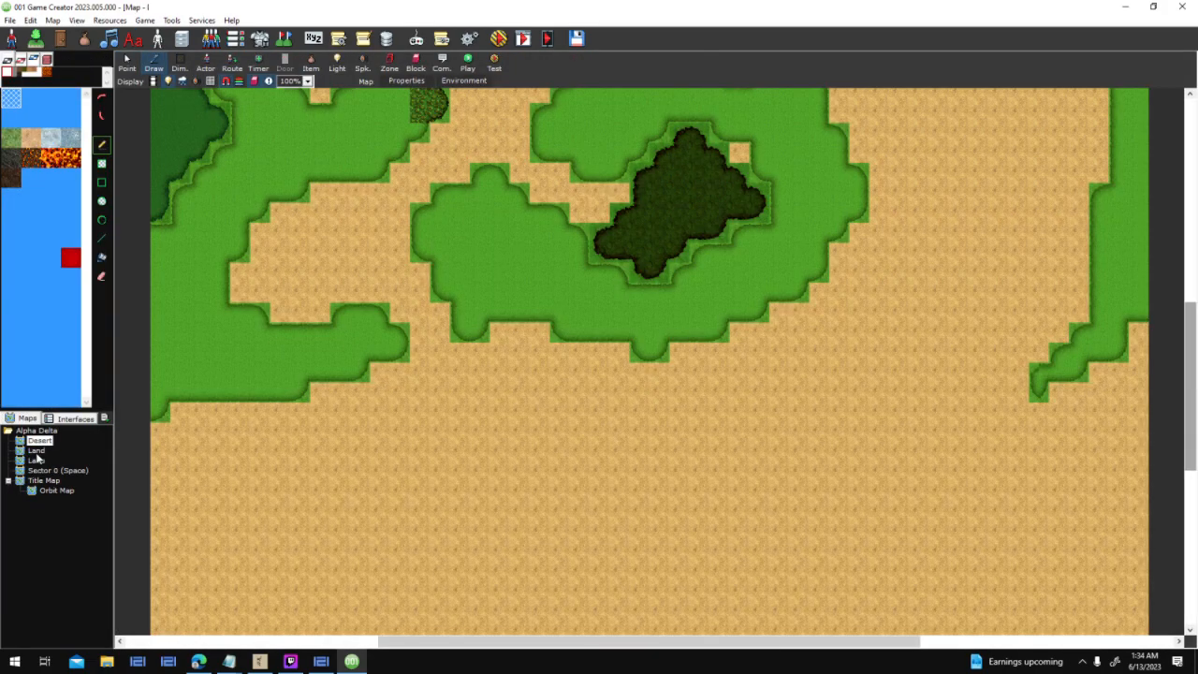
{"action": "double_click", "coordinate": [35, 453]}
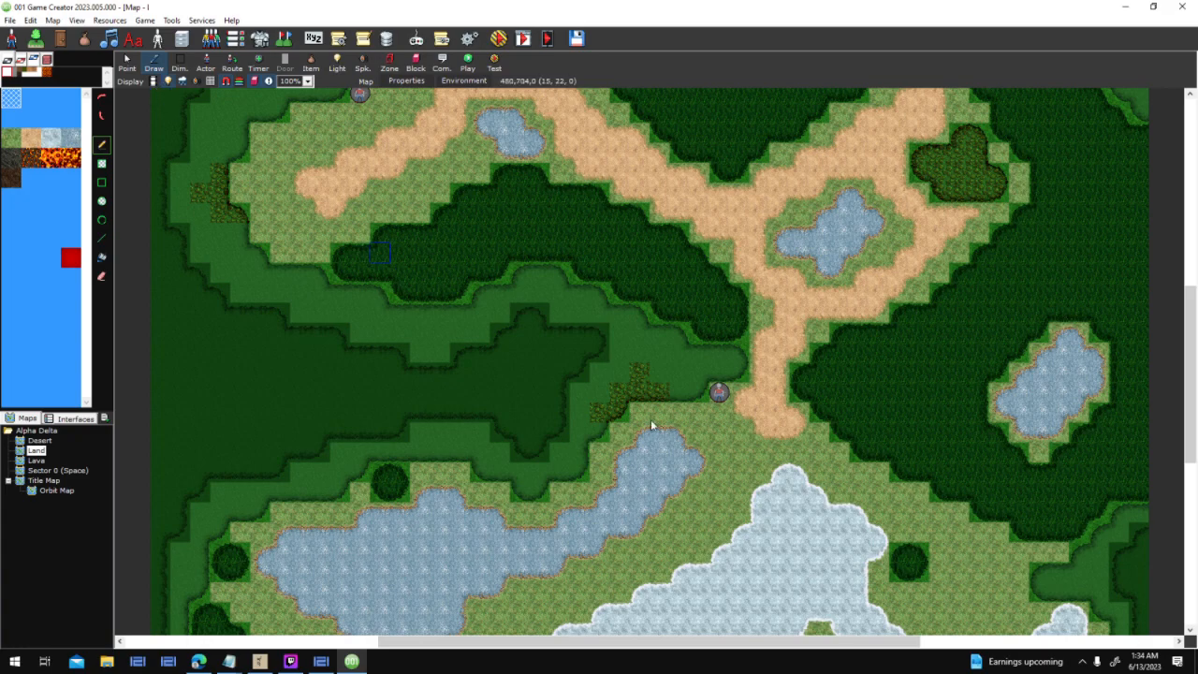
{"action": "scroll", "coordinate": [792, 393], "scroll_direction": "up", "scroll_amount": 1}
Consult the hazard list in Rover Hazards.txt and look over the Land map's terrain and placed actors
{"action": "mouse_move", "coordinate": [229, 662]}
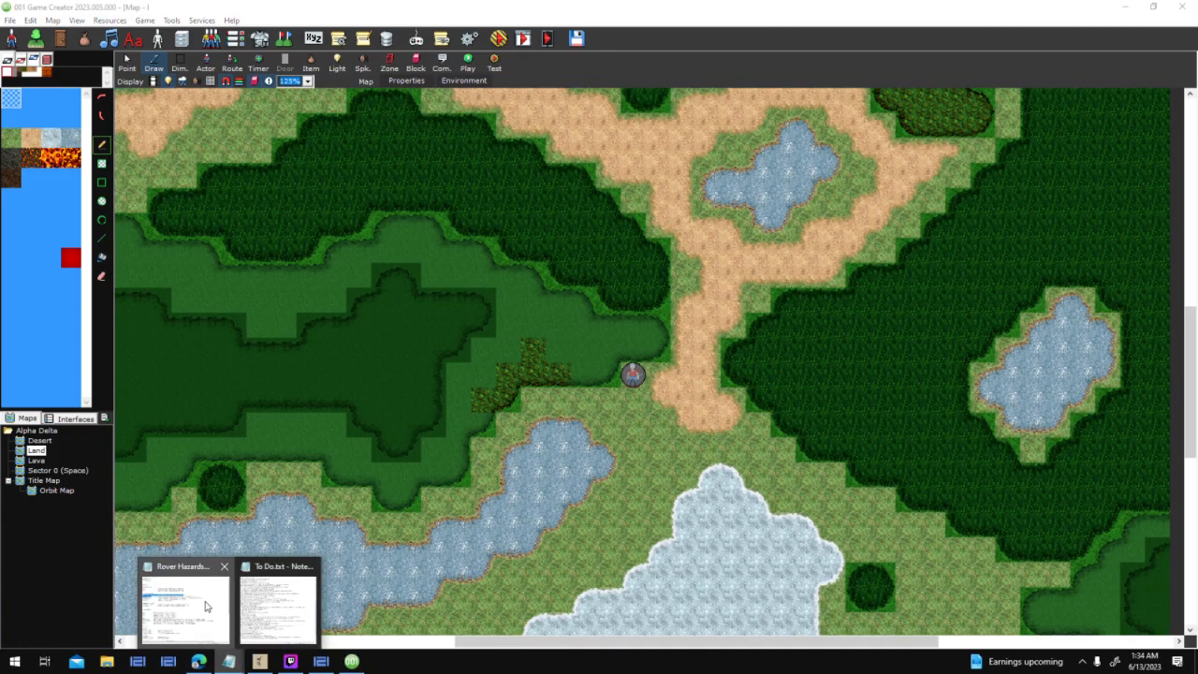
{"action": "left_click", "coordinate": [199, 604]}
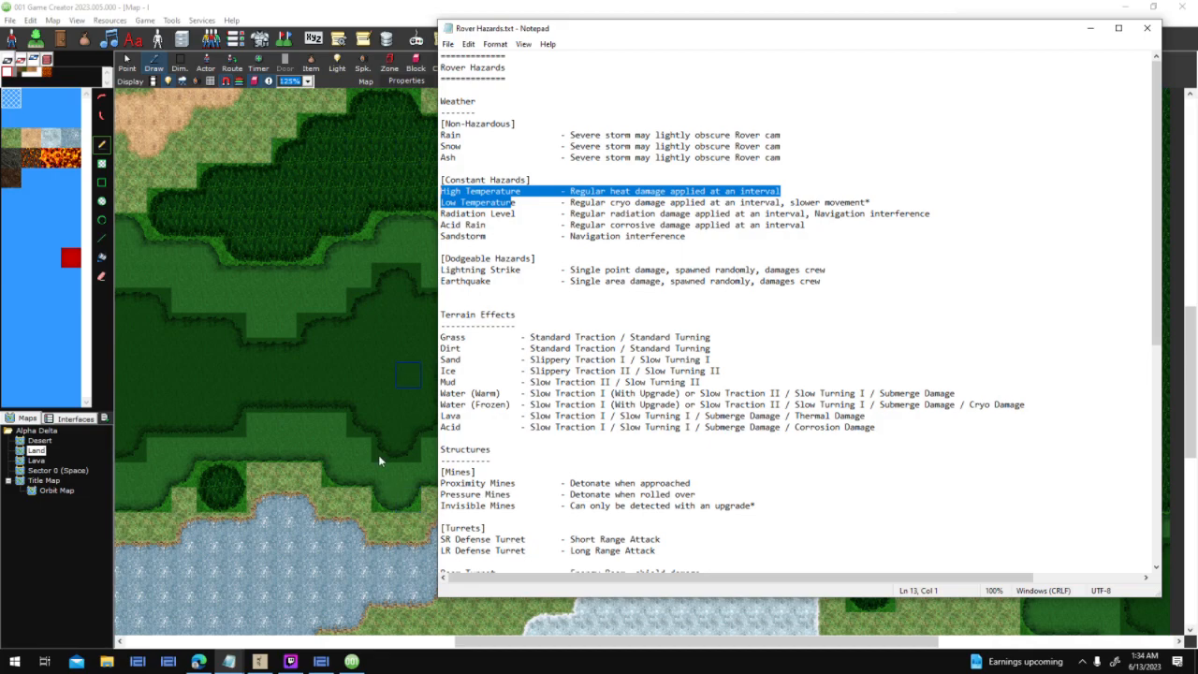
{"action": "left_click", "coordinate": [416, 505]}
{"action": "middle_click_drag", "start_coordinate": [416, 229], "coordinate": [546, 478]}
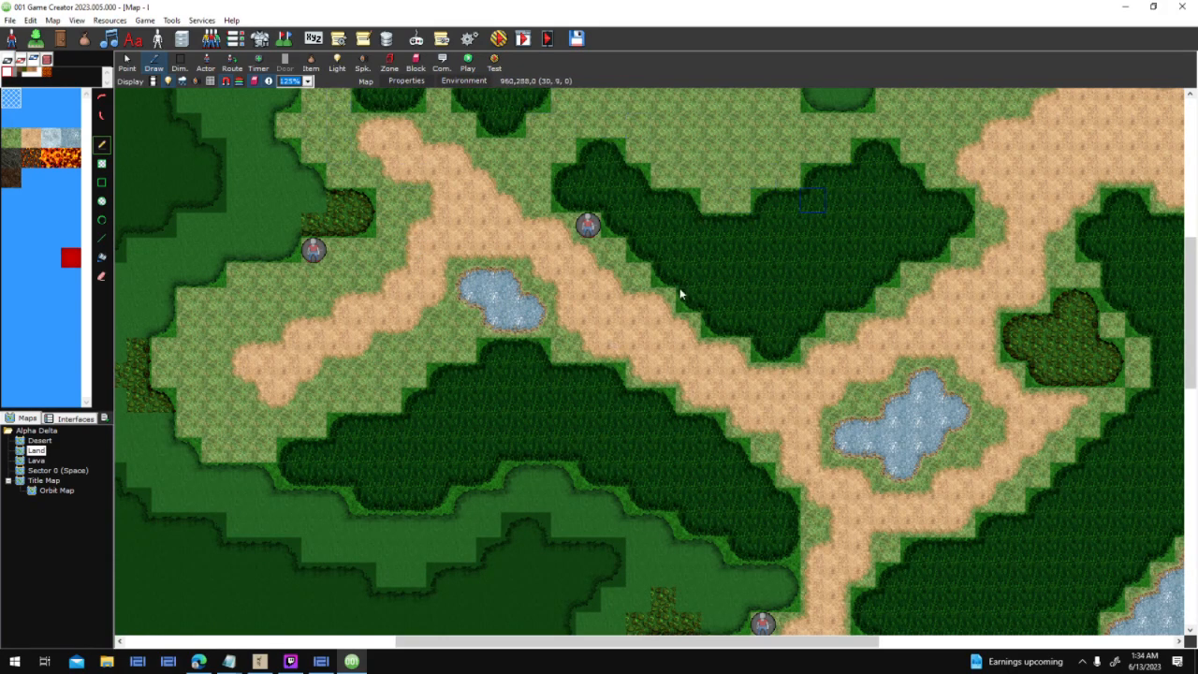
{"action": "middle_click_drag", "start_coordinate": [845, 461], "coordinate": [525, 186]}
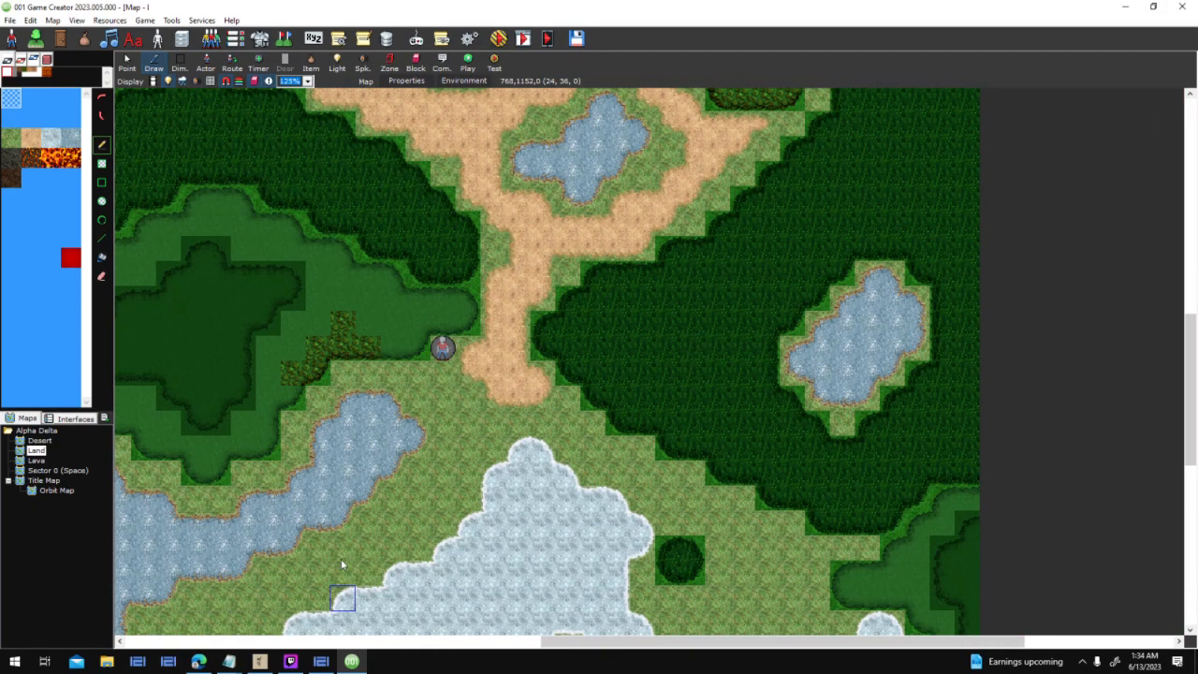
{"action": "middle_click_drag", "start_coordinate": [670, 268], "coordinate": [725, 506]}
{"action": "middle_click_drag", "start_coordinate": [588, 285], "coordinate": [718, 388]}
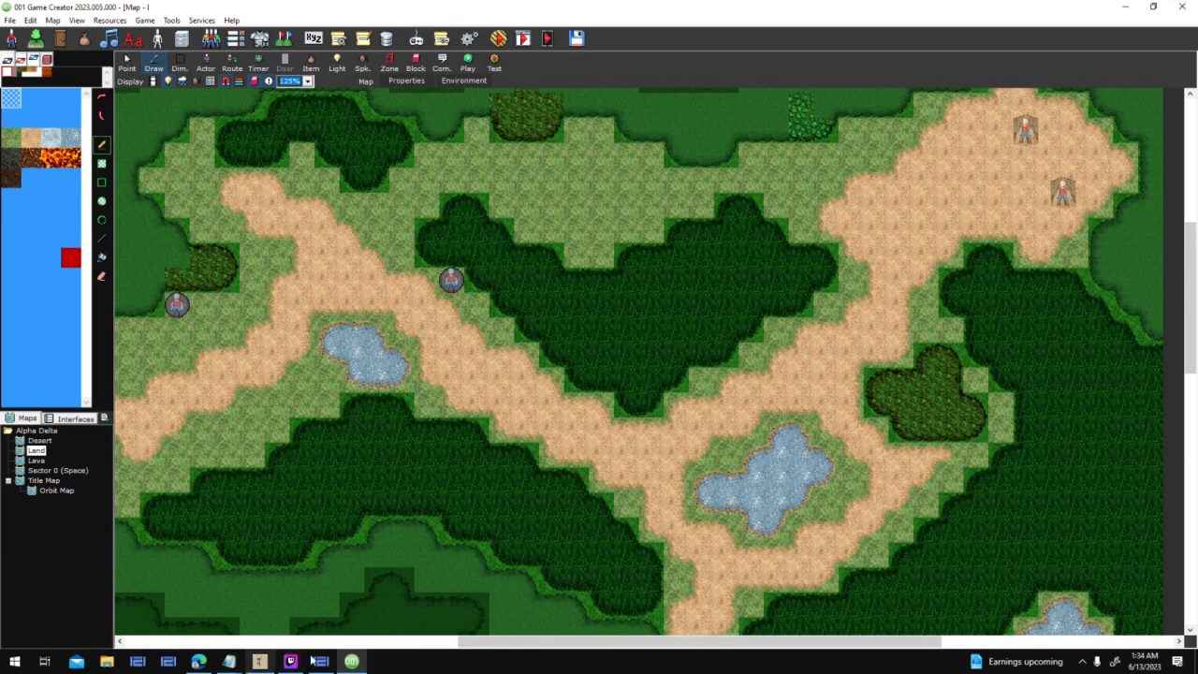
Review To Do.txt and highlight the Acid Rain entry under Constant Hazards in Rover Hazards.txt
{"action": "mouse_move", "coordinate": [234, 660]}
{"action": "left_click", "coordinate": [296, 629]}
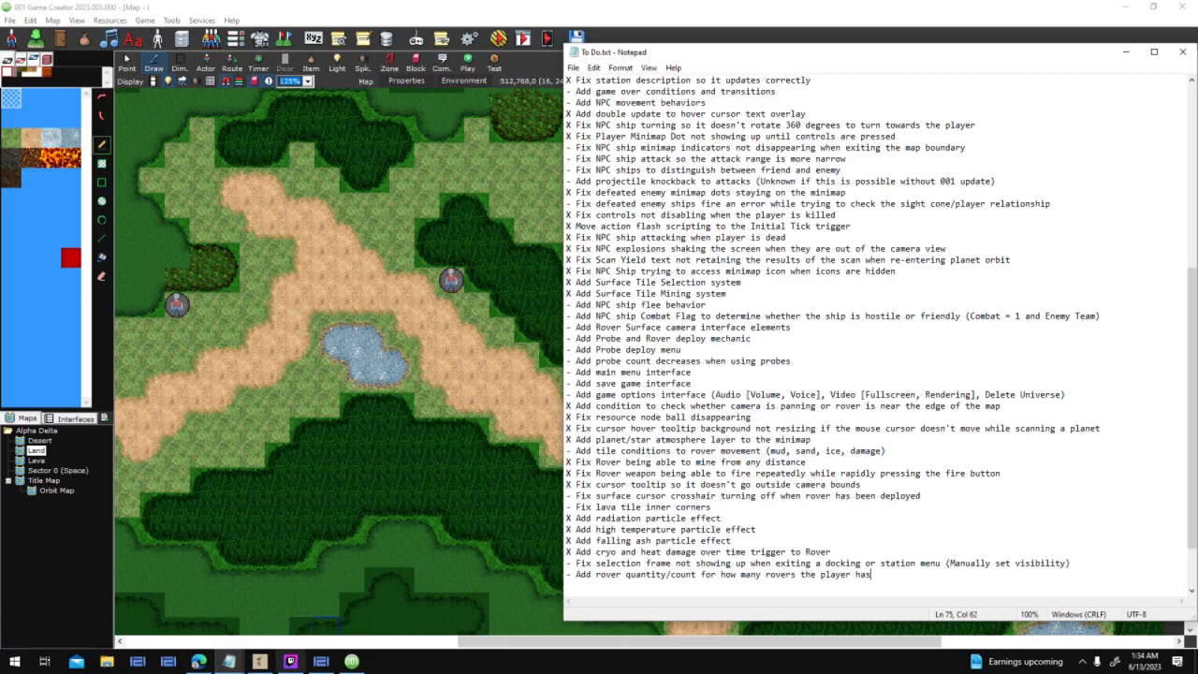
{"action": "left_click", "coordinate": [227, 625]}
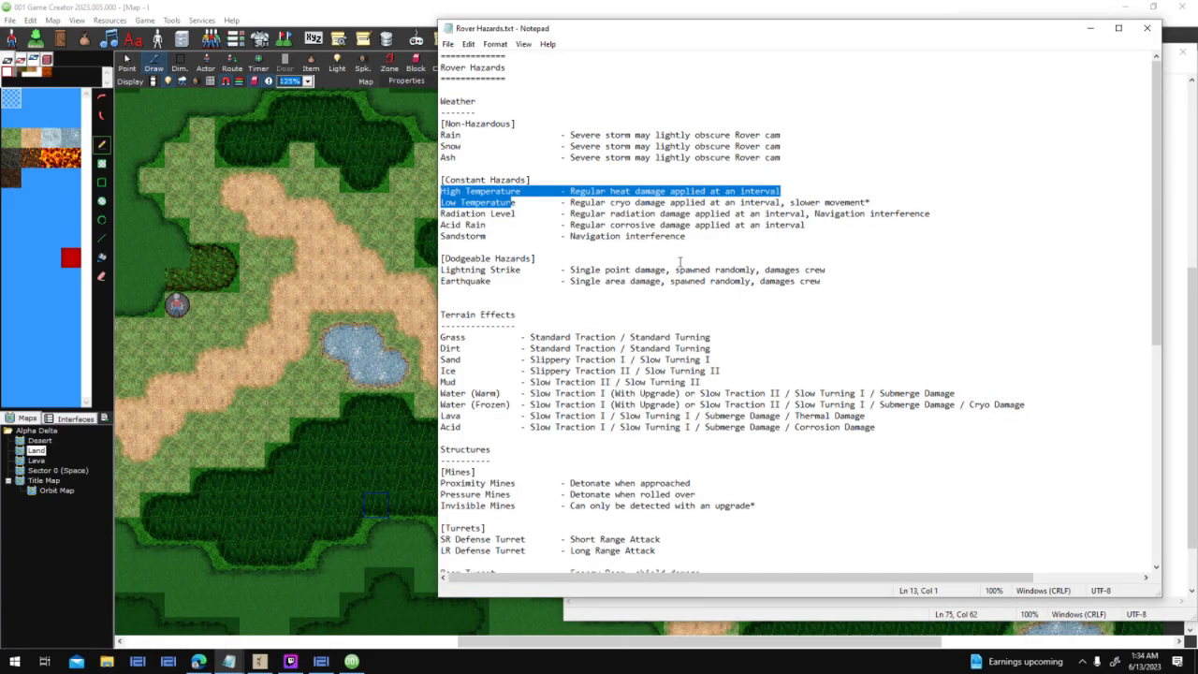
{"action": "left_click_drag", "start_coordinate": [813, 224], "coordinate": [412, 221]}
{"action": "left_click_drag", "start_coordinate": [521, 225], "coordinate": [437, 224]}
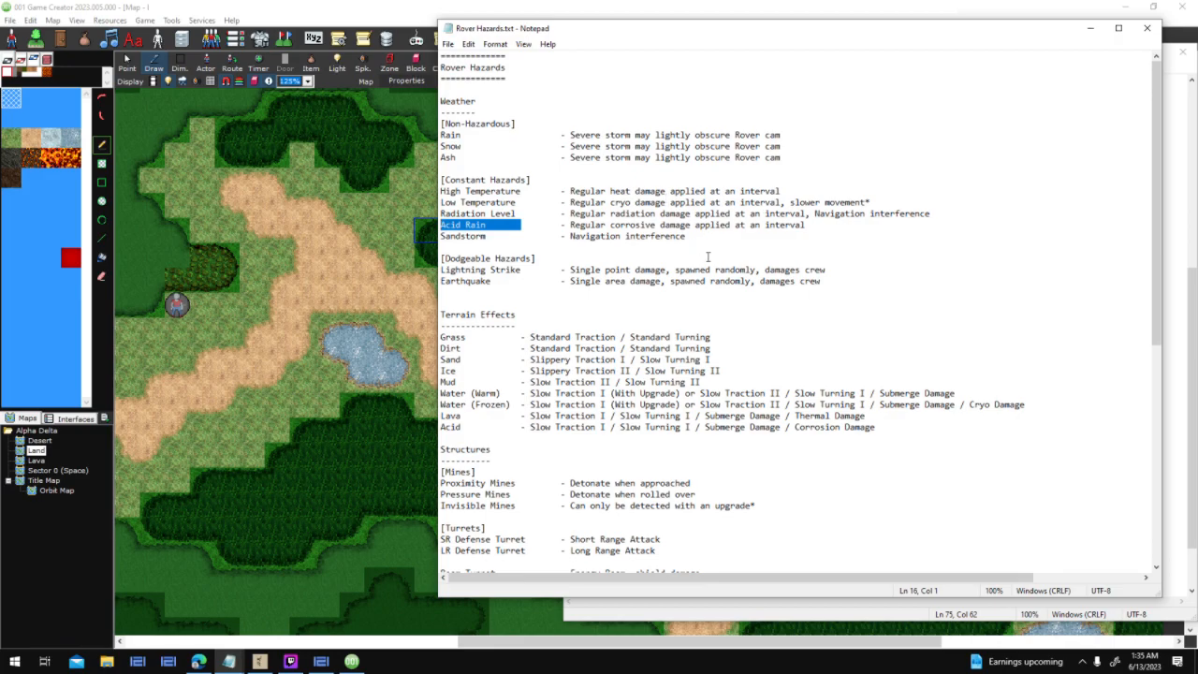
Review the Terrain Effects list in Rover Hazards.txt, highlighting the Mud and Acid entries
{"action": "scroll", "coordinate": [711, 255], "scroll_direction": "down", "scroll_amount": 2}
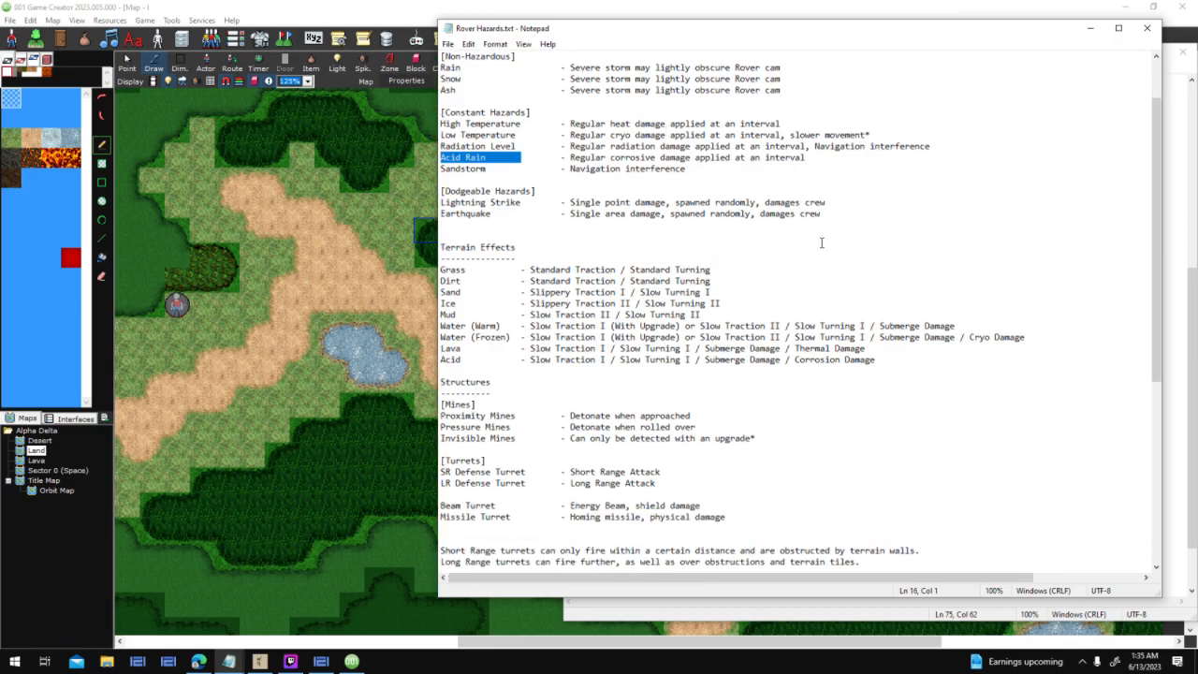
{"action": "left_click_drag", "start_coordinate": [731, 315], "coordinate": [430, 315]}
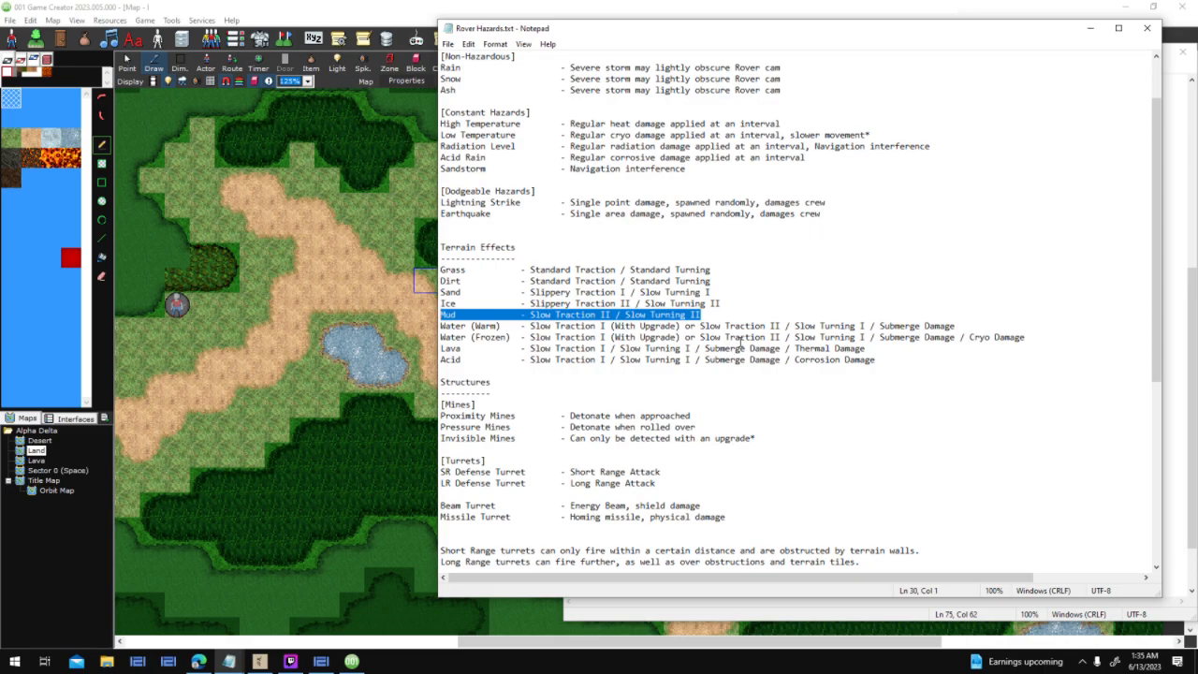
{"action": "scroll", "coordinate": [741, 339], "scroll_direction": "down", "scroll_amount": 3}
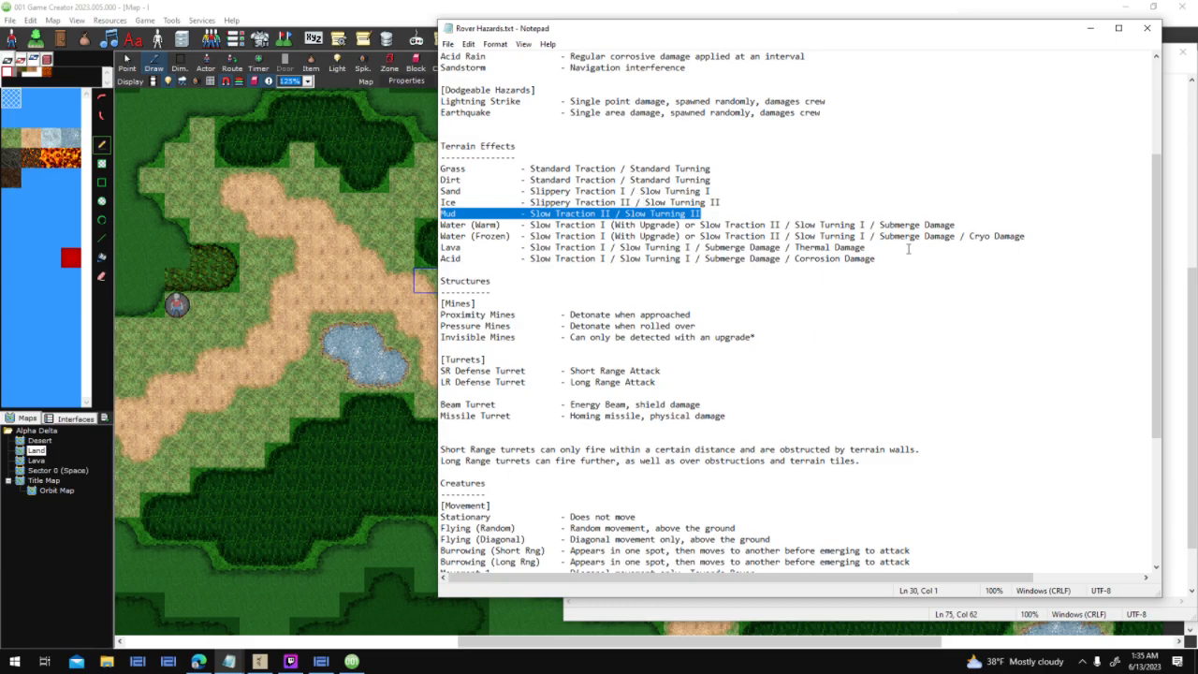
{"action": "left_click_drag", "start_coordinate": [880, 246], "coordinate": [983, 262]}
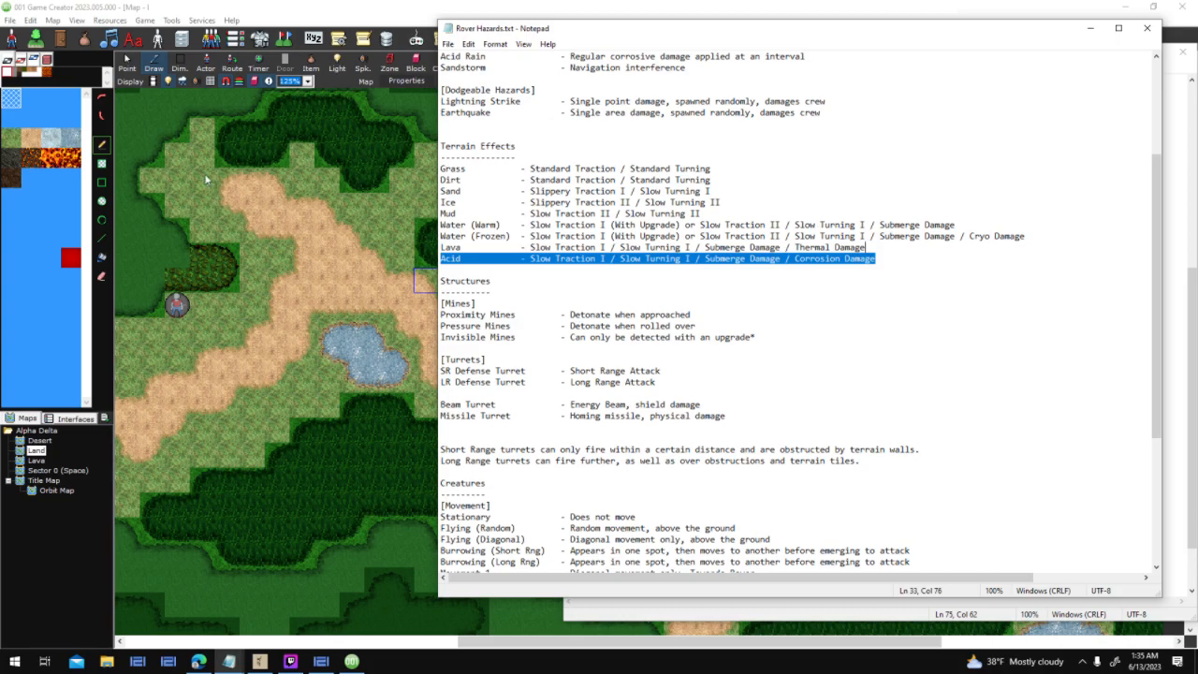
Save Rover Hazards.txt and move its window aside
{"action": "left_click", "coordinate": [447, 44]}
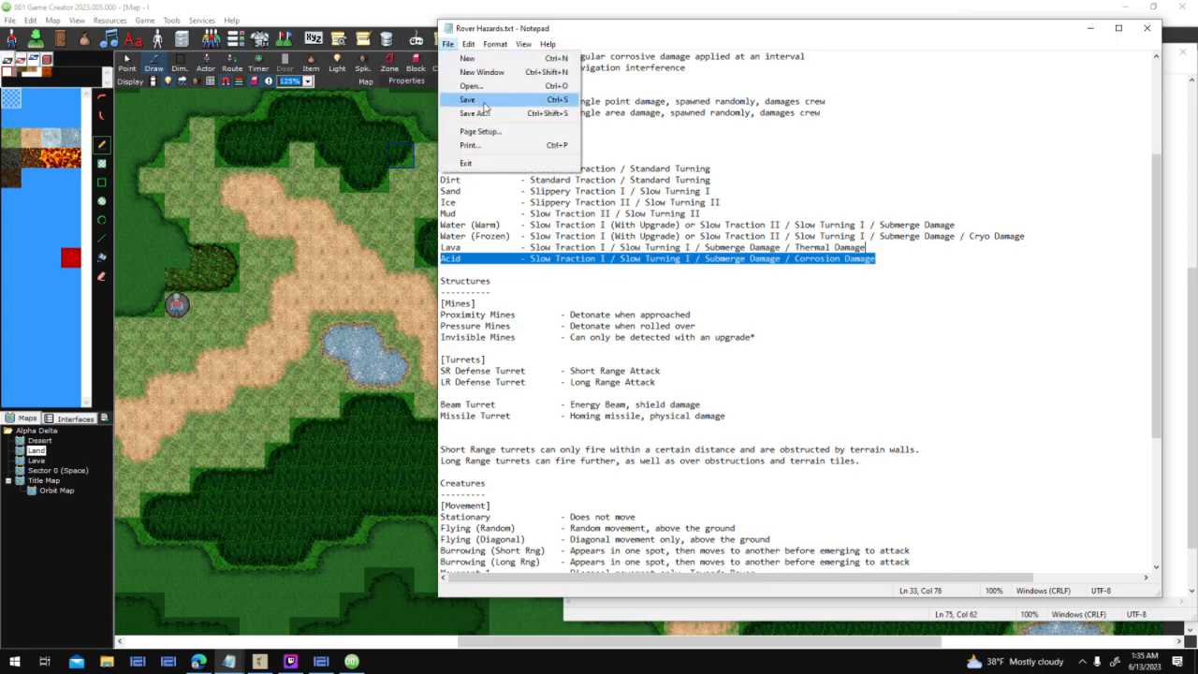
{"action": "left_click", "coordinate": [483, 100]}
{"action": "left_click_drag", "start_coordinate": [745, 30], "coordinate": [376, 34]}
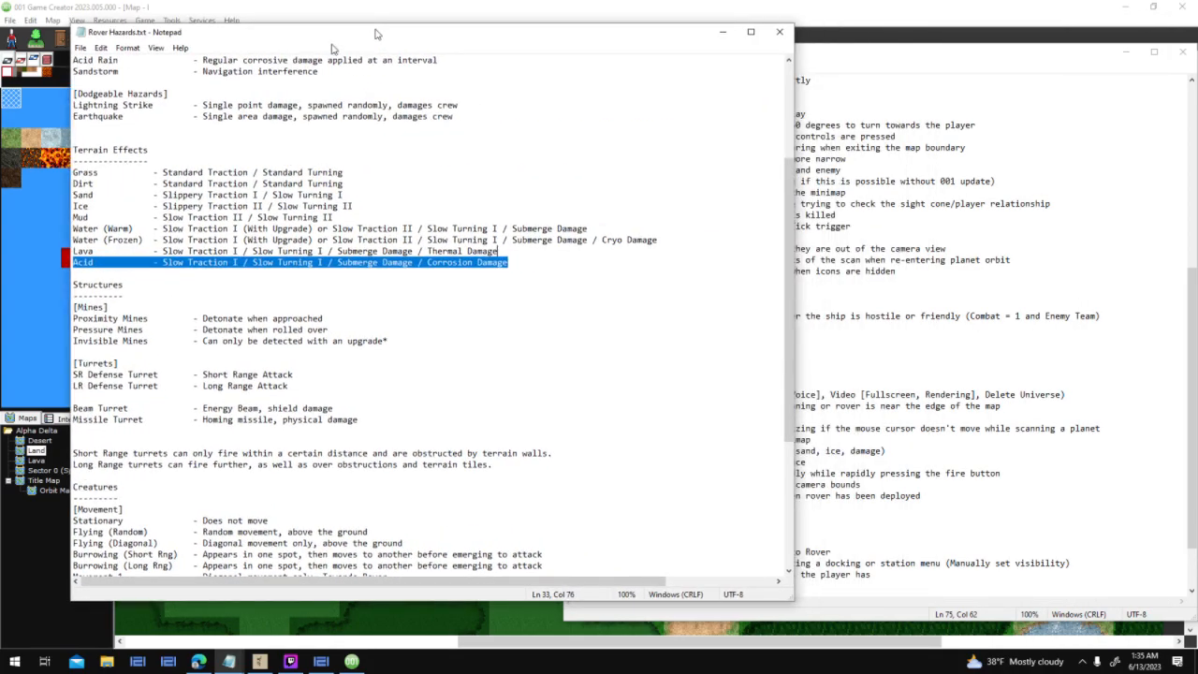
Switch to World Creator to view its terrain tile textures and return to the Land map in 001 Game Creator
{"action": "left_click", "coordinate": [294, 661]}
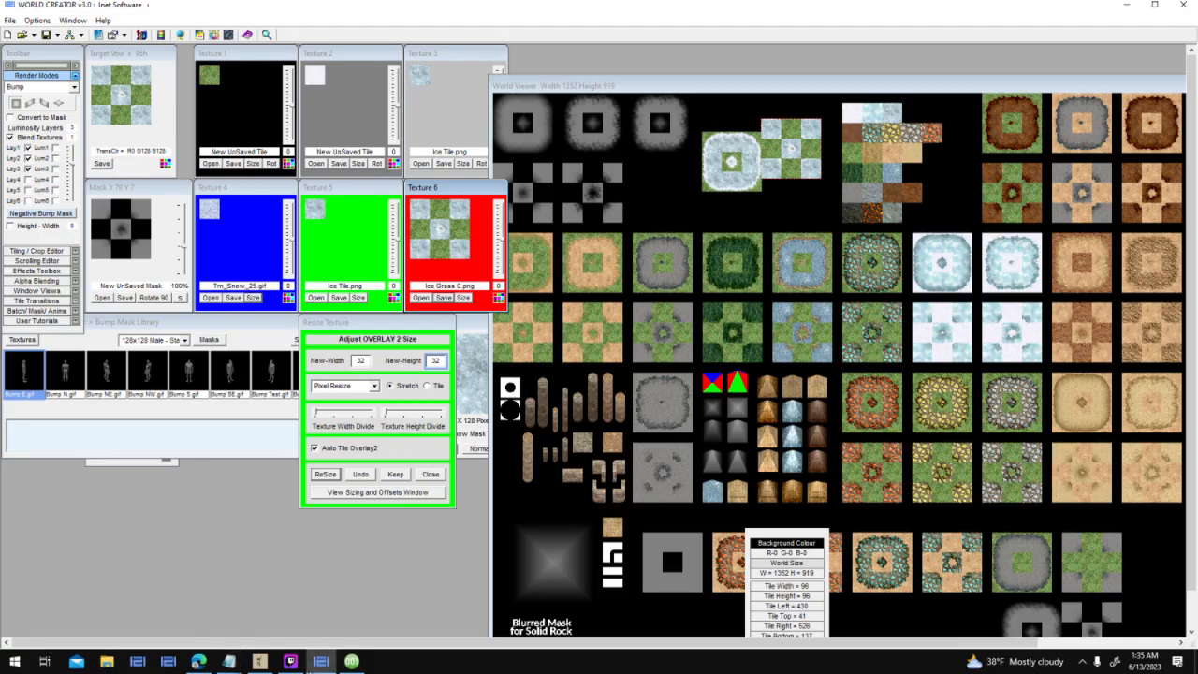
{"action": "left_click", "coordinate": [288, 663]}
{"action": "left_click", "coordinate": [321, 662]}
{"action": "left_click", "coordinate": [350, 661]}
{"action": "left_click", "coordinate": [291, 661]}
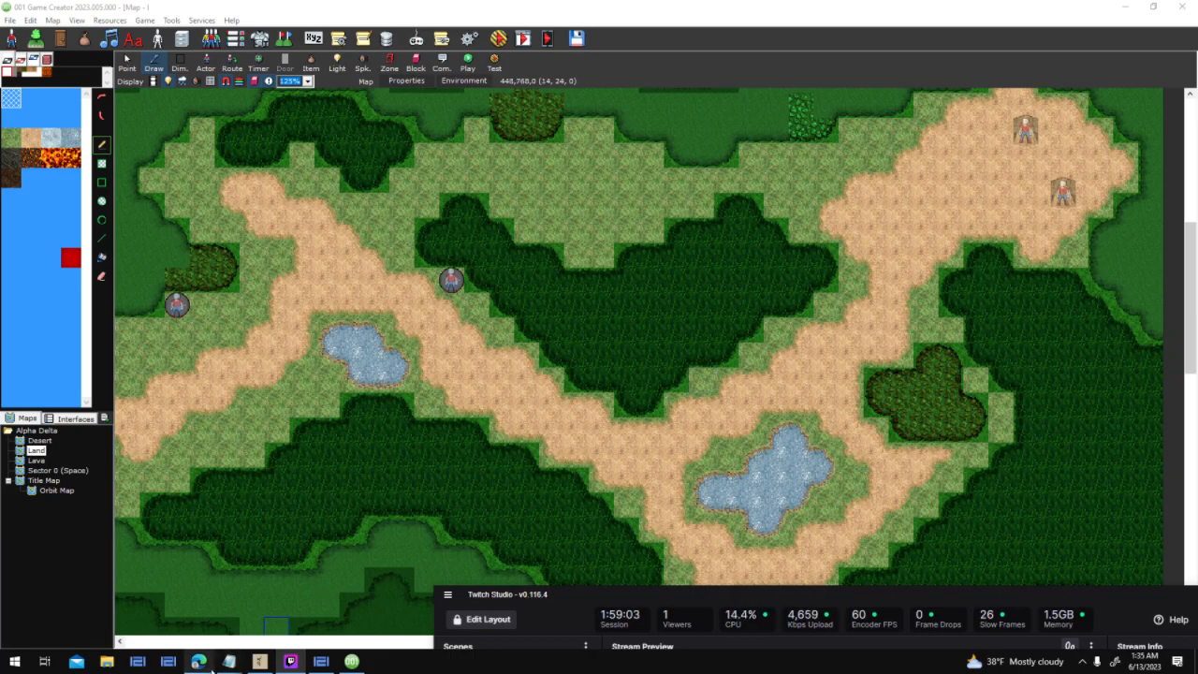
Switch to the Screaming Brain Studios website in Edge and browse the graphics packs on its Downloads page
{"action": "key", "text": "alt+Tab"}
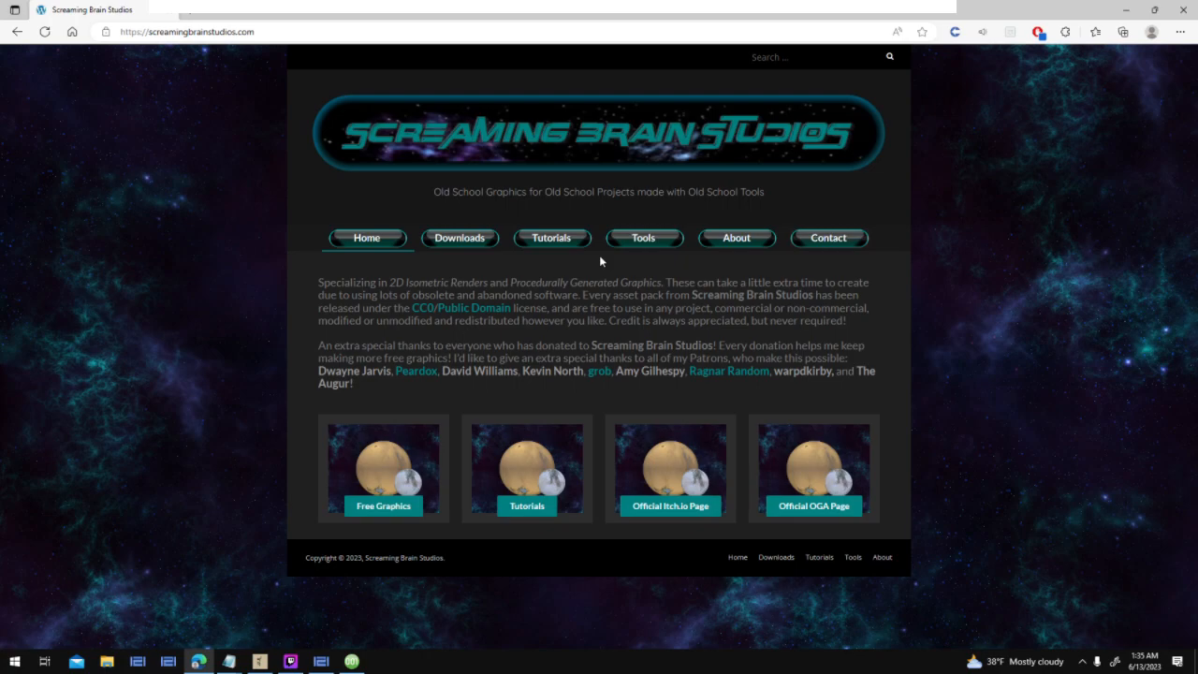
{"action": "left_click", "coordinate": [482, 241]}
{"action": "scroll", "coordinate": [975, 259], "scroll_direction": "down", "scroll_amount": 3}
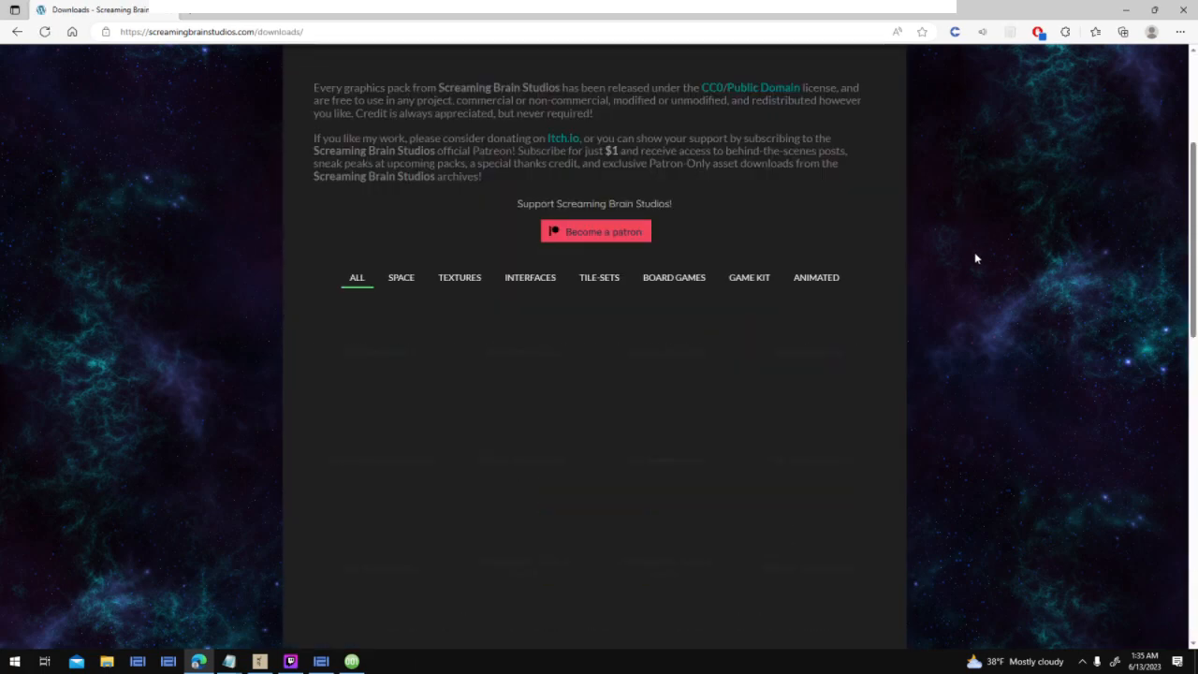
{"action": "scroll", "coordinate": [975, 258], "scroll_direction": "down", "scroll_amount": 1}
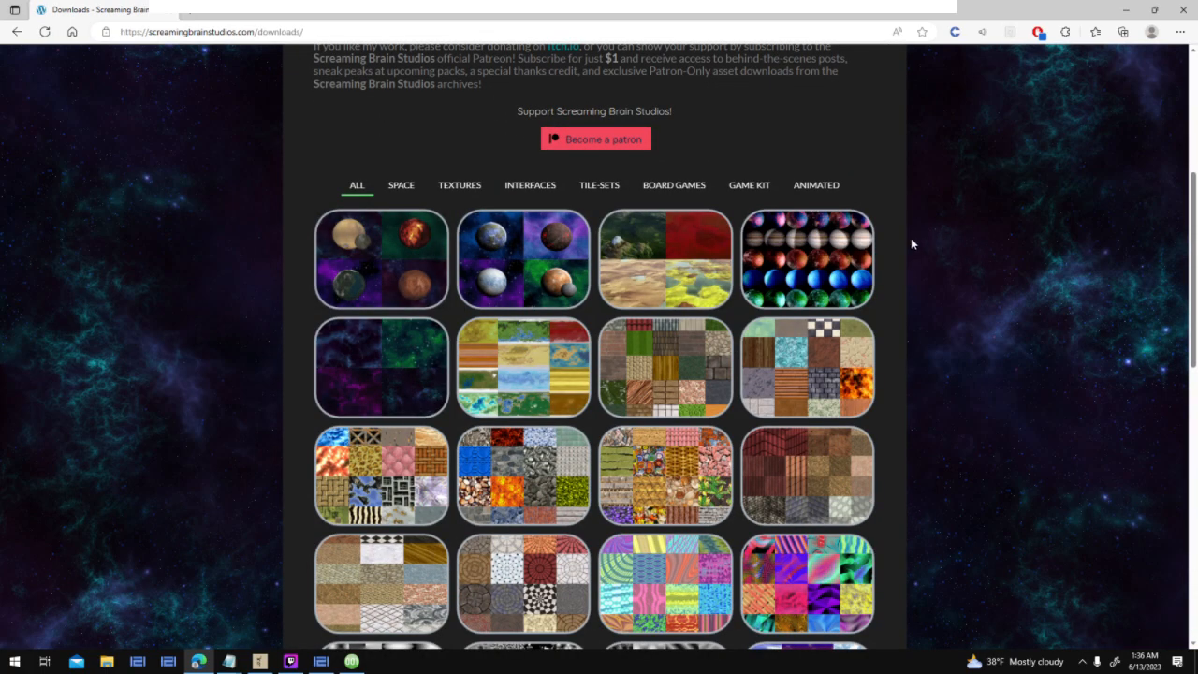
{"action": "scroll", "coordinate": [700, 309], "scroll_direction": "down", "scroll_amount": 1}
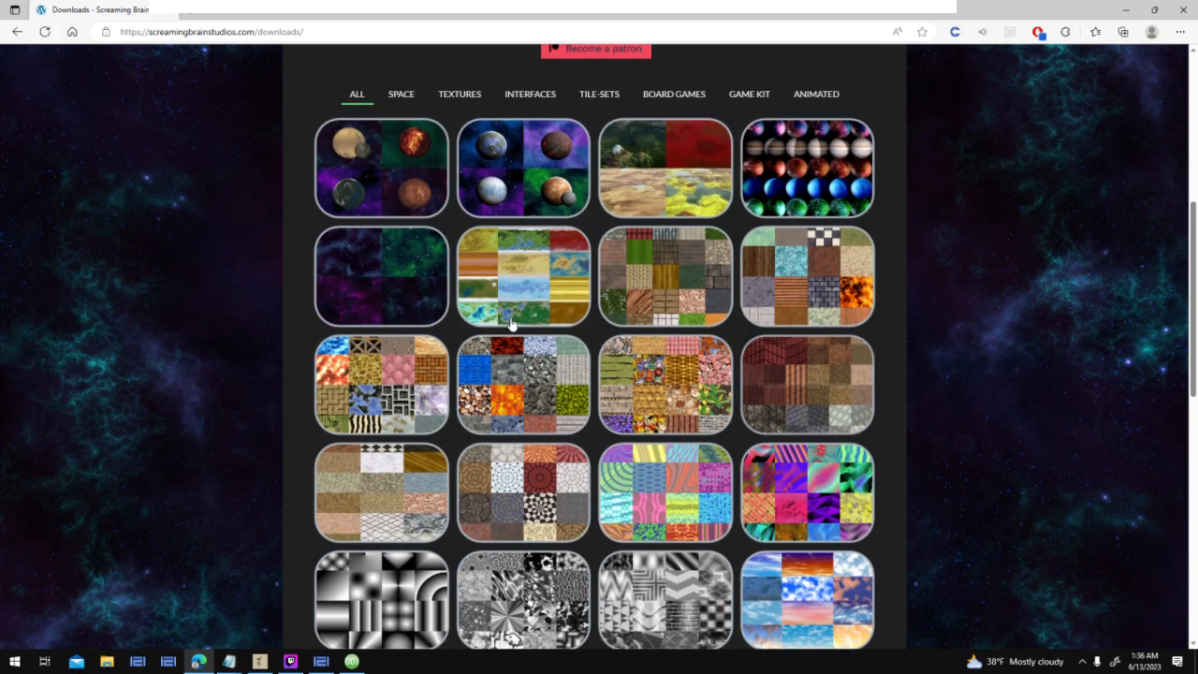
{"action": "scroll", "coordinate": [936, 312], "scroll_direction": "down", "scroll_amount": 2}
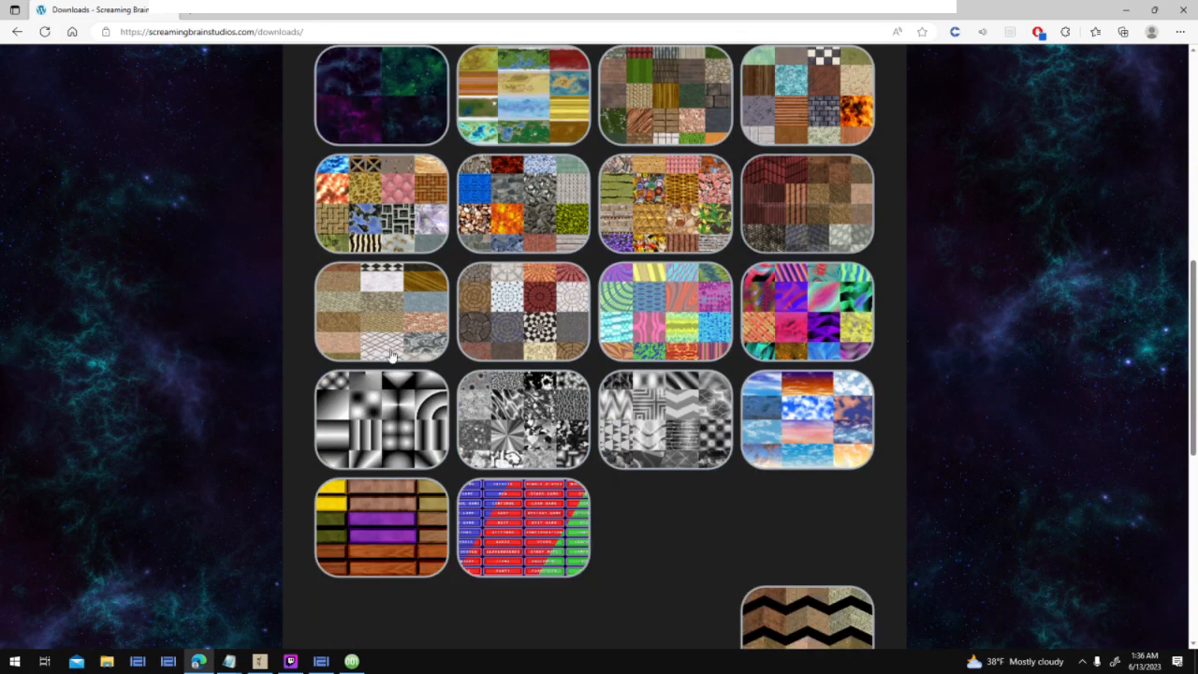
{"action": "scroll", "coordinate": [1036, 436], "scroll_direction": "down", "scroll_amount": 1}
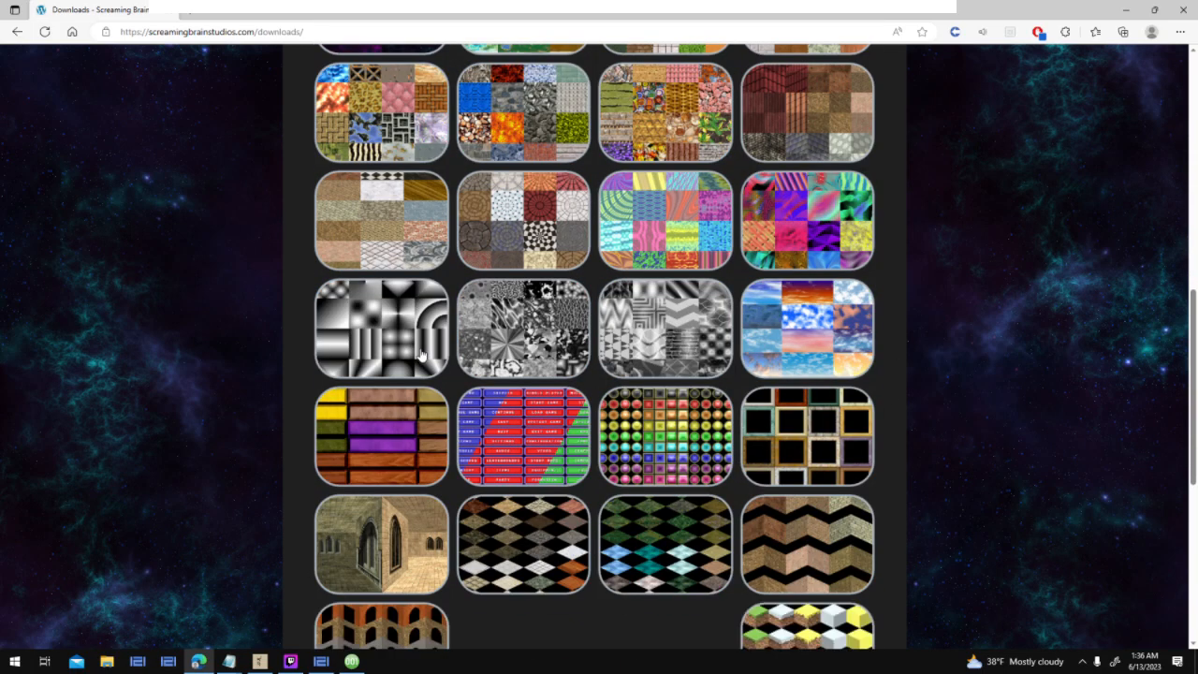
{"action": "scroll", "coordinate": [1010, 358], "scroll_direction": "down", "scroll_amount": 1}
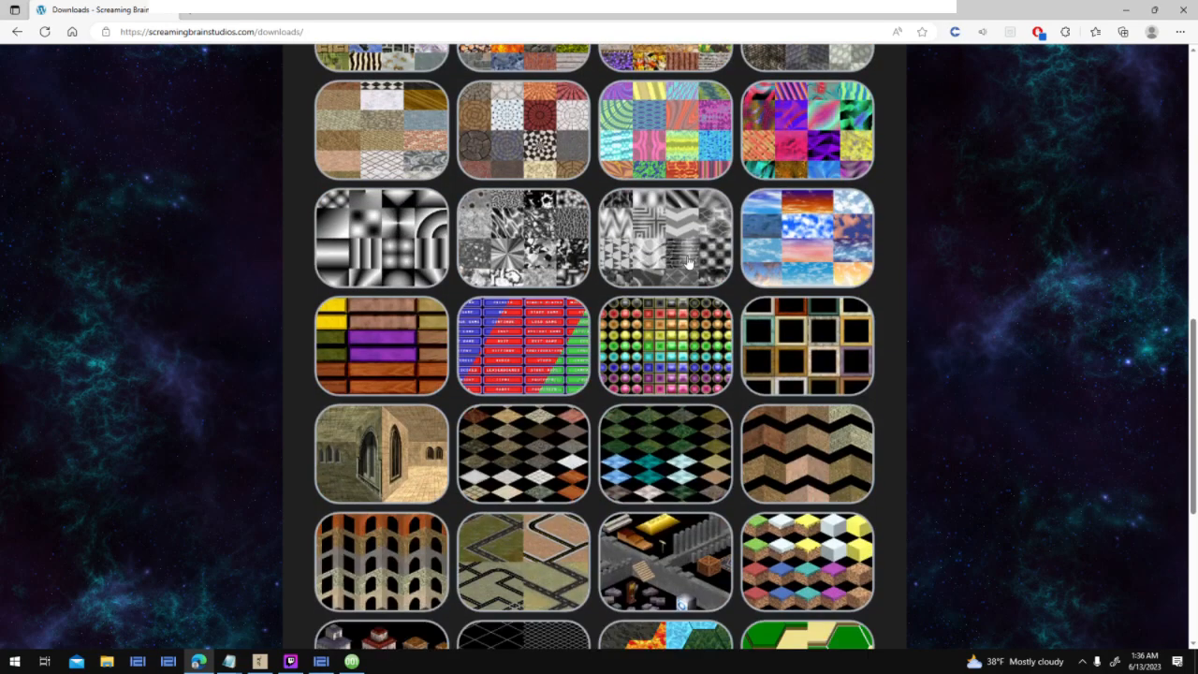
{"action": "scroll", "coordinate": [1033, 427], "scroll_direction": "down", "scroll_amount": 1}
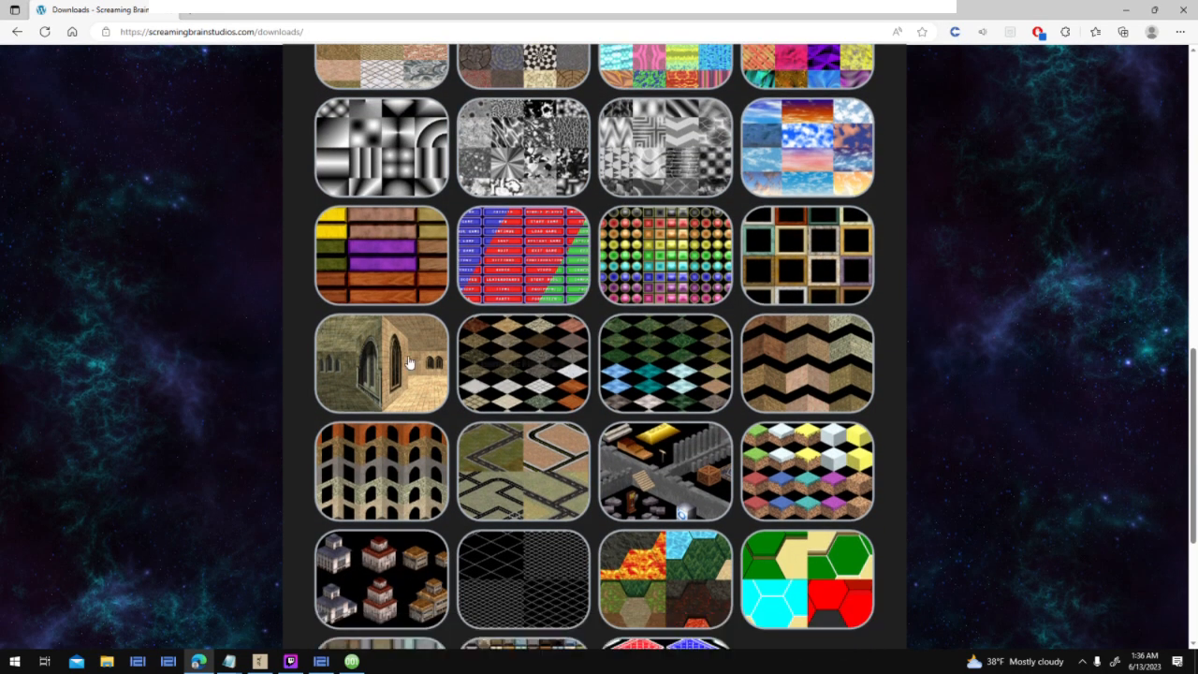
{"action": "scroll", "coordinate": [936, 234], "scroll_direction": "down", "scroll_amount": 2}
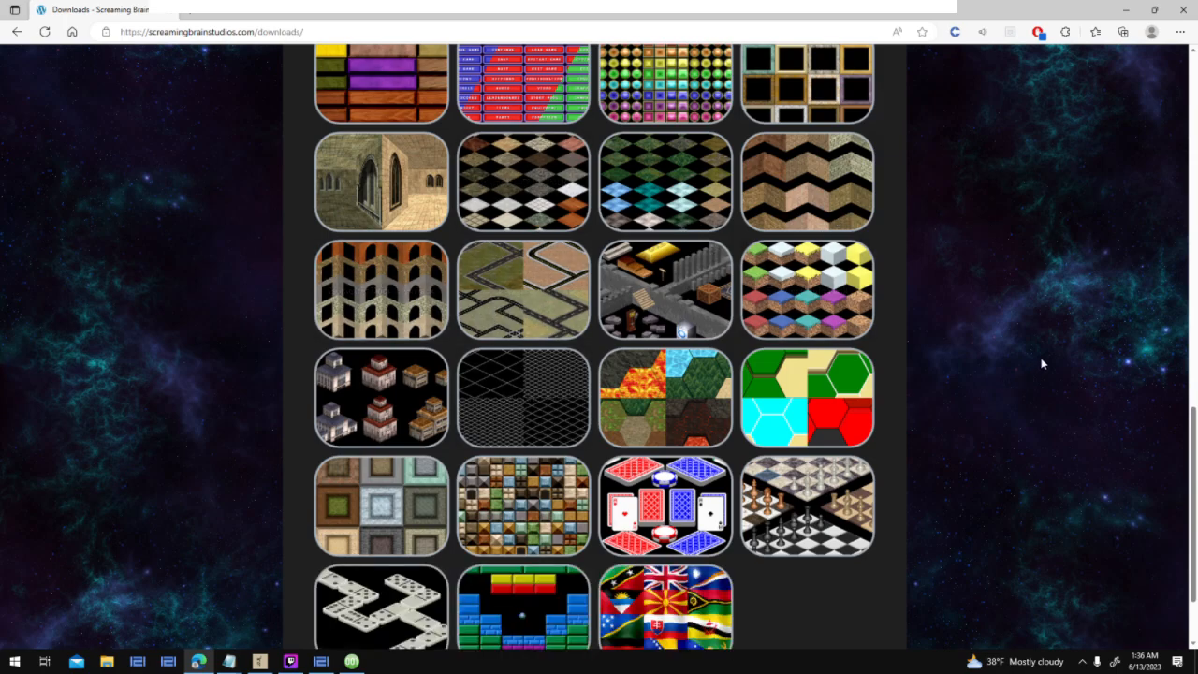
{"action": "scroll", "coordinate": [1029, 362], "scroll_direction": "down", "scroll_amount": 1}
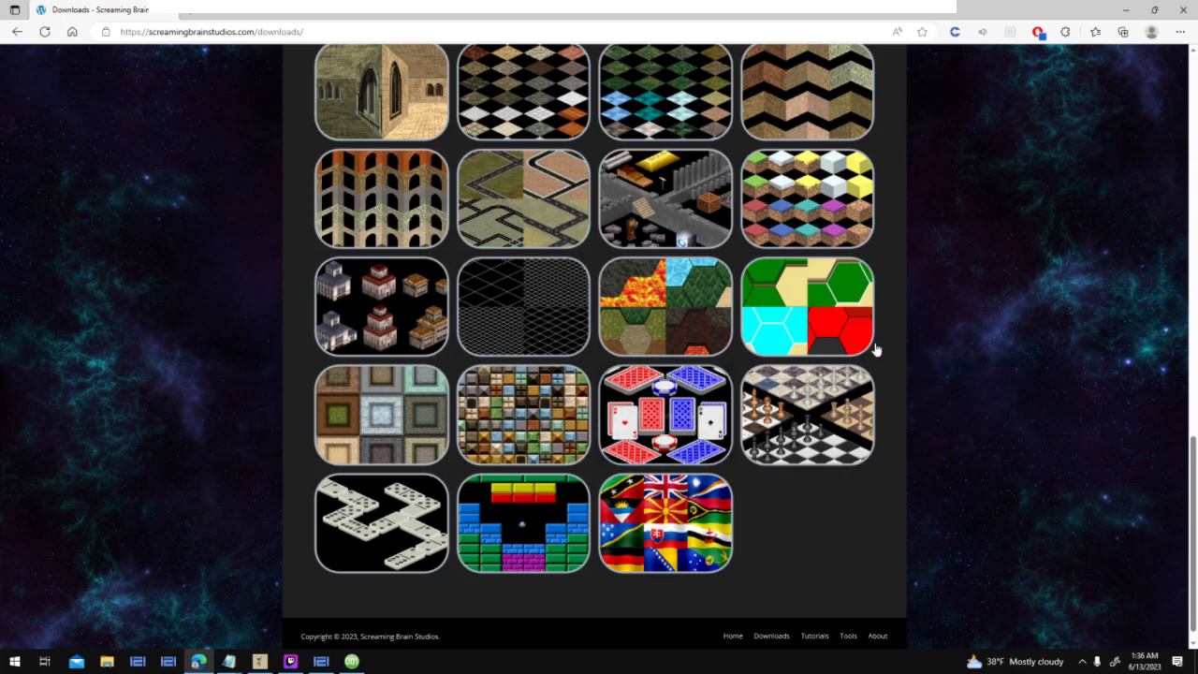
{"action": "scroll", "coordinate": [923, 335], "scroll_direction": "up", "scroll_amount": 15}
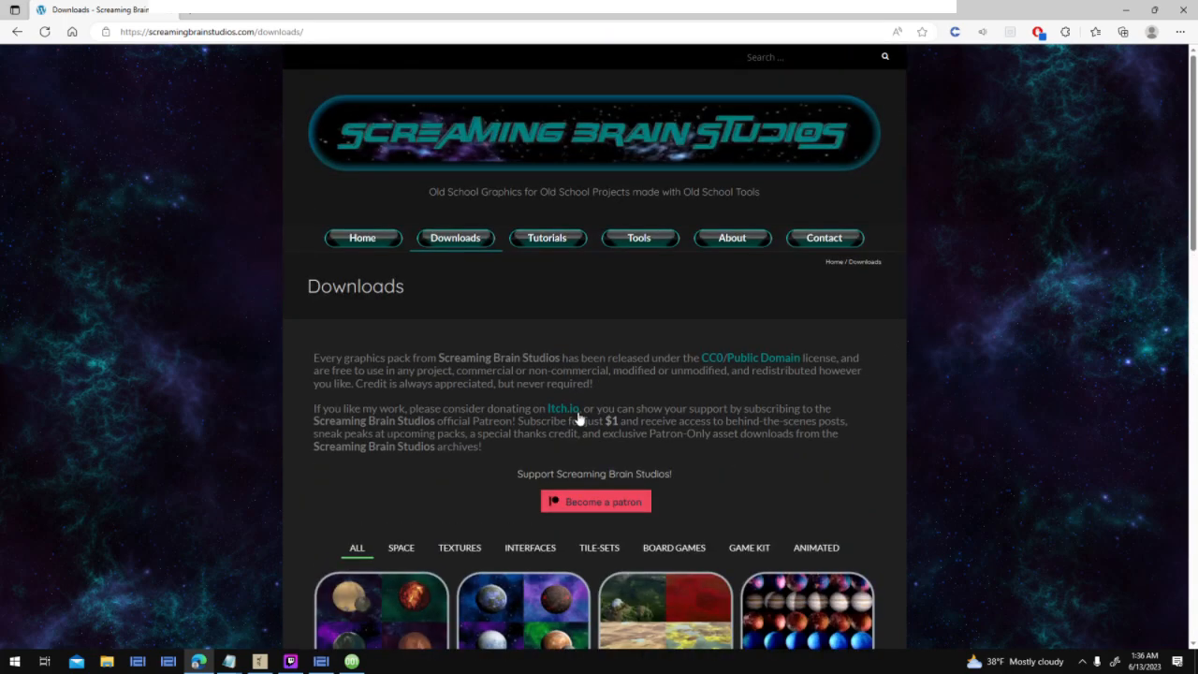
Open the Screaming Brain Studios Tutorials page and look through its contents
{"action": "scroll", "coordinate": [599, 309], "scroll_direction": "down", "scroll_amount": 1}
{"action": "scroll", "coordinate": [607, 322], "scroll_direction": "up", "scroll_amount": 1}
{"action": "left_click", "coordinate": [559, 242]}
{"action": "scroll", "coordinate": [1007, 382], "scroll_direction": "down", "scroll_amount": 3}
{"action": "scroll", "coordinate": [1007, 382], "scroll_direction": "down", "scroll_amount": 6}
{"action": "scroll", "coordinate": [1007, 382], "scroll_direction": "down", "scroll_amount": 1}
{"action": "scroll", "coordinate": [1008, 384], "scroll_direction": "up", "scroll_amount": 10}
View the website's Tools and Downloads pages, and switch back to the Land map in 001 Game Creator
{"action": "left_click", "coordinate": [665, 241]}
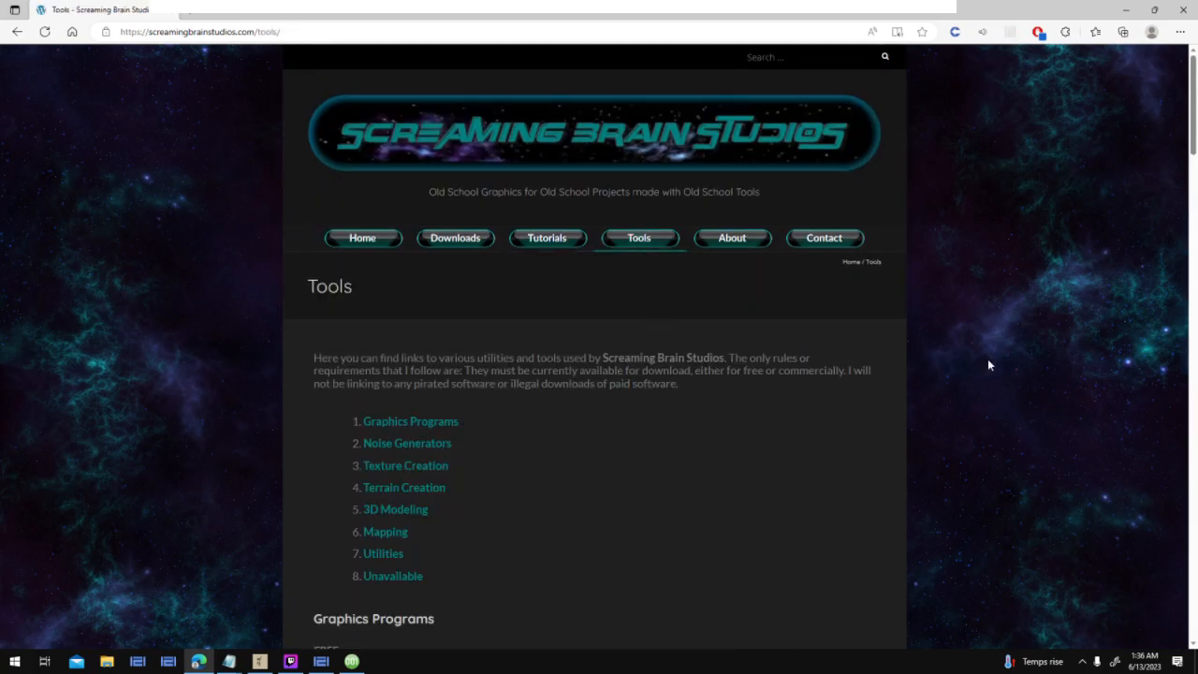
{"action": "scroll", "coordinate": [980, 367], "scroll_direction": "down", "scroll_amount": 1}
{"action": "left_click_drag", "start_coordinate": [1194, 168], "coordinate": [1195, 120]}
{"action": "left_click", "coordinate": [456, 238]}
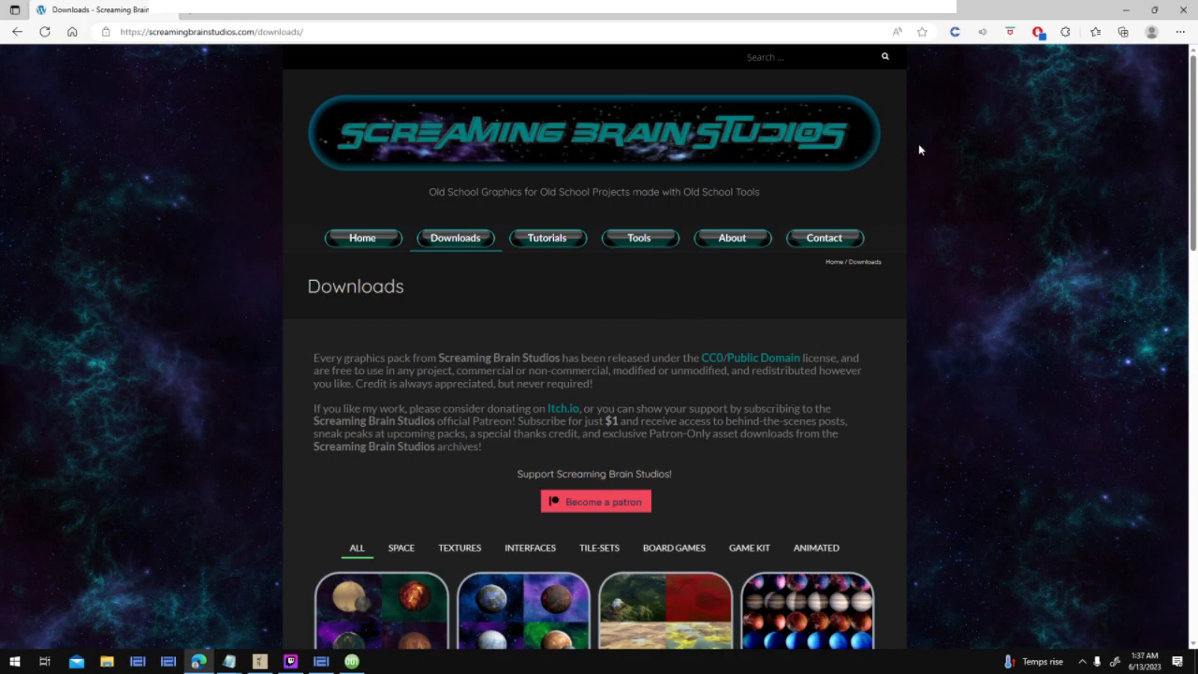
{"action": "left_click", "coordinate": [352, 661]}
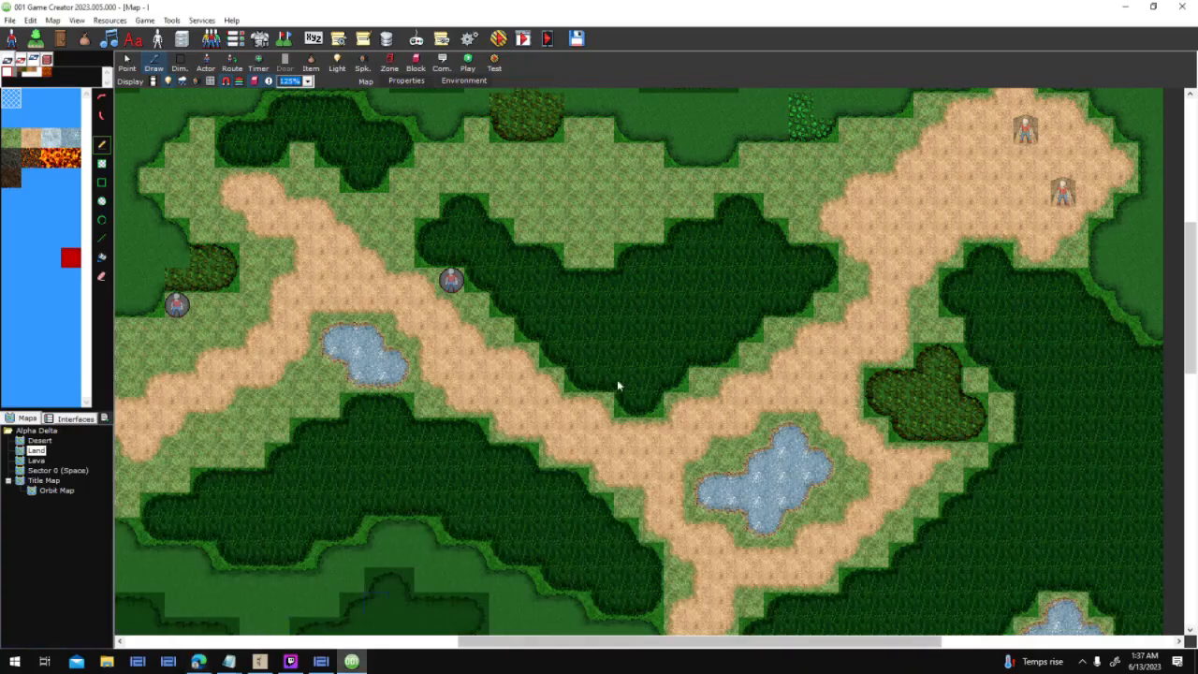